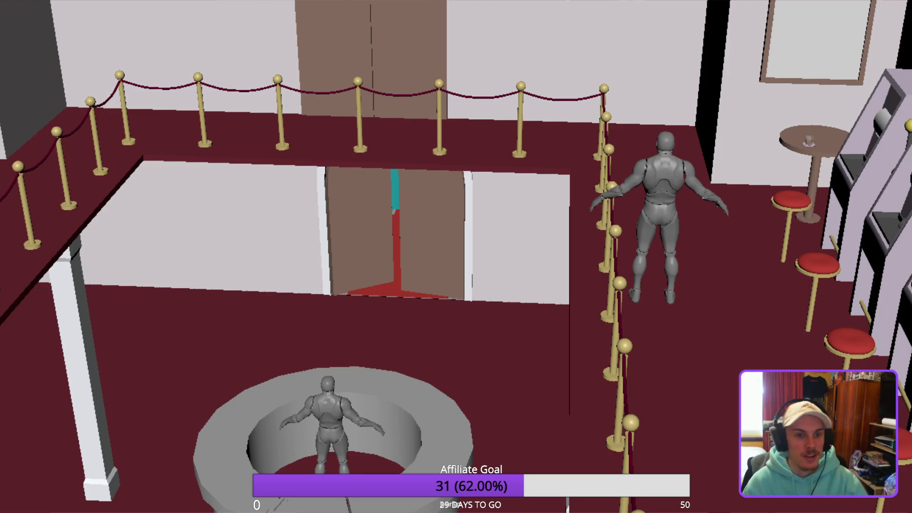
# Examine the casino's lower floor with its round counter and the roped-off upper floor around it.
pyautogui.keyDown('alt'); pyautogui.moveTo(414, 456); pyautogui.dragTo(430, 442); pyautogui.keyUp('alt')
pyautogui.keyDown('alt'); pyautogui.moveTo(219, 437); pyautogui.dragTo(267, 417, button='middle'); pyautogui.keyUp('alt')
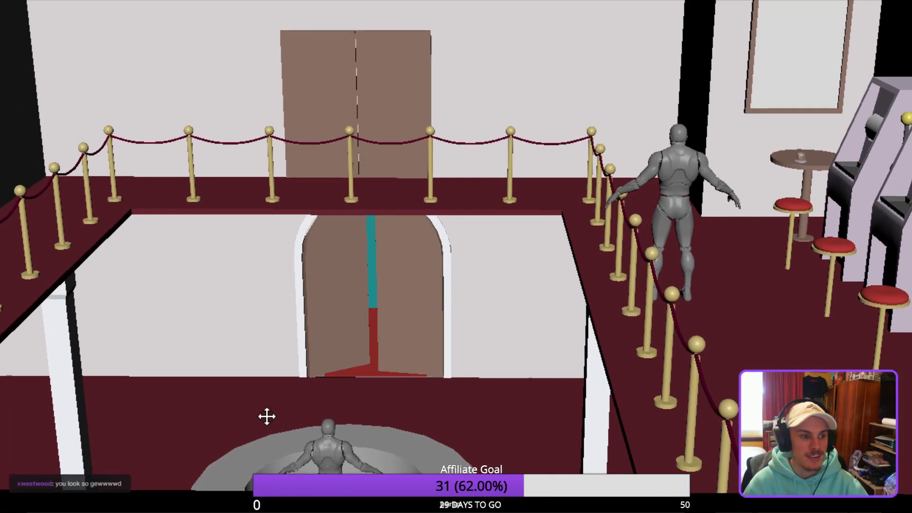
pyautogui.keyDown('alt'); pyautogui.moveTo(270, 422); pyautogui.dragTo(573, 429); pyautogui.keyUp('alt')
pyautogui.scroll(5, 460, 421)
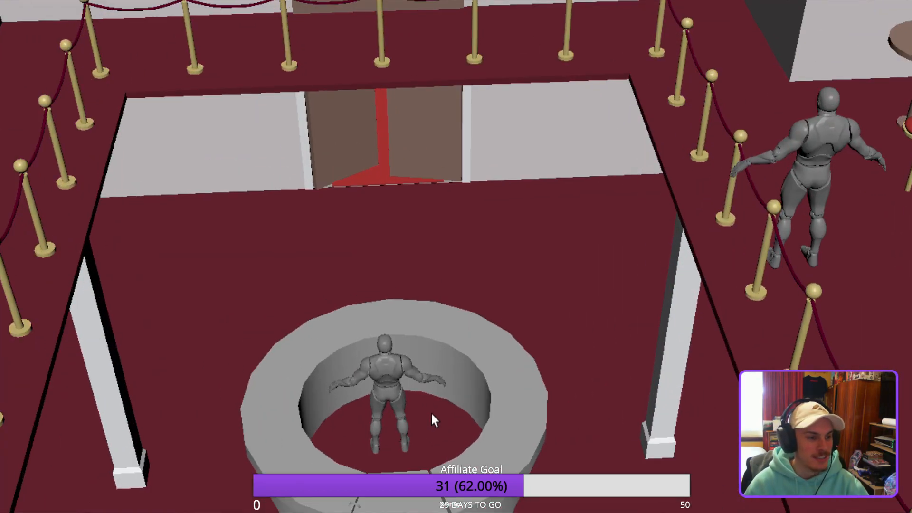
pyautogui.keyDown('alt'); pyautogui.moveTo(423, 414); pyautogui.dragTo(377, 405); pyautogui.keyUp('alt')
pyautogui.keyDown('alt'); pyautogui.moveTo(377, 405); pyautogui.dragTo(397, 436, button='middle'); pyautogui.keyUp('alt')
pyautogui.keyDown('alt'); pyautogui.moveTo(397, 435); pyautogui.dragTo(383, 437); pyautogui.keyUp('alt')
pyautogui.keyDown('alt'); pyautogui.moveTo(452, 385); pyautogui.dragTo(476, 439, button='middle'); pyautogui.keyUp('alt')
pyautogui.keyDown('alt'); pyautogui.moveTo(476, 439); pyautogui.dragTo(435, 399); pyautogui.keyUp('alt')
pyautogui.scroll(3, 477, 419)
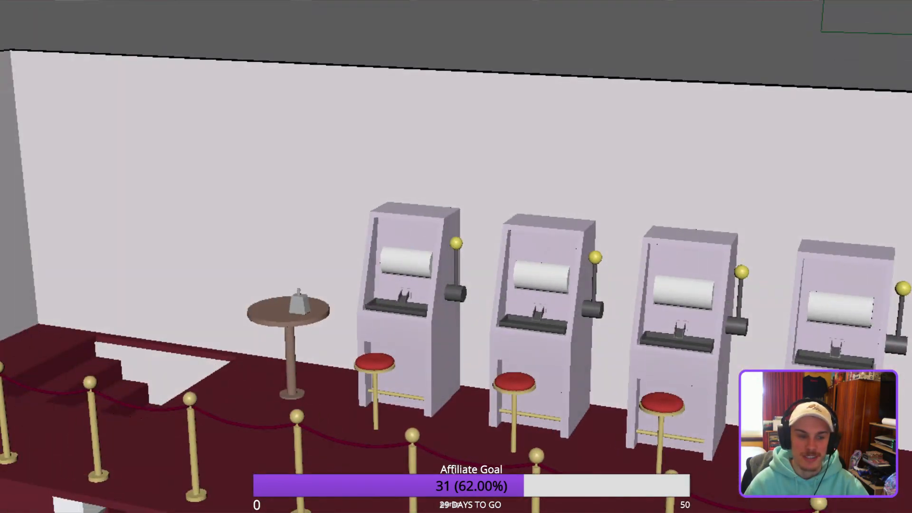
# Examine the slot machine row, the outer walls and the casino building as a whole with its grounds.
pyautogui.scroll(-1, 453, 462)
pyautogui.keyDown('alt'); pyautogui.moveTo(453, 461); pyautogui.dragTo(476, 441, button='middle'); pyautogui.keyUp('alt')
pyautogui.keyDown('alt'); pyautogui.moveTo(471, 434); pyautogui.dragTo(348, 454); pyautogui.keyUp('alt')
pyautogui.keyDown('alt'); pyautogui.moveTo(348, 454); pyautogui.dragTo(521, 328, button='middle'); pyautogui.keyUp('alt')
pyautogui.keyDown('alt'); pyautogui.moveTo(521, 328); pyautogui.dragTo(408, 349); pyautogui.keyUp('alt')
pyautogui.scroll(-3, 409, 349)
pyautogui.keyDown('alt'); pyautogui.moveTo(408, 349); pyautogui.dragTo(407, 234, button='middle'); pyautogui.keyUp('alt')
pyautogui.keyDown('alt'); pyautogui.moveTo(407, 234); pyautogui.dragTo(373, 368); pyautogui.keyUp('alt')
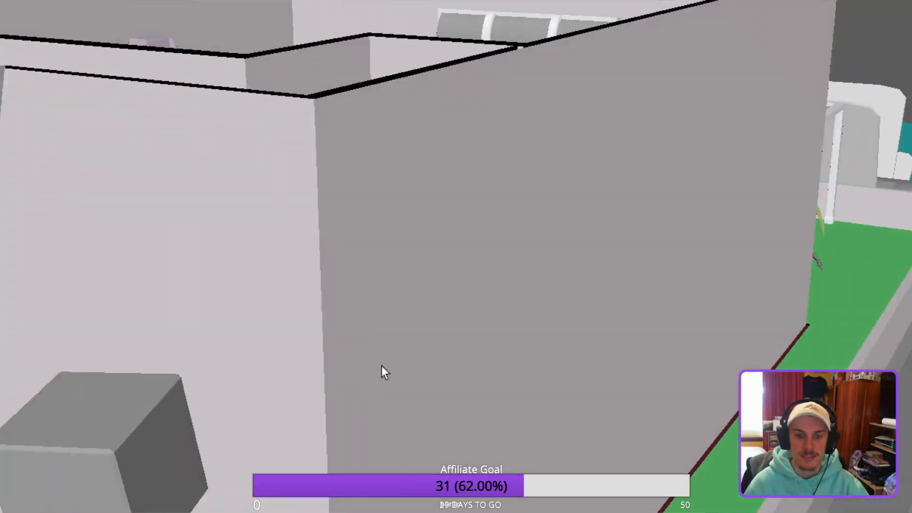
pyautogui.scroll(-5, 409, 344)
pyautogui.keyDown('alt'); pyautogui.moveTo(409, 344); pyautogui.dragTo(194, 399); pyautogui.keyUp('alt')
pyautogui.scroll(3, 418, 346)
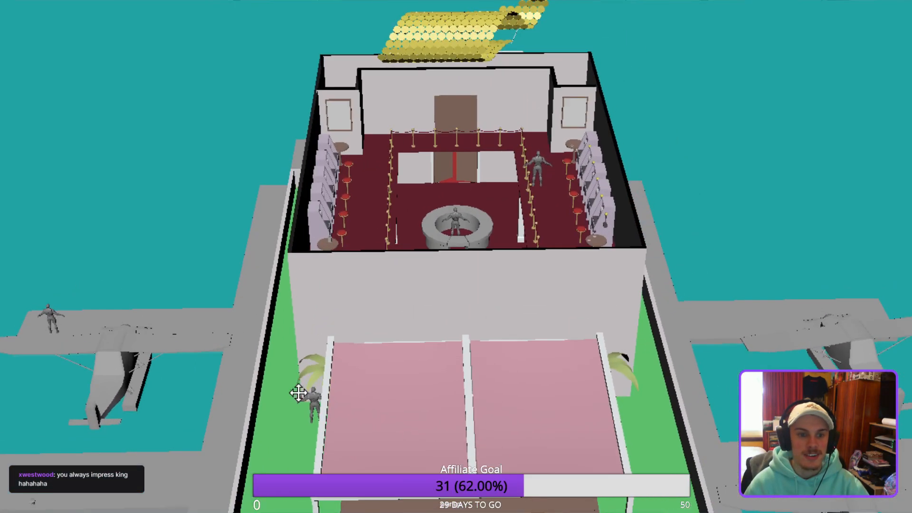
pyautogui.scroll(6, 236, 440)
pyautogui.keyDown('alt'); pyautogui.moveTo(262, 454); pyautogui.dragTo(141, 364); pyautogui.keyUp('alt')
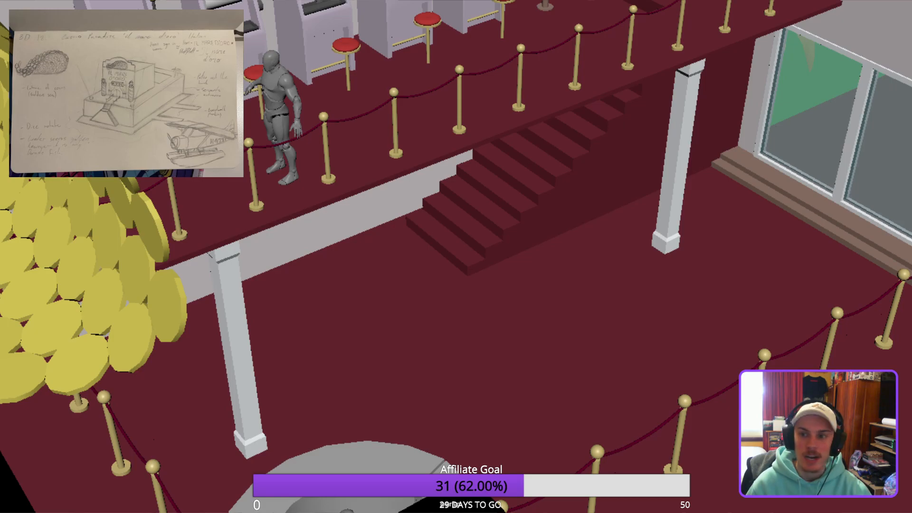
# Show the casino's whole exterior with its entrance stairs and docks, and undo the hiding of the roof.
pyautogui.scroll(-3, 455, 257)
pyautogui.keyDown('alt'); pyautogui.moveTo(456, 304); pyautogui.dragTo(526, 189); pyautogui.keyUp('alt')
pyautogui.scroll(-5, 622, 263)
pyautogui.scroll(-3, 529, 257)
pyautogui.scroll(-2, 547, 269)
pyautogui.keyDown('alt'); pyautogui.moveTo(529, 230); pyautogui.dragTo(541, 234, button='right'); pyautogui.keyUp('alt')
pyautogui.keyDown('alt'); pyautogui.moveTo(541, 233); pyautogui.dragTo(535, 240); pyautogui.keyUp('alt')
pyautogui.keyDown('alt'); pyautogui.moveTo(535, 240); pyautogui.dragTo(510, 235, button='right'); pyautogui.keyUp('alt')
pyautogui.keyDown('alt'); pyautogui.moveTo(511, 236); pyautogui.dragTo(493, 249, button='middle'); pyautogui.keyUp('alt')
pyautogui.keyDown('alt'); pyautogui.moveTo(492, 249); pyautogui.dragTo(467, 236); pyautogui.keyUp('alt')
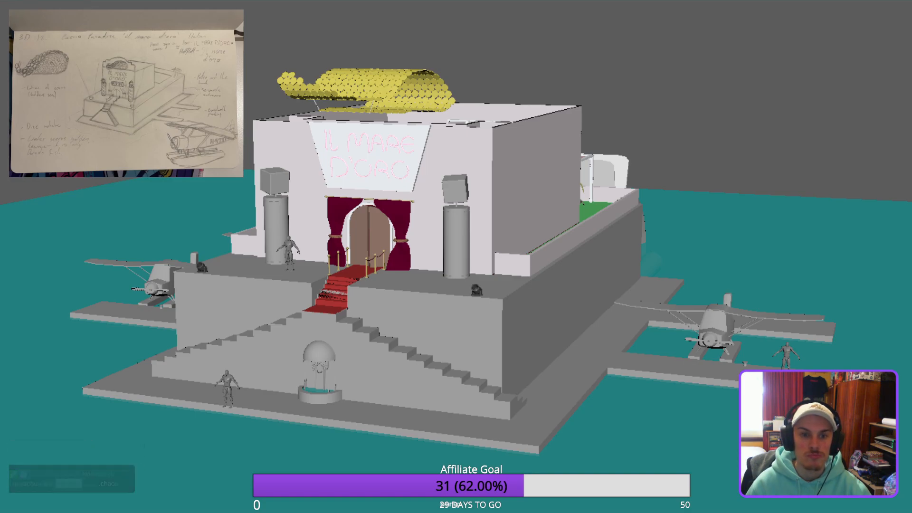
pyautogui.hotkey('ctrl', 'z')
pyautogui.keyDown('alt'); pyautogui.moveTo(558, 203); pyautogui.dragTo(722, 164, button='middle'); pyautogui.keyUp('alt')
pyautogui.keyDown('alt'); pyautogui.moveTo(722, 164); pyautogui.dragTo(703, 165); pyautogui.keyUp('alt')
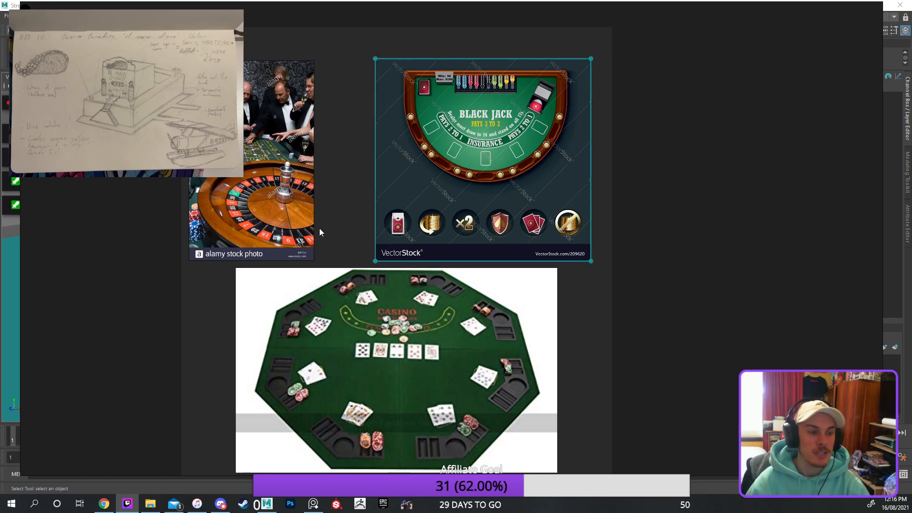
# Examine the roulette, blackjack and octagonal poker table pictures on the reference board.
pyautogui.click(349, 209)
pyautogui.moveTo(321, 212); pyautogui.dragTo(383, 192, button='middle')
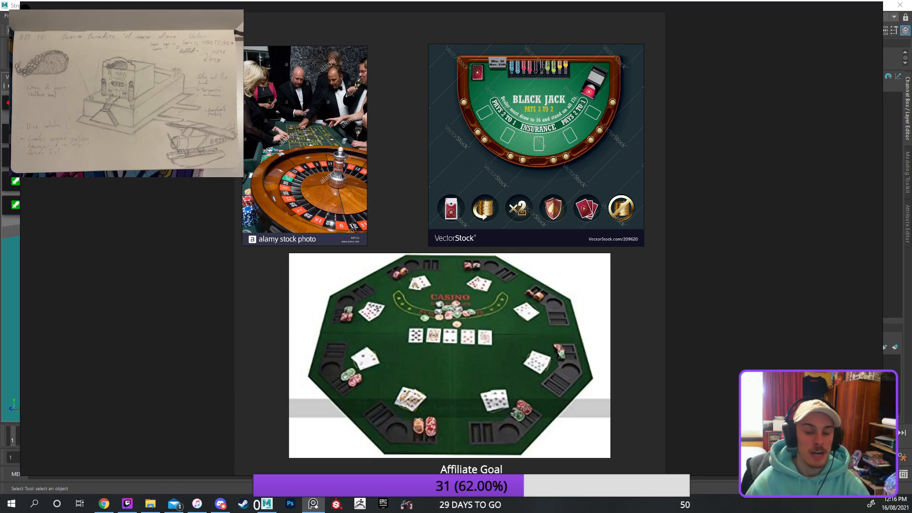
pyautogui.moveTo(324, 249); pyautogui.dragTo(336, 247, button='middle')
pyautogui.scroll(2, 335, 248)
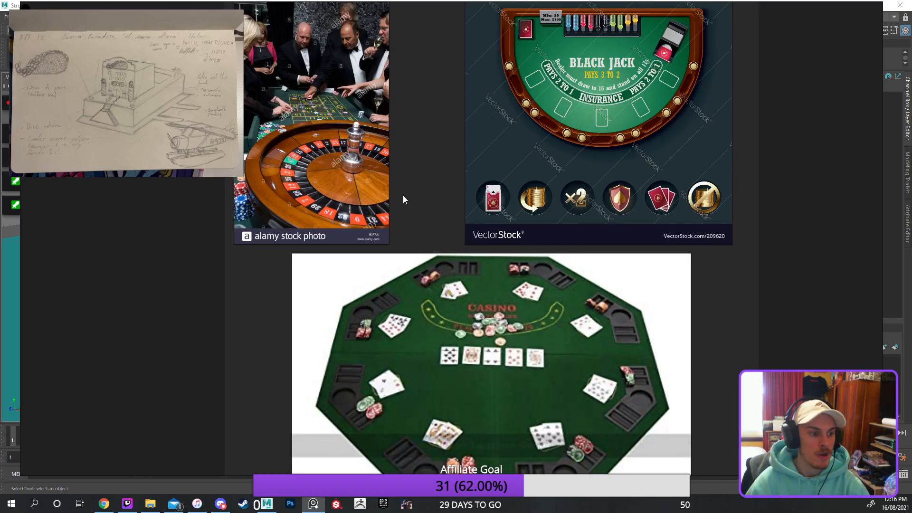
pyautogui.scroll(1, 404, 187)
pyautogui.moveTo(400, 162); pyautogui.dragTo(239, 89, button='middle')
pyautogui.moveTo(275, 320); pyautogui.dragTo(303, 201, button='middle')
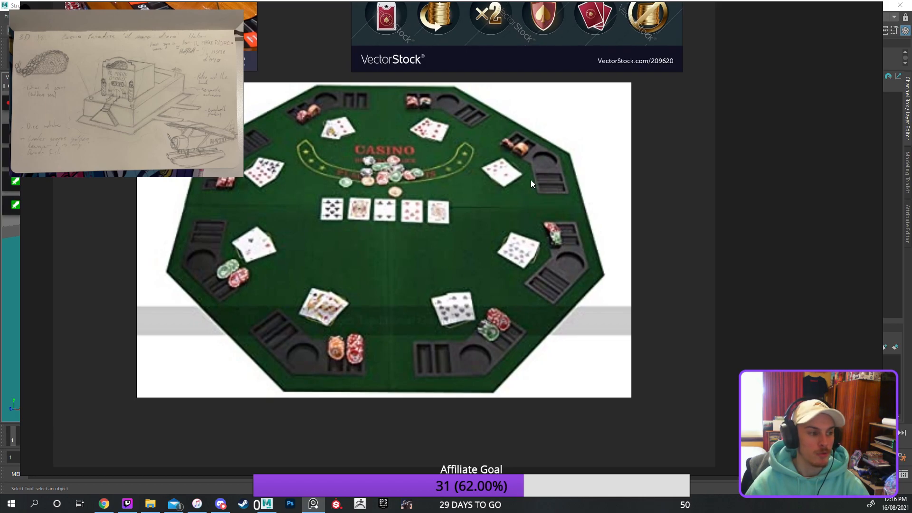
# Shift the reference board window slightly over the modelling workspace.
pyautogui.click(148, 359)
pyautogui.moveTo(105, 405); pyautogui.dragTo(165, 381)
pyautogui.moveTo(728, 70); pyautogui.dragTo(733, 183, button='middle')
pyautogui.moveTo(837, 41); pyautogui.dragTo(625, 70)
pyautogui.moveTo(626, 71); pyautogui.dragTo(852, 51, button='right')
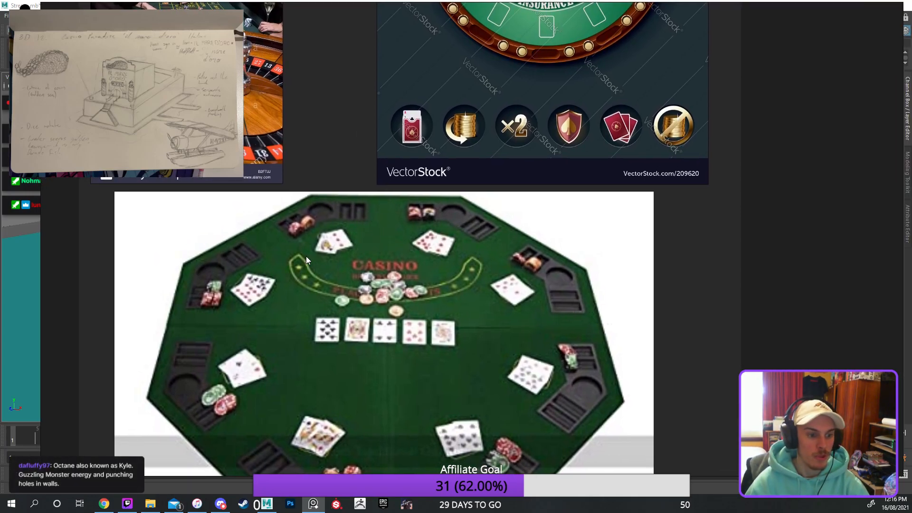
# Move the octagonal poker table picture slightly lower, away from the roulette and blackjack references.
pyautogui.moveTo(365, 135); pyautogui.dragTo(340, 138, button='right')
pyautogui.scroll(-4, 342, 157)
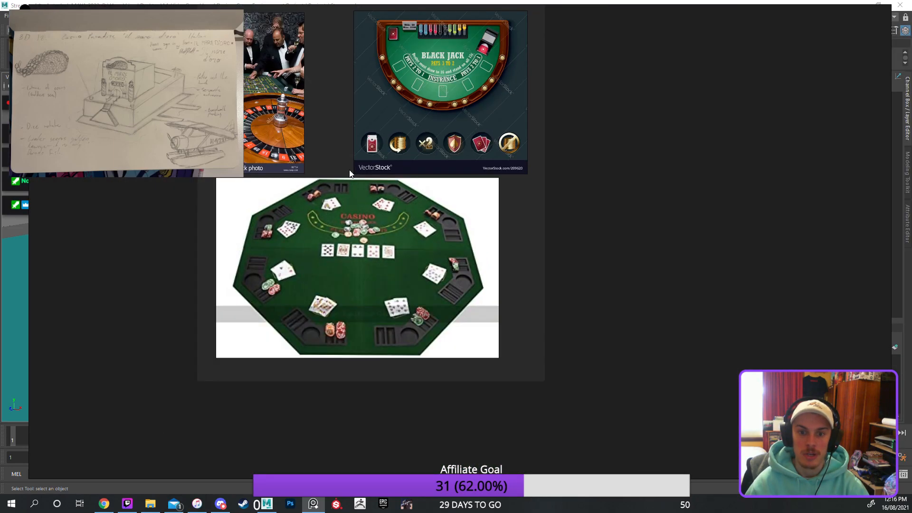
pyautogui.scroll(-1, 517, 262)
pyautogui.moveTo(539, 267); pyautogui.dragTo(592, 329, button='middle')
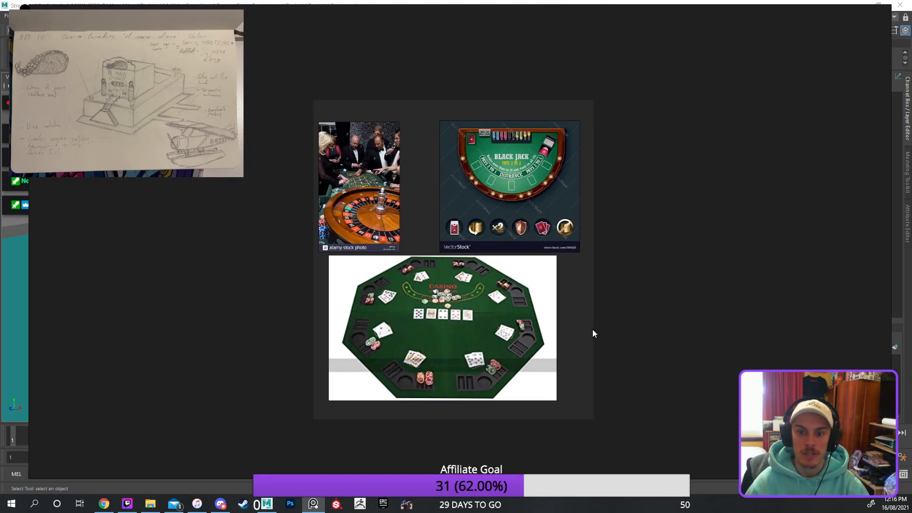
pyautogui.scroll(1, 587, 328)
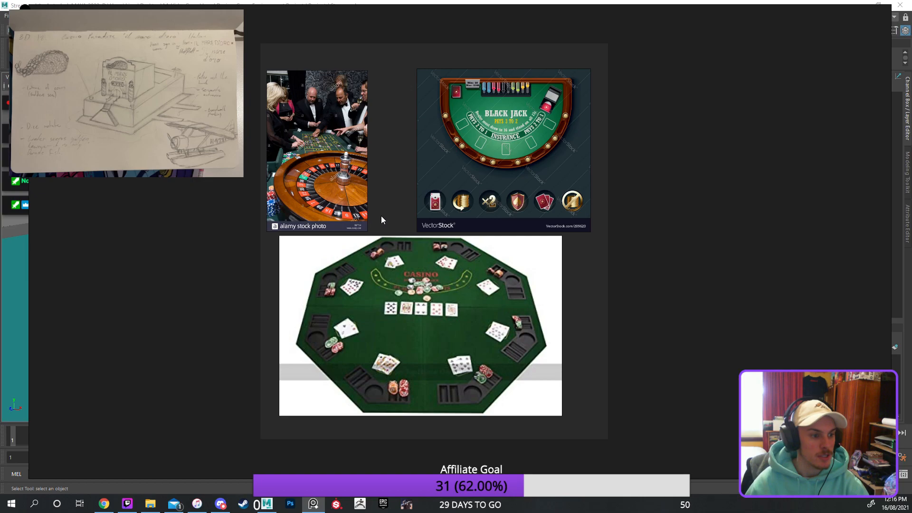
pyautogui.moveTo(428, 327); pyautogui.dragTo(451, 309)
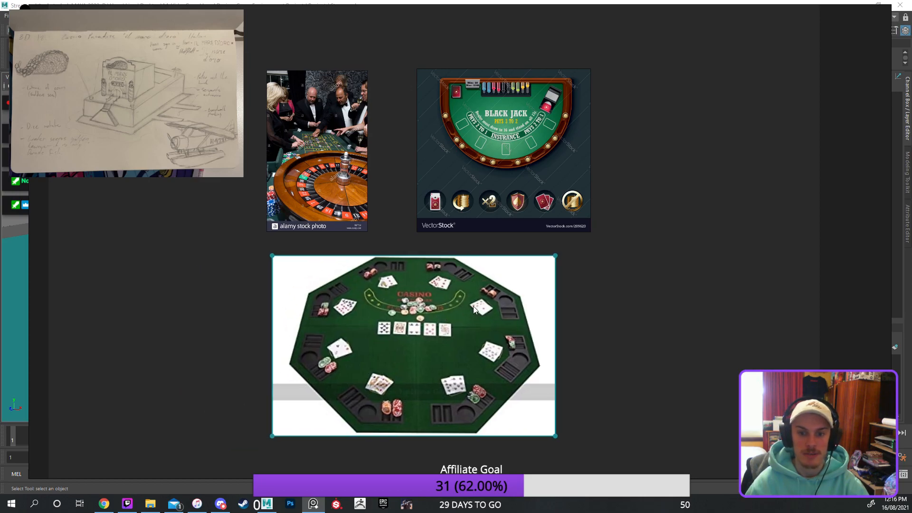
pyautogui.scroll(2, 468, 314)
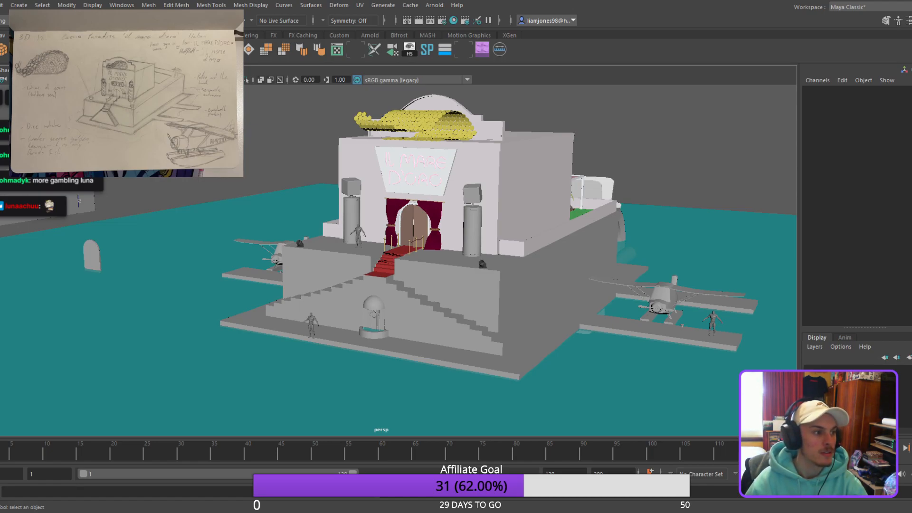
# Hide the casino's flat roof slab together with the arched parapet behind the gold ornament.
pyautogui.press('alt')
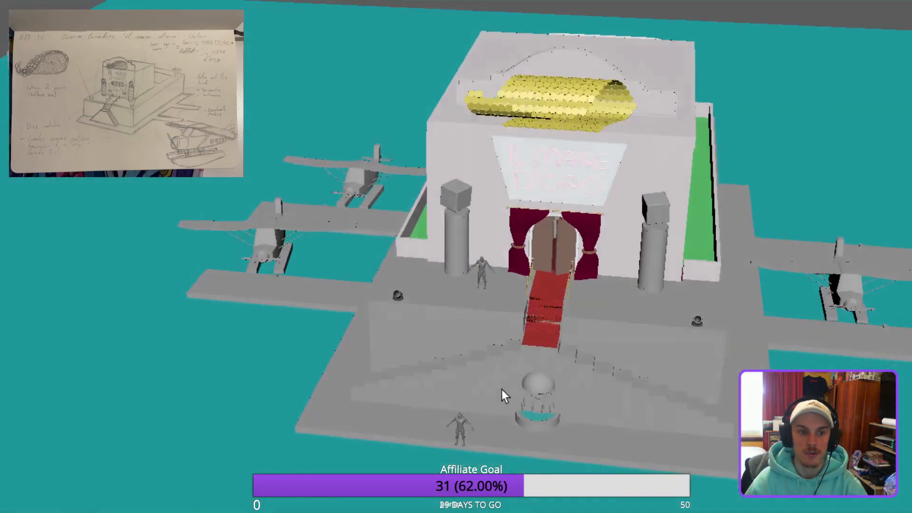
pyautogui.keyDown('alt'); pyautogui.moveTo(502, 389); pyautogui.dragTo(457, 404); pyautogui.keyUp('alt')
pyautogui.scroll(2, 462, 343)
pyautogui.click(452, 347)
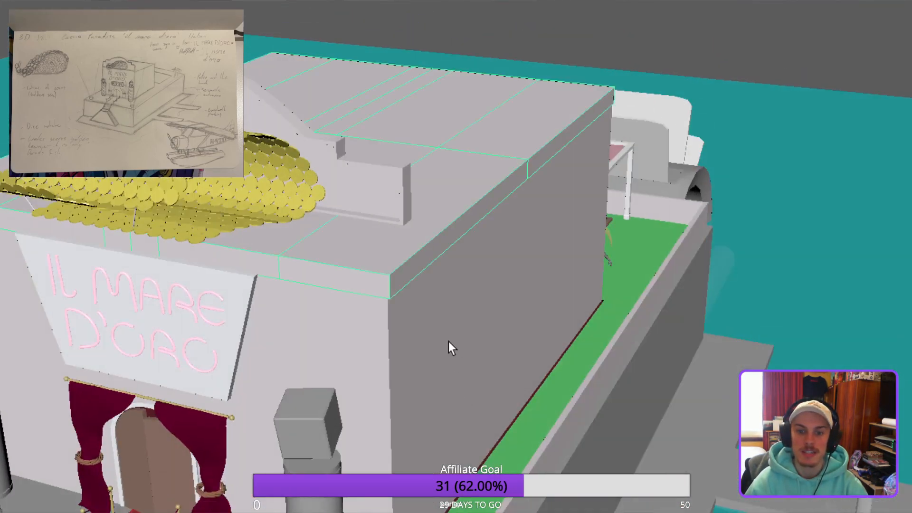
pyautogui.press('f')
pyautogui.keyDown('alt'); pyautogui.moveTo(418, 289); pyautogui.dragTo(522, 304, button='middle'); pyautogui.keyUp('alt')
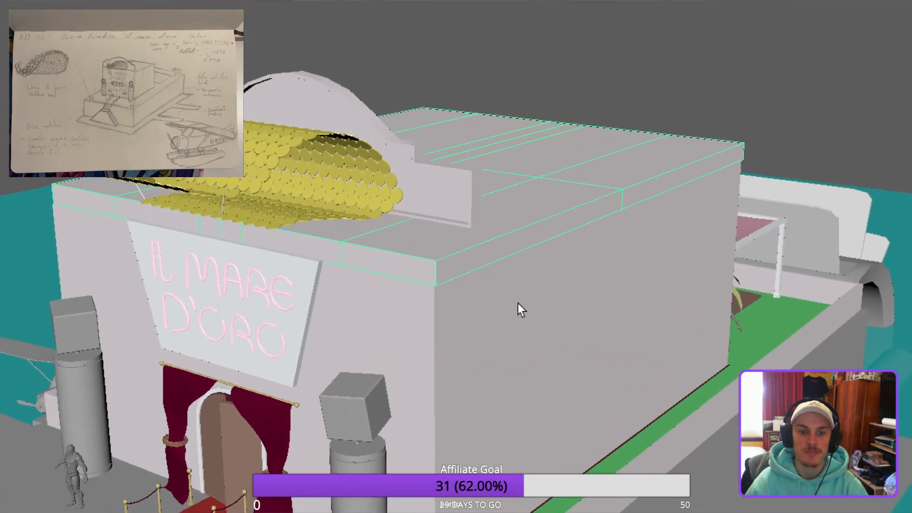
pyautogui.keyDown('shift'); pyautogui.click(427, 194); pyautogui.keyUp('shift')
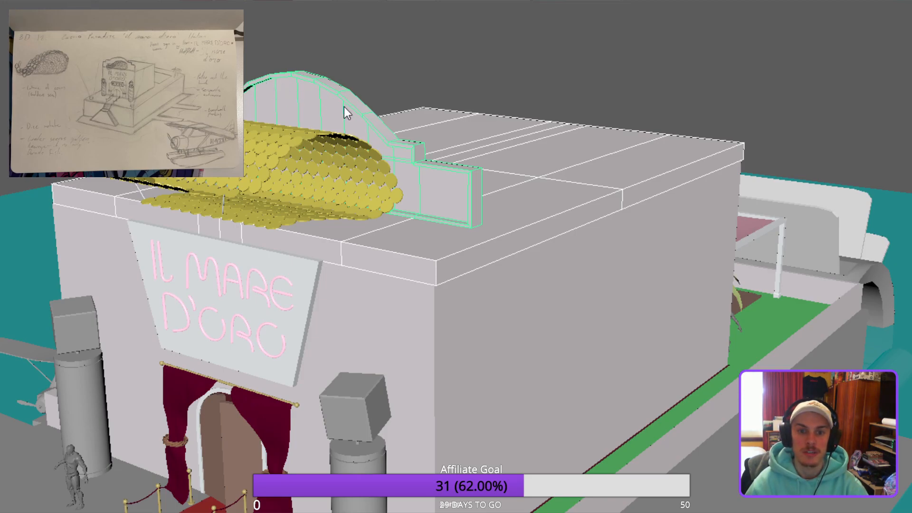
pyautogui.hotkey('ctrl', 'h')
# Examine the open lower floor around the round counter and between the two rows of slot machines.
pyautogui.moveTo(710, 208)
pyautogui.keyDown('alt'); pyautogui.mouseDown()
pyautogui.moveTo(672, 253)
pyautogui.moveTo(714, 217)
pyautogui.mouseUp(); pyautogui.keyUp('alt')
pyautogui.scroll(-8, 714, 217)
pyautogui.keyDown('alt'); pyautogui.moveTo(602, 270); pyautogui.dragTo(481, 229); pyautogui.keyUp('alt')
pyautogui.keyDown('alt'); pyautogui.moveTo(427, 251); pyautogui.dragTo(489, 246, button='middle'); pyautogui.keyUp('alt')
pyautogui.keyDown('alt'); pyautogui.moveTo(488, 246); pyautogui.dragTo(409, 224); pyautogui.keyUp('alt')
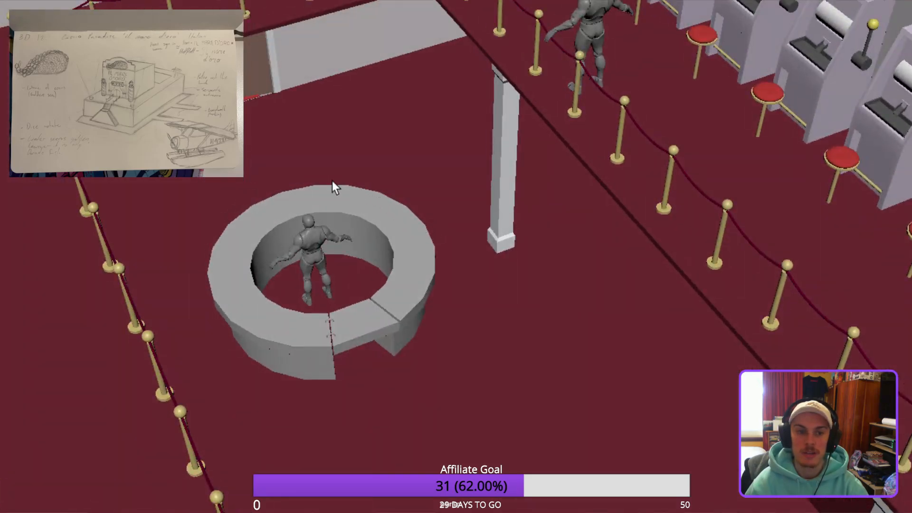
pyautogui.scroll(-3, 317, 252)
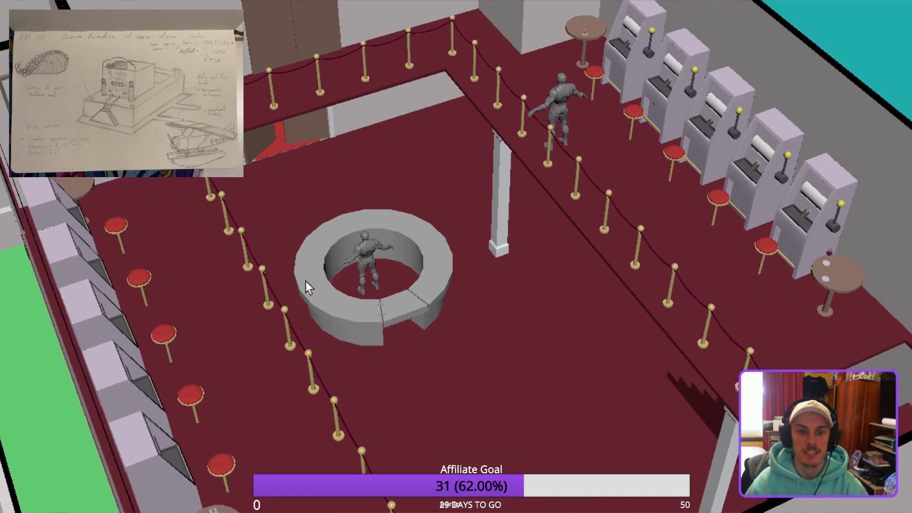
pyautogui.keyDown('alt'); pyautogui.moveTo(299, 287); pyautogui.dragTo(417, 281); pyautogui.keyUp('alt')
# Add a cube and move it onto the open lower floor between the staircases.
pyautogui.press('w')
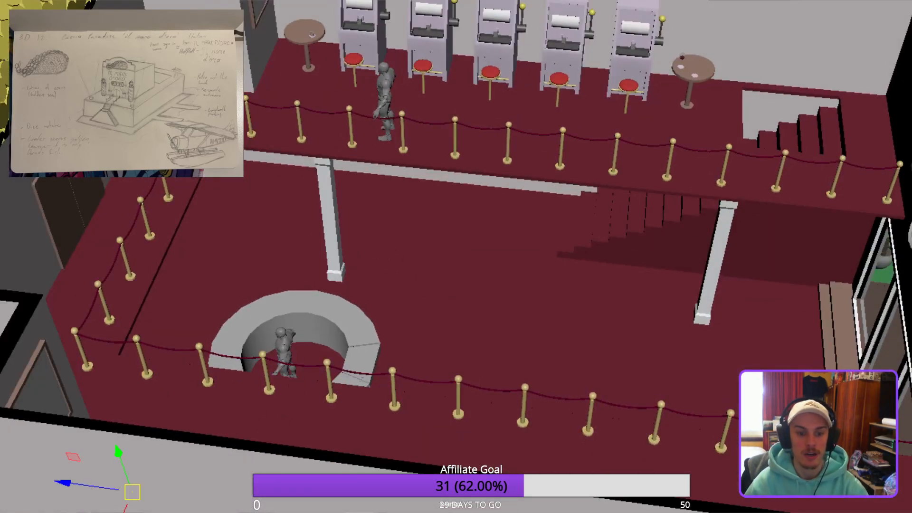
pyautogui.click(125, 444)
pyautogui.hotkey('ctrl', 'z')
pyautogui.moveTo(118, 451); pyautogui.dragTo(35, 440)
pyautogui.keyDown('shift'); pyautogui.moveTo(34, 441); pyautogui.dragTo(342, 444, button='middle'); pyautogui.keyUp('shift')
pyautogui.keyDown('alt'); pyautogui.moveTo(404, 462); pyautogui.dragTo(300, 437); pyautogui.keyUp('alt')
pyautogui.keyDown('alt'); pyautogui.moveTo(512, 388); pyautogui.dragTo(575, 406); pyautogui.keyUp('alt')
pyautogui.moveTo(611, 418); pyautogui.dragTo(400, 457, button='middle')
pyautogui.press('f')
pyautogui.keyDown('alt'); pyautogui.moveTo(701, 385); pyautogui.dragTo(470, 311); pyautogui.keyUp('alt')
pyautogui.scroll(-5, 481, 369)
pyautogui.scroll(-2, 552, 309)
pyautogui.keyDown('alt'); pyautogui.moveTo(552, 309); pyautogui.dragTo(552, 281); pyautogui.keyUp('alt')
pyautogui.keyDown('alt'); pyautogui.moveTo(587, 377); pyautogui.dragTo(484, 368); pyautogui.keyUp('alt')
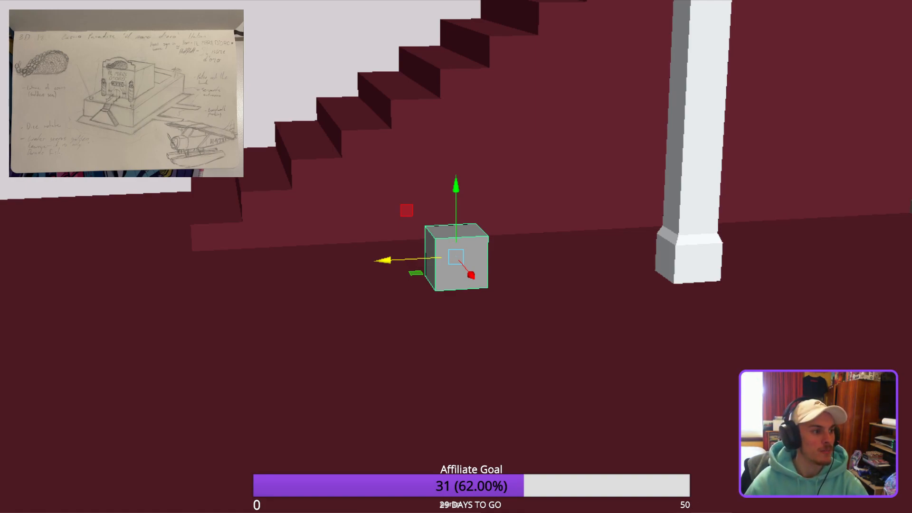
# Scale the cube into a long, flat rectangular slab on the lower floor as the base for a gaming table.
pyautogui.keyDown('alt'); pyautogui.moveTo(423, 410); pyautogui.dragTo(491, 405); pyautogui.keyUp('alt')
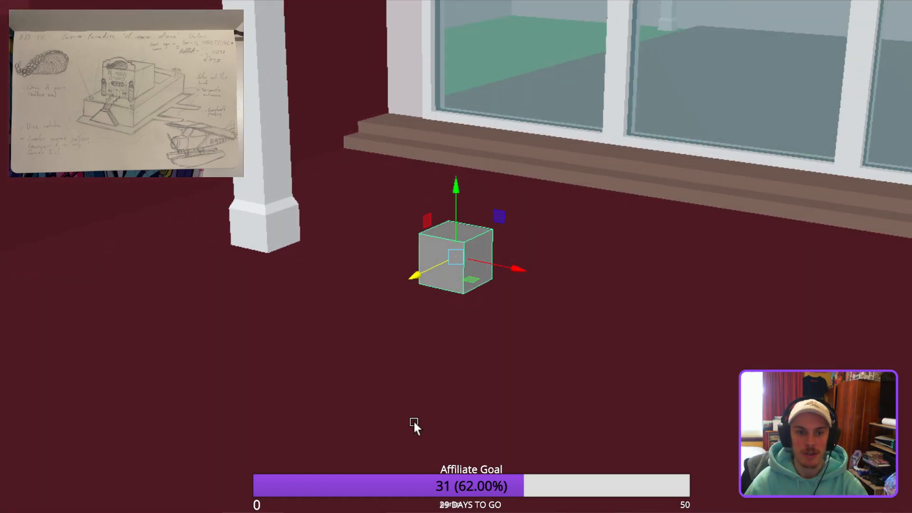
pyautogui.keyDown('alt'); pyautogui.moveTo(330, 427); pyautogui.dragTo(653, 393); pyautogui.keyUp('alt')
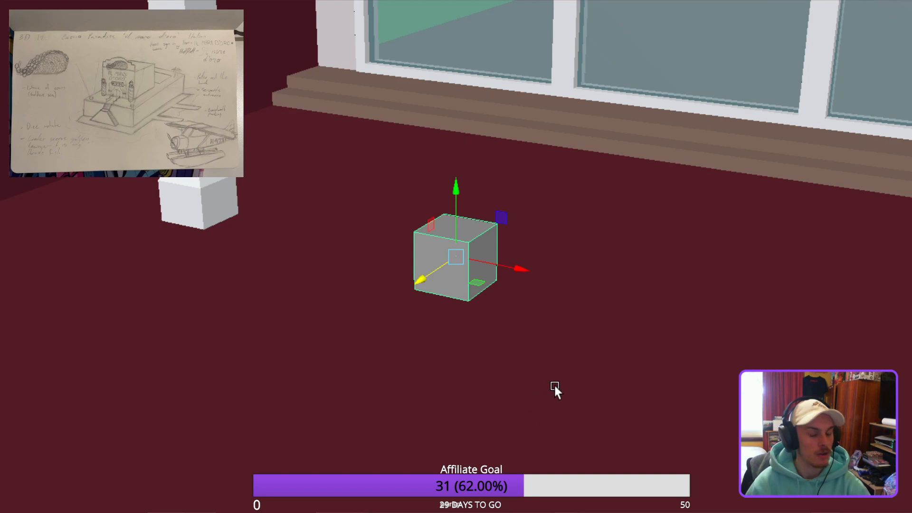
pyautogui.keyDown('alt'); pyautogui.moveTo(598, 374); pyautogui.dragTo(642, 373); pyautogui.keyUp('alt')
pyautogui.scroll(-5, 672, 380)
pyautogui.press('r')
pyautogui.moveTo(501, 394); pyautogui.dragTo(534, 380, button='middle')
pyautogui.keyDown('alt'); pyautogui.moveTo(528, 381); pyautogui.dragTo(584, 383); pyautogui.keyUp('alt')
pyautogui.moveTo(457, 316); pyautogui.dragTo(461, 372)
pyautogui.keyDown('alt'); pyautogui.moveTo(460, 373); pyautogui.dragTo(553, 388); pyautogui.keyUp('alt')
pyautogui.moveTo(488, 400); pyautogui.dragTo(377, 472)
pyautogui.scroll(-5, 537, 469)
pyautogui.scroll(-3, 416, 509)
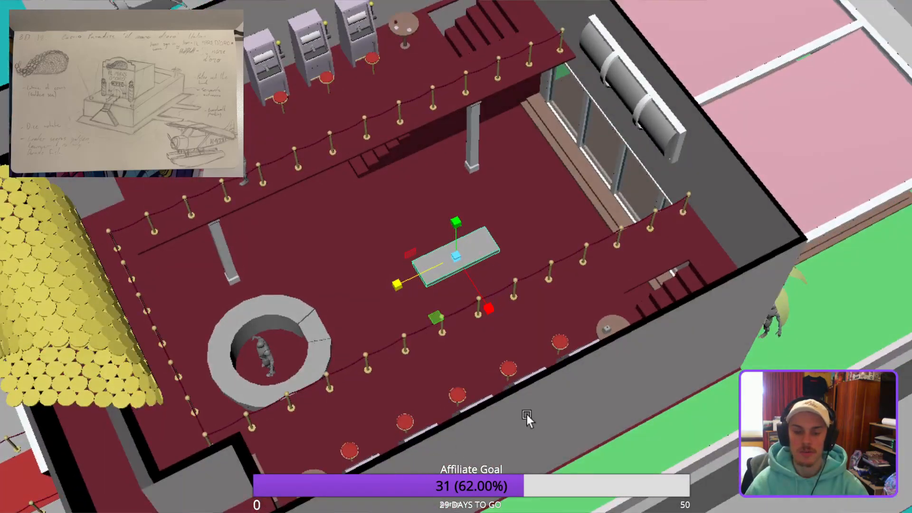
# Isolate the flat slab, the lower floor and both staircases from the rest of the casino.
pyautogui.click(524, 359)
pyautogui.keyDown('alt'); pyautogui.moveTo(524, 359); pyautogui.dragTo(496, 381); pyautogui.keyUp('alt')
pyautogui.scroll(3, 457, 321)
pyautogui.hotkey('ctrl', 'z')
pyautogui.scroll(-3, 425, 388)
pyautogui.keyDown('alt'); pyautogui.moveTo(571, 343); pyautogui.dragTo(511, 287); pyautogui.keyUp('alt')
pyautogui.hotkey('ctrl', 'z')
pyautogui.keyDown('shift'); pyautogui.click(447, 193); pyautogui.keyUp('shift')
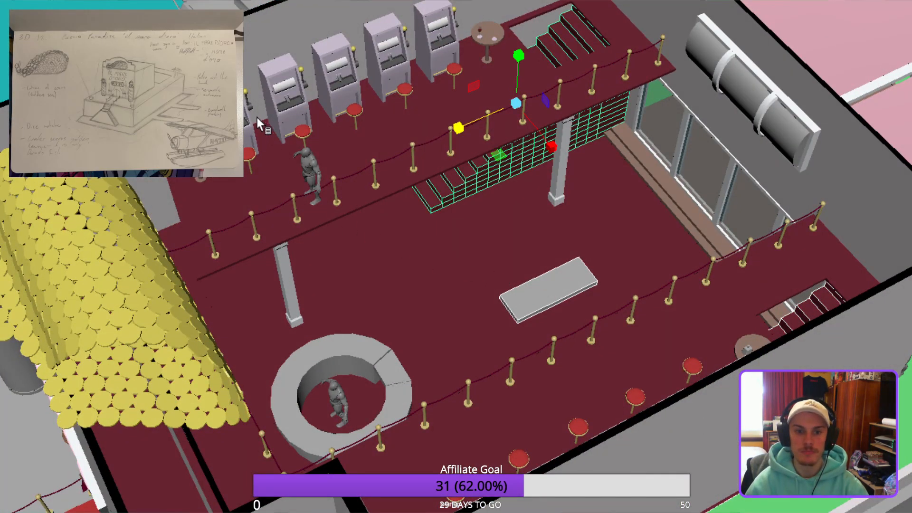
pyautogui.hotkey('ctrl', '1')
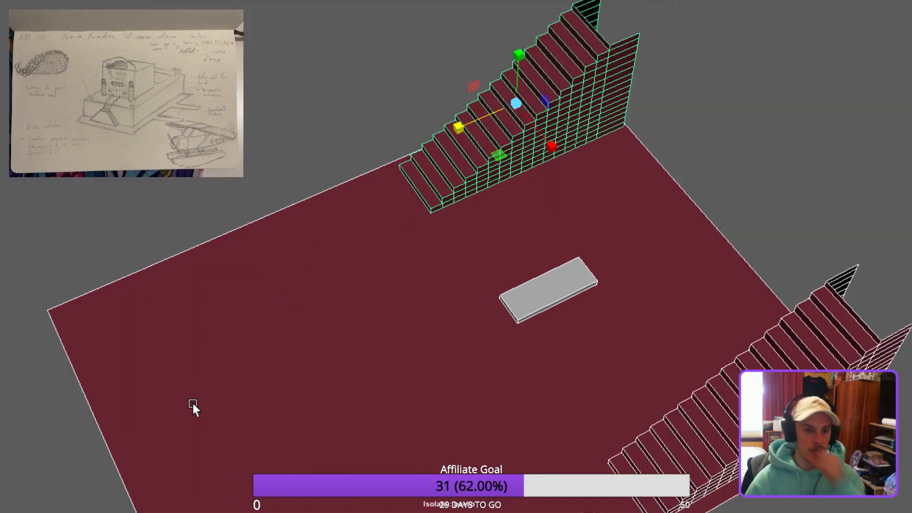
# Look over the isolated floor and staircases, and select the flat slab.
pyautogui.keyDown('alt'); pyautogui.moveTo(587, 304); pyautogui.dragTo(492, 302); pyautogui.keyUp('alt')
pyautogui.keyDown('alt'); pyautogui.moveTo(541, 201); pyautogui.dragTo(585, 261); pyautogui.keyUp('alt')
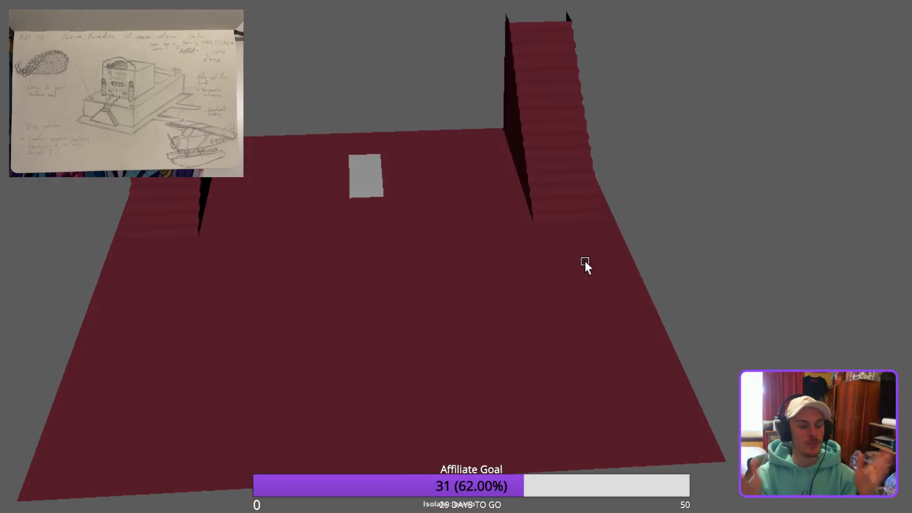
pyautogui.keyDown('alt'); pyautogui.moveTo(559, 364); pyautogui.dragTo(413, 442); pyautogui.keyUp('alt')
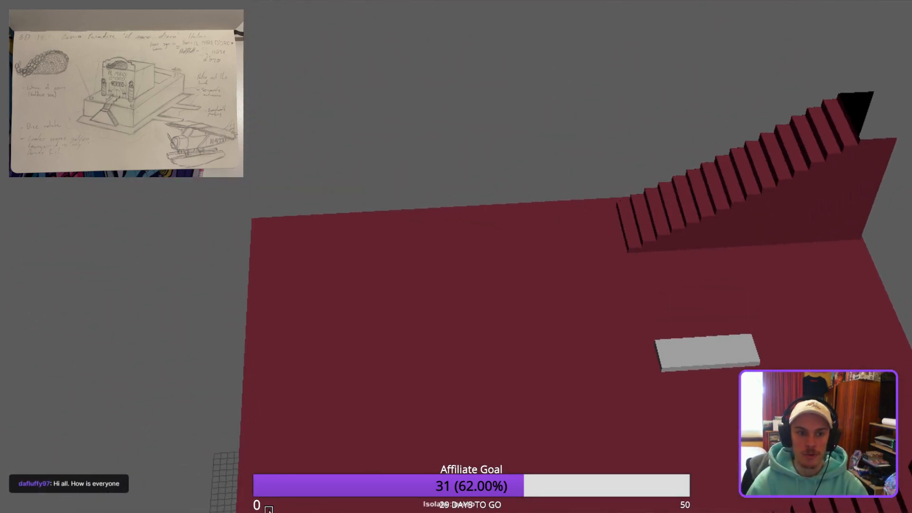
pyautogui.keyDown('alt'); pyautogui.moveTo(299, 444); pyautogui.dragTo(594, 391); pyautogui.keyUp('alt')
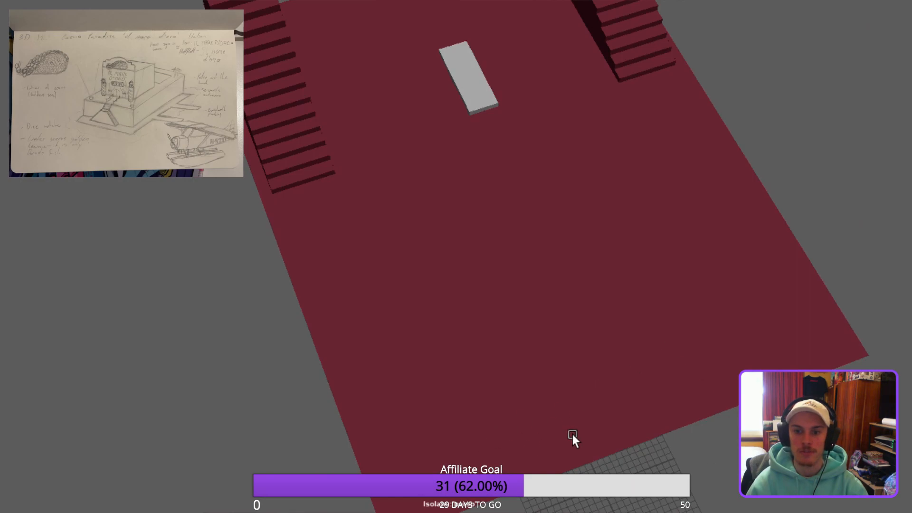
pyautogui.keyDown('alt'); pyautogui.moveTo(528, 452); pyautogui.dragTo(397, 508); pyautogui.keyUp('alt')
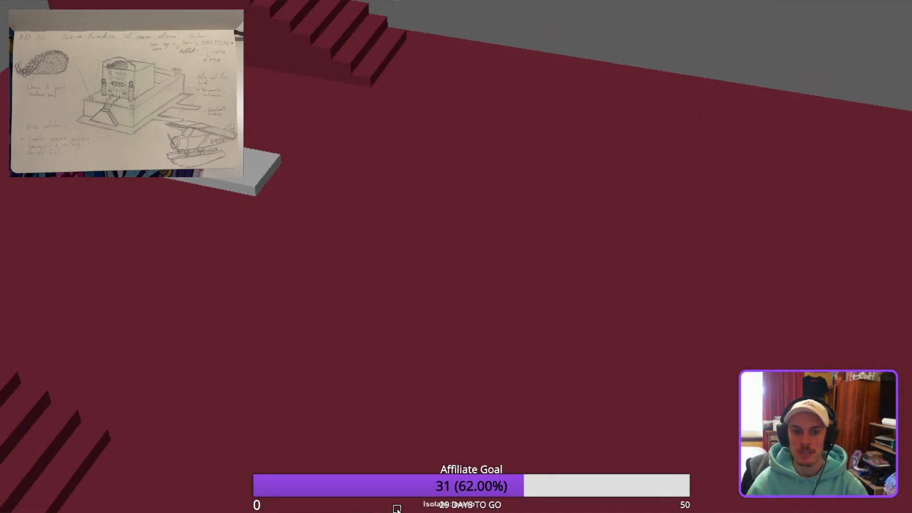
pyautogui.scroll(-2, 397, 509)
pyautogui.keyDown('alt'); pyautogui.moveTo(335, 446); pyautogui.dragTo(407, 503, button='middle'); pyautogui.keyUp('alt')
pyautogui.scroll(3, 407, 503)
pyautogui.click(304, 234)
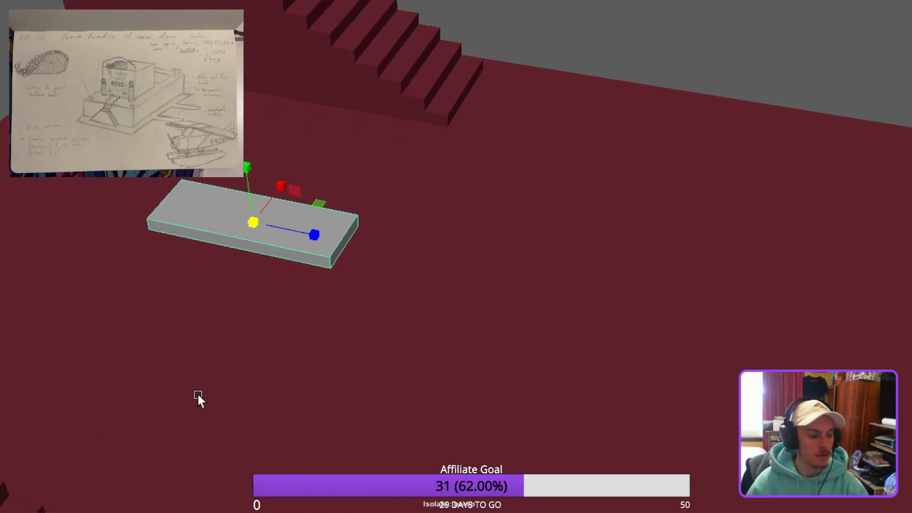
# Examine the flat slab on the lower floor from several angles.
pyautogui.press('f')
pyautogui.scroll(-3, 361, 389)
pyautogui.keyDown('alt'); pyautogui.moveTo(378, 400); pyautogui.dragTo(378, 378); pyautogui.keyUp('alt')
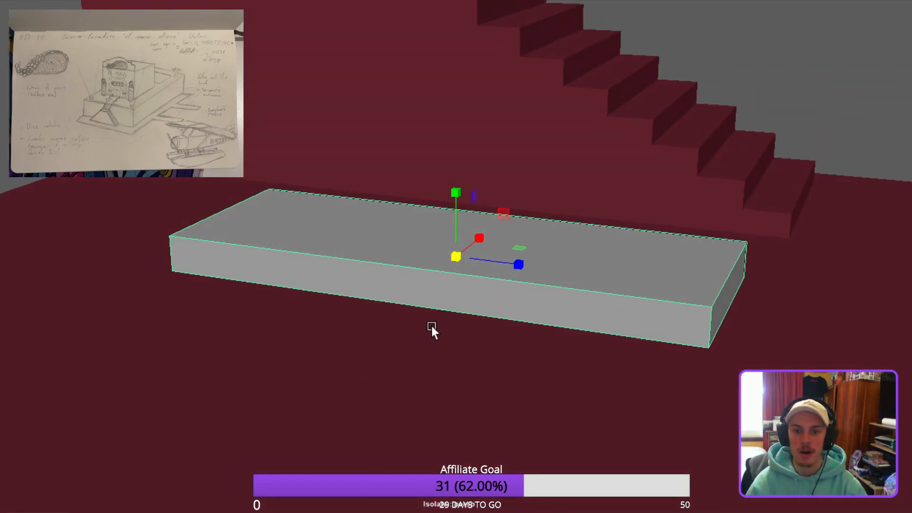
pyautogui.keyDown('alt'); pyautogui.moveTo(454, 317); pyautogui.dragTo(389, 396); pyautogui.keyUp('alt')
pyautogui.press('w')
pyautogui.keyDown('alt'); pyautogui.moveTo(516, 378); pyautogui.dragTo(408, 452); pyautogui.keyUp('alt')
pyautogui.keyDown('alt'); pyautogui.moveTo(336, 338); pyautogui.dragTo(427, 362); pyautogui.keyUp('alt')
# Leave the isolated view and isolate the floor, both staircases and slab again together with the mannequin from the entrance terrace.
pyautogui.scroll(-8, 427, 362)
pyautogui.moveTo(364, 262); pyautogui.dragTo(371, 135)
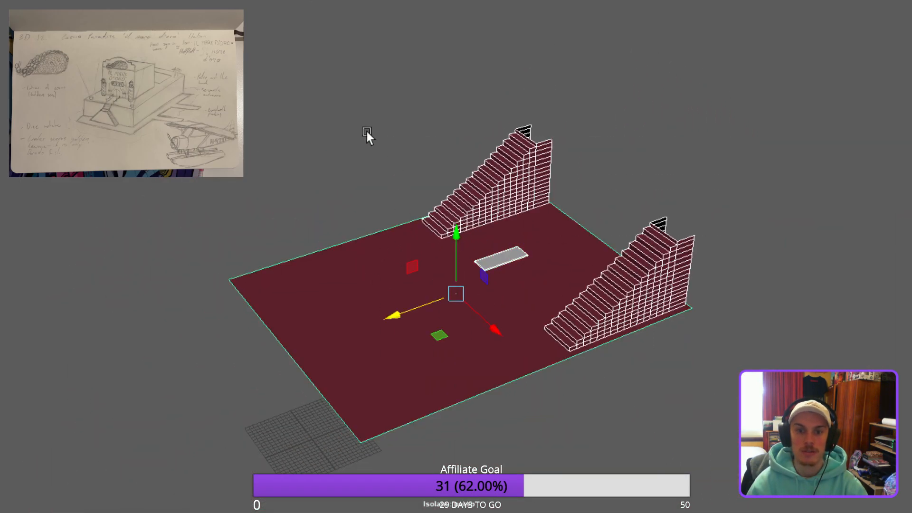
pyautogui.hotkey('ctrl', '1')
pyautogui.keyDown('alt'); pyautogui.moveTo(534, 326); pyautogui.dragTo(480, 332); pyautogui.keyUp('alt')
pyautogui.scroll(5, 376, 435)
pyautogui.keyDown('alt'); pyautogui.moveTo(376, 435); pyautogui.dragTo(550, 419); pyautogui.keyUp('alt')
pyautogui.hotkey('ctrl', 'z')
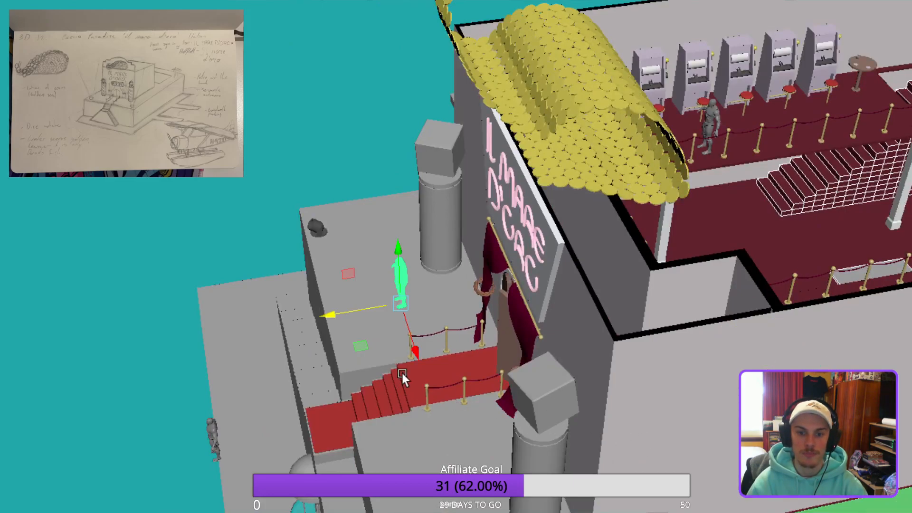
pyautogui.hotkey('ctrl', '1')
pyautogui.scroll(3, 627, 408)
pyautogui.keyDown('alt'); pyautogui.moveTo(541, 489); pyautogui.dragTo(398, 366, button='middle'); pyautogui.keyUp('alt')
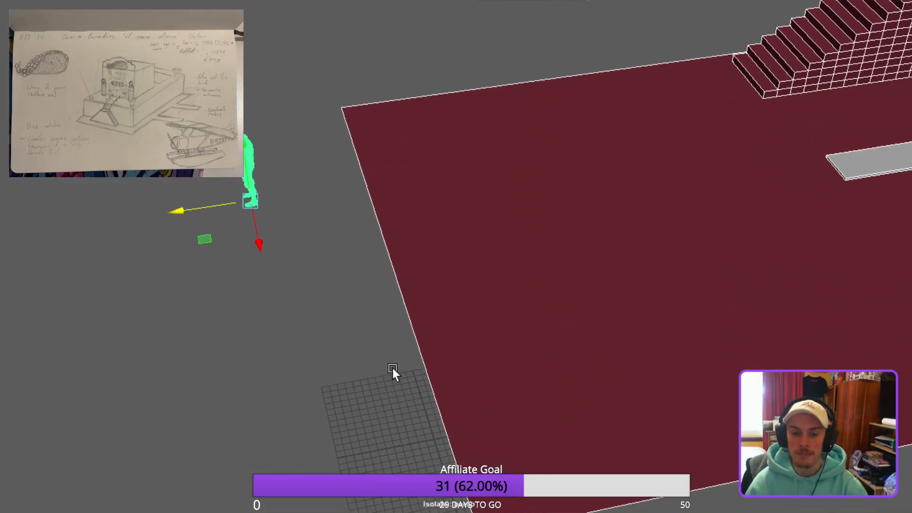
# Move the mannequin across the lower floor until it stands beside the flat slab.
pyautogui.click(281, 228)
pyautogui.moveTo(280, 110); pyautogui.dragTo(216, 212)
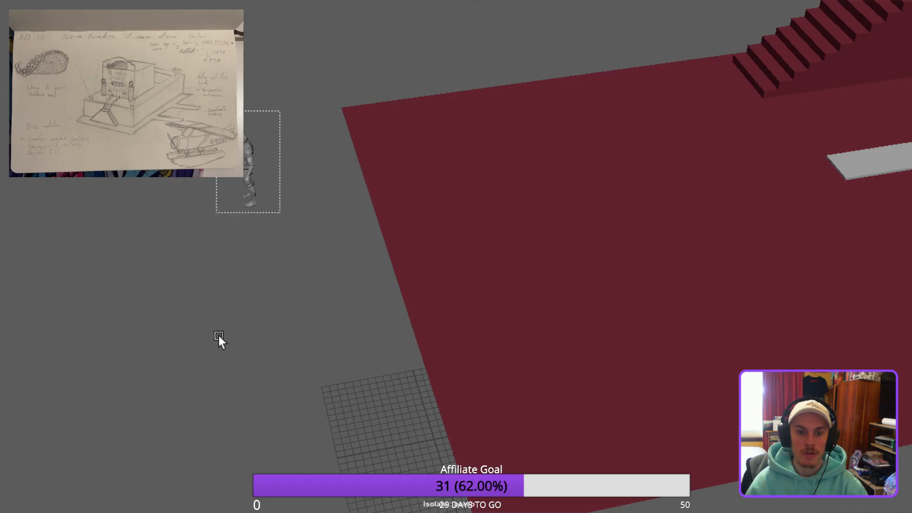
pyautogui.moveTo(206, 333); pyautogui.dragTo(539, 309, button='middle')
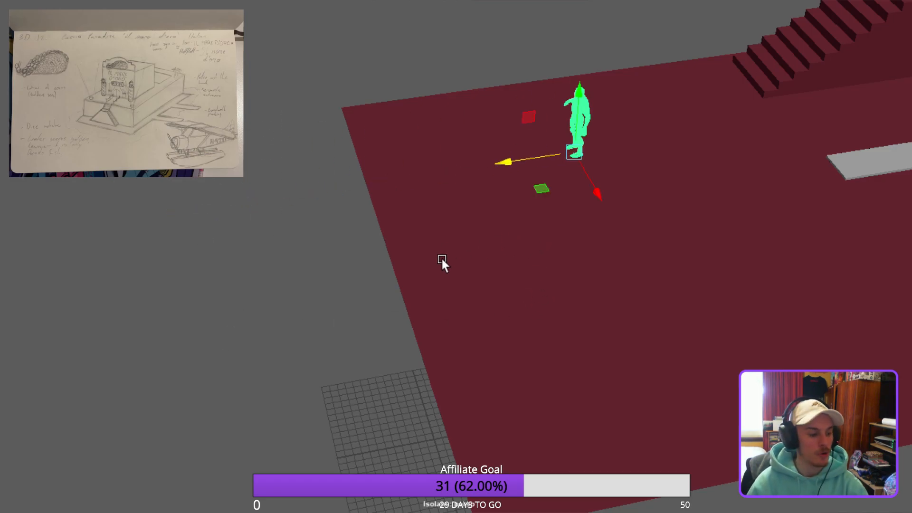
pyautogui.press('f')
pyautogui.keyDown('alt'); pyautogui.moveTo(575, 344); pyautogui.dragTo(583, 426); pyautogui.keyUp('alt')
pyautogui.scroll(-4, 716, 391)
pyautogui.moveTo(427, 463); pyautogui.dragTo(911, 418, button='middle')
pyautogui.press('f')
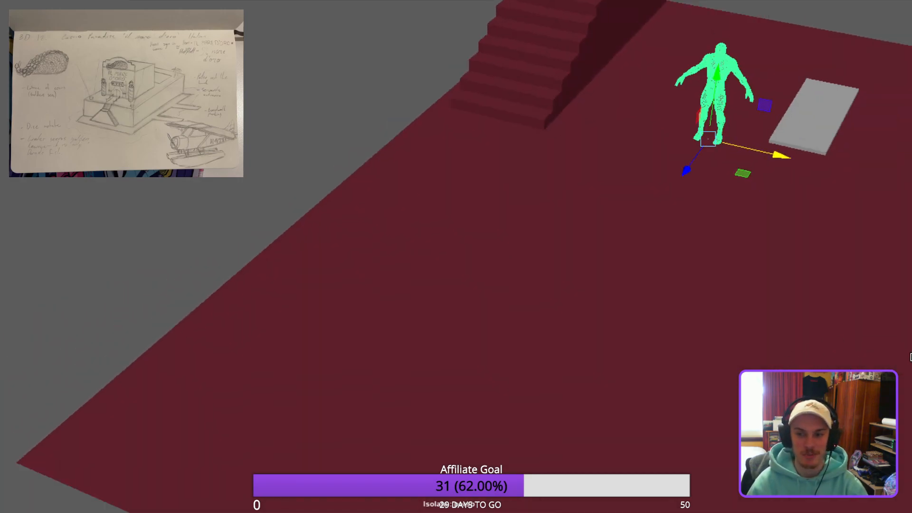
pyautogui.press('f')
pyautogui.keyDown('alt'); pyautogui.moveTo(453, 413); pyautogui.dragTo(625, 406); pyautogui.keyUp('alt')
pyautogui.keyDown('alt'); pyautogui.moveTo(625, 406); pyautogui.dragTo(559, 444, button='middle'); pyautogui.keyUp('alt')
pyautogui.keyDown('alt'); pyautogui.moveTo(559, 444); pyautogui.dragTo(469, 383); pyautogui.keyUp('alt')
# Adjust the slab's height to a tabletop level, using the mannequin beside it as scale reference.
pyautogui.click(492, 232)
pyautogui.keyDown('alt'); pyautogui.moveTo(500, 355); pyautogui.dragTo(685, 341); pyautogui.keyUp('alt')
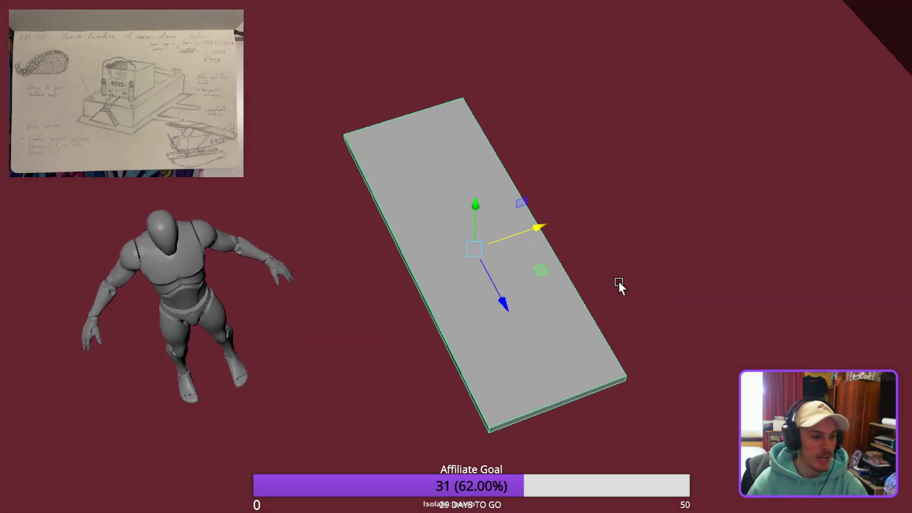
pyautogui.keyDown('alt'); pyautogui.moveTo(700, 306); pyautogui.dragTo(513, 293); pyautogui.keyUp('alt')
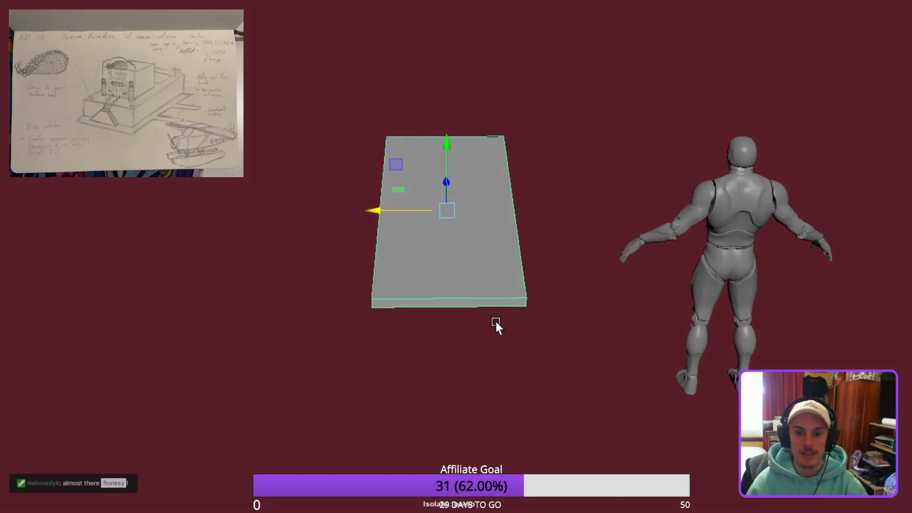
pyautogui.keyDown('alt'); pyautogui.moveTo(474, 369); pyautogui.dragTo(595, 368); pyautogui.keyUp('alt')
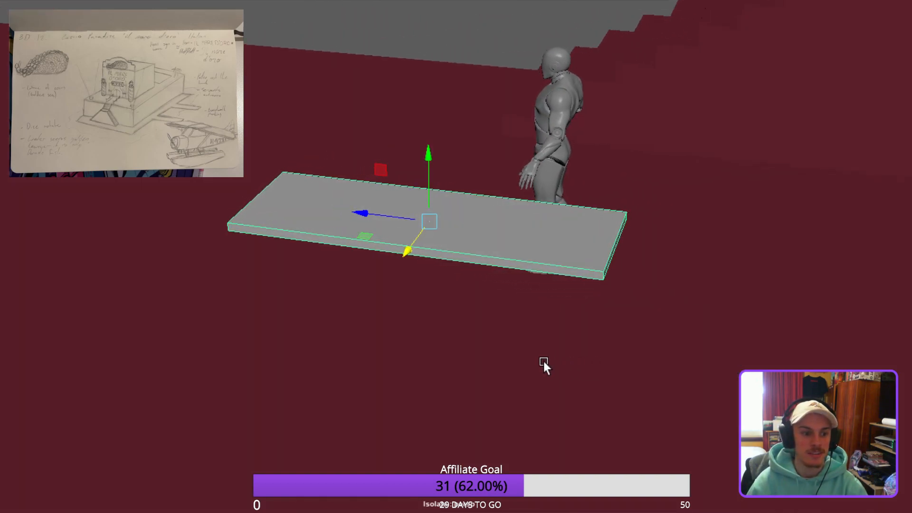
pyautogui.keyDown('alt'); pyautogui.moveTo(563, 373); pyautogui.dragTo(406, 316); pyautogui.keyUp('alt')
pyautogui.click(366, 109)
pyautogui.moveTo(365, 212); pyautogui.dragTo(352, 252, button='middle')
pyautogui.keyDown('alt'); pyautogui.moveTo(352, 253); pyautogui.dragTo(774, 320); pyautogui.keyUp('alt')
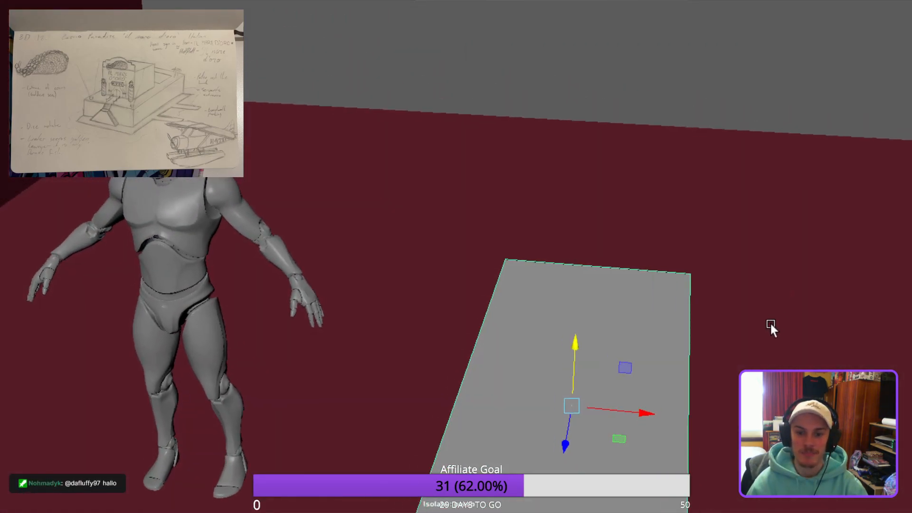
# Move the mannequin up against the slab's long side and check the tabletop height against its body.
pyautogui.keyDown('alt'); pyautogui.moveTo(773, 320); pyautogui.dragTo(648, 354, button='right'); pyautogui.keyUp('alt')
pyautogui.click(312, 368)
pyautogui.moveTo(363, 379); pyautogui.dragTo(492, 391)
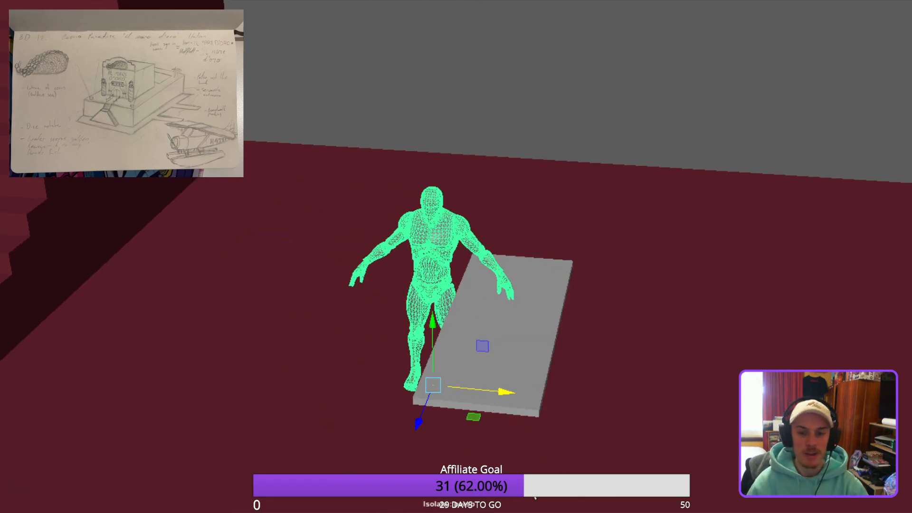
pyautogui.click(532, 399)
pyautogui.press('f')
pyautogui.keyDown('alt'); pyautogui.moveTo(560, 435); pyautogui.dragTo(426, 328); pyautogui.keyUp('alt')
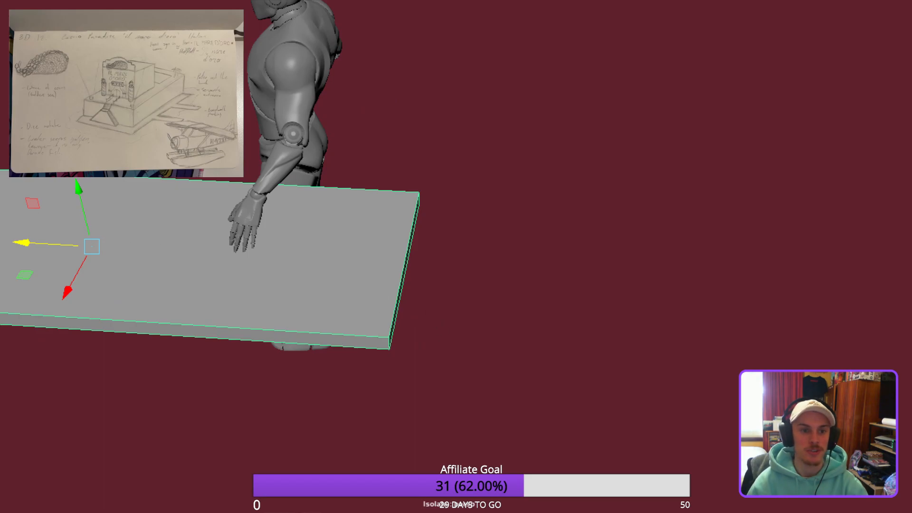
pyautogui.keyDown('alt'); pyautogui.moveTo(427, 329); pyautogui.dragTo(168, 329, button='right'); pyautogui.keyUp('alt')
pyautogui.keyDown('alt'); pyautogui.moveTo(168, 329); pyautogui.dragTo(75, 266); pyautogui.keyUp('alt')
pyautogui.keyDown('alt'); pyautogui.moveTo(162, 272); pyautogui.dragTo(146, 440); pyautogui.keyUp('alt')
# Add a cylinder and move it across the floor to the end of the slab near the mannequin.
pyautogui.keyDown('shift'); pyautogui.moveTo(296, 498); pyautogui.dragTo(302, 137, button='middle'); pyautogui.keyUp('shift')
pyautogui.keyDown('alt'); pyautogui.moveTo(301, 138); pyautogui.dragTo(434, 245); pyautogui.keyUp('alt')
pyautogui.keyDown('alt'); pyautogui.moveTo(434, 245); pyautogui.dragTo(739, 424, button='middle'); pyautogui.keyUp('alt')
pyautogui.scroll(-1, 739, 424)
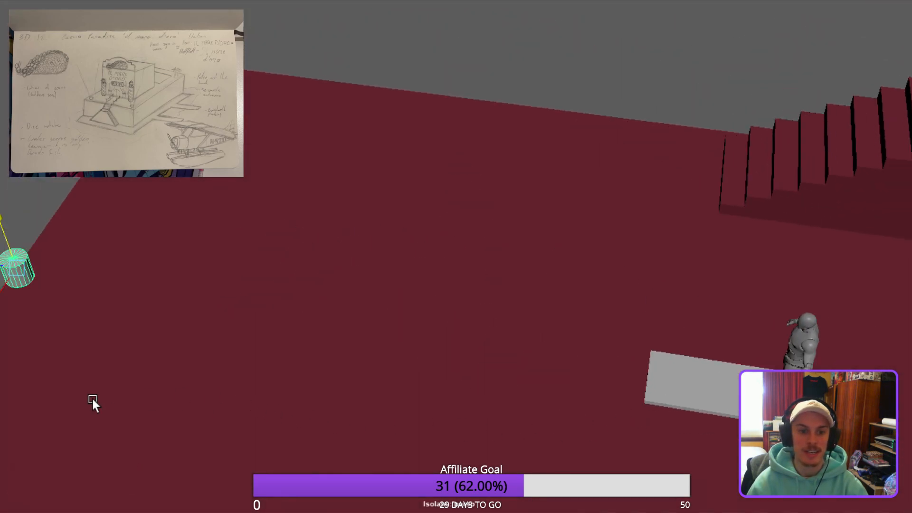
pyautogui.keyDown('shift'); pyautogui.moveTo(10, 404); pyautogui.dragTo(582, 492, button='middle'); pyautogui.keyUp('shift')
pyautogui.press('Delete')
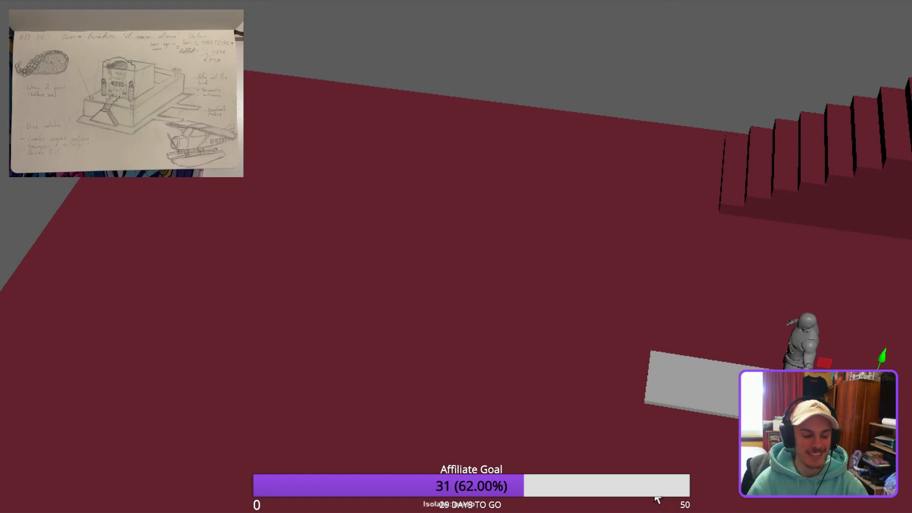
pyautogui.press('f')
pyautogui.scroll(-5, 722, 507)
pyautogui.keyDown('alt'); pyautogui.moveTo(722, 507); pyautogui.dragTo(660, 461); pyautogui.keyUp('alt')
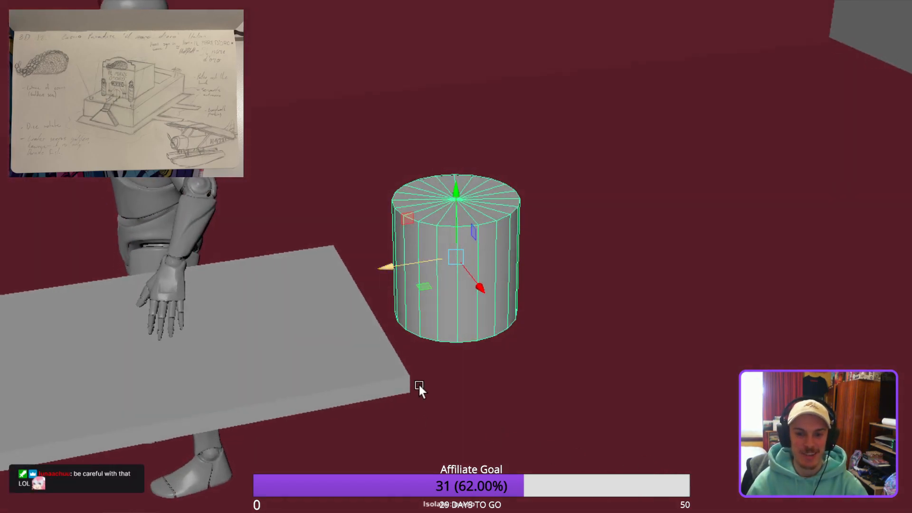
pyautogui.keyDown('shift'); pyautogui.moveTo(419, 385); pyautogui.dragTo(484, 379, button='middle'); pyautogui.keyUp('shift')
pyautogui.keyDown('alt'); pyautogui.moveTo(549, 386); pyautogui.dragTo(593, 452); pyautogui.keyUp('alt')
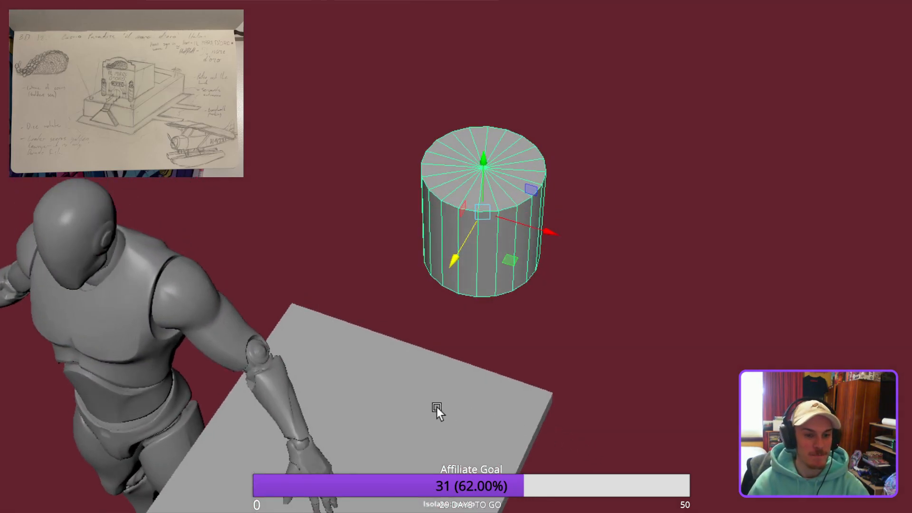
# Scale the cylinder into a wide, flat round disc for a tabletop.
pyautogui.press('r')
pyautogui.keyDown('alt'); pyautogui.moveTo(500, 337); pyautogui.dragTo(758, 283, button='right'); pyautogui.keyUp('alt')
pyautogui.keyDown('alt'); pyautogui.moveTo(759, 283); pyautogui.dragTo(481, 262); pyautogui.keyUp('alt')
pyautogui.moveTo(507, 308); pyautogui.dragTo(483, 369, button='middle')
# Lower the disc to the slab's height and thin it to match the slab's thickness.
pyautogui.press('w')
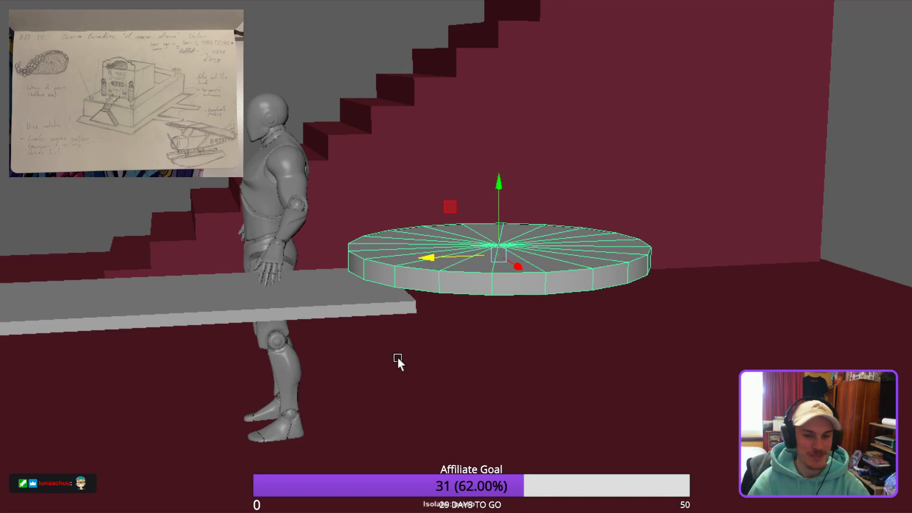
pyautogui.moveTo(503, 324); pyautogui.dragTo(492, 349, button='middle')
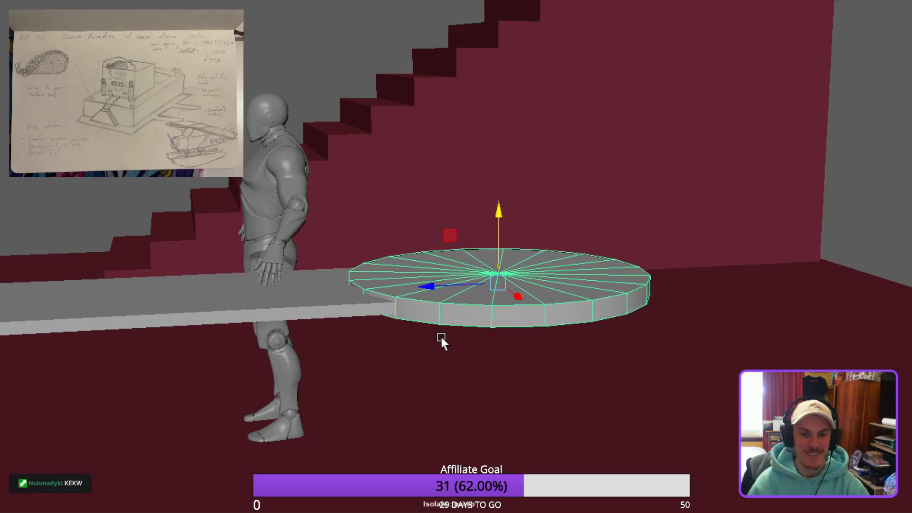
pyautogui.press('f')
pyautogui.keyDown('alt'); pyautogui.moveTo(552, 379); pyautogui.dragTo(473, 375); pyautogui.keyUp('alt')
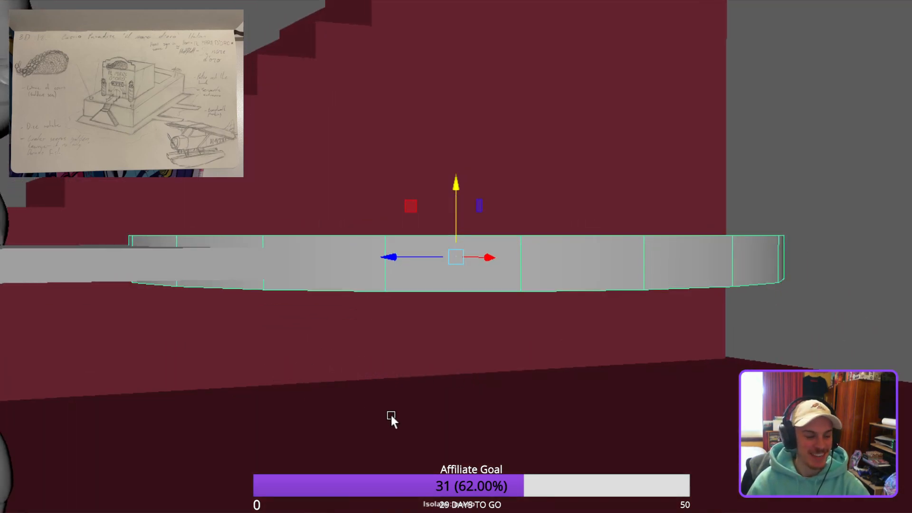
pyautogui.press('r')
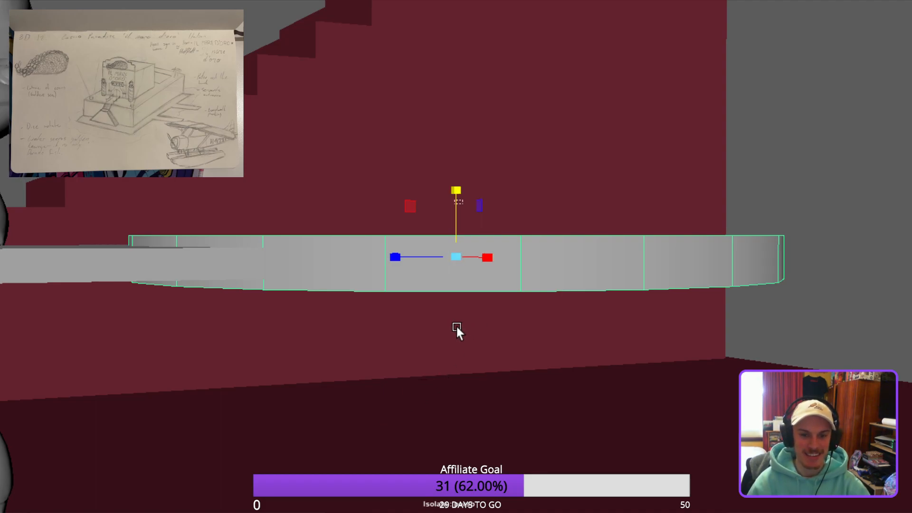
pyautogui.moveTo(454, 324); pyautogui.dragTo(440, 337, button='middle')
pyautogui.keyDown('alt'); pyautogui.moveTo(440, 337); pyautogui.dragTo(411, 374); pyautogui.keyUp('alt')
# Fine-tune the disc's height against the slab and shift it sideways clear of the slab's end.
pyautogui.press('w')
pyautogui.moveTo(466, 308); pyautogui.dragTo(470, 312, button='middle')
pyautogui.keyDown('alt'); pyautogui.moveTo(470, 312); pyautogui.dragTo(403, 396); pyautogui.keyUp('alt')
pyautogui.moveTo(403, 396); pyautogui.dragTo(471, 385, button='middle')
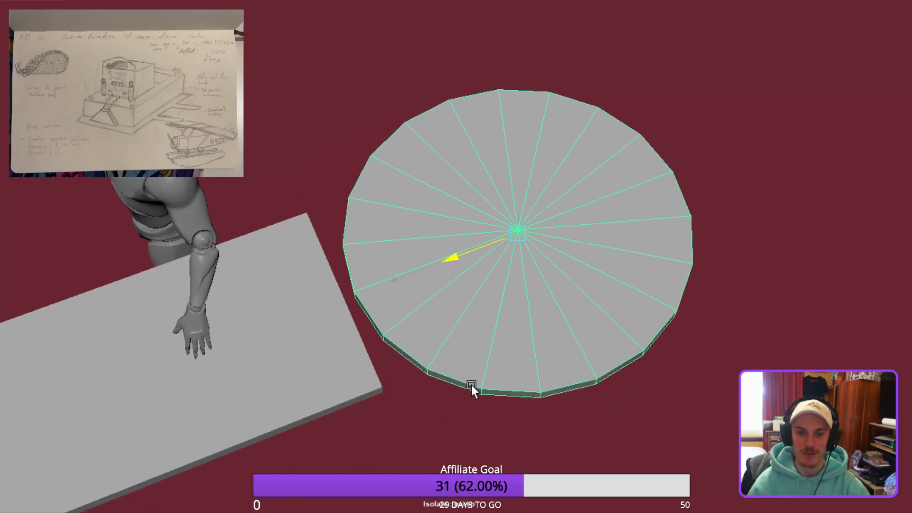
pyautogui.moveTo(468, 407)
pyautogui.keyDown('alt'); pyautogui.mouseDown()
pyautogui.moveTo(448, 426)
pyautogui.moveTo(433, 423)
pyautogui.moveTo(468, 419)
pyautogui.mouseUp(); pyautogui.keyUp('alt')
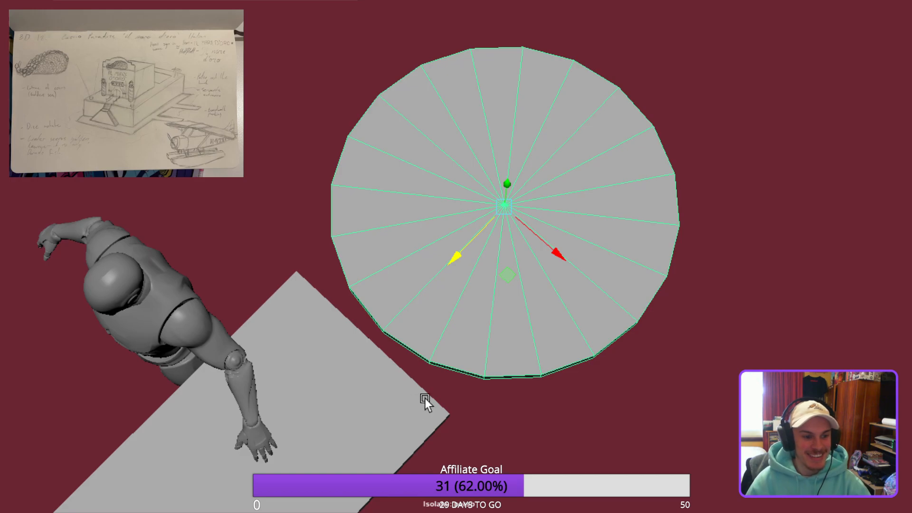
pyautogui.keyDown('alt'); pyautogui.moveTo(491, 446); pyautogui.dragTo(530, 423); pyautogui.keyUp('alt')
# Delete the wedge-shaped group of faces on the disc's side facing the slab, and return to object selection.
pyautogui.moveTo(502, 414); pyautogui.dragTo(366, 469, button='right')
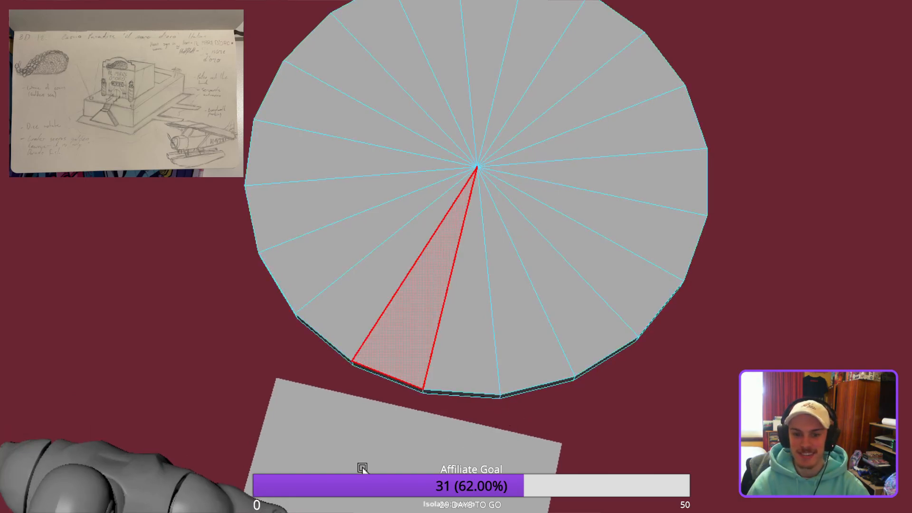
pyautogui.keyDown('alt'); pyautogui.moveTo(366, 468); pyautogui.dragTo(397, 475); pyautogui.keyUp('alt')
pyautogui.moveTo(557, 416); pyautogui.dragTo(394, 364)
pyautogui.press('Delete')
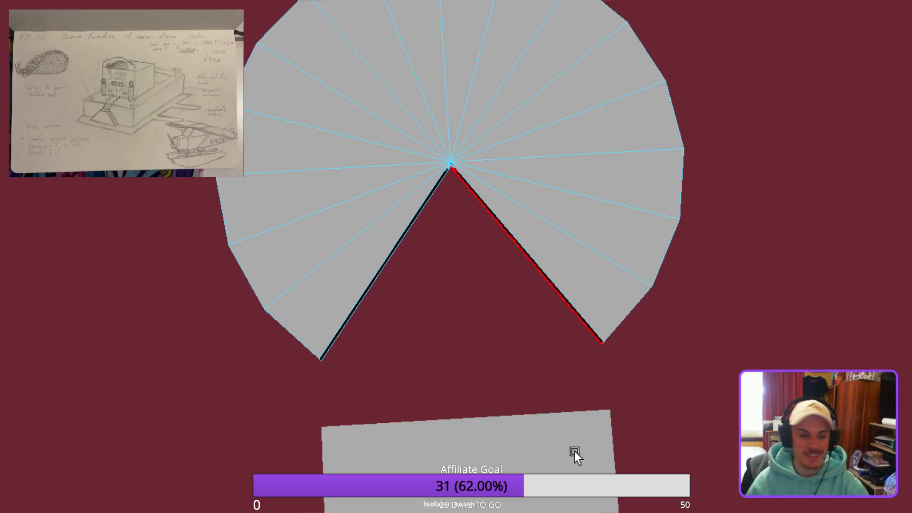
pyautogui.keyDown('alt'); pyautogui.moveTo(596, 435); pyautogui.dragTo(543, 332); pyautogui.keyUp('alt')
pyautogui.moveTo(543, 332); pyautogui.dragTo(686, 254, button='right')
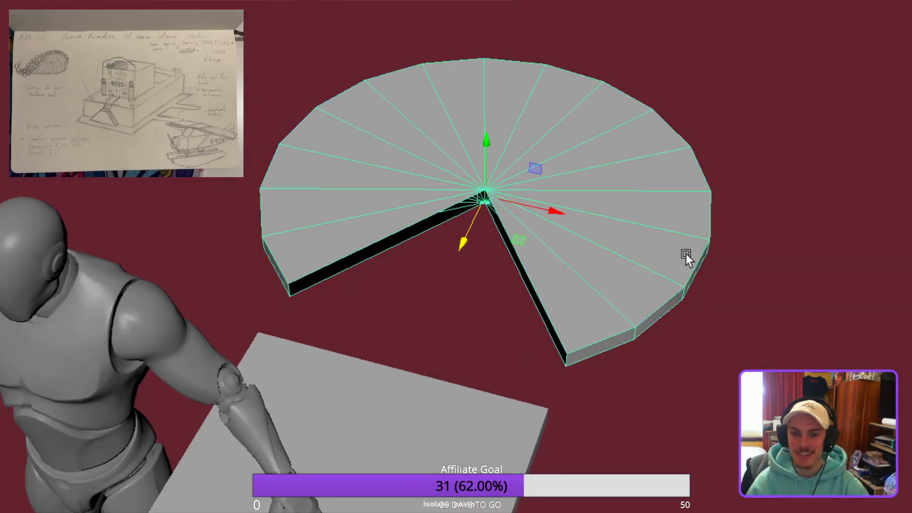
# Close the outer side of the disc's cut-out with Append to Polygon, joining its two outer vertical edges by a straight face.
pyautogui.keyDown('alt'); pyautogui.moveTo(685, 253); pyautogui.dragTo(546, 263); pyautogui.keyUp('alt')
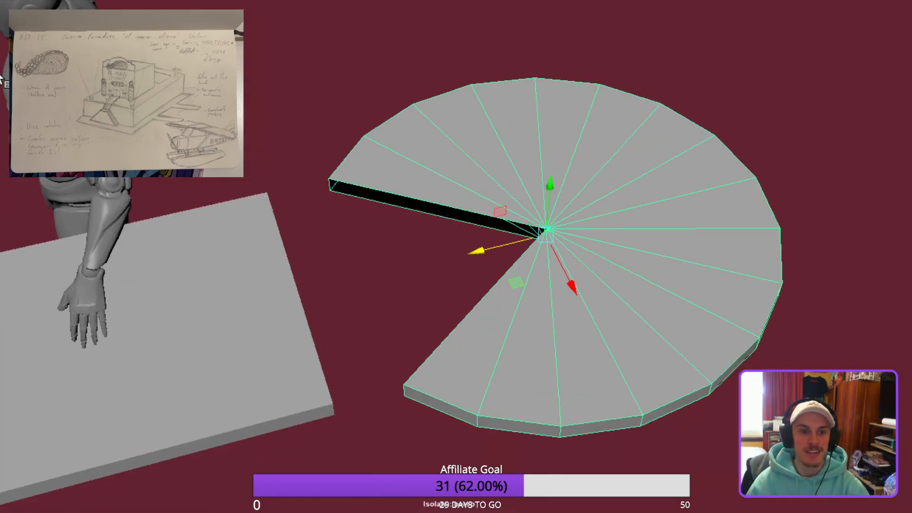
pyautogui.keyDown('alt'); pyautogui.moveTo(359, 210); pyautogui.dragTo(386, 200); pyautogui.keyUp('alt')
pyautogui.keyDown('alt'); pyautogui.moveTo(310, 170); pyautogui.dragTo(386, 275, button='right'); pyautogui.keyUp('alt')
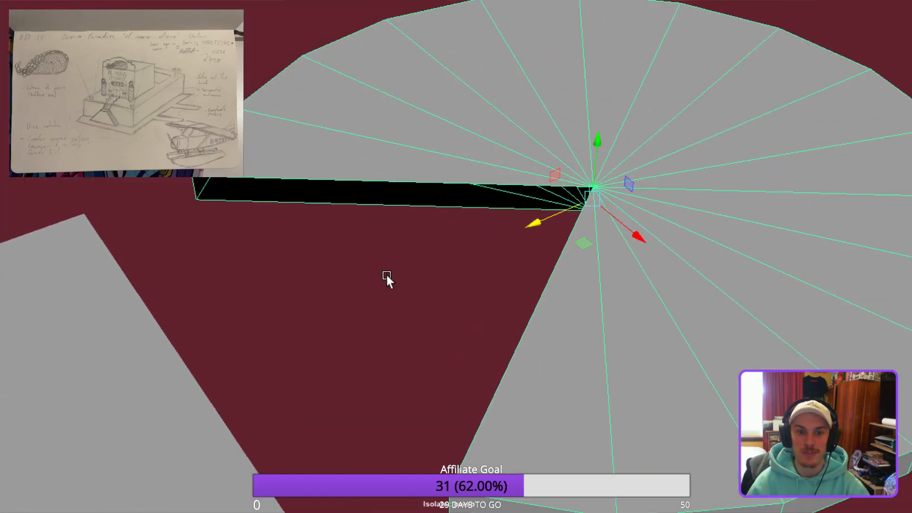
pyautogui.keyDown('alt'); pyautogui.moveTo(387, 275); pyautogui.dragTo(443, 248); pyautogui.keyUp('alt')
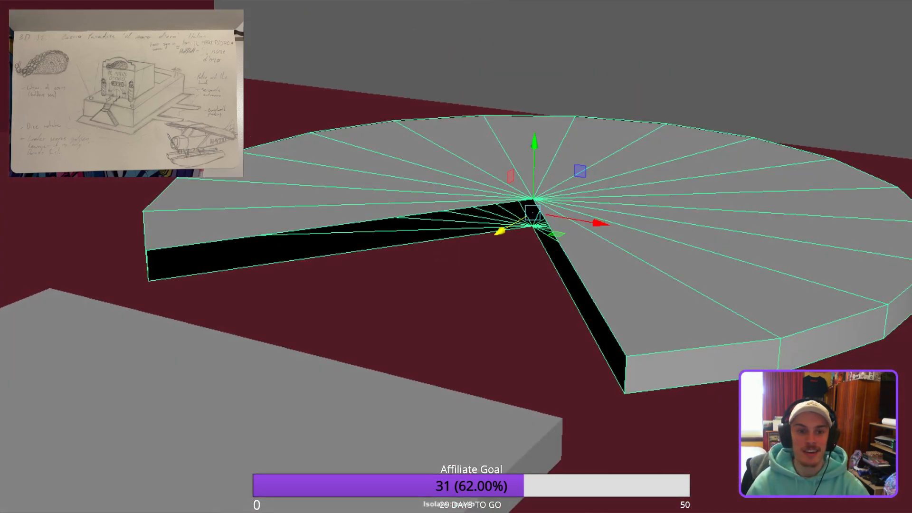
pyautogui.press('g')
pyautogui.keyDown('alt'); pyautogui.moveTo(160, 369); pyautogui.dragTo(123, 389); pyautogui.keyUp('alt')
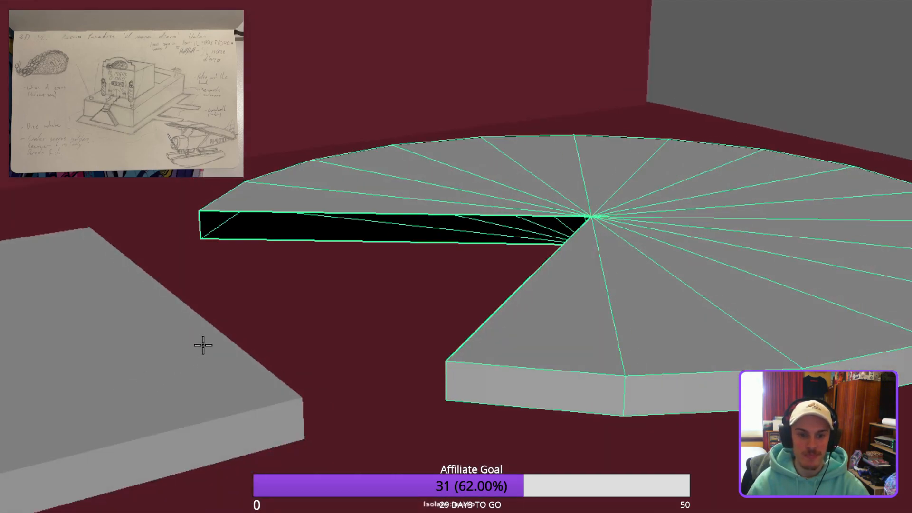
pyautogui.keyDown('alt'); pyautogui.moveTo(252, 363); pyautogui.dragTo(732, 304); pyautogui.keyUp('alt')
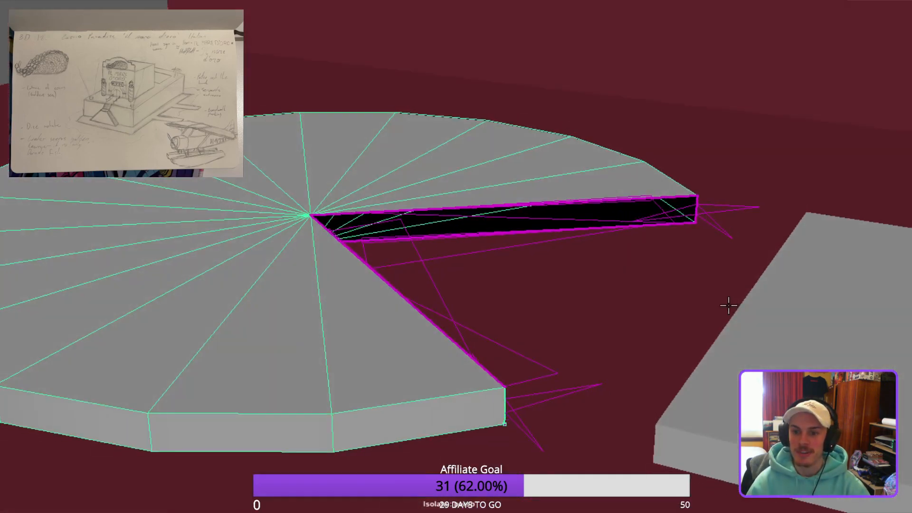
pyautogui.click(699, 337)
pyautogui.press('Return')
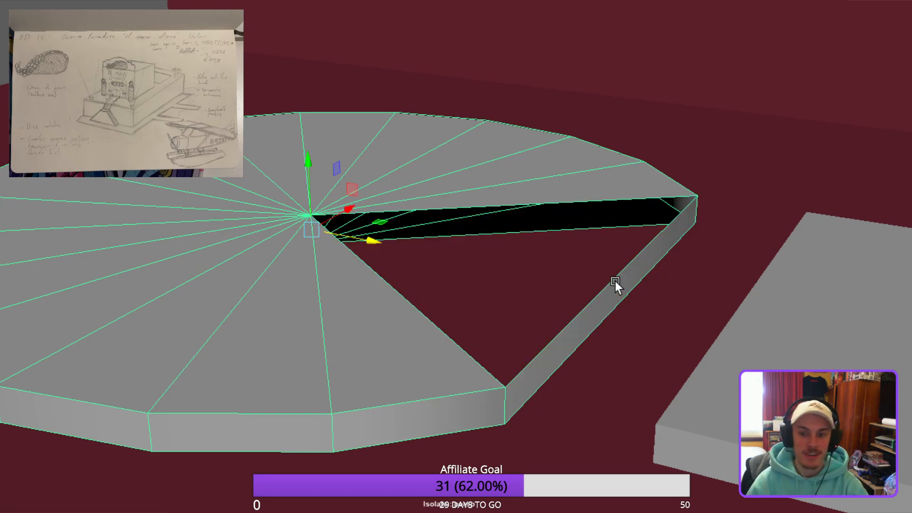
pyautogui.keyDown('alt'); pyautogui.moveTo(644, 335); pyautogui.dragTo(411, 341); pyautogui.keyUp('alt')
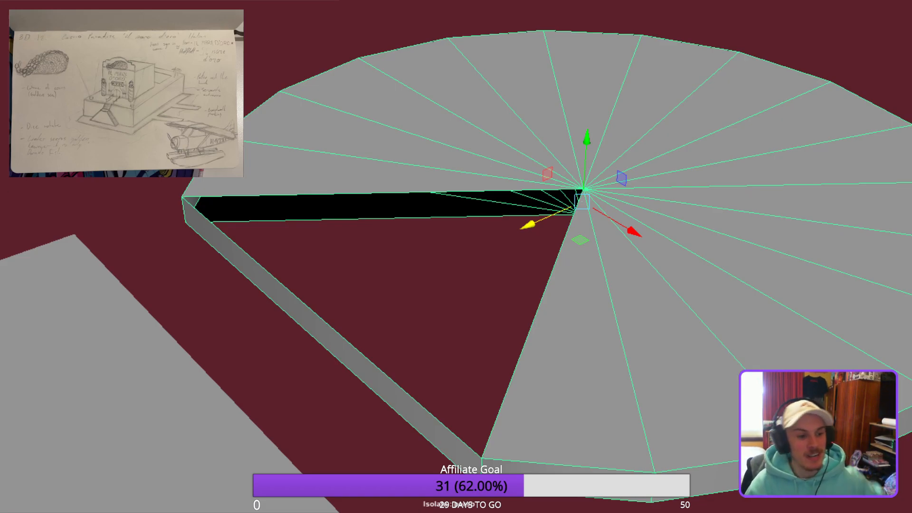
pyautogui.keyDown('alt'); pyautogui.moveTo(144, 220); pyautogui.dragTo(248, 267); pyautogui.keyUp('alt')
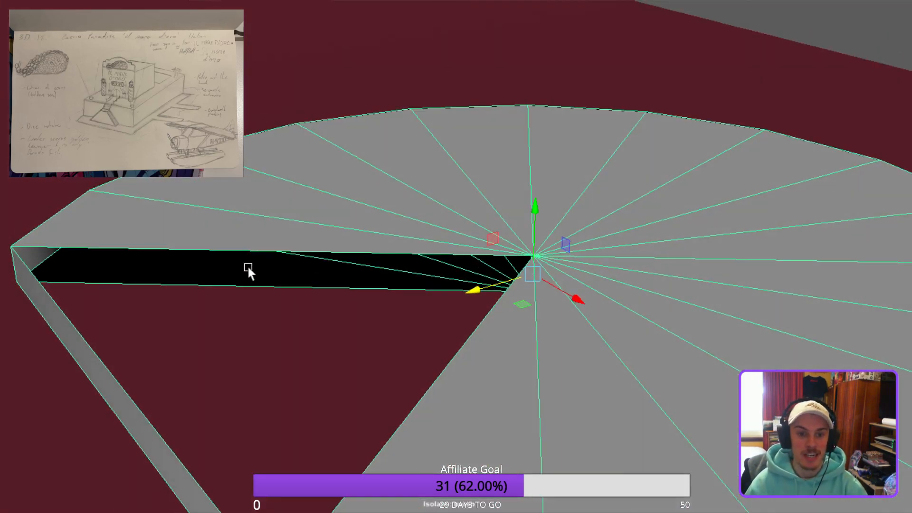
pyautogui.keyDown('alt'); pyautogui.moveTo(19, 223); pyautogui.dragTo(67, 182); pyautogui.keyUp('alt')
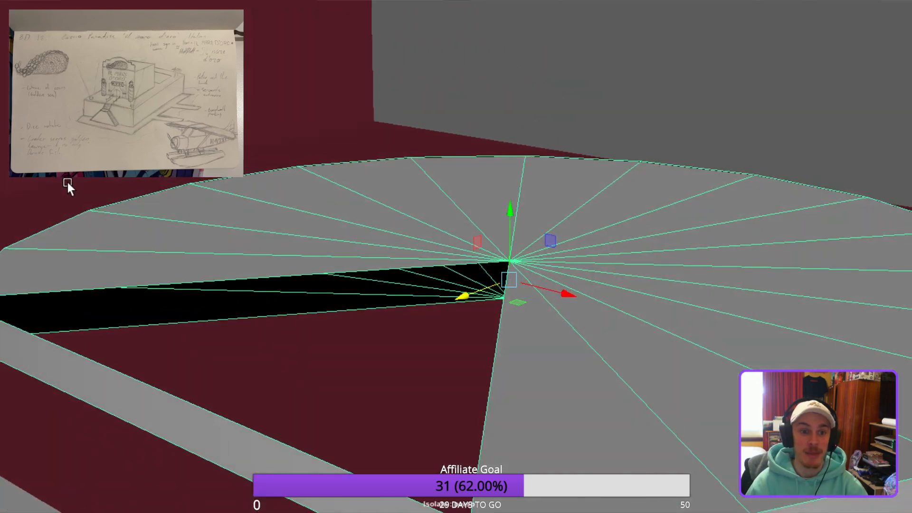
# Fill the open top of the disc's cut-out with Append to Polygon, creating a triangular face out to its flat side.
pyautogui.press('g')
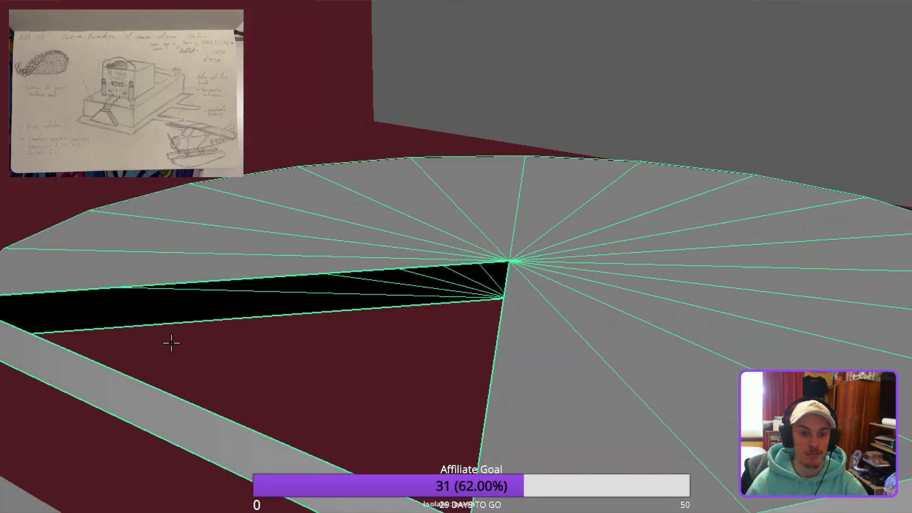
pyautogui.click(261, 401)
pyautogui.click(498, 475)
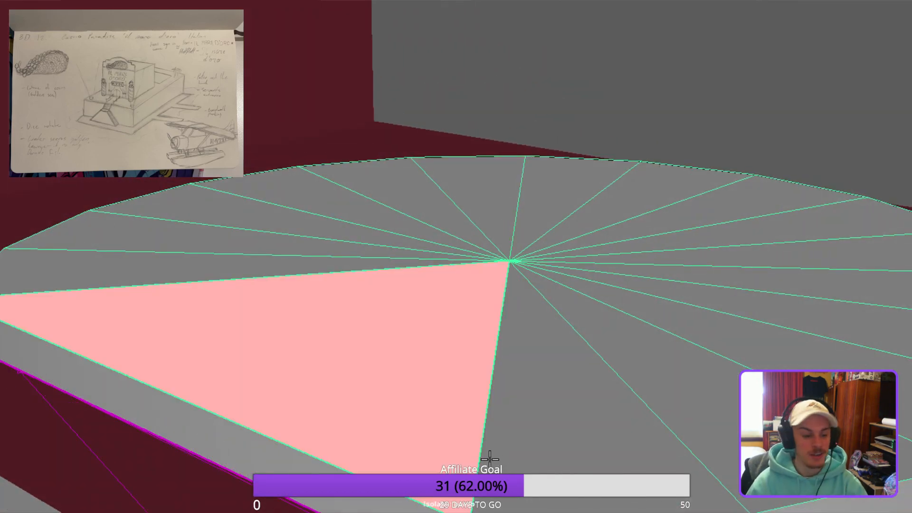
pyautogui.press('Return')
# Fill the open underside of the disc's cut-out with Append to Polygon and return to the Move tool.
pyautogui.keyDown('alt'); pyautogui.moveTo(499, 485); pyautogui.dragTo(442, 434); pyautogui.keyUp('alt')
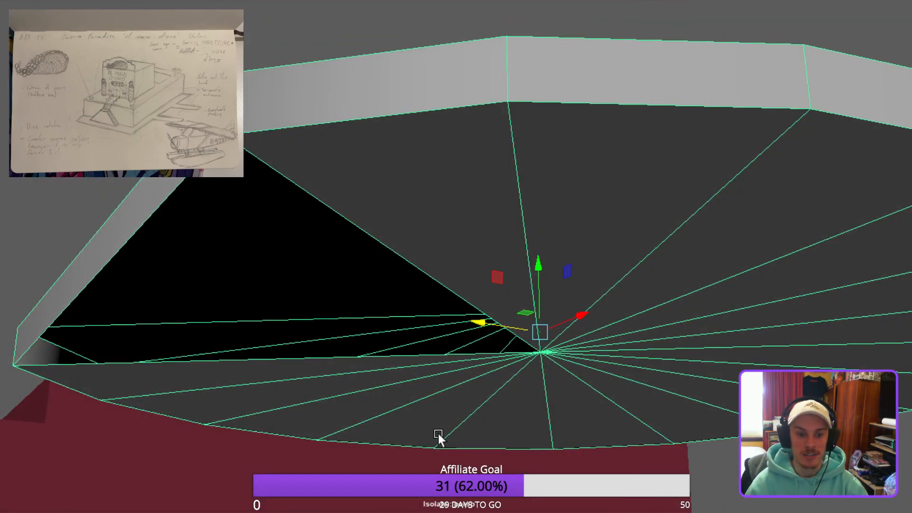
pyautogui.press('g')
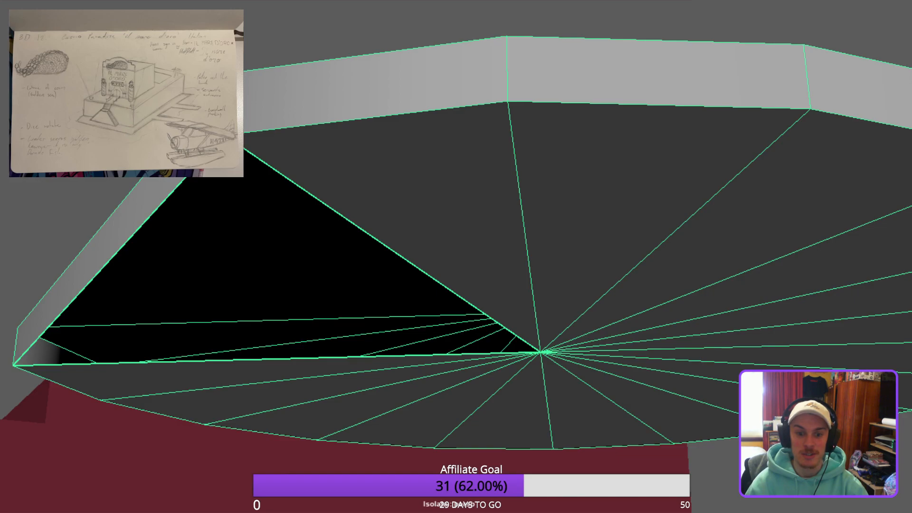
pyautogui.click(375, 359)
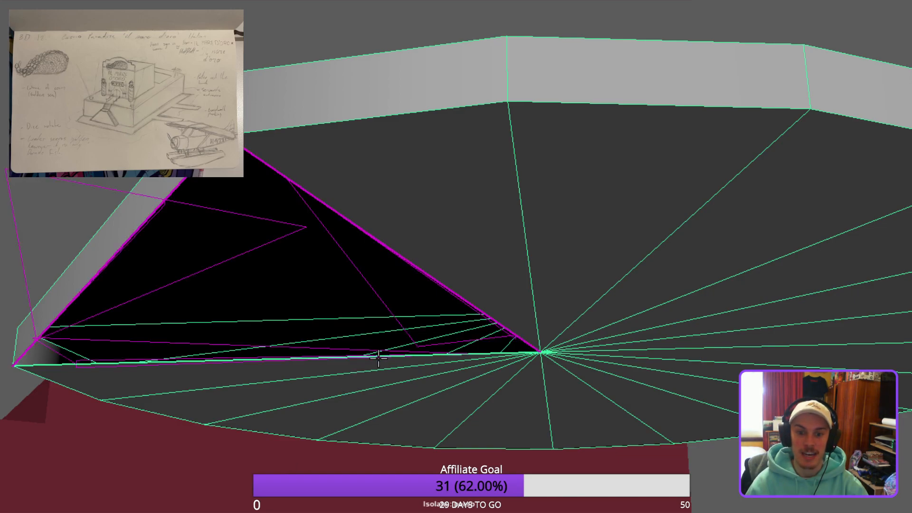
pyautogui.press('Return')
pyautogui.press('w')
# Move the disc against the slab so its flat side sits flush with the slab's end, and inspect the joint.
pyautogui.keyDown('alt'); pyautogui.moveTo(301, 284); pyautogui.dragTo(435, 382); pyautogui.keyUp('alt')
pyautogui.scroll(-6, 387, 394)
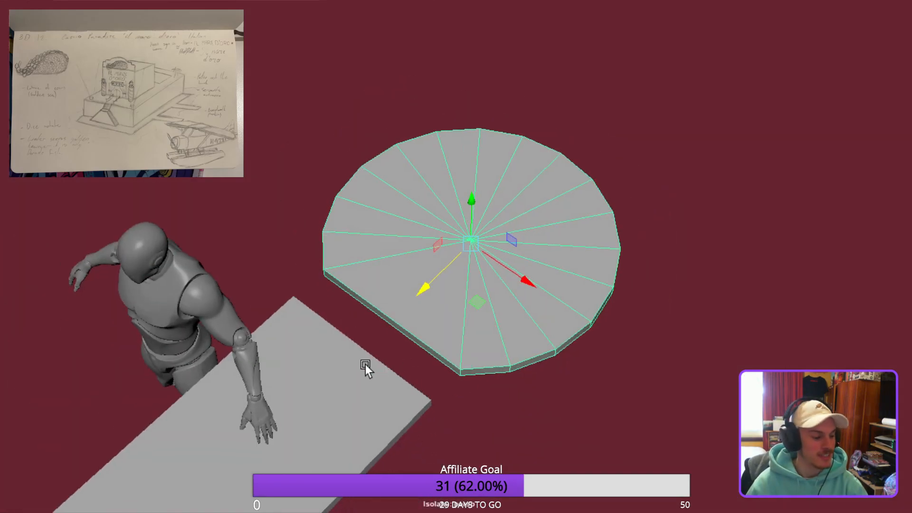
pyautogui.moveTo(446, 406); pyautogui.dragTo(400, 419, button='middle')
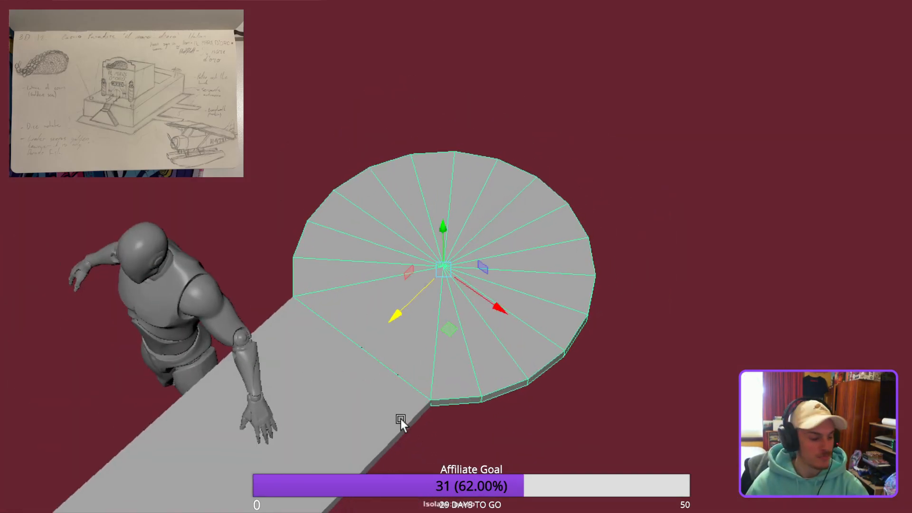
pyautogui.scroll(3, 356, 406)
pyautogui.keyDown('alt'); pyautogui.moveTo(414, 474); pyautogui.dragTo(335, 430); pyautogui.keyUp('alt')
pyautogui.scroll(5, 244, 492)
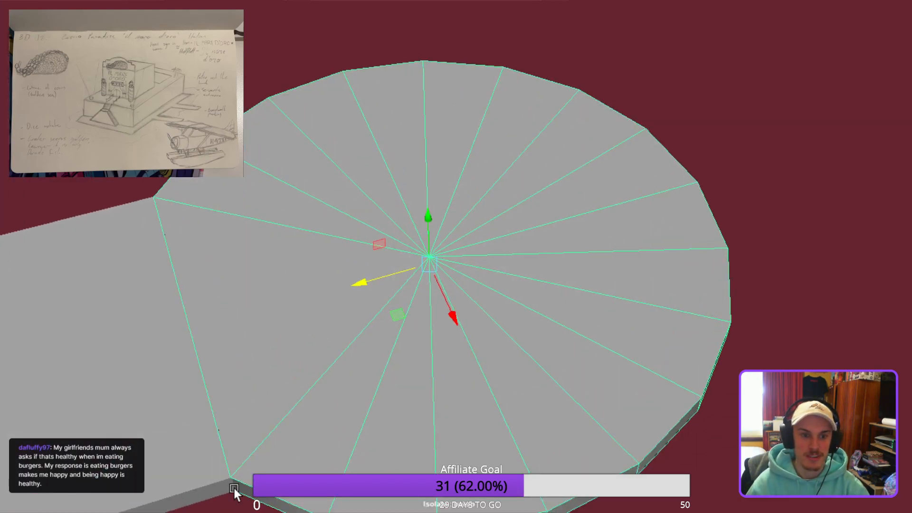
pyautogui.keyDown('alt'); pyautogui.moveTo(179, 489); pyautogui.dragTo(137, 437); pyautogui.keyUp('alt')
pyautogui.keyDown('alt'); pyautogui.moveTo(137, 437); pyautogui.dragTo(312, 402, button='middle'); pyautogui.keyUp('alt')
pyautogui.keyDown('alt'); pyautogui.moveTo(311, 402); pyautogui.dragTo(301, 389); pyautogui.keyUp('alt')
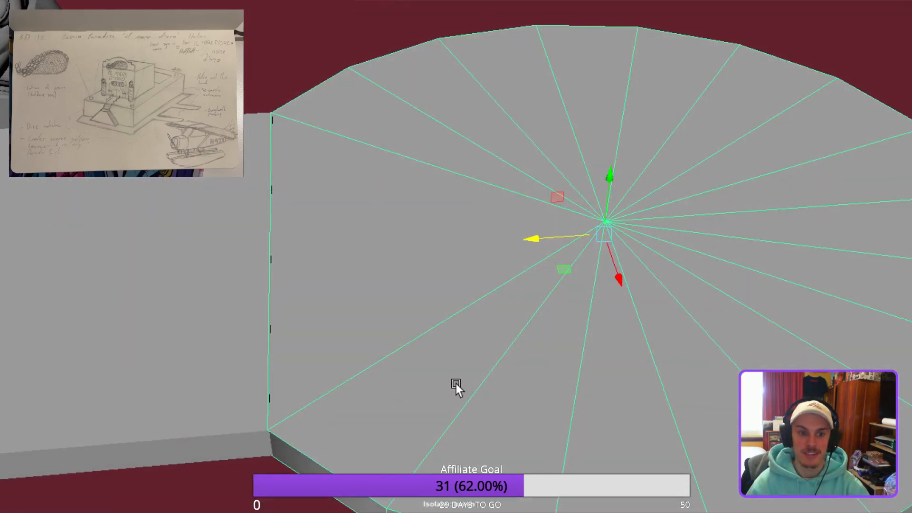
# Pull the disc slightly away from the slab and delete the slab's end face that faces the disc.
pyautogui.moveTo(546, 352); pyautogui.dragTo(573, 357, button='middle')
pyautogui.keyDown('alt'); pyautogui.moveTo(360, 425); pyautogui.dragTo(306, 406); pyautogui.keyUp('alt')
pyautogui.scroll(4, 128, 394)
pyautogui.keyDown('alt'); pyautogui.moveTo(127, 394); pyautogui.dragTo(394, 405, button='middle'); pyautogui.keyUp('alt')
pyautogui.keyDown('alt'); pyautogui.moveTo(394, 406); pyautogui.dragTo(361, 350); pyautogui.keyUp('alt')
pyautogui.click(309, 245)
pyautogui.keyDown('alt'); pyautogui.moveTo(325, 315); pyautogui.dragTo(375, 317); pyautogui.keyUp('alt')
pyautogui.press('F11')
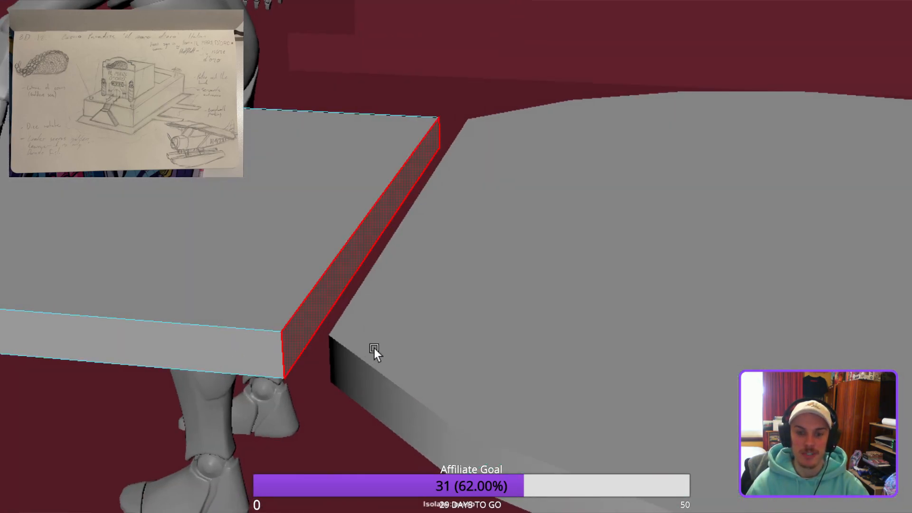
pyautogui.click(372, 349)
pyautogui.press('Delete')
# Delete the disc's flat side face that faces the slab's open end.
pyautogui.keyDown('alt'); pyautogui.moveTo(375, 314); pyautogui.dragTo(407, 322); pyautogui.keyUp('alt')
pyautogui.click(470, 300)
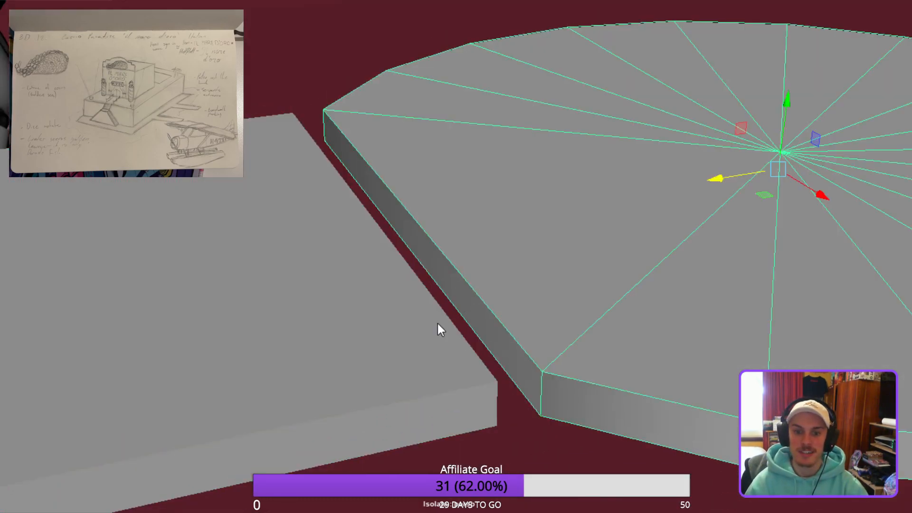
pyautogui.press('F11')
pyautogui.click(432, 366)
pyautogui.press('Delete')
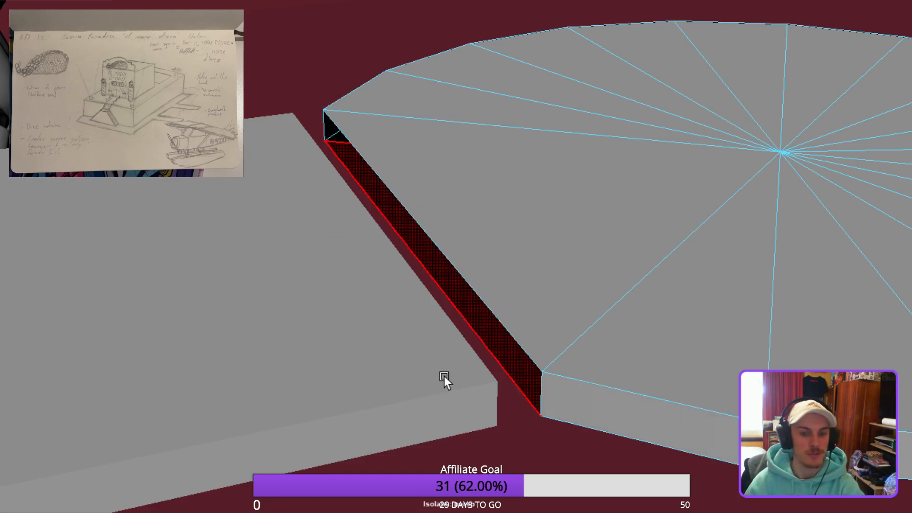
# Move the disc back flush against the slab's open end and combine both pieces into one mesh.
pyautogui.press('F8')
pyautogui.moveTo(728, 315); pyautogui.dragTo(714, 299, button='middle')
pyautogui.keyDown('shift'); pyautogui.click(371, 447); pyautogui.keyUp('shift')
pyautogui.keyDown('alt'); pyautogui.moveTo(617, 408); pyautogui.dragTo(463, 414); pyautogui.keyUp('alt')
pyautogui.scroll(-5, 496, 442)
pyautogui.keyDown('alt'); pyautogui.moveTo(496, 494); pyautogui.dragTo(587, 472); pyautogui.keyUp('alt')
pyautogui.scroll(5, 527, 447)
pyautogui.keyDown('alt'); pyautogui.moveTo(543, 413); pyautogui.dragTo(376, 405); pyautogui.keyUp('alt')
pyautogui.scroll(3, 415, 371)
pyautogui.keyDown('alt'); pyautogui.moveTo(416, 369); pyautogui.dragTo(458, 343); pyautogui.keyUp('alt')
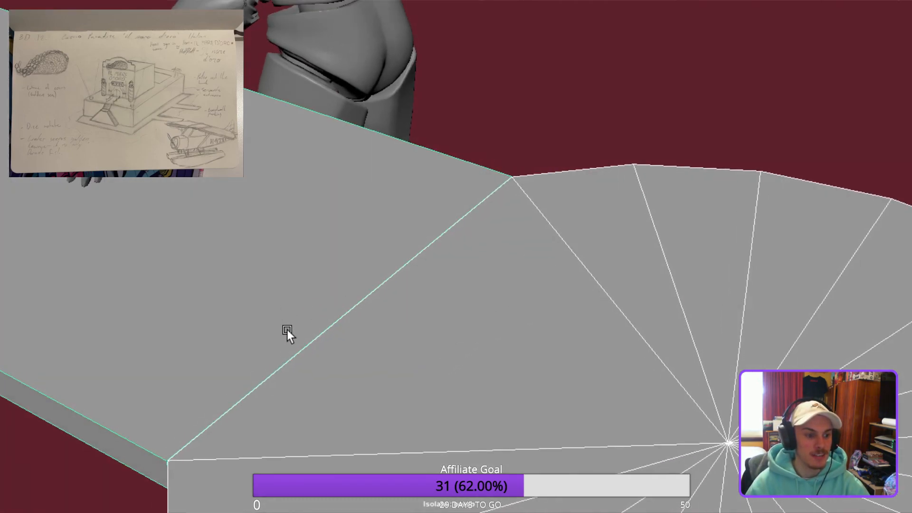
pyautogui.keyDown('alt'); pyautogui.moveTo(306, 357); pyautogui.dragTo(377, 338); pyautogui.keyUp('alt')
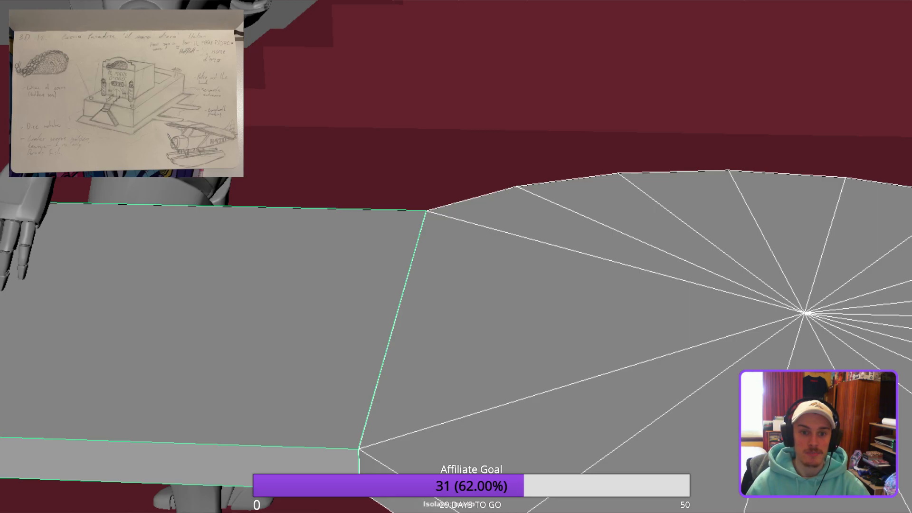
pyautogui.keyDown('alt'); pyautogui.moveTo(489, 308); pyautogui.dragTo(299, 361); pyautogui.keyUp('alt')
# Examine the seam between the slab and the disc, selecting individual faces on both sides of it.
pyautogui.moveTo(299, 362); pyautogui.dragTo(287, 404, button='right')
pyautogui.click(97, 404)
pyautogui.keyDown('alt'); pyautogui.moveTo(80, 494); pyautogui.dragTo(275, 415); pyautogui.keyUp('alt')
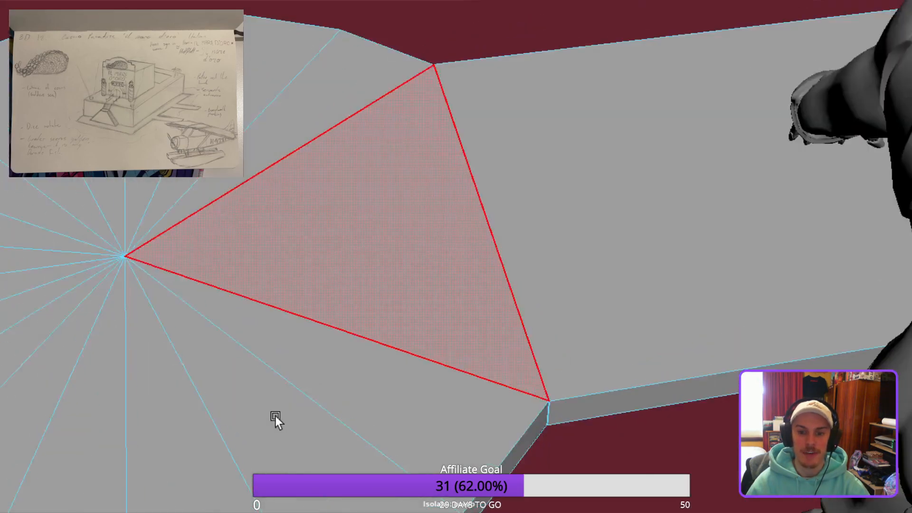
pyautogui.click(675, 393)
pyautogui.keyDown('alt'); pyautogui.moveTo(403, 469); pyautogui.dragTo(587, 440); pyautogui.keyUp('alt')
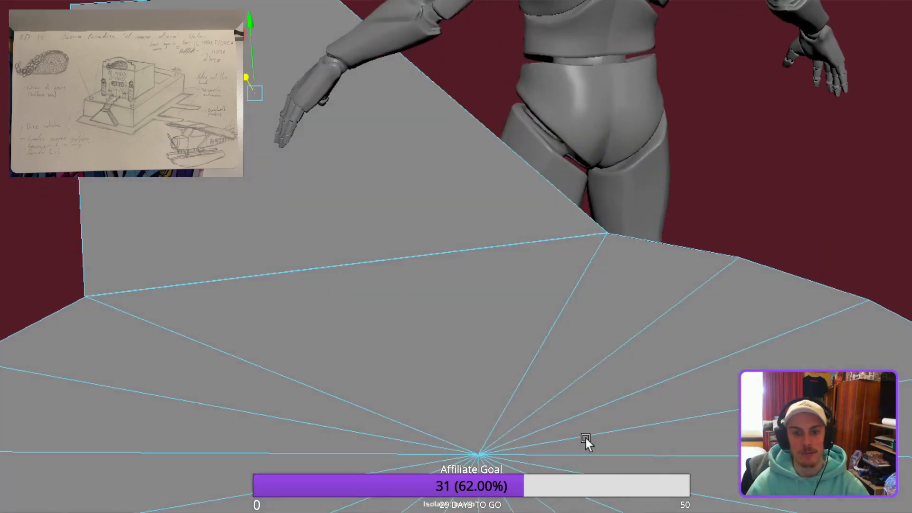
pyautogui.keyDown('shift'); pyautogui.moveTo(193, 220); pyautogui.dragTo(193, 220, button='middle'); pyautogui.keyUp('shift')
pyautogui.keyDown('alt'); pyautogui.moveTo(193, 231); pyautogui.dragTo(493, 354); pyautogui.keyUp('alt')
pyautogui.moveTo(209, 466); pyautogui.dragTo(208, 470, button='middle')
pyautogui.keyDown('alt'); pyautogui.moveTo(265, 448); pyautogui.dragTo(155, 438); pyautogui.keyUp('alt')
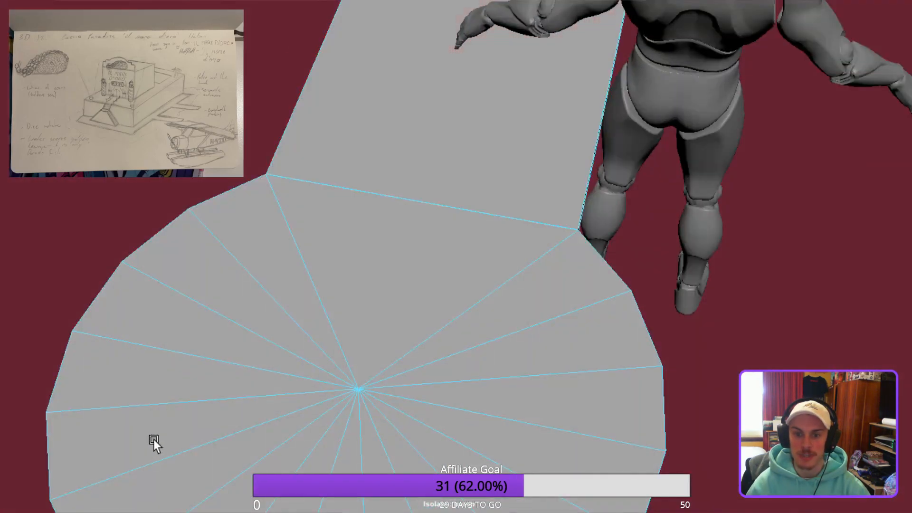
pyautogui.scroll(5, 546, 369)
pyautogui.keyDown('alt'); pyautogui.moveTo(665, 309); pyautogui.dragTo(567, 378); pyautogui.keyUp('alt')
pyautogui.keyDown('alt'); pyautogui.moveTo(753, 263); pyautogui.dragTo(660, 326); pyautogui.keyUp('alt')
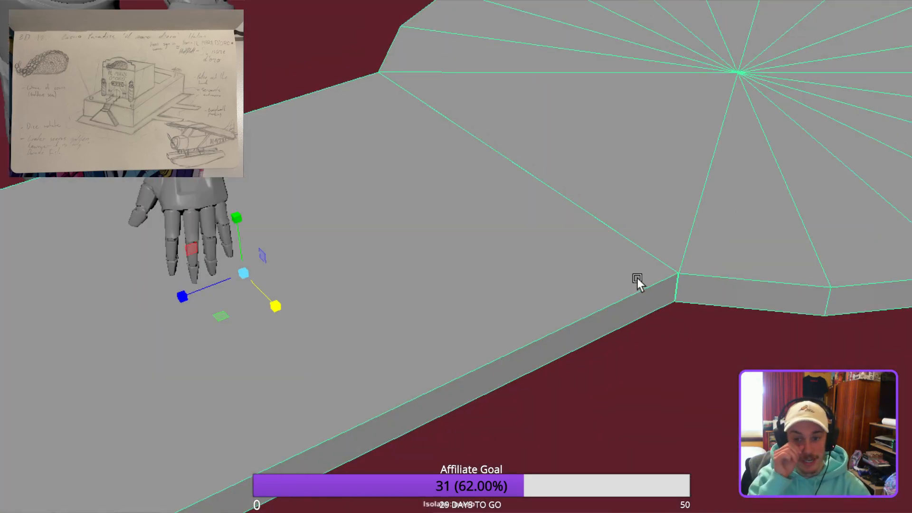
pyautogui.keyDown('alt'); pyautogui.moveTo(643, 165); pyautogui.dragTo(629, 355); pyautogui.keyUp('alt')
pyautogui.keyDown('alt'); pyautogui.moveTo(460, 252); pyautogui.dragTo(132, 180); pyautogui.keyUp('alt')
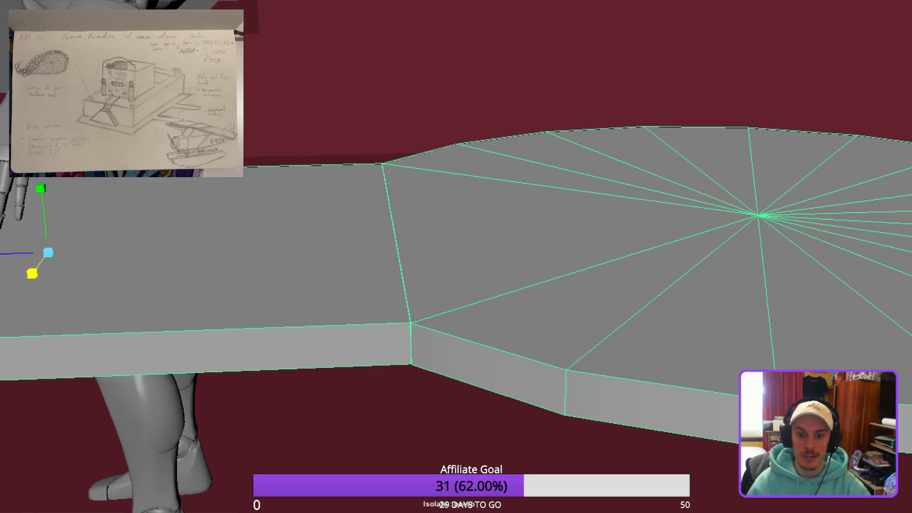
# Try merging the vertices of the combined tabletop, then undo the merge.
pyautogui.click(370, 358)
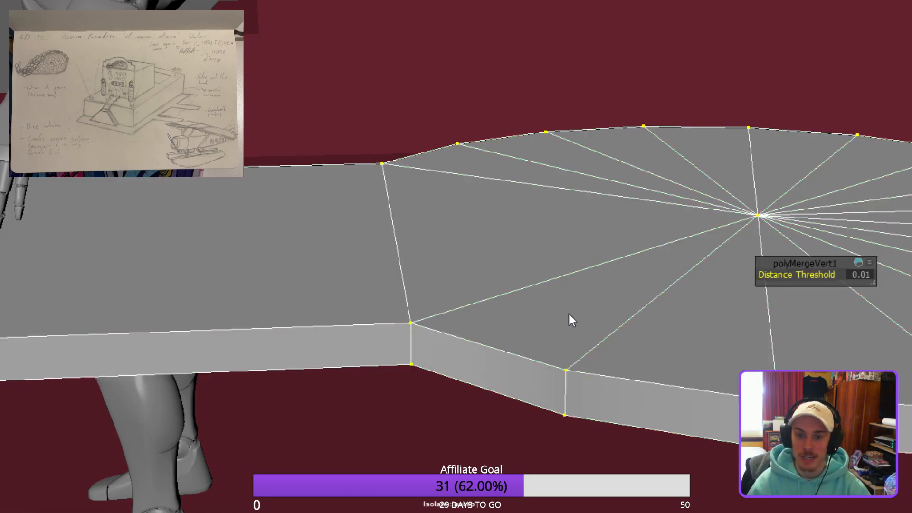
pyautogui.keyDown('alt'); pyautogui.moveTo(404, 368); pyautogui.dragTo(534, 358); pyautogui.keyUp('alt')
pyautogui.scroll(-5, 567, 351)
pyautogui.hotkey('ctrl', 'z')
pyautogui.keyDown('alt'); pyautogui.moveTo(785, 311); pyautogui.dragTo(683, 247); pyautogui.keyUp('alt')
pyautogui.scroll(-7, 683, 247)
pyautogui.hotkey('ctrl', 'z')
pyautogui.hotkey('ctrl', 'z')
pyautogui.keyDown('alt'); pyautogui.moveTo(611, 378); pyautogui.dragTo(591, 388); pyautogui.keyUp('alt')
pyautogui.hotkey('ctrl', 'z')
pyautogui.click(623, 291)
pyautogui.scroll(12, 760, 273)
pyautogui.hotkey('ctrl', 'z')
# Merge only the vertices along the seam between slab and disc with a 0.01 distance threshold, and return to object selection.
pyautogui.keyDown('alt'); pyautogui.moveTo(574, 428); pyautogui.dragTo(551, 432); pyautogui.keyUp('alt')
pyautogui.scroll(5, 429, 409)
pyautogui.keyDown('alt'); pyautogui.moveTo(429, 409); pyautogui.dragTo(400, 405); pyautogui.keyUp('alt')
pyautogui.moveTo(400, 405); pyautogui.dragTo(341, 354, button='right')
pyautogui.scroll(-3, 356, 366)
pyautogui.keyDown('alt'); pyautogui.moveTo(371, 376); pyautogui.dragTo(336, 232); pyautogui.keyUp('alt')
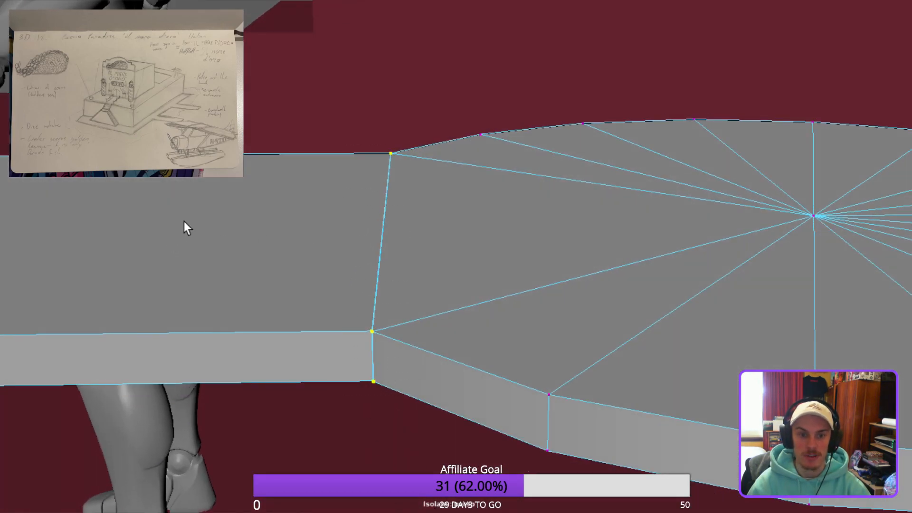
pyautogui.keyDown('alt'); pyautogui.moveTo(184, 221); pyautogui.dragTo(308, 249); pyautogui.keyUp('alt')
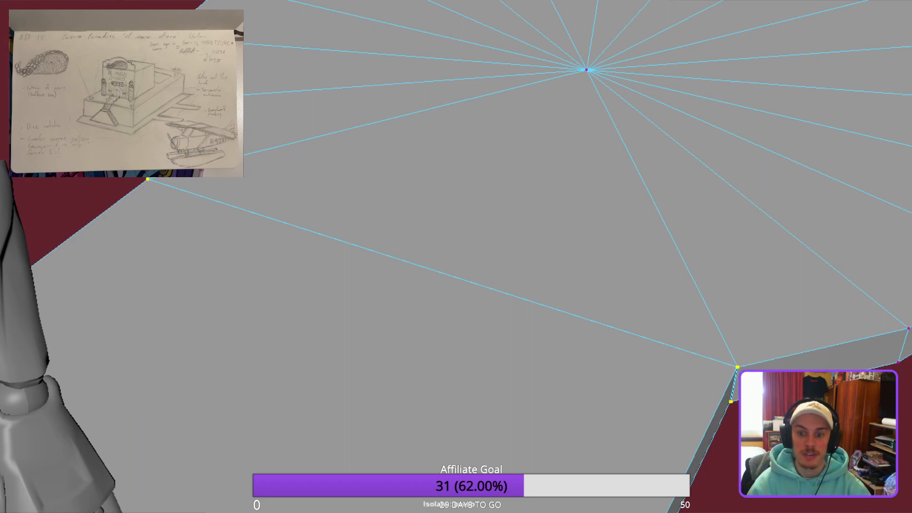
pyautogui.press('g')
pyautogui.keyDown('alt'); pyautogui.moveTo(839, 382); pyautogui.dragTo(756, 349); pyautogui.keyUp('alt')
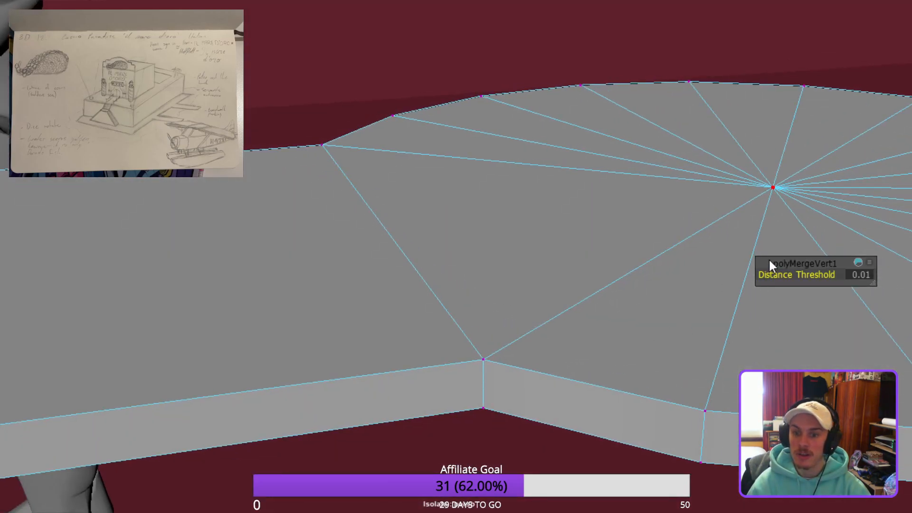
pyautogui.press('F8')
# Inspect the merged tabletop and scale it vertically so the whole piece becomes thicker.
pyautogui.scroll(-4, 606, 364)
pyautogui.keyDown('alt'); pyautogui.moveTo(593, 328); pyautogui.dragTo(337, 365); pyautogui.keyUp('alt')
pyautogui.keyDown('alt'); pyautogui.moveTo(338, 304); pyautogui.dragTo(447, 327); pyautogui.keyUp('alt')
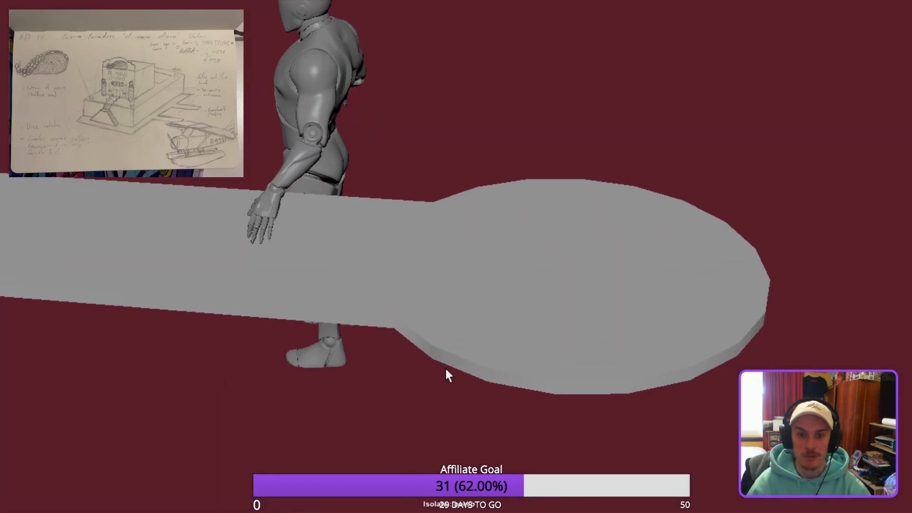
pyautogui.keyDown('alt'); pyautogui.moveTo(448, 373); pyautogui.dragTo(535, 367); pyautogui.keyUp('alt')
pyautogui.hotkey('ctrl', 'z')
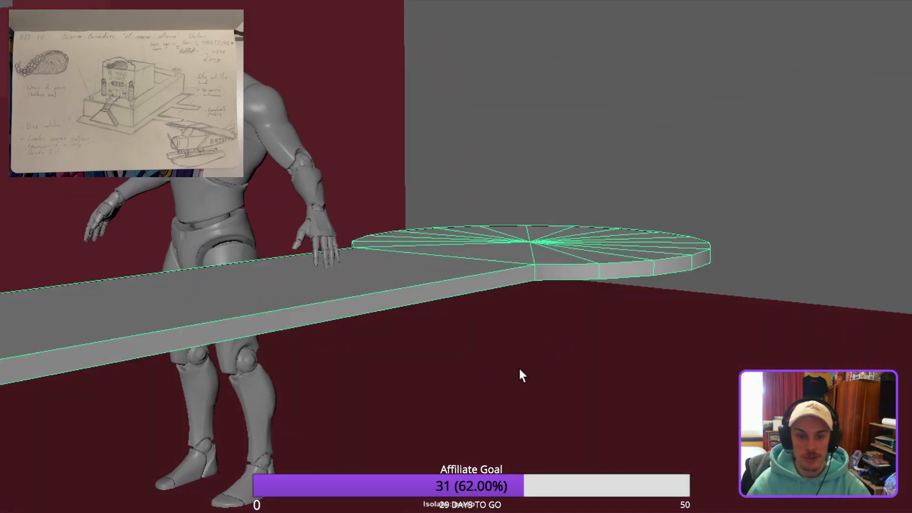
pyautogui.press('r')
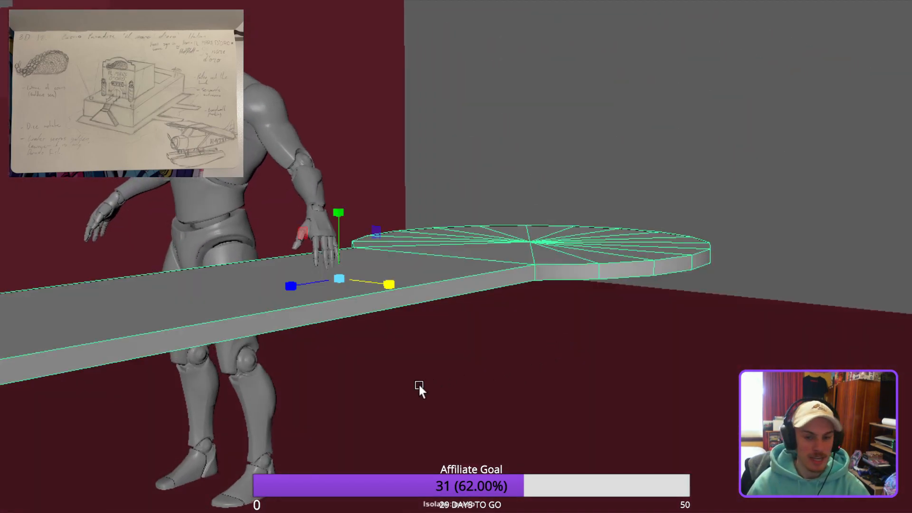
pyautogui.moveTo(344, 334); pyautogui.dragTo(349, 250, button='middle')
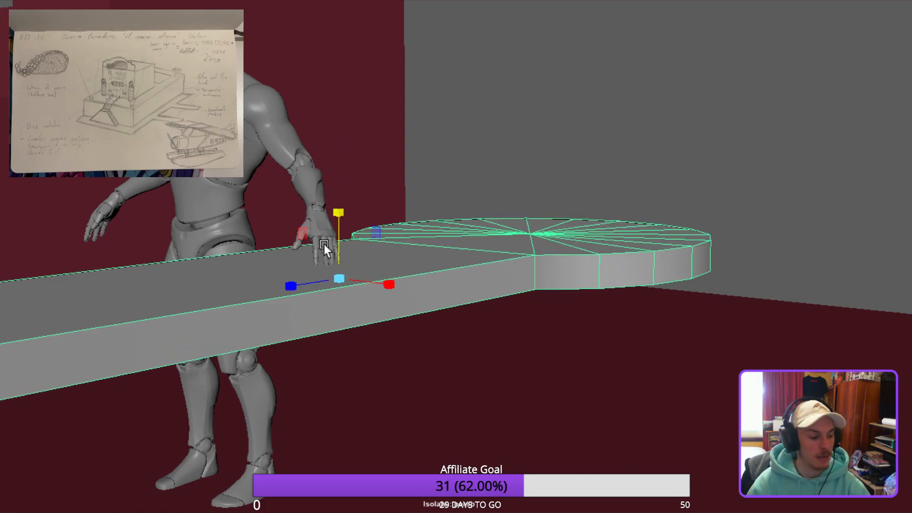
pyautogui.keyDown('shift'); pyautogui.moveTo(343, 327); pyautogui.dragTo(337, 333, button='middle'); pyautogui.keyUp('shift')
# Select the side faces around the disc's rim and harden their edges for faceted shading.
pyautogui.keyDown('alt'); pyautogui.moveTo(418, 316); pyautogui.dragTo(572, 266); pyautogui.keyUp('alt')
pyautogui.click(570, 304)
pyautogui.keyDown('alt'); pyautogui.moveTo(522, 313); pyautogui.dragTo(543, 355); pyautogui.keyUp('alt')
pyautogui.scroll(4, 486, 360)
pyautogui.click(542, 355)
pyautogui.moveTo(540, 399); pyautogui.dragTo(554, 476, button='right')
pyautogui.click(552, 346)
pyautogui.keyDown('alt'); pyautogui.moveTo(461, 396); pyautogui.dragTo(755, 404); pyautogui.keyUp('alt')
pyautogui.click(411, 364)
pyautogui.keyDown('alt'); pyautogui.moveTo(7, 469); pyautogui.dragTo(290, 458); pyautogui.keyUp('alt')
pyautogui.click(478, 393)
pyautogui.keyDown('alt'); pyautogui.moveTo(480, 390); pyautogui.dragTo(457, 499); pyautogui.keyUp('alt')
pyautogui.click(487, 365)
pyautogui.keyDown('alt'); pyautogui.moveTo(487, 365); pyautogui.dragTo(356, 246); pyautogui.keyUp('alt')
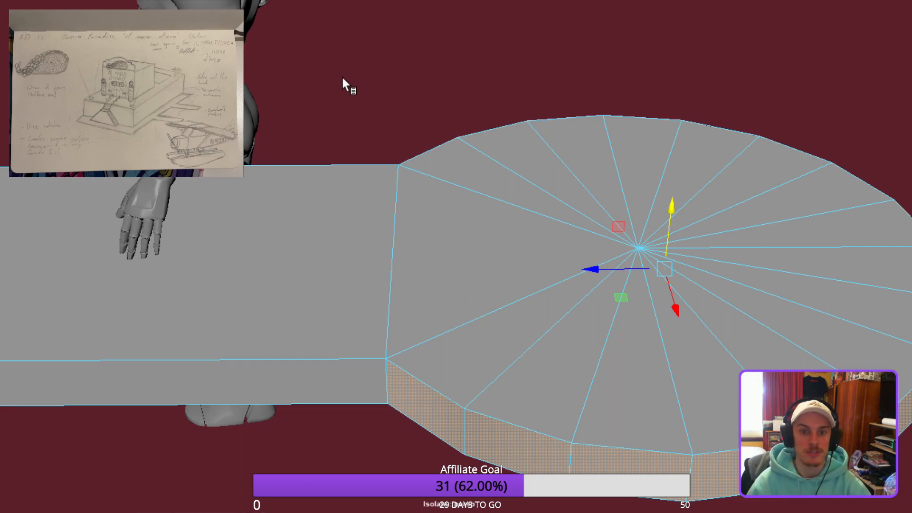
pyautogui.keyDown('alt'); pyautogui.moveTo(337, 81); pyautogui.dragTo(621, 422); pyautogui.keyUp('alt')
pyautogui.keyDown('alt'); pyautogui.moveTo(771, 286); pyautogui.dragTo(482, 425); pyautogui.keyUp('alt')
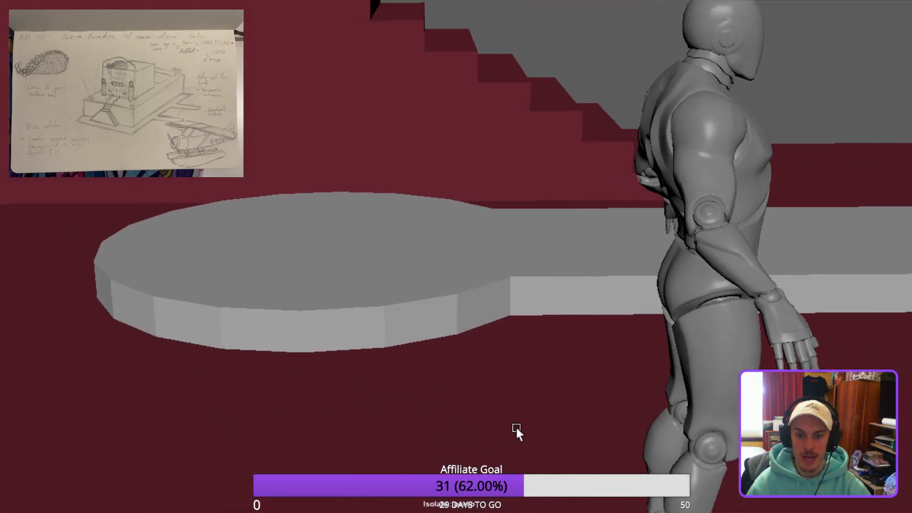
# Select the slab's two long side faces and its free end face, and harden their edges.
pyautogui.hotkey('ctrl', 'z')
pyautogui.press('F11')
pyautogui.click(605, 407)
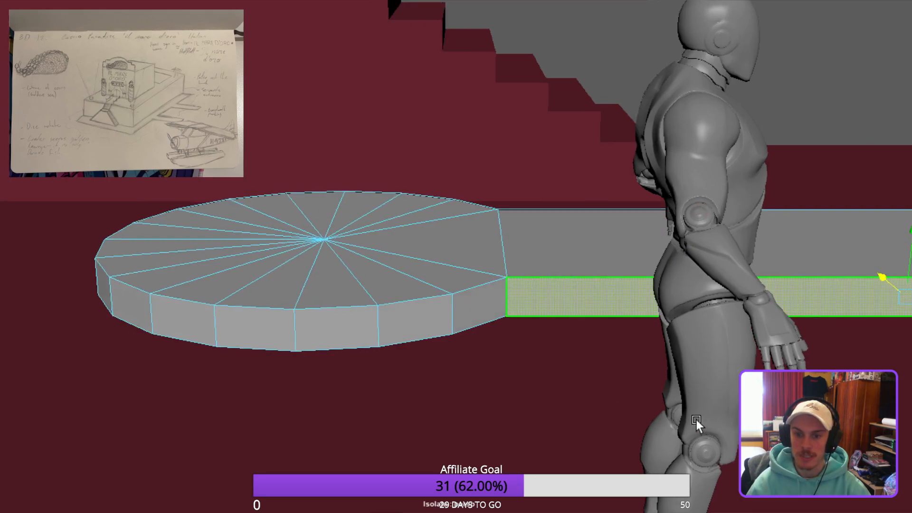
pyautogui.keyDown('alt'); pyautogui.moveTo(706, 427); pyautogui.dragTo(580, 423); pyautogui.keyUp('alt')
pyautogui.keyDown('shift'); pyautogui.click(664, 404); pyautogui.keyUp('shift')
pyautogui.keyDown('alt'); pyautogui.moveTo(765, 470); pyautogui.dragTo(437, 451); pyautogui.keyUp('alt')
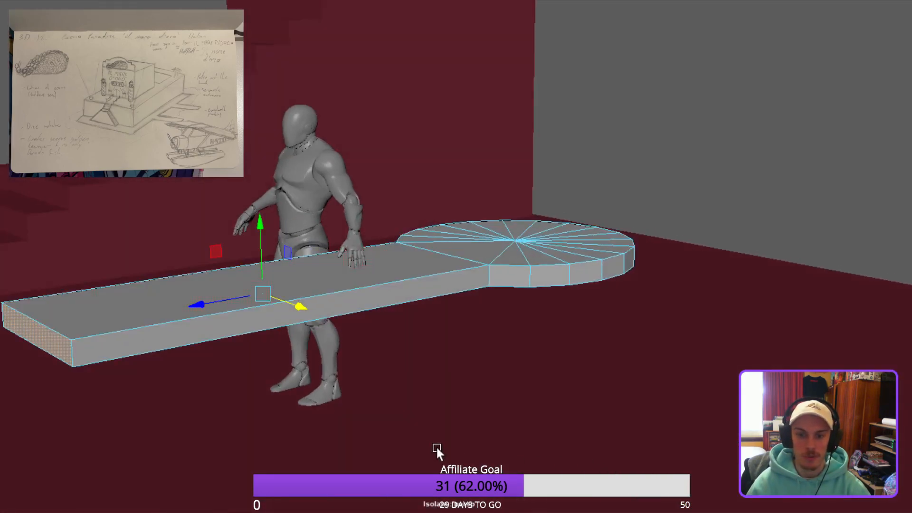
pyautogui.keyDown('shift'); pyautogui.click(430, 295); pyautogui.keyUp('shift')
pyautogui.keyDown('ctrl'); pyautogui.moveTo(348, 79); pyautogui.dragTo(340, 76, button='right'); pyautogui.keyUp('ctrl')
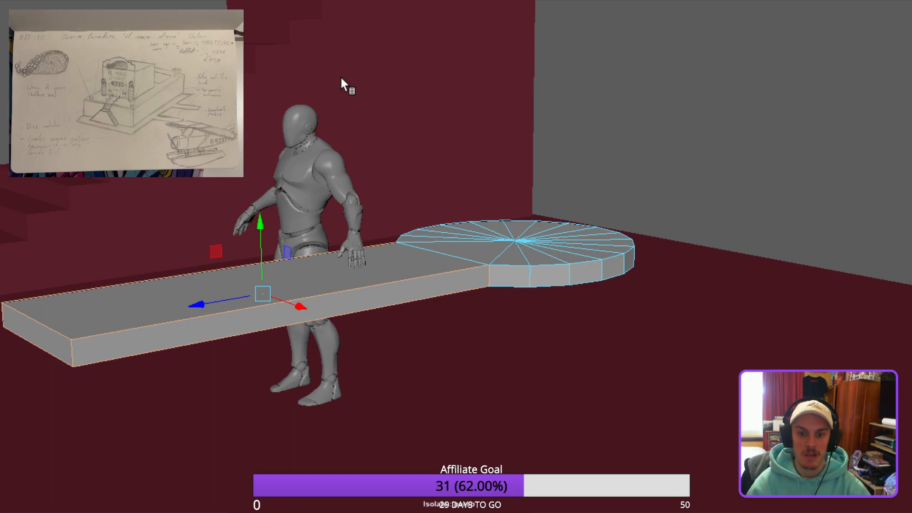
pyautogui.click(629, 306)
pyautogui.keyDown('alt'); pyautogui.moveTo(665, 254); pyautogui.dragTo(536, 306); pyautogui.keyUp('alt')
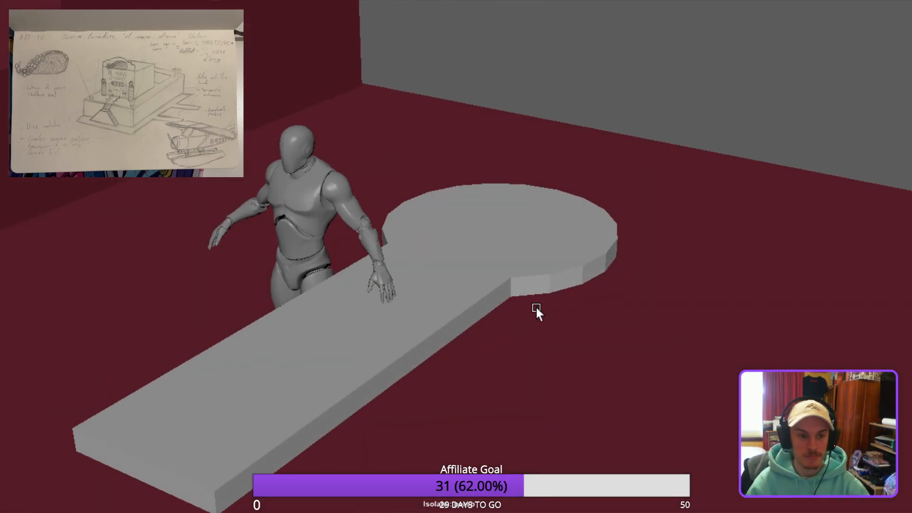
# Reselect the whole tabletop and examine its shape and size beside the mannequin.
pyautogui.keyDown('alt'); pyautogui.moveTo(480, 375); pyautogui.dragTo(635, 430); pyautogui.keyUp('alt')
pyautogui.hotkey('ctrl', 'z')
pyautogui.keyDown('alt'); pyautogui.moveTo(624, 372); pyautogui.dragTo(648, 445); pyautogui.keyUp('alt')
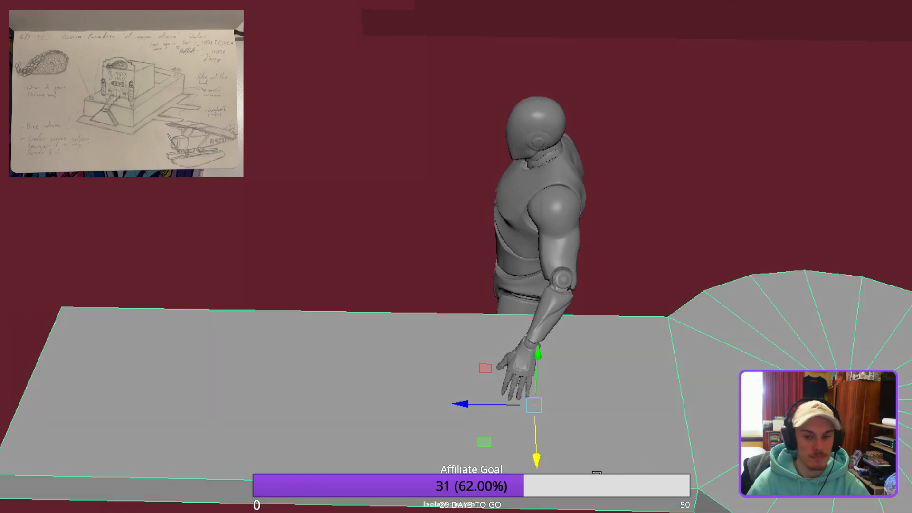
pyautogui.keyDown('alt'); pyautogui.moveTo(598, 473); pyautogui.dragTo(731, 477); pyautogui.keyUp('alt')
pyautogui.keyDown('alt'); pyautogui.moveTo(731, 477); pyautogui.dragTo(635, 367, button='right'); pyautogui.keyUp('alt')
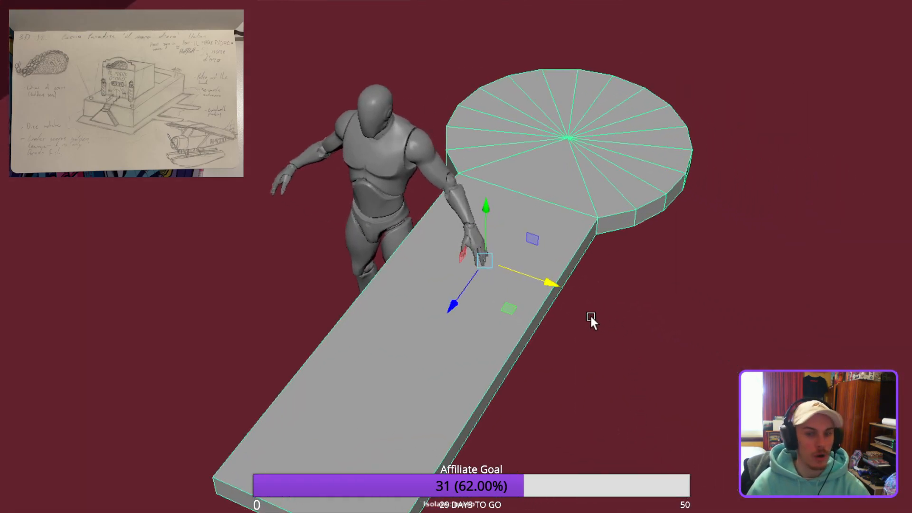
# Scale the whole tabletop across its width and shift it sideways so its long edge sits beside the mannequin.
pyautogui.press('r')
pyautogui.moveTo(498, 379); pyautogui.dragTo(572, 369, button='middle')
pyautogui.press('w')
pyautogui.moveTo(561, 404); pyautogui.dragTo(579, 417, button='middle')
pyautogui.moveTo(579, 417)
pyautogui.keyDown('alt'); pyautogui.mouseDown()
pyautogui.moveTo(697, 396)
pyautogui.moveTo(699, 377)
pyautogui.moveTo(594, 466)
pyautogui.moveTo(574, 470)
pyautogui.moveTo(566, 420)
pyautogui.mouseUp(); pyautogui.keyUp('alt')
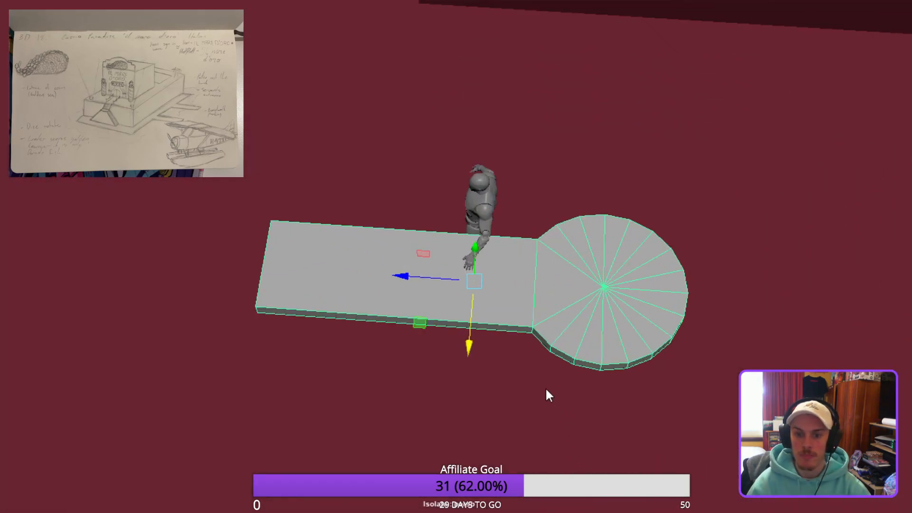
# Shorten the rectangular slab by moving its free-end vertices lengthwise towards the disc.
pyautogui.press('F9')
pyautogui.moveTo(223, 184); pyautogui.dragTo(301, 358)
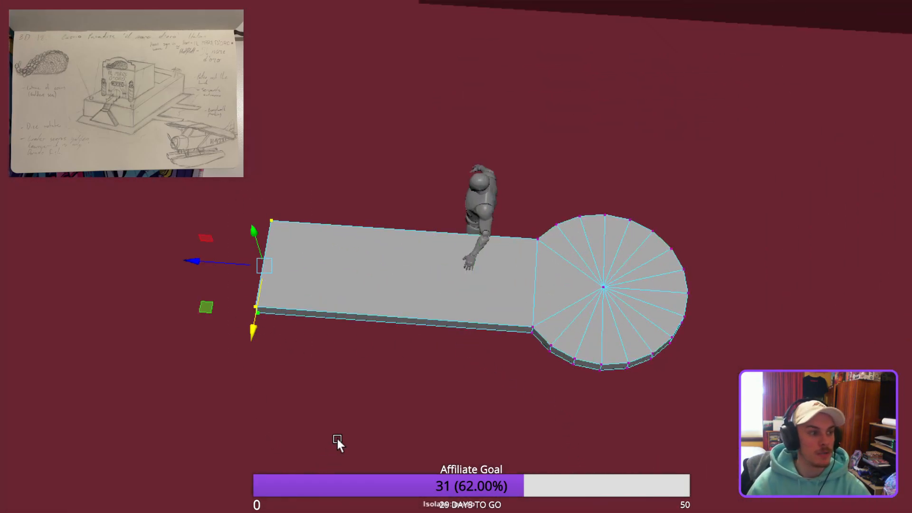
pyautogui.moveTo(246, 387); pyautogui.dragTo(299, 380, button='middle')
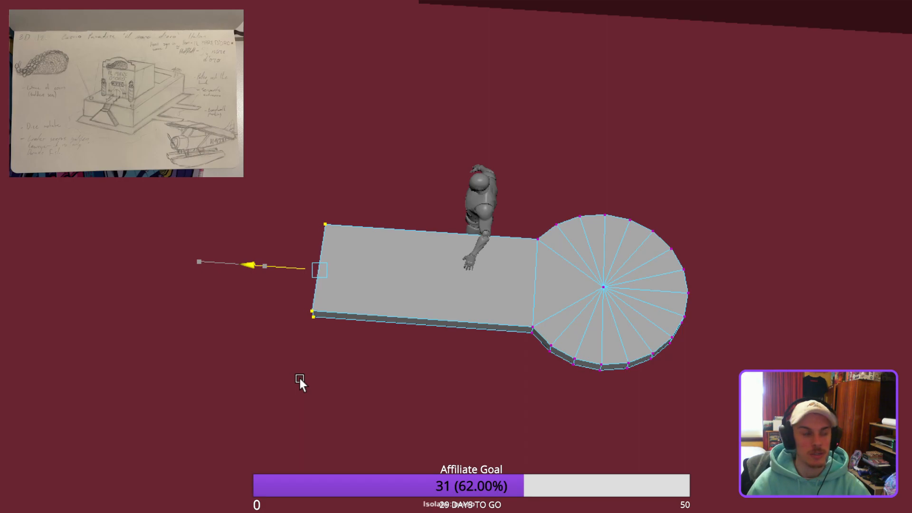
pyautogui.press('F8')
# Extrude the slab's large rectangular top face with an offset of 0.3 to form an inset border.
pyautogui.keyDown('alt'); pyautogui.moveTo(567, 384); pyautogui.dragTo(562, 469, button='right'); pyautogui.keyUp('alt')
pyautogui.keyDown('alt'); pyautogui.moveTo(562, 469); pyautogui.dragTo(252, 444, button='middle'); pyautogui.keyUp('alt')
pyautogui.keyDown('alt'); pyautogui.moveTo(252, 444); pyautogui.dragTo(284, 434, button='right'); pyautogui.keyUp('alt')
pyautogui.keyDown('alt'); pyautogui.moveTo(284, 434); pyautogui.dragTo(425, 321); pyautogui.keyUp('alt')
pyautogui.keyDown('alt'); pyautogui.moveTo(589, 379); pyautogui.dragTo(460, 355, button='right'); pyautogui.keyUp('alt')
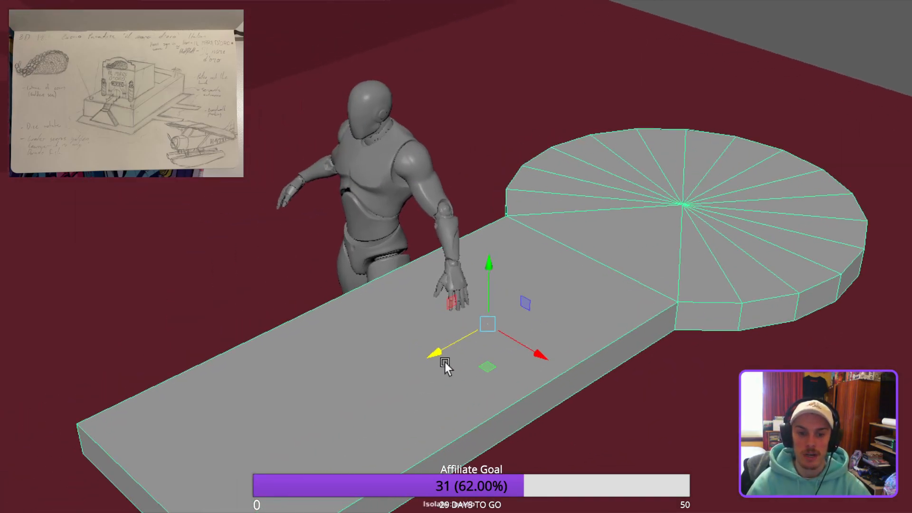
pyautogui.keyDown('alt'); pyautogui.moveTo(499, 410); pyautogui.dragTo(627, 392); pyautogui.keyUp('alt')
pyautogui.press('F11')
pyautogui.click(472, 415)
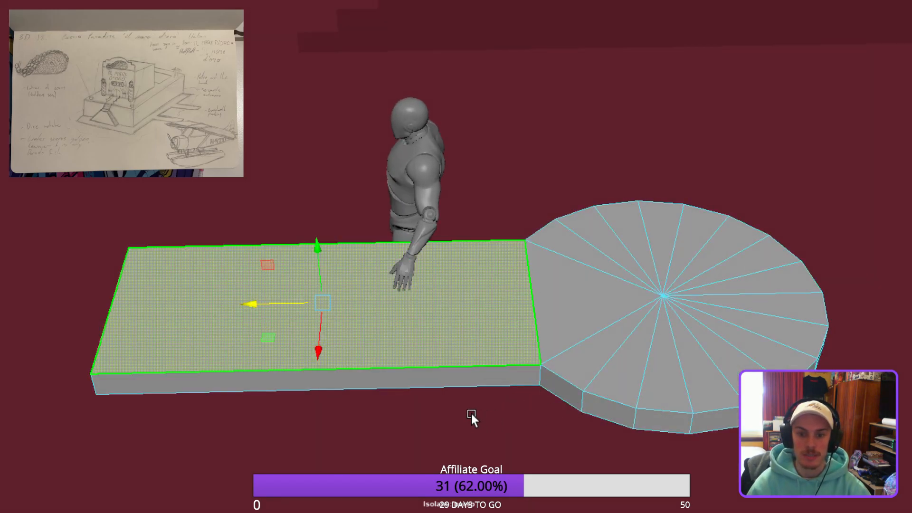
pyautogui.keyDown('alt'); pyautogui.moveTo(471, 414); pyautogui.dragTo(499, 406, button='right'); pyautogui.keyUp('alt')
pyautogui.keyDown('alt'); pyautogui.moveTo(384, 409); pyautogui.dragTo(429, 409); pyautogui.keyUp('alt')
pyautogui.keyDown('alt'); pyautogui.moveTo(428, 409); pyautogui.dragTo(444, 446, button='right'); pyautogui.keyUp('alt')
pyautogui.keyDown('alt'); pyautogui.moveTo(443, 447); pyautogui.dragTo(502, 360, button='middle'); pyautogui.keyUp('alt')
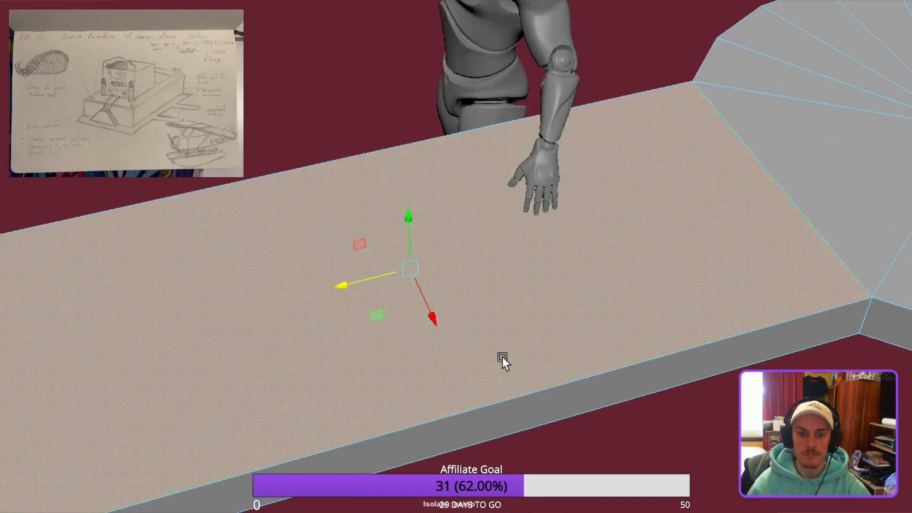
pyautogui.keyDown('alt'); pyautogui.moveTo(502, 361); pyautogui.dragTo(506, 348, button='right'); pyautogui.keyUp('alt')
pyautogui.keyDown('alt'); pyautogui.moveTo(505, 349); pyautogui.dragTo(532, 269); pyautogui.keyUp('alt')
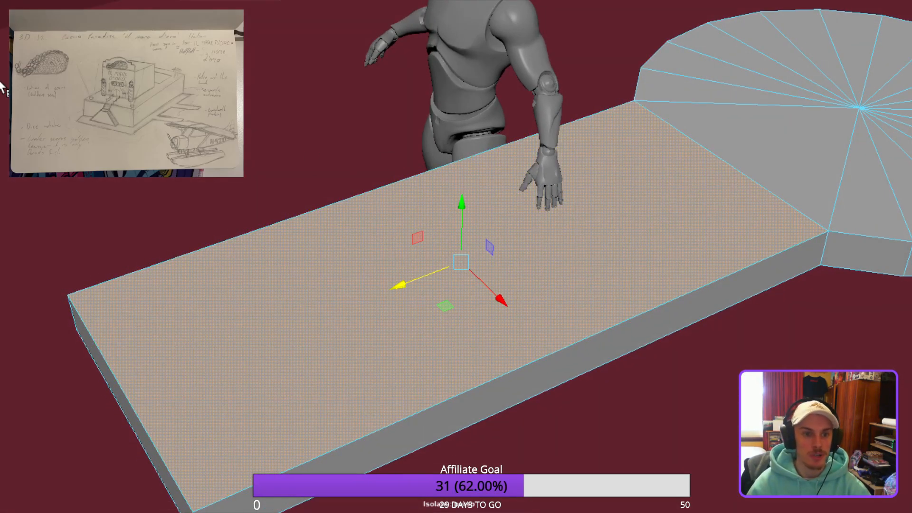
pyautogui.hotkey('ctrl', 'e')
pyautogui.moveTo(770, 298)
pyautogui.mouseDown()
pyautogui.moveTo(804, 298)
pyautogui.moveTo(784, 298)
pyautogui.mouseUp()
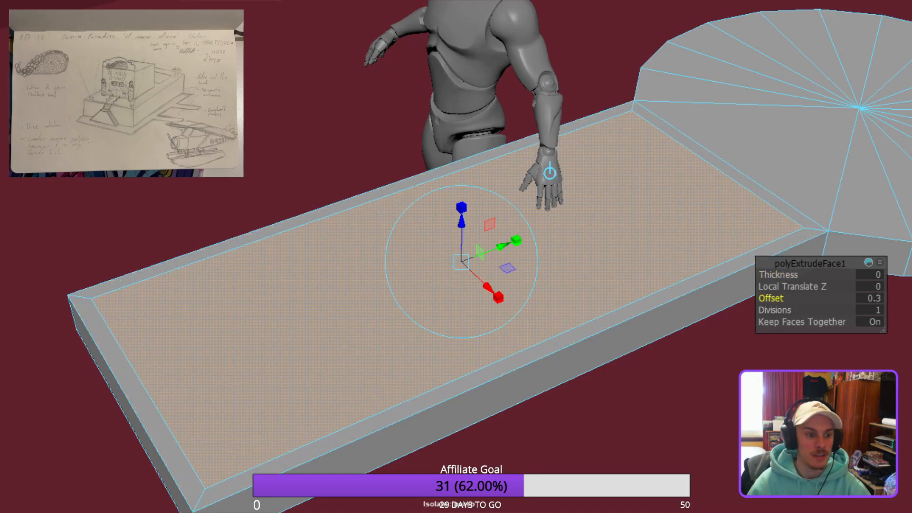
pyautogui.keyDown('alt'); pyautogui.moveTo(707, 414); pyautogui.dragTo(442, 265); pyautogui.keyUp('alt')
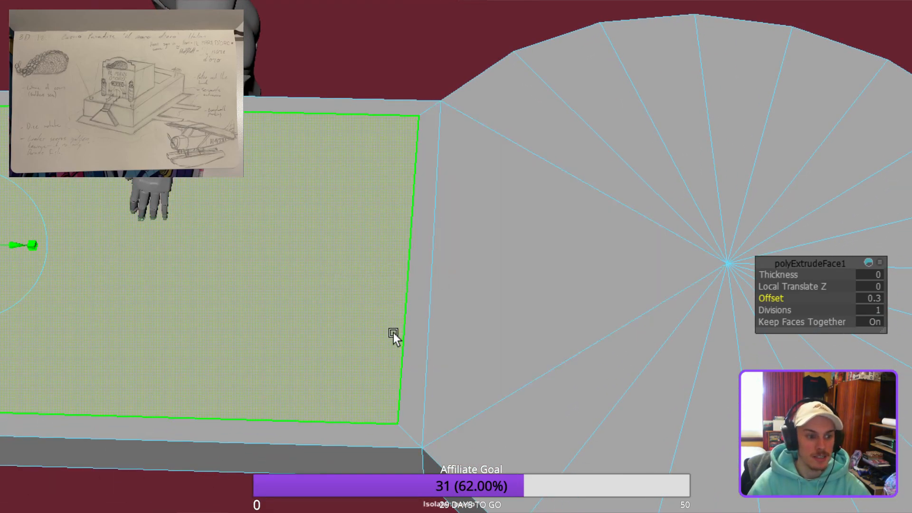
# Begin a Multi-Cut line just inside the disc's rim, crossing the spokes from the mannequin-side slab corner around the far side.
pyautogui.press('F8')
pyautogui.keyDown('alt'); pyautogui.moveTo(440, 327); pyautogui.dragTo(226, 372, button='middle'); pyautogui.keyUp('alt')
pyautogui.keyDown('alt'); pyautogui.moveTo(226, 372); pyautogui.dragTo(290, 359); pyautogui.keyUp('alt')
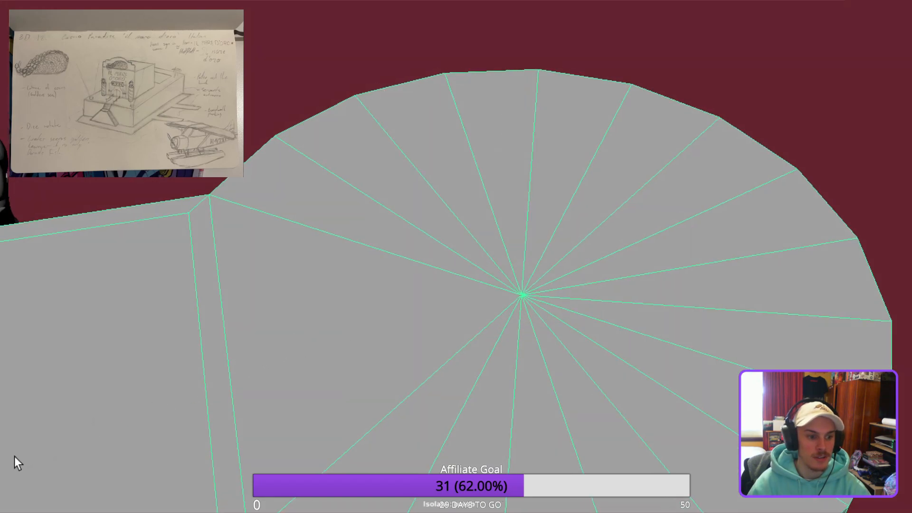
pyautogui.scroll(5, 321, 425)
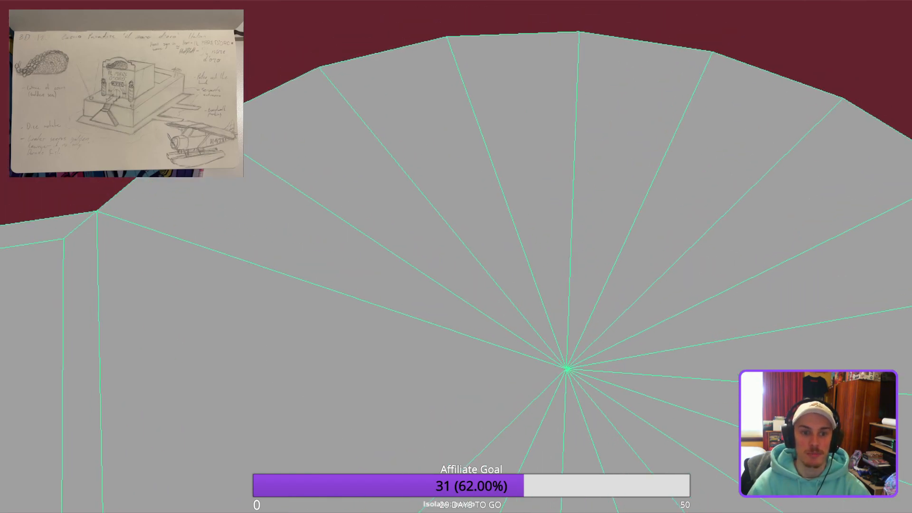
pyautogui.hotkey('ctrl', 'z')
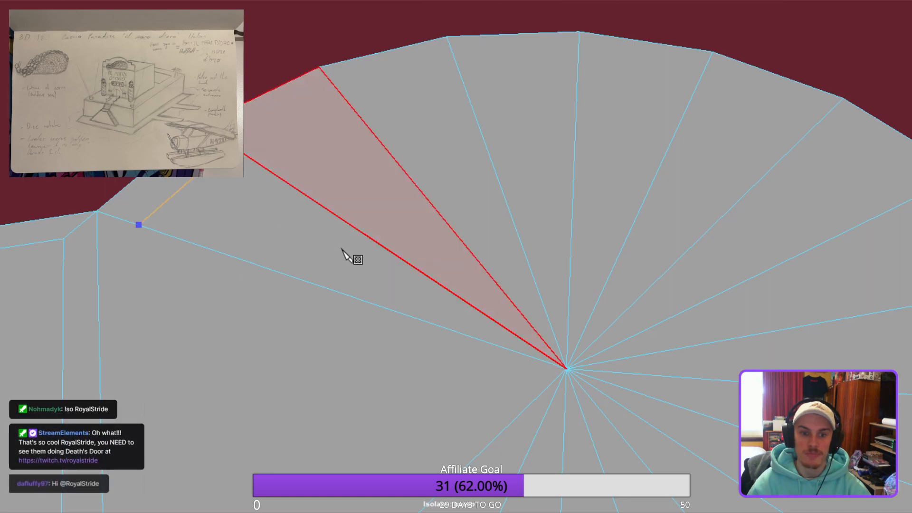
pyautogui.click(340, 216)
pyautogui.click(494, 218)
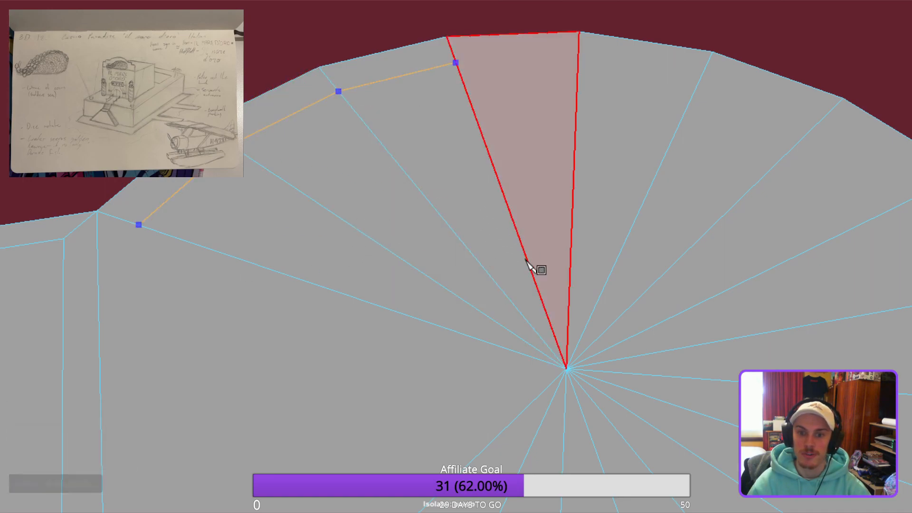
pyautogui.click(588, 200)
pyautogui.click(741, 237)
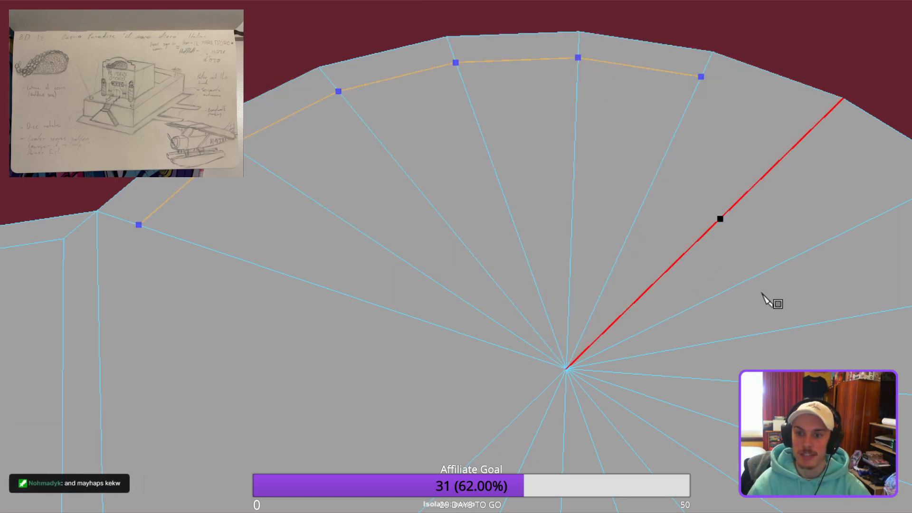
pyautogui.keyDown('shift'); pyautogui.click(836, 251); pyautogui.keyUp('shift')
pyautogui.keyDown('shift'); pyautogui.click(903, 325); pyautogui.keyUp('shift')
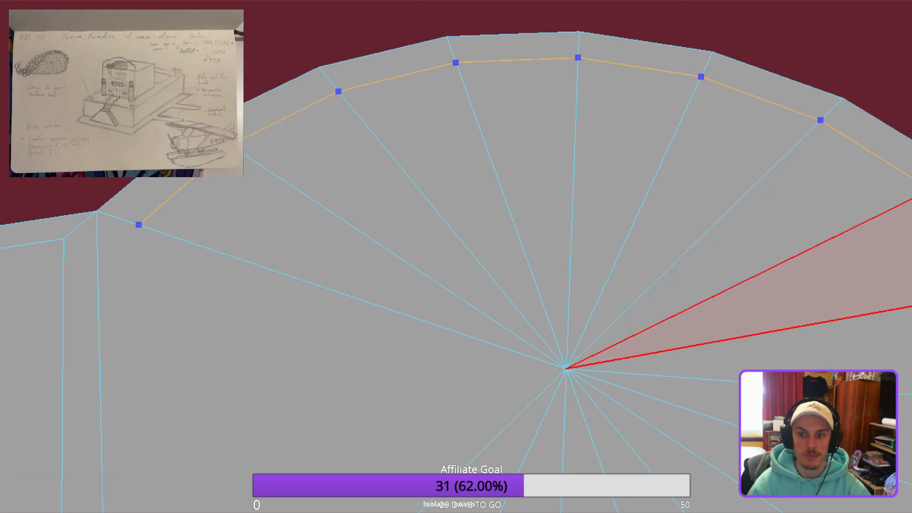
# Continue the Multi-Cut line around the disc's outer end, adding points near the rim on each following spoke.
pyautogui.keyDown('alt'); pyautogui.moveTo(903, 325); pyautogui.dragTo(707, 285, button='middle'); pyautogui.keyUp('alt')
pyautogui.scroll(-2, 708, 286)
pyautogui.keyDown('shift'); pyautogui.click(815, 313); pyautogui.keyUp('shift')
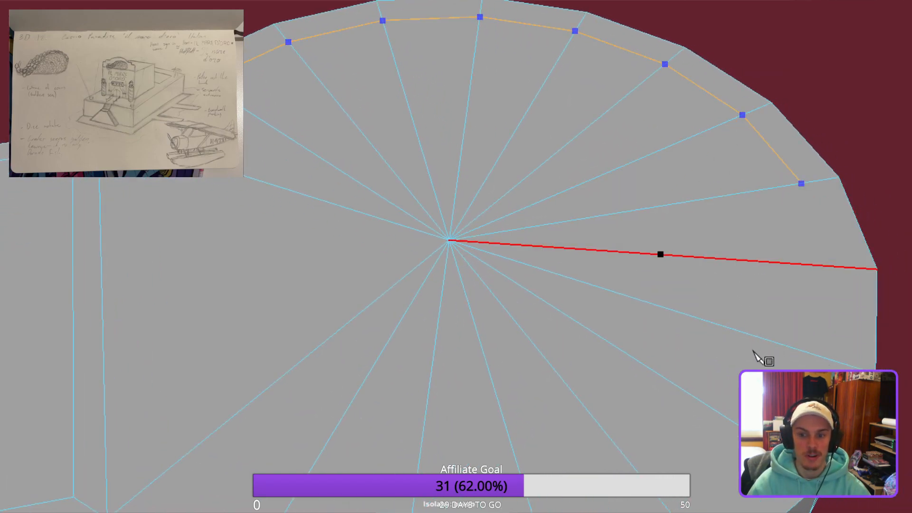
pyautogui.keyDown('shift'); pyautogui.click(839, 366); pyautogui.keyUp('shift')
pyautogui.keyDown('shift'); pyautogui.click(828, 358); pyautogui.keyUp('shift')
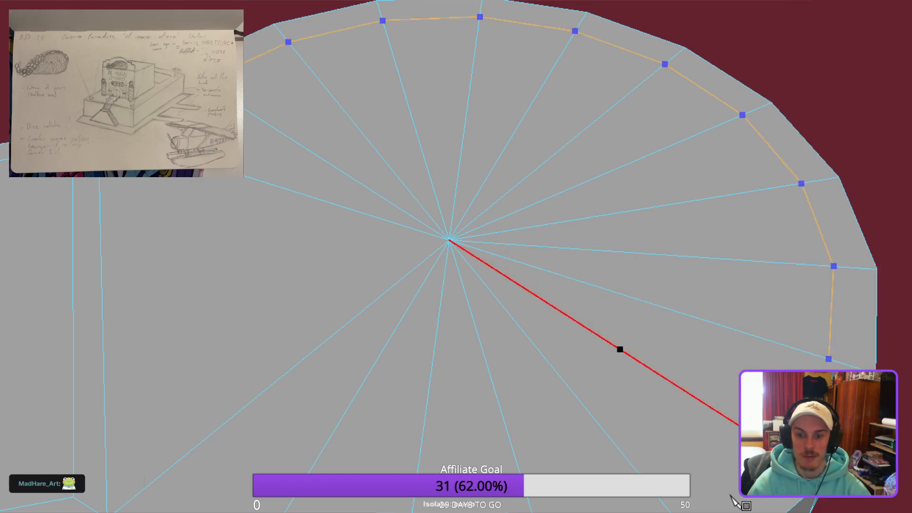
pyautogui.keyDown('shift'); pyautogui.click(775, 447); pyautogui.keyUp('shift')
# Complete the disc's border cut at 10% from the rim on the remaining spokes, ending at the near slab corner.
pyautogui.scroll(-1, 618, 492)
pyautogui.keyDown('alt'); pyautogui.moveTo(618, 492); pyautogui.dragTo(618, 372, button='middle'); pyautogui.keyUp('alt')
pyautogui.keyDown('shift'); pyautogui.click(631, 394); pyautogui.keyUp('shift')
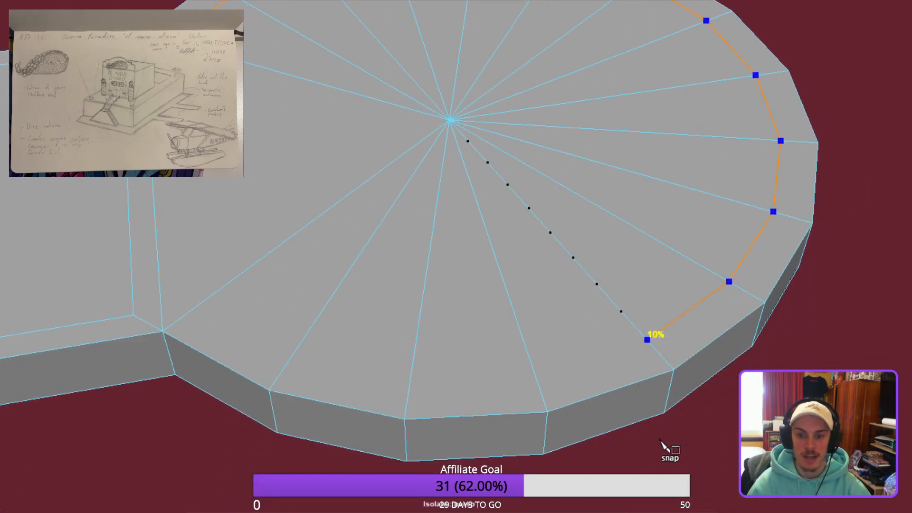
pyautogui.keyDown('shift'); pyautogui.click(551, 427); pyautogui.keyUp('shift')
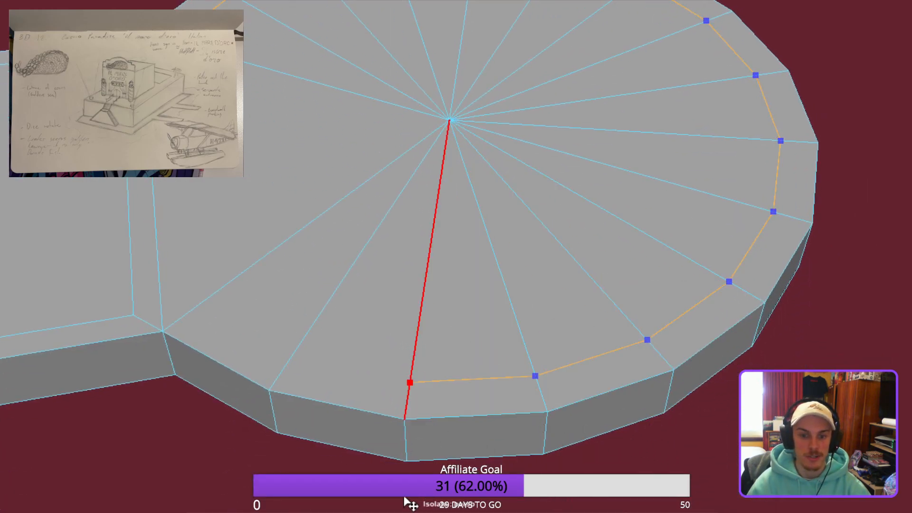
pyautogui.keyDown('shift'); pyautogui.click(404, 439); pyautogui.keyUp('shift')
pyautogui.keyDown('shift'); pyautogui.click(303, 444); pyautogui.keyUp('shift')
pyautogui.keyDown('shift'); pyautogui.click(189, 445); pyautogui.keyUp('shift')
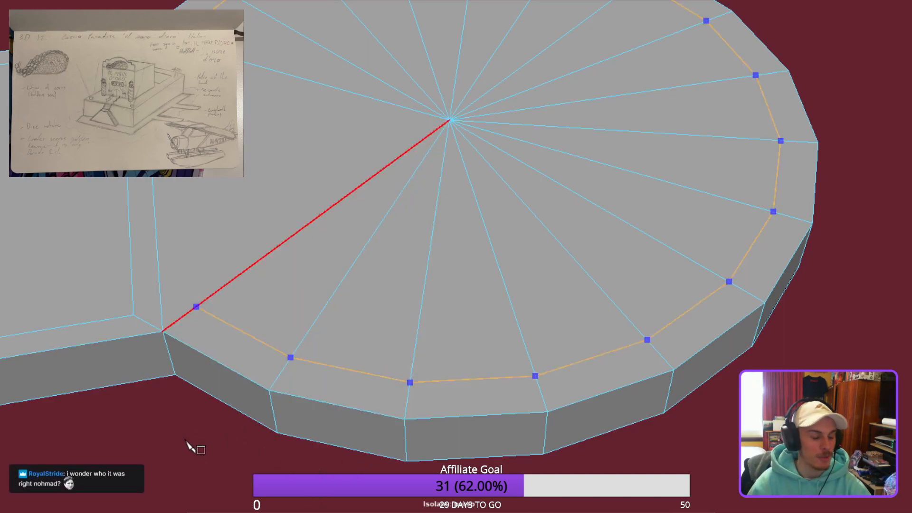
pyautogui.click(141, 435)
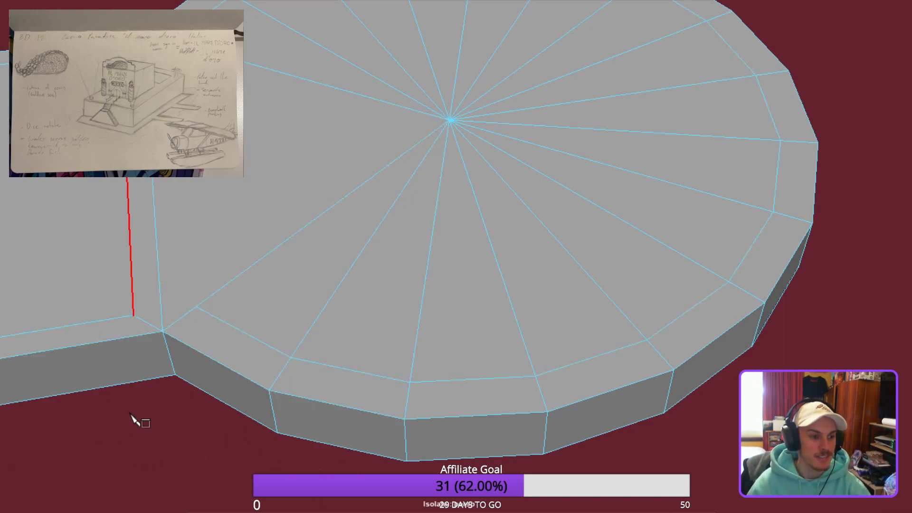
# Examine the two corners where the slab's inset border meets the disc's border cut.
pyautogui.keyDown('alt'); pyautogui.moveTo(122, 417); pyautogui.dragTo(179, 437, button='middle'); pyautogui.keyUp('alt')
pyautogui.keyDown('alt'); pyautogui.moveTo(180, 437); pyautogui.dragTo(137, 451); pyautogui.keyUp('alt')
pyautogui.click(311, 438)
pyautogui.scroll(3, 312, 440)
pyautogui.scroll(-1, 312, 440)
pyautogui.keyDown('alt'); pyautogui.moveTo(309, 423); pyautogui.dragTo(359, 451, button='middle'); pyautogui.keyUp('alt')
pyautogui.keyDown('alt'); pyautogui.moveTo(358, 435); pyautogui.dragTo(424, 413); pyautogui.keyUp('alt')
pyautogui.keyDown('alt'); pyautogui.moveTo(261, 413); pyautogui.dragTo(287, 395); pyautogui.keyUp('alt')
pyautogui.scroll(-3, 287, 394)
pyautogui.scroll(3, 268, 413)
pyautogui.scroll(-2, 266, 416)
pyautogui.keyDown('alt'); pyautogui.moveTo(266, 416); pyautogui.dragTo(279, 403, button='middle'); pyautogui.keyUp('alt')
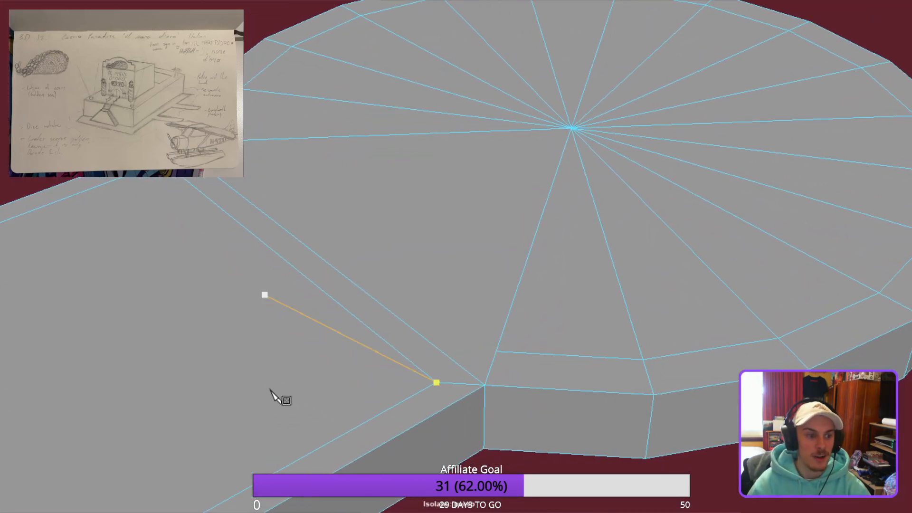
pyautogui.keyDown('alt'); pyautogui.moveTo(301, 346); pyautogui.dragTo(315, 328); pyautogui.keyUp('alt')
pyautogui.scroll(2, 301, 319)
pyautogui.scroll(-2, 316, 328)
pyautogui.keyDown('alt'); pyautogui.moveTo(316, 328); pyautogui.dragTo(329, 378, button='middle'); pyautogui.keyUp('alt')
pyautogui.keyDown('alt'); pyautogui.moveTo(321, 370); pyautogui.dragTo(288, 365); pyautogui.keyUp('alt')
pyautogui.scroll(1, 274, 317)
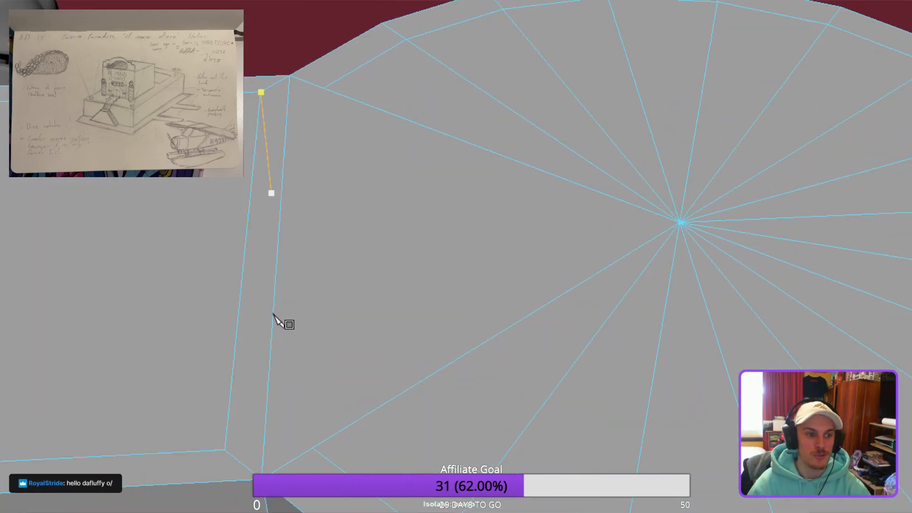
pyautogui.keyDown('alt'); pyautogui.moveTo(272, 314); pyautogui.dragTo(287, 323, button='middle'); pyautogui.keyUp('alt')
# Cut short edges from snapped points near both ends of the slab-disc seam to the ends of the disc's border cut.
pyautogui.keyDown('shift'); pyautogui.moveTo(298, 393); pyautogui.dragTo(305, 500); pyautogui.keyUp('shift')
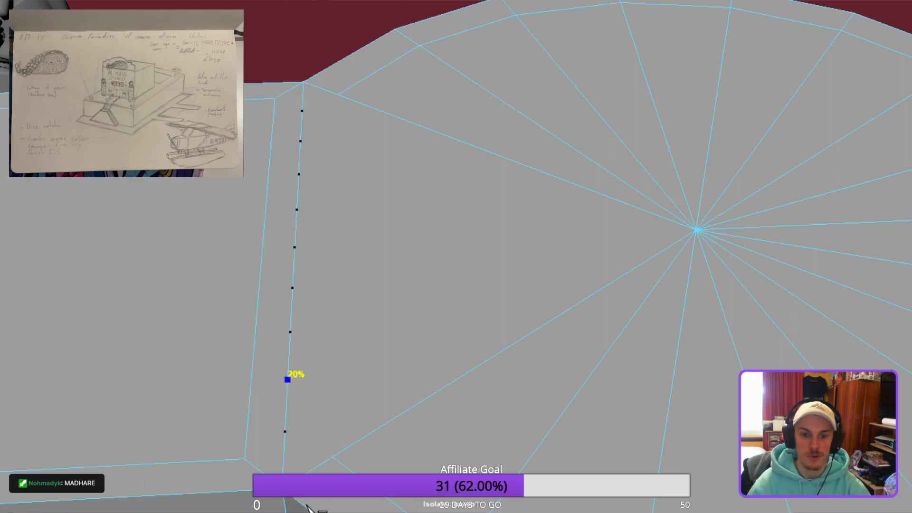
pyautogui.keyDown('shift'); pyautogui.moveTo(285, 432); pyautogui.dragTo(284, 432); pyautogui.keyUp('shift')
pyautogui.click(332, 457)
pyautogui.rightClick(319, 498)
pyautogui.keyDown('shift'); pyautogui.moveTo(311, 232); pyautogui.dragTo(316, 220); pyautogui.keyUp('shift')
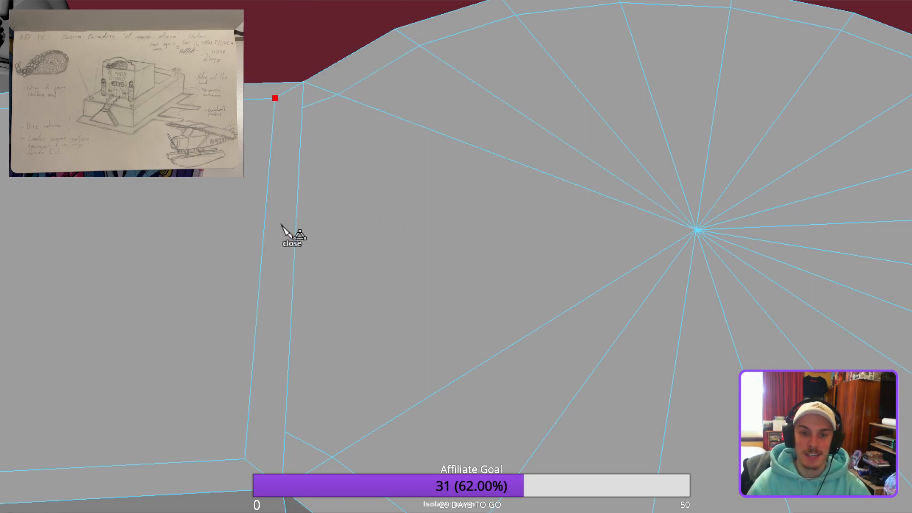
# Connect the slab inset's two inner corners to the new points on the slab-disc seam.
pyautogui.click(264, 382)
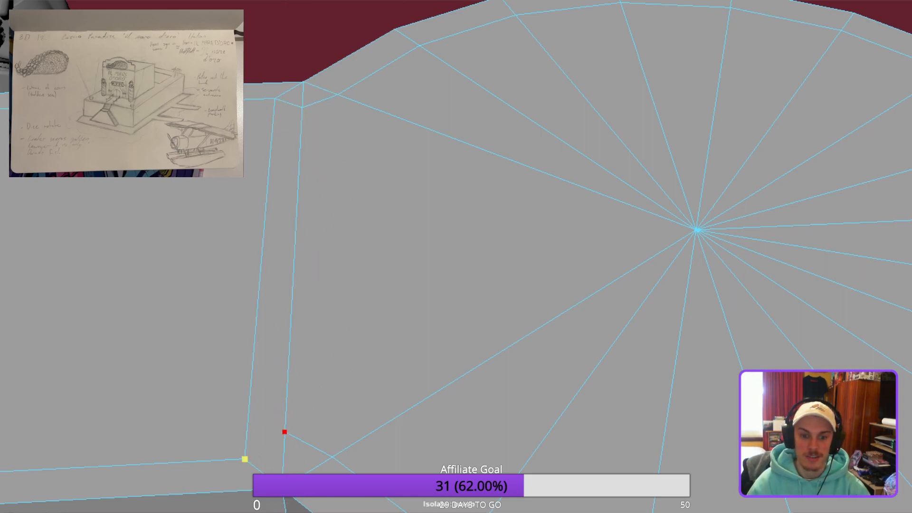
pyautogui.click(350, 350)
pyautogui.moveTo(321, 409)
pyautogui.mouseDown(button='middle')
pyautogui.moveTo(283, 420)
pyautogui.moveTo(354, 414)
pyautogui.moveTo(338, 406)
pyautogui.moveTo(299, 413)
pyautogui.moveTo(418, 408)
pyautogui.moveTo(248, 409)
pyautogui.moveTo(325, 415)
pyautogui.moveTo(335, 395)
pyautogui.moveTo(341, 408)
pyautogui.mouseUp(button='middle')
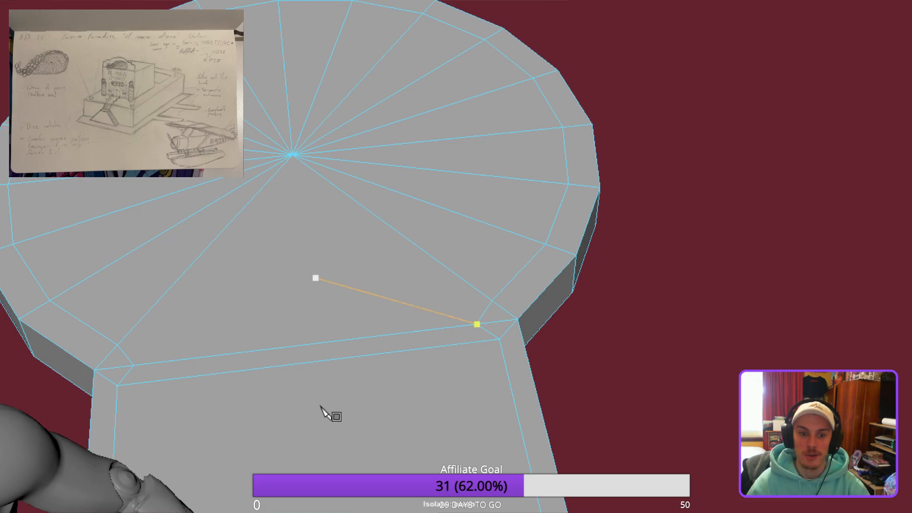
# Cut an edge straight across the seam on the mannequin's side, joining the slab inset's corner to the disc border's end vertex.
pyautogui.press('q')
pyautogui.keyDown('alt'); pyautogui.moveTo(243, 507); pyautogui.dragTo(267, 460); pyautogui.keyUp('alt')
pyautogui.scroll(3, 301, 437)
pyautogui.click(250, 336)
pyautogui.click(243, 239)
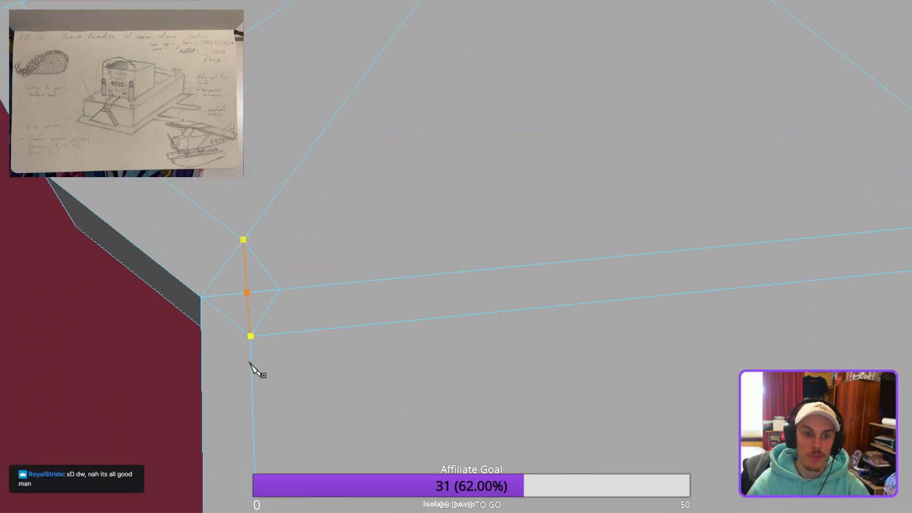
pyautogui.rightClick(372, 294)
pyautogui.click(279, 289)
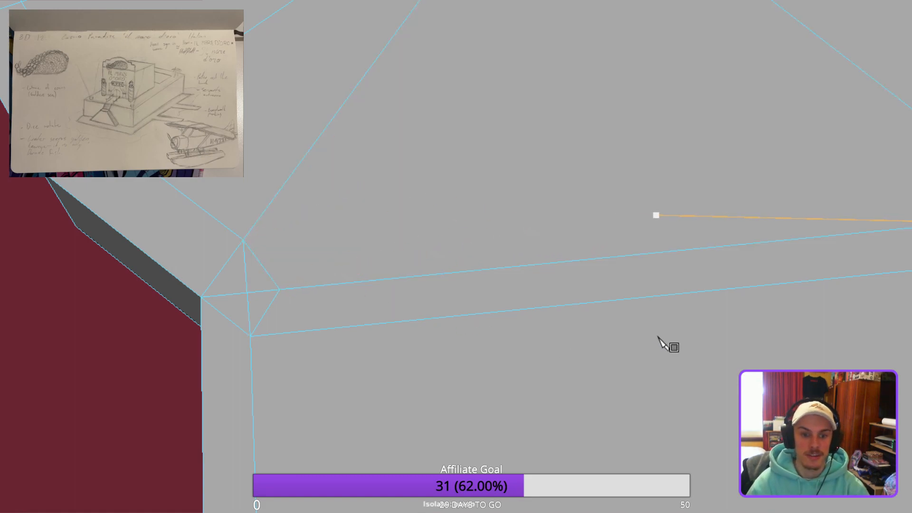
# Add the matching cut across the seam at the opposite corner and leave the Multi-Cut tool.
pyautogui.keyDown('alt'); pyautogui.moveTo(663, 343); pyautogui.dragTo(285, 347); pyautogui.keyUp('alt')
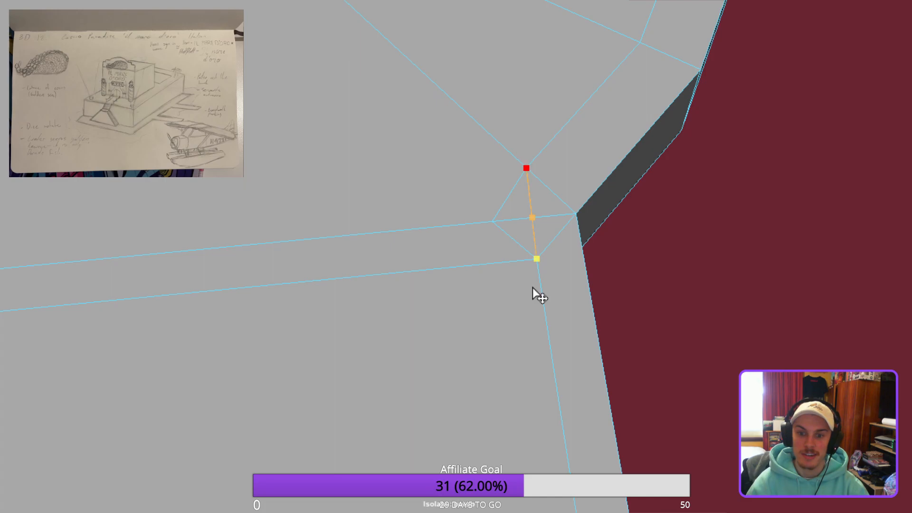
pyautogui.keyDown('alt'); pyautogui.moveTo(269, 263); pyautogui.dragTo(415, 259, button='middle'); pyautogui.keyUp('alt')
pyautogui.press('q')
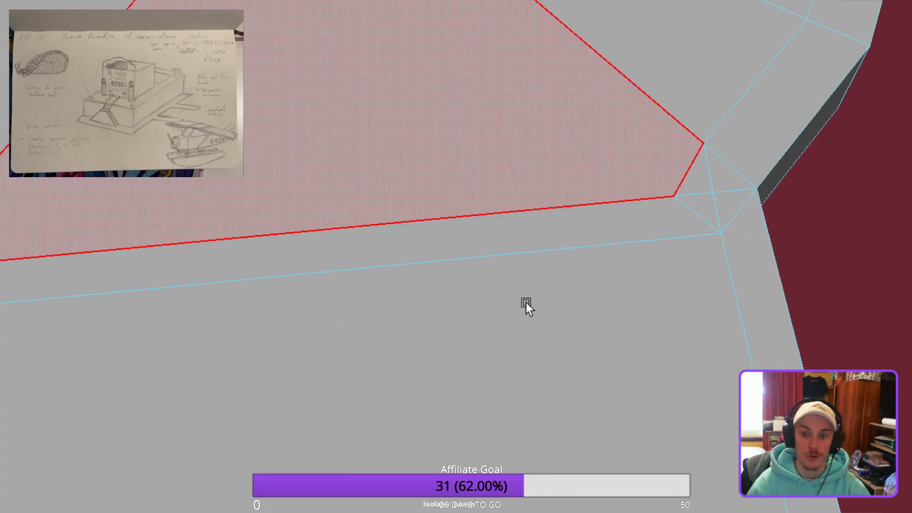
# Delete the long seam edge between the slab and disc together with the leftover short edges at its ends.
pyautogui.moveTo(554, 303); pyautogui.dragTo(561, 283, button='right')
pyautogui.click(597, 318)
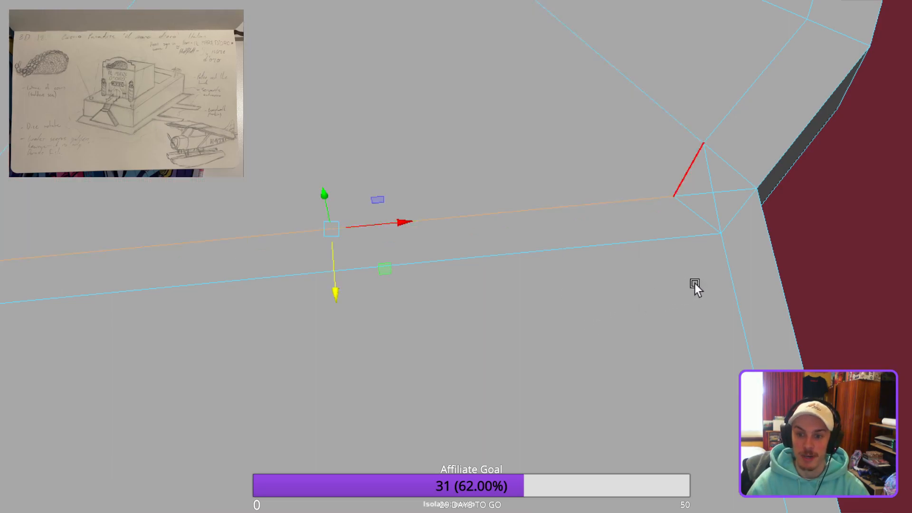
pyautogui.keyDown('shift'); pyautogui.click(701, 309); pyautogui.keyUp('shift')
pyautogui.keyDown('shift'); pyautogui.click(705, 328); pyautogui.keyUp('shift')
pyautogui.keyDown('shift'); pyautogui.click(702, 312); pyautogui.keyUp('shift')
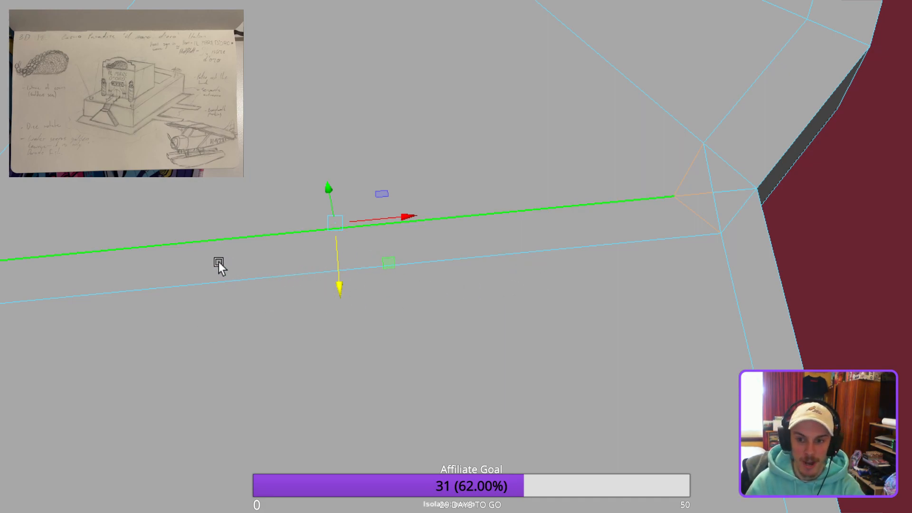
pyautogui.press('Delete')
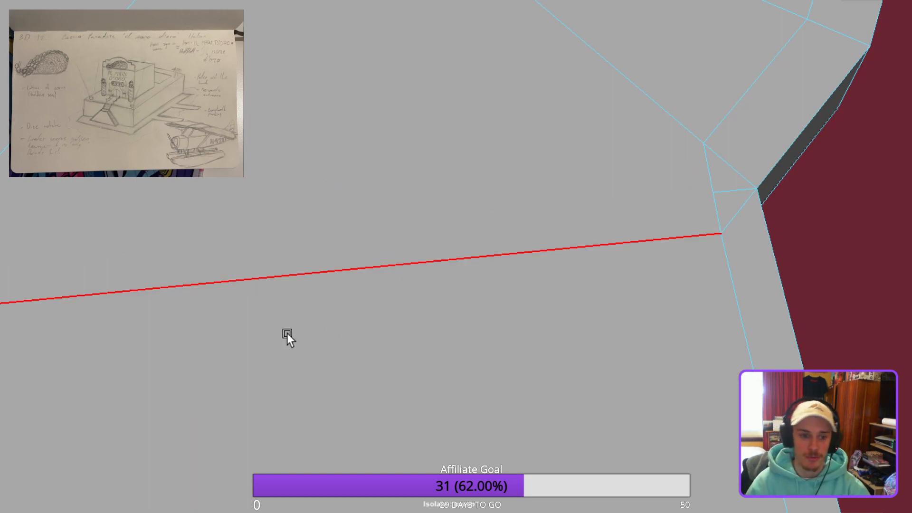
pyautogui.keyDown('shift'); pyautogui.click(737, 304); pyautogui.keyUp('shift')
pyautogui.keyDown('alt'); pyautogui.moveTo(737, 305); pyautogui.dragTo(788, 261); pyautogui.keyUp('alt')
pyautogui.press('Delete')
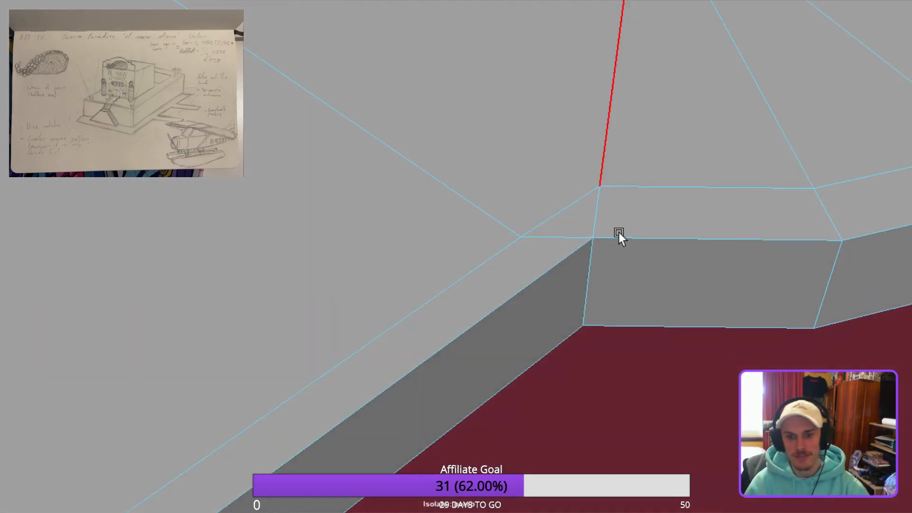
# Examine the tabletop's border around the slab-disc seam and both corners from several angles.
pyautogui.keyDown('alt'); pyautogui.moveTo(538, 352); pyautogui.dragTo(627, 460); pyautogui.keyUp('alt')
pyautogui.keyDown('alt'); pyautogui.moveTo(626, 461); pyautogui.dragTo(594, 464, button='right'); pyautogui.keyUp('alt')
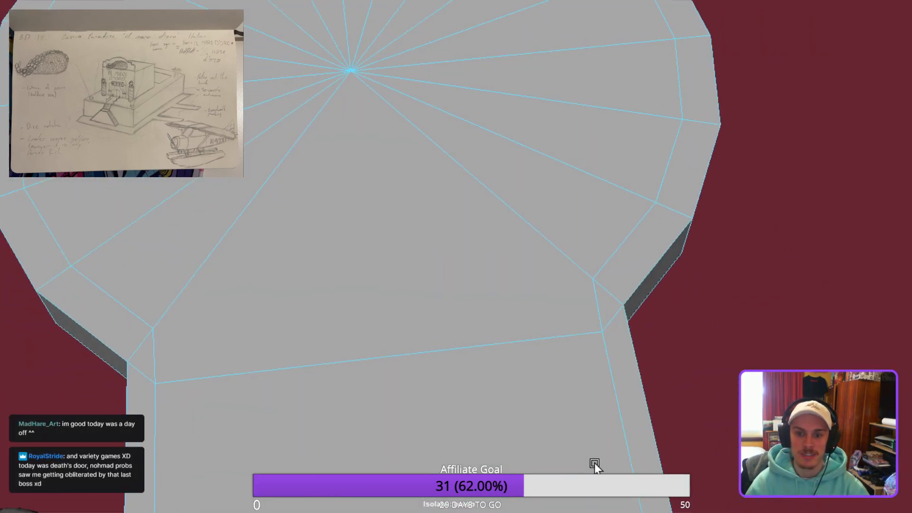
pyautogui.keyDown('alt'); pyautogui.moveTo(594, 464); pyautogui.dragTo(501, 464); pyautogui.keyUp('alt')
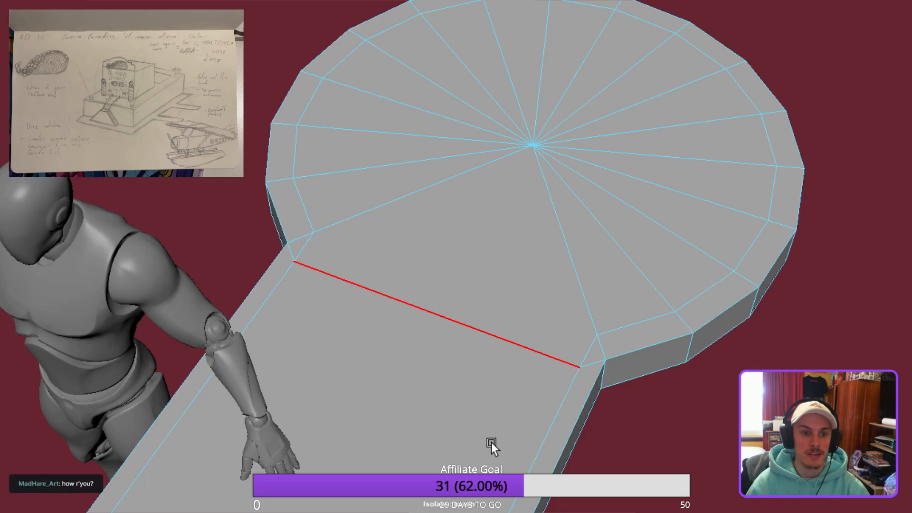
pyautogui.keyDown('alt'); pyautogui.moveTo(480, 415); pyautogui.dragTo(458, 449); pyautogui.keyUp('alt')
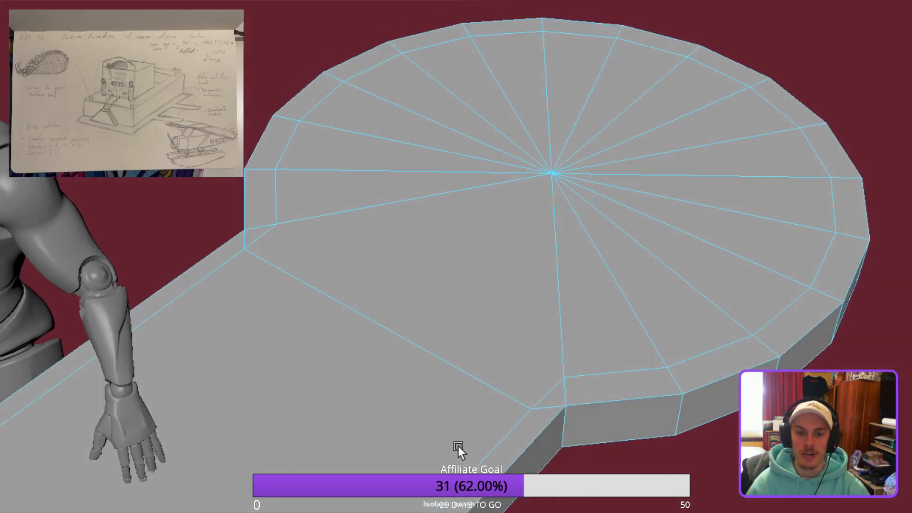
pyautogui.keyDown('alt'); pyautogui.moveTo(684, 287); pyautogui.dragTo(394, 352); pyautogui.keyUp('alt')
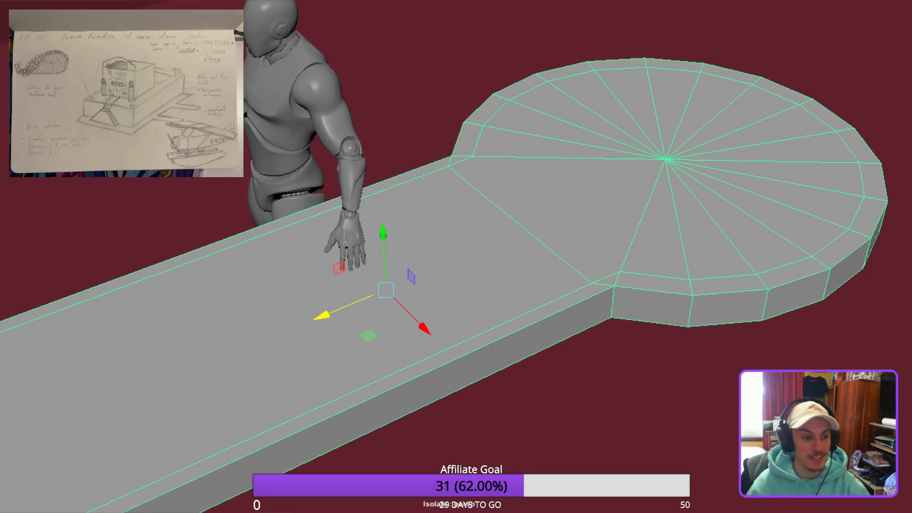
pyautogui.keyDown('alt'); pyautogui.moveTo(258, 395); pyautogui.dragTo(458, 299); pyautogui.keyUp('alt')
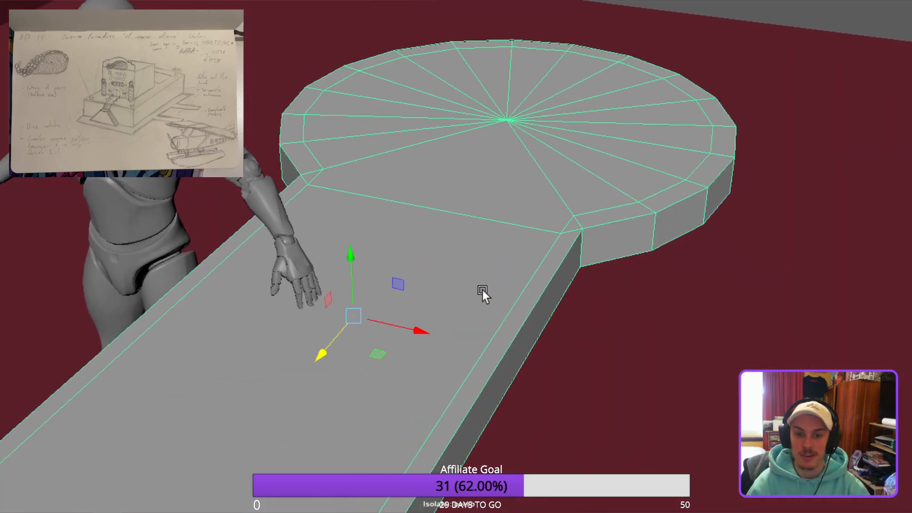
pyautogui.keyDown('alt'); pyautogui.moveTo(582, 252); pyautogui.dragTo(653, 346); pyautogui.keyUp('alt')
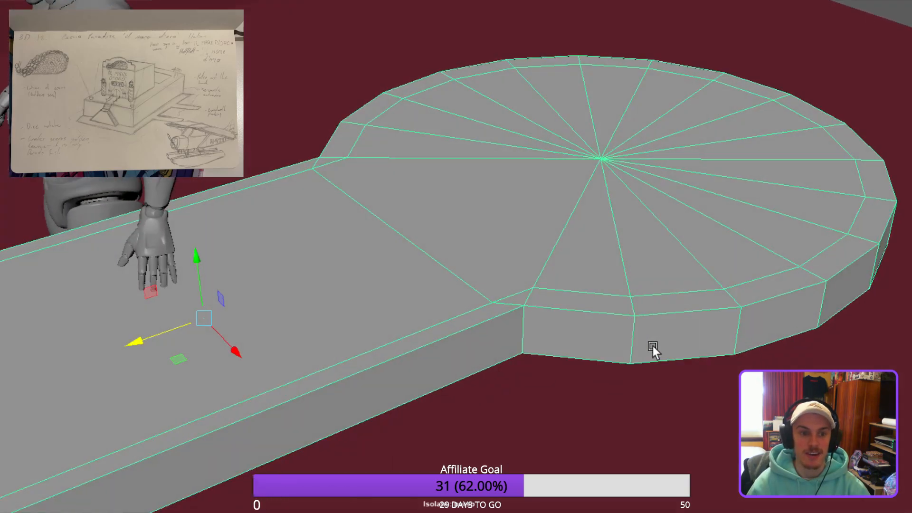
pyautogui.keyDown('alt'); pyautogui.moveTo(400, 441); pyautogui.dragTo(538, 412); pyautogui.keyUp('alt')
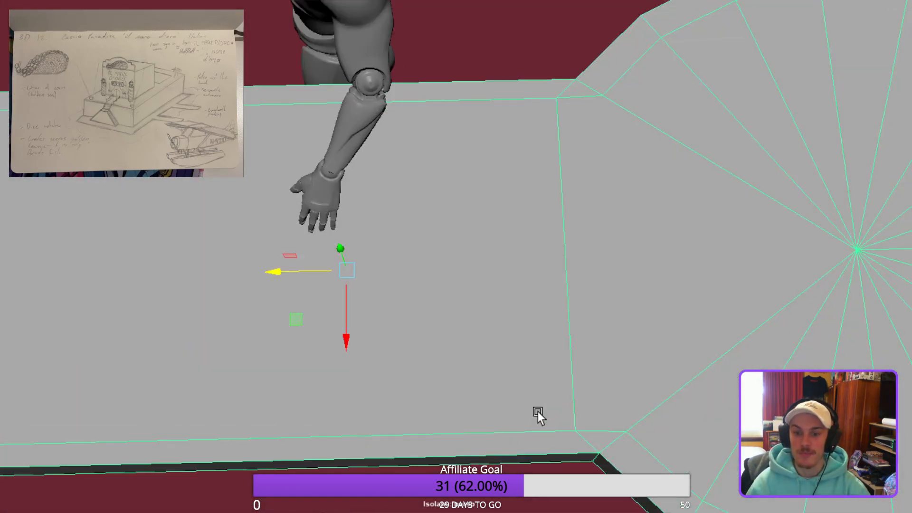
pyautogui.keyDown('alt'); pyautogui.moveTo(651, 431); pyautogui.dragTo(522, 447, button='middle'); pyautogui.keyUp('alt')
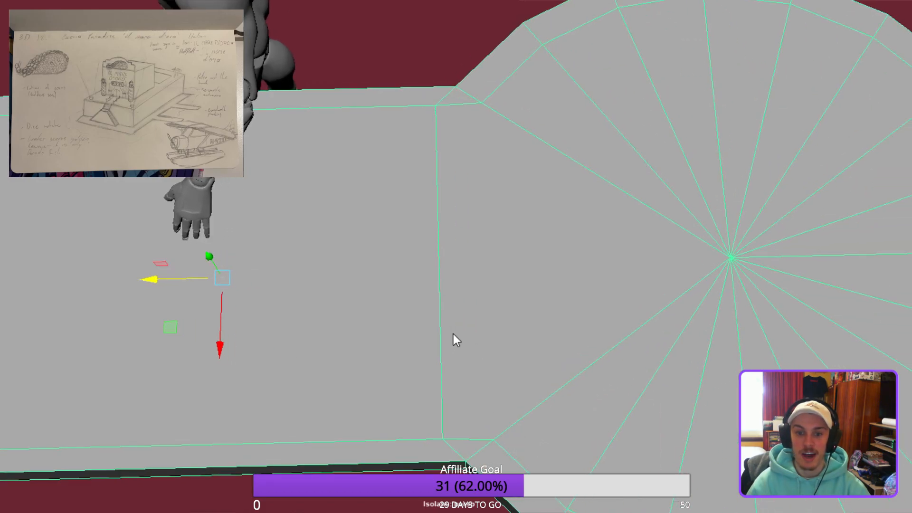
# Move the seam edge slightly towards the disc, in line with the tabletop's outer corners, and return to object mode.
pyautogui.press('F10')
pyautogui.click(445, 302)
pyautogui.press('w')
pyautogui.moveTo(429, 395); pyautogui.dragTo(422, 395, button='middle')
pyautogui.keyDown('alt'); pyautogui.moveTo(592, 391); pyautogui.dragTo(639, 296); pyautogui.keyUp('alt')
pyautogui.moveTo(639, 290); pyautogui.dragTo(751, 238, button='right')
pyautogui.keyDown('alt'); pyautogui.moveTo(680, 423); pyautogui.dragTo(529, 415); pyautogui.keyUp('alt')
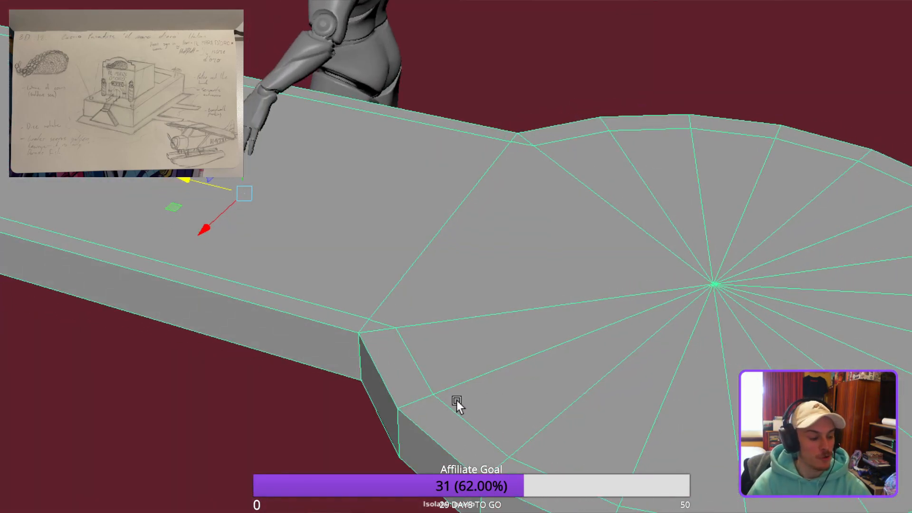
# Check the alignment of the shifted seam edge with the outer and inner corners on both sides of the tabletop.
pyautogui.keyDown('alt'); pyautogui.moveTo(489, 430); pyautogui.dragTo(508, 475); pyautogui.keyUp('alt')
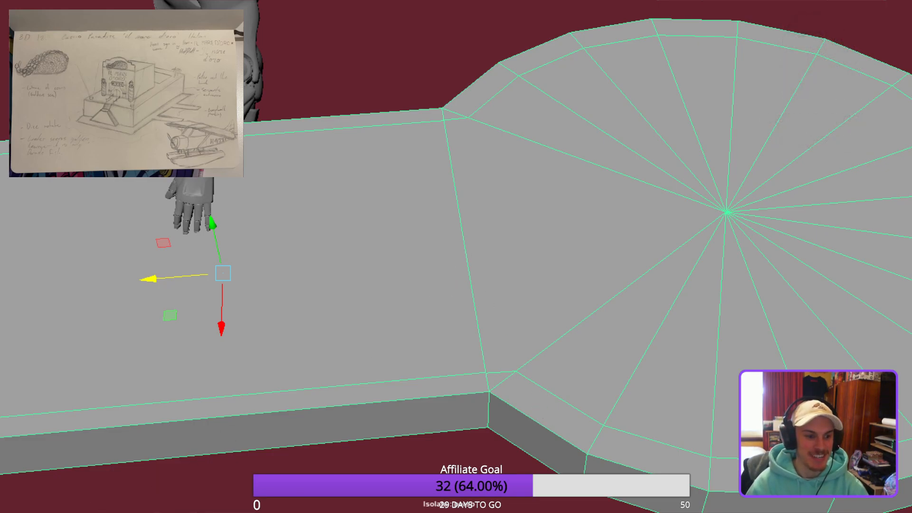
pyautogui.keyDown('alt'); pyautogui.moveTo(518, 382); pyautogui.dragTo(556, 378); pyautogui.keyUp('alt')
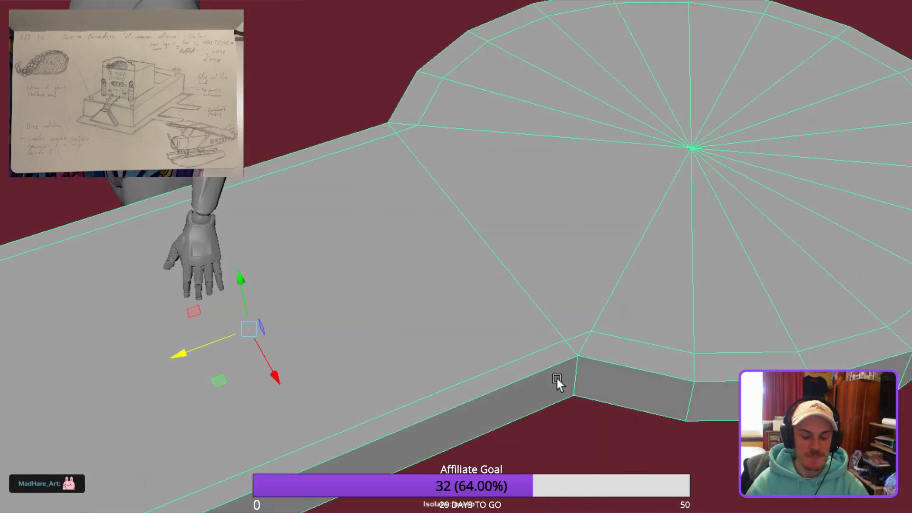
pyautogui.keyDown('alt'); pyautogui.moveTo(489, 401); pyautogui.dragTo(555, 354); pyautogui.keyUp('alt')
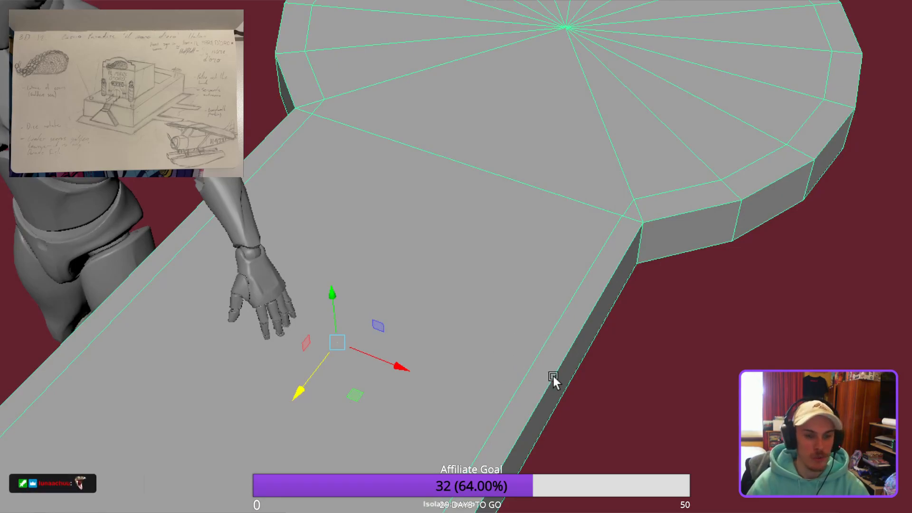
pyautogui.keyDown('alt'); pyautogui.moveTo(715, 317); pyautogui.dragTo(684, 475); pyautogui.keyUp('alt')
pyautogui.keyDown('alt'); pyautogui.moveTo(684, 475); pyautogui.dragTo(646, 473, button='right'); pyautogui.keyUp('alt')
pyautogui.keyDown('alt'); pyautogui.moveTo(646, 473); pyautogui.dragTo(598, 468, button='middle'); pyautogui.keyUp('alt')
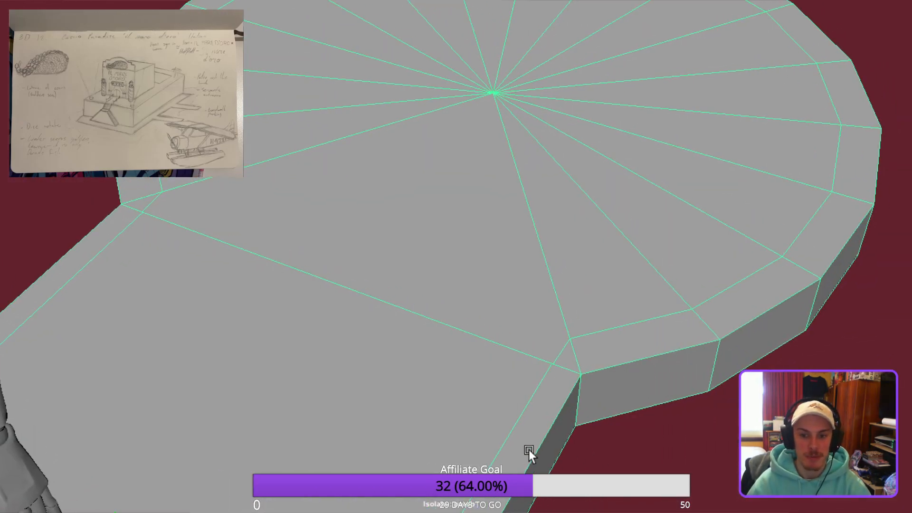
pyautogui.scroll(-1, 659, 436)
pyautogui.keyDown('alt'); pyautogui.moveTo(659, 436); pyautogui.dragTo(568, 434); pyautogui.keyUp('alt')
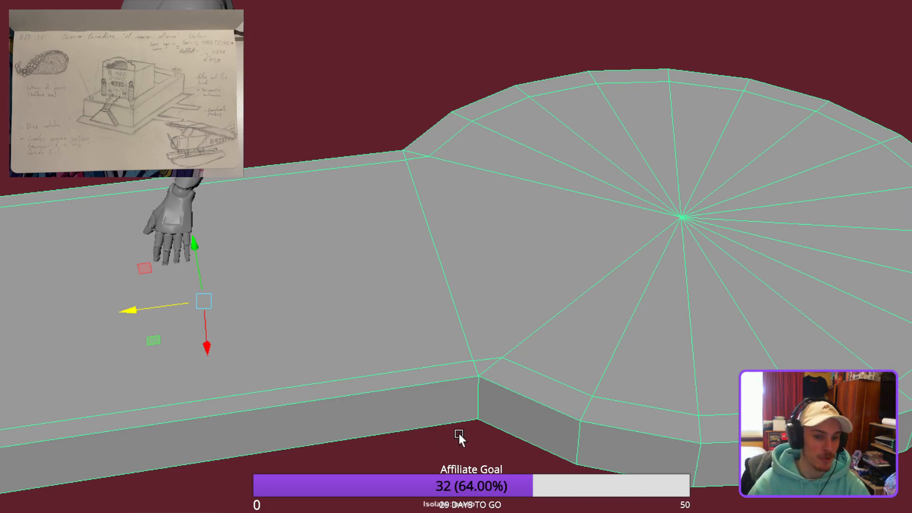
pyautogui.keyDown('alt'); pyautogui.moveTo(474, 441); pyautogui.dragTo(485, 464); pyautogui.keyUp('alt')
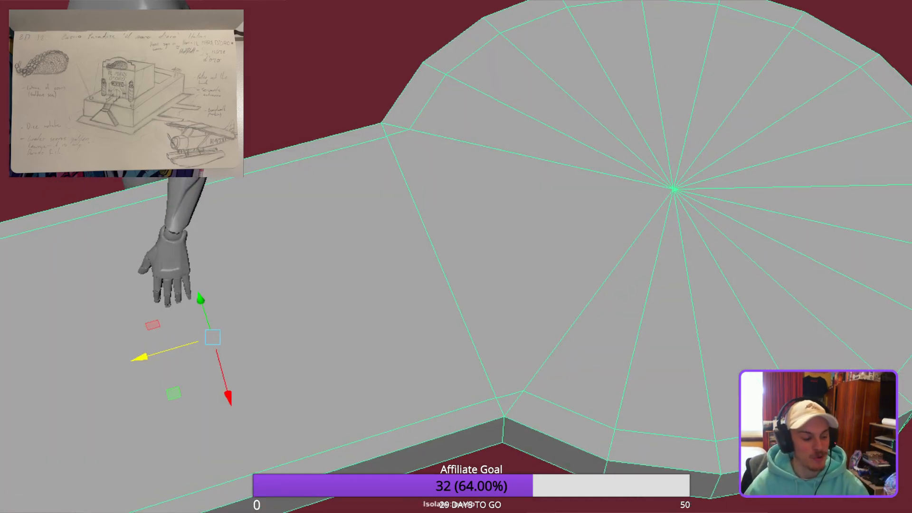
pyautogui.scroll(-1, 451, 473)
pyautogui.keyDown('alt'); pyautogui.moveTo(457, 463); pyautogui.dragTo(464, 501, button='middle'); pyautogui.keyUp('alt')
pyautogui.keyDown('alt'); pyautogui.moveTo(463, 501); pyautogui.dragTo(428, 498); pyautogui.keyUp('alt')
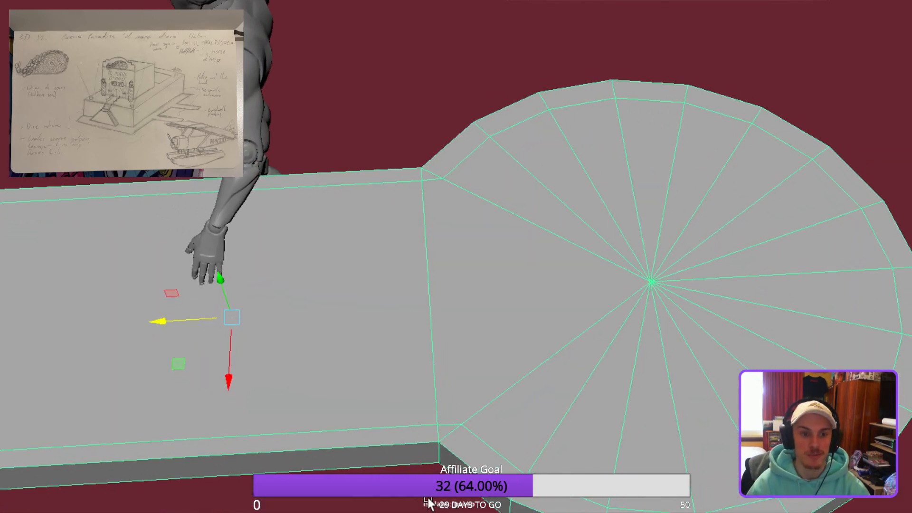
# Select the ring of border faces on top of the disc, undoing the accidental selection of the whole mesh.
pyautogui.keyDown('alt'); pyautogui.moveTo(364, 442); pyautogui.dragTo(376, 343); pyautogui.keyUp('alt')
pyautogui.keyDown('alt'); pyautogui.moveTo(442, 402); pyautogui.dragTo(564, 374); pyautogui.keyUp('alt')
pyautogui.moveTo(614, 375); pyautogui.dragTo(594, 398, button='right')
pyautogui.keyDown('shift'); pyautogui.doubleClick(632, 381); pyautogui.keyUp('shift')
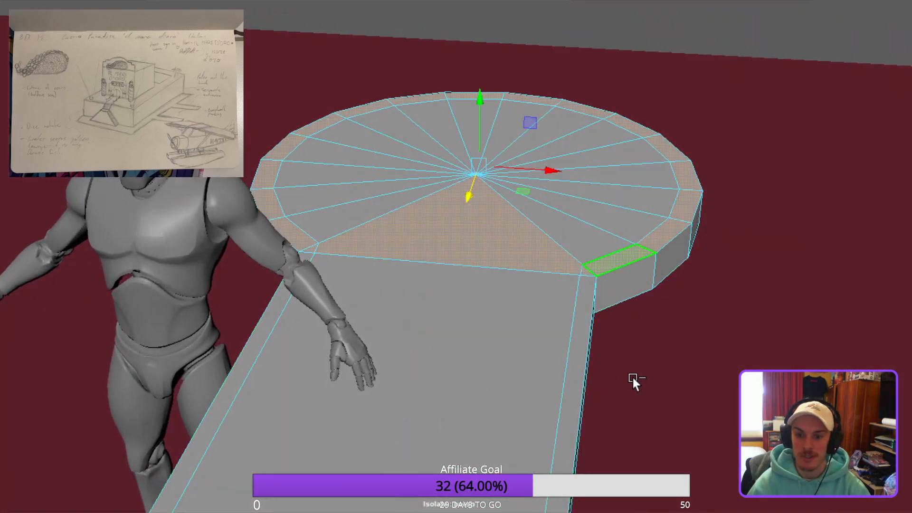
pyautogui.keyDown('shift'); pyautogui.click(576, 460); pyautogui.keyUp('shift')
pyautogui.keyDown('alt'); pyautogui.moveTo(576, 457); pyautogui.dragTo(491, 430); pyautogui.keyUp('alt')
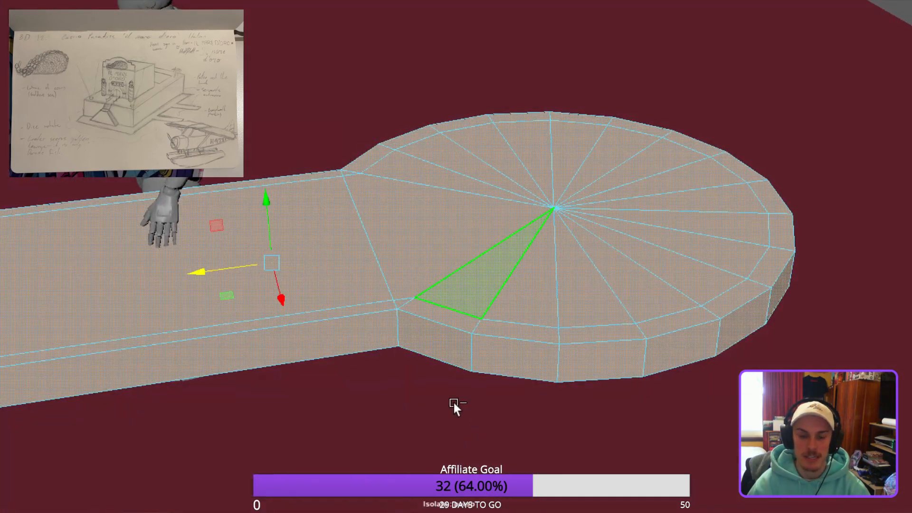
pyautogui.hotkey('ctrl', 'z')
# Extend the face selection along the slab's top border, leaving the inner playing surface out of it.
pyautogui.keyDown('alt'); pyautogui.moveTo(419, 385); pyautogui.dragTo(851, 397, button='middle'); pyautogui.keyUp('alt')
pyautogui.keyDown('shift'); pyautogui.click(157, 403); pyautogui.keyUp('shift')
pyautogui.keyDown('shift'); pyautogui.click(242, 248); pyautogui.keyUp('shift')
pyautogui.scroll(-2, 878, 366)
pyautogui.keyDown('alt'); pyautogui.moveTo(878, 370); pyautogui.dragTo(623, 425, button='middle'); pyautogui.keyUp('alt')
pyautogui.keyDown('alt'); pyautogui.moveTo(623, 424); pyautogui.dragTo(423, 470); pyautogui.keyUp('alt')
pyautogui.keyDown('alt'); pyautogui.moveTo(143, 489); pyautogui.dragTo(287, 198); pyautogui.keyUp('alt')
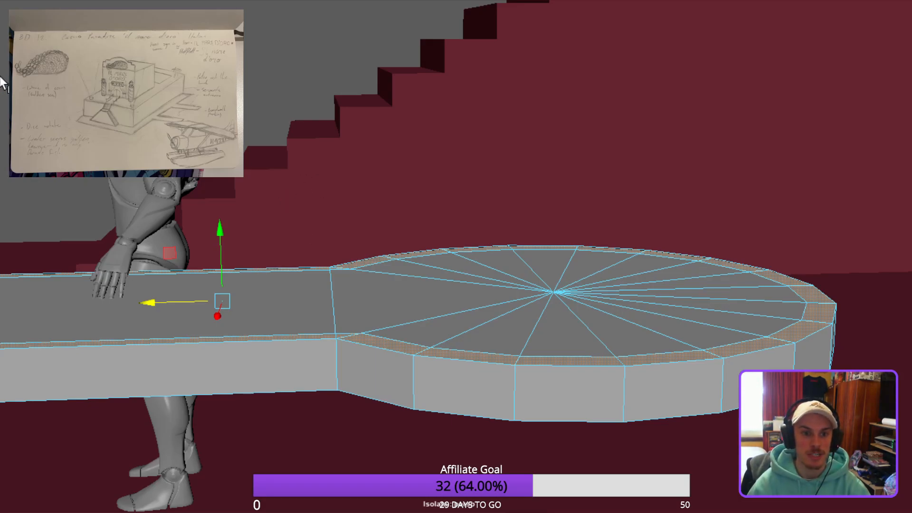
# Extrude the selected border faces upward into a rim with a Local Translate Z of 0.388.
pyautogui.hotkey('ctrl', 'e')
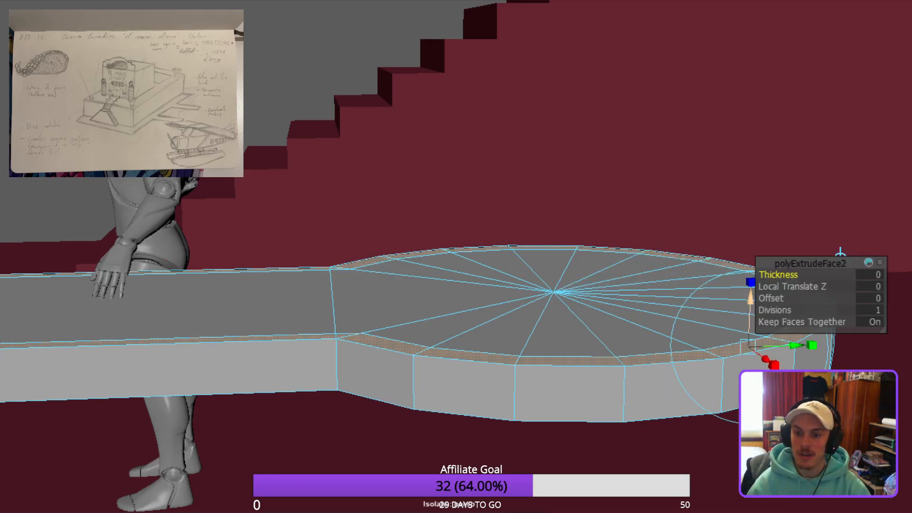
pyautogui.moveTo(772, 451); pyautogui.dragTo(841, 238, button='middle')
pyautogui.keyDown('alt'); pyautogui.moveTo(712, 280); pyautogui.dragTo(342, 462); pyautogui.keyUp('alt')
pyautogui.keyDown('alt'); pyautogui.moveTo(412, 468); pyautogui.dragTo(458, 438); pyautogui.keyUp('alt')
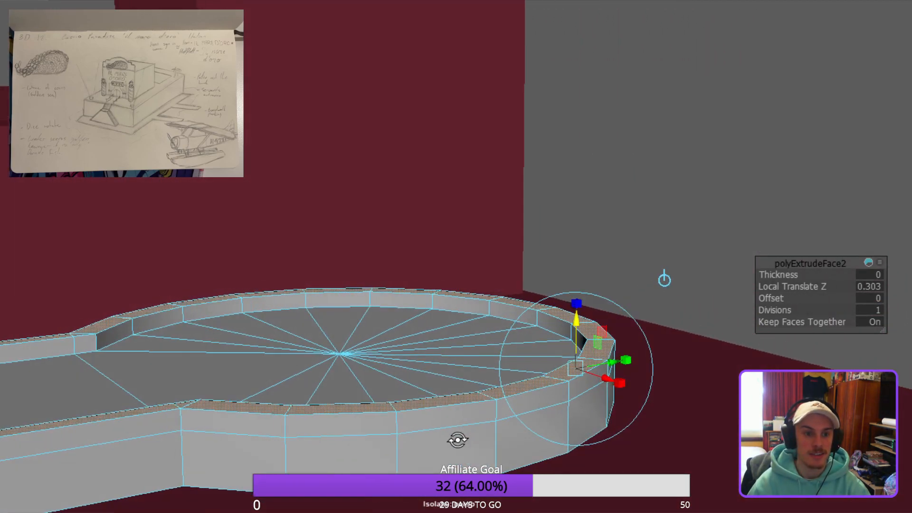
pyautogui.keyDown('alt'); pyautogui.moveTo(299, 454); pyautogui.dragTo(398, 438); pyautogui.keyUp('alt')
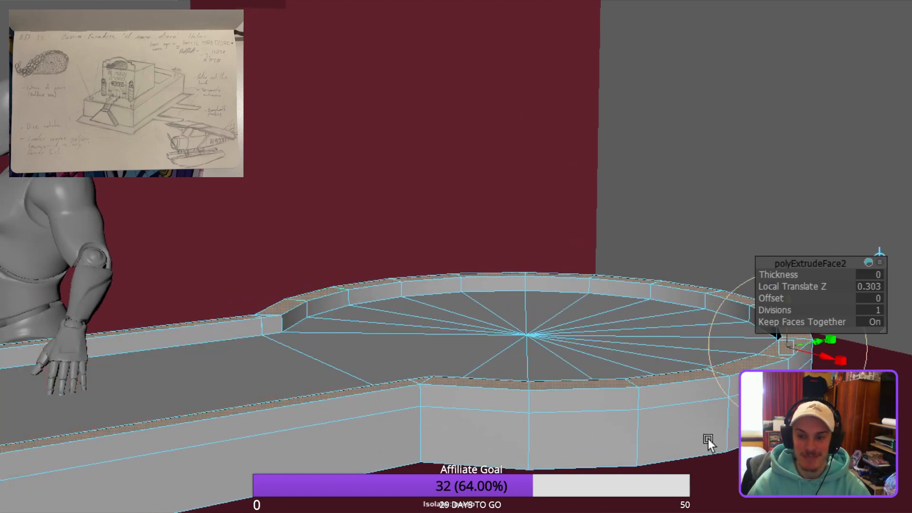
pyautogui.keyDown('alt'); pyautogui.moveTo(712, 437); pyautogui.dragTo(472, 429); pyautogui.keyUp('alt')
pyautogui.keyDown('alt'); pyautogui.moveTo(279, 428); pyautogui.dragTo(512, 426); pyautogui.keyUp('alt')
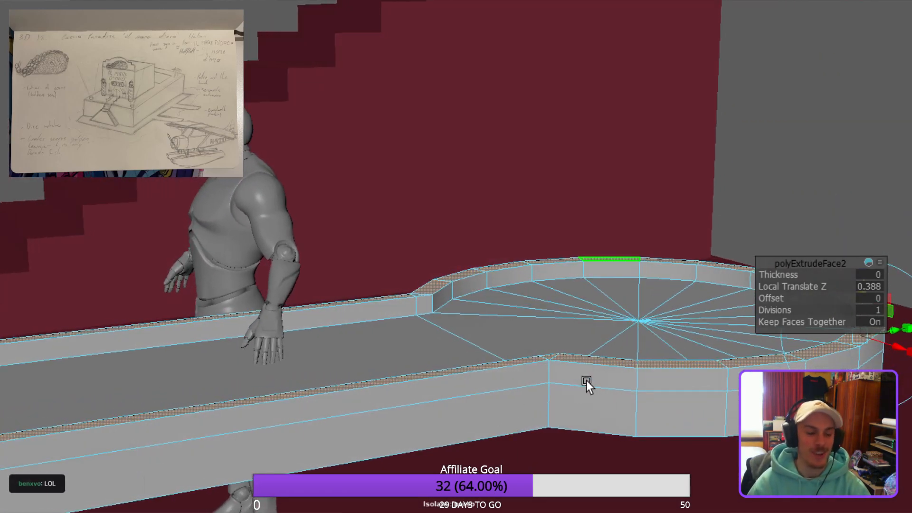
pyautogui.keyDown('alt'); pyautogui.moveTo(583, 364); pyautogui.dragTo(700, 470, button='right'); pyautogui.keyUp('alt')
pyautogui.keyDown('alt'); pyautogui.moveTo(700, 470); pyautogui.dragTo(507, 511, button='middle'); pyautogui.keyUp('alt')
pyautogui.keyDown('alt'); pyautogui.moveTo(418, 507); pyautogui.dragTo(546, 485, button='middle'); pyautogui.keyUp('alt')
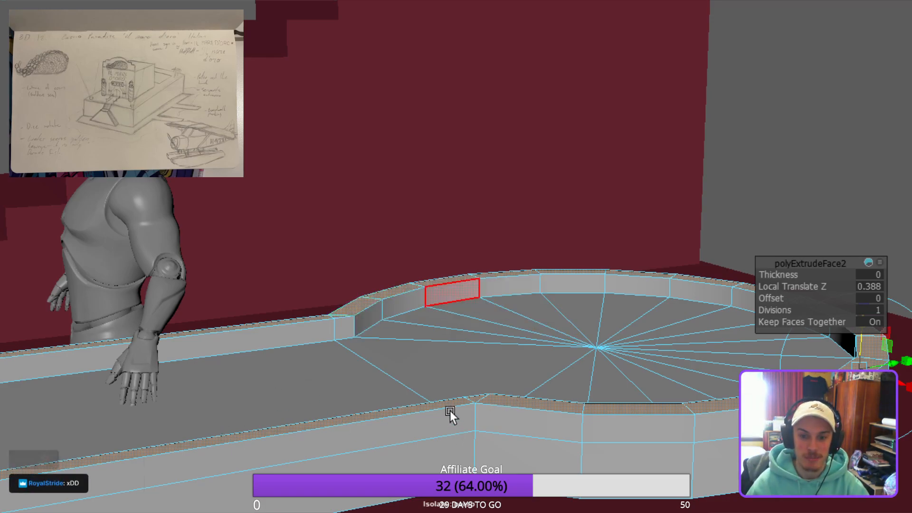
# Return to object mode and deselect the tabletop to inspect the extruded rim without its wireframe.
pyautogui.moveTo(483, 391); pyautogui.dragTo(537, 317, button='right')
pyautogui.scroll(-2, 507, 363)
pyautogui.keyDown('alt'); pyautogui.moveTo(507, 363); pyautogui.dragTo(561, 329, button='middle'); pyautogui.keyUp('alt')
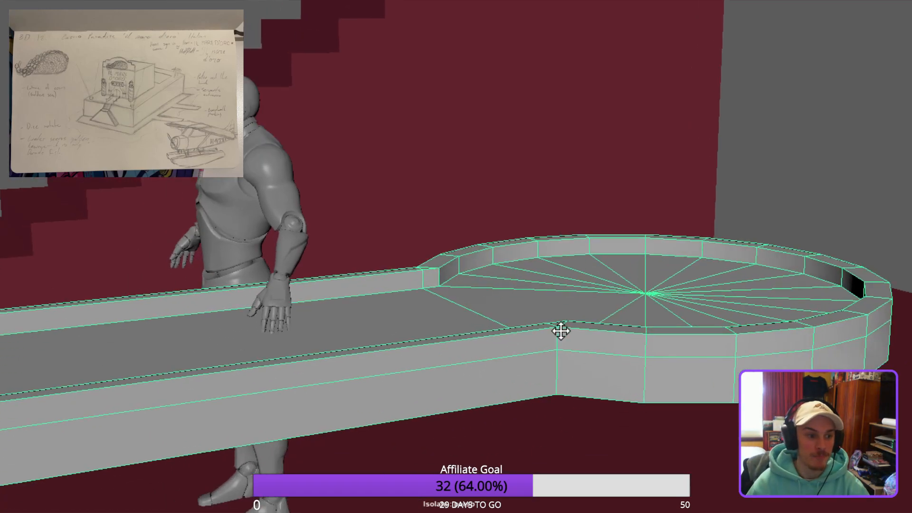
pyautogui.keyDown('alt'); pyautogui.moveTo(634, 315); pyautogui.dragTo(433, 368, button='middle'); pyautogui.keyUp('alt')
pyautogui.click(747, 317)
pyautogui.keyDown('alt'); pyautogui.moveTo(547, 320); pyautogui.dragTo(632, 372); pyautogui.keyUp('alt')
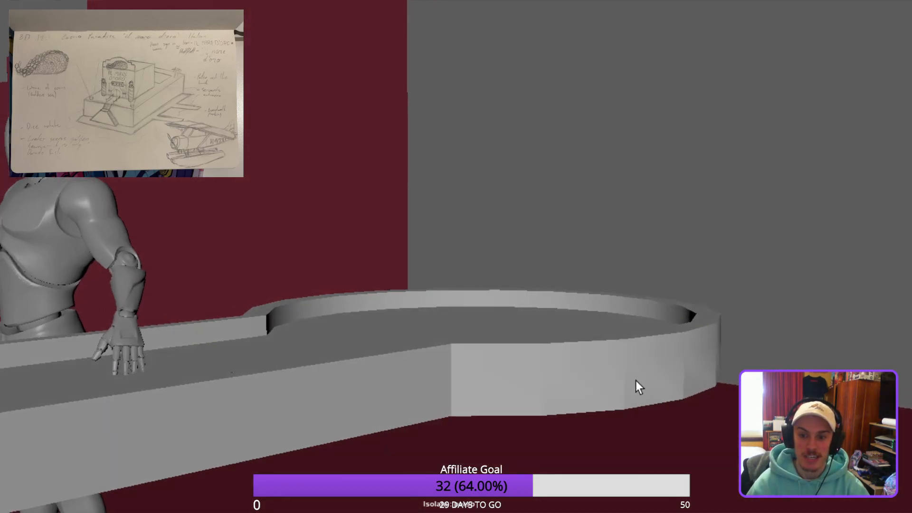
pyautogui.scroll(3, 632, 373)
# Raise the rim's top faces slightly higher, then return to object mode and deselect the tabletop.
pyautogui.click(607, 434)
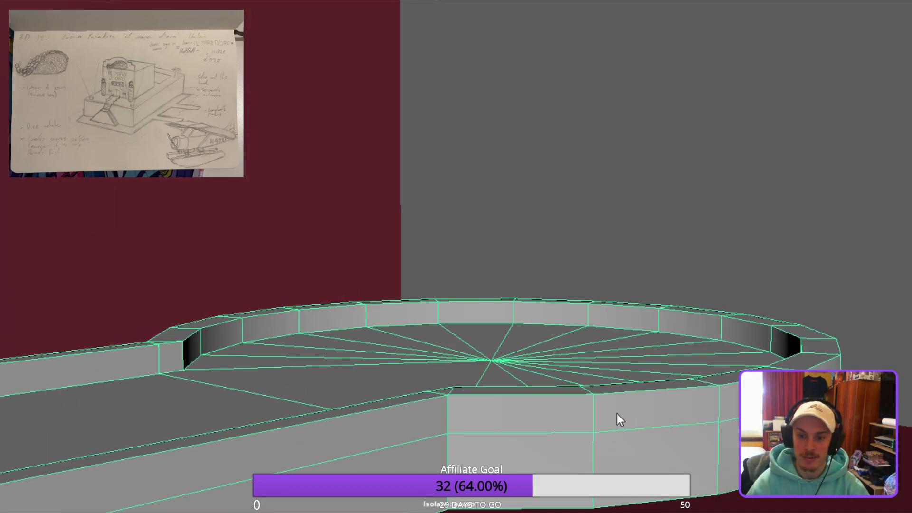
pyautogui.moveTo(617, 413); pyautogui.dragTo(610, 446, button='right')
pyautogui.press('w')
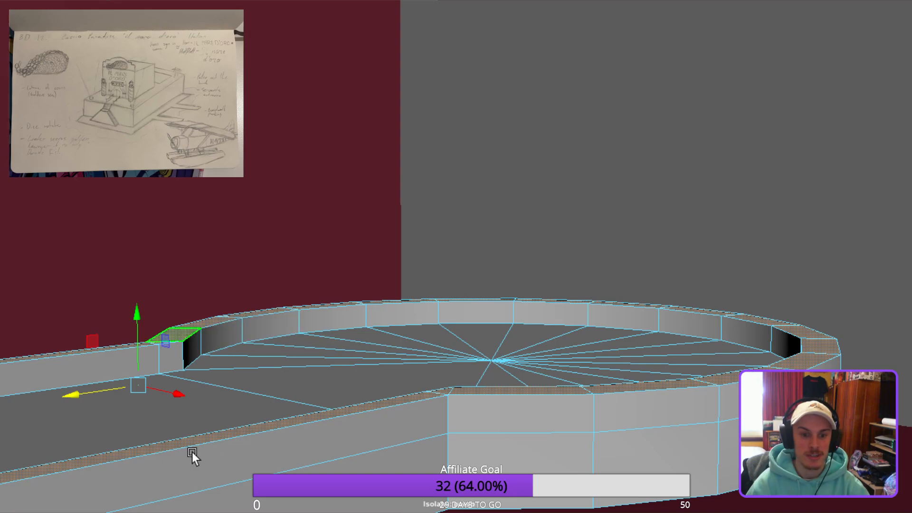
pyautogui.moveTo(144, 435); pyautogui.dragTo(193, 414, button='middle')
pyautogui.keyDown('alt'); pyautogui.moveTo(484, 434); pyautogui.dragTo(487, 434); pyautogui.keyUp('alt')
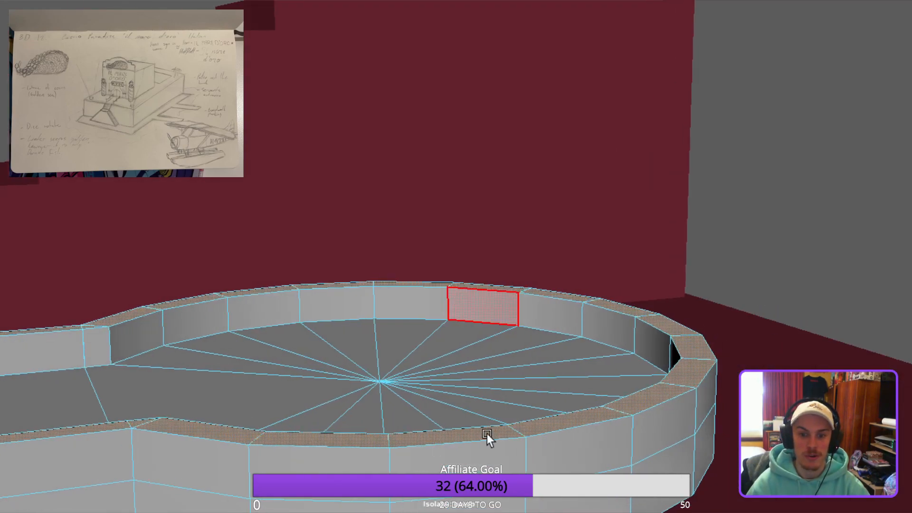
pyautogui.moveTo(581, 349); pyautogui.dragTo(602, 295, button='right')
pyautogui.click(879, 258)
pyautogui.keyDown('alt'); pyautogui.moveTo(879, 258); pyautogui.dragTo(597, 369); pyautogui.keyUp('alt')
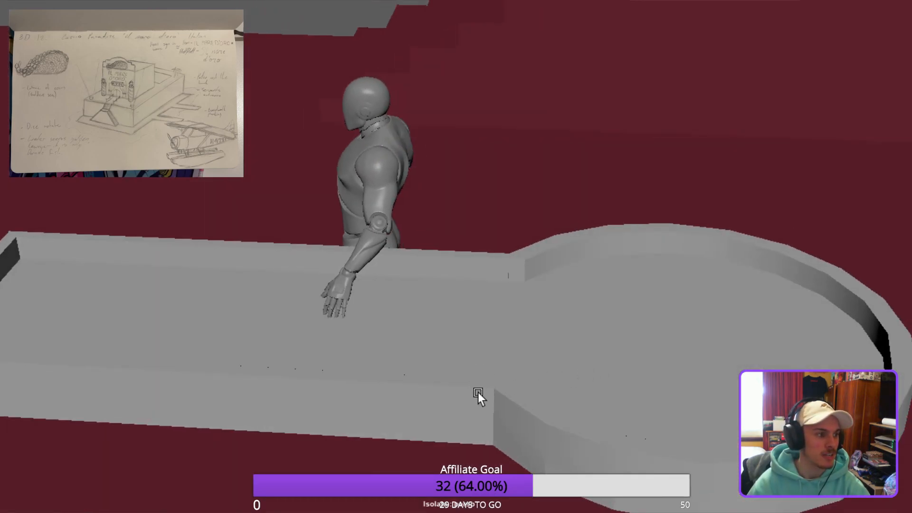
# Merge the overlapping vertices at the rim's inner corner on the mannequin's side, using a 0.01 distance threshold.
pyautogui.keyDown('alt'); pyautogui.moveTo(478, 395); pyautogui.dragTo(361, 418); pyautogui.keyUp('alt')
pyautogui.keyDown('alt'); pyautogui.moveTo(435, 457); pyautogui.dragTo(489, 405); pyautogui.keyUp('alt')
pyautogui.click(559, 298)
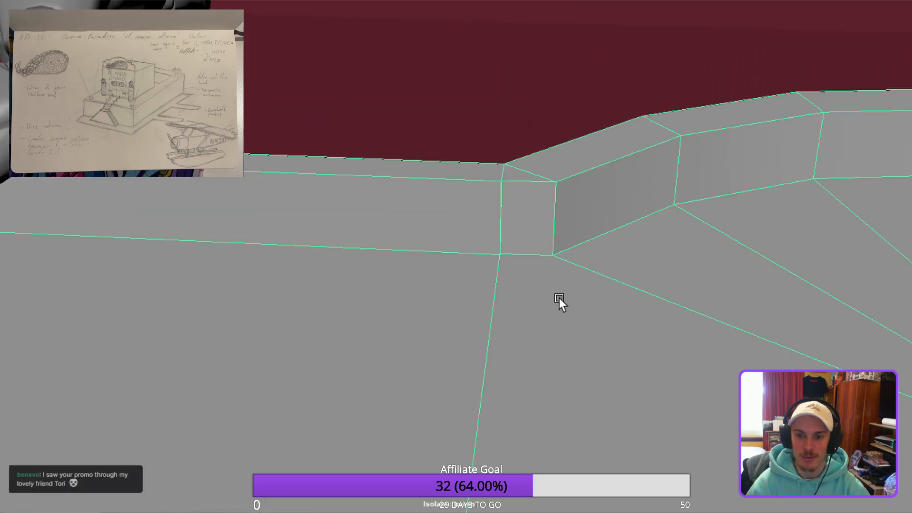
pyautogui.press('F9')
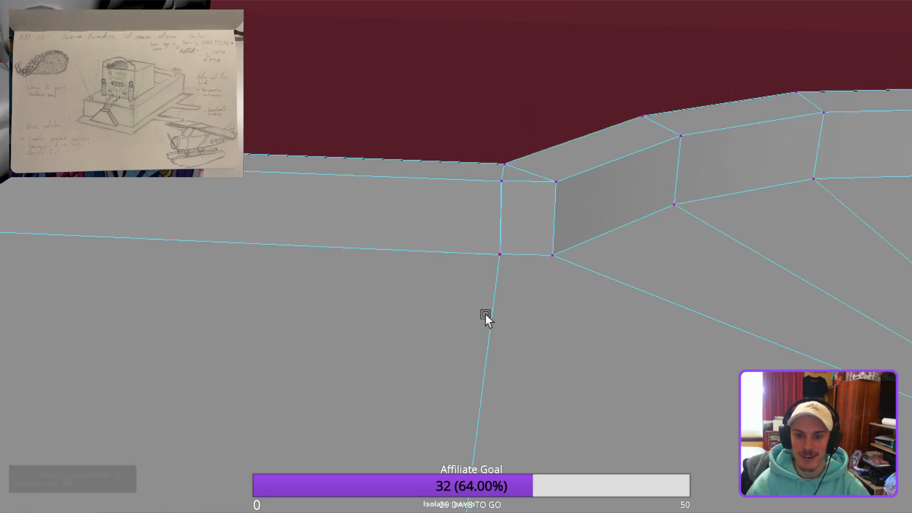
pyautogui.press('w')
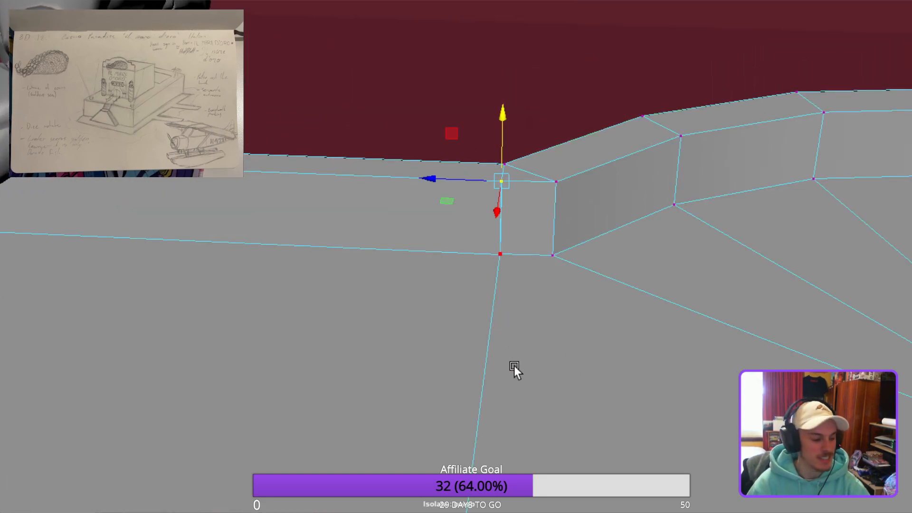
pyautogui.press('4')
pyautogui.moveTo(530, 365)
pyautogui.keyDown('alt'); pyautogui.mouseDown()
pyautogui.moveTo(577, 359)
pyautogui.moveTo(537, 360)
pyautogui.moveTo(474, 417)
pyautogui.moveTo(427, 413)
pyautogui.moveTo(530, 372)
pyautogui.mouseUp(); pyautogui.keyUp('alt')
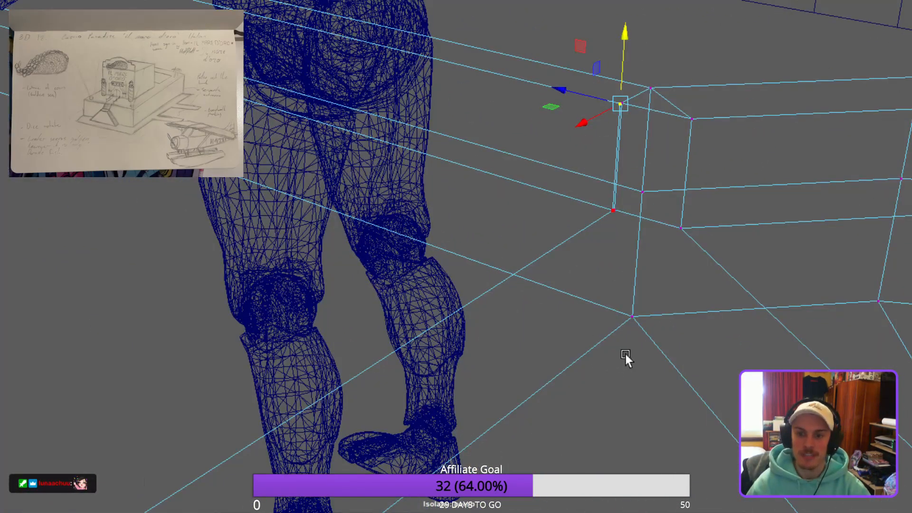
pyautogui.keyDown('shift'); pyautogui.click(619, 211); pyautogui.keyUp('shift')
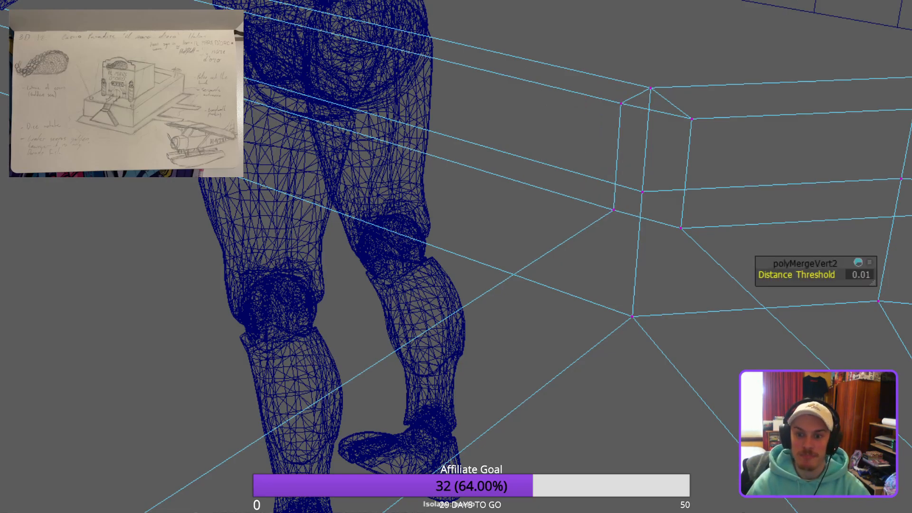
# Merge the overlapping vertices at the rim's inner corner opposite the mannequin by repeating the last merge command.
pyautogui.keyDown('alt'); pyautogui.moveTo(507, 252); pyautogui.dragTo(160, 373); pyautogui.keyUp('alt')
pyautogui.keyDown('alt'); pyautogui.moveTo(159, 372); pyautogui.dragTo(704, 289, button='middle'); pyautogui.keyUp('alt')
pyautogui.keyDown('alt'); pyautogui.moveTo(704, 290); pyautogui.dragTo(394, 284); pyautogui.keyUp('alt')
pyautogui.keyDown('alt'); pyautogui.moveTo(395, 284); pyautogui.dragTo(442, 321, button='middle'); pyautogui.keyUp('alt')
pyautogui.moveTo(479, 203); pyautogui.dragTo(439, 278)
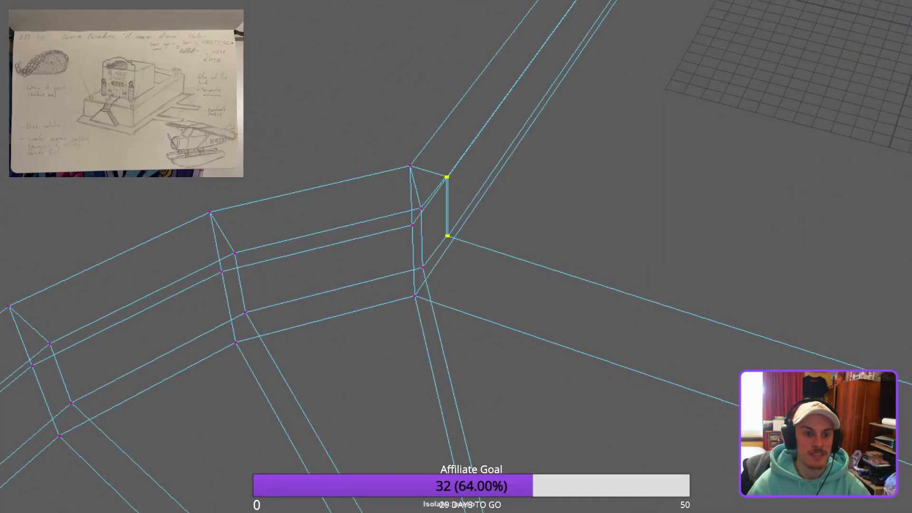
pyautogui.press('g')
# Return to object mode and switch the viewport back to shaded display.
pyautogui.keyDown('alt'); pyautogui.moveTo(357, 362); pyautogui.dragTo(565, 368); pyautogui.keyUp('alt')
pyautogui.keyDown('alt'); pyautogui.moveTo(556, 319); pyautogui.dragTo(290, 479, button='middle'); pyautogui.keyUp('alt')
pyautogui.keyDown('alt'); pyautogui.moveTo(290, 480); pyautogui.dragTo(373, 397); pyautogui.keyUp('alt')
pyautogui.keyDown('alt'); pyautogui.moveTo(373, 397); pyautogui.dragTo(257, 456, button='middle'); pyautogui.keyUp('alt')
pyautogui.moveTo(505, 315); pyautogui.dragTo(655, 187, button='right')
pyautogui.moveTo(654, 186)
pyautogui.keyDown('alt'); pyautogui.mouseDown()
pyautogui.moveTo(665, 207)
pyautogui.moveTo(607, 291)
pyautogui.moveTo(631, 282)
pyautogui.mouseUp(); pyautogui.keyUp('alt')
pyautogui.press('5')
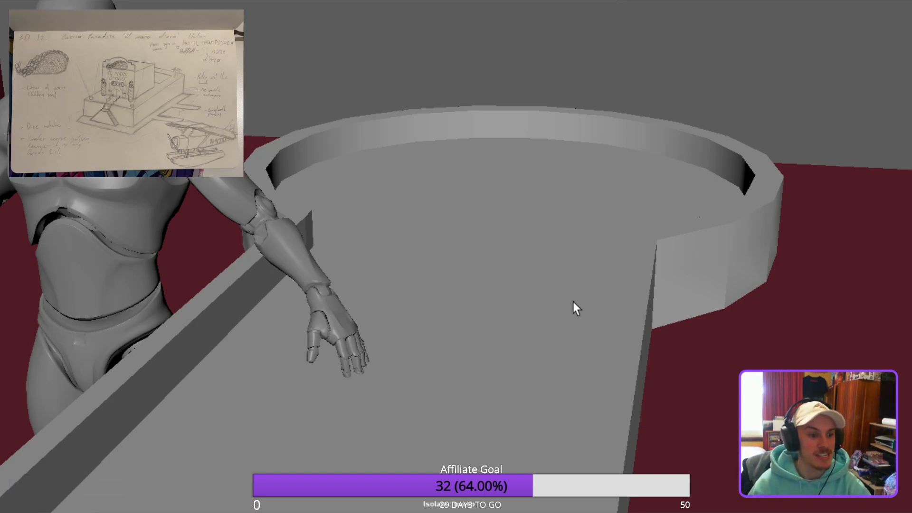
# Examine the shading on the tabletop's rim and outer sides from several angles.
pyautogui.keyDown('alt'); pyautogui.moveTo(569, 298); pyautogui.dragTo(594, 332, button='middle'); pyautogui.keyUp('alt')
pyautogui.keyDown('alt'); pyautogui.moveTo(703, 319); pyautogui.dragTo(702, 354); pyautogui.keyUp('alt')
pyautogui.keyDown('alt'); pyautogui.moveTo(702, 354); pyautogui.dragTo(701, 357, button='middle'); pyautogui.keyUp('alt')
pyautogui.keyDown('alt'); pyautogui.moveTo(677, 387); pyautogui.dragTo(685, 348, button='middle'); pyautogui.keyUp('alt')
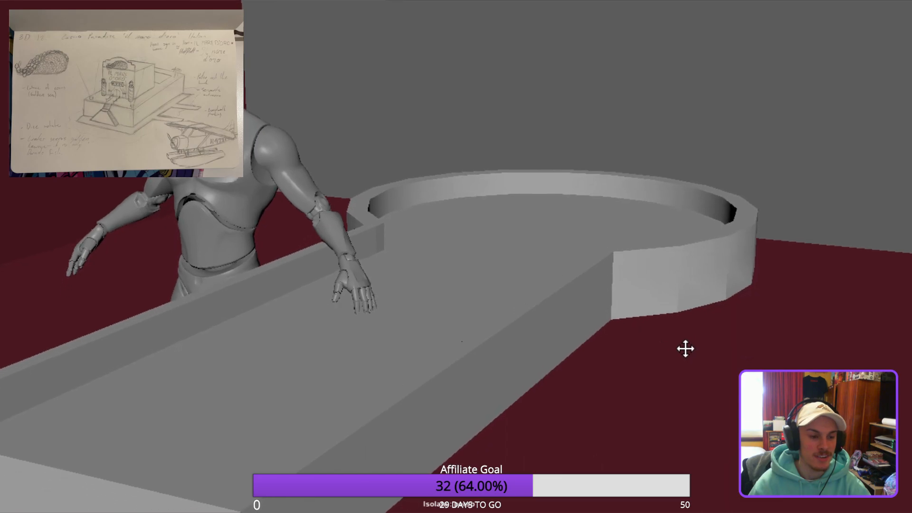
pyautogui.scroll(3, 677, 358)
pyautogui.keyDown('alt'); pyautogui.moveTo(672, 360); pyautogui.dragTo(750, 347); pyautogui.keyUp('alt')
pyautogui.keyDown('alt'); pyautogui.moveTo(821, 315); pyautogui.dragTo(731, 340); pyautogui.keyUp('alt')
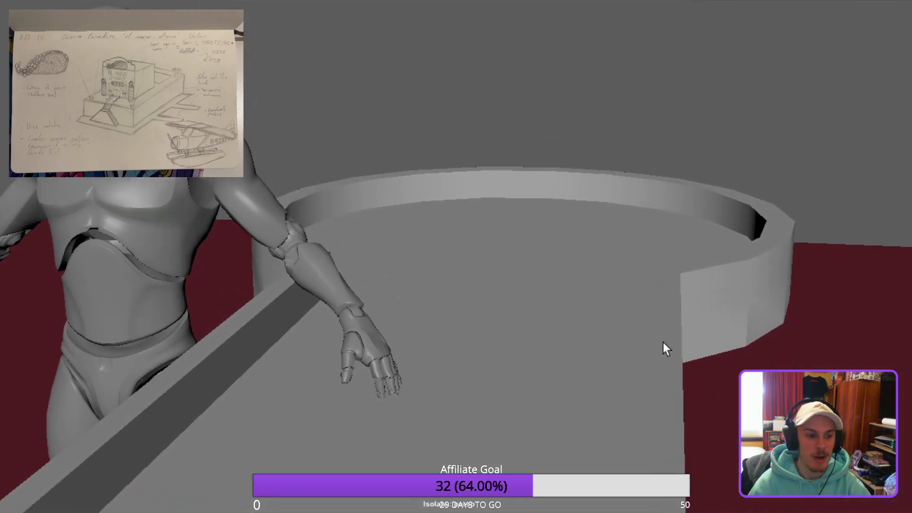
pyautogui.keyDown('alt'); pyautogui.moveTo(663, 342); pyautogui.dragTo(597, 321); pyautogui.keyUp('alt')
pyautogui.keyDown('alt'); pyautogui.moveTo(715, 317); pyautogui.dragTo(437, 304); pyautogui.keyUp('alt')
# Select the lower outer side faces around the tabletop's round end and soften their edges.
pyautogui.click(427, 304)
pyautogui.keyDown('alt'); pyautogui.moveTo(321, 410); pyautogui.dragTo(413, 379); pyautogui.keyUp('alt')
pyautogui.press('F11')
pyautogui.keyDown('alt'); pyautogui.moveTo(679, 380); pyautogui.dragTo(585, 375); pyautogui.keyUp('alt')
pyautogui.keyDown('shift'); pyautogui.click(630, 382); pyautogui.keyUp('shift')
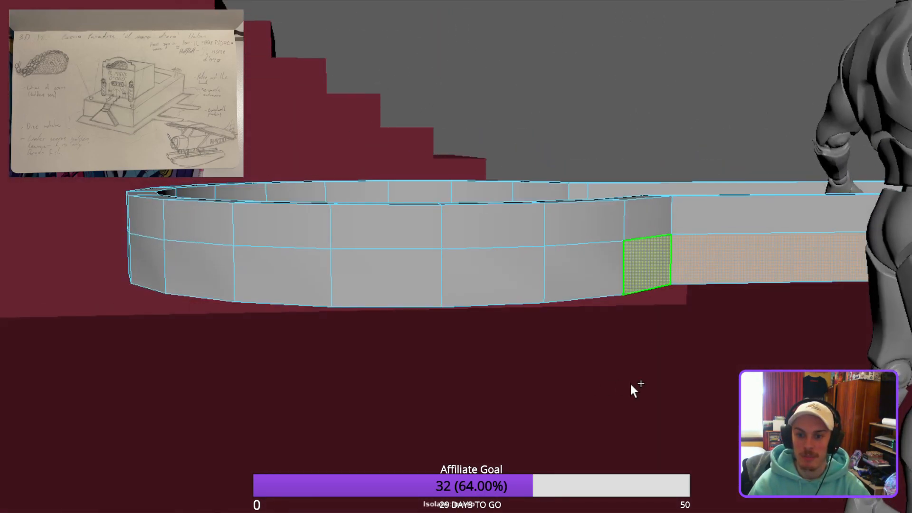
pyautogui.keyDown('alt'); pyautogui.moveTo(649, 391); pyautogui.dragTo(382, 410); pyautogui.keyUp('alt')
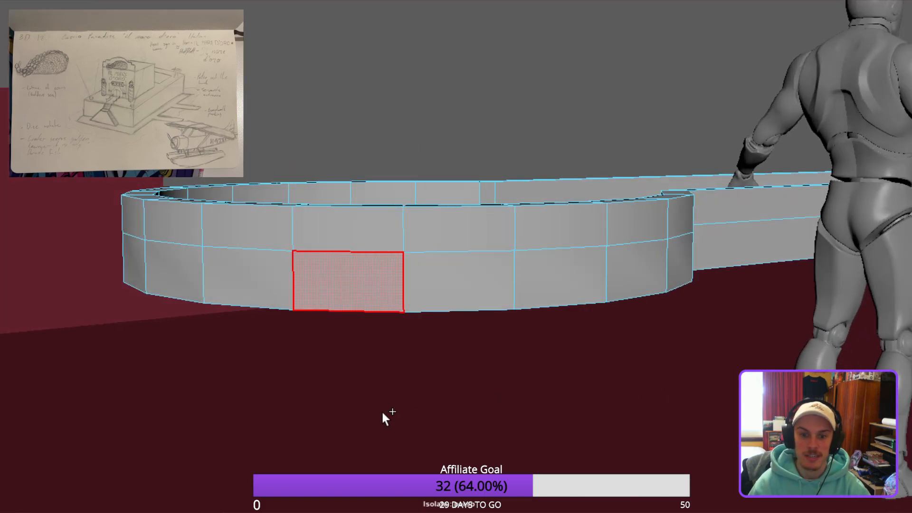
pyautogui.keyDown('alt'); pyautogui.moveTo(286, 405); pyautogui.dragTo(522, 446); pyautogui.keyUp('alt')
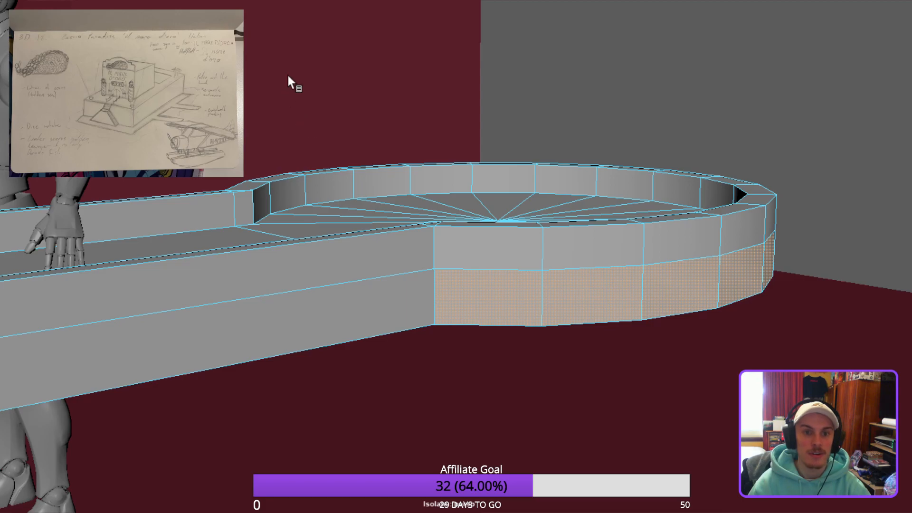
pyautogui.click(360, 75)
# Select the straight slab section's outer side faces, harden their edges and return to object mode.
pyautogui.keyDown('alt'); pyautogui.moveTo(680, 329); pyautogui.dragTo(526, 352); pyautogui.keyUp('alt')
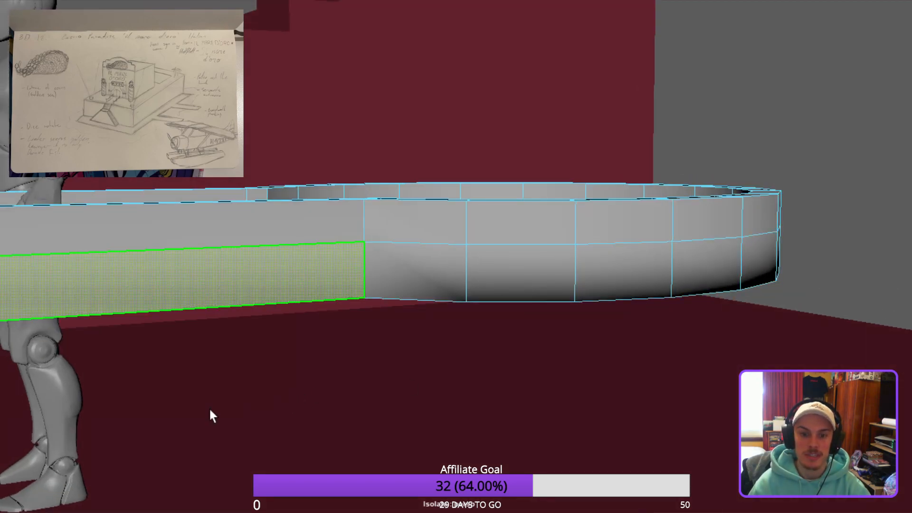
pyautogui.keyDown('alt'); pyautogui.moveTo(246, 404); pyautogui.dragTo(429, 412); pyautogui.keyUp('alt')
pyautogui.keyDown('alt'); pyautogui.moveTo(405, 377); pyautogui.dragTo(329, 395); pyautogui.keyUp('alt')
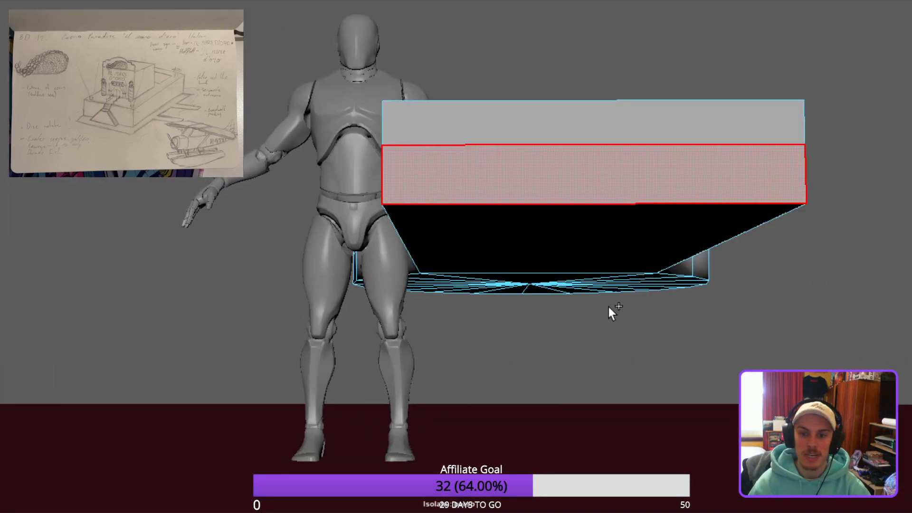
pyautogui.keyDown('alt'); pyautogui.moveTo(622, 258); pyautogui.dragTo(648, 352); pyautogui.keyUp('alt')
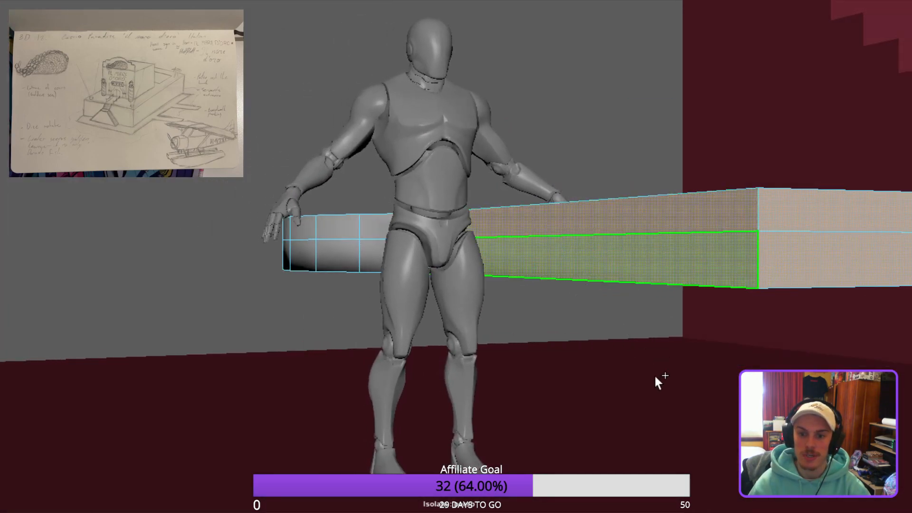
pyautogui.keyDown('ctrl'); pyautogui.moveTo(352, 90); pyautogui.dragTo(340, 73, button='right'); pyautogui.keyUp('ctrl')
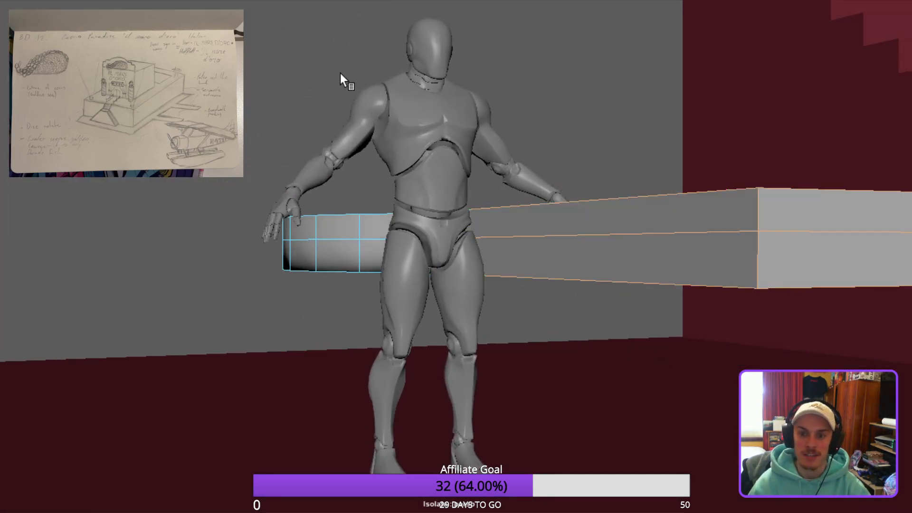
pyautogui.keyDown('alt'); pyautogui.moveTo(686, 301); pyautogui.dragTo(497, 429); pyautogui.keyUp('alt')
pyautogui.keyDown('alt'); pyautogui.moveTo(405, 412); pyautogui.dragTo(631, 373); pyautogui.keyUp('alt')
pyautogui.moveTo(625, 385); pyautogui.dragTo(739, 304, button='right')
pyautogui.keyDown('alt'); pyautogui.moveTo(739, 304); pyautogui.dragTo(492, 376); pyautogui.keyUp('alt')
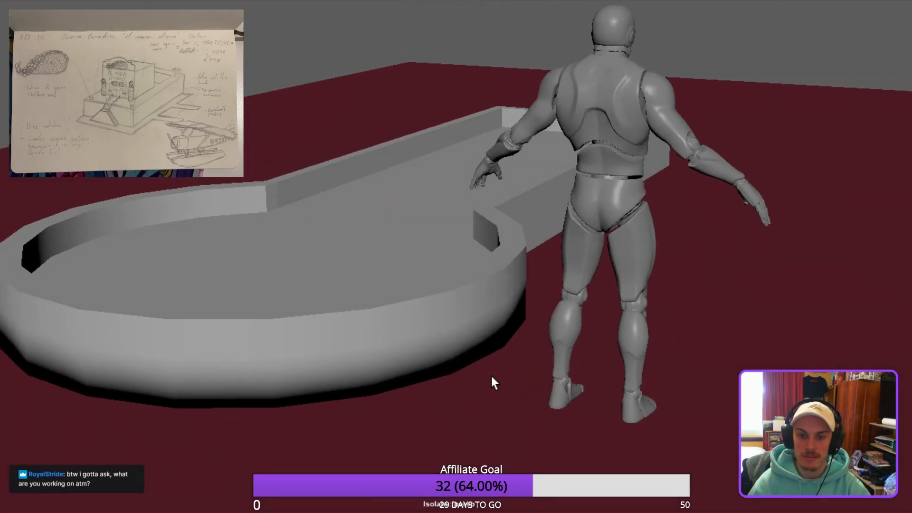
# Harden all edges of the tabletop, then deselect it and check the faceted rim.
pyautogui.click(446, 324)
pyautogui.keyDown('alt'); pyautogui.moveTo(234, 325); pyautogui.dragTo(249, 212); pyautogui.keyUp('alt')
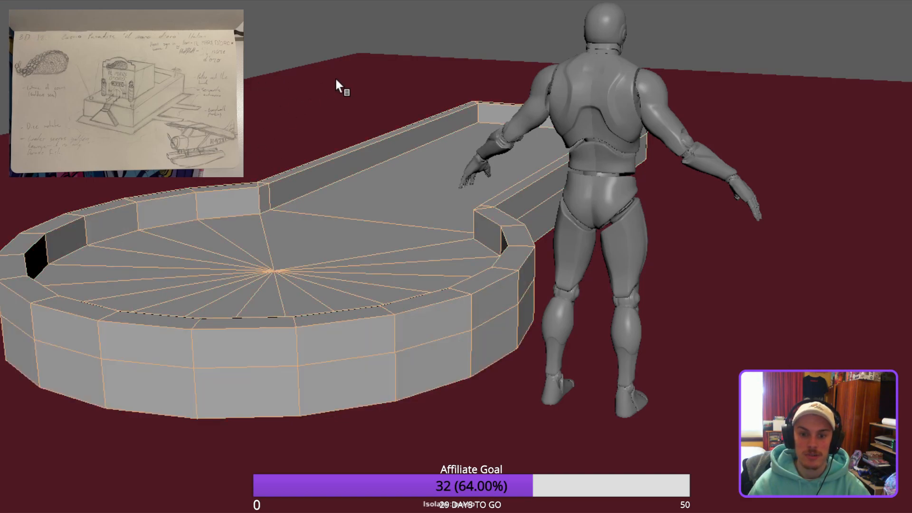
pyautogui.keyDown('alt'); pyautogui.moveTo(411, 171); pyautogui.dragTo(689, 408); pyautogui.keyUp('alt')
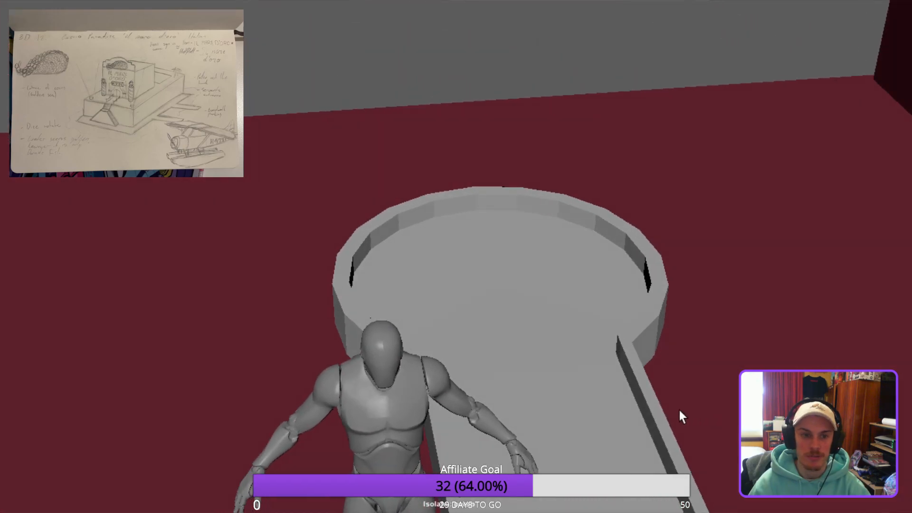
pyautogui.scroll(3, 664, 399)
pyautogui.keyDown('alt'); pyautogui.moveTo(626, 382); pyautogui.dragTo(512, 328); pyautogui.keyUp('alt')
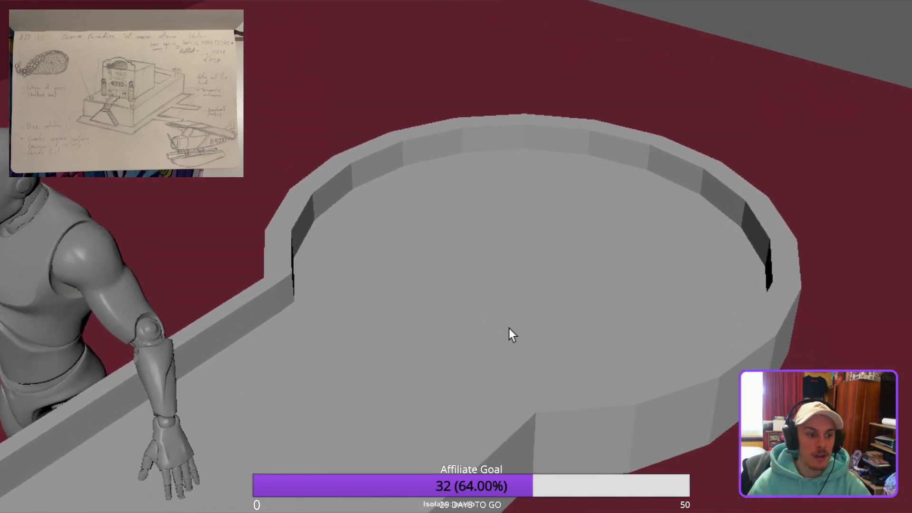
pyautogui.keyDown('alt'); pyautogui.moveTo(357, 347); pyautogui.dragTo(729, 319); pyautogui.keyUp('alt')
pyautogui.keyDown('alt'); pyautogui.moveTo(729, 320); pyautogui.dragTo(665, 413, button='middle'); pyautogui.keyUp('alt')
pyautogui.keyDown('alt'); pyautogui.moveTo(664, 414); pyautogui.dragTo(480, 434); pyautogui.keyUp('alt')
pyautogui.keyDown('alt'); pyautogui.moveTo(480, 434); pyautogui.dragTo(448, 428, button='middle'); pyautogui.keyUp('alt')
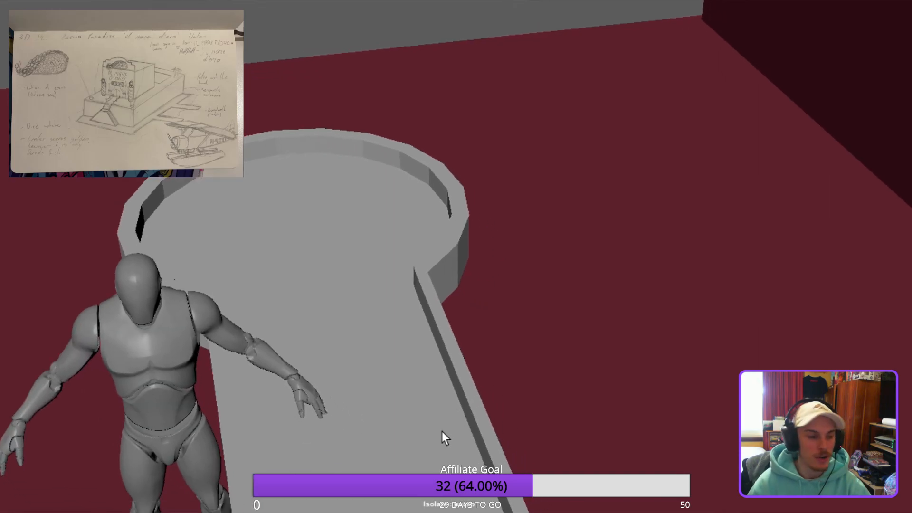
# Flatten the long inner rim wall opposite the mannequin and its short corner face into one plane with an X-axis scale.
pyautogui.click(416, 423)
pyautogui.keyDown('alt'); pyautogui.moveTo(416, 422); pyautogui.dragTo(501, 423); pyautogui.keyUp('alt')
pyautogui.keyDown('alt'); pyautogui.moveTo(500, 423); pyautogui.dragTo(440, 432, button='middle'); pyautogui.keyUp('alt')
pyautogui.keyDown('alt'); pyautogui.moveTo(440, 433); pyautogui.dragTo(464, 461, button='right'); pyautogui.keyUp('alt')
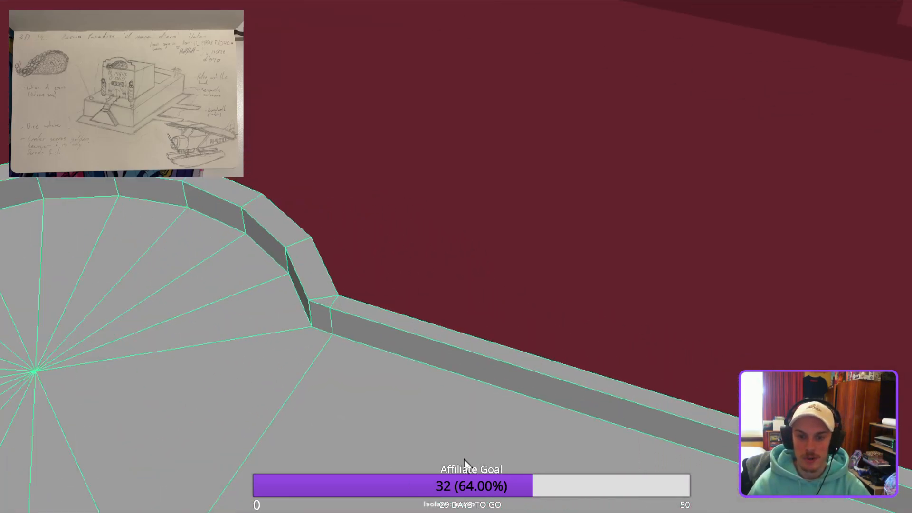
pyautogui.press('F11')
pyautogui.click(334, 441)
pyautogui.keyDown('shift'); pyautogui.click(411, 452); pyautogui.keyUp('shift')
pyautogui.hotkey('ctrl', 'z')
pyautogui.keyDown('shift'); pyautogui.click(415, 464); pyautogui.keyUp('shift')
pyautogui.scroll(-3, 569, 449)
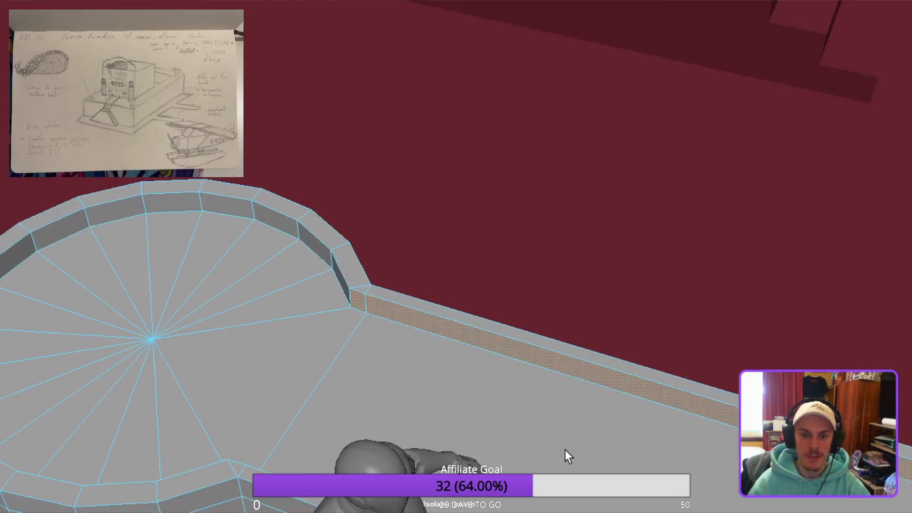
pyautogui.keyDown('alt'); pyautogui.moveTo(569, 450); pyautogui.dragTo(515, 434); pyautogui.keyUp('alt')
pyautogui.press('r')
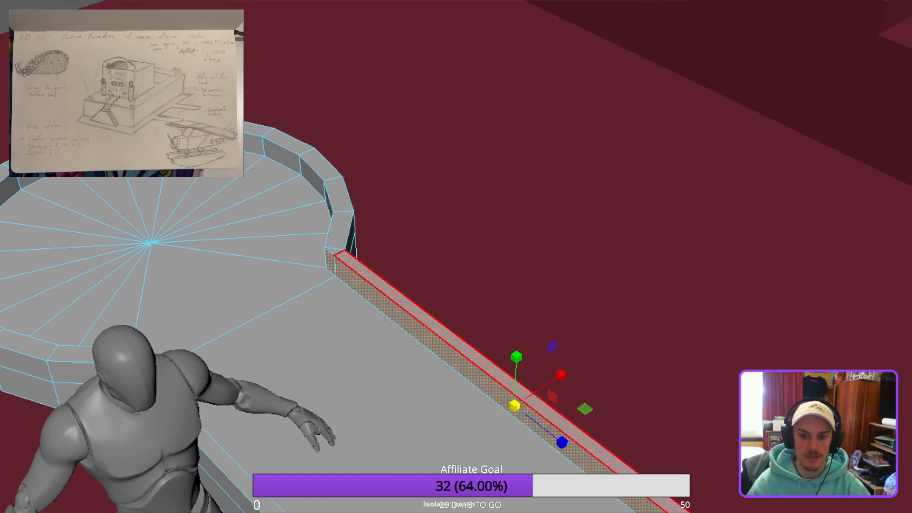
pyautogui.moveTo(560, 375); pyautogui.dragTo(514, 406)
# Scale the matching inner rim wall faces on the mannequin's side flat along X and return to object mode.
pyautogui.scroll(-2, 564, 497)
pyautogui.keyDown('alt'); pyautogui.moveTo(564, 497); pyautogui.dragTo(468, 489); pyautogui.keyUp('alt')
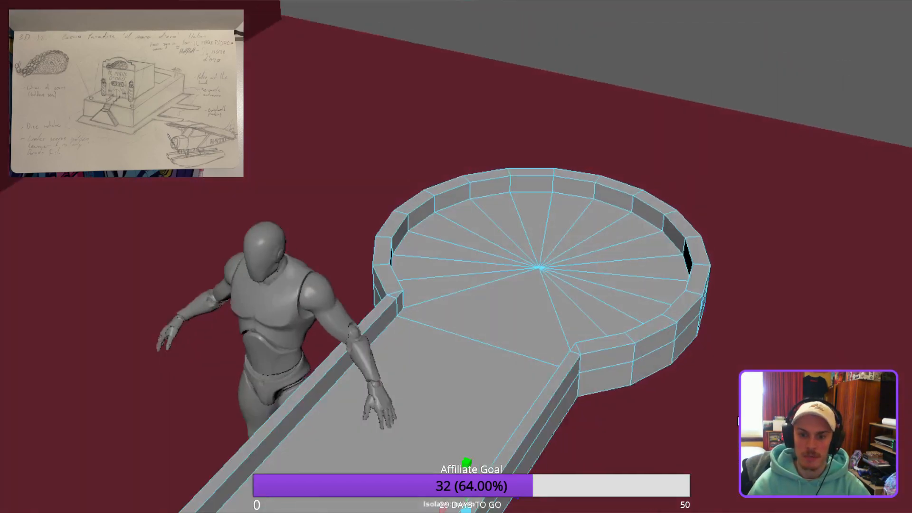
pyautogui.scroll(-1, 468, 489)
pyautogui.keyDown('alt'); pyautogui.moveTo(468, 489); pyautogui.dragTo(658, 420, button='middle'); pyautogui.keyUp('alt')
pyautogui.scroll(3, 659, 421)
pyautogui.keyDown('alt'); pyautogui.moveTo(726, 390); pyautogui.dragTo(637, 376); pyautogui.keyUp('alt')
pyautogui.click(557, 339)
pyautogui.keyDown('shift'); pyautogui.click(463, 364); pyautogui.keyUp('shift')
pyautogui.moveTo(262, 437); pyautogui.dragTo(61, 249, button='middle')
pyautogui.keyDown('alt'); pyautogui.moveTo(62, 249); pyautogui.dragTo(295, 323); pyautogui.keyUp('alt')
pyautogui.moveTo(679, 286); pyautogui.dragTo(816, 202, button='right')
# Deselect the tabletop and inspect its straightened rim walls and round end from around the table.
pyautogui.scroll(-1, 777, 235)
pyautogui.keyDown('alt'); pyautogui.moveTo(776, 235); pyautogui.dragTo(694, 270, button='middle'); pyautogui.keyUp('alt')
pyautogui.scroll(-1, 811, 235)
pyautogui.click(811, 235)
pyautogui.scroll(-2, 694, 271)
pyautogui.keyDown('alt'); pyautogui.moveTo(694, 271); pyautogui.dragTo(373, 370); pyautogui.keyUp('alt')
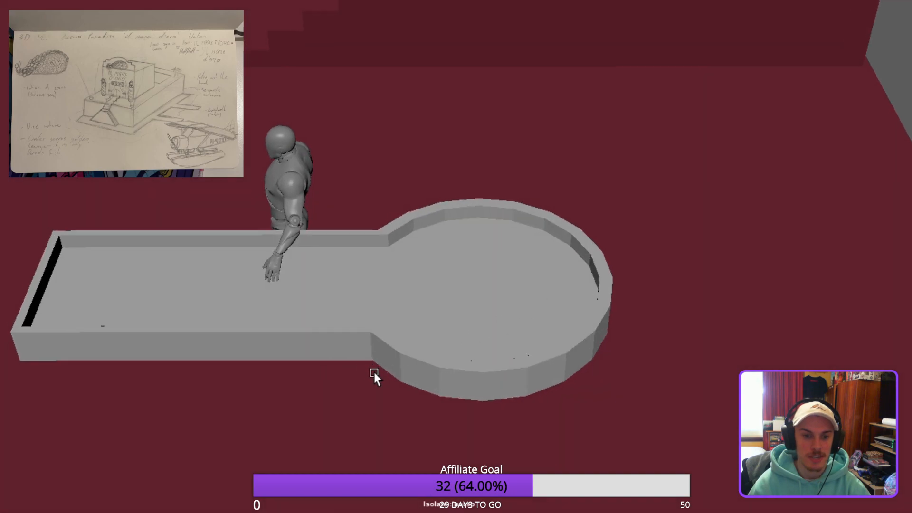
pyautogui.keyDown('alt'); pyautogui.moveTo(373, 369); pyautogui.dragTo(574, 392, button='middle'); pyautogui.keyUp('alt')
pyautogui.scroll(5, 574, 392)
pyautogui.scroll(-3, 520, 361)
pyautogui.keyDown('alt'); pyautogui.moveTo(519, 361); pyautogui.dragTo(386, 428); pyautogui.keyUp('alt')
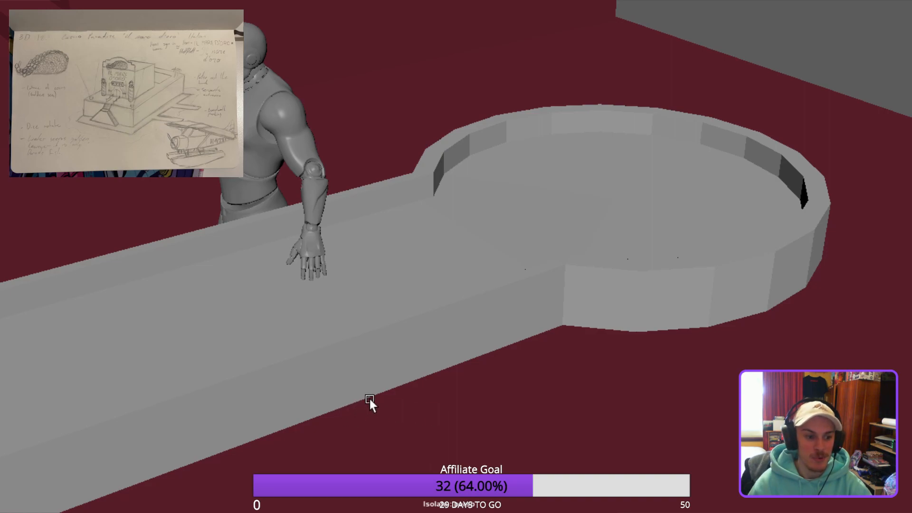
pyautogui.keyDown('alt'); pyautogui.moveTo(642, 337); pyautogui.dragTo(700, 332); pyautogui.keyUp('alt')
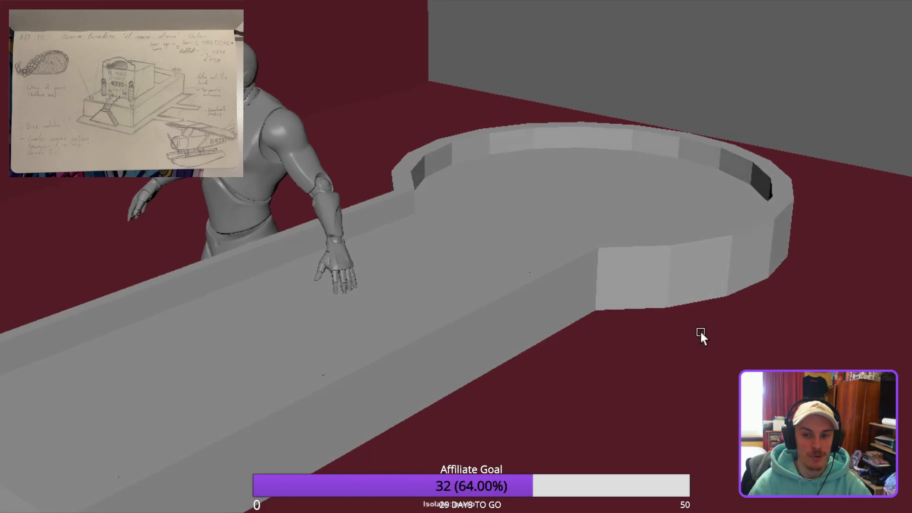
pyautogui.scroll(-6, 557, 340)
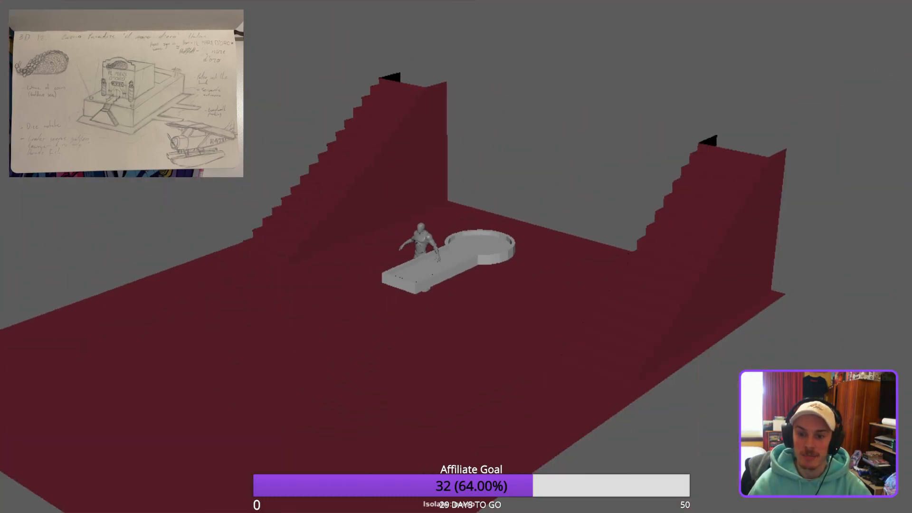
# Select all the isolated objects and turn off isolation to show the whole casino scene.
pyautogui.moveTo(165, 71); pyautogui.dragTo(688, 413)
pyautogui.hotkey('ctrl', '1')
pyautogui.scroll(-4, 386, 219)
pyautogui.keyDown('alt'); pyautogui.moveTo(499, 328); pyautogui.dragTo(623, 322); pyautogui.keyUp('alt')
pyautogui.scroll(-4, 623, 321)
pyautogui.keyDown('alt'); pyautogui.moveTo(665, 318); pyautogui.dragTo(706, 275, button='middle'); pyautogui.keyUp('alt')
pyautogui.moveTo(706, 275)
pyautogui.keyDown('alt'); pyautogui.mouseDown()
pyautogui.moveTo(674, 260)
pyautogui.moveTo(671, 277)
pyautogui.moveTo(548, 269)
pyautogui.moveTo(609, 286)
pyautogui.moveTo(720, 288)
pyautogui.moveTo(702, 279)
pyautogui.mouseUp(); pyautogui.keyUp('alt')
pyautogui.scroll(-2, 674, 260)
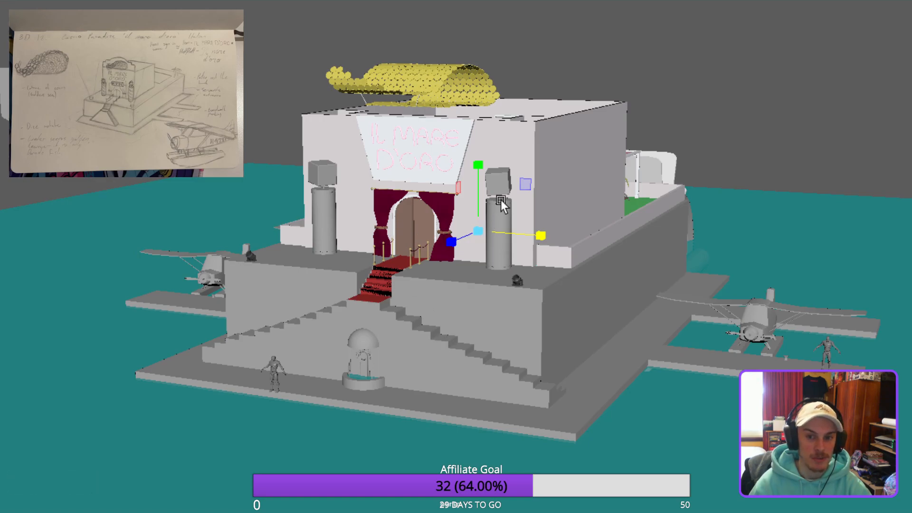
# Examine the casino building's front, side and slot-machine interior from above.
pyautogui.keyDown('alt'); pyautogui.moveTo(522, 208); pyautogui.dragTo(442, 214); pyautogui.keyUp('alt')
pyautogui.scroll(4, 343, 192)
pyautogui.keyDown('alt'); pyautogui.moveTo(343, 193); pyautogui.dragTo(388, 233, button='middle'); pyautogui.keyUp('alt')
pyautogui.scroll(4, 394, 324)
pyautogui.scroll(-5, 394, 324)
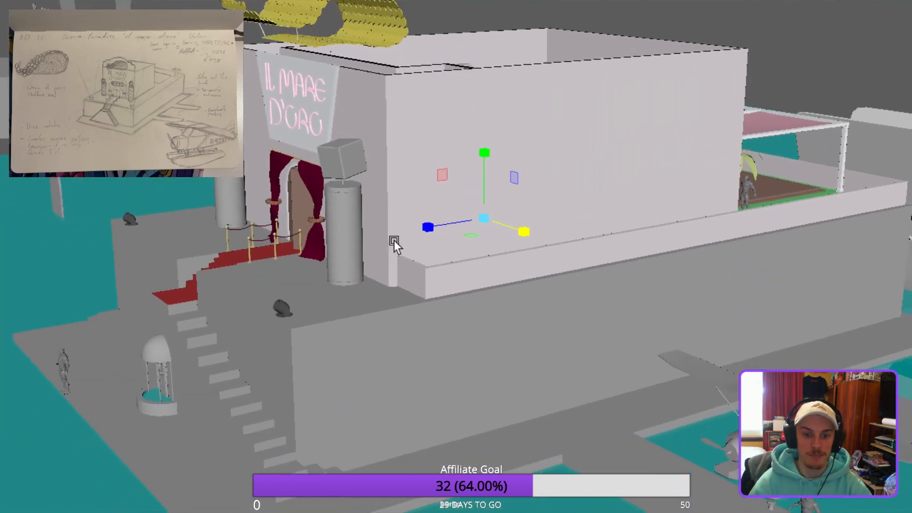
pyautogui.keyDown('alt'); pyautogui.moveTo(388, 233); pyautogui.dragTo(486, 302); pyautogui.keyUp('alt')
pyautogui.scroll(-2, 486, 302)
pyautogui.keyDown('alt'); pyautogui.moveTo(651, 508); pyautogui.dragTo(648, 449, button='middle'); pyautogui.keyUp('alt')
pyautogui.scroll(-2, 571, 452)
pyautogui.keyDown('alt'); pyautogui.moveTo(571, 451); pyautogui.dragTo(555, 404, button='middle'); pyautogui.keyUp('alt')
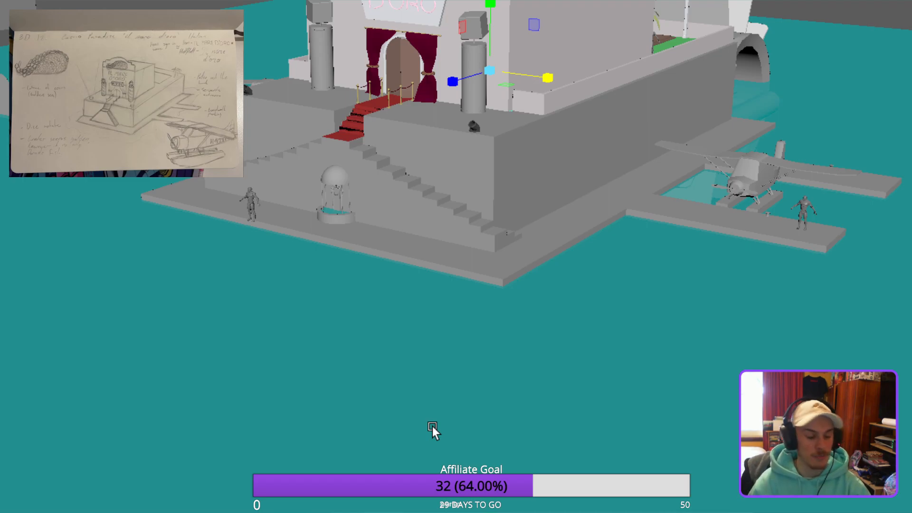
pyautogui.keyDown('alt'); pyautogui.moveTo(476, 414); pyautogui.dragTo(475, 512, button='middle'); pyautogui.keyUp('alt')
pyautogui.scroll(3, 456, 257)
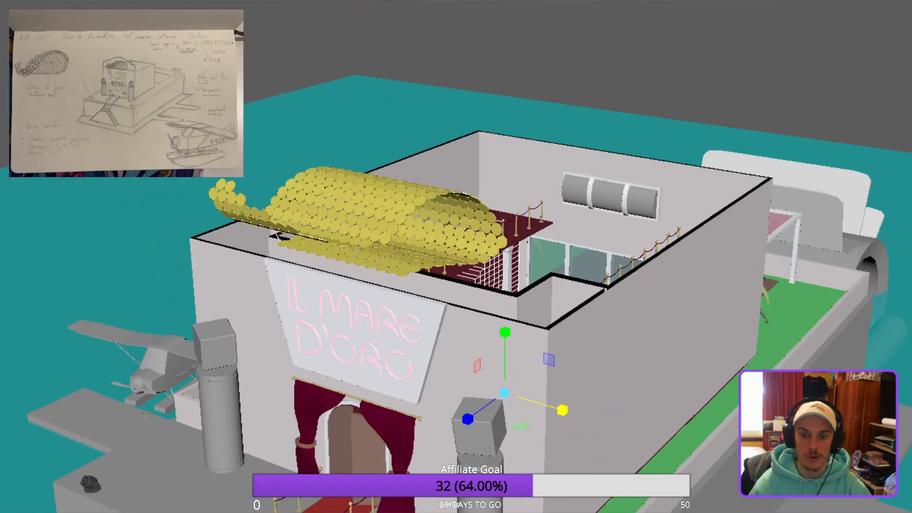
pyautogui.keyDown('alt'); pyautogui.moveTo(817, 428); pyautogui.dragTo(708, 472); pyautogui.keyUp('alt')
pyautogui.scroll(4, 417, 504)
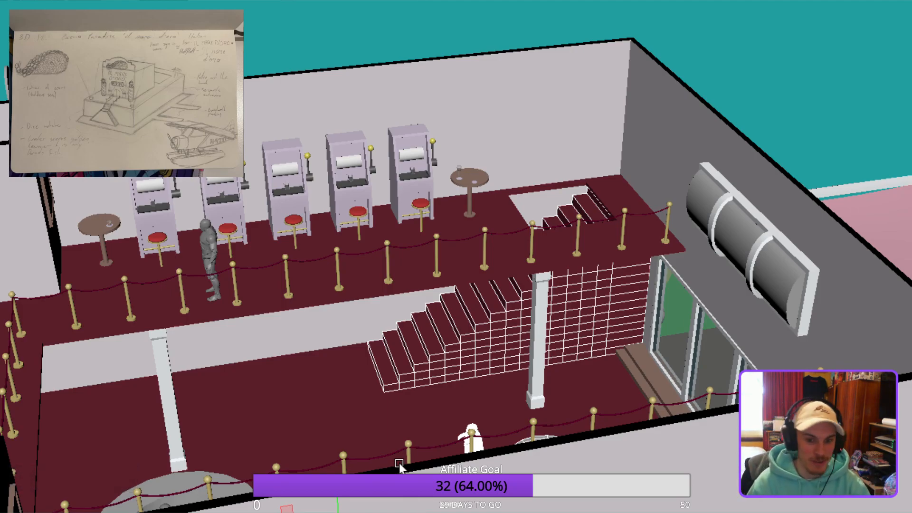
# Isolate the selected table, mannequin and floor again, deselect them and look closely at the table.
pyautogui.hotkey('ctrl', '1')
pyautogui.keyDown('alt'); pyautogui.moveTo(403, 428); pyautogui.dragTo(446, 380); pyautogui.keyUp('alt')
pyautogui.click(678, 365)
pyautogui.keyDown('alt'); pyautogui.moveTo(678, 365); pyautogui.dragTo(585, 408); pyautogui.keyUp('alt')
pyautogui.scroll(8, 589, 356)
pyautogui.moveTo(588, 356)
pyautogui.keyDown('alt'); pyautogui.mouseDown()
pyautogui.moveTo(599, 344)
pyautogui.moveTo(582, 349)
pyautogui.mouseUp(); pyautogui.keyUp('alt')
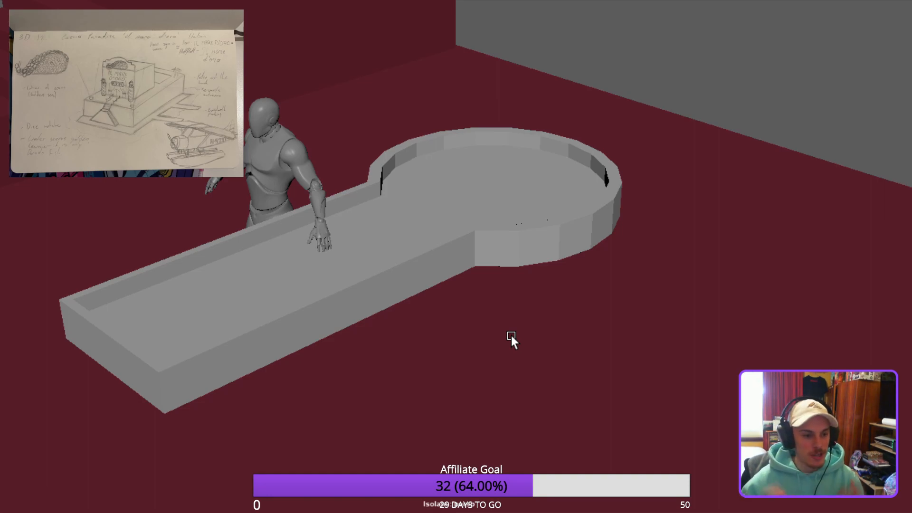
# Undo the last selection changes to reselect the tabletop and frame it in the view.
pyautogui.keyDown('alt'); pyautogui.moveTo(650, 388); pyautogui.dragTo(672, 258); pyautogui.keyUp('alt')
pyautogui.hotkey('ctrl', 'z')
pyautogui.hotkey('ctrl', 'z')
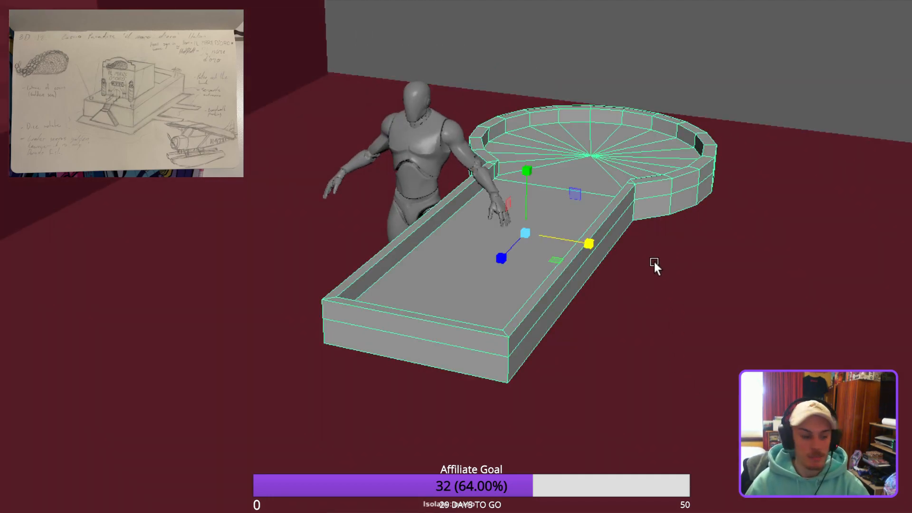
pyautogui.press('f')
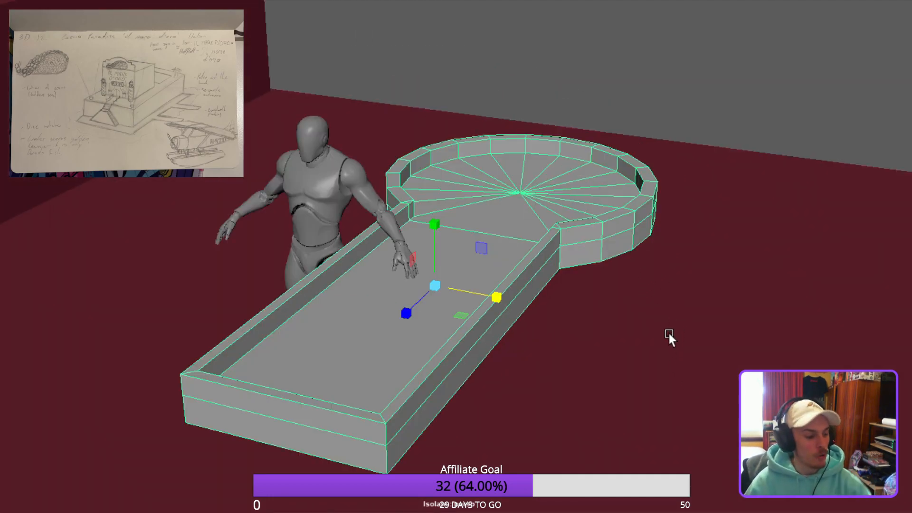
pyautogui.keyDown('alt'); pyautogui.moveTo(637, 321); pyautogui.dragTo(637, 284); pyautogui.keyUp('alt')
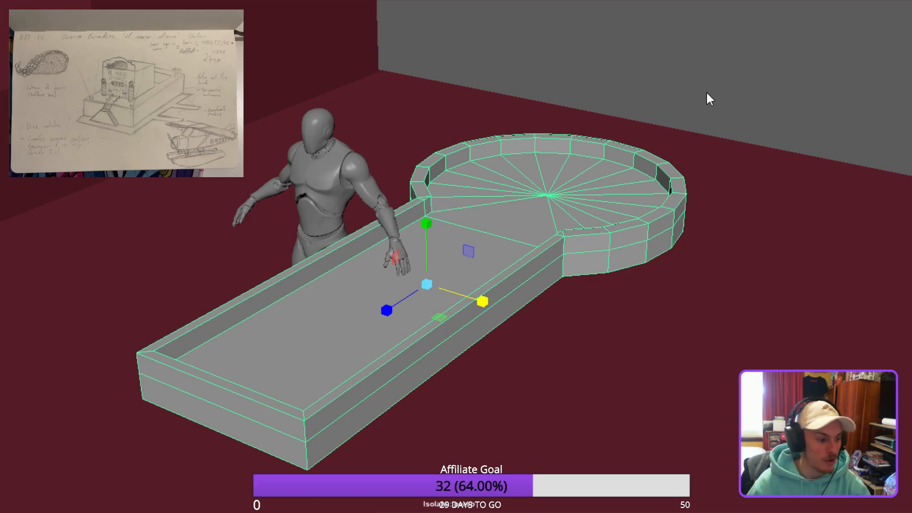
# Deselect the tabletop and examine its height and thickness against the mannequin from the side and front.
pyautogui.keyDown('alt'); pyautogui.moveTo(702, 285); pyautogui.dragTo(653, 295); pyautogui.keyUp('alt')
pyautogui.scroll(3, 728, 295)
pyautogui.keyDown('alt'); pyautogui.moveTo(728, 295); pyautogui.dragTo(435, 435, button='middle'); pyautogui.keyUp('alt')
pyautogui.keyDown('alt'); pyautogui.moveTo(435, 435); pyautogui.dragTo(517, 356); pyautogui.keyUp('alt')
pyautogui.keyDown('shift'); pyautogui.click(516, 356); pyautogui.keyUp('shift')
pyautogui.keyDown('alt'); pyautogui.moveTo(468, 373); pyautogui.dragTo(690, 345); pyautogui.keyUp('alt')
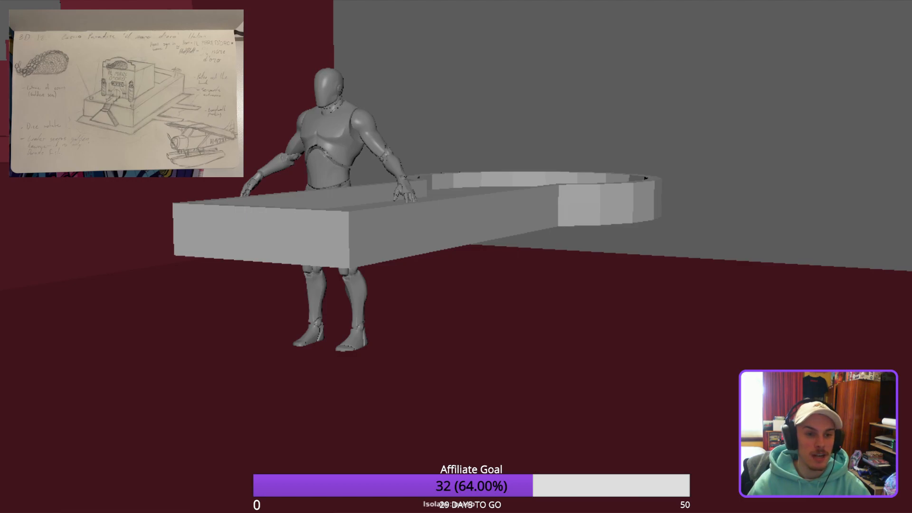
pyautogui.keyDown('alt'); pyautogui.moveTo(392, 327); pyautogui.dragTo(536, 354); pyautogui.keyUp('alt')
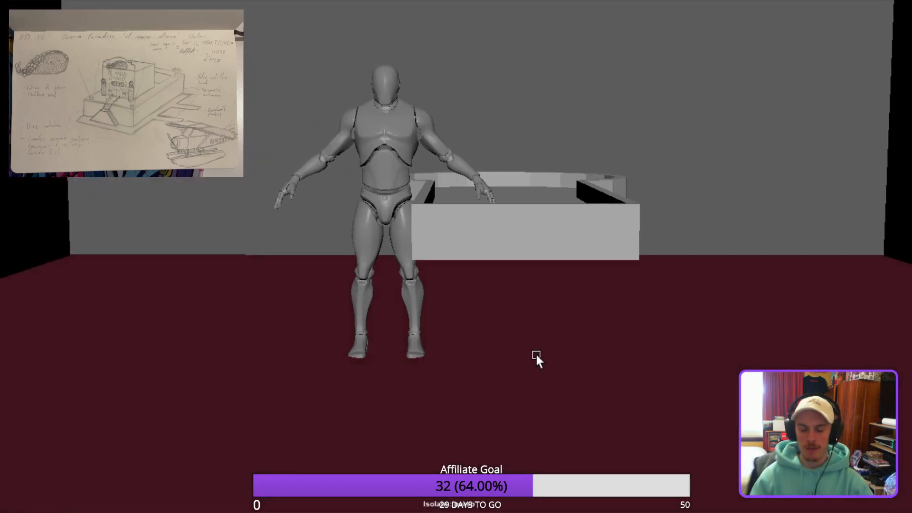
# Reselect the tabletop and raise it well above the mannequin's head to expose its underside.
pyautogui.keyDown('alt'); pyautogui.moveTo(526, 397); pyautogui.dragTo(500, 428); pyautogui.keyUp('alt')
pyautogui.keyDown('alt'); pyautogui.moveTo(501, 427); pyautogui.dragTo(602, 509, button='right'); pyautogui.keyUp('alt')
pyautogui.keyDown('alt'); pyautogui.moveTo(603, 510); pyautogui.dragTo(614, 495); pyautogui.keyUp('alt')
pyautogui.hotkey('ctrl', 'z')
pyautogui.keyDown('alt'); pyautogui.moveTo(506, 378); pyautogui.dragTo(323, 414); pyautogui.keyUp('alt')
pyautogui.press('w')
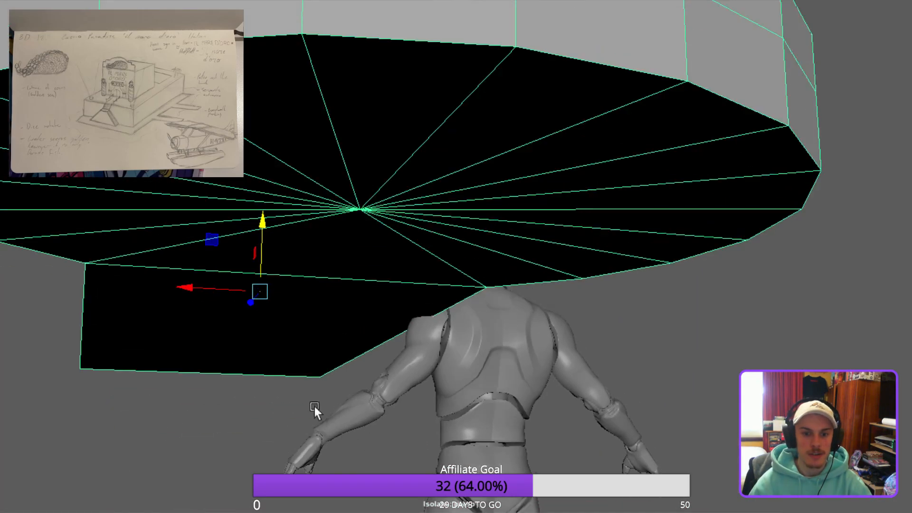
pyautogui.keyDown('alt'); pyautogui.moveTo(268, 339); pyautogui.dragTo(330, 251); pyautogui.keyUp('alt')
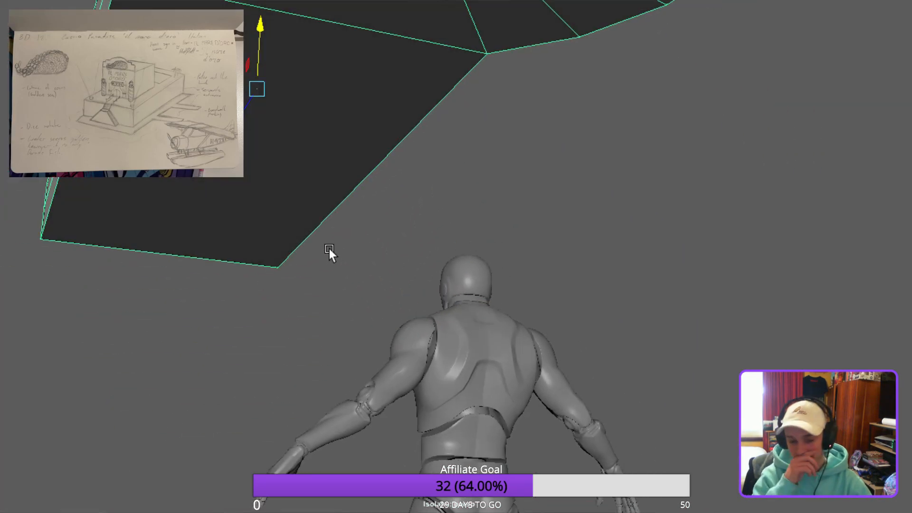
pyautogui.keyDown('alt'); pyautogui.moveTo(295, 368); pyautogui.dragTo(389, 494); pyautogui.keyUp('alt')
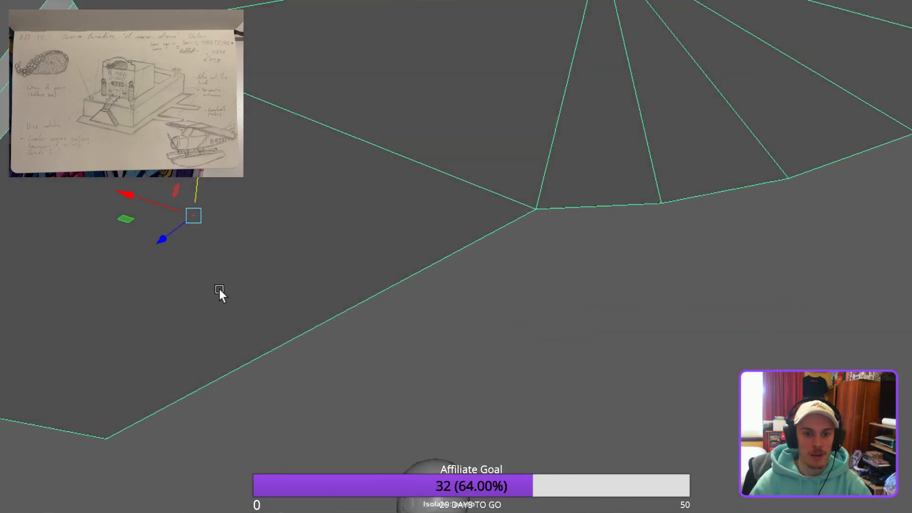
pyautogui.moveTo(197, 183); pyautogui.dragTo(199, 76)
pyautogui.keyDown('alt'); pyautogui.moveTo(285, 256); pyautogui.dragTo(321, 405); pyautogui.keyUp('alt')
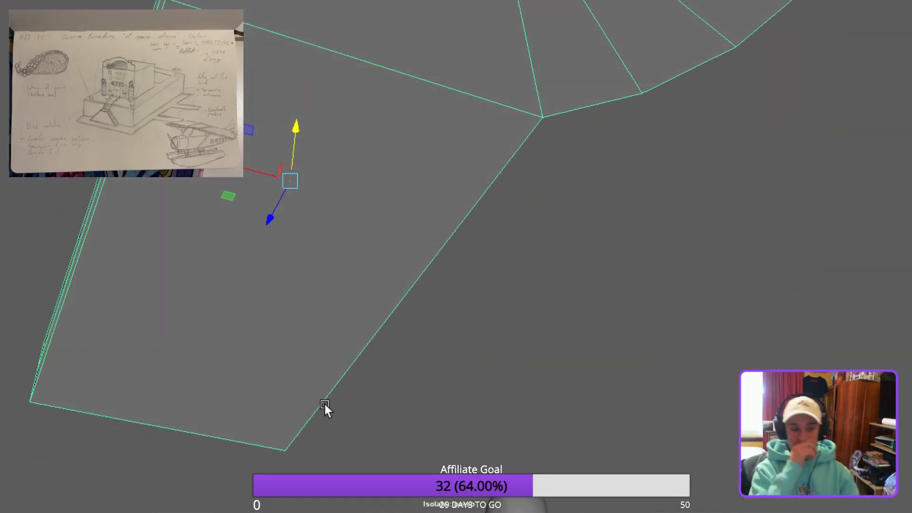
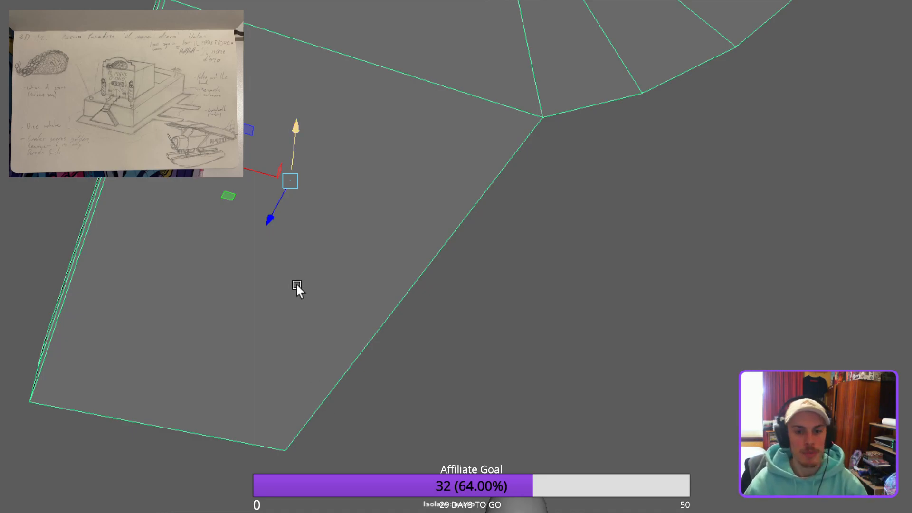
pyautogui.keyDown('alt'); pyautogui.moveTo(428, 281); pyautogui.dragTo(412, 261); pyautogui.keyUp('alt')
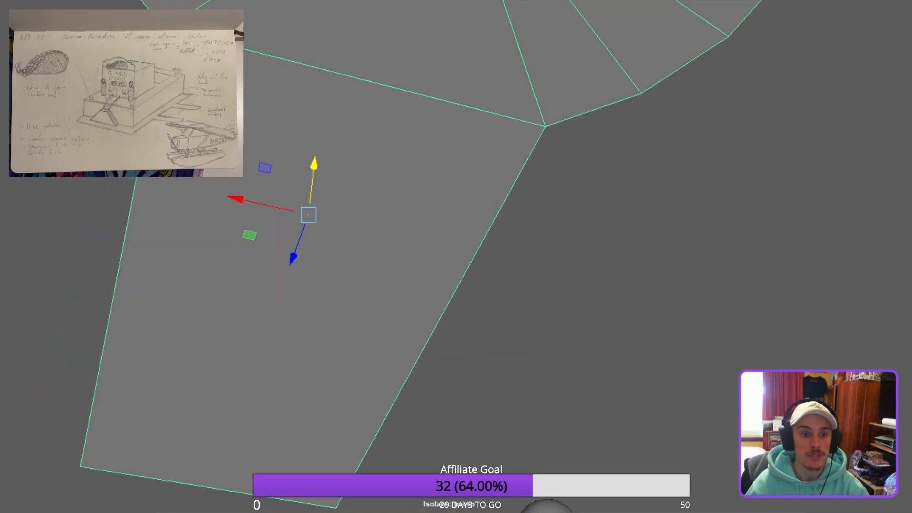
# Inset the slab's underside face by extruding it with an offset of 0.8.
pyautogui.click(267, 249)
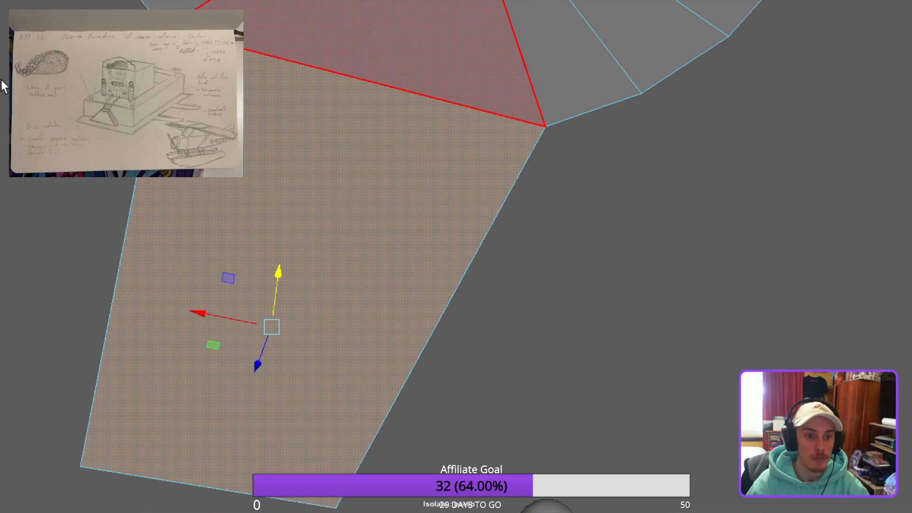
pyautogui.hotkey('ctrl', 'e')
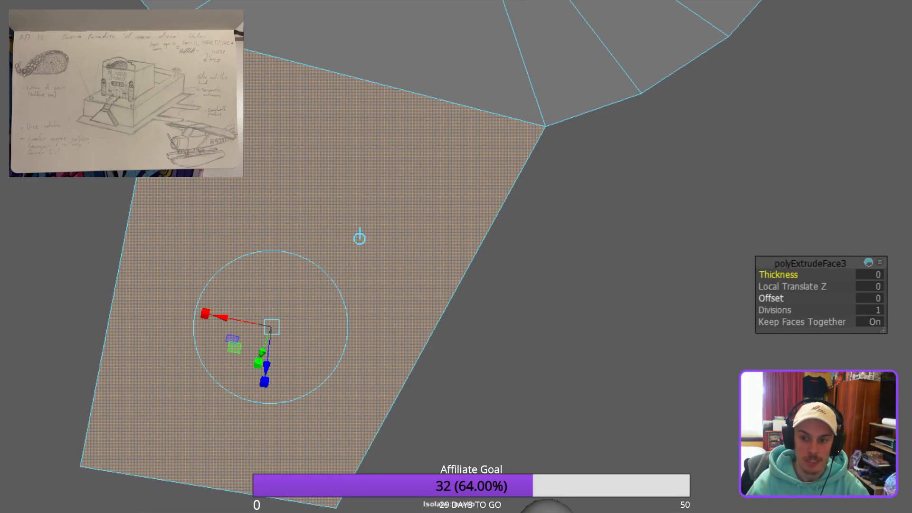
pyautogui.moveTo(770, 298); pyautogui.dragTo(807, 298)
pyautogui.keyDown('alt'); pyautogui.moveTo(458, 414); pyautogui.dragTo(378, 366); pyautogui.keyUp('alt')
pyautogui.keyDown('alt'); pyautogui.moveTo(377, 366); pyautogui.dragTo(447, 389, button='right'); pyautogui.keyUp('alt')
pyautogui.keyDown('alt'); pyautogui.moveTo(446, 389); pyautogui.dragTo(541, 504, button='middle'); pyautogui.keyUp('alt')
pyautogui.keyDown('alt'); pyautogui.moveTo(542, 503); pyautogui.dragTo(515, 451); pyautogui.keyUp('alt')
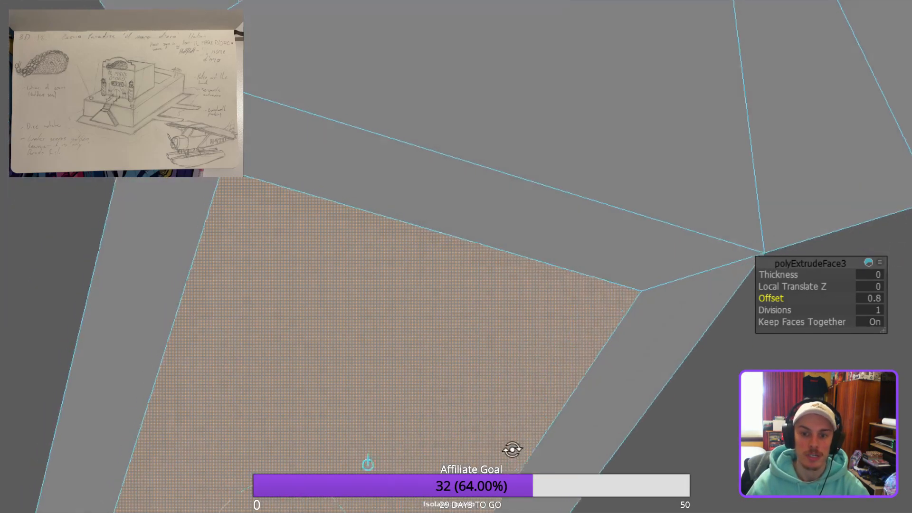
# Start a Multi-Cut on the disc's underside at the slab junction, snapping points at 70% along the spokes around the first side.
pyautogui.keyDown('alt'); pyautogui.moveTo(515, 452); pyautogui.dragTo(513, 458, button='middle'); pyautogui.keyUp('alt')
pyautogui.keyDown('alt'); pyautogui.moveTo(513, 459); pyautogui.dragTo(530, 413); pyautogui.keyUp('alt')
pyautogui.keyDown('alt'); pyautogui.moveTo(529, 413); pyautogui.dragTo(345, 402, button='middle'); pyautogui.keyUp('alt')
pyautogui.keyDown('alt'); pyautogui.moveTo(346, 401); pyautogui.dragTo(374, 416); pyautogui.keyUp('alt')
pyautogui.keyDown('alt'); pyautogui.moveTo(374, 415); pyautogui.dragTo(219, 360, button='middle'); pyautogui.keyUp('alt')
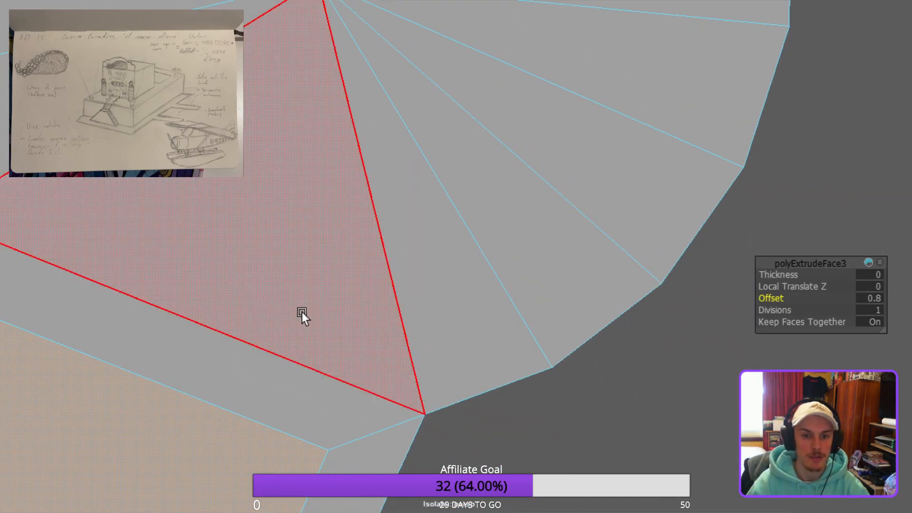
pyautogui.press('F8')
pyautogui.press('BackSpace')
pyautogui.keyDown('shift'); pyautogui.click(396, 293); pyautogui.keyUp('shift')
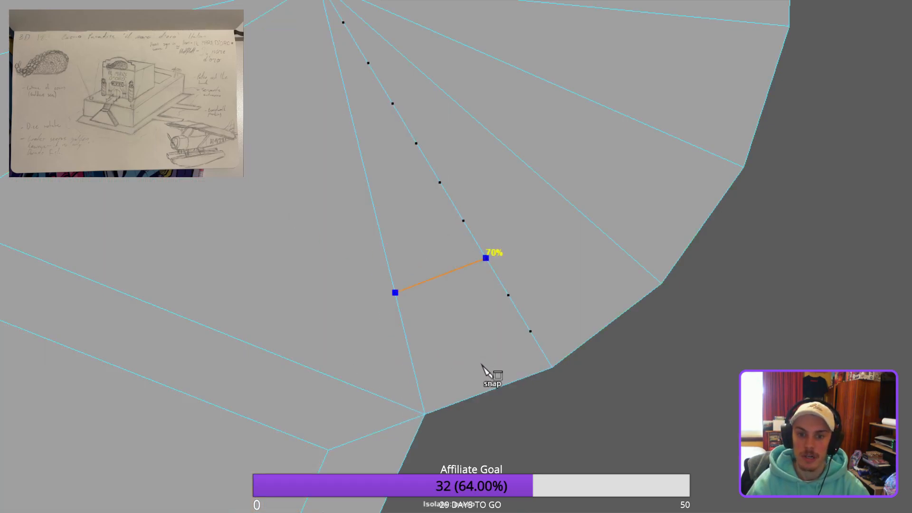
pyautogui.keyDown('shift'); pyautogui.click(504, 292); pyautogui.keyUp('shift')
pyautogui.keyDown('shift'); pyautogui.click(568, 285); pyautogui.keyUp('shift')
pyautogui.keyDown('shift'); pyautogui.click(607, 243); pyautogui.keyUp('shift')
pyautogui.keyDown('alt'); pyautogui.moveTo(597, 280); pyautogui.dragTo(588, 330, button='middle'); pyautogui.keyUp('alt')
pyautogui.keyDown('shift'); pyautogui.click(635, 293); pyautogui.keyUp('shift')
pyautogui.keyDown('shift'); pyautogui.click(609, 194); pyautogui.keyUp('shift')
pyautogui.scroll(-1, 554, 202)
pyautogui.keyDown('alt'); pyautogui.moveTo(553, 202); pyautogui.dragTo(570, 316, button='middle'); pyautogui.keyUp('alt')
pyautogui.keyDown('shift'); pyautogui.click(595, 243); pyautogui.keyUp('shift')
pyautogui.keyDown('shift'); pyautogui.click(534, 163); pyautogui.keyUp('shift')
pyautogui.scroll(-1, 428, 286)
pyautogui.keyDown('alt'); pyautogui.moveTo(428, 286); pyautogui.dragTo(482, 373, button='middle'); pyautogui.keyUp('alt')
pyautogui.scroll(3, 507, 306)
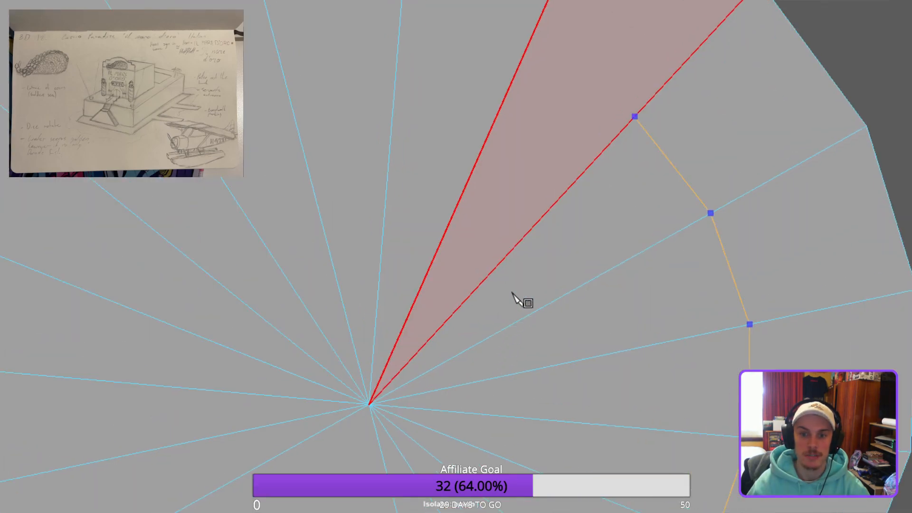
# Continue the cut across the remaining spokes of the disc and finish it at the slab inset's nearest corner.
pyautogui.keyDown('shift'); pyautogui.click(494, 220); pyautogui.keyUp('shift')
pyautogui.keyDown('alt'); pyautogui.moveTo(489, 218); pyautogui.dragTo(493, 342, button='middle'); pyautogui.keyUp('alt')
pyautogui.keyDown('shift'); pyautogui.click(445, 244); pyautogui.keyUp('shift')
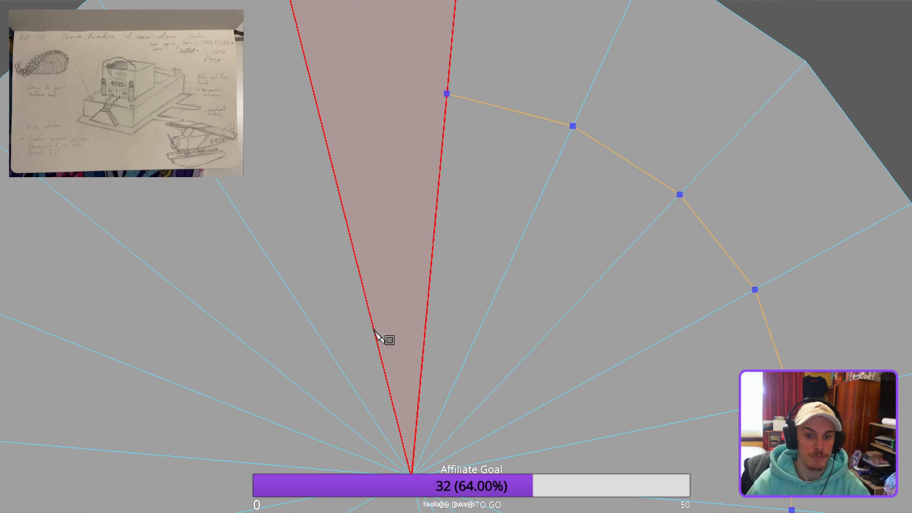
pyautogui.keyDown('shift'); pyautogui.click(339, 244); pyautogui.keyUp('shift')
pyautogui.keyDown('shift'); pyautogui.click(238, 286); pyautogui.keyUp('shift')
pyautogui.keyDown('alt'); pyautogui.moveTo(198, 450); pyautogui.dragTo(280, 415, button='middle'); pyautogui.keyUp('alt')
pyautogui.keyDown('shift'); pyautogui.moveTo(178, 410); pyautogui.dragTo(131, 388); pyautogui.keyUp('shift')
pyautogui.keyDown('alt'); pyautogui.moveTo(236, 458); pyautogui.dragTo(313, 331, button='middle'); pyautogui.keyUp('alt')
pyautogui.keyDown('shift'); pyautogui.moveTo(278, 405); pyautogui.dragTo(184, 391); pyautogui.keyUp('shift')
pyautogui.keyDown('alt'); pyautogui.moveTo(333, 454); pyautogui.dragTo(340, 374, button='middle'); pyautogui.keyUp('alt')
pyautogui.keyDown('shift'); pyautogui.moveTo(311, 384); pyautogui.dragTo(241, 432); pyautogui.keyUp('shift')
pyautogui.keyDown('shift'); pyautogui.click(247, 383); pyautogui.keyUp('shift')
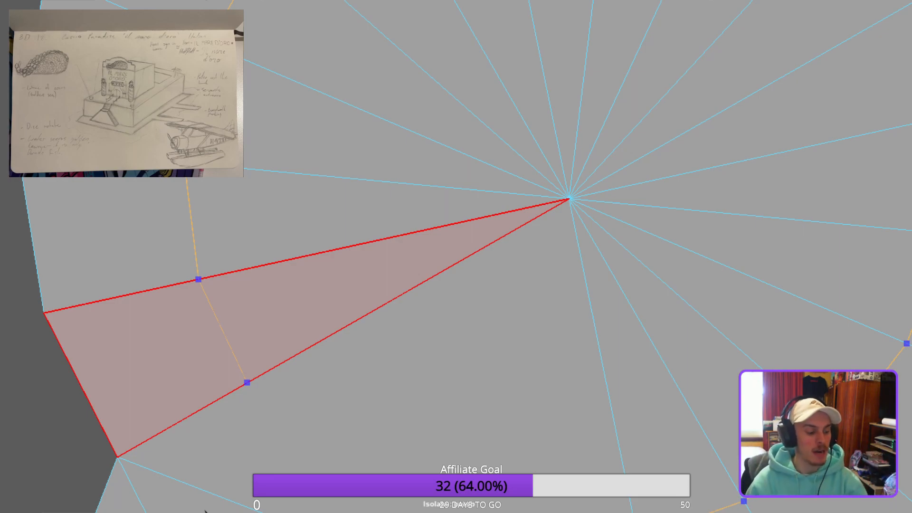
pyautogui.scroll(-1, 389, 506)
pyautogui.keyDown('alt'); pyautogui.moveTo(388, 505); pyautogui.dragTo(415, 384, button='middle'); pyautogui.keyUp('alt')
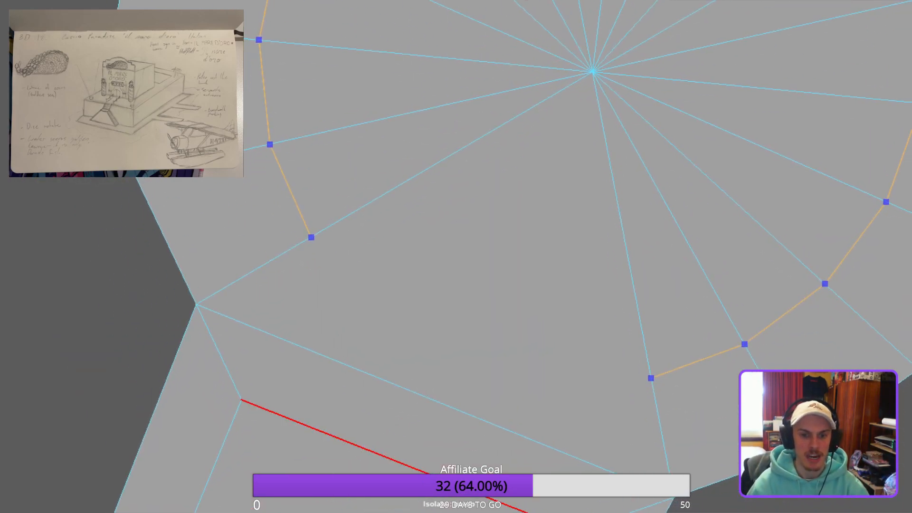
pyautogui.click(240, 400)
pyautogui.rightClick(539, 369)
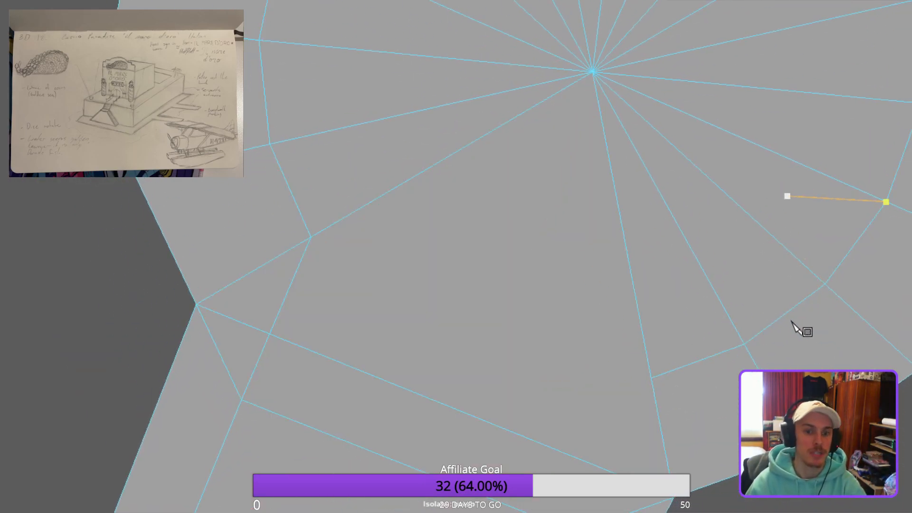
# Cut a connecting edge from the inset's other near corner to the open end of the disc's inner ring.
pyautogui.keyDown('alt'); pyautogui.moveTo(615, 476); pyautogui.dragTo(640, 314, button='middle'); pyautogui.keyUp('alt')
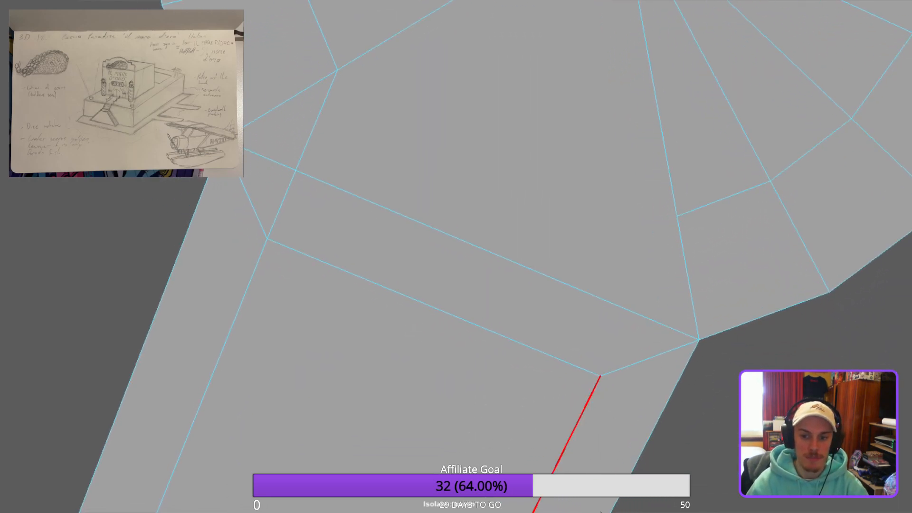
pyautogui.click(605, 499)
pyautogui.click(683, 340)
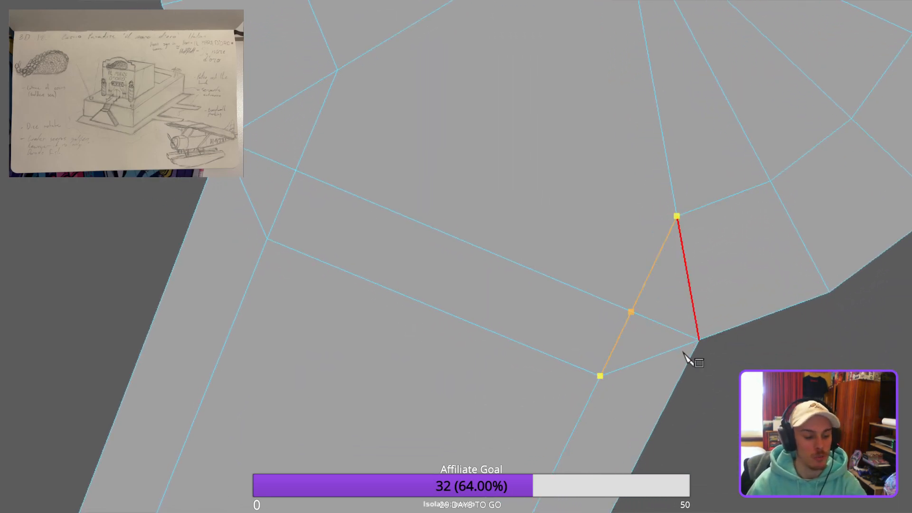
pyautogui.keyDown('alt'); pyautogui.moveTo(657, 391); pyautogui.dragTo(656, 308, button='middle'); pyautogui.keyUp('alt')
pyautogui.keyDown('alt'); pyautogui.moveTo(611, 347); pyautogui.dragTo(607, 350, button='middle'); pyautogui.keyUp('alt')
pyautogui.click(267, 282)
pyautogui.press('q')
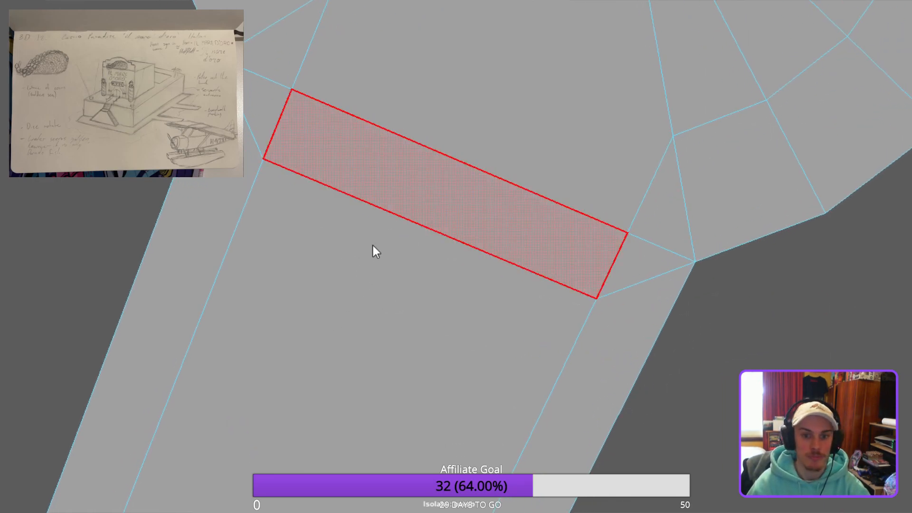
# Delete the inset edge facing the disc and the two short outer segments of the slab-disc junction edge.
pyautogui.click(396, 312)
pyautogui.press('w')
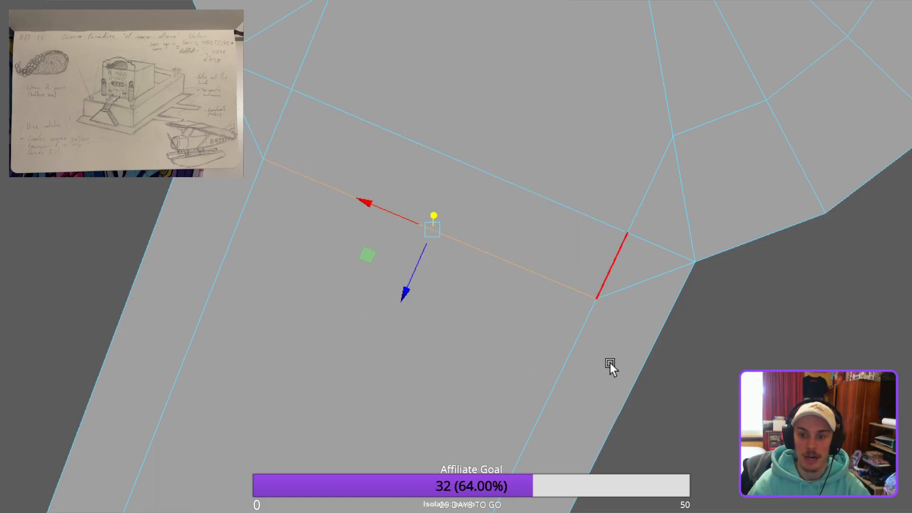
pyautogui.keyDown('shift'); pyautogui.click(663, 359); pyautogui.keyUp('shift')
pyautogui.keyDown('shift'); pyautogui.click(268, 194); pyautogui.keyUp('shift')
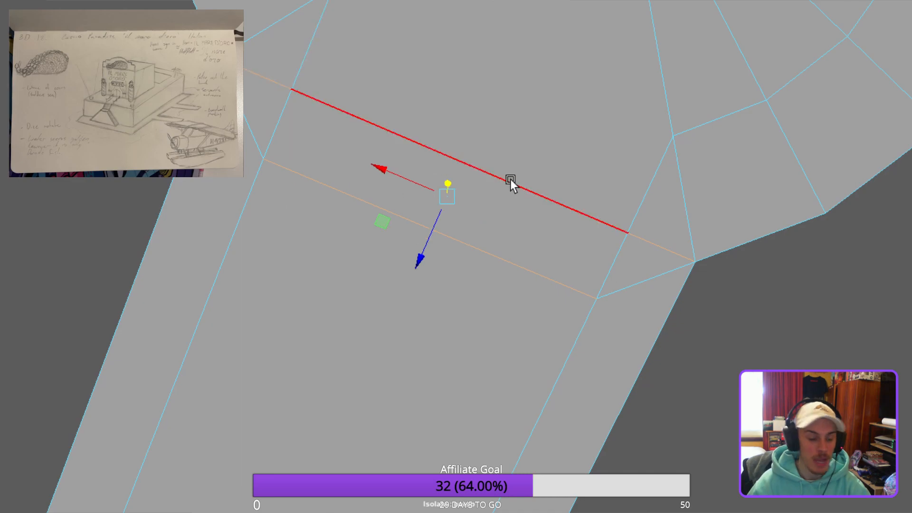
pyautogui.press('Delete')
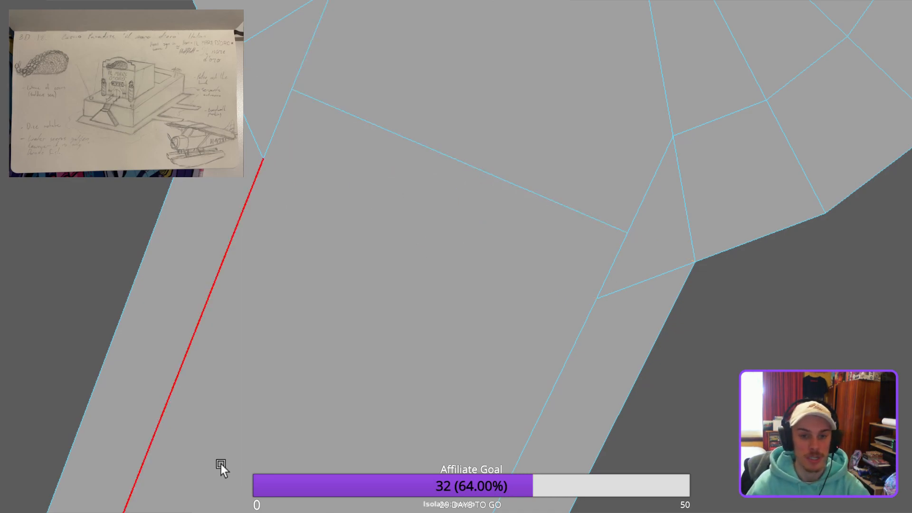
# Select the slab inset's two corner vertices nearest the disc and move them into line with the slab-disc junction.
pyautogui.keyDown('alt'); pyautogui.moveTo(420, 383); pyautogui.dragTo(665, 479); pyautogui.keyUp('alt')
pyautogui.keyDown('alt'); pyautogui.moveTo(471, 361); pyautogui.dragTo(613, 300); pyautogui.keyUp('alt')
pyautogui.scroll(5, 612, 378)
pyautogui.scroll(5, 648, 448)
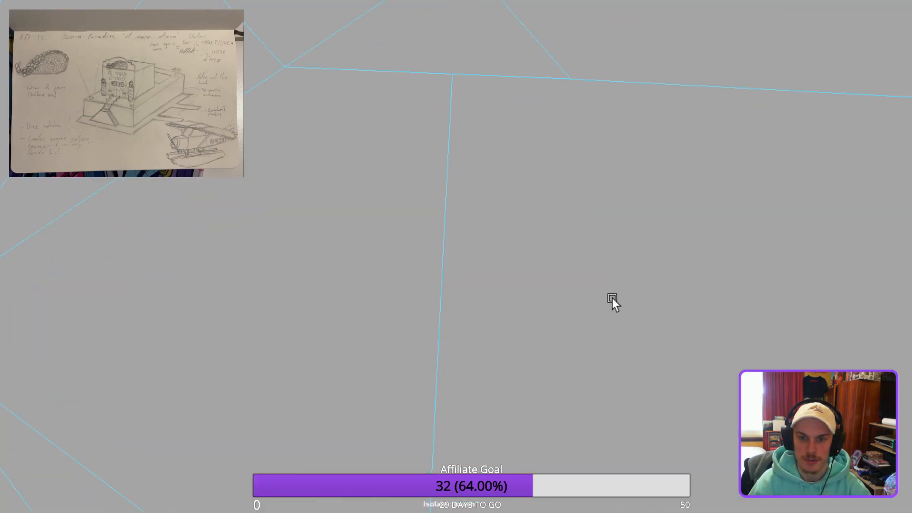
pyautogui.moveTo(575, 255); pyautogui.dragTo(554, 235, button='right')
pyautogui.click(579, 218)
pyautogui.keyDown('alt'); pyautogui.moveTo(578, 217); pyautogui.dragTo(576, 336); pyautogui.keyUp('alt')
pyautogui.keyDown('shift'); pyautogui.click(730, 319); pyautogui.keyUp('shift')
pyautogui.keyDown('alt'); pyautogui.moveTo(730, 318); pyautogui.dragTo(755, 310); pyautogui.keyUp('alt')
pyautogui.moveTo(641, 254); pyautogui.dragTo(647, 317)
pyautogui.keyDown('shift'); pyautogui.click(489, 496); pyautogui.keyUp('shift')
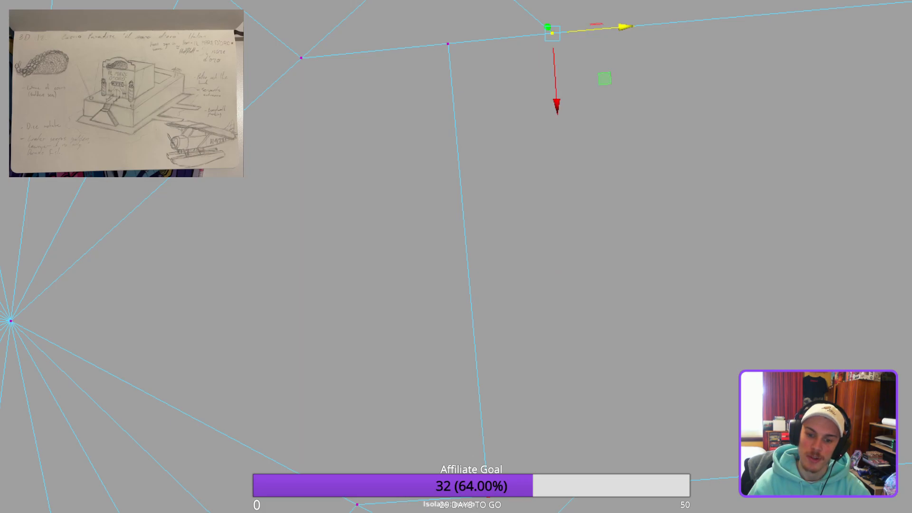
pyautogui.keyDown('shift'); pyautogui.click(581, 490); pyautogui.keyUp('shift')
pyautogui.keyDown('alt'); pyautogui.moveTo(651, 389); pyautogui.dragTo(635, 345); pyautogui.keyUp('alt')
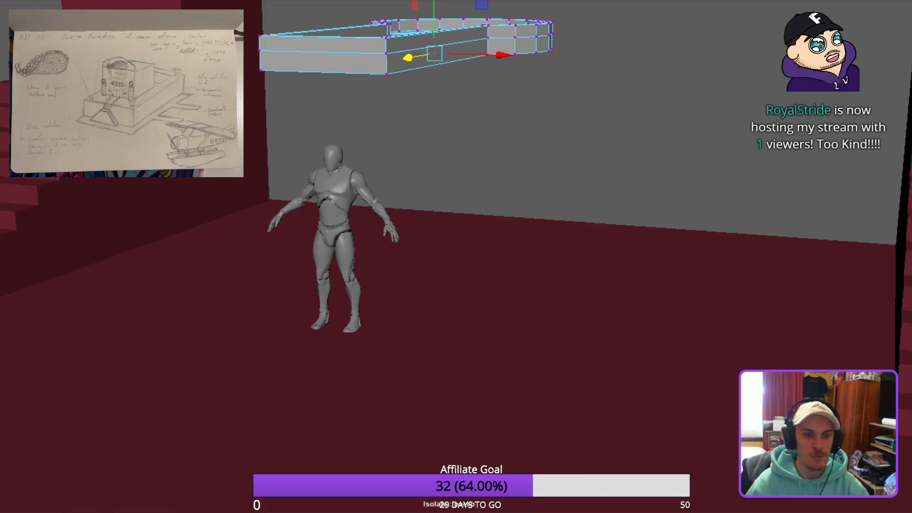
# Examine the moved vertices and the edge flow where the slab meets the disc from beneath the table.
pyautogui.keyDown('alt'); pyautogui.moveTo(547, 294); pyautogui.dragTo(585, 219); pyautogui.keyUp('alt')
pyautogui.scroll(5, 595, 201)
pyautogui.keyDown('alt'); pyautogui.moveTo(594, 202); pyautogui.dragTo(632, 499, button='middle'); pyautogui.keyUp('alt')
pyautogui.keyDown('alt'); pyautogui.moveTo(631, 499); pyautogui.dragTo(570, 429); pyautogui.keyUp('alt')
pyautogui.keyDown('alt'); pyautogui.moveTo(569, 428); pyautogui.dragTo(684, 397, button='right'); pyautogui.keyUp('alt')
pyautogui.keyDown('alt'); pyautogui.moveTo(684, 398); pyautogui.dragTo(652, 379); pyautogui.keyUp('alt')
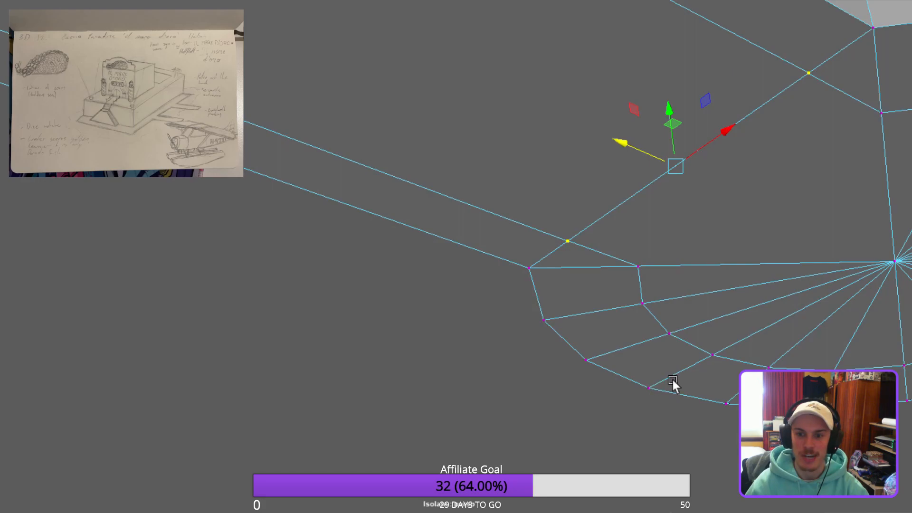
pyautogui.keyDown('alt'); pyautogui.moveTo(651, 379); pyautogui.dragTo(410, 358, button='middle'); pyautogui.keyUp('alt')
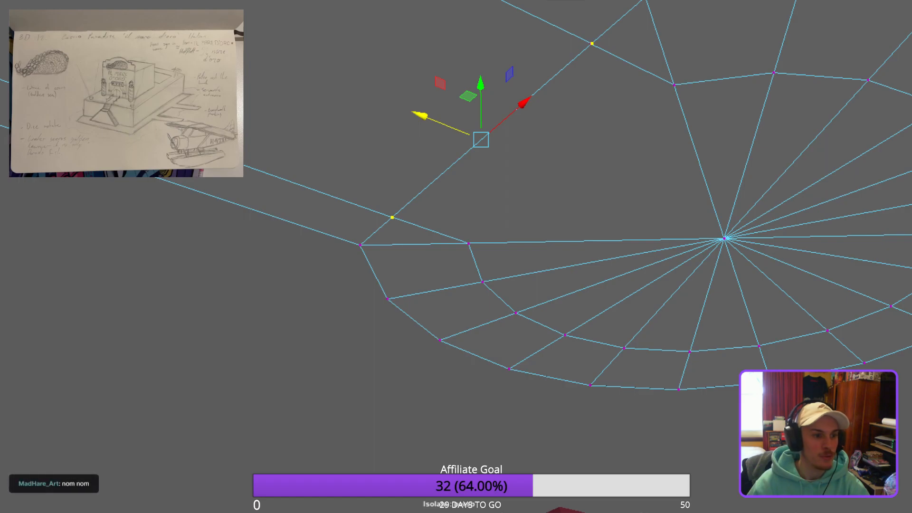
pyautogui.scroll(-3, 479, 386)
pyautogui.scroll(5, 450, 375)
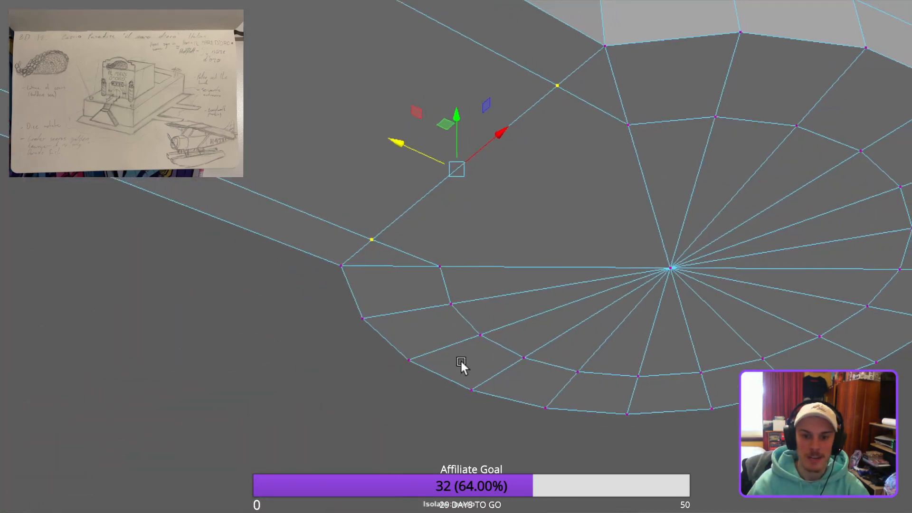
pyautogui.keyDown('alt'); pyautogui.moveTo(380, 291); pyautogui.dragTo(298, 504); pyautogui.keyUp('alt')
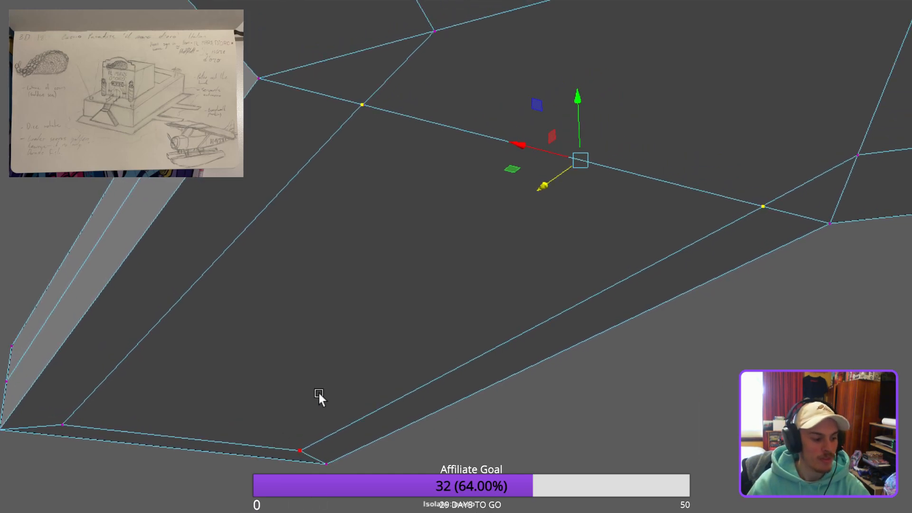
# Merge the overlapping vertices at each end of the inner junction edge in wireframe, then restore the shaded display.
pyautogui.press('4')
pyautogui.moveTo(397, 269); pyautogui.dragTo(357, 215)
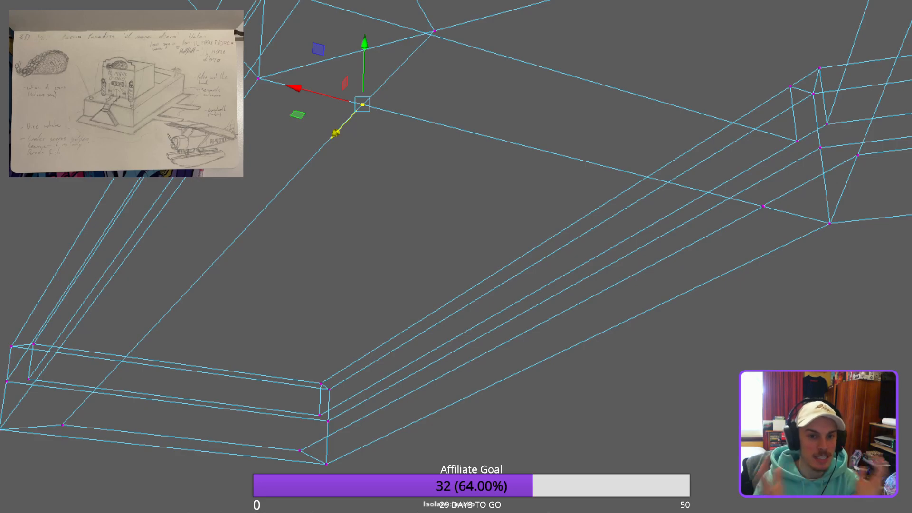
pyautogui.press('g')
pyautogui.keyDown('alt'); pyautogui.moveTo(571, 306); pyautogui.dragTo(587, 325); pyautogui.keyUp('alt')
pyautogui.moveTo(546, 153); pyautogui.dragTo(478, 189)
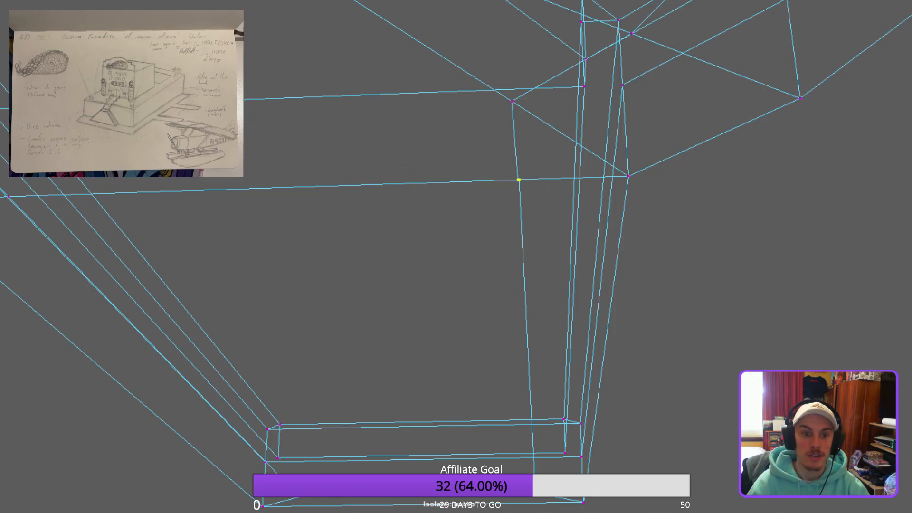
pyautogui.press('g')
pyautogui.moveTo(369, 236)
pyautogui.keyDown('alt'); pyautogui.mouseDown()
pyautogui.moveTo(340, 238)
pyautogui.moveTo(423, 255)
pyautogui.moveTo(384, 403)
pyautogui.moveTo(515, 406)
pyautogui.moveTo(413, 387)
pyautogui.moveTo(421, 376)
pyautogui.moveTo(399, 329)
pyautogui.moveTo(446, 310)
pyautogui.mouseUp(); pyautogui.keyUp('alt')
pyautogui.press('5')
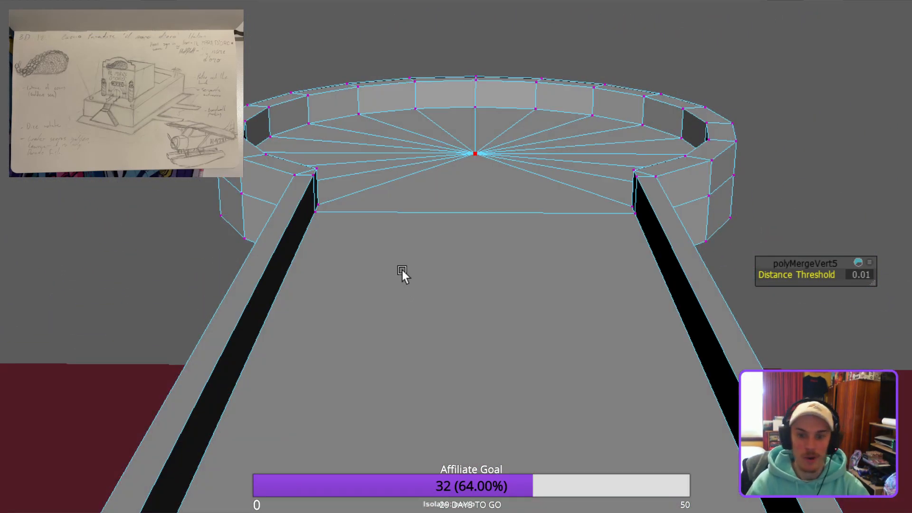
# Select all the table's faces, then deselect the underside border strips around the slab and the disc.
pyautogui.moveTo(529, 332)
pyautogui.keyDown('alt'); pyautogui.mouseDown()
pyautogui.moveTo(525, 309)
pyautogui.moveTo(539, 278)
pyautogui.mouseUp(); pyautogui.keyUp('alt')
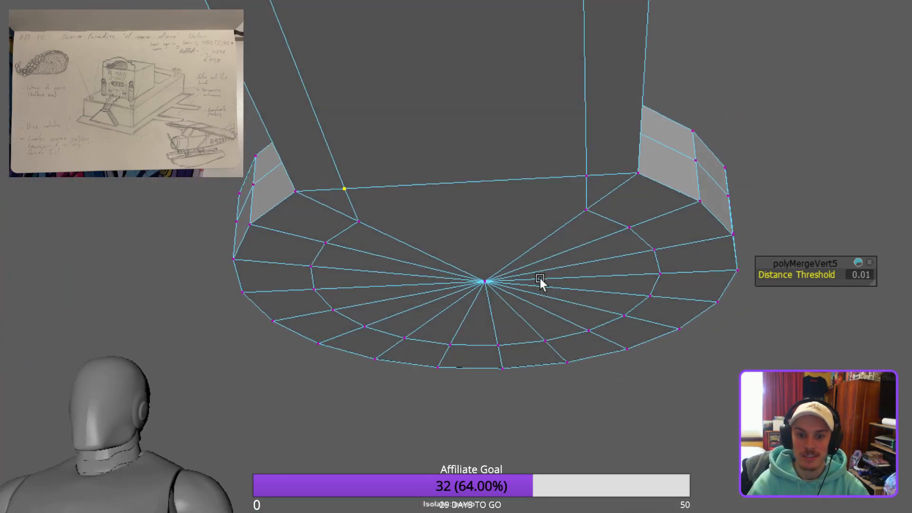
pyautogui.press('F11')
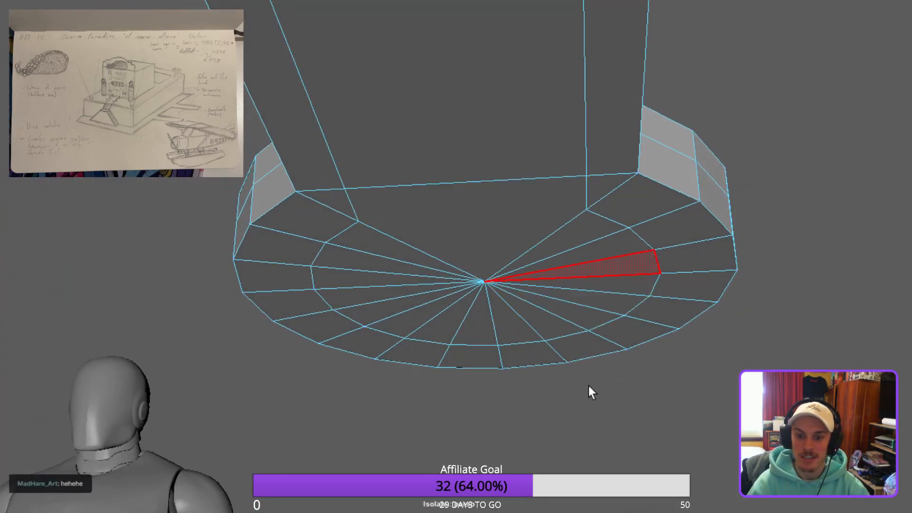
pyautogui.click(585, 357)
pyautogui.keyDown('shift'); pyautogui.doubleClick(564, 428); pyautogui.keyUp('shift')
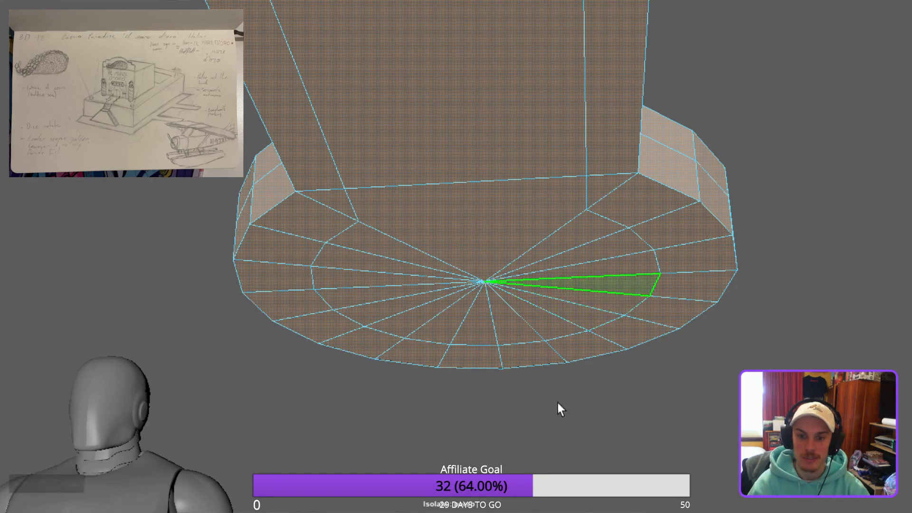
pyautogui.moveTo(653, 347)
pyautogui.keyDown('alt'); pyautogui.mouseDown()
pyautogui.moveTo(692, 306)
pyautogui.moveTo(665, 341)
pyautogui.mouseUp(); pyautogui.keyUp('alt')
pyautogui.keyDown('alt'); pyautogui.moveTo(666, 341); pyautogui.dragTo(658, 367, button='middle'); pyautogui.keyUp('alt')
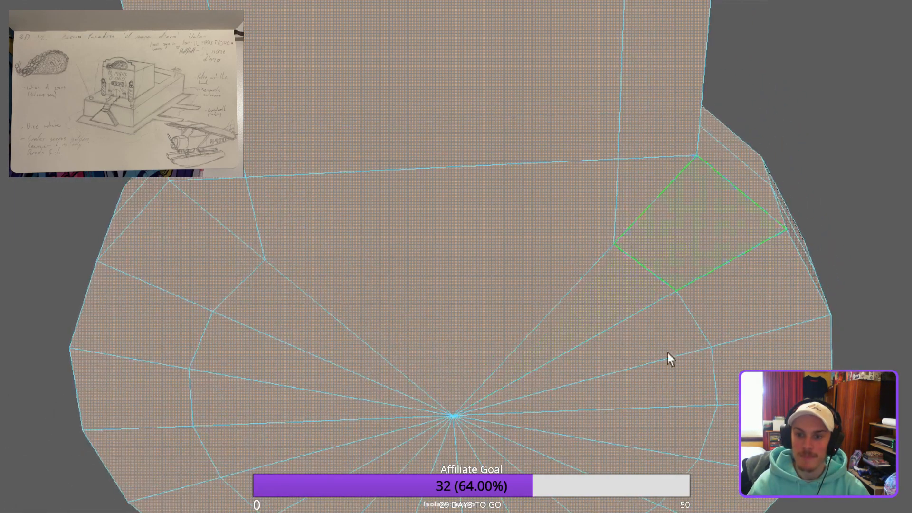
pyautogui.keyDown('ctrl'); pyautogui.click(668, 266); pyautogui.keyUp('ctrl')
pyautogui.keyDown('ctrl'); pyautogui.click(656, 297); pyautogui.keyUp('ctrl')
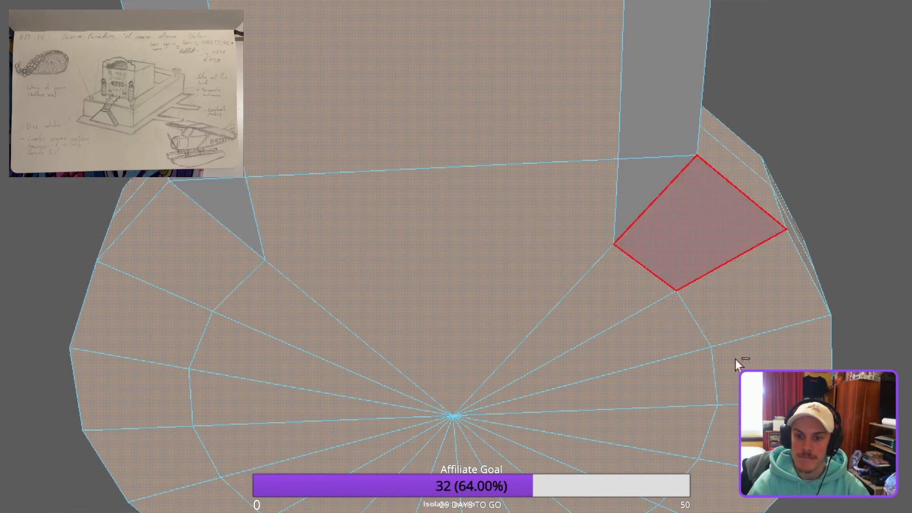
pyautogui.keyDown('ctrl'); pyautogui.click(726, 350); pyautogui.keyUp('ctrl')
pyautogui.keyDown('ctrl'); pyautogui.doubleClick(782, 393); pyautogui.keyUp('ctrl')
# Remove the tabletop's outer side faces and the top faces of its raised rim from the face selection.
pyautogui.keyDown('alt'); pyautogui.moveTo(826, 353); pyautogui.dragTo(718, 407); pyautogui.keyUp('alt')
pyautogui.keyDown('ctrl'); pyautogui.click(677, 295); pyautogui.keyUp('ctrl')
pyautogui.keyDown('ctrl'); pyautogui.doubleClick(785, 282); pyautogui.keyUp('ctrl')
pyautogui.keyDown('ctrl'); pyautogui.click(772, 226); pyautogui.keyUp('ctrl')
pyautogui.keyDown('ctrl'); pyautogui.doubleClick(683, 221); pyautogui.keyUp('ctrl')
pyautogui.keyDown('alt'); pyautogui.moveTo(710, 232); pyautogui.dragTo(736, 282); pyautogui.keyUp('alt')
pyautogui.keyDown('ctrl'); pyautogui.click(634, 313); pyautogui.keyUp('ctrl')
pyautogui.keyDown('ctrl'); pyautogui.click(692, 314); pyautogui.keyUp('ctrl')
pyautogui.keyDown('ctrl'); pyautogui.click(733, 358); pyautogui.keyUp('ctrl')
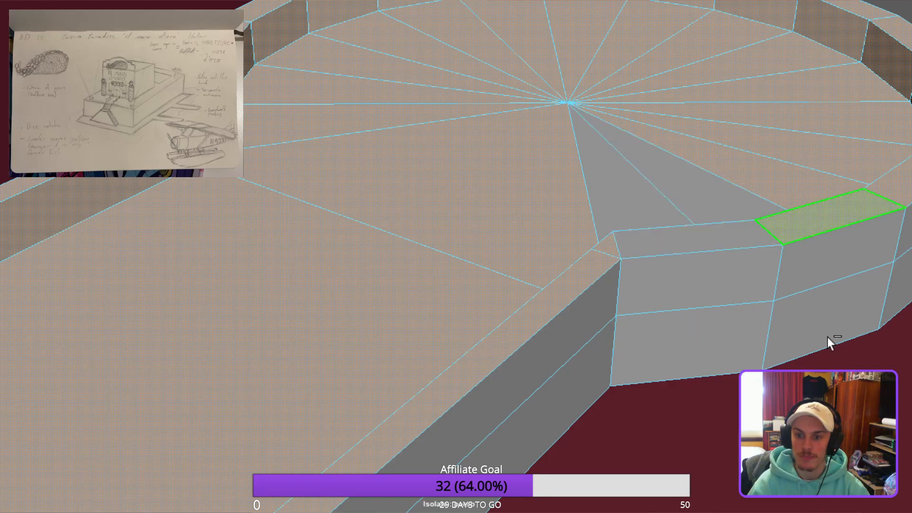
pyautogui.keyDown('ctrl'); pyautogui.doubleClick(827, 337); pyautogui.keyUp('ctrl')
pyautogui.keyDown('ctrl'); pyautogui.click(578, 400); pyautogui.keyUp('ctrl')
pyautogui.scroll(-2, 227, 442)
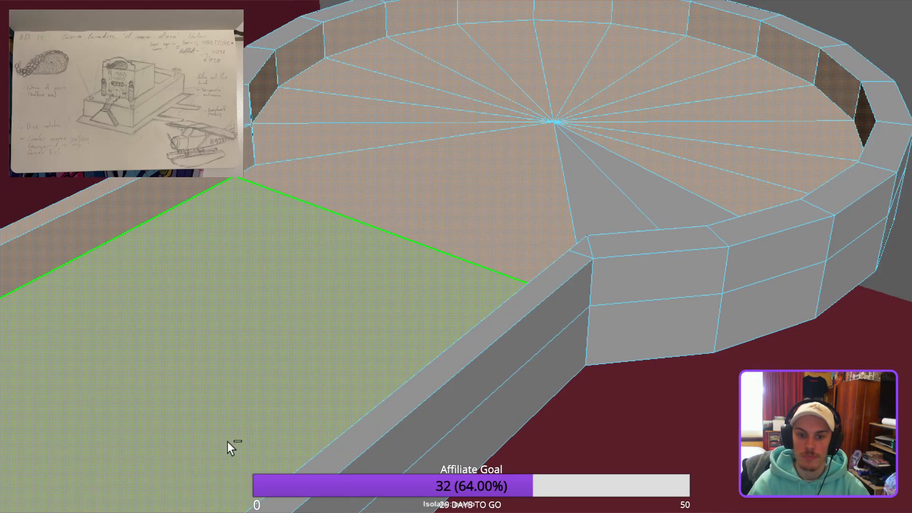
# Deselect the large recessed face on the slab's upper side.
pyautogui.scroll(-5, 228, 442)
pyautogui.keyDown('alt'); pyautogui.moveTo(266, 461); pyautogui.dragTo(215, 457); pyautogui.keyUp('alt')
pyautogui.scroll(2, 214, 457)
pyautogui.keyDown('ctrl'); pyautogui.click(227, 313); pyautogui.keyUp('ctrl')
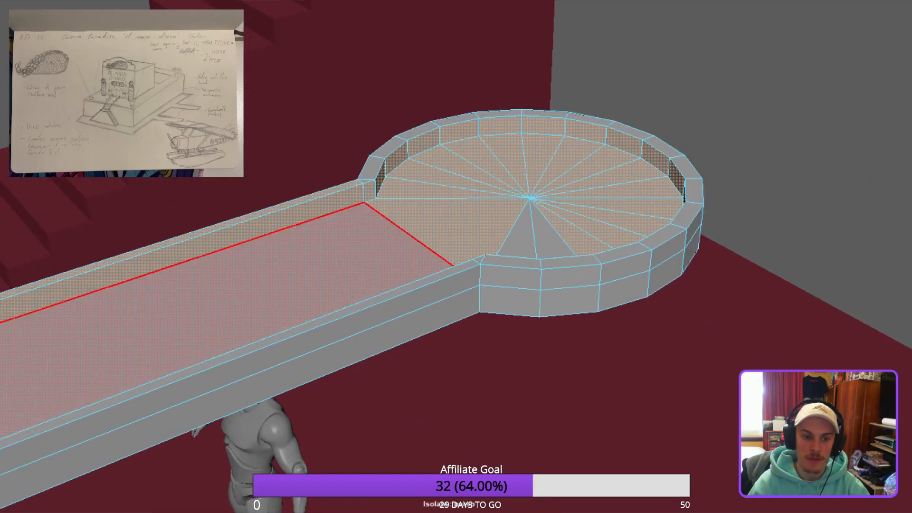
pyautogui.keyDown('ctrl'); pyautogui.click(22, 424); pyautogui.keyUp('ctrl')
pyautogui.keyDown('ctrl'); pyautogui.click(21, 424); pyautogui.keyUp('ctrl')
# Deselect the inner rim walls and part of the recessed disc surface while keeping the inset underside faces selected.
pyautogui.keyDown('alt'); pyautogui.moveTo(502, 363); pyautogui.dragTo(278, 336); pyautogui.keyUp('alt')
pyautogui.scroll(4, 531, 269)
pyautogui.keyDown('alt'); pyautogui.moveTo(531, 269); pyautogui.dragTo(361, 411, button='middle'); pyautogui.keyUp('alt')
pyautogui.keyDown('alt'); pyautogui.moveTo(361, 411); pyautogui.dragTo(542, 504); pyautogui.keyUp('alt')
pyautogui.keyDown('ctrl'); pyautogui.click(474, 445); pyautogui.keyUp('ctrl')
pyautogui.keyDown('ctrl'); pyautogui.doubleClick(527, 446); pyautogui.keyUp('ctrl')
pyautogui.scroll(-3, 541, 504)
pyautogui.keyDown('alt'); pyautogui.moveTo(542, 504); pyautogui.dragTo(522, 426, button='middle'); pyautogui.keyUp('alt')
pyautogui.keyDown('alt'); pyautogui.moveTo(521, 427); pyautogui.dragTo(578, 380); pyautogui.keyUp('alt')
pyautogui.keyDown('ctrl'); pyautogui.moveTo(324, 240); pyautogui.dragTo(796, 301); pyautogui.keyUp('ctrl')
pyautogui.scroll(5, 721, 296)
pyautogui.scroll(-3, 721, 297)
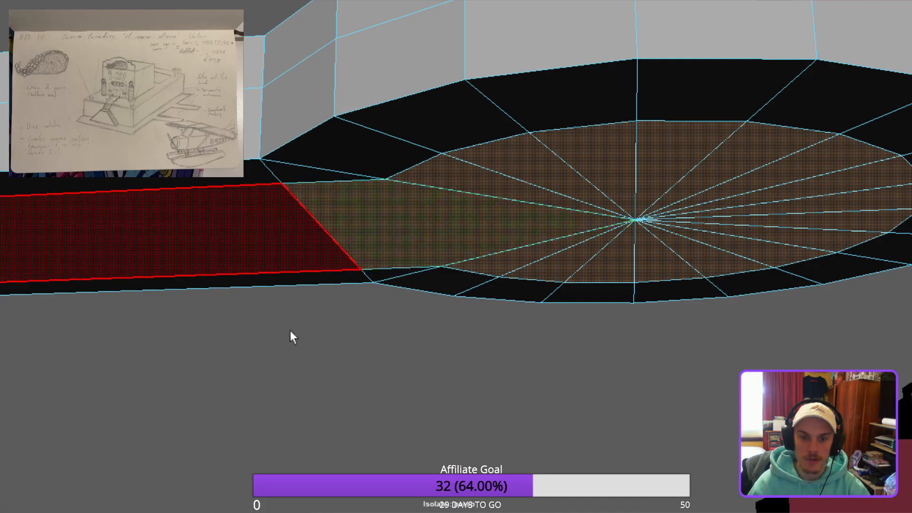
# Deselect the remaining recessed disc faces in wireframe so only the inset underside faces stay selected, then restore shading.
pyautogui.keyDown('alt'); pyautogui.moveTo(421, 330); pyautogui.dragTo(518, 375); pyautogui.keyUp('alt')
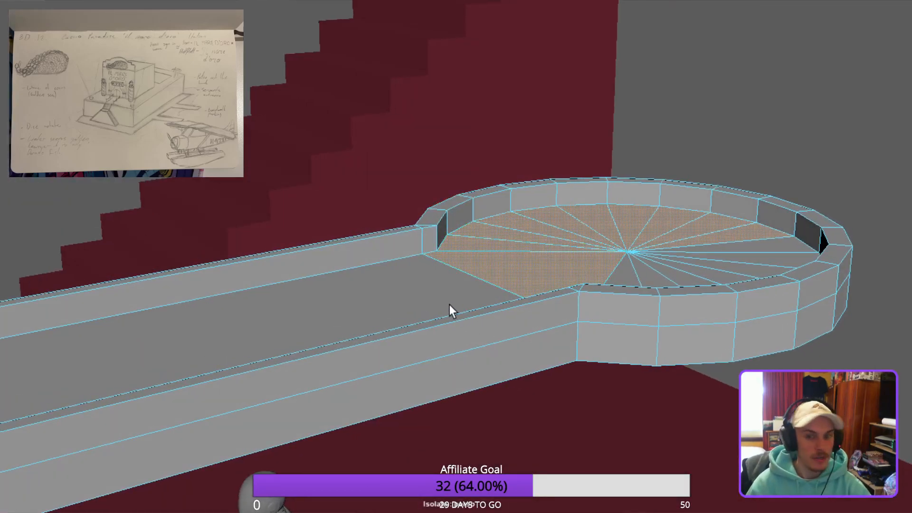
pyautogui.moveTo(635, 366)
pyautogui.keyDown('alt'); pyautogui.mouseDown()
pyautogui.moveTo(620, 321)
pyautogui.moveTo(624, 330)
pyautogui.moveTo(637, 316)
pyautogui.mouseUp(); pyautogui.keyUp('alt')
pyautogui.press('4')
pyautogui.keyDown('ctrl'); pyautogui.moveTo(464, 346); pyautogui.dragTo(834, 380); pyautogui.keyUp('ctrl')
pyautogui.moveTo(758, 346)
pyautogui.keyDown('alt'); pyautogui.mouseDown()
pyautogui.moveTo(722, 352)
pyautogui.moveTo(633, 397)
pyautogui.moveTo(570, 347)
pyautogui.mouseUp(); pyautogui.keyUp('alt')
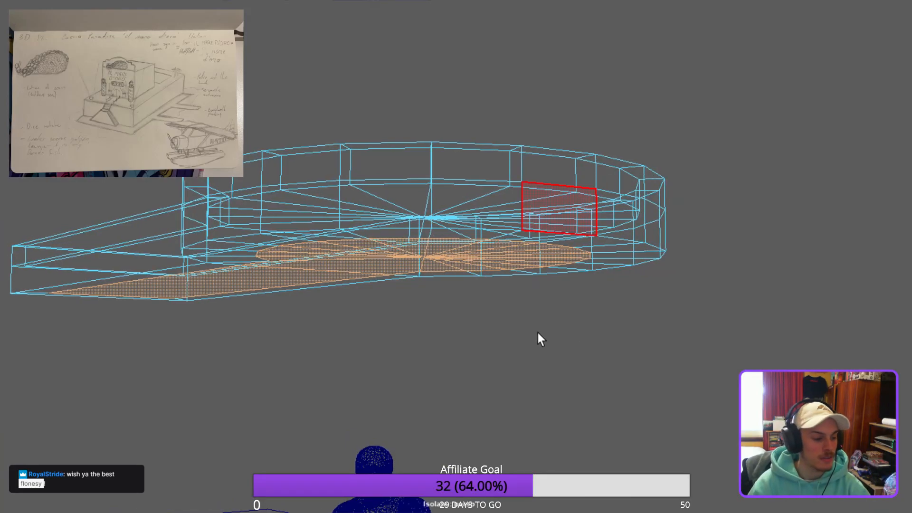
pyautogui.press('5')
pyautogui.keyDown('alt'); pyautogui.moveTo(397, 333); pyautogui.dragTo(485, 360); pyautogui.keyUp('alt')
pyautogui.keyDown('alt'); pyautogui.moveTo(485, 361); pyautogui.dragTo(387, 318, button='middle'); pyautogui.keyUp('alt')
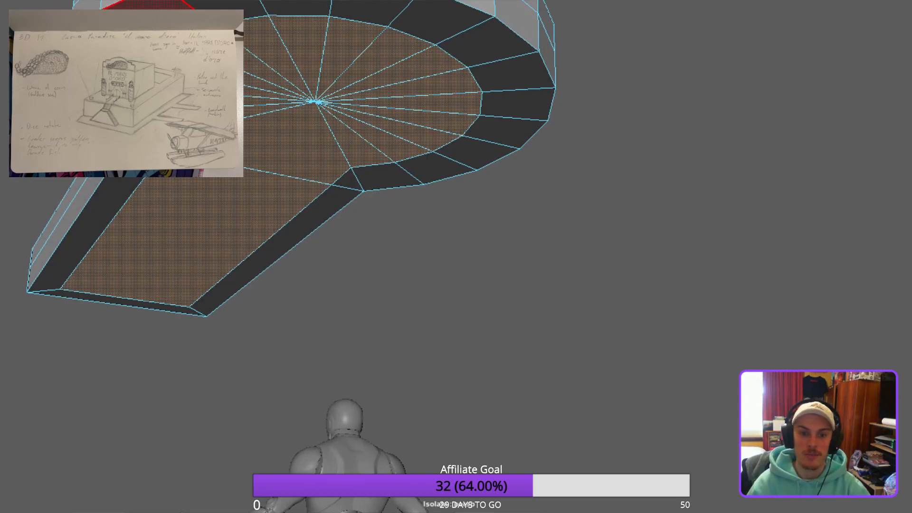
# Extrude the inset underside faces downward to form the table's base.
pyautogui.hotkey('ctrl', 'e')
pyautogui.keyDown('alt'); pyautogui.moveTo(366, 299); pyautogui.dragTo(402, 309); pyautogui.keyUp('alt')
pyautogui.keyDown('alt'); pyautogui.moveTo(363, 261); pyautogui.dragTo(383, 299); pyautogui.keyUp('alt')
pyautogui.moveTo(383, 299); pyautogui.dragTo(399, 470, button='middle')
pyautogui.keyDown('alt'); pyautogui.moveTo(399, 471); pyautogui.dragTo(427, 418); pyautogui.keyUp('alt')
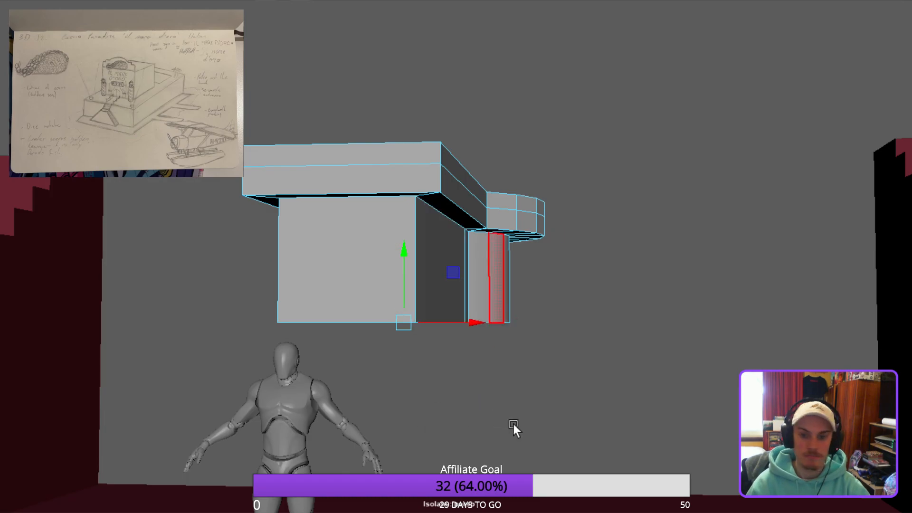
pyautogui.moveTo(410, 385); pyautogui.dragTo(411, 403, button='middle')
pyautogui.keyDown('alt'); pyautogui.moveTo(411, 404); pyautogui.dragTo(497, 396); pyautogui.keyUp('alt')
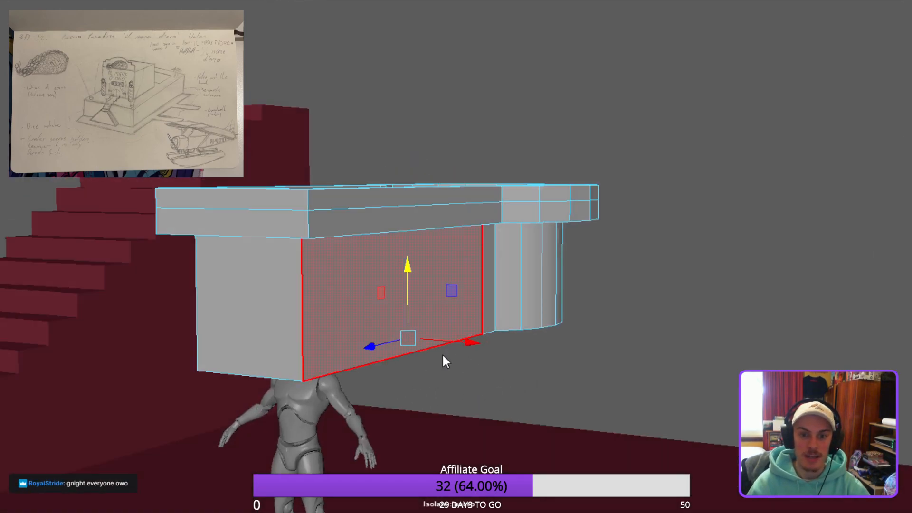
# Select the whole table and lower it toward the floor, next to the mannequin.
pyautogui.moveTo(624, 233); pyautogui.dragTo(625, 233, button='right')
pyautogui.moveTo(393, 279); pyautogui.dragTo(394, 508, button='middle')
pyautogui.keyDown('alt'); pyautogui.moveTo(283, 457); pyautogui.dragTo(499, 412); pyautogui.keyUp('alt')
pyautogui.scroll(6, 499, 414)
pyautogui.keyDown('alt'); pyautogui.moveTo(467, 444); pyautogui.dragTo(428, 441); pyautogui.keyUp('alt')
pyautogui.keyDown('alt'); pyautogui.moveTo(427, 440); pyautogui.dragTo(564, 339, button='middle'); pyautogui.keyUp('alt')
pyautogui.keyDown('alt'); pyautogui.moveTo(564, 339); pyautogui.dragTo(590, 318); pyautogui.keyUp('alt')
pyautogui.scroll(-3, 591, 318)
pyautogui.keyDown('alt'); pyautogui.moveTo(590, 319); pyautogui.dragTo(569, 366, button='middle'); pyautogui.keyUp('alt')
pyautogui.scroll(-2, 632, 409)
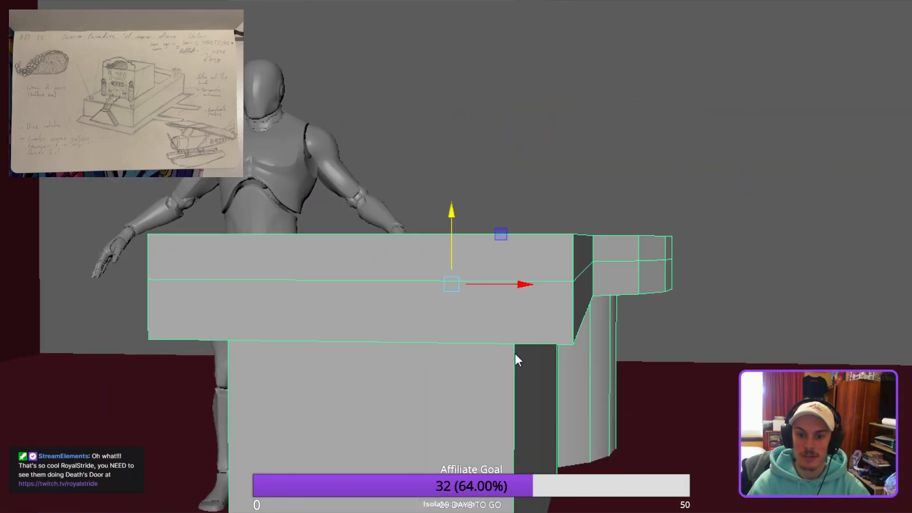
# Select the tabletop's vertices, return to object mode, and examine the table's height and recessed shape beside the mannequin.
pyautogui.press('F9')
pyautogui.scroll(-3, 509, 351)
pyautogui.keyDown('alt'); pyautogui.moveTo(552, 378); pyautogui.dragTo(590, 361); pyautogui.keyUp('alt')
pyautogui.moveTo(727, 333); pyautogui.dragTo(245, 174)
pyautogui.keyDown('alt'); pyautogui.moveTo(703, 304); pyautogui.dragTo(642, 330); pyautogui.keyUp('alt')
pyautogui.scroll(3, 535, 297)
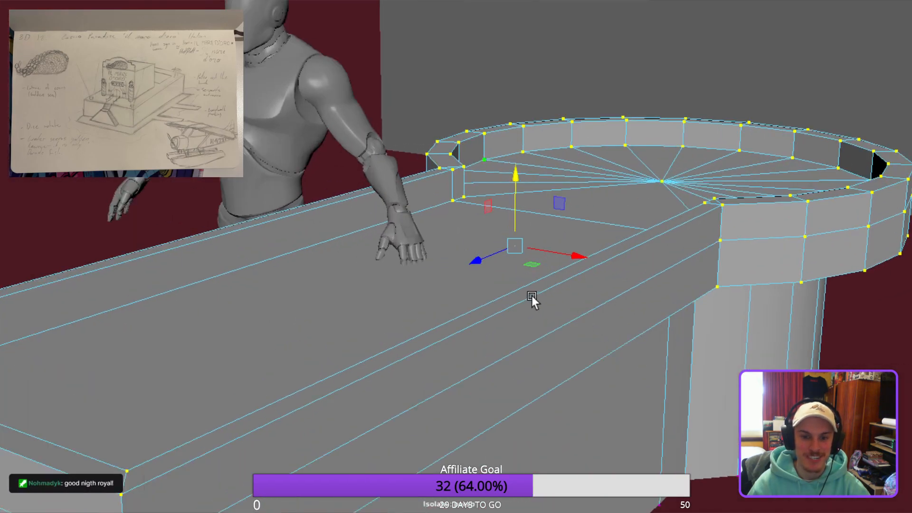
pyautogui.keyDown('alt'); pyautogui.moveTo(520, 302); pyautogui.dragTo(569, 330); pyautogui.keyUp('alt')
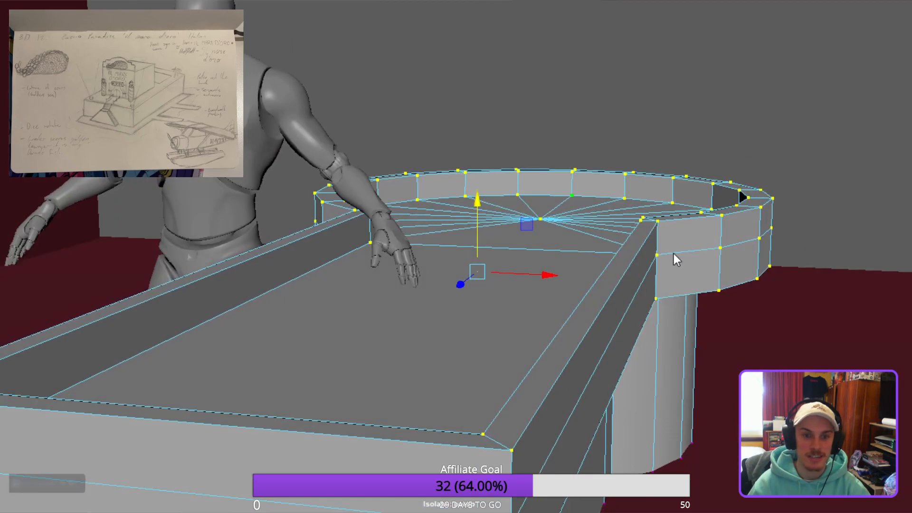
pyautogui.press('F8')
pyautogui.click(692, 171)
pyautogui.keyDown('alt'); pyautogui.moveTo(690, 248); pyautogui.dragTo(632, 261); pyautogui.keyUp('alt')
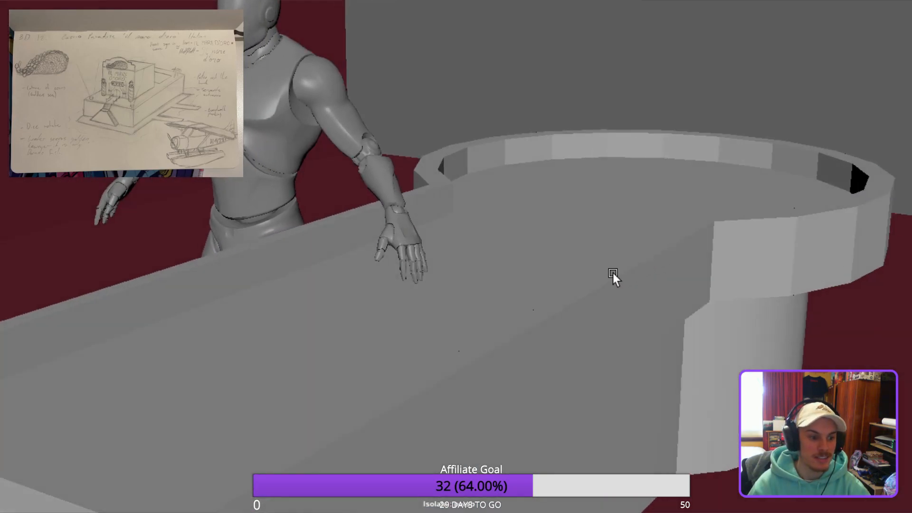
pyautogui.keyDown('alt'); pyautogui.moveTo(587, 298); pyautogui.dragTo(445, 230); pyautogui.keyUp('alt')
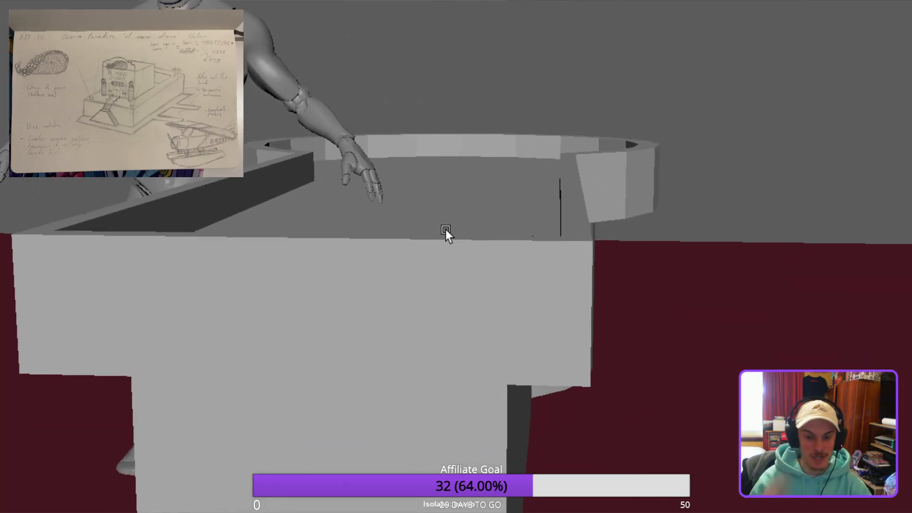
pyautogui.keyDown('alt'); pyautogui.moveTo(606, 422); pyautogui.dragTo(736, 415); pyautogui.keyUp('alt')
pyautogui.keyDown('alt'); pyautogui.moveTo(807, 427); pyautogui.dragTo(720, 430); pyautogui.keyUp('alt')
pyautogui.scroll(3, 634, 439)
# Select the base's bottom vertices and adjust their height to meet the floor, then deselect the table.
pyautogui.click(575, 428)
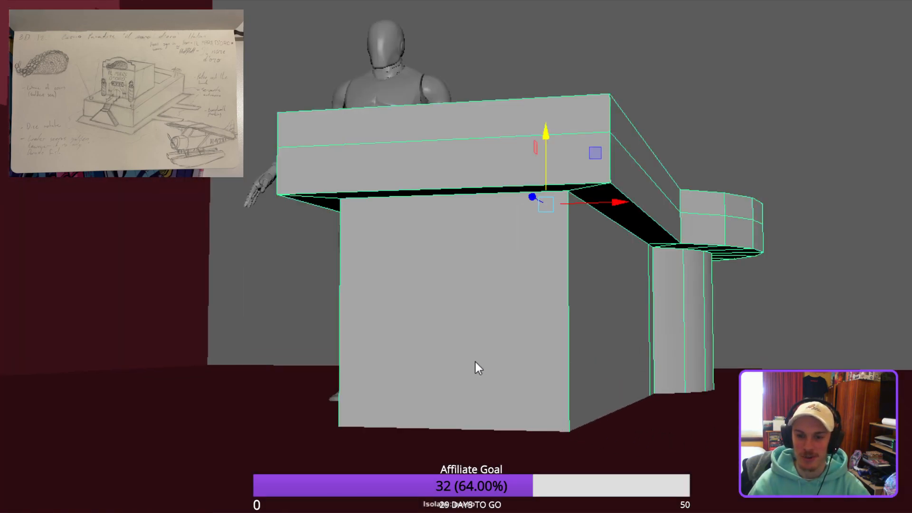
pyautogui.moveTo(278, 345); pyautogui.dragTo(911, 512)
pyautogui.keyDown('alt'); pyautogui.moveTo(457, 333); pyautogui.dragTo(589, 323); pyautogui.keyUp('alt')
pyautogui.moveTo(535, 467); pyautogui.dragTo(542, 465, button='middle')
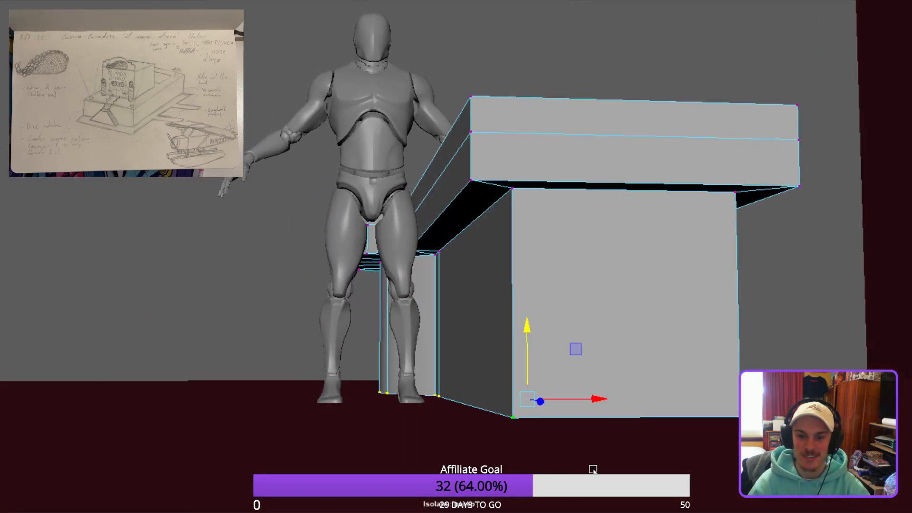
pyautogui.keyDown('alt'); pyautogui.moveTo(564, 470); pyautogui.dragTo(670, 434); pyautogui.keyUp('alt')
pyautogui.click(840, 274)
pyautogui.keyDown('alt'); pyautogui.moveTo(840, 274); pyautogui.dragTo(474, 373); pyautogui.keyUp('alt')
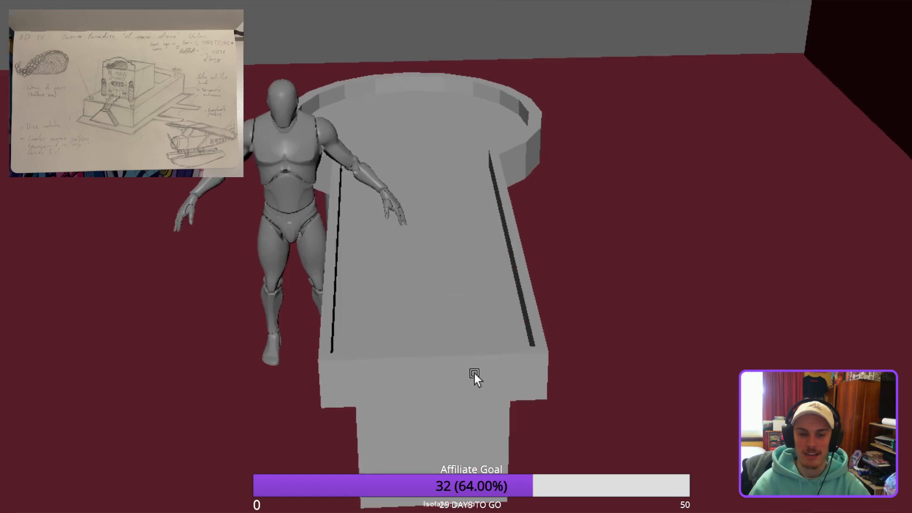
# Select both rows of outer side faces around the disc and soften their edges.
pyautogui.keyDown('alt'); pyautogui.moveTo(474, 372); pyautogui.dragTo(563, 368, button='right'); pyautogui.keyUp('alt')
pyautogui.keyDown('alt'); pyautogui.moveTo(562, 368); pyautogui.dragTo(144, 494); pyautogui.keyUp('alt')
pyautogui.click(370, 499)
pyautogui.keyDown('alt'); pyautogui.moveTo(368, 497); pyautogui.dragTo(305, 363); pyautogui.keyUp('alt')
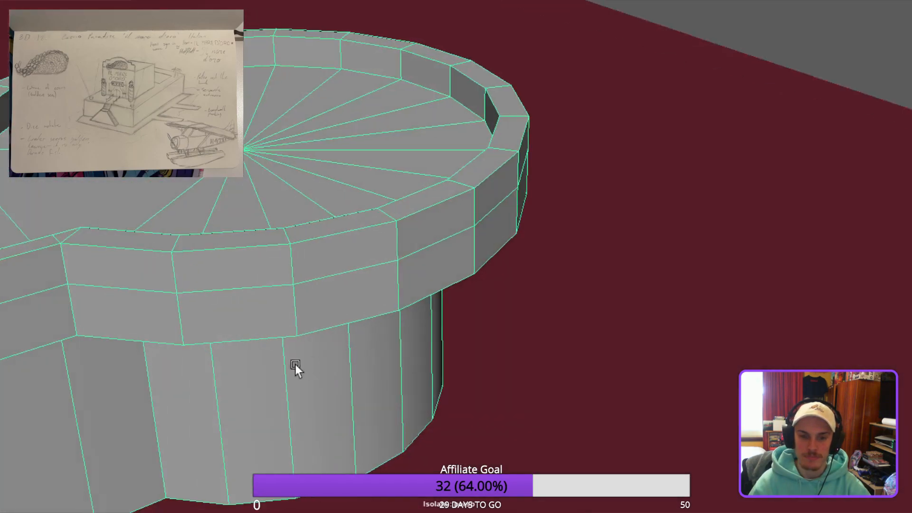
pyautogui.moveTo(154, 383); pyautogui.dragTo(147, 411, button='right')
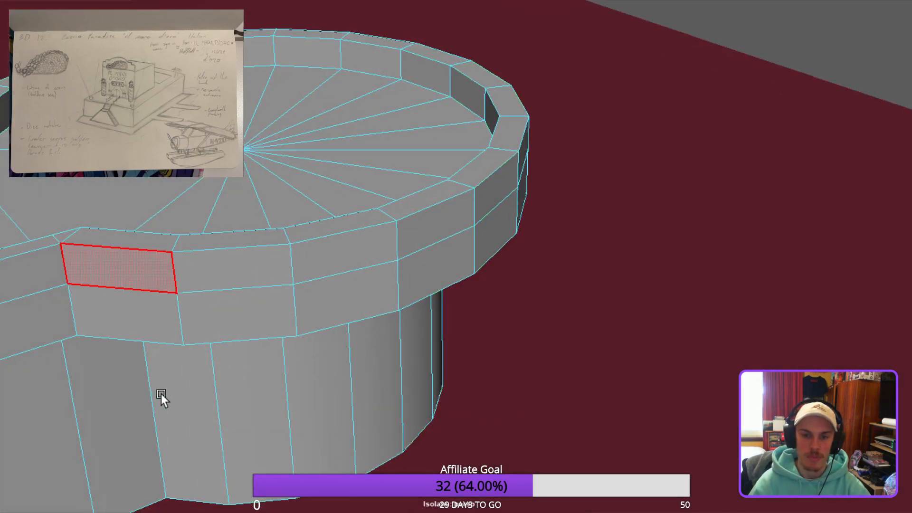
pyautogui.click(161, 394)
pyautogui.keyDown('alt'); pyautogui.moveTo(527, 388); pyautogui.dragTo(648, 289); pyautogui.keyUp('alt')
pyautogui.keyDown('alt'); pyautogui.moveTo(778, 315); pyautogui.dragTo(679, 293); pyautogui.keyUp('alt')
pyautogui.keyDown('shift'); pyautogui.doubleClick(907, 217); pyautogui.keyUp('shift')
pyautogui.keyDown('alt'); pyautogui.moveTo(874, 351); pyautogui.dragTo(472, 375); pyautogui.keyUp('alt')
pyautogui.keyDown('shift'); pyautogui.doubleClick(473, 375); pyautogui.keyUp('shift')
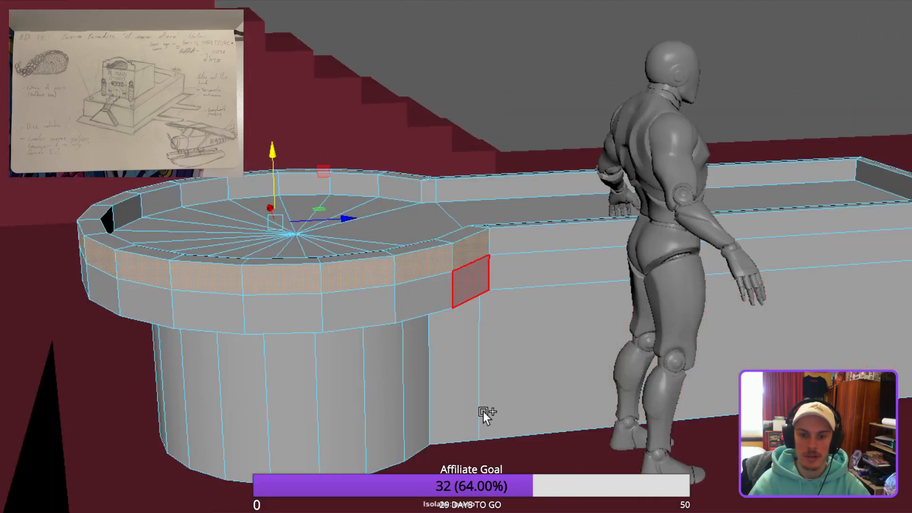
pyautogui.keyDown('alt'); pyautogui.moveTo(188, 445); pyautogui.dragTo(474, 436); pyautogui.keyUp('alt')
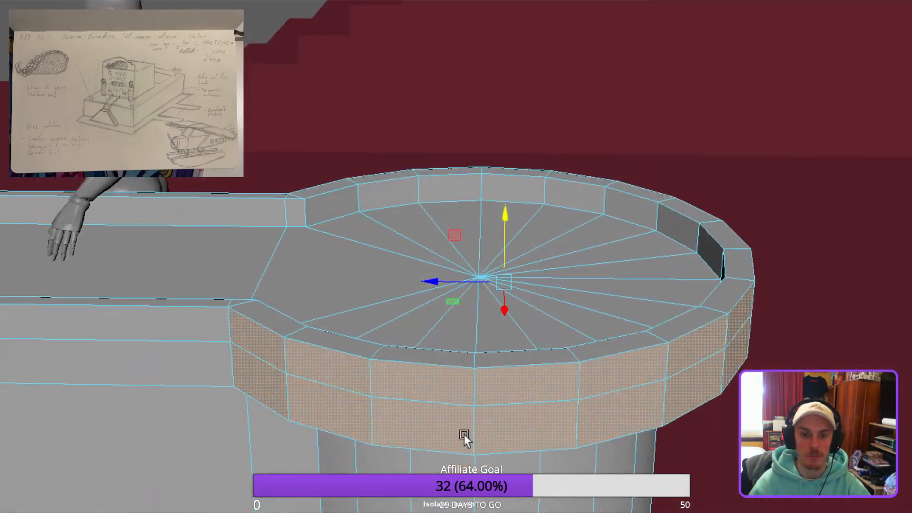
pyautogui.click(354, 76)
# Undo the stray face selection and harden the edges bordering the disc's outer side along the rim top and underside.
pyautogui.moveTo(496, 299)
pyautogui.keyDown('alt'); pyautogui.mouseDown()
pyautogui.moveTo(572, 297)
pyautogui.moveTo(522, 265)
pyautogui.moveTo(491, 268)
pyautogui.moveTo(340, 406)
pyautogui.moveTo(181, 480)
pyautogui.moveTo(335, 508)
pyautogui.moveTo(468, 381)
pyautogui.moveTo(729, 369)
pyautogui.moveTo(410, 338)
pyautogui.moveTo(306, 300)
pyautogui.moveTo(648, 317)
pyautogui.moveTo(659, 366)
pyautogui.moveTo(425, 403)
pyautogui.mouseUp(); pyautogui.keyUp('alt')
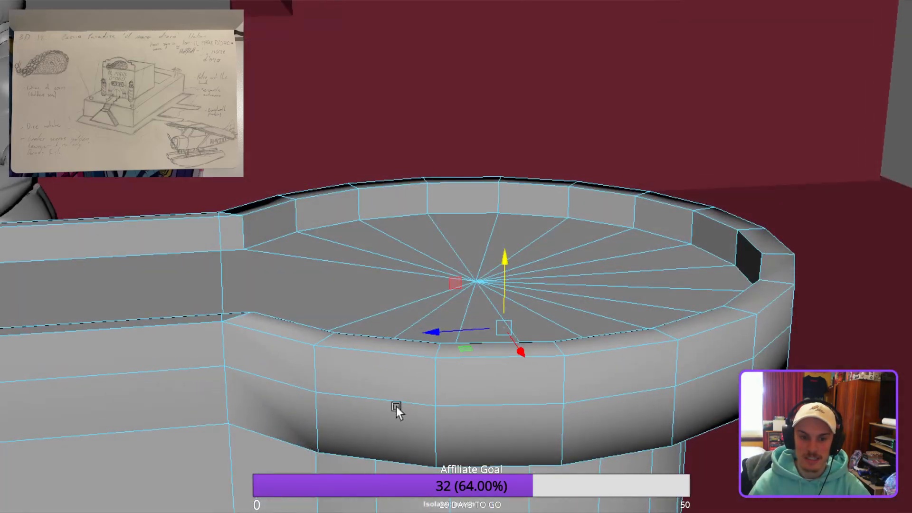
pyautogui.keyDown('shift'); pyautogui.click(339, 450); pyautogui.keyUp('shift')
pyautogui.hotkey('ctrl', 'z')
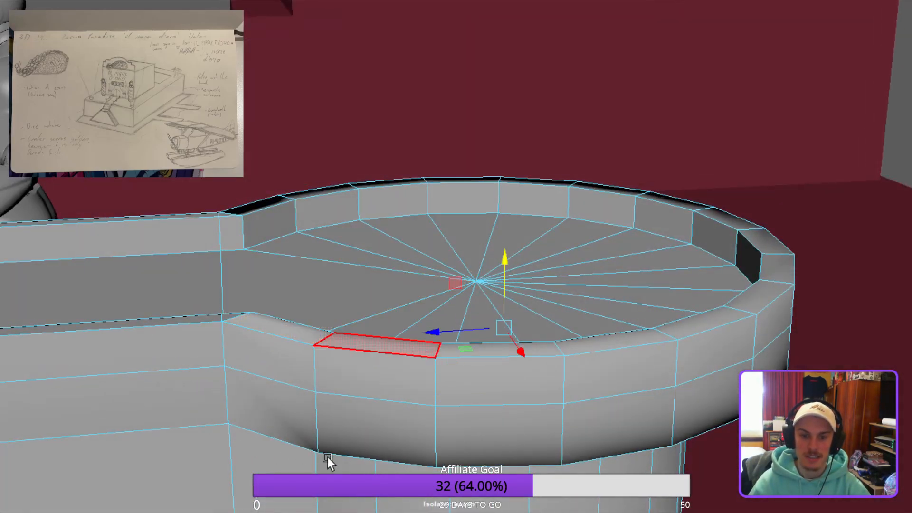
pyautogui.keyDown('alt'); pyautogui.moveTo(359, 466); pyautogui.dragTo(476, 410); pyautogui.keyUp('alt')
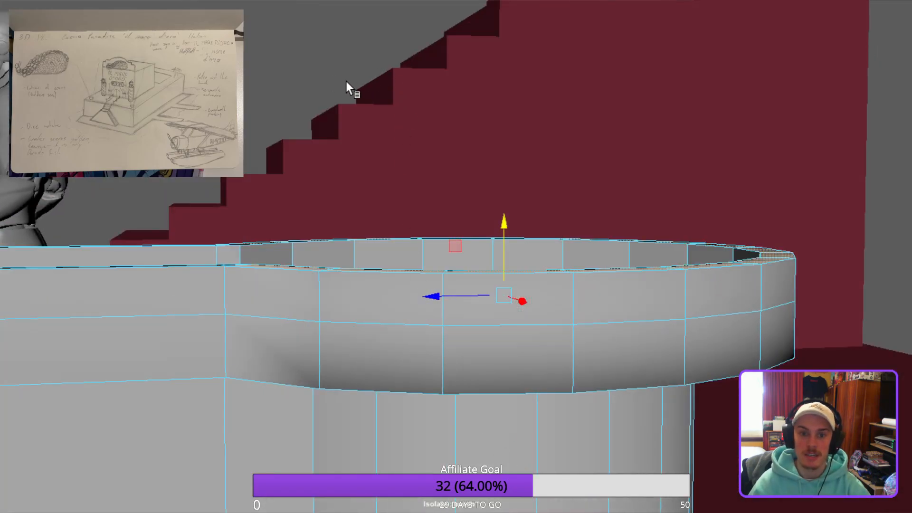
pyautogui.keyDown('alt'); pyautogui.moveTo(343, 76); pyautogui.dragTo(404, 329); pyautogui.keyUp('alt')
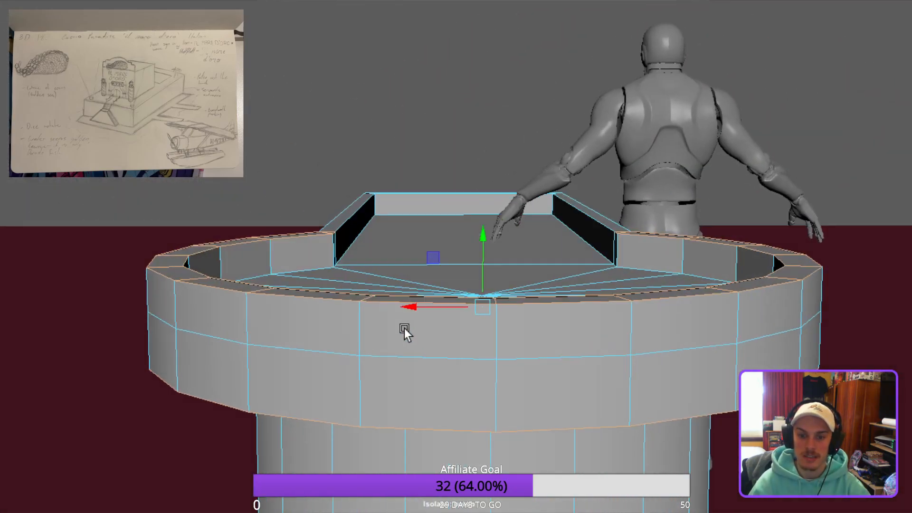
# Select the ring of inner wall faces around the disc's recess and soften their edges.
pyautogui.doubleClick(590, 171)
pyautogui.keyDown('alt'); pyautogui.moveTo(517, 237); pyautogui.dragTo(473, 348); pyautogui.keyUp('alt')
pyautogui.keyDown('alt'); pyautogui.moveTo(499, 399); pyautogui.dragTo(375, 299); pyautogui.keyUp('alt')
pyautogui.press('F11')
pyautogui.press('w')
pyautogui.keyDown('shift'); pyautogui.doubleClick(466, 303); pyautogui.keyUp('shift')
pyautogui.keyDown('shift'); pyautogui.doubleClick(227, 296); pyautogui.keyUp('shift')
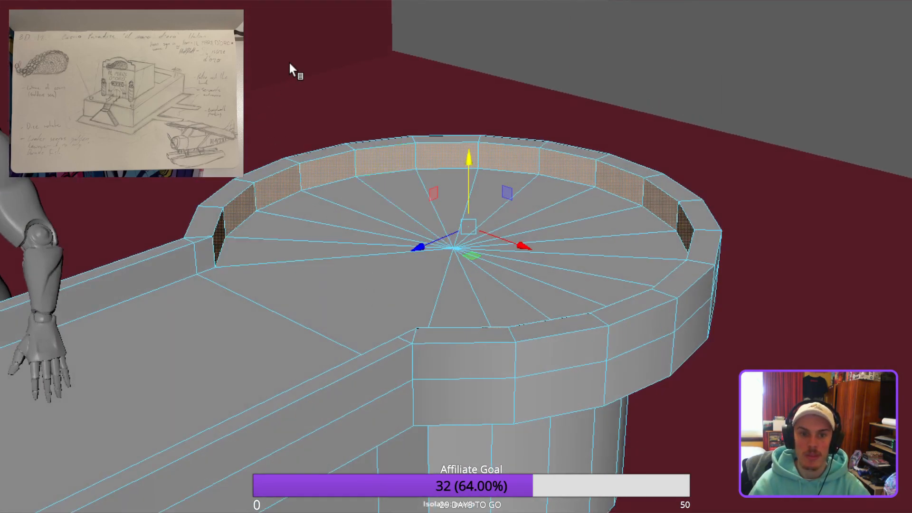
pyautogui.click(366, 76)
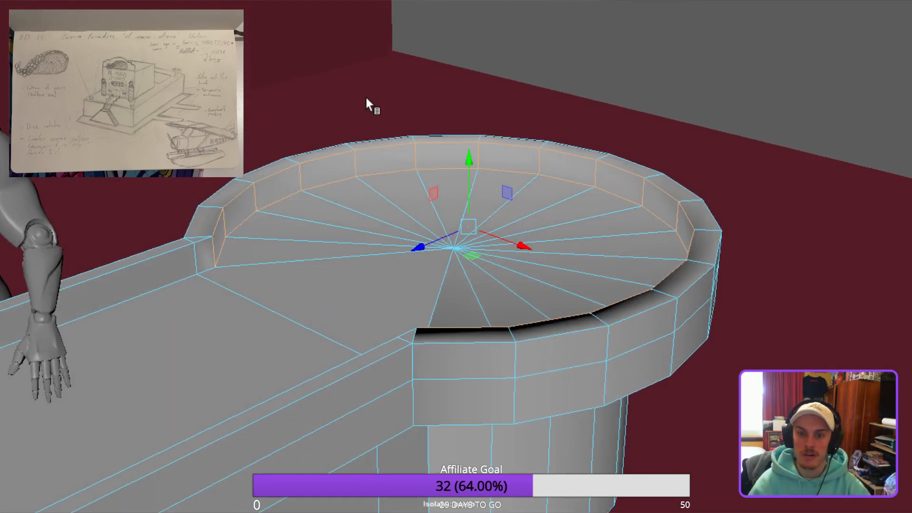
# Select the top faces of the disc's rim, harden their edges, and return to object mode.
pyautogui.click(438, 463)
pyautogui.keyDown('shift'); pyautogui.doubleClick(556, 451); pyautogui.keyUp('shift')
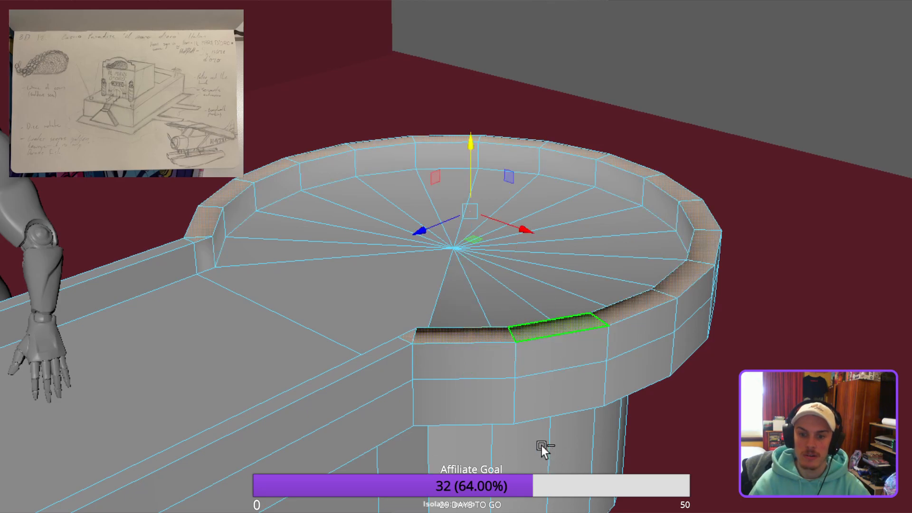
pyautogui.moveTo(605, 448)
pyautogui.keyDown('alt'); pyautogui.mouseDown()
pyautogui.moveTo(535, 405)
pyautogui.moveTo(579, 454)
pyautogui.moveTo(556, 507)
pyautogui.mouseUp(); pyautogui.keyUp('alt')
pyautogui.keyDown('alt'); pyautogui.moveTo(350, 78); pyautogui.dragTo(491, 280); pyautogui.keyUp('alt')
pyautogui.press('F8')
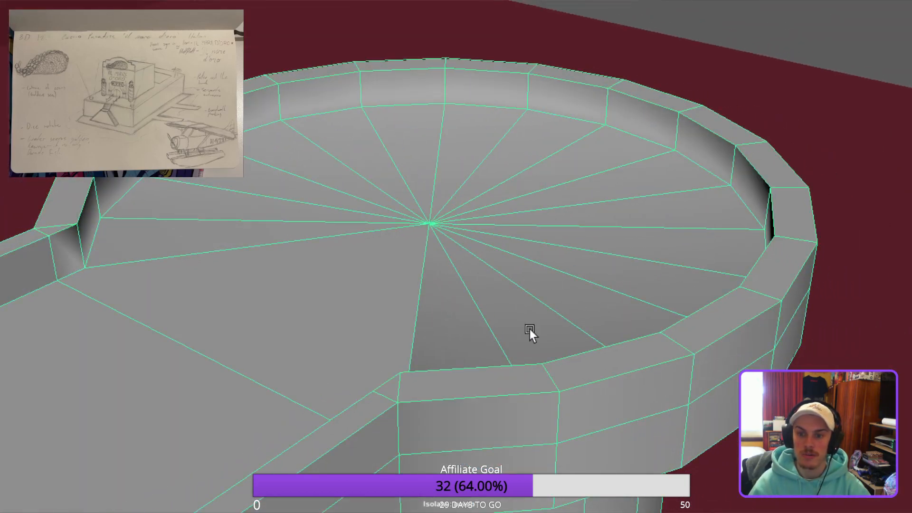
# Select the flat playing-surface faces of the slab and disc without the base faces, harden their edges, and return to object mode.
pyautogui.keyDown('alt'); pyautogui.moveTo(549, 322); pyautogui.dragTo(613, 336); pyautogui.keyUp('alt')
pyautogui.press('F11')
pyautogui.keyDown('alt'); pyautogui.moveTo(325, 353); pyautogui.dragTo(352, 308); pyautogui.keyUp('alt')
pyautogui.scroll(-4, 352, 307)
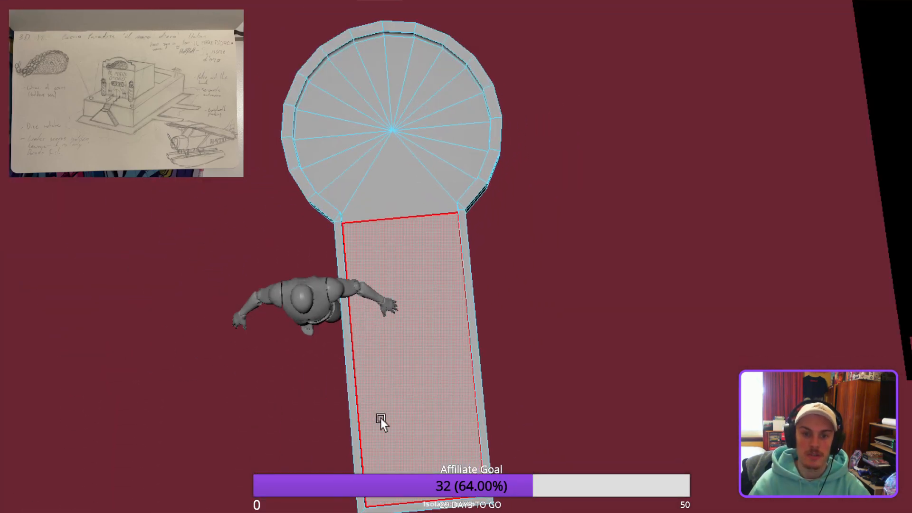
pyautogui.moveTo(384, 219); pyautogui.dragTo(370, 245)
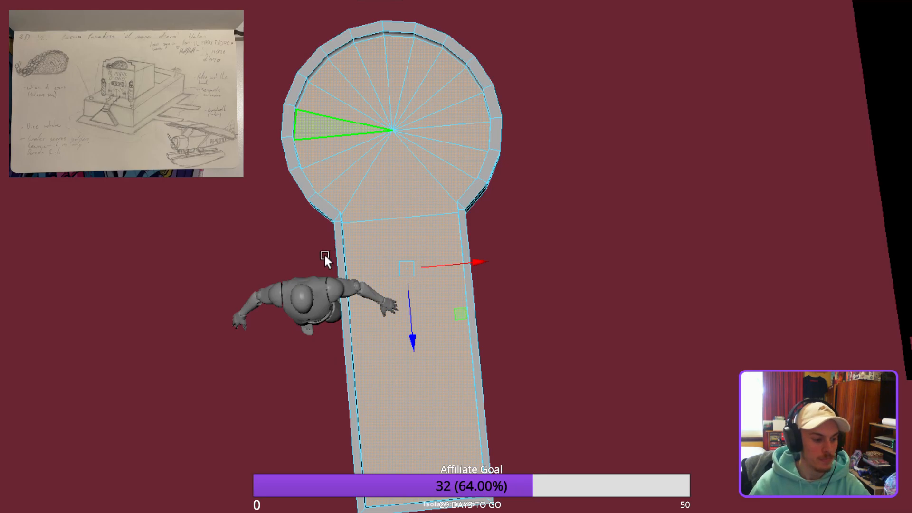
pyautogui.press('4')
pyautogui.moveTo(570, 417)
pyautogui.keyDown('alt'); pyautogui.mouseDown()
pyautogui.moveTo(503, 351)
pyautogui.moveTo(496, 311)
pyautogui.mouseUp(); pyautogui.keyUp('alt')
pyautogui.keyDown('ctrl'); pyautogui.moveTo(216, 371); pyautogui.dragTo(621, 461); pyautogui.keyUp('ctrl')
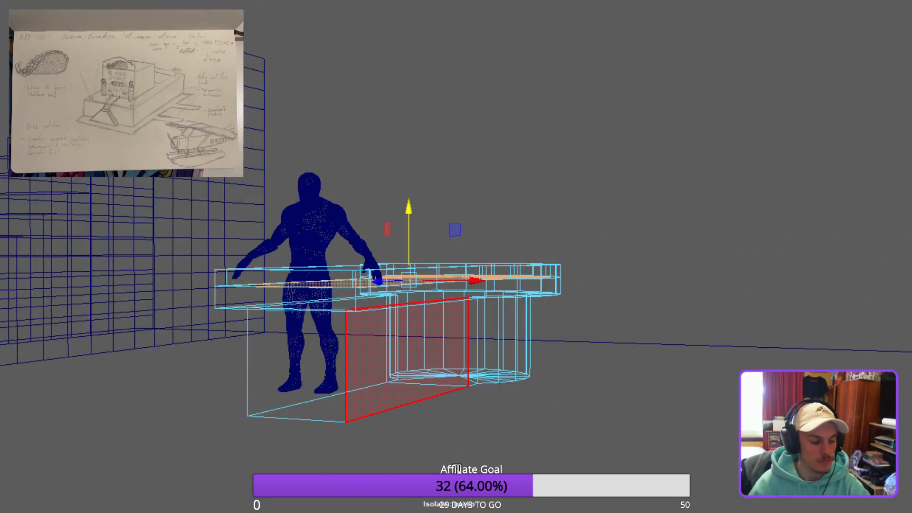
pyautogui.press('5')
pyautogui.keyDown('alt'); pyautogui.moveTo(515, 446); pyautogui.dragTo(562, 443, button='right'); pyautogui.keyUp('alt')
pyautogui.keyDown('alt'); pyautogui.moveTo(562, 444); pyautogui.dragTo(618, 466); pyautogui.keyUp('alt')
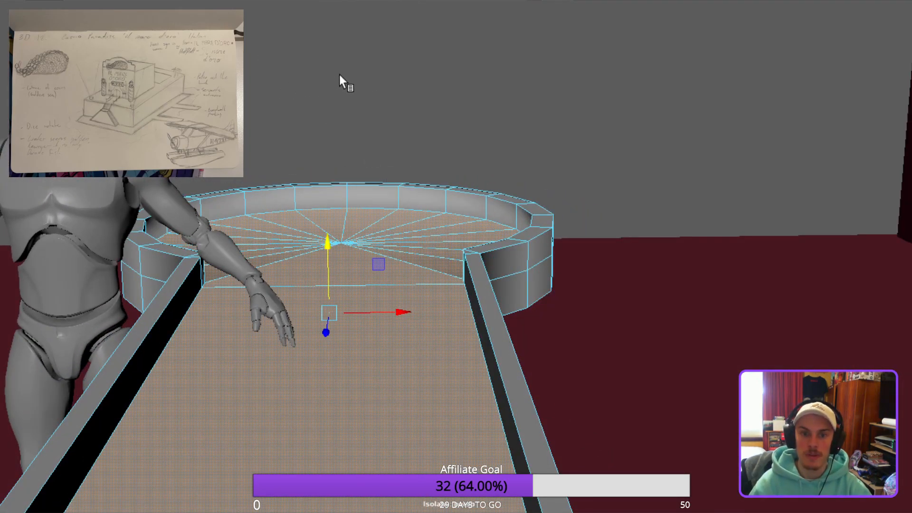
pyautogui.keyDown('ctrl'); pyautogui.moveTo(342, 76); pyautogui.dragTo(365, 95, button='right'); pyautogui.keyUp('ctrl')
pyautogui.press('F8')
pyautogui.click(631, 271)
pyautogui.keyDown('alt'); pyautogui.moveTo(631, 271); pyautogui.dragTo(87, 307); pyautogui.keyUp('alt')
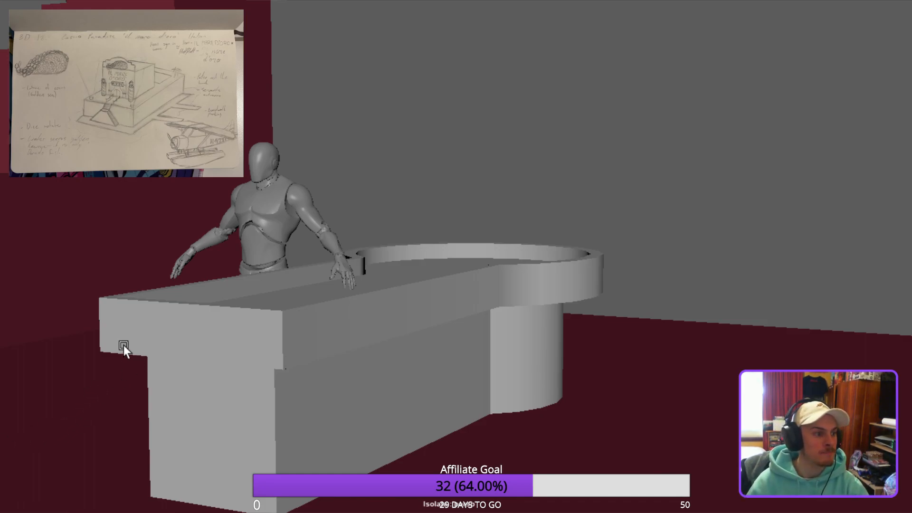
# Add a polygon cylinder to the scene and move it across the room onto the table's round end.
pyautogui.keyDown('alt'); pyautogui.moveTo(337, 310); pyautogui.dragTo(498, 338); pyautogui.keyUp('alt')
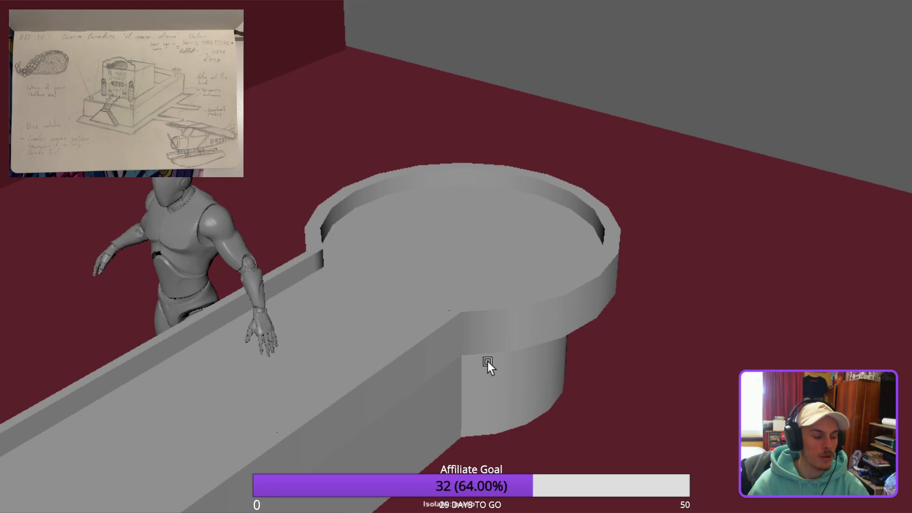
pyautogui.moveTo(488, 361); pyautogui.dragTo(534, 394, button='middle')
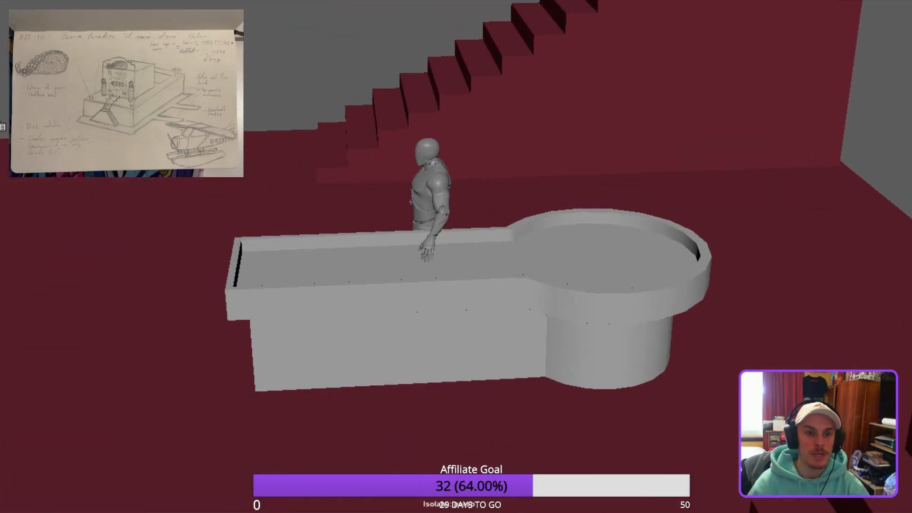
pyautogui.scroll(-4, 204, 287)
pyautogui.keyDown('alt'); pyautogui.moveTo(209, 383); pyautogui.dragTo(132, 377); pyautogui.keyUp('alt')
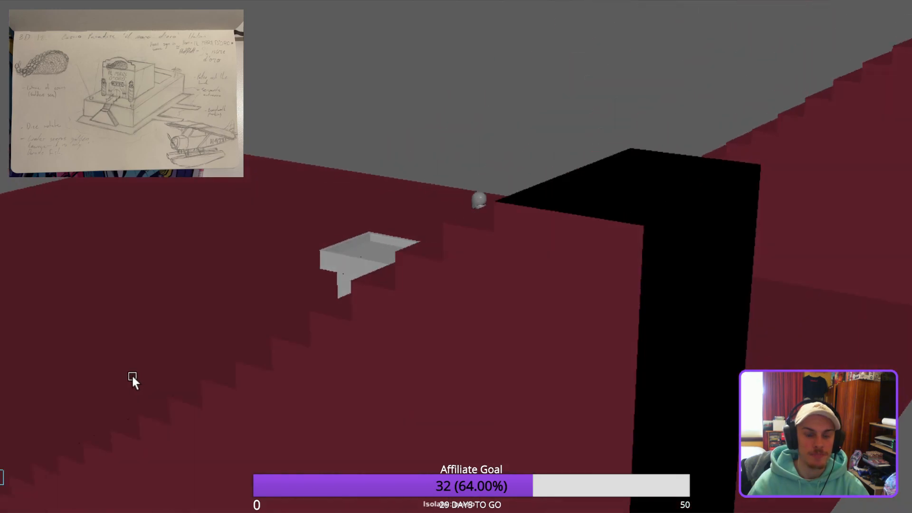
pyautogui.keyDown('alt'); pyautogui.moveTo(1, 295); pyautogui.dragTo(33, 269); pyautogui.keyUp('alt')
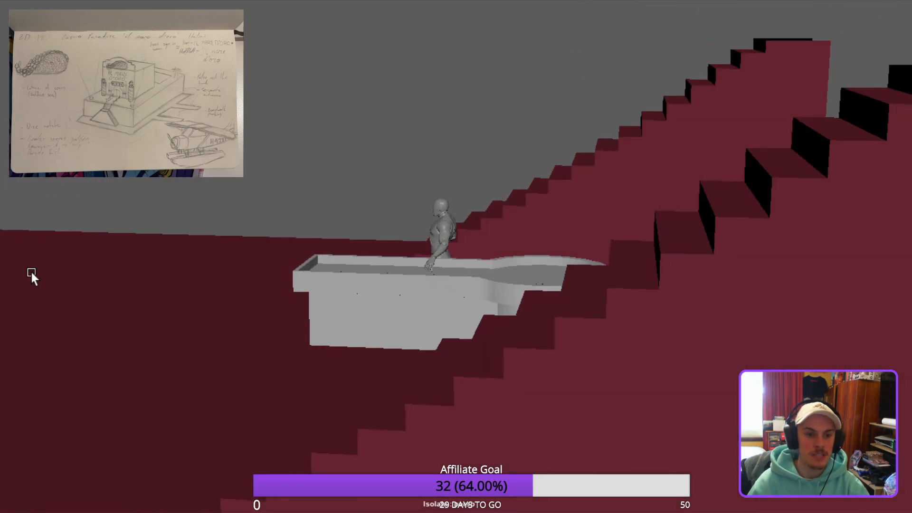
pyautogui.keyDown('alt'); pyautogui.moveTo(33, 270); pyautogui.dragTo(266, 393, button='middle'); pyautogui.keyUp('alt')
pyautogui.scroll(-2, 266, 392)
pyautogui.moveTo(117, 398); pyautogui.dragTo(675, 435, button='middle')
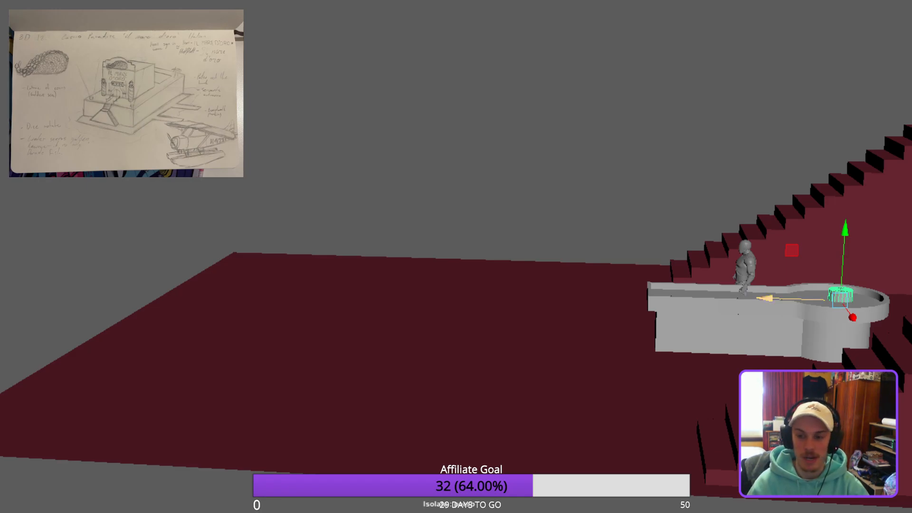
# Fine-tune the small cylinder's position so it sits centred over the table's round recess.
pyautogui.press('f')
pyautogui.keyDown('alt'); pyautogui.moveTo(561, 438); pyautogui.dragTo(536, 498); pyautogui.keyUp('alt')
pyautogui.keyDown('shift'); pyautogui.moveTo(438, 327); pyautogui.dragTo(497, 240, button='middle'); pyautogui.keyUp('shift')
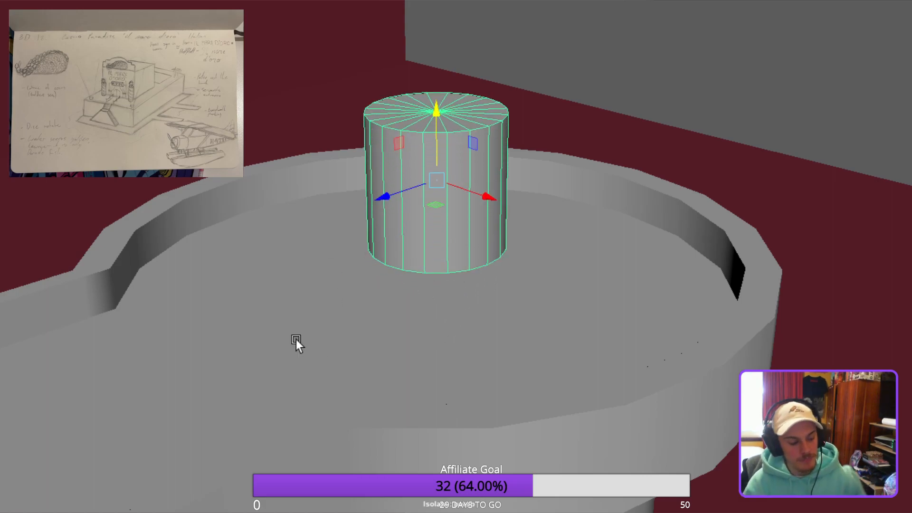
pyautogui.keyDown('alt'); pyautogui.moveTo(412, 342); pyautogui.dragTo(538, 298); pyautogui.keyUp('alt')
pyautogui.keyDown('shift'); pyautogui.moveTo(538, 298); pyautogui.dragTo(567, 299, button='middle'); pyautogui.keyUp('shift')
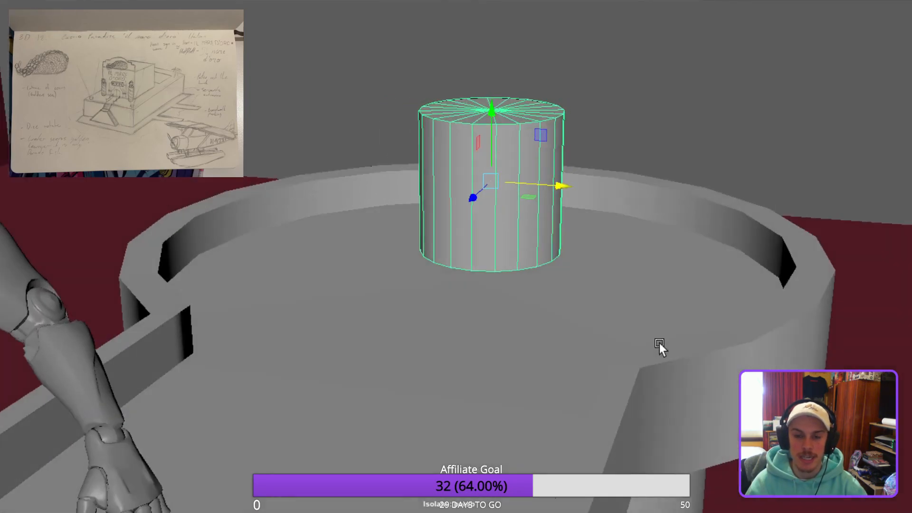
pyautogui.keyDown('alt'); pyautogui.moveTo(661, 342); pyautogui.dragTo(581, 365); pyautogui.keyUp('alt')
pyautogui.keyDown('shift'); pyautogui.moveTo(428, 346); pyautogui.dragTo(393, 365, button='middle'); pyautogui.keyUp('shift')
pyautogui.press('f')
# Scale the cylinder up uniformly until it fills most of the table's round recess.
pyautogui.keyDown('alt'); pyautogui.moveTo(492, 391); pyautogui.dragTo(622, 388); pyautogui.keyUp('alt')
pyautogui.scroll(-4, 569, 374)
pyautogui.scroll(3, 547, 390)
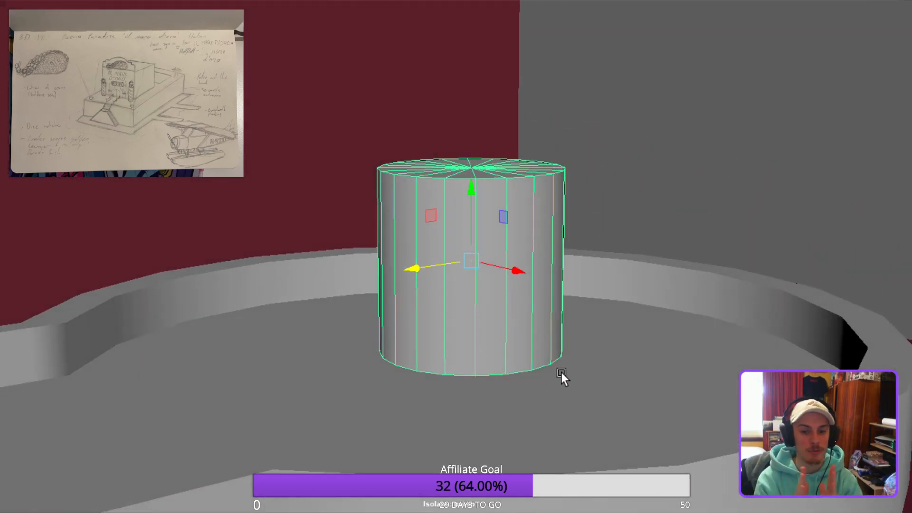
pyautogui.keyDown('alt'); pyautogui.moveTo(547, 435); pyautogui.dragTo(665, 485); pyautogui.keyUp('alt')
pyautogui.keyDown('alt'); pyautogui.moveTo(778, 398); pyautogui.dragTo(624, 467); pyautogui.keyUp('alt')
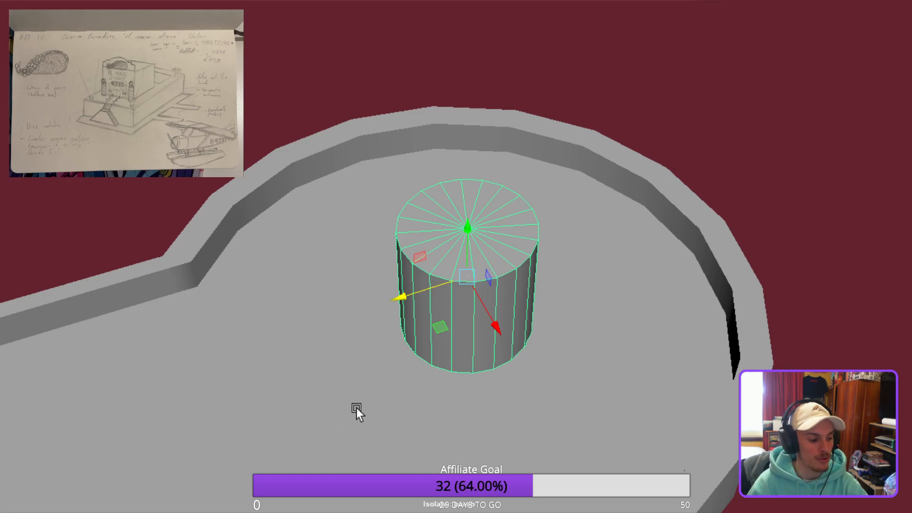
pyautogui.press('r')
pyautogui.moveTo(479, 403); pyautogui.dragTo(720, 331, button='middle')
pyautogui.keyDown('alt'); pyautogui.moveTo(720, 331); pyautogui.dragTo(544, 357); pyautogui.keyUp('alt')
pyautogui.scroll(-2, 675, 374)
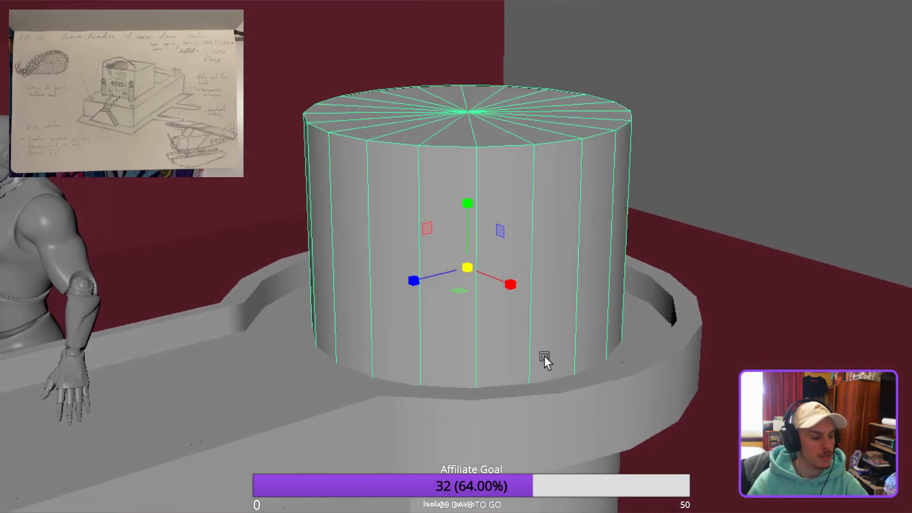
# Raise the enlarged cylinder above the recess floor and add an extra ring of subdivisions to its caps.
pyautogui.moveTo(466, 320); pyautogui.dragTo(519, 221, button='middle')
pyautogui.keyDown('alt'); pyautogui.moveTo(563, 307); pyautogui.dragTo(520, 286); pyautogui.keyUp('alt')
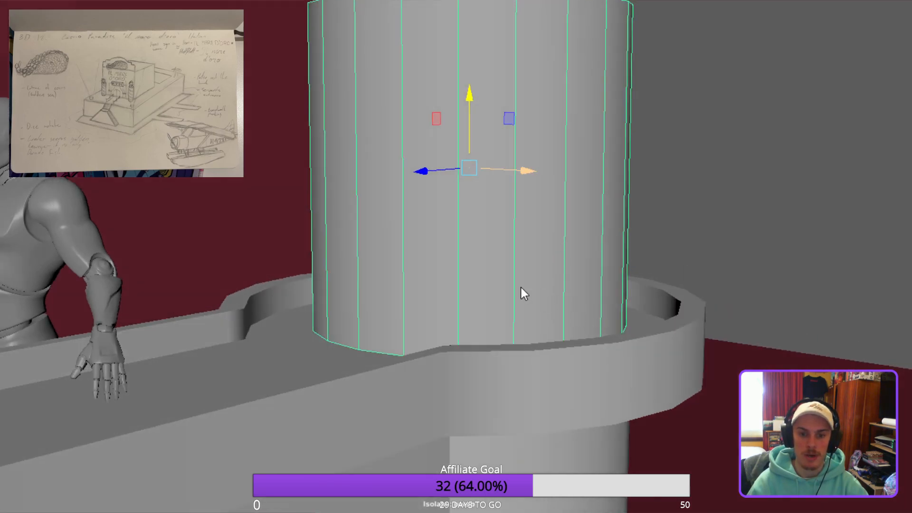
pyautogui.keyDown('alt'); pyautogui.moveTo(617, 239); pyautogui.dragTo(570, 305); pyautogui.keyUp('alt')
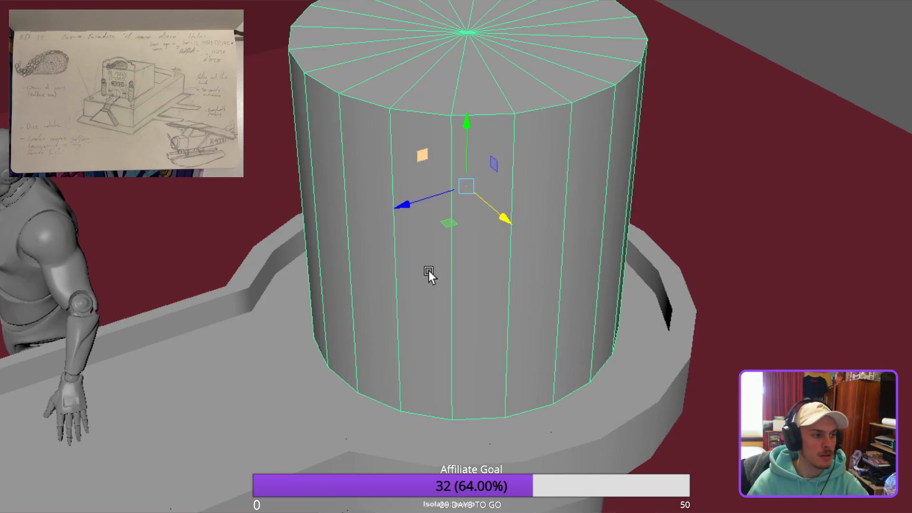
pyautogui.keyDown('alt'); pyautogui.moveTo(491, 246); pyautogui.dragTo(494, 285); pyautogui.keyUp('alt')
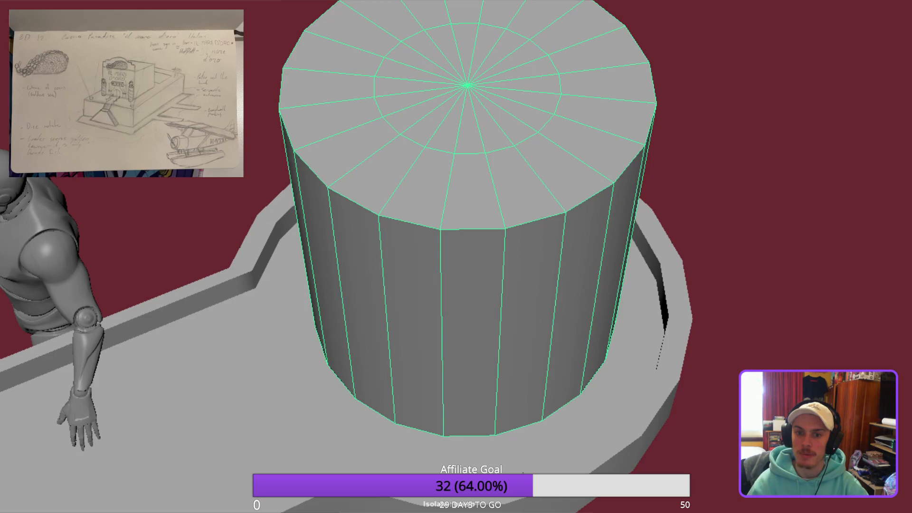
pyautogui.keyDown('alt'); pyautogui.moveTo(618, 455); pyautogui.dragTo(519, 338); pyautogui.keyUp('alt')
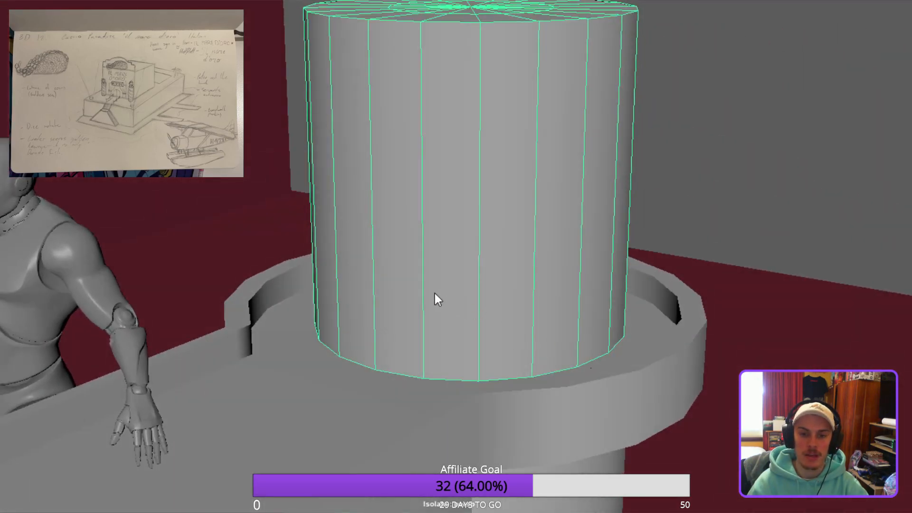
# Select only the cylinder's bottom cap faces, leaving out the side walls, and delete them.
pyautogui.moveTo(471, 335); pyautogui.dragTo(471, 375, button='right')
pyautogui.keyDown('alt'); pyautogui.moveTo(380, 447); pyautogui.dragTo(408, 394); pyautogui.keyUp('alt')
pyautogui.moveTo(138, 200); pyautogui.dragTo(839, 476)
pyautogui.keyDown('ctrl'); pyautogui.moveTo(183, 39); pyautogui.dragTo(856, 254); pyautogui.keyUp('ctrl')
pyautogui.press('Delete')
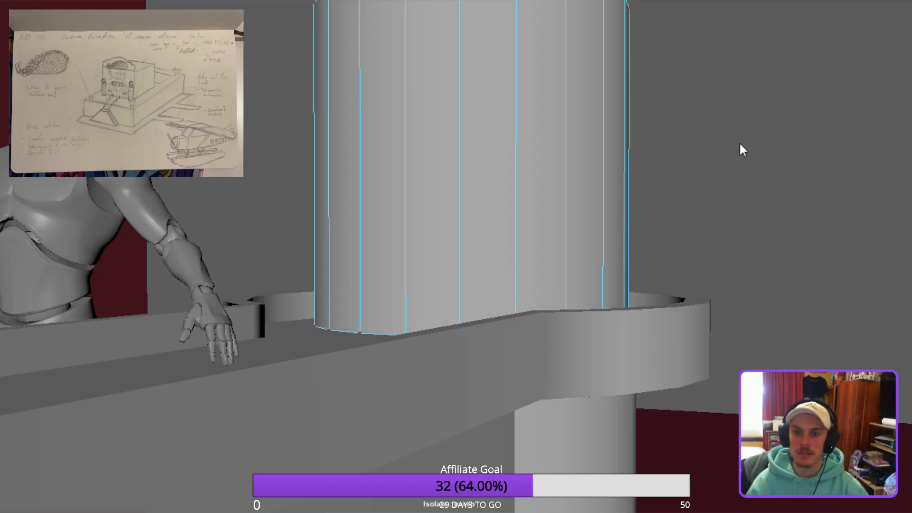
# Select the cylinder's top vertices and lower them to flatten the cylinder into a low disc.
pyautogui.moveTo(738, 142); pyautogui.dragTo(739, 142, button='right')
pyautogui.scroll(-2, 584, 206)
pyautogui.keyDown('alt'); pyautogui.moveTo(584, 206); pyautogui.dragTo(629, 378); pyautogui.keyUp('alt')
pyautogui.moveTo(460, 296); pyautogui.dragTo(390, 296, button='right')
pyautogui.moveTo(293, 63); pyautogui.dragTo(763, 325)
pyautogui.keyDown('shift'); pyautogui.moveTo(521, 214); pyautogui.dragTo(534, 401, button='middle'); pyautogui.keyUp('shift')
pyautogui.moveTo(534, 401); pyautogui.dragTo(553, 416, button='middle')
# Return to object mode, lower the flattened disc slightly into the table's recess, and deselect it.
pyautogui.keyDown('alt'); pyautogui.moveTo(565, 422); pyautogui.dragTo(590, 498); pyautogui.keyUp('alt')
pyautogui.scroll(4, 543, 444)
pyautogui.keyDown('alt'); pyautogui.moveTo(544, 445); pyautogui.dragTo(507, 248, button='middle'); pyautogui.keyUp('alt')
pyautogui.keyDown('alt'); pyautogui.moveTo(507, 247); pyautogui.dragTo(690, 351); pyautogui.keyUp('alt')
pyautogui.scroll(4, 611, 385)
pyautogui.moveTo(610, 385); pyautogui.dragTo(728, 272, button='right')
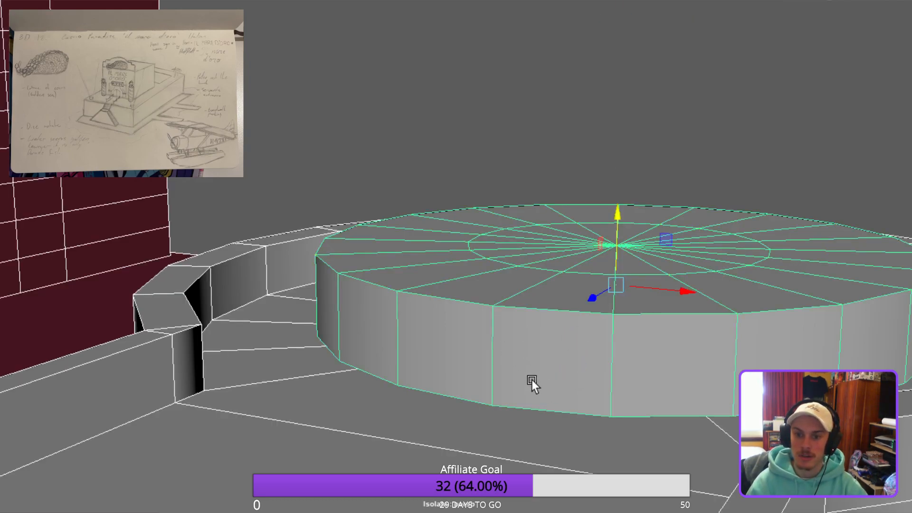
pyautogui.moveTo(617, 337)
pyautogui.mouseDown(button='middle')
pyautogui.moveTo(613, 348)
pyautogui.moveTo(623, 346)
pyautogui.mouseUp(button='middle')
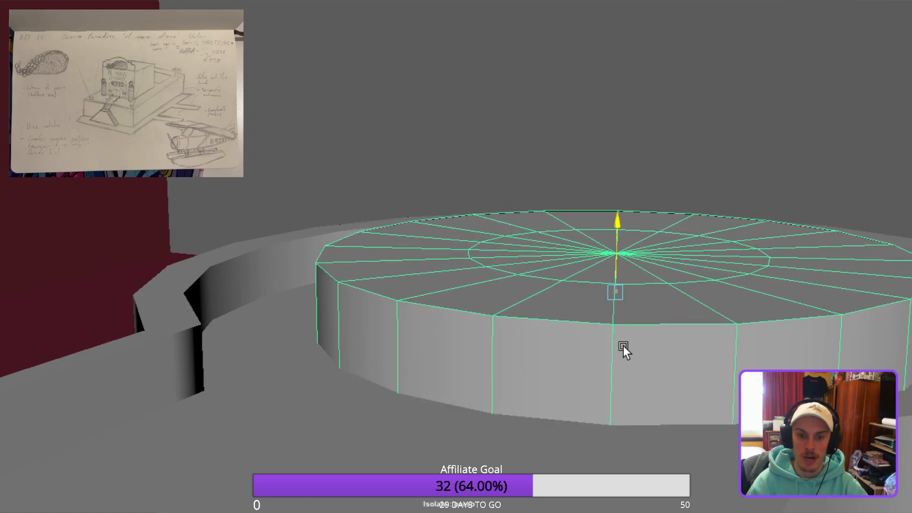
pyautogui.click(855, 214)
# Select the inner edge loop on the low disc's top and scale it outward close to the disc's outer edge.
pyautogui.keyDown('alt'); pyautogui.moveTo(706, 279); pyautogui.dragTo(502, 352); pyautogui.keyUp('alt')
pyautogui.click(408, 350)
pyautogui.scroll(5, 401, 356)
pyautogui.scroll(-2, 501, 353)
pyautogui.keyDown('alt'); pyautogui.moveTo(620, 358); pyautogui.dragTo(576, 361); pyautogui.keyUp('alt')
pyautogui.moveTo(573, 267); pyautogui.dragTo(576, 199, button='right')
pyautogui.doubleClick(545, 324)
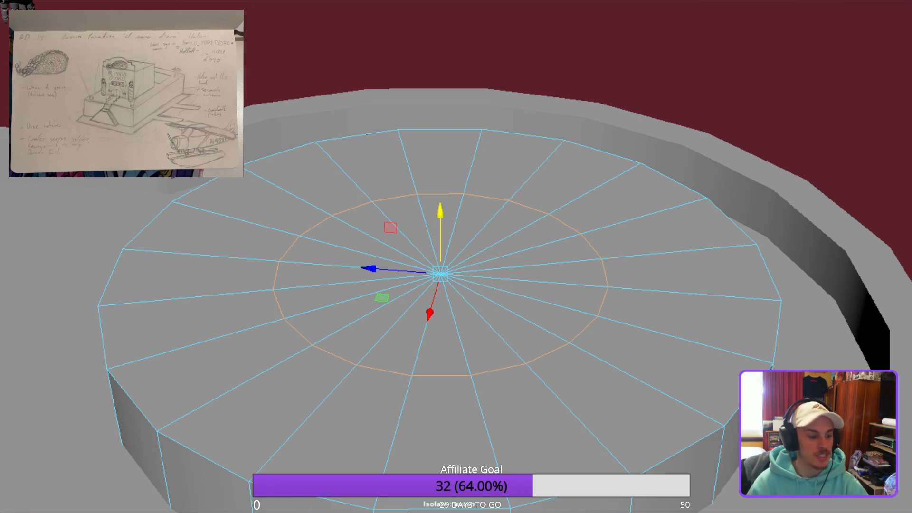
pyautogui.press('r')
pyautogui.moveTo(433, 411); pyautogui.dragTo(616, 361, button='middle')
# Examine the low disc's widened top ring and its fit within the table's rim from several angles.
pyautogui.keyDown('alt'); pyautogui.moveTo(737, 336); pyautogui.dragTo(759, 309); pyautogui.keyUp('alt')
pyautogui.scroll(4, 783, 216)
pyautogui.keyDown('alt'); pyautogui.moveTo(836, 404); pyautogui.dragTo(627, 337, button='middle'); pyautogui.keyUp('alt')
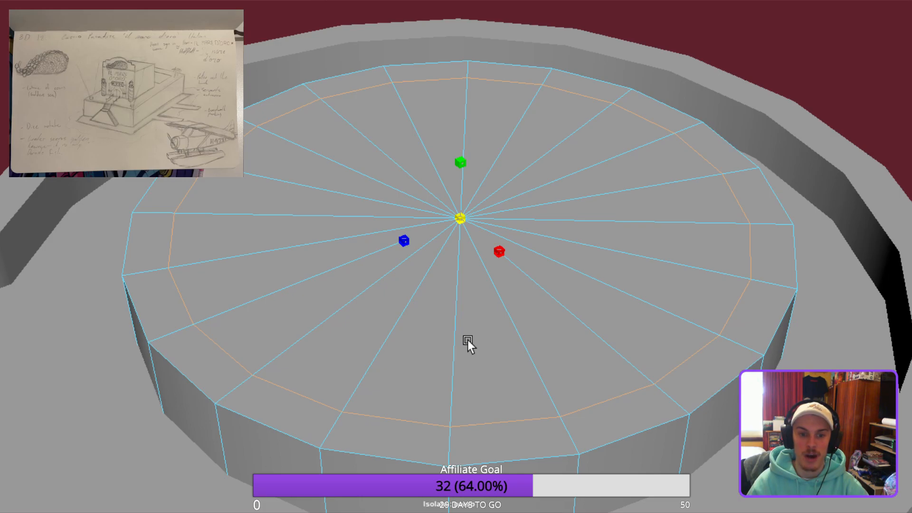
pyautogui.keyDown('alt'); pyautogui.moveTo(467, 341); pyautogui.dragTo(644, 333); pyautogui.keyUp('alt')
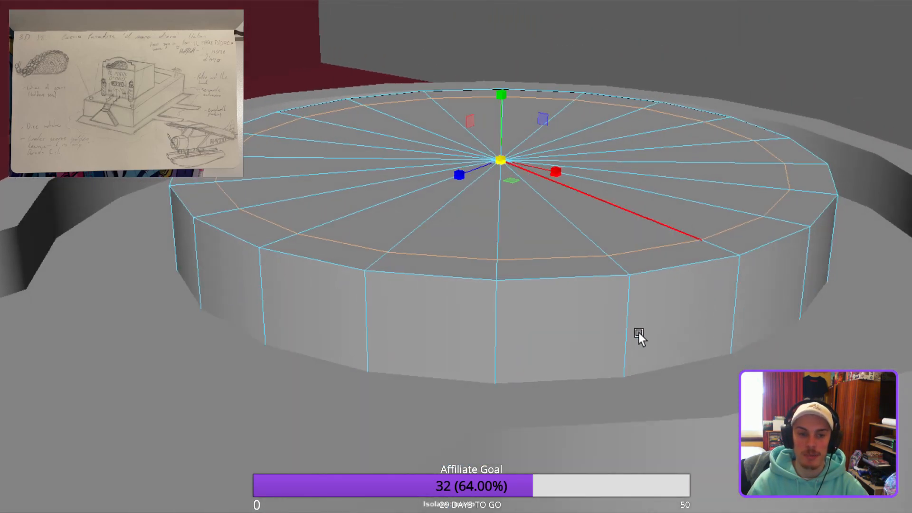
pyautogui.keyDown('alt'); pyautogui.moveTo(667, 282); pyautogui.dragTo(558, 310); pyautogui.keyUp('alt')
pyautogui.keyDown('alt'); pyautogui.moveTo(558, 310); pyautogui.dragTo(605, 350, button='middle'); pyautogui.keyUp('alt')
pyautogui.keyDown('alt'); pyautogui.moveTo(605, 350); pyautogui.dragTo(480, 346); pyautogui.keyUp('alt')
pyautogui.keyDown('alt'); pyautogui.moveTo(481, 346); pyautogui.dragTo(656, 362, button='middle'); pyautogui.keyUp('alt')
pyautogui.keyDown('alt'); pyautogui.moveTo(656, 362); pyautogui.dragTo(481, 368); pyautogui.keyUp('alt')
pyautogui.keyDown('alt'); pyautogui.moveTo(566, 403); pyautogui.dragTo(464, 383); pyautogui.keyUp('alt')
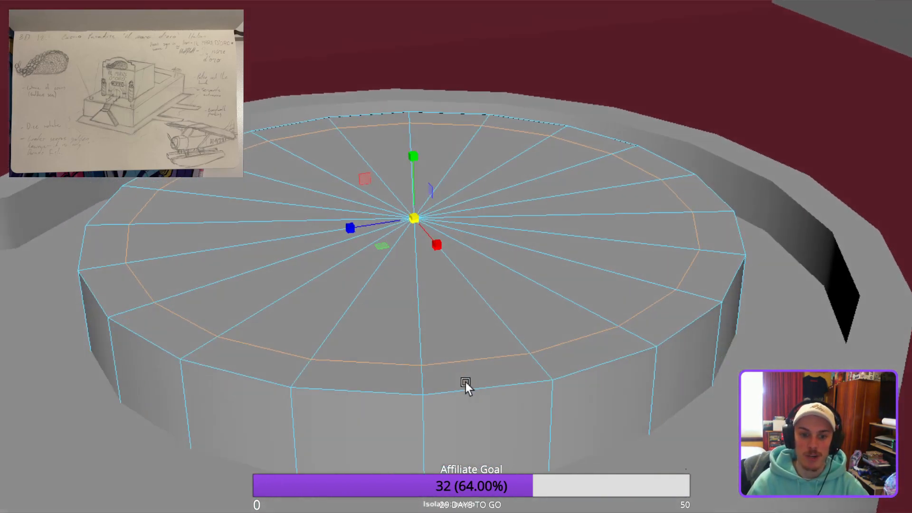
pyautogui.keyDown('alt'); pyautogui.moveTo(9, 415); pyautogui.dragTo(502, 390); pyautogui.keyUp('alt')
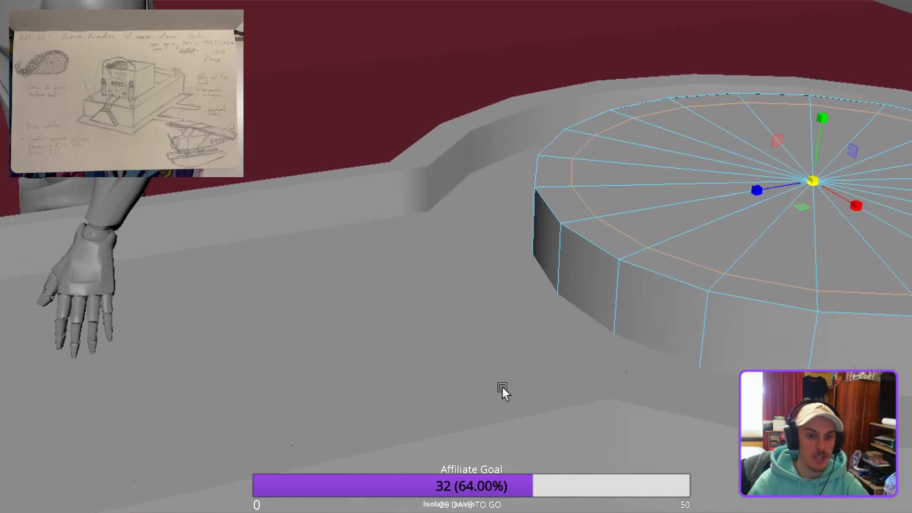
# Switch to the table's faces and select the inner wall faces around the slab's recess, including the corner faces beside the disc.
pyautogui.hotkey('ctrl', 'z')
pyautogui.hotkey('ctrl', 'z')
pyautogui.hotkey('ctrl', 'z')
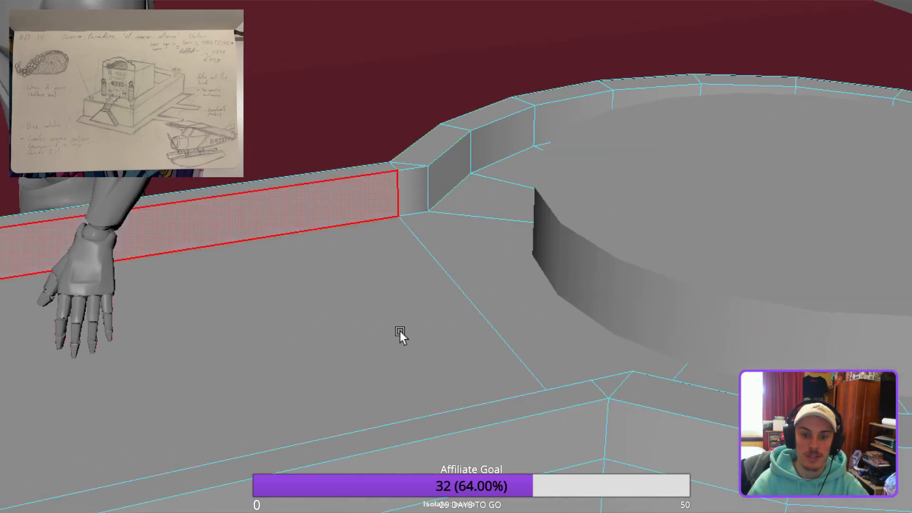
pyautogui.hotkey('ctrl', 'z')
pyautogui.hotkey('ctrl', 'z')
pyautogui.keyDown('alt'); pyautogui.moveTo(305, 325); pyautogui.dragTo(497, 301); pyautogui.keyUp('alt')
pyautogui.hotkey('ctrl', 'z')
pyautogui.hotkey('ctrl', 'z')
pyautogui.keyDown('alt'); pyautogui.moveTo(392, 298); pyautogui.dragTo(587, 313, button='middle'); pyautogui.keyUp('alt')
pyautogui.keyDown('alt'); pyautogui.moveTo(588, 313); pyautogui.dragTo(559, 141); pyautogui.keyUp('alt')
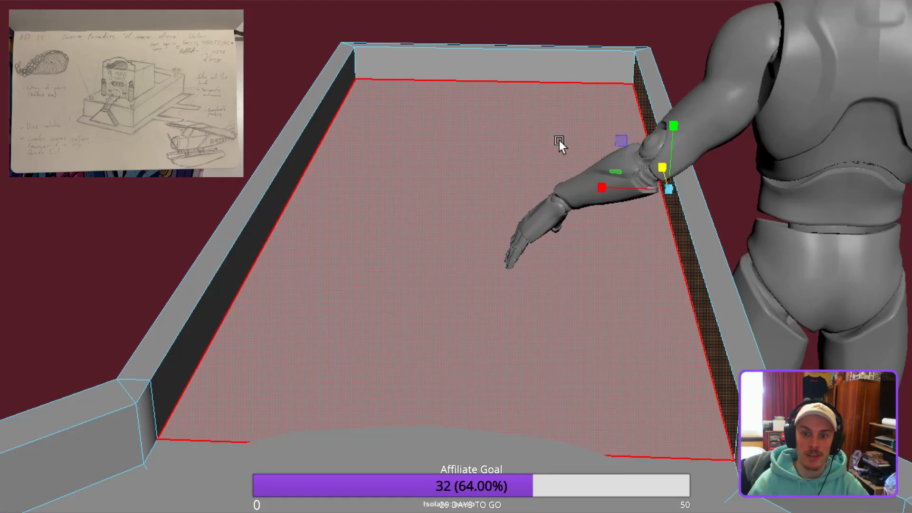
pyautogui.keyDown('shift'); pyautogui.click(528, 66); pyautogui.keyUp('shift')
pyautogui.keyDown('shift'); pyautogui.click(237, 271); pyautogui.keyUp('shift')
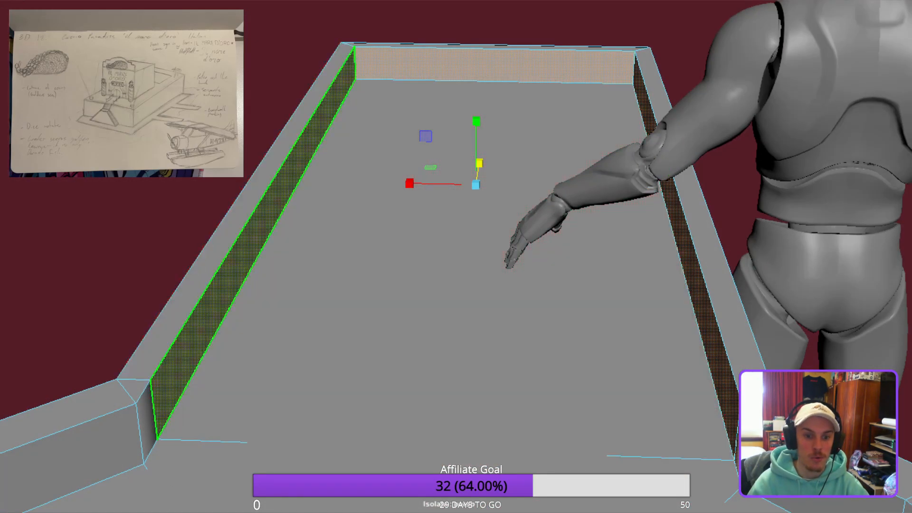
pyautogui.keyDown('shift'); pyautogui.click(148, 423); pyautogui.keyUp('shift')
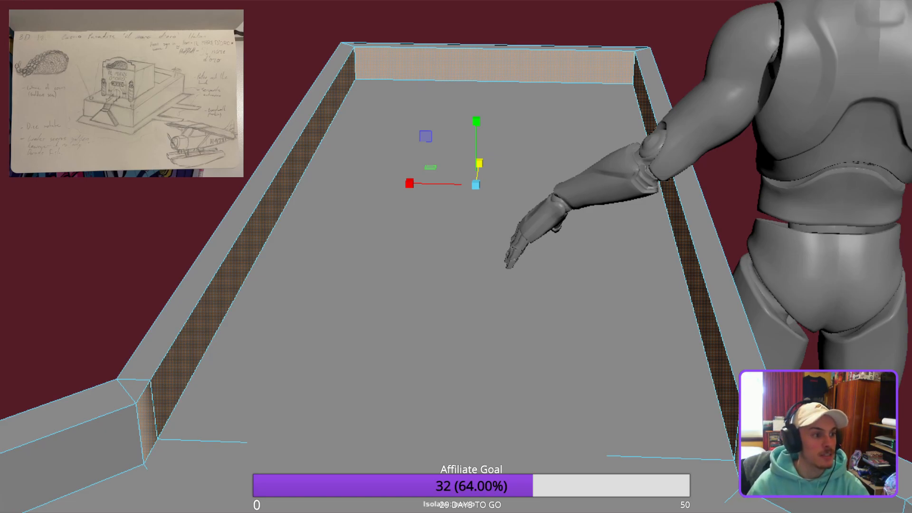
pyautogui.keyDown('alt'); pyautogui.moveTo(343, 286); pyautogui.dragTo(302, 286, button='middle'); pyautogui.keyUp('alt')
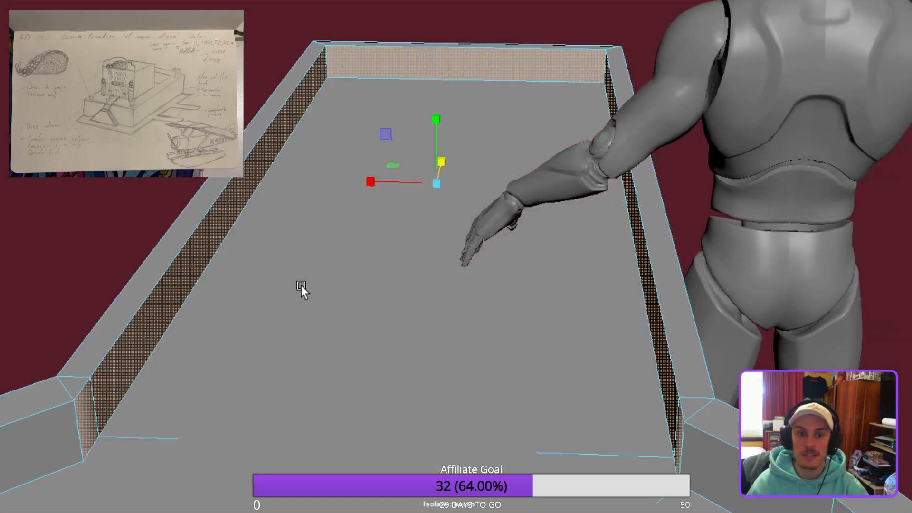
pyautogui.keyDown('alt'); pyautogui.moveTo(302, 286); pyautogui.dragTo(260, 209); pyautogui.keyUp('alt')
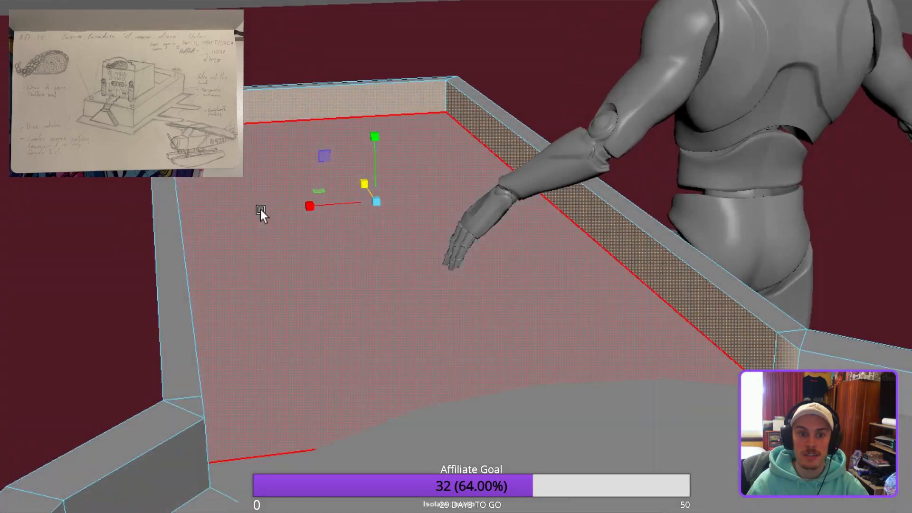
pyautogui.click(341, 79)
# Return to object mode and select the low disc inside the table's round recess.
pyautogui.keyDown('alt'); pyautogui.moveTo(326, 242); pyautogui.dragTo(526, 291); pyautogui.keyUp('alt')
pyautogui.keyDown('alt'); pyautogui.moveTo(526, 290); pyautogui.dragTo(457, 314, button='right'); pyautogui.keyUp('alt')
pyautogui.keyDown('alt'); pyautogui.moveTo(457, 314); pyautogui.dragTo(456, 299); pyautogui.keyUp('alt')
pyautogui.press('F8')
pyautogui.click(612, 248)
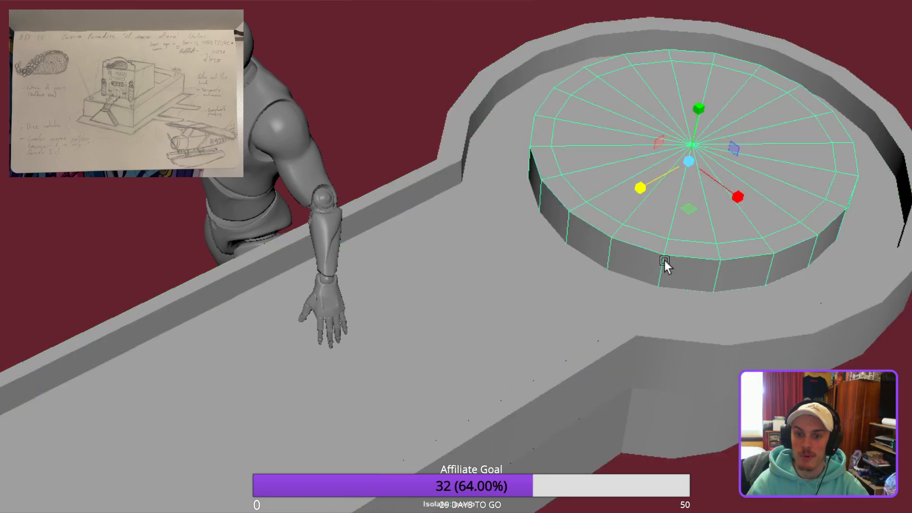
pyautogui.keyDown('alt'); pyautogui.moveTo(647, 260); pyautogui.dragTo(645, 233); pyautogui.keyUp('alt')
pyautogui.keyDown('alt'); pyautogui.moveTo(645, 232); pyautogui.dragTo(341, 254, button='middle'); pyautogui.keyUp('alt')
pyautogui.keyDown('alt'); pyautogui.moveTo(341, 255); pyautogui.dragTo(419, 372, button='right'); pyautogui.keyUp('alt')
pyautogui.keyDown('alt'); pyautogui.moveTo(420, 371); pyautogui.dragTo(459, 358); pyautogui.keyUp('alt')
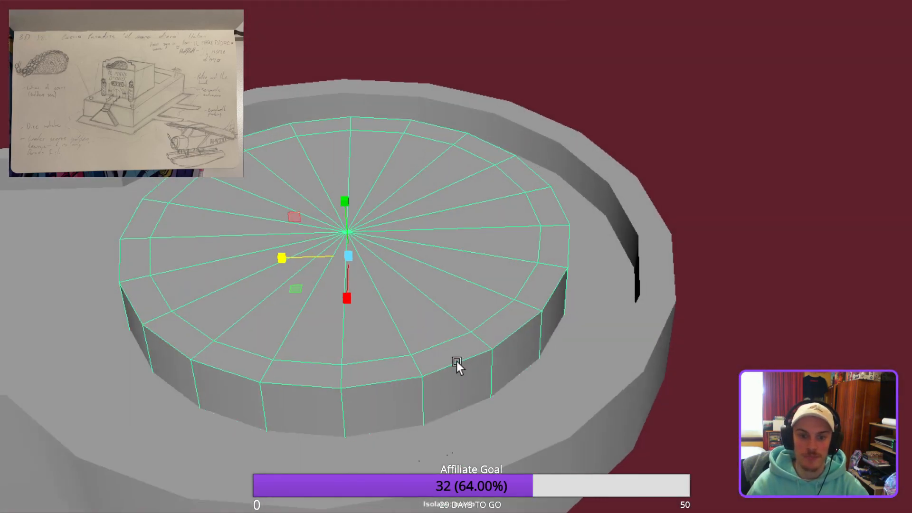
# Select all the wedge-shaped faces inside the low disc's top ring, leaving the outer ring of faces unselected.
pyautogui.keyDown('alt'); pyautogui.moveTo(458, 358); pyautogui.dragTo(444, 382, button='right'); pyautogui.keyUp('alt')
pyautogui.keyDown('alt'); pyautogui.moveTo(443, 383); pyautogui.dragTo(561, 383, button='middle'); pyautogui.keyUp('alt')
pyautogui.keyDown('alt'); pyautogui.moveTo(561, 382); pyautogui.dragTo(555, 335); pyautogui.keyUp('alt')
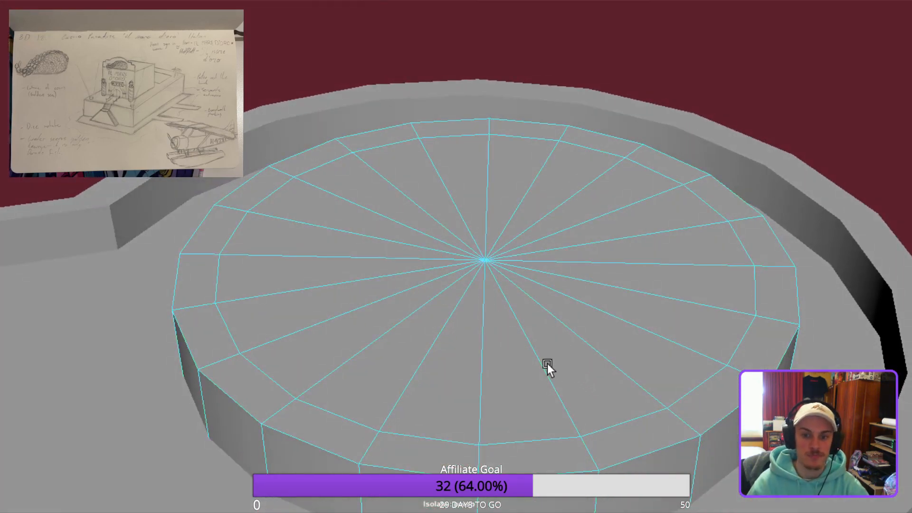
pyautogui.keyDown('alt'); pyautogui.moveTo(485, 336); pyautogui.dragTo(507, 475); pyautogui.keyUp('alt')
pyautogui.moveTo(506, 475); pyautogui.dragTo(402, 383)
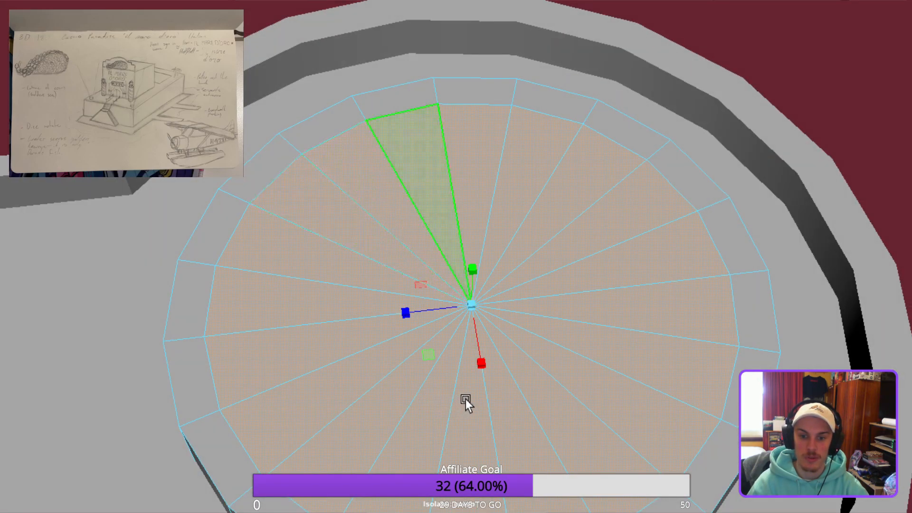
pyautogui.keyDown('alt'); pyautogui.moveTo(463, 400); pyautogui.dragTo(561, 369); pyautogui.keyUp('alt')
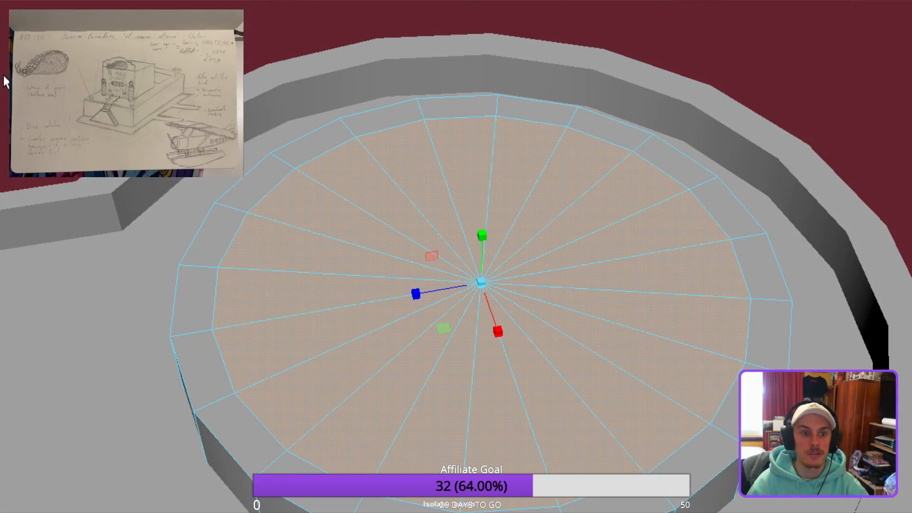
# Extrude the selected top faces downward into the disc with a local Z translation of -0.764.
pyautogui.hotkey('ctrl', 'e')
pyautogui.keyDown('alt'); pyautogui.moveTo(482, 373); pyautogui.dragTo(523, 343); pyautogui.keyUp('alt')
pyautogui.moveTo(528, 356); pyautogui.dragTo(549, 424, button='middle')
pyautogui.keyDown('alt'); pyautogui.moveTo(671, 332); pyautogui.dragTo(667, 330); pyautogui.keyUp('alt')
pyautogui.keyDown('alt'); pyautogui.moveTo(420, 249); pyautogui.dragTo(425, 283); pyautogui.keyUp('alt')
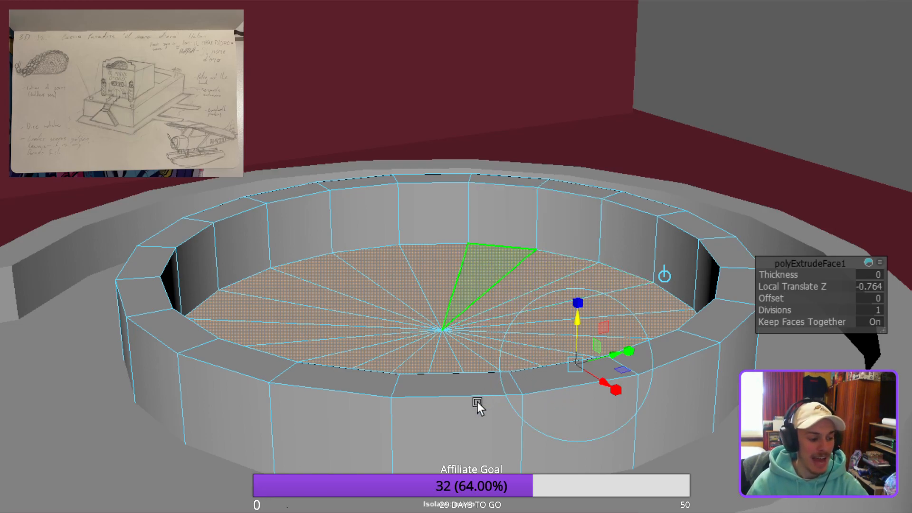
# Scale the sunken floor faces inward to slope the walls into a bowl, and raise the floor slightly.
pyautogui.press('w')
pyautogui.moveTo(449, 450); pyautogui.dragTo(265, 502)
pyautogui.press('w')
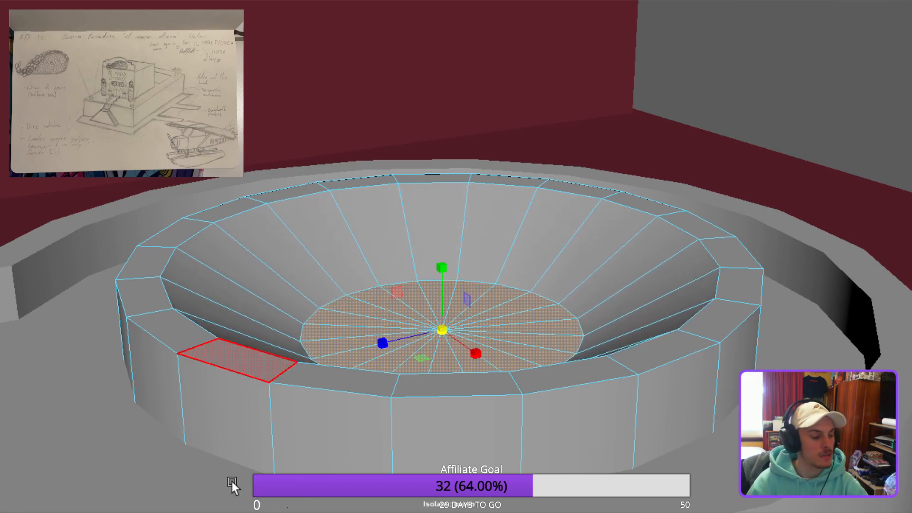
pyautogui.moveTo(451, 387); pyautogui.dragTo(463, 369, button='middle')
pyautogui.moveTo(674, 383)
pyautogui.keyDown('alt'); pyautogui.mouseDown()
pyautogui.moveTo(748, 372)
pyautogui.moveTo(680, 391)
pyautogui.moveTo(666, 384)
pyautogui.mouseUp(); pyautogui.keyUp('alt')
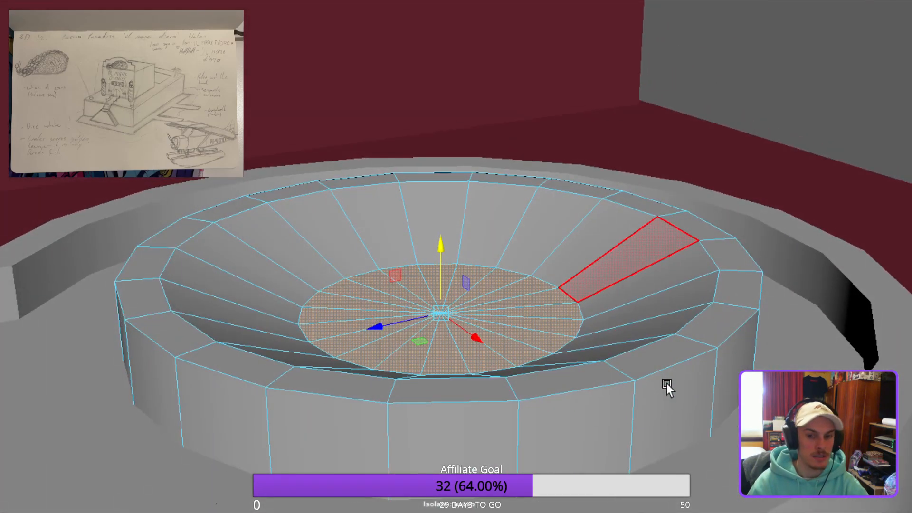
# Insert an edge loop high on the bowl's sloped wall and scale it outward to form a steep lip under the rim.
pyautogui.press('F8')
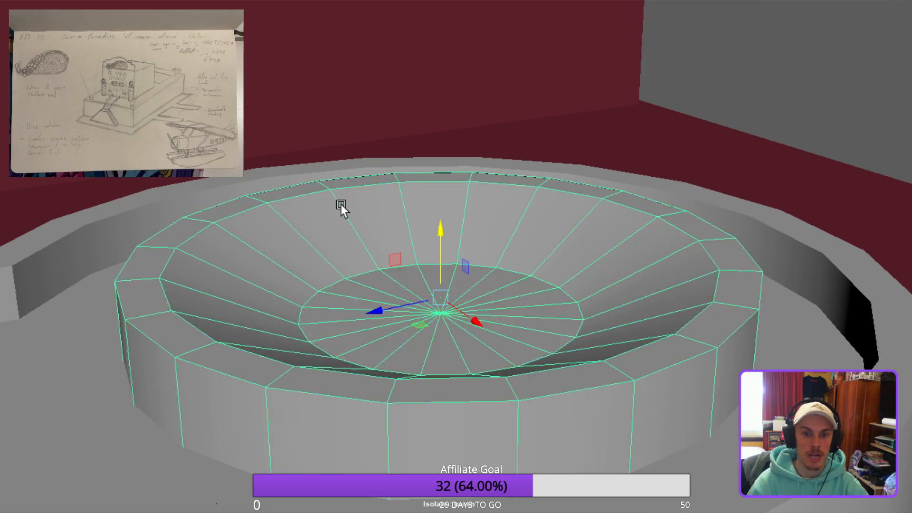
pyautogui.hotkey('ctrl', 'shift', 'x')
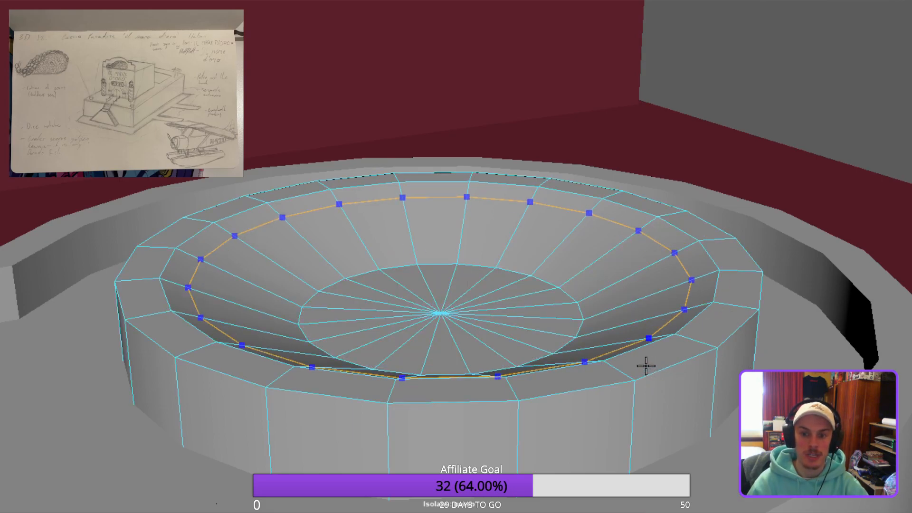
pyautogui.keyDown('ctrl'); pyautogui.moveTo(641, 369); pyautogui.dragTo(652, 366); pyautogui.keyUp('ctrl')
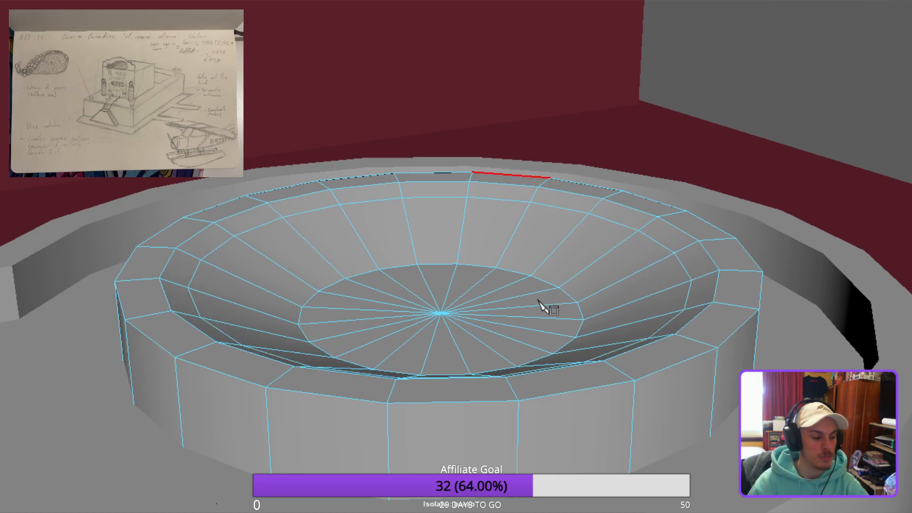
pyautogui.doubleClick(654, 357)
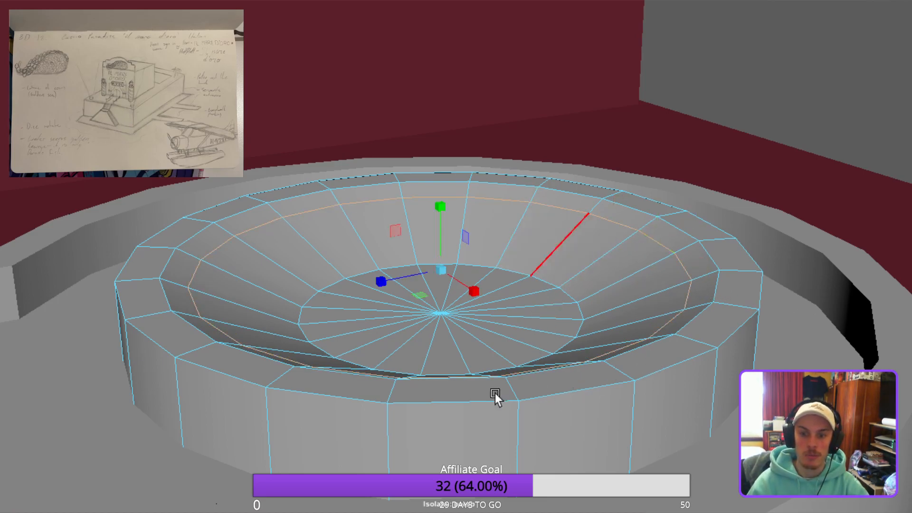
pyautogui.moveTo(448, 398); pyautogui.dragTo(477, 396, button='middle')
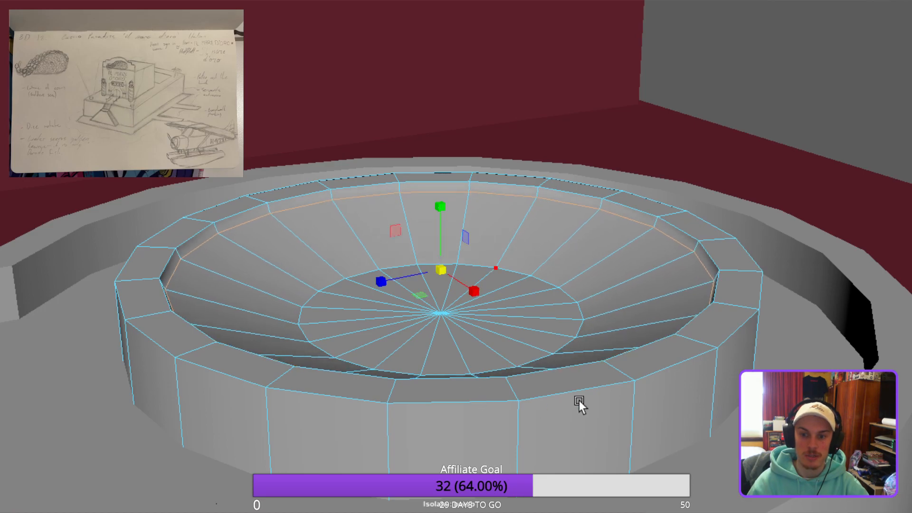
# Examine the bowl's rim and the new lip beneath it from several angles.
pyautogui.keyDown('alt'); pyautogui.moveTo(536, 402); pyautogui.dragTo(805, 358); pyautogui.keyUp('alt')
pyautogui.scroll(3, 722, 326)
pyautogui.keyDown('alt'); pyautogui.moveTo(807, 357); pyautogui.dragTo(625, 501, button='middle'); pyautogui.keyUp('alt')
pyautogui.keyDown('alt'); pyautogui.moveTo(625, 501); pyautogui.dragTo(896, 494); pyautogui.keyUp('alt')
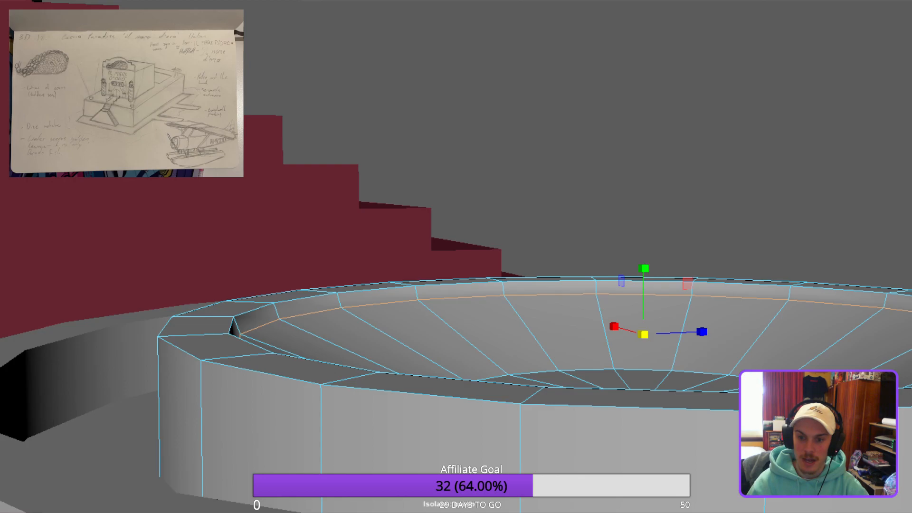
pyautogui.keyDown('alt'); pyautogui.moveTo(651, 461); pyautogui.dragTo(380, 435); pyautogui.keyUp('alt')
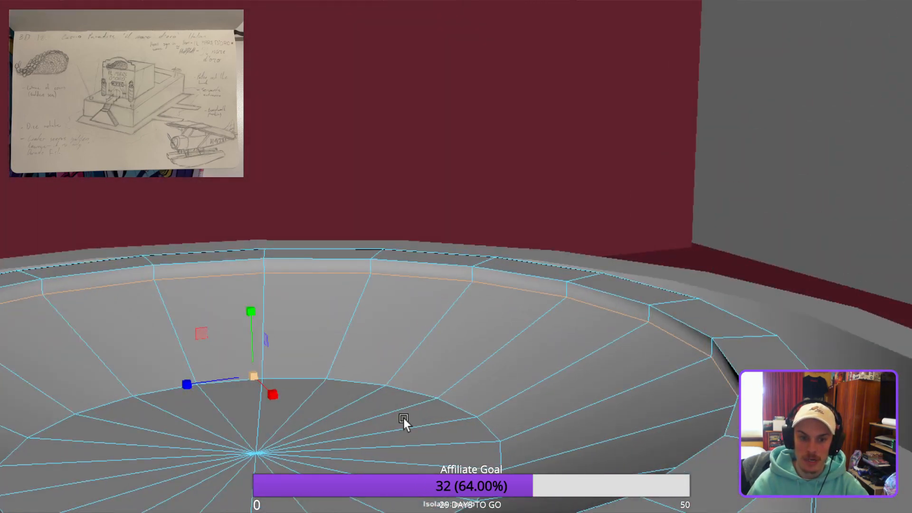
pyautogui.keyDown('alt'); pyautogui.moveTo(544, 460); pyautogui.dragTo(576, 420); pyautogui.keyUp('alt')
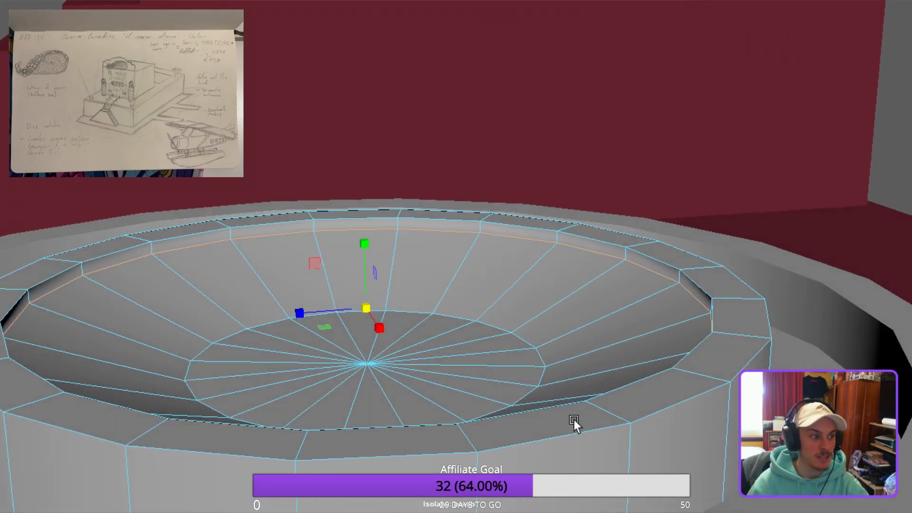
pyautogui.keyDown('alt'); pyautogui.moveTo(499, 413); pyautogui.dragTo(379, 429); pyautogui.keyUp('alt')
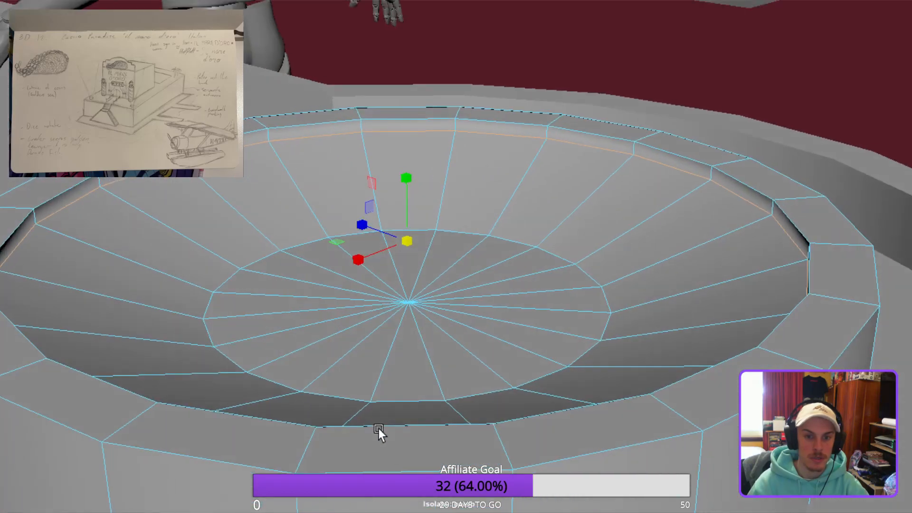
pyautogui.press('F11')
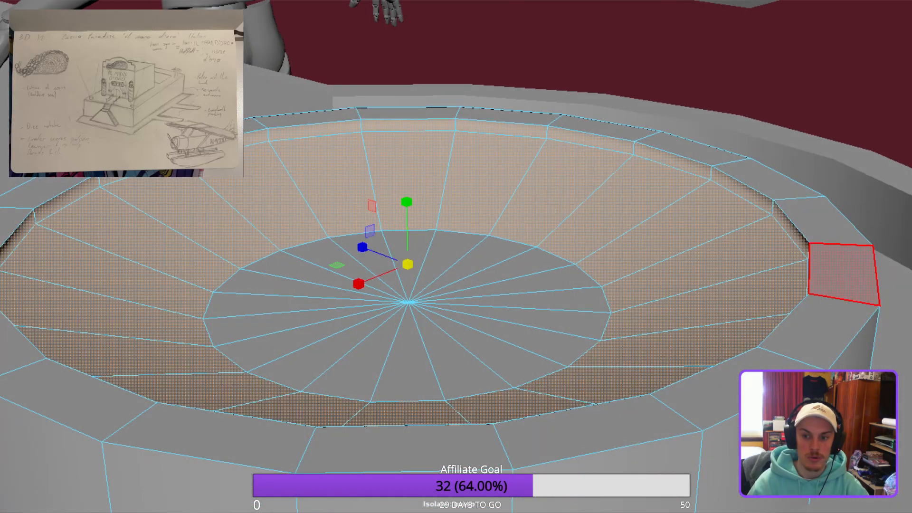
pyautogui.click(842, 273)
pyautogui.keyDown('shift'); pyautogui.doubleClick(817, 221); pyautogui.keyUp('shift')
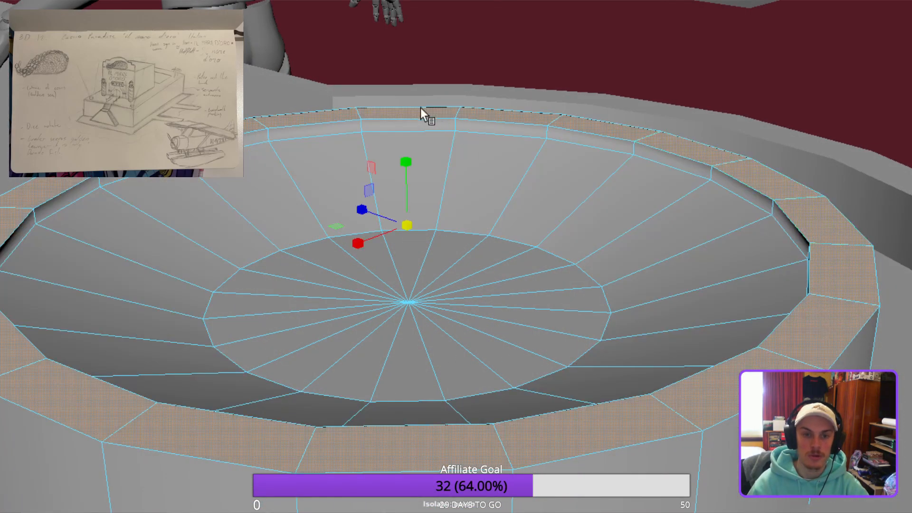
pyautogui.click(339, 83)
pyautogui.press('F8')
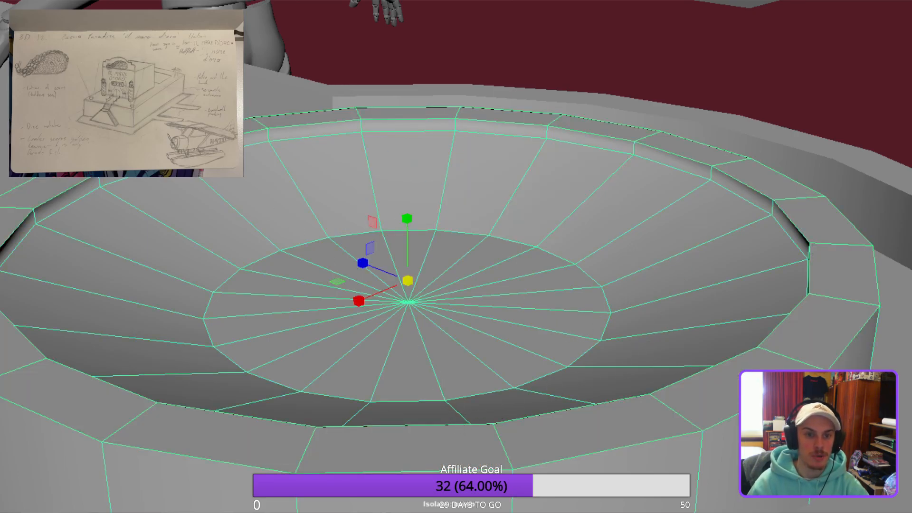
# Cut a closed ring of edges around the bowl's floor with snapped points on every spoke, about two thirds of the way out from the centre.
pyautogui.press('F10')
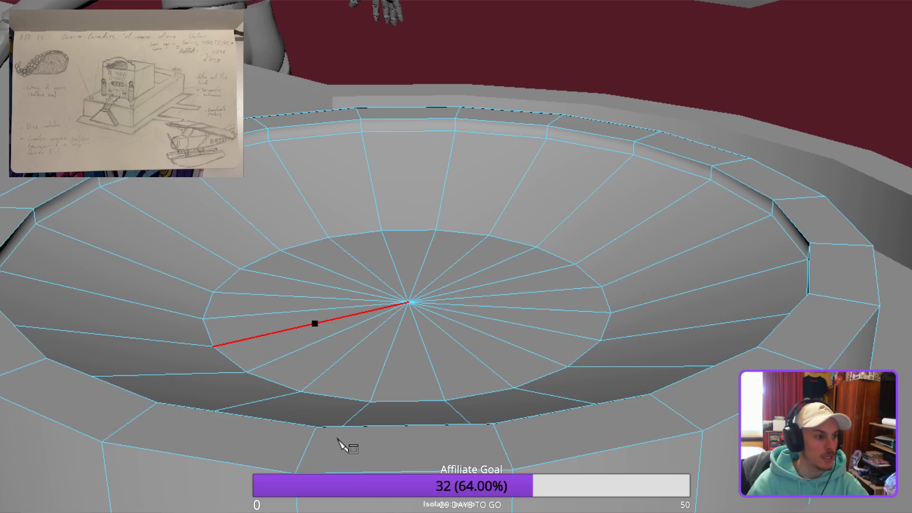
pyautogui.click(307, 456)
pyautogui.keyDown('shift'); pyautogui.click(305, 475); pyautogui.keyUp('shift')
pyautogui.keyDown('shift'); pyautogui.click(337, 362); pyautogui.keyUp('shift')
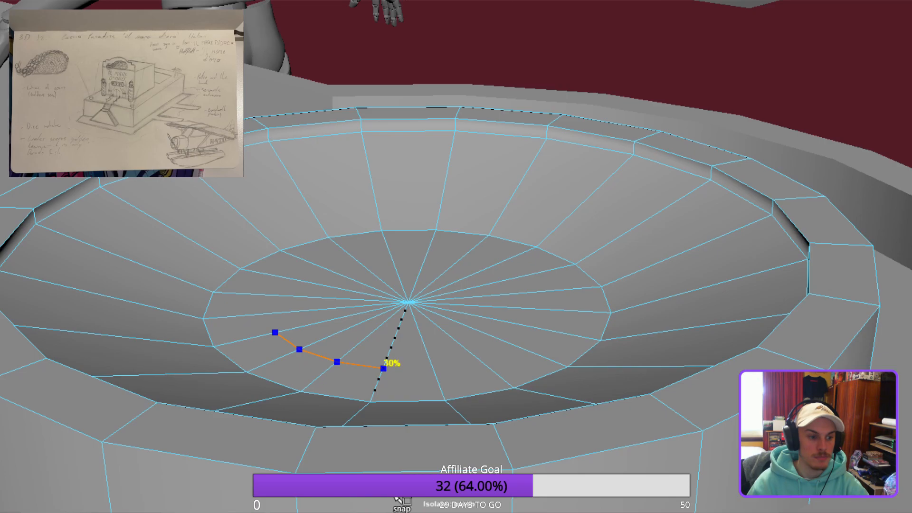
pyautogui.keyDown('shift'); pyautogui.click(395, 496); pyautogui.keyUp('shift')
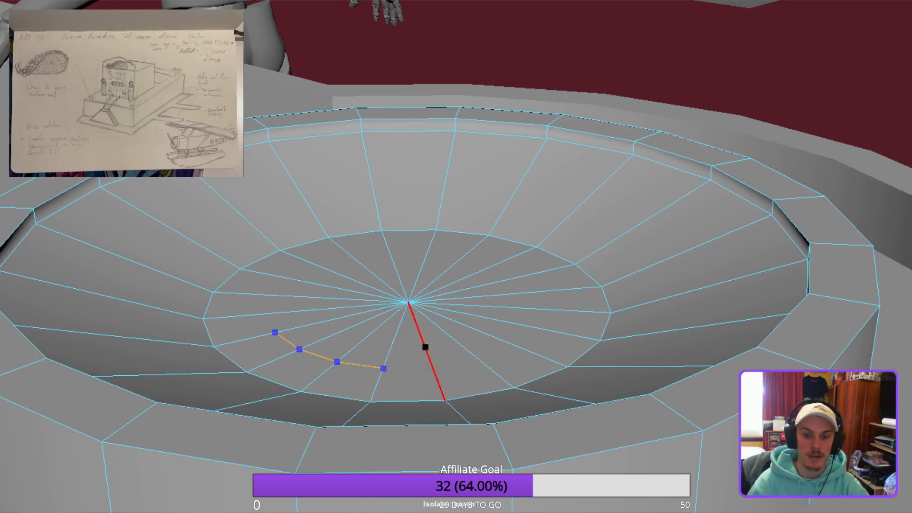
pyautogui.keyDown('shift'); pyautogui.click(444, 496); pyautogui.keyUp('shift')
pyautogui.keyDown('shift'); pyautogui.click(513, 483); pyautogui.keyUp('shift')
pyautogui.keyDown('shift'); pyautogui.click(526, 468); pyautogui.keyUp('shift')
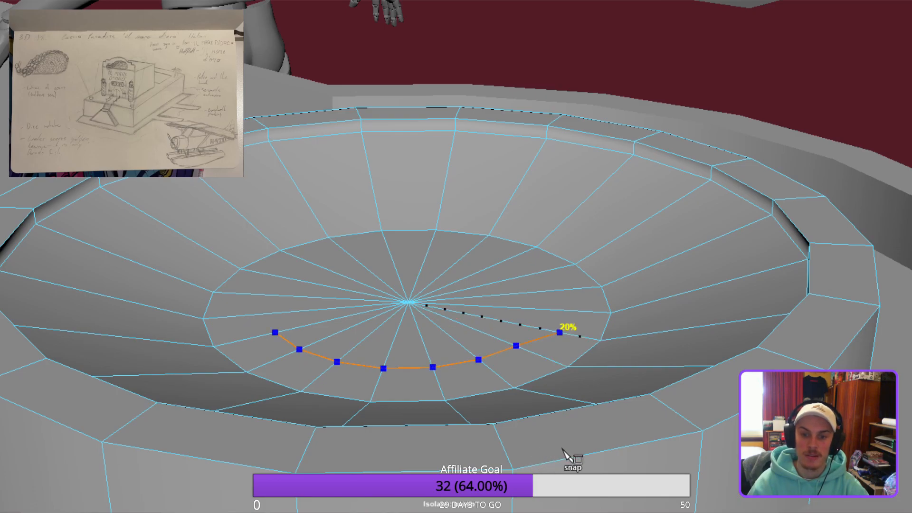
pyautogui.keyDown('shift'); pyautogui.click(544, 442); pyautogui.keyUp('shift')
pyautogui.keyDown('shift'); pyautogui.click(554, 430); pyautogui.keyUp('shift')
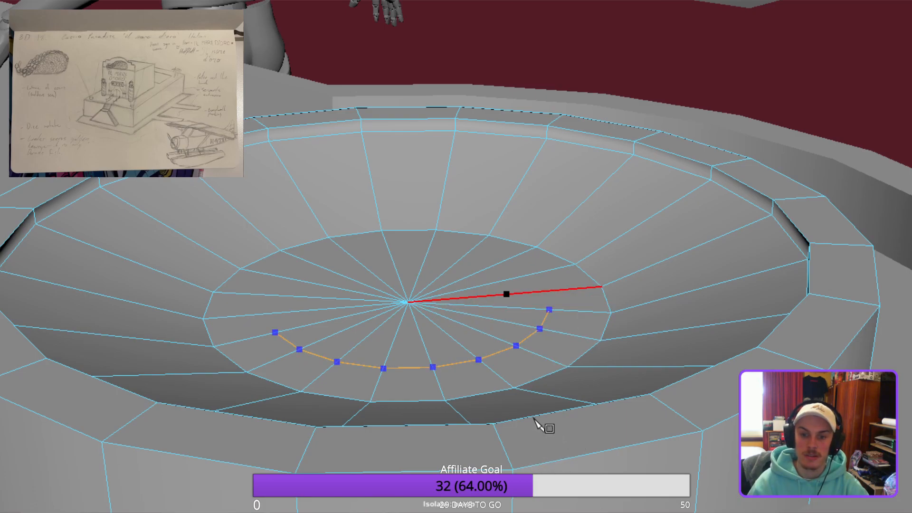
pyautogui.keyDown('shift'); pyautogui.click(551, 415); pyautogui.keyUp('shift')
pyautogui.keyDown('shift'); pyautogui.click(545, 413); pyautogui.keyUp('shift')
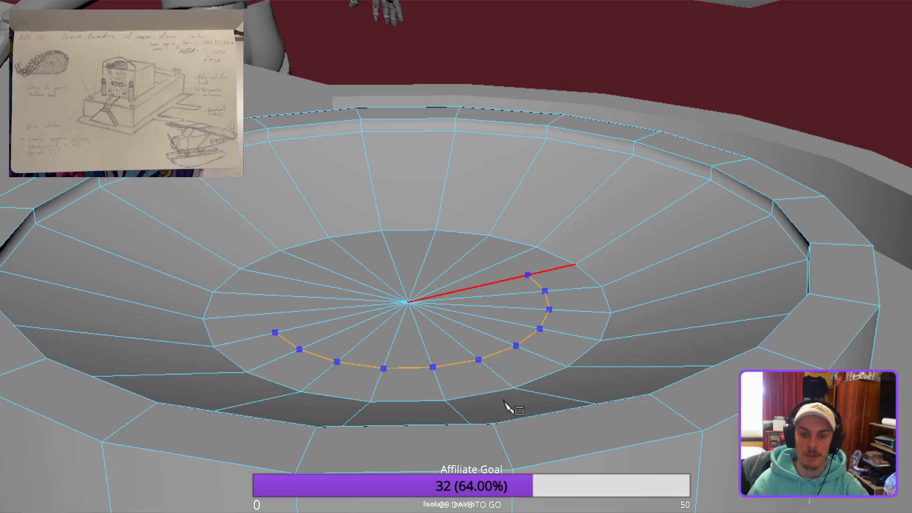
pyautogui.keyDown('shift'); pyautogui.click(494, 397); pyautogui.keyUp('shift')
pyautogui.keyDown('shift'); pyautogui.click(475, 387); pyautogui.keyUp('shift')
pyautogui.keyDown('shift'); pyautogui.click(425, 393); pyautogui.keyUp('shift')
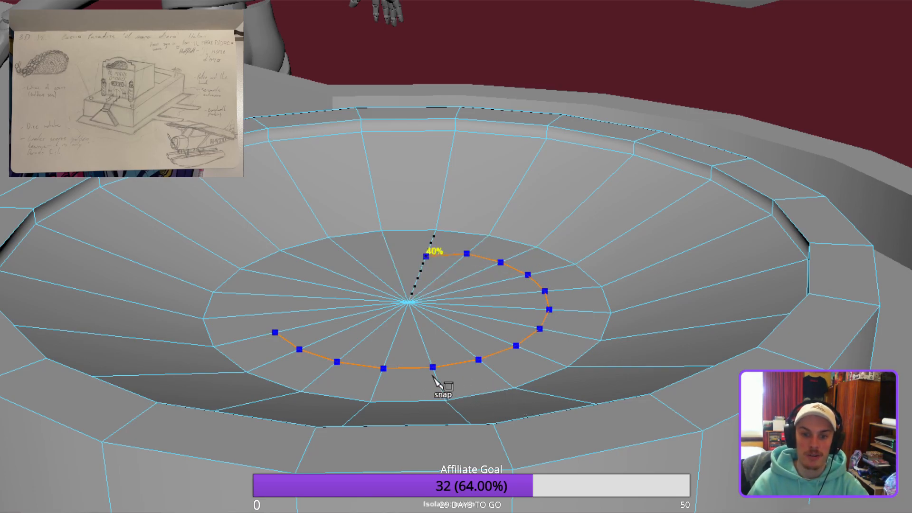
pyautogui.keyDown('shift'); pyautogui.click(439, 377); pyautogui.keyUp('shift')
pyautogui.keyDown('shift'); pyautogui.click(394, 379); pyautogui.keyUp('shift')
pyautogui.keyDown('shift'); pyautogui.click(362, 380); pyautogui.keyUp('shift')
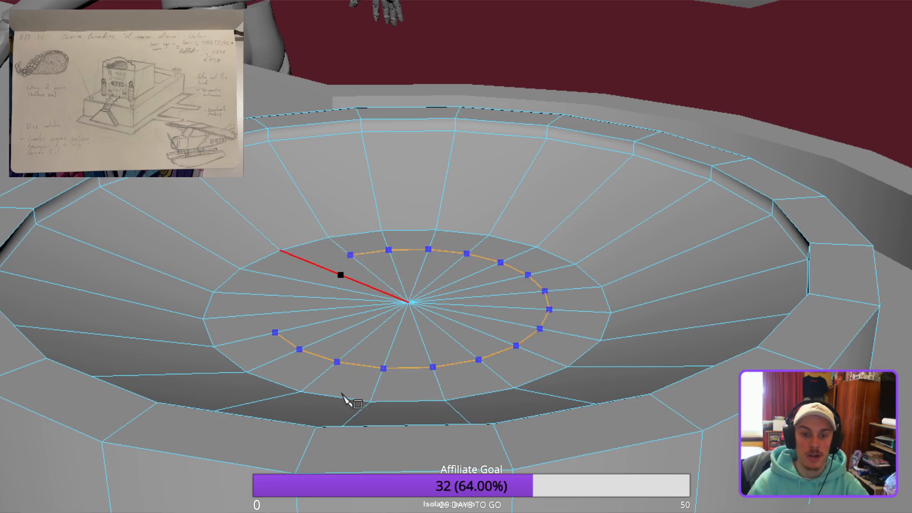
pyautogui.keyDown('shift'); pyautogui.click(323, 407); pyautogui.keyUp('shift')
pyautogui.keyDown('shift'); pyautogui.click(300, 414); pyautogui.keyUp('shift')
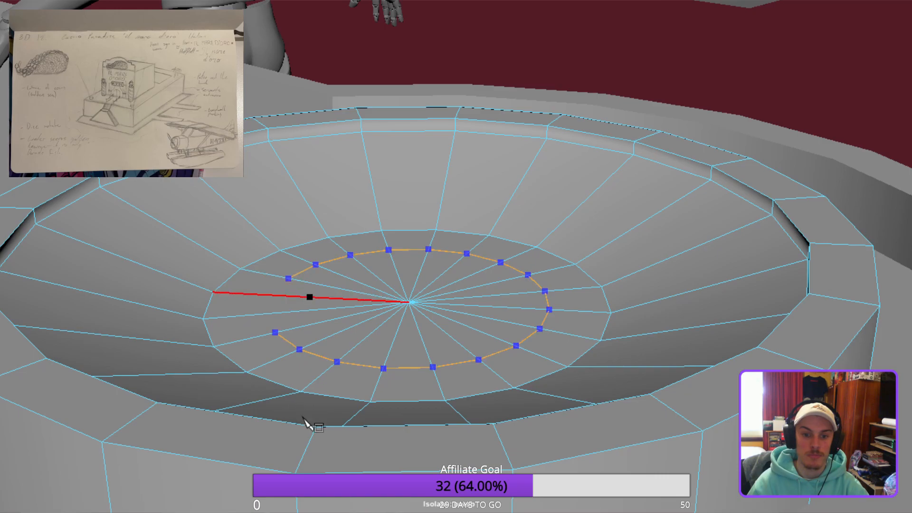
pyautogui.keyDown('shift'); pyautogui.click(291, 430); pyautogui.keyUp('shift')
pyautogui.keyDown('shift'); pyautogui.click(280, 440); pyautogui.keyUp('shift')
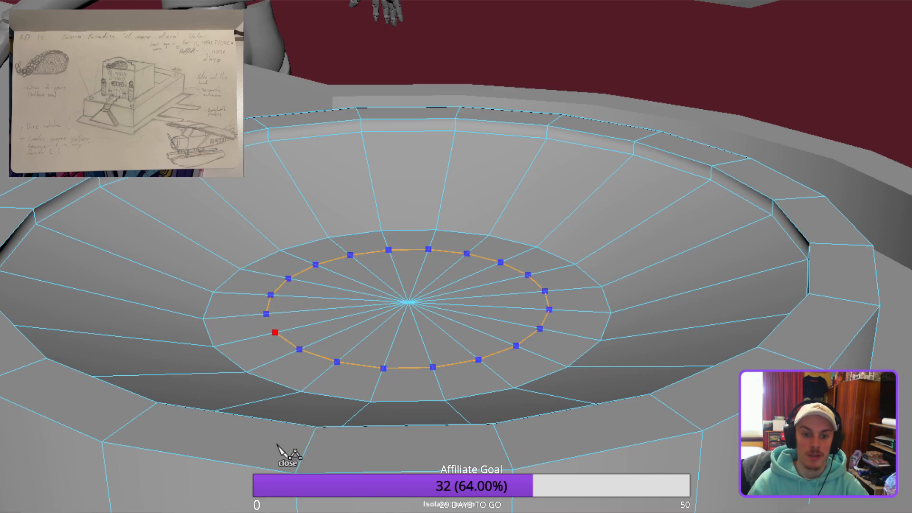
pyautogui.keyDown('shift'); pyautogui.click(284, 458); pyautogui.keyUp('shift')
pyautogui.press('Return')
# Raise the floor's centre vertex to about the height of the bowl's mid-wall to form a cone, and return to object mode.
pyautogui.moveTo(492, 391)
pyautogui.keyDown('alt'); pyautogui.mouseDown()
pyautogui.moveTo(542, 405)
pyautogui.moveTo(506, 420)
pyautogui.mouseUp(); pyautogui.keyUp('alt')
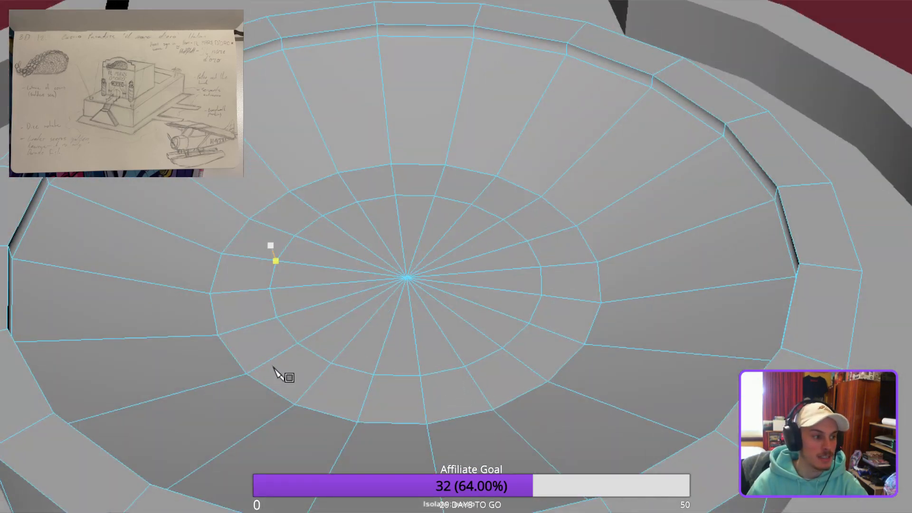
pyautogui.scroll(3, 275, 366)
pyautogui.keyDown('alt'); pyautogui.moveTo(437, 367); pyautogui.dragTo(566, 363); pyautogui.keyUp('alt')
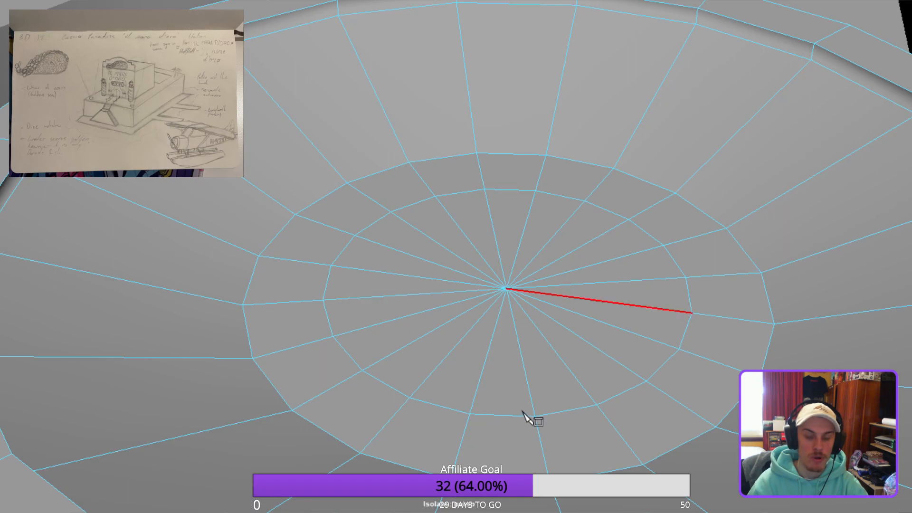
pyautogui.keyDown('alt'); pyautogui.moveTo(504, 397); pyautogui.dragTo(505, 375); pyautogui.keyUp('alt')
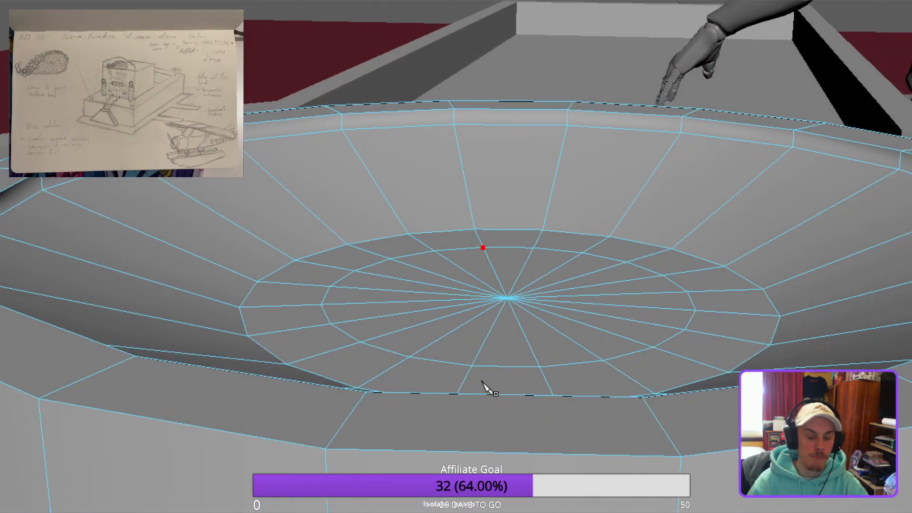
pyautogui.press('w')
pyautogui.click(512, 418)
pyautogui.moveTo(512, 360); pyautogui.dragTo(526, 291)
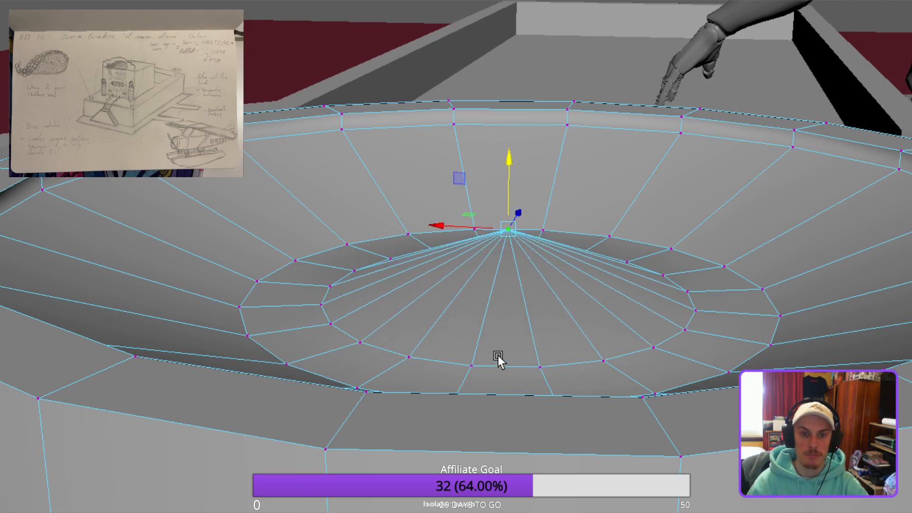
pyautogui.press('F8')
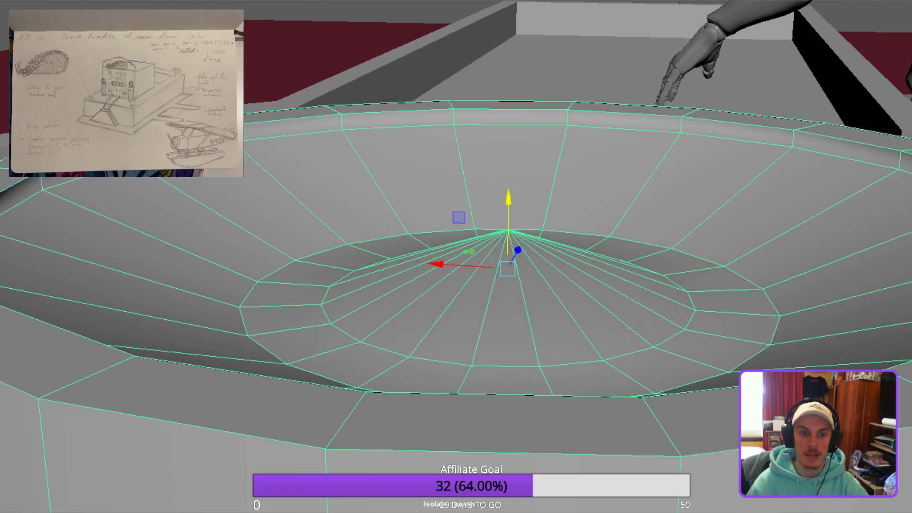
# Cut a closed ring of edges around the central cone with points on every spoke, about halfway between its apex and base.
pyautogui.hotkey('ctrl', 'shift', 'x')
pyautogui.click(461, 288)
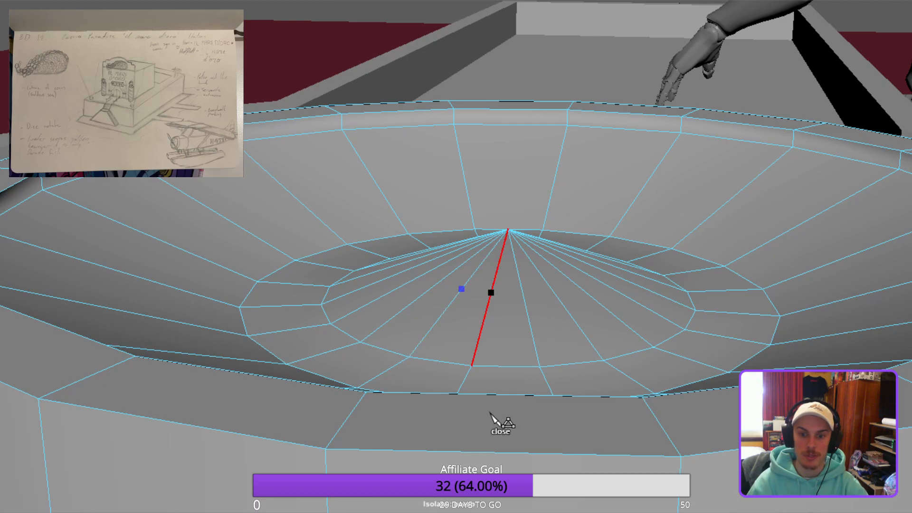
pyautogui.moveTo(550, 419)
pyautogui.keyDown('alt'); pyautogui.mouseDown()
pyautogui.moveTo(560, 426)
pyautogui.moveTo(545, 428)
pyautogui.mouseUp(); pyautogui.keyUp('alt')
pyautogui.click(486, 447)
pyautogui.click(520, 451)
pyautogui.click(599, 433)
pyautogui.click(451, 461)
pyautogui.click(471, 469)
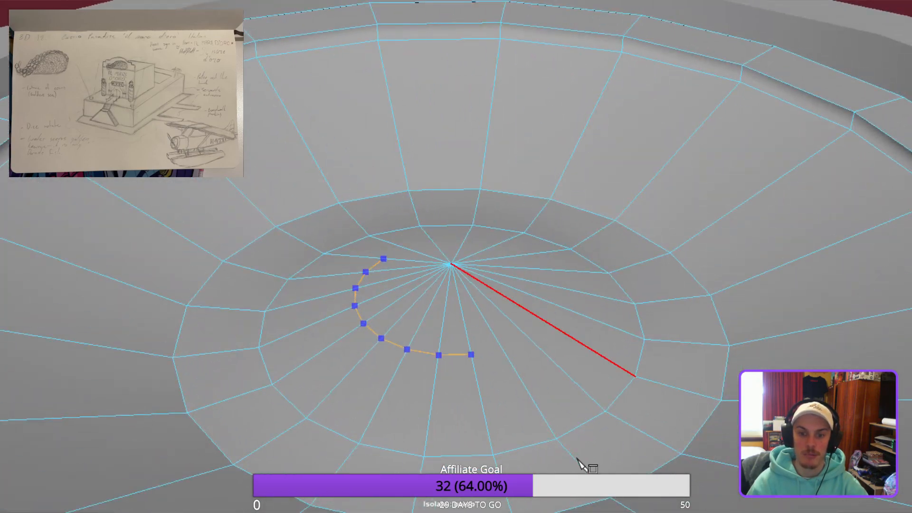
pyautogui.keyDown('alt'); pyautogui.moveTo(584, 464); pyautogui.dragTo(401, 396); pyautogui.keyUp('alt')
pyautogui.click(388, 456)
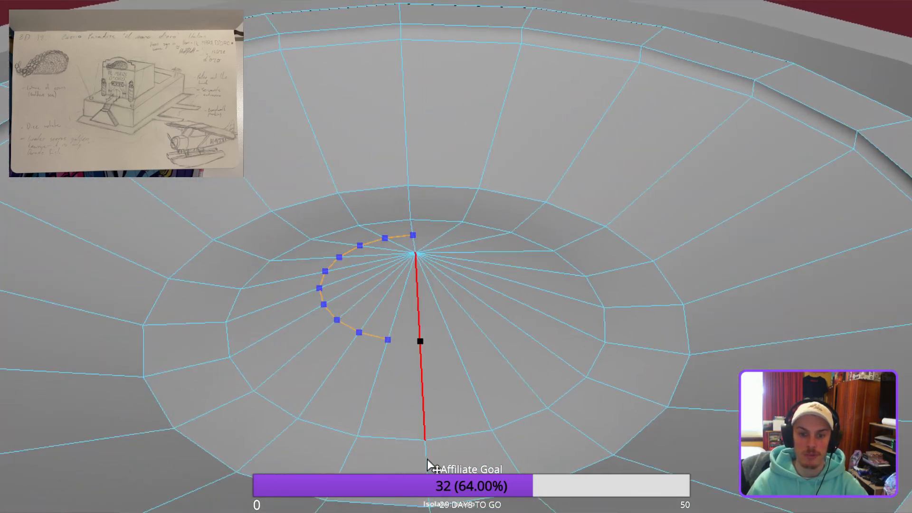
pyautogui.click(489, 457)
pyautogui.keyDown('alt'); pyautogui.moveTo(576, 440); pyautogui.dragTo(477, 446); pyautogui.keyUp('alt')
pyautogui.keyDown('alt'); pyautogui.moveTo(550, 365); pyautogui.dragTo(483, 430, button='right'); pyautogui.keyUp('alt')
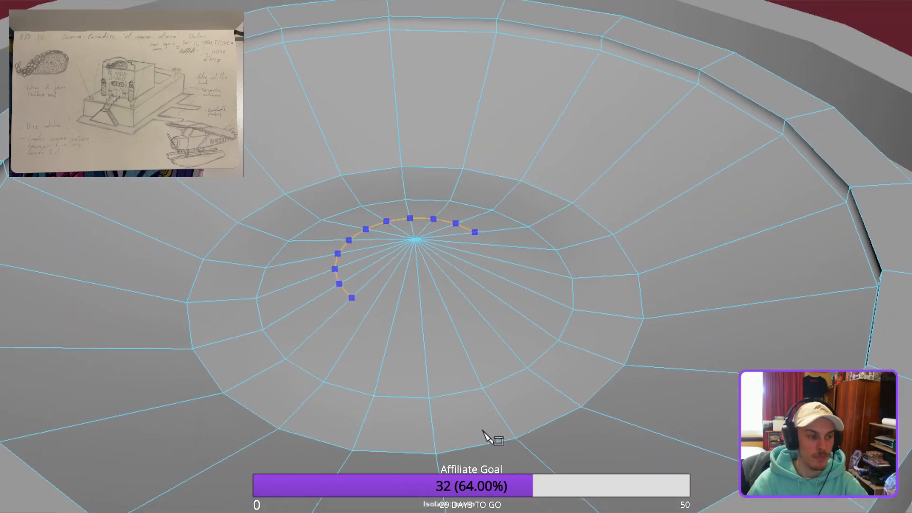
pyautogui.keyDown('alt'); pyautogui.moveTo(482, 430); pyautogui.dragTo(460, 430, button='middle'); pyautogui.keyUp('alt')
pyautogui.keyDown('alt'); pyautogui.moveTo(459, 429); pyautogui.dragTo(450, 426); pyautogui.keyUp('alt')
pyautogui.keyDown('shift'); pyautogui.click(365, 436); pyautogui.keyUp('shift')
pyautogui.keyDown('shift'); pyautogui.click(379, 438); pyautogui.keyUp('shift')
pyautogui.keyDown('shift'); pyautogui.click(404, 442); pyautogui.keyUp('shift')
pyautogui.keyDown('shift'); pyautogui.click(441, 441); pyautogui.keyUp('shift')
pyautogui.keyDown('shift'); pyautogui.click(465, 437); pyautogui.keyUp('shift')
pyautogui.keyDown('shift'); pyautogui.click(485, 428); pyautogui.keyUp('shift')
pyautogui.keyDown('alt'); pyautogui.moveTo(487, 429); pyautogui.dragTo(454, 430); pyautogui.keyUp('alt')
pyautogui.keyDown('shift'); pyautogui.click(469, 430); pyautogui.keyUp('shift')
pyautogui.keyDown('shift'); pyautogui.click(490, 426); pyautogui.keyUp('shift')
pyautogui.keyDown('shift'); pyautogui.click(510, 408); pyautogui.keyUp('shift')
pyautogui.keyDown('shift'); pyautogui.click(506, 380); pyautogui.keyUp('shift')
pyautogui.keyDown('alt'); pyautogui.moveTo(634, 380); pyautogui.dragTo(521, 350); pyautogui.keyUp('alt')
pyautogui.keyDown('alt'); pyautogui.moveTo(423, 405); pyautogui.dragTo(437, 427); pyautogui.keyUp('alt')
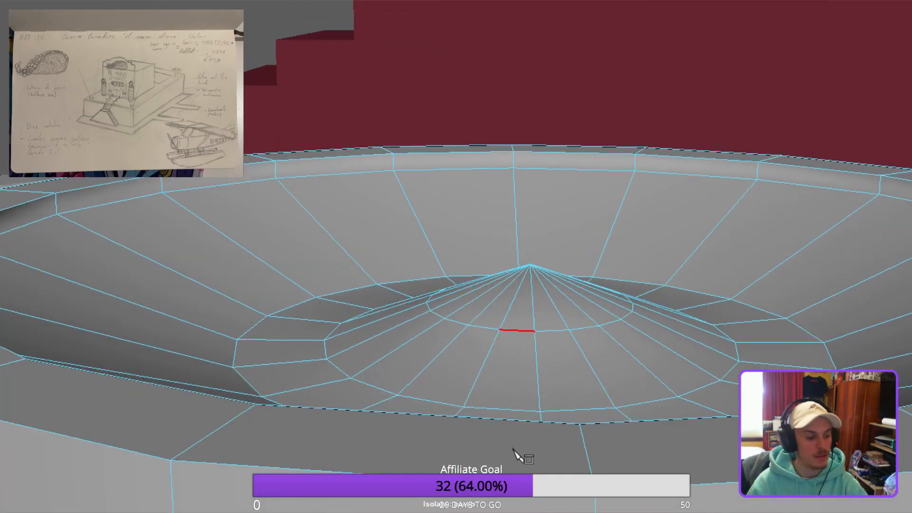
# Select the new edge ring around the cone and scale it slightly outward to round the cone's profile.
pyautogui.press('r')
pyautogui.doubleClick(519, 331)
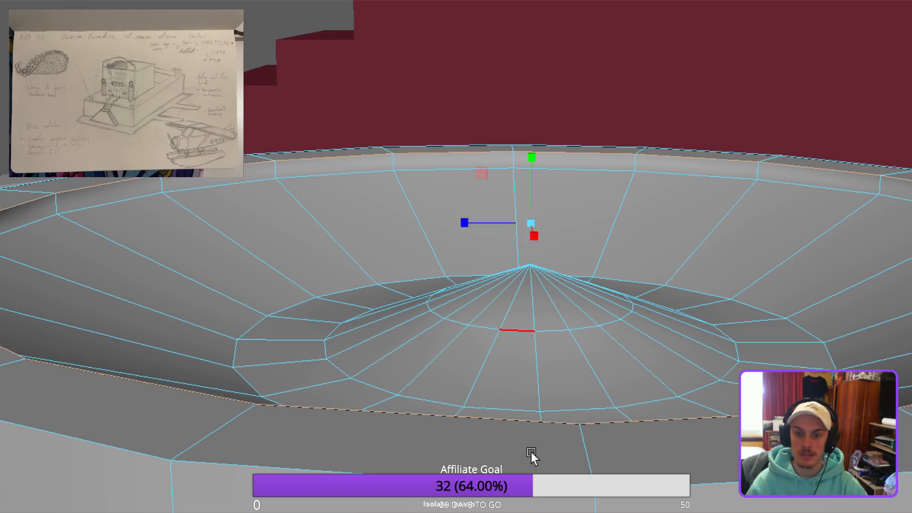
pyautogui.moveTo(531, 451); pyautogui.dragTo(547, 418, button='middle')
pyautogui.keyDown('alt'); pyautogui.moveTo(546, 418); pyautogui.dragTo(636, 418); pyautogui.keyUp('alt')
pyautogui.scroll(4, 633, 417)
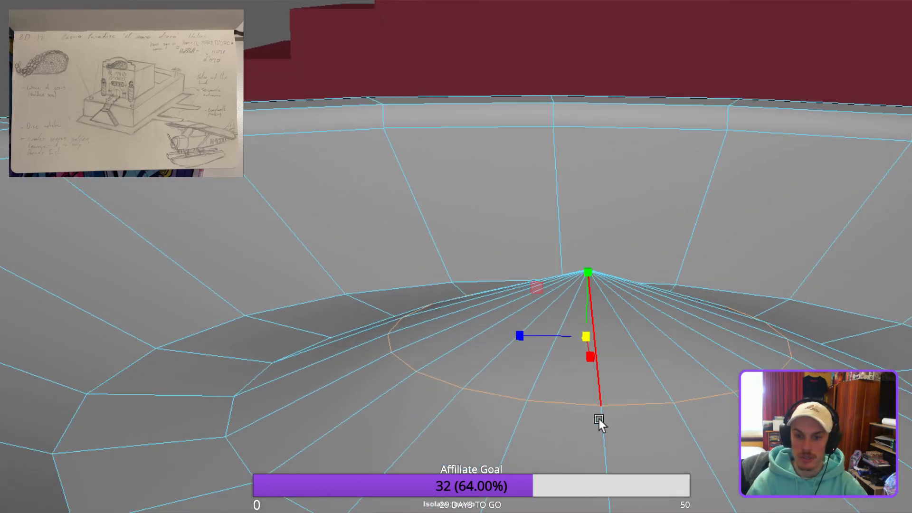
# Lower the cone's apex vertex slightly to flatten the cone into a dome, and return to object mode.
pyautogui.press('F9')
pyautogui.click(596, 394)
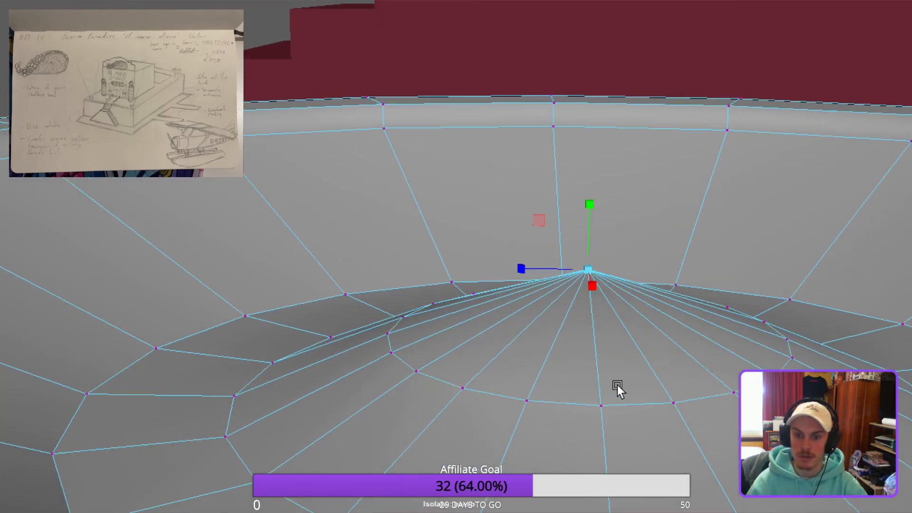
pyautogui.press('w')
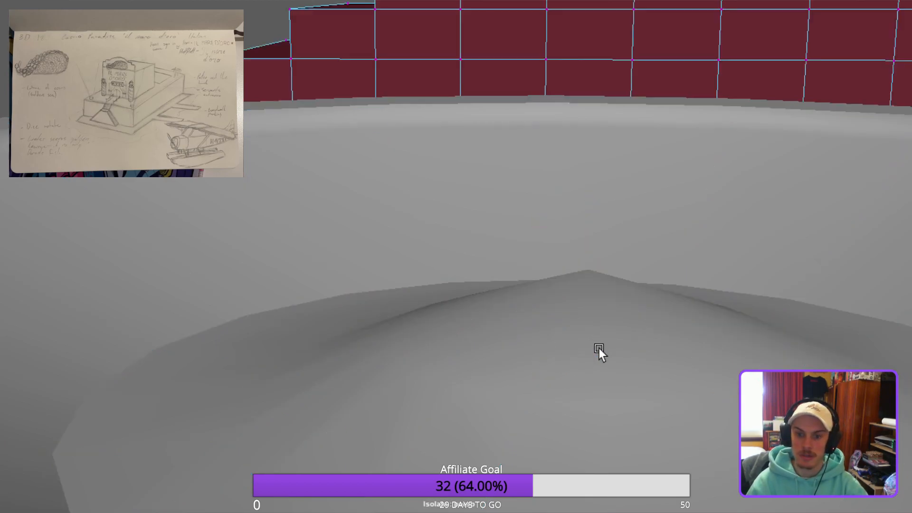
pyautogui.moveTo(592, 343); pyautogui.dragTo(587, 360, button='middle')
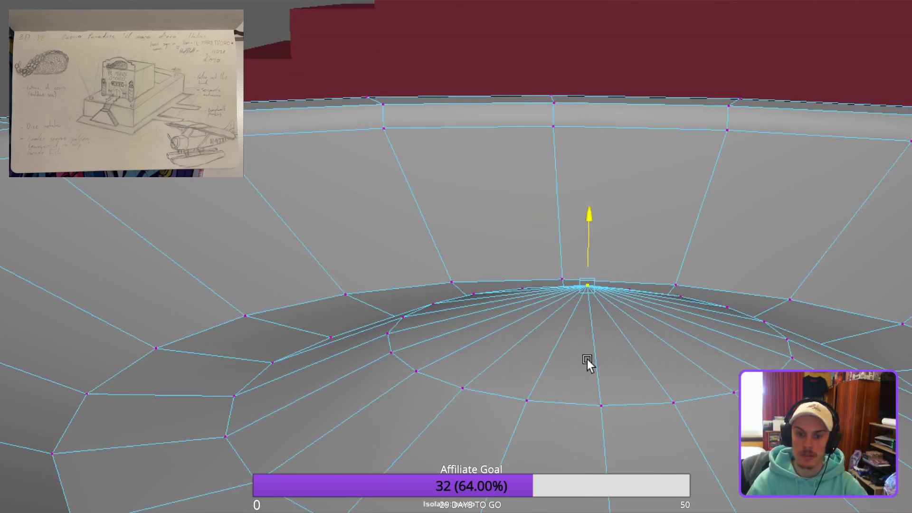
pyautogui.scroll(-4, 688, 408)
pyautogui.keyDown('alt'); pyautogui.moveTo(694, 409); pyautogui.dragTo(898, 452); pyautogui.keyUp('alt')
pyautogui.scroll(-5, 897, 451)
pyautogui.keyDown('alt'); pyautogui.moveTo(759, 451); pyautogui.dragTo(571, 420); pyautogui.keyUp('alt')
pyautogui.scroll(6, 571, 420)
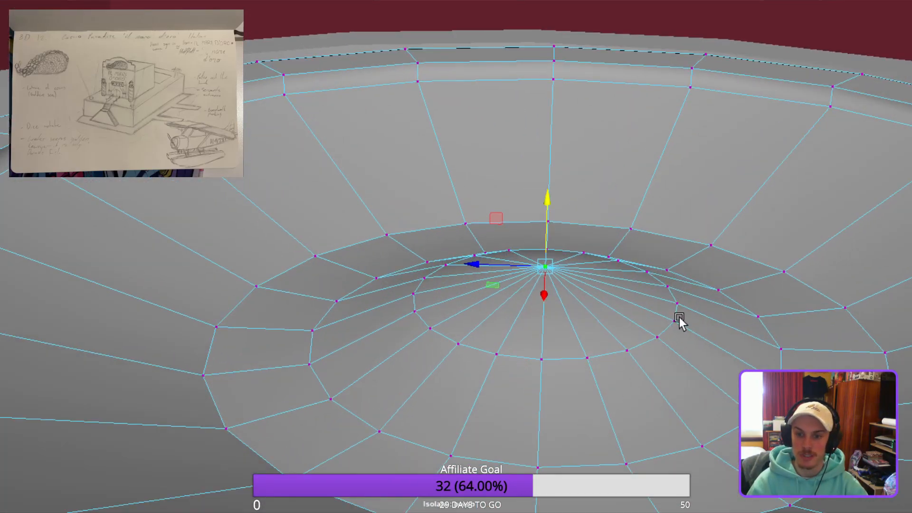
pyautogui.press('F8')
pyautogui.scroll(-5, 681, 389)
pyautogui.keyDown('alt'); pyautogui.moveTo(680, 389); pyautogui.dragTo(855, 302); pyautogui.keyUp('alt')
pyautogui.click(835, 209)
pyautogui.keyDown('alt'); pyautogui.moveTo(884, 361); pyautogui.dragTo(808, 343); pyautogui.keyUp('alt')
pyautogui.scroll(4, 509, 415)
# Select the flat ring of floor faces around the central dome and harden its edges.
pyautogui.click(509, 414)
pyautogui.scroll(3, 579, 438)
pyautogui.keyDown('alt'); pyautogui.moveTo(517, 438); pyautogui.dragTo(539, 447); pyautogui.keyUp('alt')
pyautogui.keyDown('alt'); pyautogui.moveTo(312, 434); pyautogui.dragTo(299, 420); pyautogui.keyUp('alt')
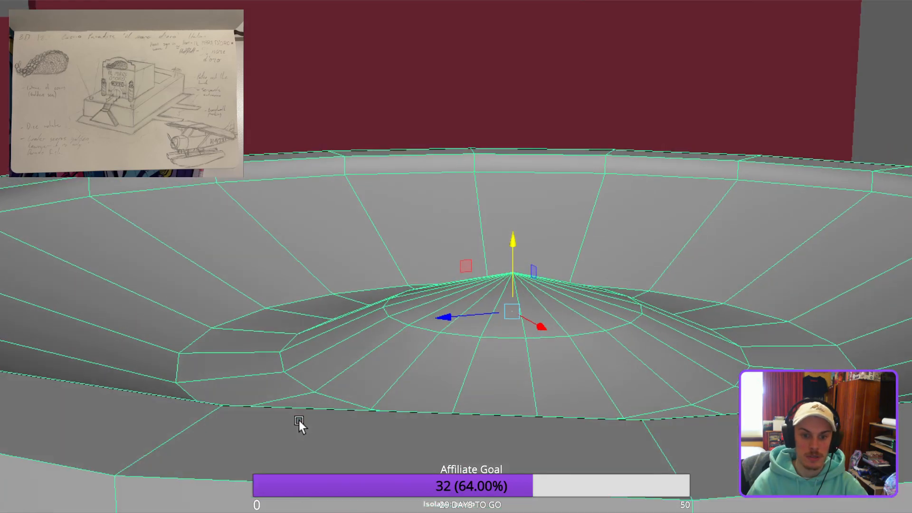
pyautogui.press('F11')
pyautogui.click(300, 441)
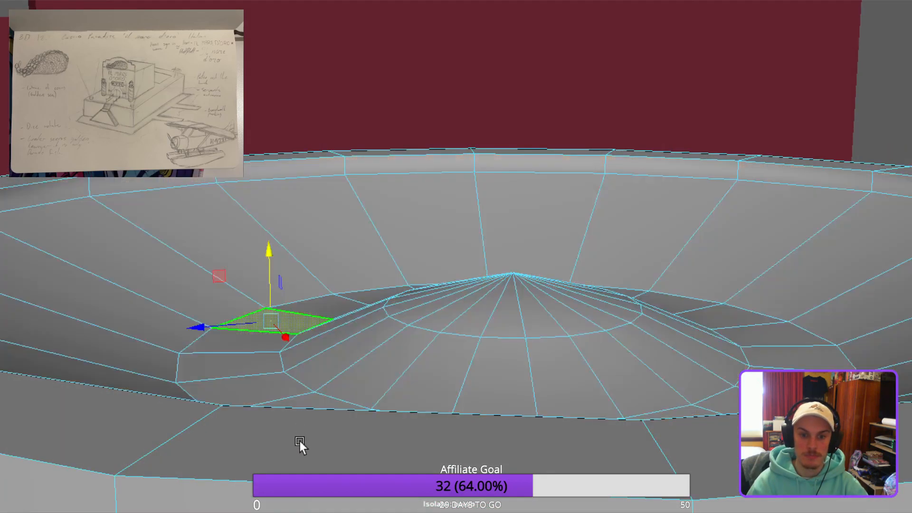
pyautogui.keyDown('shift'); pyautogui.doubleClick(260, 467); pyautogui.keyUp('shift')
pyautogui.keyDown('alt'); pyautogui.moveTo(257, 420); pyautogui.dragTo(278, 442); pyautogui.keyUp('alt')
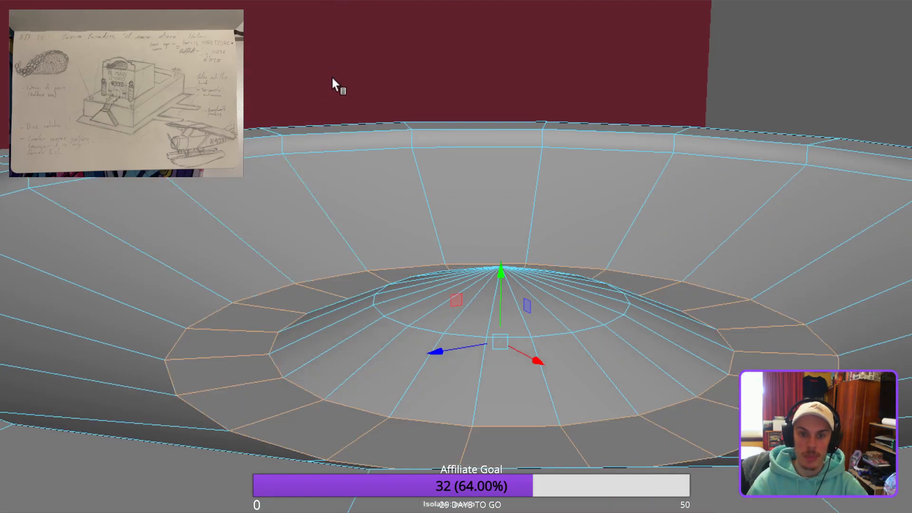
pyautogui.keyDown('alt'); pyautogui.moveTo(599, 301); pyautogui.dragTo(717, 322); pyautogui.keyUp('alt')
pyautogui.press('F8')
# Examine the shading of the bowl's floor ring and central dome from above and from a lower angle.
pyautogui.keyDown('alt'); pyautogui.moveTo(774, 214); pyautogui.dragTo(663, 307); pyautogui.keyUp('alt')
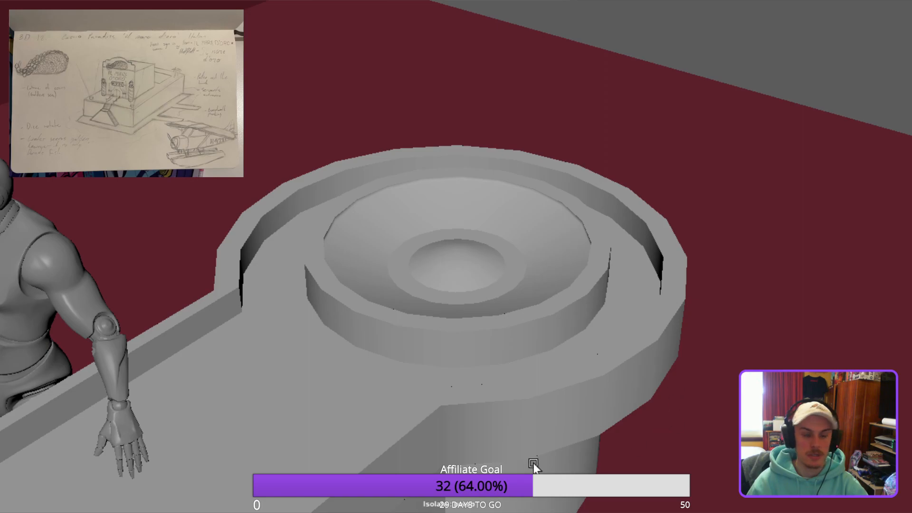
pyautogui.scroll(10, 452, 400)
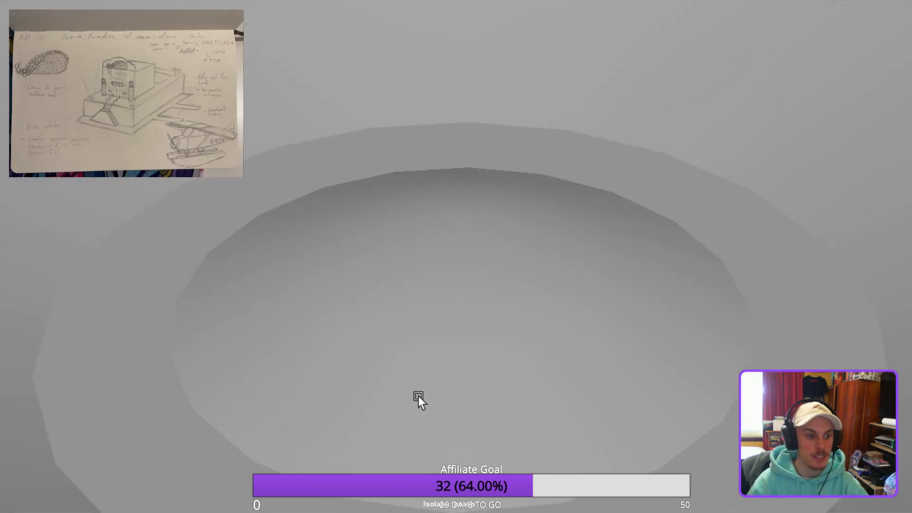
pyautogui.scroll(-4, 392, 394)
pyautogui.keyDown('alt'); pyautogui.moveTo(363, 393); pyautogui.dragTo(356, 327, button='middle'); pyautogui.keyUp('alt')
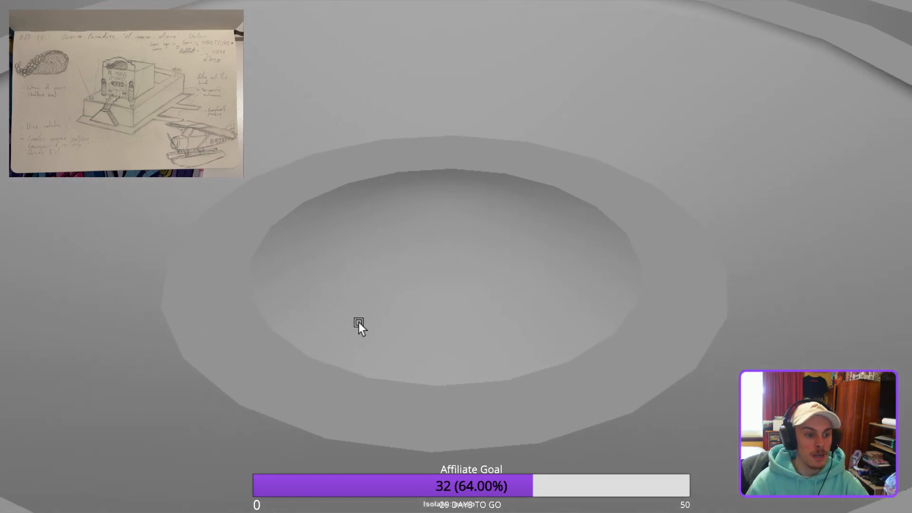
pyautogui.scroll(-1, 361, 312)
pyautogui.keyDown('alt'); pyautogui.moveTo(300, 350); pyautogui.dragTo(423, 354); pyautogui.keyUp('alt')
pyautogui.scroll(-3, 484, 344)
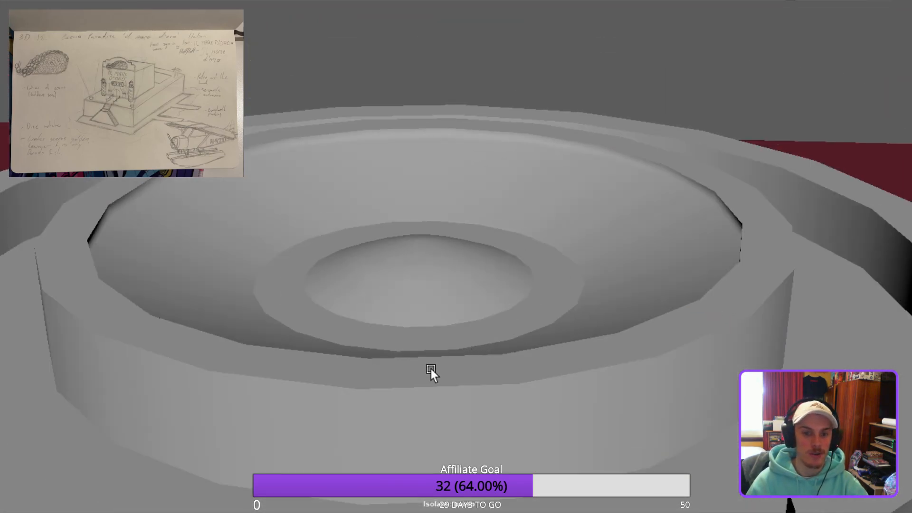
# Select the edge loop where the lip under the rim meets the sloped wall and try hardening it.
pyautogui.keyDown('alt'); pyautogui.moveTo(364, 404); pyautogui.dragTo(712, 305); pyautogui.keyUp('alt')
pyautogui.scroll(5, 693, 298)
pyautogui.keyDown('alt'); pyautogui.moveTo(636, 264); pyautogui.dragTo(702, 321); pyautogui.keyUp('alt')
pyautogui.click(702, 321)
pyautogui.press('F10')
pyautogui.click(709, 315)
pyautogui.click(747, 341)
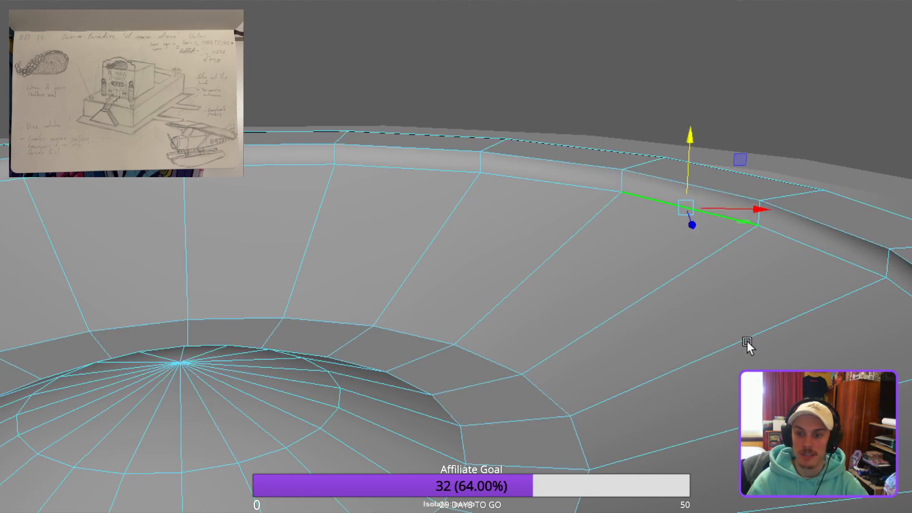
pyautogui.doubleClick(808, 353)
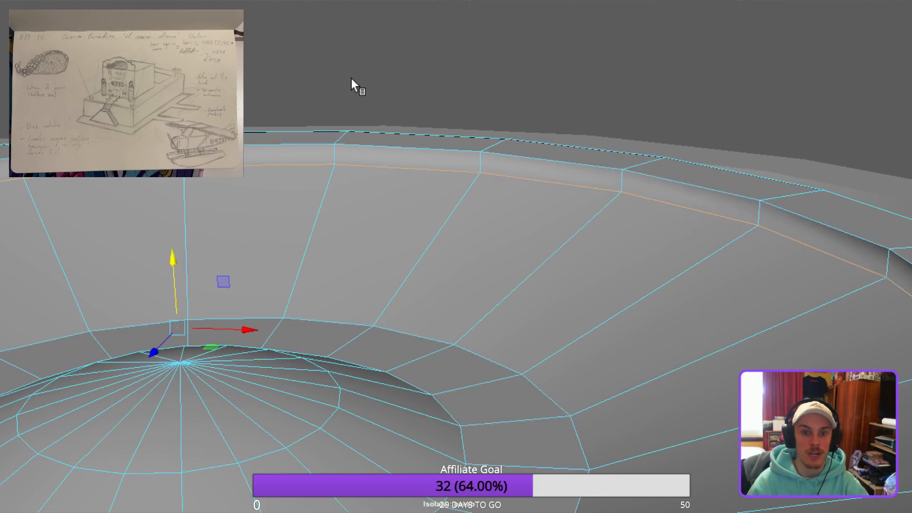
pyautogui.keyDown('shift'); pyautogui.moveTo(351, 78); pyautogui.dragTo(346, 78, button='right'); pyautogui.keyUp('shift')
pyautogui.keyDown('alt'); pyautogui.moveTo(846, 198); pyautogui.dragTo(538, 368); pyautogui.keyUp('alt')
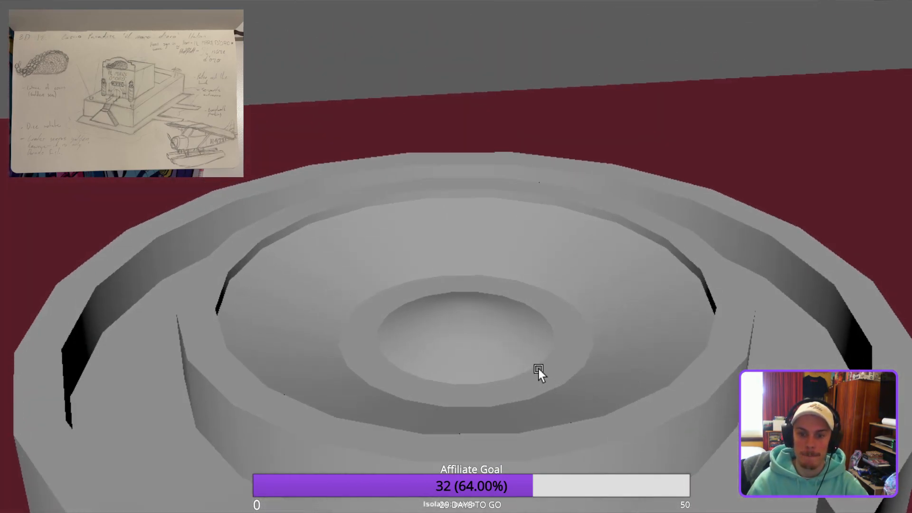
# Step back through the edge hardening and try the edge shading command on the bowl's ring of sloped wall faces.
pyautogui.click(538, 368)
pyautogui.hotkey('ctrl', 'z')
pyautogui.hotkey('ctrl', 'z')
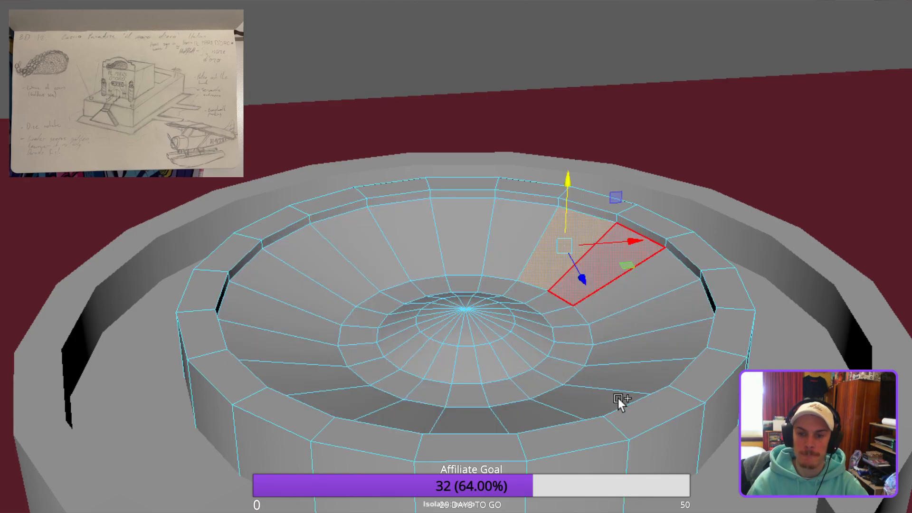
pyautogui.hotkey('ctrl', 'y')
pyautogui.press('g')
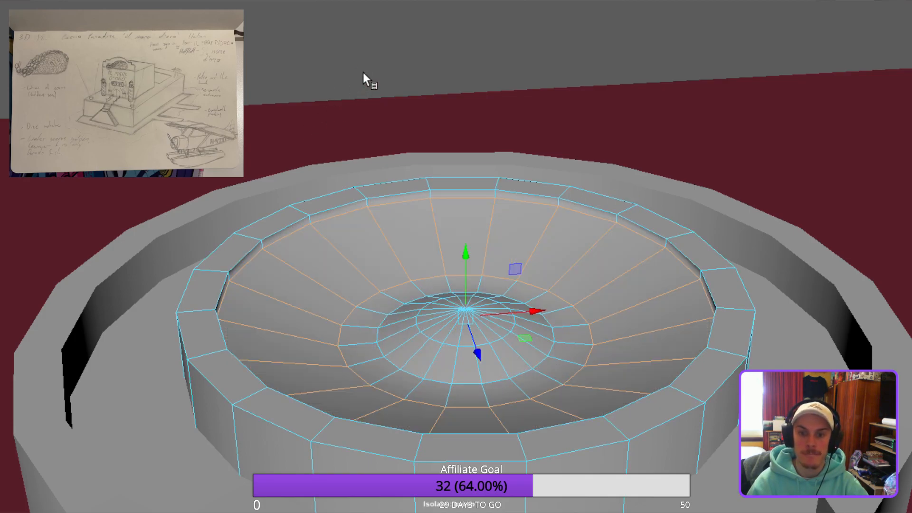
pyautogui.keyDown('alt'); pyautogui.moveTo(541, 404); pyautogui.dragTo(562, 471, button='right'); pyautogui.keyUp('alt')
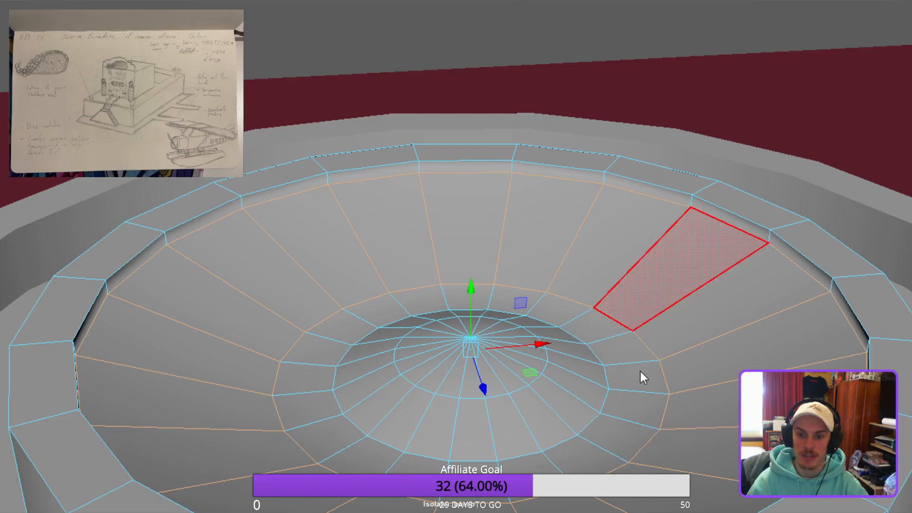
# Undo the wall and lip shading trials back to the hardened floor ring, and clear the selection.
pyautogui.hotkey('ctrl', 'z')
pyautogui.hotkey('ctrl', 'z')
pyautogui.hotkey('ctrl', 'z')
pyautogui.hotkey('ctrl', 'y')
pyautogui.hotkey('ctrl', 'y')
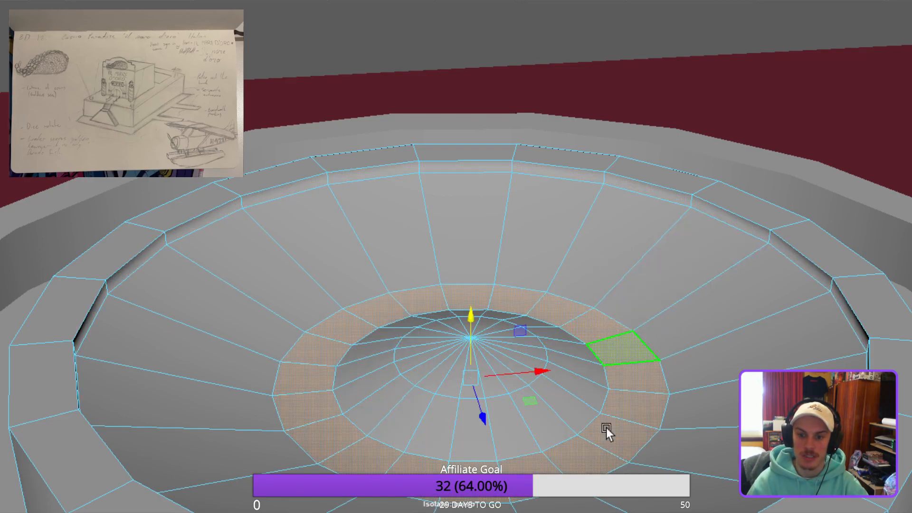
pyautogui.hotkey('ctrl', 'y')
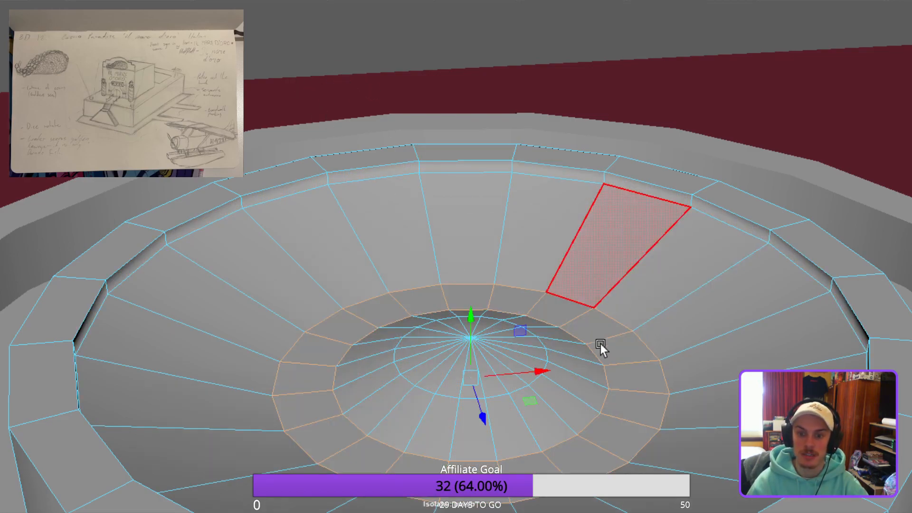
pyautogui.hotkey('alt', 'd')
# Select the ring of faces on top of the bowl's rim, harden its edges, and return to object mode.
pyautogui.keyDown('alt'); pyautogui.moveTo(692, 259); pyautogui.dragTo(553, 338); pyautogui.keyUp('alt')
pyautogui.click(553, 338)
pyautogui.moveTo(553, 338); pyautogui.dragTo(561, 380, button='right')
pyautogui.click(590, 315)
pyautogui.doubleClick(683, 332)
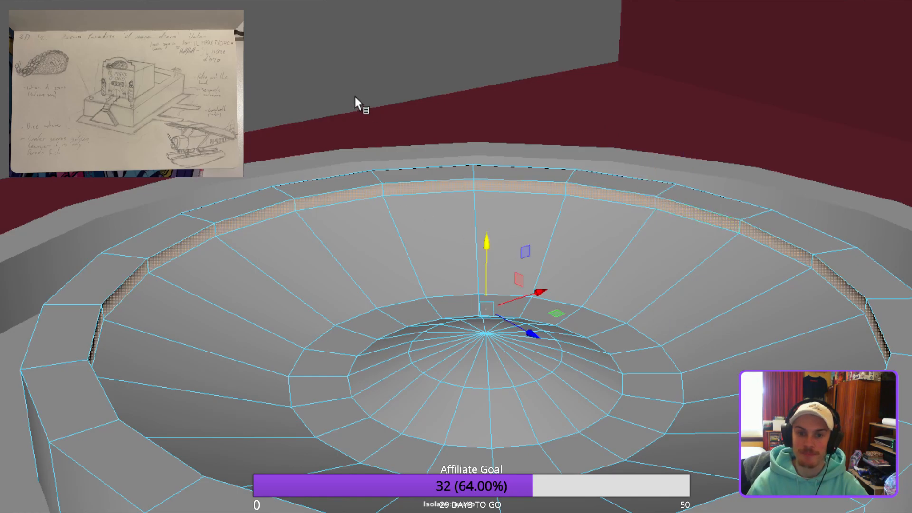
pyautogui.click(708, 330)
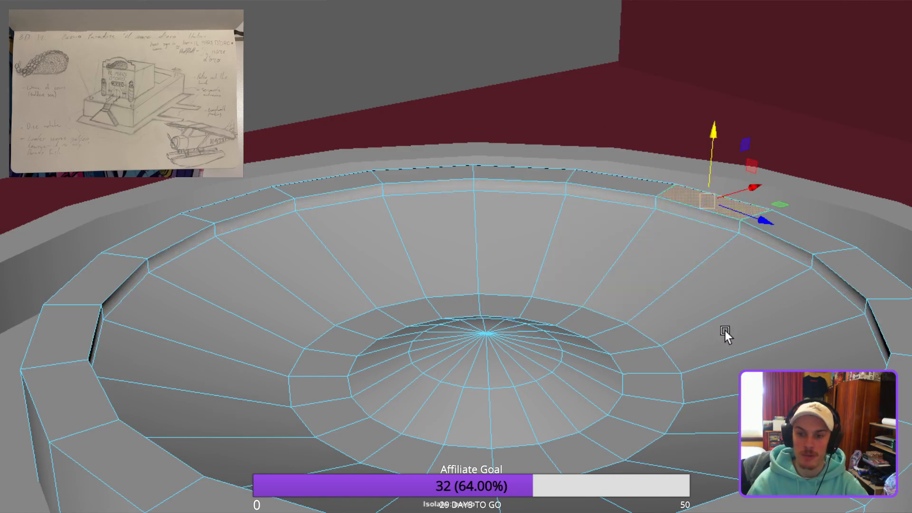
pyautogui.keyDown('shift'); pyautogui.doubleClick(793, 345); pyautogui.keyUp('shift')
pyautogui.moveTo(576, 304); pyautogui.dragTo(688, 228, button='right')
pyautogui.click(533, 170)
# Harden the edge loop along the bottom of the lip, where it meets the bowl's sloped wall.
pyautogui.keyDown('alt'); pyautogui.moveTo(613, 269); pyautogui.dragTo(252, 249); pyautogui.keyUp('alt')
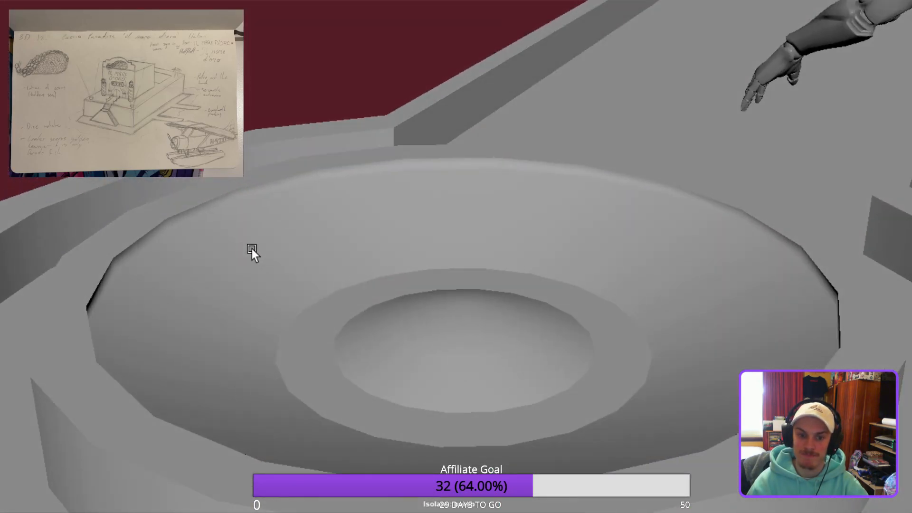
pyautogui.keyDown('alt'); pyautogui.moveTo(251, 249); pyautogui.dragTo(251, 327, button='right'); pyautogui.keyUp('alt')
pyautogui.click(232, 304)
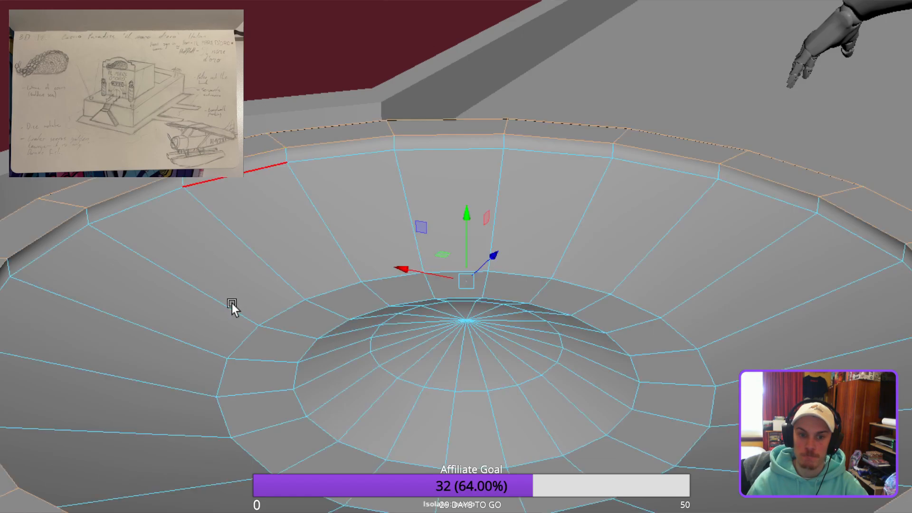
pyautogui.keyDown('shift'); pyautogui.moveTo(335, 74); pyautogui.dragTo(413, 250, button='right'); pyautogui.keyUp('shift')
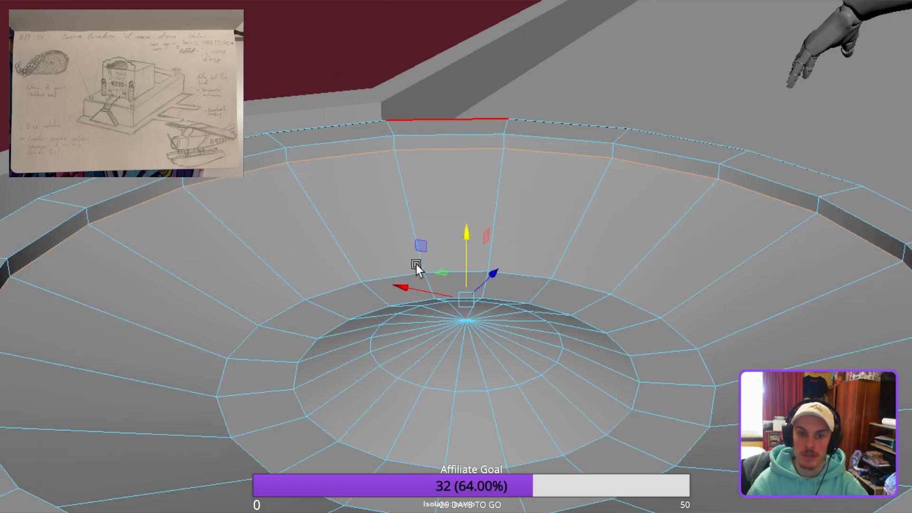
# Examine the shading of the bowl's rim, lip and sloped wall in object mode from several angles.
pyautogui.press('F8')
pyautogui.keyDown('alt'); pyautogui.moveTo(477, 260); pyautogui.dragTo(450, 283); pyautogui.keyUp('alt')
pyautogui.keyDown('alt'); pyautogui.moveTo(450, 283); pyautogui.dragTo(379, 217, button='right'); pyautogui.keyUp('alt')
pyautogui.click(379, 216)
pyautogui.keyDown('alt'); pyautogui.moveTo(378, 216); pyautogui.dragTo(734, 254); pyautogui.keyUp('alt')
pyautogui.keyDown('alt'); pyautogui.moveTo(734, 254); pyautogui.dragTo(581, 337, button='right'); pyautogui.keyUp('alt')
pyautogui.keyDown('alt'); pyautogui.moveTo(580, 337); pyautogui.dragTo(522, 324); pyautogui.keyUp('alt')
pyautogui.keyDown('alt'); pyautogui.moveTo(522, 324); pyautogui.dragTo(514, 392, button='right'); pyautogui.keyUp('alt')
pyautogui.keyDown('alt'); pyautogui.moveTo(514, 393); pyautogui.dragTo(408, 402); pyautogui.keyUp('alt')
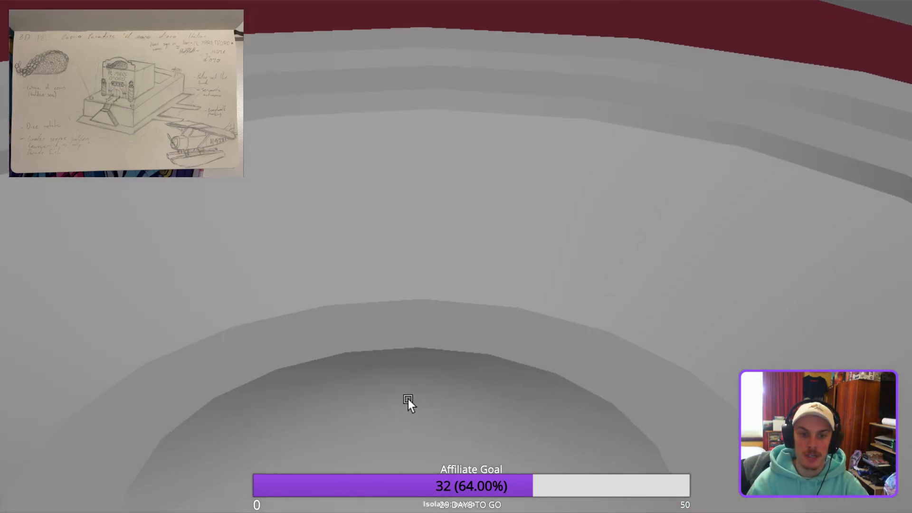
pyautogui.keyDown('alt'); pyautogui.moveTo(408, 401); pyautogui.dragTo(449, 377, button='right'); pyautogui.keyUp('alt')
pyautogui.keyDown('alt'); pyautogui.moveTo(449, 378); pyautogui.dragTo(482, 378); pyautogui.keyUp('alt')
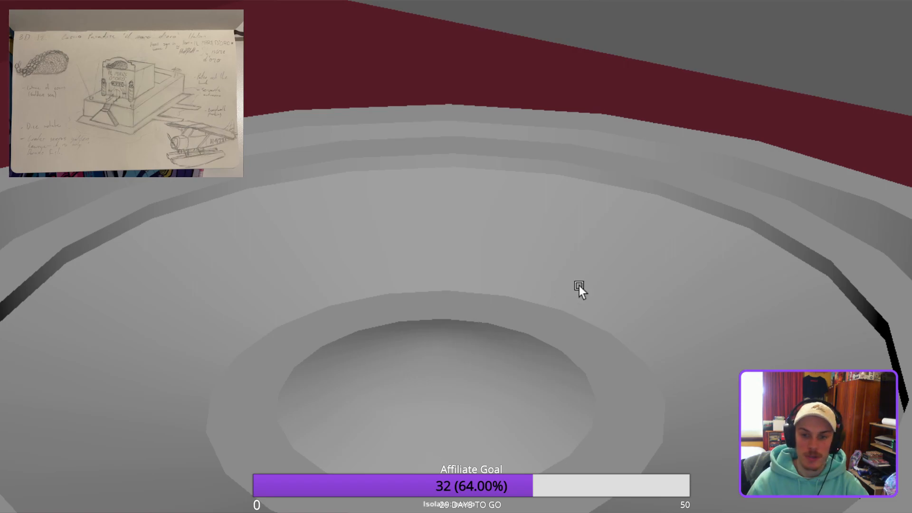
# Select the full ring of faces on top of the bowl's rim again, and return to object mode.
pyautogui.click(590, 281)
pyautogui.moveTo(591, 281); pyautogui.dragTo(613, 313, button='right')
pyautogui.click(641, 292)
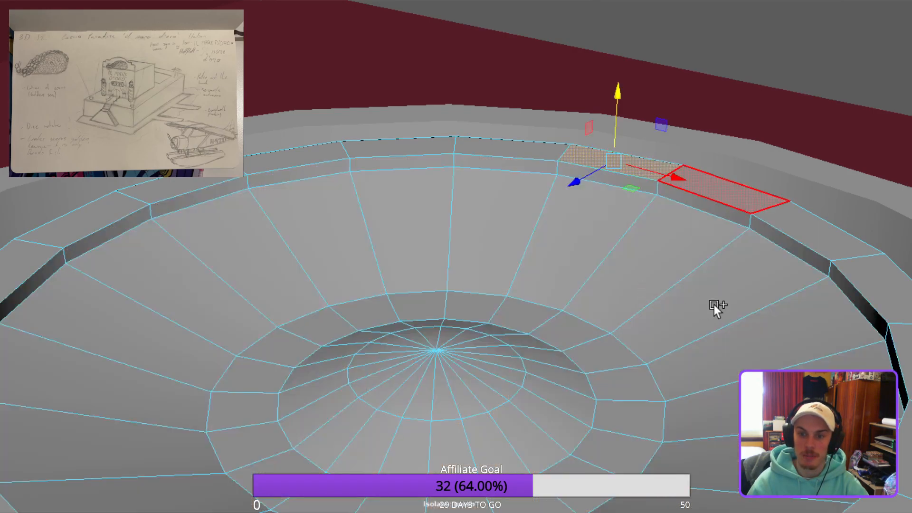
pyautogui.keyDown('shift'); pyautogui.doubleClick(718, 307); pyautogui.keyUp('shift')
pyautogui.moveTo(441, 381); pyautogui.dragTo(459, 371)
pyautogui.moveTo(745, 238); pyautogui.dragTo(792, 213, button='right')
pyautogui.keyDown('alt'); pyautogui.moveTo(779, 322); pyautogui.dragTo(462, 376); pyautogui.keyUp('alt')
pyautogui.click(827, 255)
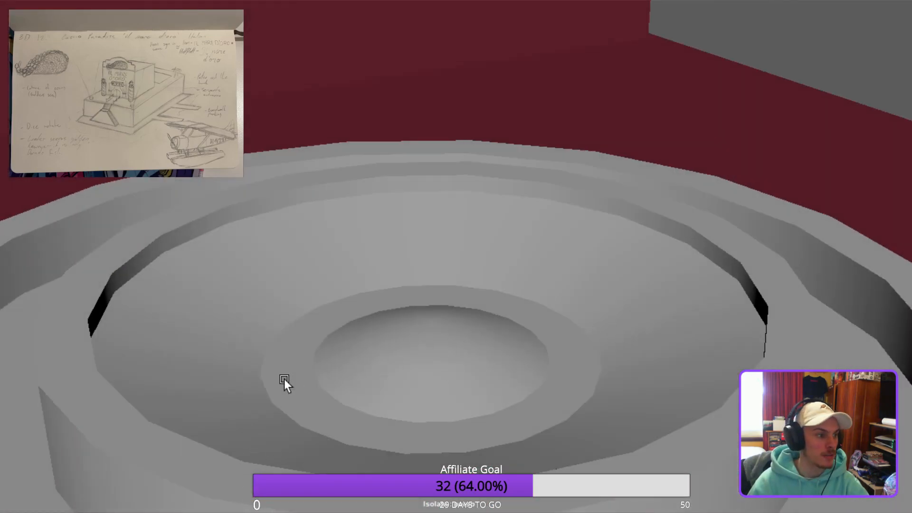
# Examine the roulette bowl's rim, sloped wall and central dome from low and wider angles.
pyautogui.keyDown('alt'); pyautogui.moveTo(436, 440); pyautogui.dragTo(506, 246); pyautogui.keyUp('alt')
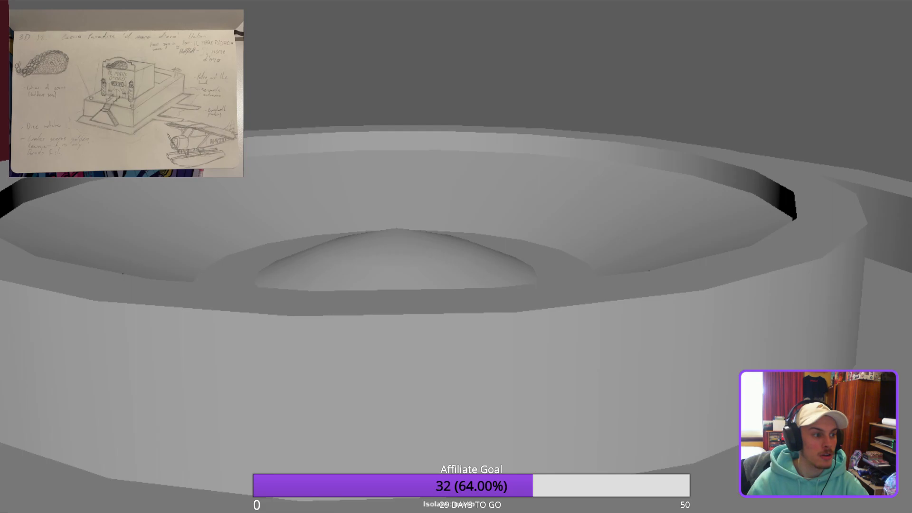
pyautogui.scroll(-4, 212, 213)
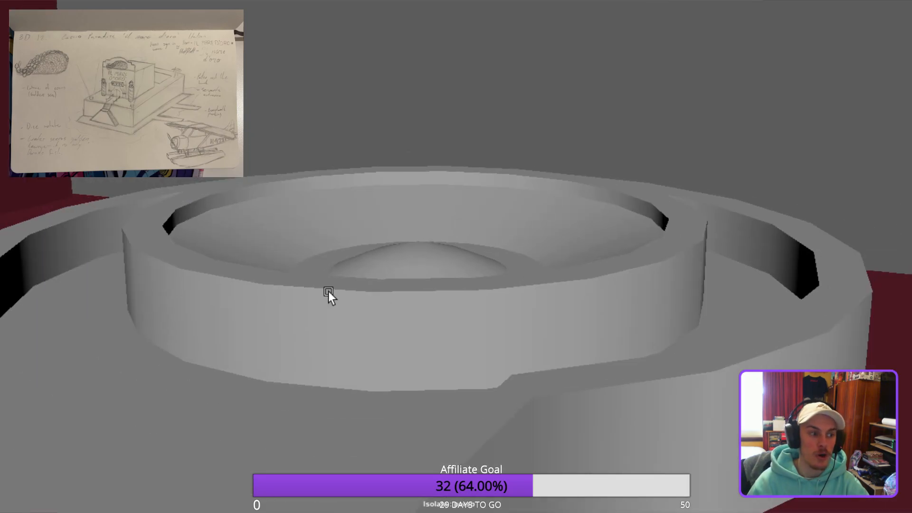
pyautogui.keyDown('alt'); pyautogui.moveTo(328, 290); pyautogui.dragTo(583, 176, button='middle'); pyautogui.keyUp('alt')
pyautogui.keyDown('alt'); pyautogui.moveTo(582, 176); pyautogui.dragTo(647, 212); pyautogui.keyUp('alt')
pyautogui.scroll(-4, 647, 212)
pyautogui.keyDown('alt'); pyautogui.moveTo(646, 211); pyautogui.dragTo(856, 240, button='middle'); pyautogui.keyUp('alt')
pyautogui.keyDown('alt'); pyautogui.moveTo(856, 240); pyautogui.dragTo(501, 286); pyautogui.keyUp('alt')
# Raise the cylinder from below the table so that it sits above the central dome of the roulette bowl.
pyautogui.moveTo(191, 429); pyautogui.dragTo(148, 57, button='middle')
pyautogui.scroll(-4, 219, 232)
pyautogui.keyDown('alt'); pyautogui.moveTo(218, 232); pyautogui.dragTo(230, 257, button='middle'); pyautogui.keyUp('alt')
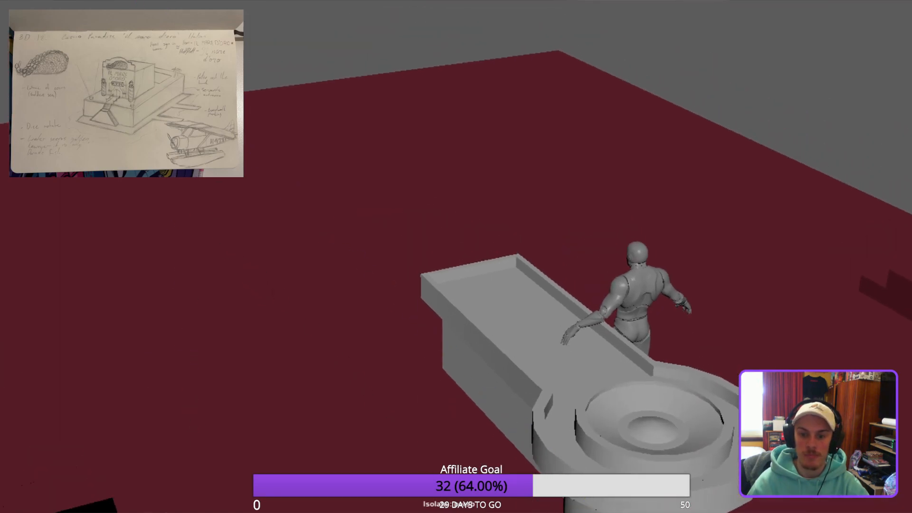
pyautogui.scroll(-3, 597, 467)
pyautogui.moveTo(513, 405); pyautogui.dragTo(530, 295, button='middle')
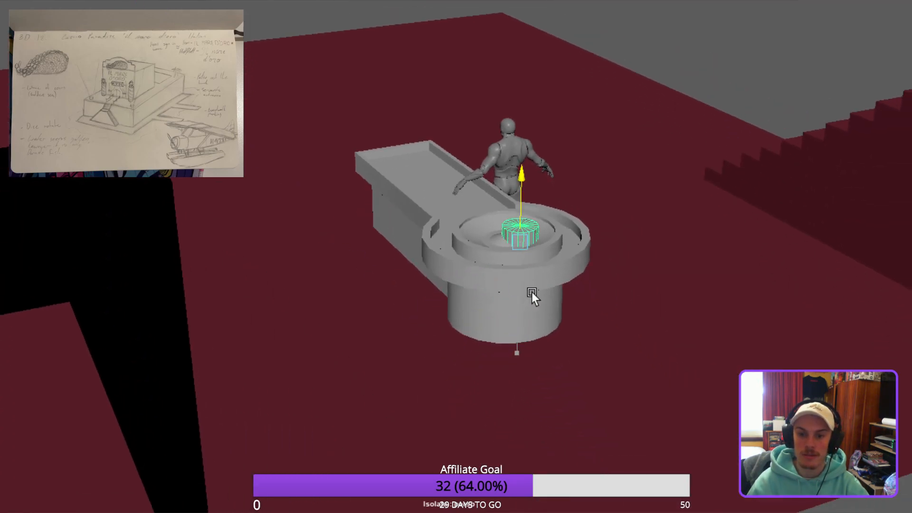
pyautogui.press('f')
pyautogui.keyDown('alt'); pyautogui.moveTo(545, 327); pyautogui.dragTo(515, 386); pyautogui.keyUp('alt')
pyautogui.keyDown('alt'); pyautogui.moveTo(516, 339); pyautogui.dragTo(496, 316); pyautogui.keyUp('alt')
pyautogui.moveTo(494, 304); pyautogui.dragTo(498, 86, button='middle')
pyautogui.press('f')
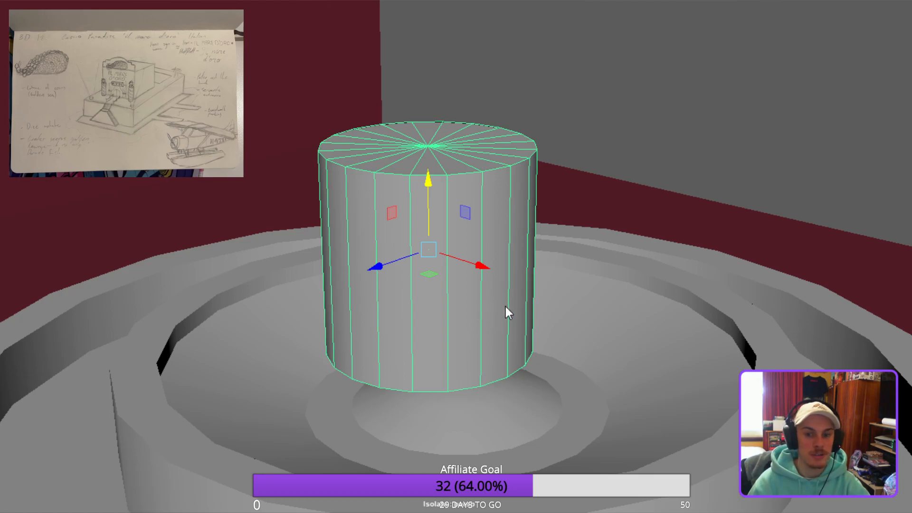
# Select only the faces of the cylinder's bottom cap, delete them, and return to object mode.
pyautogui.moveTo(503, 302); pyautogui.dragTo(539, 386, button='right')
pyautogui.keyDown('alt'); pyautogui.moveTo(569, 446); pyautogui.dragTo(546, 404); pyautogui.keyUp('alt')
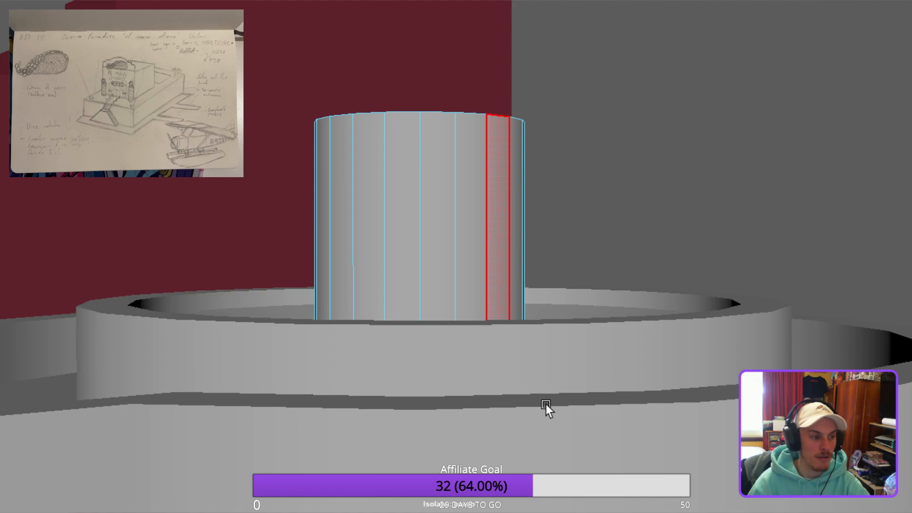
pyautogui.keyDown('alt'); pyautogui.moveTo(545, 404); pyautogui.dragTo(515, 396); pyautogui.keyUp('alt')
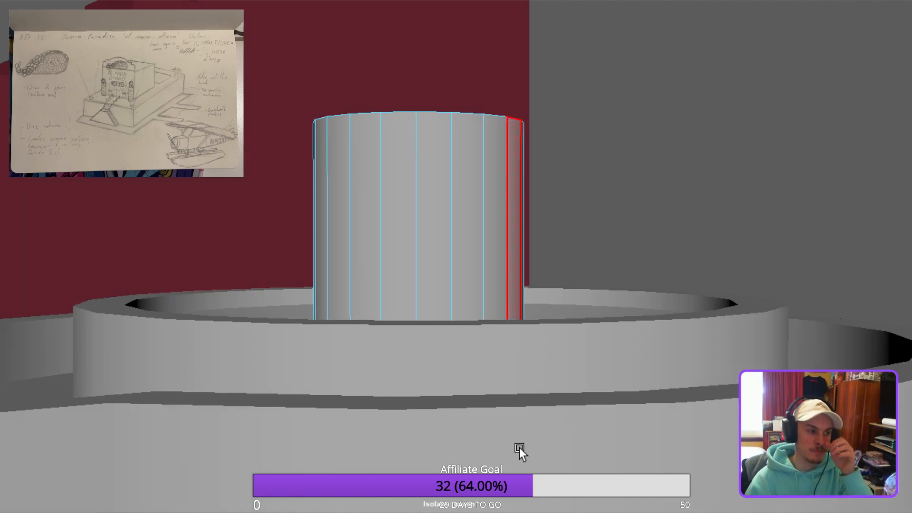
pyautogui.keyDown('alt'); pyautogui.moveTo(507, 363); pyautogui.dragTo(494, 360); pyautogui.keyUp('alt')
pyautogui.keyDown('ctrl'); pyautogui.moveTo(240, 74); pyautogui.dragTo(562, 150); pyautogui.keyUp('ctrl')
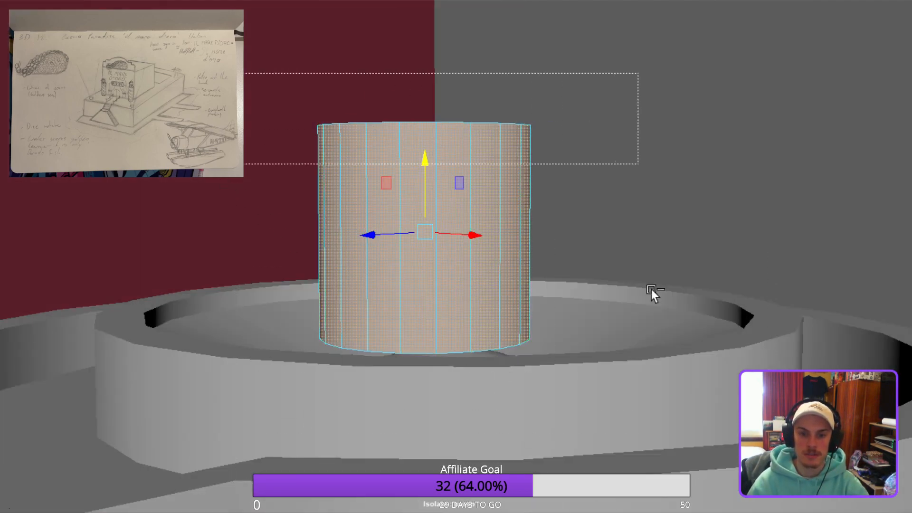
pyautogui.press('Delete')
pyautogui.moveTo(477, 295); pyautogui.dragTo(610, 220, button='right')
# Shift the cylinder horizontally and downward until it stands centred over the bowl's central dome.
pyautogui.keyDown('alt'); pyautogui.moveTo(610, 220); pyautogui.dragTo(504, 332); pyautogui.keyUp('alt')
pyautogui.moveTo(535, 388); pyautogui.dragTo(550, 389)
pyautogui.keyDown('shift'); pyautogui.moveTo(549, 390); pyautogui.dragTo(596, 397, button='middle'); pyautogui.keyUp('shift')
pyautogui.moveTo(520, 339)
pyautogui.keyDown('shift'); pyautogui.mouseDown(button='middle')
pyautogui.moveTo(518, 373)
pyautogui.moveTo(526, 357)
pyautogui.mouseUp(button='middle'); pyautogui.keyUp('shift')
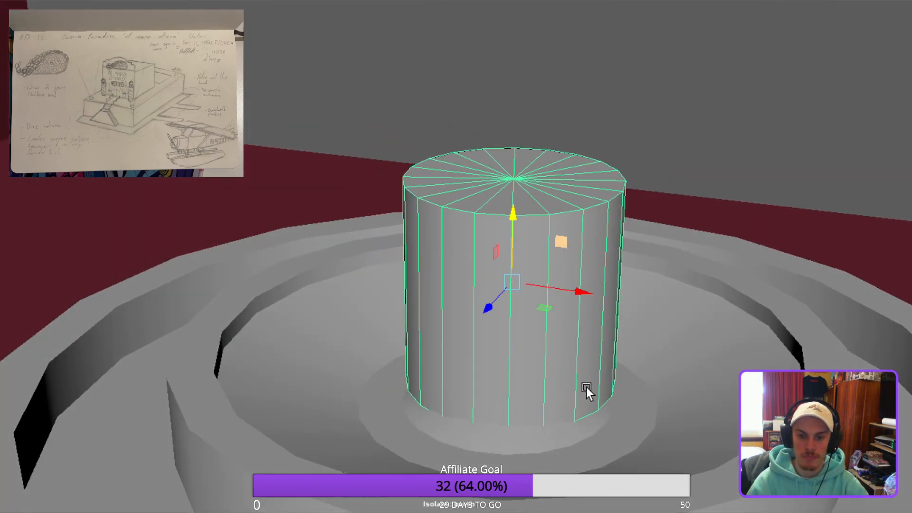
pyautogui.keyDown('alt'); pyautogui.moveTo(571, 379); pyautogui.dragTo(607, 347); pyautogui.keyUp('alt')
pyautogui.keyDown('shift'); pyautogui.moveTo(607, 347); pyautogui.dragTo(632, 336, button='middle'); pyautogui.keyUp('shift')
pyautogui.keyDown('alt'); pyautogui.moveTo(632, 336); pyautogui.dragTo(656, 378); pyautogui.keyUp('alt')
pyautogui.keyDown('alt'); pyautogui.moveTo(656, 378); pyautogui.dragTo(610, 413, button='right'); pyautogui.keyUp('alt')
pyautogui.keyDown('alt'); pyautogui.moveTo(610, 412); pyautogui.dragTo(570, 350, button='middle'); pyautogui.keyUp('alt')
pyautogui.keyDown('alt'); pyautogui.moveTo(637, 370); pyautogui.dragTo(602, 367); pyautogui.keyUp('alt')
pyautogui.moveTo(602, 366); pyautogui.dragTo(594, 356, button='middle')
pyautogui.keyDown('alt'); pyautogui.moveTo(723, 380); pyautogui.dragTo(576, 388); pyautogui.keyUp('alt')
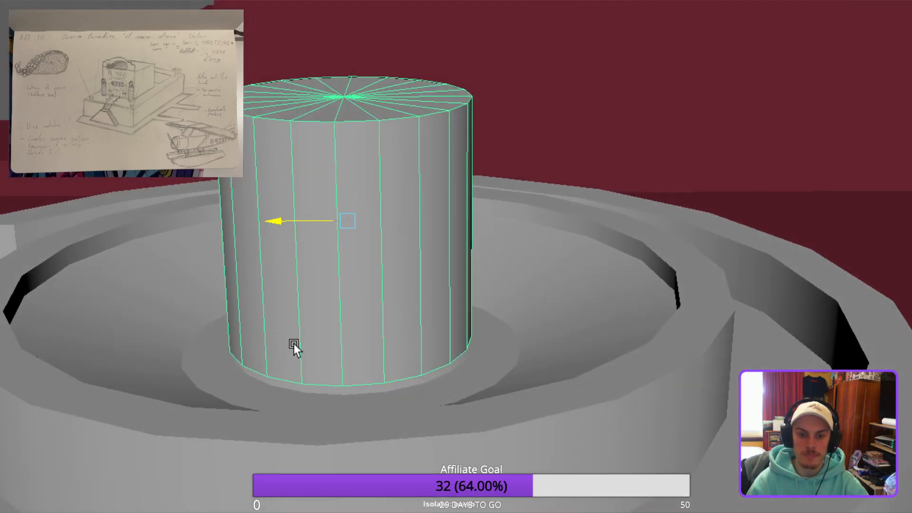
# Scale the cylinder down uniformly and lower it onto the bowl's central dome.
pyautogui.moveTo(297, 344); pyautogui.dragTo(295, 344, button='middle')
pyautogui.press('r')
pyautogui.moveTo(356, 346); pyautogui.dragTo(178, 368, button='middle')
pyautogui.press('w')
pyautogui.moveTo(362, 284); pyautogui.dragTo(342, 354, button='middle')
pyautogui.press('f')
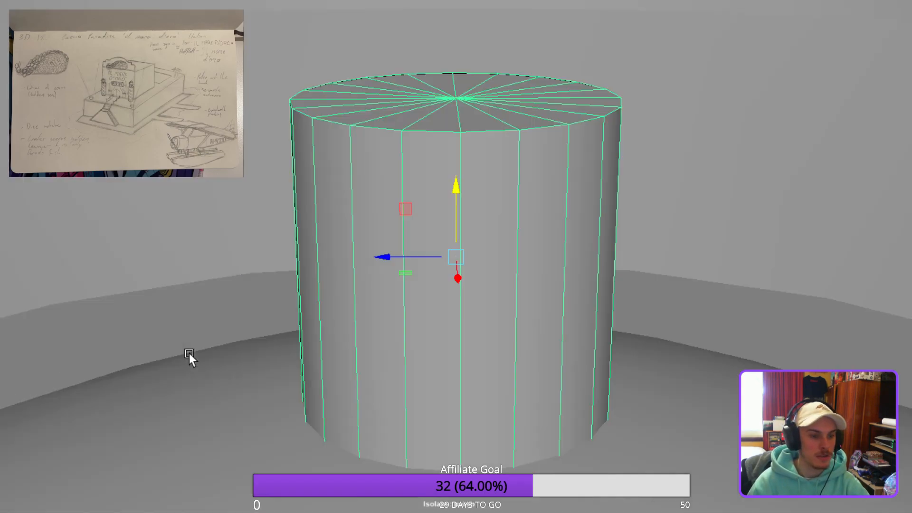
# Select the roulette bowl together with the cylinder.
pyautogui.keyDown('alt'); pyautogui.moveTo(375, 387); pyautogui.dragTo(614, 394); pyautogui.keyUp('alt')
pyautogui.scroll(-4, 612, 468)
pyautogui.keyDown('shift'); pyautogui.click(552, 496); pyautogui.keyUp('shift')
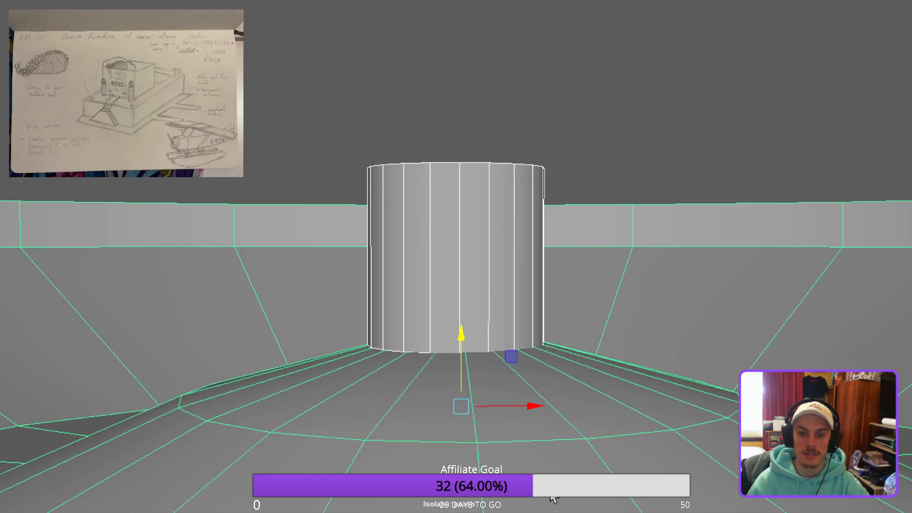
pyautogui.keyDown('alt'); pyautogui.moveTo(617, 474); pyautogui.dragTo(672, 470); pyautogui.keyUp('alt')
pyautogui.keyDown('shift'); pyautogui.click(521, 389); pyautogui.keyUp('shift')
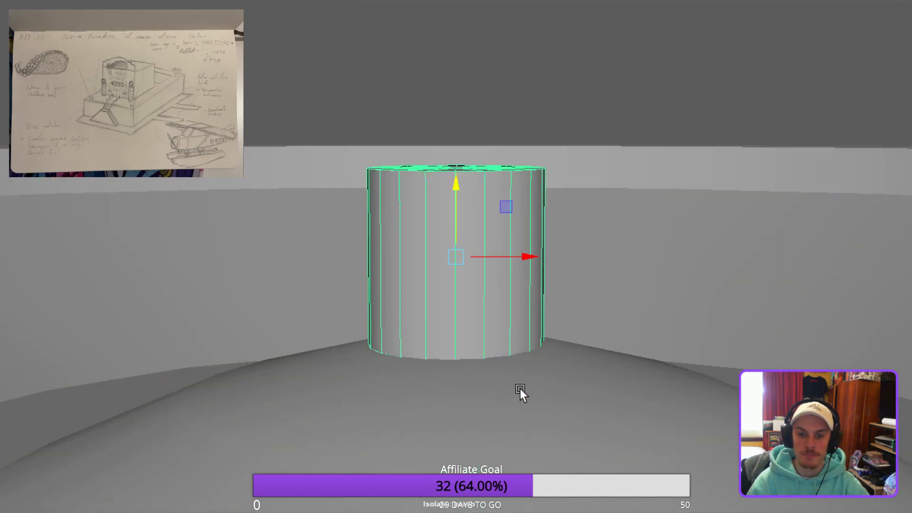
pyautogui.keyDown('shift'); pyautogui.click(568, 498); pyautogui.keyUp('shift')
pyautogui.keyDown('alt'); pyautogui.moveTo(564, 468); pyautogui.dragTo(609, 507); pyautogui.keyUp('alt')
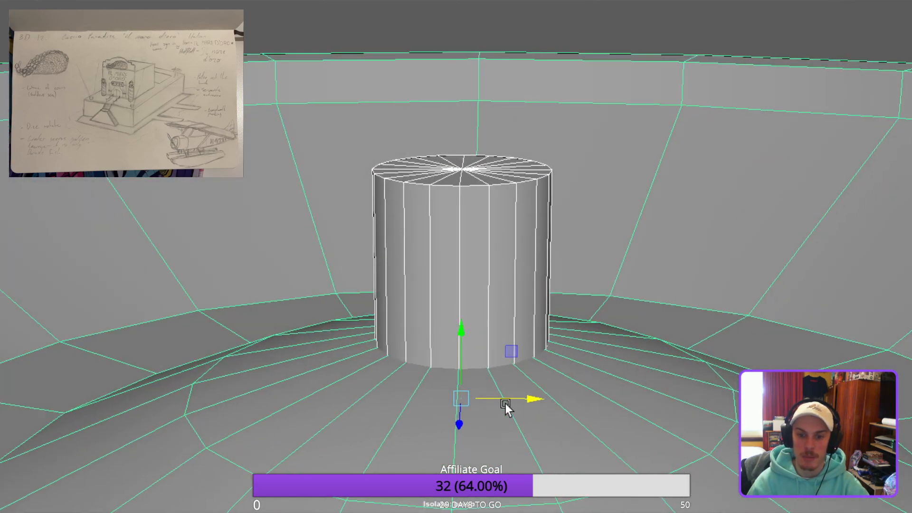
pyautogui.keyDown('shift'); pyautogui.click(509, 386); pyautogui.keyUp('shift')
pyautogui.moveTo(534, 377); pyautogui.dragTo(536, 384, button='middle')
pyautogui.hotkey('ctrl', 'z')
pyautogui.hotkey('ctrl', 'z')
pyautogui.hotkey('ctrl', 'z')
pyautogui.hotkey('ctrl', 'z')
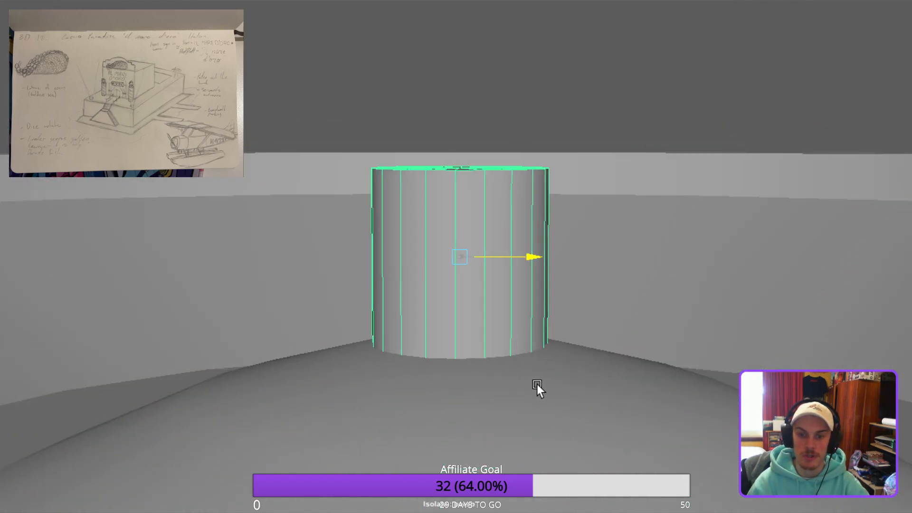
pyautogui.hotkey('ctrl', 'z')
pyautogui.hotkey('ctrl', 'z')
pyautogui.hotkey('ctrl', 'z')
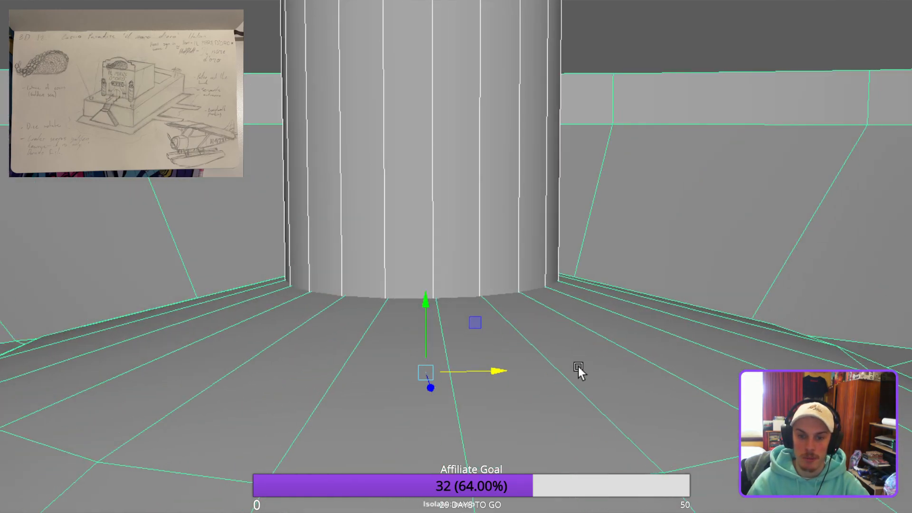
# Nudge the cylinder slightly along the X axis to centre it on the round base.
pyautogui.click(507, 276)
pyautogui.moveTo(500, 263); pyautogui.dragTo(506, 265, button='middle')
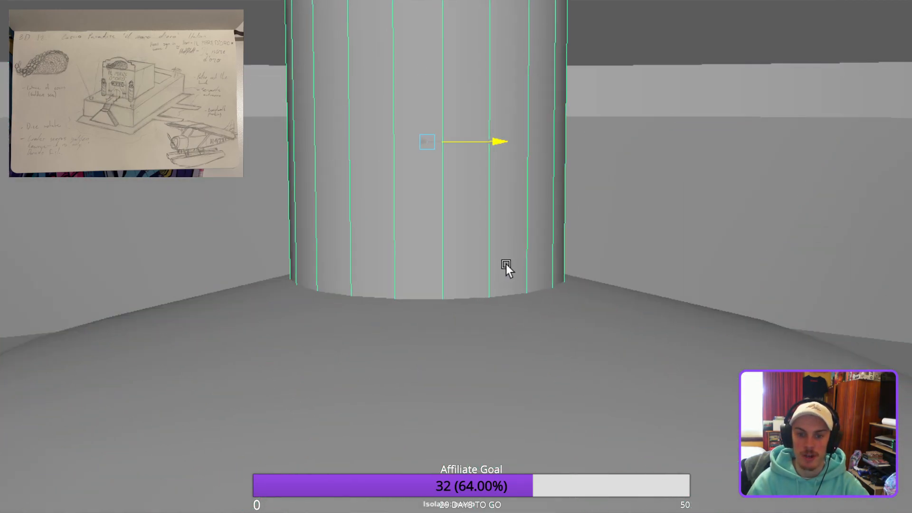
pyautogui.click(567, 432)
pyautogui.keyDown('alt'); pyautogui.moveTo(645, 432); pyautogui.dragTo(629, 431); pyautogui.keyUp('alt')
pyautogui.hotkey('ctrl', 'z')
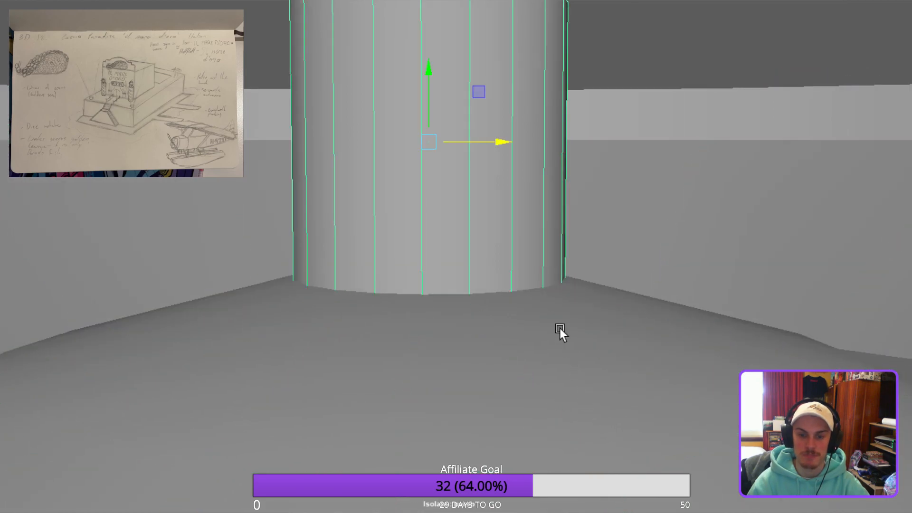
pyautogui.moveTo(502, 265); pyautogui.dragTo(508, 266, button='middle')
pyautogui.click(562, 423)
pyautogui.click(518, 274)
pyautogui.keyDown('shift'); pyautogui.click(581, 430); pyautogui.keyUp('shift')
# Align the cylinder with the middle of the round base along the Z axis in small nudges.
pyautogui.keyDown('alt'); pyautogui.moveTo(582, 426); pyautogui.dragTo(772, 426); pyautogui.keyUp('alt')
pyautogui.scroll(-3, 526, 305)
pyautogui.click(522, 299)
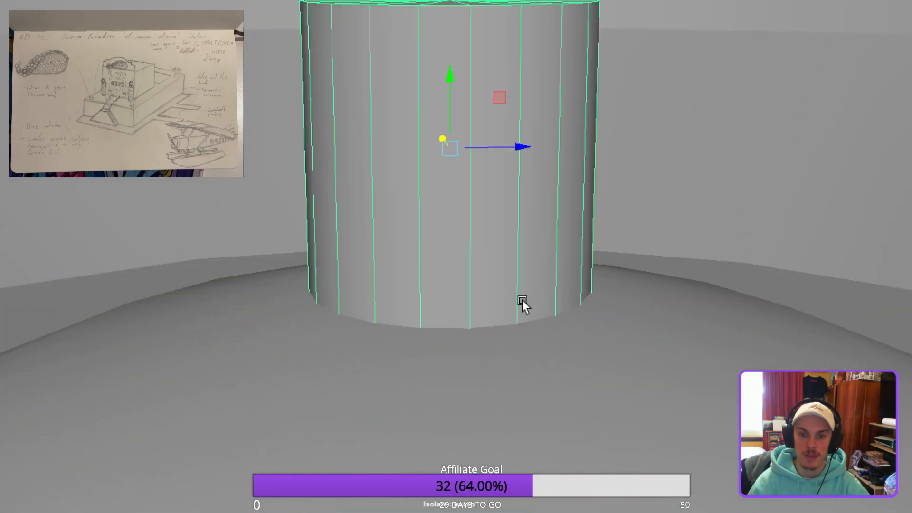
pyautogui.scroll(3, 534, 270)
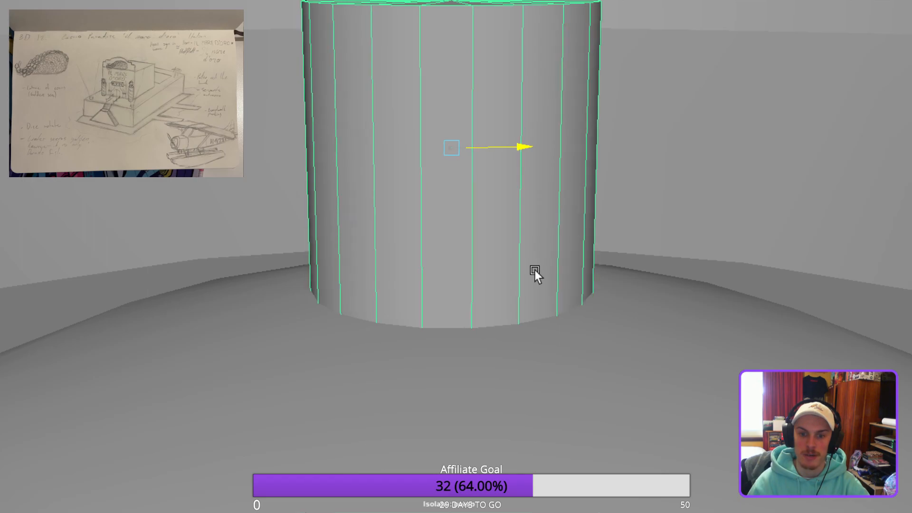
pyautogui.keyDown('shift'); pyautogui.click(619, 460); pyautogui.keyUp('shift')
pyautogui.keyDown('alt'); pyautogui.moveTo(637, 497); pyautogui.dragTo(656, 467); pyautogui.keyUp('alt')
pyautogui.click(537, 302)
pyautogui.moveTo(537, 303); pyautogui.dragTo(528, 265, button='middle')
pyautogui.keyDown('shift'); pyautogui.click(601, 461); pyautogui.keyUp('shift')
pyautogui.click(549, 298)
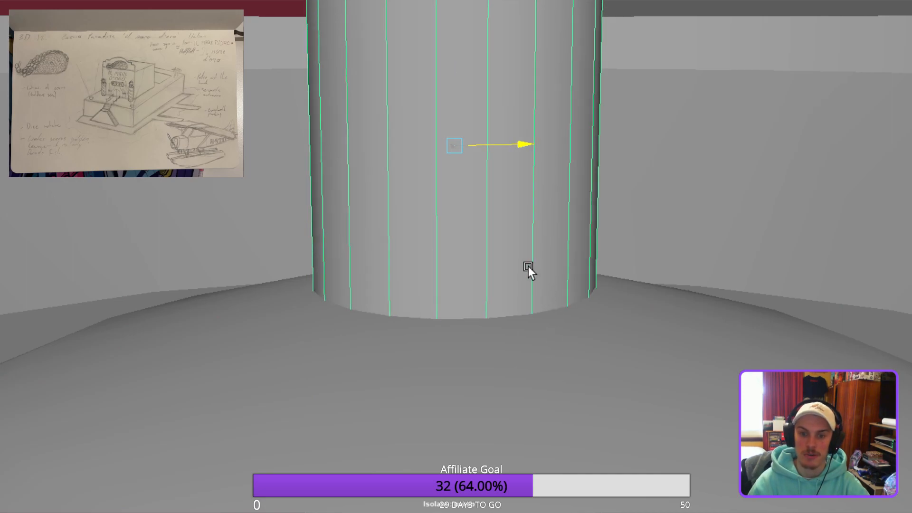
pyautogui.keyDown('shift'); pyautogui.click(613, 458); pyautogui.keyUp('shift')
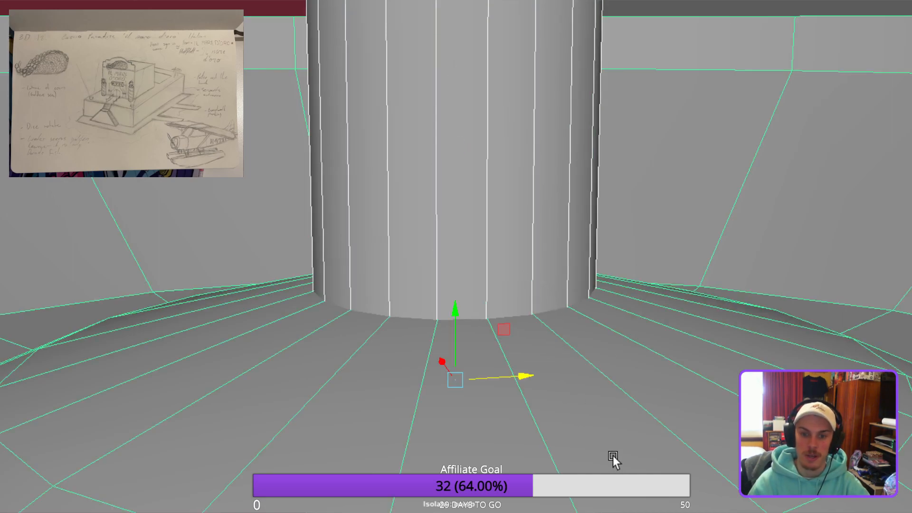
pyautogui.keyDown('shift'); pyautogui.click(607, 434); pyautogui.keyUp('shift')
pyautogui.moveTo(533, 271); pyautogui.dragTo(536, 273, button='middle')
pyautogui.keyDown('shift'); pyautogui.click(626, 467); pyautogui.keyUp('shift')
# Scale the cylinder down uniformly and lower it onto the centre of the round base.
pyautogui.keyDown('alt'); pyautogui.moveTo(639, 460); pyautogui.dragTo(475, 450); pyautogui.keyUp('alt')
pyautogui.click(739, 211)
pyautogui.keyDown('alt'); pyautogui.moveTo(738, 211); pyautogui.dragTo(505, 374); pyautogui.keyUp('alt')
pyautogui.click(506, 374)
pyautogui.keyDown('alt'); pyautogui.moveTo(471, 428); pyautogui.dragTo(407, 340); pyautogui.keyUp('alt')
pyautogui.press('r')
pyautogui.moveTo(465, 398); pyautogui.dragTo(398, 396, button='middle')
pyautogui.press('w')
pyautogui.moveTo(462, 330)
pyautogui.mouseDown(button='middle')
pyautogui.moveTo(445, 342)
pyautogui.moveTo(468, 342)
pyautogui.mouseUp(button='middle')
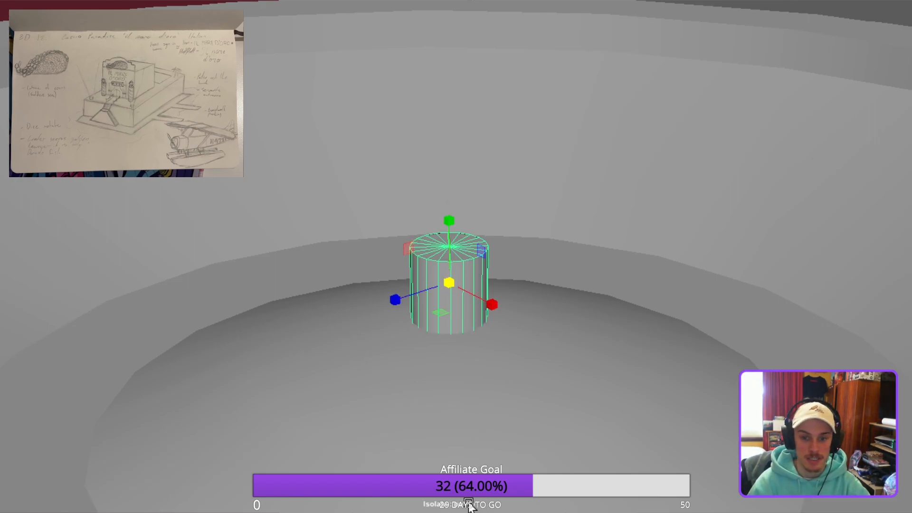
# Examine from several angles how the cylinder's lower end meets the round base.
pyautogui.keyDown('shift'); pyautogui.click(484, 504); pyautogui.keyUp('shift')
pyautogui.keyDown('alt'); pyautogui.moveTo(484, 503); pyautogui.dragTo(594, 472, button='right'); pyautogui.keyUp('alt')
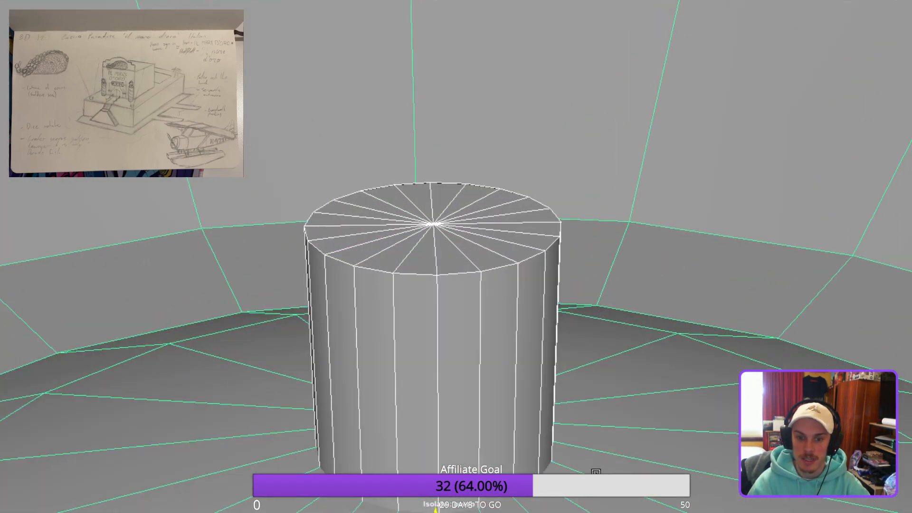
pyautogui.keyDown('alt'); pyautogui.moveTo(593, 473); pyautogui.dragTo(704, 481); pyautogui.keyUp('alt')
pyautogui.keyDown('alt'); pyautogui.moveTo(705, 481); pyautogui.dragTo(630, 310, button='middle'); pyautogui.keyUp('alt')
pyautogui.keyDown('alt'); pyautogui.moveTo(630, 310); pyautogui.dragTo(572, 282); pyautogui.keyUp('alt')
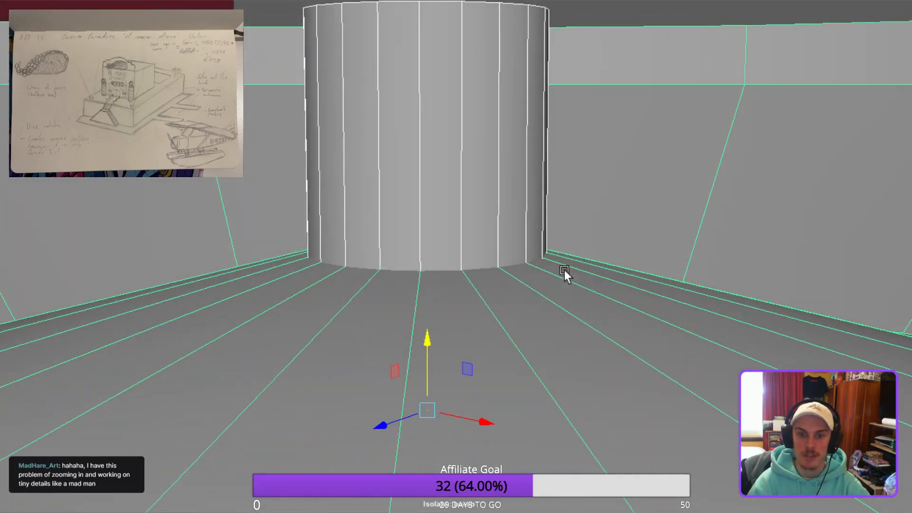
pyautogui.keyDown('shift'); pyautogui.click(572, 264); pyautogui.keyUp('shift')
pyautogui.keyDown('alt'); pyautogui.moveTo(571, 233); pyautogui.dragTo(672, 344, button='middle'); pyautogui.keyUp('alt')
pyautogui.scroll(-4, 672, 344)
pyautogui.scroll(-4, 673, 344)
pyautogui.keyDown('alt'); pyautogui.moveTo(672, 344); pyautogui.dragTo(626, 347); pyautogui.keyUp('alt')
pyautogui.keyDown('alt'); pyautogui.moveTo(679, 330); pyautogui.dragTo(708, 345, button='middle'); pyautogui.keyUp('alt')
pyautogui.keyDown('alt'); pyautogui.moveTo(707, 345); pyautogui.dragTo(758, 346); pyautogui.keyUp('alt')
pyautogui.scroll(7, 733, 383)
pyautogui.keyDown('alt'); pyautogui.moveTo(733, 383); pyautogui.dragTo(642, 411, button='middle'); pyautogui.keyUp('alt')
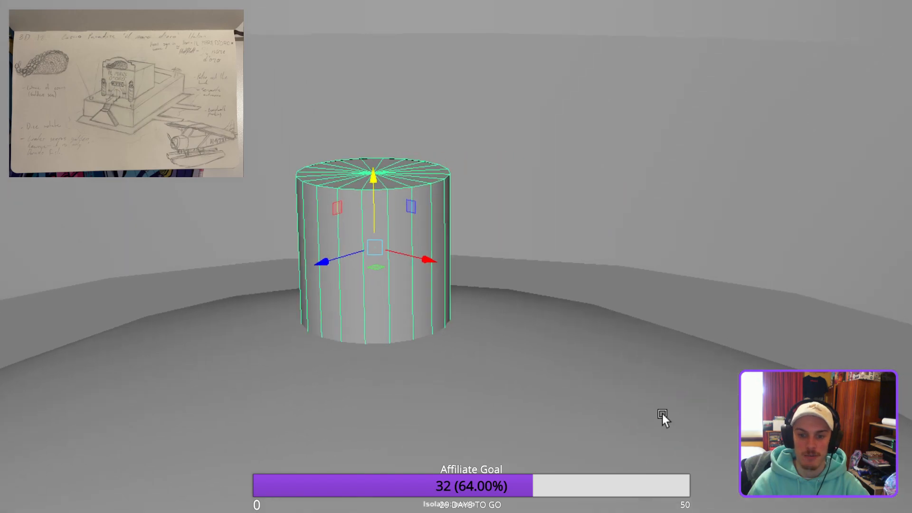
pyautogui.keyDown('alt'); pyautogui.moveTo(642, 411); pyautogui.dragTo(707, 402); pyautogui.keyUp('alt')
# Shrink the cylinder uniformly once more and lower it until its underside sits in the base.
pyautogui.press('r')
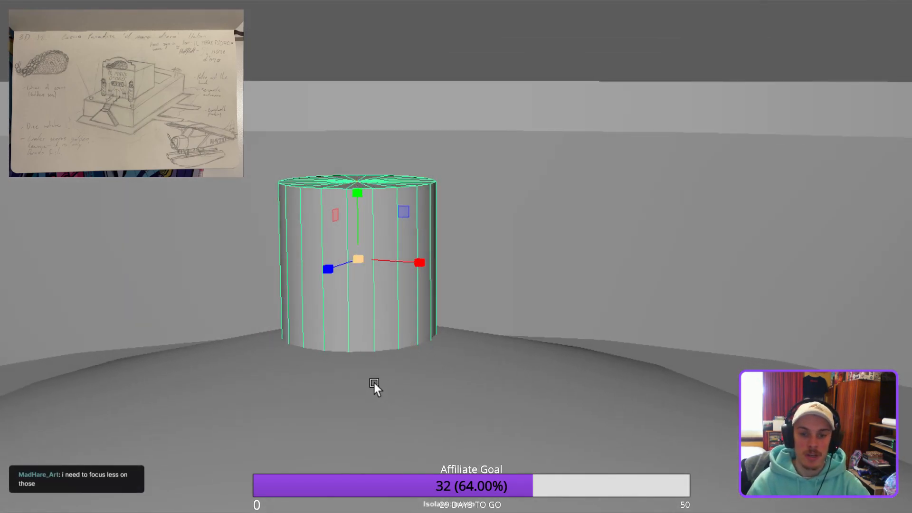
pyautogui.scroll(-2, 342, 384)
pyautogui.scroll(-1, 316, 390)
pyautogui.press('w')
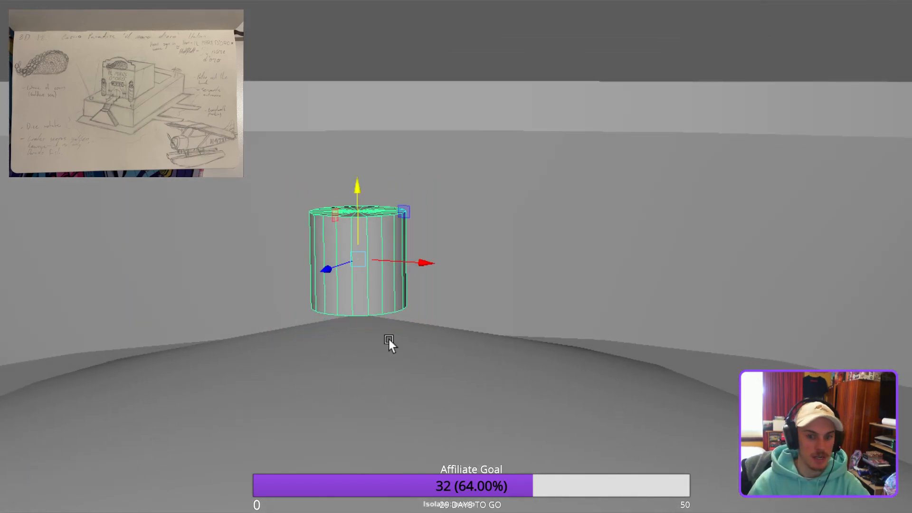
pyautogui.moveTo(371, 312); pyautogui.dragTo(356, 334, button='middle')
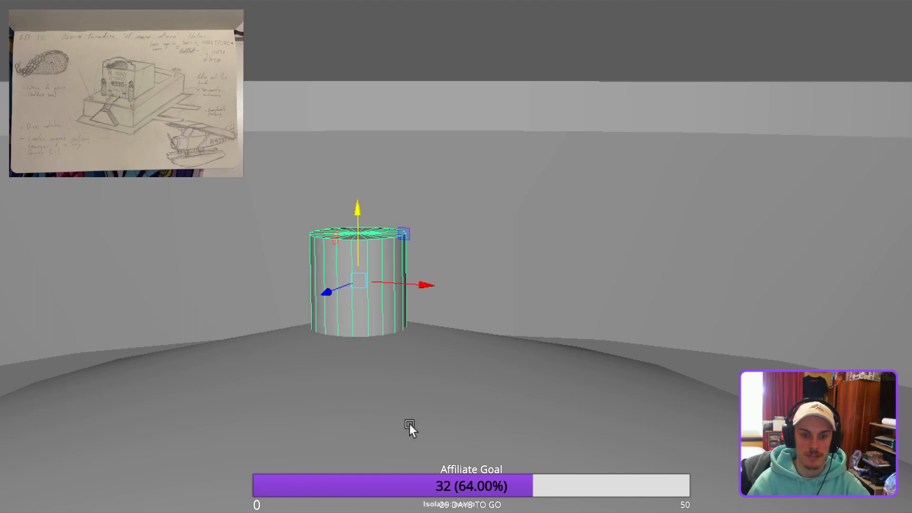
# Inspect the smaller cylinder's fit and proportions against the round base with nothing selected.
pyautogui.keyDown('shift'); pyautogui.click(396, 398); pyautogui.keyUp('shift')
pyautogui.keyDown('alt'); pyautogui.moveTo(444, 492); pyautogui.dragTo(514, 466); pyautogui.keyUp('alt')
pyautogui.keyDown('alt'); pyautogui.moveTo(721, 305); pyautogui.dragTo(777, 311); pyautogui.keyUp('alt')
pyautogui.click(729, 181)
pyautogui.scroll(-2, 584, 397)
pyautogui.moveTo(585, 396)
pyautogui.keyDown('alt'); pyautogui.mouseDown()
pyautogui.moveTo(621, 393)
pyautogui.moveTo(578, 388)
pyautogui.mouseUp(); pyautogui.keyUp('alt')
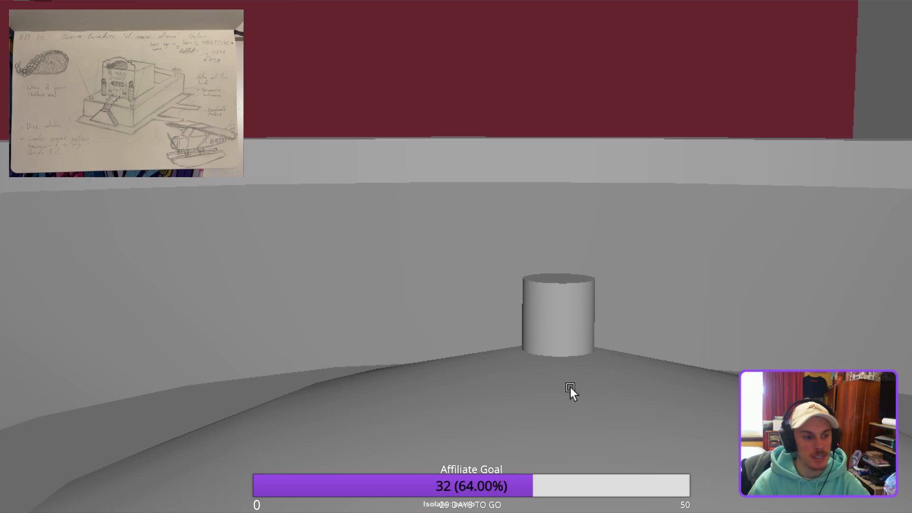
pyautogui.keyDown('alt'); pyautogui.moveTo(441, 421); pyautogui.dragTo(606, 455, button='right'); pyautogui.keyUp('alt')
# Bevel the edge loop around the cylinder's top rim and reduce the bevel to a narrow chamfer.
pyautogui.click(615, 390)
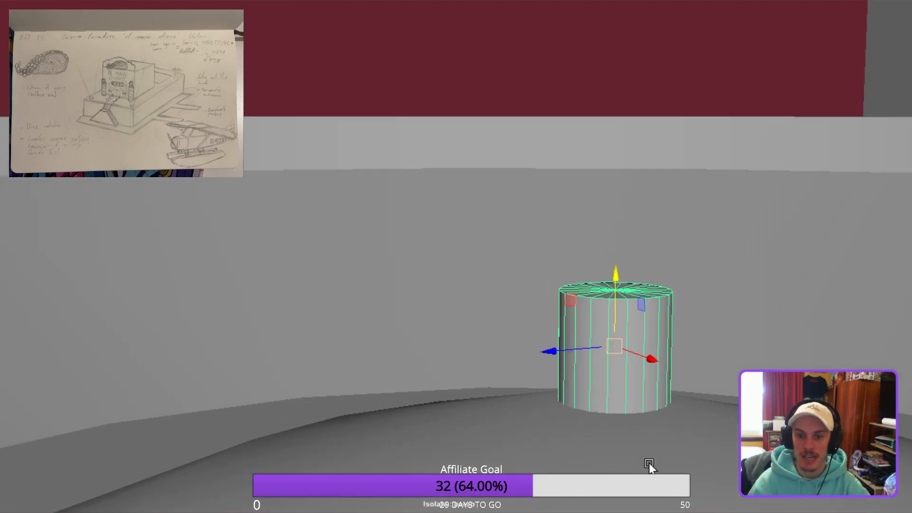
pyautogui.keyDown('alt'); pyautogui.moveTo(634, 459); pyautogui.dragTo(494, 393, button='middle'); pyautogui.keyUp('alt')
pyautogui.keyDown('alt'); pyautogui.moveTo(493, 392); pyautogui.dragTo(544, 408, button='right'); pyautogui.keyUp('alt')
pyautogui.keyDown('alt'); pyautogui.moveTo(551, 462); pyautogui.dragTo(586, 446); pyautogui.keyUp('alt')
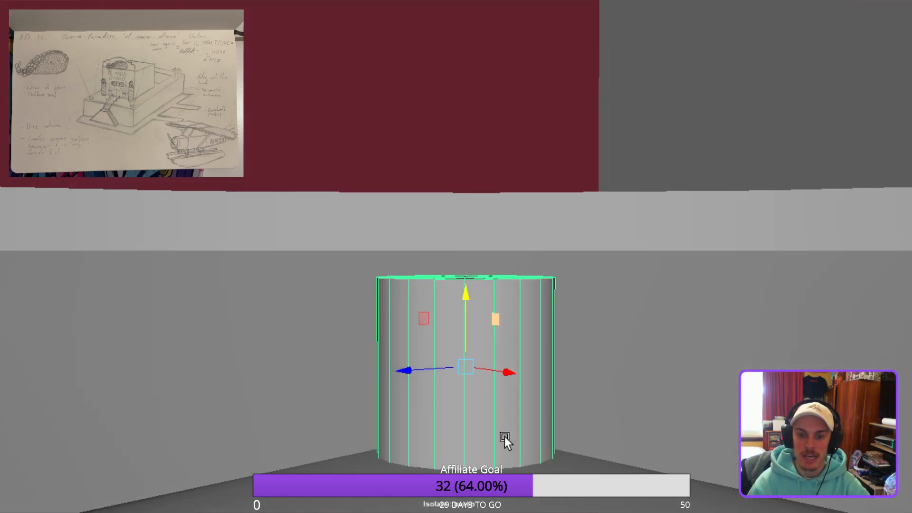
pyautogui.moveTo(525, 434)
pyautogui.keyDown('alt'); pyautogui.mouseDown()
pyautogui.moveTo(542, 427)
pyautogui.moveTo(512, 429)
pyautogui.moveTo(484, 448)
pyautogui.moveTo(519, 444)
pyautogui.mouseUp(); pyautogui.keyUp('alt')
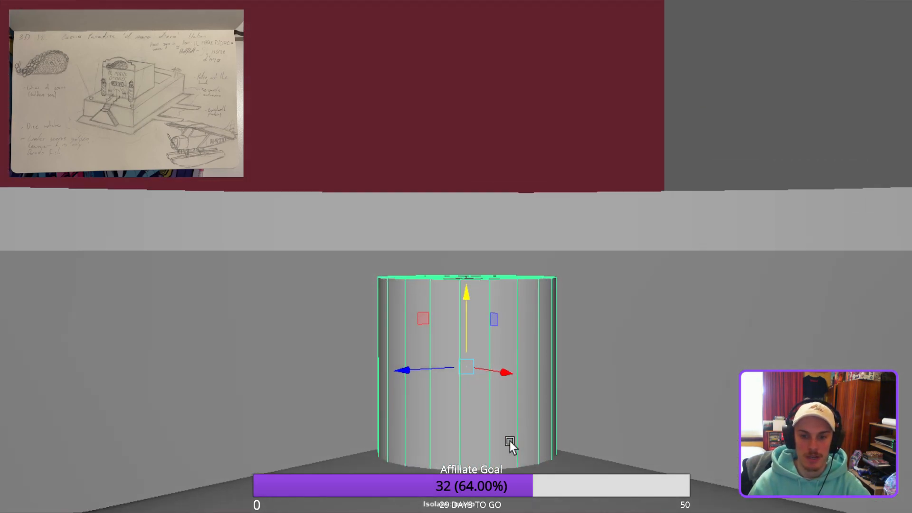
pyautogui.moveTo(509, 405); pyautogui.dragTo(510, 327, button='right')
pyautogui.keyDown('alt'); pyautogui.moveTo(513, 379); pyautogui.dragTo(537, 404); pyautogui.keyUp('alt')
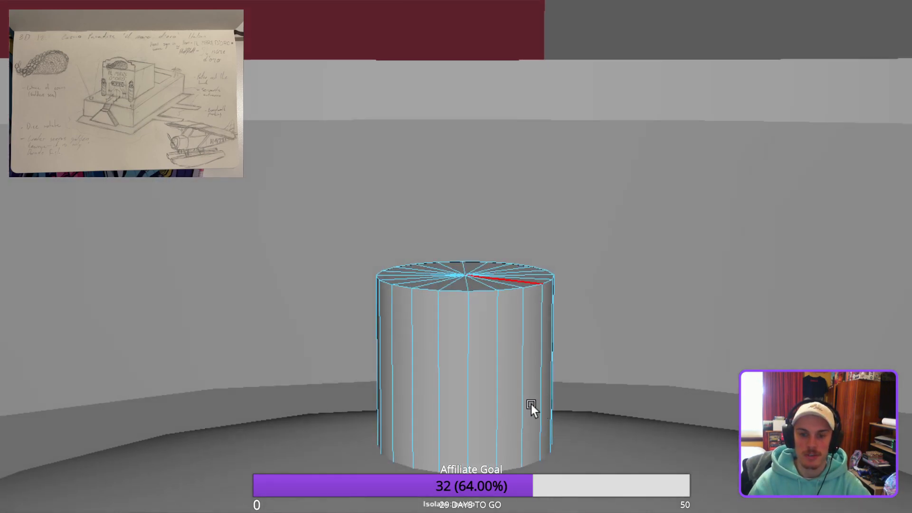
pyautogui.doubleClick(507, 412)
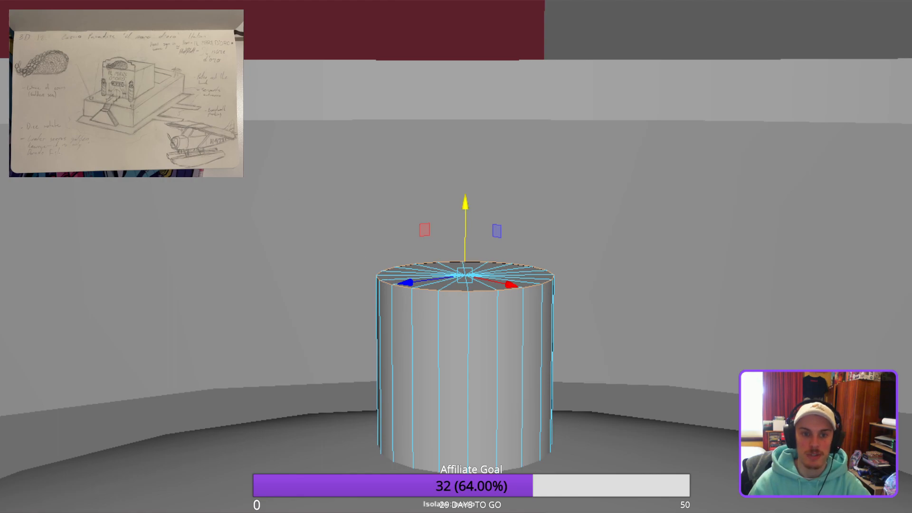
pyautogui.hotkey('ctrl', 'b')
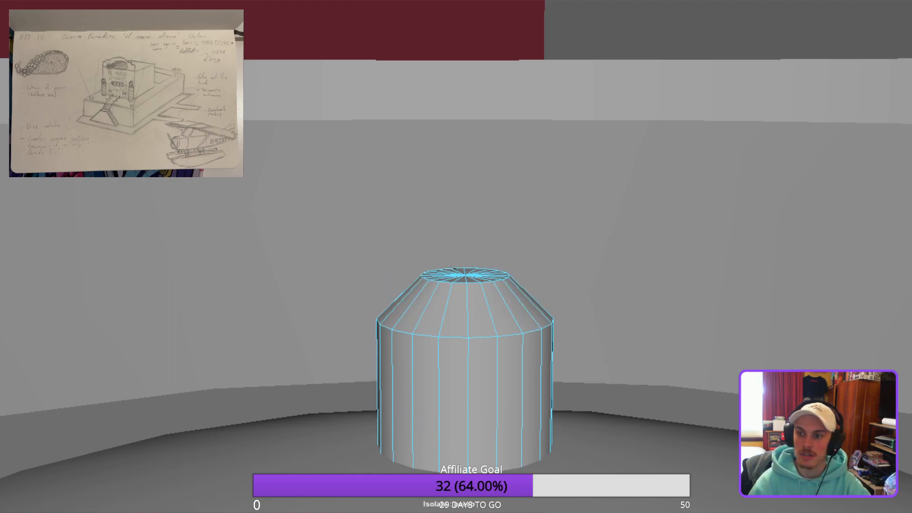
pyautogui.moveTo(834, 285)
pyautogui.mouseDown(button='middle')
pyautogui.moveTo(812, 286)
pyautogui.moveTo(819, 289)
pyautogui.mouseUp(button='middle')
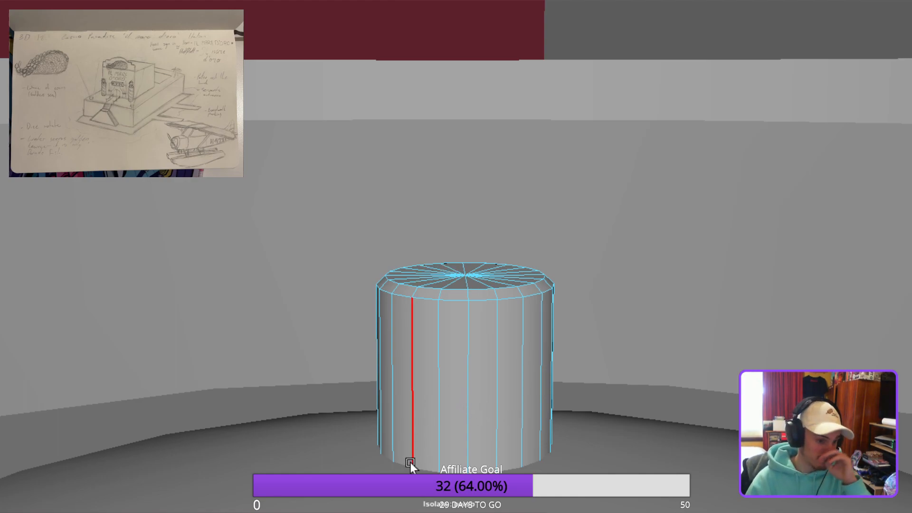
# Widen the bevel around the cylinder's top rim, checking its profile from the side and above.
pyautogui.keyDown('alt'); pyautogui.moveTo(433, 499); pyautogui.dragTo(457, 461); pyautogui.keyUp('alt')
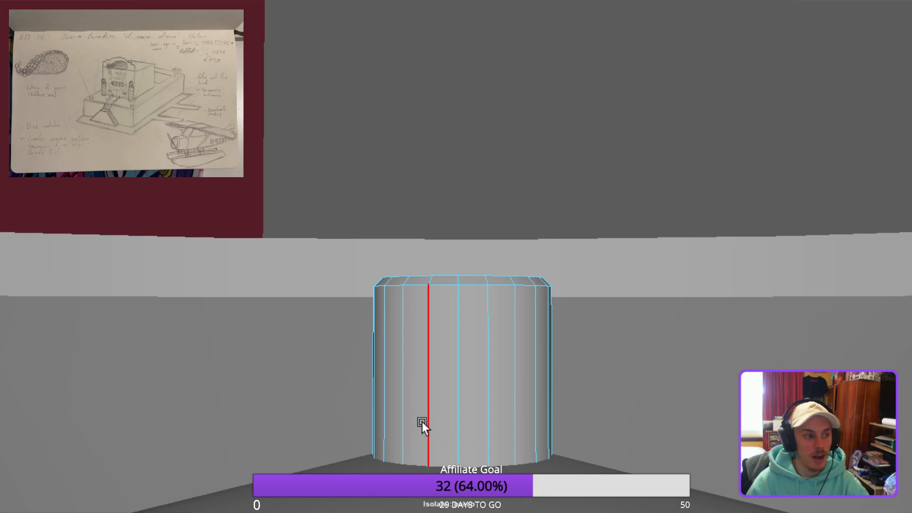
pyautogui.scroll(3, 407, 405)
pyautogui.keyDown('alt'); pyautogui.moveTo(429, 425); pyautogui.dragTo(424, 459, button='middle'); pyautogui.keyUp('alt')
pyautogui.keyDown('alt'); pyautogui.moveTo(423, 458); pyautogui.dragTo(471, 456); pyautogui.keyUp('alt')
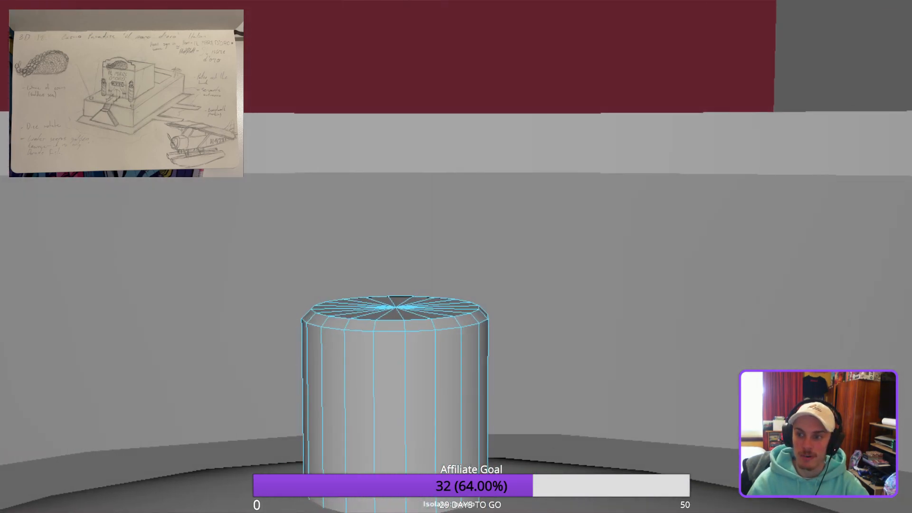
pyautogui.moveTo(846, 286); pyautogui.dragTo(845, 286, button='middle')
pyautogui.keyDown('alt'); pyautogui.moveTo(543, 421); pyautogui.dragTo(613, 438); pyautogui.keyUp('alt')
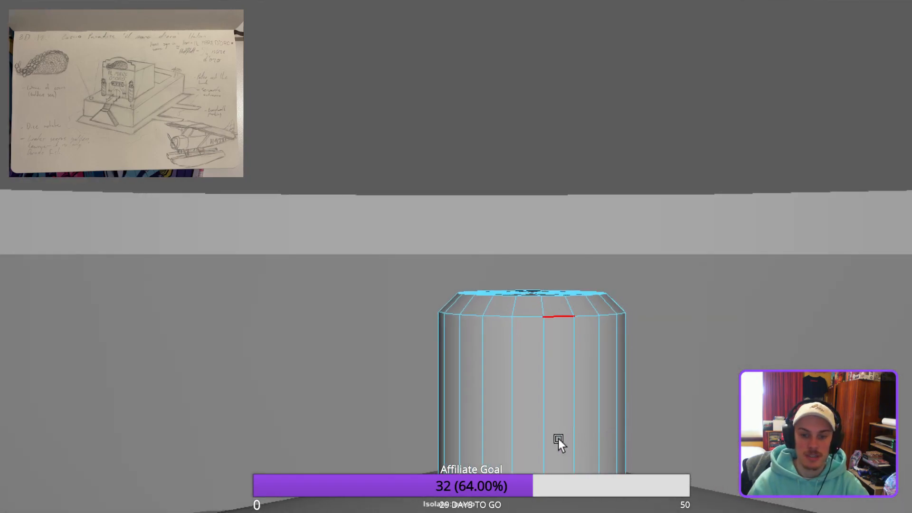
pyautogui.keyDown('alt'); pyautogui.moveTo(511, 451); pyautogui.dragTo(517, 497); pyautogui.keyUp('alt')
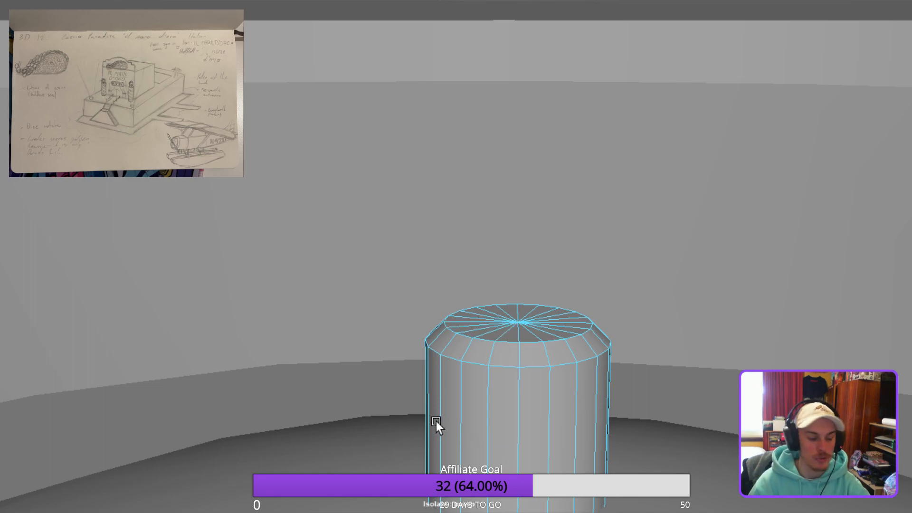
# Shorten the cylinder by moving all vertices of its bevelled top straight down, and return to object mode.
pyautogui.moveTo(520, 435); pyautogui.dragTo(441, 398, button='right')
pyautogui.keyDown('alt'); pyautogui.moveTo(513, 468); pyautogui.dragTo(512, 438); pyautogui.keyUp('alt')
pyautogui.moveTo(366, 219); pyautogui.dragTo(696, 485)
pyautogui.moveTo(529, 318); pyautogui.dragTo(553, 408, button='middle')
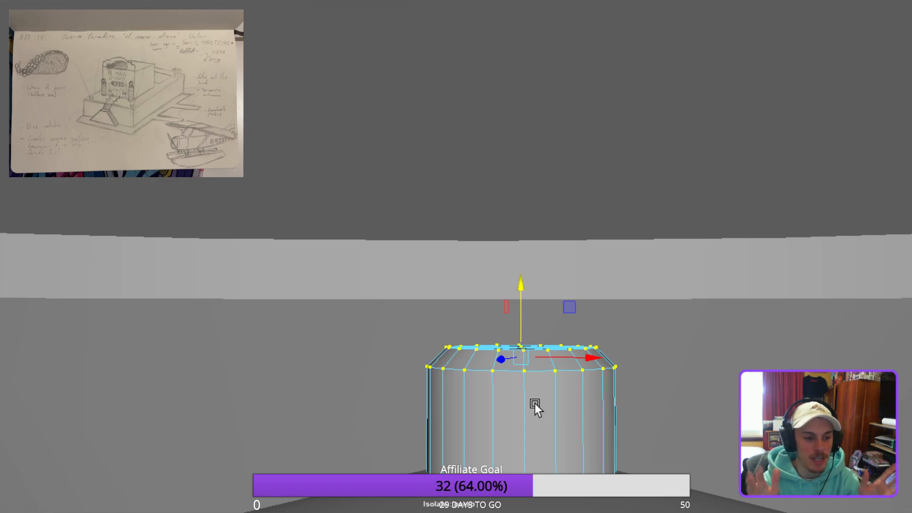
pyautogui.keyDown('alt'); pyautogui.moveTo(589, 357); pyautogui.dragTo(718, 494); pyautogui.keyUp('alt')
pyautogui.press('f')
pyautogui.scroll(-8, 622, 455)
pyautogui.keyDown('alt'); pyautogui.moveTo(623, 455); pyautogui.dragTo(535, 419); pyautogui.keyUp('alt')
pyautogui.scroll(6, 605, 480)
pyautogui.scroll(-5, 605, 475)
pyautogui.moveTo(629, 291); pyautogui.dragTo(633, 287, button='right')
# Deselect the shortened cylinder and inspect its height and bevel from around the round base.
pyautogui.keyDown('alt'); pyautogui.moveTo(600, 262); pyautogui.dragTo(613, 288); pyautogui.keyUp('alt')
pyautogui.keyDown('alt'); pyautogui.moveTo(593, 362); pyautogui.dragTo(605, 370, button='middle'); pyautogui.keyUp('alt')
pyautogui.keyDown('alt'); pyautogui.moveTo(605, 370); pyautogui.dragTo(558, 372); pyautogui.keyUp('alt')
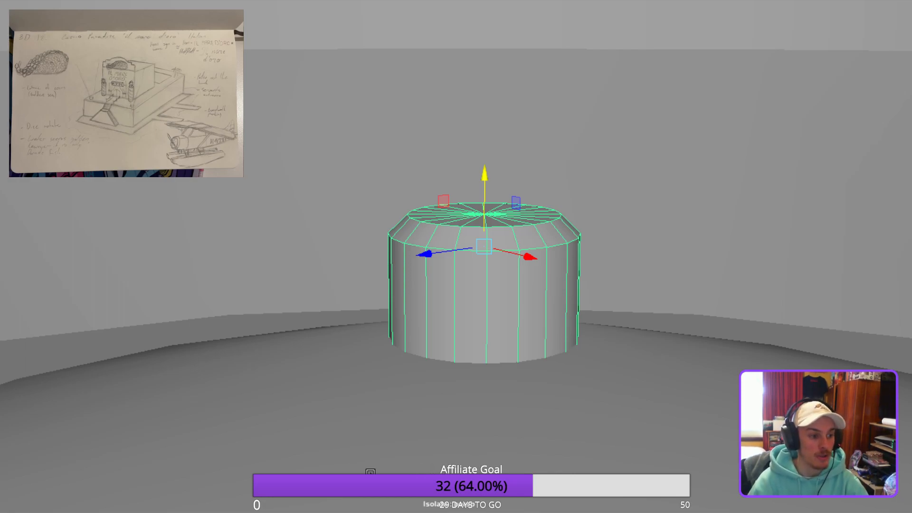
pyautogui.keyDown('alt'); pyautogui.moveTo(520, 461); pyautogui.dragTo(765, 277); pyautogui.keyUp('alt')
pyautogui.click(762, 279)
pyautogui.keyDown('alt'); pyautogui.moveTo(692, 300); pyautogui.dragTo(391, 305); pyautogui.keyUp('alt')
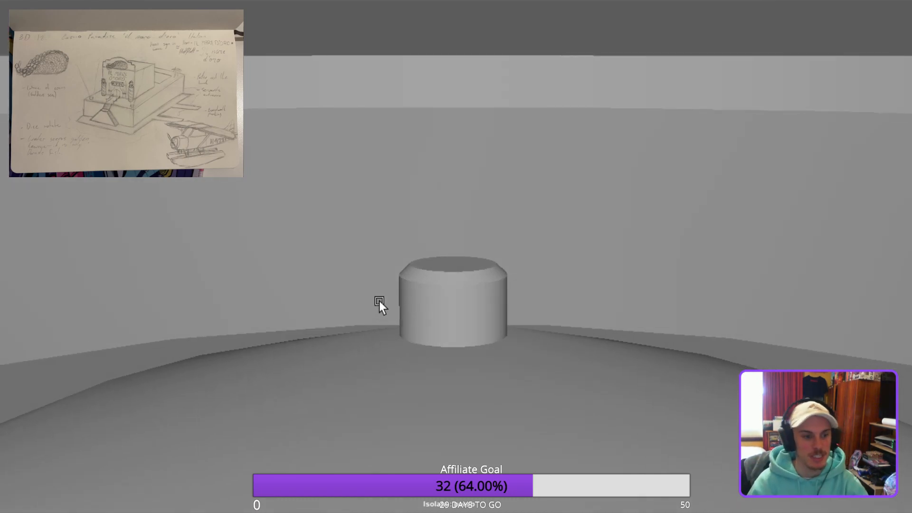
pyautogui.keyDown('alt'); pyautogui.moveTo(452, 370); pyautogui.dragTo(615, 310); pyautogui.keyUp('alt')
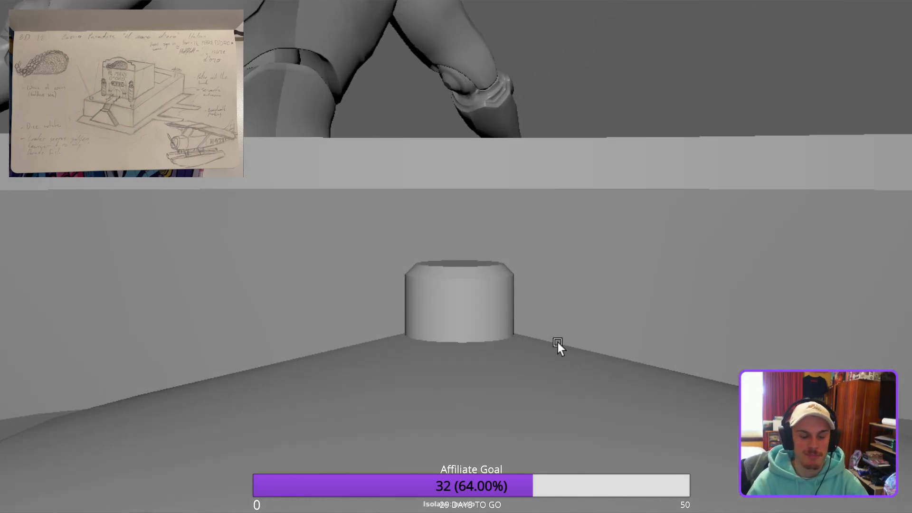
# Bevel the edge loop where the cylinder's side wall meets its top chamfer to round the shoulder further.
pyautogui.scroll(3, 391, 458)
pyautogui.keyDown('alt'); pyautogui.moveTo(507, 394); pyautogui.dragTo(473, 403, button='middle'); pyautogui.keyUp('alt')
pyautogui.keyDown('alt'); pyautogui.moveTo(474, 404); pyautogui.dragTo(606, 419); pyautogui.keyUp('alt')
pyautogui.click(522, 410)
pyautogui.scroll(4, 503, 496)
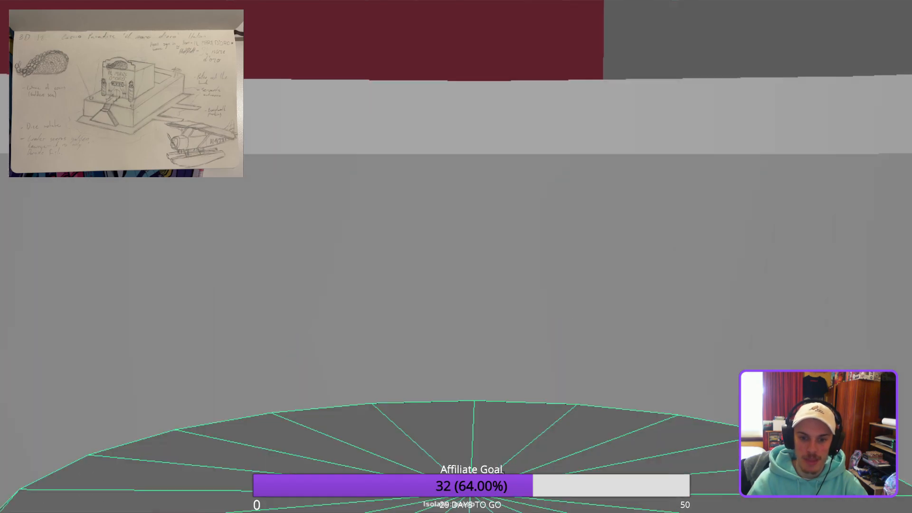
pyautogui.scroll(-2, 503, 502)
pyautogui.keyDown('alt'); pyautogui.moveTo(525, 494); pyautogui.dragTo(523, 417, button='middle'); pyautogui.keyUp('alt')
pyautogui.moveTo(523, 417); pyautogui.dragTo(537, 268, button='right')
pyautogui.doubleClick(540, 186)
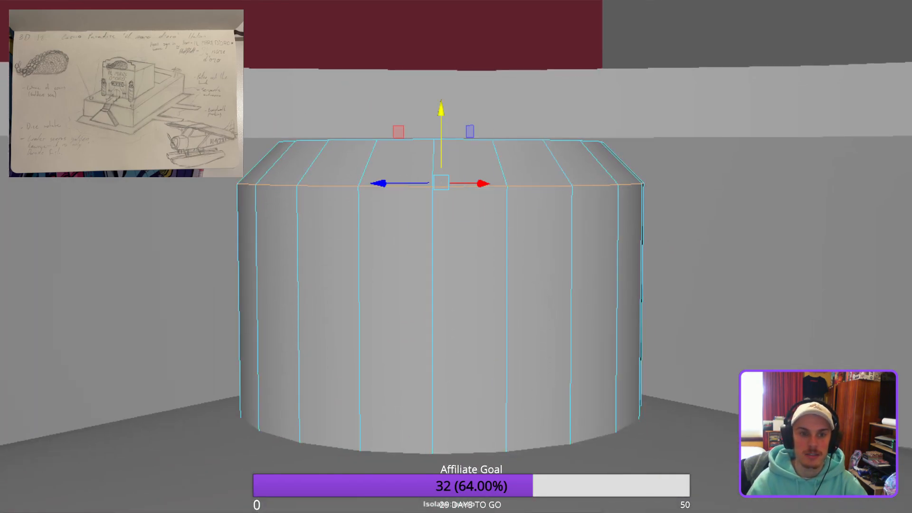
pyautogui.hotkey('ctrl', 'b')
# Inspect the cylinder's rounded top shoulder and its proportions on the round base from several angles and distances.
pyautogui.keyDown('alt'); pyautogui.moveTo(632, 334); pyautogui.dragTo(654, 329); pyautogui.keyUp('alt')
pyautogui.scroll(-6, 767, 340)
pyautogui.scroll(3, 576, 328)
pyautogui.scroll(-2, 546, 355)
pyautogui.keyDown('alt'); pyautogui.moveTo(546, 356); pyautogui.dragTo(550, 412, button='middle'); pyautogui.keyUp('alt')
pyautogui.scroll(3, 551, 411)
pyautogui.keyDown('alt'); pyautogui.moveTo(550, 412); pyautogui.dragTo(578, 414); pyautogui.keyUp('alt')
pyautogui.scroll(-3, 577, 414)
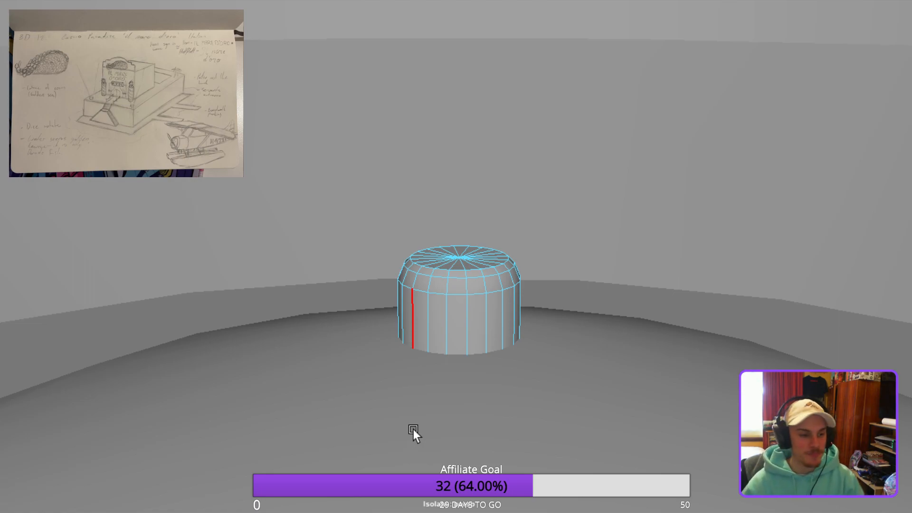
pyautogui.keyDown('alt'); pyautogui.moveTo(695, 432); pyautogui.dragTo(473, 406); pyautogui.keyUp('alt')
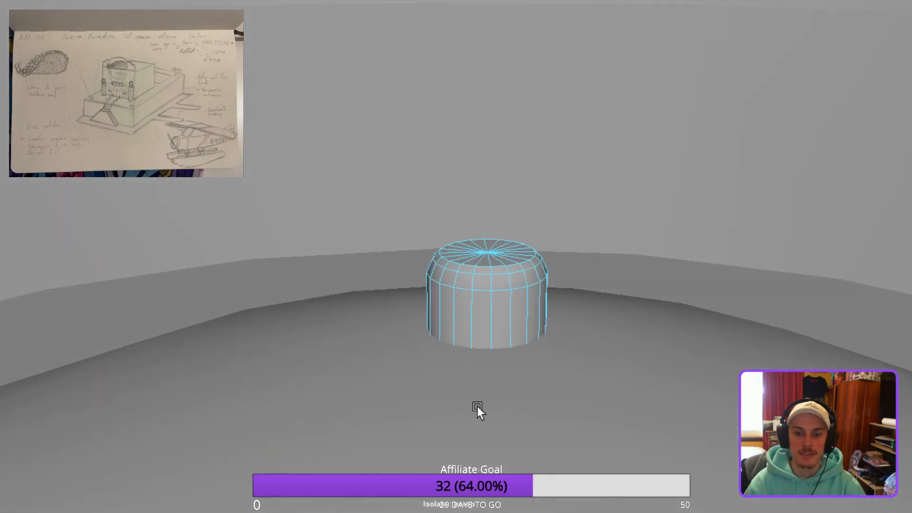
pyautogui.scroll(-4, 548, 465)
pyautogui.keyDown('alt'); pyautogui.moveTo(609, 431); pyautogui.dragTo(532, 412); pyautogui.keyUp('alt')
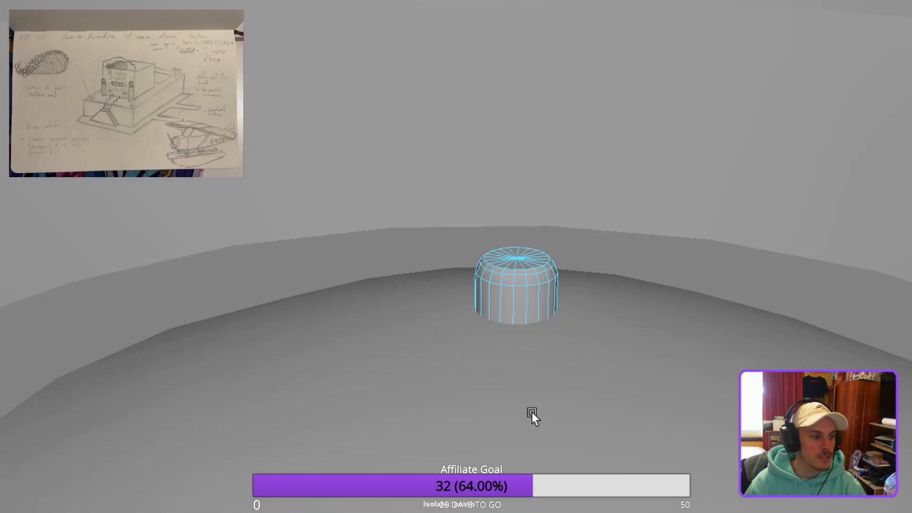
pyautogui.keyDown('alt'); pyautogui.moveTo(532, 415); pyautogui.dragTo(562, 393, button='right'); pyautogui.keyUp('alt')
pyautogui.keyDown('alt'); pyautogui.moveTo(563, 392); pyautogui.dragTo(501, 393); pyautogui.keyUp('alt')
pyautogui.scroll(5, 487, 393)
pyautogui.scroll(-4, 446, 393)
pyautogui.keyDown('alt'); pyautogui.moveTo(447, 394); pyautogui.dragTo(519, 399, button='middle'); pyautogui.keyUp('alt')
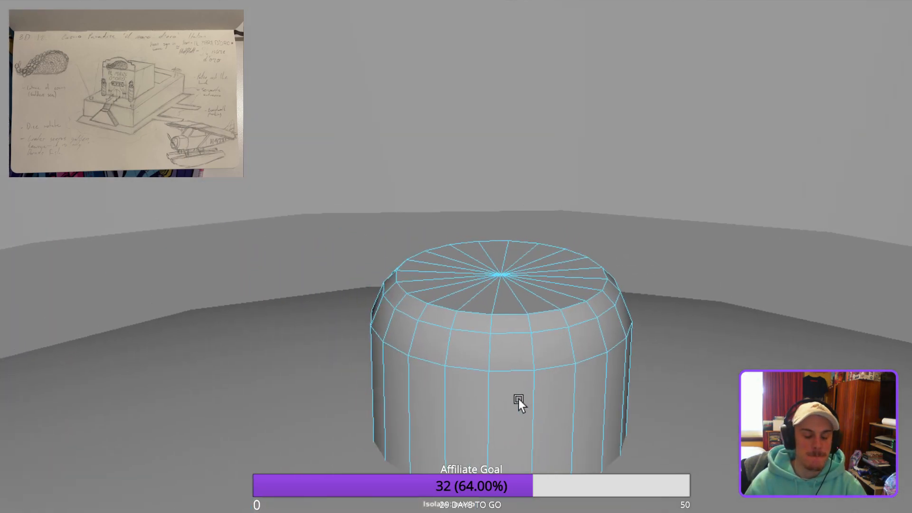
pyautogui.scroll(-3, 492, 391)
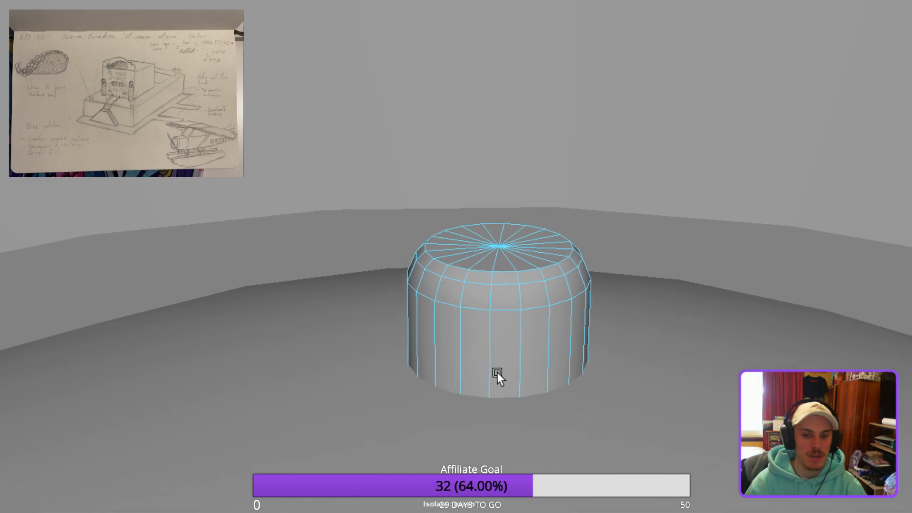
# Duplicate the bevelled cylinder straight above the original and turn the copy upside down.
pyautogui.click(561, 302)
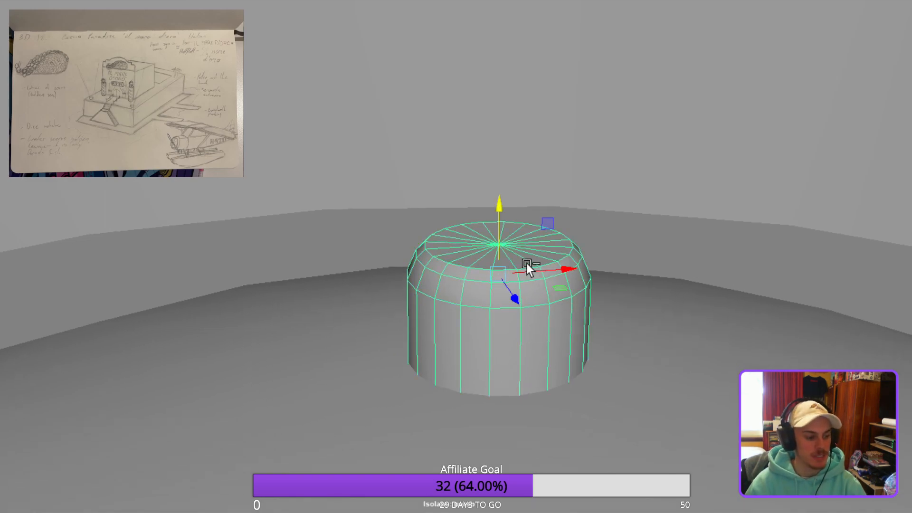
pyautogui.hotkey('ctrl', 'd')
pyautogui.moveTo(522, 324); pyautogui.dragTo(540, 80, button='middle')
pyautogui.keyDown('alt'); pyautogui.moveTo(540, 81); pyautogui.dragTo(532, 327); pyautogui.keyUp('alt')
pyautogui.press('r')
pyautogui.press('e')
pyautogui.moveTo(459, 161); pyautogui.dragTo(656, 163)
pyautogui.hotkey('ctrl', 'z')
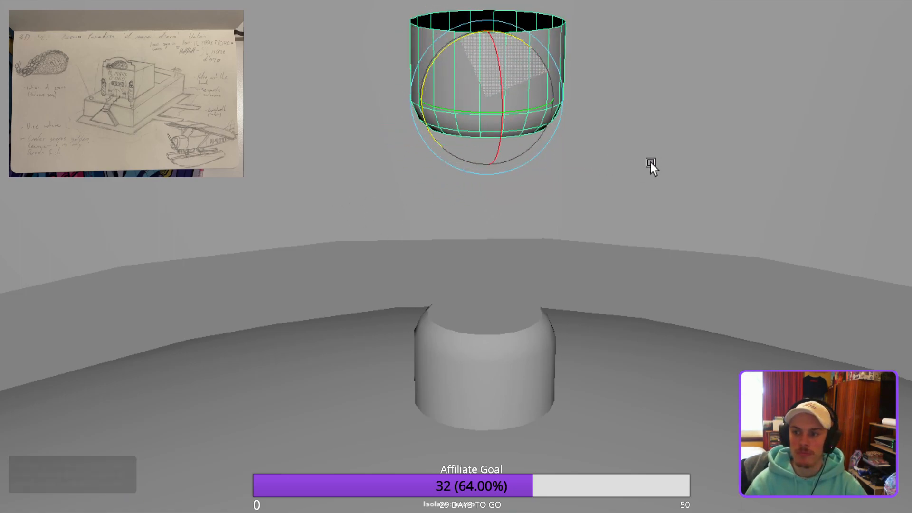
pyautogui.keyDown('alt'); pyautogui.moveTo(630, 212); pyautogui.dragTo(617, 218); pyautogui.keyUp('alt')
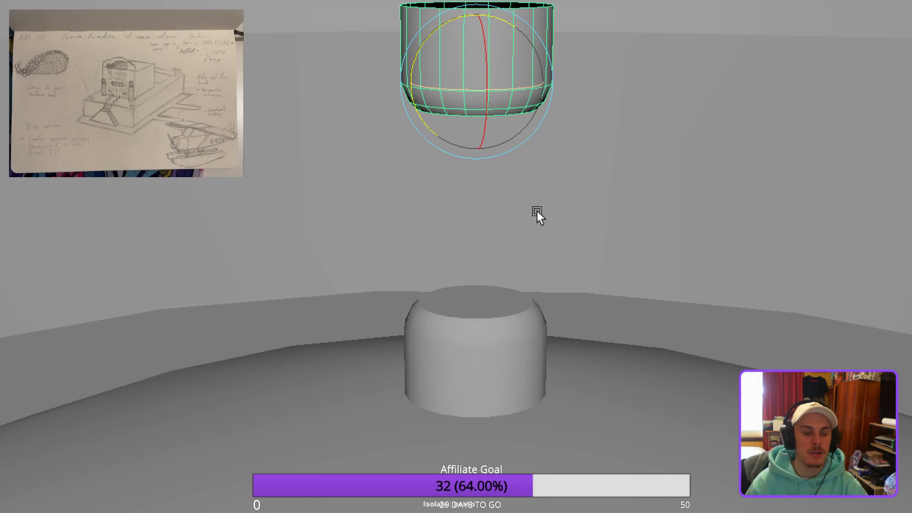
# Stretch the upside-down copy vertically into a taller cup shape and raise it further above the original.
pyautogui.keyDown('alt'); pyautogui.moveTo(608, 261); pyautogui.dragTo(640, 306); pyautogui.keyUp('alt')
pyautogui.press('w')
pyautogui.press('r')
pyautogui.moveTo(477, 331); pyautogui.dragTo(489, 400, button='middle')
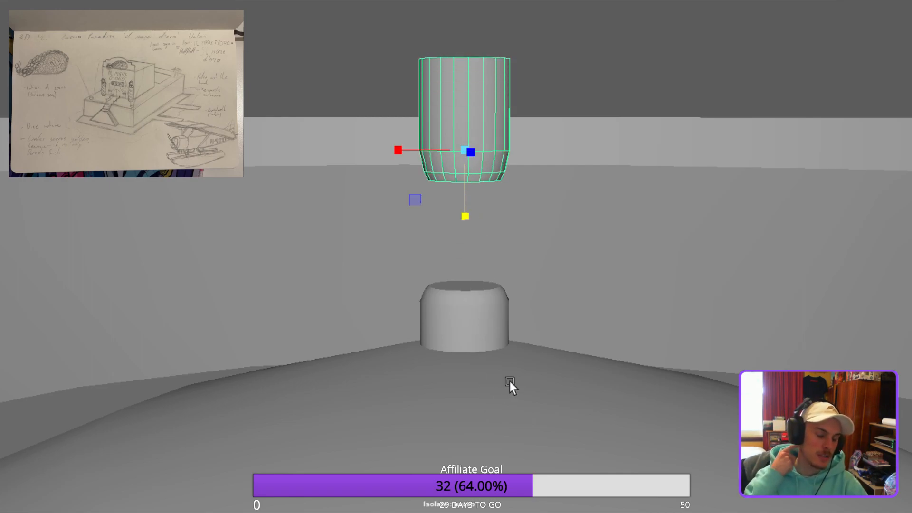
pyautogui.keyDown('alt'); pyautogui.moveTo(424, 83); pyautogui.dragTo(476, 151); pyautogui.keyUp('alt')
pyautogui.press('w')
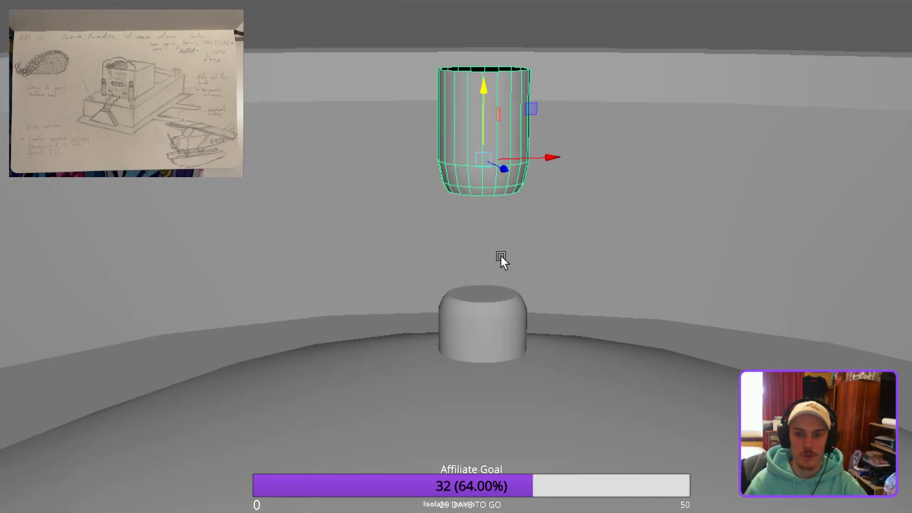
pyautogui.moveTo(490, 223); pyautogui.dragTo(450, 193, button='middle')
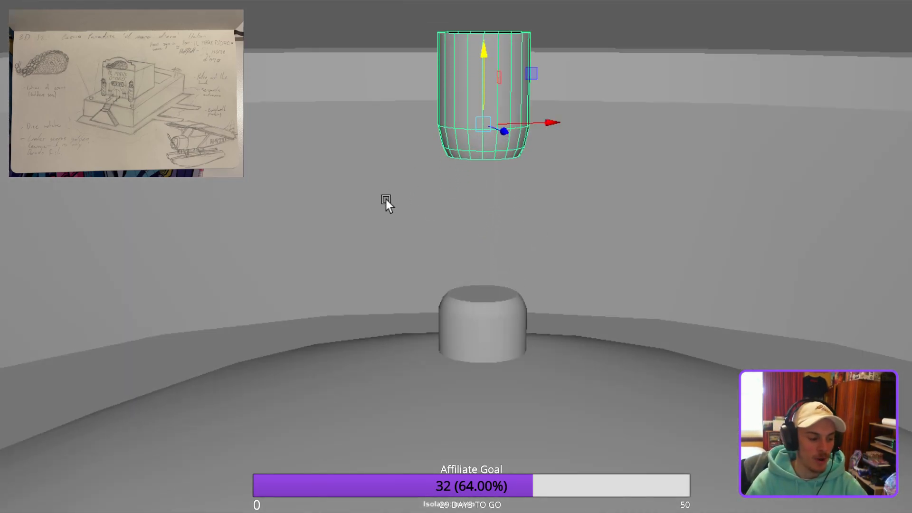
# Examine the stretched copy's shape and its spacing above the original cylinder from the side and above.
pyautogui.press('f')
pyautogui.scroll(-5, 615, 342)
pyautogui.keyDown('alt'); pyautogui.moveTo(615, 342); pyautogui.dragTo(597, 315); pyautogui.keyUp('alt')
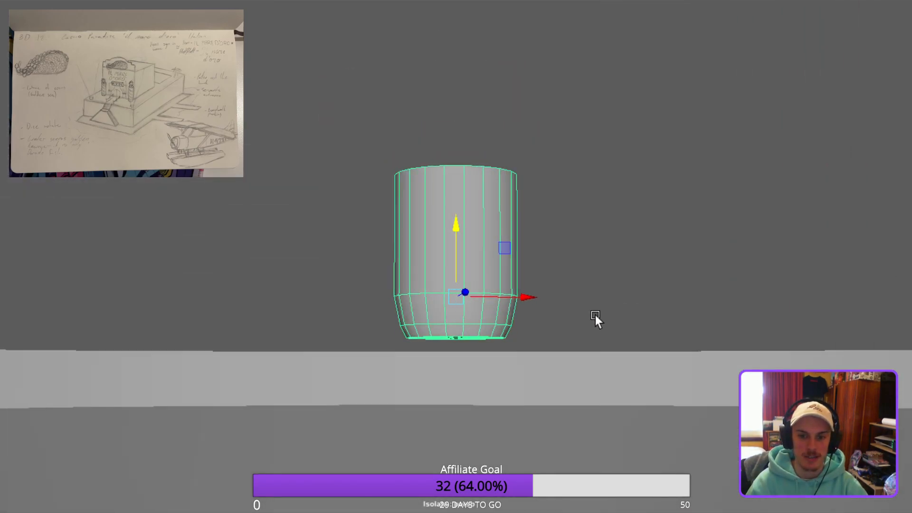
pyautogui.keyDown('alt'); pyautogui.moveTo(492, 437); pyautogui.dragTo(535, 359); pyautogui.keyUp('alt')
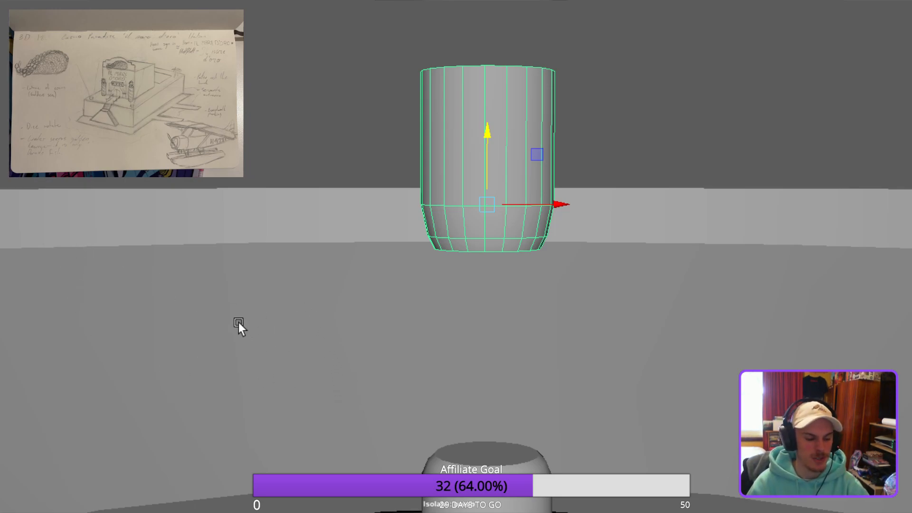
pyautogui.press('f')
pyautogui.scroll(-8, 593, 385)
pyautogui.keyDown('alt'); pyautogui.moveTo(633, 381); pyautogui.dragTo(598, 379); pyautogui.keyUp('alt')
pyautogui.scroll(3, 583, 377)
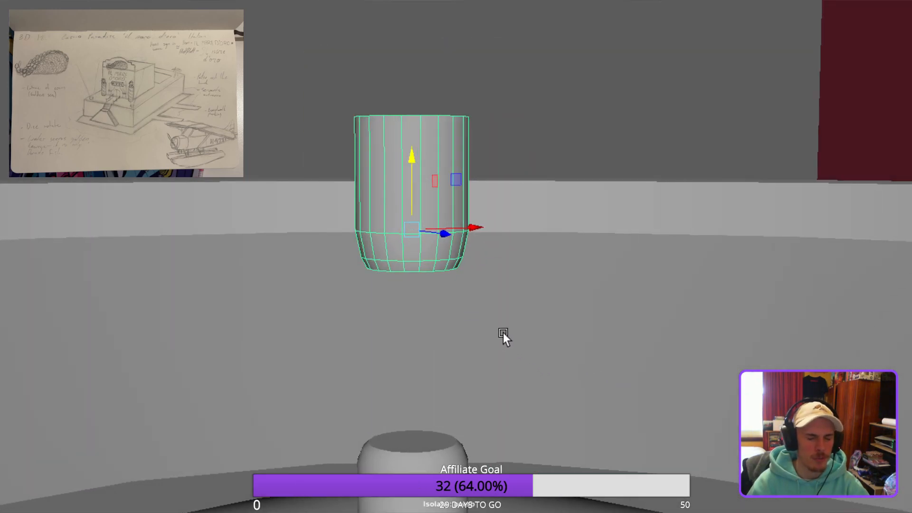
pyautogui.keyDown('alt'); pyautogui.moveTo(523, 329); pyautogui.dragTo(593, 319); pyautogui.keyUp('alt')
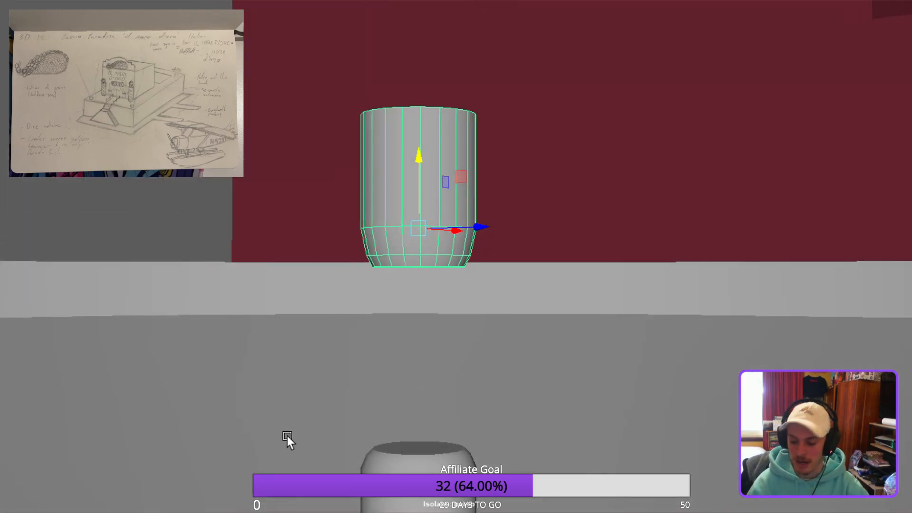
pyautogui.keyDown('alt'); pyautogui.moveTo(528, 421); pyautogui.dragTo(463, 407); pyautogui.keyUp('alt')
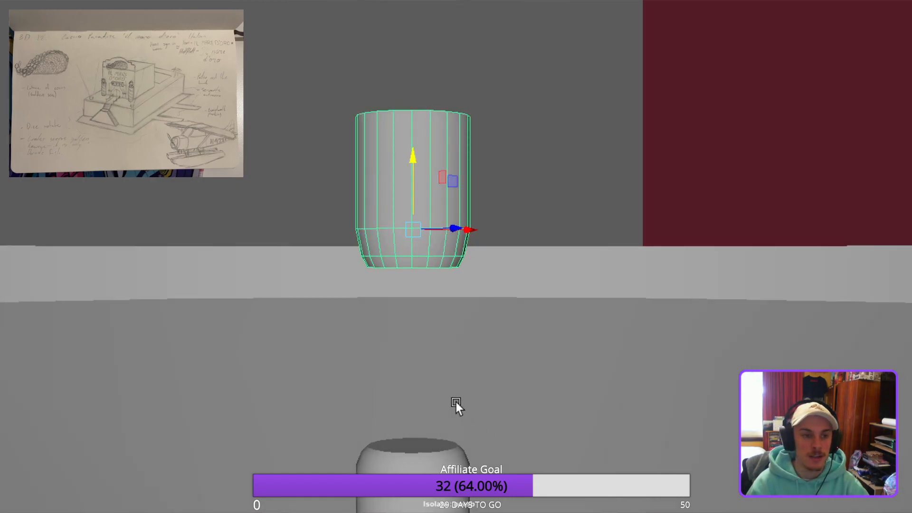
pyautogui.keyDown('alt'); pyautogui.moveTo(413, 387); pyautogui.dragTo(538, 395); pyautogui.keyUp('alt')
pyautogui.keyDown('alt'); pyautogui.moveTo(538, 395); pyautogui.dragTo(531, 366, button='right'); pyautogui.keyUp('alt')
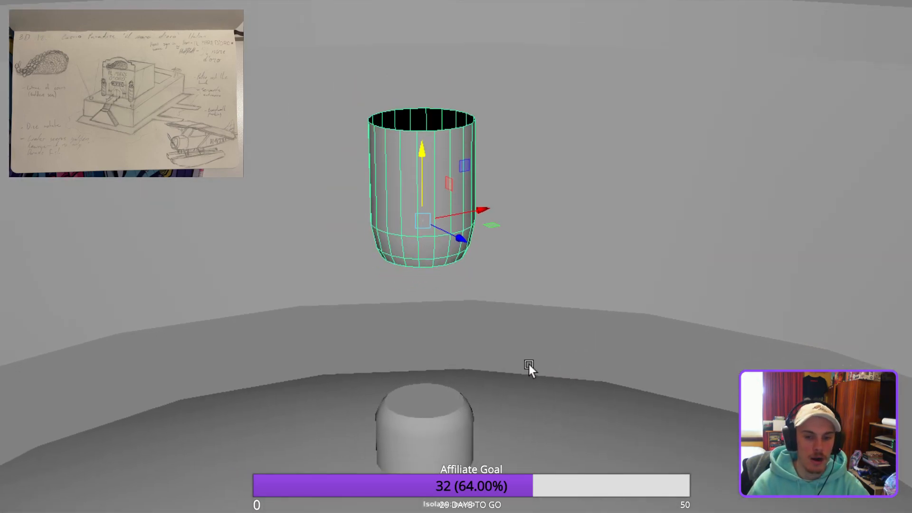
# Scale the cup-shaped copy down uniformly until it is narrower than the cylinder below, checking it from the side.
pyautogui.press('r')
pyautogui.moveTo(425, 344); pyautogui.dragTo(401, 352, button='middle')
pyautogui.keyDown('alt'); pyautogui.moveTo(401, 352); pyautogui.dragTo(583, 335); pyautogui.keyUp('alt')
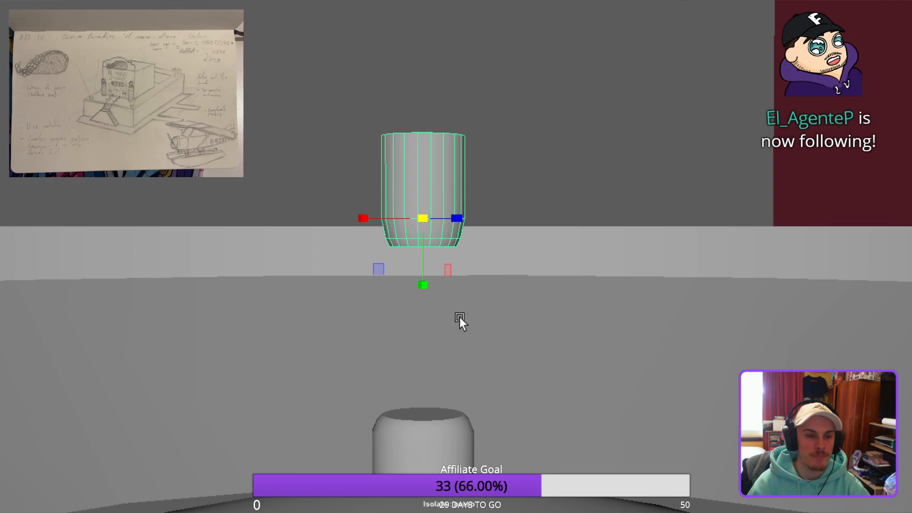
pyautogui.moveTo(458, 321)
pyautogui.keyDown('alt'); pyautogui.mouseDown()
pyautogui.moveTo(505, 336)
pyautogui.moveTo(470, 315)
pyautogui.mouseUp(); pyautogui.keyUp('alt')
pyautogui.keyDown('alt'); pyautogui.moveTo(421, 299); pyautogui.dragTo(421, 343); pyautogui.keyUp('alt')
pyautogui.moveTo(421, 342); pyautogui.dragTo(400, 348, button='middle')
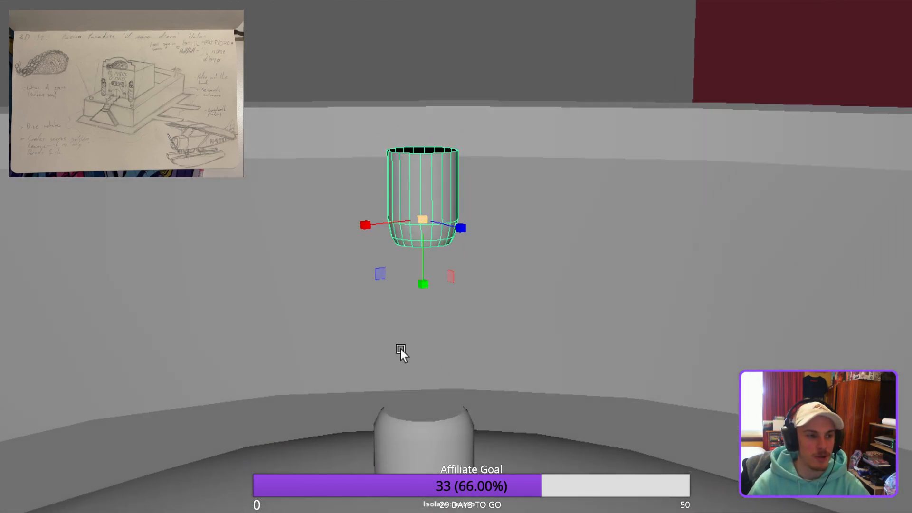
# Lower the reduced cup-shaped copy straight down, closer to the cylinder beneath it.
pyautogui.press('w')
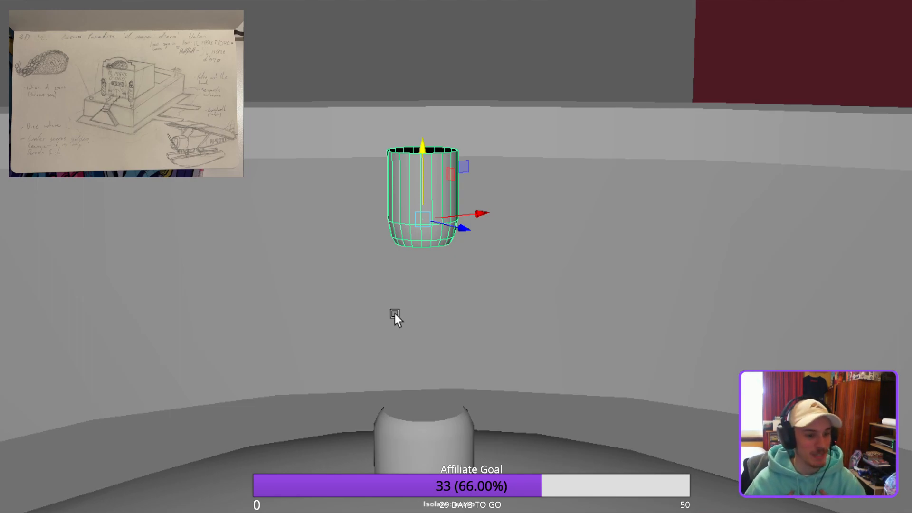
pyautogui.keyDown('alt'); pyautogui.moveTo(525, 395); pyautogui.dragTo(533, 383); pyautogui.keyUp('alt')
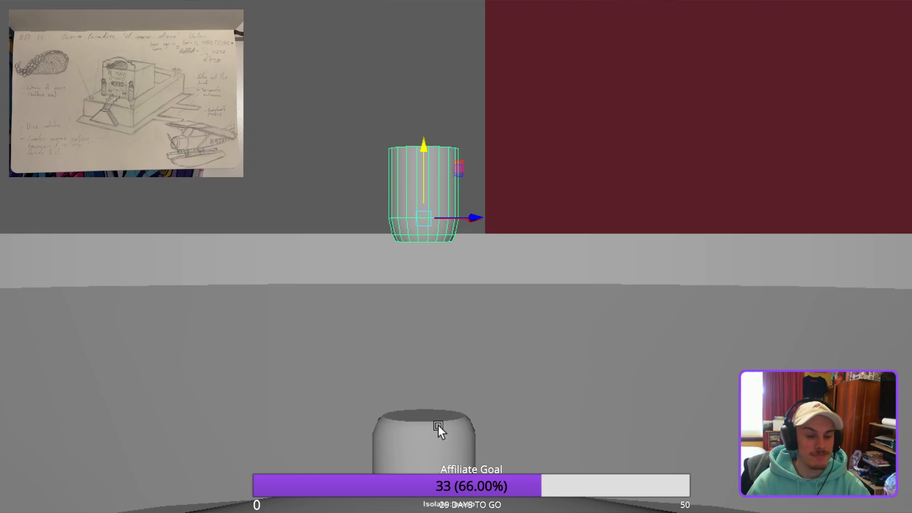
pyautogui.keyDown('alt'); pyautogui.moveTo(316, 378); pyautogui.dragTo(480, 407); pyautogui.keyUp('alt')
pyautogui.keyDown('alt'); pyautogui.moveTo(481, 407); pyautogui.dragTo(507, 440, button='right'); pyautogui.keyUp('alt')
pyautogui.keyDown('alt'); pyautogui.moveTo(507, 440); pyautogui.dragTo(509, 360); pyautogui.keyUp('alt')
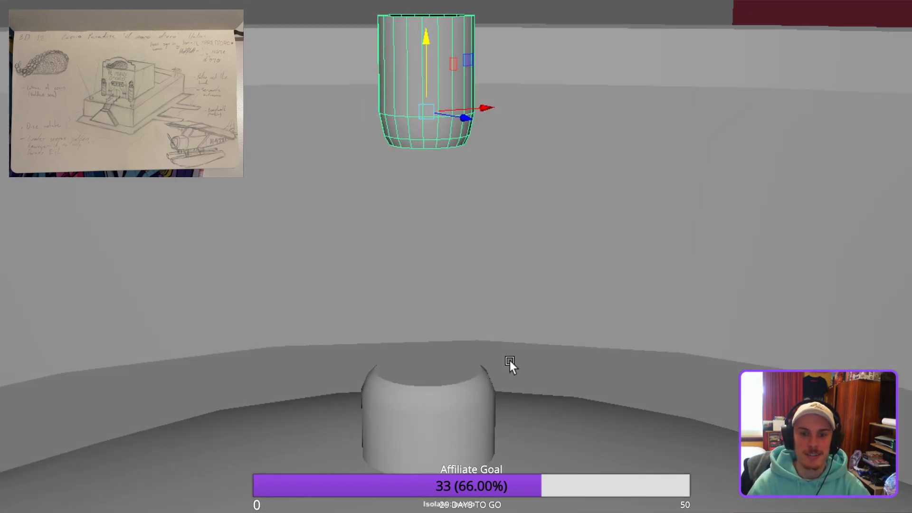
pyautogui.press('w')
pyautogui.keyDown('alt'); pyautogui.moveTo(382, 345); pyautogui.dragTo(479, 302); pyautogui.keyUp('alt')
pyautogui.keyDown('shift'); pyautogui.moveTo(427, 179); pyautogui.dragTo(425, 210, button='middle'); pyautogui.keyUp('shift')
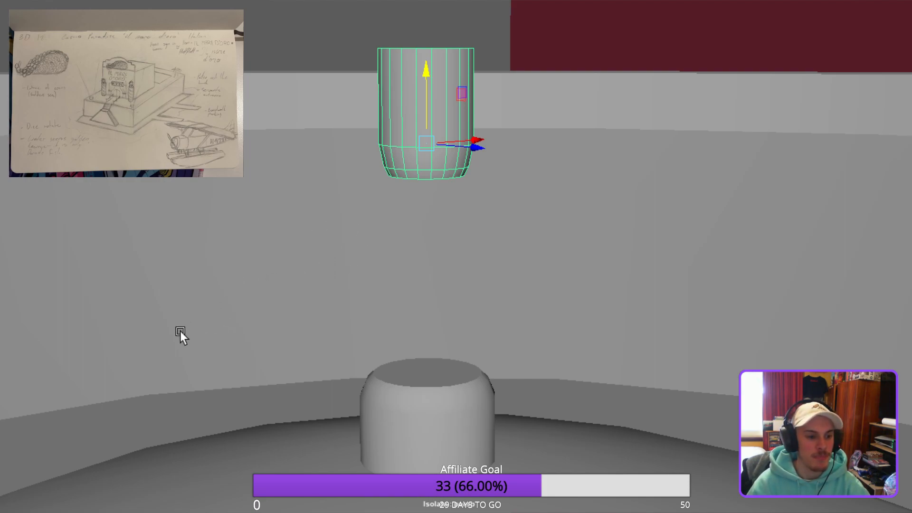
# Shorten the cup by selecting the edge loop around its open rim and moving it straight down.
pyautogui.scroll(-1, 426, 370)
pyautogui.keyDown('alt'); pyautogui.moveTo(426, 370); pyautogui.dragTo(401, 310, button='middle'); pyautogui.keyUp('alt')
pyautogui.scroll(2, 324, 370)
pyautogui.keyDown('alt'); pyautogui.moveTo(401, 310); pyautogui.dragTo(504, 299); pyautogui.keyUp('alt')
pyautogui.scroll(-2, 525, 305)
pyautogui.scroll(1, 507, 286)
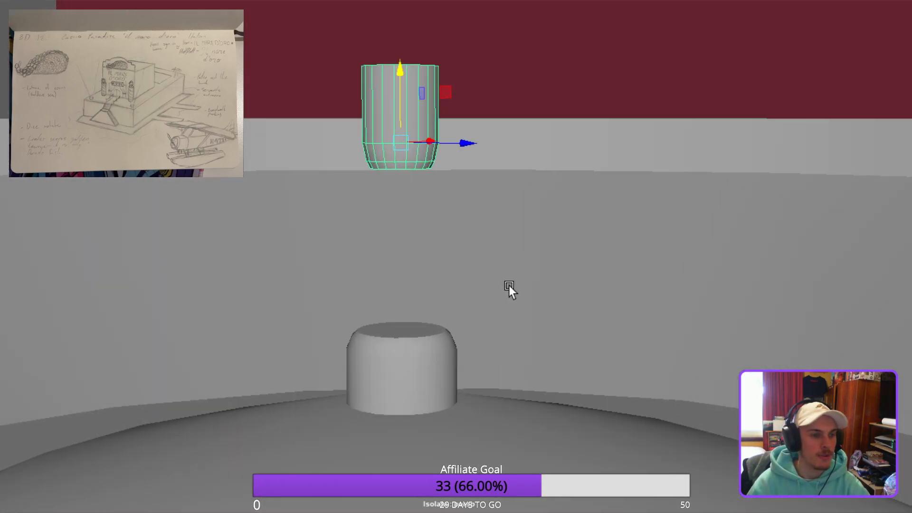
pyautogui.keyDown('alt'); pyautogui.moveTo(517, 336); pyautogui.dragTo(509, 358, button='middle'); pyautogui.keyUp('alt')
pyautogui.scroll(2, 460, 321)
pyautogui.keyDown('alt'); pyautogui.moveTo(460, 321); pyautogui.dragTo(489, 408, button='middle'); pyautogui.keyUp('alt')
pyautogui.scroll(5, 420, 222)
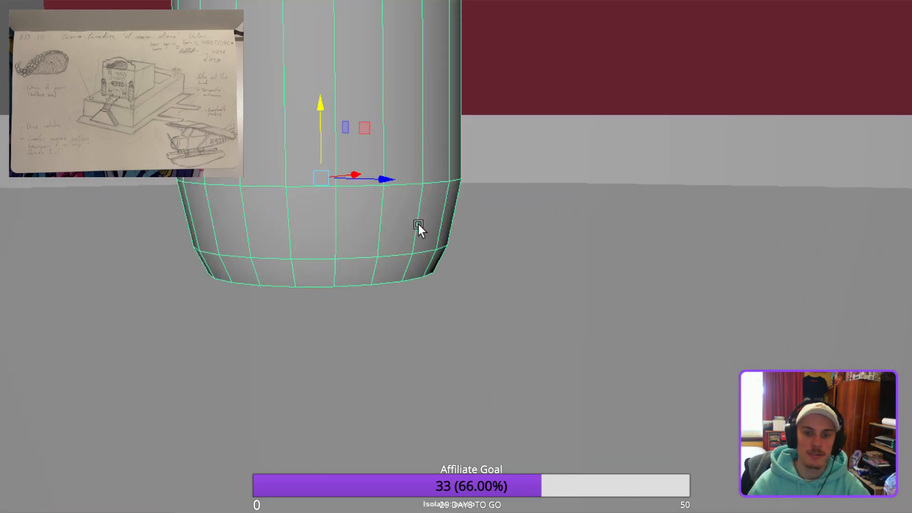
pyautogui.scroll(-4, 413, 299)
pyautogui.press('F10')
pyautogui.doubleClick(412, 320)
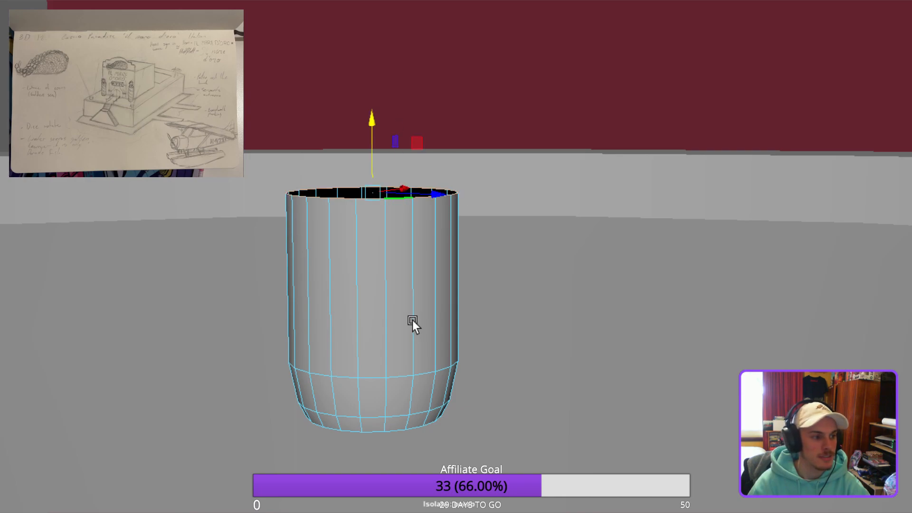
pyautogui.moveTo(379, 256); pyautogui.dragTo(380, 296)
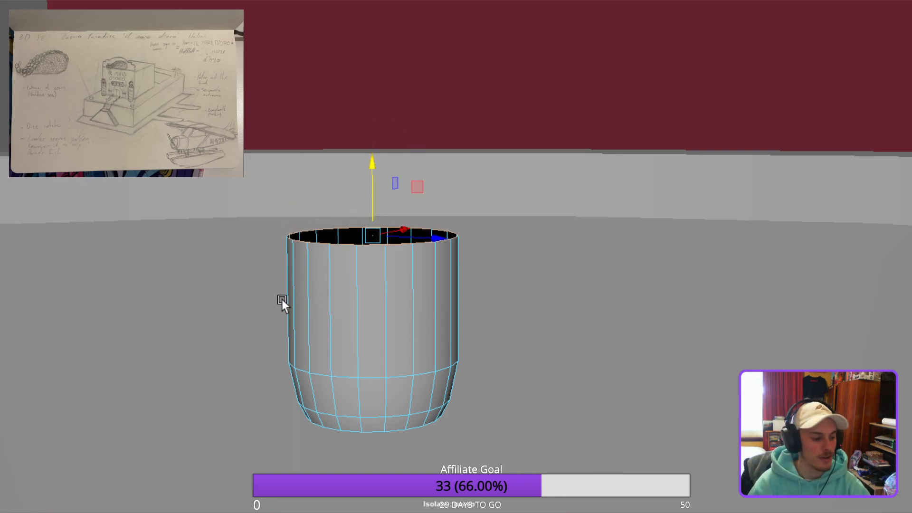
# Scale the cup's open rim outward to flare the walls and extrude a short vertical band upward from it.
pyautogui.press('r')
pyautogui.moveTo(379, 358); pyautogui.dragTo(395, 356, button='middle')
pyautogui.keyDown('alt'); pyautogui.moveTo(395, 355); pyautogui.dragTo(489, 354); pyautogui.keyUp('alt')
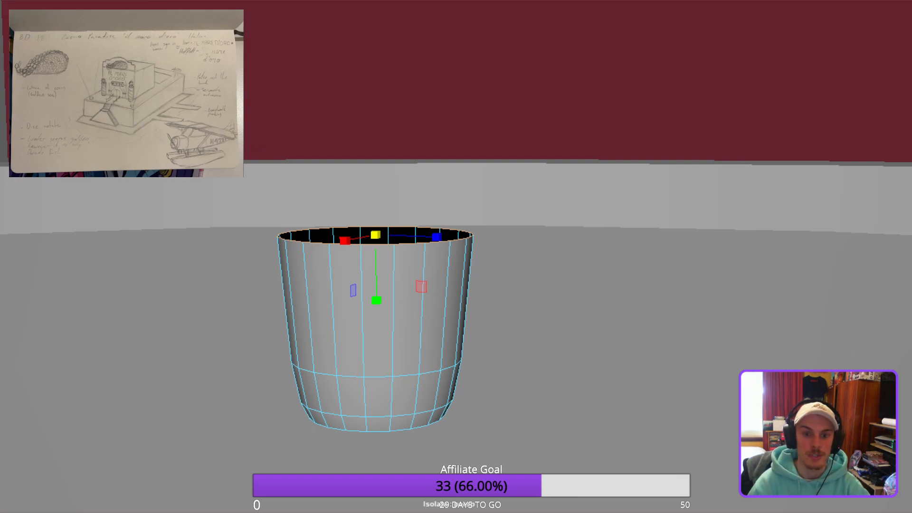
pyautogui.hotkey('ctrl', 'e')
pyautogui.moveTo(372, 290); pyautogui.dragTo(416, 263, button='middle')
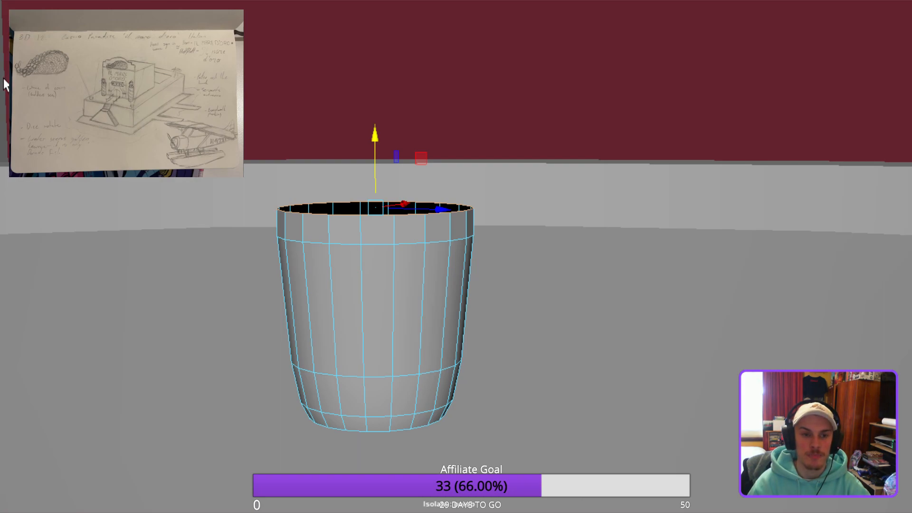
# Extrude a second band upward from the cup's rim, then narrow its top edge inward and lower it slightly.
pyautogui.hotkey('ctrl', 'e')
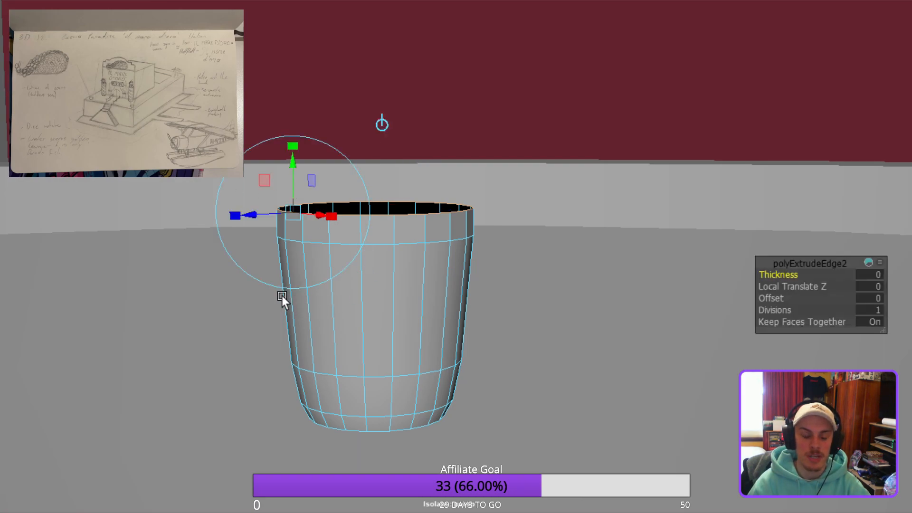
pyautogui.press('w')
pyautogui.moveTo(371, 274); pyautogui.dragTo(392, 237, button='middle')
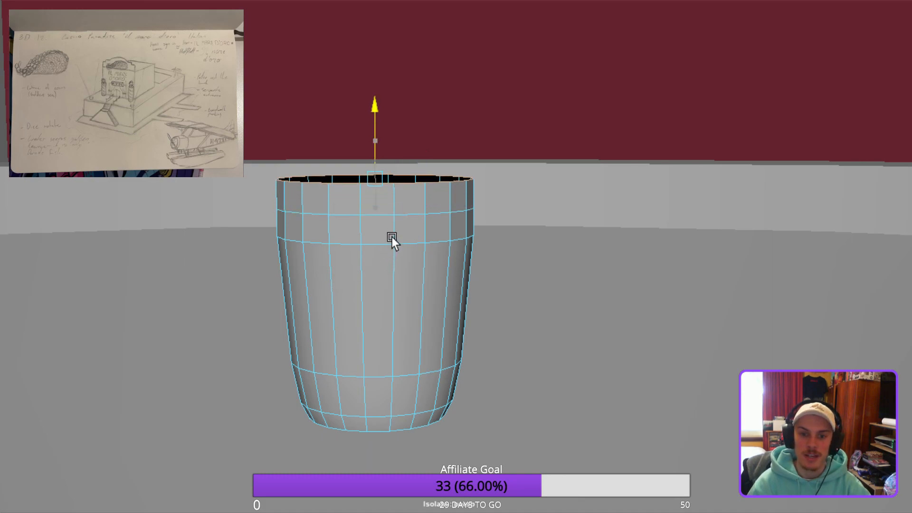
pyautogui.moveTo(384, 303); pyautogui.dragTo(369, 306, button='middle')
pyautogui.press('w')
pyautogui.moveTo(379, 231); pyautogui.dragTo(377, 243, button='middle')
pyautogui.keyDown('alt'); pyautogui.moveTo(470, 248); pyautogui.dragTo(451, 263); pyautogui.keyUp('alt')
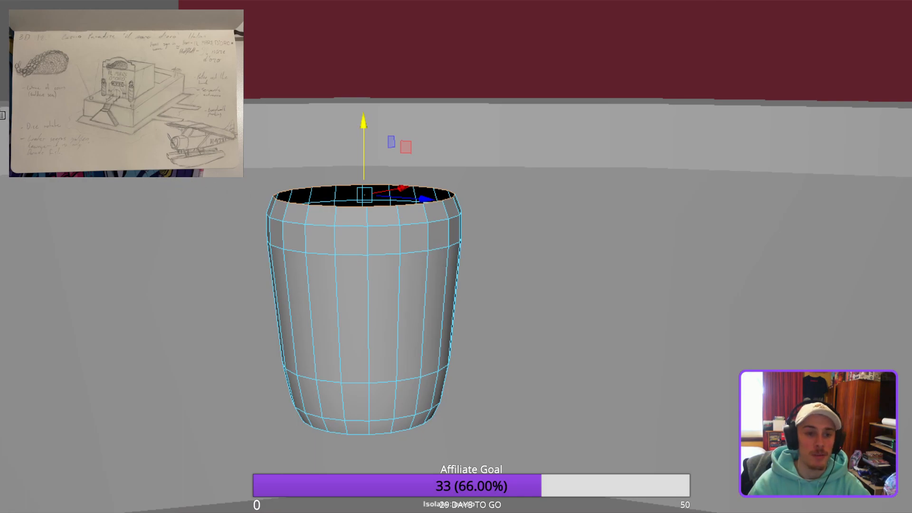
# Extrude another band from the vessel's open rim, scale its edge inward and raise it to form a sloped shoulder.
pyautogui.hotkey('ctrl', 'e')
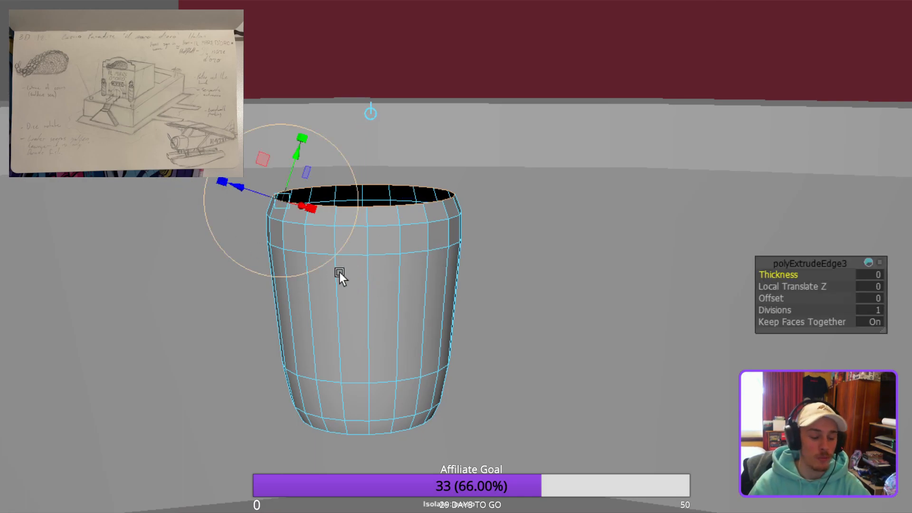
pyautogui.press('w')
pyautogui.press('r')
pyautogui.moveTo(390, 304); pyautogui.dragTo(342, 316, button='middle')
pyautogui.press('w')
pyautogui.moveTo(366, 275); pyautogui.dragTo(385, 251, button='middle')
# Extrude a straight neck upward from the shoulder's opening, and a wide flange outward from its top with the outer edge slightly raised.
pyautogui.moveTo(428, 291)
pyautogui.keyDown('alt'); pyautogui.mouseDown()
pyautogui.moveTo(447, 284)
pyautogui.moveTo(440, 293)
pyautogui.mouseUp(); pyautogui.keyUp('alt')
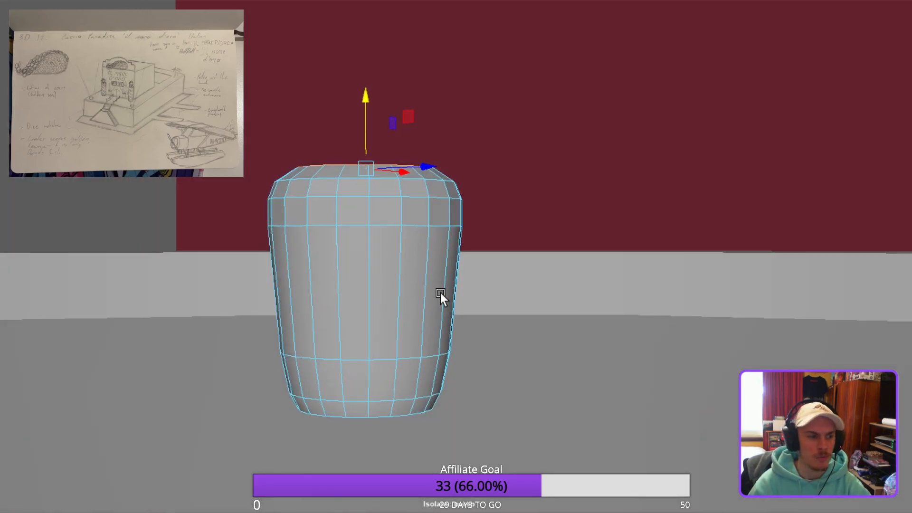
pyautogui.keyDown('alt'); pyautogui.moveTo(431, 257); pyautogui.dragTo(402, 282, button='middle'); pyautogui.keyUp('alt')
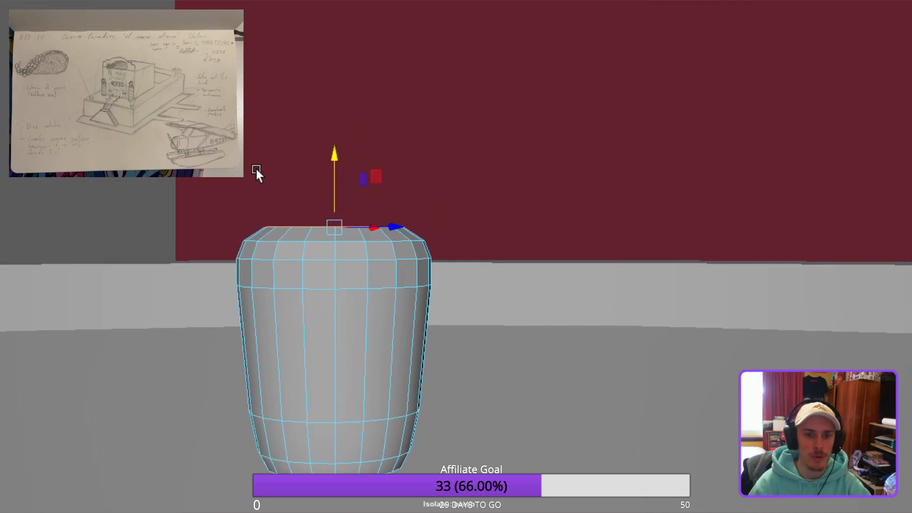
pyautogui.hotkey('ctrl', 'e')
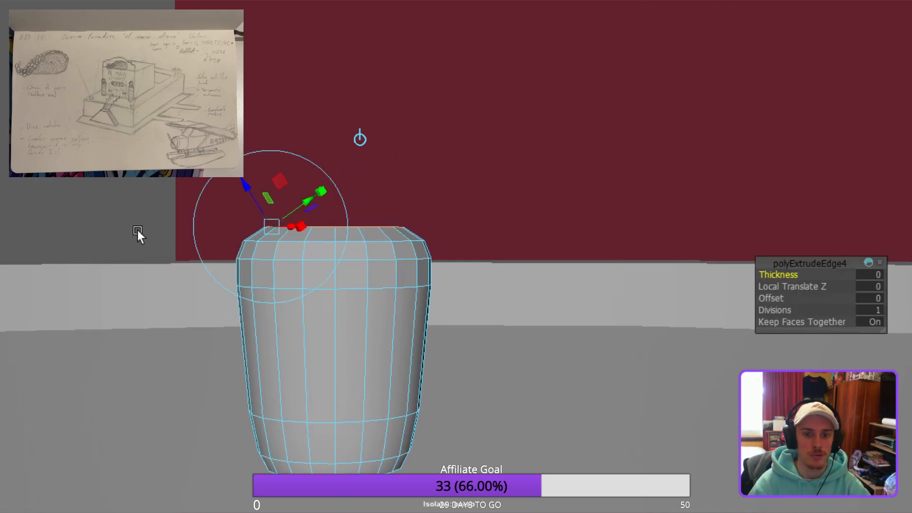
pyautogui.press('w')
pyautogui.moveTo(338, 296); pyautogui.dragTo(350, 262, button='middle')
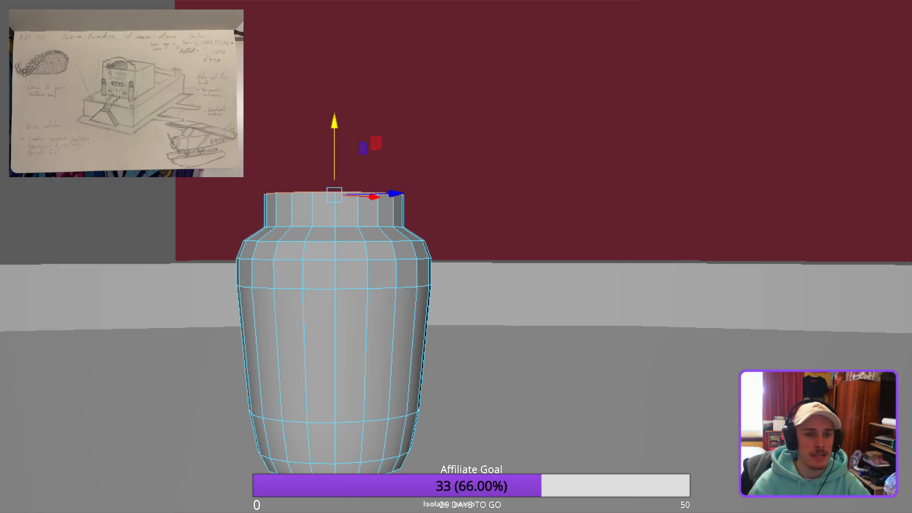
pyautogui.hotkey('ctrl', 'e')
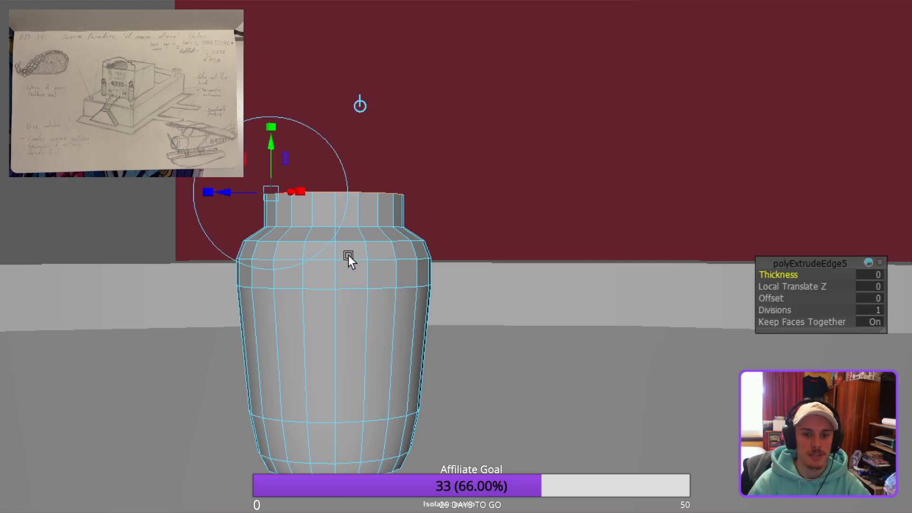
pyautogui.moveTo(254, 309); pyautogui.dragTo(200, 318, button='middle')
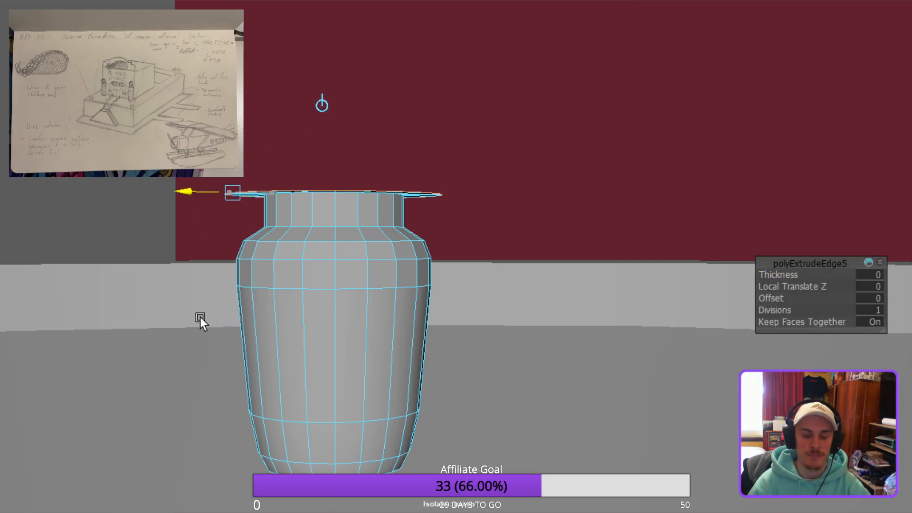
pyautogui.press('w')
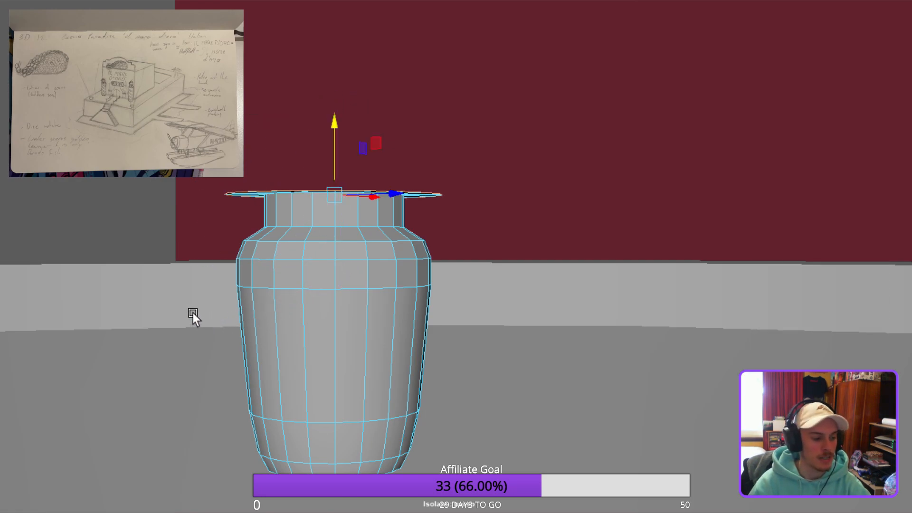
pyautogui.moveTo(341, 264); pyautogui.dragTo(345, 256, button='middle')
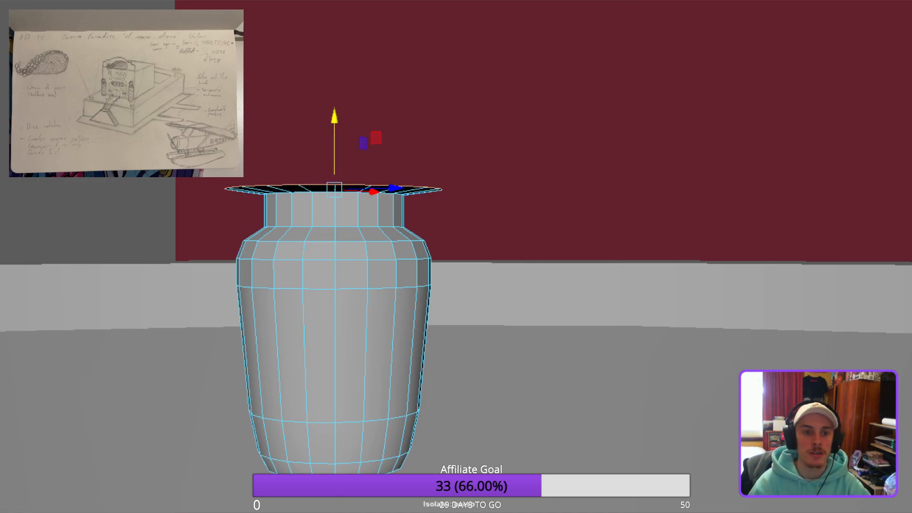
# Extrude a vertical band up from the flange's outer edge and a flat ring inward from its top, leaving a small central opening.
pyautogui.hotkey('ctrl', 'e')
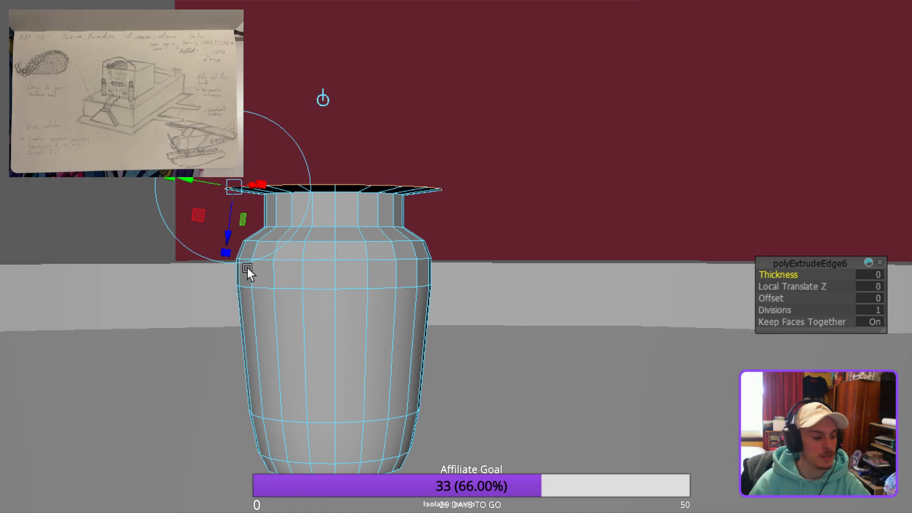
pyautogui.moveTo(333, 250); pyautogui.dragTo(346, 222, button='middle')
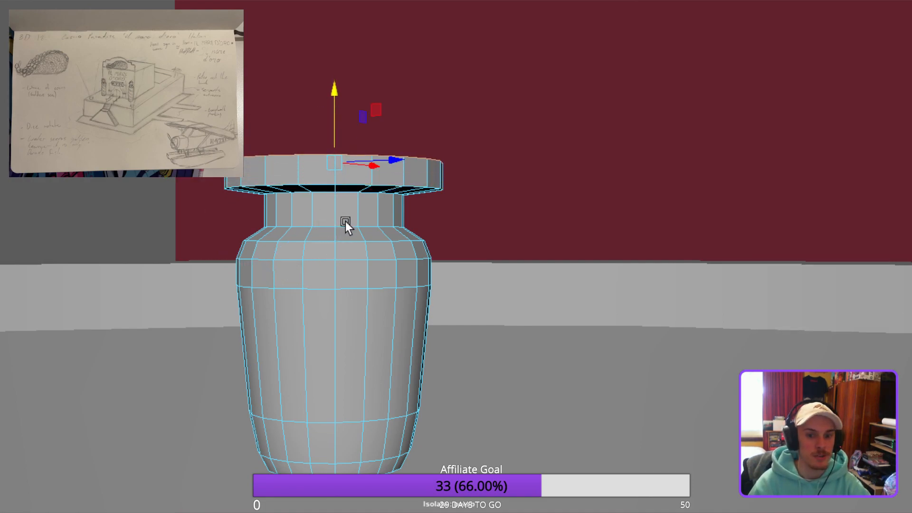
pyautogui.keyDown('alt'); pyautogui.moveTo(343, 222); pyautogui.dragTo(438, 224); pyautogui.keyUp('alt')
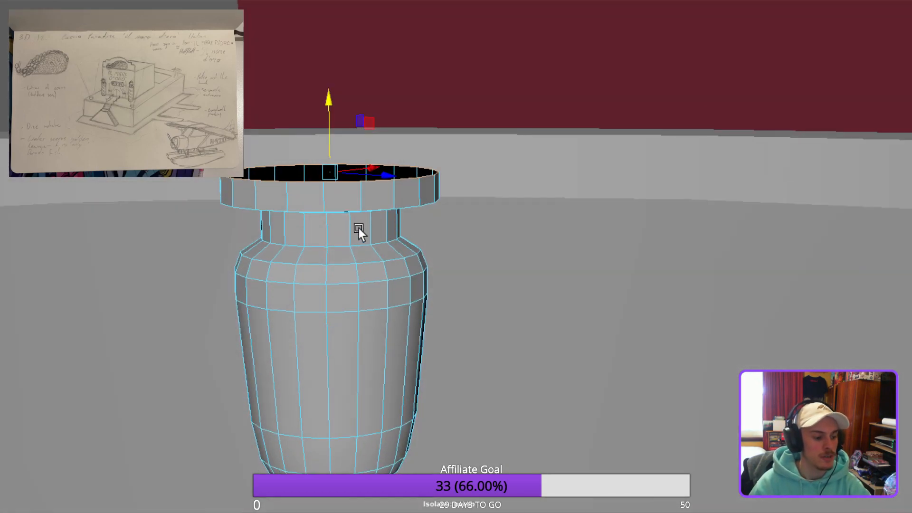
pyautogui.press('r')
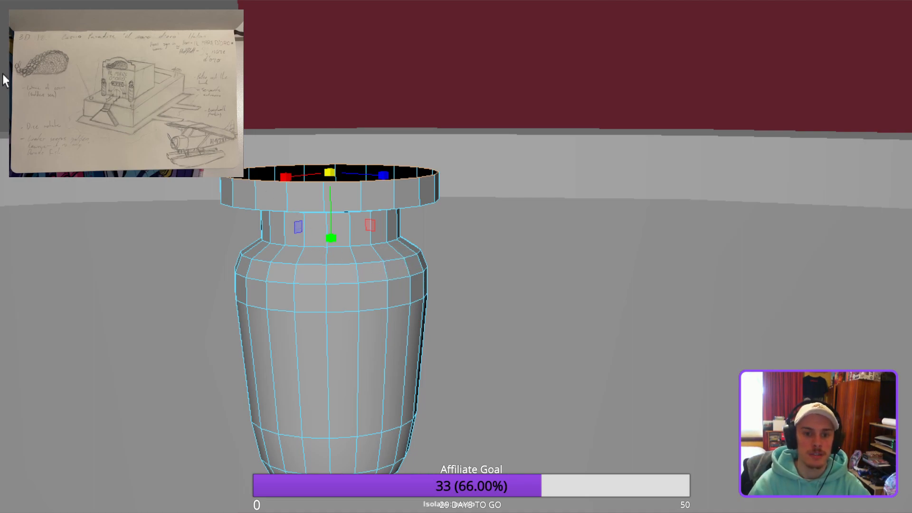
pyautogui.hotkey('ctrl', 'e')
pyautogui.press('r')
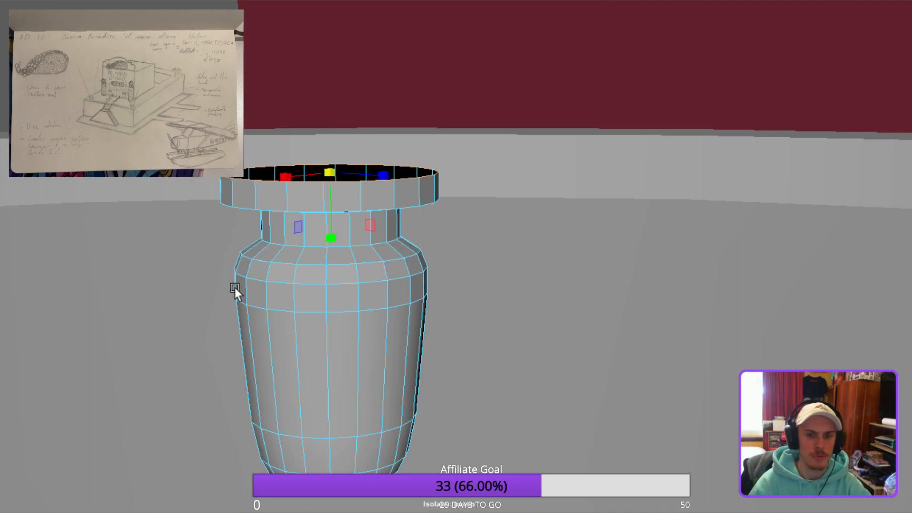
pyautogui.moveTo(335, 299); pyautogui.dragTo(254, 319, button='middle')
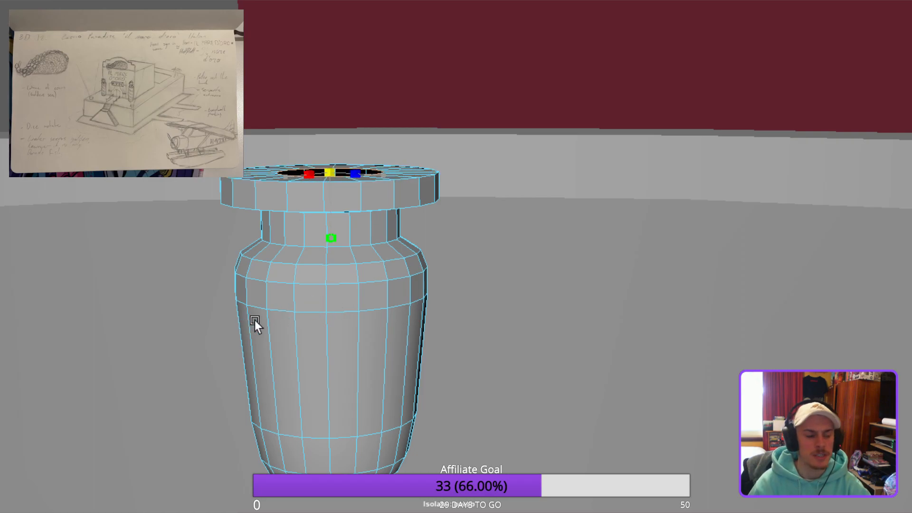
pyautogui.keyDown('alt'); pyautogui.moveTo(288, 312); pyautogui.dragTo(331, 313); pyautogui.keyUp('alt')
pyautogui.moveTo(331, 312); pyautogui.dragTo(320, 317, button='middle')
pyautogui.moveTo(404, 303); pyautogui.dragTo(479, 243, button='right')
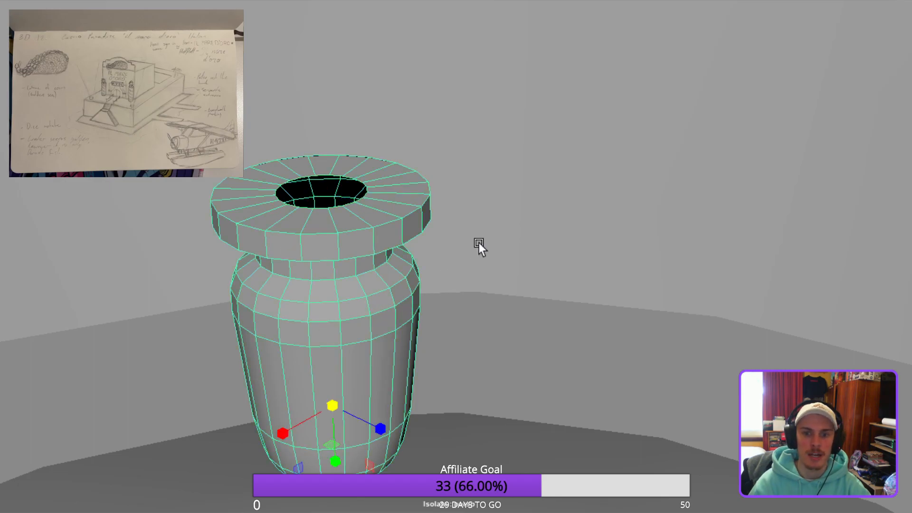
# Examine the finished vessel's size and placement in the dished base, and the whole counter beside the human figure.
pyautogui.scroll(-3, 489, 236)
pyautogui.scroll(-8, 490, 235)
pyautogui.click(572, 224)
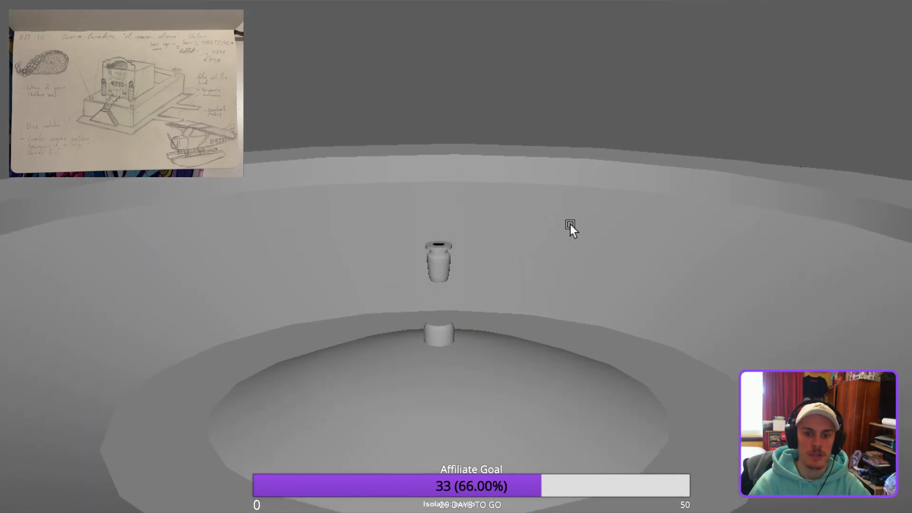
pyautogui.scroll(-4, 572, 225)
pyautogui.keyDown('alt'); pyautogui.moveTo(523, 241); pyautogui.dragTo(359, 269); pyautogui.keyUp('alt')
pyautogui.scroll(-3, 359, 269)
pyautogui.keyDown('alt'); pyautogui.moveTo(359, 269); pyautogui.dragTo(494, 281, button='middle'); pyautogui.keyUp('alt')
pyautogui.keyDown('alt'); pyautogui.moveTo(496, 282); pyautogui.dragTo(337, 274); pyautogui.keyUp('alt')
pyautogui.keyDown('alt'); pyautogui.moveTo(181, 244); pyautogui.dragTo(266, 230); pyautogui.keyUp('alt')
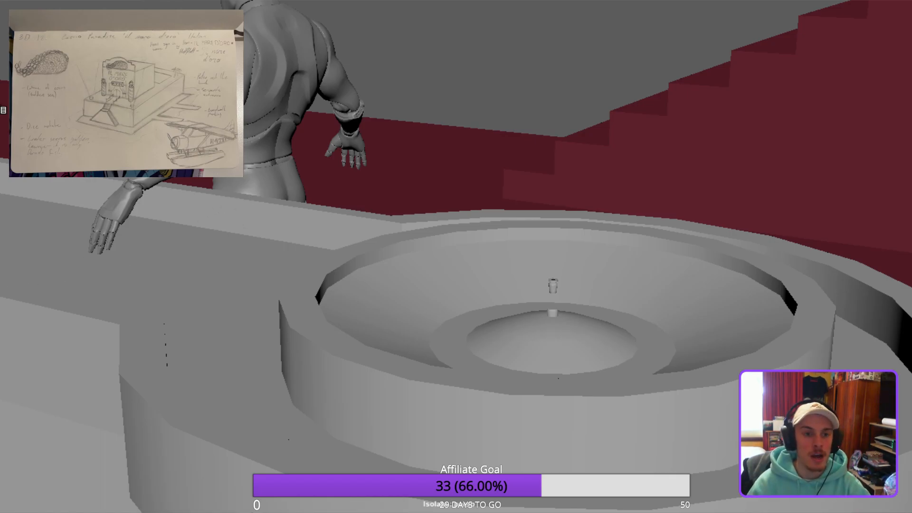
pyautogui.scroll(-6, 246, 197)
pyautogui.keyDown('alt'); pyautogui.moveTo(247, 198); pyautogui.dragTo(228, 309); pyautogui.keyUp('alt')
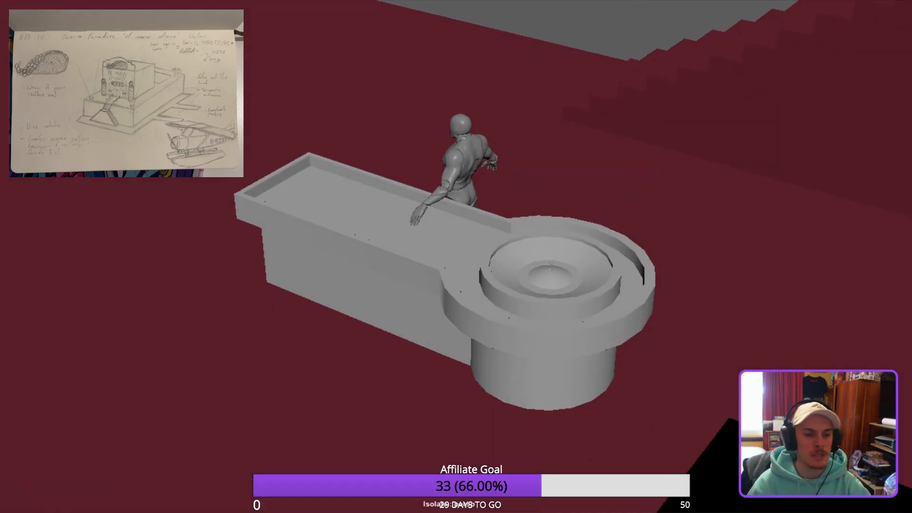
pyautogui.scroll(-4, 2, 240)
pyautogui.keyDown('alt'); pyautogui.moveTo(3, 240); pyautogui.dragTo(99, 297, button='middle'); pyautogui.keyUp('alt')
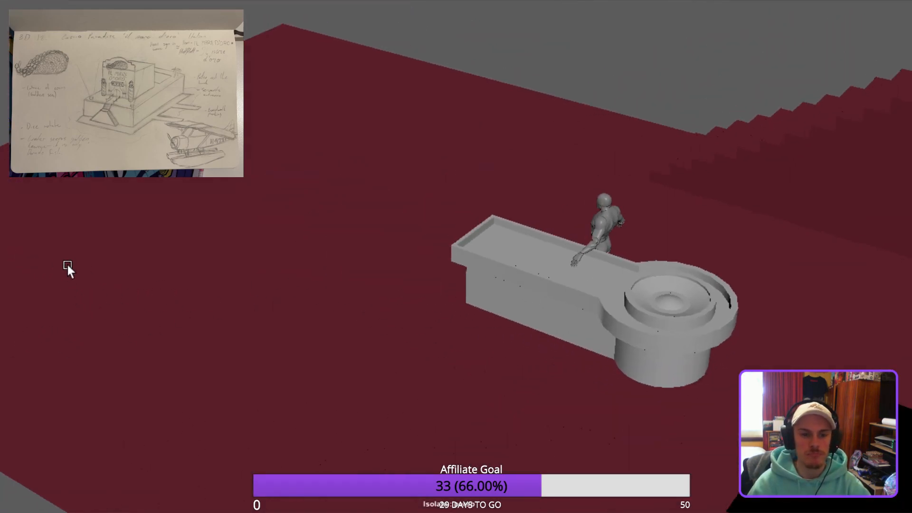
# Add a polygon sphere, raise it to basin height and move it horizontally towards the centre of the dished base.
pyautogui.keyDown('shift'); pyautogui.moveTo(669, 476); pyautogui.dragTo(719, 363, button='middle'); pyautogui.keyUp('shift')
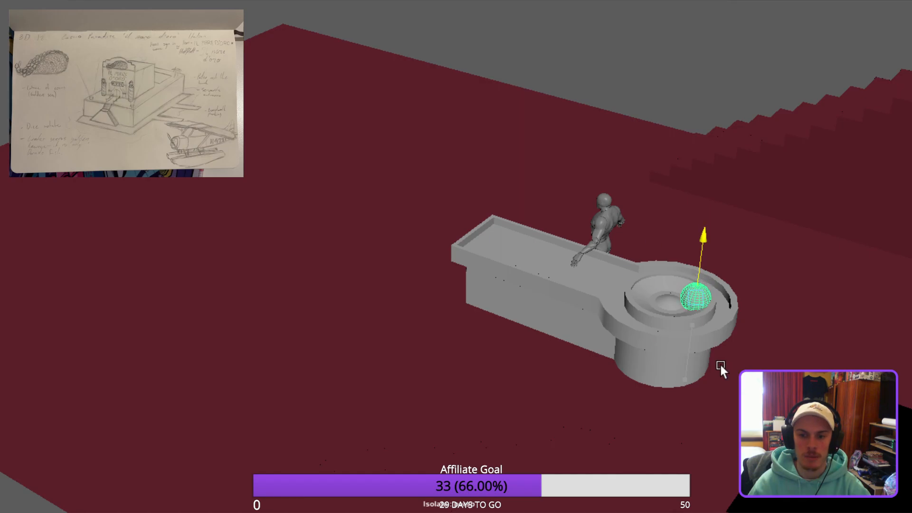
pyautogui.press('f')
pyautogui.keyDown('shift'); pyautogui.moveTo(414, 364); pyautogui.dragTo(230, 266, button='middle'); pyautogui.keyUp('shift')
pyautogui.press('f')
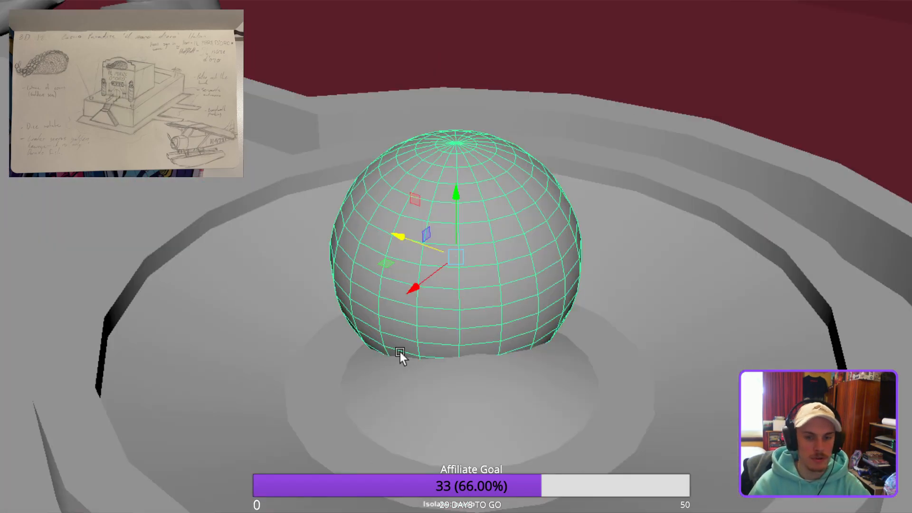
pyautogui.keyDown('alt'); pyautogui.moveTo(387, 347); pyautogui.dragTo(574, 394); pyautogui.keyUp('alt')
pyautogui.scroll(8, 573, 394)
# Scale the sphere down to about twice the width of the vessel's lip and position it above the vessel's opening.
pyautogui.moveTo(408, 377); pyautogui.dragTo(492, 370, button='middle')
pyautogui.keyDown('alt'); pyautogui.moveTo(492, 375); pyautogui.dragTo(449, 355, button='right'); pyautogui.keyUp('alt')
pyautogui.press('r')
pyautogui.keyDown('alt'); pyautogui.moveTo(541, 373); pyautogui.dragTo(57, 368, button='right'); pyautogui.keyUp('alt')
pyautogui.keyDown('alt'); pyautogui.moveTo(57, 369); pyautogui.dragTo(455, 424); pyautogui.keyUp('alt')
pyautogui.moveTo(493, 368); pyautogui.dragTo(639, 445, button='middle')
pyautogui.press('w')
pyautogui.keyDown('alt'); pyautogui.moveTo(641, 444); pyautogui.dragTo(585, 493); pyautogui.keyUp('alt')
pyautogui.keyDown('shift'); pyautogui.moveTo(584, 493); pyautogui.dragTo(526, 471, button='middle'); pyautogui.keyUp('shift')
pyautogui.keyDown('alt'); pyautogui.moveTo(525, 471); pyautogui.dragTo(579, 400); pyautogui.keyUp('alt')
pyautogui.moveTo(580, 400); pyautogui.dragTo(598, 364, button='middle')
pyautogui.press('f')
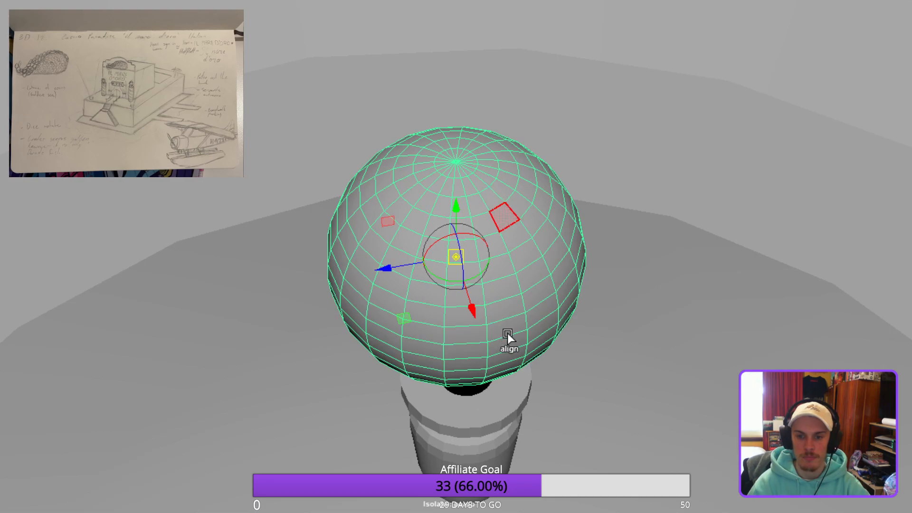
# Examine the sphere's size and alignment above the vessel from several side angles.
pyautogui.keyDown('alt'); pyautogui.moveTo(592, 425); pyautogui.dragTo(502, 349); pyautogui.keyUp('alt')
pyautogui.keyDown('alt'); pyautogui.moveTo(429, 273); pyautogui.dragTo(408, 287); pyautogui.keyUp('alt')
pyautogui.scroll(4, 409, 293)
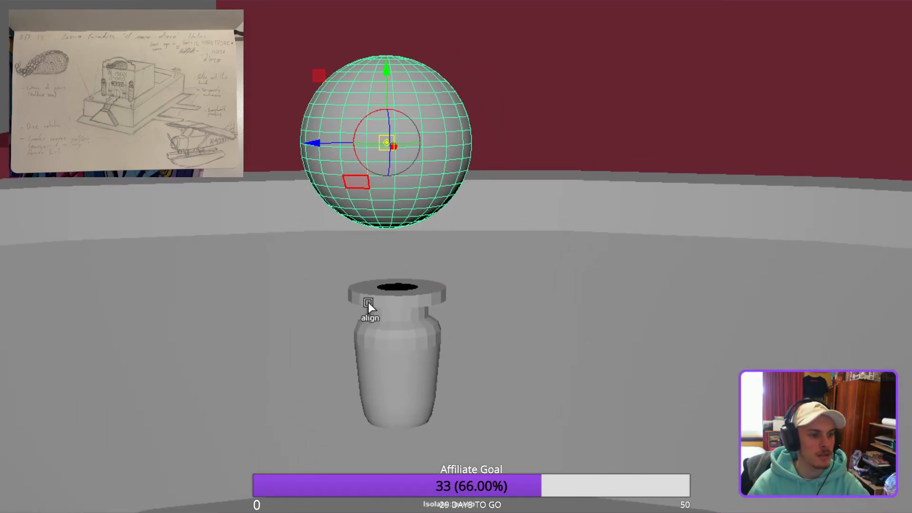
pyautogui.scroll(2, 370, 302)
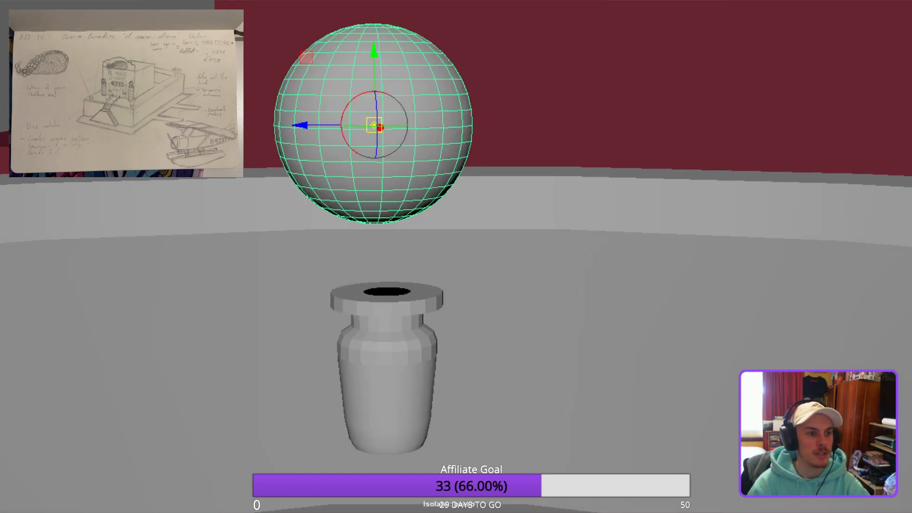
pyautogui.keyDown('alt'); pyautogui.moveTo(388, 189); pyautogui.dragTo(398, 199, button='middle'); pyautogui.keyUp('alt')
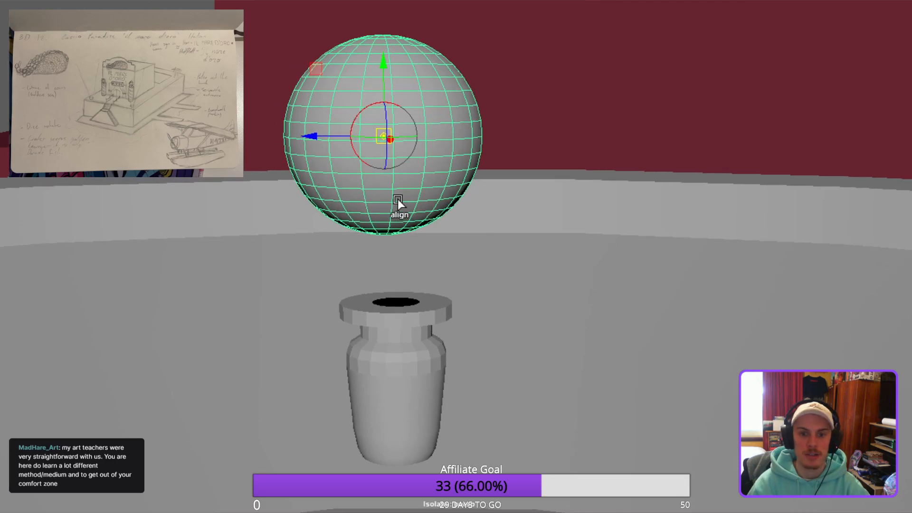
pyautogui.keyDown('alt'); pyautogui.moveTo(397, 198); pyautogui.dragTo(462, 209); pyautogui.keyUp('alt')
pyautogui.scroll(1, 421, 199)
pyautogui.press('d')
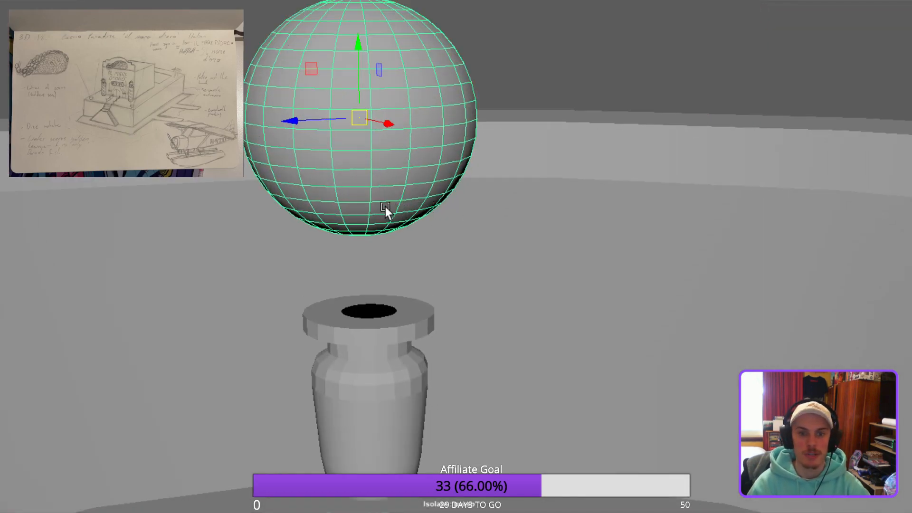
pyautogui.keyDown('alt'); pyautogui.moveTo(396, 193); pyautogui.dragTo(405, 229, button='middle'); pyautogui.keyUp('alt')
pyautogui.keyDown('alt'); pyautogui.moveTo(405, 230); pyautogui.dragTo(356, 228); pyautogui.keyUp('alt')
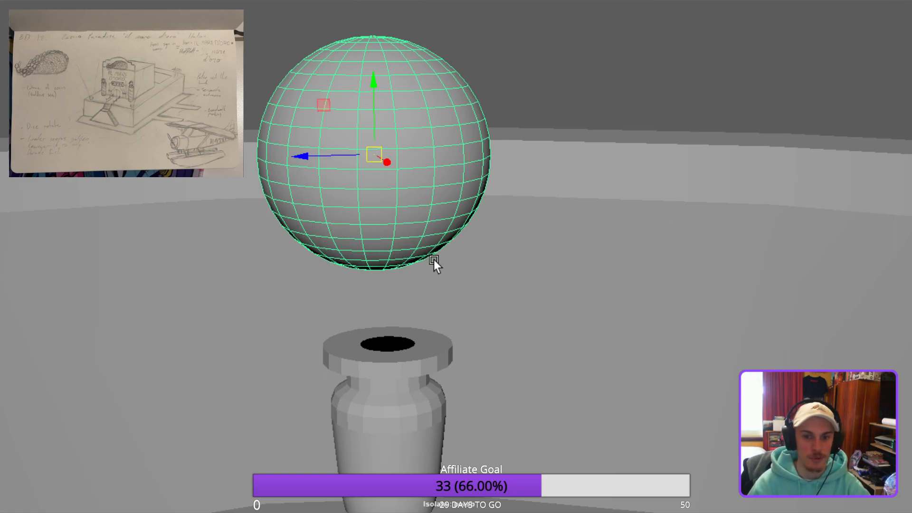
# Try to delete the face loop just above the sphere's middle together with the lower part, and undo the deletions.
pyautogui.moveTo(432, 260); pyautogui.dragTo(435, 310, button='right')
pyautogui.click(413, 281)
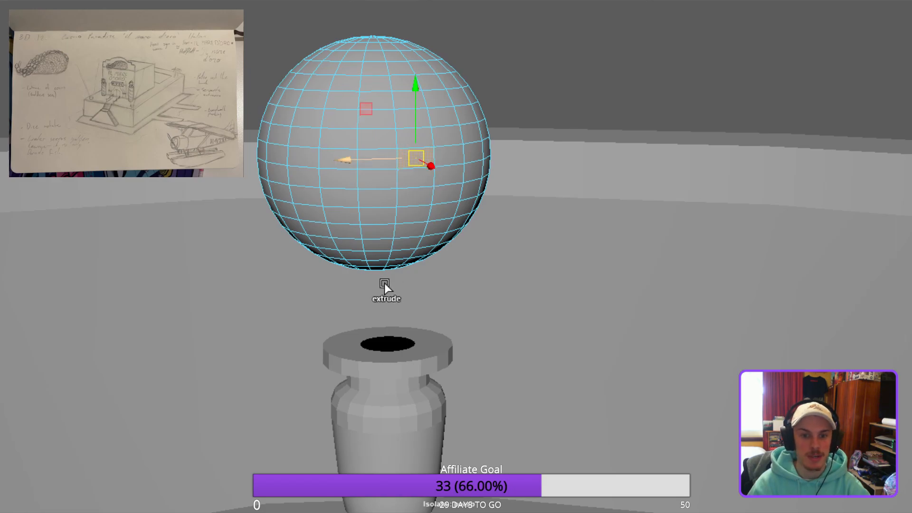
pyautogui.keyDown('shift'); pyautogui.doubleClick(461, 276); pyautogui.keyUp('shift')
pyautogui.press('Delete')
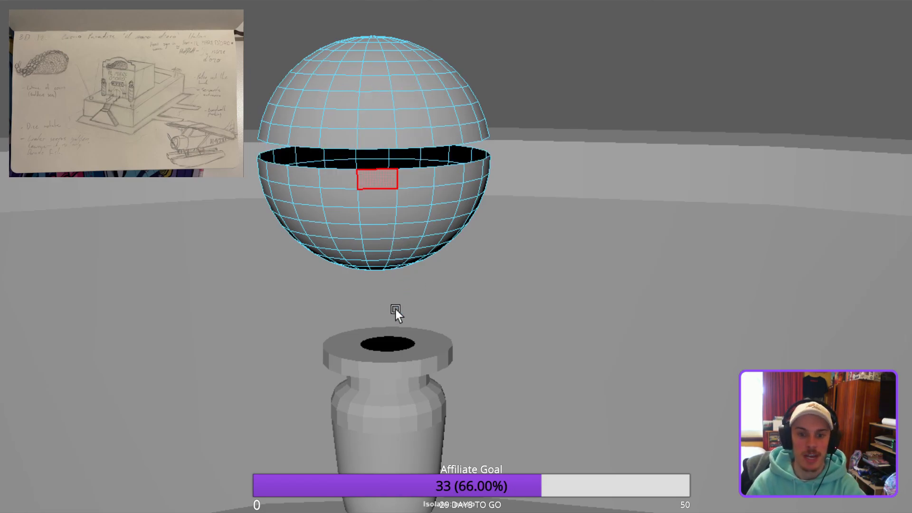
pyautogui.doubleClick(395, 310)
pyautogui.press('Delete')
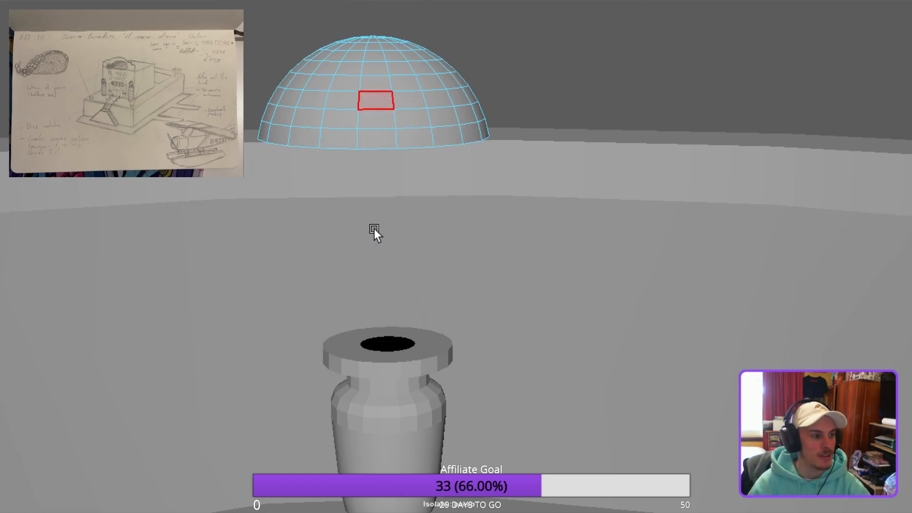
pyautogui.hotkey('ctrl', 'z')
pyautogui.hotkey('ctrl', 'z')
pyautogui.hotkey('ctrl', 'z')
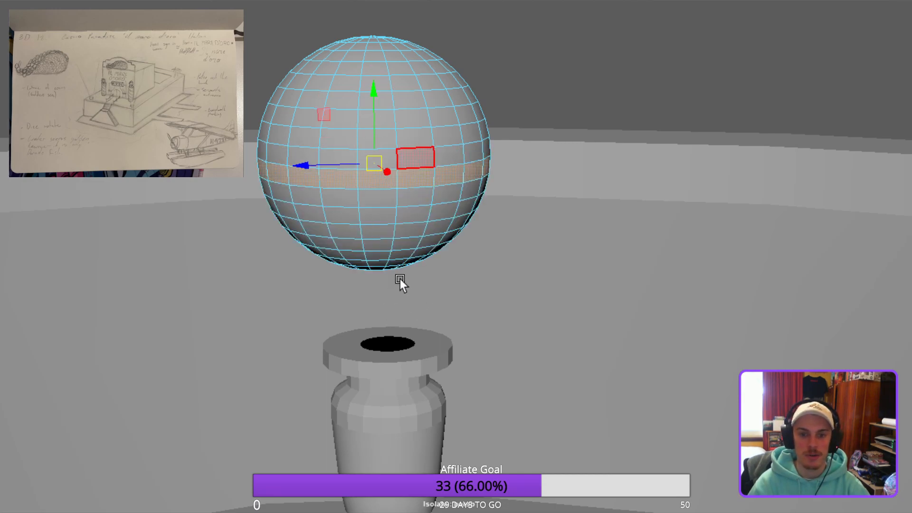
# Delete the face loop just below the sphere's middle and the detached lower part, keeping only the upper dome.
pyautogui.press('Delete')
pyautogui.click(411, 230)
pyautogui.doubleClick(415, 198)
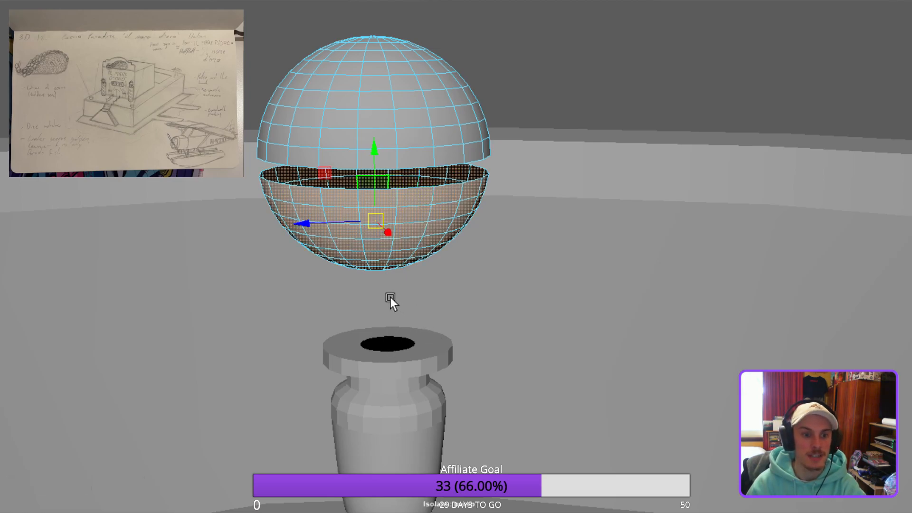
pyautogui.press('Delete')
pyautogui.keyDown('alt'); pyautogui.moveTo(323, 321); pyautogui.dragTo(410, 261); pyautogui.keyUp('alt')
pyautogui.moveTo(411, 261); pyautogui.dragTo(500, 190, button='right')
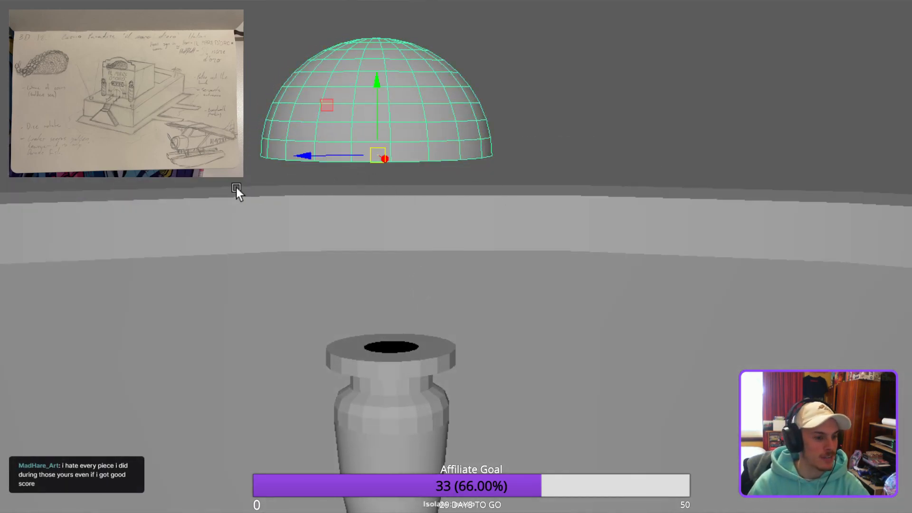
pyautogui.press('r')
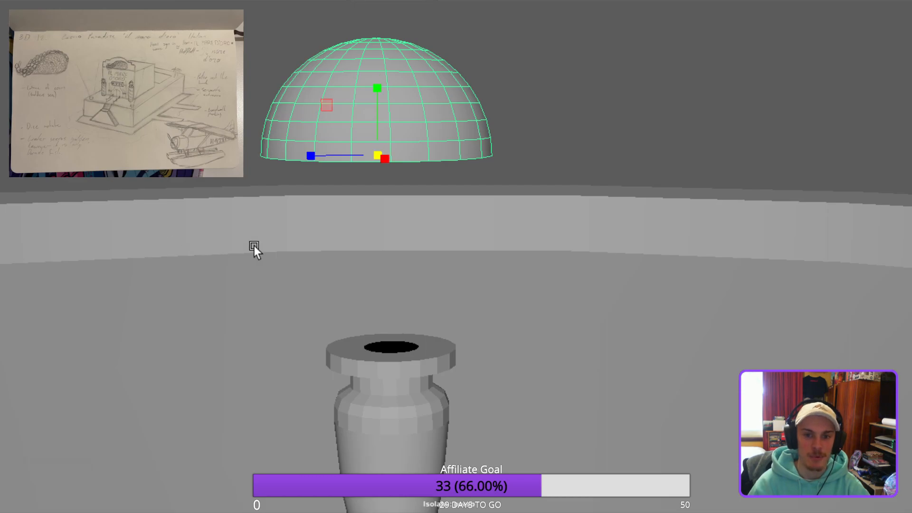
# Examine the dome and the vessel beneath it from above and from the side.
pyautogui.moveTo(383, 220); pyautogui.dragTo(384, 203)
pyautogui.keyDown('alt'); pyautogui.moveTo(405, 240); pyautogui.dragTo(468, 275); pyautogui.keyUp('alt')
pyautogui.keyDown('alt'); pyautogui.moveTo(468, 275); pyautogui.dragTo(586, 326, button='right'); pyautogui.keyUp('alt')
pyautogui.scroll(5, 547, 419)
pyautogui.keyDown('alt'); pyautogui.moveTo(533, 455); pyautogui.dragTo(470, 399, button='middle'); pyautogui.keyUp('alt')
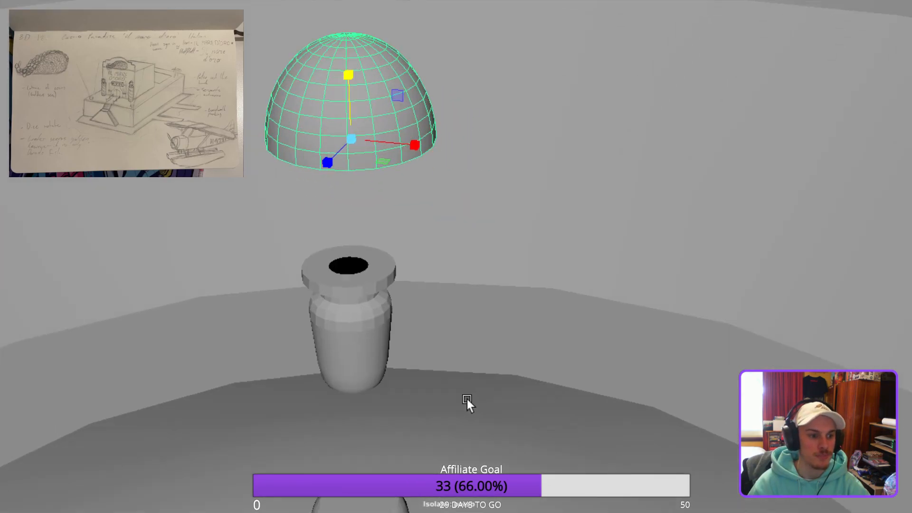
pyautogui.keyDown('alt'); pyautogui.moveTo(470, 399); pyautogui.dragTo(470, 392); pyautogui.keyUp('alt')
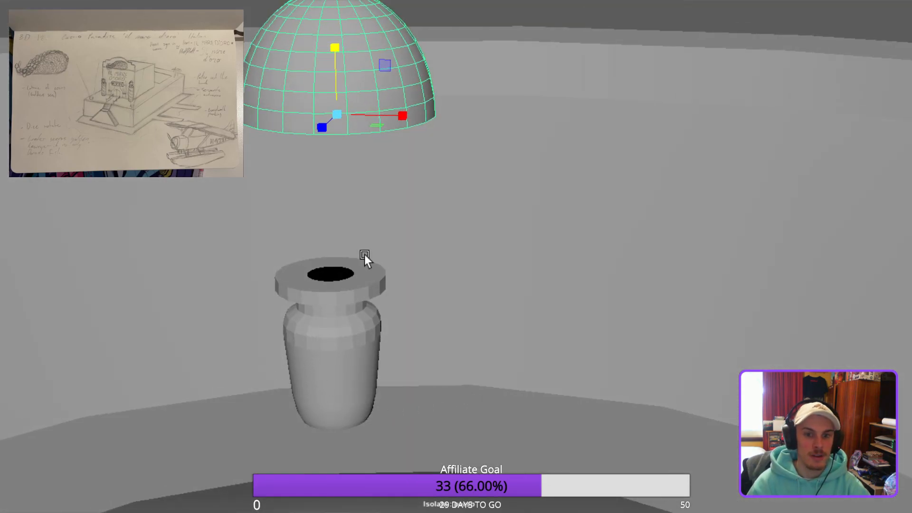
pyautogui.press('w')
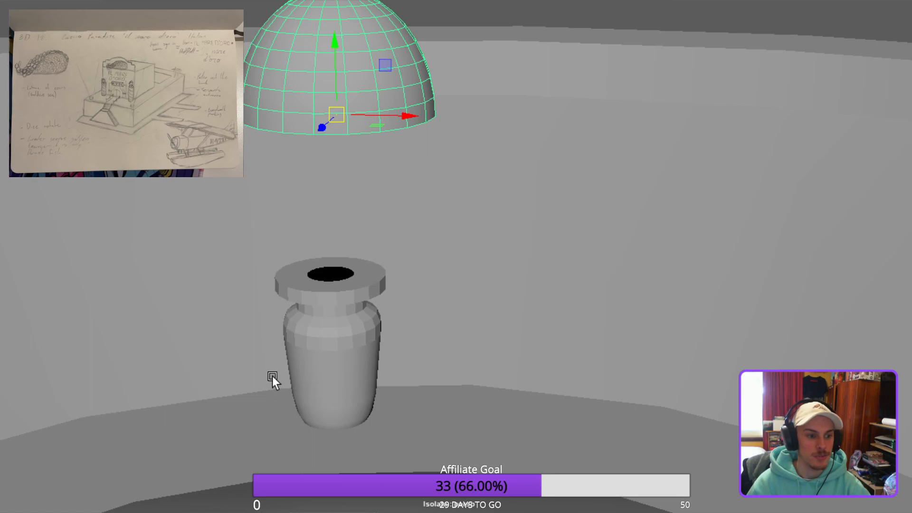
# Combine the necked vessel and the bevelled cylinder below it into one object.
pyautogui.keyDown('alt'); pyautogui.moveTo(309, 388); pyautogui.dragTo(323, 352, button='middle'); pyautogui.keyUp('alt')
pyautogui.keyDown('alt'); pyautogui.moveTo(323, 353); pyautogui.dragTo(346, 359); pyautogui.keyUp('alt')
pyautogui.keyDown('alt'); pyautogui.moveTo(400, 422); pyautogui.dragTo(329, 446); pyautogui.keyUp('alt')
pyautogui.keyDown('alt'); pyautogui.moveTo(330, 446); pyautogui.dragTo(300, 329, button='middle'); pyautogui.keyUp('alt')
pyautogui.click(362, 200)
pyautogui.keyDown('shift'); pyautogui.click(365, 424); pyautogui.keyUp('shift')
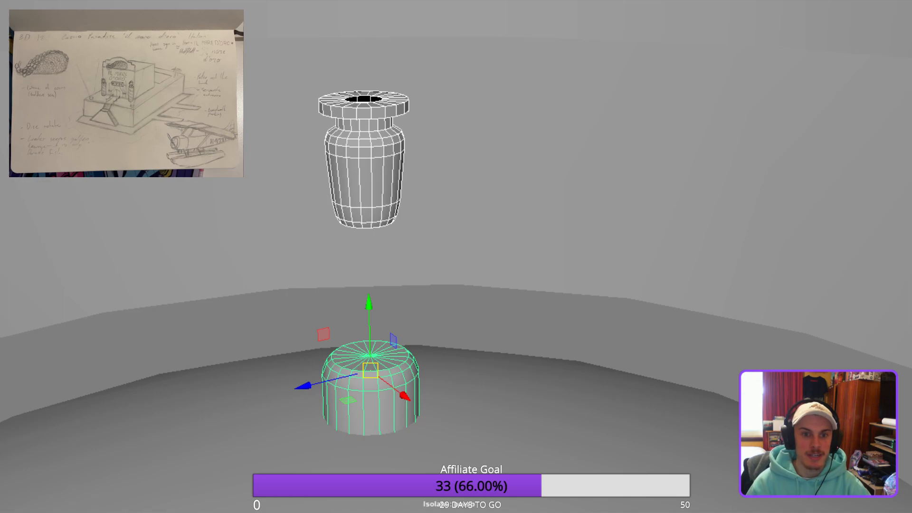
pyautogui.hotkey('ctrl', 'g')
# Scale up the combined vessel and cylinder and raise them above the domed centre of the base.
pyautogui.press('r')
pyautogui.click(369, 265)
pyautogui.moveTo(379, 387); pyautogui.dragTo(515, 300, button='middle')
pyautogui.scroll(-5, 497, 305)
pyautogui.keyDown('alt'); pyautogui.moveTo(498, 306); pyautogui.dragTo(488, 272); pyautogui.keyUp('alt')
pyautogui.press('w')
pyautogui.moveTo(421, 340); pyautogui.dragTo(430, 259, button='middle')
pyautogui.keyDown('alt'); pyautogui.moveTo(430, 259); pyautogui.dragTo(344, 274); pyautogui.keyUp('alt')
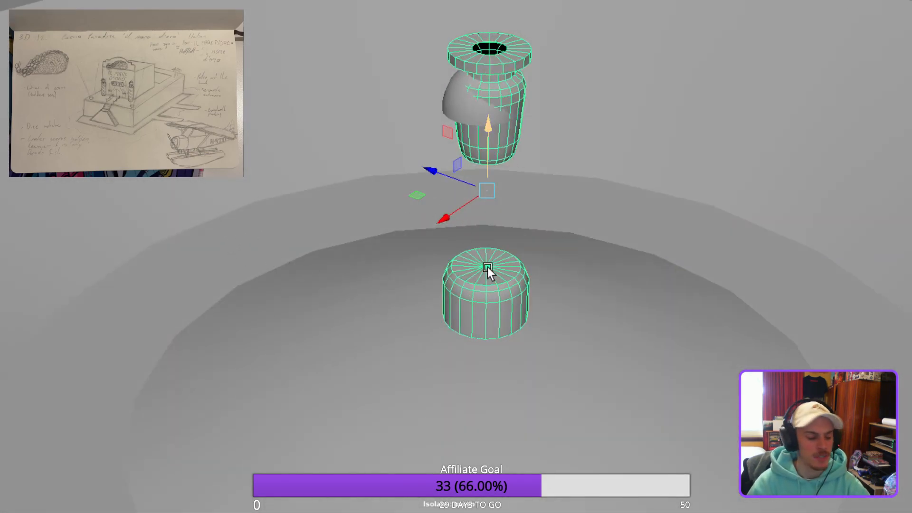
pyautogui.keyDown('alt'); pyautogui.moveTo(633, 245); pyautogui.dragTo(736, 277); pyautogui.keyUp('alt')
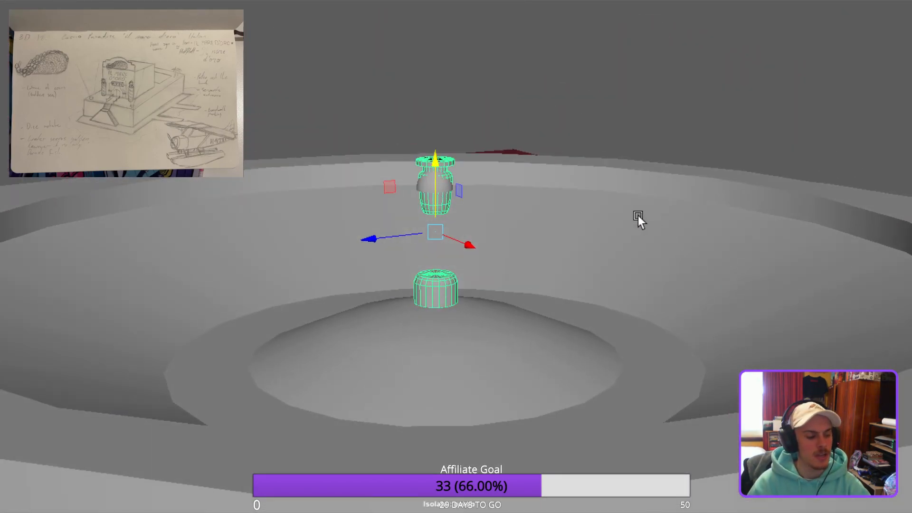
pyautogui.press('r')
pyautogui.moveTo(446, 358); pyautogui.dragTo(445, 262, button='middle')
pyautogui.press('w')
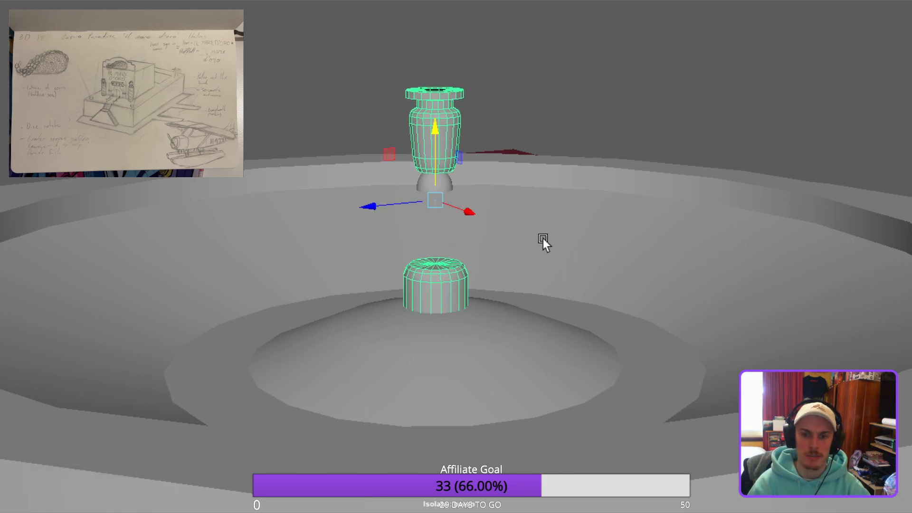
# Raise the dome to the top of the vessel and scale it down to roughly the size of the opening.
pyautogui.click(555, 232)
pyautogui.scroll(2, 554, 232)
pyautogui.keyDown('alt'); pyautogui.moveTo(509, 256); pyautogui.dragTo(462, 319, button='middle'); pyautogui.keyUp('alt')
pyautogui.keyDown('alt'); pyautogui.moveTo(461, 319); pyautogui.dragTo(370, 312); pyautogui.keyUp('alt')
pyautogui.hotkey('ctrl', 'z')
pyautogui.moveTo(388, 303); pyautogui.dragTo(377, 158, button='middle')
pyautogui.keyDown('alt'); pyautogui.moveTo(441, 178); pyautogui.dragTo(538, 432); pyautogui.keyUp('alt')
pyautogui.press('r')
pyautogui.moveTo(518, 424); pyautogui.dragTo(289, 441, button='middle')
pyautogui.press('w')
# Centre the dome horizontally over the vessel's opening and scale it down slightly.
pyautogui.keyDown('alt'); pyautogui.moveTo(612, 447); pyautogui.dragTo(689, 507); pyautogui.keyUp('alt')
pyautogui.moveTo(519, 437); pyautogui.dragTo(493, 444)
pyautogui.moveTo(453, 512); pyautogui.dragTo(443, 496)
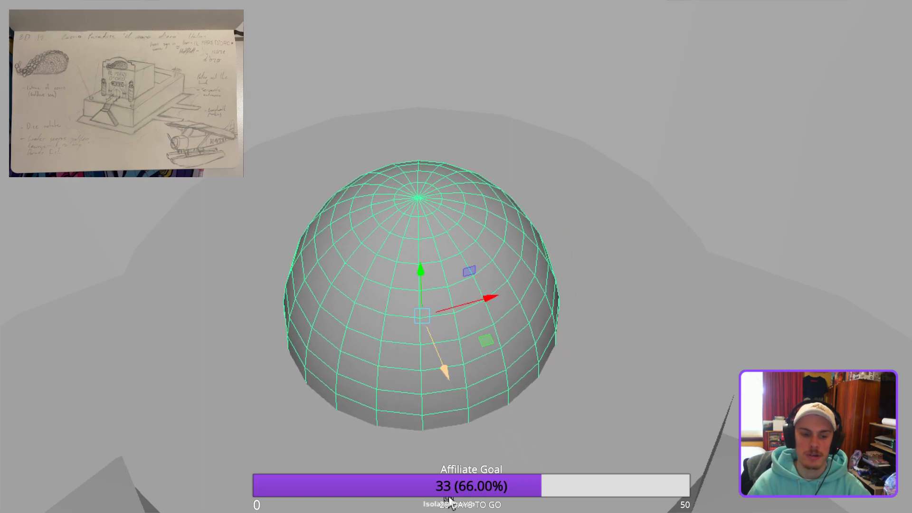
pyautogui.press('r')
pyautogui.moveTo(456, 438); pyautogui.dragTo(414, 442, button='middle')
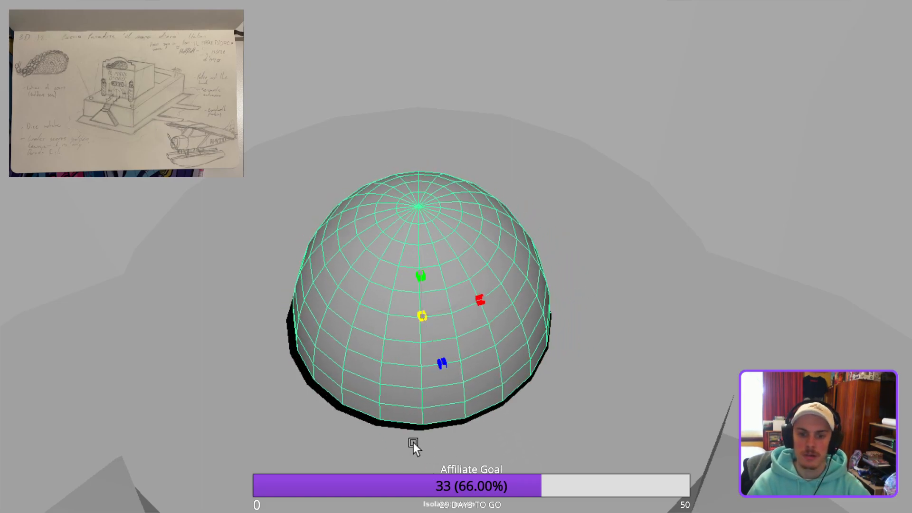
pyautogui.press('w')
# Fine-tune the dome's horizontal position and enlarge it slightly until its rim matches the edge of the vessel's opening.
pyautogui.keyDown('alt'); pyautogui.moveTo(652, 381); pyautogui.dragTo(580, 382); pyautogui.keyUp('alt')
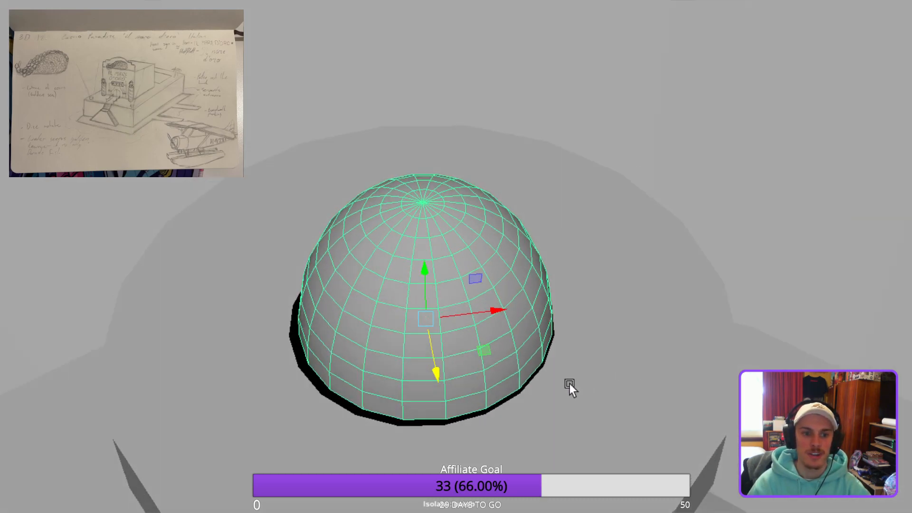
pyautogui.keyDown('shift'); pyautogui.moveTo(514, 418); pyautogui.dragTo(491, 435, button='middle'); pyautogui.keyUp('shift')
pyautogui.keyDown('alt'); pyautogui.moveTo(537, 480); pyautogui.dragTo(659, 463); pyautogui.keyUp('alt')
pyautogui.keyDown('shift'); pyautogui.moveTo(466, 502); pyautogui.dragTo(471, 501, button='middle'); pyautogui.keyUp('shift')
pyautogui.keyDown('alt'); pyautogui.moveTo(504, 507); pyautogui.dragTo(487, 454); pyautogui.keyUp('alt')
pyautogui.keyDown('shift'); pyautogui.moveTo(487, 454); pyautogui.dragTo(491, 452, button='middle'); pyautogui.keyUp('shift')
pyautogui.keyDown('alt'); pyautogui.moveTo(491, 453); pyautogui.dragTo(666, 435); pyautogui.keyUp('alt')
pyautogui.press('r')
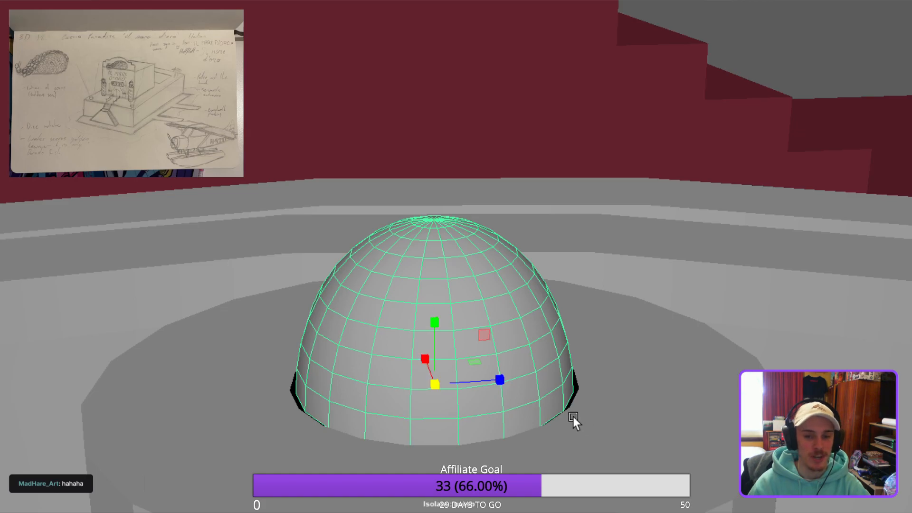
pyautogui.moveTo(436, 507); pyautogui.dragTo(451, 505, button='middle')
pyautogui.press('w')
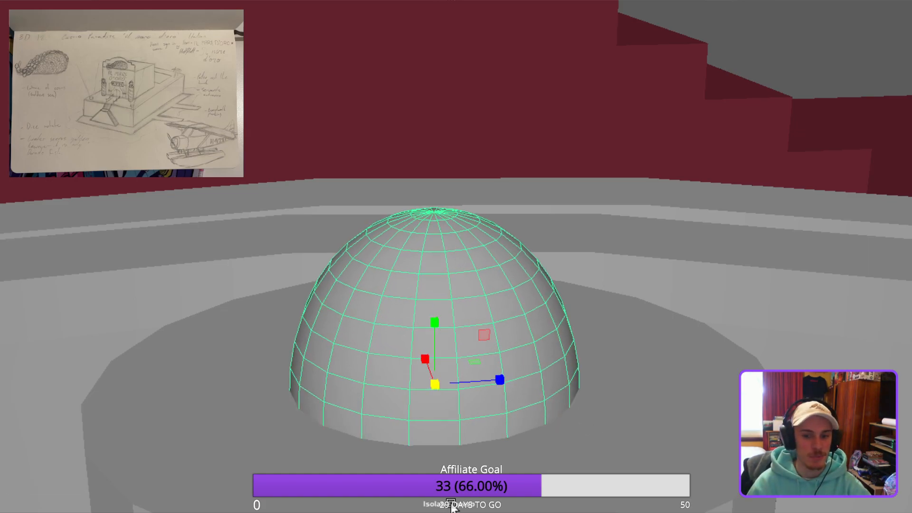
pyautogui.moveTo(434, 467); pyautogui.dragTo(453, 464, button='middle')
# Examine how the dome sits on the vessel's lip from above, from the side and from a distance.
pyautogui.keyDown('alt'); pyautogui.moveTo(454, 479); pyautogui.dragTo(644, 494); pyautogui.keyUp('alt')
pyautogui.keyDown('shift'); pyautogui.click(644, 497); pyautogui.keyUp('shift')
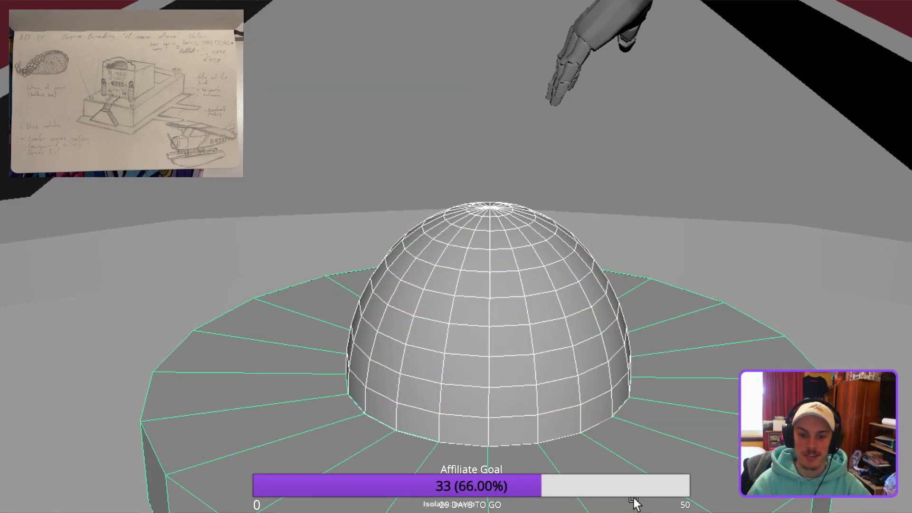
pyautogui.press('f')
pyautogui.keyDown('alt'); pyautogui.moveTo(615, 466); pyautogui.dragTo(570, 423, button='right'); pyautogui.keyUp('alt')
pyautogui.keyDown('alt'); pyautogui.moveTo(570, 422); pyautogui.dragTo(616, 424); pyautogui.keyUp('alt')
pyautogui.press('f')
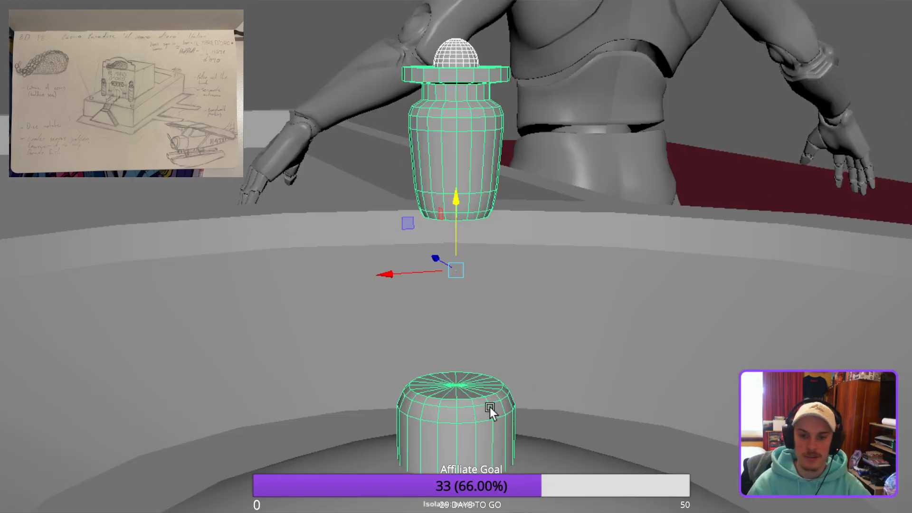
pyautogui.keyDown('alt'); pyautogui.moveTo(504, 414); pyautogui.dragTo(562, 257, button='right'); pyautogui.keyUp('alt')
pyautogui.keyDown('alt'); pyautogui.moveTo(562, 257); pyautogui.dragTo(512, 492, button='middle'); pyautogui.keyUp('alt')
pyautogui.keyDown('alt'); pyautogui.moveTo(512, 492); pyautogui.dragTo(426, 444); pyautogui.keyUp('alt')
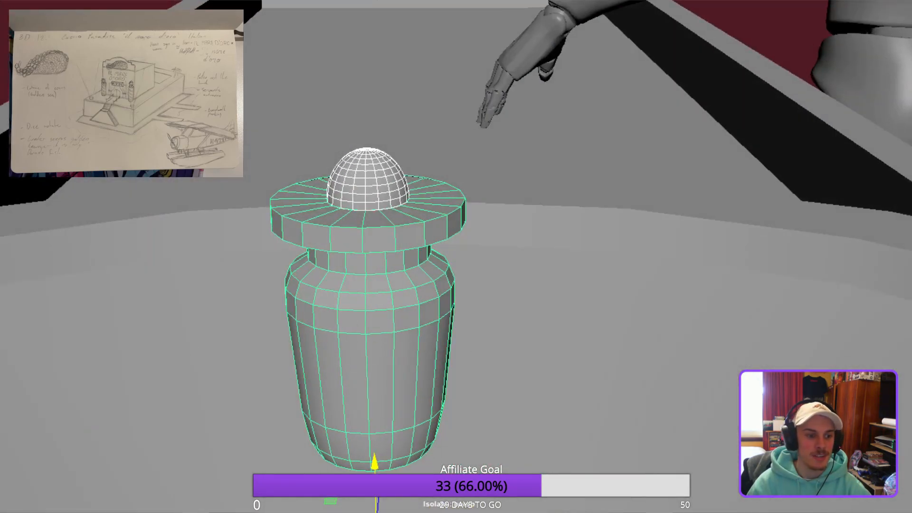
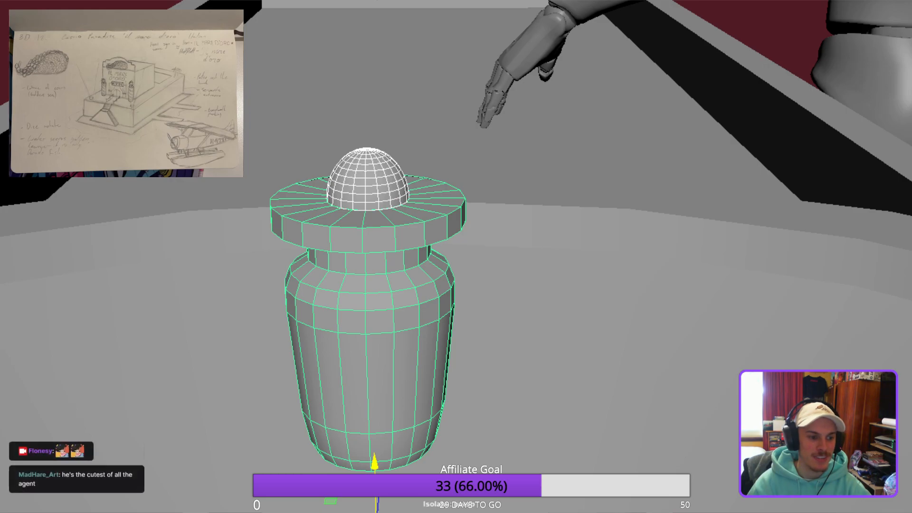
pyautogui.keyDown('alt'); pyautogui.moveTo(484, 375); pyautogui.dragTo(565, 354); pyautogui.keyUp('alt')
pyautogui.click(714, 306)
pyautogui.keyDown('alt'); pyautogui.moveTo(480, 336); pyautogui.dragTo(560, 330); pyautogui.keyUp('alt')
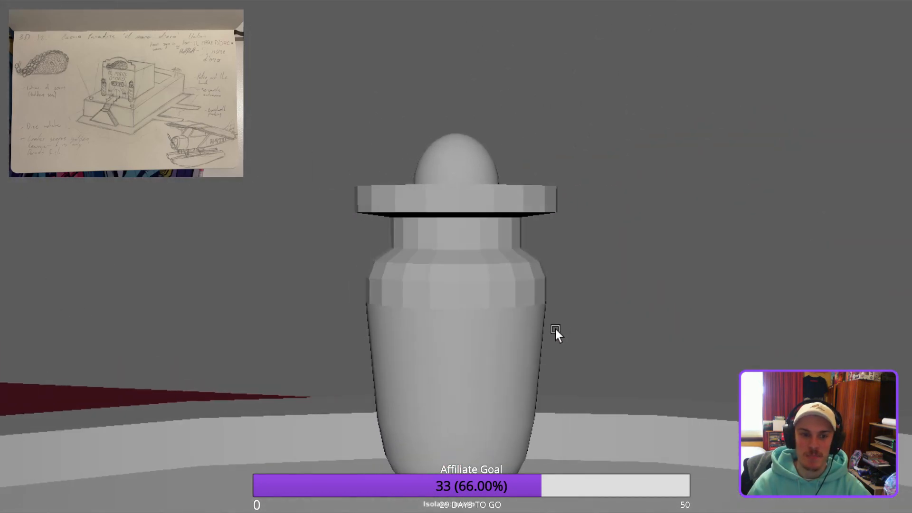
# Combine the vessel and the dome into one object.
pyautogui.click(485, 311)
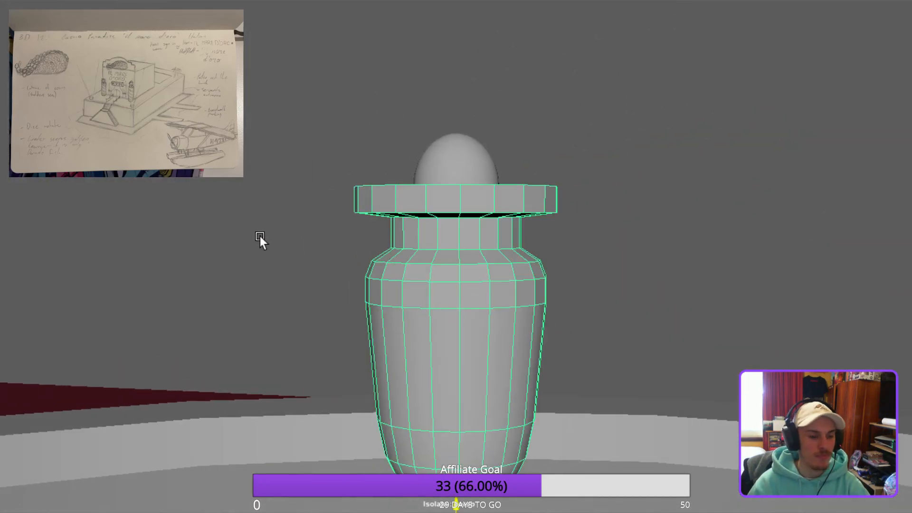
pyautogui.keyDown('alt'); pyautogui.moveTo(514, 279); pyautogui.dragTo(542, 286); pyautogui.keyUp('alt')
pyautogui.keyDown('shift'); pyautogui.click(467, 195); pyautogui.keyUp('shift')
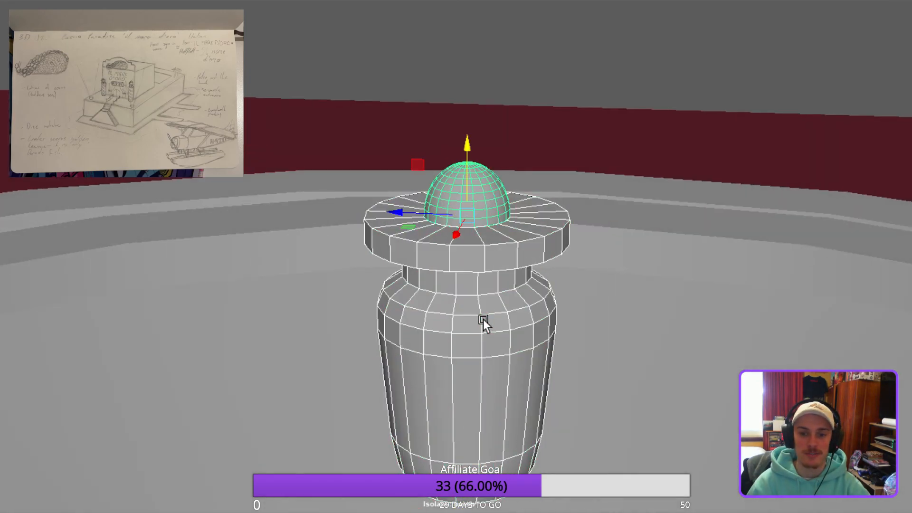
pyautogui.keyDown('alt'); pyautogui.moveTo(614, 297); pyautogui.dragTo(528, 276); pyautogui.keyUp('alt')
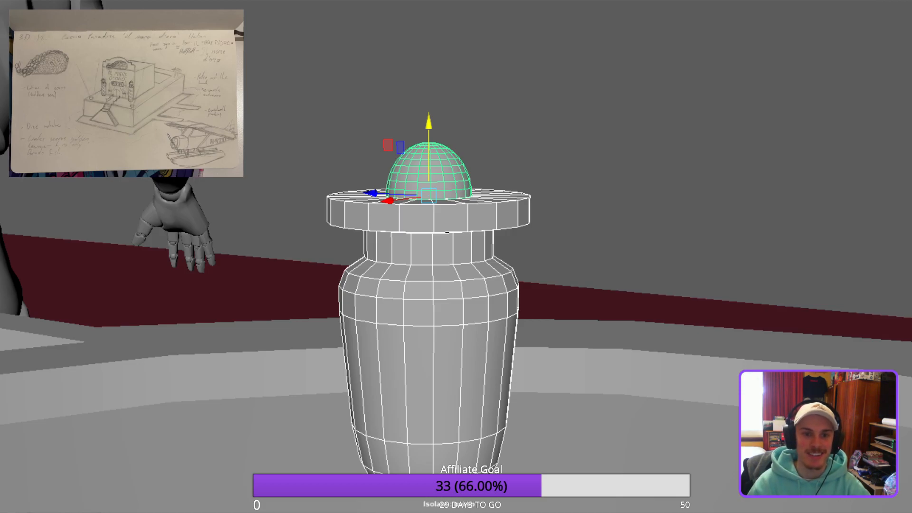
pyautogui.hotkey('ctrl', 'g')
pyautogui.click(574, 251)
# Soften the edges of the vessel's lip, neck and body faces down to the lowest tapered bands.
pyautogui.keyDown('alt'); pyautogui.moveTo(574, 251); pyautogui.dragTo(466, 300); pyautogui.keyUp('alt')
pyautogui.click(466, 301)
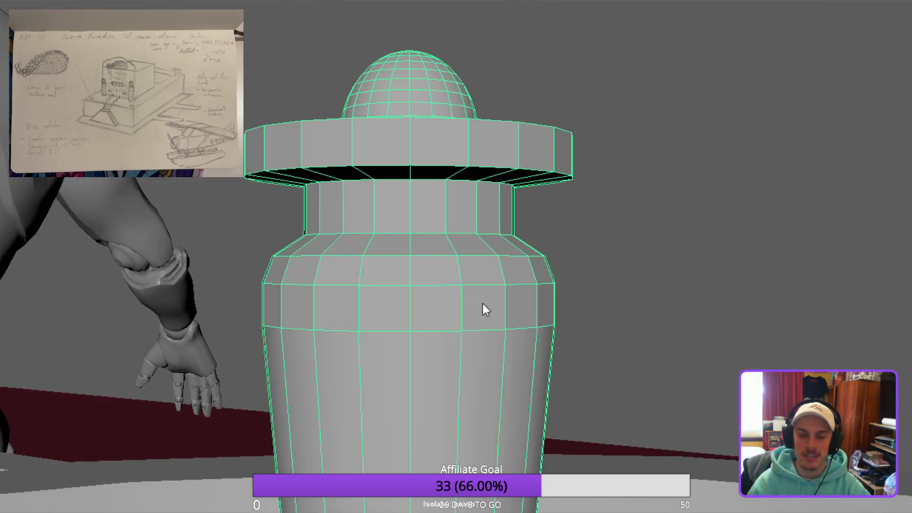
pyautogui.press('F11')
pyautogui.scroll(-3, 533, 395)
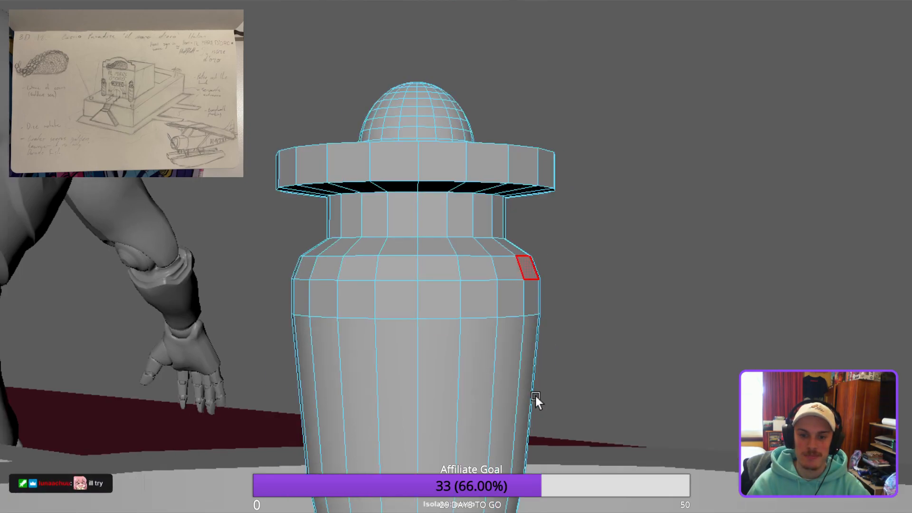
pyautogui.moveTo(570, 446); pyautogui.dragTo(401, 299)
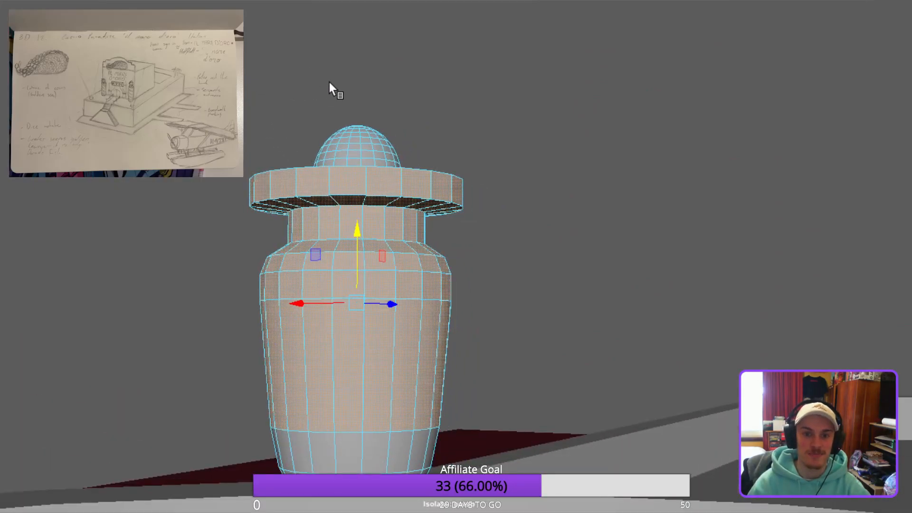
pyautogui.press('F10')
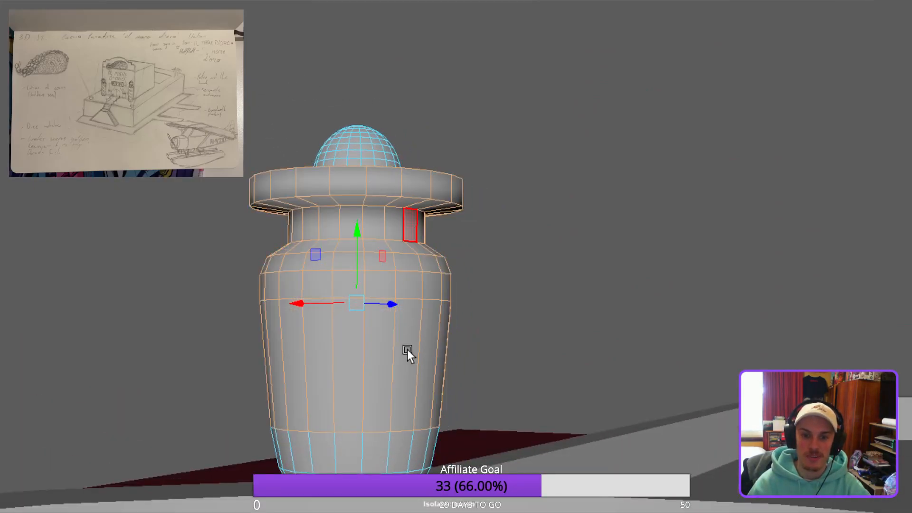
pyautogui.click(539, 336)
# Harden the edges bordering the face loops on the top and underside of the vessel's lip.
pyautogui.scroll(3, 392, 309)
pyautogui.keyDown('alt'); pyautogui.moveTo(393, 309); pyautogui.dragTo(477, 327); pyautogui.keyUp('alt')
pyautogui.click(416, 300)
pyautogui.keyDown('shift'); pyautogui.doubleClick(443, 301); pyautogui.keyUp('shift')
pyautogui.keyDown('shift'); pyautogui.click(432, 310); pyautogui.keyUp('shift')
pyautogui.keyDown('shift'); pyautogui.doubleClick(417, 318); pyautogui.keyUp('shift')
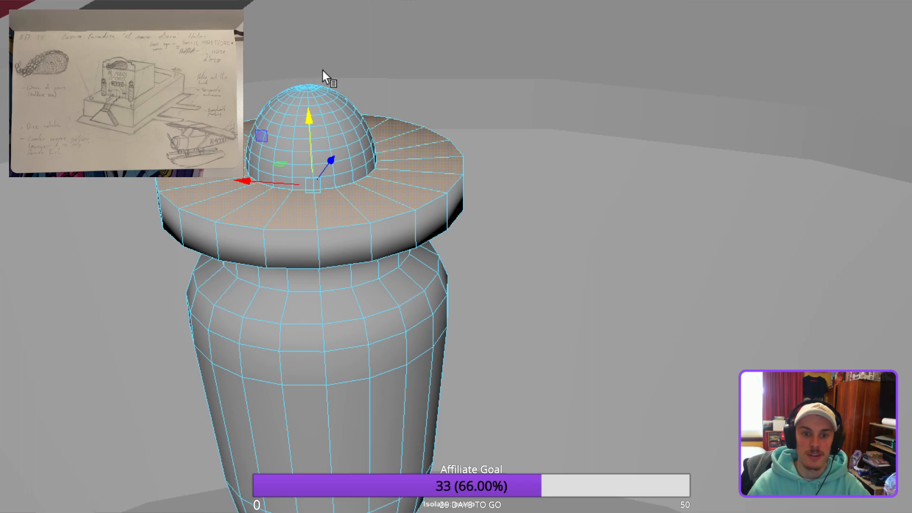
pyautogui.click(340, 78)
pyautogui.keyDown('alt'); pyautogui.moveTo(432, 296); pyautogui.dragTo(414, 270); pyautogui.keyUp('alt')
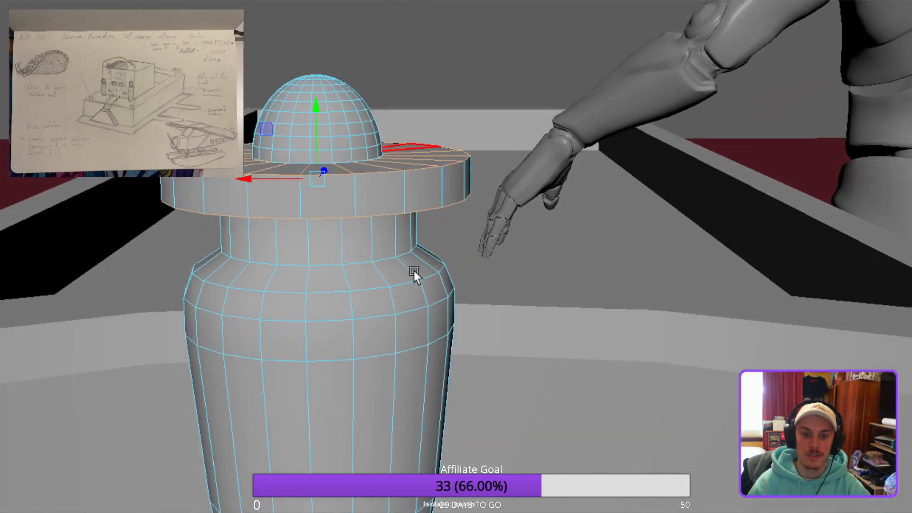
pyautogui.click(479, 209)
# Examine the shading on the vessel's body and the joint between the dome and the lip.
pyautogui.scroll(-5, 466, 187)
pyautogui.keyDown('alt'); pyautogui.moveTo(466, 186); pyautogui.dragTo(483, 172); pyautogui.keyUp('alt')
pyautogui.keyDown('alt'); pyautogui.moveTo(482, 172); pyautogui.dragTo(443, 366, button='middle'); pyautogui.keyUp('alt')
pyautogui.scroll(5, 443, 366)
pyautogui.click(428, 296)
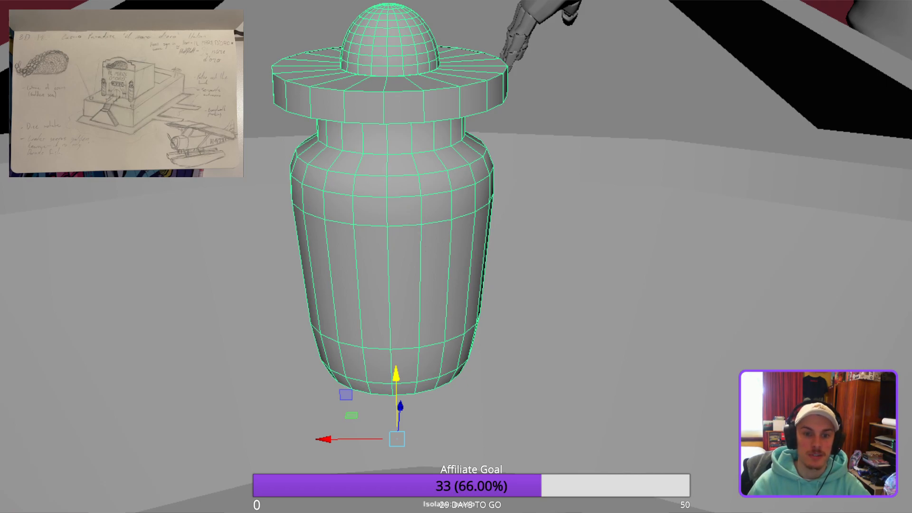
pyautogui.press('g')
pyautogui.press('F8')
pyautogui.scroll(4, 480, 137)
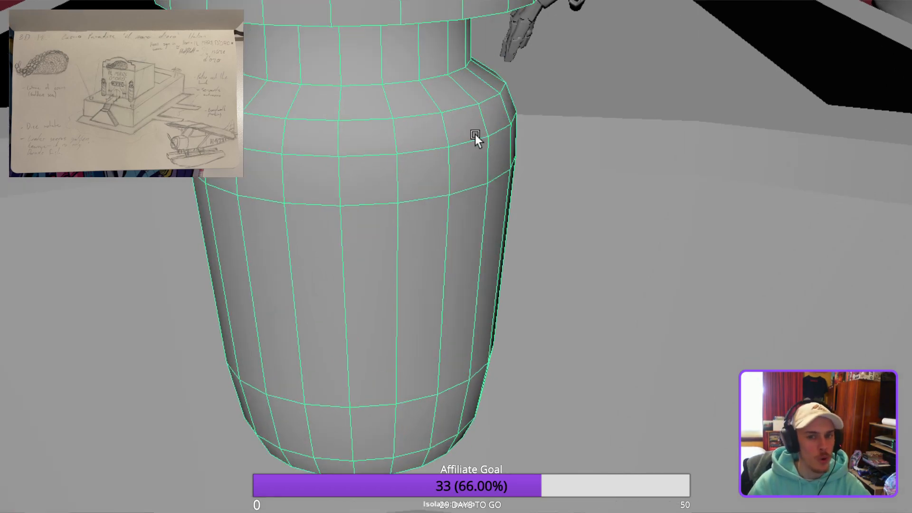
pyautogui.keyDown('alt'); pyautogui.moveTo(481, 138); pyautogui.dragTo(458, 449, button='middle'); pyautogui.keyUp('alt')
pyautogui.scroll(6, 458, 449)
pyautogui.scroll(-3, 403, 407)
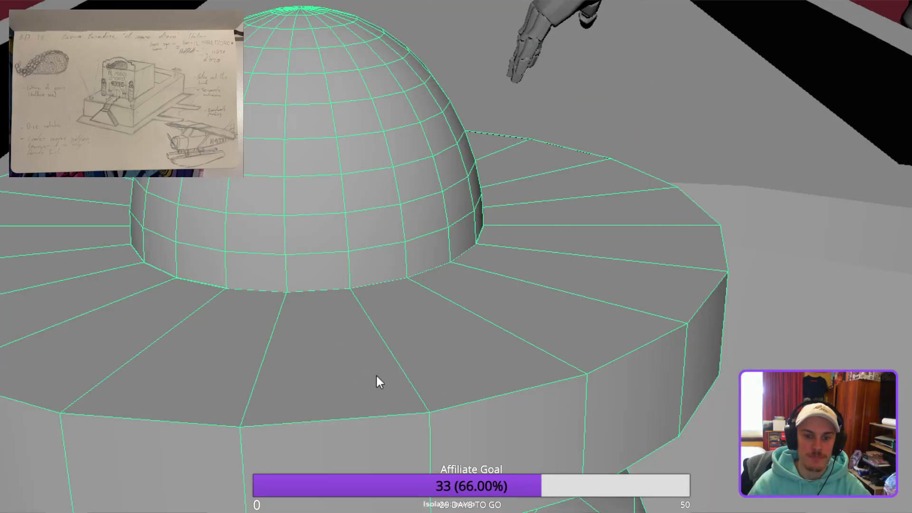
# In wireframe display, merge the ring of vertices where the dome meets the lip with a distance threshold of 0.01.
pyautogui.press('F9')
pyautogui.keyDown('alt'); pyautogui.moveTo(383, 407); pyautogui.dragTo(390, 391); pyautogui.keyUp('alt')
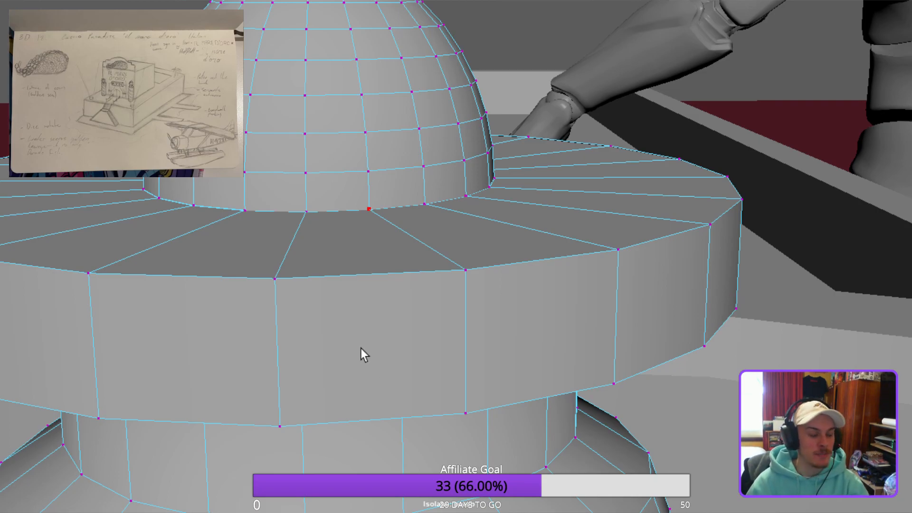
pyautogui.keyDown('alt'); pyautogui.moveTo(336, 364); pyautogui.dragTo(292, 341); pyautogui.keyUp('alt')
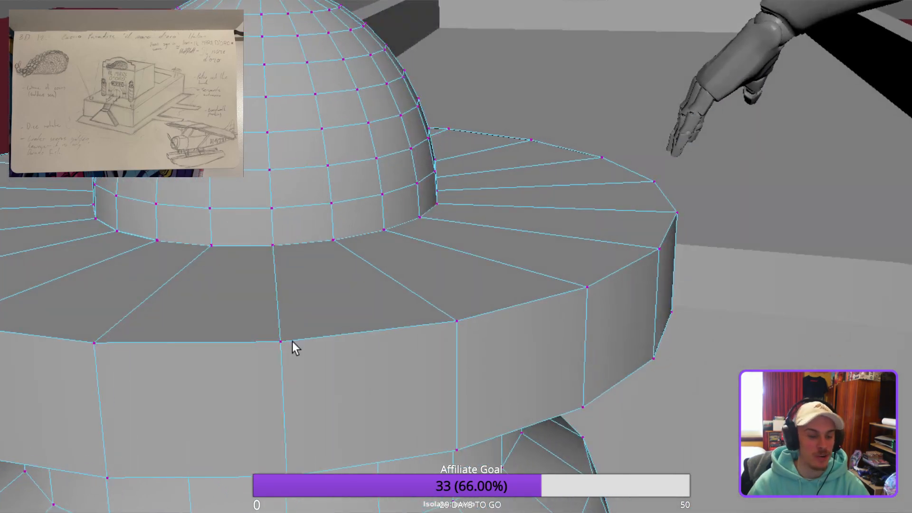
pyautogui.press('4')
pyautogui.keyDown('alt'); pyautogui.moveTo(208, 357); pyautogui.dragTo(228, 354); pyautogui.keyUp('alt')
pyautogui.moveTo(464, 316); pyautogui.dragTo(69, 269)
pyautogui.keyDown('alt'); pyautogui.moveTo(205, 297); pyautogui.dragTo(466, 250); pyautogui.keyUp('alt')
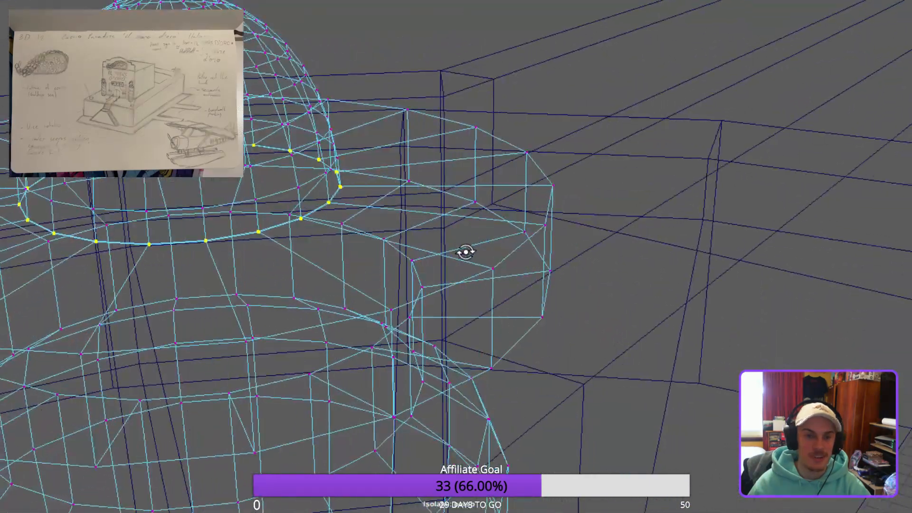
pyautogui.keyDown('alt'); pyautogui.moveTo(340, 314); pyautogui.dragTo(451, 332); pyautogui.keyUp('alt')
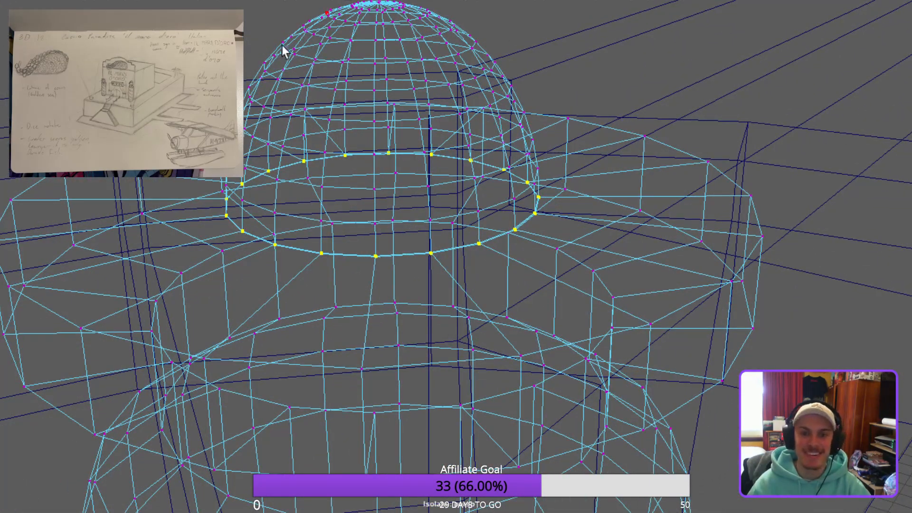
pyautogui.press('g')
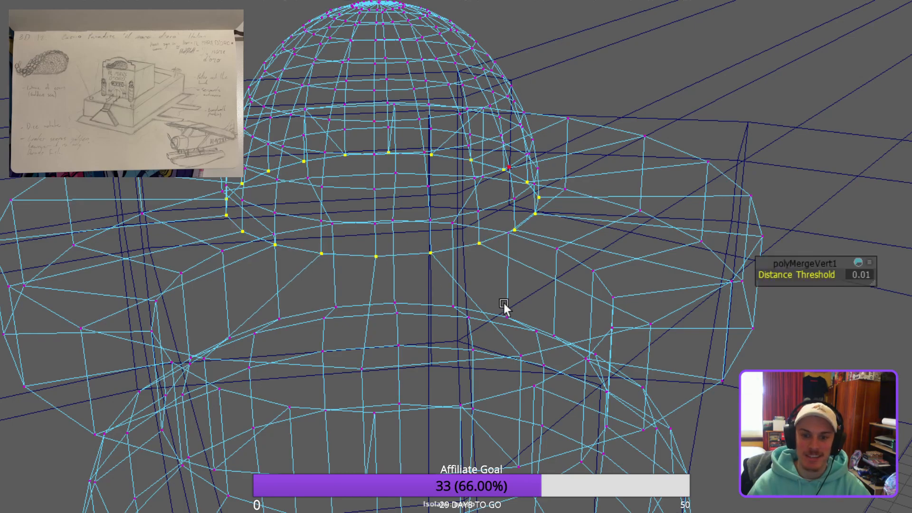
pyautogui.press('F8')
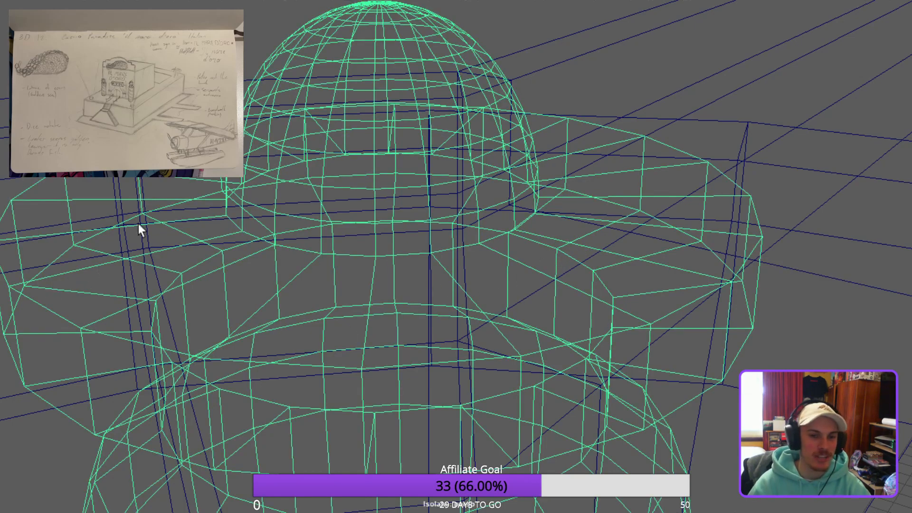
# Return to shaded display and examine the vessel's body, lip and dome joint from several angles.
pyautogui.press('5')
pyautogui.keyDown('alt'); pyautogui.moveTo(366, 411); pyautogui.dragTo(362, 391); pyautogui.keyUp('alt')
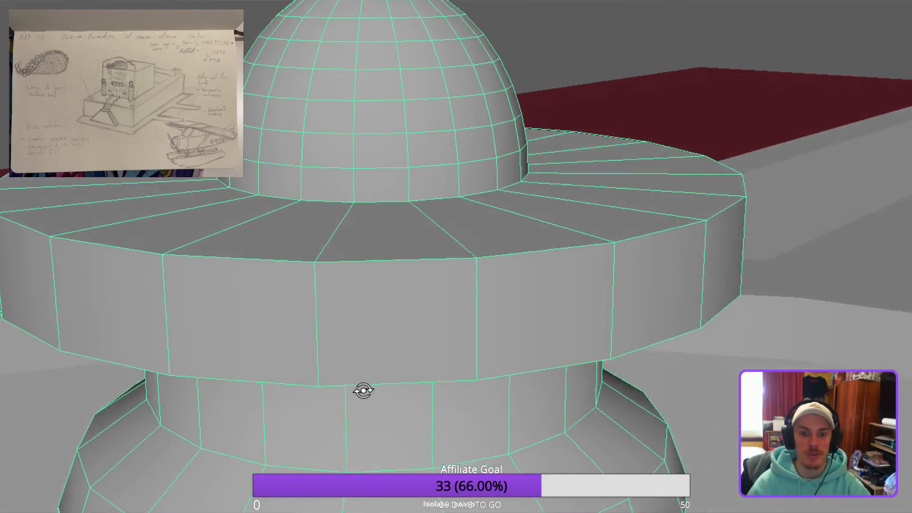
pyautogui.scroll(-5, 463, 355)
pyautogui.click(723, 187)
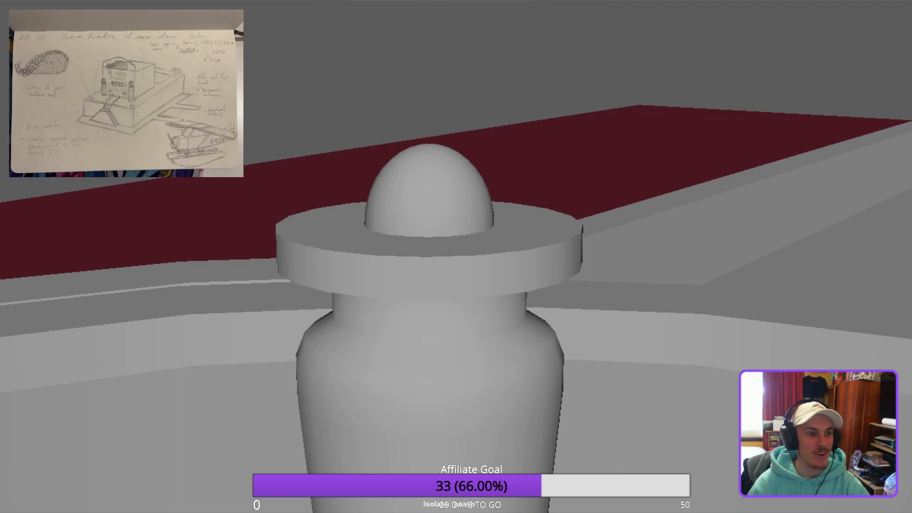
pyautogui.keyDown('alt'); pyautogui.moveTo(617, 323); pyautogui.dragTo(617, 257); pyautogui.keyUp('alt')
pyautogui.keyDown('alt'); pyautogui.moveTo(617, 256); pyautogui.dragTo(556, 276, button='right'); pyautogui.keyUp('alt')
pyautogui.keyDown('alt'); pyautogui.moveTo(556, 275); pyautogui.dragTo(504, 100, button='middle'); pyautogui.keyUp('alt')
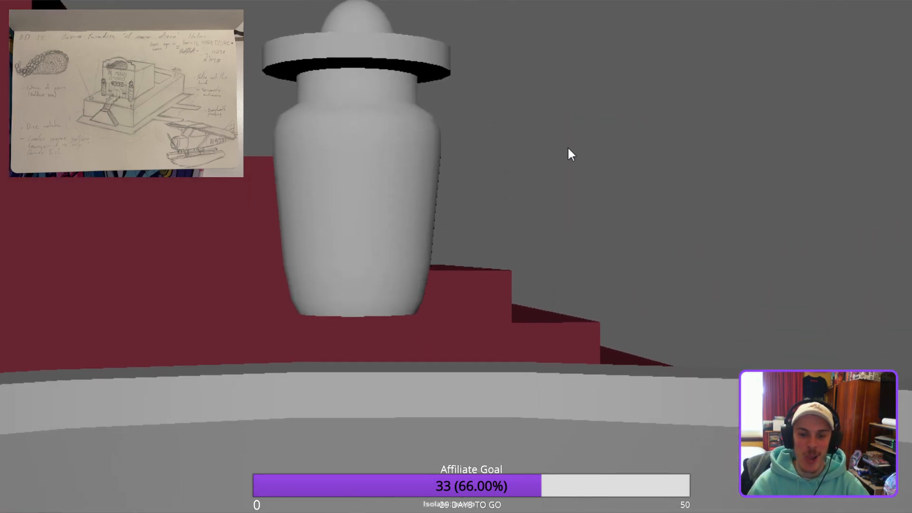
pyautogui.keyDown('alt'); pyautogui.moveTo(576, 267); pyautogui.dragTo(267, 152); pyautogui.keyUp('alt')
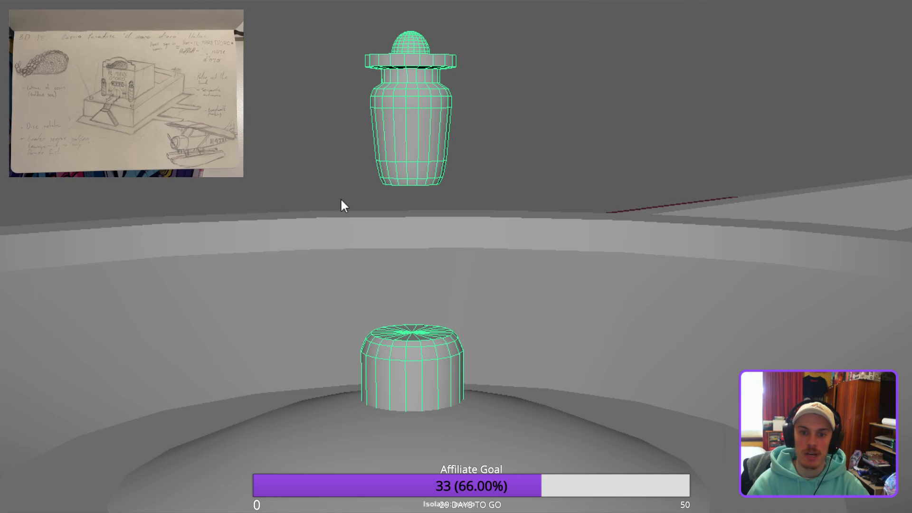
# Lower all the vertices of the domed vessel closer to the bevelled cylinder beneath it.
pyautogui.press('F8')
pyautogui.moveTo(302, 17); pyautogui.dragTo(487, 277)
pyautogui.press('w')
pyautogui.moveTo(414, 161); pyautogui.dragTo(423, 231, button='middle')
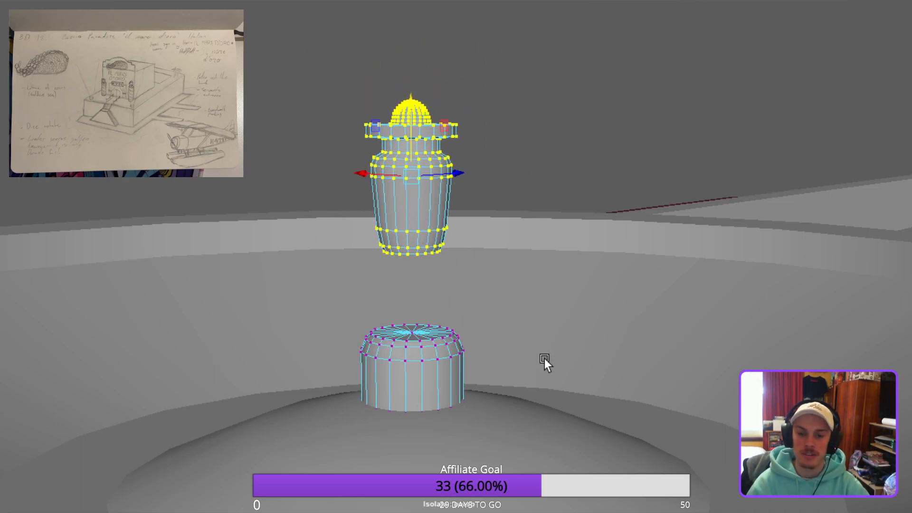
pyautogui.keyDown('alt'); pyautogui.moveTo(543, 352); pyautogui.dragTo(542, 386, button='right'); pyautogui.keyUp('alt')
pyautogui.moveTo(542, 386)
pyautogui.keyDown('alt'); pyautogui.mouseDown(button='middle')
pyautogui.moveTo(548, 246)
pyautogui.moveTo(560, 361)
pyautogui.mouseUp(button='middle'); pyautogui.keyUp('alt')
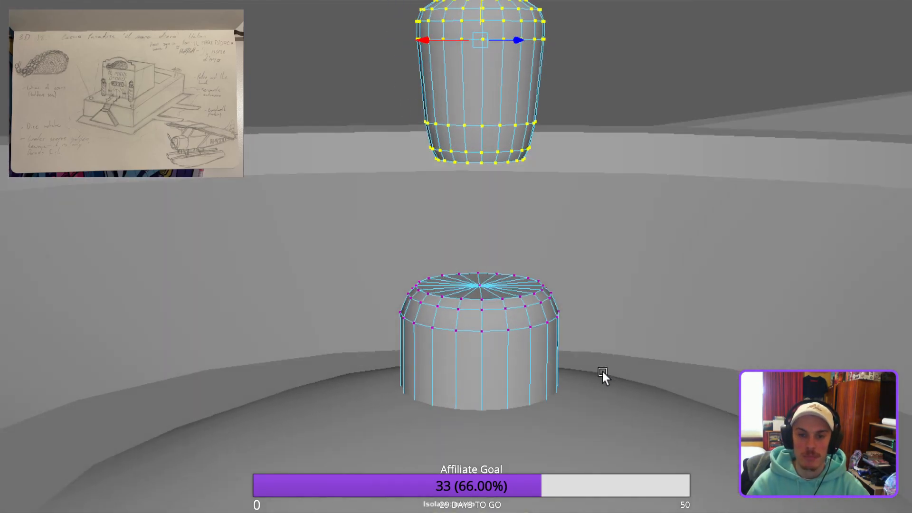
pyautogui.keyDown('alt'); pyautogui.moveTo(602, 372); pyautogui.dragTo(592, 369); pyautogui.keyUp('alt')
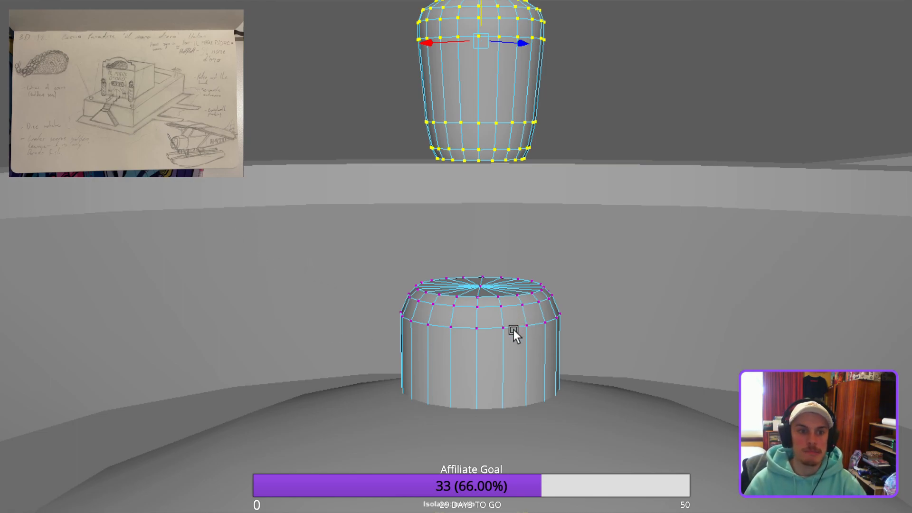
pyautogui.keyDown('alt'); pyautogui.moveTo(504, 332); pyautogui.dragTo(463, 312); pyautogui.keyUp('alt')
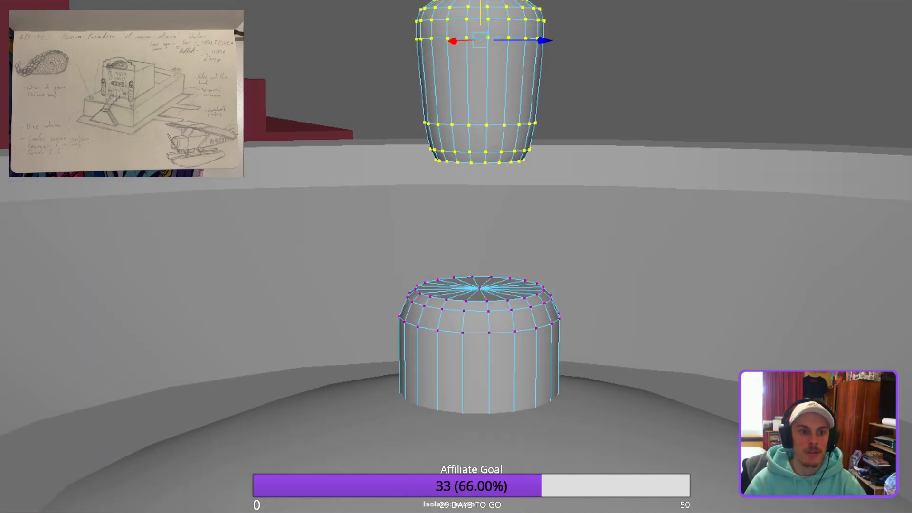
pyautogui.press('F8')
pyautogui.keyDown('alt'); pyautogui.moveTo(443, 161); pyautogui.dragTo(549, 286); pyautogui.keyUp('alt')
pyautogui.scroll(-2, 622, 278)
pyautogui.keyDown('alt'); pyautogui.moveTo(469, 284); pyautogui.dragTo(503, 284); pyautogui.keyUp('alt')
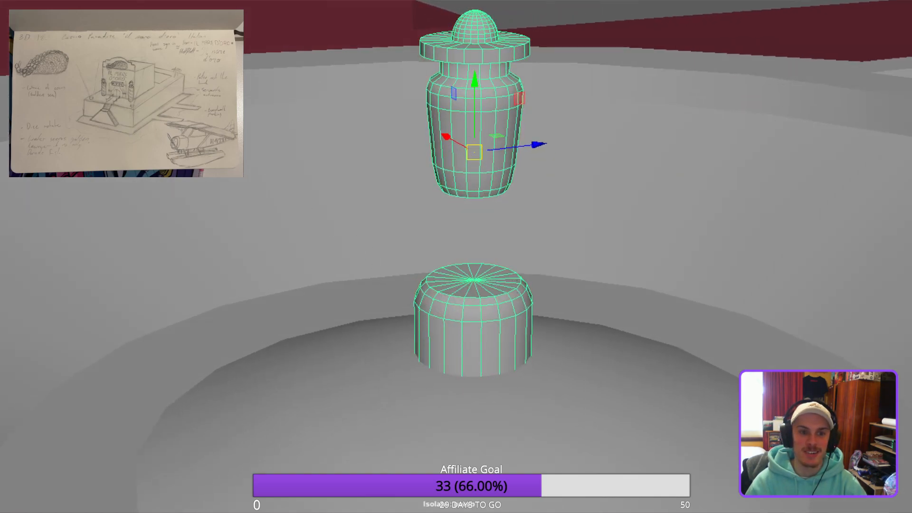
# Add a new cylinder over the round base and remove its end caps, leaving an open tube.
pyautogui.click(164, 202)
pyautogui.keyDown('alt'); pyautogui.moveTo(589, 288); pyautogui.dragTo(694, 366); pyautogui.keyUp('alt')
pyautogui.scroll(-3, 619, 292)
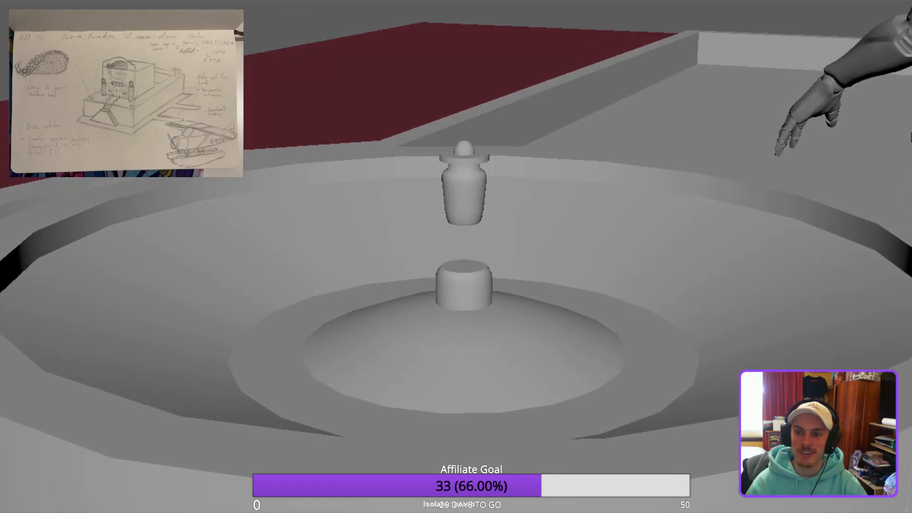
pyautogui.keyDown('alt'); pyautogui.moveTo(903, 266); pyautogui.dragTo(859, 267); pyautogui.keyUp('alt')
pyautogui.scroll(-1, 859, 267)
pyautogui.keyDown('alt'); pyautogui.moveTo(858, 267); pyautogui.dragTo(418, 266, button='middle'); pyautogui.keyUp('alt')
pyautogui.keyDown('alt'); pyautogui.moveTo(418, 267); pyautogui.dragTo(266, 267, button='right'); pyautogui.keyUp('alt')
pyautogui.scroll(-2, 393, 424)
pyautogui.moveTo(385, 489); pyautogui.dragTo(363, 256)
pyautogui.moveTo(435, 327); pyautogui.dragTo(448, 360)
pyautogui.press('f')
pyautogui.scroll(-3, 412, 369)
pyautogui.keyDown('alt'); pyautogui.moveTo(448, 360); pyautogui.dragTo(410, 362, button='middle'); pyautogui.keyUp('alt')
pyautogui.moveTo(443, 336); pyautogui.dragTo(427, 362, button='right')
pyautogui.scroll(-2, 427, 362)
pyautogui.moveTo(259, 259); pyautogui.dragTo(551, 413)
pyautogui.keyDown('ctrl'); pyautogui.moveTo(592, 378); pyautogui.dragTo(164, 346); pyautogui.keyUp('ctrl')
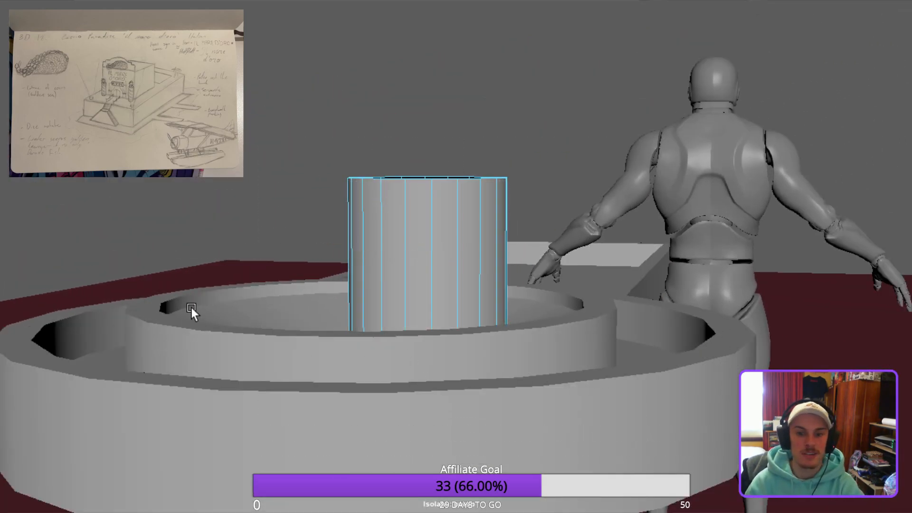
# Scale down the open tube and move it along the horizontal axes between the bevelled cylinder and the vessel.
pyautogui.scroll(3, 400, 354)
pyautogui.click(456, 340)
pyautogui.press('r')
pyautogui.keyDown('alt'); pyautogui.moveTo(437, 397); pyautogui.dragTo(429, 392); pyautogui.keyUp('alt')
pyautogui.moveTo(429, 393); pyautogui.dragTo(247, 426, button='middle')
pyautogui.press('w')
pyautogui.moveTo(369, 369); pyautogui.dragTo(297, 363, button='middle')
pyautogui.keyDown('shift'); pyautogui.moveTo(333, 321); pyautogui.dragTo(393, 382, button='middle'); pyautogui.keyUp('shift')
pyautogui.keyDown('alt'); pyautogui.moveTo(393, 383); pyautogui.dragTo(387, 413); pyautogui.keyUp('alt')
pyautogui.keyDown('shift'); pyautogui.moveTo(386, 414); pyautogui.dragTo(438, 382, button='middle'); pyautogui.keyUp('shift')
pyautogui.press('f')
pyautogui.keyDown('alt'); pyautogui.moveTo(487, 395); pyautogui.dragTo(407, 377); pyautogui.keyUp('alt')
pyautogui.keyDown('shift'); pyautogui.moveTo(407, 376); pyautogui.dragTo(464, 381, button='middle'); pyautogui.keyUp('shift')
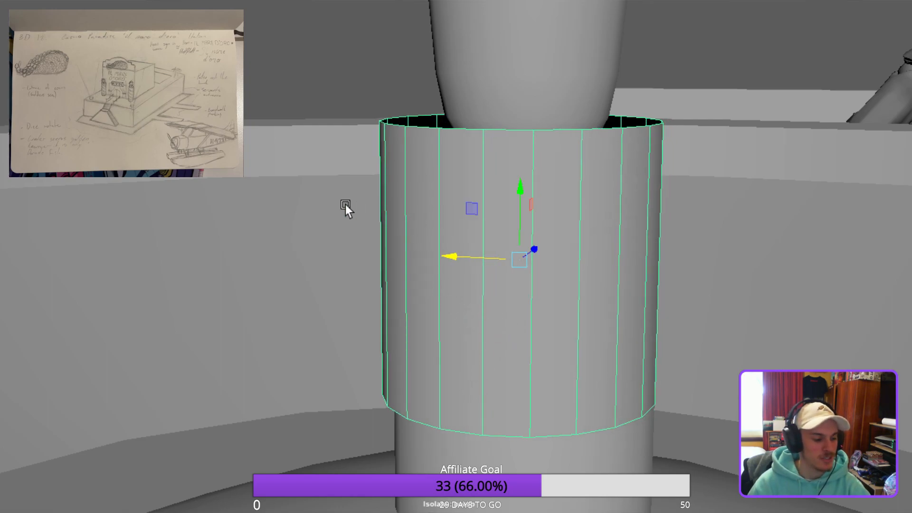
# Scale the tube narrower than the bevelled cylinder and place its lower rim on that cylinder's top face.
pyautogui.press('r')
pyautogui.moveTo(523, 383); pyautogui.dragTo(425, 391, button='middle')
pyautogui.keyDown('alt'); pyautogui.moveTo(426, 391); pyautogui.dragTo(557, 418); pyautogui.keyUp('alt')
pyautogui.keyDown('alt'); pyautogui.moveTo(546, 326); pyautogui.dragTo(602, 377); pyautogui.keyUp('alt')
pyautogui.press('w')
pyautogui.moveTo(525, 322); pyautogui.dragTo(526, 334, button='middle')
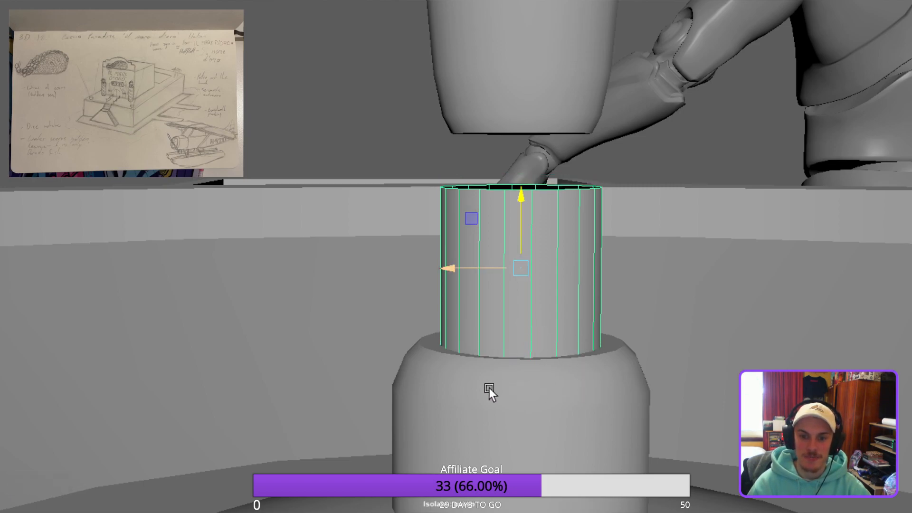
# Shift the tube towards the bevelled cylinder's centre and widen it to almost fill the top face.
pyautogui.press('r')
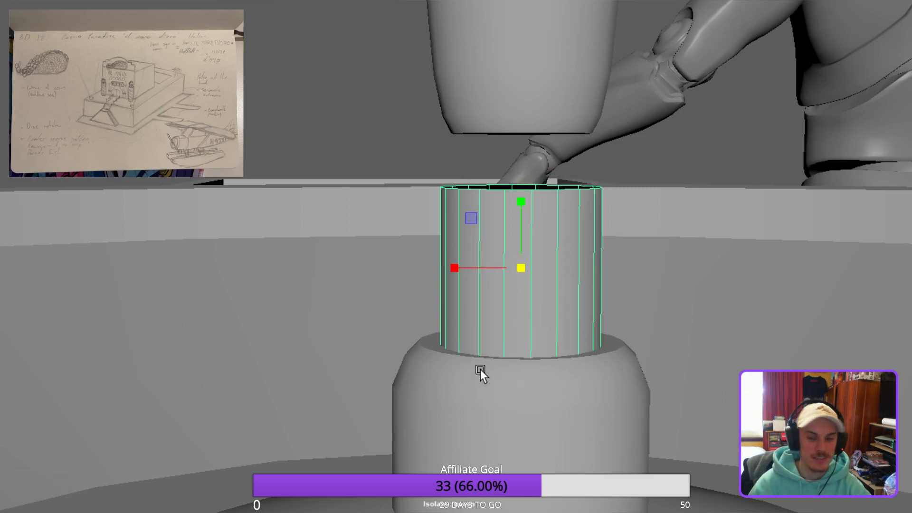
pyautogui.keyDown('alt'); pyautogui.moveTo(534, 391); pyautogui.dragTo(505, 403); pyautogui.keyUp('alt')
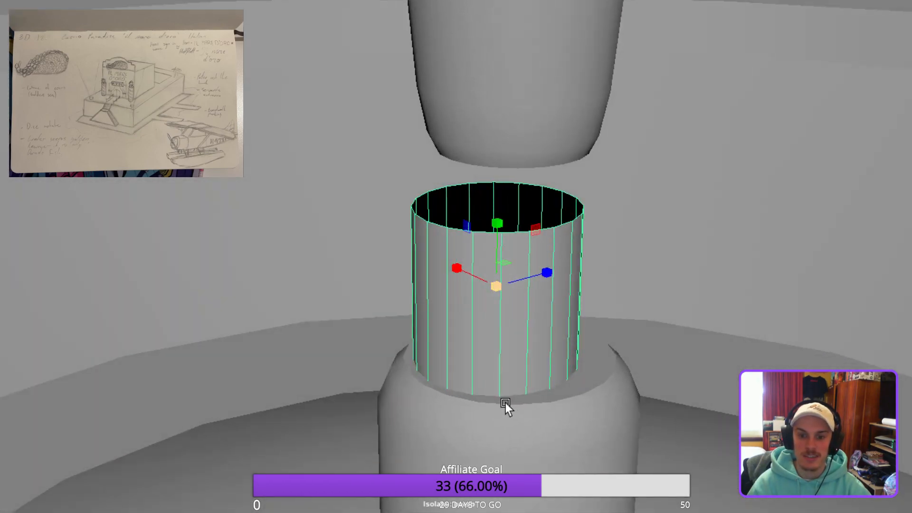
pyautogui.press('w')
pyautogui.moveTo(558, 395); pyautogui.dragTo(569, 394, button='middle')
pyautogui.keyDown('alt'); pyautogui.moveTo(648, 420); pyautogui.dragTo(565, 435); pyautogui.keyUp('alt')
pyautogui.moveTo(548, 431); pyautogui.dragTo(557, 429, button='middle')
pyautogui.keyDown('alt'); pyautogui.moveTo(556, 429); pyautogui.dragTo(696, 403); pyautogui.keyUp('alt')
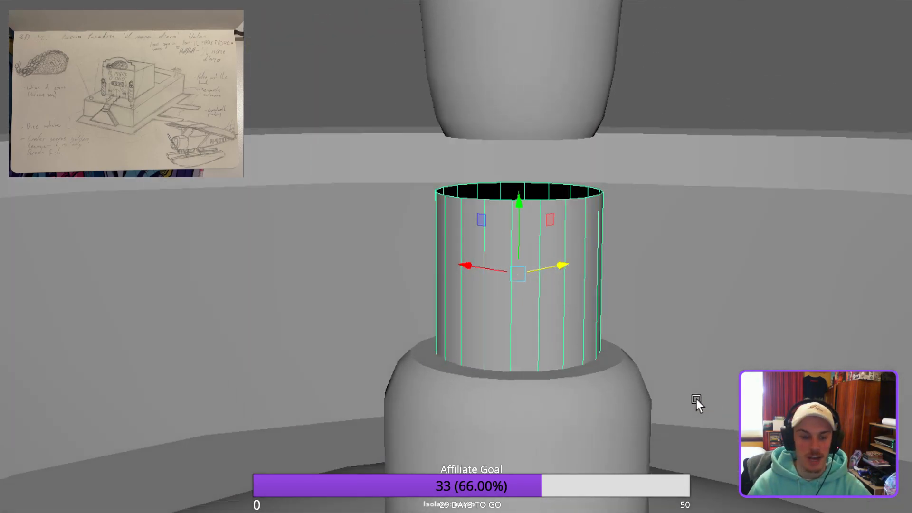
pyautogui.press('r')
pyautogui.keyDown('alt'); pyautogui.moveTo(554, 402); pyautogui.dragTo(514, 414); pyautogui.keyUp('alt')
pyautogui.moveTo(514, 414); pyautogui.dragTo(548, 404, button='middle')
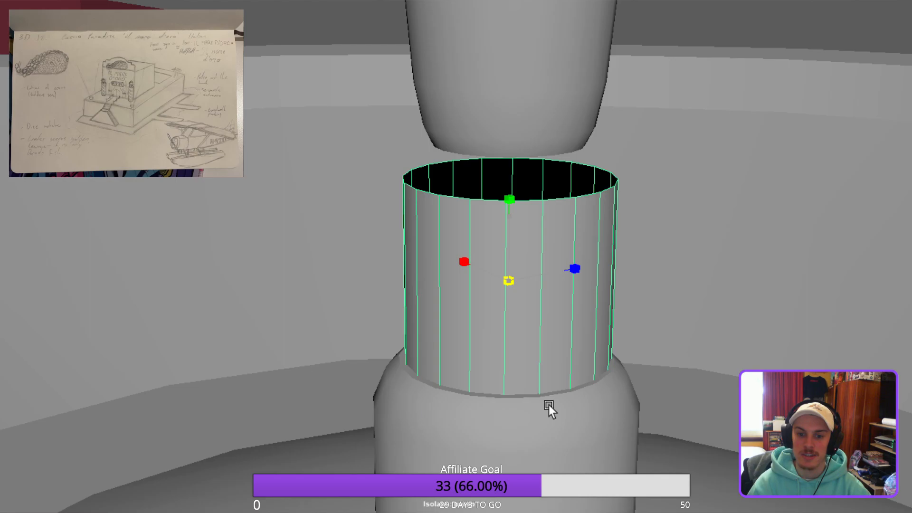
# Nudge the tube horizontally until its lower rim is evenly centred on the bevelled cylinder's top face.
pyautogui.press('w')
pyautogui.keyDown('alt'); pyautogui.moveTo(649, 397); pyautogui.dragTo(620, 430); pyautogui.keyUp('alt')
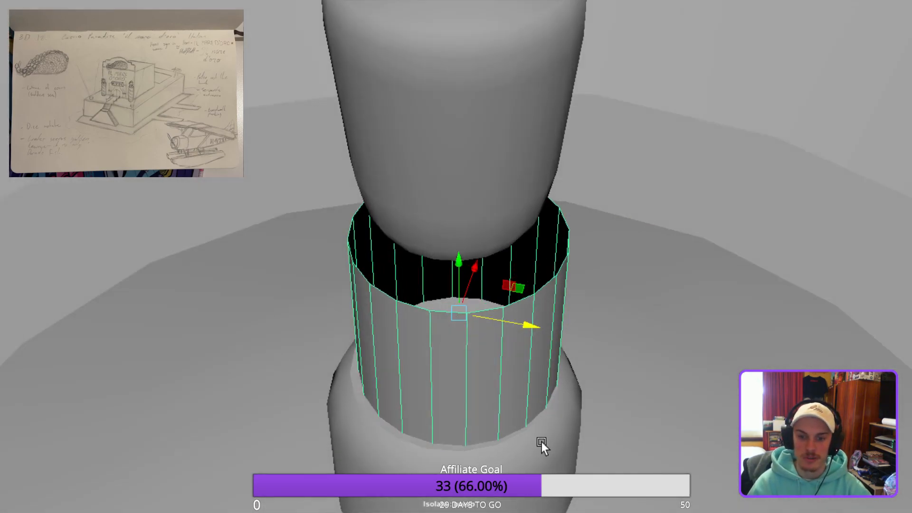
pyautogui.keyDown('alt'); pyautogui.moveTo(538, 448); pyautogui.dragTo(860, 463); pyautogui.keyUp('alt')
pyautogui.keyDown('alt'); pyautogui.moveTo(351, 494); pyautogui.dragTo(413, 477); pyautogui.keyUp('alt')
pyautogui.keyDown('alt'); pyautogui.moveTo(413, 484); pyautogui.dragTo(479, 503, button='right'); pyautogui.keyUp('alt')
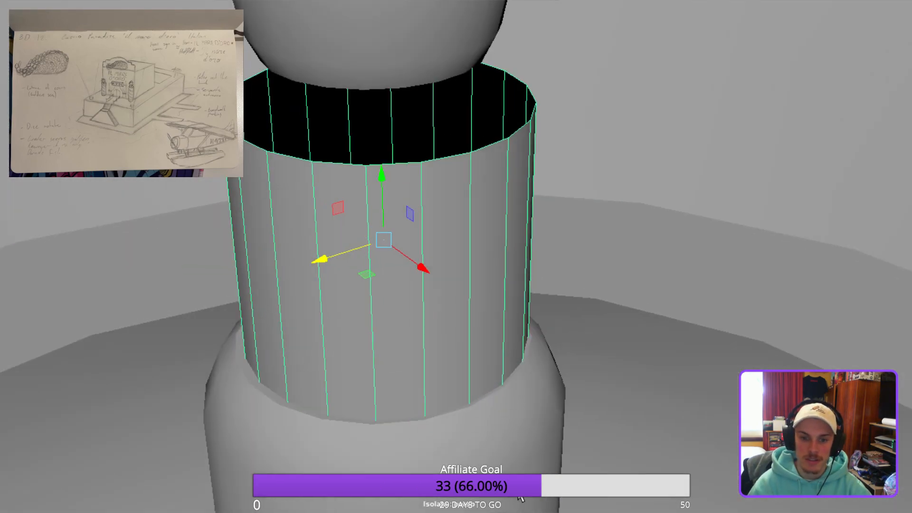
pyautogui.keyDown('alt'); pyautogui.moveTo(478, 502); pyautogui.dragTo(508, 472, button='middle'); pyautogui.keyUp('alt')
pyautogui.keyDown('alt'); pyautogui.moveTo(508, 471); pyautogui.dragTo(463, 438); pyautogui.keyUp('alt')
pyautogui.scroll(2, 452, 426)
pyautogui.press('r')
pyautogui.keyDown('alt'); pyautogui.moveTo(432, 317); pyautogui.dragTo(423, 318); pyautogui.keyUp('alt')
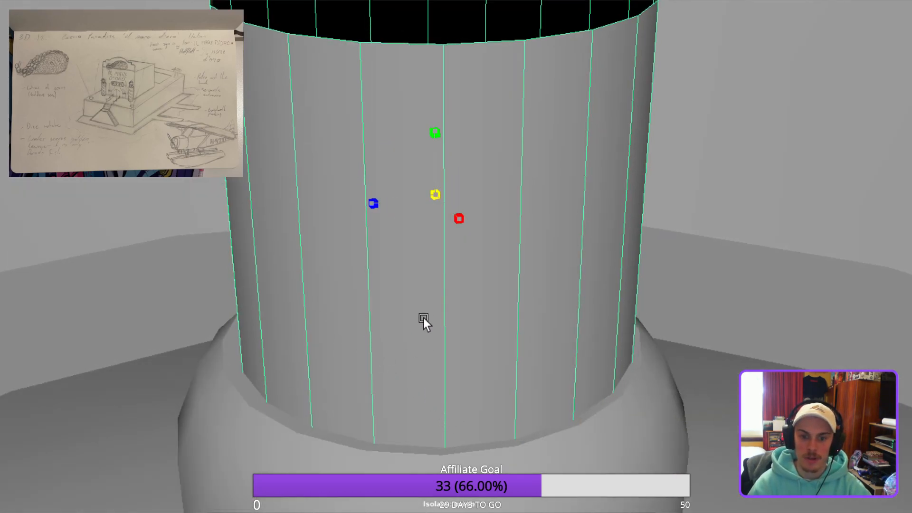
pyautogui.press('w')
pyautogui.moveTo(425, 315); pyautogui.dragTo(406, 317, button='middle')
pyautogui.keyDown('alt'); pyautogui.moveTo(405, 317); pyautogui.dragTo(503, 361); pyautogui.keyUp('alt')
pyautogui.moveTo(526, 327); pyautogui.dragTo(523, 329, button='middle')
pyautogui.keyDown('alt'); pyautogui.moveTo(592, 362); pyautogui.dragTo(616, 351); pyautogui.keyUp('alt')
# Deselect the tube and examine its fit between the bevelled cylinder and the vessel.
pyautogui.click(677, 320)
pyautogui.keyDown('alt'); pyautogui.moveTo(677, 320); pyautogui.dragTo(570, 268); pyautogui.keyUp('alt')
pyautogui.click(269, 209)
pyautogui.keyDown('alt'); pyautogui.moveTo(509, 310); pyautogui.dragTo(511, 347); pyautogui.keyUp('alt')
pyautogui.keyDown('alt'); pyautogui.moveTo(499, 314); pyautogui.dragTo(629, 353, button='right'); pyautogui.keyUp('alt')
pyautogui.keyDown('alt'); pyautogui.moveTo(628, 352); pyautogui.dragTo(322, 326); pyautogui.keyUp('alt')
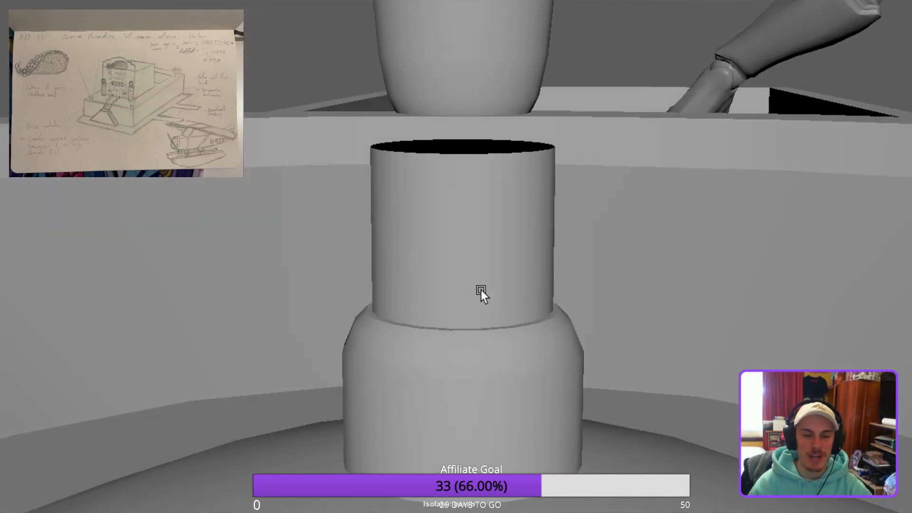
pyautogui.scroll(-3, 507, 437)
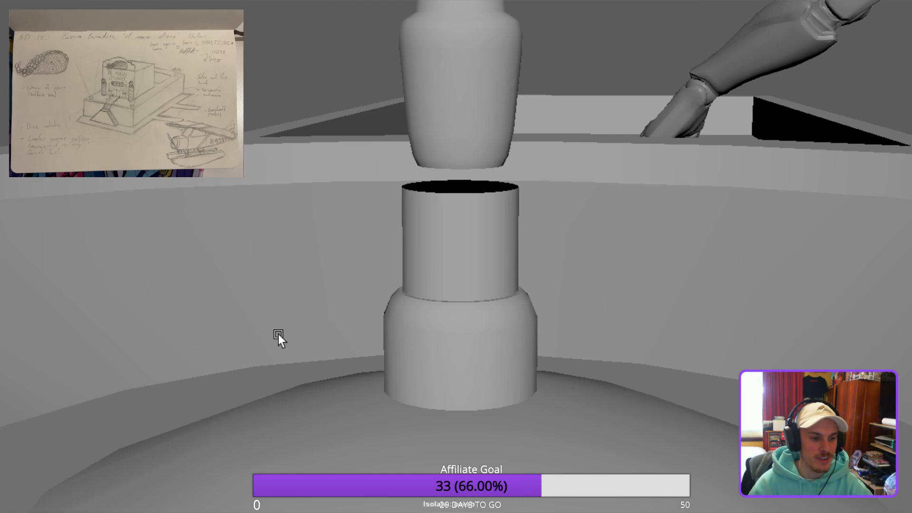
# Taper the tube by scaling its upper vertex ring inwards and raising the ring to the vessel's bottom edge.
pyautogui.hotkey('ctrl', 'z')
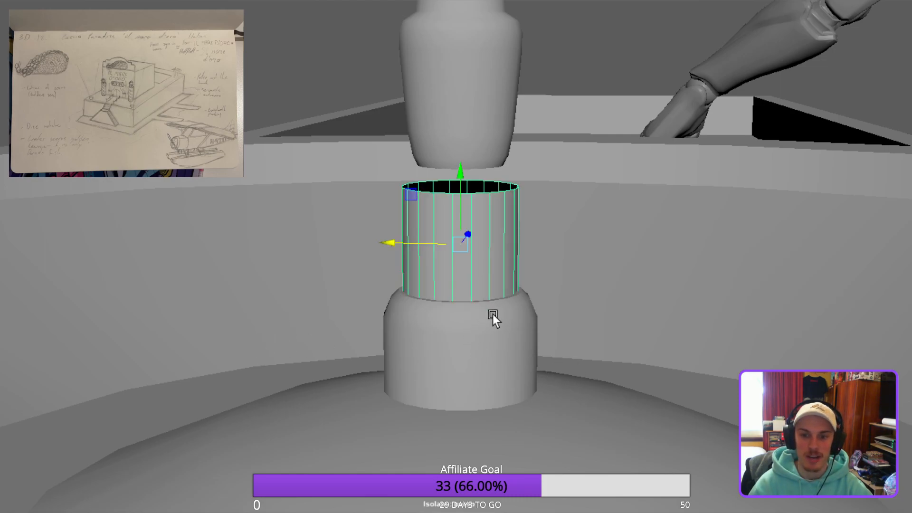
pyautogui.scroll(3, 492, 312)
pyautogui.keyDown('alt'); pyautogui.moveTo(468, 310); pyautogui.dragTo(420, 360, button='middle'); pyautogui.keyUp('alt')
pyautogui.moveTo(343, 330); pyautogui.dragTo(250, 269, button='right')
pyautogui.moveTo(248, 145); pyautogui.dragTo(655, 238)
pyautogui.moveTo(413, 128); pyautogui.dragTo(412, 115)
pyautogui.moveTo(423, 239); pyautogui.dragTo(438, 209, button='middle')
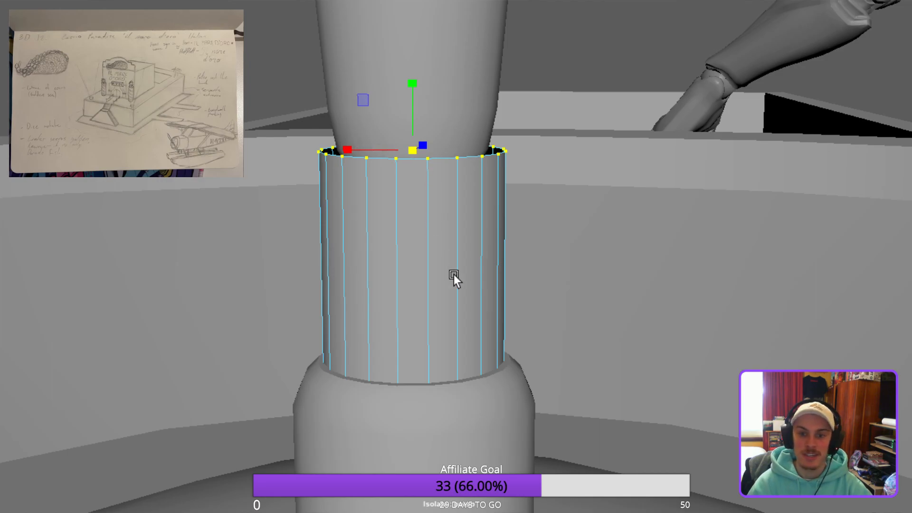
pyautogui.keyDown('alt'); pyautogui.moveTo(491, 287); pyautogui.dragTo(387, 282); pyautogui.keyUp('alt')
pyautogui.press('w')
pyautogui.moveTo(405, 218); pyautogui.dragTo(412, 213, button='middle')
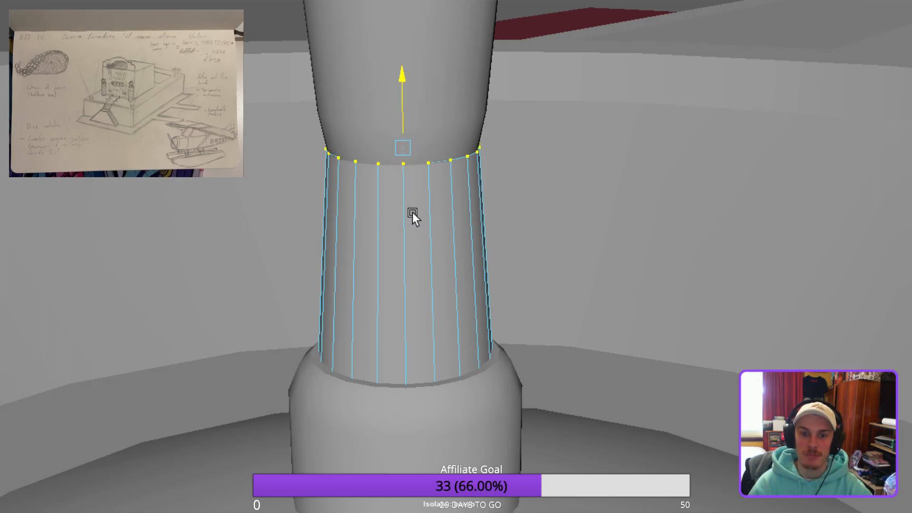
# Fine-tune the position of the tube's upper vertex ring against the vessel's bottom edge and return to object mode.
pyautogui.keyDown('alt'); pyautogui.moveTo(412, 212); pyautogui.dragTo(467, 193); pyautogui.keyUp('alt')
pyautogui.moveTo(446, 192)
pyautogui.mouseDown(button='middle')
pyautogui.moveTo(433, 194)
pyautogui.moveTo(440, 193)
pyautogui.mouseUp(button='middle')
pyautogui.keyDown('alt'); pyautogui.moveTo(439, 193); pyautogui.dragTo(549, 253); pyautogui.keyUp('alt')
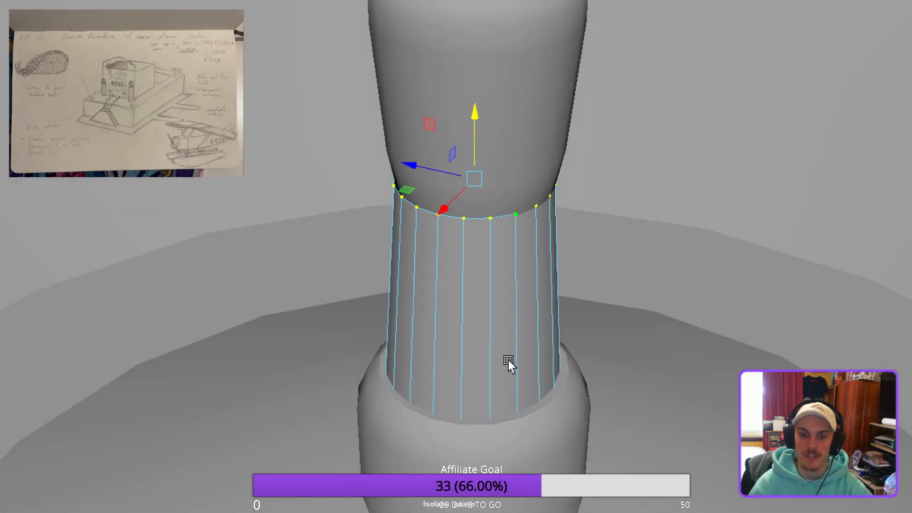
pyautogui.press('F8')
pyautogui.keyDown('alt'); pyautogui.moveTo(609, 346); pyautogui.dragTo(626, 293); pyautogui.keyUp('alt')
pyautogui.keyDown('alt'); pyautogui.moveTo(625, 292); pyautogui.dragTo(584, 266, button='right'); pyautogui.keyUp('alt')
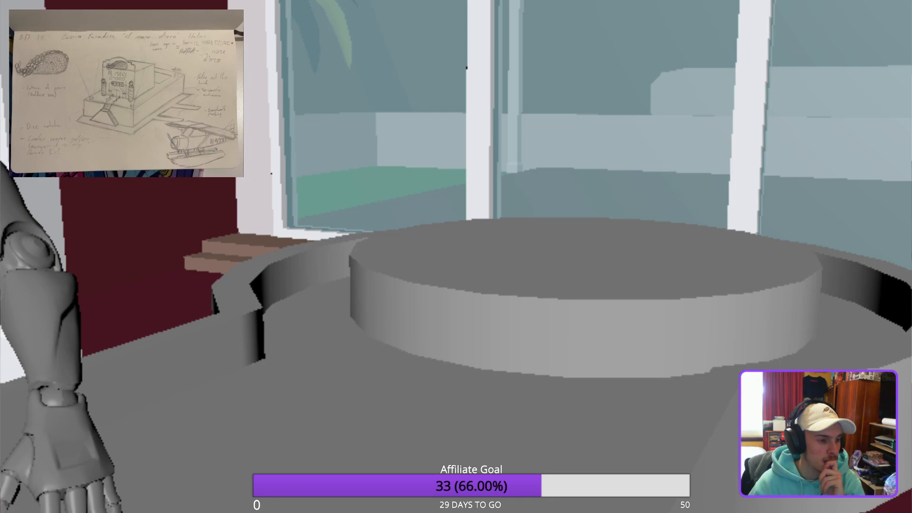
# Examine the hall's layout from above and the assembled centrepiece on the dished base in perspective view.
pyautogui.press('KP_7')
pyautogui.scroll(-20, 455, 257)
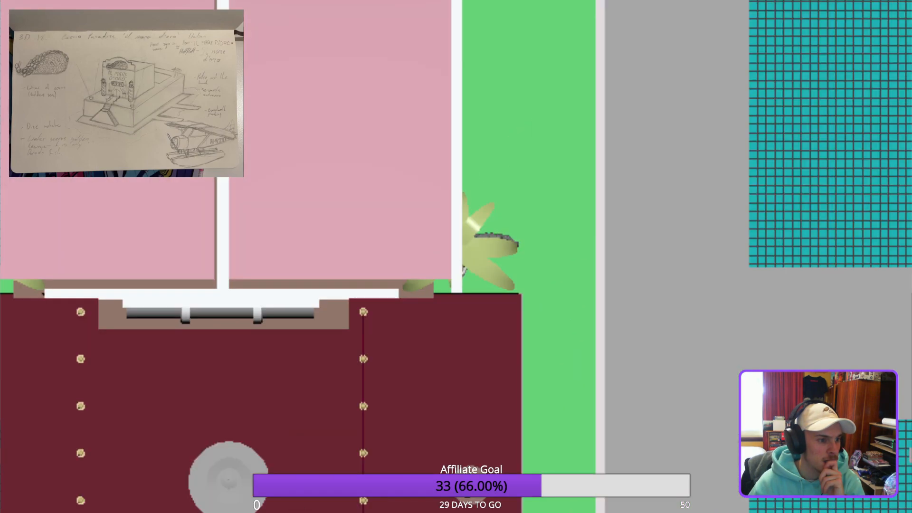
pyautogui.scroll(-3, 456, 257)
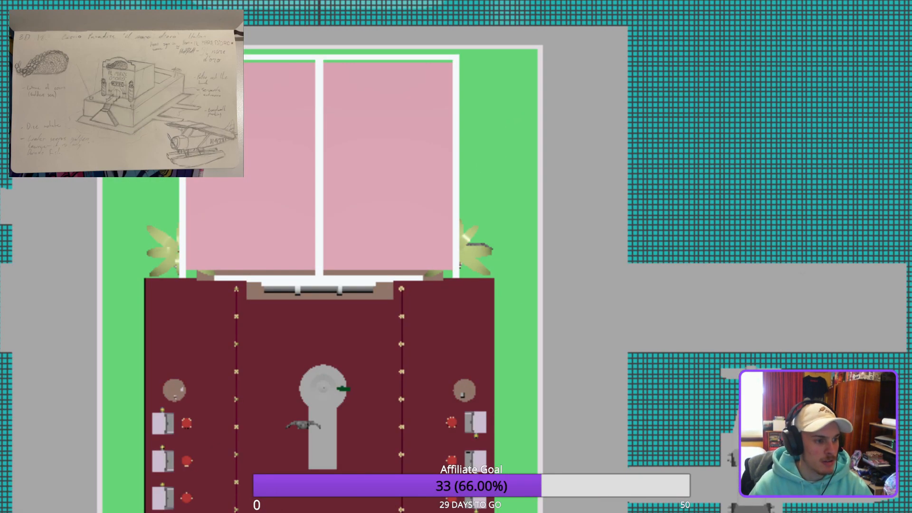
pyautogui.keyDown('shift'); pyautogui.moveTo(456, 257); pyautogui.dragTo(511, 39, button='middle'); pyautogui.keyUp('shift')
pyautogui.scroll(6, 456, 256)
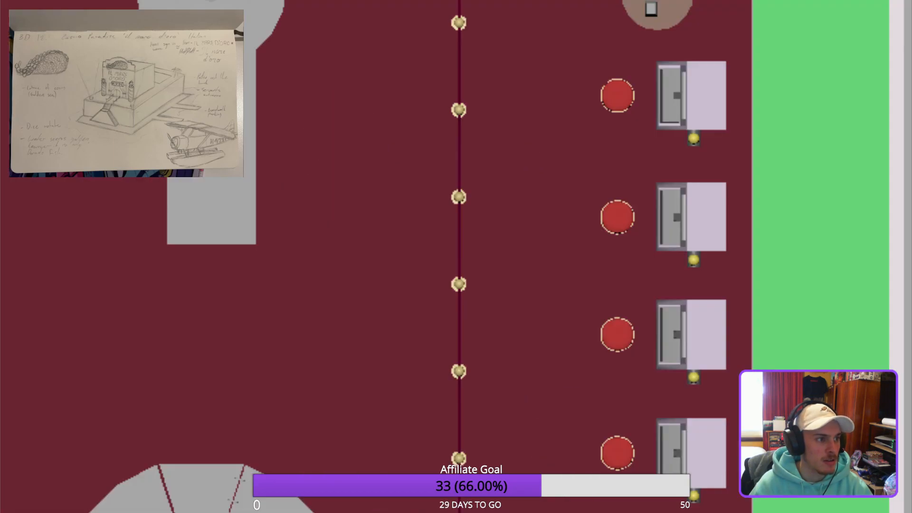
pyautogui.scroll(3, 456, 256)
pyautogui.scroll(-1, 455, 257)
pyautogui.keyDown('alt'); pyautogui.moveTo(218, 123); pyautogui.dragTo(678, 402, button='middle'); pyautogui.keyUp('alt')
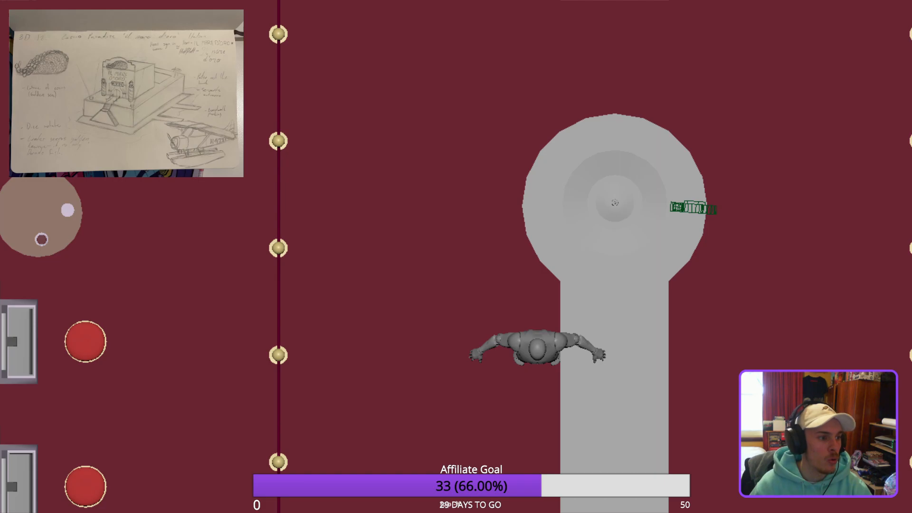
pyautogui.press('space')
pyautogui.press('space')
pyautogui.keyDown('alt'); pyautogui.moveTo(456, 256); pyautogui.dragTo(650, 252); pyautogui.keyUp('alt')
pyautogui.scroll(-3, 456, 257)
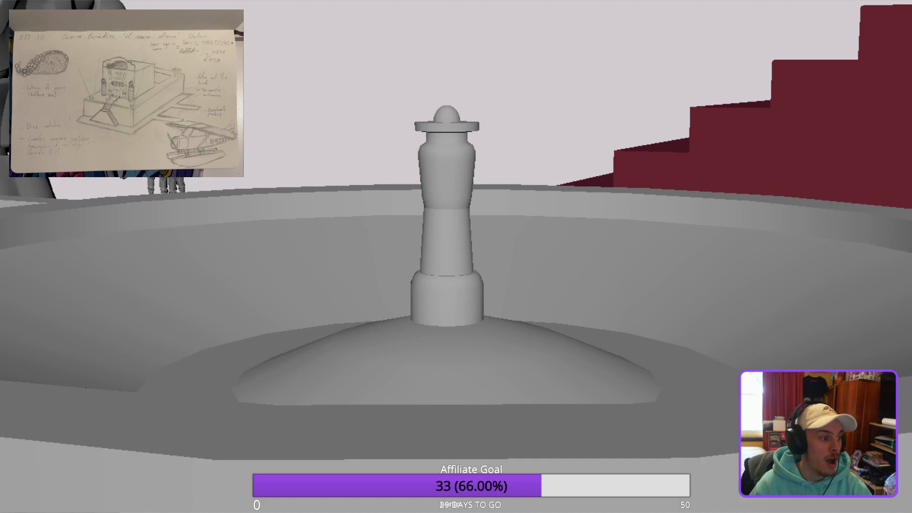
# Select all objects in the scene and examine the wireframes of the centrepiece, dished base and surrounding walls.
pyautogui.hotkey('ctrl', 'shift', 'a')
pyautogui.keyDown('alt'); pyautogui.moveTo(447, 237); pyautogui.dragTo(582, 306, button='middle'); pyautogui.keyUp('alt')
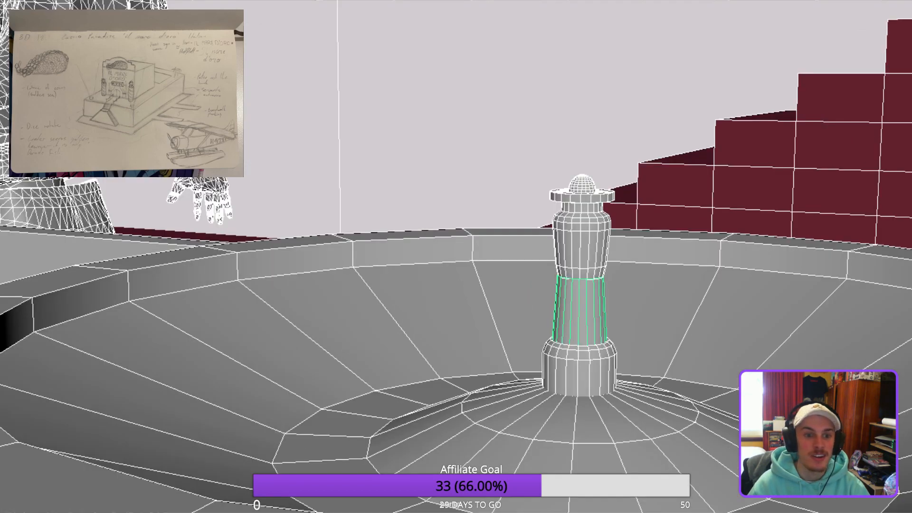
pyautogui.keyDown('alt'); pyautogui.moveTo(581, 285); pyautogui.dragTo(521, 263, button='middle'); pyautogui.keyUp('alt')
pyautogui.keyDown('alt'); pyautogui.moveTo(521, 262); pyautogui.dragTo(579, 275); pyautogui.keyUp('alt')
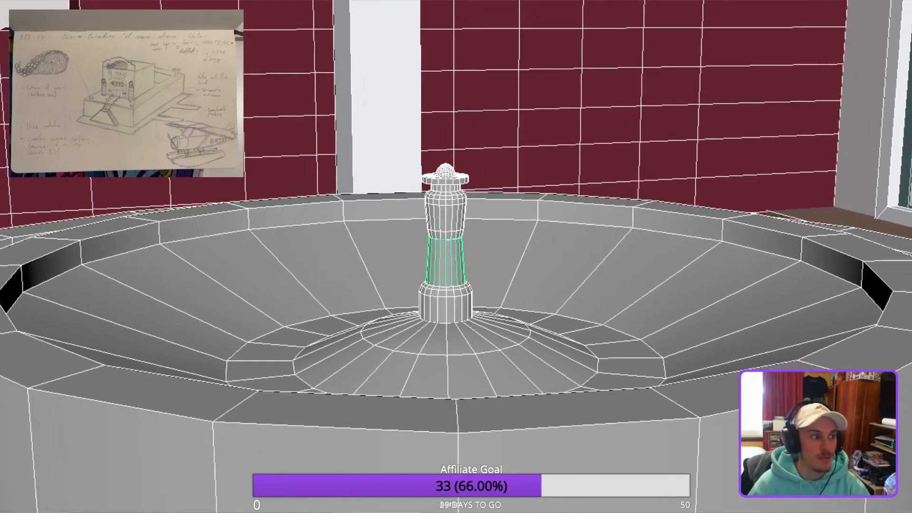
pyautogui.keyDown('alt'); pyautogui.moveTo(475, 275); pyautogui.dragTo(617, 280); pyautogui.keyUp('alt')
pyautogui.scroll(-4, 456, 256)
pyautogui.keyDown('alt'); pyautogui.moveTo(455, 257); pyautogui.dragTo(403, 485, button='middle'); pyautogui.keyUp('alt')
pyautogui.scroll(-2, 456, 257)
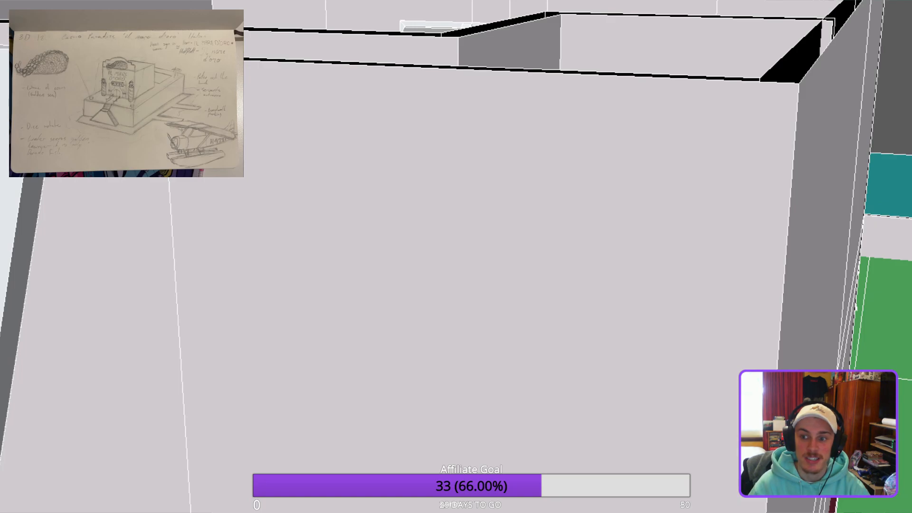
# Select the centrepiece's tapered tube and examine its joints with the vessel and the cylinder up close.
pyautogui.scroll(-6, 456, 257)
pyautogui.scroll(4, 456, 256)
pyautogui.keyDown('alt'); pyautogui.moveTo(456, 332); pyautogui.dragTo(456, 167, button='middle'); pyautogui.keyUp('alt')
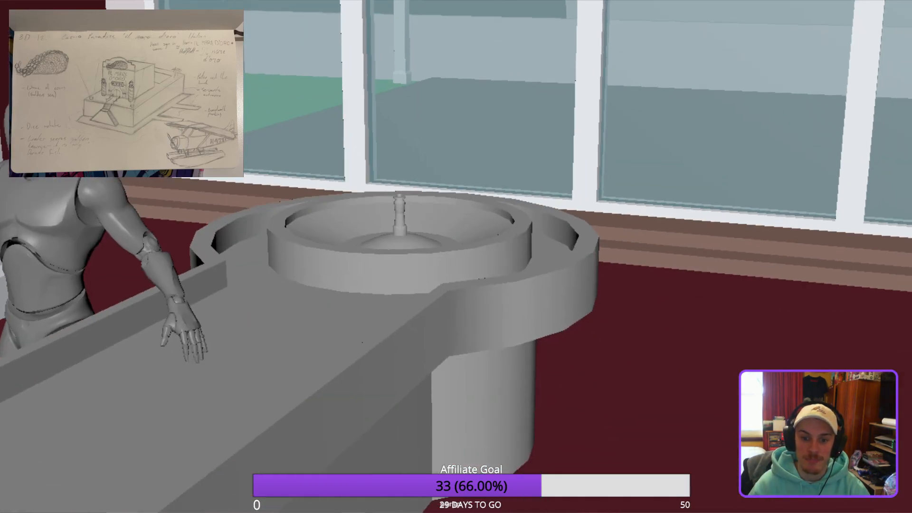
pyautogui.scroll(3, 456, 256)
pyautogui.scroll(3, 456, 256)
pyautogui.keyDown('alt'); pyautogui.moveTo(456, 257); pyautogui.dragTo(561, 318, button='middle'); pyautogui.keyUp('alt')
pyautogui.keyDown('alt'); pyautogui.moveTo(561, 319); pyautogui.dragTo(456, 319); pyautogui.keyUp('alt')
pyautogui.click(466, 227)
pyautogui.press('f')
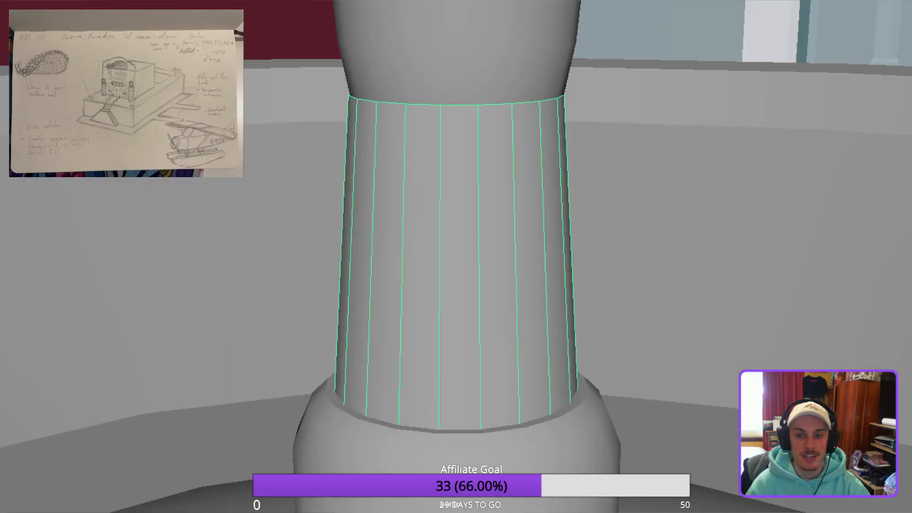
pyautogui.scroll(-1, 456, 256)
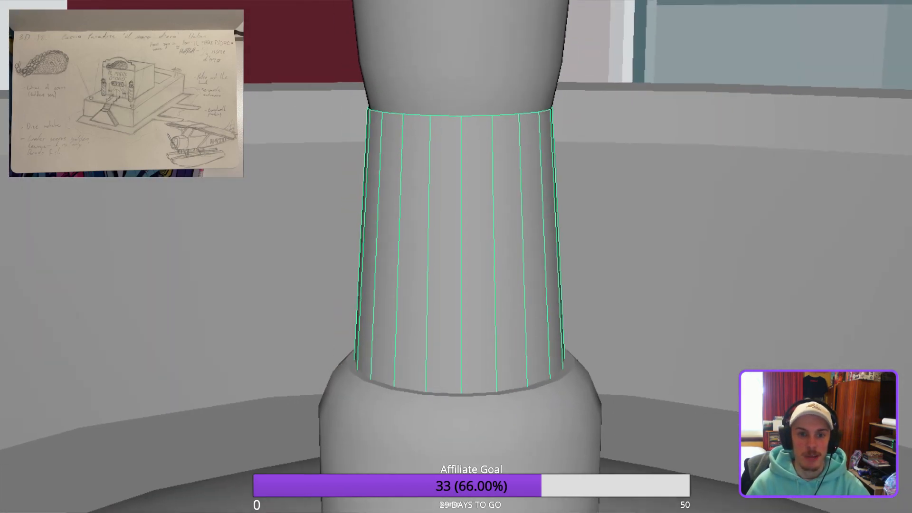
pyautogui.keyDown('alt'); pyautogui.moveTo(456, 257); pyautogui.dragTo(452, 212, button='middle'); pyautogui.keyUp('alt')
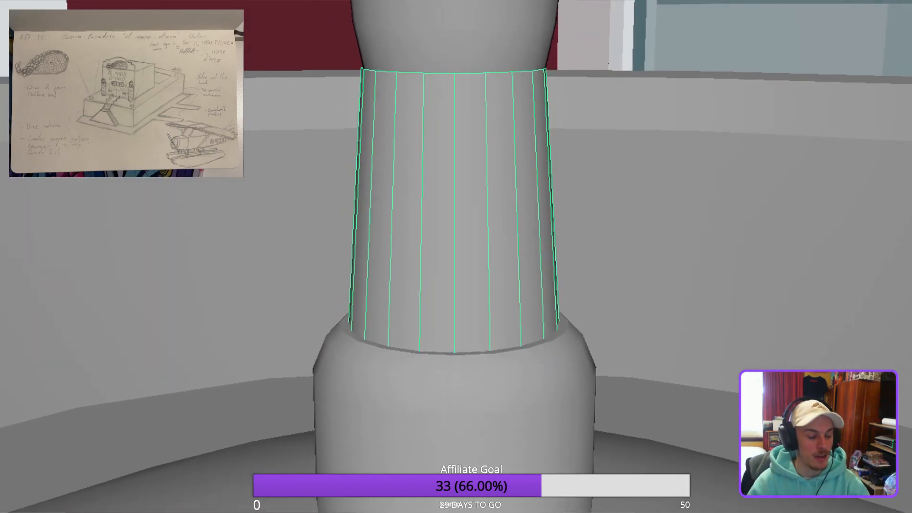
pyautogui.keyDown('alt'); pyautogui.moveTo(456, 256); pyautogui.dragTo(480, 246); pyautogui.keyUp('alt')
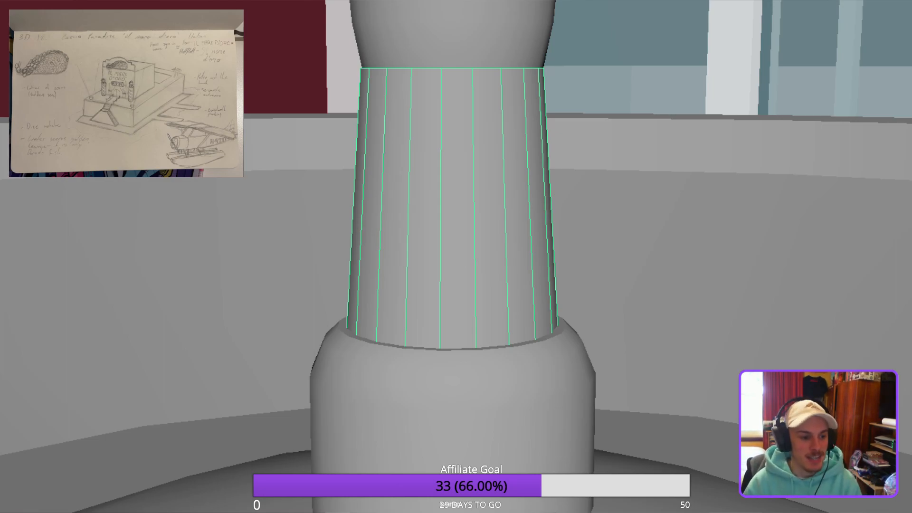
pyautogui.moveTo(456, 257)
pyautogui.keyDown('alt'); pyautogui.mouseDown()
pyautogui.moveTo(451, 278)
pyautogui.moveTo(453, 263)
pyautogui.mouseUp(); pyautogui.keyUp('alt')
pyautogui.scroll(-2, 454, 256)
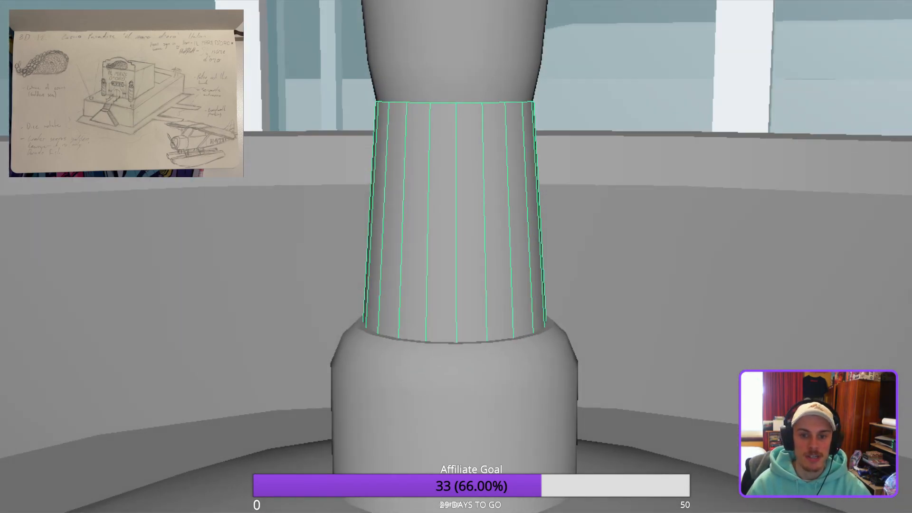
# Insert a horizontal edge loop around the tapered tube at about mid-height with the Multi-Cut tool.
pyautogui.press('F8')
pyautogui.keyDown('alt'); pyautogui.moveTo(484, 221); pyautogui.dragTo(498, 207); pyautogui.keyUp('alt')
pyautogui.scroll(-3, 456, 256)
pyautogui.keyDown('alt'); pyautogui.moveTo(456, 257); pyautogui.dragTo(456, 283); pyautogui.keyUp('alt')
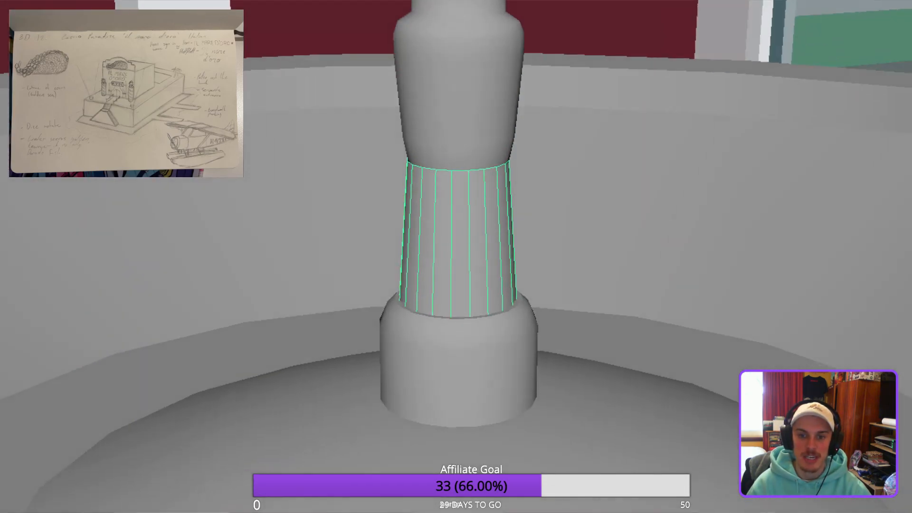
pyautogui.hotkey('ctrl', 'shift', 'x')
pyautogui.keyDown('ctrl'); pyautogui.click(500, 245); pyautogui.keyUp('ctrl')
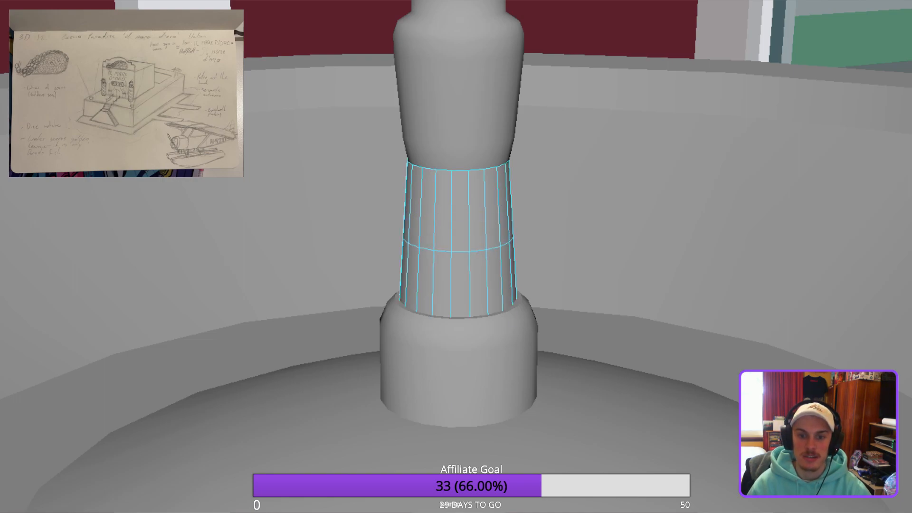
# Insert two more horizontal edge loops around the tube, one above and one below the middle loop.
pyautogui.keyDown('alt'); pyautogui.moveTo(500, 238); pyautogui.dragTo(500, 213); pyautogui.keyUp('alt')
pyautogui.scroll(4, 519, 214)
pyautogui.keyDown('alt'); pyautogui.moveTo(519, 213); pyautogui.dragTo(526, 264, button='middle'); pyautogui.keyUp('alt')
pyautogui.keyDown('ctrl'); pyautogui.click(540, 211); pyautogui.keyUp('ctrl')
pyautogui.keyDown('ctrl'); pyautogui.click(547, 323); pyautogui.keyUp('ctrl')
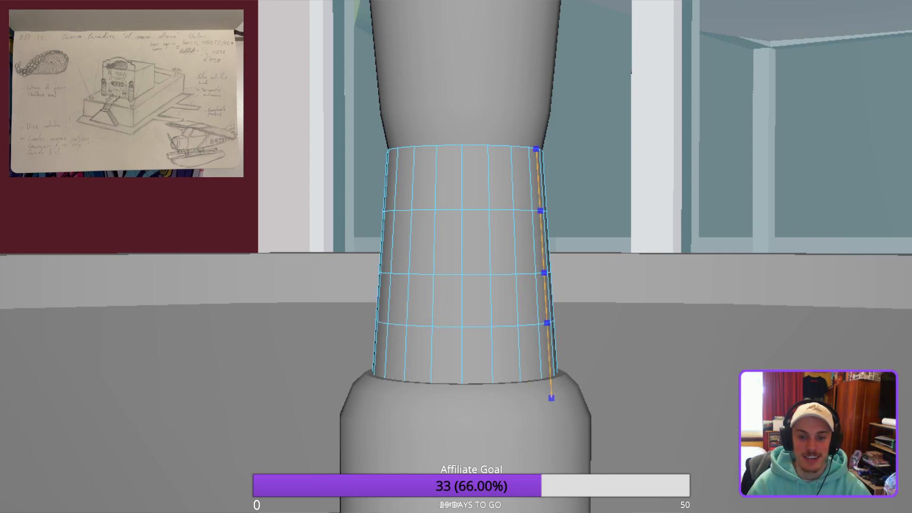
pyautogui.keyDown('alt'); pyautogui.moveTo(547, 323); pyautogui.dragTo(482, 327); pyautogui.keyUp('alt')
pyautogui.hotkey('ctrl', 'z')
pyautogui.keyDown('ctrl'); pyautogui.click(532, 320); pyautogui.keyUp('ctrl')
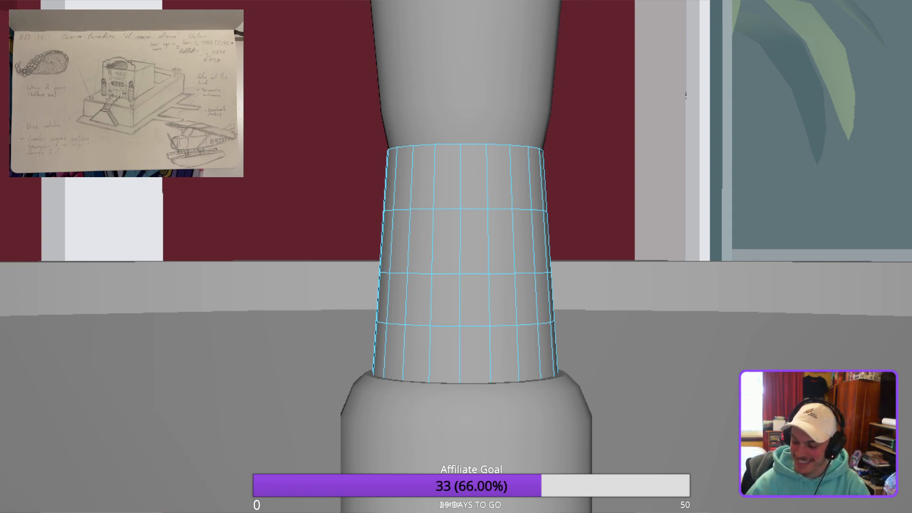
# Finish cutting, select the tube's uppermost inserted edge loop with the Move tool and return to object mode.
pyautogui.keyDown('alt'); pyautogui.moveTo(460, 240); pyautogui.dragTo(526, 282); pyautogui.keyUp('alt')
pyautogui.scroll(3, 501, 269)
pyautogui.click(502, 313)
pyautogui.press('q')
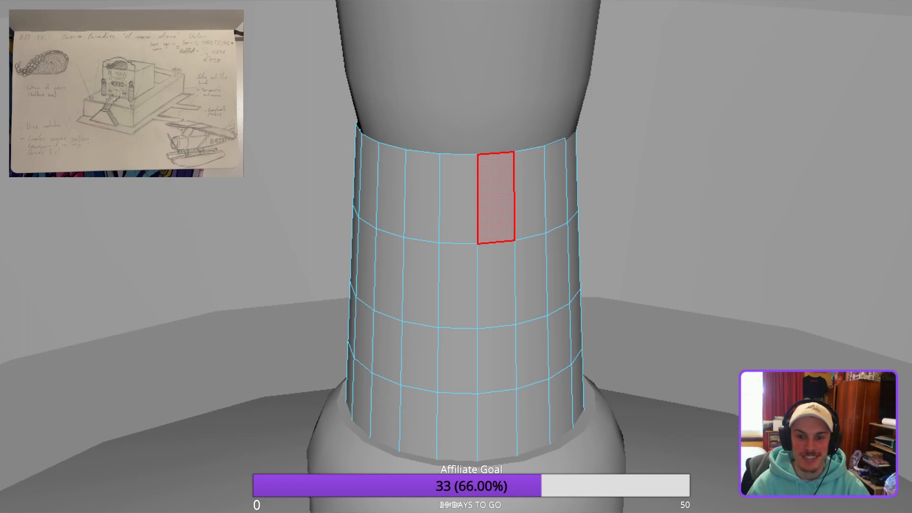
pyautogui.doubleClick(495, 242)
pyautogui.press('w')
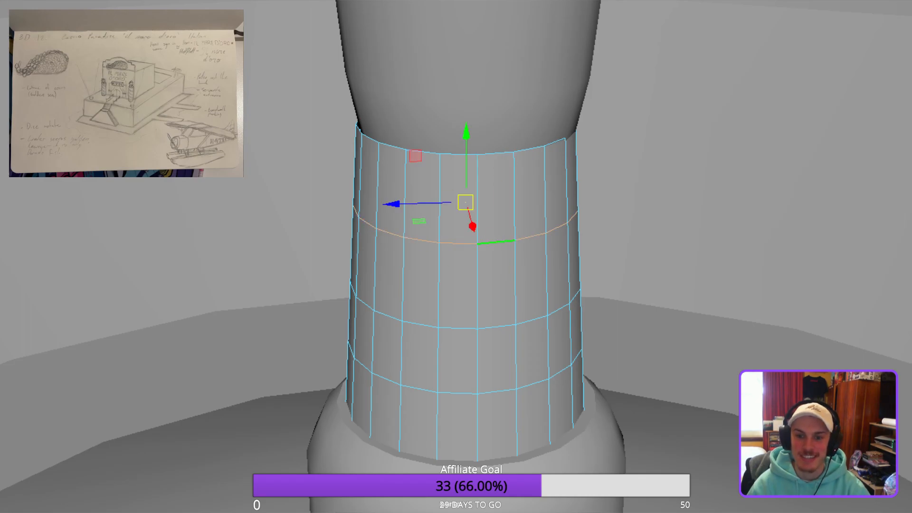
pyautogui.keyDown('alt'); pyautogui.moveTo(511, 267); pyautogui.dragTo(601, 288); pyautogui.keyUp('alt')
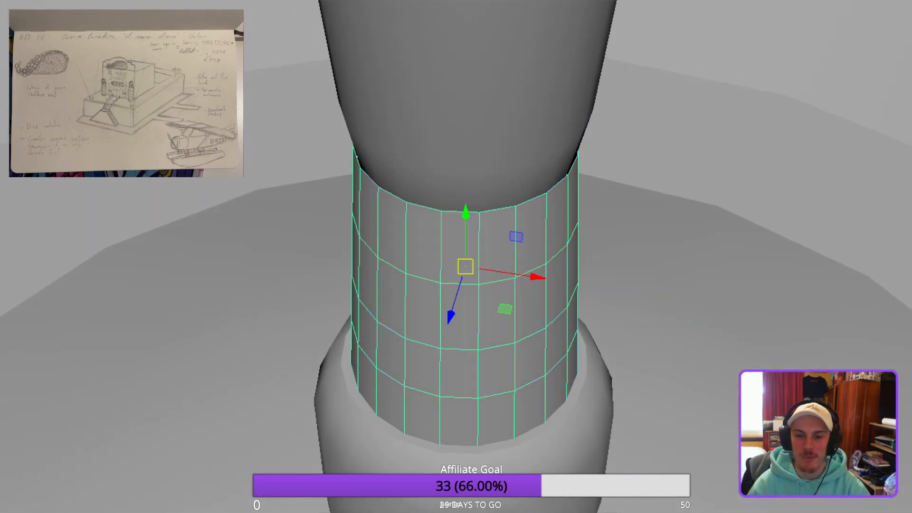
# Select the counter, the dished base and all centrepiece parts including the tube, and isolate them.
pyautogui.scroll(-10, 456, 256)
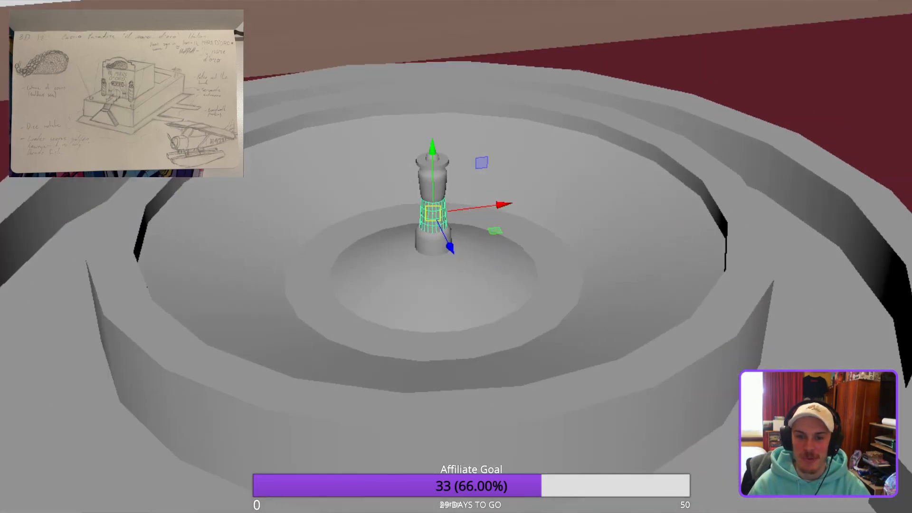
pyautogui.scroll(-6, 456, 257)
pyautogui.keyDown('alt'); pyautogui.moveTo(456, 304); pyautogui.dragTo(456, 211, button='middle'); pyautogui.keyUp('alt')
pyautogui.keyDown('alt'); pyautogui.moveTo(456, 257); pyautogui.dragTo(428, 228); pyautogui.keyUp('alt')
pyautogui.click(449, 304)
pyautogui.scroll(5, 449, 304)
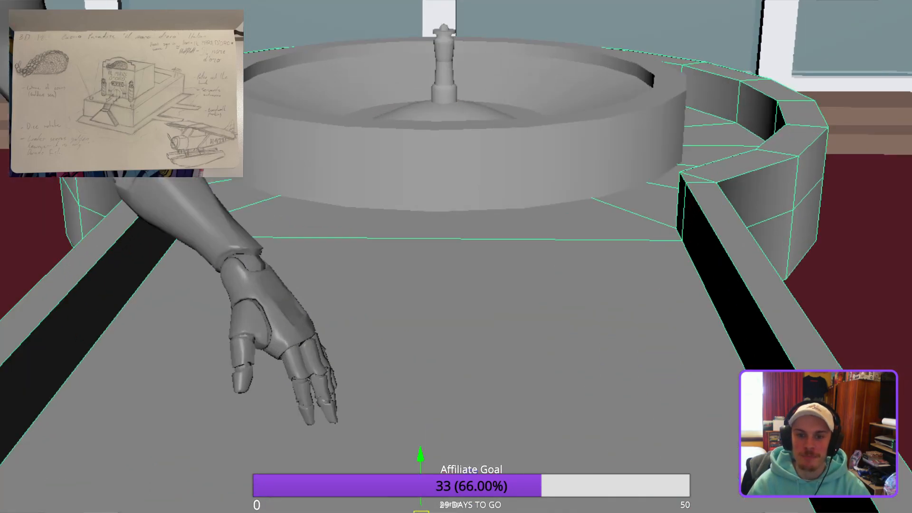
pyautogui.scroll(-2, 456, 257)
pyautogui.keyDown('alt'); pyautogui.moveTo(456, 181); pyautogui.dragTo(456, 285, button='middle'); pyautogui.keyUp('alt')
pyautogui.keyDown('shift'); pyautogui.click(456, 290); pyautogui.keyUp('shift')
pyautogui.scroll(6, 456, 257)
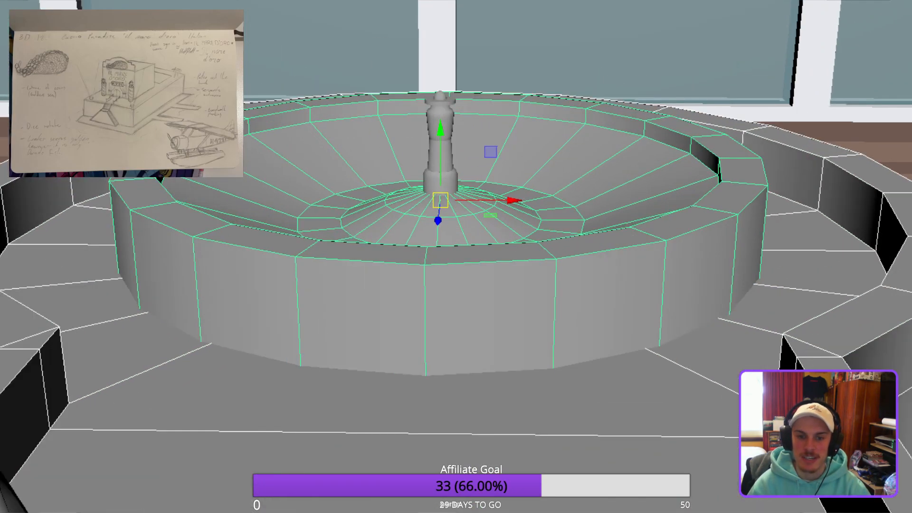
pyautogui.keyDown('alt'); pyautogui.moveTo(456, 181); pyautogui.dragTo(440, 361, button='middle'); pyautogui.keyUp('alt')
pyautogui.click(411, 228)
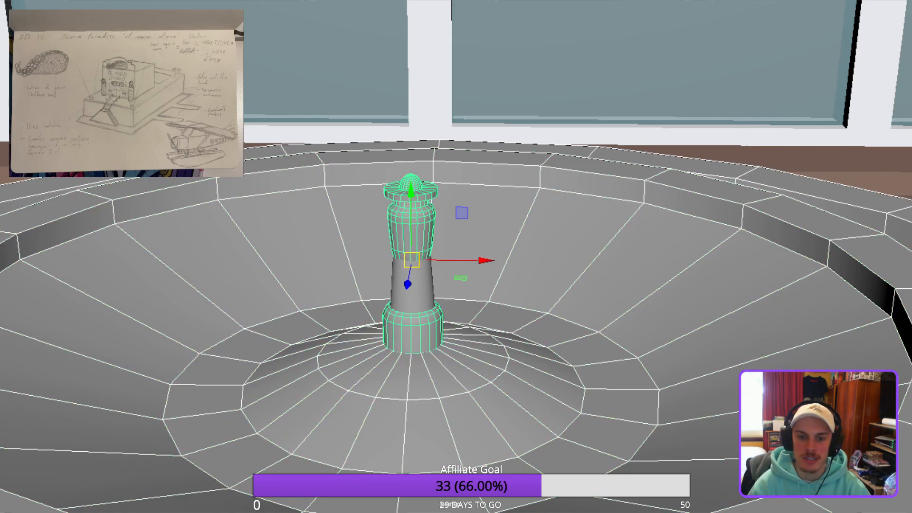
pyautogui.click(418, 285)
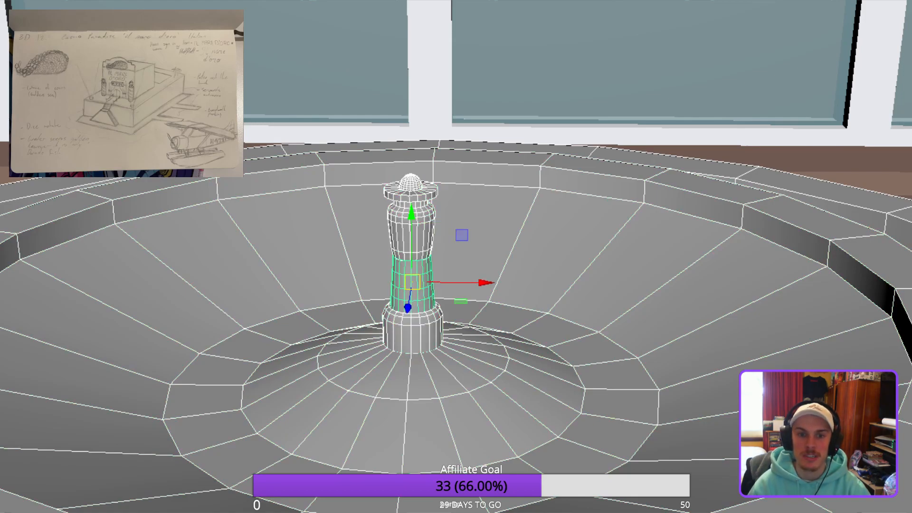
pyautogui.hotkey('ctrl', '1')
# Show the isolated parts from above, clear the selection and display wireframes over the shaded surfaces.
pyautogui.keyDown('alt'); pyautogui.moveTo(456, 257); pyautogui.dragTo(456, 285); pyautogui.keyUp('alt')
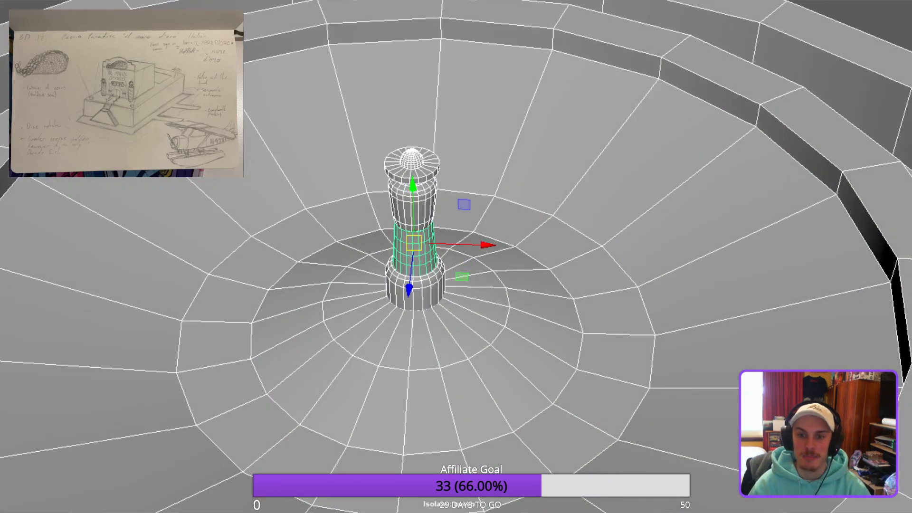
pyautogui.press('space')
pyautogui.keyDown('alt'); pyautogui.moveTo(456, 256); pyautogui.dragTo(370, 355, button='middle'); pyautogui.keyUp('alt')
pyautogui.scroll(8, 456, 257)
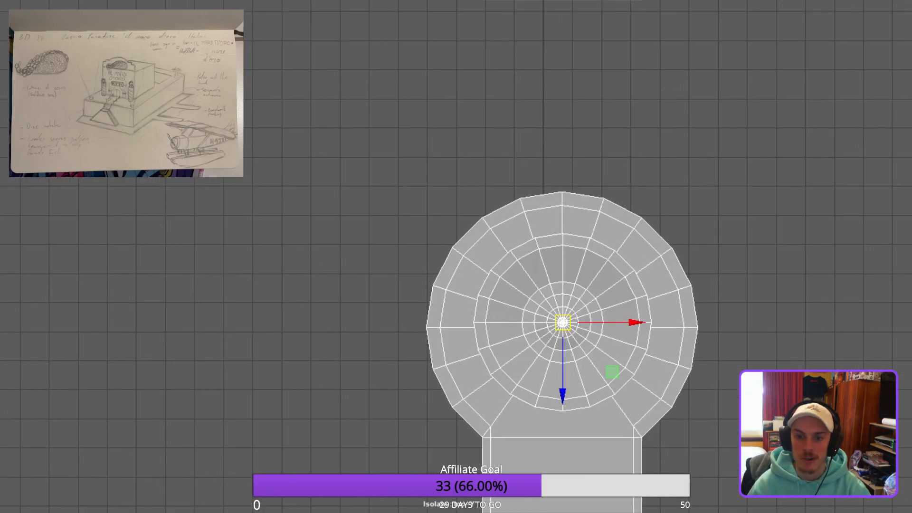
pyautogui.keyDown('alt'); pyautogui.moveTo(684, 397); pyautogui.dragTo(406, 267, button='middle'); pyautogui.keyUp('alt')
pyautogui.scroll(5, 456, 257)
pyautogui.scroll(-3, 456, 257)
pyautogui.scroll(-3, 456, 257)
pyautogui.hotkey('alt', 'd')
pyautogui.scroll(3, 456, 256)
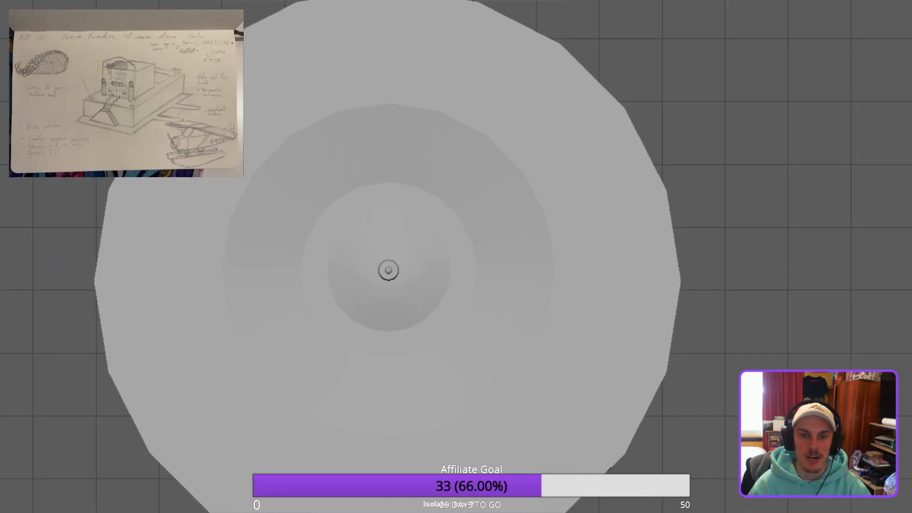
pyautogui.hotkey('alt', '5')
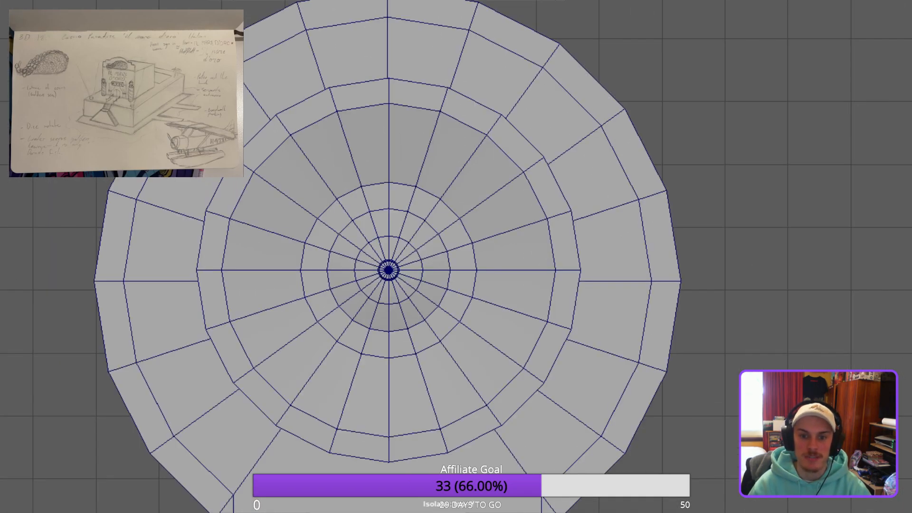
pyautogui.keyDown('alt'); pyautogui.moveTo(389, 270); pyautogui.dragTo(408, 237, button='middle'); pyautogui.keyUp('alt')
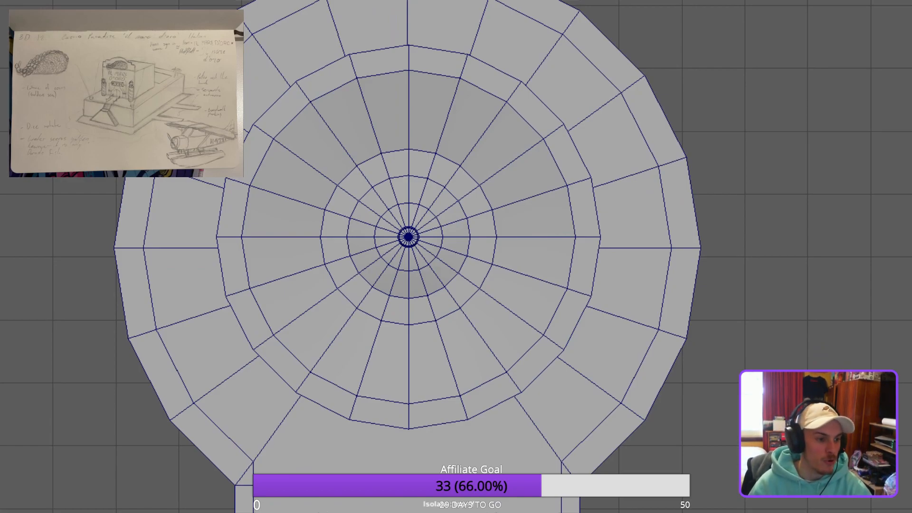
# Move the dished base in the top view so its centre lines up with the counter's rounded end.
pyautogui.click(456, 199)
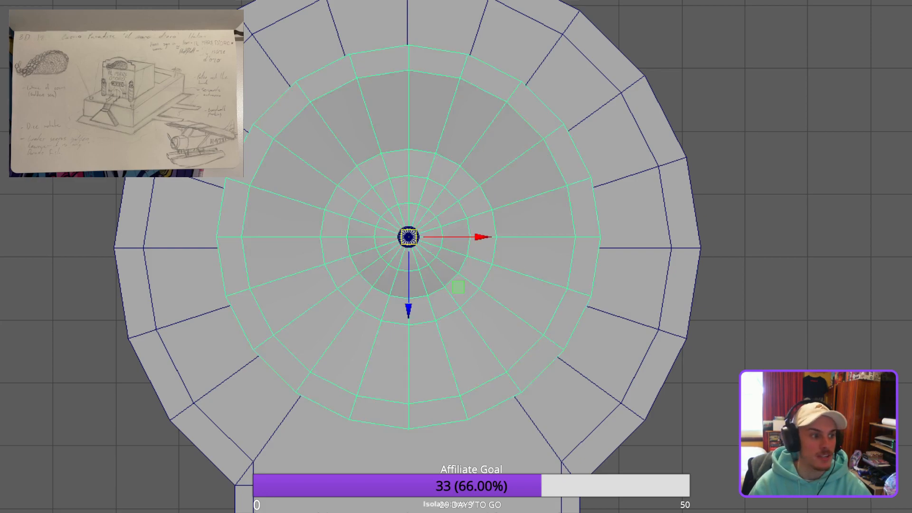
pyautogui.moveTo(482, 237); pyautogui.dragTo(480, 237)
pyautogui.moveTo(407, 310); pyautogui.dragTo(407, 321)
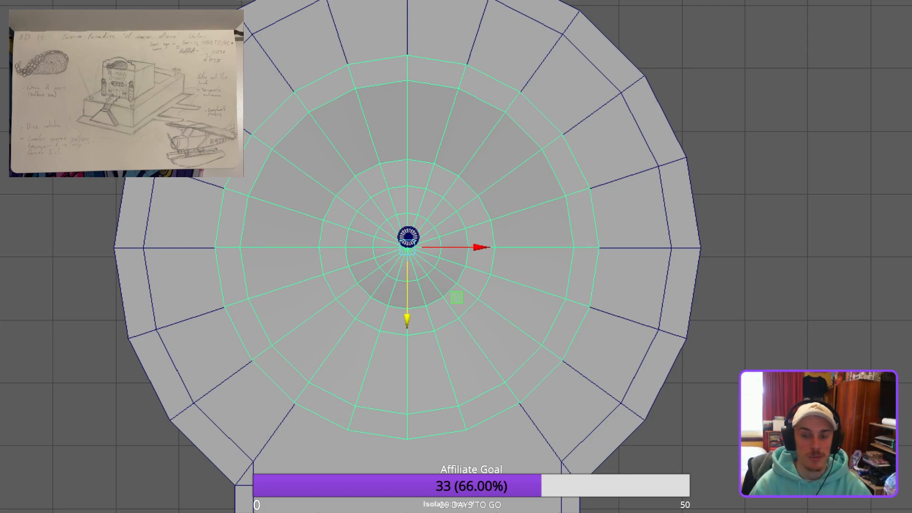
# Move the centrepiece's cylinder, vessel and dome onto the centre point of the dished base.
pyautogui.scroll(12, 456, 257)
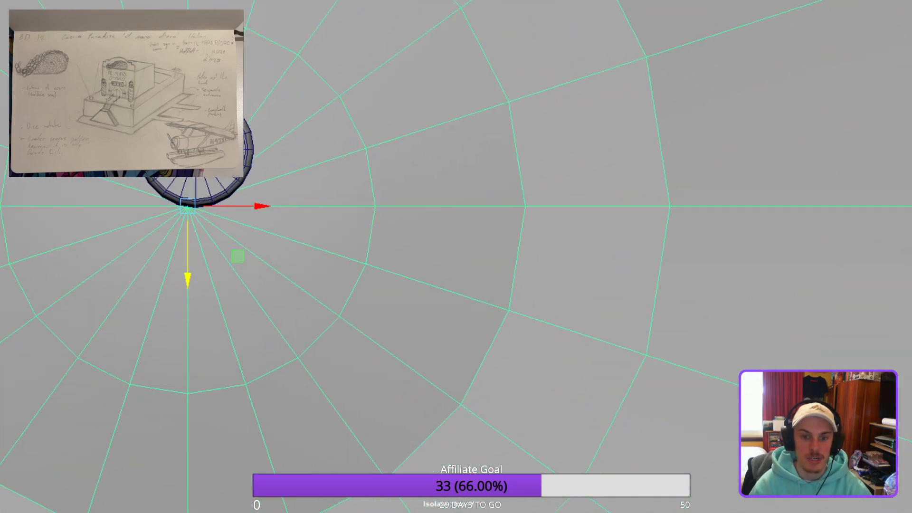
pyautogui.keyDown('alt'); pyautogui.moveTo(299, 224); pyautogui.dragTo(612, 288, button='middle'); pyautogui.keyUp('alt')
pyautogui.scroll(2, 456, 257)
pyautogui.keyDown('alt'); pyautogui.moveTo(456, 257); pyautogui.dragTo(392, 233, button='middle'); pyautogui.keyUp('alt')
pyautogui.click(426, 169)
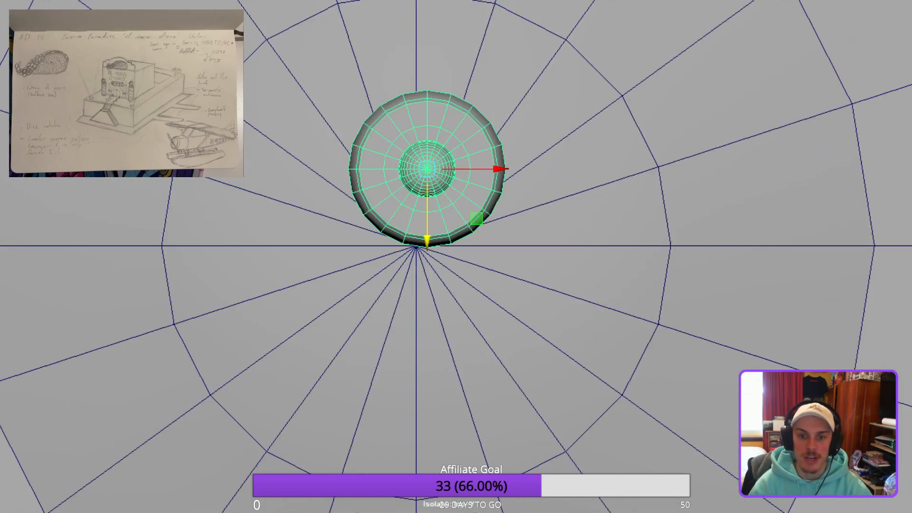
pyautogui.moveTo(427, 240); pyautogui.dragTo(427, 316)
pyautogui.moveTo(495, 245); pyautogui.dragTo(485, 246)
# Move the tapered tube onto the centre point beneath the vessel, checking its placement in wireframe display.
pyautogui.click(479, 180)
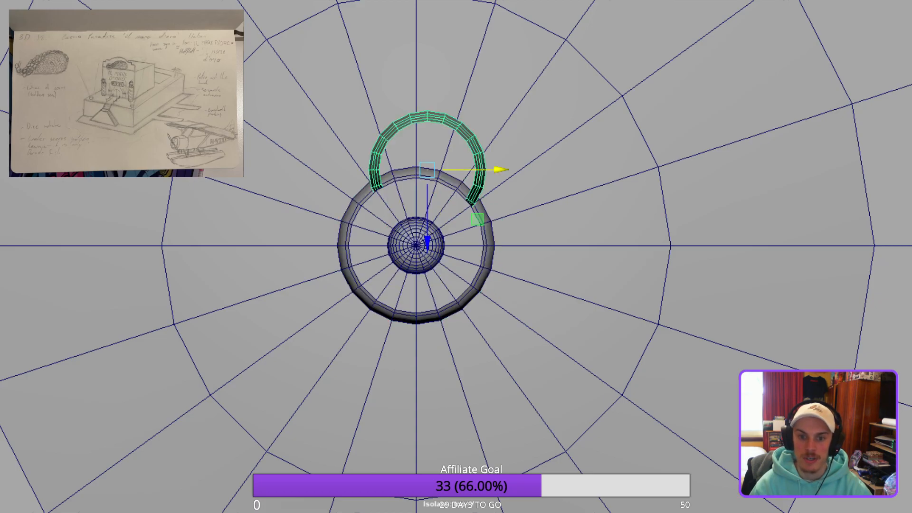
pyautogui.moveTo(427, 241); pyautogui.dragTo(427, 249)
pyautogui.moveTo(497, 177)
pyautogui.mouseDown()
pyautogui.moveTo(488, 178)
pyautogui.moveTo(496, 178)
pyautogui.mouseUp()
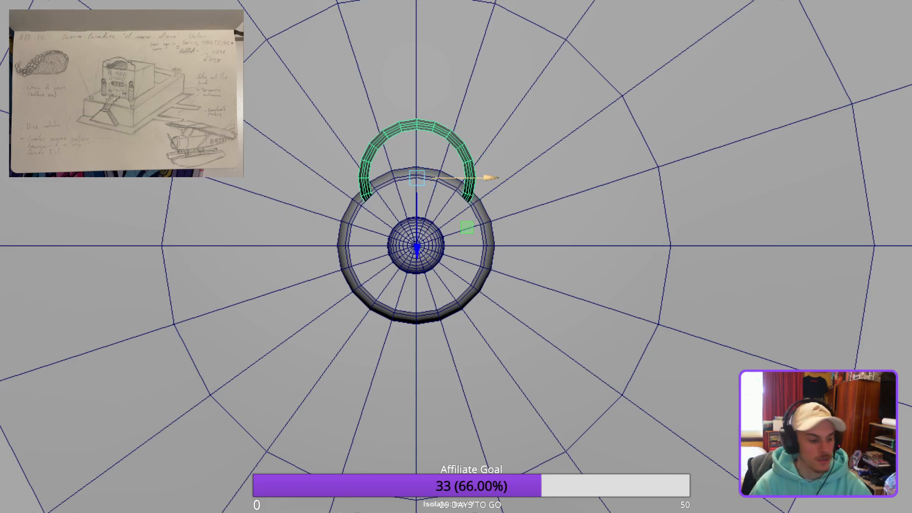
pyautogui.press('4')
pyautogui.moveTo(417, 249); pyautogui.dragTo(417, 317)
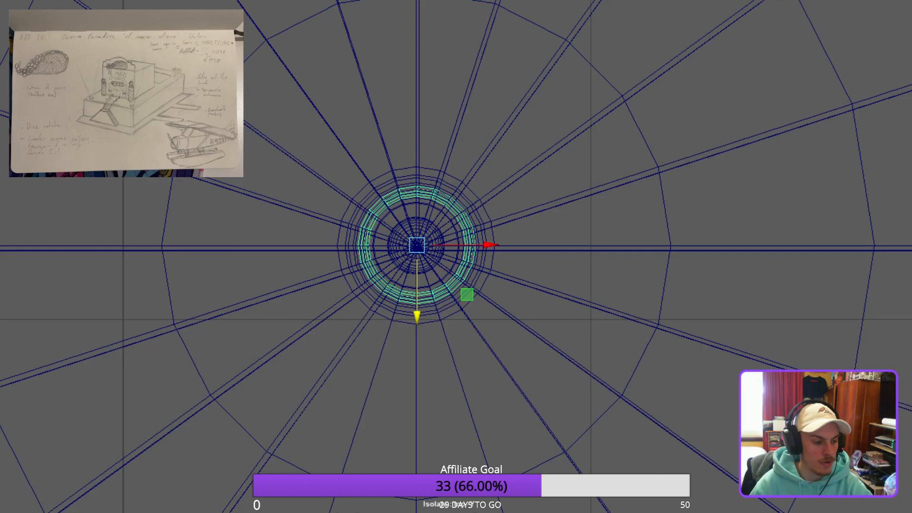
pyautogui.press('5')
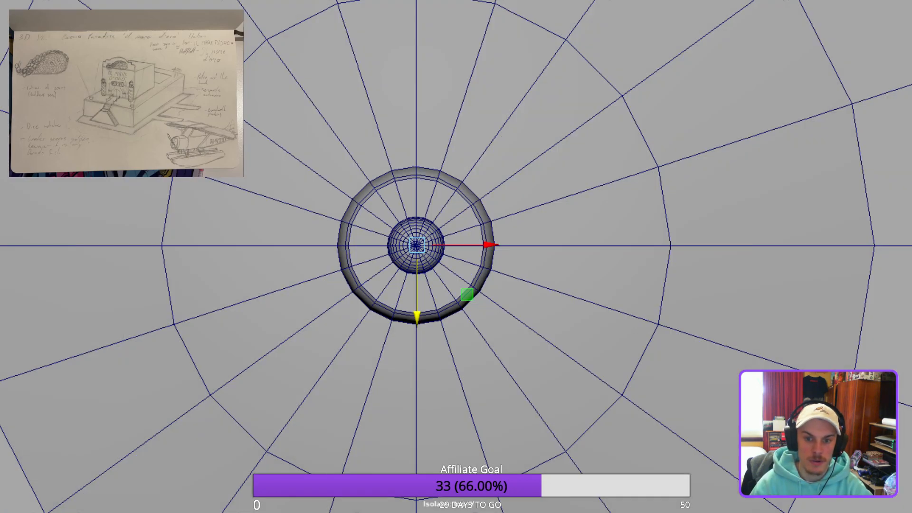
# Try shifting the tube sideways from the vessel's centre in the top view, undoing each move.
pyautogui.moveTo(489, 245); pyautogui.dragTo(442, 245)
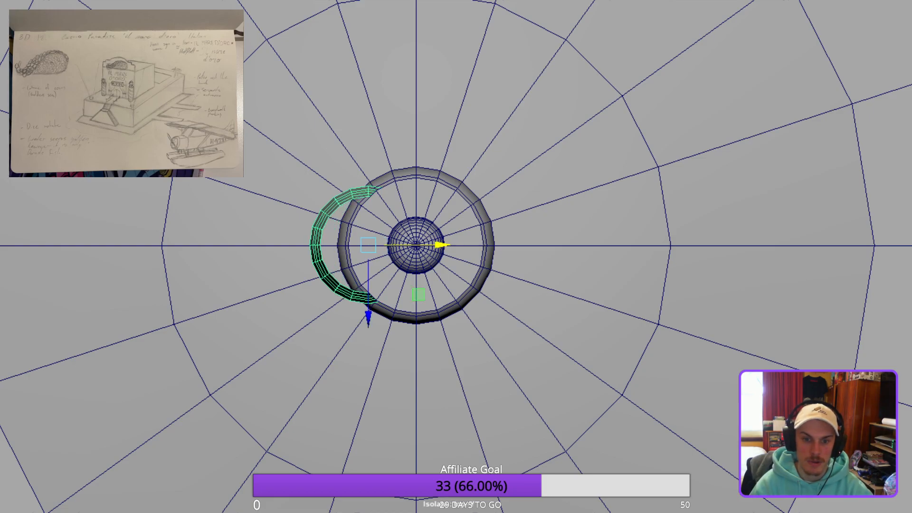
pyautogui.hotkey('ctrl', 'z')
pyautogui.moveTo(417, 316); pyautogui.dragTo(417, 316)
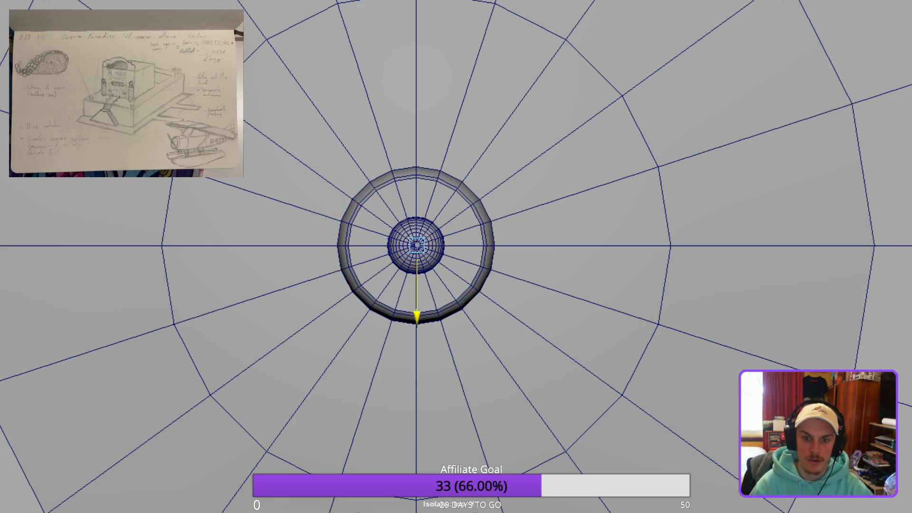
pyautogui.moveTo(488, 246); pyautogui.dragTo(388, 246)
pyautogui.hotkey('ctrl', 'z')
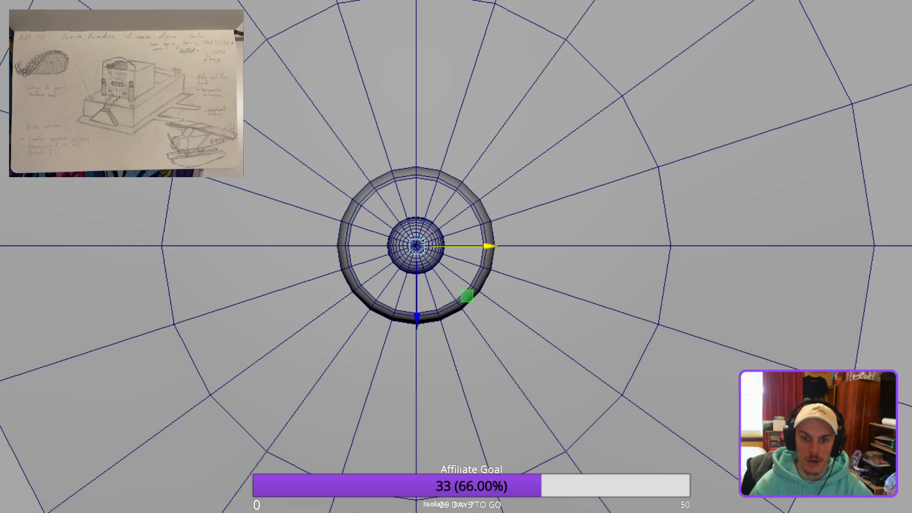
pyautogui.moveTo(416, 316); pyautogui.dragTo(416, 316)
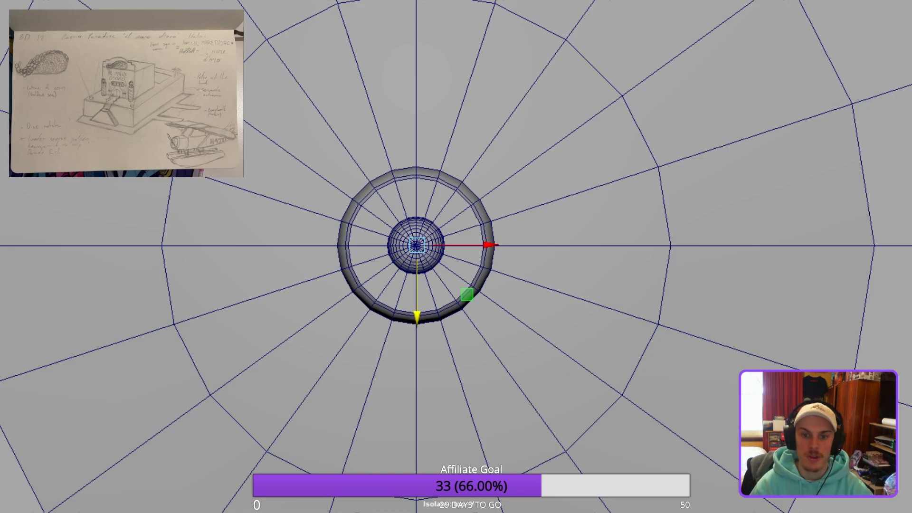
# Return to the perspective view and examine how the tapered tube meets the vessel and the cylinder from several angles.
pyautogui.press('space')
pyautogui.press('space')
pyautogui.keyDown('alt'); pyautogui.moveTo(456, 257); pyautogui.dragTo(503, 199); pyautogui.keyUp('alt')
pyautogui.click(570, 95)
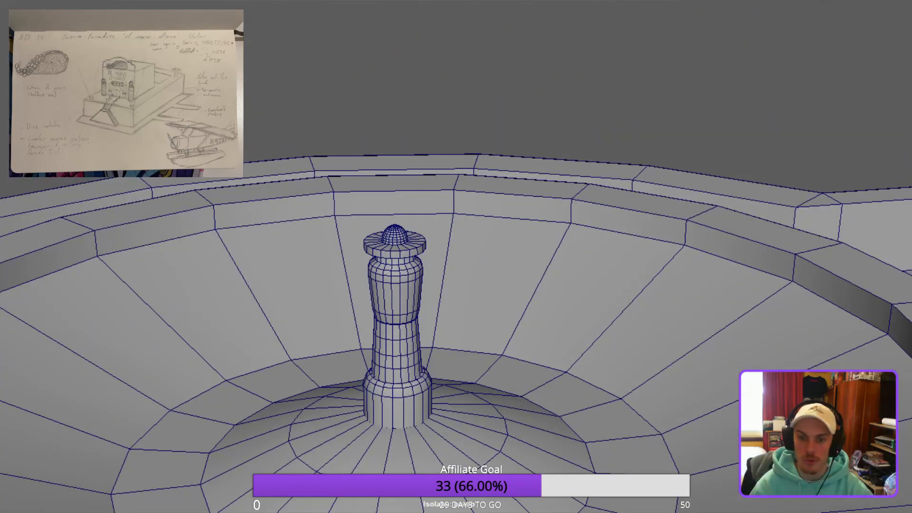
pyautogui.keyDown('alt'); pyautogui.moveTo(504, 199); pyautogui.dragTo(561, 200, button='right'); pyautogui.keyUp('alt')
pyautogui.keyDown('alt'); pyautogui.moveTo(456, 257); pyautogui.dragTo(532, 257, button='right'); pyautogui.keyUp('alt')
pyautogui.keyDown('alt'); pyautogui.moveTo(456, 361); pyautogui.dragTo(515, 147, button='middle'); pyautogui.keyUp('alt')
pyautogui.keyDown('alt'); pyautogui.moveTo(456, 257); pyautogui.dragTo(508, 259); pyautogui.keyUp('alt')
pyautogui.keyDown('alt'); pyautogui.moveTo(413, 256); pyautogui.dragTo(446, 236, button='middle'); pyautogui.keyUp('alt')
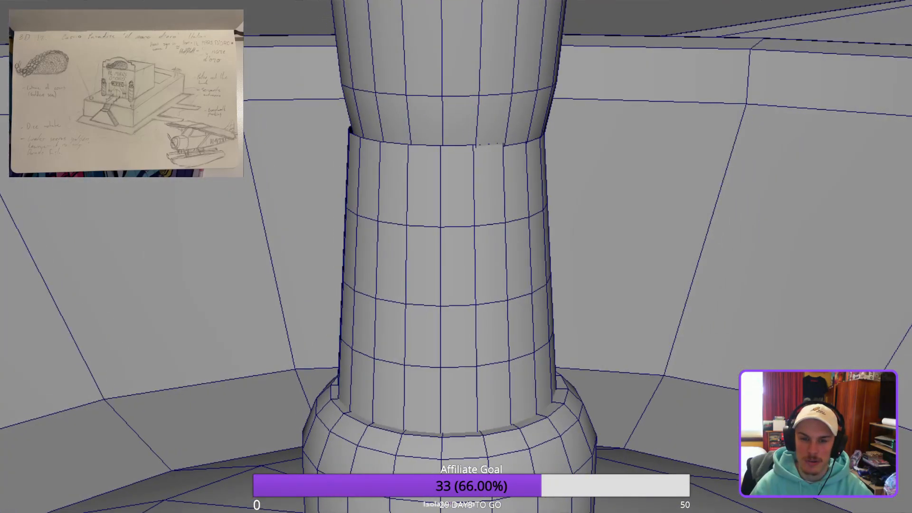
pyautogui.keyDown('alt'); pyautogui.moveTo(456, 256); pyautogui.dragTo(423, 256, button='right'); pyautogui.keyUp('alt')
pyautogui.keyDown('alt'); pyautogui.moveTo(456, 256); pyautogui.dragTo(480, 304); pyautogui.keyUp('alt')
pyautogui.keyDown('alt'); pyautogui.moveTo(475, 304); pyautogui.dragTo(424, 173, button='middle'); pyautogui.keyUp('alt')
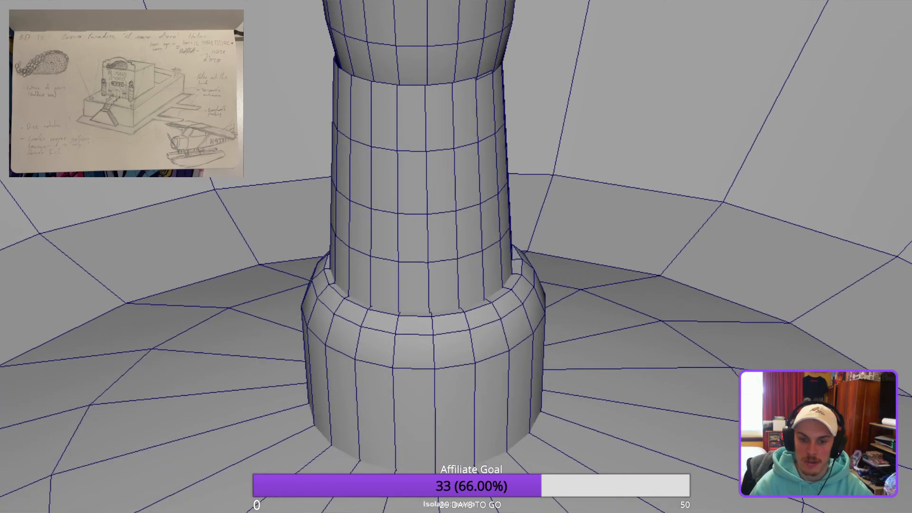
pyautogui.click(420, 178)
pyautogui.keyDown('alt'); pyautogui.moveTo(421, 178); pyautogui.dragTo(497, 178, button='right'); pyautogui.keyUp('alt')
pyautogui.keyDown('alt'); pyautogui.moveTo(394, 190); pyautogui.dragTo(387, 221, button='middle'); pyautogui.keyUp('alt')
pyautogui.keyDown('alt'); pyautogui.moveTo(387, 200); pyautogui.dragTo(427, 200); pyautogui.keyUp('alt')
pyautogui.moveTo(382, 154); pyautogui.dragTo(489, 199)
pyautogui.keyDown('alt'); pyautogui.moveTo(665, 200); pyautogui.dragTo(492, 194, button='middle'); pyautogui.keyUp('alt')
pyautogui.scroll(2, 492, 193)
pyautogui.moveTo(475, 134); pyautogui.dragTo(213, 93)
pyautogui.scroll(-1, 456, 256)
pyautogui.keyDown('alt'); pyautogui.moveTo(456, 256); pyautogui.dragTo(494, 204); pyautogui.keyUp('alt')
pyautogui.keyDown('alt'); pyautogui.moveTo(494, 205); pyautogui.dragTo(443, 406, button='middle'); pyautogui.keyUp('alt')
pyautogui.keyDown('alt'); pyautogui.moveTo(443, 406); pyautogui.dragTo(468, 373); pyautogui.keyUp('alt')
pyautogui.click(617, 119)
pyautogui.keyDown('alt'); pyautogui.moveTo(456, 257); pyautogui.dragTo(545, 328, button='middle'); pyautogui.keyUp('alt')
pyautogui.keyDown('alt'); pyautogui.moveTo(546, 327); pyautogui.dragTo(562, 285); pyautogui.keyUp('alt')
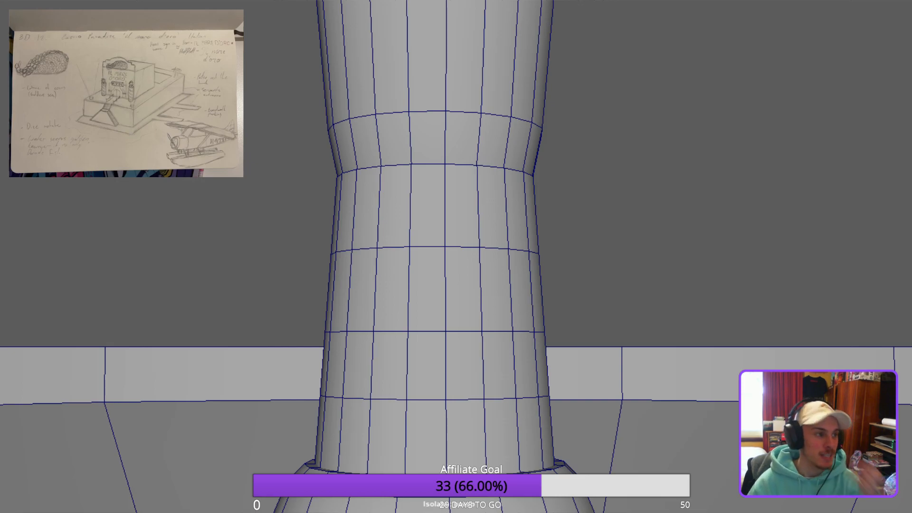
pyautogui.keyDown('alt'); pyautogui.moveTo(456, 257); pyautogui.dragTo(453, 320); pyautogui.keyUp('alt')
pyautogui.scroll(2, 455, 256)
pyautogui.keyDown('alt'); pyautogui.moveTo(456, 256); pyautogui.dragTo(456, 236, button='middle'); pyautogui.keyUp('alt')
pyautogui.keyDown('alt'); pyautogui.moveTo(456, 237); pyautogui.dragTo(430, 227); pyautogui.keyUp('alt')
# Restore the tube's upper inner edge loop selection by undoing, and scale the loop inward to narrow the tube there.
pyautogui.hotkey('ctrl', 'z')
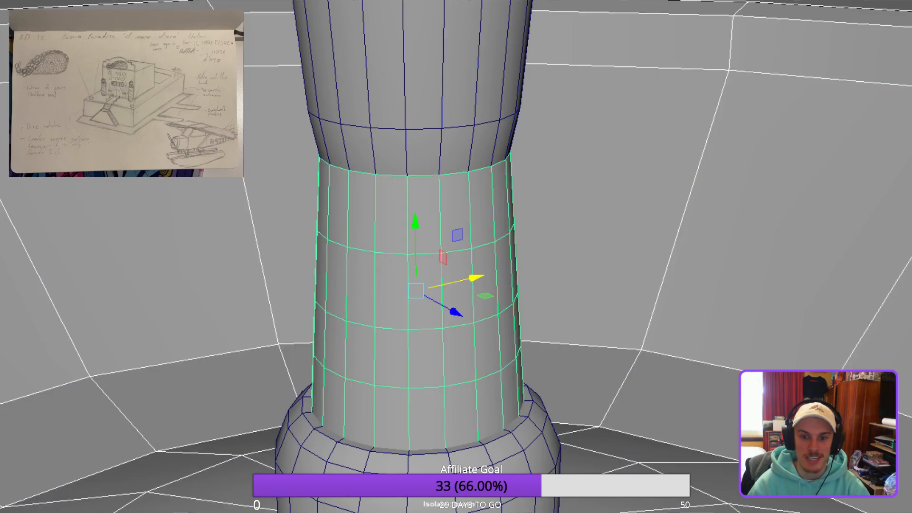
pyautogui.hotkey('ctrl', 'z')
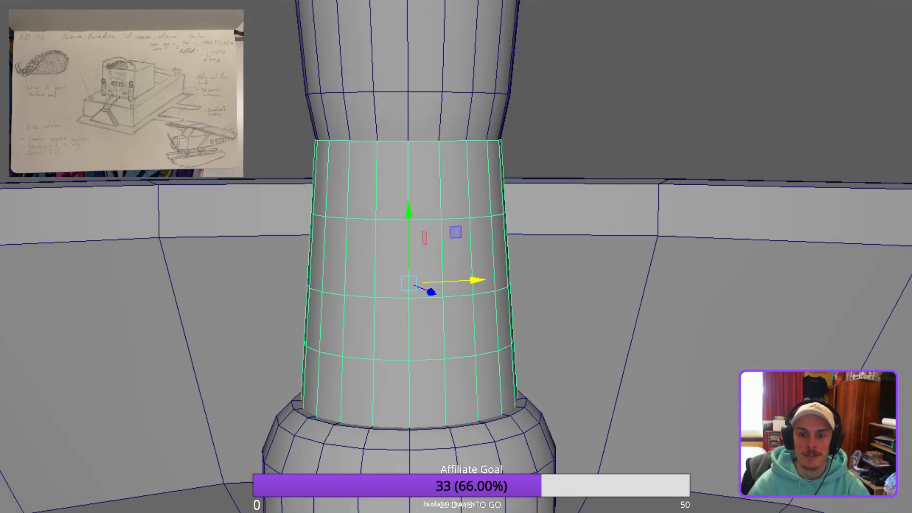
pyautogui.hotkey('ctrl', 'z')
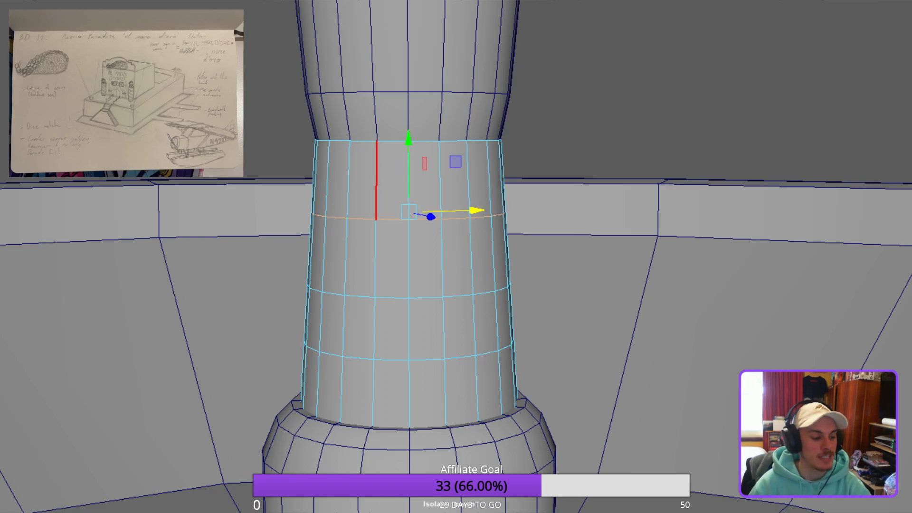
pyautogui.press('r')
pyautogui.keyDown('alt'); pyautogui.moveTo(470, 285); pyautogui.dragTo(498, 291); pyautogui.keyUp('alt')
pyautogui.moveTo(419, 233); pyautogui.dragTo(408, 233)
# Scale the tube's middle and lower inner edge loops inward so its sides curve in towards the vessel.
pyautogui.doubleClick(444, 350)
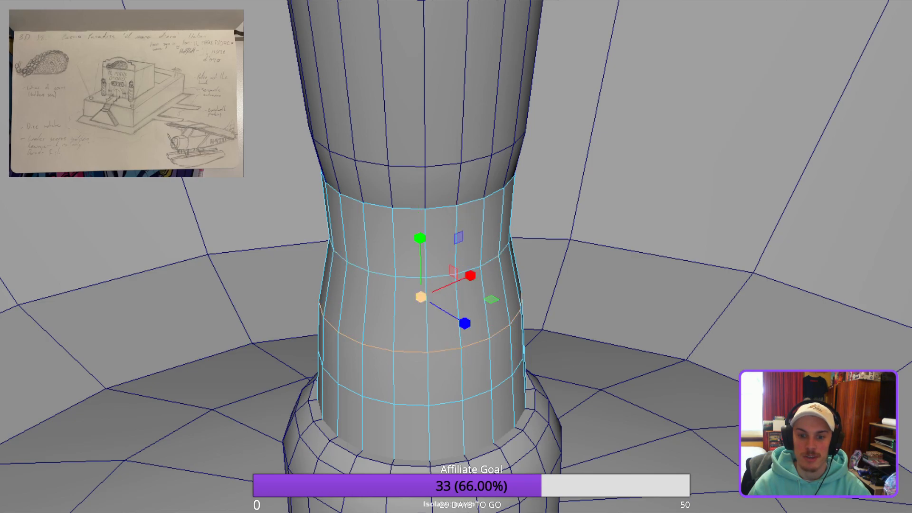
pyautogui.moveTo(420, 297); pyautogui.dragTo(400, 271)
pyautogui.doubleClick(464, 366)
pyautogui.moveTo(417, 342); pyautogui.dragTo(404, 343)
pyautogui.keyDown('alt'); pyautogui.moveTo(468, 335); pyautogui.dragTo(409, 329); pyautogui.keyUp('alt')
pyautogui.scroll(-3, 499, 256)
pyautogui.keyDown('alt'); pyautogui.moveTo(503, 299); pyautogui.dragTo(441, 299); pyautogui.keyUp('alt')
pyautogui.scroll(5, 441, 297)
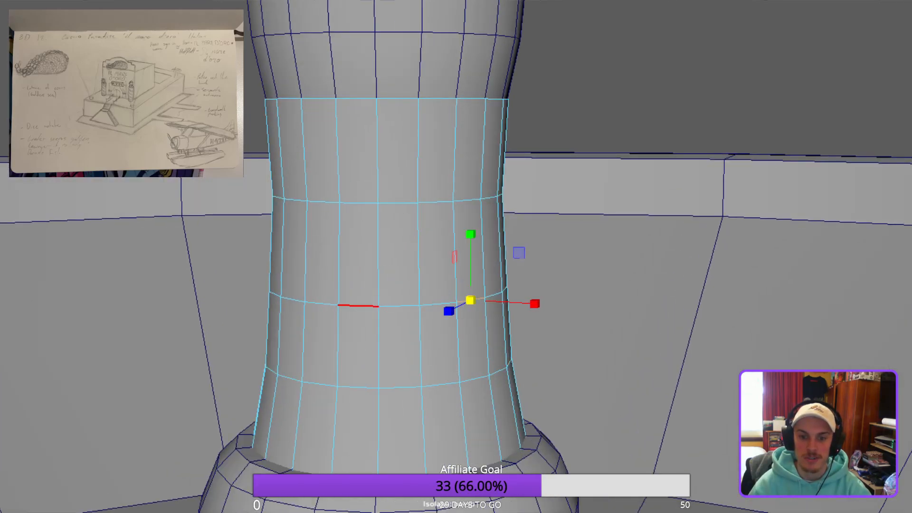
# Scale the tube's middle edge loop slightly further inward to smooth the concave profile.
pyautogui.doubleClick(356, 304)
pyautogui.moveTo(388, 285); pyautogui.dragTo(385, 285)
pyautogui.keyDown('alt'); pyautogui.moveTo(489, 304); pyautogui.dragTo(423, 304); pyautogui.keyUp('alt')
pyautogui.scroll(5, 495, 244)
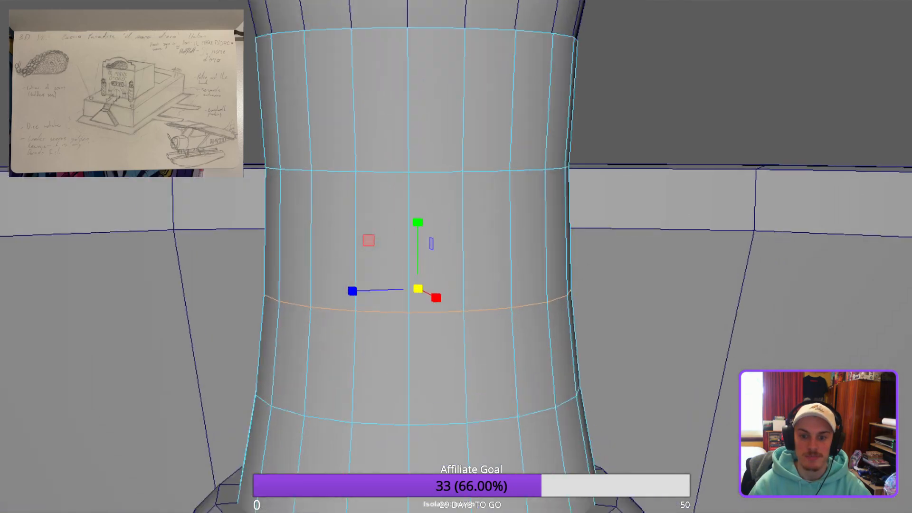
# Lower the tube's top ring of vertices to the vessel's bottom edge and scale the ring slightly smaller to fit.
pyautogui.keyDown('alt'); pyautogui.moveTo(495, 244); pyautogui.dragTo(513, 209); pyautogui.keyUp('alt')
pyautogui.scroll(-5, 494, 244)
pyautogui.keyDown('alt'); pyautogui.moveTo(495, 245); pyautogui.dragTo(496, 351, button='middle'); pyautogui.keyUp('alt')
pyautogui.keyDown('alt'); pyautogui.moveTo(497, 285); pyautogui.dragTo(471, 323); pyautogui.keyUp('alt')
pyautogui.scroll(4, 494, 264)
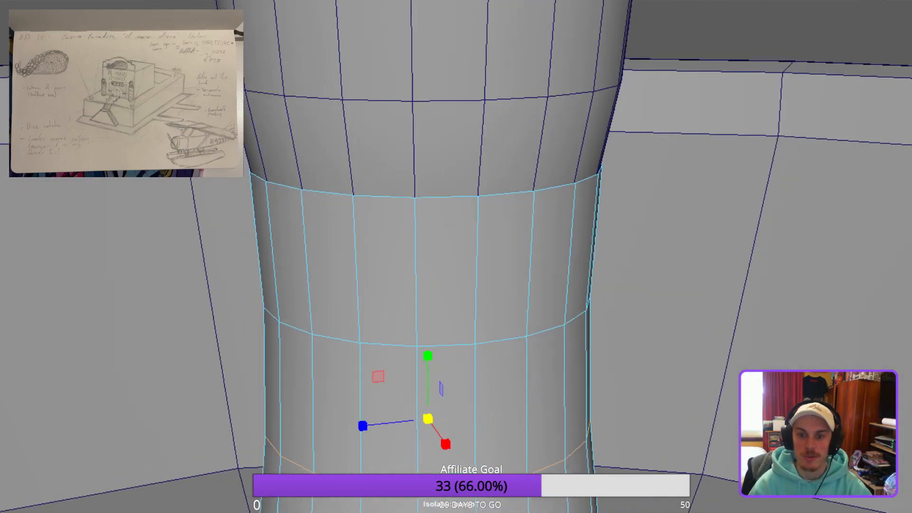
pyautogui.press('F9')
pyautogui.keyDown('alt'); pyautogui.moveTo(530, 263); pyautogui.dragTo(534, 233); pyautogui.keyUp('alt')
pyautogui.moveTo(691, 237); pyautogui.dragTo(187, 114)
pyautogui.keyDown('alt'); pyautogui.moveTo(423, 185); pyautogui.dragTo(446, 172); pyautogui.keyUp('alt')
pyautogui.press('w')
pyautogui.moveTo(415, 137)
pyautogui.mouseDown()
pyautogui.moveTo(415, 198)
pyautogui.moveTo(415, 144)
pyautogui.mouseUp()
pyautogui.press('r')
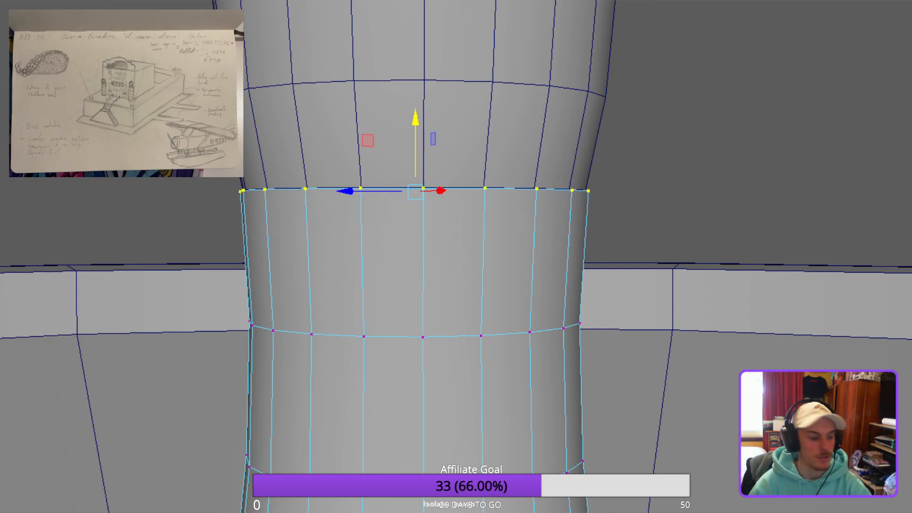
pyautogui.moveTo(415, 191); pyautogui.dragTo(412, 191)
pyautogui.press('w')
# Examine the reshaped tube's profile and its joints with the vessel and the cylinder from several angles.
pyautogui.scroll(-5, 432, 237)
pyautogui.scroll(-5, 455, 257)
pyautogui.keyDown('alt'); pyautogui.moveTo(478, 241); pyautogui.dragTo(403, 271); pyautogui.keyUp('alt')
pyautogui.press('q')
pyautogui.scroll(8, 456, 256)
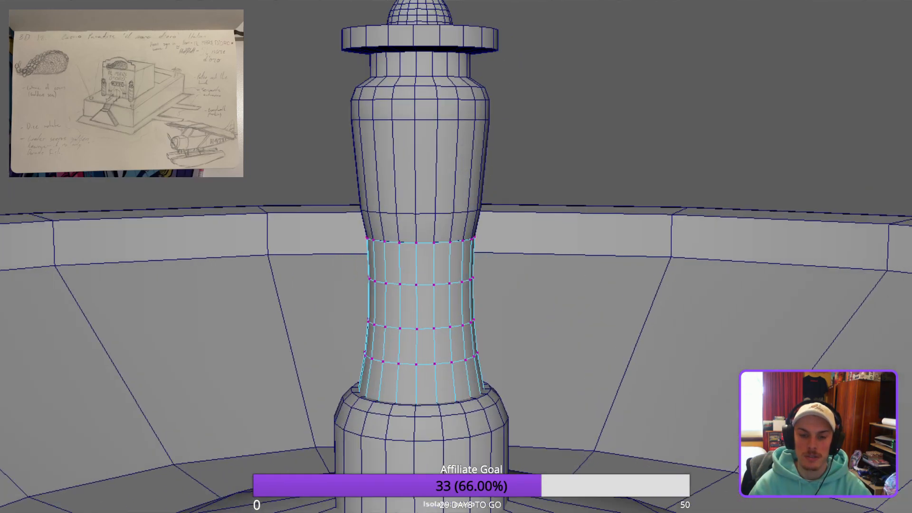
pyautogui.keyDown('alt'); pyautogui.moveTo(399, 232); pyautogui.dragTo(424, 116, button='middle'); pyautogui.keyUp('alt')
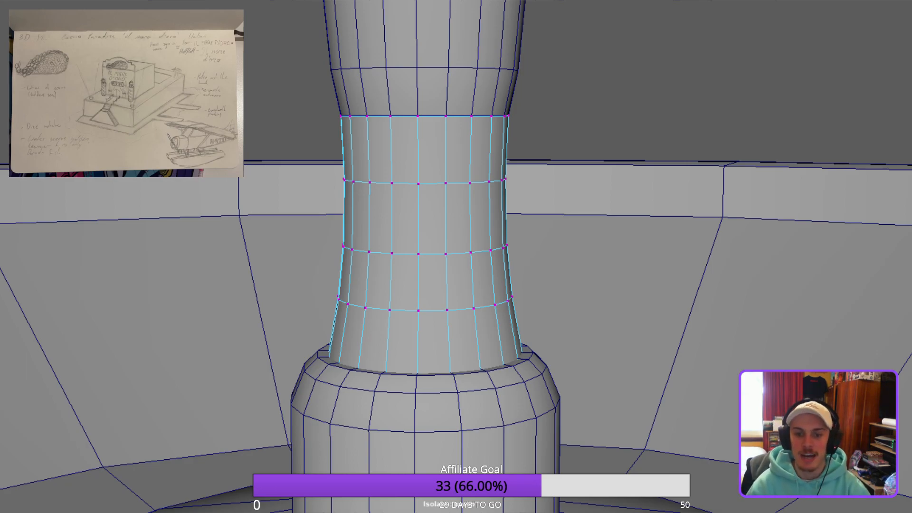
pyautogui.scroll(-6, 361, 251)
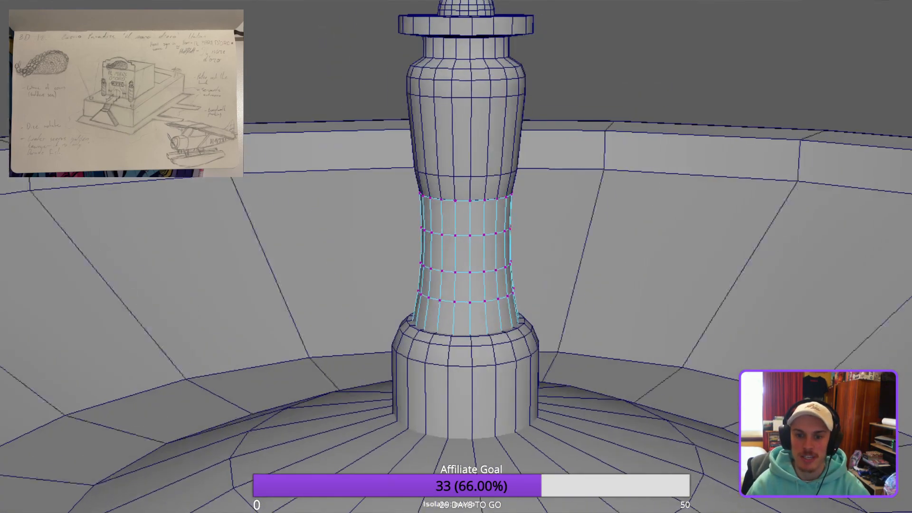
pyautogui.scroll(-5, 456, 257)
pyautogui.keyDown('alt'); pyautogui.moveTo(456, 256); pyautogui.dragTo(439, 242); pyautogui.keyUp('alt')
pyautogui.scroll(6, 455, 256)
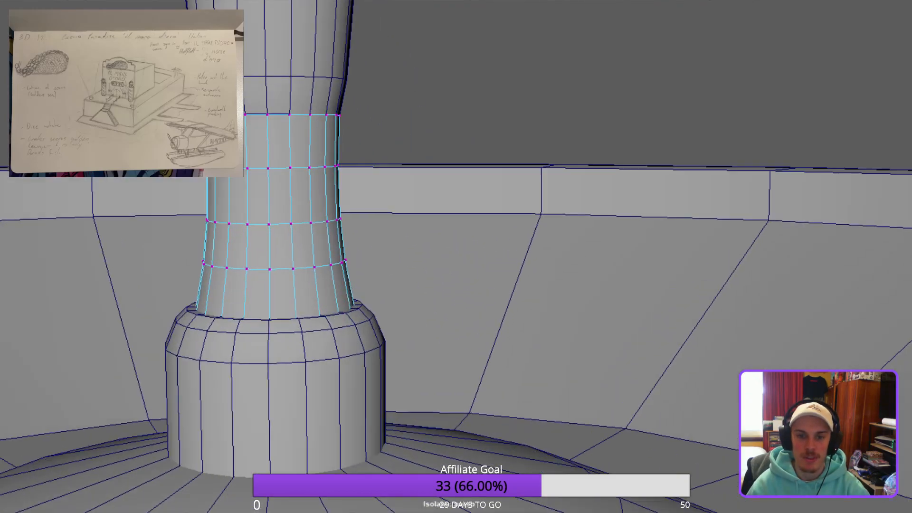
pyautogui.scroll(-1, 332, 190)
pyautogui.keyDown('alt'); pyautogui.moveTo(328, 169); pyautogui.dragTo(440, 198, button='middle'); pyautogui.keyUp('alt')
pyautogui.scroll(4, 441, 197)
pyautogui.press('F8')
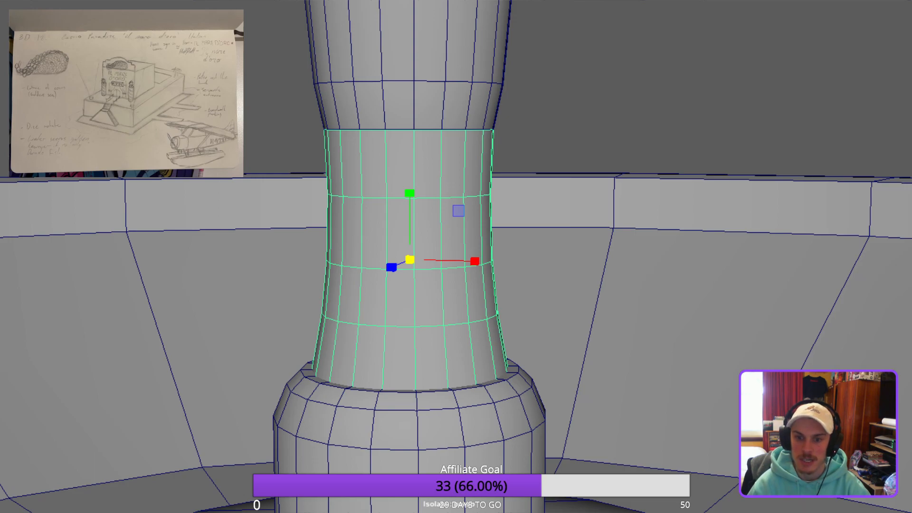
pyautogui.hotkey('ctrl', 'z')
pyautogui.hotkey('ctrl', 'z')
pyautogui.scroll(-5, 456, 257)
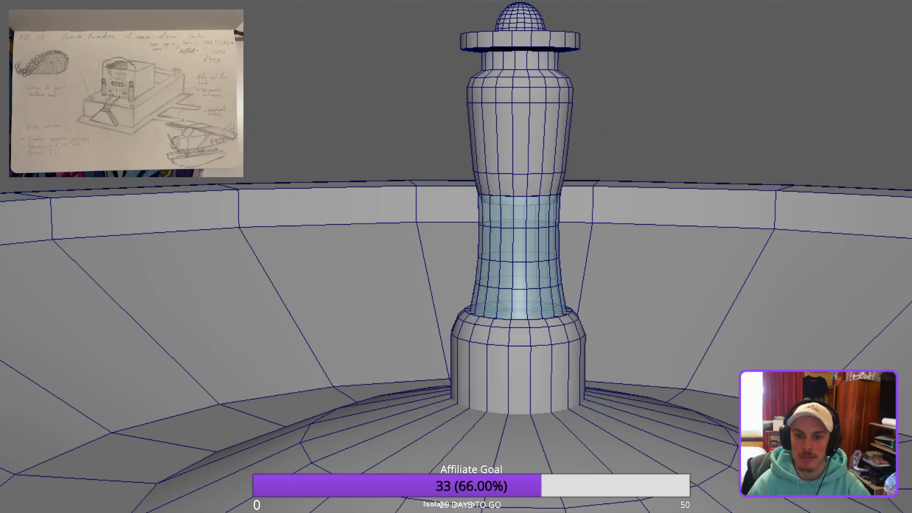
pyautogui.keyDown('alt'); pyautogui.moveTo(456, 257); pyautogui.dragTo(371, 255); pyautogui.keyUp('alt')
pyautogui.click(423, 256)
pyautogui.scroll(8, 455, 257)
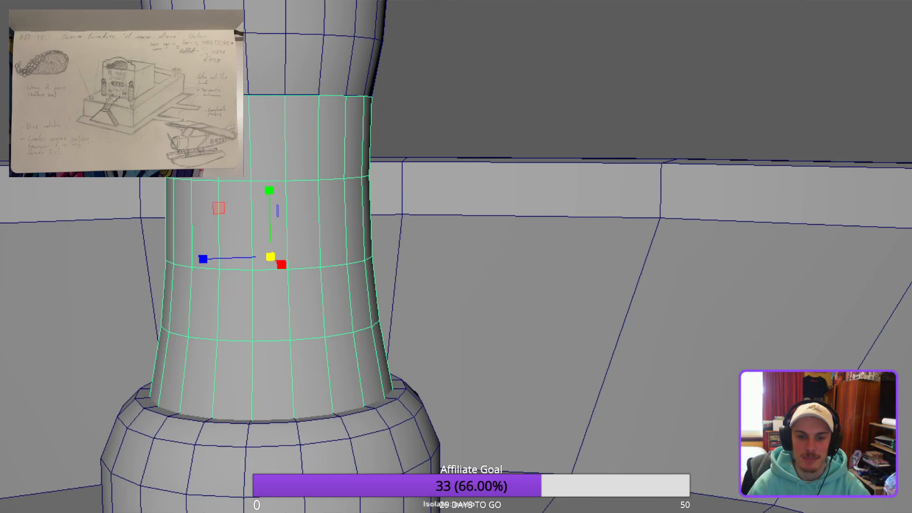
pyautogui.keyDown('alt'); pyautogui.moveTo(456, 256); pyautogui.dragTo(594, 291, button='middle'); pyautogui.keyUp('alt')
pyautogui.scroll(-1, 456, 256)
pyautogui.keyDown('alt'); pyautogui.moveTo(456, 256); pyautogui.dragTo(450, 169, button='middle'); pyautogui.keyUp('alt')
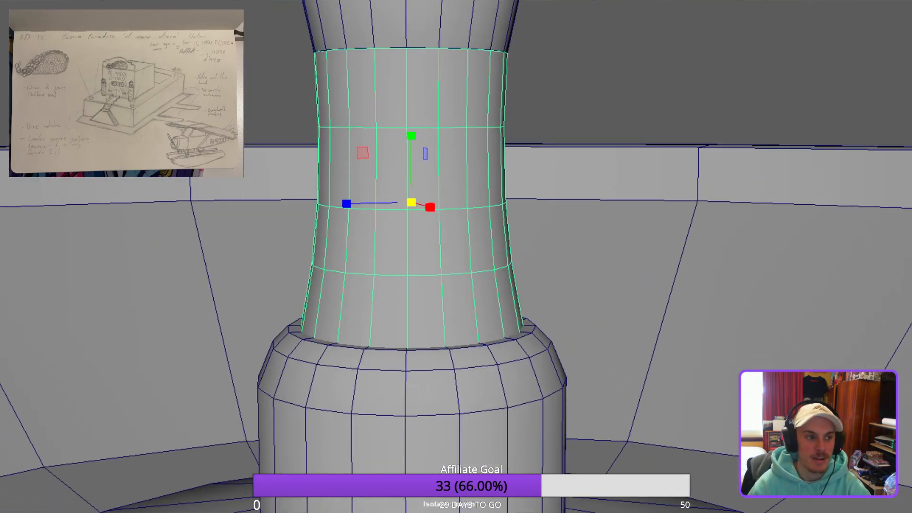
pyautogui.keyDown('alt'); pyautogui.moveTo(455, 257); pyautogui.dragTo(408, 264); pyautogui.keyUp('alt')
pyautogui.press('f')
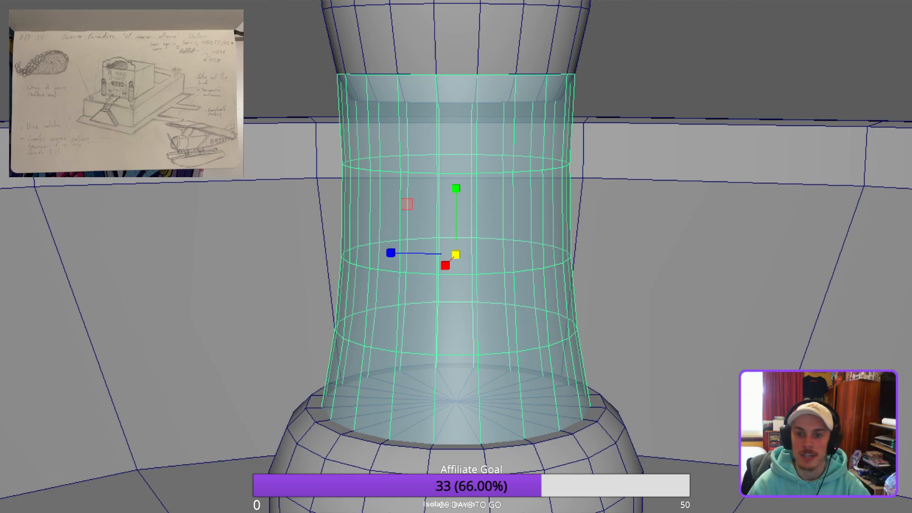
pyautogui.keyDown('alt'); pyautogui.moveTo(456, 256); pyautogui.dragTo(487, 276); pyautogui.keyUp('alt')
pyautogui.scroll(-2, 456, 257)
pyautogui.keyDown('alt'); pyautogui.moveTo(456, 256); pyautogui.dragTo(455, 220, button='middle'); pyautogui.keyUp('alt')
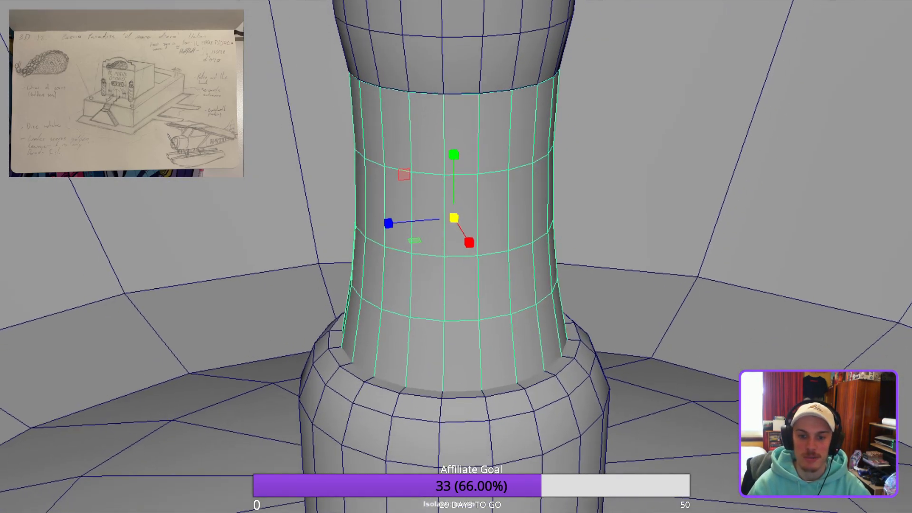
pyautogui.keyDown('alt'); pyautogui.moveTo(455, 256); pyautogui.dragTo(425, 242); pyautogui.keyUp('alt')
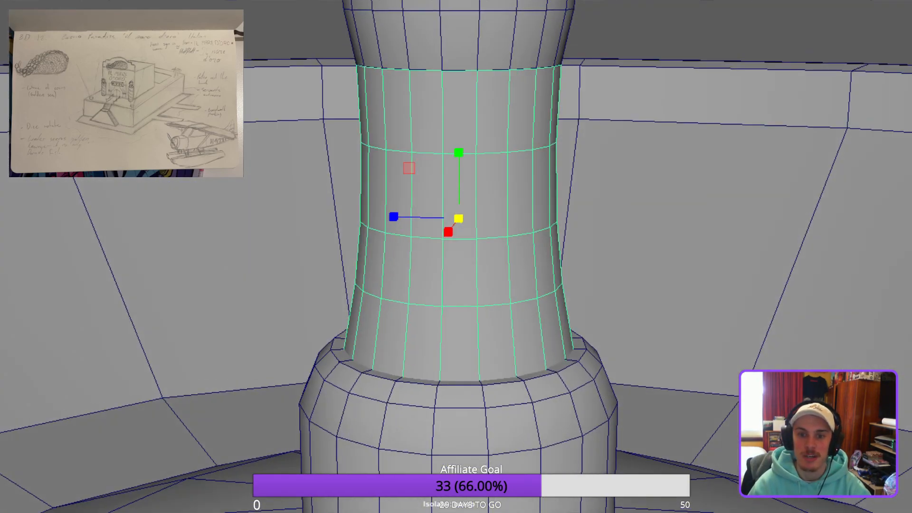
# Delete the cylinder's top cap faces around and beneath the tube, checking them in wireframe display.
pyautogui.click(458, 38)
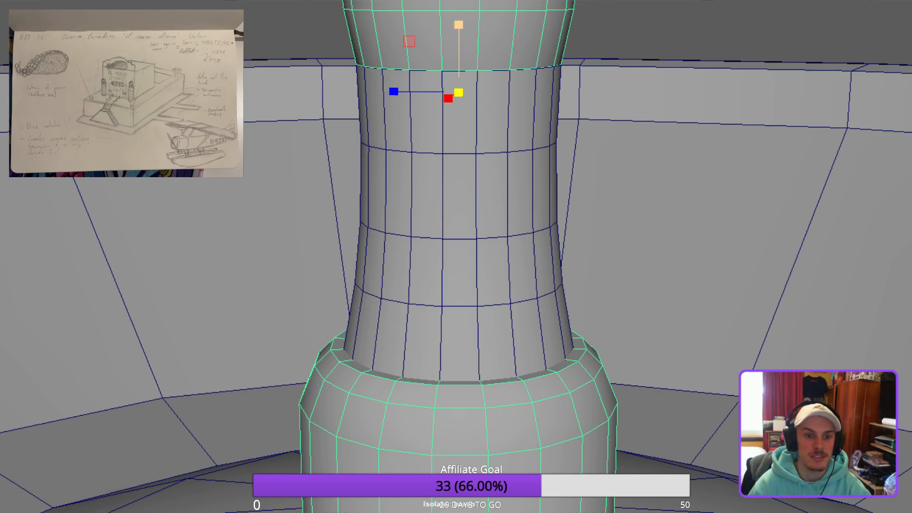
pyautogui.keyDown('alt'); pyautogui.moveTo(458, 38); pyautogui.dragTo(512, 24); pyautogui.keyUp('alt')
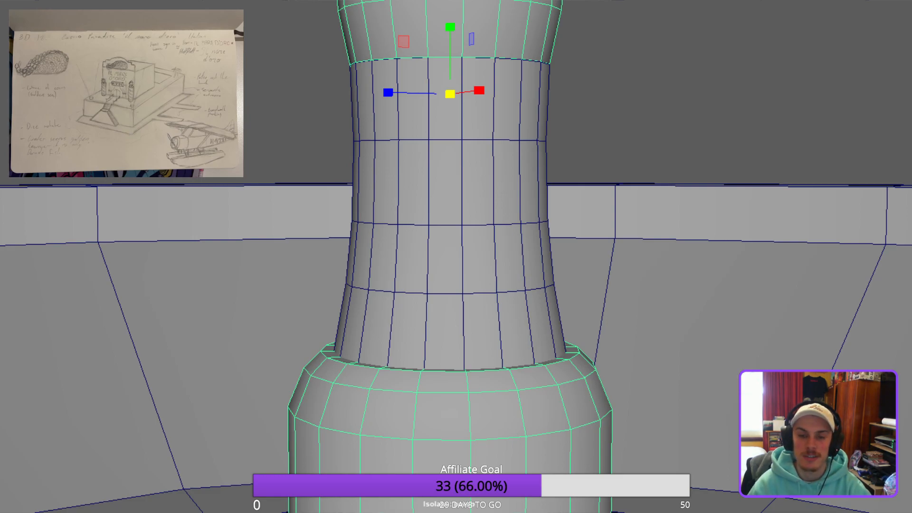
pyautogui.press('F11')
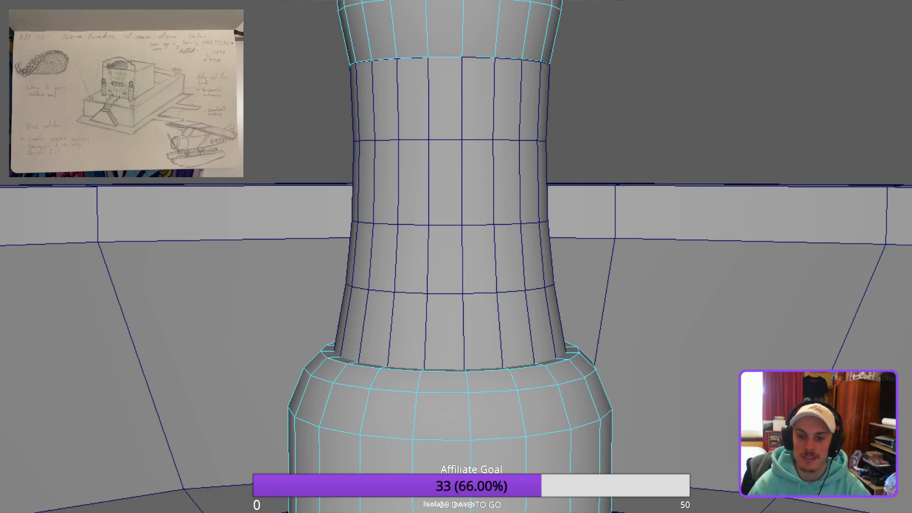
pyautogui.click(568, 355)
pyautogui.scroll(2, 456, 257)
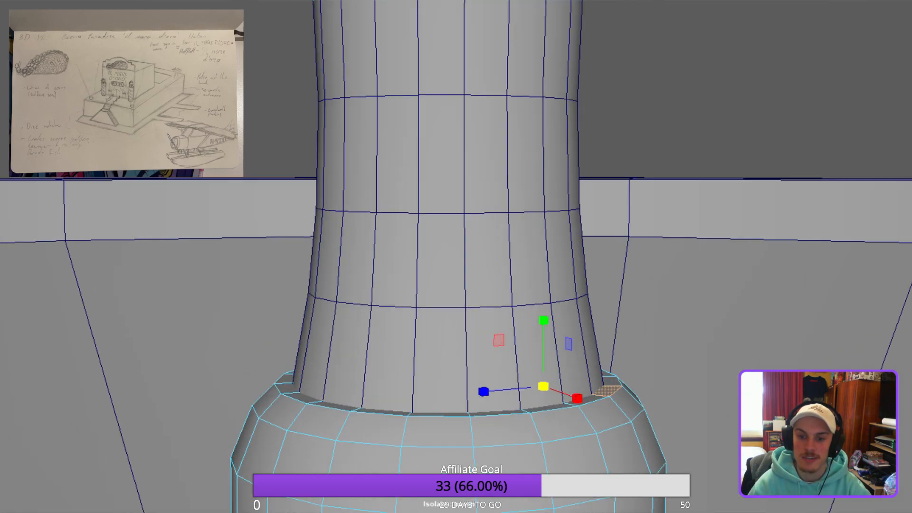
pyautogui.keyDown('alt'); pyautogui.moveTo(568, 355); pyautogui.dragTo(554, 173, button='middle'); pyautogui.keyUp('alt')
pyautogui.keyDown('alt'); pyautogui.moveTo(555, 173); pyautogui.dragTo(516, 233); pyautogui.keyUp('alt')
pyautogui.scroll(5, 456, 256)
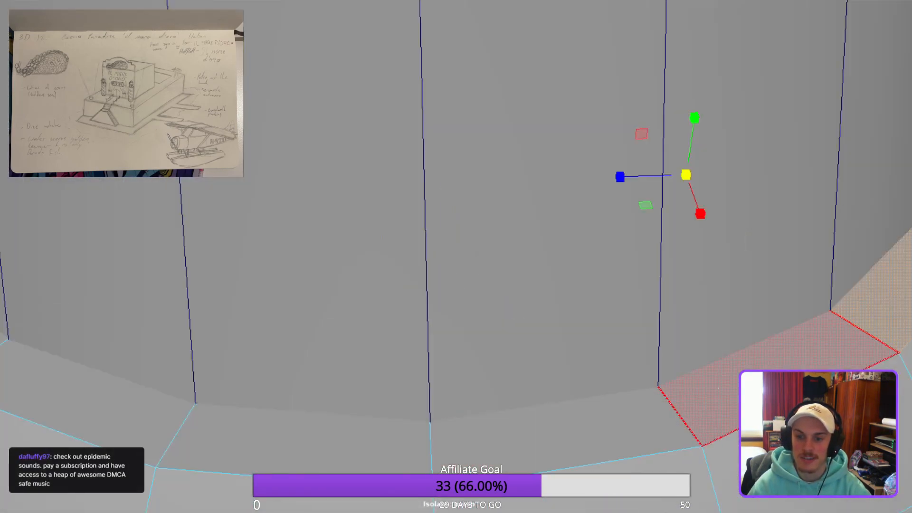
pyautogui.keyDown('shift'); pyautogui.click(755, 380); pyautogui.keyUp('shift')
pyautogui.scroll(-5, 755, 380)
pyautogui.keyDown('alt'); pyautogui.moveTo(755, 380); pyautogui.dragTo(751, 388); pyautogui.keyUp('alt')
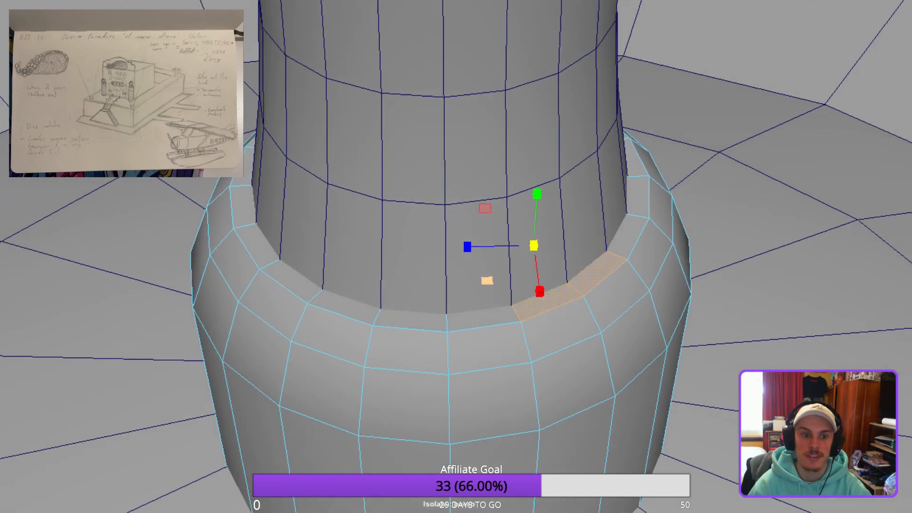
pyautogui.scroll(10, 456, 256)
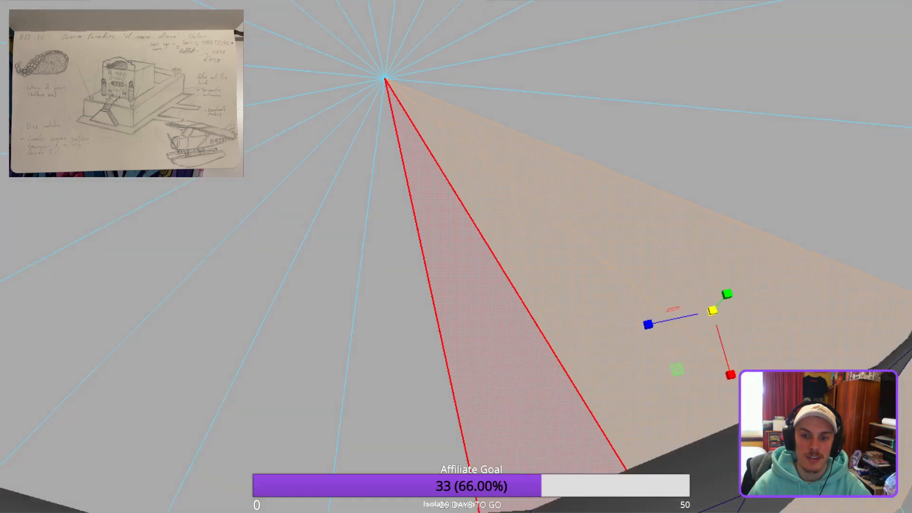
pyautogui.moveTo(453, 240); pyautogui.dragTo(356, 50)
pyautogui.scroll(-10, 456, 256)
pyautogui.moveTo(456, 257)
pyautogui.keyDown('alt'); pyautogui.mouseDown()
pyautogui.moveTo(637, 157)
pyautogui.moveTo(603, 154)
pyautogui.mouseUp(); pyautogui.keyUp('alt')
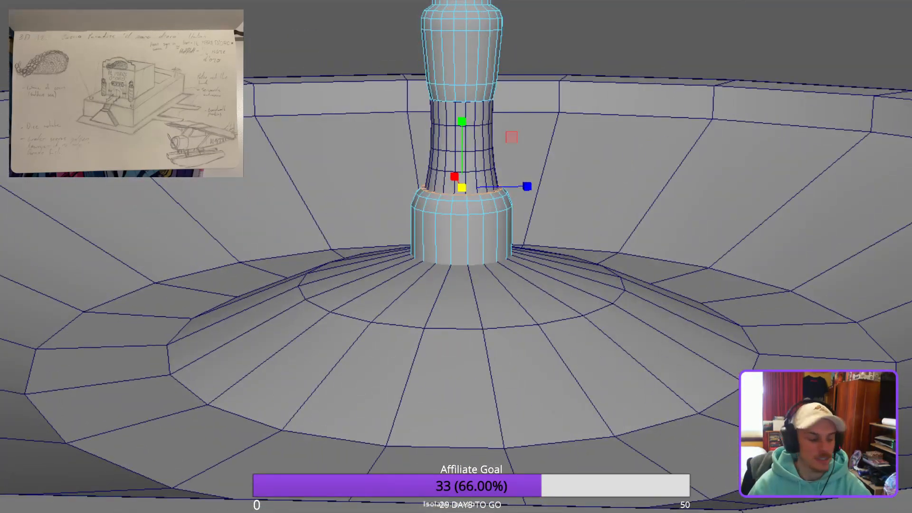
pyautogui.press('4')
pyautogui.press('Delete')
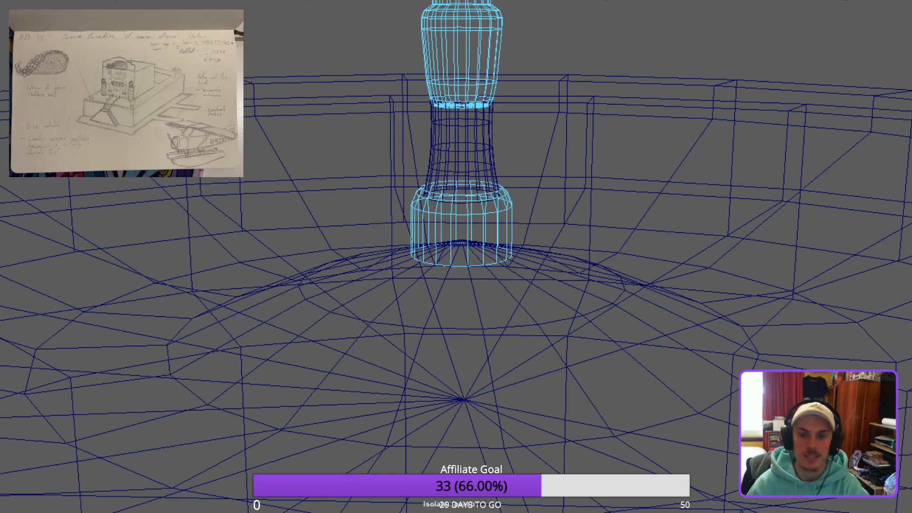
pyautogui.scroll(5, 476, 178)
pyautogui.press('5')
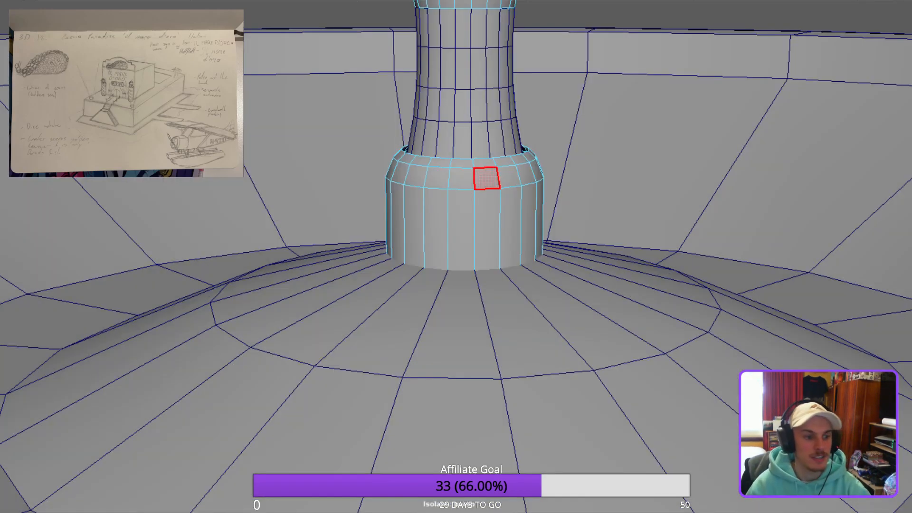
# Inspect the cylinder's open rim and the vessel's lower end where they surround the tube.
pyautogui.keyDown('alt'); pyautogui.moveTo(476, 179); pyautogui.dragTo(468, 182); pyautogui.keyUp('alt')
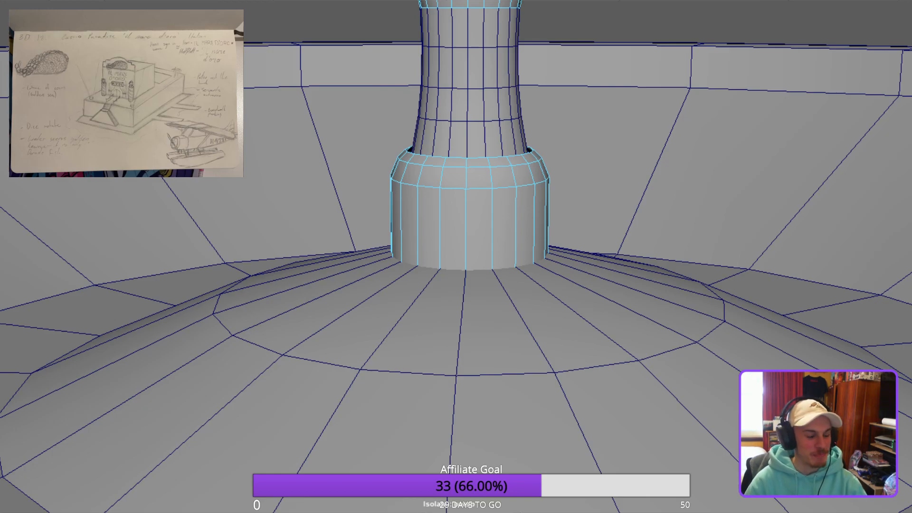
pyautogui.keyDown('alt'); pyautogui.moveTo(423, 219); pyautogui.dragTo(423, 244); pyautogui.keyUp('alt')
pyautogui.scroll(2, 423, 244)
pyautogui.keyDown('alt'); pyautogui.moveTo(424, 244); pyautogui.dragTo(423, 470, button='middle'); pyautogui.keyUp('alt')
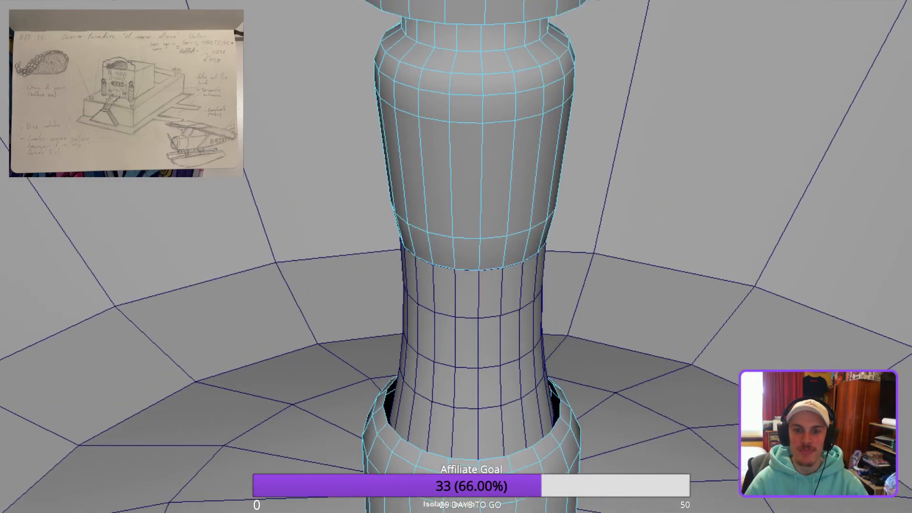
# Delete the vessel's bottom cap faces hidden inside the tube, using wireframe display to reach them, and return to object selection.
pyautogui.keyDown('alt'); pyautogui.moveTo(423, 470); pyautogui.dragTo(423, 399); pyautogui.keyUp('alt')
pyautogui.scroll(4, 424, 399)
pyautogui.keyDown('alt'); pyautogui.moveTo(456, 238); pyautogui.dragTo(456, 256); pyautogui.keyUp('alt')
pyautogui.scroll(4, 456, 256)
pyautogui.keyDown('alt'); pyautogui.moveTo(484, 19); pyautogui.dragTo(502, 112, button='middle'); pyautogui.keyUp('alt')
pyautogui.click(501, 112)
pyautogui.keyDown('shift'); pyautogui.click(562, 113); pyautogui.keyUp('shift')
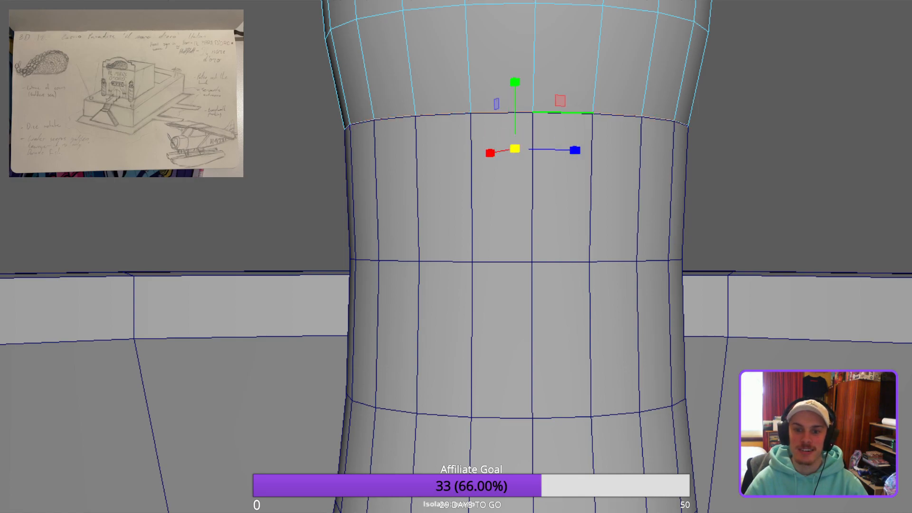
pyautogui.press('F11')
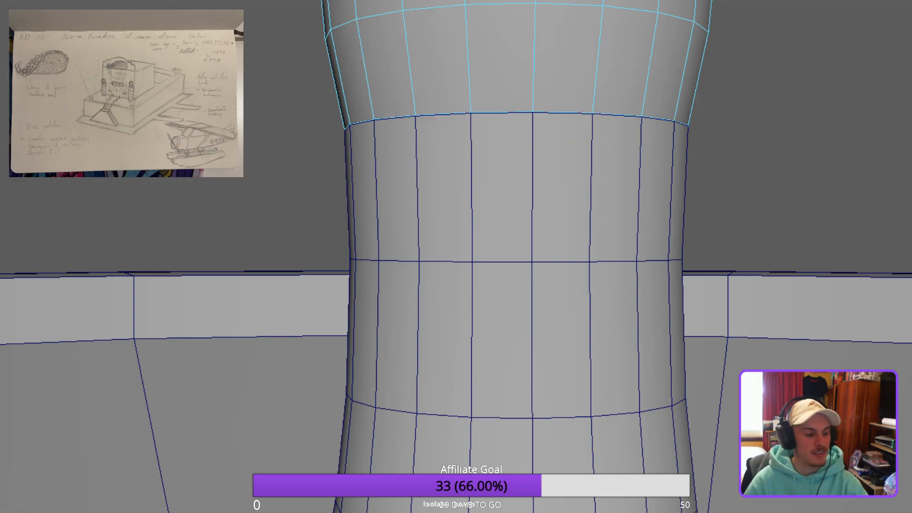
pyautogui.press('4')
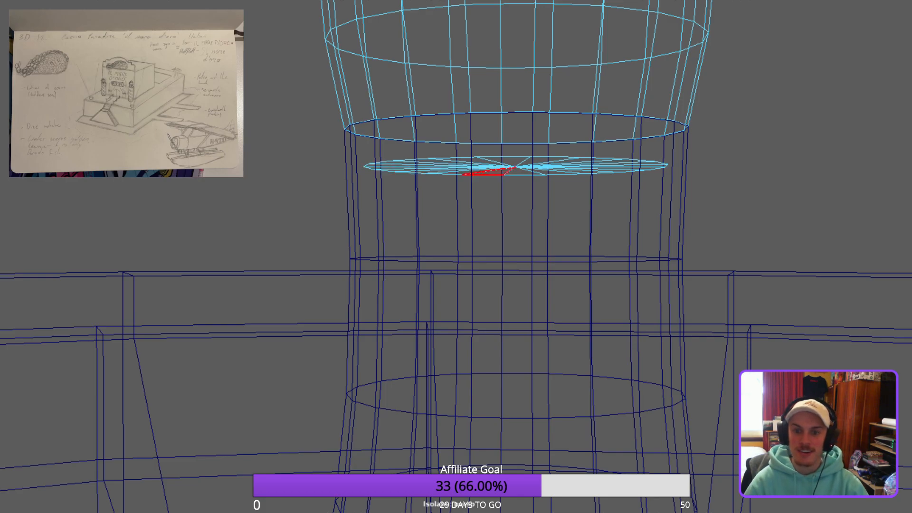
pyautogui.doubleClick(557, 171)
pyautogui.press('Delete')
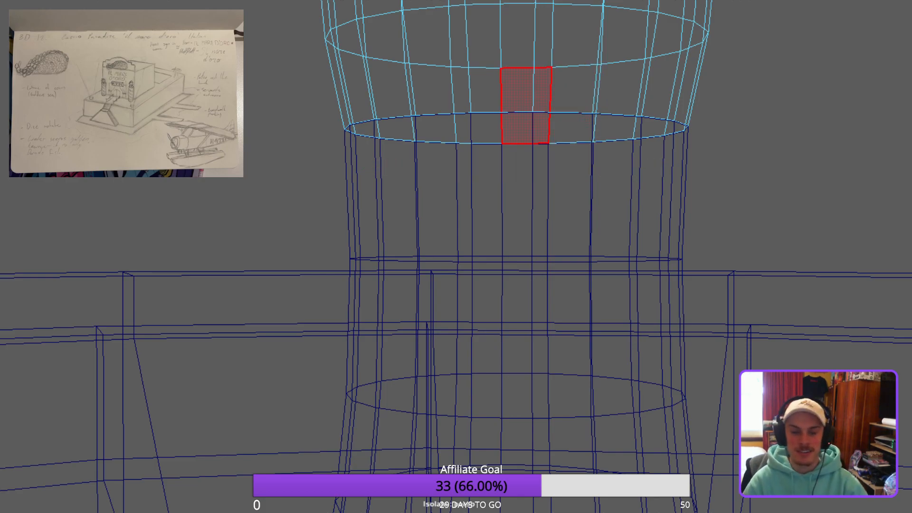
pyautogui.press('5')
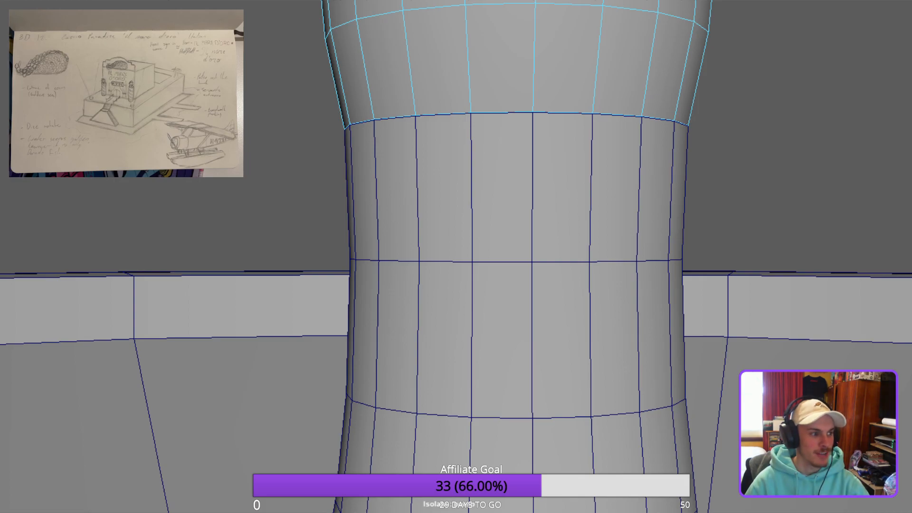
pyautogui.scroll(-5, 386, 149)
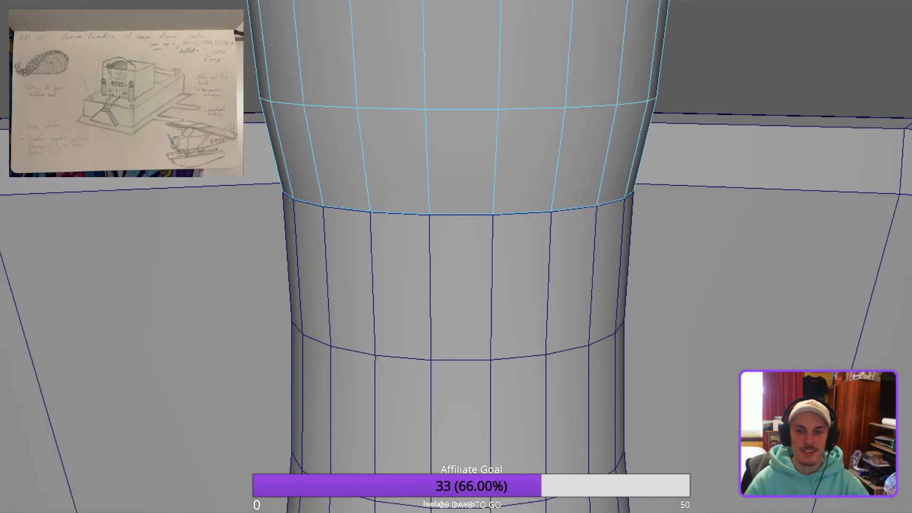
pyautogui.press('F8')
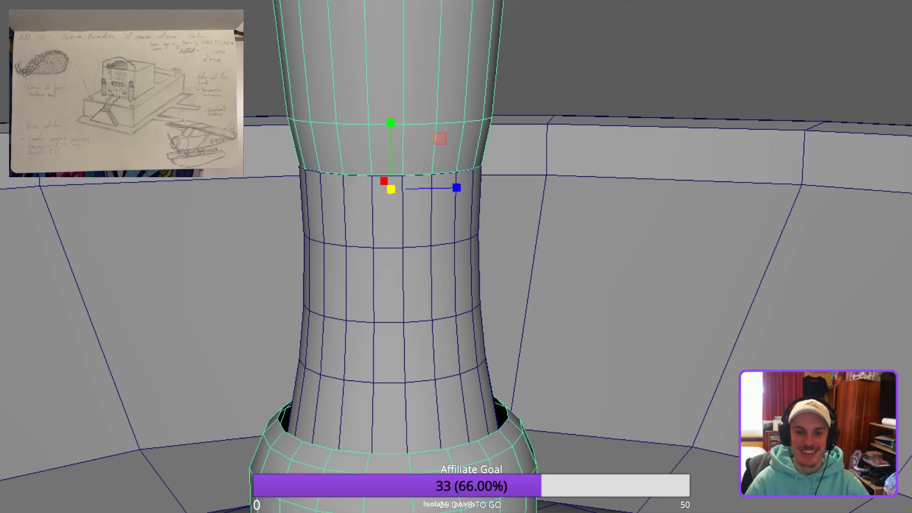
# Examine the gap between the cylinder's open rim and the tube's lower end from several angles.
pyautogui.scroll(-2, 456, 256)
pyautogui.keyDown('alt'); pyautogui.moveTo(422, 285); pyautogui.dragTo(448, 95, button='middle'); pyautogui.keyUp('alt')
pyautogui.keyDown('alt'); pyautogui.moveTo(448, 228); pyautogui.dragTo(456, 292); pyautogui.keyUp('alt')
pyautogui.scroll(3, 456, 256)
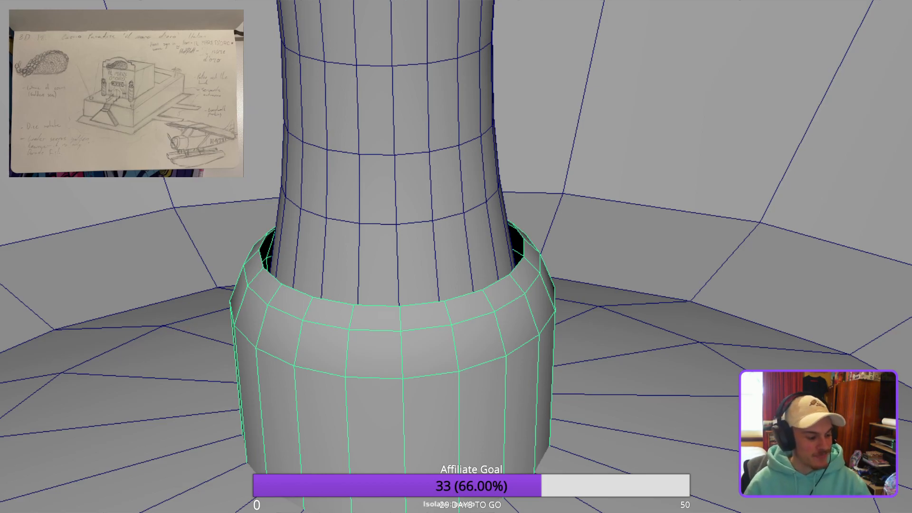
pyautogui.keyDown('alt'); pyautogui.moveTo(456, 285); pyautogui.dragTo(475, 204); pyautogui.keyUp('alt')
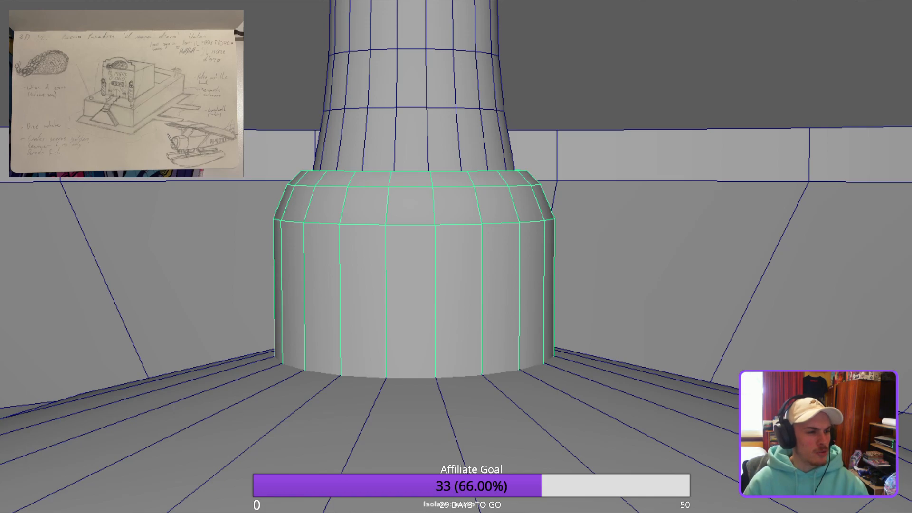
pyautogui.keyDown('alt'); pyautogui.moveTo(413, 256); pyautogui.dragTo(447, 256); pyautogui.keyUp('alt')
pyautogui.scroll(-3, 456, 257)
pyautogui.scroll(2, 456, 257)
pyautogui.keyDown('alt'); pyautogui.moveTo(456, 257); pyautogui.dragTo(452, 280, button='middle'); pyautogui.keyUp('alt')
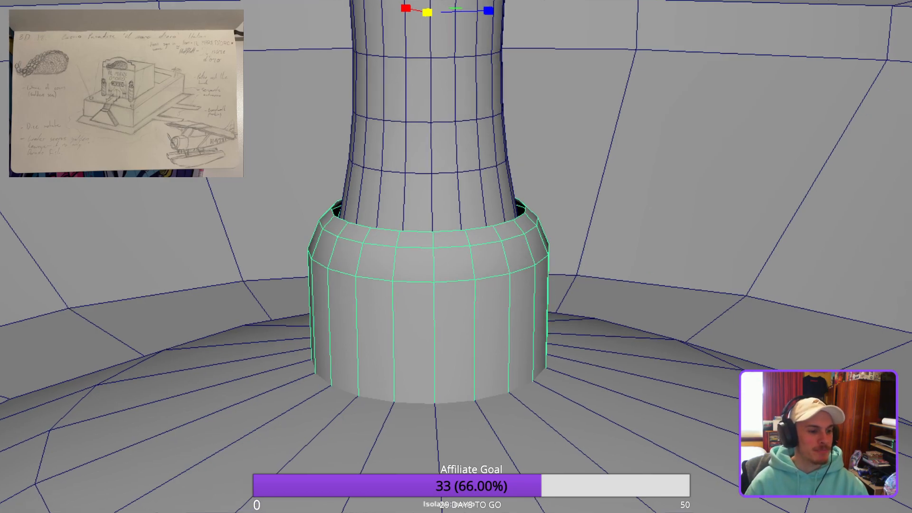
pyautogui.keyDown('alt'); pyautogui.moveTo(455, 256); pyautogui.dragTo(408, 309); pyautogui.keyUp('alt')
pyautogui.scroll(-3, 456, 256)
pyautogui.keyDown('alt'); pyautogui.moveTo(456, 256); pyautogui.dragTo(449, 301, button='middle'); pyautogui.keyUp('alt')
pyautogui.scroll(3, 456, 256)
pyautogui.keyDown('alt'); pyautogui.moveTo(456, 256); pyautogui.dragTo(468, 209); pyautogui.keyUp('alt')
pyautogui.scroll(2, 456, 257)
pyautogui.keyDown('alt'); pyautogui.moveTo(456, 256); pyautogui.dragTo(456, 242); pyautogui.keyUp('alt')
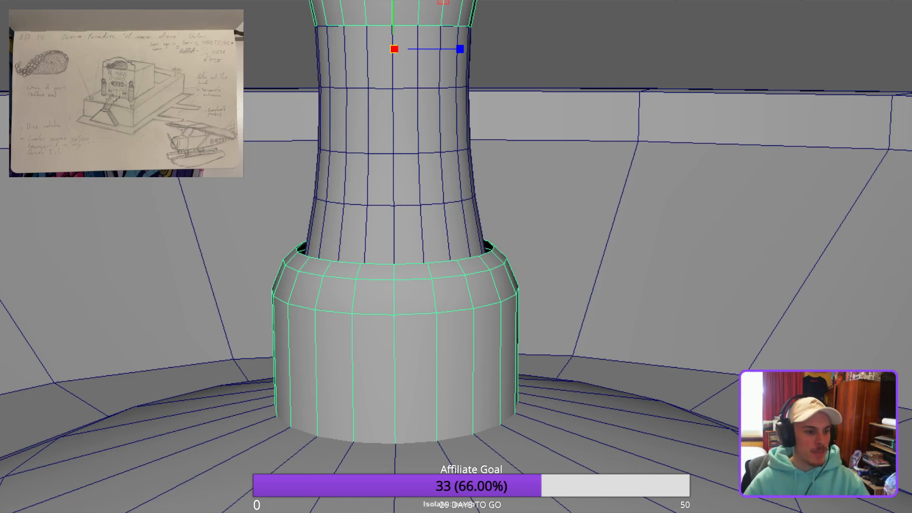
pyautogui.keyDown('alt'); pyautogui.moveTo(399, 119); pyautogui.dragTo(421, 138); pyautogui.keyUp('alt')
pyautogui.scroll(-2, 427, 186)
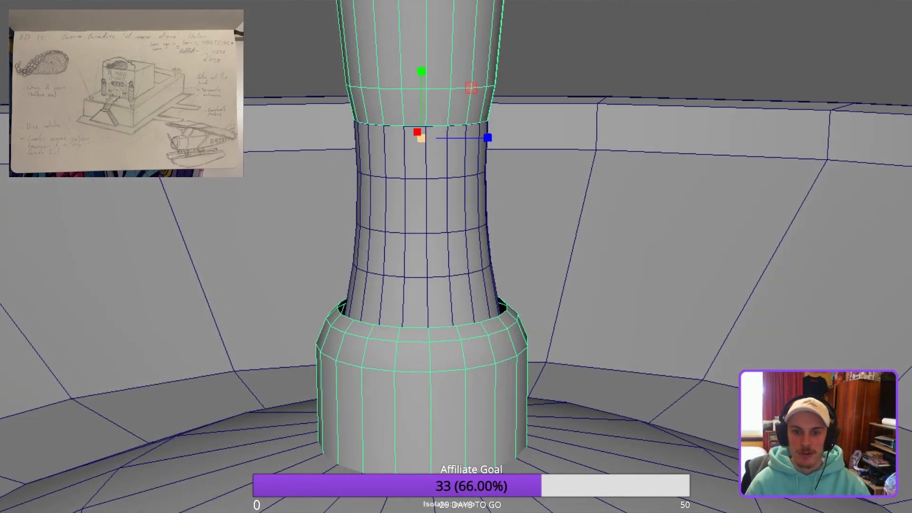
# Select the tube's bottom edge ring and scale it outward to meet the cylinder's open rim.
pyautogui.click(423, 204)
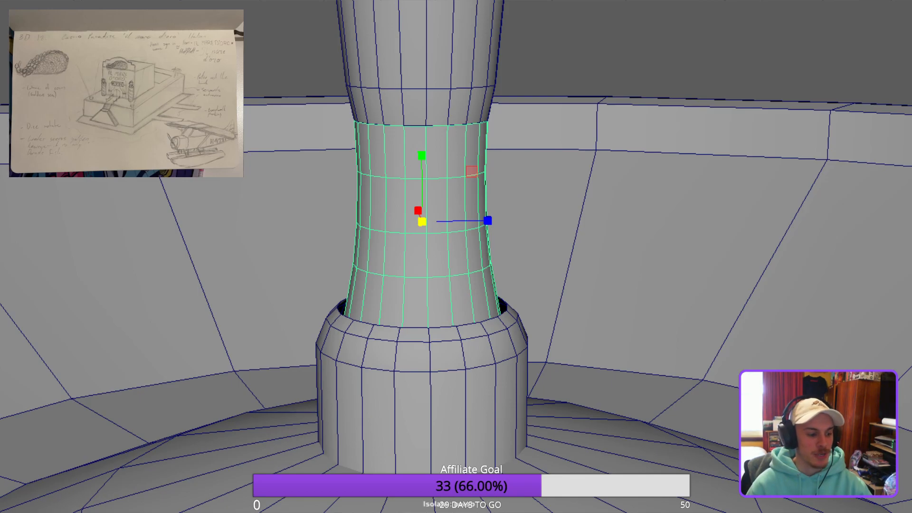
pyautogui.press('f')
pyautogui.keyDown('alt'); pyautogui.moveTo(456, 256); pyautogui.dragTo(426, 240); pyautogui.keyUp('alt')
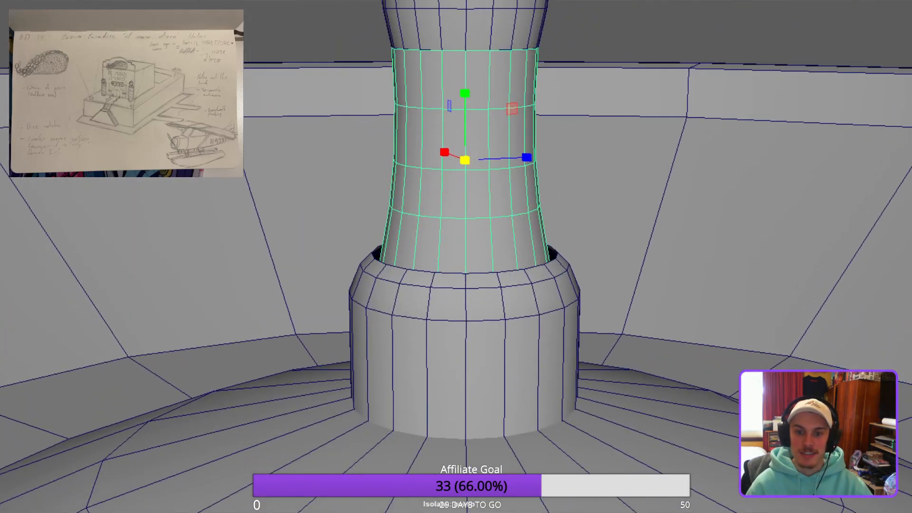
pyautogui.press('F10')
pyautogui.keyDown('alt'); pyautogui.moveTo(416, 240); pyautogui.dragTo(399, 285); pyautogui.keyUp('alt')
pyautogui.doubleClick(388, 259)
pyautogui.moveTo(514, 212); pyautogui.dragTo(520, 210)
pyautogui.press('w')
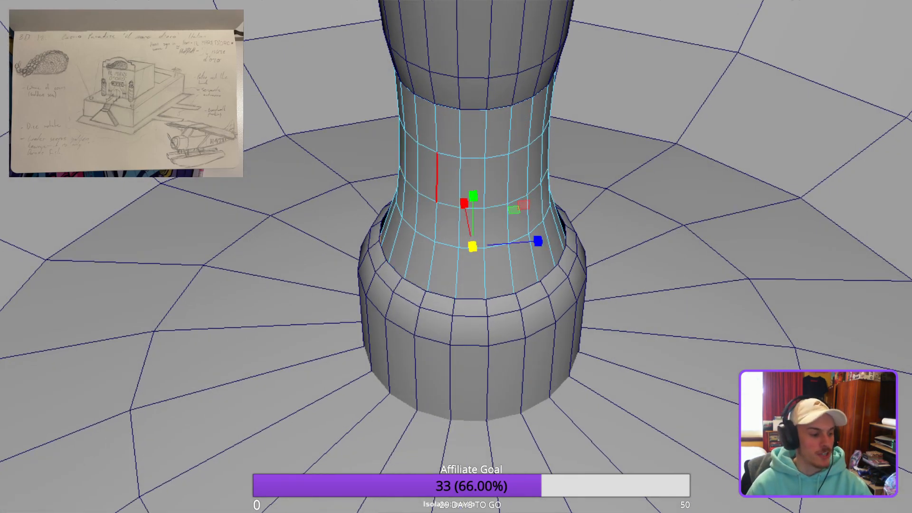
pyautogui.keyDown('alt'); pyautogui.moveTo(485, 273); pyautogui.dragTo(460, 182); pyautogui.keyUp('alt')
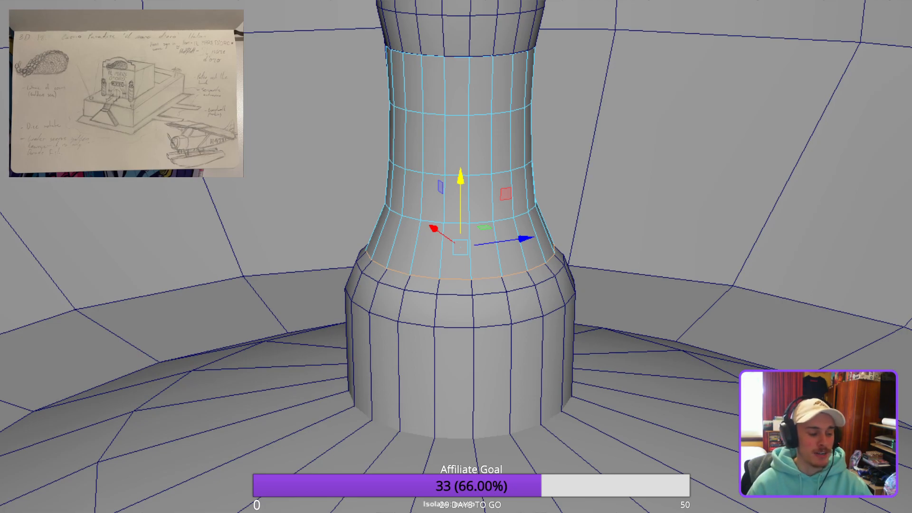
# Lower the tube's bottom edge ring slightly so it sits on the cylinder's rim, checking the joint up close.
pyautogui.press('r')
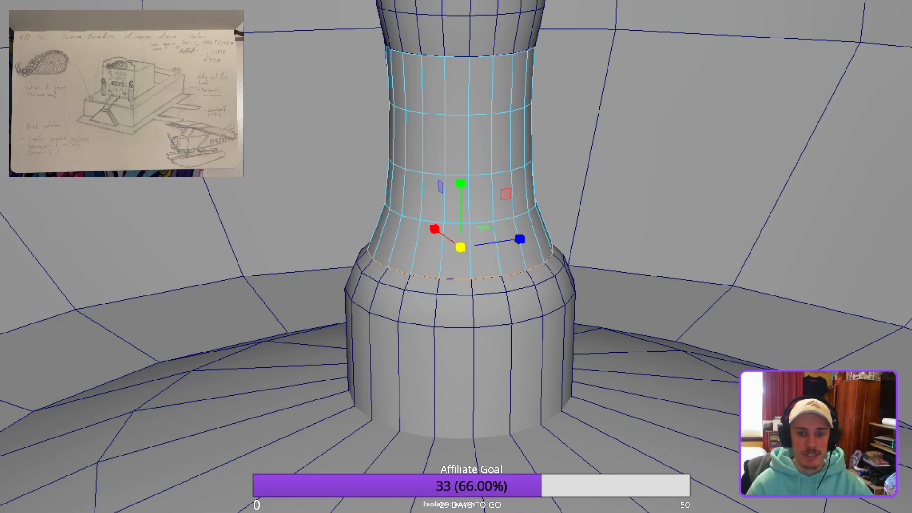
pyautogui.press('w')
pyautogui.press('r')
pyautogui.press('w')
pyautogui.scroll(5, 551, 237)
pyautogui.keyDown('alt'); pyautogui.moveTo(549, 237); pyautogui.dragTo(608, 237); pyautogui.keyUp('alt')
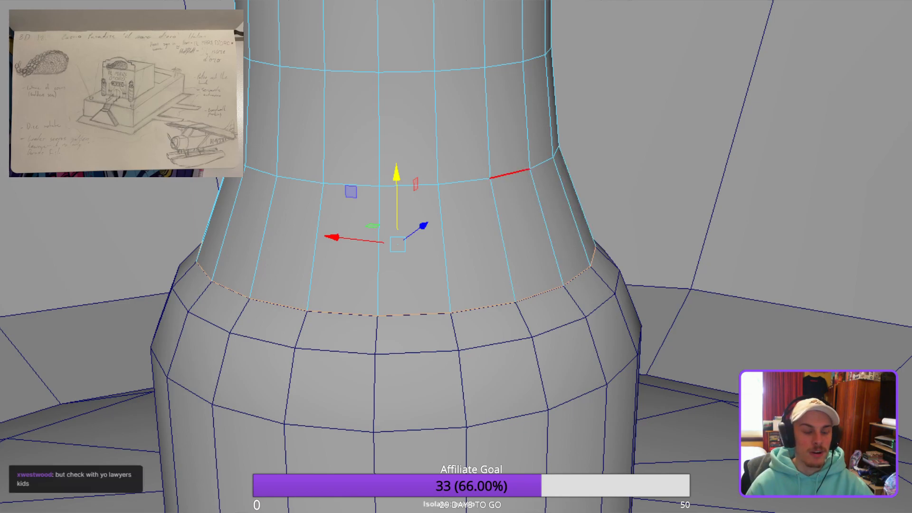
pyautogui.keyDown('alt'); pyautogui.moveTo(510, 173); pyautogui.dragTo(425, 157); pyautogui.keyUp('alt')
pyautogui.keyDown('alt'); pyautogui.moveTo(444, 170); pyautogui.dragTo(413, 170, button='right'); pyautogui.keyUp('alt')
pyautogui.keyDown('alt'); pyautogui.moveTo(414, 170); pyautogui.dragTo(401, 116, button='middle'); pyautogui.keyUp('alt')
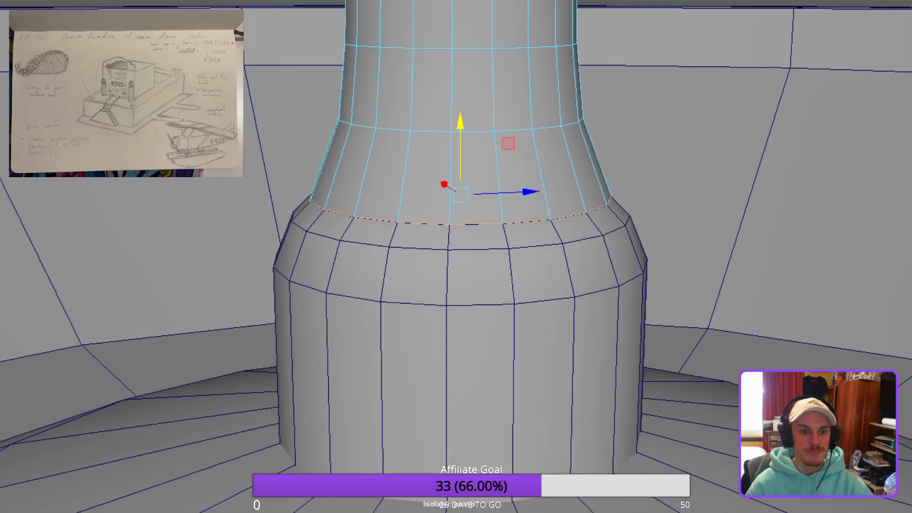
pyautogui.keyDown('alt'); pyautogui.moveTo(401, 116); pyautogui.dragTo(439, 133); pyautogui.keyUp('alt')
pyautogui.keyDown('alt'); pyautogui.moveTo(440, 133); pyautogui.dragTo(511, 133, button='right'); pyautogui.keyUp('alt')
pyautogui.keyDown('alt'); pyautogui.moveTo(511, 133); pyautogui.dragTo(572, 141); pyautogui.keyUp('alt')
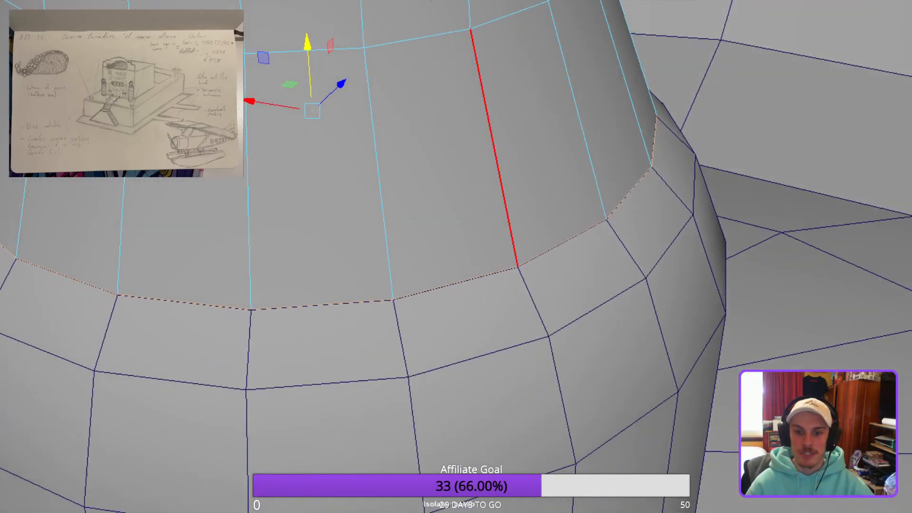
pyautogui.press('r')
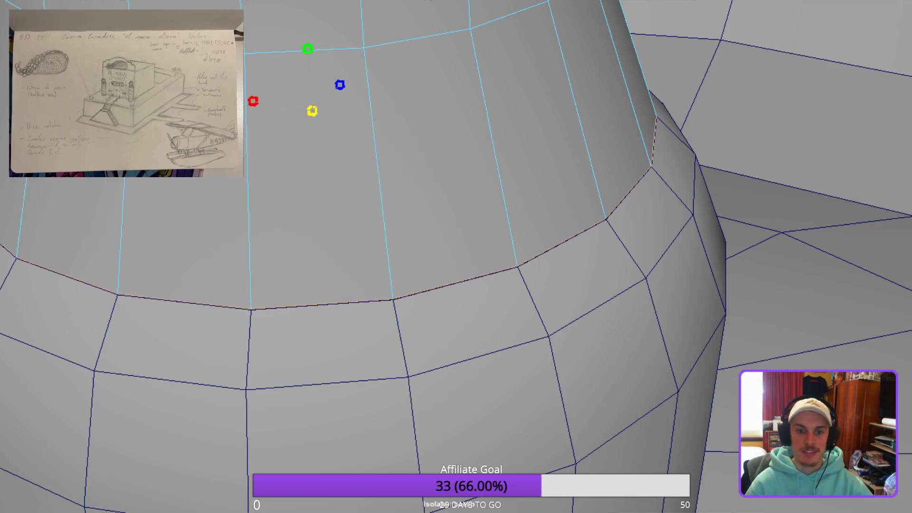
pyautogui.keyDown('alt'); pyautogui.moveTo(456, 185); pyautogui.dragTo(432, 148); pyautogui.keyUp('alt')
pyautogui.press('w')
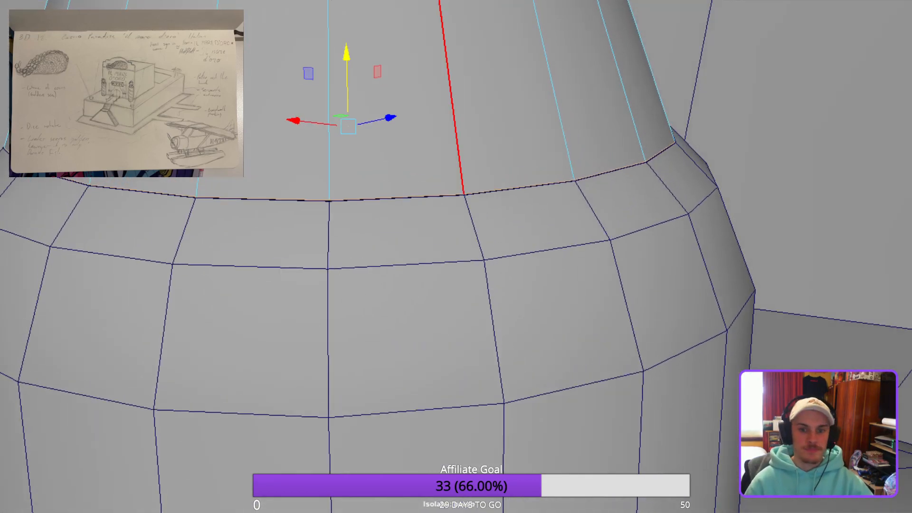
pyautogui.moveTo(347, 64); pyautogui.dragTo(347, 66)
# Examine the tube's profile and its top edge ring where it meets the vessel.
pyautogui.keyDown('alt'); pyautogui.moveTo(418, 71); pyautogui.dragTo(448, 65); pyautogui.keyUp('alt')
pyautogui.scroll(-4, 448, 65)
pyautogui.keyDown('alt'); pyautogui.moveTo(556, 164); pyautogui.dragTo(555, 333, button='middle'); pyautogui.keyUp('alt')
pyautogui.scroll(-2, 555, 332)
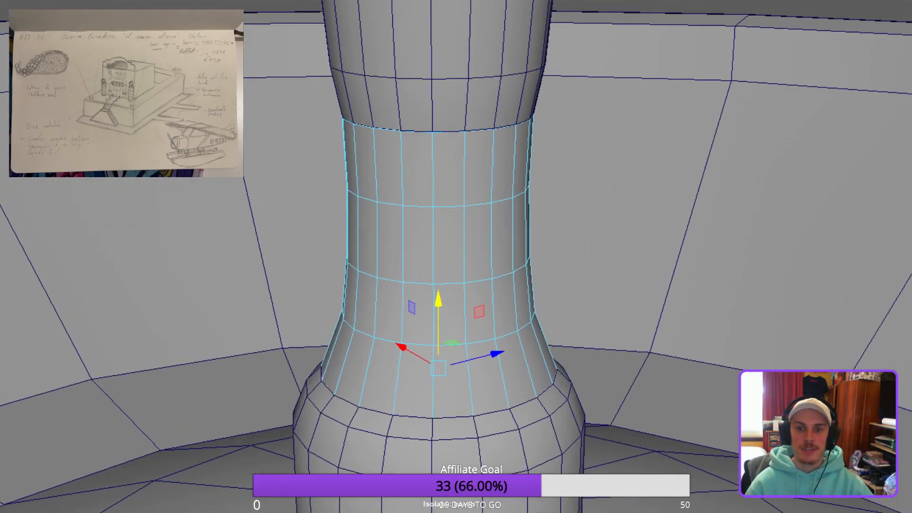
pyautogui.scroll(3, 556, 332)
pyautogui.keyDown('alt'); pyautogui.moveTo(555, 333); pyautogui.dragTo(577, 333); pyautogui.keyUp('alt')
pyautogui.scroll(-3, 498, 157)
pyautogui.keyDown('alt'); pyautogui.moveTo(499, 157); pyautogui.dragTo(484, 192, button='middle'); pyautogui.keyUp('alt')
pyautogui.keyDown('alt'); pyautogui.moveTo(485, 192); pyautogui.dragTo(505, 161); pyautogui.keyUp('alt')
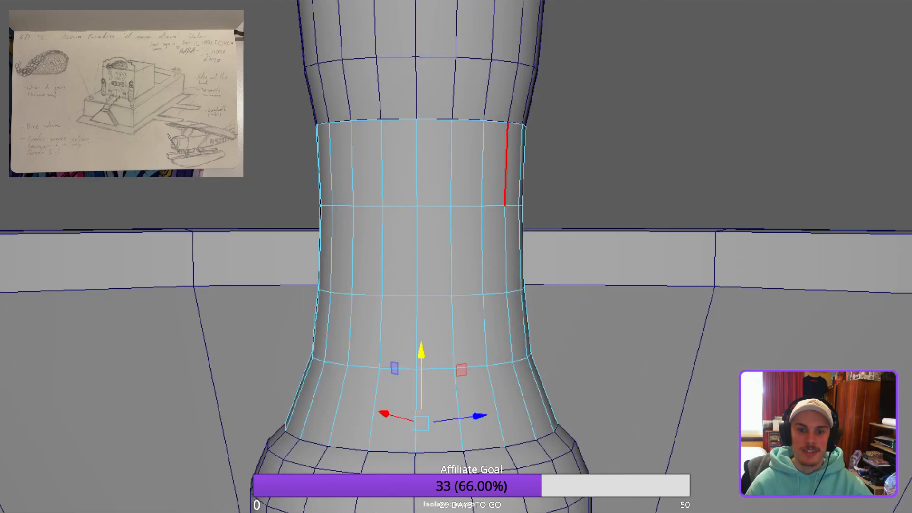
pyautogui.scroll(4, 503, 119)
pyautogui.scroll(-2, 502, 84)
pyautogui.keyDown('alt'); pyautogui.moveTo(503, 84); pyautogui.dragTo(490, 167, button='middle'); pyautogui.keyUp('alt')
pyautogui.scroll(4, 490, 167)
pyautogui.scroll(-2, 518, 142)
pyautogui.doubleClick(520, 93)
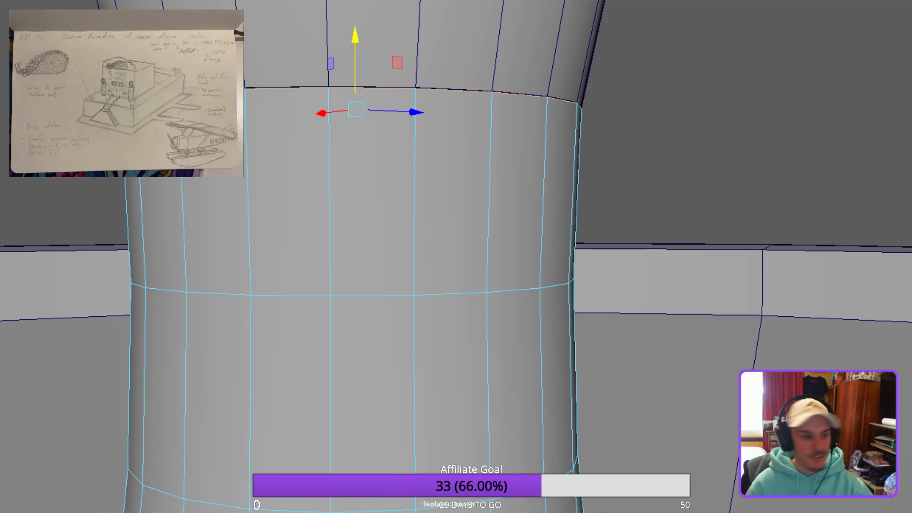
pyautogui.keyDown('alt'); pyautogui.moveTo(329, 192); pyautogui.dragTo(349, 199); pyautogui.keyUp('alt')
pyautogui.press('F8')
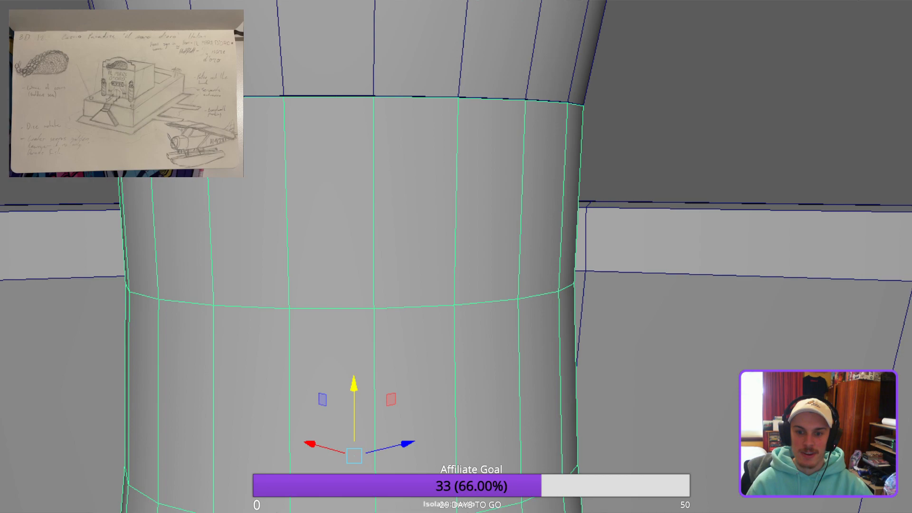
# Look over the assembled centrepiece with everything selected and with the selection cleared.
pyautogui.hotkey('ctrl', 'z')
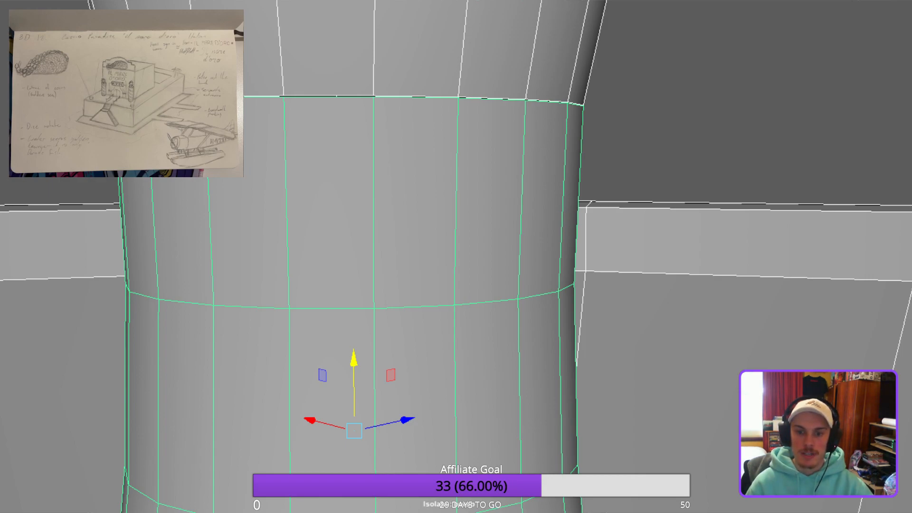
pyautogui.hotkey('alt', 'd')
pyautogui.scroll(-3, 456, 256)
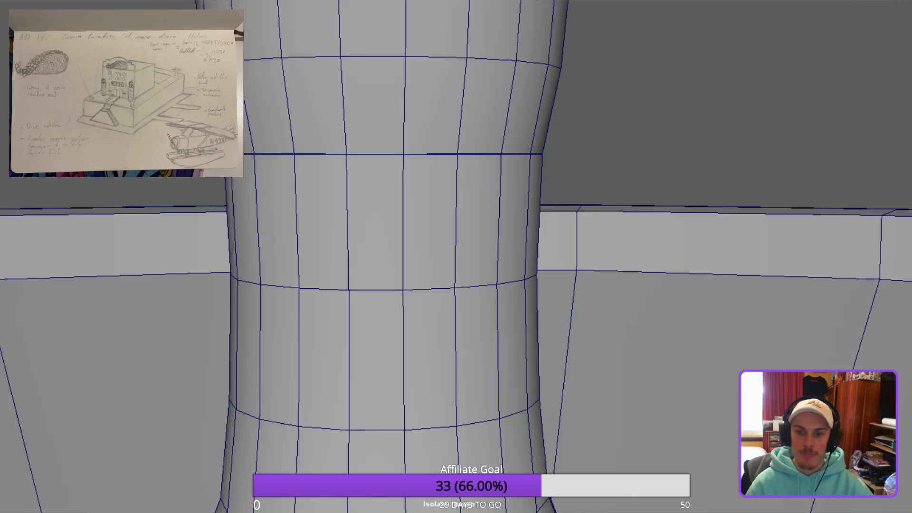
pyautogui.hotkey('ctrl', 'z')
pyautogui.scroll(-5, 456, 256)
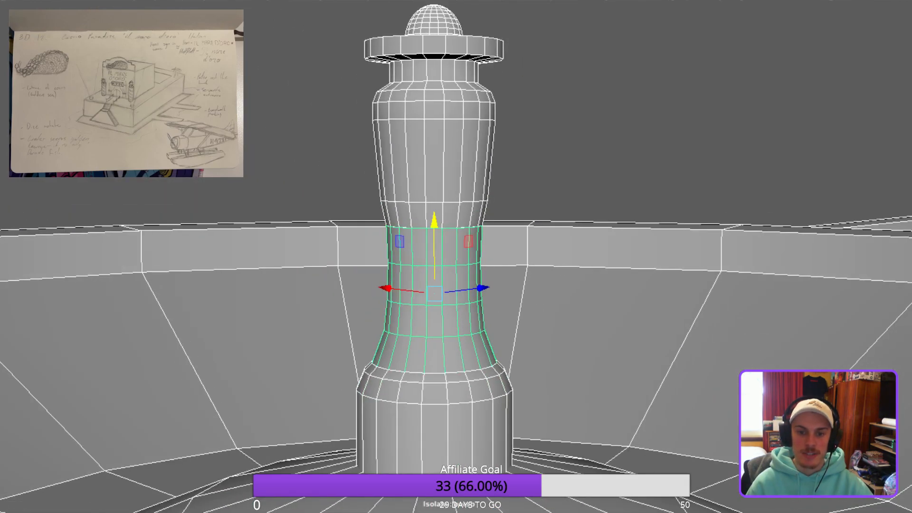
pyautogui.hotkey('alt', 'd')
pyautogui.keyDown('alt'); pyautogui.moveTo(456, 257); pyautogui.dragTo(474, 263); pyautogui.keyUp('alt')
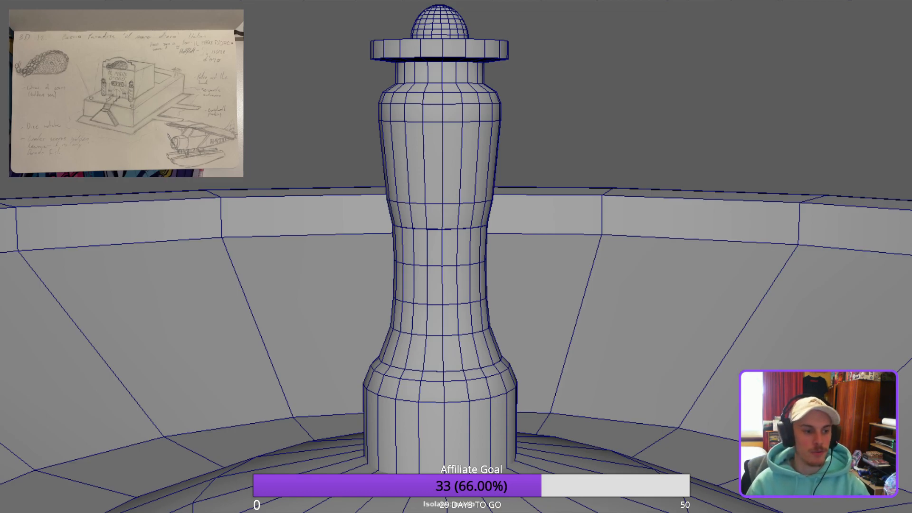
pyautogui.keyDown('alt'); pyautogui.moveTo(456, 256); pyautogui.dragTo(472, 245); pyautogui.keyUp('alt')
pyautogui.keyDown('alt'); pyautogui.moveTo(456, 257); pyautogui.dragTo(518, 256, button='right'); pyautogui.keyUp('alt')
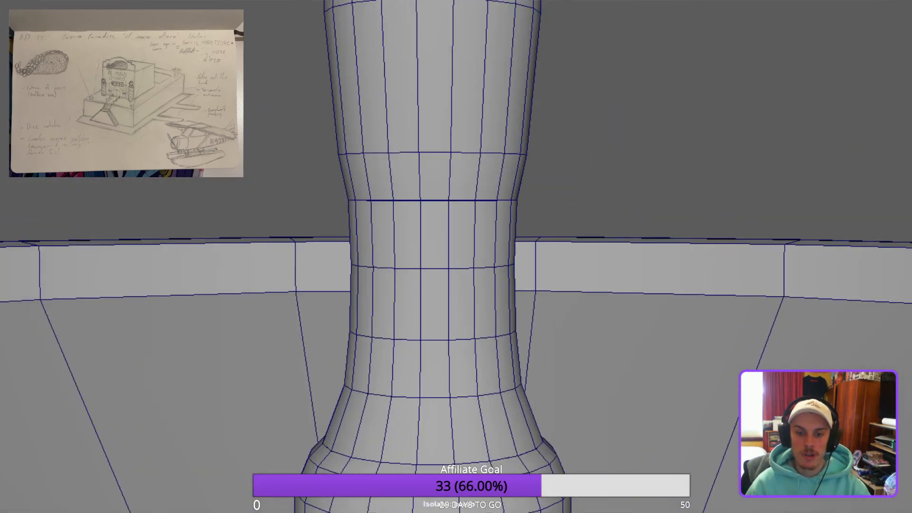
# Combine the tube with the vessel and cylinder mesh into a single object.
pyautogui.keyDown('alt'); pyautogui.moveTo(456, 257); pyautogui.dragTo(486, 202, button='middle'); pyautogui.keyUp('alt')
pyautogui.keyDown('alt'); pyautogui.moveTo(456, 256); pyautogui.dragTo(459, 280); pyautogui.keyUp('alt')
pyautogui.keyDown('alt'); pyautogui.moveTo(456, 256); pyautogui.dragTo(494, 256, button='right'); pyautogui.keyUp('alt')
pyautogui.keyDown('alt'); pyautogui.moveTo(456, 256); pyautogui.dragTo(419, 338, button='middle'); pyautogui.keyUp('alt')
pyautogui.click(449, 285)
pyautogui.keyDown('alt'); pyautogui.moveTo(456, 256); pyautogui.dragTo(456, 245); pyautogui.keyUp('alt')
pyautogui.keyDown('shift'); pyautogui.click(448, 105); pyautogui.keyUp('shift')
pyautogui.keyDown('alt'); pyautogui.moveTo(456, 256); pyautogui.dragTo(399, 257, button='right'); pyautogui.keyUp('alt')
pyautogui.keyDown('alt'); pyautogui.moveTo(456, 257); pyautogui.dragTo(447, 228); pyautogui.keyUp('alt')
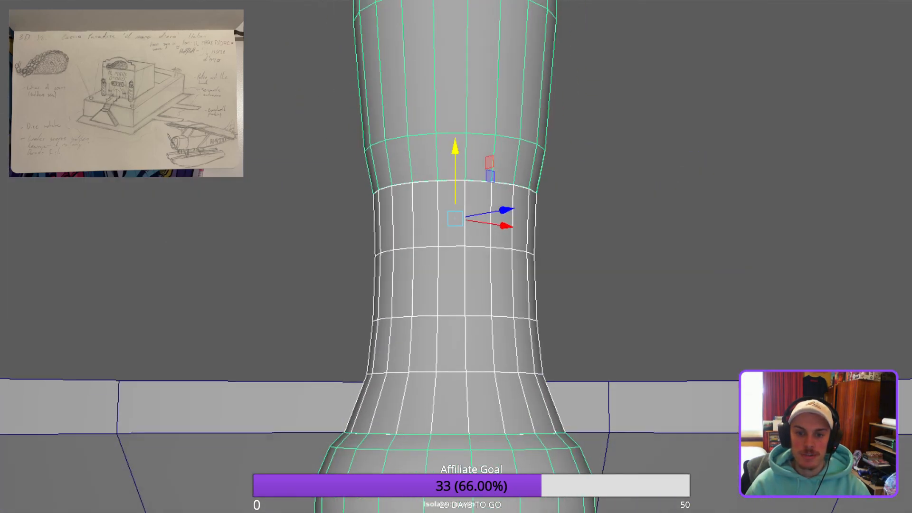
pyautogui.keyDown('alt'); pyautogui.moveTo(456, 256); pyautogui.dragTo(427, 256, button='right'); pyautogui.keyUp('alt')
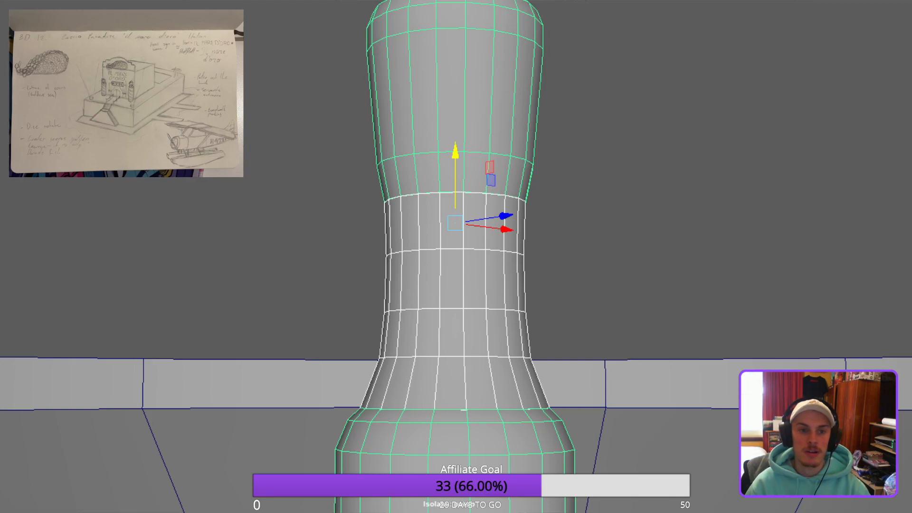
pyautogui.press('g')
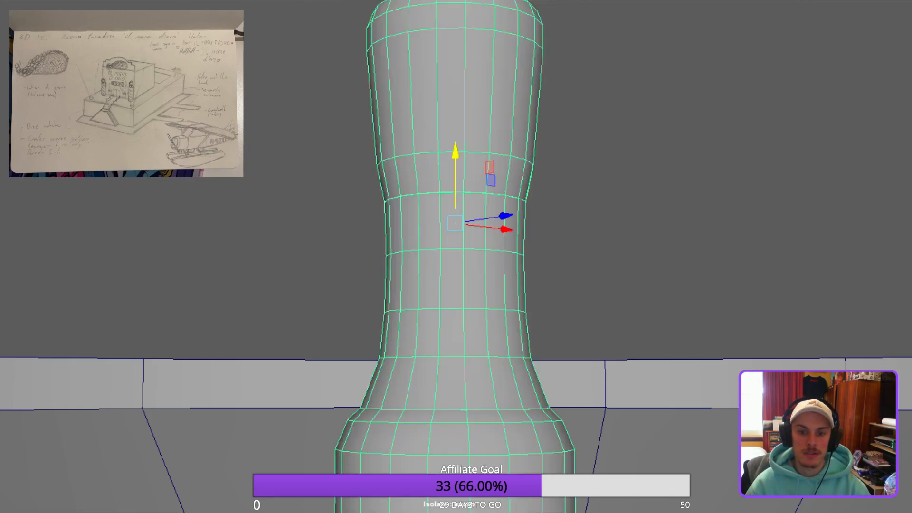
# Merge the ring of vertices where the tube meets the vessel, using a distance threshold of 0.01.
pyautogui.keyDown('alt'); pyautogui.moveTo(456, 256); pyautogui.dragTo(456, 285); pyautogui.keyUp('alt')
pyautogui.keyDown('alt'); pyautogui.moveTo(456, 256); pyautogui.dragTo(498, 256, button='right'); pyautogui.keyUp('alt')
pyautogui.keyDown('alt'); pyautogui.moveTo(456, 256); pyautogui.dragTo(423, 189, button='middle'); pyautogui.keyUp('alt')
pyautogui.keyDown('alt'); pyautogui.moveTo(456, 256); pyautogui.dragTo(482, 256, button='right'); pyautogui.keyUp('alt')
pyautogui.press('F9')
pyautogui.keyDown('alt'); pyautogui.moveTo(464, 61); pyautogui.dragTo(428, 61, button='right'); pyautogui.keyUp('alt')
pyautogui.keyDown('alt'); pyautogui.moveTo(446, 99); pyautogui.dragTo(446, 137, button='middle'); pyautogui.keyUp('alt')
pyautogui.moveTo(541, 155); pyautogui.dragTo(304, 119)
pyautogui.keyDown('alt'); pyautogui.moveTo(427, 190); pyautogui.dragTo(223, 190); pyautogui.keyUp('alt')
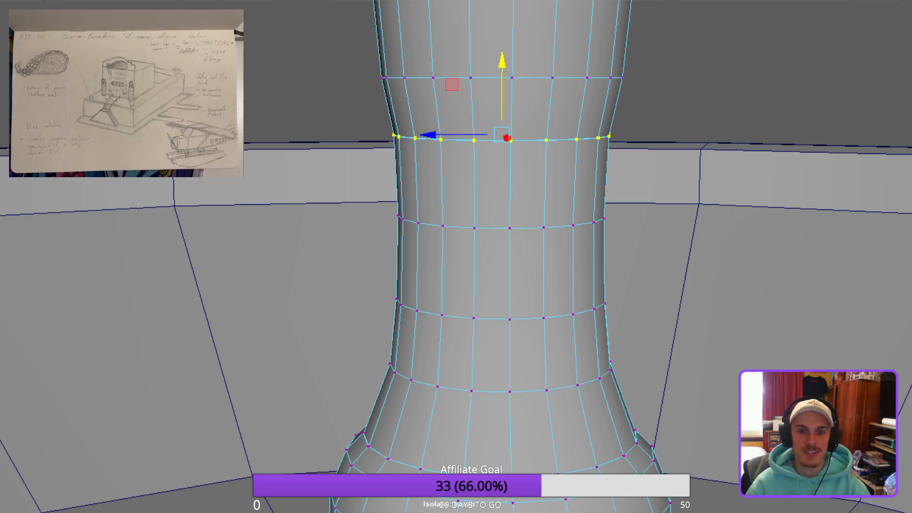
pyautogui.press('g')
pyautogui.keyDown('alt'); pyautogui.moveTo(470, 77); pyautogui.dragTo(484, 71); pyautogui.keyUp('alt')
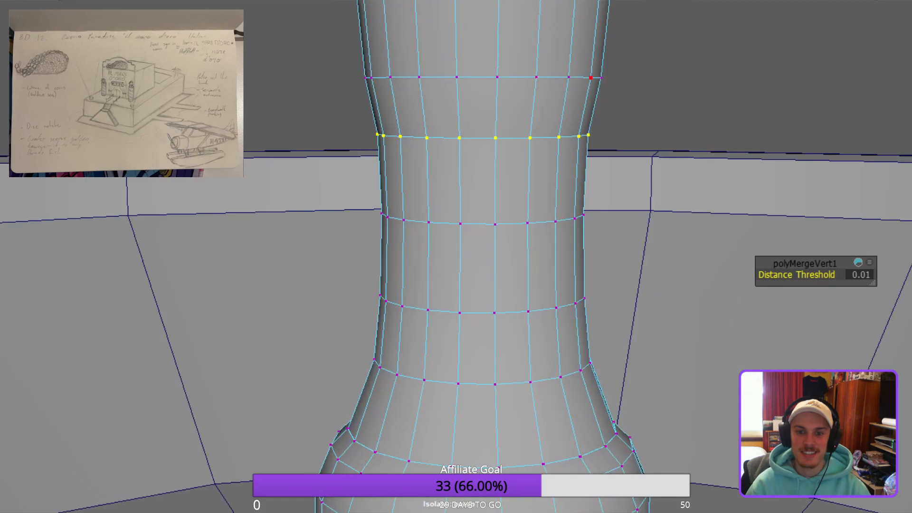
pyautogui.press('F8')
pyautogui.click(716, 49)
# Select only the vertex ring at the joint between tube and cylinder and merge it with a 0.01 distance threshold.
pyautogui.keyDown('alt'); pyautogui.moveTo(470, 238); pyautogui.dragTo(453, 153, button='middle'); pyautogui.keyUp('alt')
pyautogui.scroll(3, 456, 257)
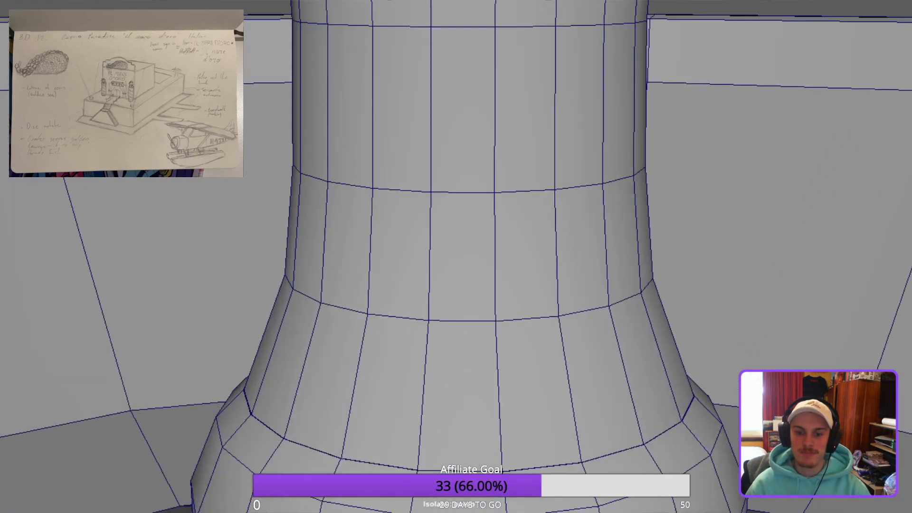
pyautogui.scroll(-1, 456, 256)
pyautogui.click(466, 247)
pyautogui.keyDown('alt'); pyautogui.moveTo(463, 266); pyautogui.dragTo(447, 237); pyautogui.keyUp('alt')
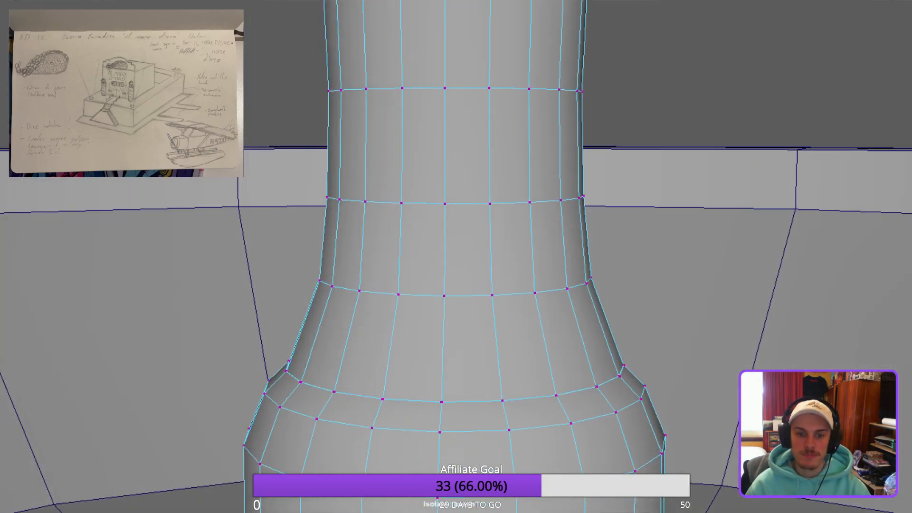
pyautogui.keyDown('alt'); pyautogui.moveTo(456, 332); pyautogui.dragTo(449, 190, button='middle'); pyautogui.keyUp('alt')
pyautogui.keyDown('alt'); pyautogui.moveTo(452, 238); pyautogui.dragTo(449, 241); pyautogui.keyUp('alt')
pyautogui.moveTo(237, 207); pyautogui.dragTo(691, 261)
pyautogui.keyDown('alt'); pyautogui.moveTo(475, 266); pyautogui.dragTo(546, 272); pyautogui.keyUp('alt')
pyautogui.keyDown('alt'); pyautogui.moveTo(380, 289); pyautogui.dragTo(789, 278, button='middle'); pyautogui.keyUp('alt')
pyautogui.keyDown('alt'); pyautogui.moveTo(808, 280); pyautogui.dragTo(769, 289); pyautogui.keyUp('alt')
pyautogui.scroll(-2, 408, 223)
pyautogui.keyDown('alt'); pyautogui.moveTo(408, 224); pyautogui.dragTo(572, 295, button='middle'); pyautogui.keyUp('alt')
pyautogui.keyDown('ctrl'); pyautogui.moveTo(626, 328); pyautogui.dragTo(622, 280); pyautogui.keyUp('ctrl')
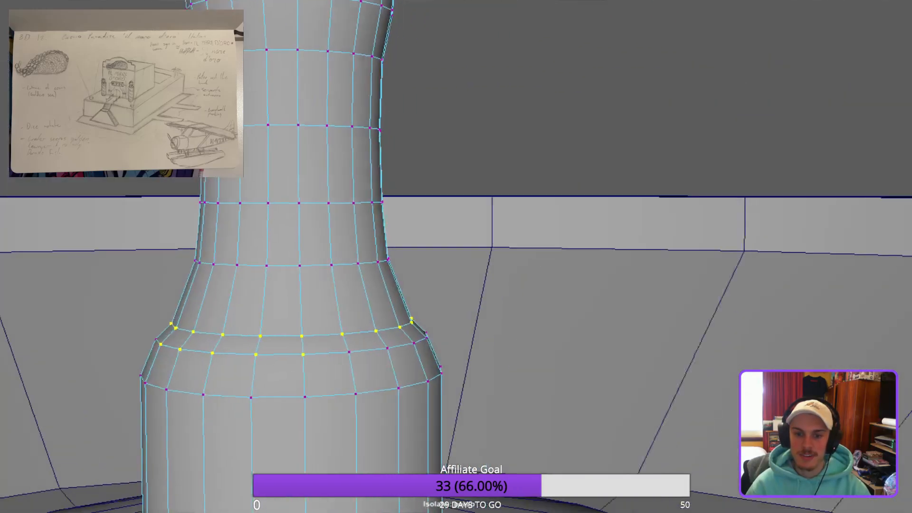
pyautogui.keyDown('alt'); pyautogui.moveTo(395, 294); pyautogui.dragTo(632, 290, button='middle'); pyautogui.keyUp('alt')
pyautogui.keyDown('ctrl'); pyautogui.moveTo(601, 382); pyautogui.dragTo(404, 335); pyautogui.keyUp('ctrl')
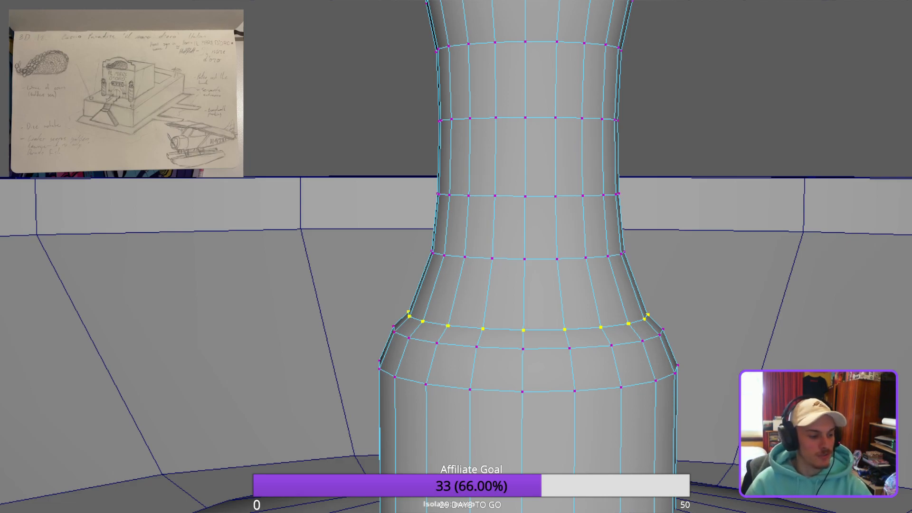
pyautogui.press('4')
pyautogui.keyDown('alt'); pyautogui.moveTo(599, 345); pyautogui.dragTo(591, 338); pyautogui.keyUp('alt')
pyautogui.keyDown('alt'); pyautogui.moveTo(602, 336); pyautogui.dragTo(542, 353, button='middle'); pyautogui.keyUp('alt')
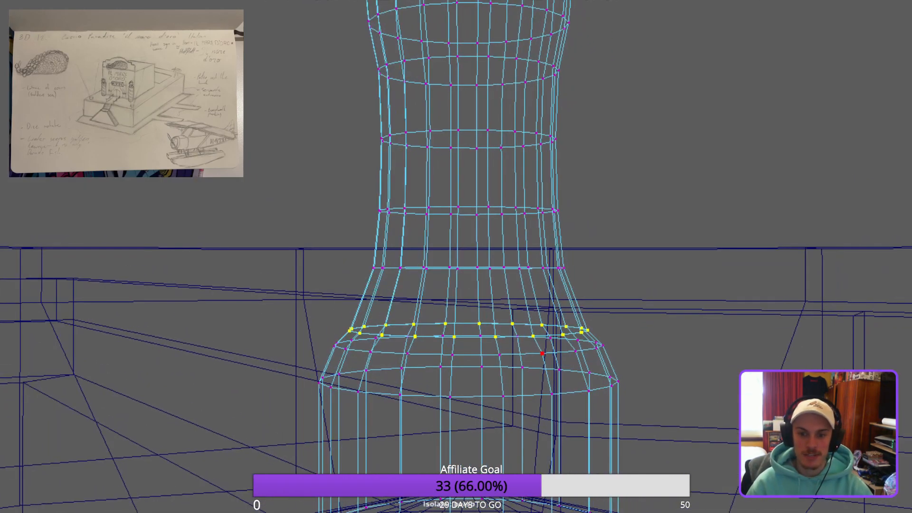
pyautogui.press('5')
pyautogui.moveTo(512, 324)
pyautogui.keyDown('alt'); pyautogui.mouseDown()
pyautogui.moveTo(470, 357)
pyautogui.moveTo(494, 340)
pyautogui.mouseUp(); pyautogui.keyUp('alt')
pyautogui.keyDown('alt'); pyautogui.moveTo(558, 315); pyautogui.dragTo(372, 299, button='middle'); pyautogui.keyUp('alt')
pyautogui.keyDown('alt'); pyautogui.moveTo(372, 299); pyautogui.dragTo(471, 299, button='right'); pyautogui.keyUp('alt')
pyautogui.press('f')
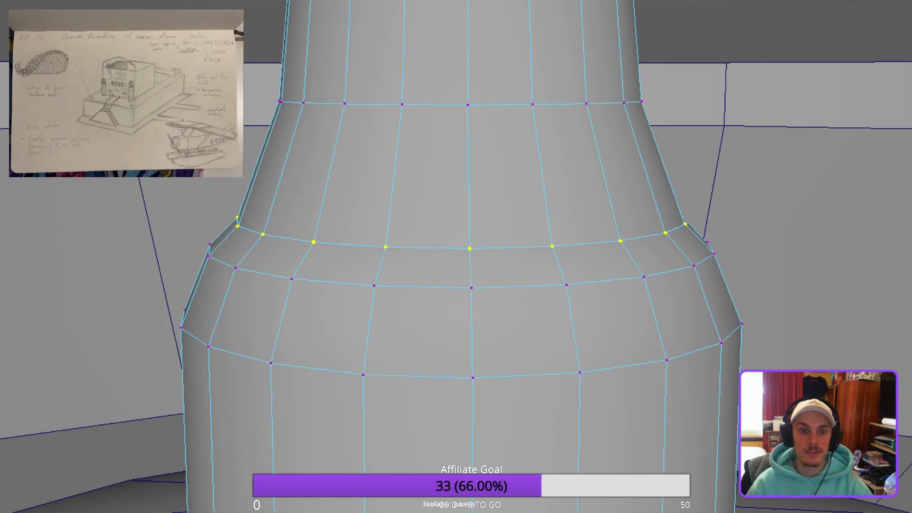
pyautogui.press('g')
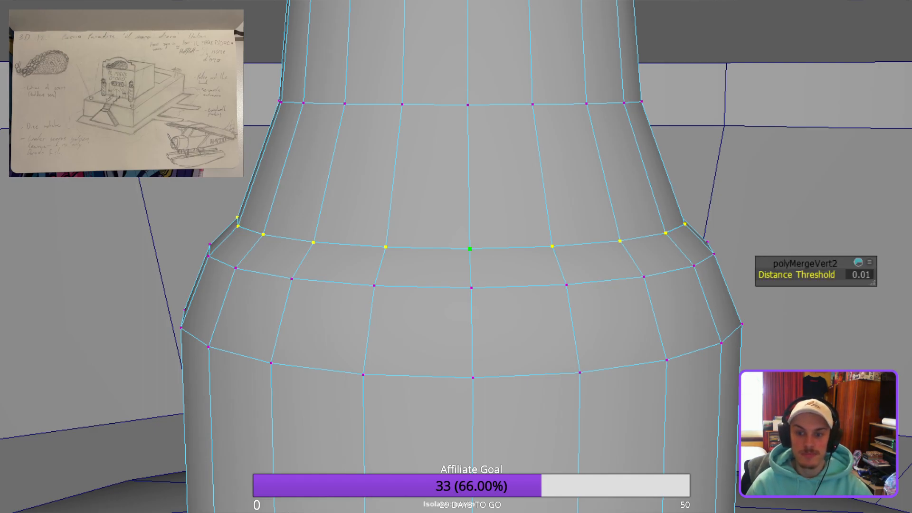
# Raise the edge loop at the tube and cylinder joint slightly and scale it inward to smooth the flare.
pyautogui.press('F10')
pyautogui.keyDown('alt'); pyautogui.moveTo(645, 167); pyautogui.dragTo(631, 190); pyautogui.keyUp('alt')
pyautogui.keyDown('alt'); pyautogui.moveTo(428, 200); pyautogui.dragTo(613, 211, button='middle'); pyautogui.keyUp('alt')
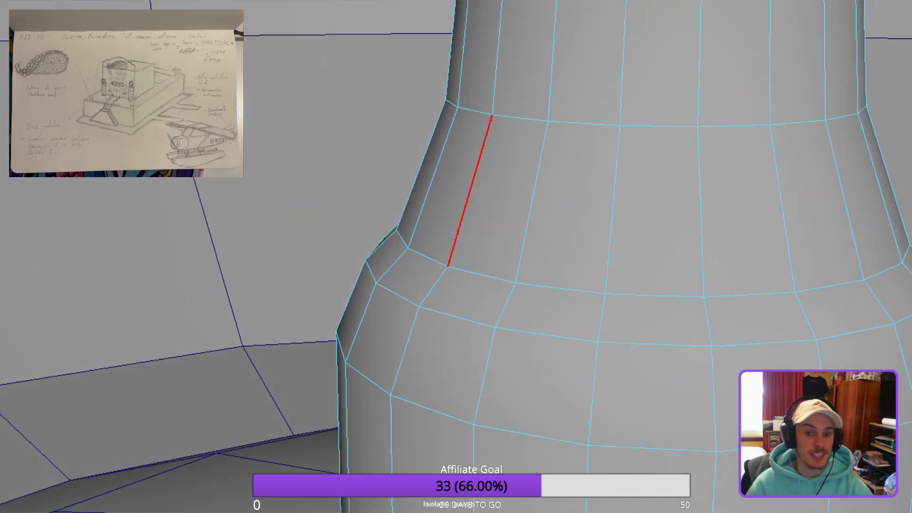
pyautogui.keyDown('alt'); pyautogui.moveTo(470, 190); pyautogui.dragTo(408, 190, button='right'); pyautogui.keyUp('alt')
pyautogui.keyDown('alt'); pyautogui.moveTo(523, 214); pyautogui.dragTo(354, 294, button='middle'); pyautogui.keyUp('alt')
pyautogui.keyDown('alt'); pyautogui.moveTo(354, 295); pyautogui.dragTo(295, 285, button='right'); pyautogui.keyUp('alt')
pyautogui.keyDown('alt'); pyautogui.moveTo(399, 309); pyautogui.dragTo(399, 280); pyautogui.keyUp('alt')
pyautogui.keyDown('alt'); pyautogui.moveTo(399, 280); pyautogui.dragTo(557, 285, button='middle'); pyautogui.keyUp('alt')
pyautogui.keyDown('alt'); pyautogui.moveTo(556, 285); pyautogui.dragTo(536, 280, button='right'); pyautogui.keyUp('alt')
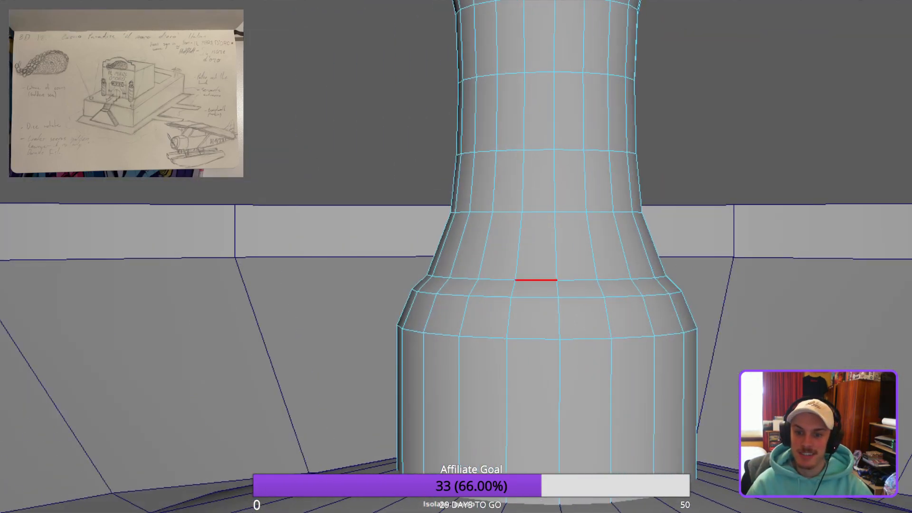
pyautogui.doubleClick(536, 279)
pyautogui.press('w')
pyautogui.moveTo(546, 228); pyautogui.dragTo(546, 199)
pyautogui.press('r')
pyautogui.keyDown('alt'); pyautogui.moveTo(617, 232); pyautogui.dragTo(586, 240); pyautogui.keyUp('alt')
pyautogui.scroll(-3, 583, 199)
pyautogui.keyDown('alt'); pyautogui.moveTo(583, 199); pyautogui.dragTo(625, 265, button='middle'); pyautogui.keyUp('alt')
pyautogui.scroll(-5, 577, 169)
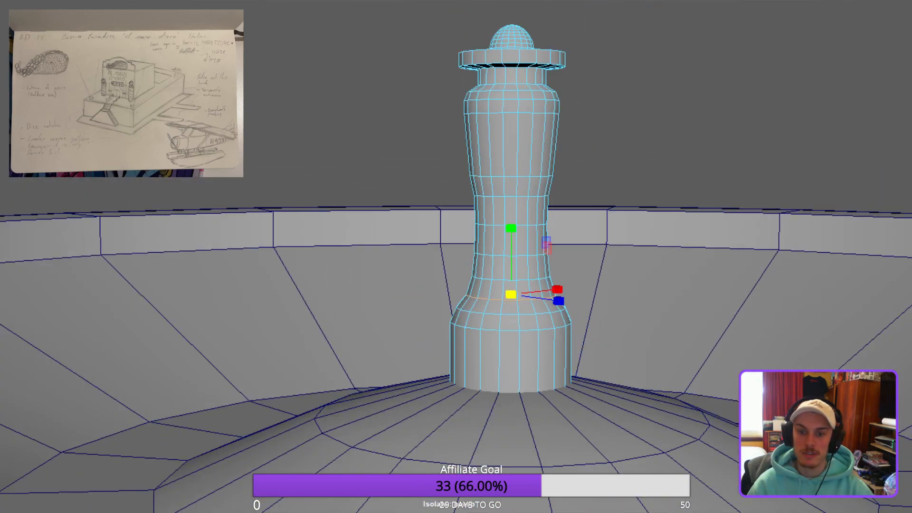
# Scale the edge loop where the vessel meets the tube inward to pinch the neck.
pyautogui.keyDown('alt'); pyautogui.moveTo(569, 172); pyautogui.dragTo(577, 169); pyautogui.keyUp('alt')
pyautogui.scroll(5, 577, 169)
pyautogui.scroll(2, 577, 170)
pyautogui.doubleClick(586, 123)
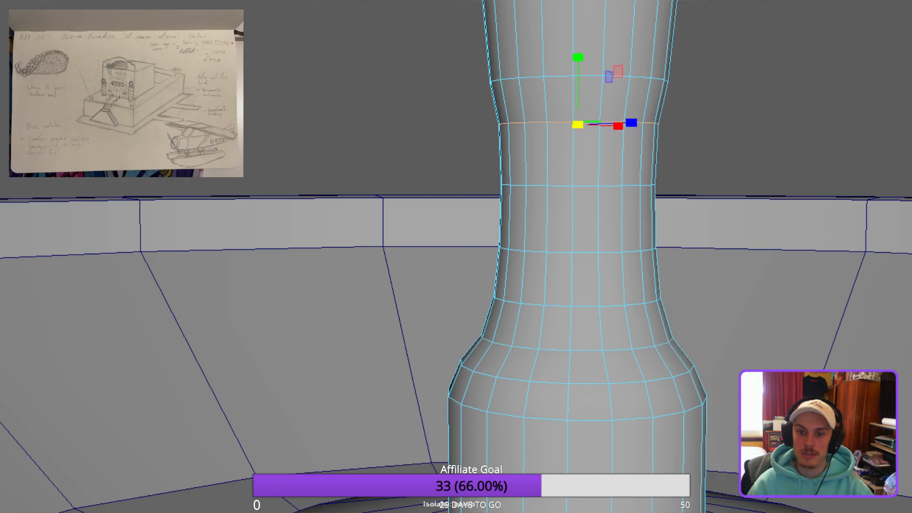
pyautogui.moveTo(577, 124); pyautogui.dragTo(567, 125)
pyautogui.scroll(-2, 609, 169)
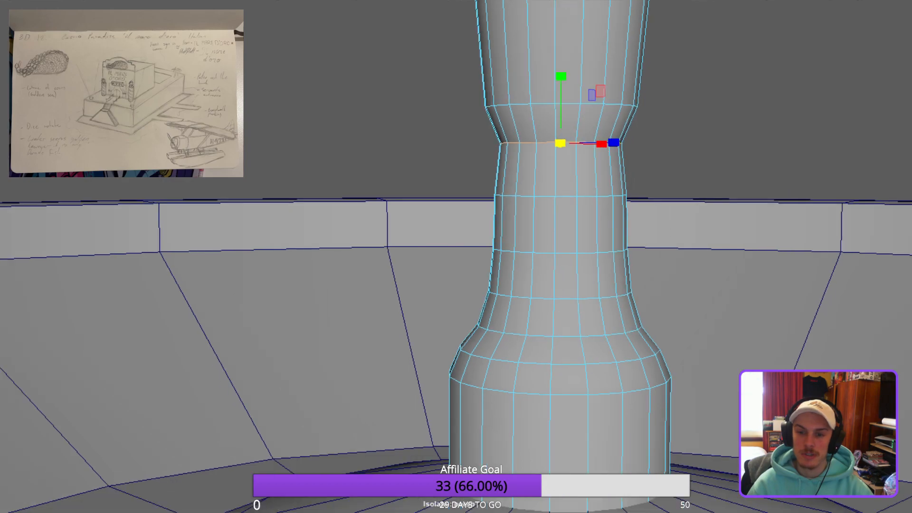
# Scale the two edge loops below the neck inward so the tube's profile curves smoothly down to its flare.
pyautogui.keyDown('alt'); pyautogui.moveTo(608, 169); pyautogui.dragTo(476, 254, button='middle'); pyautogui.keyUp('alt')
pyautogui.keyDown('alt'); pyautogui.moveTo(477, 255); pyautogui.dragTo(463, 251); pyautogui.keyUp('alt')
pyautogui.doubleClick(443, 281)
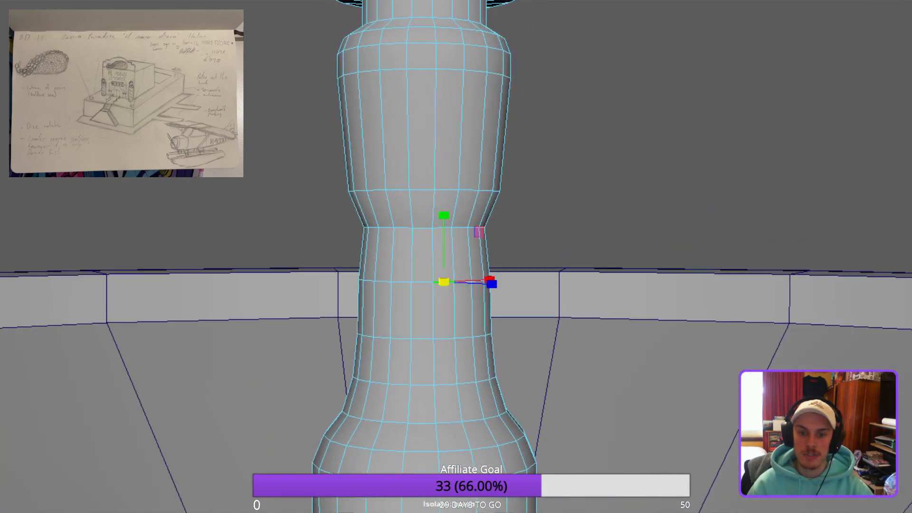
pyautogui.moveTo(424, 279); pyautogui.dragTo(420, 279)
pyautogui.keyDown('alt'); pyautogui.moveTo(419, 279); pyautogui.dragTo(389, 292); pyautogui.keyUp('alt')
pyautogui.scroll(3, 478, 285)
pyautogui.keyDown('alt'); pyautogui.moveTo(478, 285); pyautogui.dragTo(497, 208, button='middle'); pyautogui.keyUp('alt')
pyautogui.moveTo(401, 218); pyautogui.dragTo(387, 218)
pyautogui.click(456, 317)
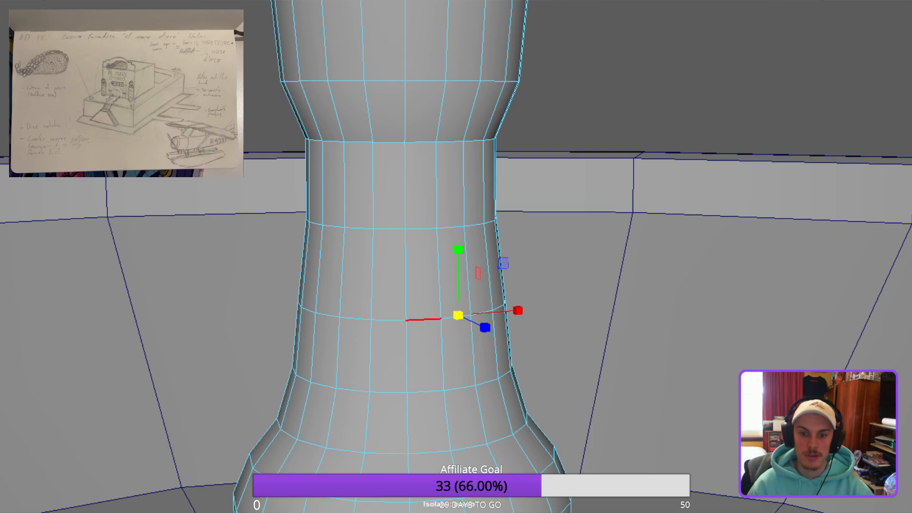
pyautogui.doubleClick(418, 319)
pyautogui.moveTo(402, 301); pyautogui.dragTo(396, 301)
# Insert an edge loop midway along the vessel's tapered bottom, just above the neck.
pyautogui.moveTo(463, 261)
pyautogui.keyDown('alt'); pyautogui.mouseDown()
pyautogui.moveTo(463, 235)
pyautogui.moveTo(425, 254)
pyautogui.moveTo(460, 253)
pyautogui.mouseUp(); pyautogui.keyUp('alt')
pyautogui.scroll(-5, 425, 254)
pyautogui.scroll(5, 461, 252)
pyautogui.scroll(2, 461, 253)
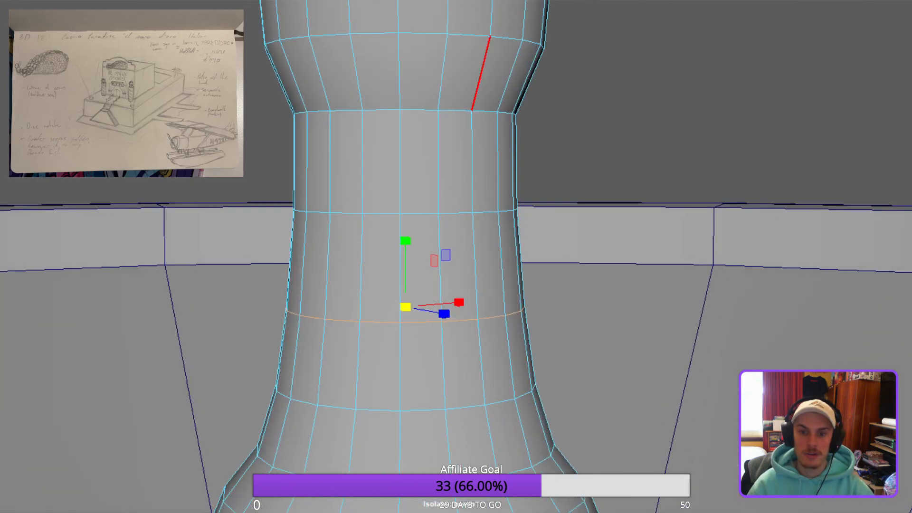
pyautogui.press('F8')
pyautogui.press('F8')
pyautogui.press('ctrl')
pyautogui.keyDown('ctrl'); pyautogui.middleClick(399, 72); pyautogui.keyUp('ctrl')
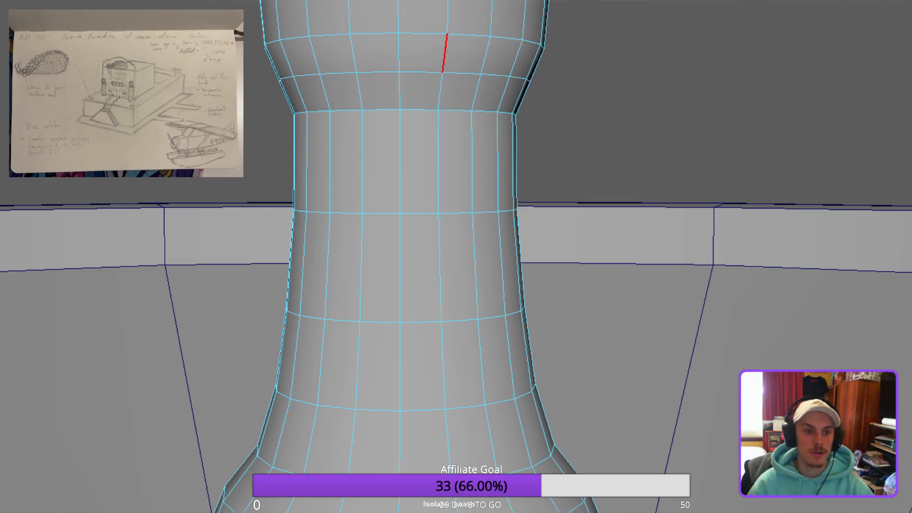
pyautogui.keyDown('alt'); pyautogui.moveTo(446, 61); pyautogui.dragTo(522, 38); pyautogui.keyUp('alt')
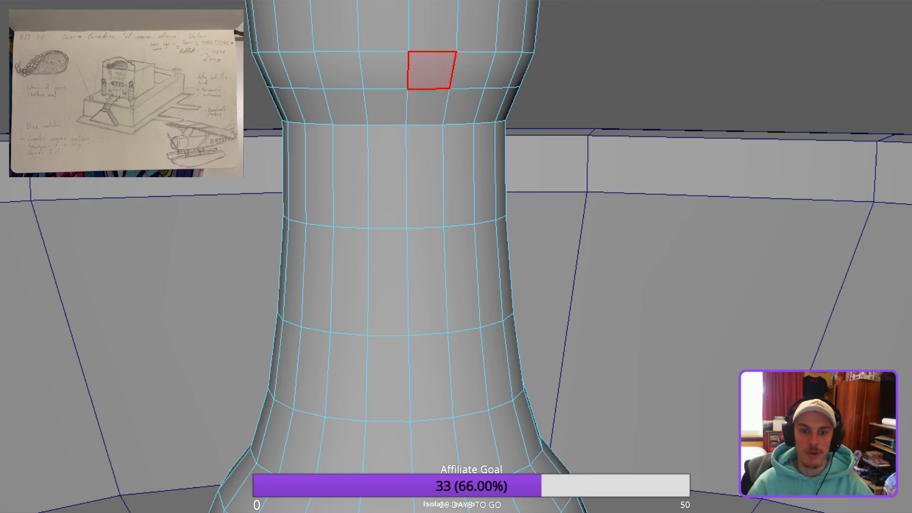
# Scale the new edge loop outward to round the vessel's bottom, and return to object mode with nothing selected.
pyautogui.doubleClick(428, 87)
pyautogui.press('r')
pyautogui.keyDown('alt'); pyautogui.moveTo(512, 104); pyautogui.dragTo(501, 127); pyautogui.keyUp('alt')
pyautogui.moveTo(375, 94); pyautogui.dragTo(479, 79)
pyautogui.scroll(-5, 456, 256)
pyautogui.keyDown('alt'); pyautogui.moveTo(517, 133); pyautogui.dragTo(442, 140); pyautogui.keyUp('alt')
pyautogui.press('F8')
pyautogui.scroll(-1, 456, 256)
pyautogui.scroll(-1, 455, 257)
pyautogui.press('Escape')
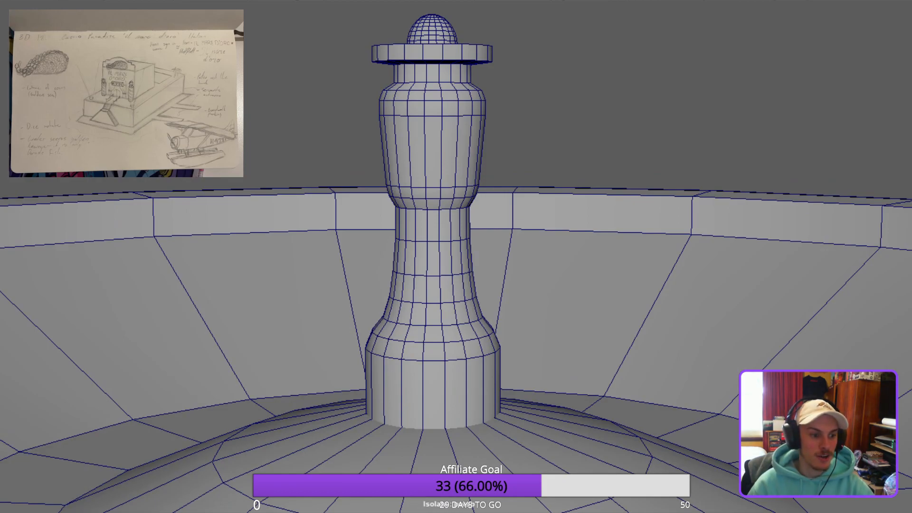
# Look over the centrepiece on its dished base from afar and up close to judge its size and profile.
pyautogui.scroll(-1, 456, 256)
pyautogui.keyDown('alt'); pyautogui.moveTo(456, 256); pyautogui.dragTo(425, 231); pyautogui.keyUp('alt')
pyautogui.scroll(5, 456, 257)
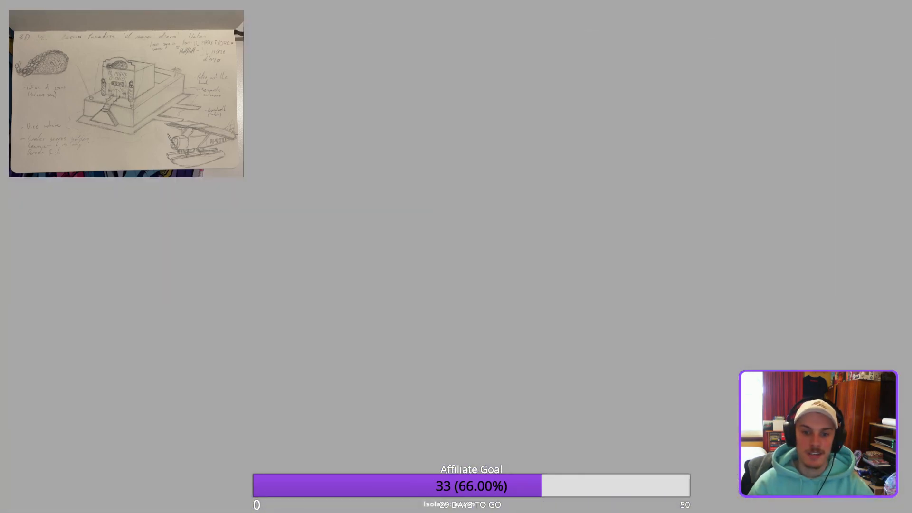
pyautogui.scroll(-8, 456, 257)
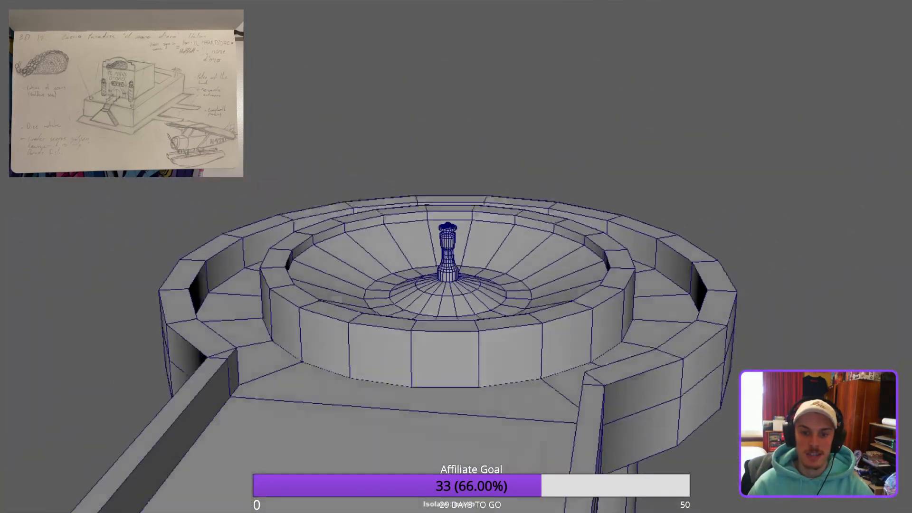
pyautogui.keyDown('alt'); pyautogui.moveTo(456, 257); pyautogui.dragTo(290, 221); pyautogui.keyUp('alt')
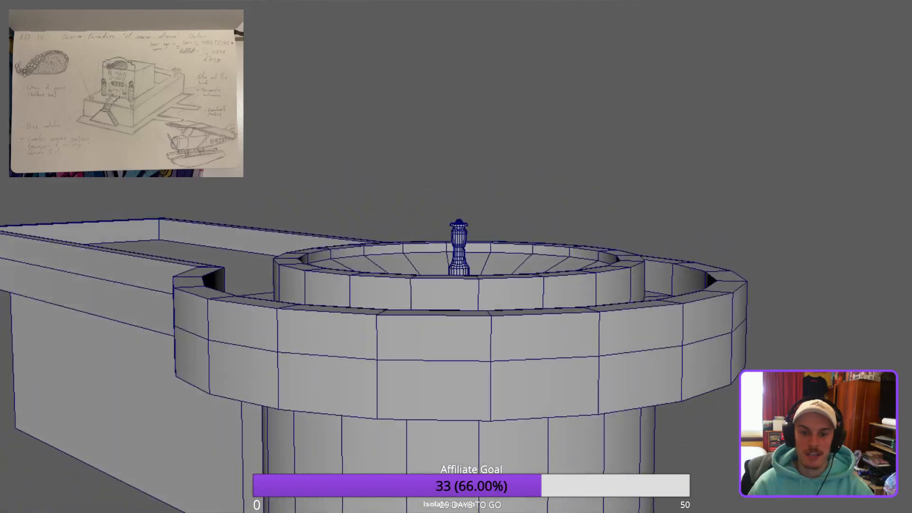
pyautogui.scroll(6, 456, 256)
pyautogui.keyDown('alt'); pyautogui.moveTo(456, 256); pyautogui.dragTo(450, 285); pyautogui.keyUp('alt')
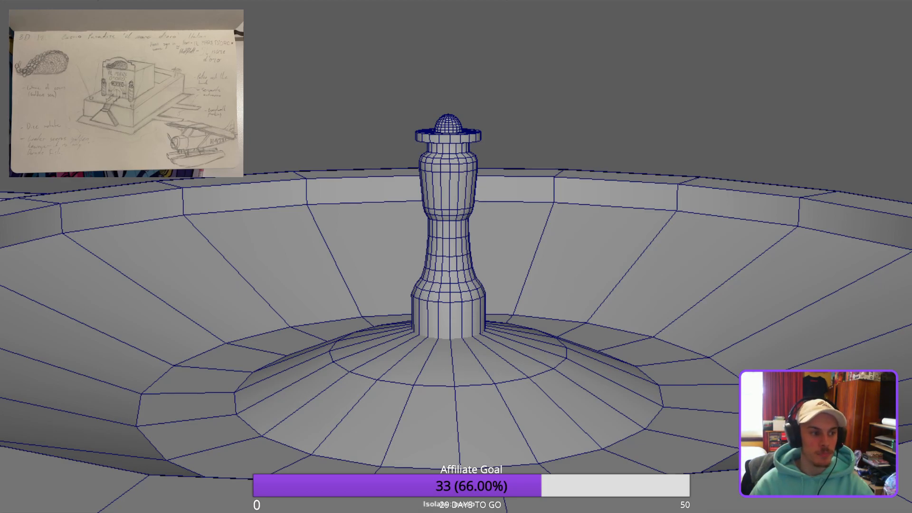
pyautogui.scroll(6, 456, 256)
pyautogui.keyDown('alt'); pyautogui.moveTo(456, 257); pyautogui.dragTo(437, 227); pyautogui.keyUp('alt')
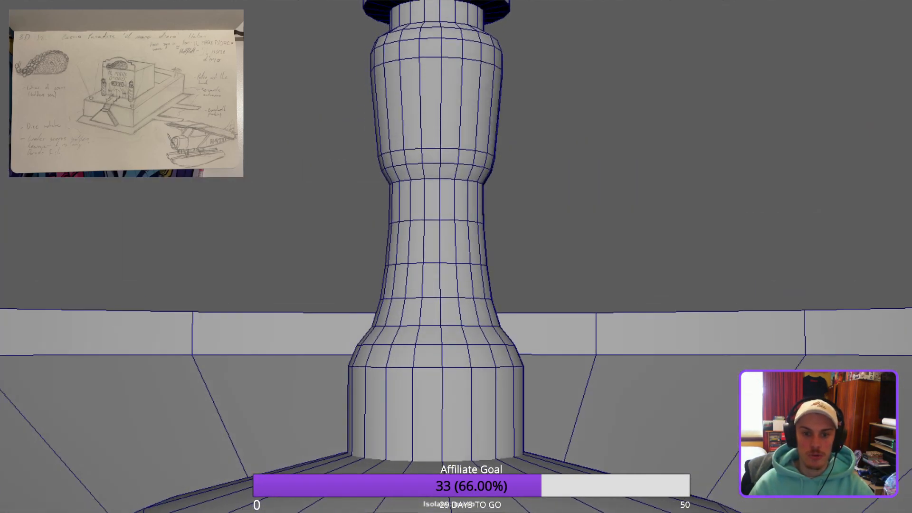
pyautogui.scroll(-2, 455, 257)
pyautogui.keyDown('alt'); pyautogui.moveTo(456, 256); pyautogui.dragTo(440, 301, button='middle'); pyautogui.keyUp('alt')
# Lower the dome, vessel and neck vertices, then grow the selection by one ring and lower it further to shorten the tube.
pyautogui.click(425, 250)
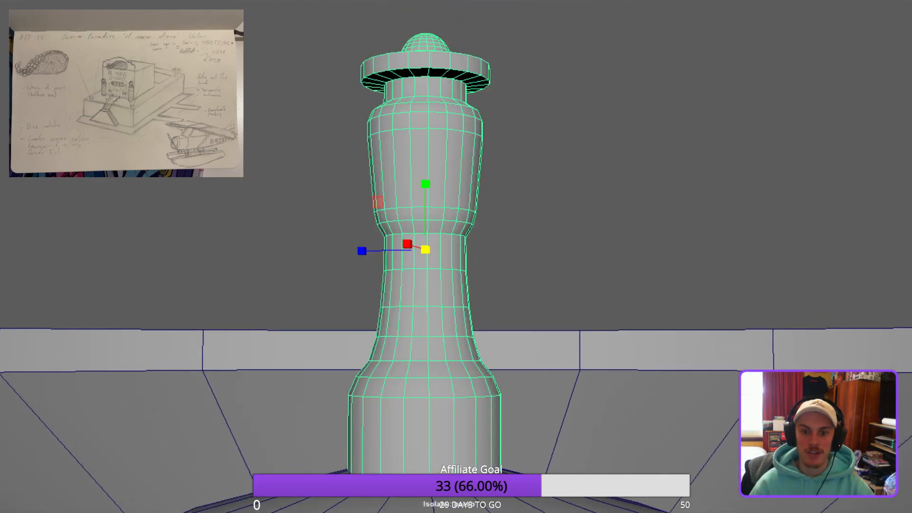
pyautogui.press('F9')
pyautogui.moveTo(470, 214)
pyautogui.keyDown('alt'); pyautogui.mouseDown()
pyautogui.moveTo(472, 256)
pyautogui.moveTo(475, 213)
pyautogui.mouseUp(); pyautogui.keyUp('alt')
pyautogui.scroll(-1, 472, 256)
pyautogui.moveTo(530, 251); pyautogui.dragTo(145, 1)
pyautogui.moveTo(430, 76); pyautogui.dragTo(430, 88)
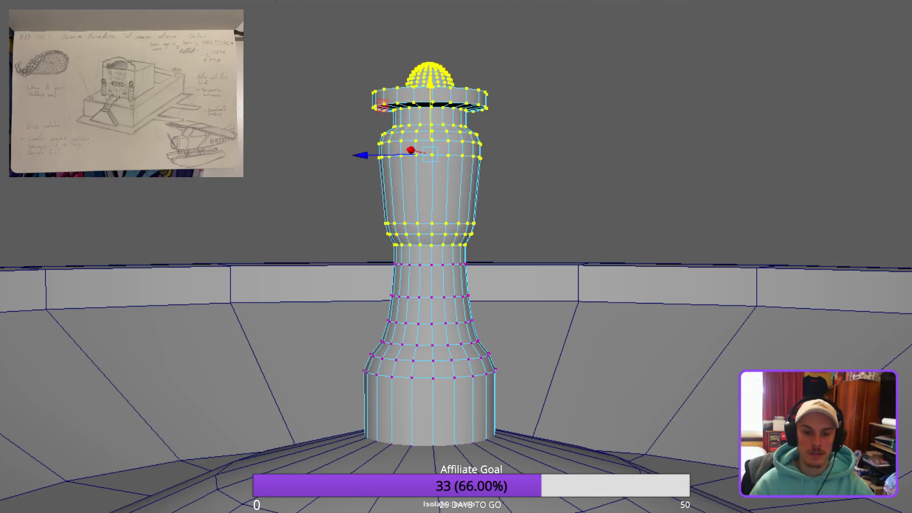
pyautogui.hotkey('shift', '.')
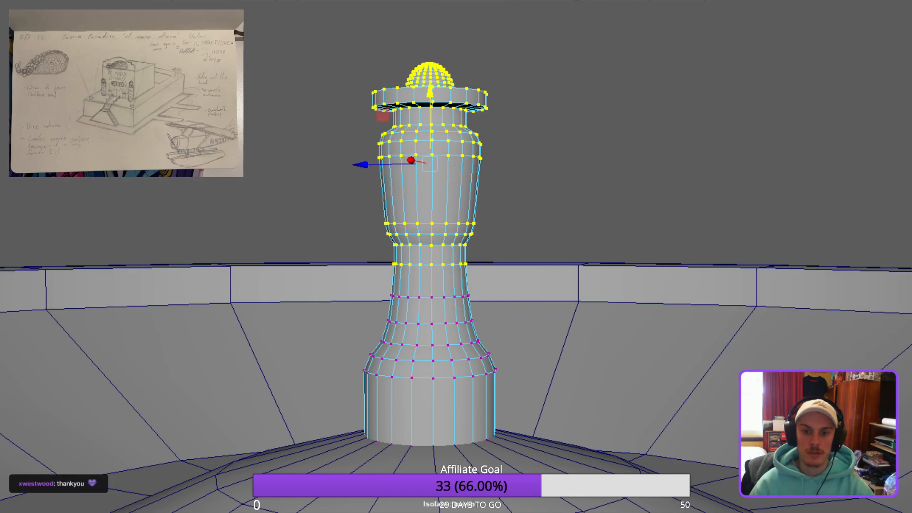
pyautogui.moveTo(430, 93); pyautogui.dragTo(430, 107)
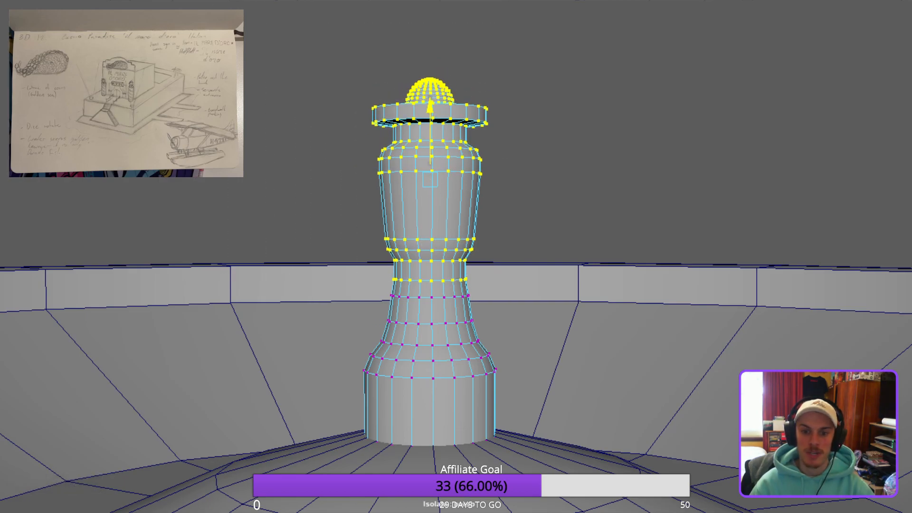
# Lower the tube's edge loop just below the moved section to even the spacing, and return to object mode with nothing selected.
pyautogui.scroll(5, 456, 257)
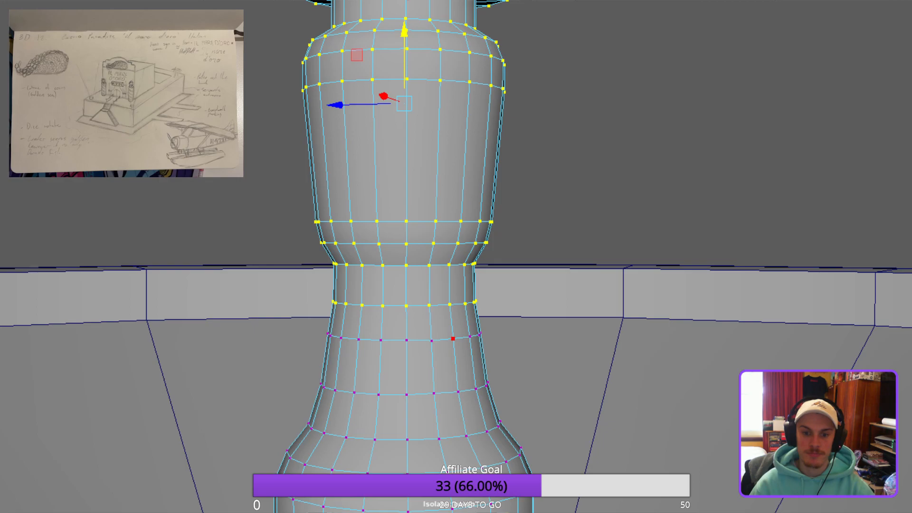
pyautogui.press('F10')
pyautogui.doubleClick(418, 340)
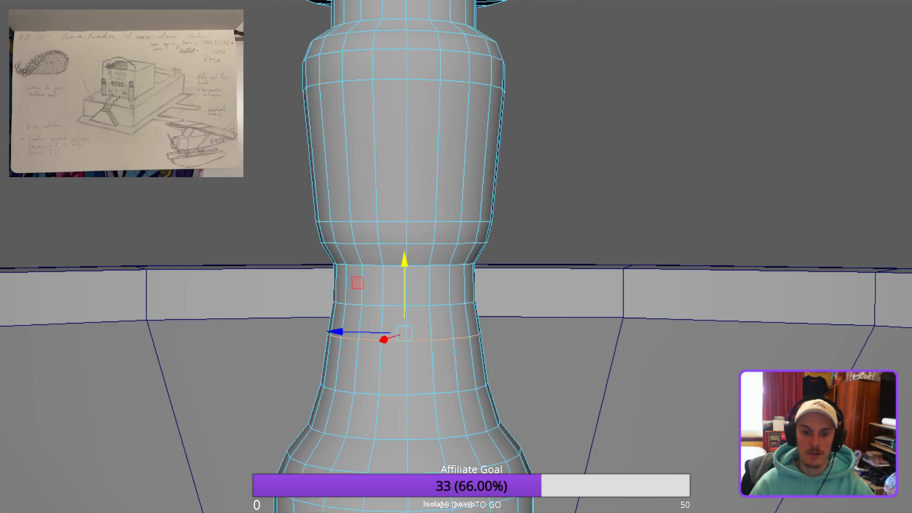
pyautogui.moveTo(404, 295); pyautogui.dragTo(405, 305)
pyautogui.scroll(-3, 456, 256)
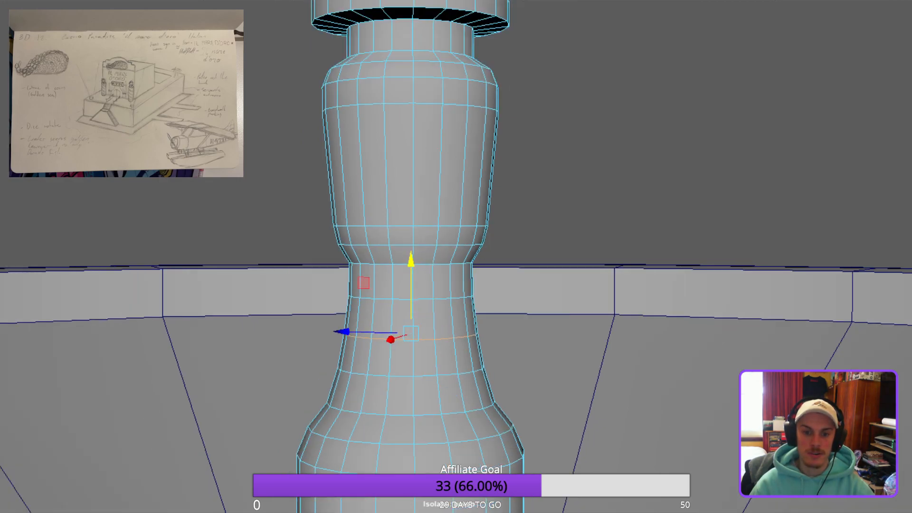
pyautogui.click(570, 200)
pyautogui.scroll(-4, 456, 257)
pyautogui.press('F8')
pyautogui.click(570, 200)
# Turn off isolation to show the whole room and view the centrepiece on the counter.
pyautogui.keyDown('alt'); pyautogui.moveTo(456, 237); pyautogui.dragTo(408, 214); pyautogui.keyUp('alt')
pyautogui.scroll(-6, 456, 257)
pyautogui.hotkey('ctrl', '1')
pyautogui.scroll(-6, 455, 257)
pyautogui.scroll(7, 456, 257)
pyautogui.keyDown('alt'); pyautogui.moveTo(456, 256); pyautogui.dragTo(454, 285); pyautogui.keyUp('alt')
pyautogui.scroll(-2, 494, 237)
pyautogui.scroll(-2, 456, 257)
pyautogui.keyDown('alt'); pyautogui.moveTo(456, 256); pyautogui.dragTo(582, 247, button='middle'); pyautogui.keyUp('alt')
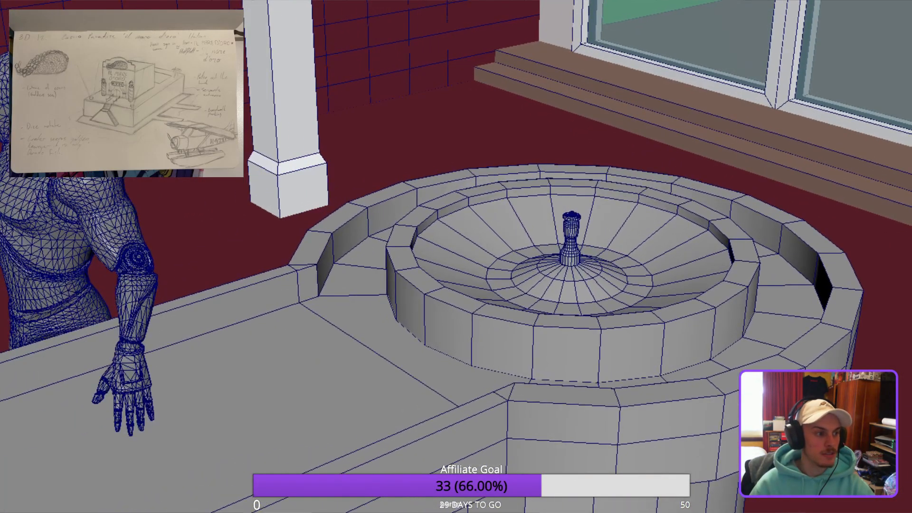
# Examine the counter's top surface around the human reference figure.
pyautogui.keyDown('alt'); pyautogui.moveTo(456, 256); pyautogui.dragTo(437, 281); pyautogui.keyUp('alt')
pyautogui.scroll(-1, 455, 257)
pyautogui.keyDown('alt'); pyautogui.moveTo(455, 256); pyautogui.dragTo(523, 262, button='middle'); pyautogui.keyUp('alt')
pyautogui.keyDown('alt'); pyautogui.moveTo(456, 257); pyautogui.dragTo(413, 304); pyautogui.keyUp('alt')
pyautogui.scroll(5, 456, 257)
pyautogui.keyDown('alt'); pyautogui.moveTo(332, 257); pyautogui.dragTo(456, 256, button='middle'); pyautogui.keyUp('alt')
pyautogui.scroll(-3, 456, 256)
pyautogui.scroll(-1, 456, 257)
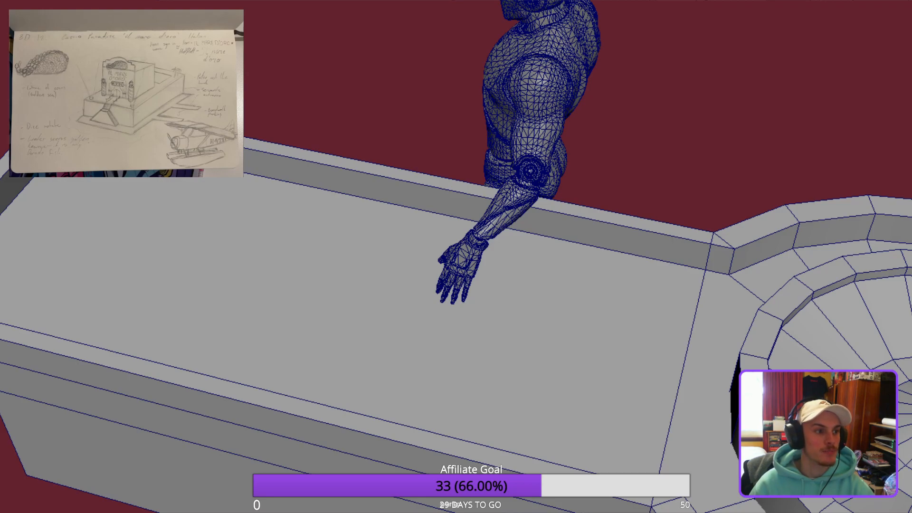
# Look around the counter's curved end and the surrounding floor and steps.
pyautogui.scroll(-2, 456, 256)
pyautogui.keyDown('alt'); pyautogui.moveTo(456, 257); pyautogui.dragTo(468, 199); pyautogui.keyUp('alt')
pyautogui.scroll(-3, 456, 256)
pyautogui.keyDown('alt'); pyautogui.moveTo(456, 257); pyautogui.dragTo(665, 256, button='middle'); pyautogui.keyUp('alt')
pyautogui.keyDown('alt'); pyautogui.moveTo(455, 257); pyautogui.dragTo(703, 323); pyautogui.keyUp('alt')
pyautogui.scroll(3, 456, 256)
pyautogui.keyDown('alt'); pyautogui.moveTo(456, 256); pyautogui.dragTo(627, 446, button='middle'); pyautogui.keyUp('alt')
pyautogui.keyDown('alt'); pyautogui.moveTo(456, 257); pyautogui.dragTo(674, 223); pyautogui.keyUp('alt')
pyautogui.keyDown('alt'); pyautogui.moveTo(456, 256); pyautogui.dragTo(233, 147, button='middle'); pyautogui.keyUp('alt')
pyautogui.keyDown('alt'); pyautogui.moveTo(456, 257); pyautogui.dragTo(396, 216); pyautogui.keyUp('alt')
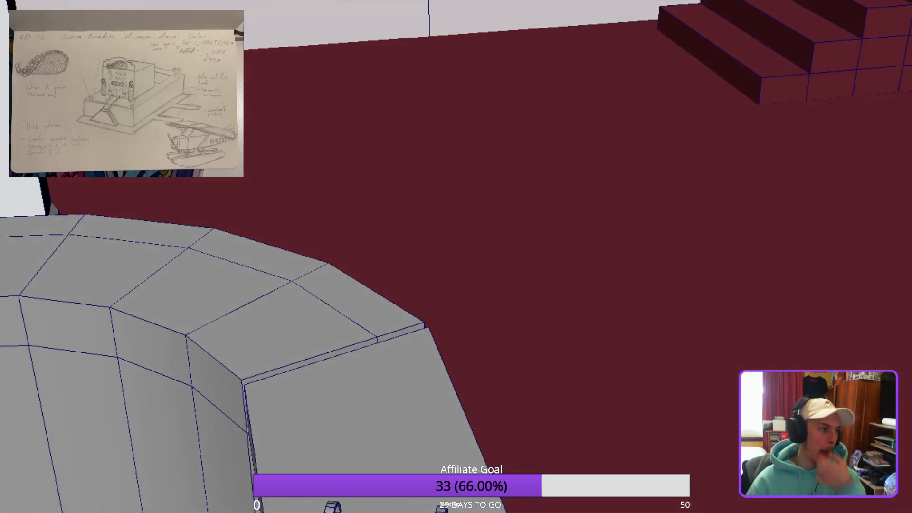
# Move the new cylinder up onto the counter top, just beside the hinged section near the reference figure.
pyautogui.keyDown('alt'); pyautogui.moveTo(456, 257); pyautogui.dragTo(380, 295); pyautogui.keyUp('alt')
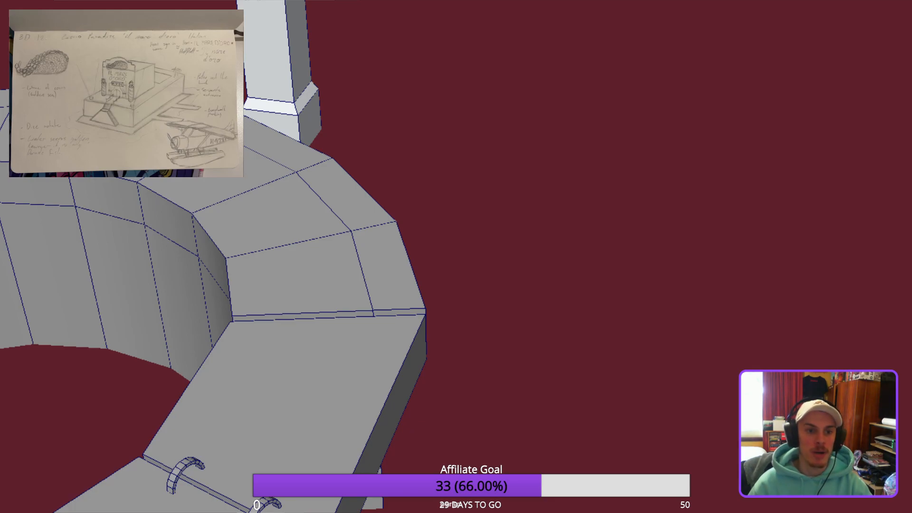
pyautogui.scroll(-10, 456, 257)
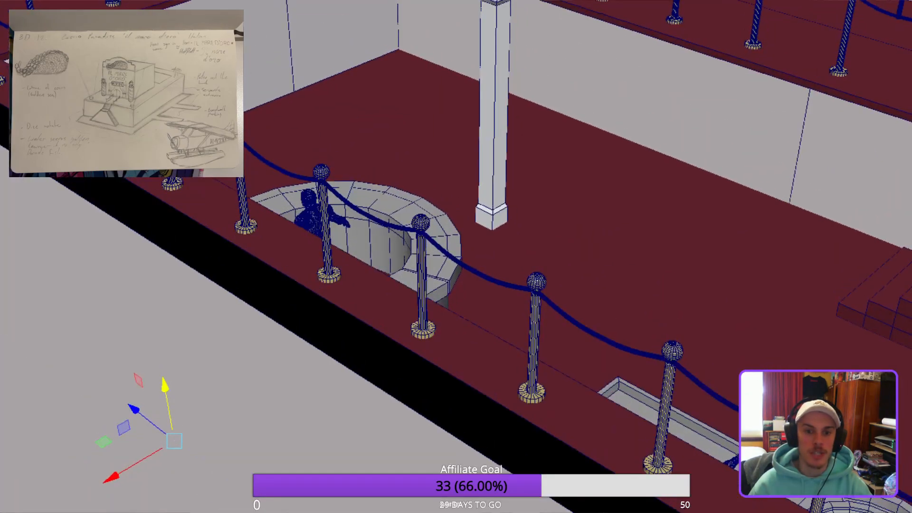
pyautogui.keyDown('alt'); pyautogui.moveTo(522, 256); pyautogui.dragTo(380, 256); pyautogui.keyUp('alt')
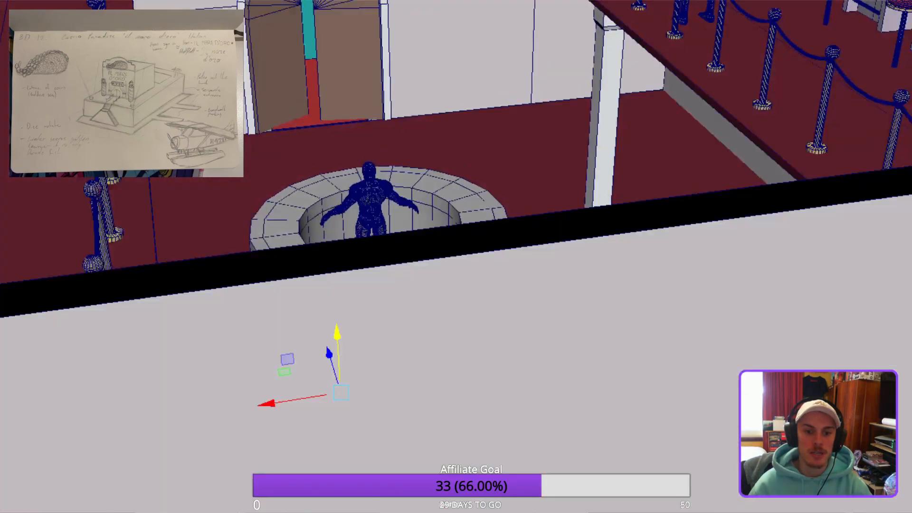
pyautogui.keyDown('alt'); pyautogui.moveTo(456, 257); pyautogui.dragTo(427, 285); pyautogui.keyUp('alt')
pyautogui.scroll(3, 455, 257)
pyautogui.moveTo(274, 370)
pyautogui.mouseDown()
pyautogui.moveTo(237, 5)
pyautogui.moveTo(246, 62)
pyautogui.moveTo(363, 264)
pyautogui.moveTo(379, 210)
pyautogui.mouseUp()
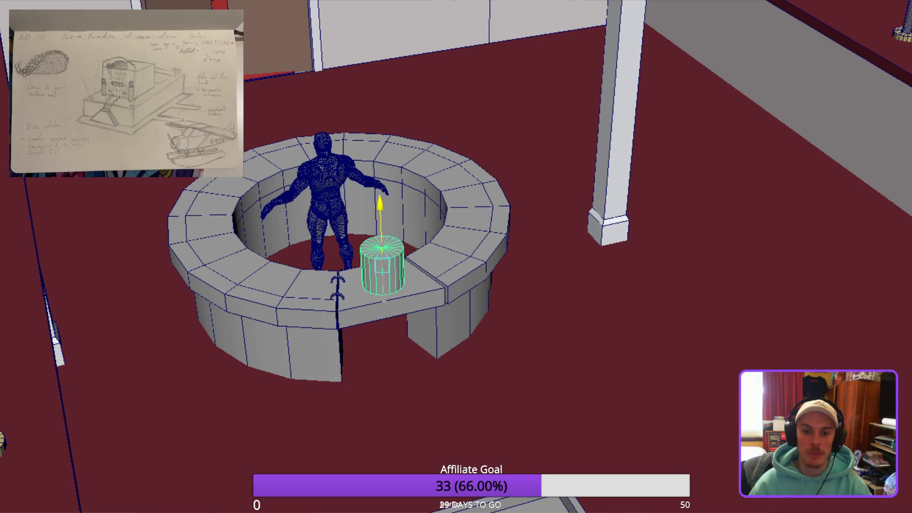
pyautogui.moveTo(315, 279); pyautogui.dragTo(315, 217)
pyautogui.press('f')
pyautogui.moveTo(370, 190); pyautogui.dragTo(371, 184)
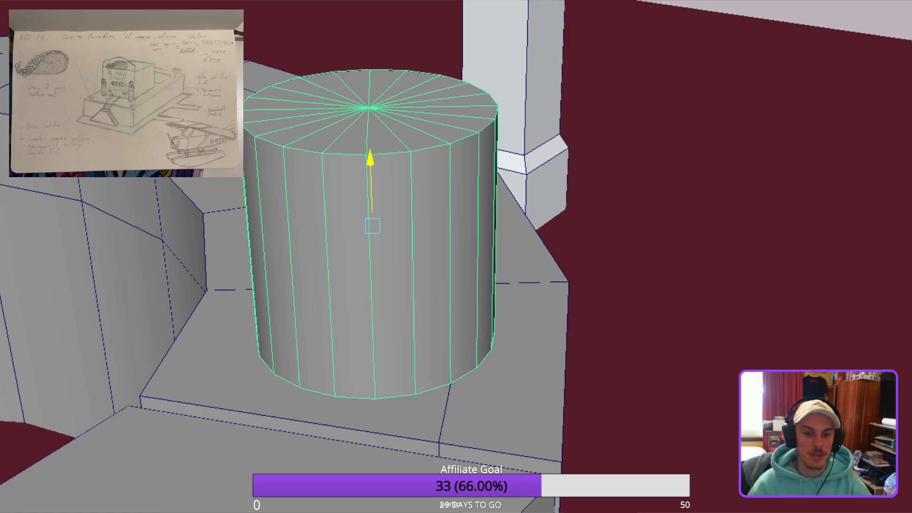
# Shrink the cylinder evenly and flatten its height to form a small, thin disc.
pyautogui.press('f')
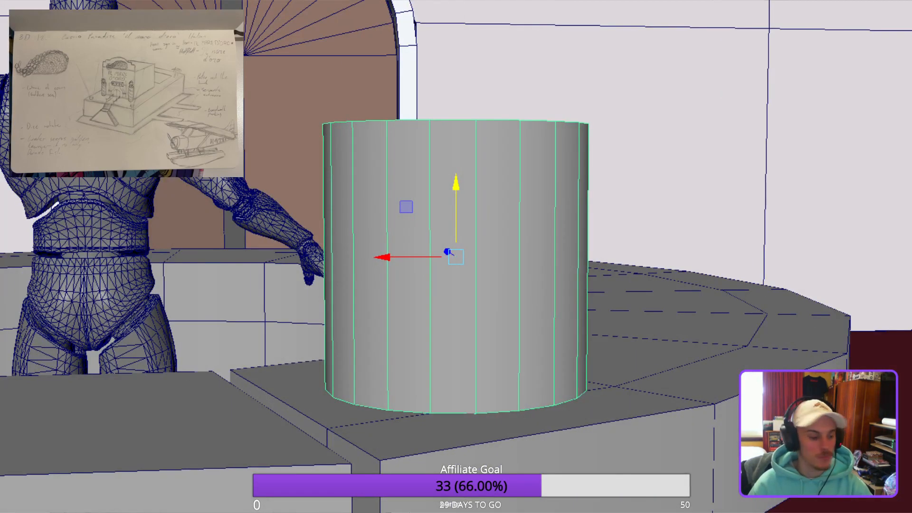
pyautogui.moveTo(456, 256); pyautogui.dragTo(411, 213)
pyautogui.moveTo(455, 189); pyautogui.dragTo(456, 251)
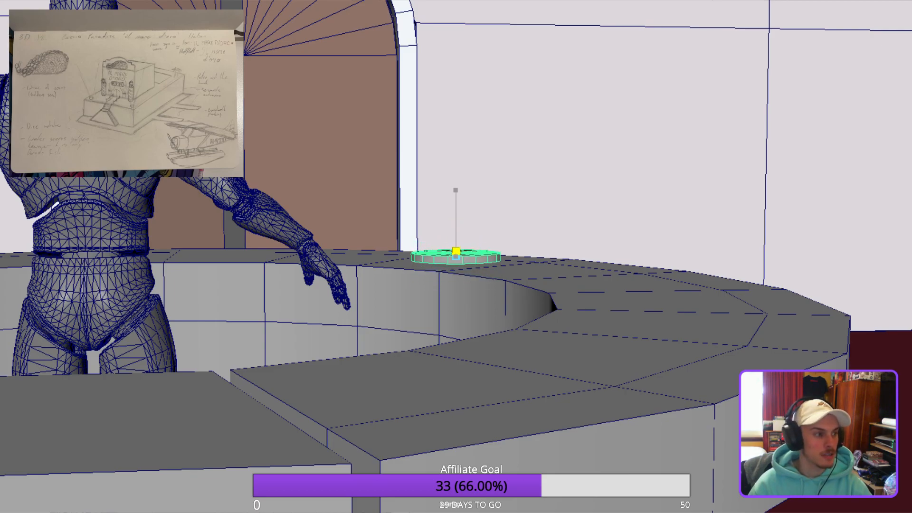
pyautogui.moveTo(456, 252); pyautogui.dragTo(456, 259)
pyautogui.press('f')
pyautogui.moveTo(456, 191); pyautogui.dragTo(401, 257)
pyautogui.scroll(-8, 456, 257)
pyautogui.scroll(-1, 456, 256)
pyautogui.scroll(10, 456, 256)
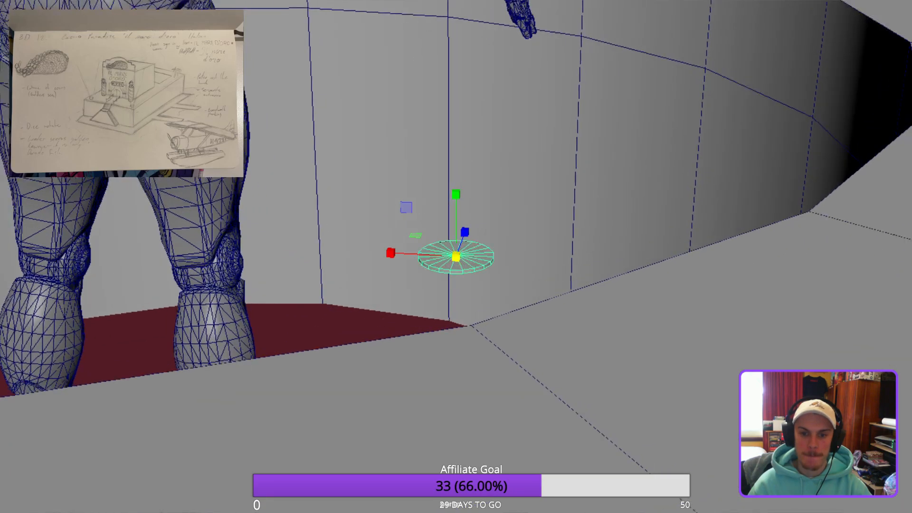
# Fine-tune the disc's thickness and overall size against the counter so it is about chip-sized.
pyautogui.moveTo(456, 194); pyautogui.dragTo(456, 180)
pyautogui.moveTo(456, 256); pyautogui.dragTo(470, 303)
pyautogui.scroll(-3, 394, 256)
pyautogui.scroll(-3, 456, 256)
pyautogui.scroll(4, 456, 257)
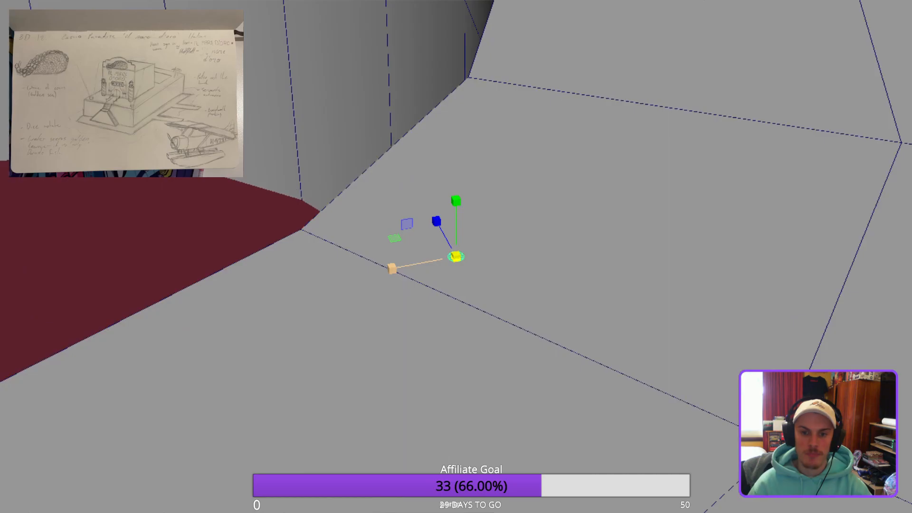
pyautogui.scroll(-4, 456, 256)
pyautogui.keyDown('alt'); pyautogui.moveTo(456, 256); pyautogui.dragTo(430, 223); pyautogui.keyUp('alt')
pyautogui.click(516, 256)
pyautogui.click(456, 256)
pyautogui.moveTo(456, 257); pyautogui.dragTo(555, 251)
# Move the disc across the counter's opening to the reference figure's hand for a size comparison.
pyautogui.click(456, 192)
pyautogui.press('w')
pyautogui.keyDown('alt'); pyautogui.moveTo(413, 261); pyautogui.dragTo(489, 262); pyautogui.keyUp('alt')
pyautogui.moveTo(399, 240); pyautogui.dragTo(0, 131)
pyautogui.scroll(-2, 456, 256)
pyautogui.keyDown('alt'); pyautogui.moveTo(333, 214); pyautogui.dragTo(499, 299, button='middle'); pyautogui.keyUp('alt')
pyautogui.keyDown('alt'); pyautogui.moveTo(455, 266); pyautogui.dragTo(499, 242); pyautogui.keyUp('alt')
pyautogui.moveTo(228, 292); pyautogui.dragTo(0, 257)
pyautogui.scroll(-2, 456, 256)
pyautogui.keyDown('alt'); pyautogui.moveTo(333, 257); pyautogui.dragTo(471, 260, button='middle'); pyautogui.keyUp('alt')
pyautogui.moveTo(224, 280); pyautogui.dragTo(93, 354)
pyautogui.moveTo(135, 333); pyautogui.dragTo(120, 330)
pyautogui.press('e')
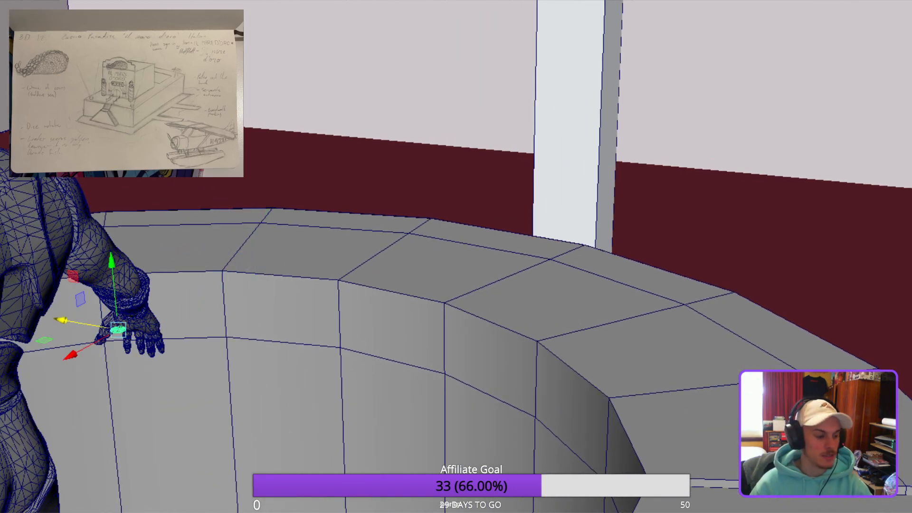
# Adjust the disc's height and sideways position so it sits level with the figure's thumb.
pyautogui.press('f')
pyautogui.keyDown('alt'); pyautogui.moveTo(247, 269); pyautogui.dragTo(5, 427); pyautogui.keyUp('alt')
pyautogui.keyDown('alt'); pyautogui.moveTo(14, 418); pyautogui.dragTo(185, 332); pyautogui.keyUp('alt')
pyautogui.moveTo(528, 97); pyautogui.dragTo(527, 292)
pyautogui.moveTo(599, 365); pyautogui.dragTo(254, 357)
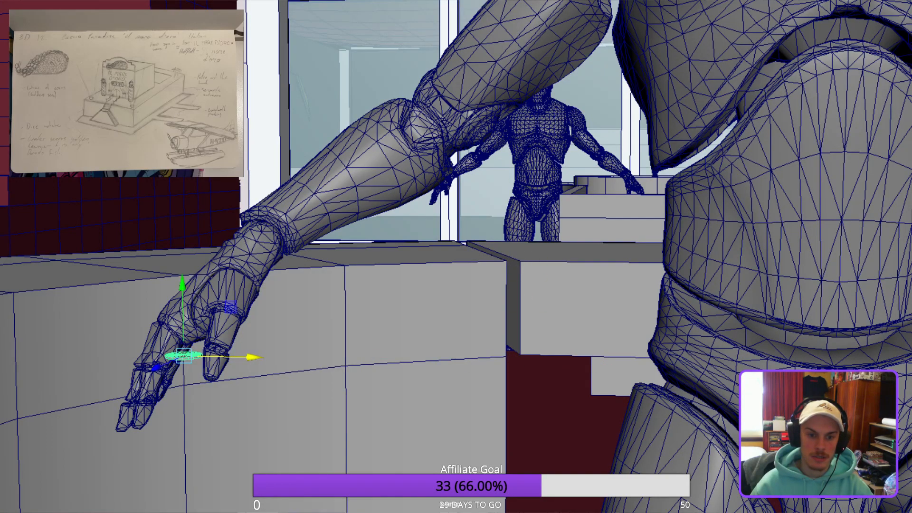
pyautogui.press('f')
pyautogui.scroll(-6, 456, 256)
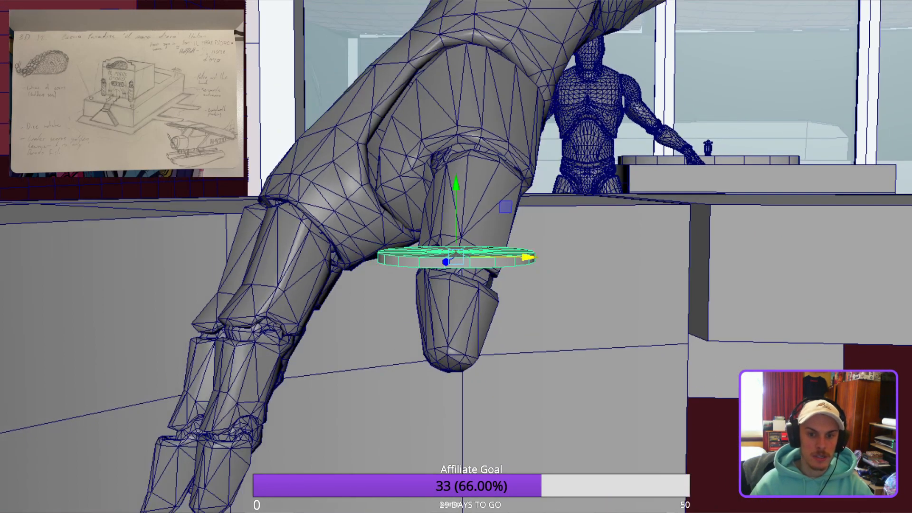
# Correct the disc's depth and sideways position so it sits between the figure's thumb and fingers.
pyautogui.keyDown('alt'); pyautogui.moveTo(332, 257); pyautogui.dragTo(523, 271); pyautogui.keyUp('alt')
pyautogui.scroll(-4, 456, 256)
pyautogui.keyDown('alt'); pyautogui.moveTo(428, 257); pyautogui.dragTo(455, 256); pyautogui.keyUp('alt')
pyautogui.scroll(-3, 456, 257)
pyautogui.keyDown('alt'); pyautogui.moveTo(456, 228); pyautogui.dragTo(468, 427, button='middle'); pyautogui.keyUp('alt')
pyautogui.scroll(-7, 456, 257)
pyautogui.keyDown('alt'); pyautogui.moveTo(475, 257); pyautogui.dragTo(356, 290); pyautogui.keyUp('alt')
pyautogui.scroll(5, 456, 256)
pyautogui.keyDown('alt'); pyautogui.moveTo(447, 332); pyautogui.dragTo(475, 259, button='middle'); pyautogui.keyUp('alt')
pyautogui.keyDown('alt'); pyautogui.moveTo(417, 285); pyautogui.dragTo(523, 251); pyautogui.keyUp('alt')
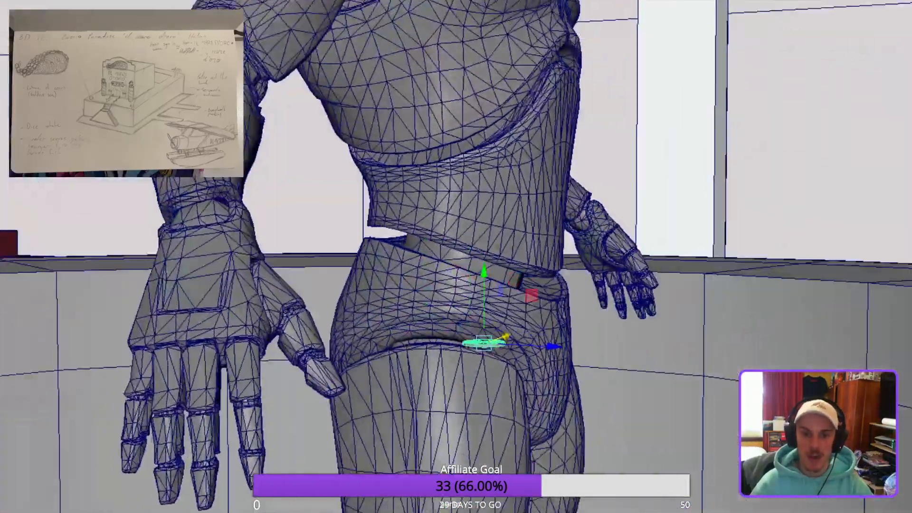
pyautogui.moveTo(547, 346); pyautogui.dragTo(383, 340)
pyautogui.keyDown('alt'); pyautogui.moveTo(456, 266); pyautogui.dragTo(289, 295); pyautogui.keyUp('alt')
pyautogui.moveTo(559, 289); pyautogui.dragTo(459, 249)
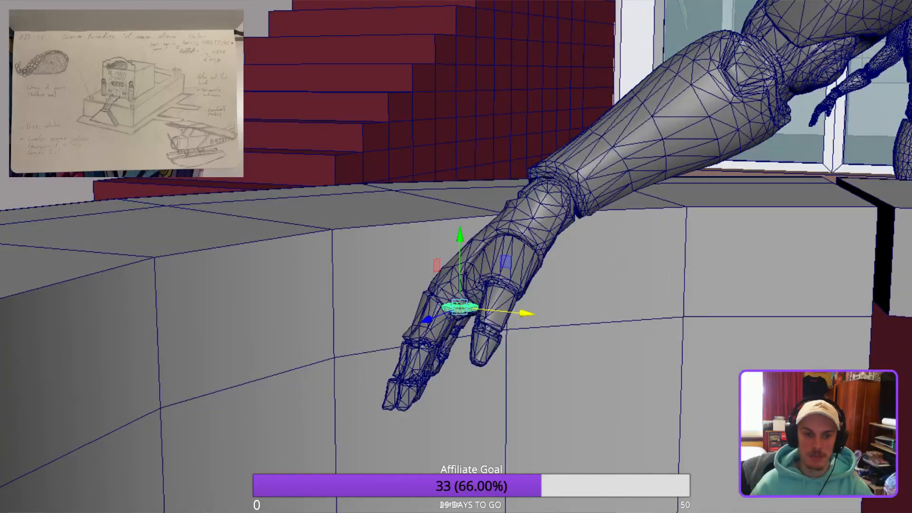
# Enlarge the disc slightly and adjust its thickness to suit the figure's hand.
pyautogui.press('r')
pyautogui.moveTo(459, 307)
pyautogui.mouseDown()
pyautogui.moveTo(500, 308)
pyautogui.moveTo(467, 307)
pyautogui.mouseUp()
pyautogui.moveTo(459, 242); pyautogui.dragTo(458, 242)
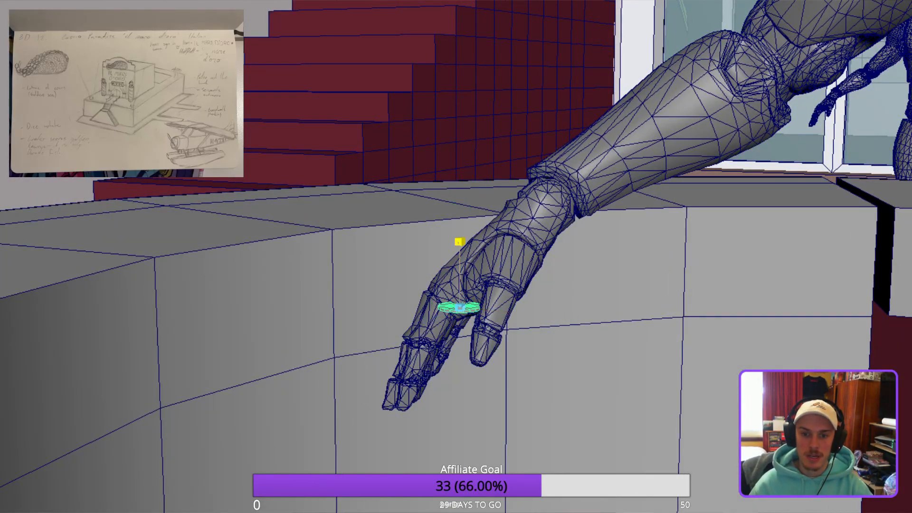
pyautogui.moveTo(459, 197); pyautogui.dragTo(459, 198)
pyautogui.keyDown('alt'); pyautogui.moveTo(459, 198); pyautogui.dragTo(546, 194); pyautogui.keyUp('alt')
pyautogui.press('w')
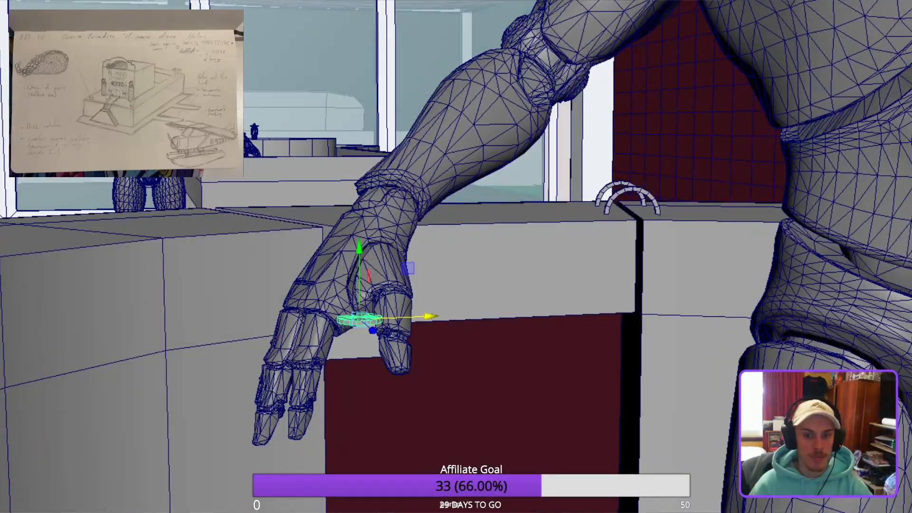
# Check the disc's size in the figure's hand, and raise it to just above the counter-top height.
pyautogui.keyDown('alt'); pyautogui.moveTo(455, 256); pyautogui.dragTo(589, 281); pyautogui.keyUp('alt')
pyautogui.scroll(-5, 456, 257)
pyautogui.scroll(2, 456, 256)
pyautogui.press('q')
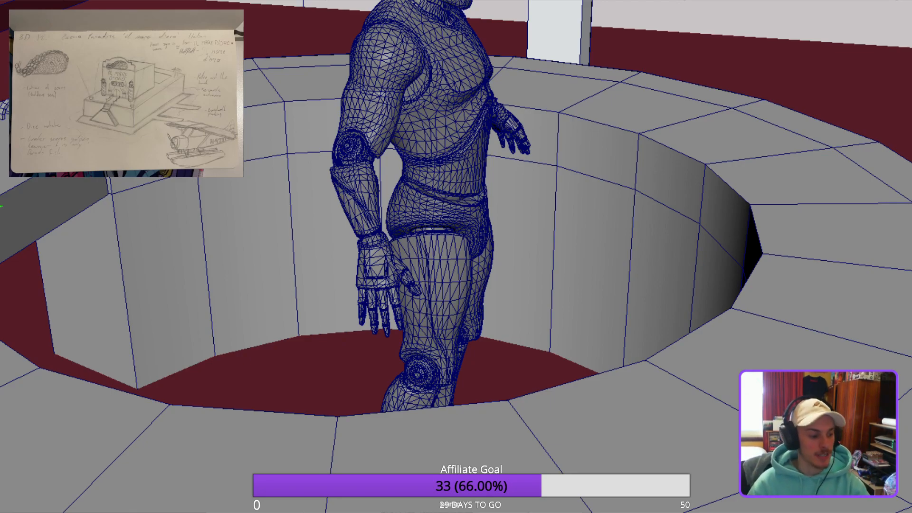
pyautogui.press('f')
pyautogui.scroll(-8, 456, 257)
pyautogui.keyDown('alt'); pyautogui.moveTo(456, 257); pyautogui.dragTo(579, 175); pyautogui.keyUp('alt')
pyautogui.scroll(-2, 456, 256)
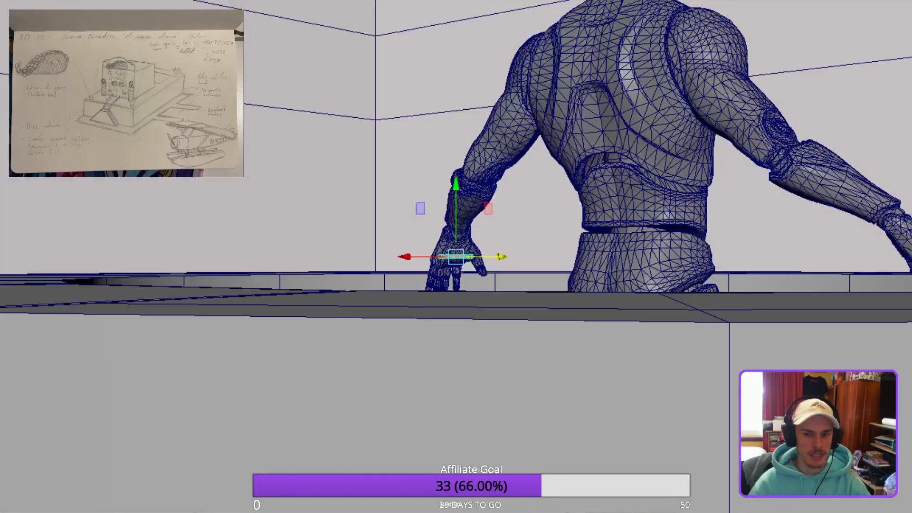
pyautogui.moveTo(456, 185); pyautogui.dragTo(528, 266)
pyautogui.press('f')
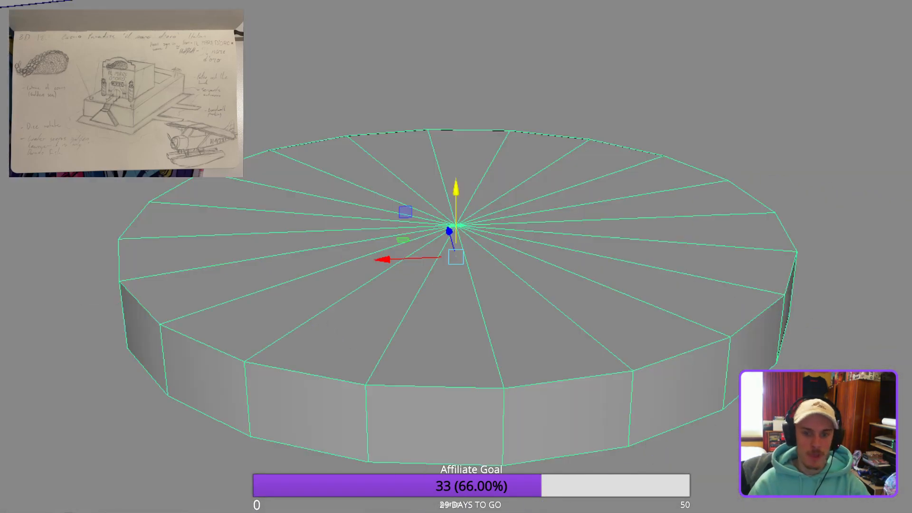
# Place the disc flat on the counter's end segment next to the hinged section.
pyautogui.scroll(-4, 455, 256)
pyautogui.scroll(-6, 456, 257)
pyautogui.keyDown('alt'); pyautogui.moveTo(455, 257); pyautogui.dragTo(517, 228); pyautogui.keyUp('alt')
pyautogui.moveTo(456, 185); pyautogui.dragTo(361, 228)
pyautogui.scroll(-3, 456, 188)
pyautogui.moveTo(421, 213); pyautogui.dragTo(553, 366)
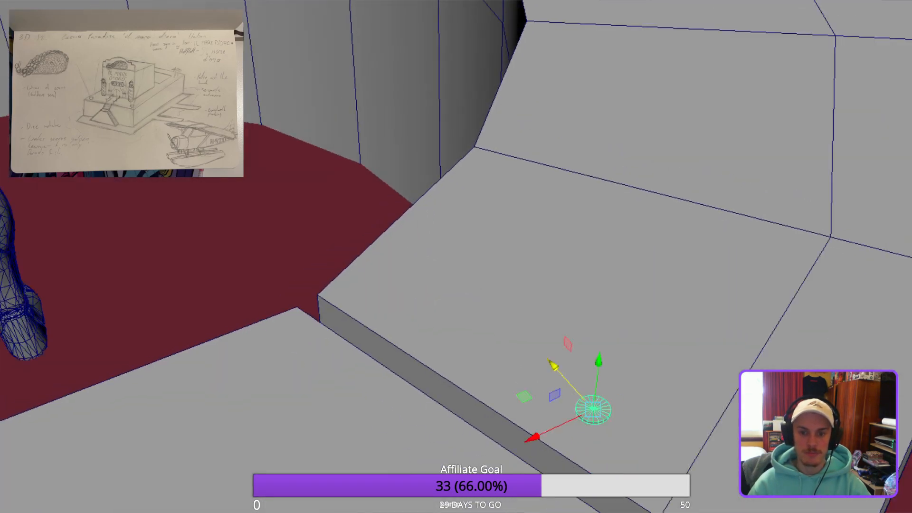
pyautogui.scroll(-2, 553, 366)
pyautogui.keyDown('alt'); pyautogui.moveTo(554, 366); pyautogui.dragTo(440, 304, button='middle'); pyautogui.keyUp('alt')
pyautogui.moveTo(384, 337); pyautogui.dragTo(457, 289)
# Duplicate the disc and place the copy beside it on the counter top.
pyautogui.hotkey('ctrl', 'd')
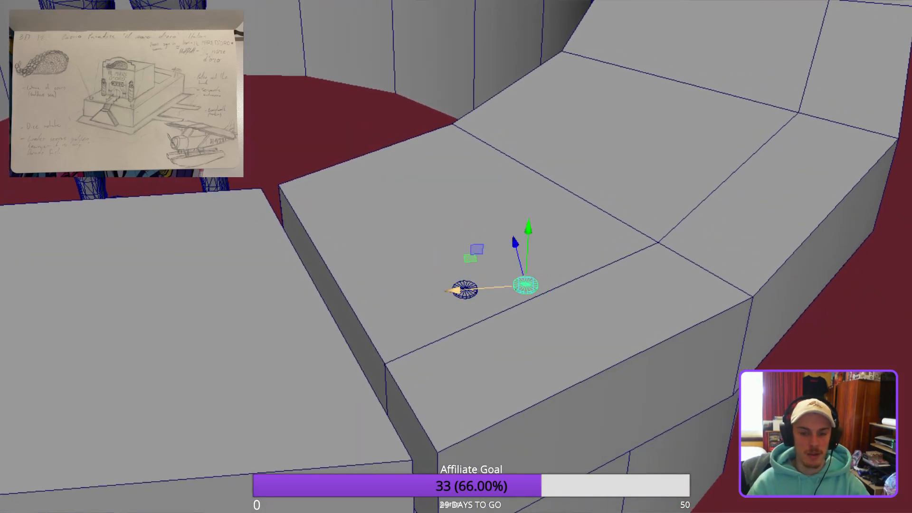
pyautogui.press('f')
pyautogui.scroll(-5, 457, 289)
pyautogui.keyDown('alt'); pyautogui.moveTo(457, 289); pyautogui.dragTo(455, 257); pyautogui.keyUp('alt')
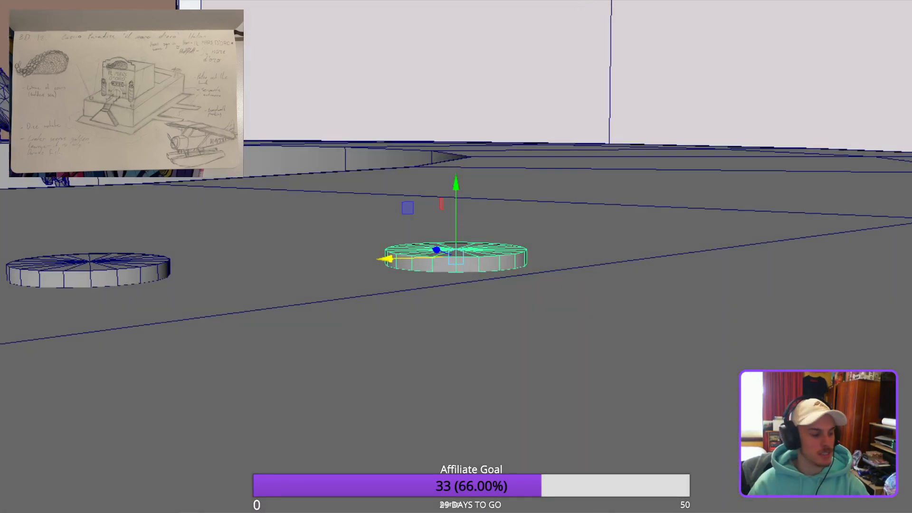
# Duplicate the second disc, stack the copy directly on top and offset it slightly in both horizontal directions.
pyautogui.hotkey('ctrl', 'd')
pyautogui.moveTo(456, 190); pyautogui.dragTo(477, 216)
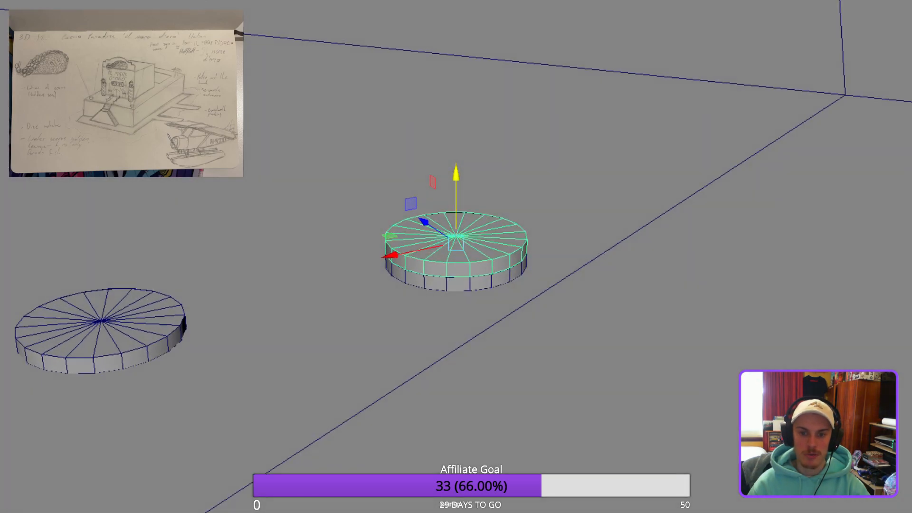
pyautogui.moveTo(395, 255)
pyautogui.mouseDown()
pyautogui.moveTo(373, 260)
pyautogui.moveTo(382, 258)
pyautogui.mouseUp()
pyautogui.keyDown('alt'); pyautogui.moveTo(382, 257); pyautogui.dragTo(405, 296); pyautogui.keyUp('alt')
pyautogui.moveTo(393, 225); pyautogui.dragTo(316, 185)
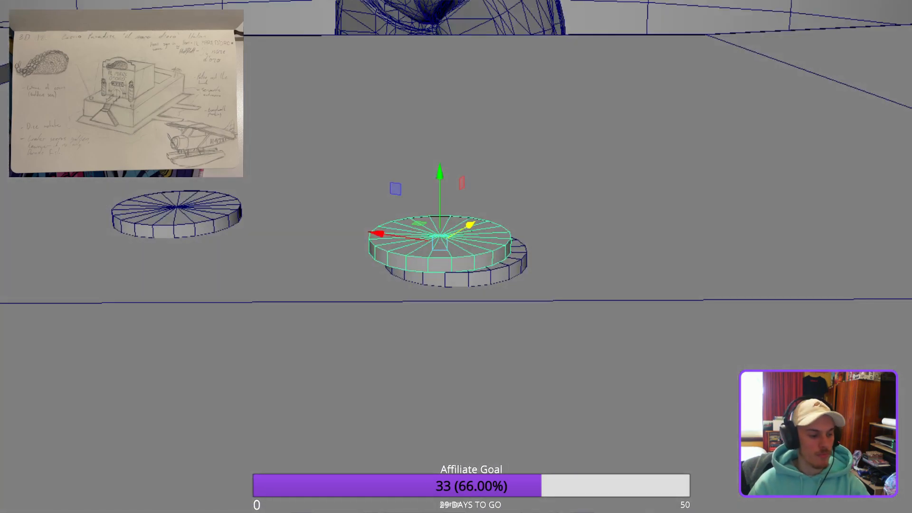
# Add a third and a fourth disc copy to the stack, each shifted slightly out of line.
pyautogui.moveTo(439, 190); pyautogui.dragTo(435, 228)
pyautogui.moveTo(472, 191); pyautogui.dragTo(482, 178)
pyautogui.moveTo(387, 199); pyautogui.dragTo(435, 157)
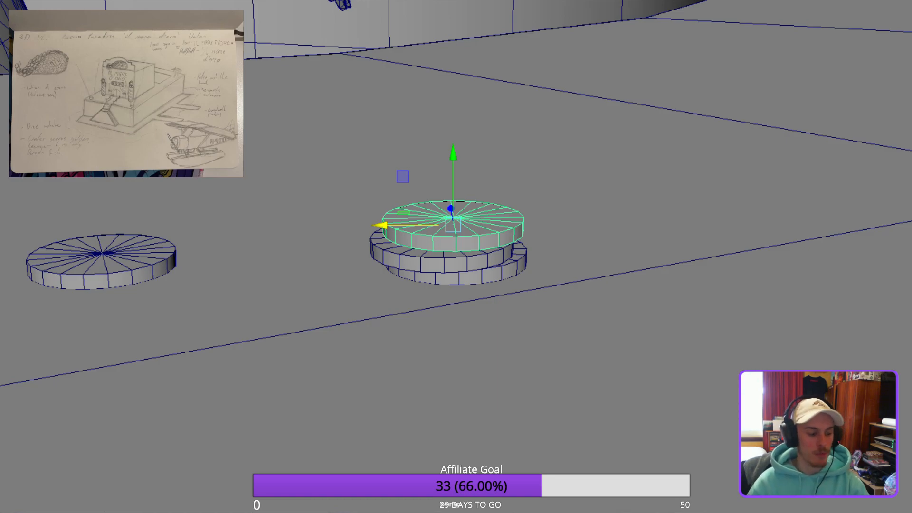
pyautogui.keyDown('alt'); pyautogui.moveTo(435, 157); pyautogui.dragTo(513, 183); pyautogui.keyUp('alt')
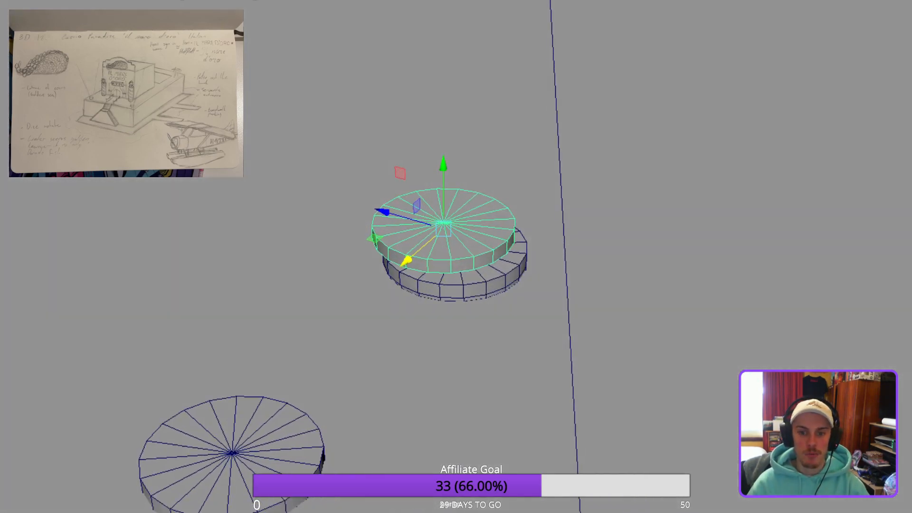
pyautogui.moveTo(443, 164); pyautogui.dragTo(443, 151)
pyautogui.moveTo(384, 198); pyautogui.dragTo(282, 147)
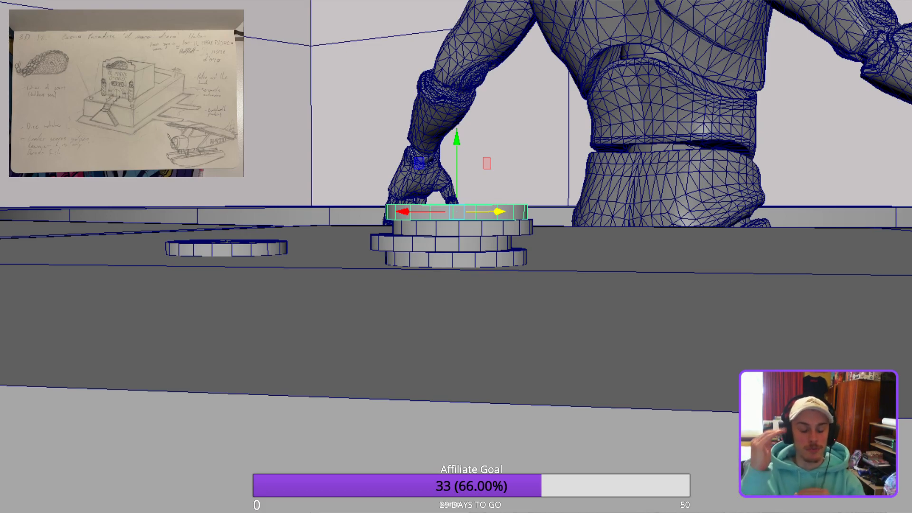
# Add a fifth disc copy on top of the stack with a slight sideways and depth offset.
pyautogui.keyDown('alt'); pyautogui.moveTo(456, 214); pyautogui.dragTo(444, 340); pyautogui.keyUp('alt')
pyautogui.scroll(6, 456, 214)
pyautogui.scroll(-6, 456, 257)
pyautogui.keyDown('shift'); pyautogui.moveTo(454, 175); pyautogui.dragTo(327, 140); pyautogui.keyUp('shift')
pyautogui.moveTo(390, 195); pyautogui.dragTo(385, 194)
pyautogui.moveTo(472, 174); pyautogui.dragTo(476, 148)
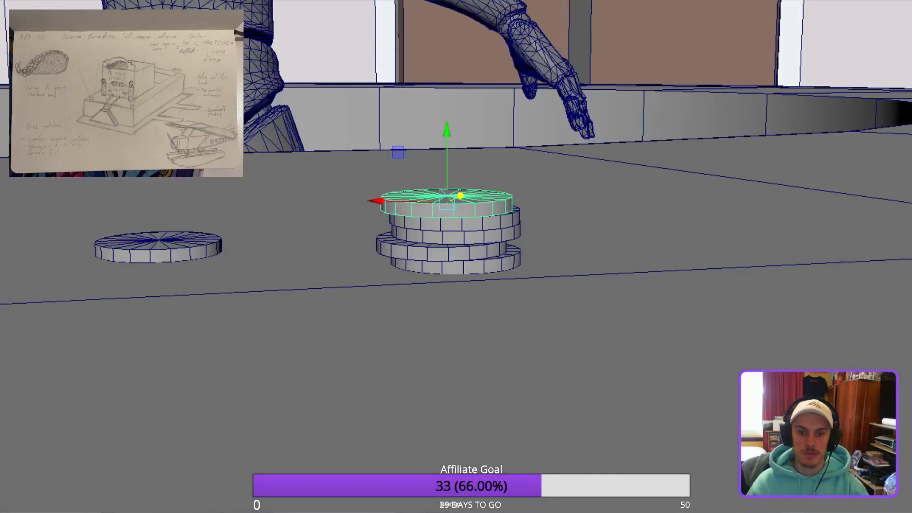
# Copy the stack's bottom disc to the free side of the stack as the base of a second stack.
pyautogui.scroll(4, 456, 209)
pyautogui.keyDown('alt'); pyautogui.moveTo(456, 208); pyautogui.dragTo(456, 251); pyautogui.keyUp('alt')
pyautogui.scroll(-3, 456, 209)
pyautogui.keyDown('alt'); pyautogui.moveTo(446, 204); pyautogui.dragTo(442, 259, button='middle'); pyautogui.keyUp('alt')
pyautogui.keyDown('alt'); pyautogui.moveTo(443, 259); pyautogui.dragTo(442, 266); pyautogui.keyUp('alt')
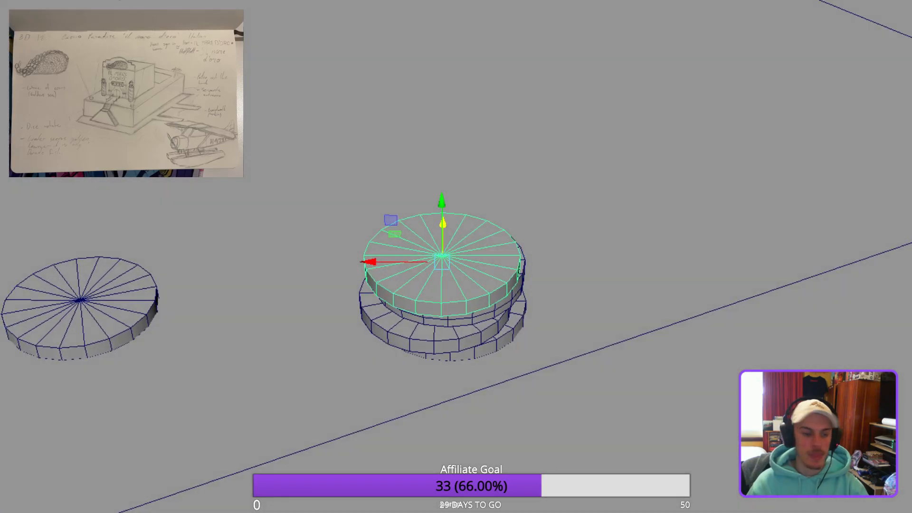
pyautogui.click(503, 334)
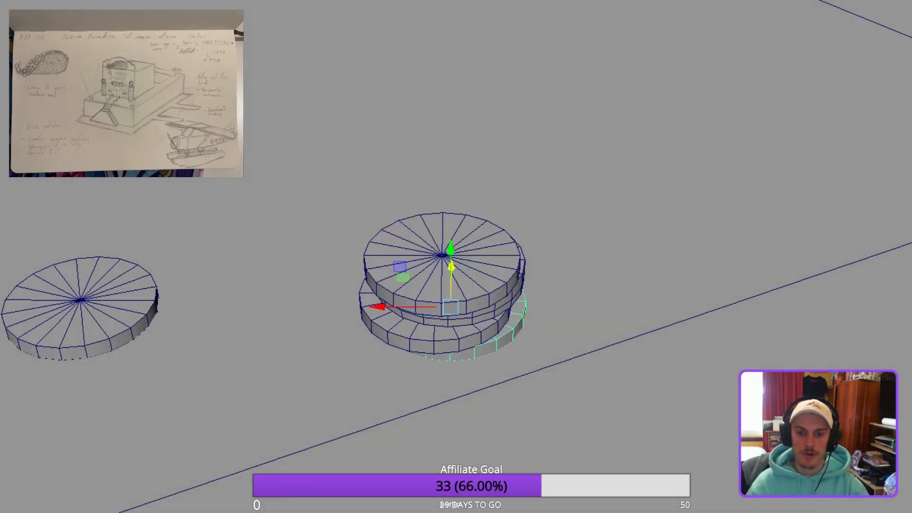
pyautogui.moveTo(377, 306); pyautogui.dragTo(560, 304)
pyautogui.keyDown('alt'); pyautogui.moveTo(561, 304); pyautogui.dragTo(427, 313, button='middle'); pyautogui.keyUp('alt')
pyautogui.scroll(3, 427, 313)
pyautogui.keyDown('alt'); pyautogui.moveTo(427, 313); pyautogui.dragTo(444, 239); pyautogui.keyUp('alt')
# Stack two more disc copies on the second stack's base, each slightly offset for an irregular look.
pyautogui.keyDown('shift'); pyautogui.moveTo(438, 332); pyautogui.dragTo(437, 307); pyautogui.keyUp('shift')
pyautogui.moveTo(368, 377); pyautogui.dragTo(364, 377)
pyautogui.moveTo(442, 363); pyautogui.dragTo(443, 360)
pyautogui.keyDown('shift'); pyautogui.moveTo(435, 306); pyautogui.dragTo(435, 282); pyautogui.keyUp('shift')
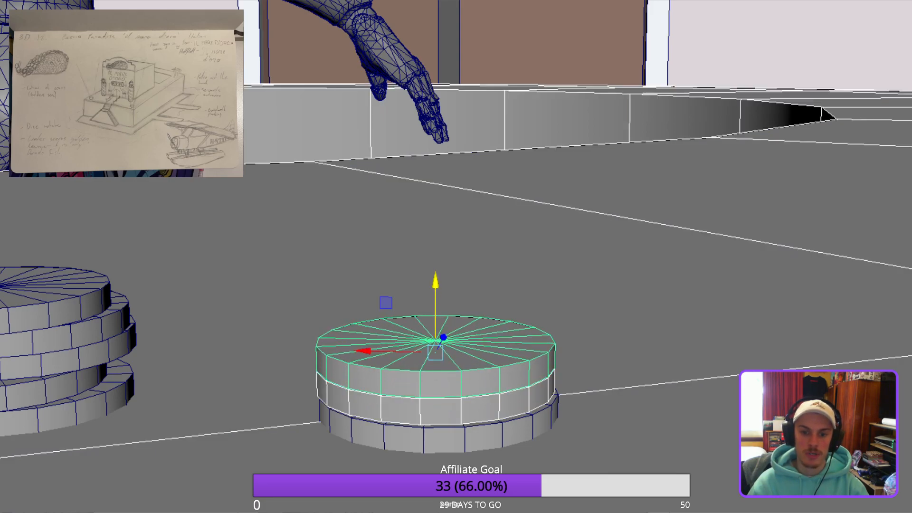
pyautogui.keyDown('shift'); pyautogui.moveTo(363, 350); pyautogui.dragTo(372, 351); pyautogui.keyUp('shift')
pyautogui.keyDown('alt'); pyautogui.moveTo(373, 350); pyautogui.dragTo(508, 347); pyautogui.keyUp('alt')
pyautogui.moveTo(572, 335); pyautogui.dragTo(563, 332)
pyautogui.keyDown('alt'); pyautogui.moveTo(562, 332); pyautogui.dragTo(480, 304); pyautogui.keyUp('alt')
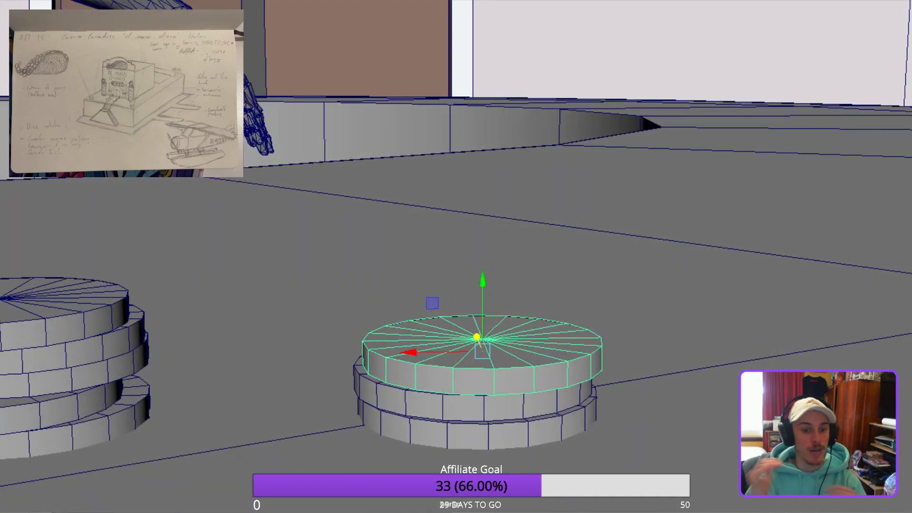
# Add a fourth disc copy on top of the second stack and shift it slightly sideways.
pyautogui.keyDown('alt'); pyautogui.moveTo(479, 304); pyautogui.dragTo(884, 261, button='middle'); pyautogui.keyUp('alt')
pyautogui.scroll(-3, 456, 256)
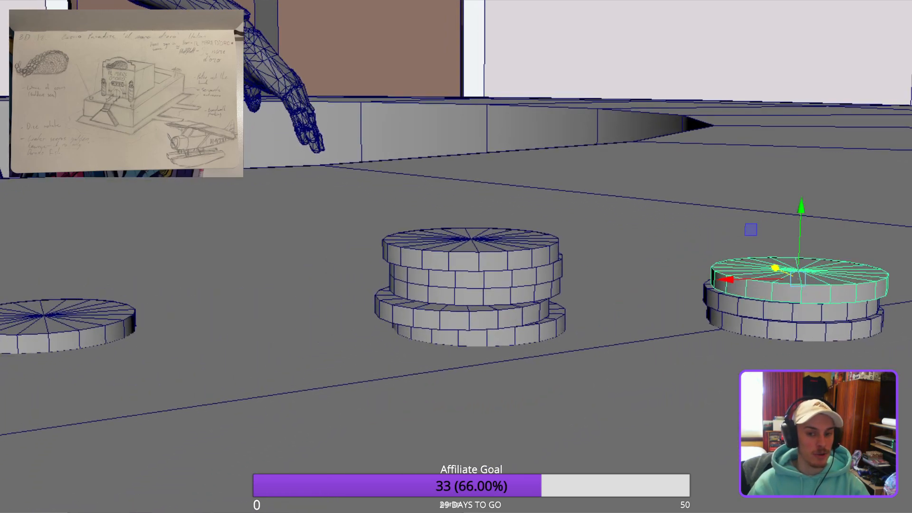
pyautogui.scroll(-2, 456, 256)
pyautogui.keyDown('alt'); pyautogui.moveTo(523, 285); pyautogui.dragTo(366, 319, button='middle'); pyautogui.keyUp('alt')
pyautogui.scroll(3, 456, 256)
pyautogui.keyDown('alt'); pyautogui.moveTo(456, 256); pyautogui.dragTo(408, 328); pyautogui.keyUp('alt')
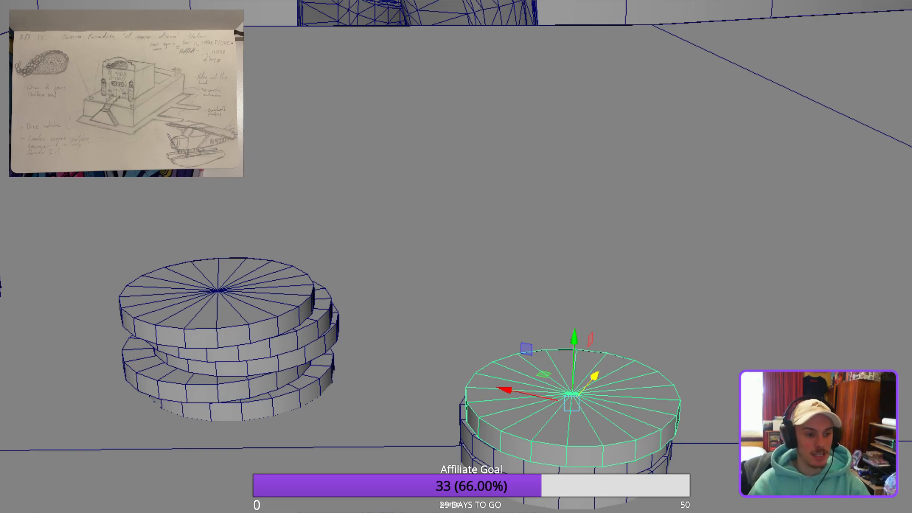
pyautogui.scroll(-5, 456, 256)
pyautogui.keyDown('alt'); pyautogui.moveTo(456, 257); pyautogui.dragTo(420, 240, button='middle'); pyautogui.keyUp('alt')
pyautogui.keyDown('alt'); pyautogui.moveTo(420, 240); pyautogui.dragTo(605, 249); pyautogui.keyUp('alt')
pyautogui.press('f')
pyautogui.moveTo(456, 204); pyautogui.dragTo(456, 152)
pyautogui.moveTo(484, 233); pyautogui.dragTo(378, 240)
pyautogui.scroll(-5, 456, 257)
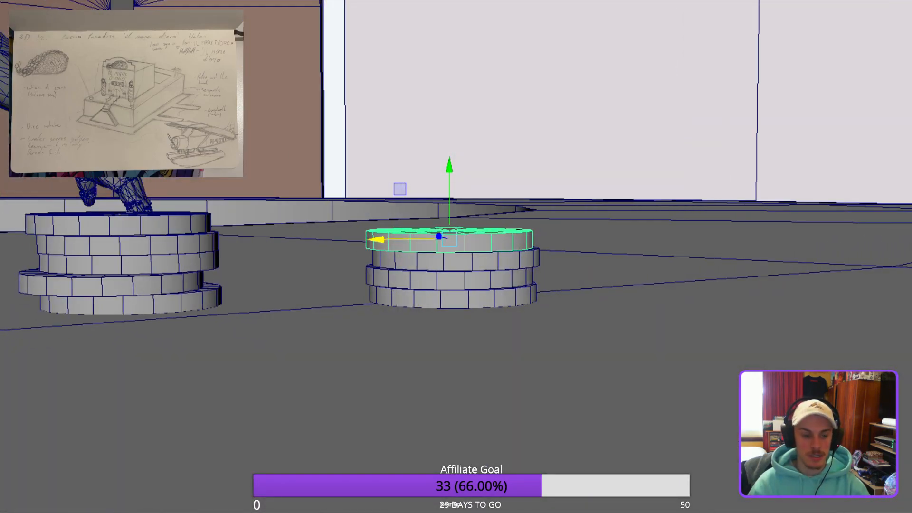
# Add a fifth disc copy on top of the second stack and shift it slightly sideways, flush with the disc below.
pyautogui.moveTo(449, 190); pyautogui.dragTo(449, 174)
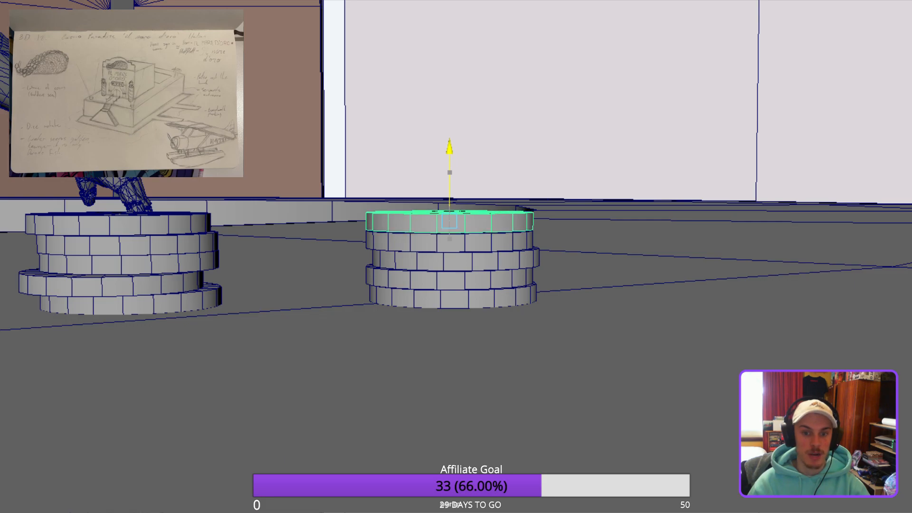
pyautogui.press('f')
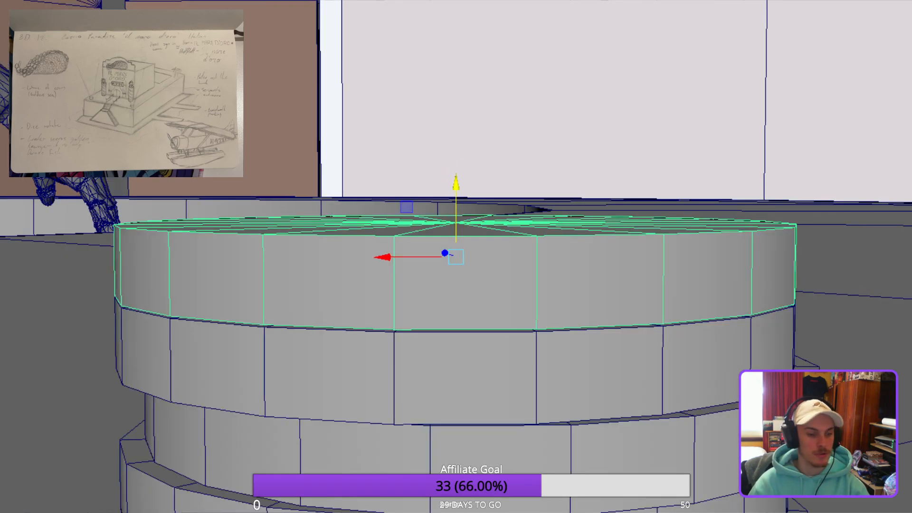
pyautogui.moveTo(384, 257); pyautogui.dragTo(404, 257)
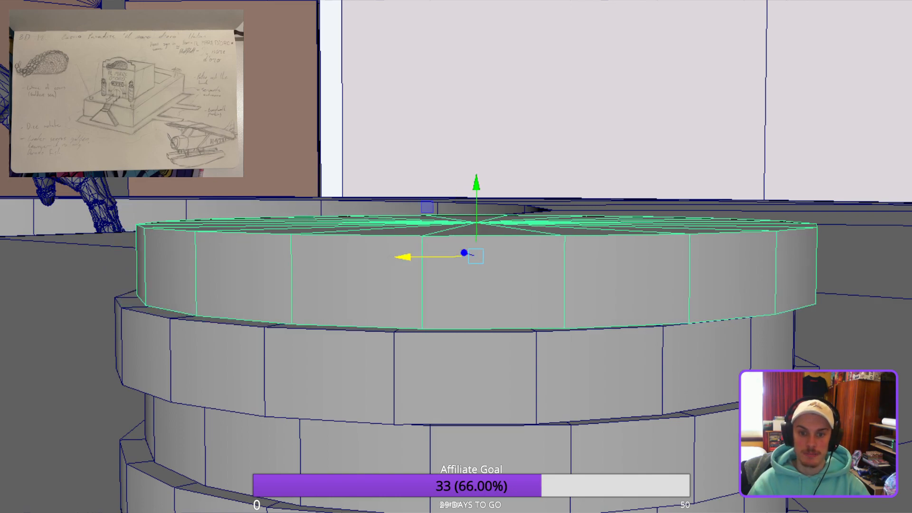
pyautogui.moveTo(476, 189); pyautogui.dragTo(476, 192)
pyautogui.scroll(-10, 456, 256)
pyautogui.keyDown('alt'); pyautogui.moveTo(456, 257); pyautogui.dragTo(508, 304); pyautogui.keyUp('alt')
pyautogui.click(689, 247)
pyautogui.keyDown('alt'); pyautogui.moveTo(690, 247); pyautogui.dragTo(756, 259); pyautogui.keyUp('alt')
pyautogui.click(755, 157)
pyautogui.keyDown('alt'); pyautogui.moveTo(755, 156); pyautogui.dragTo(764, 157); pyautogui.keyUp('alt')
pyautogui.keyDown('alt'); pyautogui.moveTo(456, 257); pyautogui.dragTo(418, 214); pyautogui.keyUp('alt')
pyautogui.scroll(8, 456, 257)
pyautogui.moveTo(456, 257)
pyautogui.keyDown('alt'); pyautogui.mouseDown()
pyautogui.moveTo(504, 285)
pyautogui.moveTo(458, 240)
pyautogui.mouseUp(); pyautogui.keyUp('alt')
# Duplicate all five discs of the second stack and raise the copies on top to form a ten-disc stack.
pyautogui.click(475, 444)
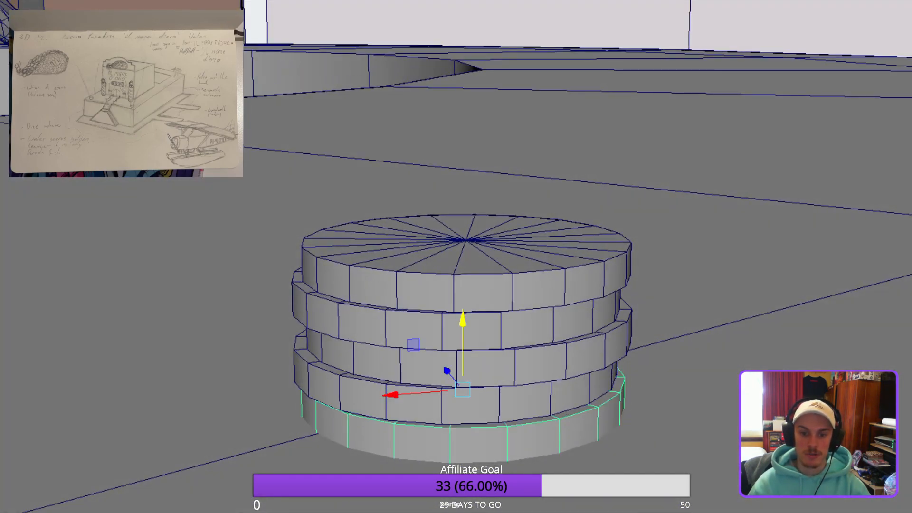
pyautogui.keyDown('shift'); pyautogui.click(475, 406); pyautogui.keyUp('shift')
pyautogui.keyDown('shift'); pyautogui.click(479, 368); pyautogui.keyUp('shift')
pyautogui.keyDown('shift'); pyautogui.click(475, 331); pyautogui.keyUp('shift')
pyautogui.keyDown('shift'); pyautogui.click(480, 292); pyautogui.keyUp('shift')
pyautogui.hotkey('ctrl', 'd')
pyautogui.moveTo(466, 190); pyautogui.dragTo(466, 18)
# Rotate the five copied upper discs of the tall stack around the vertical axis to vary the repeated arrangement.
pyautogui.keyDown('alt'); pyautogui.moveTo(456, 256); pyautogui.dragTo(591, 282); pyautogui.keyUp('alt')
pyautogui.press('r')
pyautogui.press('e')
pyautogui.moveTo(450, 94); pyautogui.dragTo(546, 50)
pyautogui.click(741, 71)
pyautogui.keyDown('alt'); pyautogui.moveTo(741, 71); pyautogui.dragTo(798, 71); pyautogui.keyUp('alt')
pyautogui.scroll(-3, 456, 256)
pyautogui.keyDown('alt'); pyautogui.moveTo(456, 256); pyautogui.dragTo(332, 290); pyautogui.keyUp('alt')
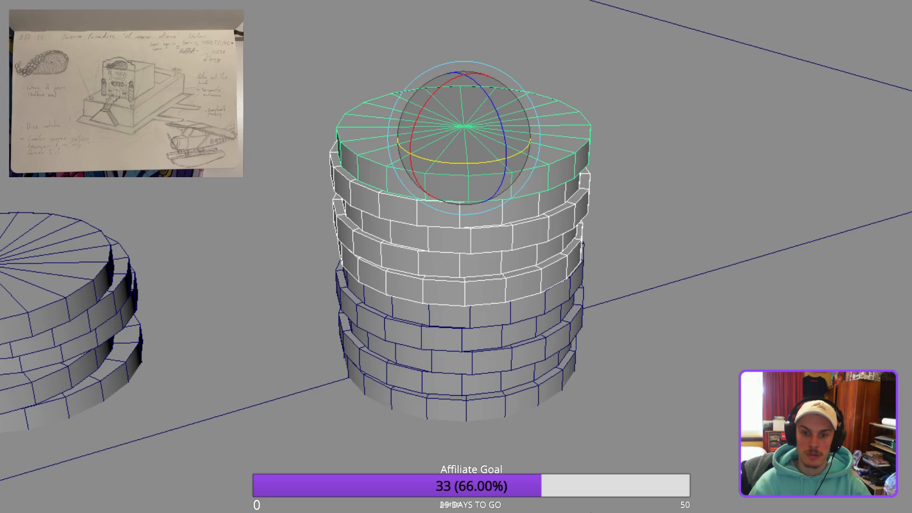
# Examine the short and tall disc stacks from several angles, comparing them with the reference figure's hand.
pyautogui.keyDown('alt'); pyautogui.moveTo(332, 290); pyautogui.dragTo(332, 256); pyautogui.keyUp('alt')
pyautogui.scroll(-4, 387, 256)
pyautogui.click(570, 143)
pyautogui.scroll(-6, 456, 256)
pyautogui.moveTo(456, 214)
pyautogui.keyDown('alt'); pyautogui.mouseDown()
pyautogui.moveTo(456, 276)
pyautogui.moveTo(456, 204)
pyautogui.mouseUp(); pyautogui.keyUp('alt')
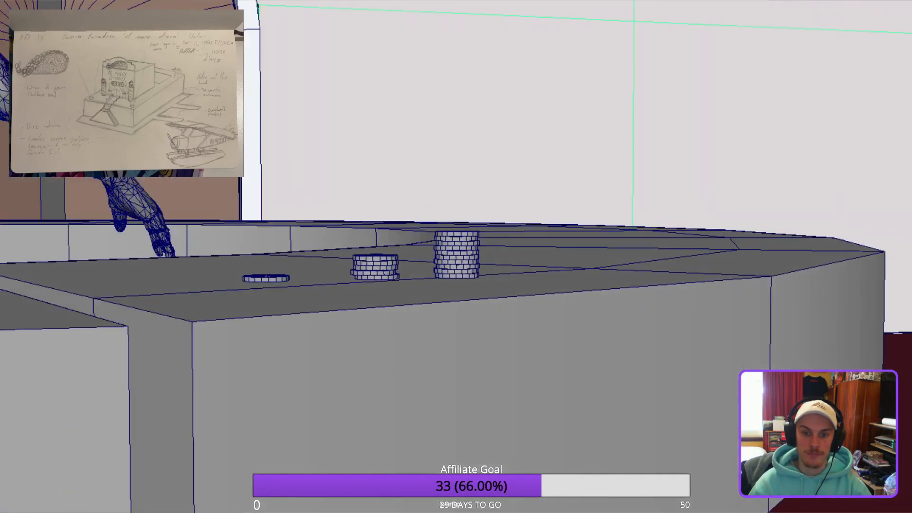
pyautogui.scroll(6, 456, 256)
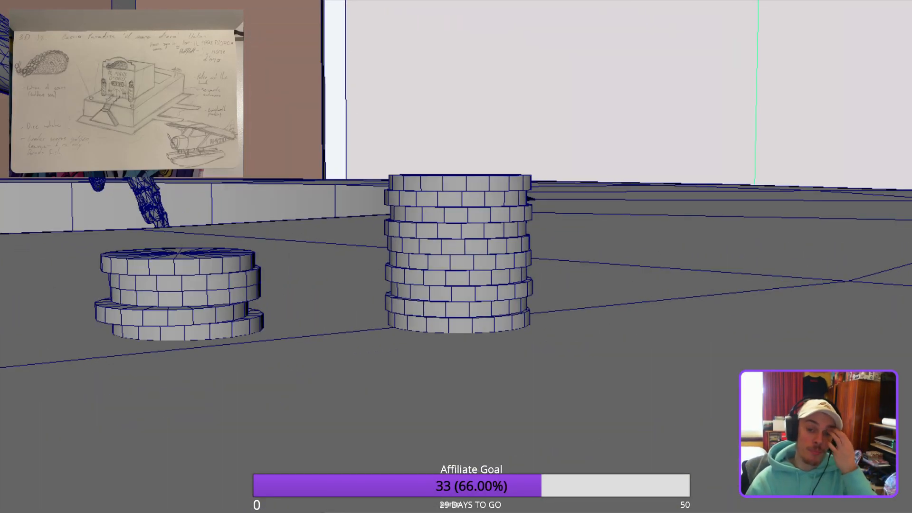
pyautogui.keyDown('alt'); pyautogui.moveTo(456, 214); pyautogui.dragTo(455, 257); pyautogui.keyUp('alt')
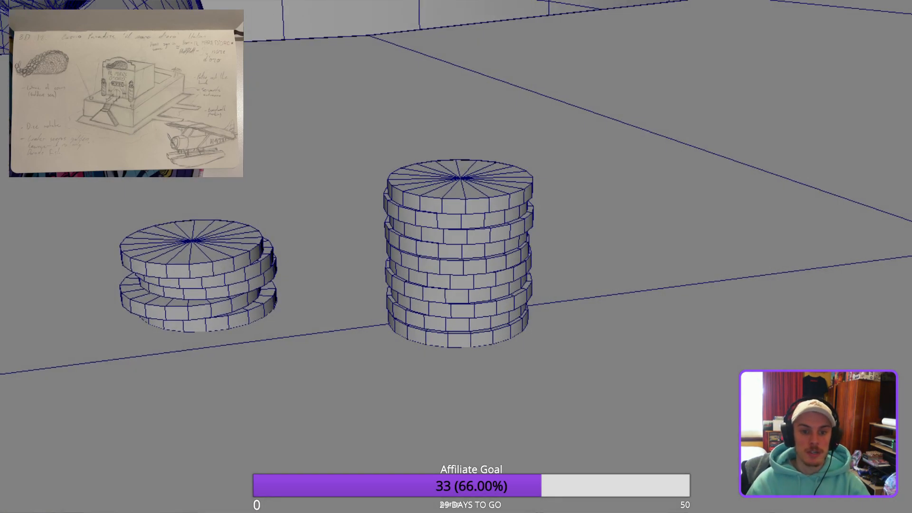
pyautogui.keyDown('alt'); pyautogui.moveTo(456, 257); pyautogui.dragTo(605, 290, button='middle'); pyautogui.keyUp('alt')
pyautogui.scroll(7, 456, 256)
pyautogui.keyDown('alt'); pyautogui.moveTo(456, 257); pyautogui.dragTo(456, 223); pyautogui.keyUp('alt')
pyautogui.scroll(-6, 456, 257)
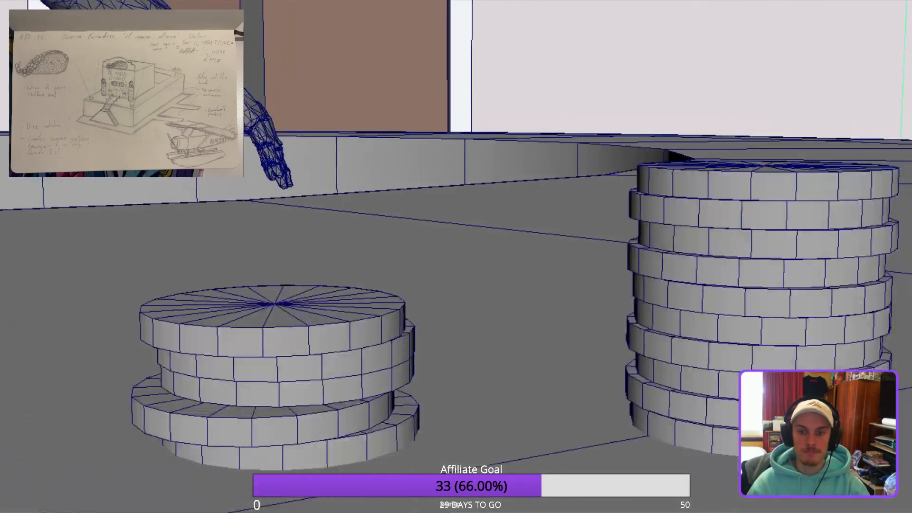
# Try placing a copy of the single loose disc on top of the tall stack so that it overhangs the edge.
pyautogui.scroll(2, 455, 256)
pyautogui.hotkey('ctrl', 'z')
pyautogui.scroll(-4, 455, 256)
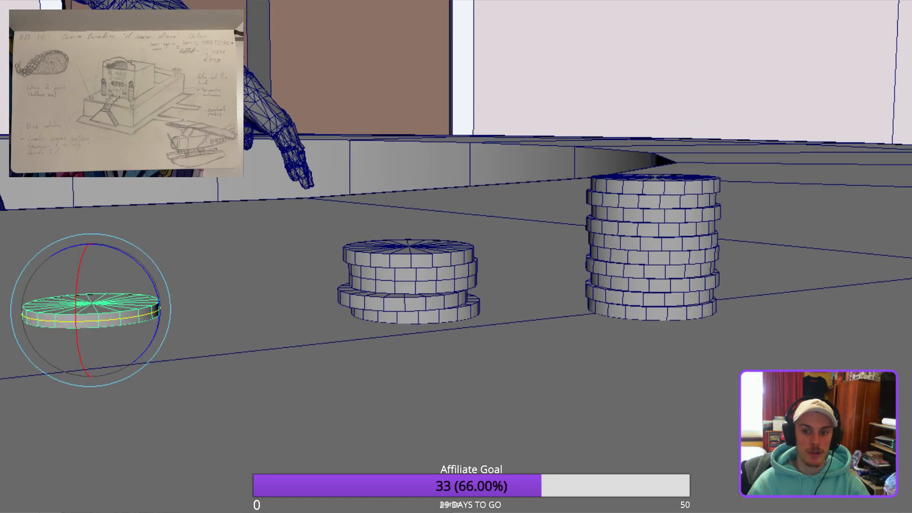
pyautogui.moveTo(654, 245); pyautogui.dragTo(658, 254)
pyautogui.click(655, 176)
pyautogui.click(655, 186)
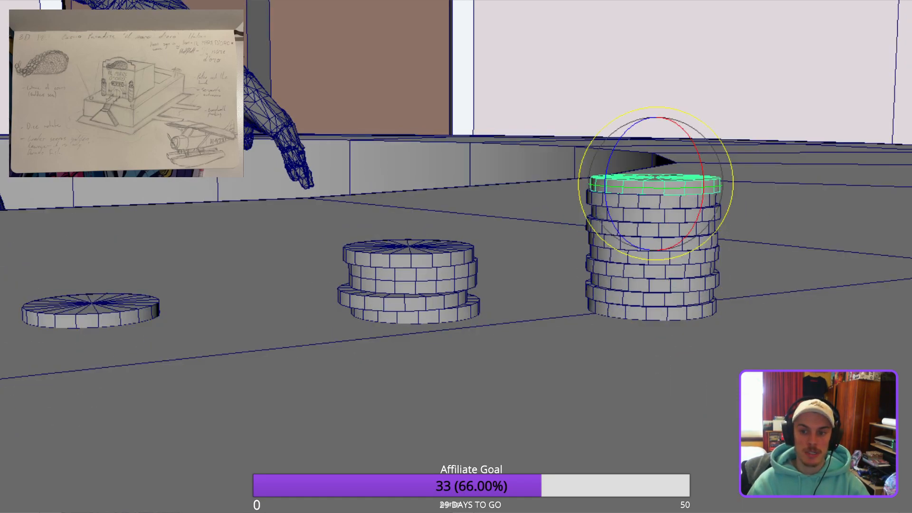
pyautogui.scroll(2, 456, 257)
pyautogui.click(52, 318)
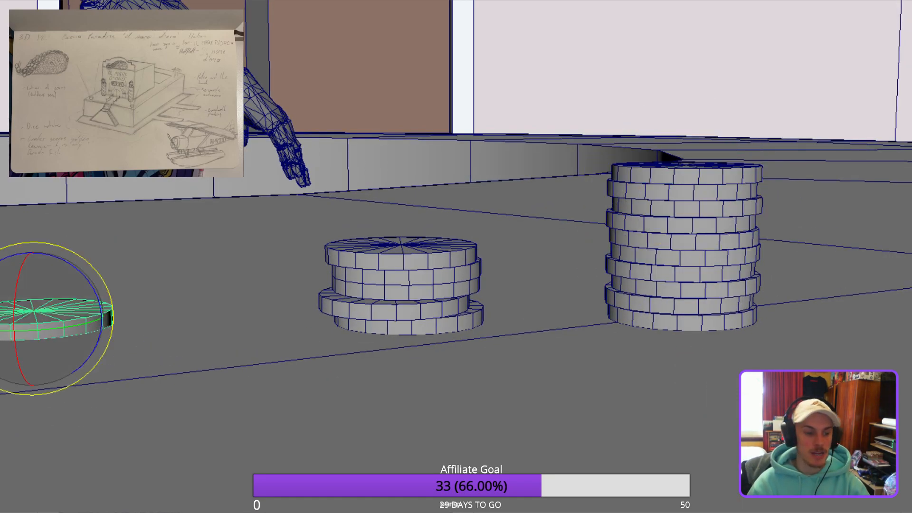
pyautogui.press('w')
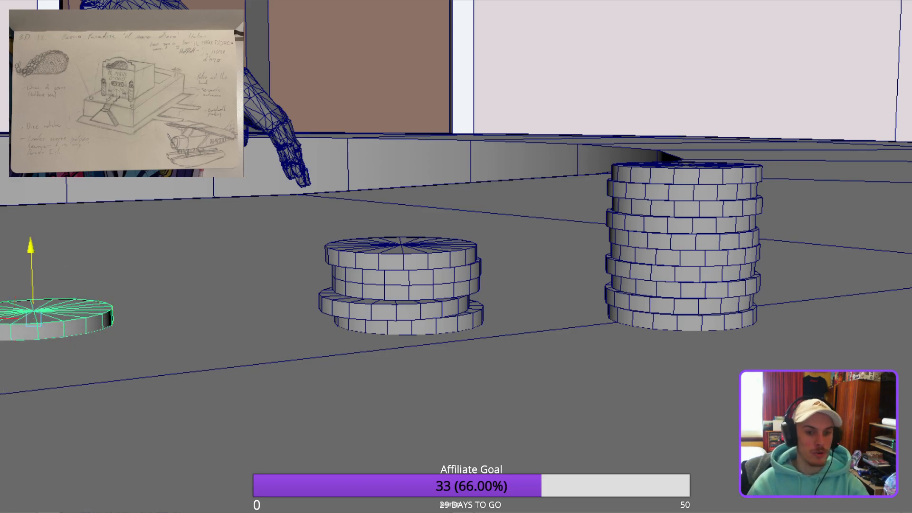
pyautogui.keyDown('shift'); pyautogui.moveTo(31, 246); pyautogui.dragTo(28, 76); pyautogui.keyUp('shift')
pyautogui.moveTo(5, 137); pyautogui.dragTo(613, 137)
pyautogui.moveTo(642, 63); pyautogui.dragTo(597, 175)
pyautogui.moveTo(676, 114); pyautogui.dragTo(704, 69)
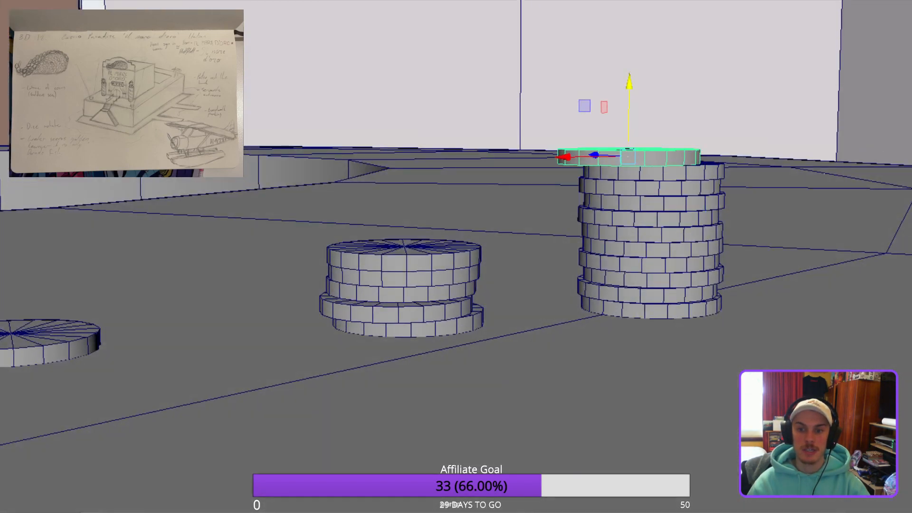
# Delete the overhanging disc copy from the top of the tall stack.
pyautogui.click(523, 284)
pyautogui.keyDown('alt'); pyautogui.moveTo(522, 285); pyautogui.dragTo(522, 342); pyautogui.keyUp('alt')
pyautogui.scroll(-4, 456, 257)
pyautogui.keyDown('alt'); pyautogui.moveTo(456, 256); pyautogui.dragTo(459, 271); pyautogui.keyUp('alt')
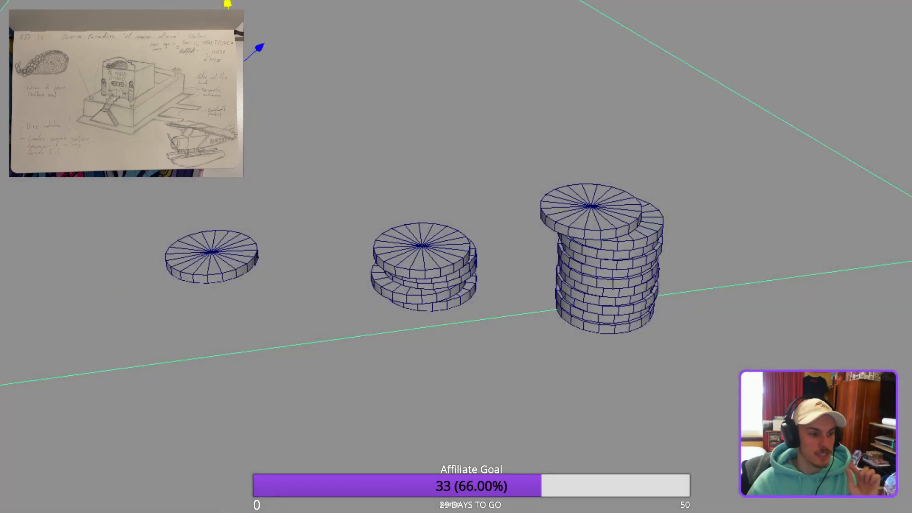
pyautogui.click(591, 214)
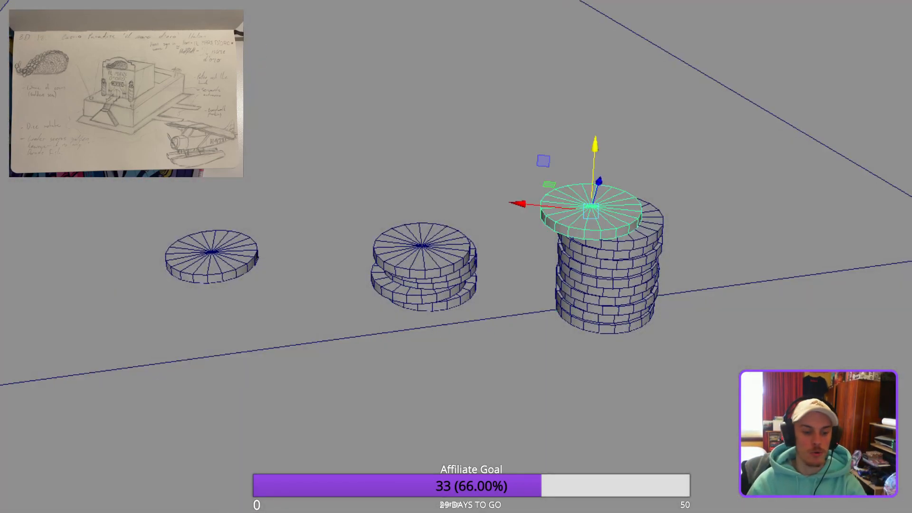
pyautogui.press('Delete')
# Try a duplicate of the short stack's five discs on top of it, slightly offset, and delete the duplicates.
pyautogui.click(421, 257)
pyautogui.scroll(7, 456, 257)
pyautogui.keyDown('shift'); pyautogui.click(508, 309); pyautogui.keyUp('shift')
pyautogui.keyDown('shift'); pyautogui.click(479, 375); pyautogui.keyUp('shift')
pyautogui.keyDown('shift'); pyautogui.click(389, 446); pyautogui.keyUp('shift')
pyautogui.keyDown('shift'); pyautogui.click(501, 447); pyautogui.keyUp('shift')
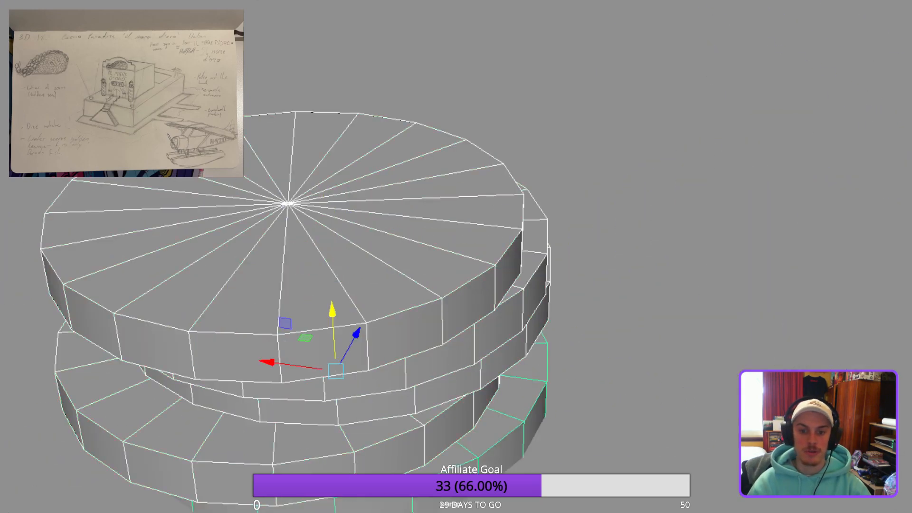
pyautogui.moveTo(333, 333); pyautogui.dragTo(323, 131)
pyautogui.moveTo(266, 162); pyautogui.dragTo(322, 169)
pyautogui.scroll(-8, 456, 256)
pyautogui.keyDown('alt'); pyautogui.moveTo(456, 256); pyautogui.dragTo(474, 209); pyautogui.keyUp('alt')
pyautogui.scroll(3, 441, 241)
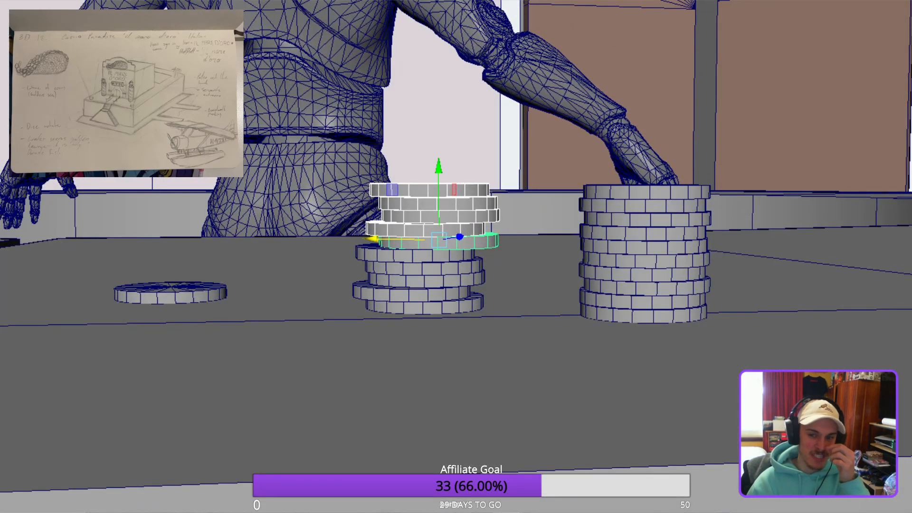
pyautogui.press('Delete')
# Try leaning a tilted copy of the single loose disc against the side of the short stack.
pyautogui.keyDown('alt'); pyautogui.moveTo(456, 209); pyautogui.dragTo(465, 275); pyautogui.keyUp('alt')
pyautogui.scroll(3, 456, 257)
pyautogui.click(36, 280)
pyautogui.hotkey('ctrl', 'd')
pyautogui.moveTo(36, 278); pyautogui.dragTo(336, 297, button='middle')
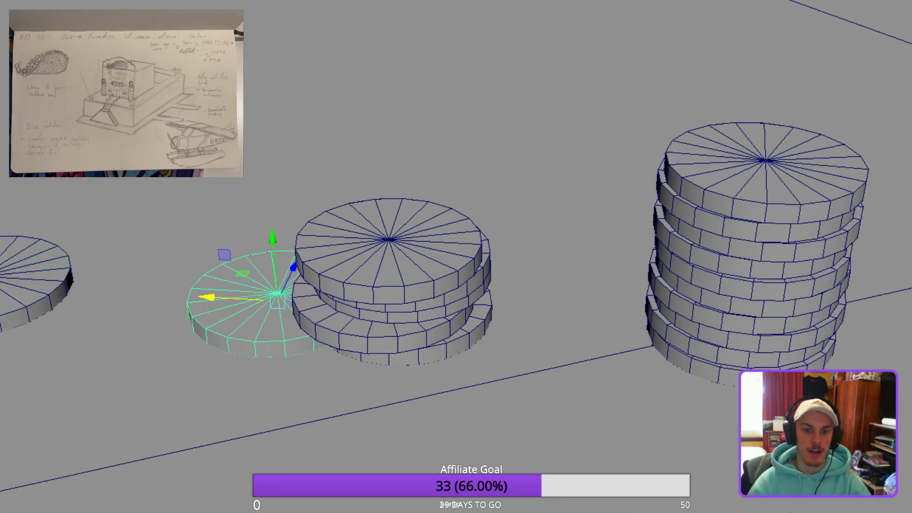
pyautogui.moveTo(272, 237); pyautogui.dragTo(241, 204)
pyautogui.press('e')
pyautogui.press('w')
pyautogui.keyDown('alt'); pyautogui.moveTo(289, 230); pyautogui.dragTo(262, 215); pyautogui.keyUp('alt')
pyautogui.moveTo(189, 286); pyautogui.dragTo(155, 287)
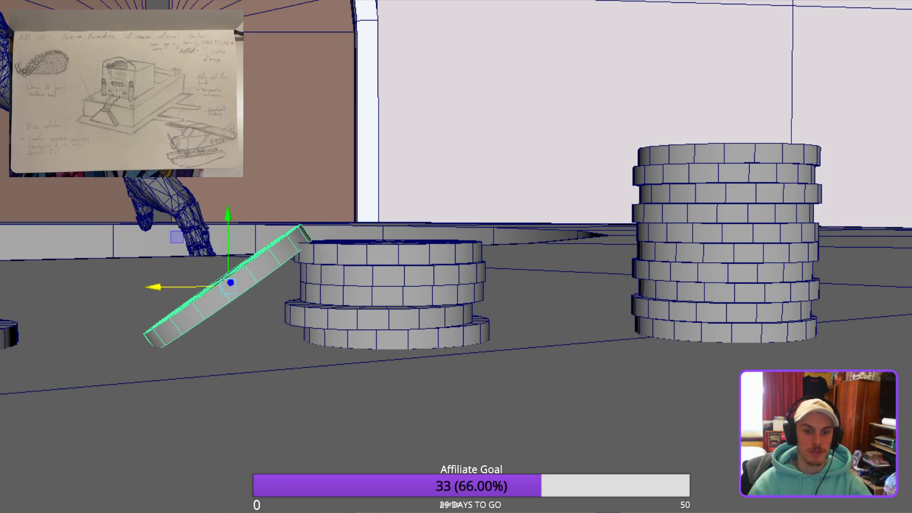
pyautogui.moveTo(228, 216); pyautogui.dragTo(228, 218)
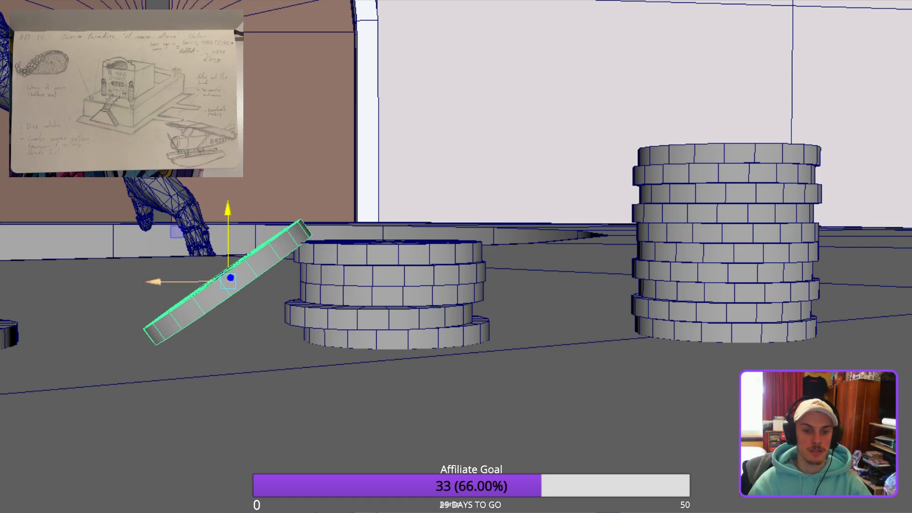
pyautogui.moveTo(153, 282); pyautogui.dragTo(150, 281)
# Delete the tilted disc leaning against the short stack.
pyautogui.click(332, 380)
pyautogui.keyDown('alt'); pyautogui.moveTo(333, 333); pyautogui.dragTo(570, 328); pyautogui.keyUp('alt')
pyautogui.keyDown('alt'); pyautogui.moveTo(285, 332); pyautogui.dragTo(570, 332); pyautogui.keyUp('alt')
pyautogui.click(346, 258)
pyautogui.press('Delete')
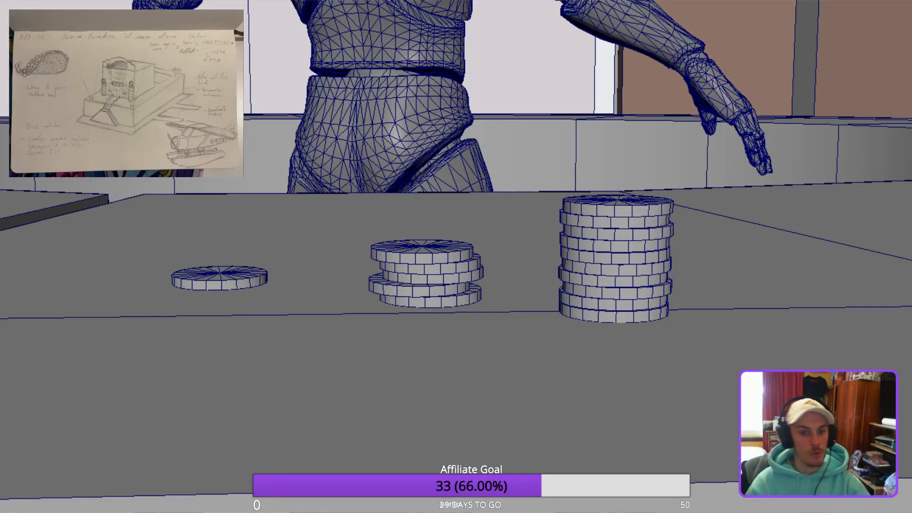
pyautogui.press('space')
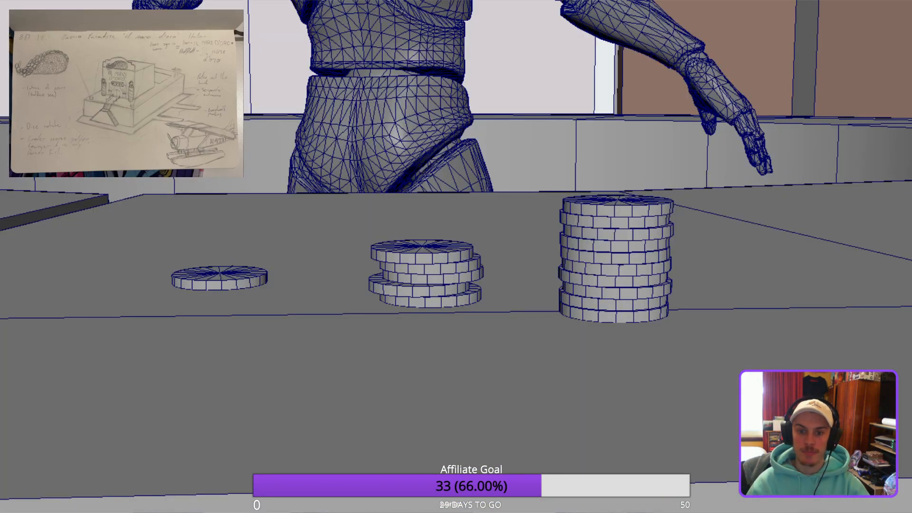
# Group all ten discs of the tall stack into one object group.
pyautogui.keyDown('alt'); pyautogui.moveTo(456, 257); pyautogui.dragTo(532, 261); pyautogui.keyUp('alt')
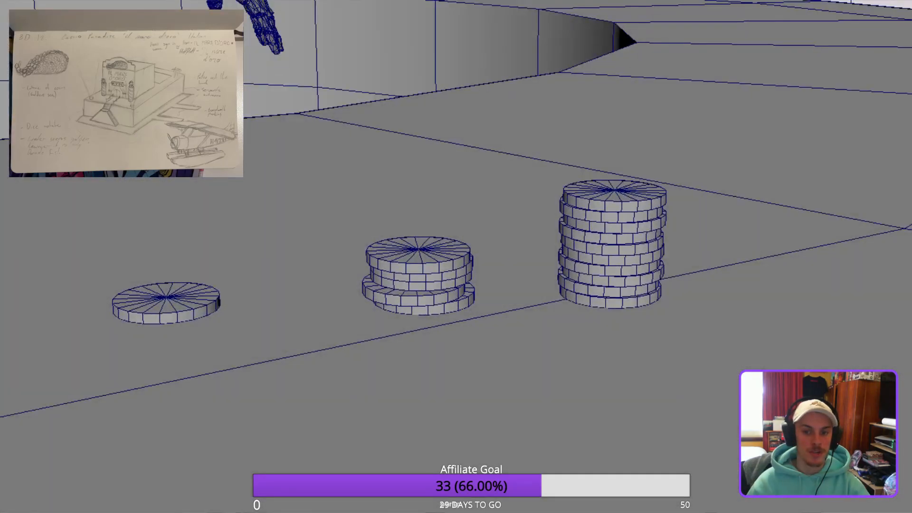
pyautogui.scroll(3, 456, 257)
pyautogui.keyDown('alt'); pyautogui.moveTo(532, 261); pyautogui.dragTo(466, 253, button='middle'); pyautogui.keyUp('alt')
pyautogui.click(636, 152)
pyautogui.scroll(3, 636, 152)
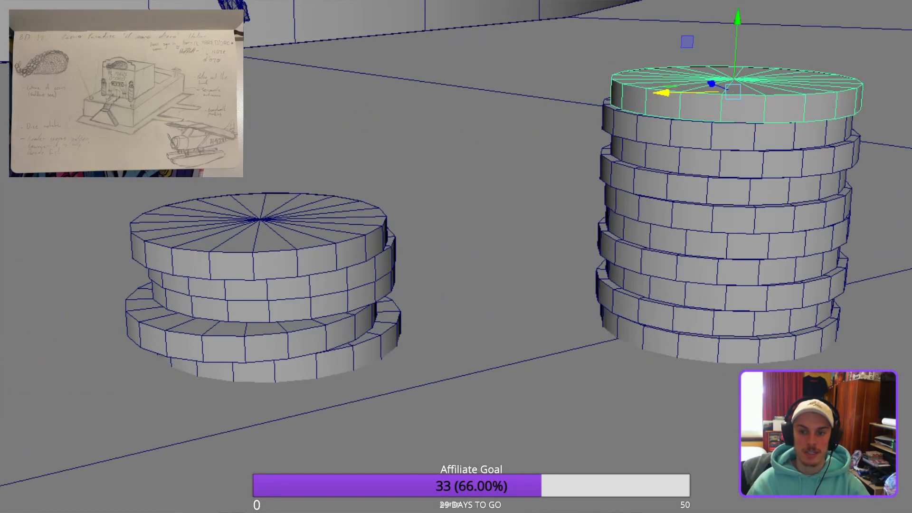
pyautogui.keyDown('alt'); pyautogui.moveTo(636, 152); pyautogui.dragTo(494, 175, button='middle'); pyautogui.keyUp('alt')
pyautogui.keyDown('shift'); pyautogui.click(583, 160); pyautogui.keyUp('shift')
pyautogui.keyDown('shift'); pyautogui.click(583, 187); pyautogui.keyUp('shift')
pyautogui.keyDown('shift'); pyautogui.click(583, 214); pyautogui.keyUp('shift')
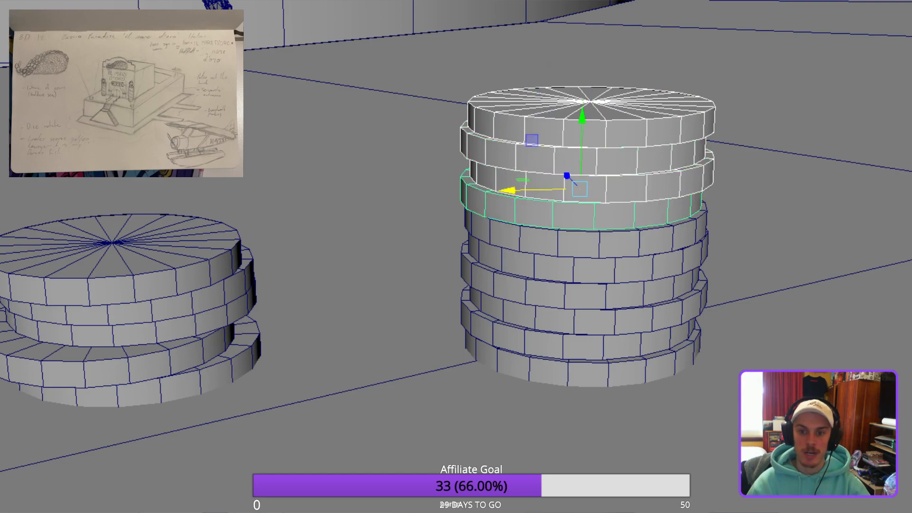
pyautogui.keyDown('shift'); pyautogui.click(583, 242); pyautogui.keyUp('shift')
pyautogui.keyDown('shift'); pyautogui.click(583, 269); pyautogui.keyUp('shift')
pyautogui.keyDown('shift'); pyautogui.click(584, 295); pyautogui.keyUp('shift')
pyautogui.keyDown('shift'); pyautogui.click(583, 322); pyautogui.keyUp('shift')
pyautogui.keyDown('shift'); pyautogui.click(583, 348); pyautogui.keyUp('shift')
pyautogui.keyDown('shift'); pyautogui.click(583, 373); pyautogui.keyUp('shift')
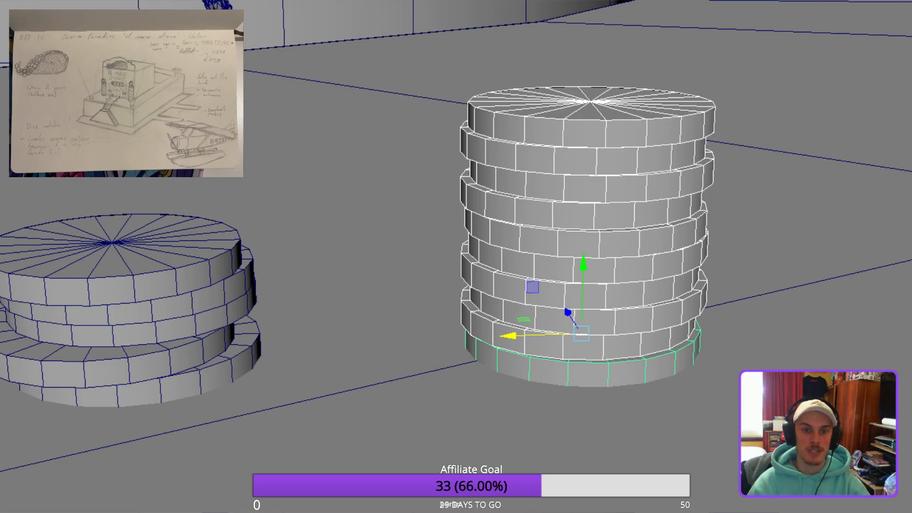
pyautogui.hotkey('ctrl', 'g')
# Group the five discs of the short stack into one object group.
pyautogui.scroll(-2, 456, 256)
pyautogui.keyDown('alt'); pyautogui.moveTo(342, 256); pyautogui.dragTo(569, 227, button='middle'); pyautogui.keyUp('alt')
pyautogui.scroll(5, 456, 257)
pyautogui.keyDown('alt'); pyautogui.moveTo(456, 257); pyautogui.dragTo(456, 233); pyautogui.keyUp('alt')
pyautogui.click(371, 401)
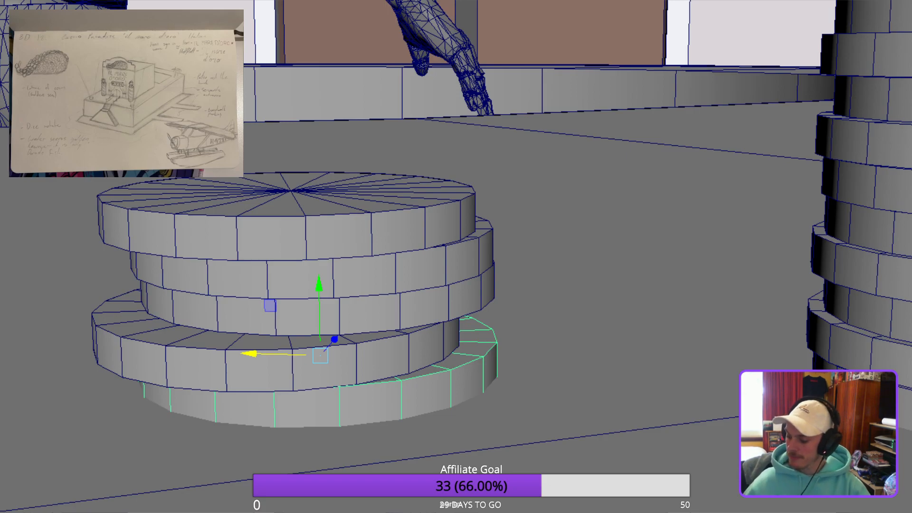
pyautogui.scroll(-5, 456, 256)
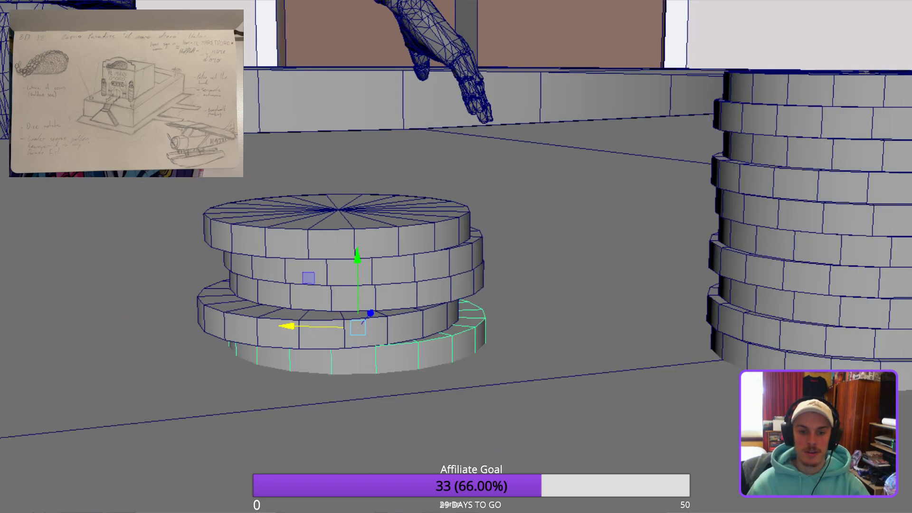
pyautogui.scroll(3, 456, 257)
pyautogui.keyDown('shift'); pyautogui.click(333, 323); pyautogui.keyUp('shift')
pyautogui.keyDown('shift'); pyautogui.click(365, 293); pyautogui.keyUp('shift')
pyautogui.keyDown('shift'); pyautogui.click(380, 242); pyautogui.keyUp('shift')
pyautogui.keyDown('shift'); pyautogui.click(399, 270); pyautogui.keyUp('shift')
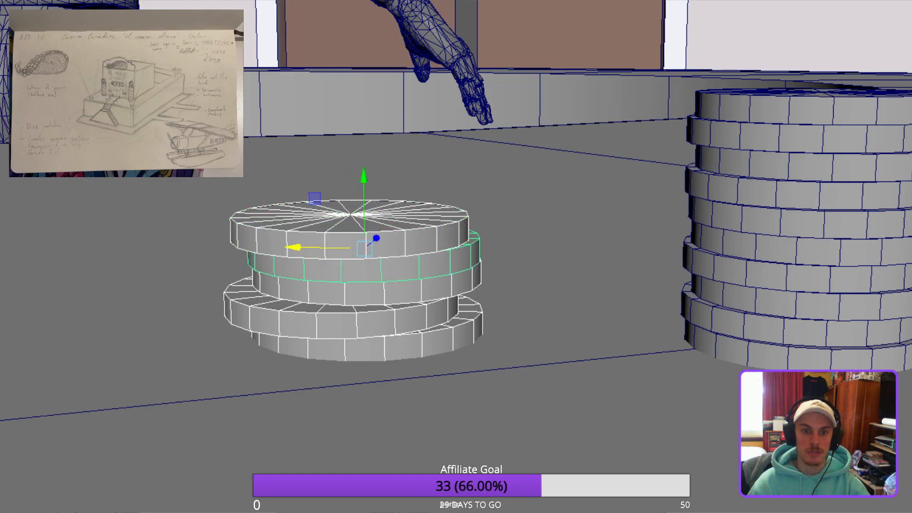
pyautogui.hotkey('ctrl', 'g')
pyautogui.scroll(-5, 456, 256)
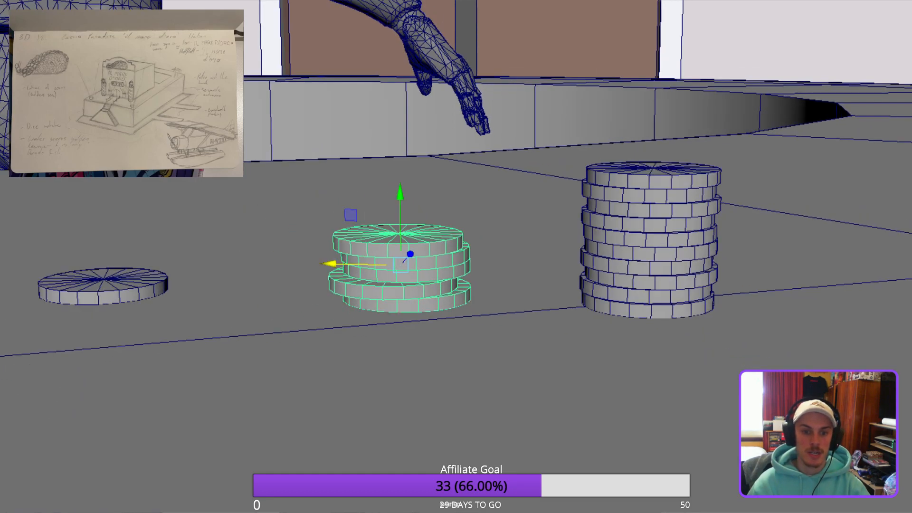
# Move the single loose disc closer to the short stack along the counter and clear the selection.
pyautogui.click(103, 285)
pyautogui.moveTo(38, 283); pyautogui.dragTo(113, 284)
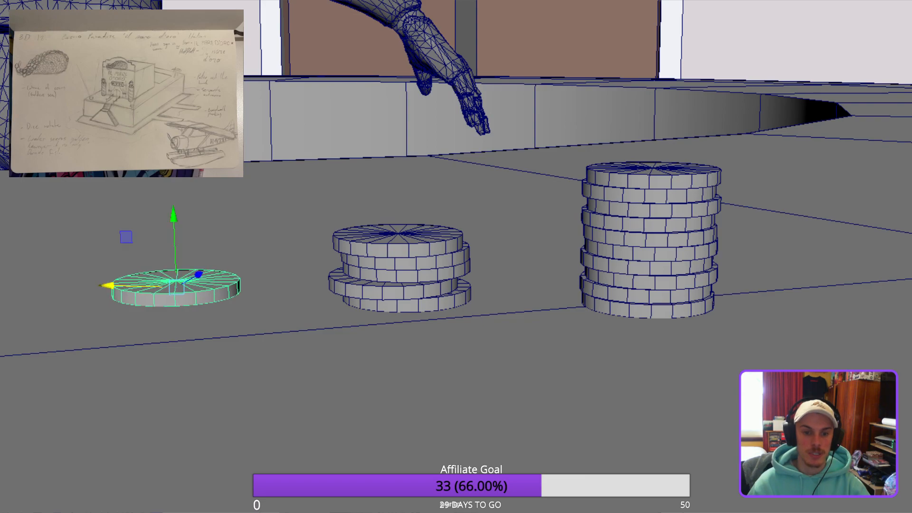
pyautogui.hotkey('ctrl', 'shift', 'a')
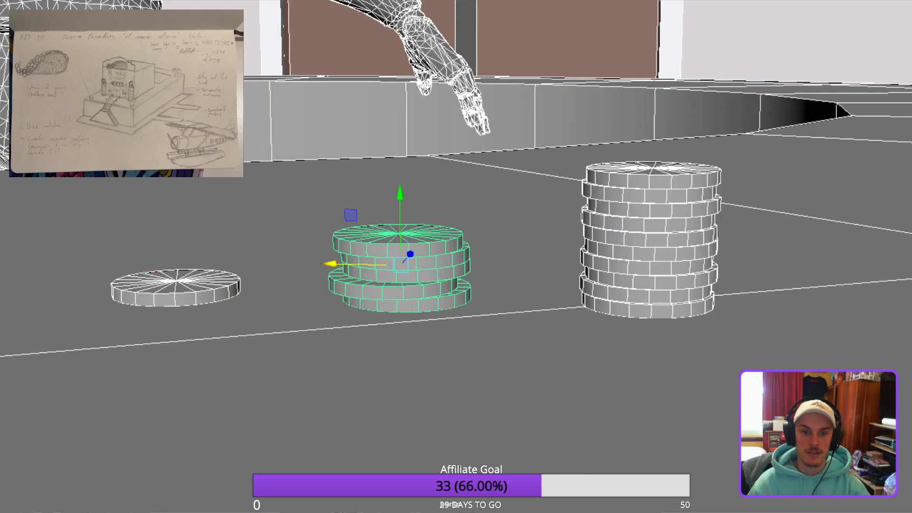
pyautogui.scroll(-8, 456, 256)
pyautogui.hotkey('alt', 'd')
pyautogui.keyDown('alt'); pyautogui.moveTo(456, 256); pyautogui.dragTo(494, 295); pyautogui.keyUp('alt')
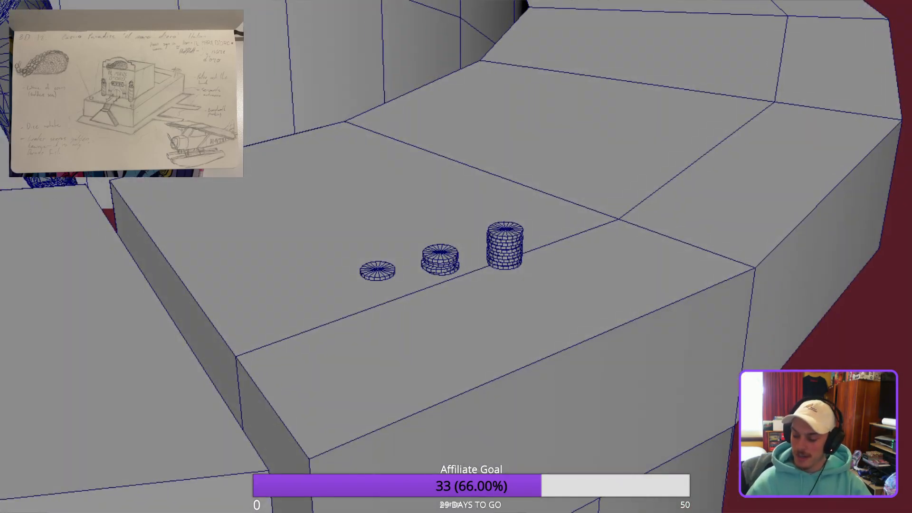
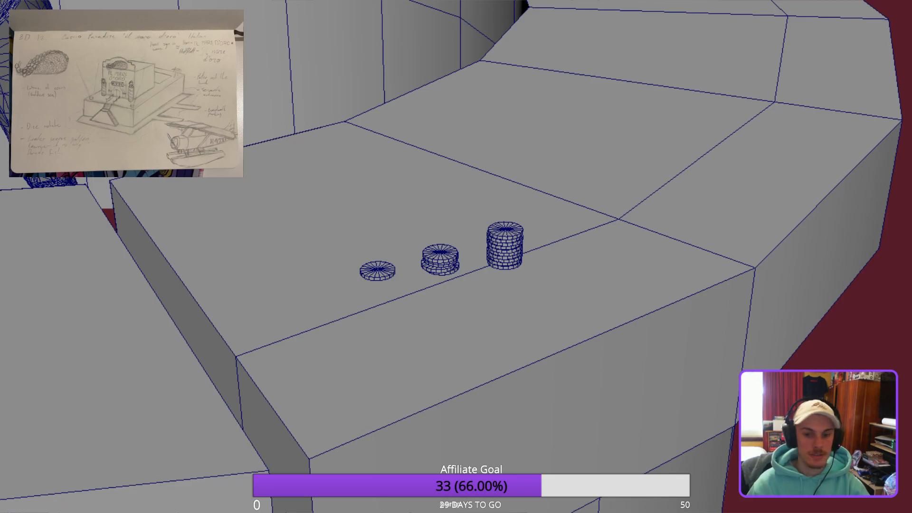
# Duplicate the single disc and both grouped stacks together, pulling the copies off the round counter's edge.
pyautogui.keyDown('alt'); pyautogui.moveTo(456, 257); pyautogui.dragTo(523, 266); pyautogui.keyUp('alt')
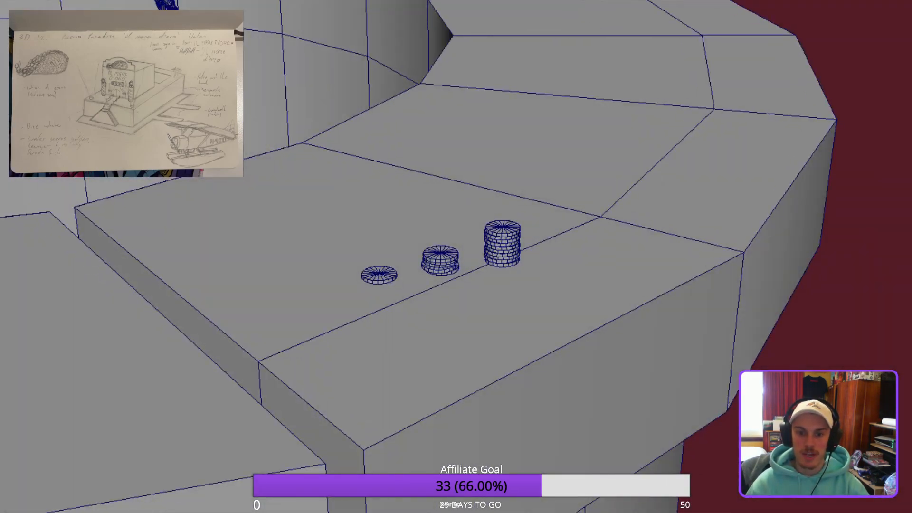
pyautogui.click(379, 275)
pyautogui.keyDown('shift'); pyautogui.click(440, 260); pyautogui.keyUp('shift')
pyautogui.keyDown('shift'); pyautogui.click(502, 243); pyautogui.keyUp('shift')
pyautogui.keyDown('shift'); pyautogui.moveTo(478, 219); pyautogui.dragTo(641, 397); pyautogui.keyUp('shift')
# Move the copied disc and stacks across the room to the flat betting area of the roulette table.
pyautogui.scroll(-8, 456, 257)
pyautogui.keyDown('alt'); pyautogui.moveTo(456, 257); pyautogui.dragTo(547, 285); pyautogui.keyUp('alt')
pyautogui.scroll(-3, 456, 256)
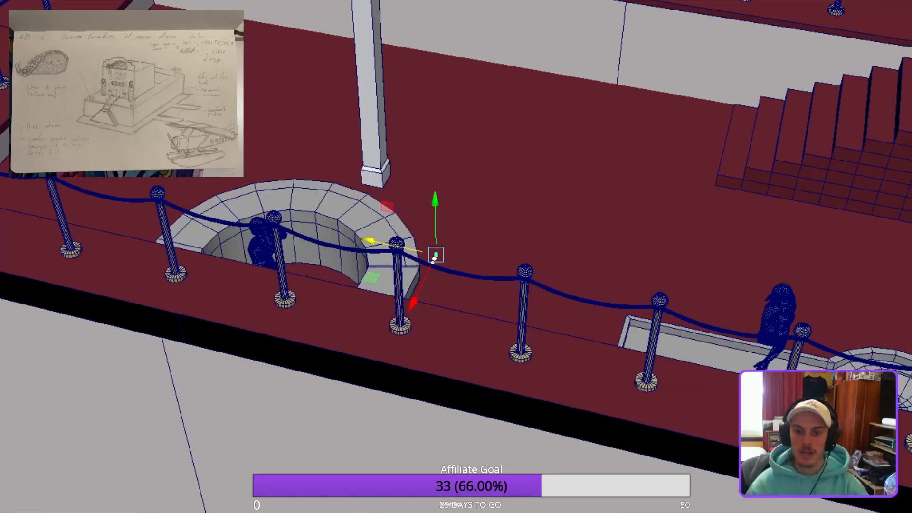
pyautogui.keyDown('alt'); pyautogui.moveTo(456, 256); pyautogui.dragTo(455, 333); pyautogui.keyUp('alt')
pyautogui.moveTo(380, 240); pyautogui.dragTo(653, 332)
pyautogui.keyDown('alt'); pyautogui.moveTo(456, 256); pyautogui.dragTo(390, 218); pyautogui.keyUp('alt')
pyautogui.moveTo(628, 413); pyautogui.dragTo(617, 420)
# Lower the copied disc and stacks onto the roulette table's playing surface and clear the selection.
pyautogui.press('f')
pyautogui.keyDown('alt'); pyautogui.moveTo(456, 256); pyautogui.dragTo(516, 258); pyautogui.keyUp('alt')
pyautogui.scroll(-5, 456, 257)
pyautogui.moveTo(588, 187); pyautogui.dragTo(588, 276)
pyautogui.hotkey('alt', 'd')
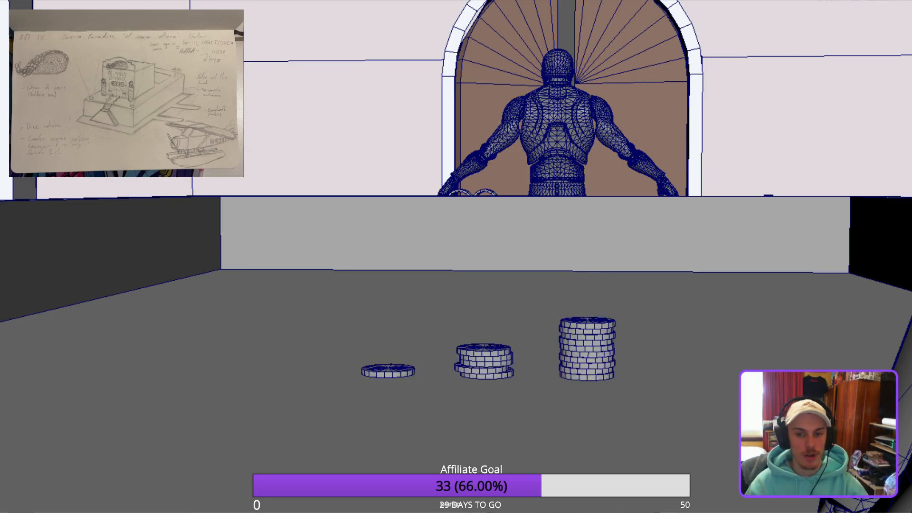
# Examine the copied chip stacks' placement and size on the roulette table beside the reference figure's hand.
pyautogui.keyDown('alt'); pyautogui.moveTo(456, 256); pyautogui.dragTo(527, 342); pyautogui.keyUp('alt')
pyautogui.keyDown('alt'); pyautogui.moveTo(456, 256); pyautogui.dragTo(565, 456, button='middle'); pyautogui.keyUp('alt')
pyautogui.scroll(-5, 456, 257)
pyautogui.keyDown('alt'); pyautogui.moveTo(456, 257); pyautogui.dragTo(532, 257); pyautogui.keyUp('alt')
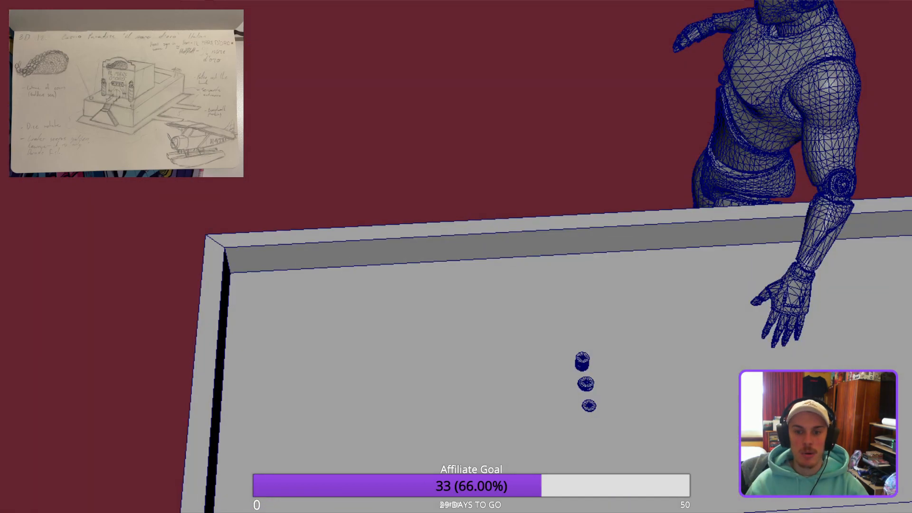
pyautogui.scroll(-3, 456, 256)
pyautogui.keyDown('alt'); pyautogui.moveTo(456, 257); pyautogui.dragTo(270, 256, button='middle'); pyautogui.keyUp('alt')
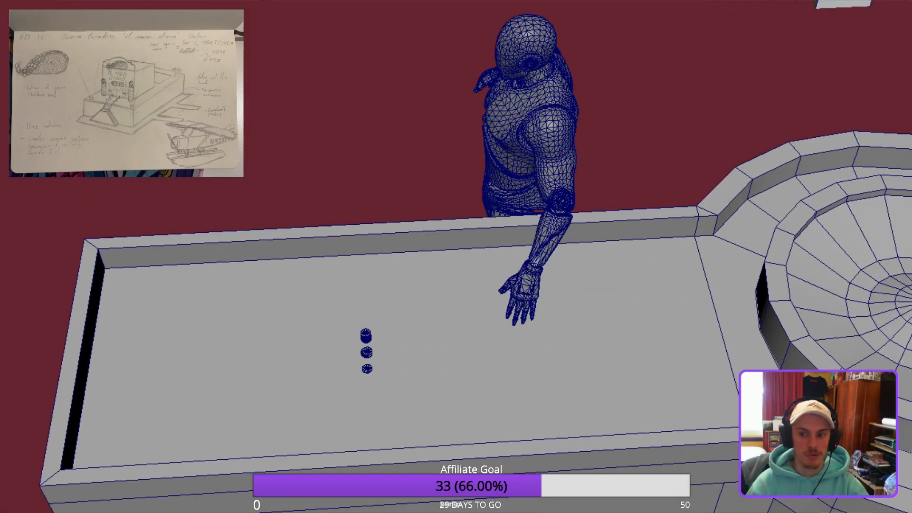
pyautogui.keyDown('alt'); pyautogui.moveTo(456, 257); pyautogui.dragTo(506, 285, button='middle'); pyautogui.keyUp('alt')
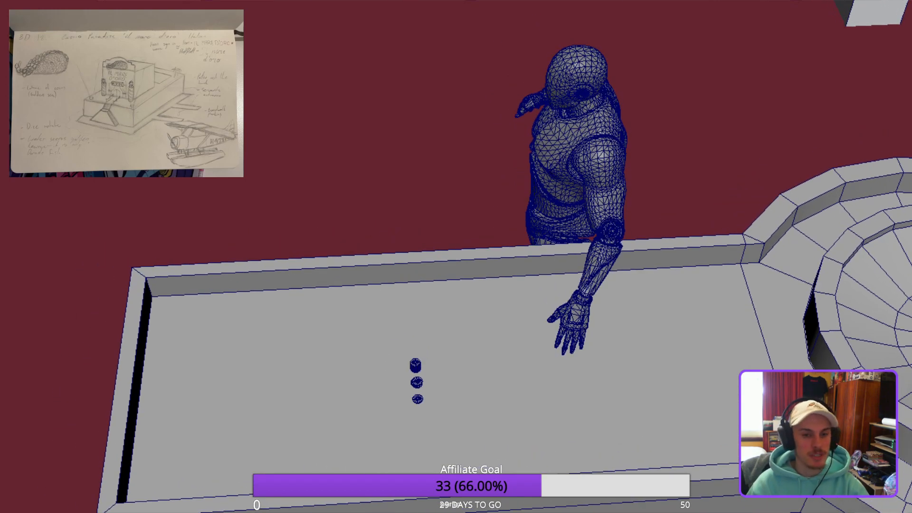
# Add a polygon sphere and move it into the roulette wheel's bowl beside the central spindle.
pyautogui.keyDown('alt'); pyautogui.moveTo(456, 257); pyautogui.dragTo(238, 266); pyautogui.keyUp('alt')
pyautogui.moveTo(347, 221); pyautogui.dragTo(335, 2)
pyautogui.keyDown('alt'); pyautogui.moveTo(456, 162); pyautogui.dragTo(456, 342, button='middle'); pyautogui.keyUp('alt')
pyautogui.keyDown('alt'); pyautogui.moveTo(456, 294); pyautogui.dragTo(447, 200); pyautogui.keyUp('alt')
pyautogui.moveTo(303, 315); pyautogui.dragTo(446, 309)
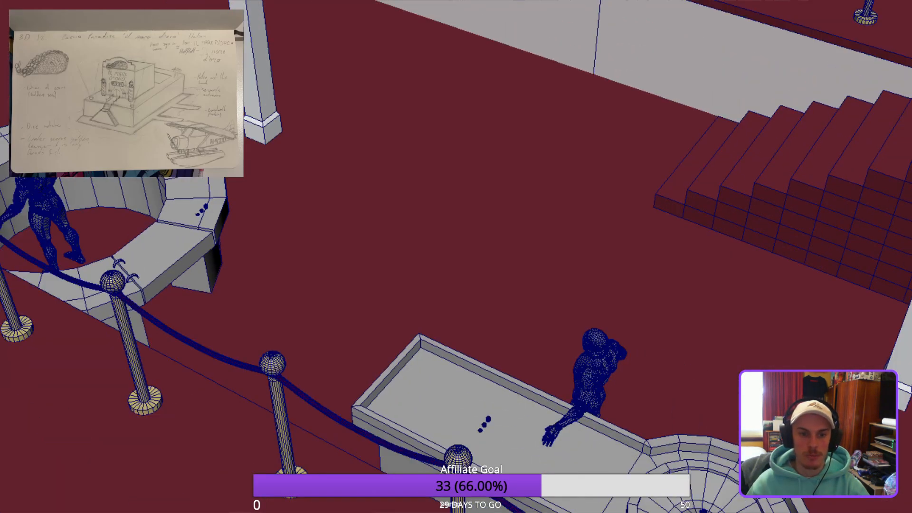
pyautogui.scroll(-4, 456, 256)
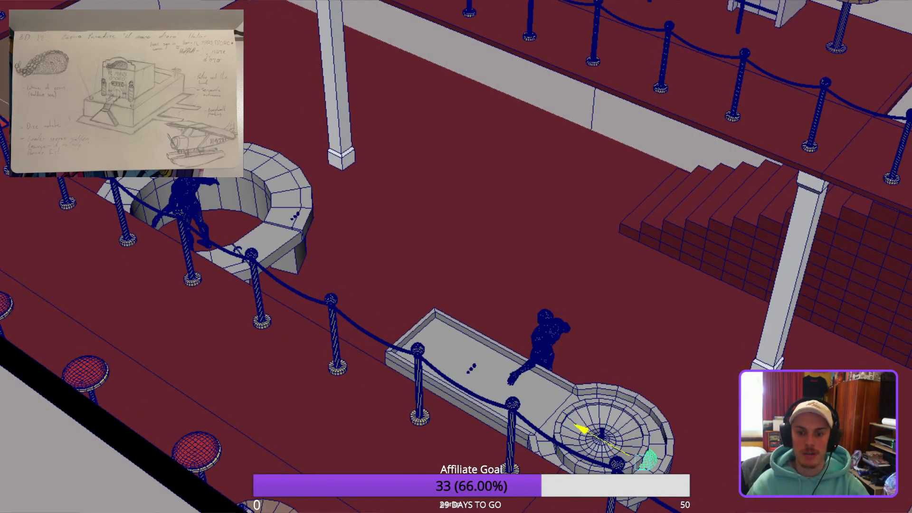
pyautogui.press('f')
pyautogui.keyDown('alt'); pyautogui.moveTo(427, 285); pyautogui.dragTo(489, 270); pyautogui.keyUp('alt')
pyautogui.moveTo(456, 194); pyautogui.dragTo(456, 88)
pyautogui.press('f')
# Scale the sphere down uniformly to a small roulette ball and shift it away from the spindle within the bowl.
pyautogui.press('r')
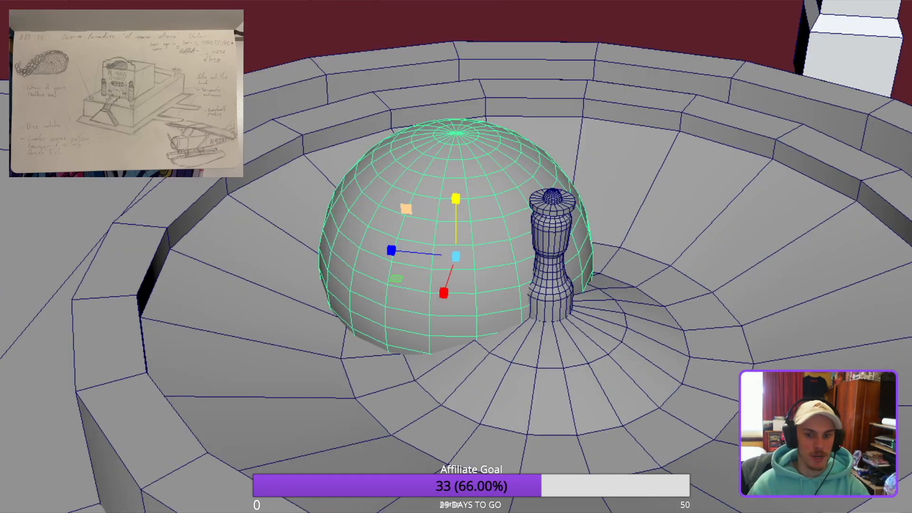
pyautogui.moveTo(455, 256); pyautogui.dragTo(475, 240)
pyautogui.press('w')
pyautogui.moveTo(400, 276); pyautogui.dragTo(371, 286)
pyautogui.moveTo(426, 203); pyautogui.dragTo(364, 203)
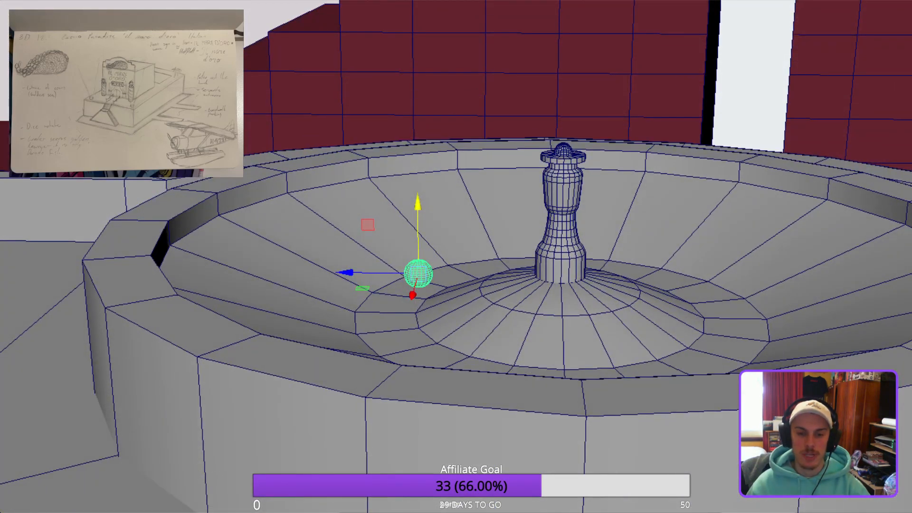
# Nudge the small sphere into place inside the fountain bowl and clear the selection.
pyautogui.moveTo(348, 272); pyautogui.dragTo(352, 273)
pyautogui.moveTo(422, 203); pyautogui.dragTo(423, 201)
pyautogui.click(333, 228)
pyautogui.keyDown('alt'); pyautogui.moveTo(422, 238); pyautogui.dragTo(503, 266); pyautogui.keyUp('alt')
pyautogui.scroll(-3, 456, 256)
pyautogui.click(190, 333)
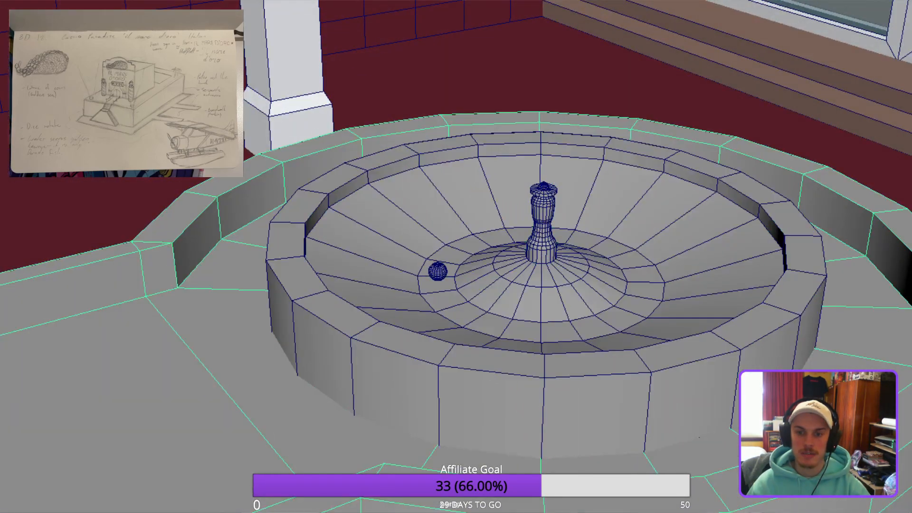
pyautogui.scroll(-1, 456, 257)
pyautogui.click(142, 214)
# Examine the hall around the round counter, the columns and the far corner below the balcony.
pyautogui.keyDown('alt'); pyautogui.moveTo(427, 238); pyautogui.dragTo(674, 237); pyautogui.keyUp('alt')
pyautogui.keyDown('alt'); pyautogui.moveTo(455, 143); pyautogui.dragTo(494, 427, button='middle'); pyautogui.keyUp('alt')
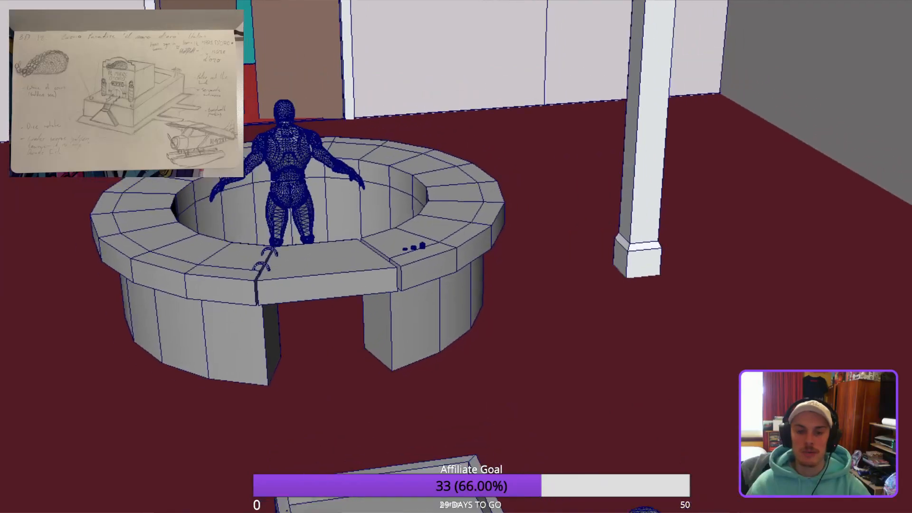
pyautogui.keyDown('alt'); pyautogui.moveTo(456, 257); pyautogui.dragTo(617, 266); pyautogui.keyUp('alt')
pyautogui.scroll(-5, 456, 256)
pyautogui.scroll(10, 456, 256)
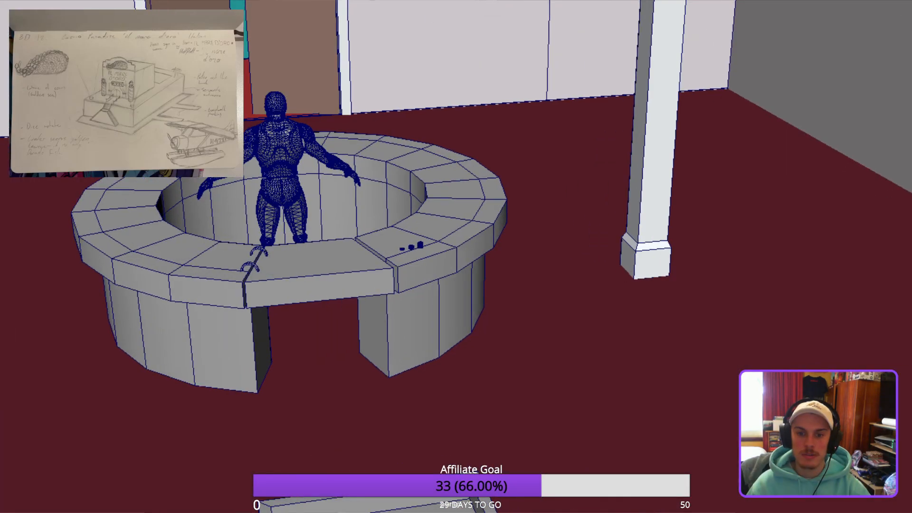
pyautogui.keyDown('alt'); pyautogui.moveTo(456, 256); pyautogui.dragTo(429, 285, button='middle'); pyautogui.keyUp('alt')
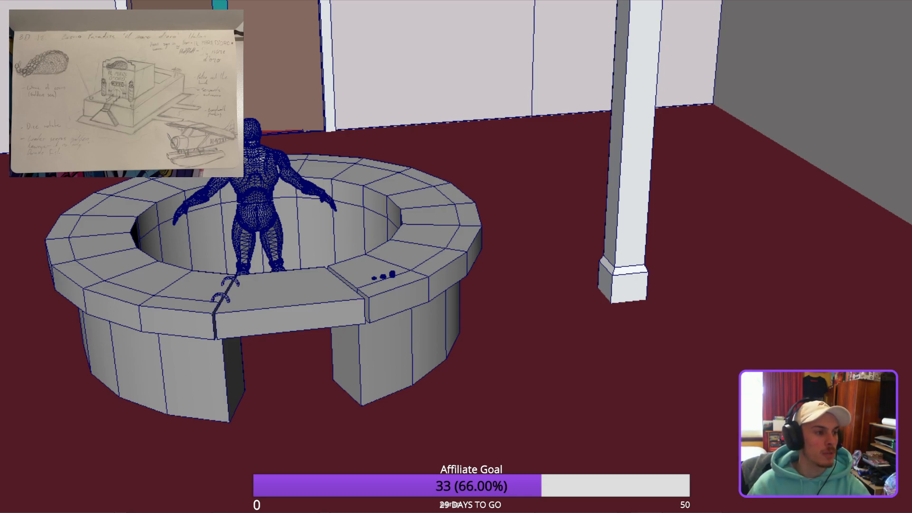
pyautogui.scroll(-3, 456, 256)
pyautogui.keyDown('alt'); pyautogui.moveTo(332, 332); pyautogui.dragTo(577, 159, button='middle'); pyautogui.keyUp('alt')
pyautogui.scroll(-2, 456, 256)
pyautogui.keyDown('alt'); pyautogui.moveTo(456, 257); pyautogui.dragTo(506, 328, button='middle'); pyautogui.keyUp('alt')
pyautogui.keyDown('alt'); pyautogui.moveTo(456, 256); pyautogui.dragTo(389, 278); pyautogui.keyUp('alt')
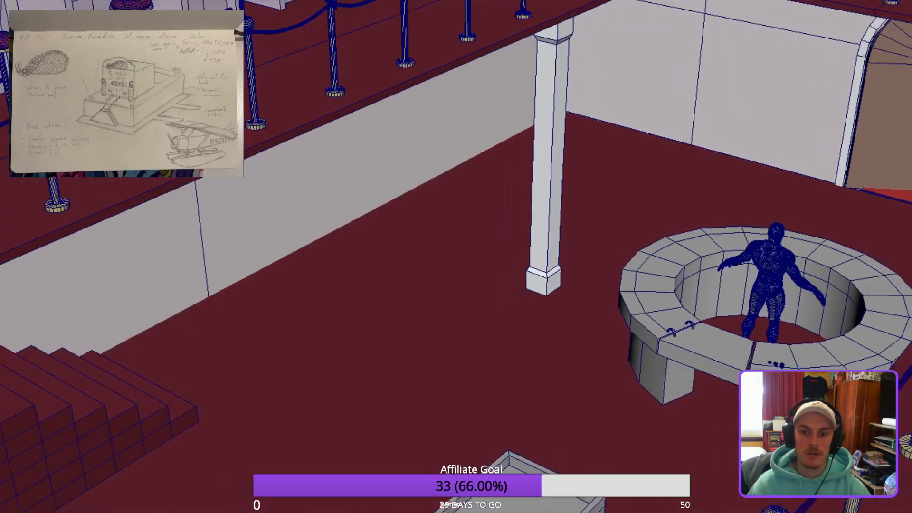
pyautogui.keyDown('alt'); pyautogui.moveTo(456, 256); pyautogui.dragTo(243, 380, button='middle'); pyautogui.keyUp('alt')
pyautogui.keyDown('alt'); pyautogui.moveTo(456, 256); pyautogui.dragTo(494, 266); pyautogui.keyUp('alt')
pyautogui.keyDown('alt'); pyautogui.moveTo(361, 256); pyautogui.dragTo(570, 257, button='middle'); pyautogui.keyUp('alt')
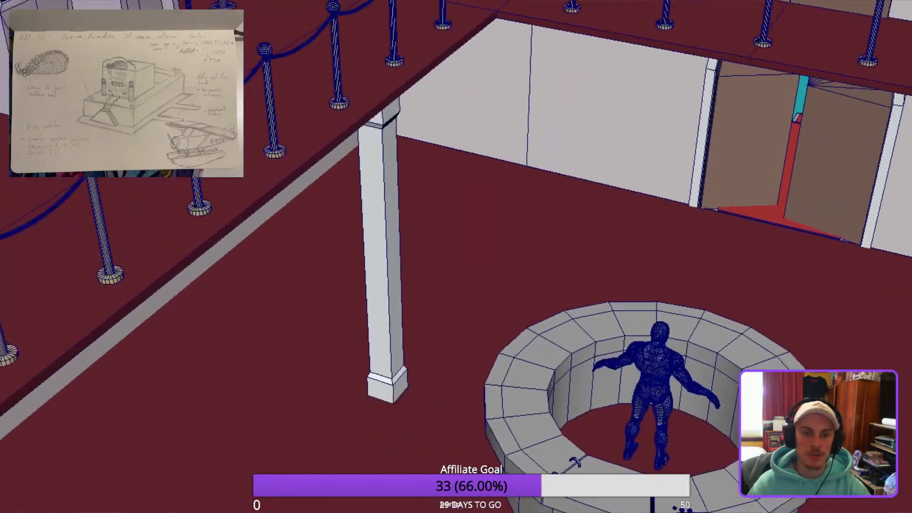
pyautogui.keyDown('alt'); pyautogui.moveTo(456, 256); pyautogui.dragTo(413, 256); pyautogui.keyUp('alt')
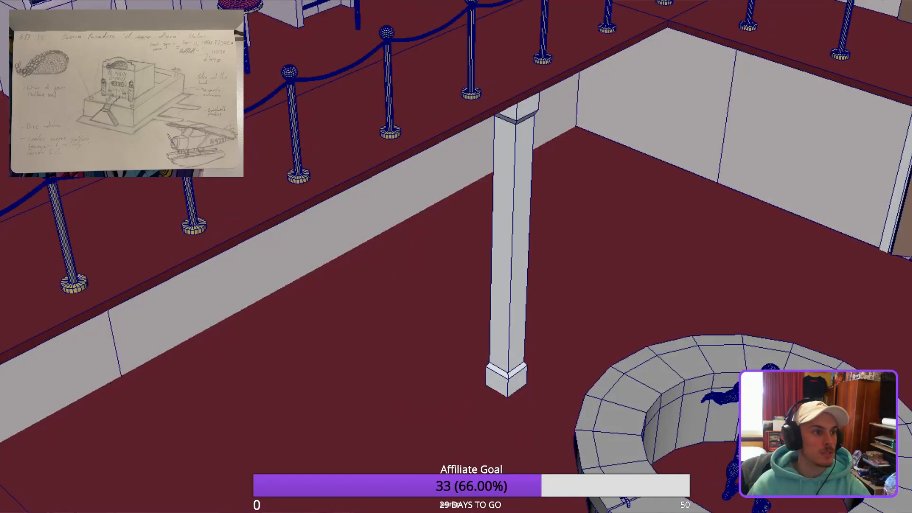
pyautogui.scroll(1, 456, 257)
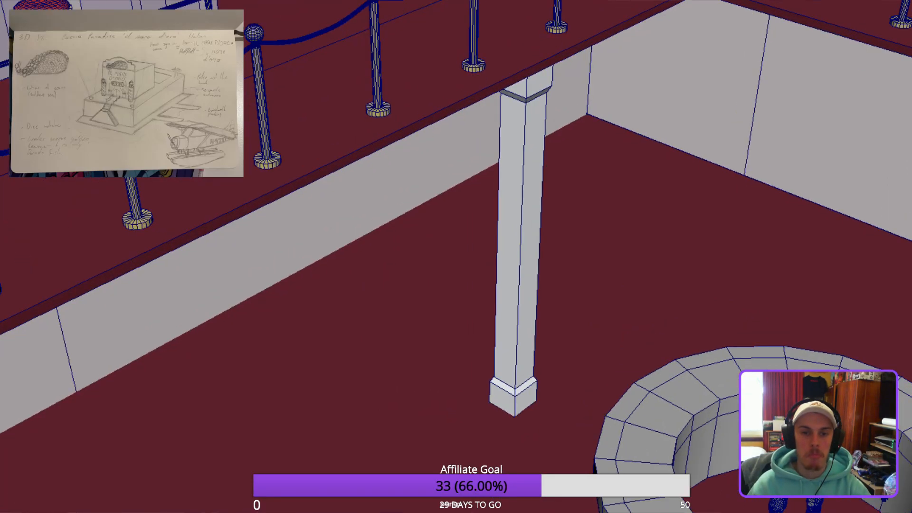
pyautogui.keyDown('alt'); pyautogui.moveTo(456, 256); pyautogui.dragTo(337, 247, button='middle'); pyautogui.keyUp('alt')
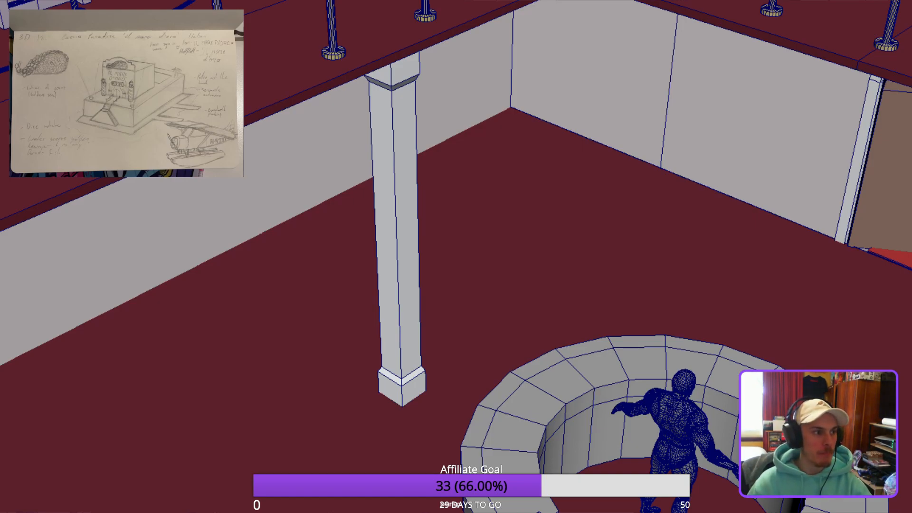
pyautogui.keyDown('alt'); pyautogui.moveTo(456, 256); pyautogui.dragTo(439, 259, button='middle'); pyautogui.keyUp('alt')
pyautogui.scroll(-3, 456, 257)
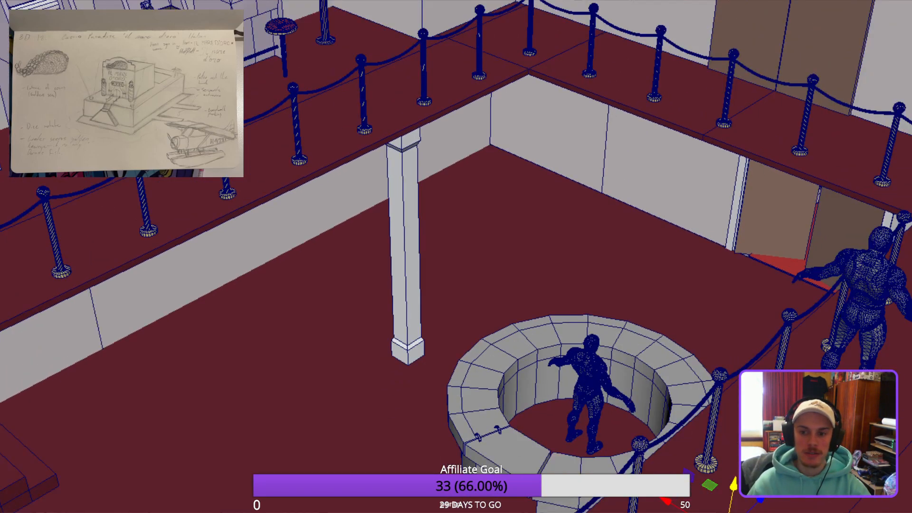
# Move the new cylinder into the hall's far corner behind the column and raise it onto the floor.
pyautogui.moveTo(666, 501); pyautogui.dragTo(356, 315)
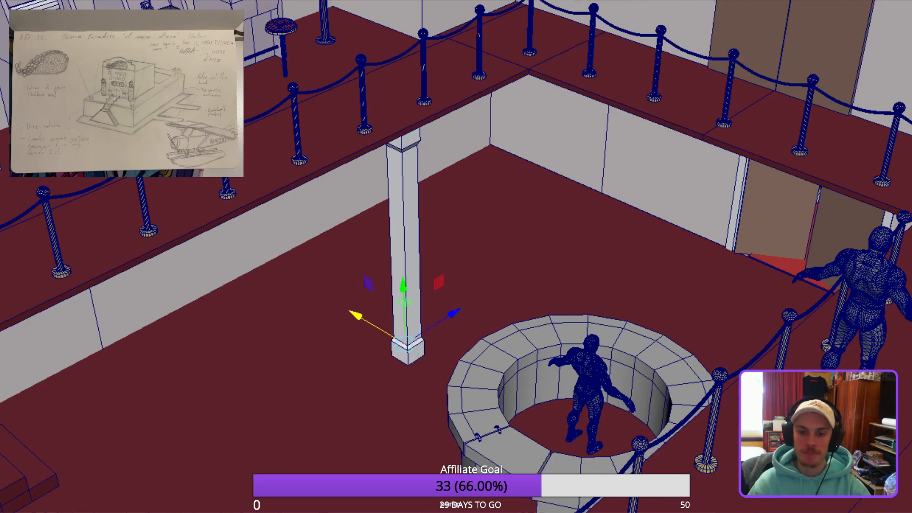
pyautogui.moveTo(402, 285); pyautogui.dragTo(397, 134)
pyautogui.moveTo(448, 173); pyautogui.dragTo(504, 143)
pyautogui.moveTo(457, 104); pyautogui.dragTo(459, 30)
pyautogui.moveTo(409, 79); pyautogui.dragTo(522, 125)
pyautogui.moveTo(619, 124); pyautogui.dragTo(520, 179)
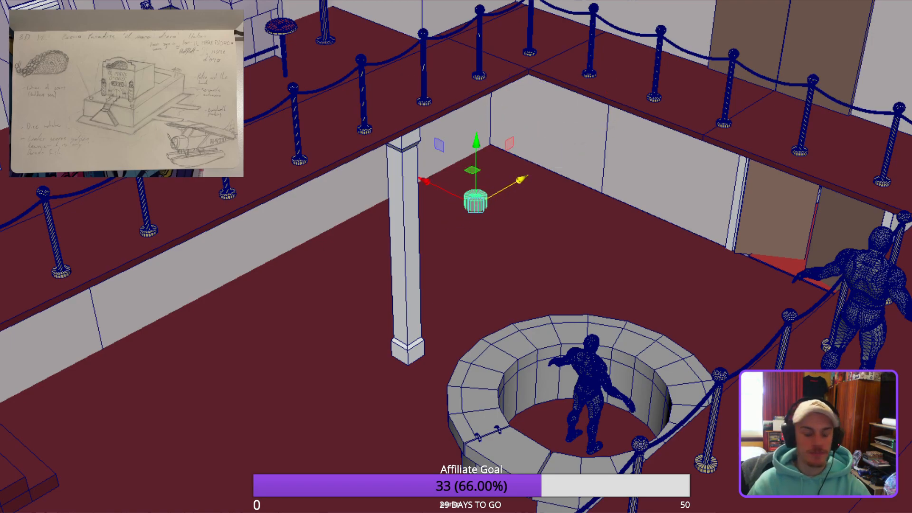
pyautogui.press('f')
pyautogui.scroll(-5, 455, 256)
pyautogui.moveTo(456, 257)
pyautogui.keyDown('alt'); pyautogui.mouseDown()
pyautogui.moveTo(485, 245)
pyautogui.moveTo(458, 245)
pyautogui.mouseUp(); pyautogui.keyUp('alt')
pyautogui.keyDown('alt'); pyautogui.moveTo(456, 256); pyautogui.dragTo(417, 413, button='middle'); pyautogui.keyUp('alt')
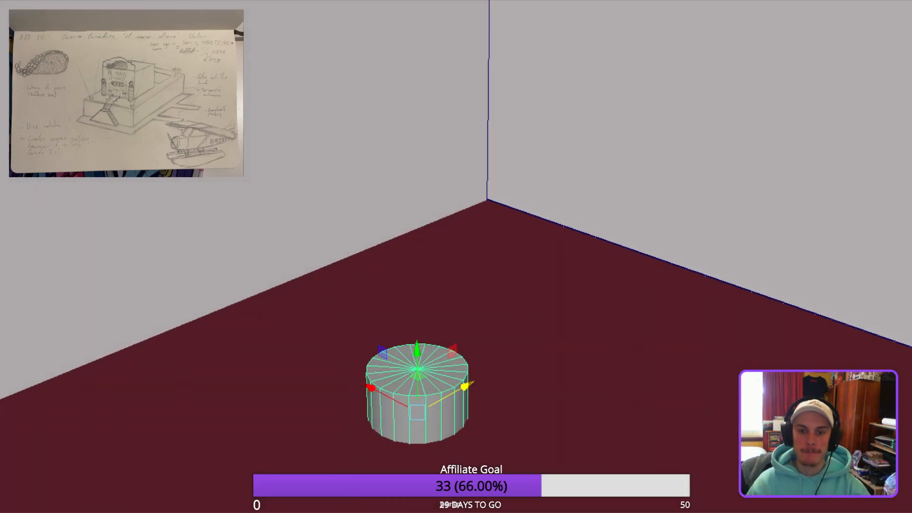
pyautogui.moveTo(417, 351); pyautogui.dragTo(415, 180)
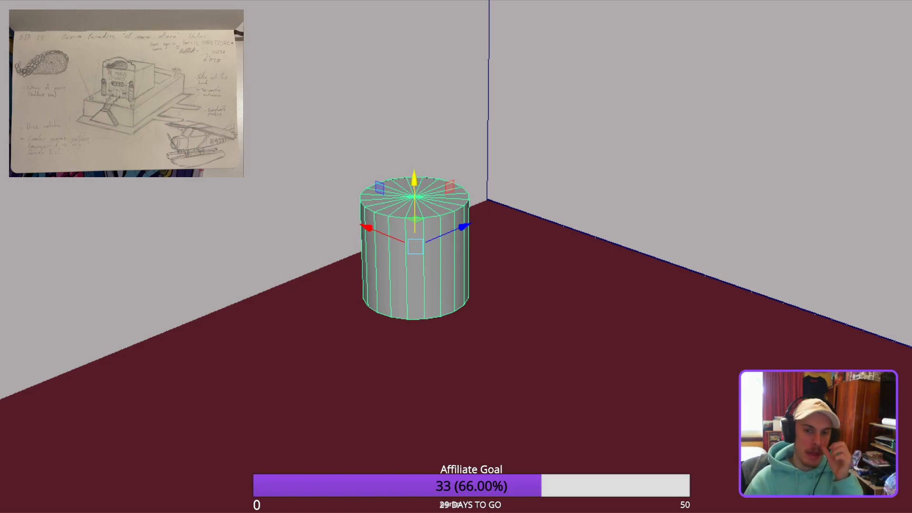
pyautogui.keyDown('alt'); pyautogui.moveTo(456, 257); pyautogui.dragTo(404, 243); pyautogui.keyUp('alt')
pyautogui.scroll(-2, 456, 256)
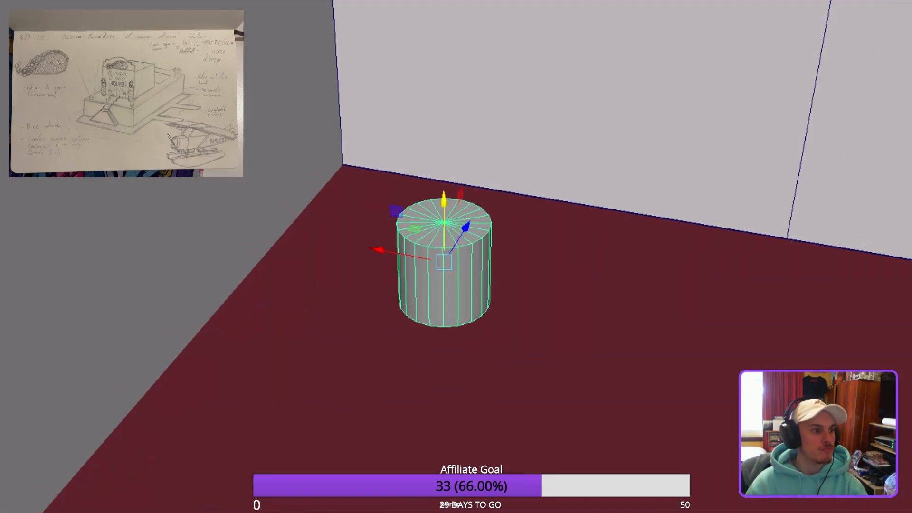
pyautogui.scroll(1, 456, 256)
pyautogui.keyDown('alt'); pyautogui.moveTo(456, 257); pyautogui.dragTo(399, 256); pyautogui.keyUp('alt')
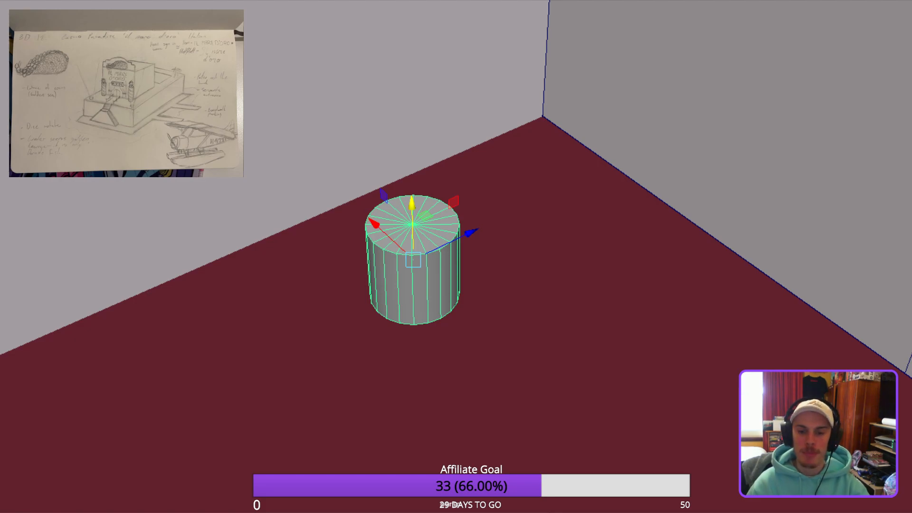
pyautogui.keyDown('alt'); pyautogui.moveTo(456, 256); pyautogui.dragTo(499, 245); pyautogui.keyUp('alt')
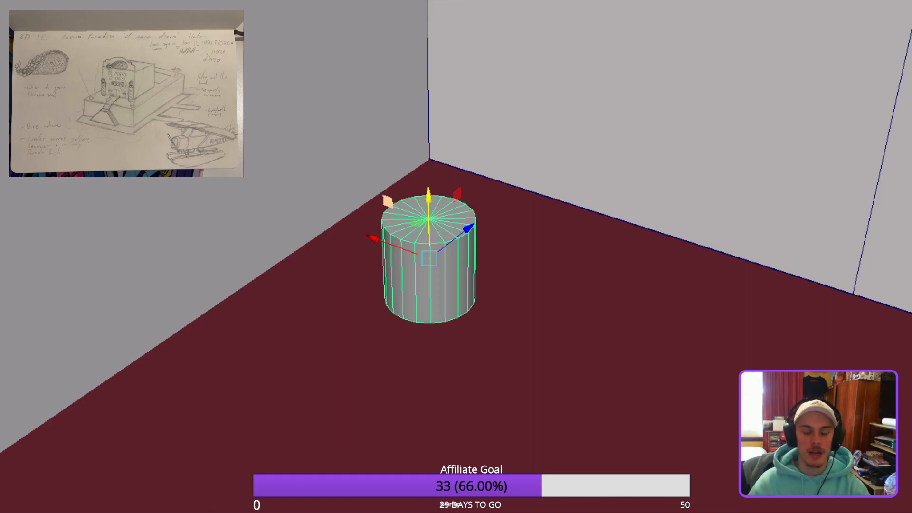
pyautogui.keyDown('alt'); pyautogui.moveTo(451, 242); pyautogui.dragTo(427, 220); pyautogui.keyUp('alt')
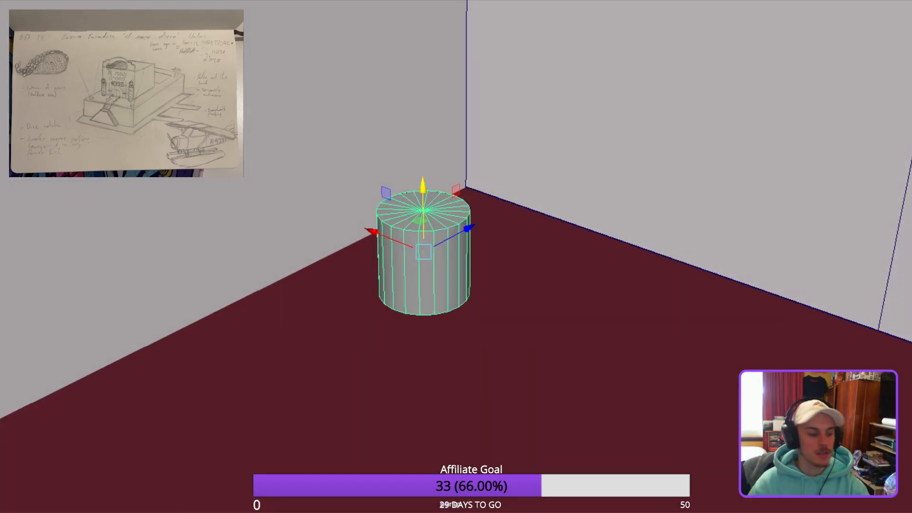
# Scale the cylinder in the hall's corner into a wide, flat disc raised above the floor.
pyautogui.moveTo(424, 252); pyautogui.dragTo(560, 251)
pyautogui.moveTo(423, 192); pyautogui.dragTo(380, 207)
pyautogui.moveTo(406, 165); pyautogui.dragTo(470, 230)
pyautogui.scroll(-5, 456, 256)
pyautogui.scroll(3, 455, 256)
pyautogui.scroll(3, 456, 256)
pyautogui.scroll(-6, 456, 257)
pyautogui.scroll(4, 456, 257)
pyautogui.scroll(-6, 456, 256)
pyautogui.scroll(1, 456, 257)
pyautogui.scroll(-1, 456, 257)
pyautogui.scroll(-2, 456, 257)
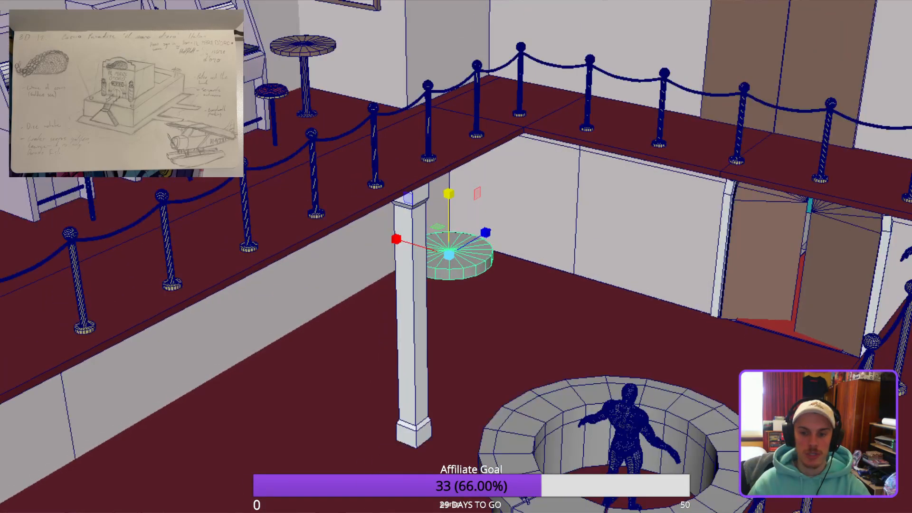
# Duplicate the humanoid figure beside the long counter and move the copy to the disc in the far corner.
pyautogui.keyDown('alt'); pyautogui.moveTo(456, 256); pyautogui.dragTo(439, 240, button='middle'); pyautogui.keyUp('alt')
pyautogui.keyDown('alt'); pyautogui.moveTo(439, 240); pyautogui.dragTo(468, 278); pyautogui.keyUp('alt')
pyautogui.scroll(-4, 455, 256)
pyautogui.scroll(3, 456, 257)
pyautogui.scroll(-3, 456, 257)
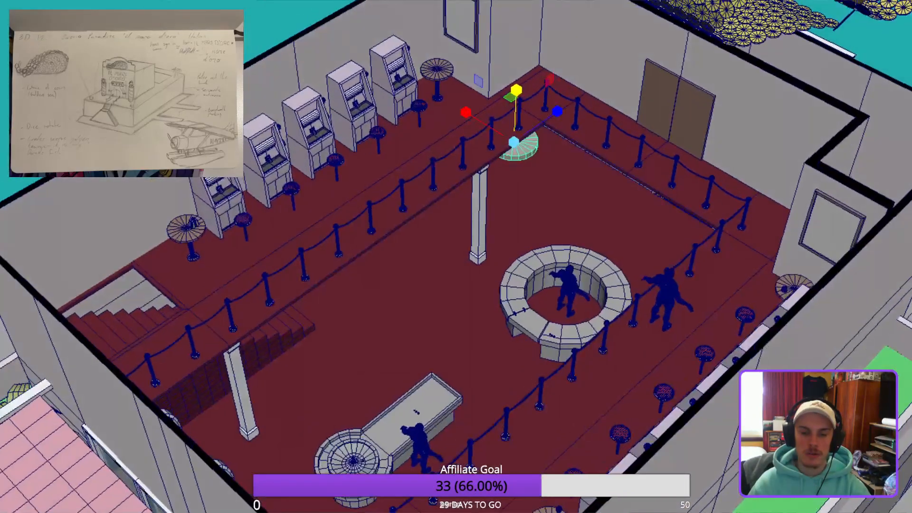
pyautogui.click(420, 444)
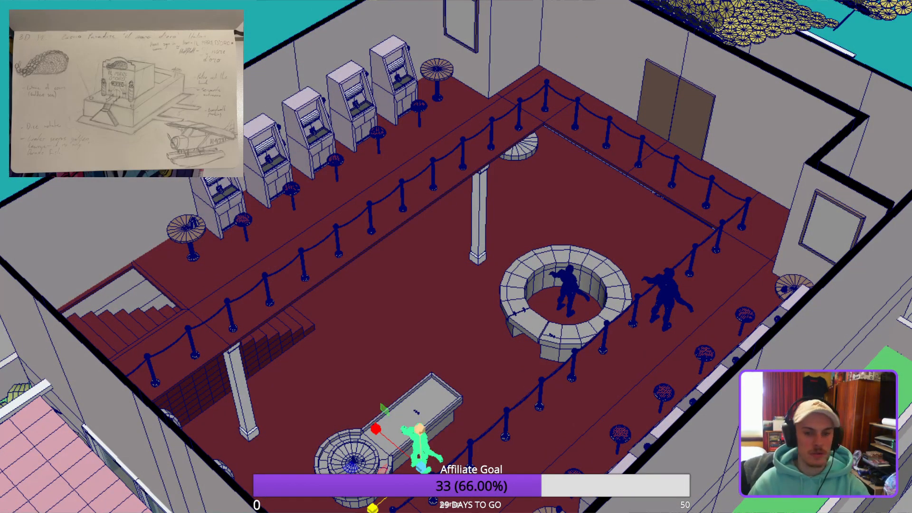
pyautogui.press('w')
pyautogui.keyDown('shift'); pyautogui.moveTo(467, 427); pyautogui.dragTo(712, 216); pyautogui.keyUp('shift')
pyautogui.moveTo(620, 214); pyautogui.dragTo(460, 116)
pyautogui.press('f')
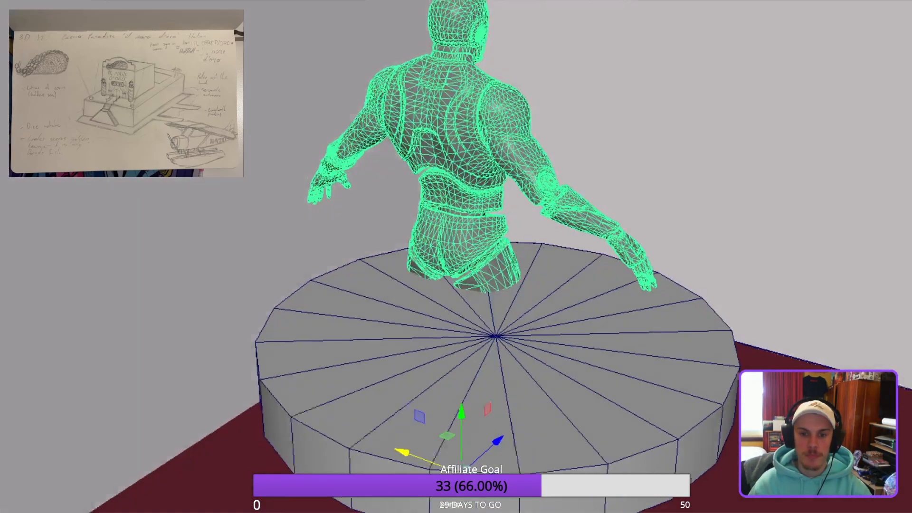
# Isolate the disc, the copied figure and the floor in the viewport.
pyautogui.scroll(-3, 456, 257)
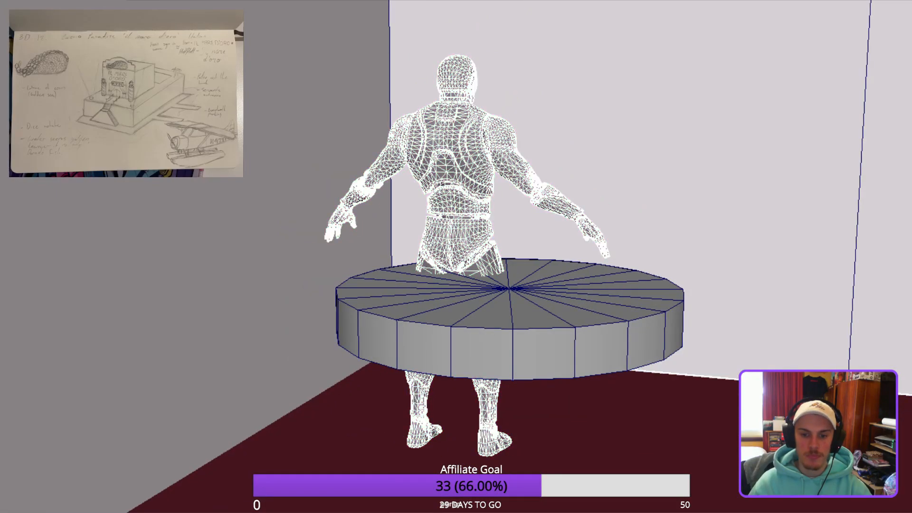
pyautogui.click(509, 332)
pyautogui.keyDown('alt'); pyautogui.moveTo(456, 256); pyautogui.dragTo(522, 294); pyautogui.keyUp('alt')
pyautogui.scroll(-3, 456, 256)
pyautogui.click(468, 204)
pyautogui.hotkey('ctrl', 'z')
pyautogui.hotkey('ctrl', 'z')
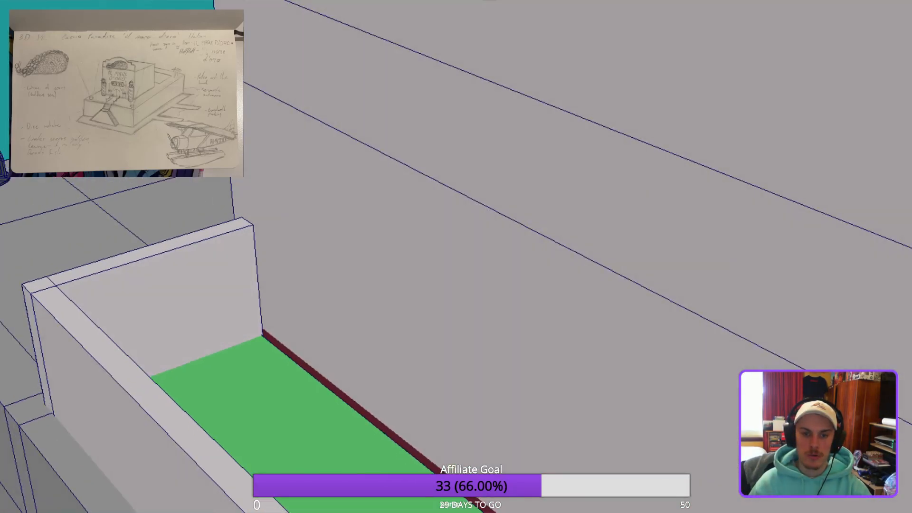
pyautogui.scroll(-4, 456, 257)
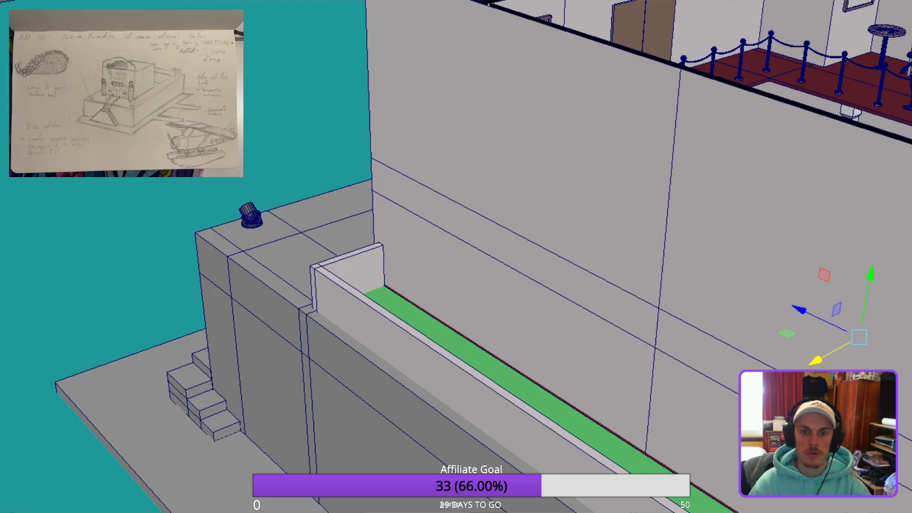
pyautogui.hotkey('ctrl', '1')
pyautogui.keyDown('alt'); pyautogui.moveTo(523, 266); pyautogui.dragTo(522, 304); pyautogui.keyUp('alt')
pyautogui.click(570, 205)
pyautogui.scroll(6, 455, 256)
pyautogui.scroll(3, 456, 256)
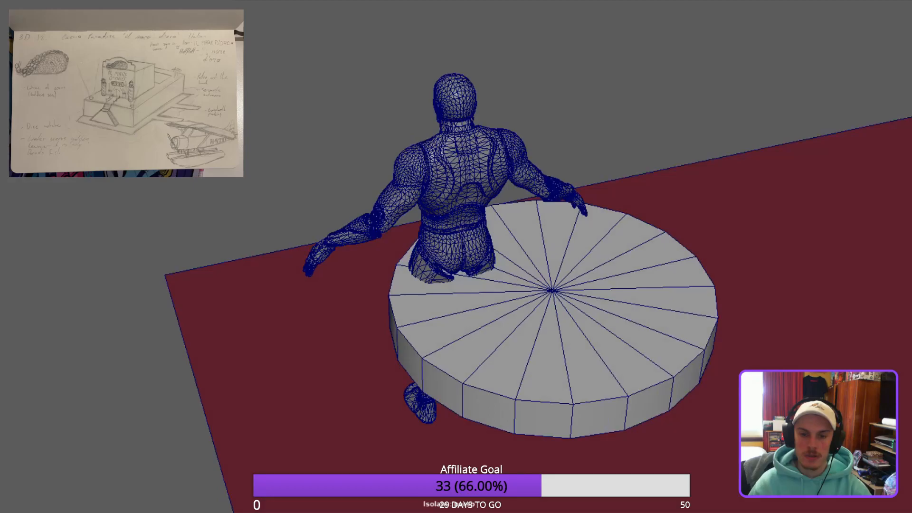
# Rotate the figure to face the disc and move it outside the disc's edge.
pyautogui.click(453, 190)
pyautogui.press('r')
pyautogui.press('e')
pyautogui.moveTo(504, 429); pyautogui.dragTo(337, 468)
pyautogui.press('w')
pyautogui.moveTo(398, 340); pyautogui.dragTo(326, 306)
pyautogui.moveTo(424, 290); pyautogui.dragTo(387, 342)
pyautogui.keyDown('alt'); pyautogui.moveTo(387, 342); pyautogui.dragTo(498, 395); pyautogui.keyUp('alt')
# Delete the faces on the figure's side of the disc to leave a half disc.
pyautogui.click(480, 323)
pyautogui.scroll(-2, 499, 333)
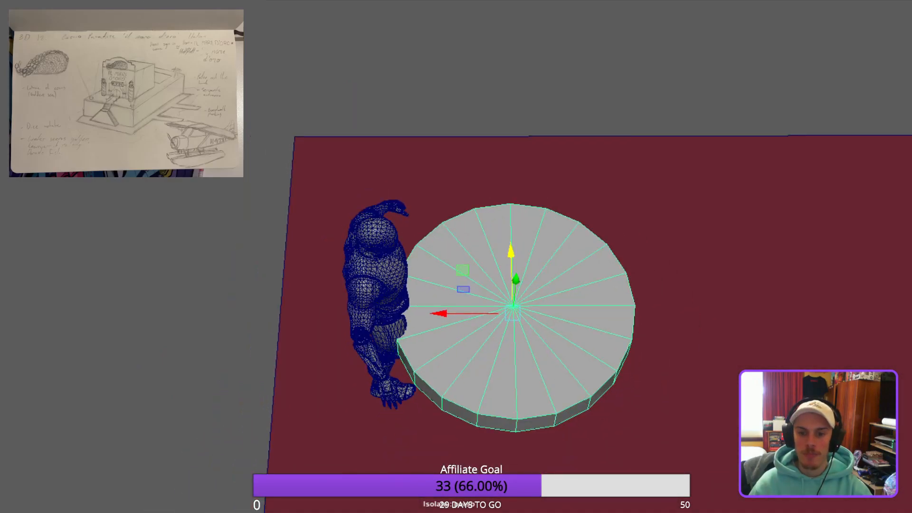
pyautogui.press('F11')
pyautogui.moveTo(369, 169); pyautogui.dragTo(476, 469)
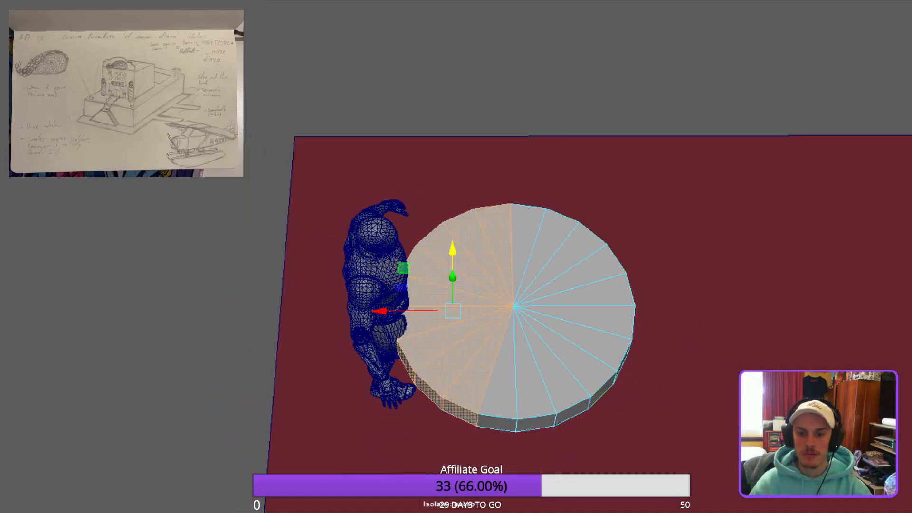
pyautogui.press('Delete')
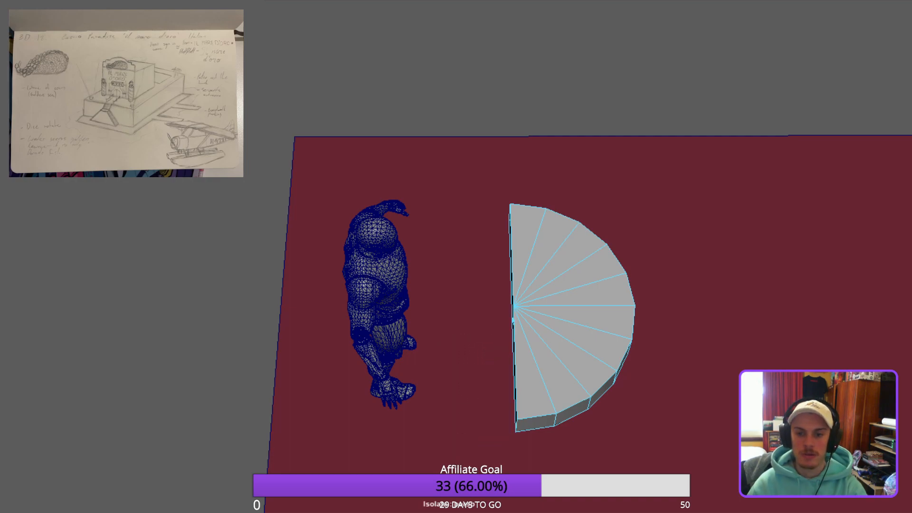
pyautogui.press('F8')
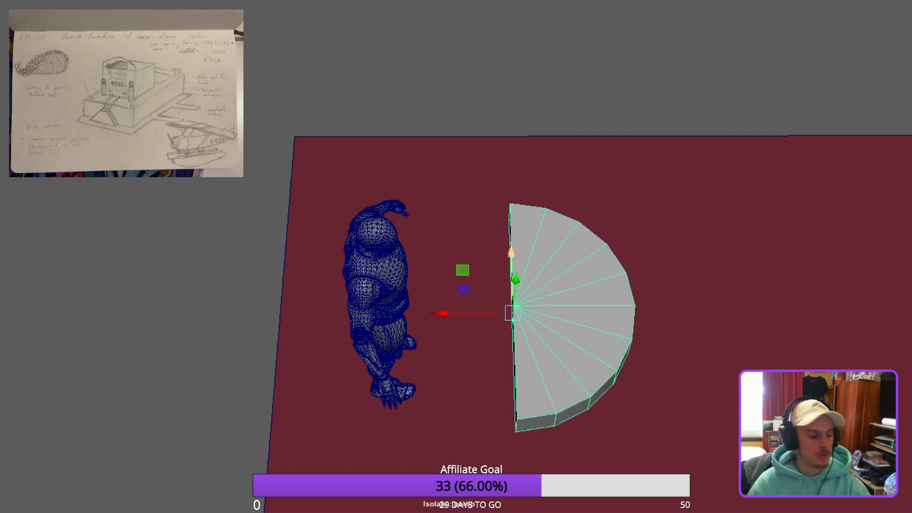
# Move the half disc directly in front of the figure and scale it up.
pyautogui.moveTo(441, 313); pyautogui.dragTo(241, 254)
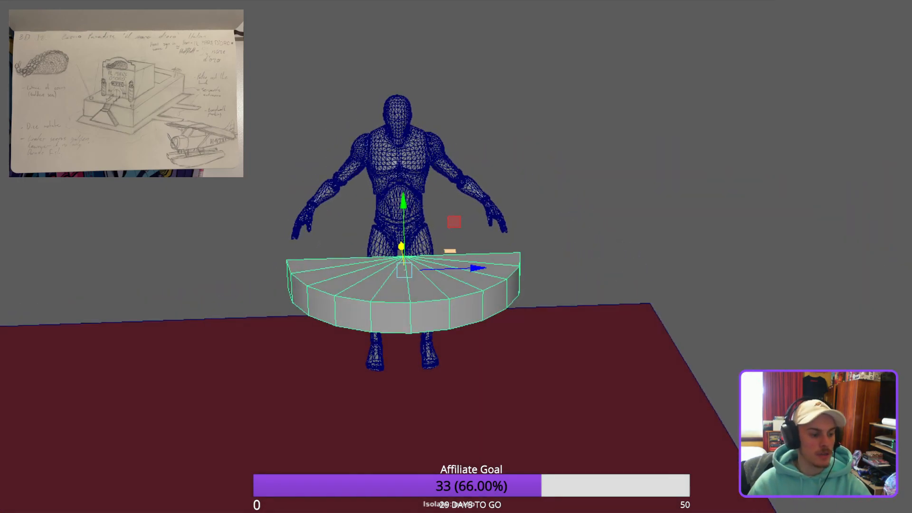
pyautogui.press('f')
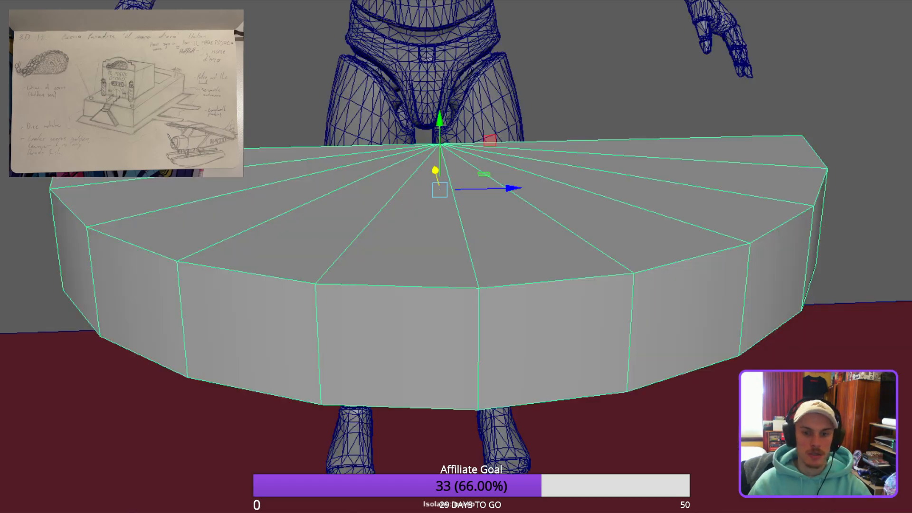
pyautogui.scroll(-5, 455, 257)
pyautogui.press('r')
pyautogui.moveTo(447, 222); pyautogui.dragTo(498, 221)
pyautogui.scroll(-6, 456, 256)
pyautogui.keyDown('alt'); pyautogui.moveTo(456, 257); pyautogui.dragTo(450, 292); pyautogui.keyUp('alt')
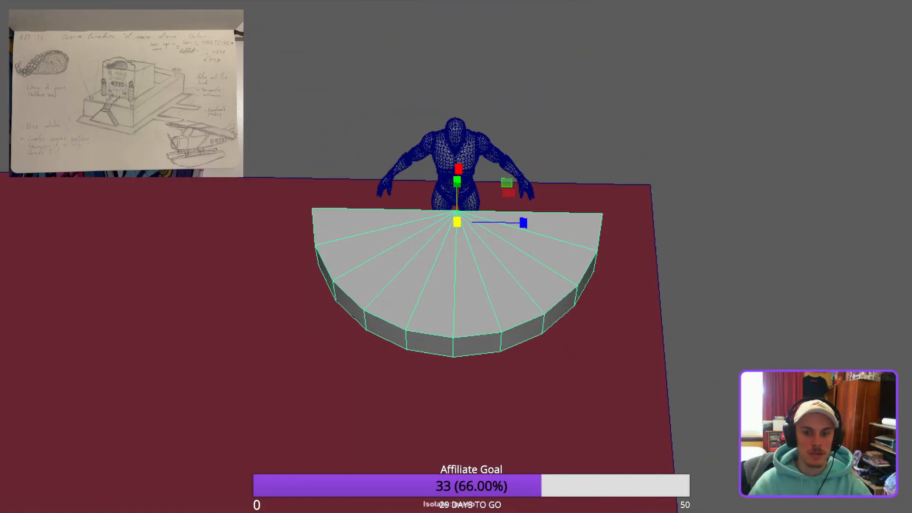
# Raise the half disc to the figure's waist height and shift its flat side closer to the body.
pyautogui.keyDown('alt'); pyautogui.moveTo(349, 265); pyautogui.dragTo(434, 185); pyautogui.keyUp('alt')
pyautogui.keyDown('alt'); pyautogui.moveTo(400, 216); pyautogui.dragTo(408, 252); pyautogui.keyUp('alt')
pyautogui.moveTo(406, 182); pyautogui.dragTo(451, 141)
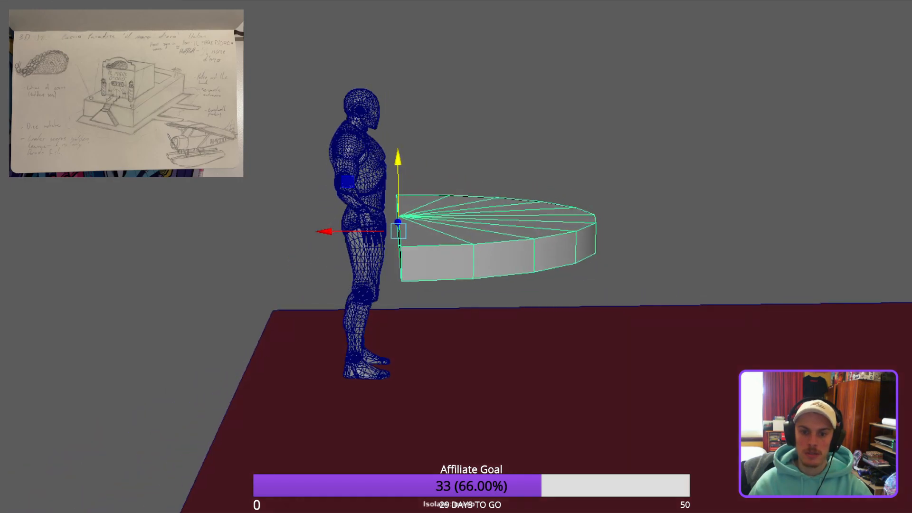
pyautogui.scroll(5, 398, 224)
pyautogui.moveTo(365, 144)
pyautogui.mouseDown()
pyautogui.moveTo(365, 158)
pyautogui.moveTo(378, 144)
pyautogui.mouseUp()
pyautogui.moveTo(304, 230); pyautogui.dragTo(202, 235)
pyautogui.moveTo(374, 147); pyautogui.dragTo(374, 129)
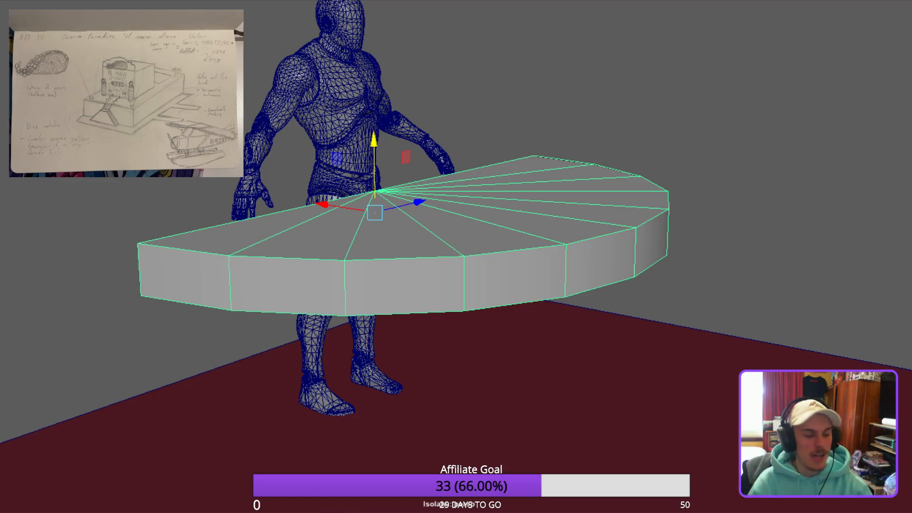
# Close the open flat side of the half disc by filling both halves with appended polygons.
pyautogui.keyDown('alt'); pyautogui.moveTo(375, 257); pyautogui.dragTo(503, 280); pyautogui.keyUp('alt')
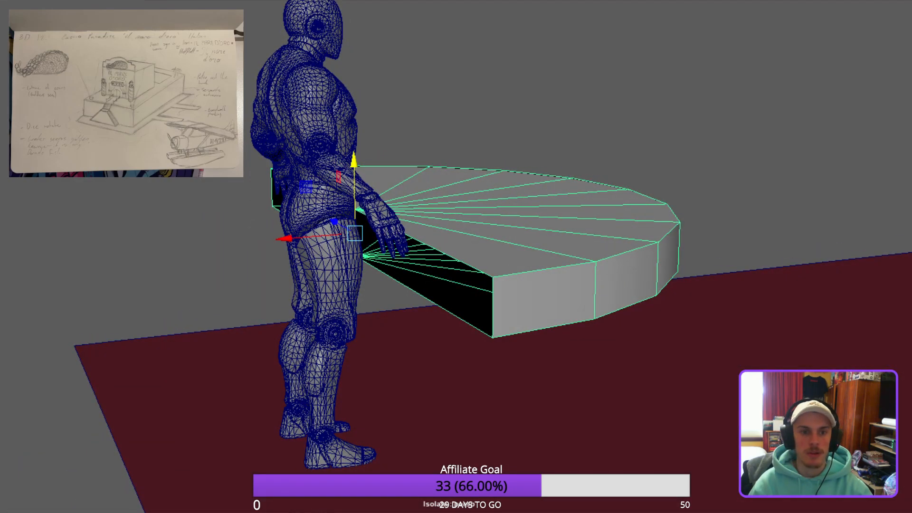
pyautogui.press('g')
pyautogui.click(448, 255)
pyautogui.click(427, 298)
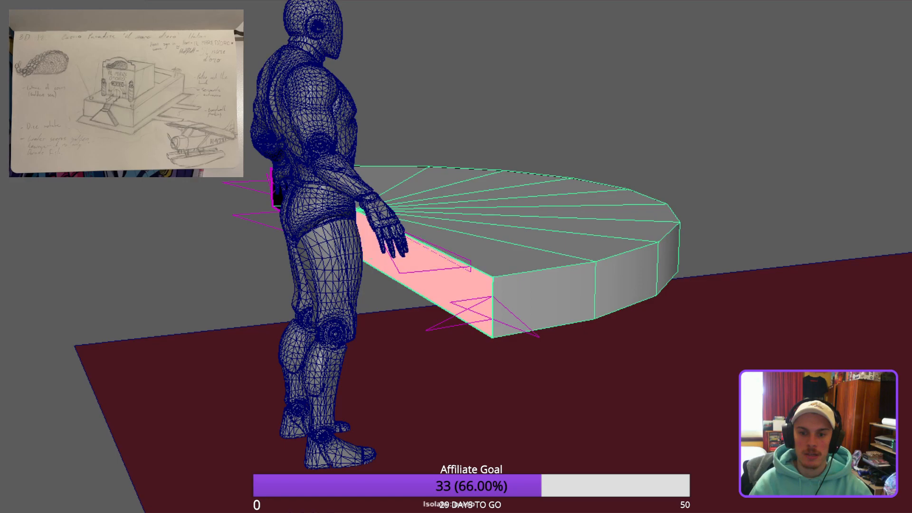
pyautogui.press('Return')
pyautogui.keyDown('alt'); pyautogui.moveTo(427, 285); pyautogui.dragTo(546, 304); pyautogui.keyUp('alt')
pyautogui.click(278, 285)
pyautogui.click(278, 236)
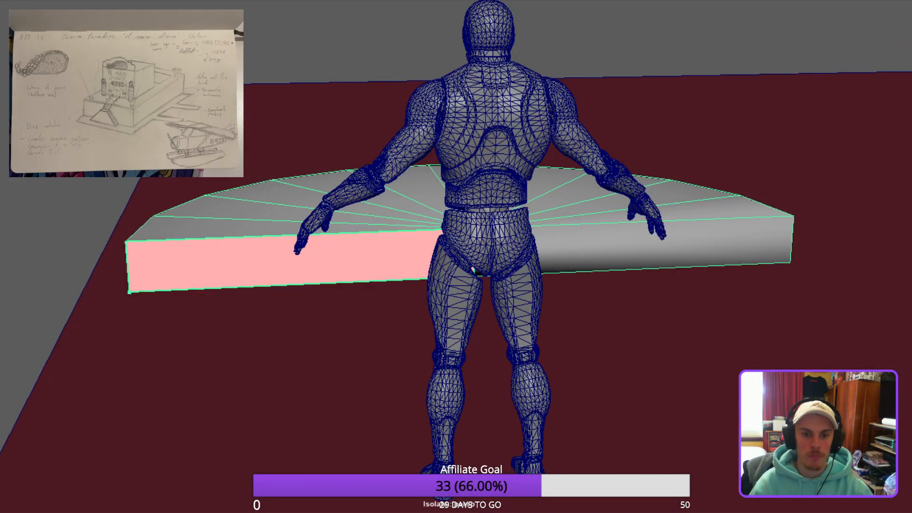
pyautogui.press('Return')
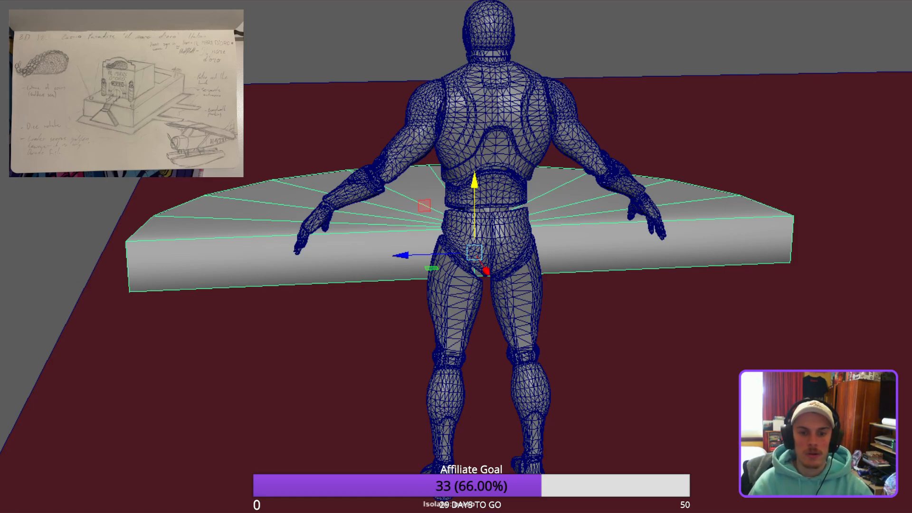
pyautogui.press('F11')
pyautogui.click(236, 264)
pyautogui.keyDown('shift'); pyautogui.click(660, 244); pyautogui.keyUp('shift')
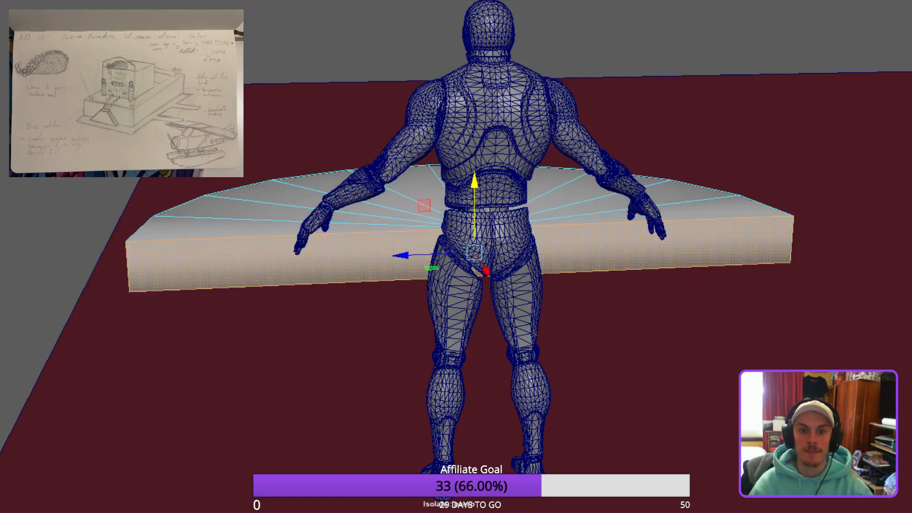
pyautogui.press('F8')
# Extrude only the half disc's top faces inward with an offset of 0.5 to form a rim.
pyautogui.keyDown('alt'); pyautogui.moveTo(665, 209); pyautogui.dragTo(347, 232); pyautogui.keyUp('alt')
pyautogui.scroll(3, 456, 256)
pyautogui.scroll(3, 455, 256)
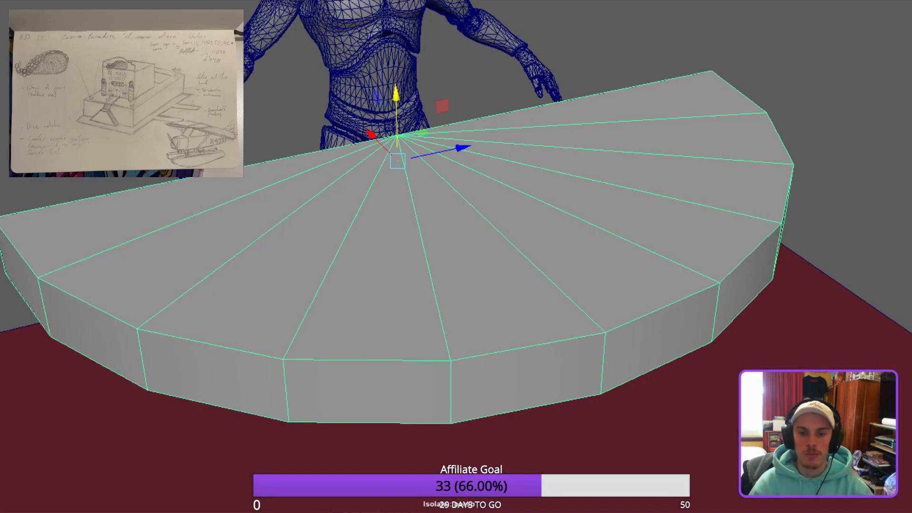
pyautogui.press('F10')
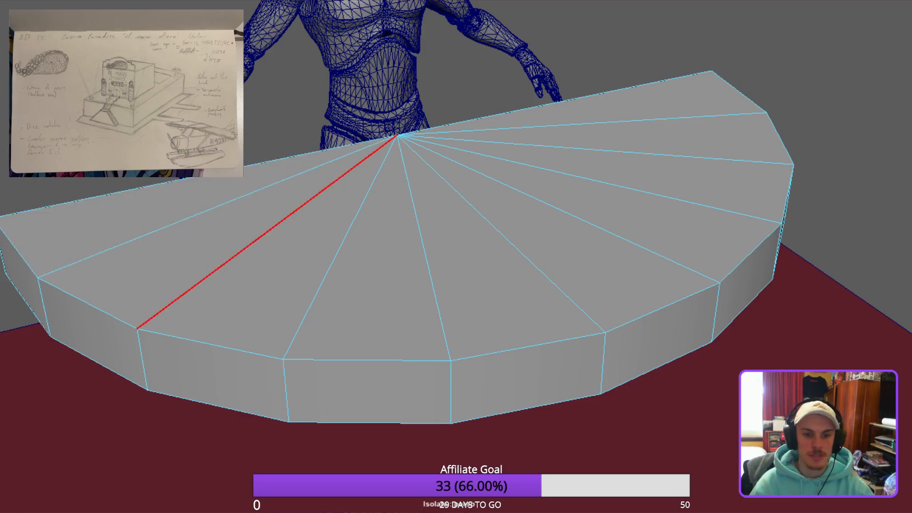
pyautogui.keyDown('alt'); pyautogui.moveTo(273, 274); pyautogui.dragTo(256, 175); pyautogui.keyUp('alt')
pyautogui.moveTo(1, 134); pyautogui.dragTo(786, 199)
pyautogui.keyDown('alt'); pyautogui.moveTo(741, 214); pyautogui.dragTo(779, 230); pyautogui.keyUp('alt')
pyautogui.keyDown('ctrl'); pyautogui.moveTo(1, 212); pyautogui.dragTo(64, 288); pyautogui.keyUp('ctrl')
pyautogui.keyDown('ctrl'); pyautogui.click(184, 244); pyautogui.keyUp('ctrl')
pyautogui.keyDown('ctrl'); pyautogui.click(330, 250); pyautogui.keyUp('ctrl')
pyautogui.keyDown('alt'); pyautogui.moveTo(494, 249); pyautogui.dragTo(474, 230); pyautogui.keyUp('alt')
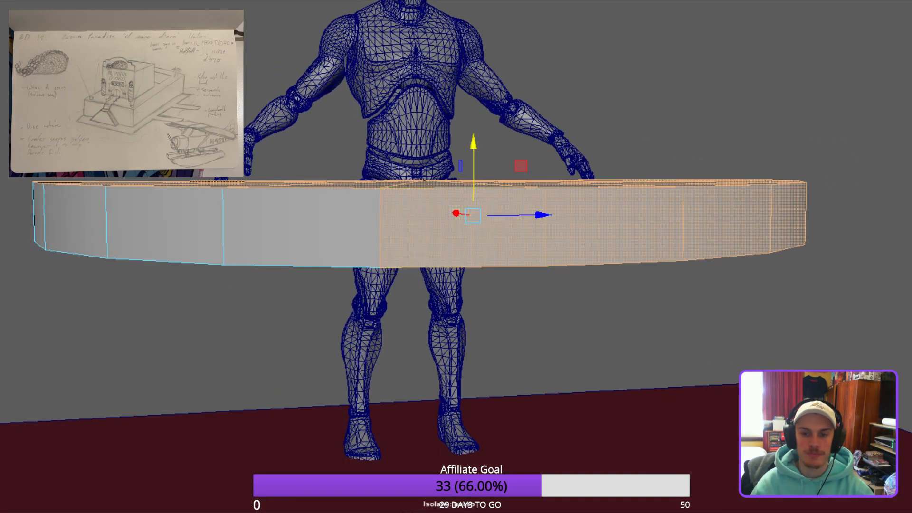
pyautogui.keyDown('ctrl'); pyautogui.moveTo(338, 245); pyautogui.dragTo(911, 303); pyautogui.keyUp('ctrl')
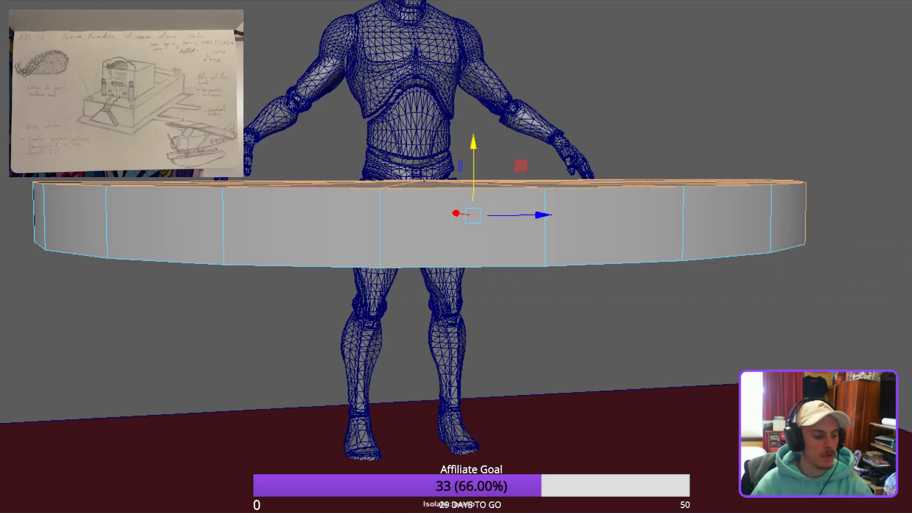
pyautogui.press('4')
pyautogui.keyDown('ctrl'); pyautogui.moveTo(885, 275); pyautogui.dragTo(411, 209); pyautogui.keyUp('ctrl')
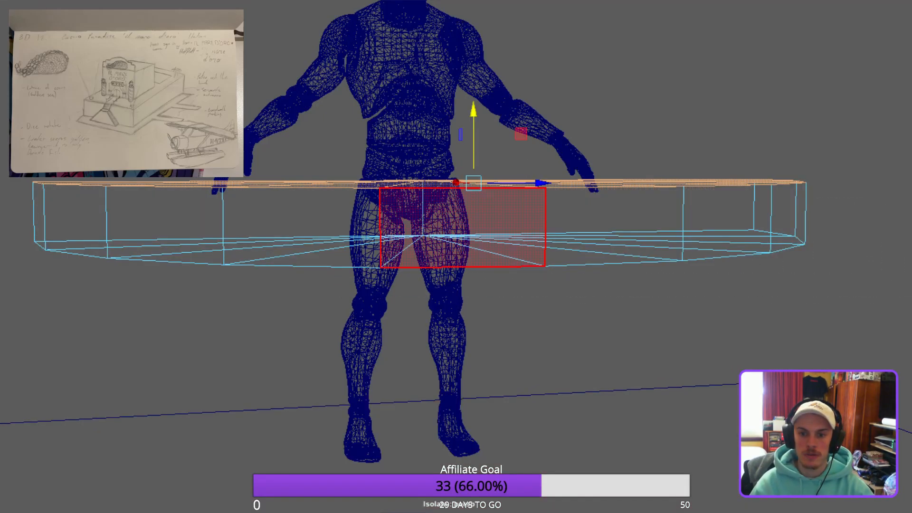
pyautogui.press('5')
pyautogui.moveTo(617, 181)
pyautogui.keyDown('alt'); pyautogui.mouseDown()
pyautogui.moveTo(712, 233)
pyautogui.moveTo(751, 224)
pyautogui.mouseUp(); pyautogui.keyUp('alt')
pyautogui.keyDown('alt'); pyautogui.moveTo(489, 119); pyautogui.dragTo(451, 124); pyautogui.keyUp('alt')
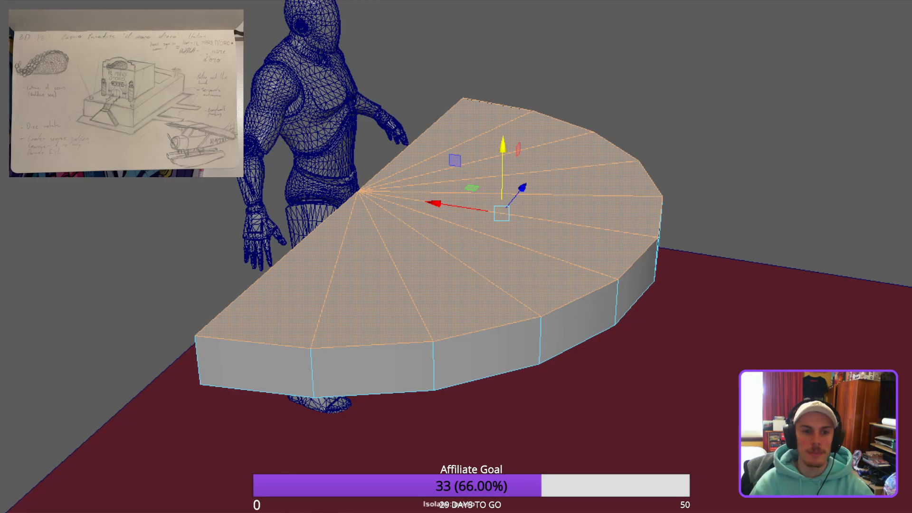
pyautogui.hotkey('ctrl', 'e')
pyautogui.moveTo(770, 298); pyautogui.dragTo(804, 299)
pyautogui.keyDown('alt'); pyautogui.moveTo(712, 266); pyautogui.dragTo(511, 261); pyautogui.keyUp('alt')
pyautogui.moveTo(771, 299); pyautogui.dragTo(755, 298)
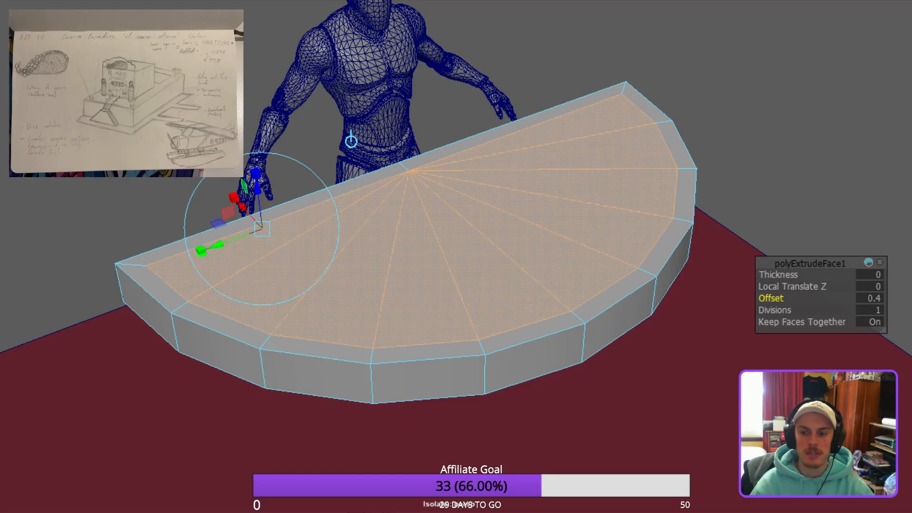
pyautogui.keyDown('alt'); pyautogui.moveTo(351, 140); pyautogui.dragTo(366, 97); pyautogui.keyUp('alt')
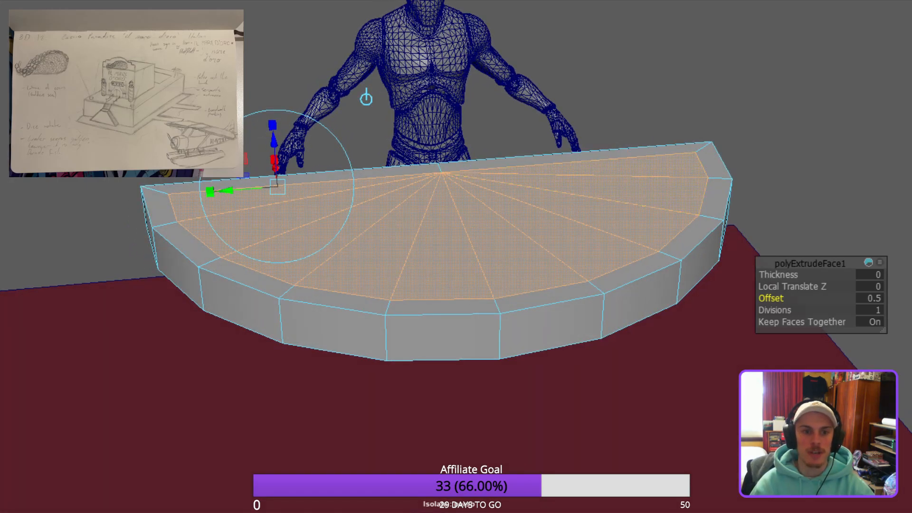
# Extrude the inset top faces down with a Local Translate Z of -0.13 to recess the playing surface.
pyautogui.keyDown('alt'); pyautogui.moveTo(383, 101); pyautogui.dragTo(379, 123); pyautogui.keyUp('alt')
pyautogui.hotkey('ctrl', 'e')
pyautogui.moveTo(287, 164); pyautogui.dragTo(287, 168)
pyautogui.scroll(8, 551, 200)
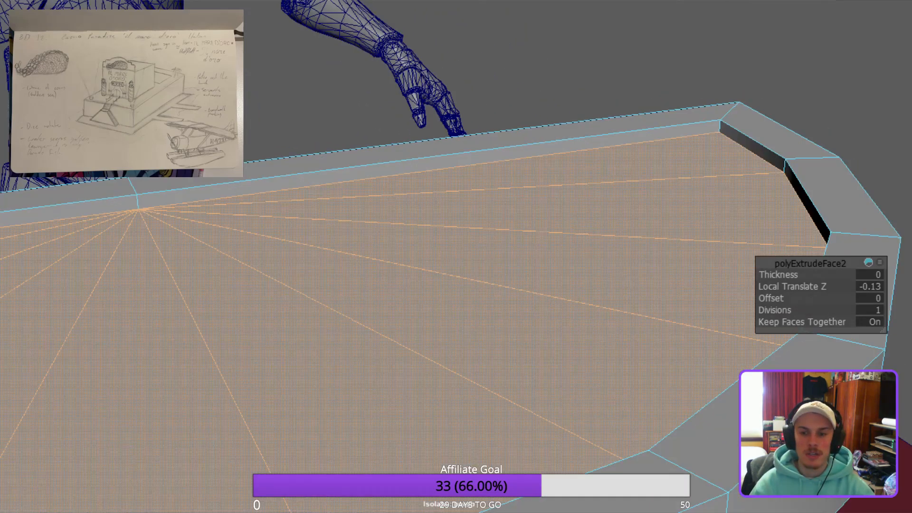
pyautogui.keyDown('alt'); pyautogui.moveTo(551, 200); pyautogui.dragTo(608, 156); pyautogui.keyUp('alt')
# Bevel the upper inner edge of the rim around the recessed surface.
pyautogui.press('F10')
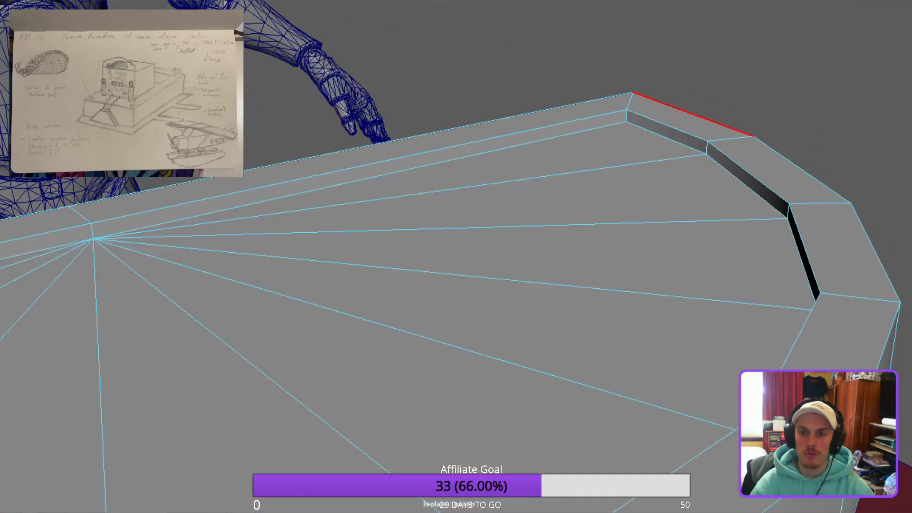
pyautogui.click(667, 126)
pyautogui.keyDown('shift'); pyautogui.click(748, 172); pyautogui.keyUp('shift')
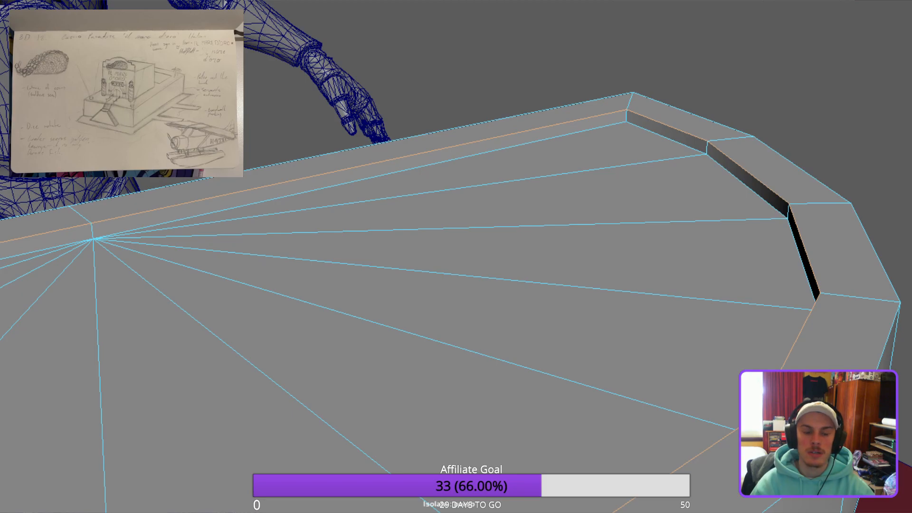
pyautogui.hotkey('ctrl', 'b')
pyautogui.keyDown('alt'); pyautogui.moveTo(455, 257); pyautogui.dragTo(536, 247); pyautogui.keyUp('alt')
pyautogui.keyDown('alt'); pyautogui.moveTo(536, 247); pyautogui.dragTo(456, 256, button='right'); pyautogui.keyUp('alt')
pyautogui.keyDown('alt'); pyautogui.moveTo(456, 257); pyautogui.dragTo(408, 266); pyautogui.keyUp('alt')
pyautogui.keyDown('alt'); pyautogui.moveTo(632, 285); pyautogui.dragTo(589, 278); pyautogui.keyUp('alt')
pyautogui.keyDown('alt'); pyautogui.moveTo(589, 278); pyautogui.dragTo(646, 277, button='right'); pyautogui.keyUp('alt')
pyautogui.keyDown('alt'); pyautogui.moveTo(646, 278); pyautogui.dragTo(688, 273); pyautogui.keyUp('alt')
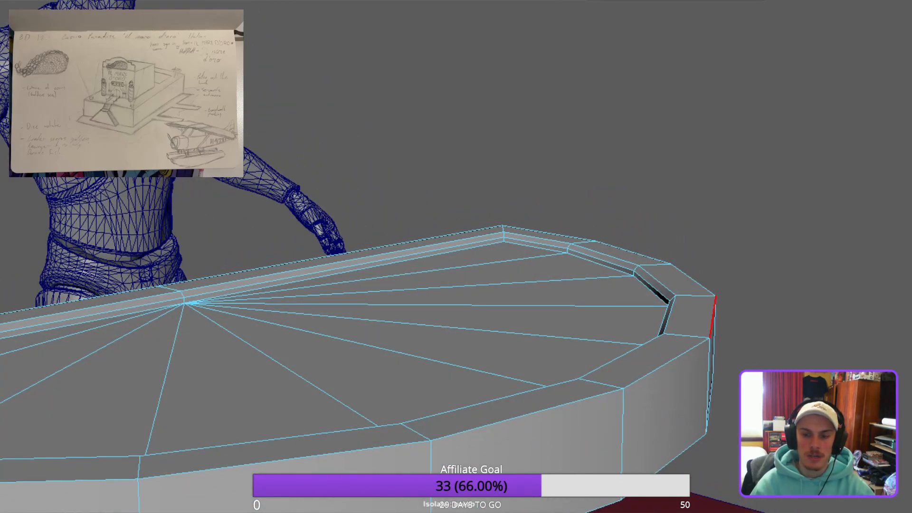
# Bevel the tabletop's upper outer edge loop with a fraction of 0.2.
pyautogui.click(712, 317)
pyautogui.doubleClick(666, 363)
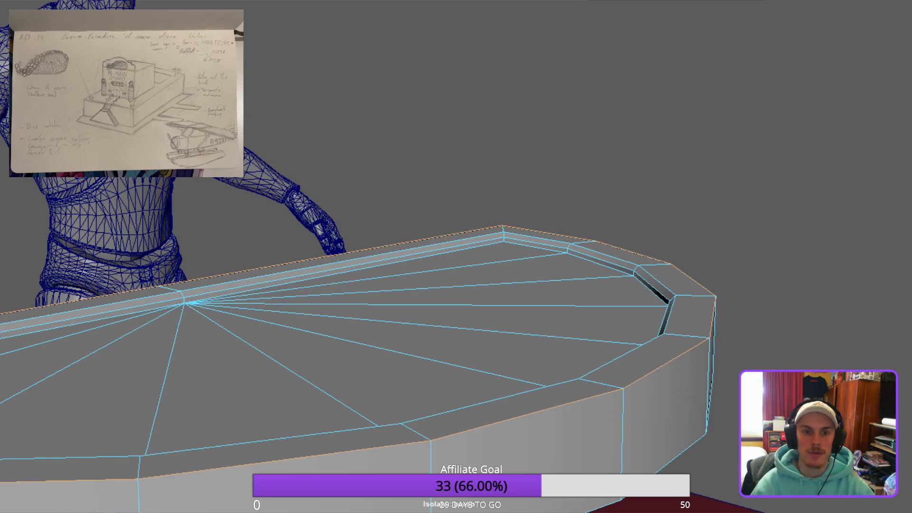
pyautogui.hotkey('ctrl', 'b')
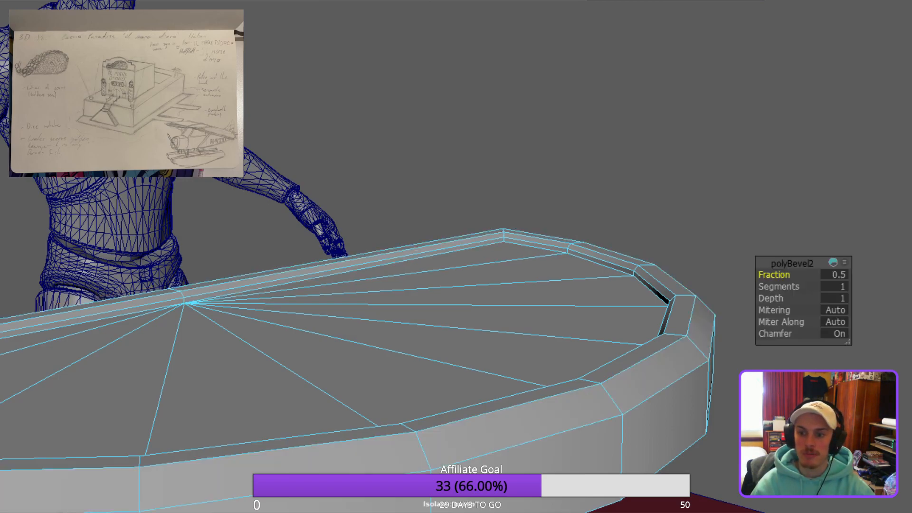
pyautogui.hotkey('ctrl', 'z')
pyautogui.hotkey('ctrl', 'z')
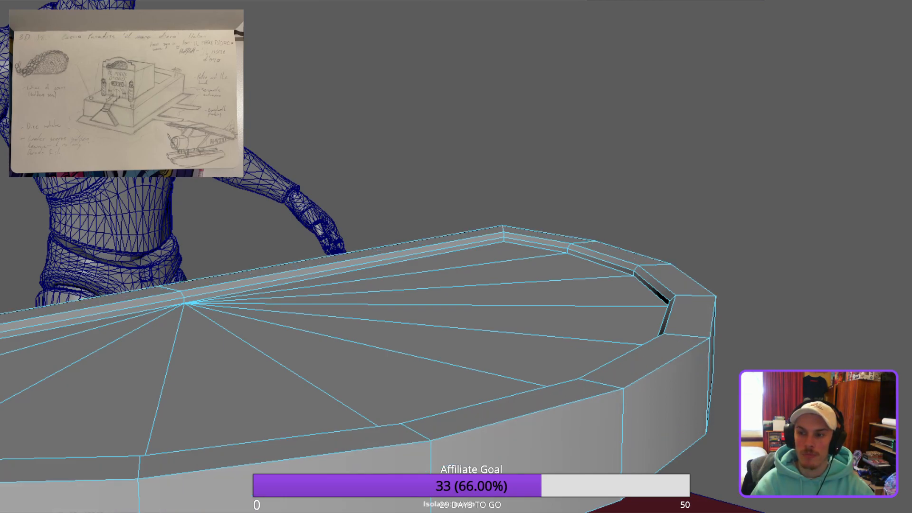
pyautogui.hotkey('ctrl', 'y')
pyautogui.hotkey('ctrl', 'y')
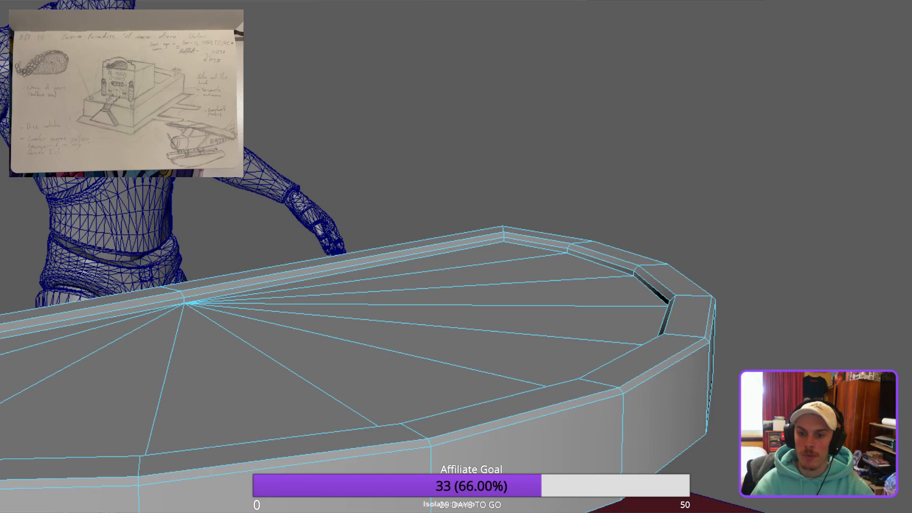
pyautogui.hotkey('ctrl', 'y')
pyautogui.hotkey('ctrl', 'y')
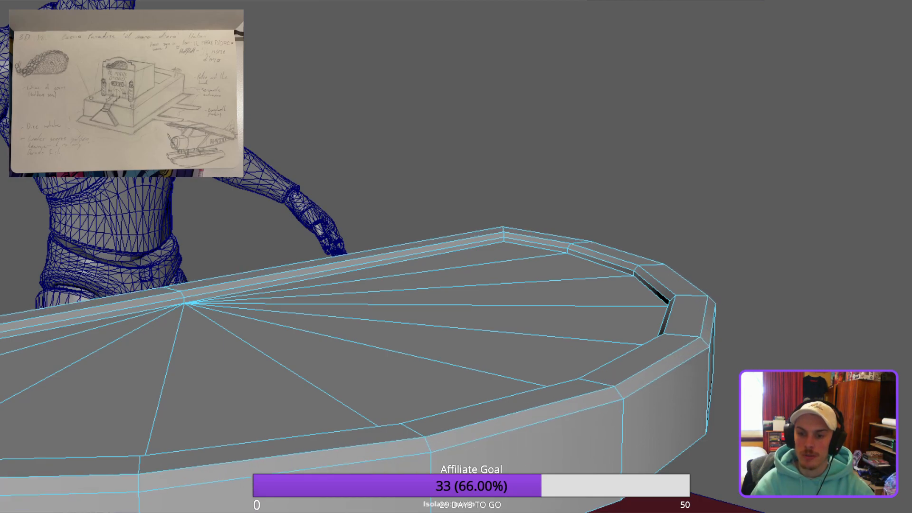
# Examine the beveled tabletop's shape and proportions against the figure from the front and above.
pyautogui.keyDown('alt'); pyautogui.moveTo(456, 285); pyautogui.dragTo(361, 256); pyautogui.keyUp('alt')
pyautogui.scroll(-5, 456, 257)
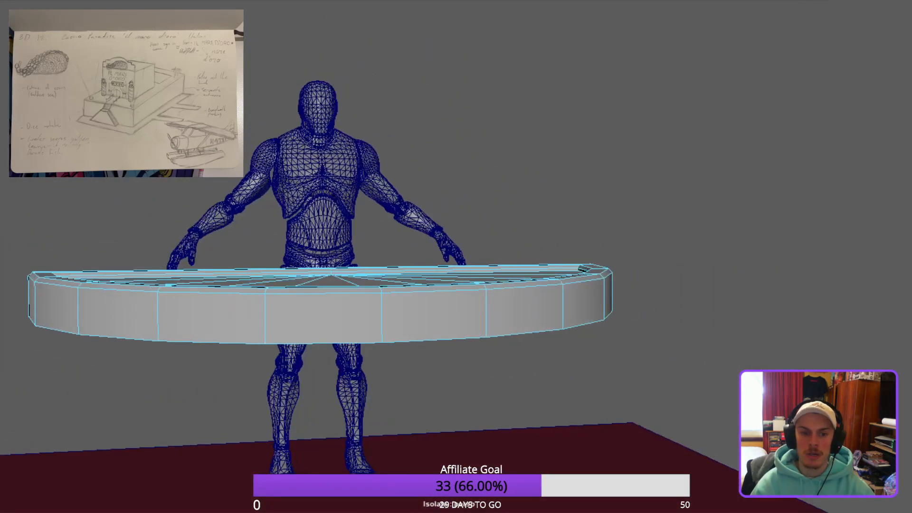
pyautogui.keyDown('alt'); pyautogui.moveTo(319, 257); pyautogui.dragTo(457, 280, button='middle'); pyautogui.keyUp('alt')
pyautogui.keyDown('alt'); pyautogui.moveTo(457, 281); pyautogui.dragTo(475, 308); pyautogui.keyUp('alt')
pyautogui.press('F8')
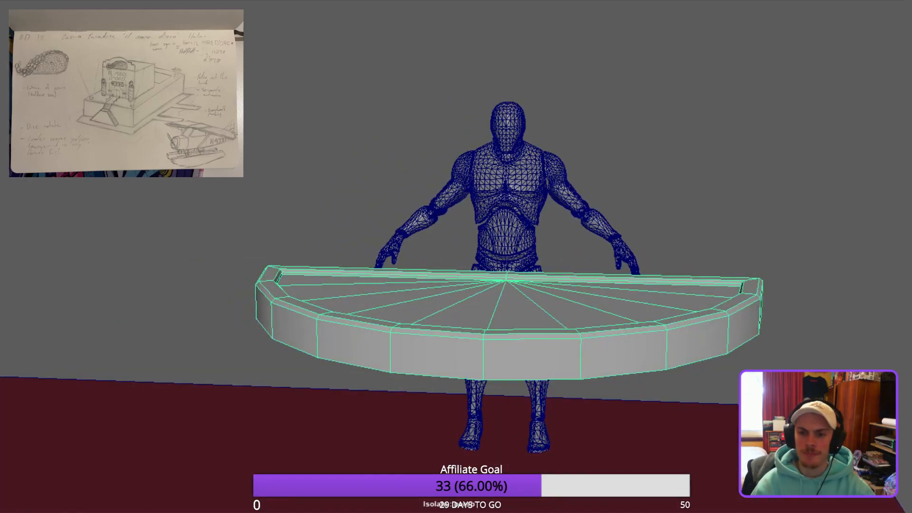
pyautogui.click(617, 213)
pyautogui.keyDown('alt'); pyautogui.moveTo(617, 214); pyautogui.dragTo(615, 221); pyautogui.keyUp('alt')
pyautogui.keyDown('alt'); pyautogui.moveTo(456, 256); pyautogui.dragTo(451, 281); pyautogui.keyUp('alt')
pyautogui.scroll(3, 456, 257)
pyautogui.scroll(-2, 456, 256)
pyautogui.keyDown('alt'); pyautogui.moveTo(501, 263); pyautogui.dragTo(456, 242, button='middle'); pyautogui.keyUp('alt')
pyautogui.keyDown('alt'); pyautogui.moveTo(456, 242); pyautogui.dragTo(423, 261); pyautogui.keyUp('alt')
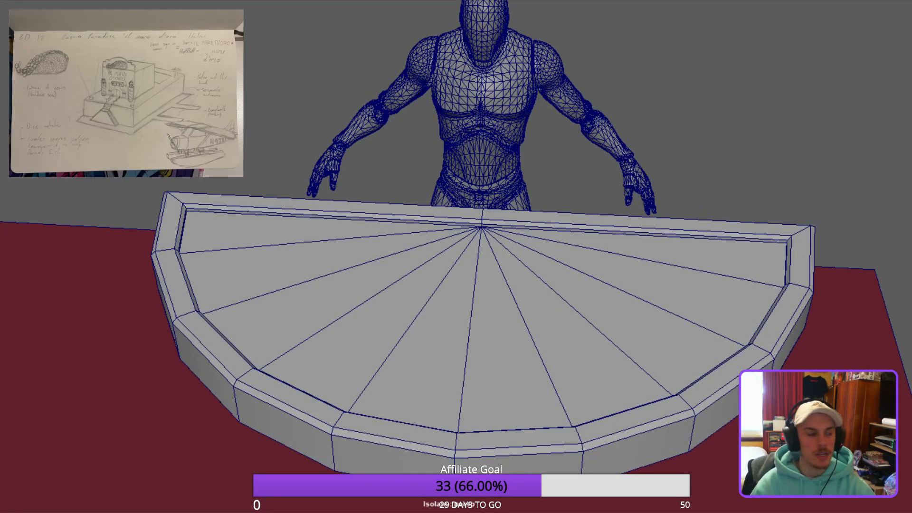
pyautogui.keyDown('alt'); pyautogui.moveTo(456, 256); pyautogui.dragTo(448, 201); pyautogui.keyUp('alt')
pyautogui.scroll(-2, 456, 256)
pyautogui.scroll(1, 456, 257)
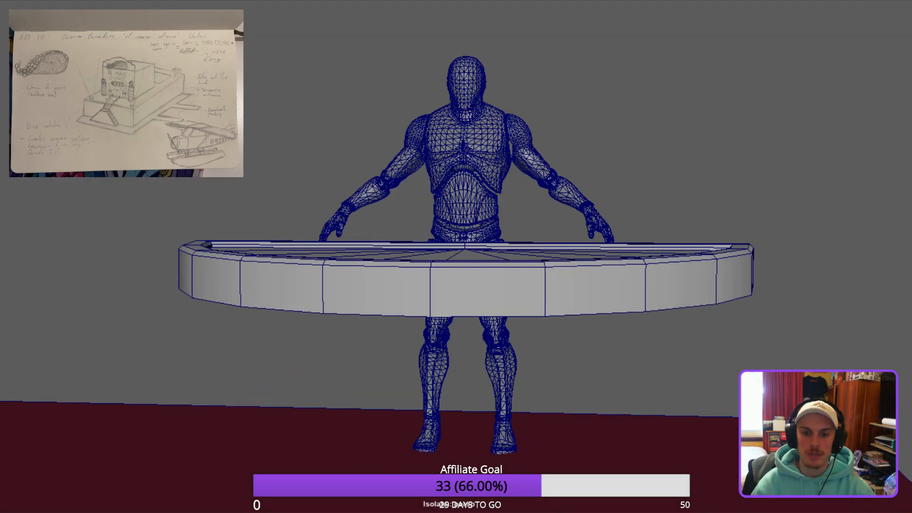
# Extrude only the tabletop's underside faces inward with an offset of 0.8.
pyautogui.keyDown('alt'); pyautogui.moveTo(456, 257); pyautogui.dragTo(356, 228); pyautogui.keyUp('alt')
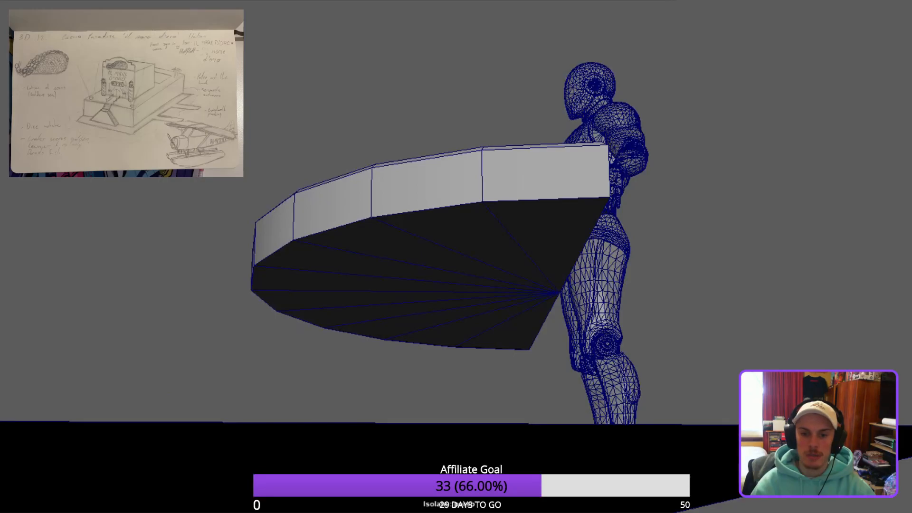
pyautogui.click(427, 266)
pyautogui.scroll(3, 456, 257)
pyautogui.keyDown('alt'); pyautogui.moveTo(455, 257); pyautogui.dragTo(456, 238); pyautogui.keyUp('alt')
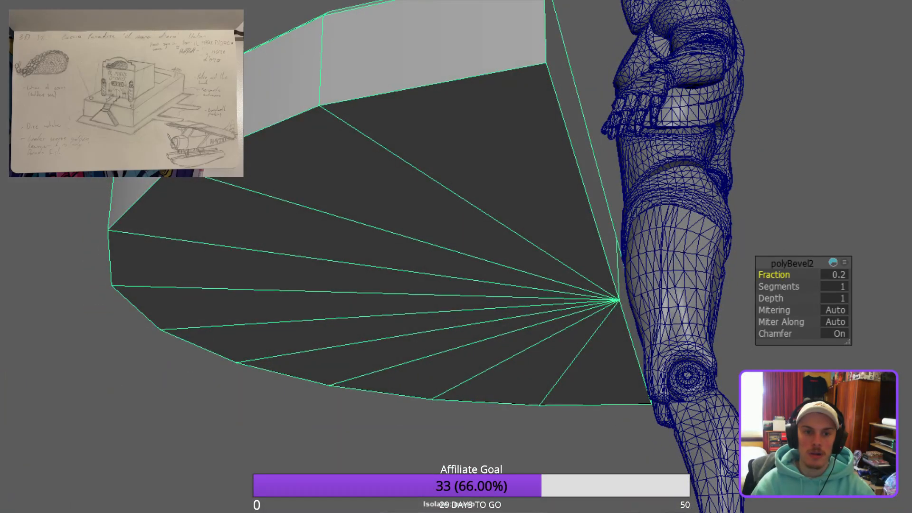
pyautogui.press('F11')
pyautogui.keyDown('alt'); pyautogui.moveTo(366, 195); pyautogui.dragTo(398, 207); pyautogui.keyUp('alt')
pyautogui.moveTo(106, 275); pyautogui.dragTo(139, 287)
pyautogui.moveTo(26, 133); pyautogui.dragTo(799, 282)
pyautogui.press('4')
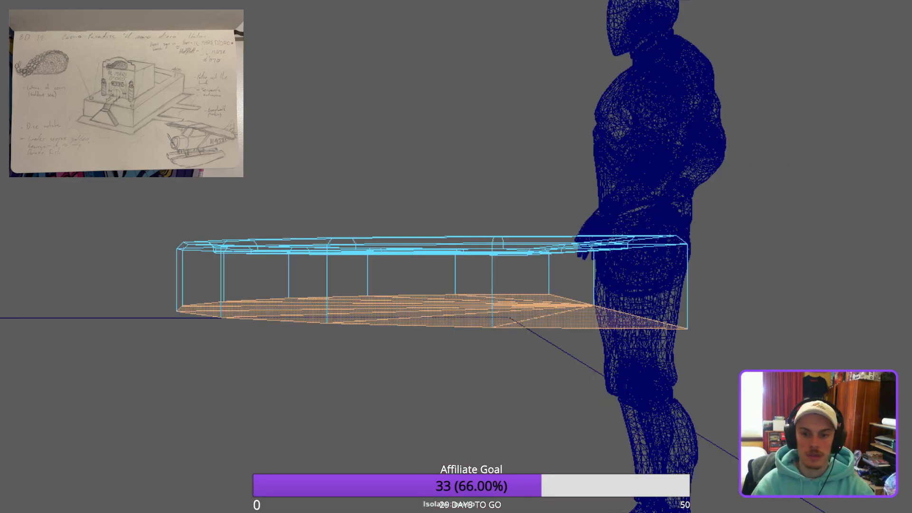
pyautogui.press('5')
pyautogui.keyDown('alt'); pyautogui.moveTo(567, 269); pyautogui.dragTo(546, 200); pyautogui.keyUp('alt')
pyautogui.scroll(3, 455, 256)
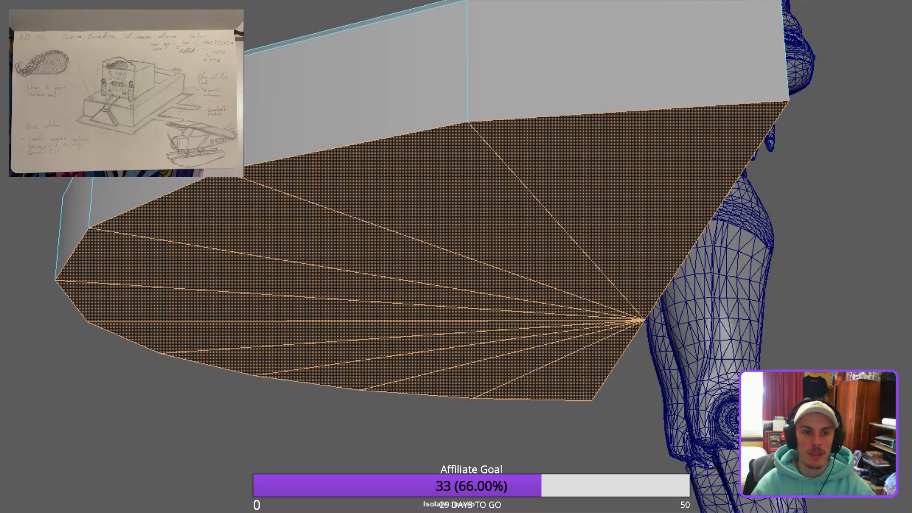
pyautogui.hotkey('ctrl', 'e')
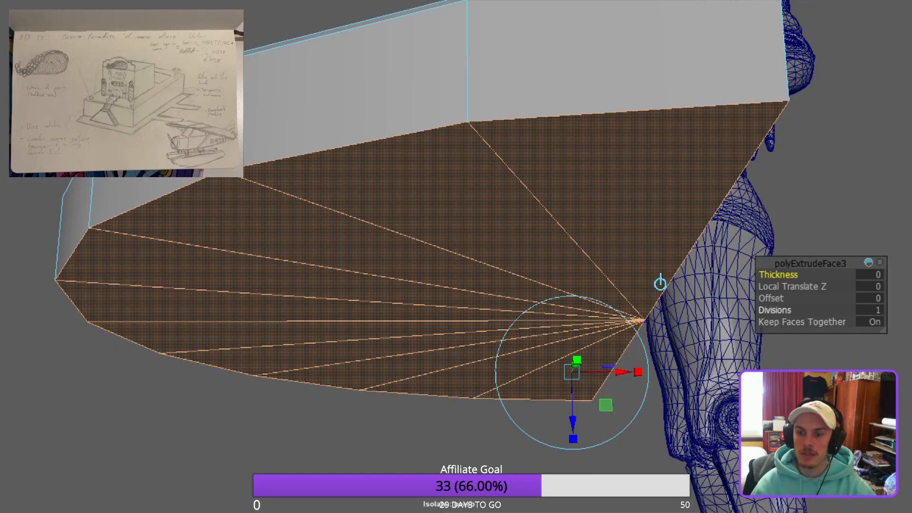
pyautogui.moveTo(770, 298); pyautogui.dragTo(817, 298)
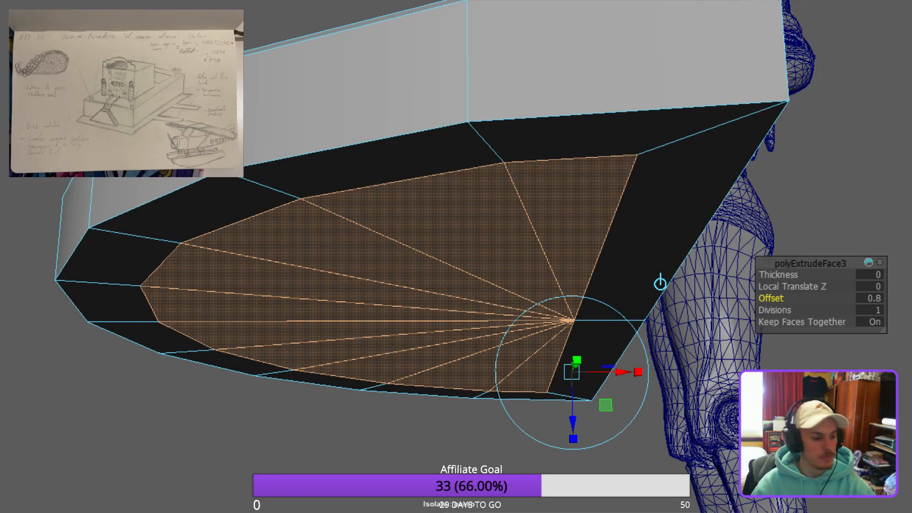
# Move the inset underside faces toward the figure, close to the tabletop's flat side.
pyautogui.press('w')
pyautogui.moveTo(435, 321); pyautogui.dragTo(423, 280)
pyautogui.moveTo(485, 317); pyautogui.dragTo(404, 304)
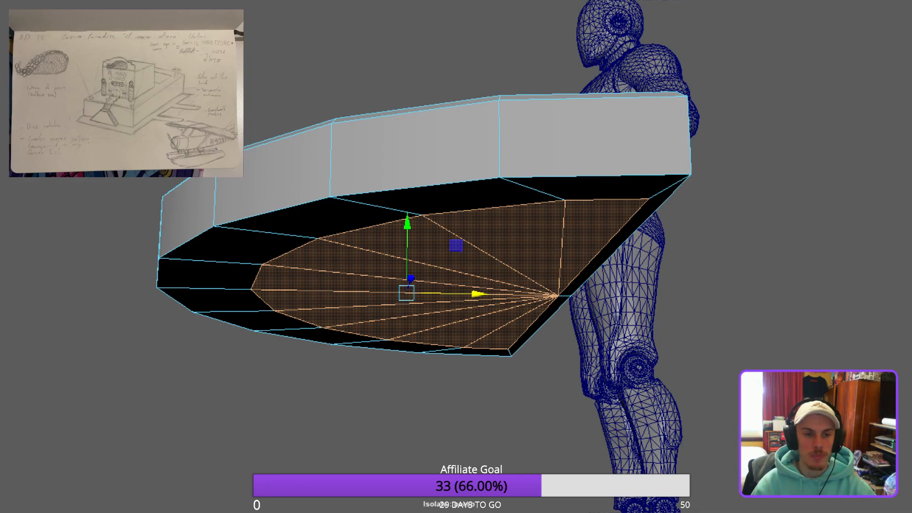
# Extrude the inset underside faces straight down to the floor to form the table's half-round base.
pyautogui.hotkey('ctrl', 'e')
pyautogui.moveTo(516, 375); pyautogui.dragTo(516, 427)
pyautogui.keyDown('alt'); pyautogui.moveTo(605, 464); pyautogui.dragTo(405, 369); pyautogui.keyUp('alt')
pyautogui.keyDown('alt'); pyautogui.moveTo(456, 257); pyautogui.dragTo(461, 275); pyautogui.keyUp('alt')
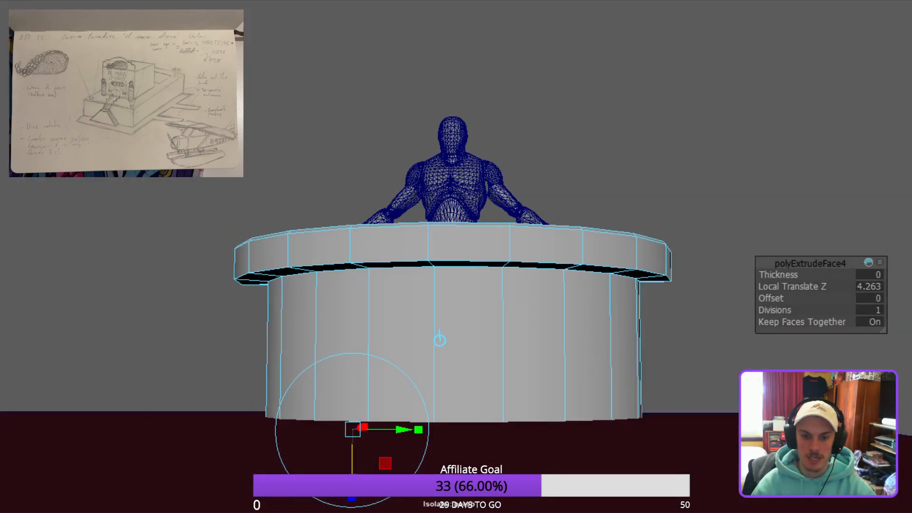
pyautogui.moveTo(352, 472); pyautogui.dragTo(352, 464)
# Deselect the table and inspect its top and base around the figure.
pyautogui.keyDown('alt'); pyautogui.moveTo(522, 285); pyautogui.dragTo(451, 323); pyautogui.keyUp('alt')
pyautogui.scroll(-3, 456, 323)
pyautogui.keyDown('alt'); pyautogui.moveTo(475, 361); pyautogui.dragTo(560, 323); pyautogui.keyUp('alt')
pyautogui.click(617, 323)
pyautogui.keyDown('alt'); pyautogui.moveTo(617, 323); pyautogui.dragTo(713, 365); pyautogui.keyUp('alt')
pyautogui.keyDown('alt'); pyautogui.moveTo(617, 342); pyautogui.dragTo(432, 366); pyautogui.keyUp('alt')
pyautogui.scroll(5, 456, 285)
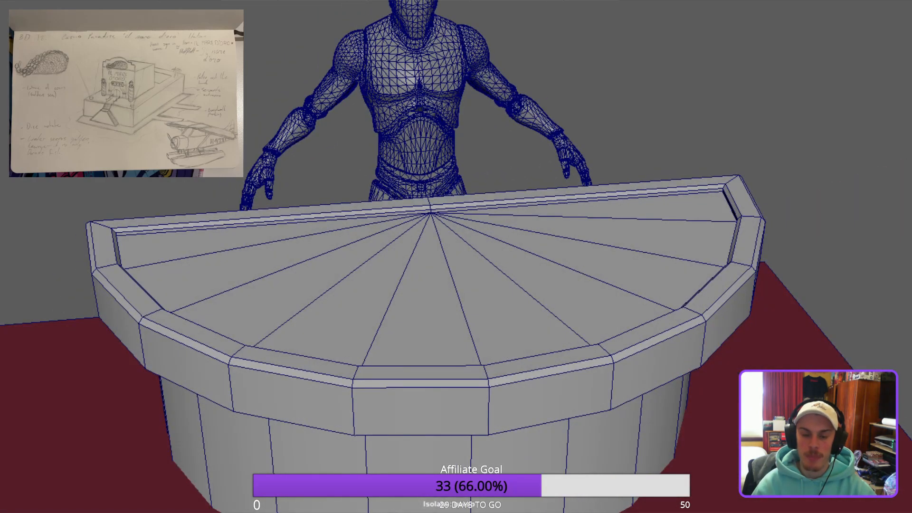
# Select the half-round table, figure and floor together, and bring the full casino scene back into view.
pyautogui.scroll(-10, 456, 257)
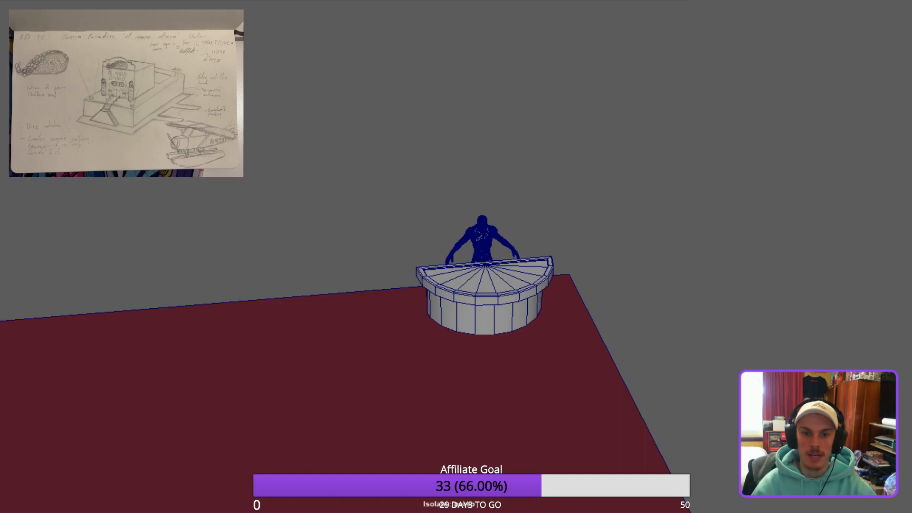
pyautogui.keyDown('alt'); pyautogui.moveTo(456, 309); pyautogui.dragTo(418, 309); pyautogui.keyUp('alt')
pyautogui.scroll(5, 456, 285)
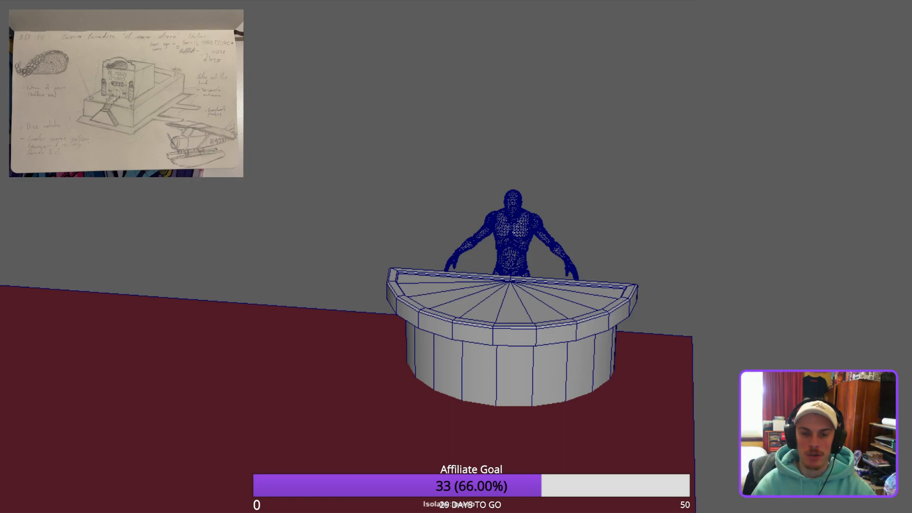
pyautogui.hotkey('ctrl', 'shift', 'a')
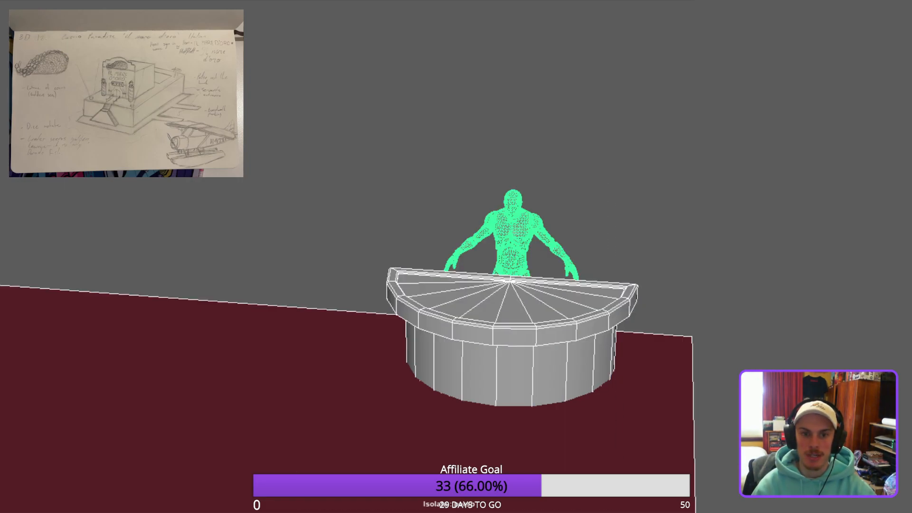
pyautogui.hotkey('ctrl', '1')
pyautogui.scroll(-5, 456, 257)
pyautogui.keyDown('alt'); pyautogui.moveTo(456, 257); pyautogui.dragTo(532, 295); pyautogui.keyUp('alt')
pyautogui.scroll(2, 456, 257)
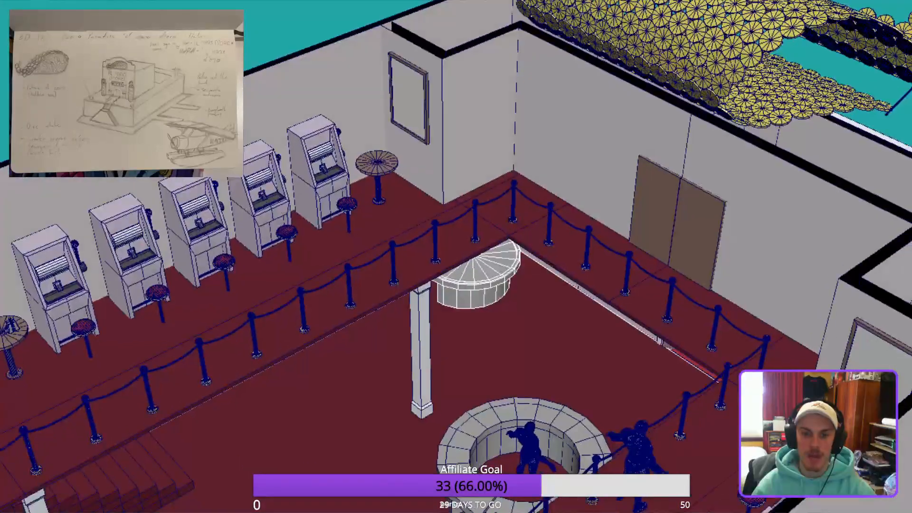
# Add the slot machine and stool beside the tall round table to the selection.
pyautogui.scroll(4, 455, 257)
pyautogui.keyDown('alt'); pyautogui.moveTo(456, 256); pyautogui.dragTo(820, 212, button='middle'); pyautogui.keyUp('alt')
pyautogui.scroll(5, 456, 256)
pyautogui.scroll(-4, 456, 256)
pyautogui.keyDown('alt'); pyautogui.moveTo(646, 214); pyautogui.dragTo(266, 300, button='middle'); pyautogui.keyUp('alt')
pyautogui.scroll(3, 456, 256)
pyautogui.scroll(-2, 456, 256)
pyautogui.keyDown('alt'); pyautogui.moveTo(456, 256); pyautogui.dragTo(665, 259); pyautogui.keyUp('alt')
pyautogui.scroll(4, 456, 256)
pyautogui.keyDown('alt'); pyautogui.moveTo(456, 257); pyautogui.dragTo(432, 261); pyautogui.keyUp('alt')
pyautogui.scroll(4, 456, 256)
pyautogui.keyDown('alt'); pyautogui.moveTo(456, 256); pyautogui.dragTo(389, 396, button='middle'); pyautogui.keyUp('alt')
pyautogui.scroll(3, 456, 256)
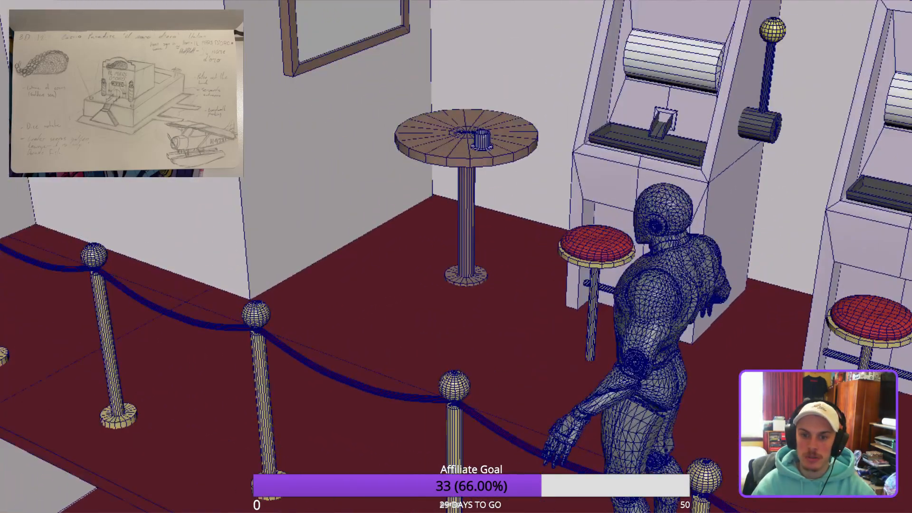
pyautogui.scroll(2, 455, 257)
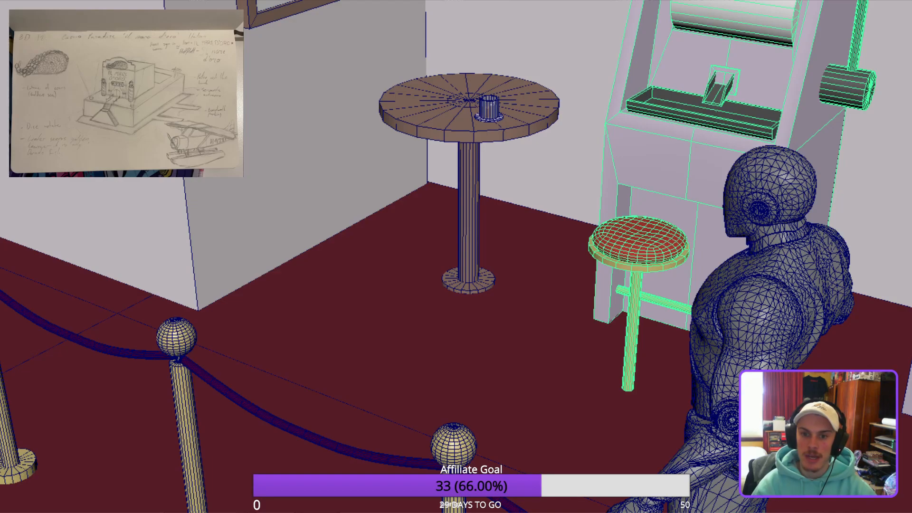
# Add the drink glass, its contents and the coaster on the round table to the selection.
pyautogui.keyDown('shift'); pyautogui.click(489, 106); pyautogui.keyUp('shift')
pyautogui.scroll(5, 456, 257)
pyautogui.keyDown('alt'); pyautogui.moveTo(456, 257); pyautogui.dragTo(449, 300, button='middle'); pyautogui.keyUp('alt')
pyautogui.scroll(8, 456, 256)
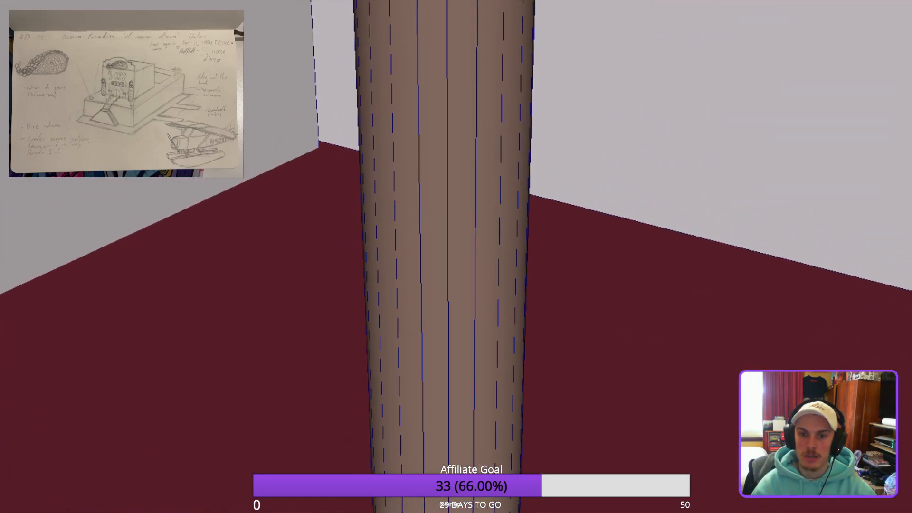
pyautogui.press('f')
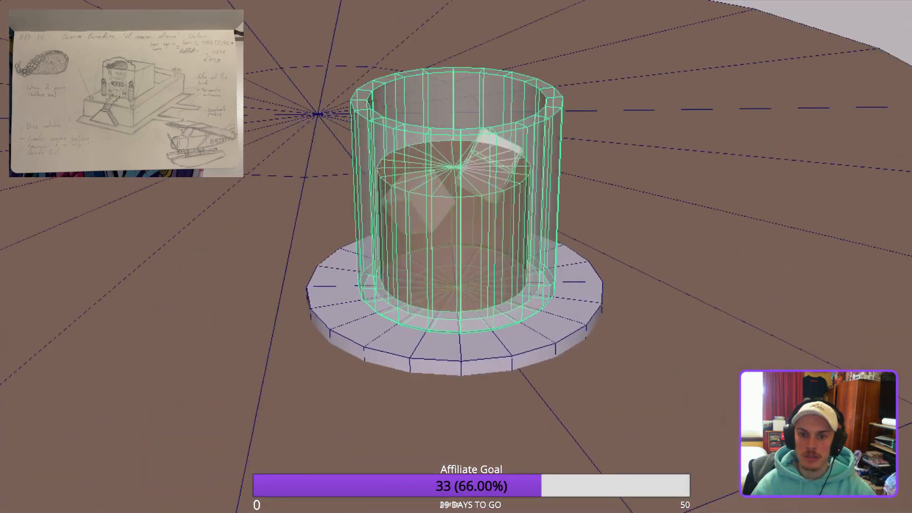
pyautogui.keyDown('shift'); pyautogui.click(460, 346); pyautogui.keyUp('shift')
pyautogui.keyDown('alt'); pyautogui.moveTo(456, 256); pyautogui.dragTo(452, 318); pyautogui.keyUp('alt')
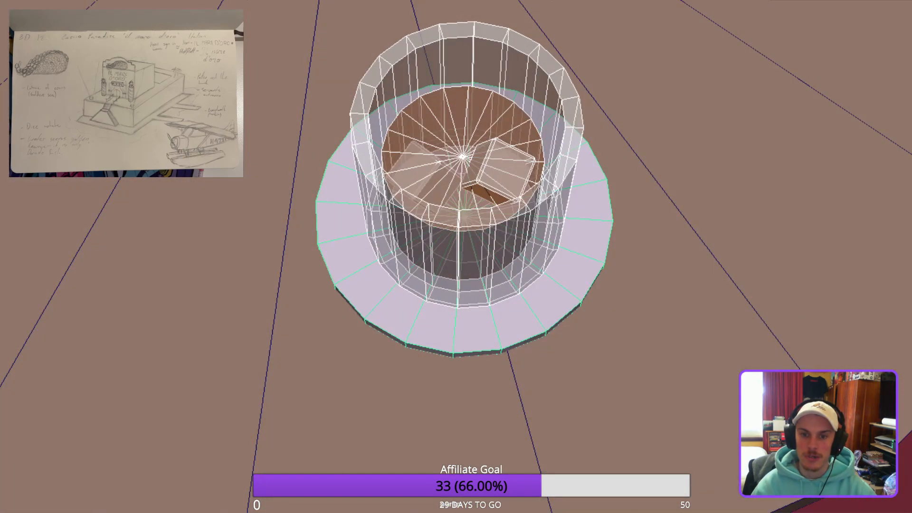
pyautogui.click(460, 333)
pyautogui.keyDown('shift'); pyautogui.click(460, 256); pyautogui.keyUp('shift')
# Isolate the selected table, figure, floor, slot machine, stool and drink, and clear the selection.
pyautogui.keyDown('alt'); pyautogui.moveTo(456, 285); pyautogui.dragTo(449, 200); pyautogui.keyUp('alt')
pyautogui.keyDown('alt'); pyautogui.moveTo(456, 257); pyautogui.dragTo(417, 228); pyautogui.keyUp('alt')
pyautogui.scroll(-12, 456, 257)
pyautogui.keyDown('alt'); pyautogui.moveTo(456, 256); pyautogui.dragTo(494, 285); pyautogui.keyUp('alt')
pyautogui.keyDown('alt'); pyautogui.moveTo(333, 257); pyautogui.dragTo(632, 252, button='middle'); pyautogui.keyUp('alt')
pyautogui.keyDown('alt'); pyautogui.moveTo(456, 256); pyautogui.dragTo(371, 284); pyautogui.keyUp('alt')
pyautogui.keyDown('alt'); pyautogui.moveTo(332, 285); pyautogui.dragTo(584, 218, button='middle'); pyautogui.keyUp('alt')
pyautogui.keyDown('alt'); pyautogui.moveTo(467, 318); pyautogui.dragTo(380, 266); pyautogui.keyUp('alt')
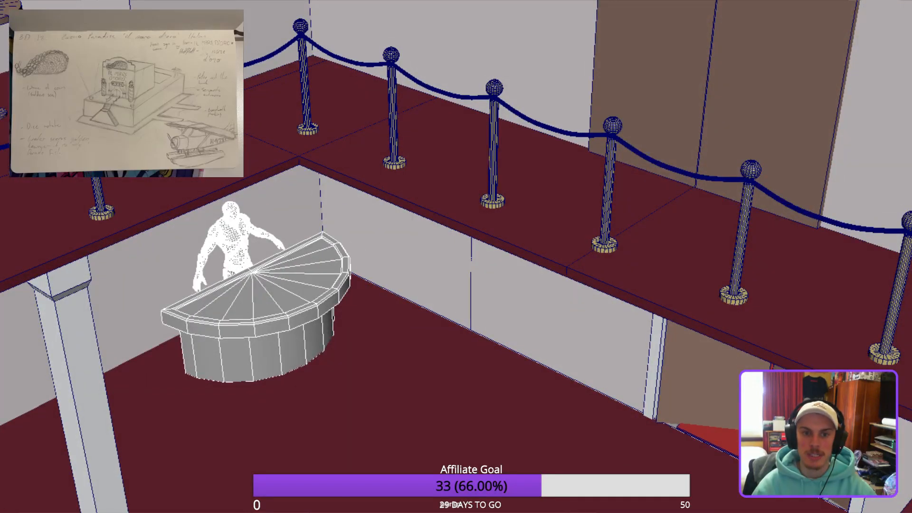
pyautogui.hotkey('ctrl', '1')
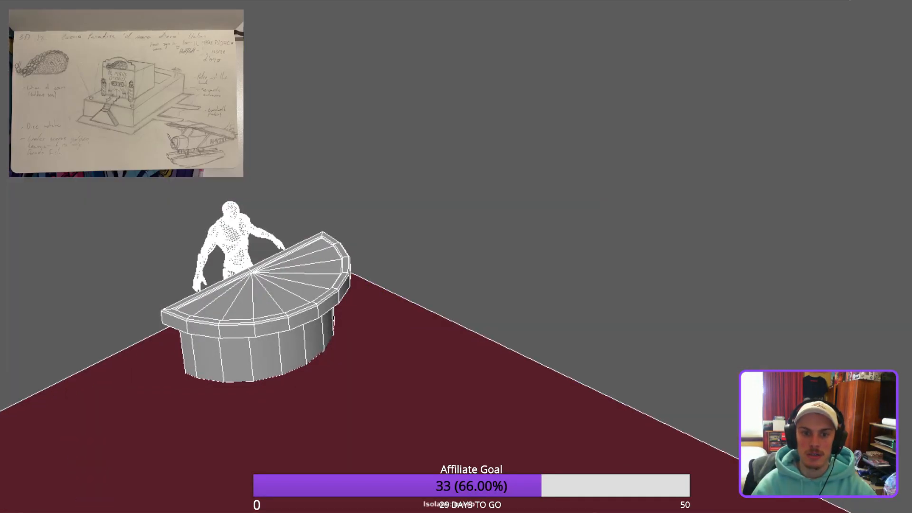
pyautogui.keyDown('alt'); pyautogui.moveTo(456, 257); pyautogui.dragTo(618, 238); pyautogui.keyUp('alt')
pyautogui.keyDown('alt'); pyautogui.moveTo(456, 256); pyautogui.dragTo(375, 423, button='middle'); pyautogui.keyUp('alt')
pyautogui.scroll(3, 456, 257)
pyautogui.hotkey('alt', 'd')
# Duplicate the slot machine with its stool and move the copy well clear of the original.
pyautogui.keyDown('alt'); pyautogui.moveTo(598, 266); pyautogui.dragTo(314, 256, button='middle'); pyautogui.keyUp('alt')
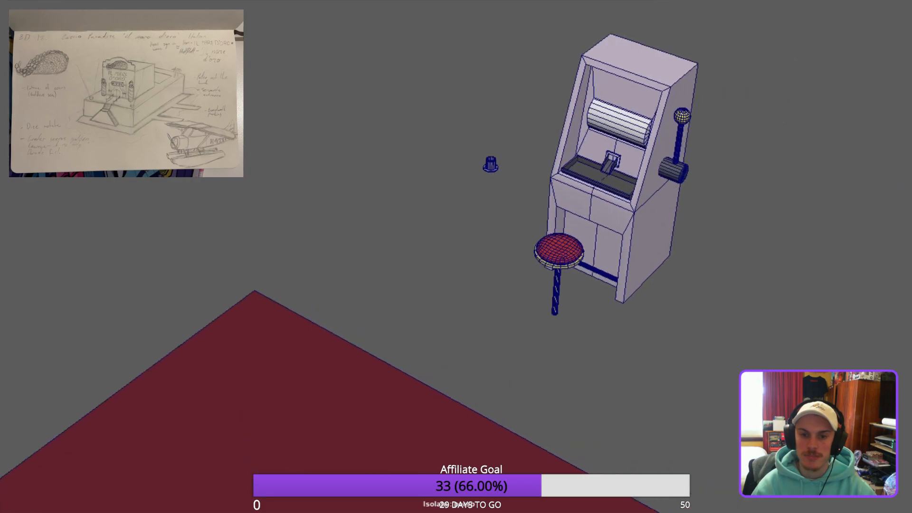
pyautogui.scroll(5, 456, 257)
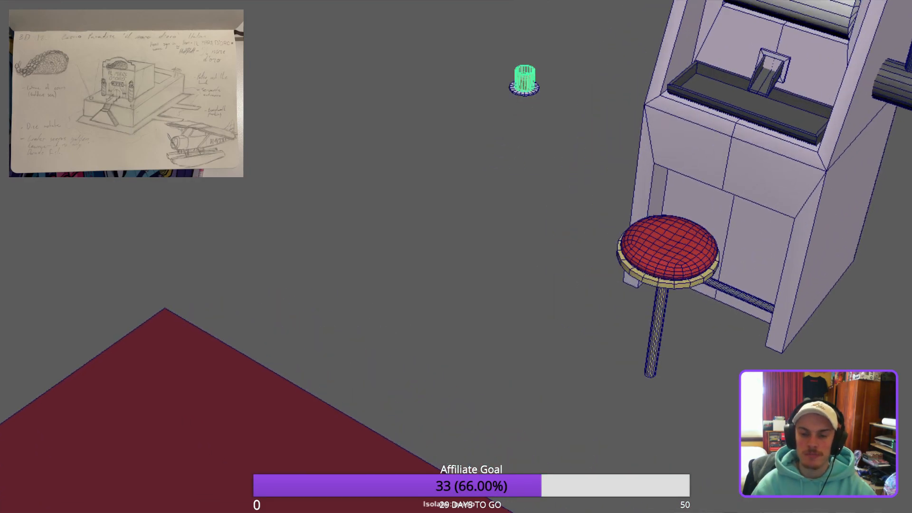
pyautogui.moveTo(488, 50); pyautogui.dragTo(544, 104)
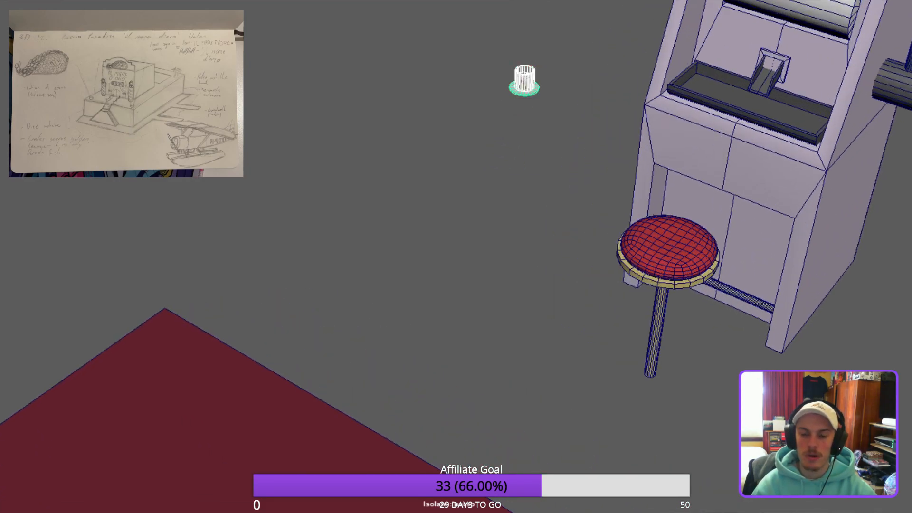
pyautogui.keyDown('alt'); pyautogui.moveTo(456, 257); pyautogui.dragTo(332, 256); pyautogui.keyUp('alt')
pyautogui.keyDown('alt'); pyautogui.moveTo(617, 303); pyautogui.dragTo(475, 247, button='middle'); pyautogui.keyUp('alt')
pyautogui.scroll(-4, 456, 256)
pyautogui.click(722, 304)
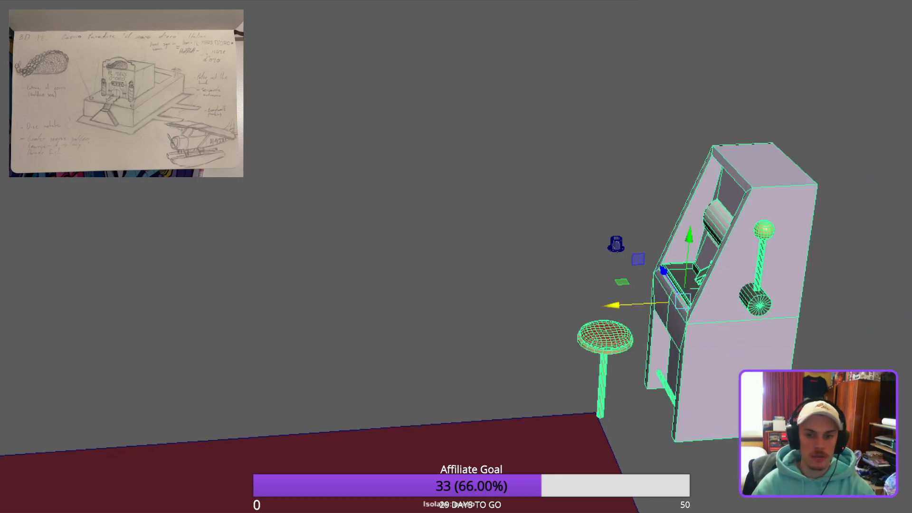
pyautogui.hotkey('ctrl', 'd')
pyautogui.moveTo(613, 304); pyautogui.dragTo(290, 326)
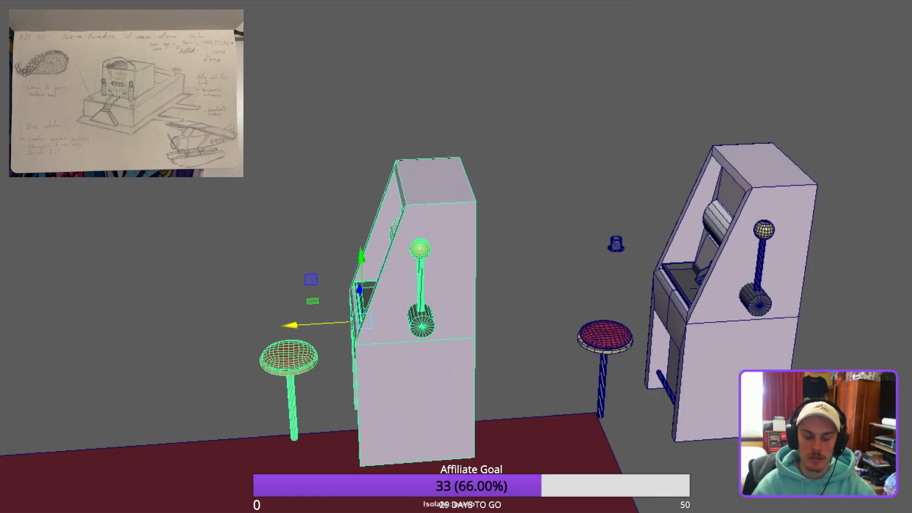
# Delete the copied slot machine's faces, keeping only the stool, and center the stool's pivot.
pyautogui.press('F11')
pyautogui.scroll(-3, 418, 285)
pyautogui.keyDown('alt'); pyautogui.moveTo(418, 285); pyautogui.dragTo(406, 208, button='middle'); pyautogui.keyUp('alt')
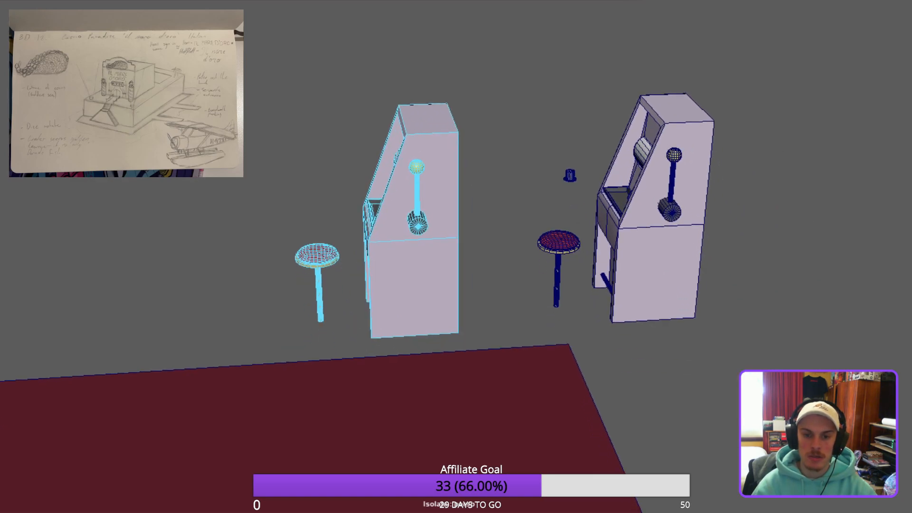
pyautogui.moveTo(391, 122); pyautogui.dragTo(350, 35)
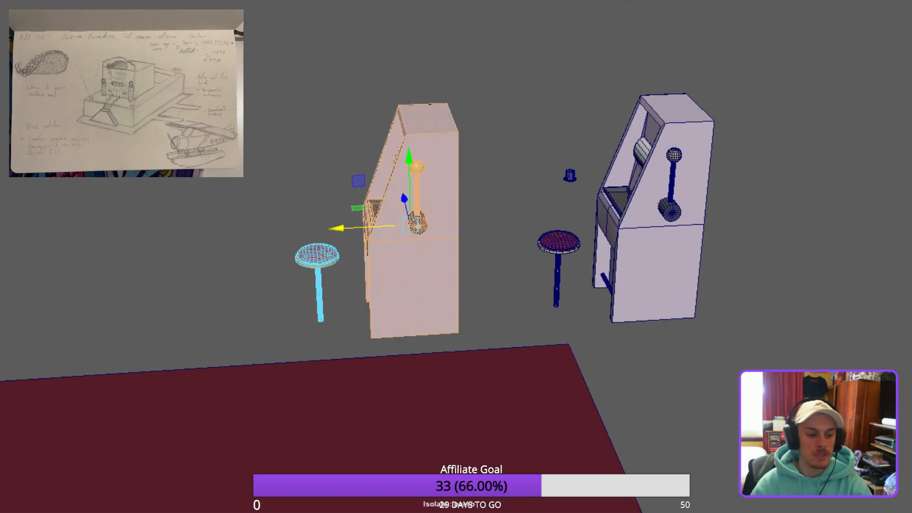
pyautogui.press('Delete')
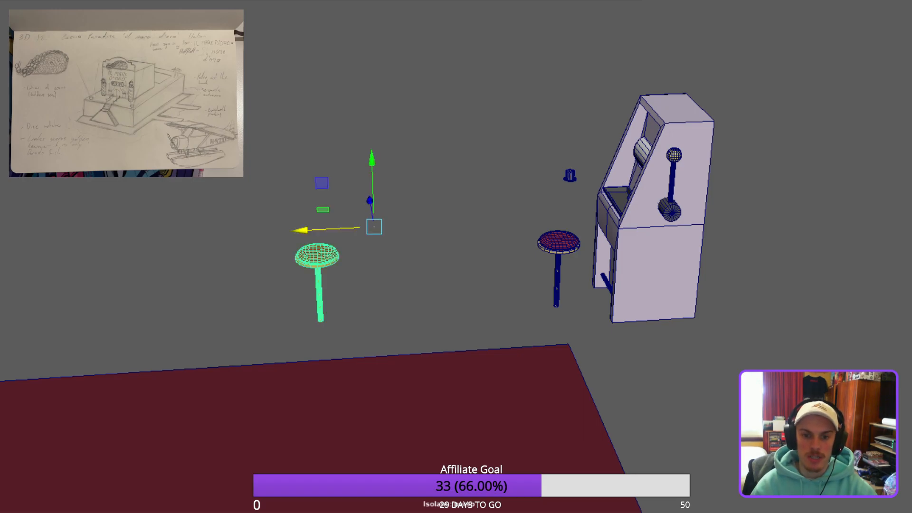
pyautogui.press('F8')
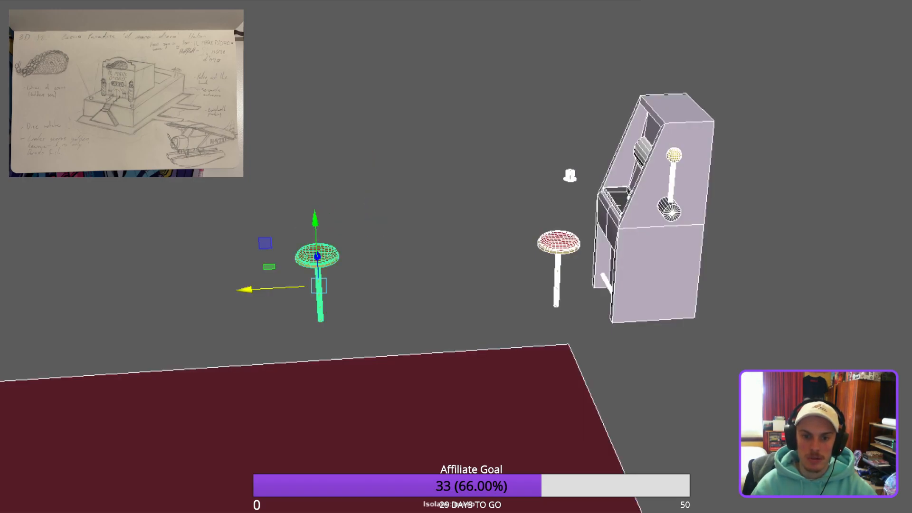
pyautogui.click(379, 214)
pyautogui.click(317, 258)
# Select the drink glass with its coaster and move it over beside the copied stool.
pyautogui.scroll(5, 456, 257)
pyautogui.scroll(-2, 456, 256)
pyautogui.keyDown('alt'); pyautogui.moveTo(456, 257); pyautogui.dragTo(509, 331, button='middle'); pyautogui.keyUp('alt')
pyautogui.moveTo(668, 165); pyautogui.dragTo(699, 212)
pyautogui.keyDown('shift'); pyautogui.moveTo(619, 200); pyautogui.dragTo(193, 221); pyautogui.keyUp('shift')
# Isolate the table, figure, floor, copied stool and drink without the original slot machine, and clear the selection.
pyautogui.scroll(-6, 456, 257)
pyautogui.keyDown('alt'); pyautogui.moveTo(455, 257); pyautogui.dragTo(380, 273); pyautogui.keyUp('alt')
pyautogui.moveTo(68, 176); pyautogui.dragTo(469, 431)
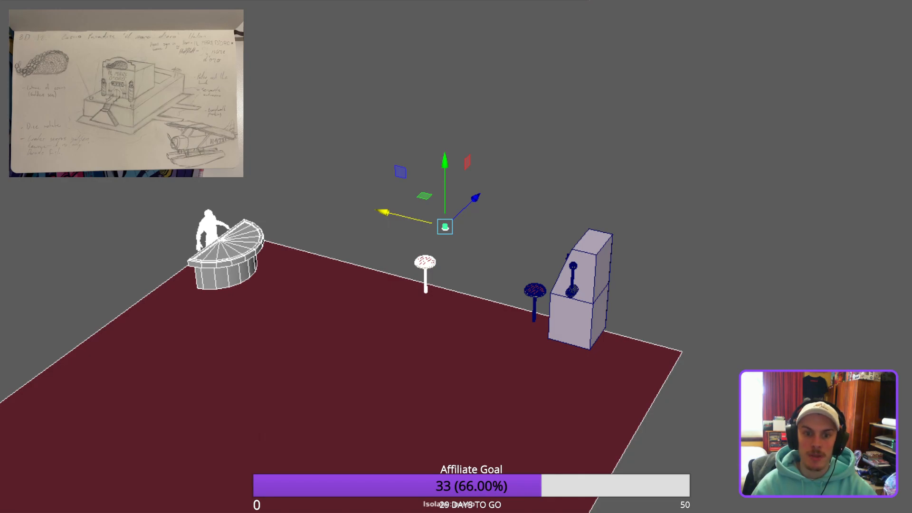
pyautogui.hotkey('ctrl', '1')
pyautogui.hotkey('ctrl', '1')
pyautogui.scroll(5, 456, 257)
pyautogui.hotkey('alt', 'd')
# Move the copied stool across the floor to the half-round table.
pyautogui.scroll(2, 456, 257)
pyautogui.keyDown('alt'); pyautogui.moveTo(456, 257); pyautogui.dragTo(547, 293, button='middle'); pyautogui.keyUp('alt')
pyautogui.keyDown('alt'); pyautogui.moveTo(456, 257); pyautogui.dragTo(560, 228); pyautogui.keyUp('alt')
pyautogui.click(531, 285)
pyautogui.keyDown('alt'); pyautogui.moveTo(532, 281); pyautogui.dragTo(748, 189, button='middle'); pyautogui.keyUp('alt')
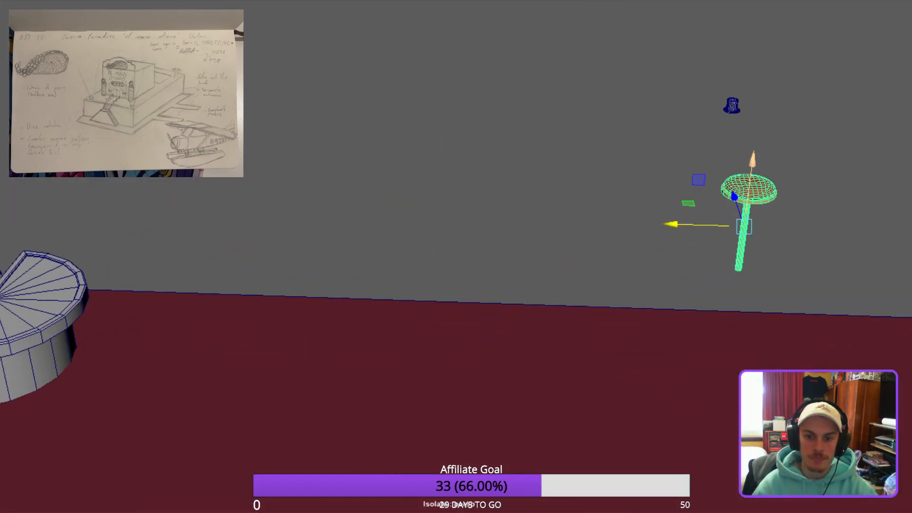
pyautogui.moveTo(744, 226); pyautogui.dragTo(71, 439)
pyautogui.moveTo(59, 379); pyautogui.dragTo(74, 468)
# Lower the stool to floor level and position it in front of the table's curved side.
pyautogui.keyDown('alt'); pyautogui.moveTo(74, 467); pyautogui.dragTo(109, 406, button='middle'); pyautogui.keyUp('alt')
pyautogui.keyDown('alt'); pyautogui.moveTo(456, 256); pyautogui.dragTo(361, 243); pyautogui.keyUp('alt')
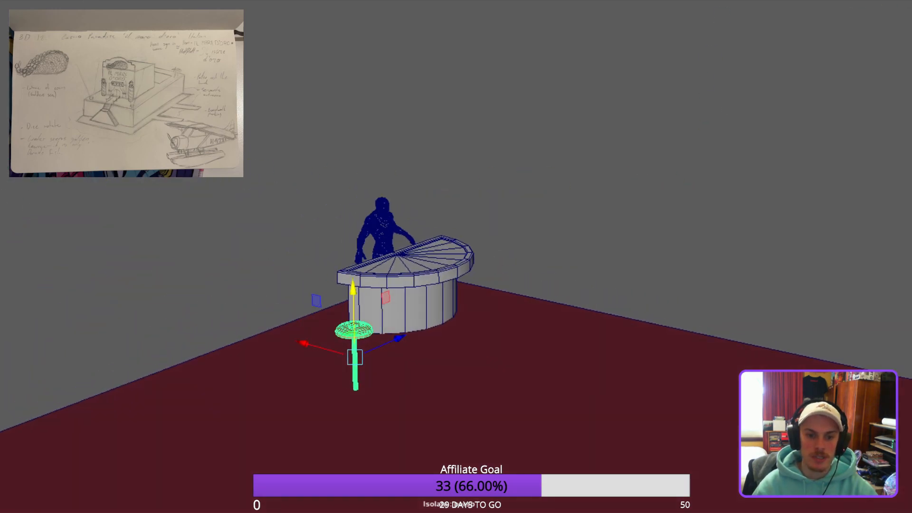
pyautogui.moveTo(353, 289); pyautogui.dragTo(354, 348)
pyautogui.moveTo(462, 364); pyautogui.dragTo(536, 348)
pyautogui.hotkey('ctrl', 'z')
pyautogui.moveTo(399, 399); pyautogui.dragTo(534, 331)
pyautogui.moveTo(439, 336); pyautogui.dragTo(340, 310)
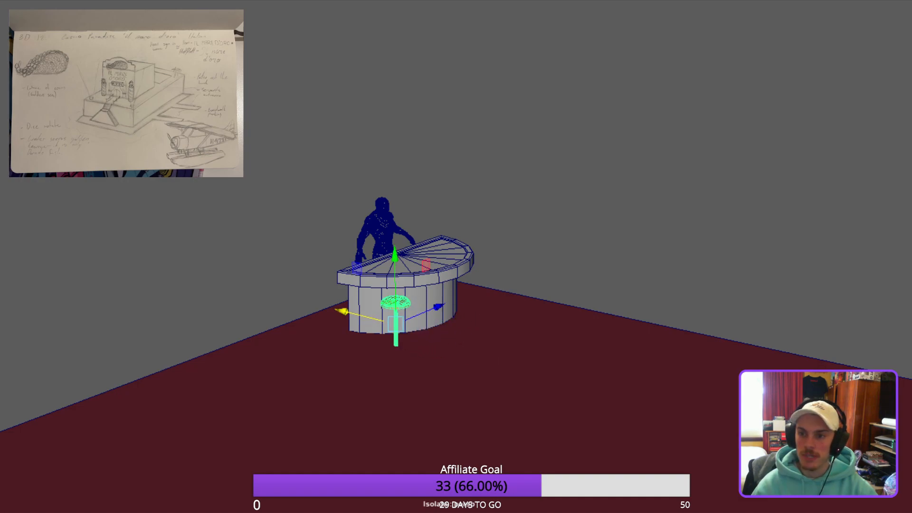
# Move the drink glass with its coaster across the room toward the half-round table.
pyautogui.hotkey('shift', 'd')
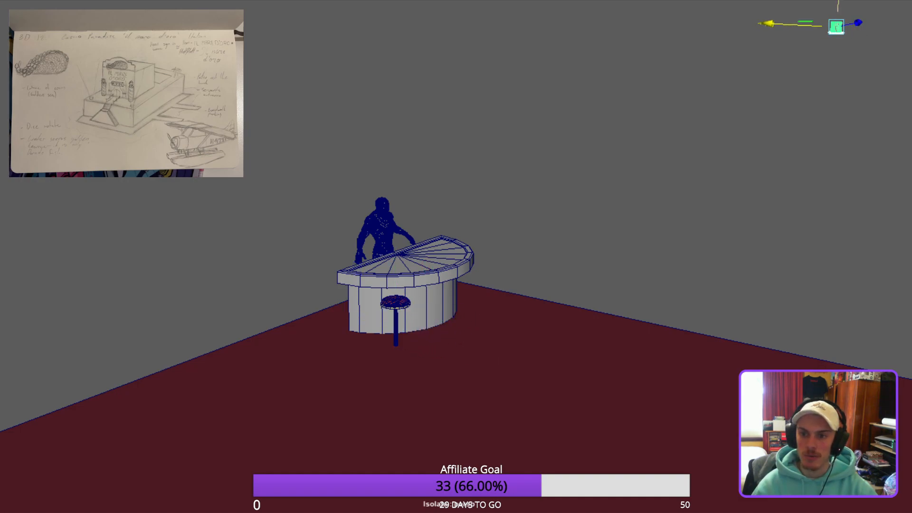
pyautogui.moveTo(760, 258); pyautogui.dragTo(461, 207)
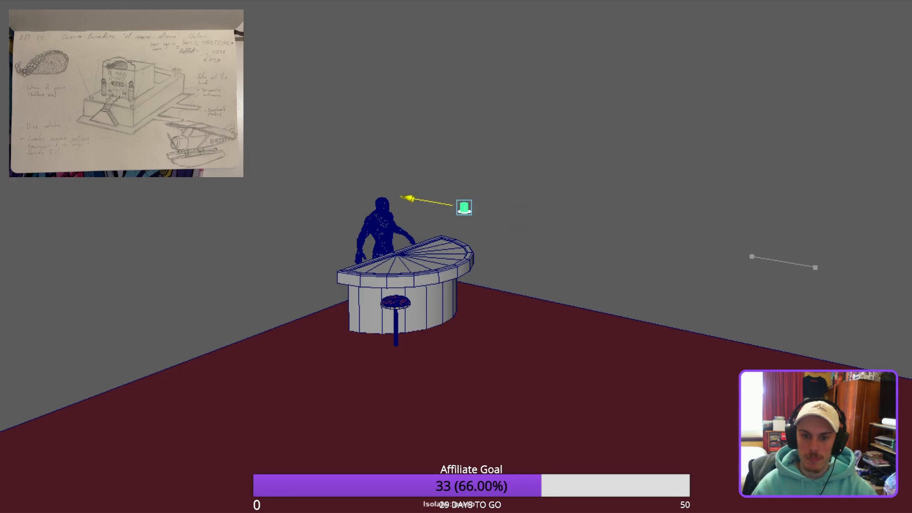
pyautogui.press('f')
pyautogui.scroll(-5, 454, 255)
pyautogui.keyDown('alt'); pyautogui.moveTo(455, 255); pyautogui.dragTo(570, 255); pyautogui.keyUp('alt')
pyautogui.scroll(-6, 455, 255)
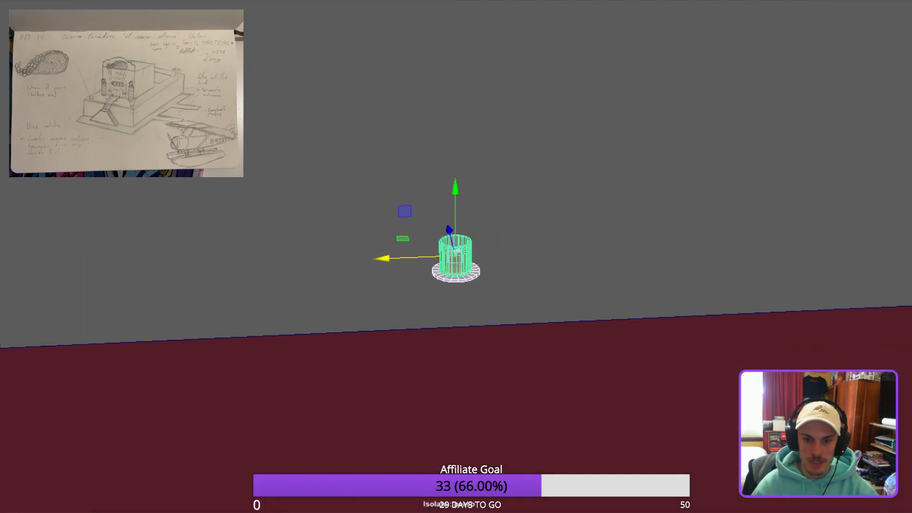
# Bring the drink over the half-round table and lower it to tabletop height.
pyautogui.keyDown('alt'); pyautogui.moveTo(454, 255); pyautogui.dragTo(455, 428); pyautogui.keyUp('alt')
pyautogui.scroll(-2, 455, 427)
pyautogui.keyDown('alt'); pyautogui.moveTo(455, 427); pyautogui.dragTo(643, 149, button='middle'); pyautogui.keyUp('alt')
pyautogui.moveTo(586, 158); pyautogui.dragTo(191, 135)
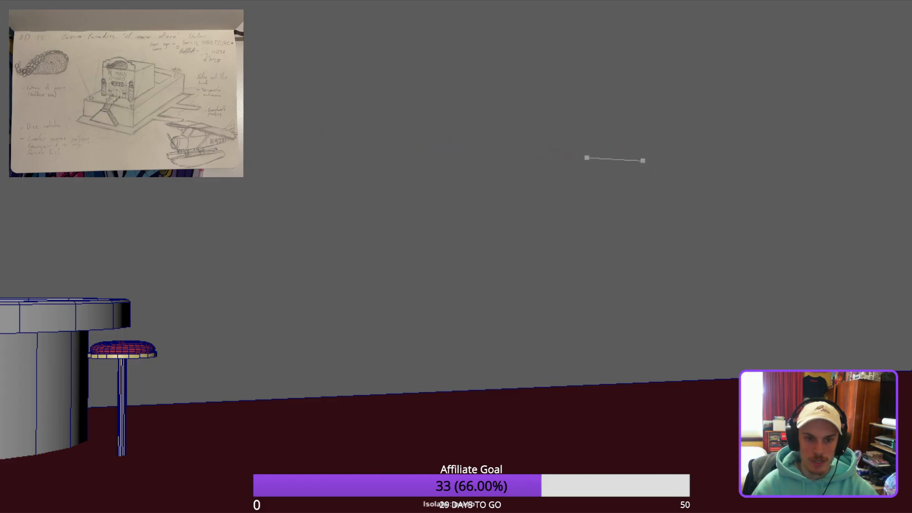
pyautogui.moveTo(123, 209); pyautogui.dragTo(123, 244)
pyautogui.keyDown('alt'); pyautogui.moveTo(456, 238); pyautogui.dragTo(278, 271); pyautogui.keyUp('alt')
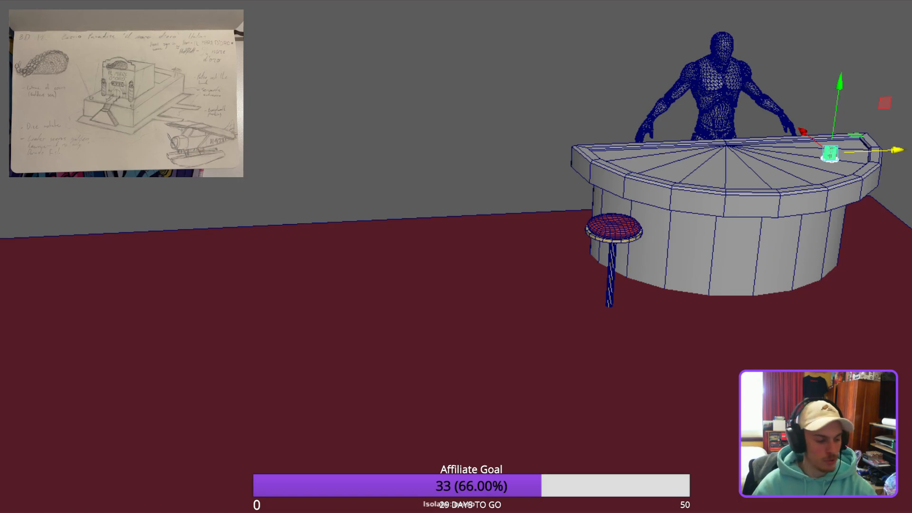
# Slide the drink toward the table's curved outer edge and adjust its height above the rim.
pyautogui.press('f')
pyautogui.scroll(-6, 456, 256)
pyautogui.keyDown('alt'); pyautogui.moveTo(456, 257); pyautogui.dragTo(551, 237); pyautogui.keyUp('alt')
pyautogui.moveTo(391, 248); pyautogui.dragTo(537, 254)
pyautogui.scroll(-3, 456, 257)
pyautogui.moveTo(652, 248)
pyautogui.mouseDown()
pyautogui.moveTo(619, 250)
pyautogui.moveTo(665, 242)
pyautogui.mouseUp()
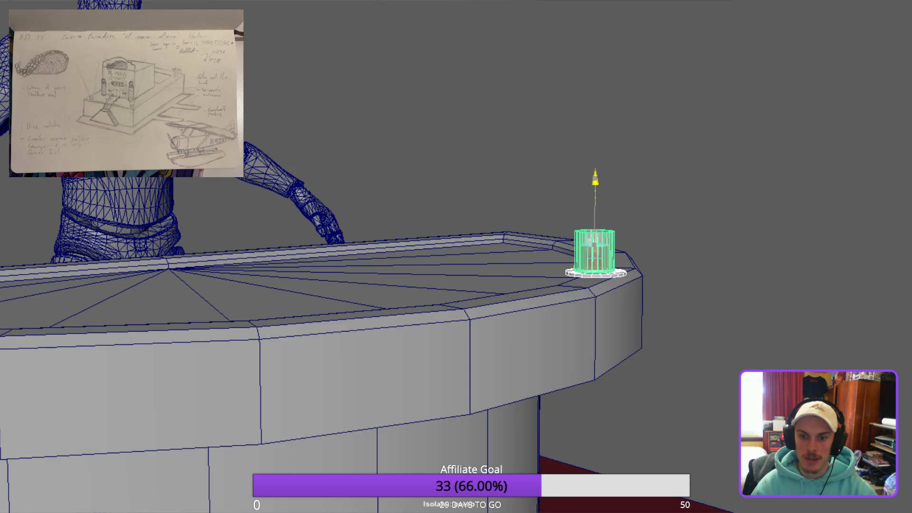
# Fine-tune the drink's position so the coaster sits on the table's raised rim, and deselect it.
pyautogui.press('f')
pyautogui.keyDown('alt'); pyautogui.moveTo(456, 256); pyautogui.dragTo(485, 247); pyautogui.keyUp('alt')
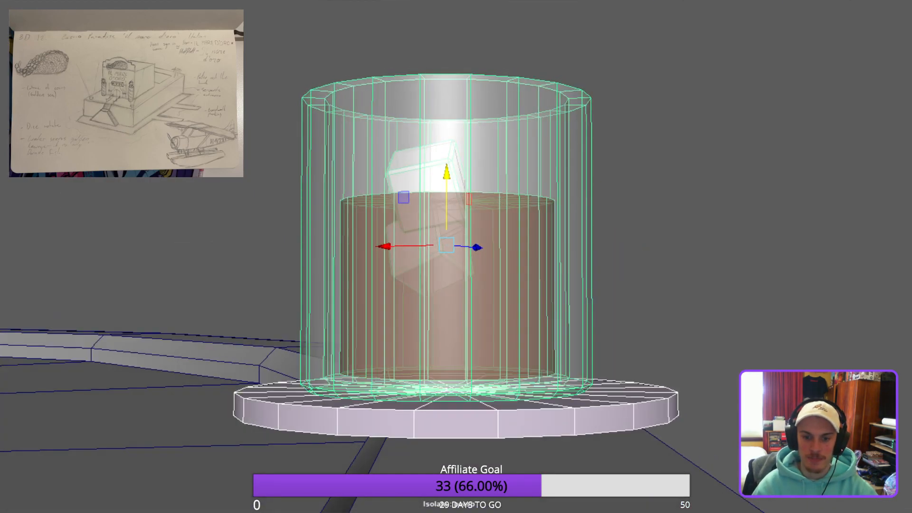
pyautogui.moveTo(386, 246); pyautogui.dragTo(434, 246)
pyautogui.click(664, 242)
pyautogui.keyDown('alt'); pyautogui.moveTo(665, 242); pyautogui.dragTo(537, 290); pyautogui.keyUp('alt')
pyautogui.scroll(-4, 456, 257)
pyautogui.scroll(-6, 456, 256)
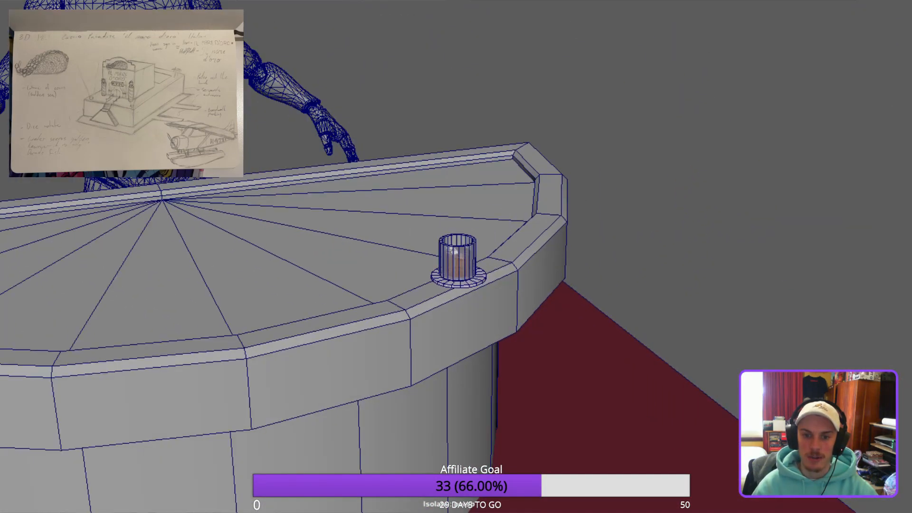
# Select the stool and examine its placement beside the table from above and from the front.
pyautogui.keyDown('alt'); pyautogui.moveTo(537, 290); pyautogui.dragTo(608, 230, button='middle'); pyautogui.keyUp('alt')
pyautogui.scroll(-5, 456, 256)
pyautogui.keyDown('alt'); pyautogui.moveTo(607, 231); pyautogui.dragTo(608, 323); pyautogui.keyUp('alt')
pyautogui.keyDown('alt'); pyautogui.moveTo(608, 323); pyautogui.dragTo(770, 280, button='middle'); pyautogui.keyUp('alt')
pyautogui.scroll(-1, 456, 256)
pyautogui.keyDown('alt'); pyautogui.moveTo(769, 281); pyautogui.dragTo(746, 185); pyautogui.keyUp('alt')
pyautogui.scroll(3, 456, 256)
pyautogui.keyDown('alt'); pyautogui.moveTo(643, 395); pyautogui.dragTo(544, 285, button='middle'); pyautogui.keyUp('alt')
pyautogui.click(544, 285)
pyautogui.keyDown('alt'); pyautogui.moveTo(544, 285); pyautogui.dragTo(468, 389); pyautogui.keyUp('alt')
pyautogui.scroll(-3, 456, 256)
pyautogui.scroll(-3, 456, 257)
pyautogui.keyDown('alt'); pyautogui.moveTo(456, 256); pyautogui.dragTo(249, 224, button='middle'); pyautogui.keyUp('alt')
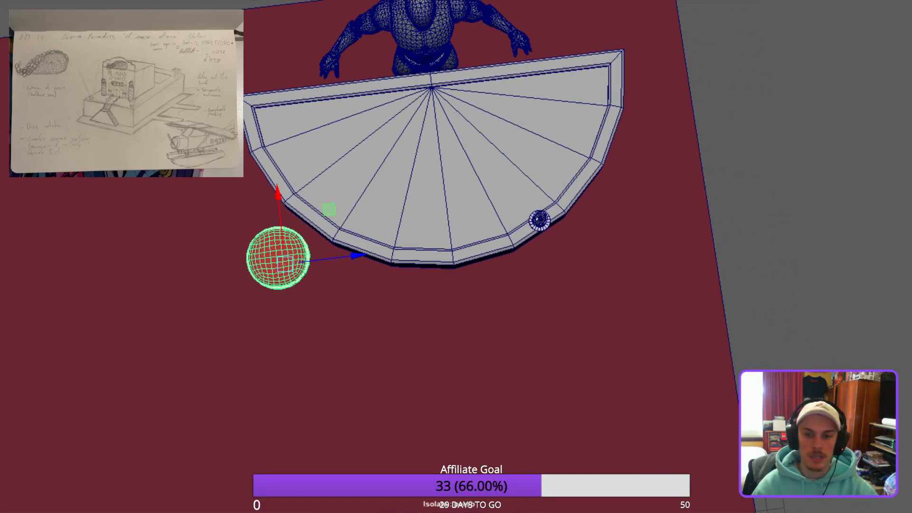
pyautogui.keyDown('alt'); pyautogui.moveTo(361, 304); pyautogui.dragTo(356, 171); pyautogui.keyUp('alt')
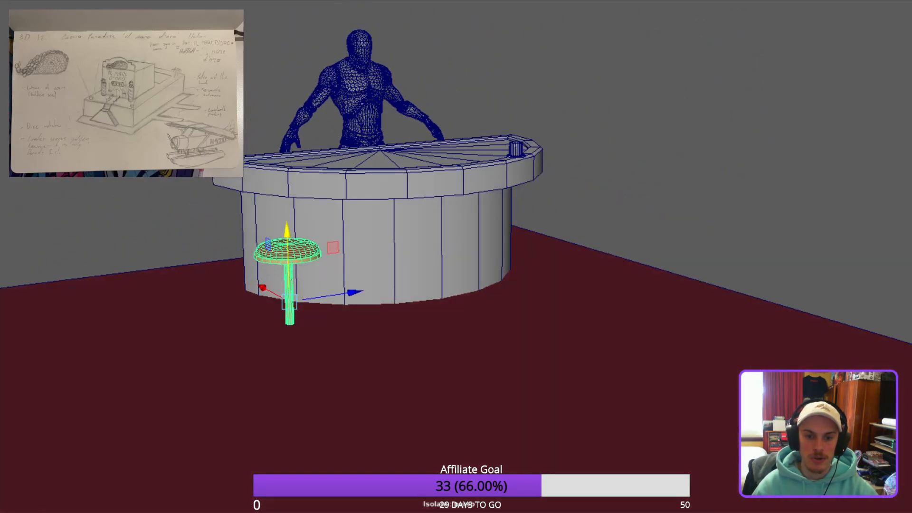
# Adjust the length of the stool's stem by moving its bottom vertices vertically, and return to object selection.
pyautogui.press('F9')
pyautogui.keyDown('alt'); pyautogui.moveTo(356, 266); pyautogui.dragTo(351, 143); pyautogui.keyUp('alt')
pyautogui.moveTo(333, 406); pyautogui.dragTo(259, 323)
pyautogui.keyDown('alt'); pyautogui.moveTo(259, 323); pyautogui.dragTo(266, 319); pyautogui.keyUp('alt')
pyautogui.keyDown('alt'); pyautogui.moveTo(266, 223); pyautogui.dragTo(268, 276); pyautogui.keyUp('alt')
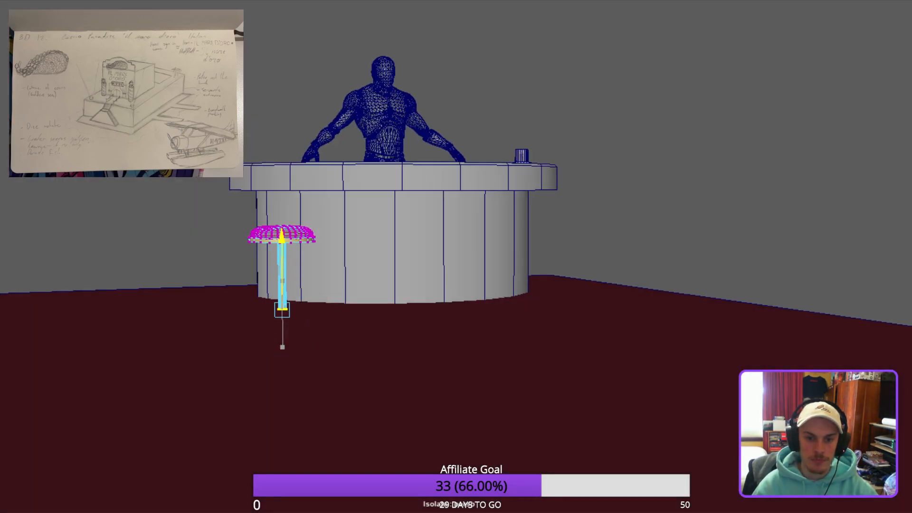
pyautogui.press('F8')
pyautogui.click(361, 342)
pyautogui.keyDown('alt'); pyautogui.moveTo(361, 247); pyautogui.dragTo(371, 323); pyautogui.keyUp('alt')
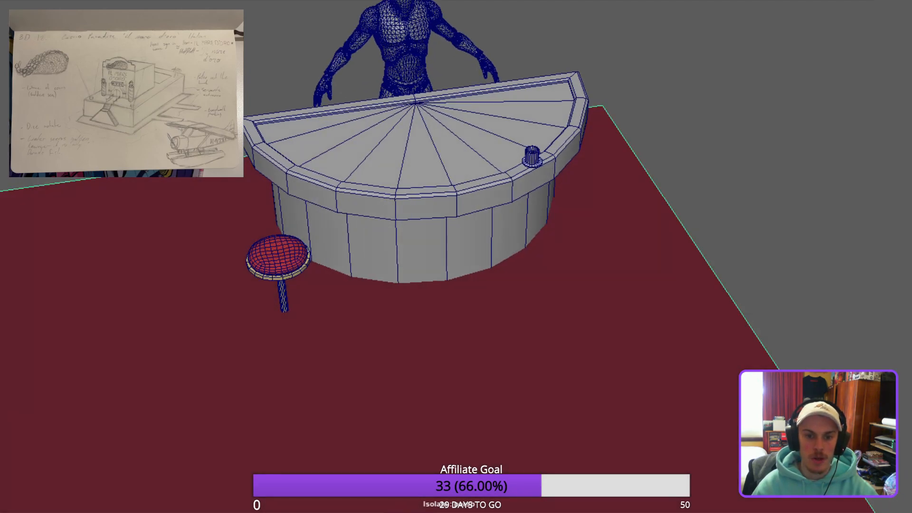
# Duplicate the stool and place the copy in front of the middle of the table's curved edge.
pyautogui.click(278, 256)
pyautogui.keyDown('shift'); pyautogui.moveTo(352, 283); pyautogui.dragTo(489, 322); pyautogui.keyUp('shift')
pyautogui.moveTo(455, 184); pyautogui.dragTo(461, 258)
pyautogui.scroll(5, 456, 256)
pyautogui.moveTo(505, 354); pyautogui.dragTo(603, 238)
pyautogui.moveTo(486, 350); pyautogui.dragTo(427, 404)
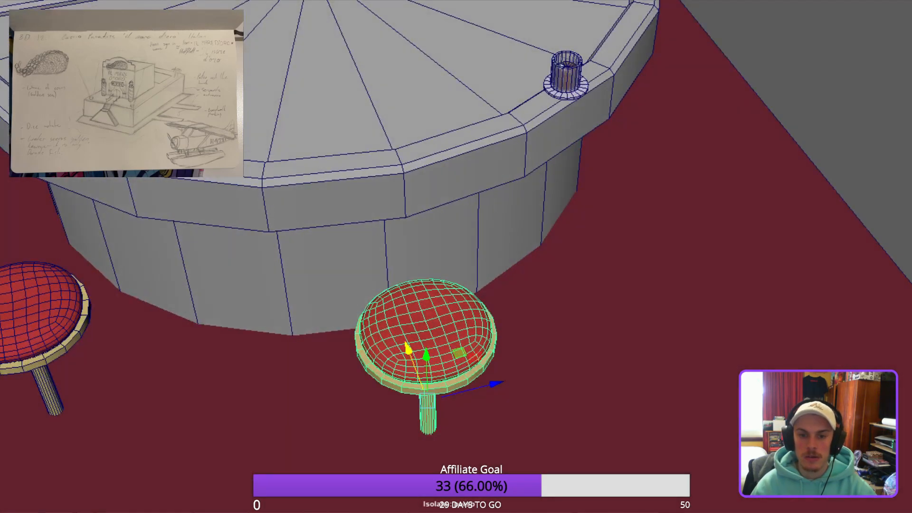
# Duplicate the stool again and position the copy along the curved edge between the other two stools.
pyautogui.scroll(-4, 428, 332)
pyautogui.keyDown('alt'); pyautogui.moveTo(427, 333); pyautogui.dragTo(430, 361); pyautogui.keyUp('alt')
pyautogui.keyDown('alt'); pyautogui.moveTo(430, 309); pyautogui.dragTo(496, 312, button='middle'); pyautogui.keyUp('alt')
pyautogui.keyDown('alt'); pyautogui.moveTo(496, 312); pyautogui.dragTo(480, 306); pyautogui.keyUp('alt')
pyautogui.keyDown('shift'); pyautogui.moveTo(558, 336); pyautogui.dragTo(441, 346); pyautogui.keyUp('shift')
pyautogui.moveTo(366, 288); pyautogui.dragTo(363, 246)
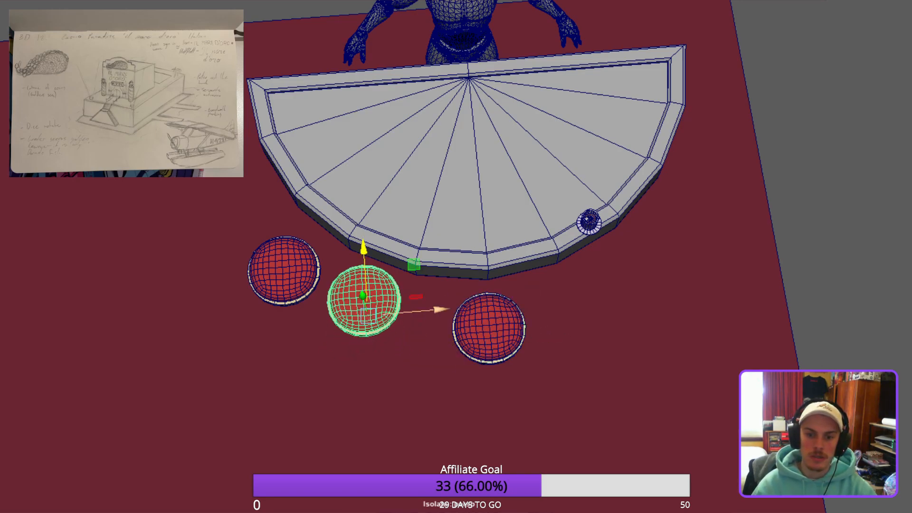
pyautogui.moveTo(440, 309); pyautogui.dragTo(426, 311)
pyautogui.keyDown('alt'); pyautogui.moveTo(380, 285); pyautogui.dragTo(402, 282); pyautogui.keyUp('alt')
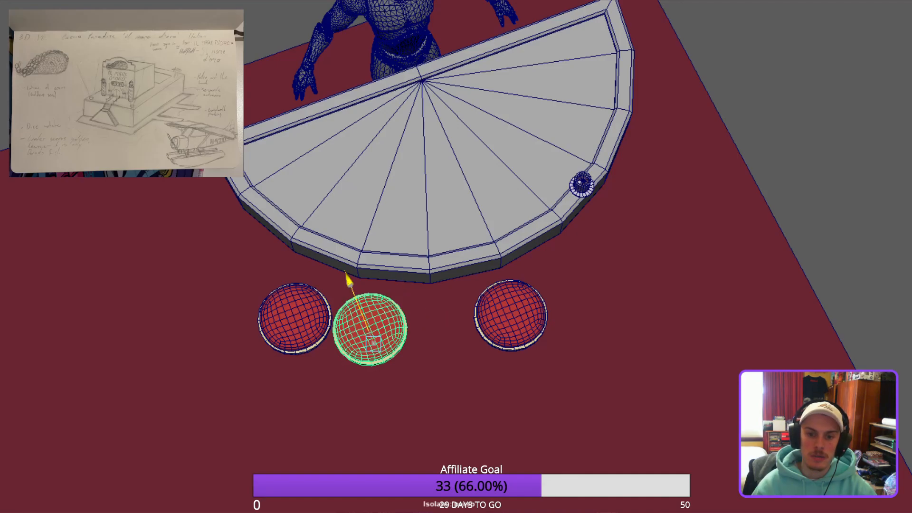
pyautogui.moveTo(345, 272); pyautogui.dragTo(349, 282)
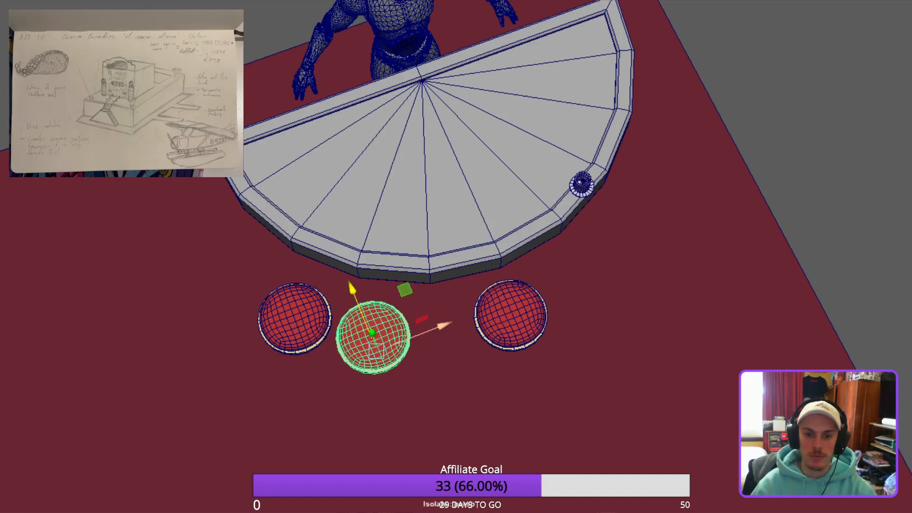
pyautogui.keyDown('alt'); pyautogui.moveTo(420, 319); pyautogui.dragTo(478, 271); pyautogui.keyUp('alt')
pyautogui.moveTo(390, 351); pyautogui.dragTo(323, 323)
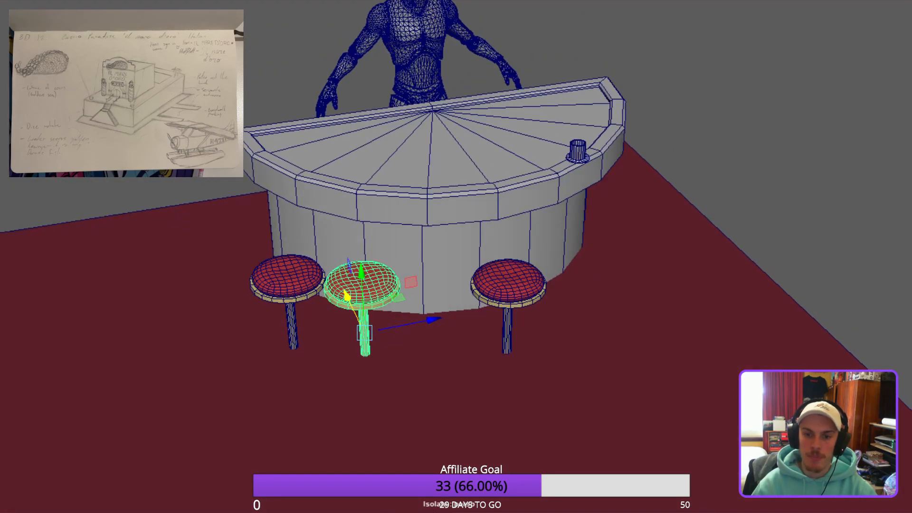
# Examine the spacing of the three stools around the table from the front and from above.
pyautogui.press('Escape')
pyautogui.hotkey('ctrl', 'shift', 'a')
pyautogui.hotkey('ctrl', 'z')
pyautogui.scroll(3, 456, 256)
pyautogui.keyDown('alt'); pyautogui.moveTo(418, 266); pyautogui.dragTo(523, 259); pyautogui.keyUp('alt')
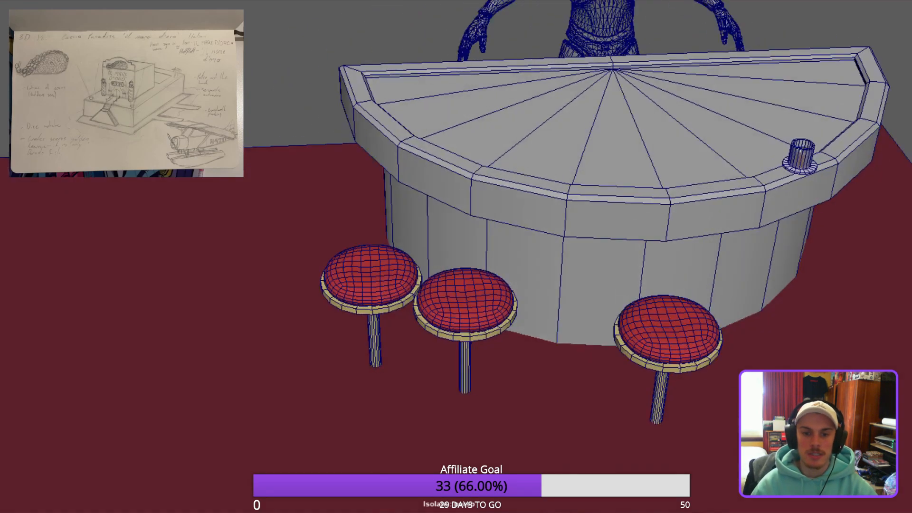
pyautogui.keyDown('alt'); pyautogui.moveTo(475, 228); pyautogui.dragTo(437, 314); pyautogui.keyUp('alt')
pyautogui.scroll(-3, 456, 256)
pyautogui.keyDown('alt'); pyautogui.moveTo(455, 256); pyautogui.dragTo(449, 272, button='middle'); pyautogui.keyUp('alt')
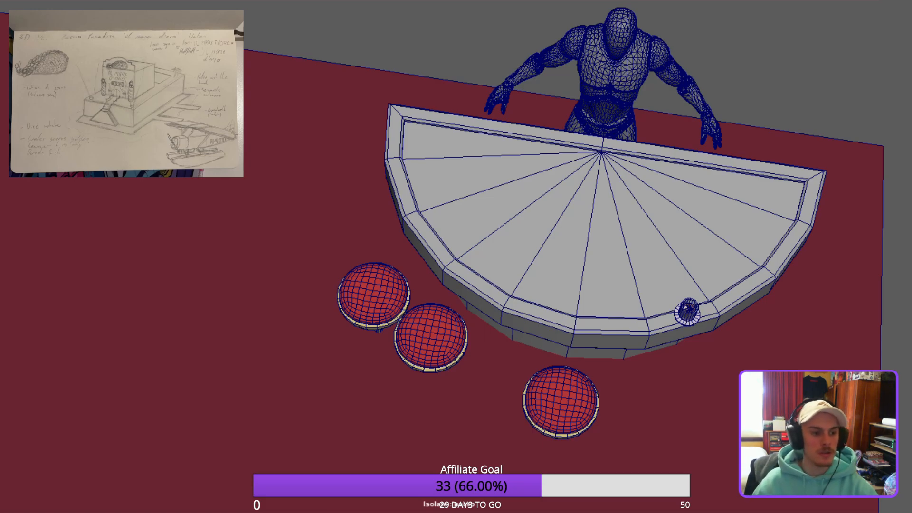
# Move the outermost stool back along the table's curve and shift the intermediate stool to even the spacing.
pyautogui.keyDown('alt'); pyautogui.moveTo(475, 247); pyautogui.dragTo(511, 261); pyautogui.keyUp('alt')
pyautogui.click(397, 323)
pyautogui.moveTo(385, 271); pyautogui.dragTo(373, 211)
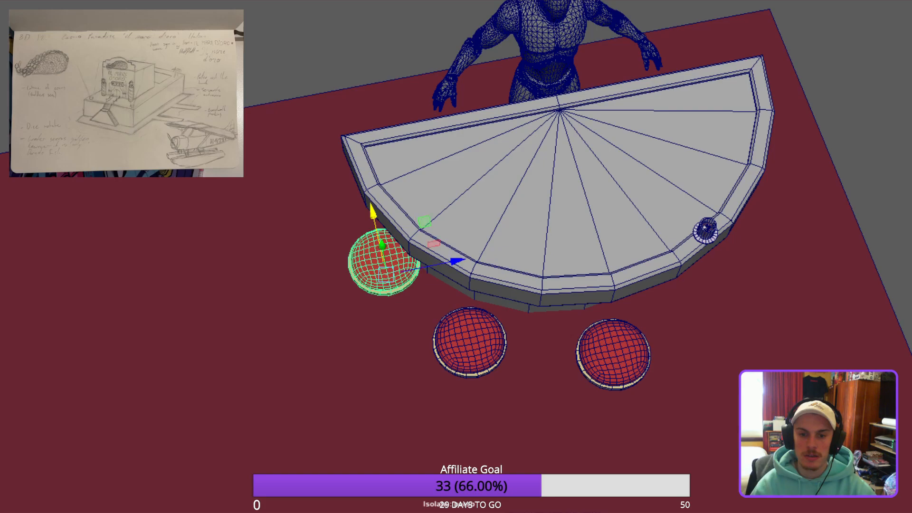
pyautogui.moveTo(457, 260); pyautogui.dragTo(439, 268)
pyautogui.click(470, 343)
pyautogui.moveTo(541, 336); pyautogui.dragTo(535, 338)
pyautogui.moveTo(447, 285); pyautogui.dragTo(446, 280)
pyautogui.scroll(-3, 445, 281)
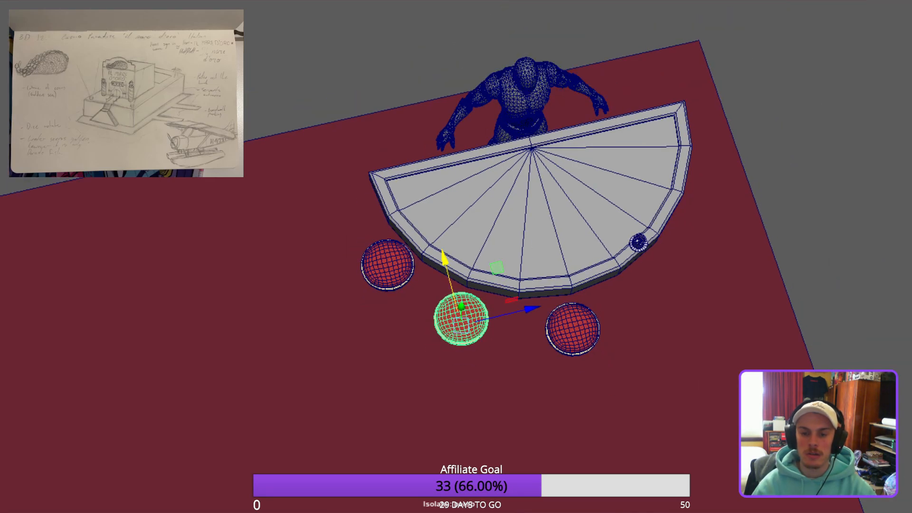
# In the top view, nudge the intermediate stool slightly away from the table's curved edge.
pyautogui.press('space')
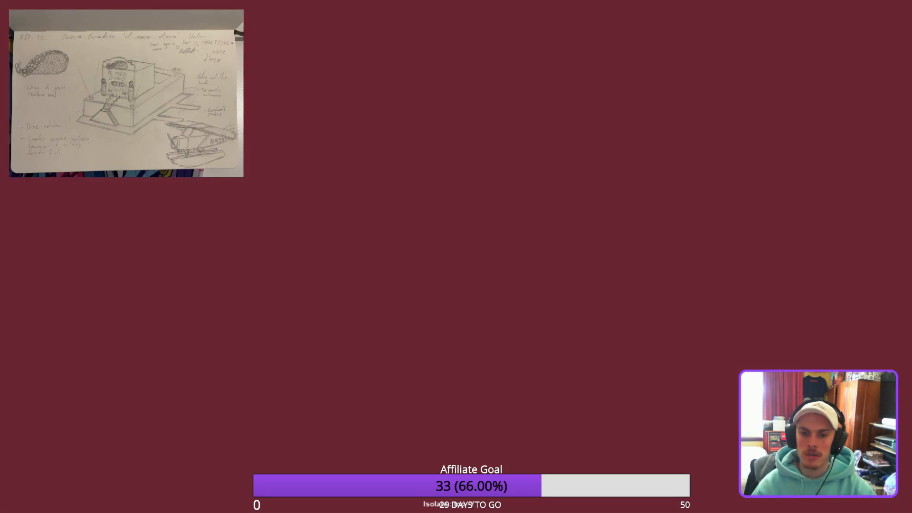
pyautogui.scroll(-5, 456, 257)
pyautogui.keyDown('alt'); pyautogui.moveTo(456, 332); pyautogui.dragTo(428, 101, button='middle'); pyautogui.keyUp('alt')
pyautogui.scroll(6, 456, 257)
pyautogui.keyDown('alt'); pyautogui.moveTo(456, 256); pyautogui.dragTo(183, 252, button='middle'); pyautogui.keyUp('alt')
pyautogui.scroll(3, 455, 256)
pyautogui.moveTo(633, 263); pyautogui.dragTo(626, 264)
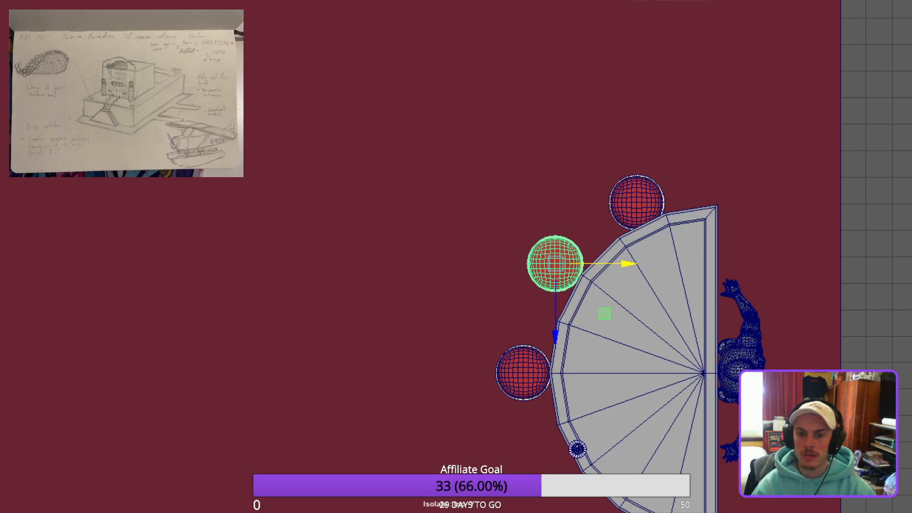
pyautogui.moveTo(555, 336); pyautogui.dragTo(555, 328)
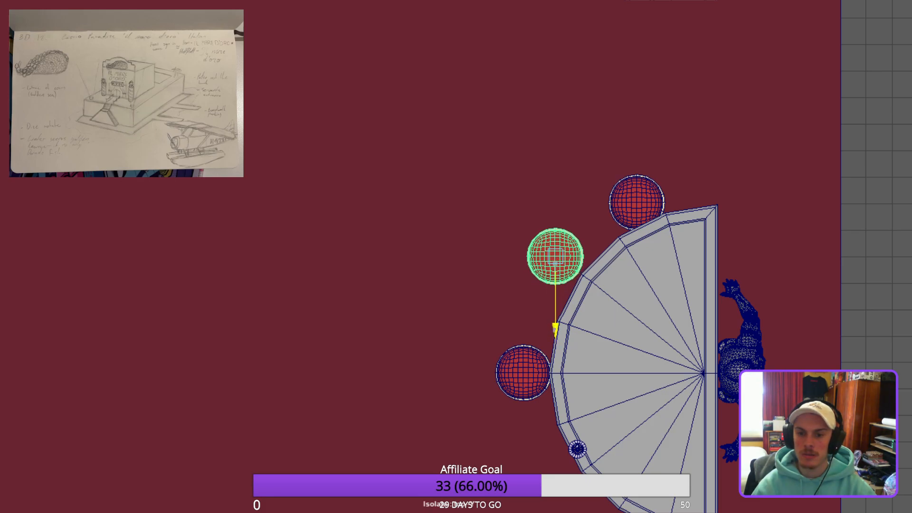
# Nudge the end stool slightly outward from the table's rim in the top view and deselect it.
pyautogui.click(637, 201)
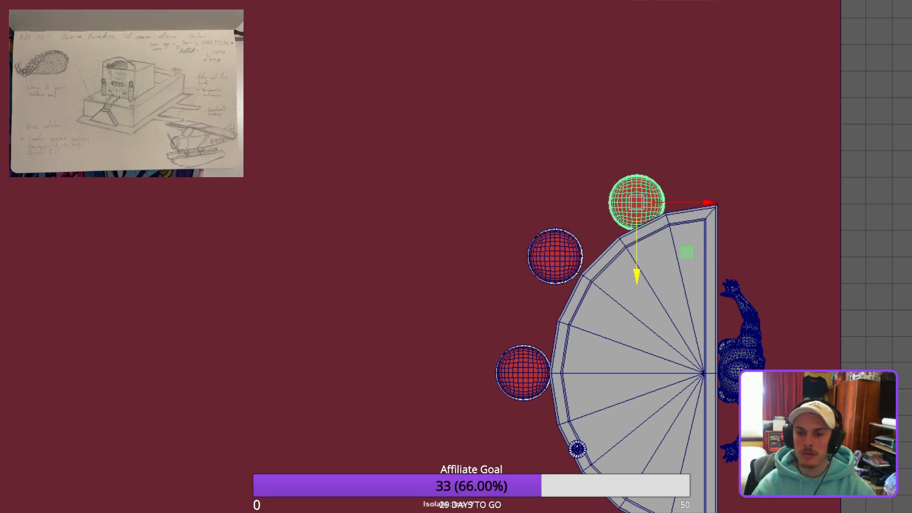
pyautogui.moveTo(636, 274)
pyautogui.mouseDown()
pyautogui.moveTo(636, 250)
pyautogui.moveTo(637, 260)
pyautogui.mouseUp()
pyautogui.moveTo(710, 188); pyautogui.dragTo(714, 188)
pyautogui.moveTo(640, 260); pyautogui.dragTo(640, 262)
pyautogui.click(687, 237)
# Duplicate the intermediate and end stools and place the copies symmetrically around the other half of the table.
pyautogui.scroll(-2, 687, 237)
pyautogui.keyDown('alt'); pyautogui.moveTo(687, 237); pyautogui.dragTo(725, 183, button='middle'); pyautogui.keyUp('alt')
pyautogui.scroll(-3, 733, 197)
pyautogui.click(552, 209)
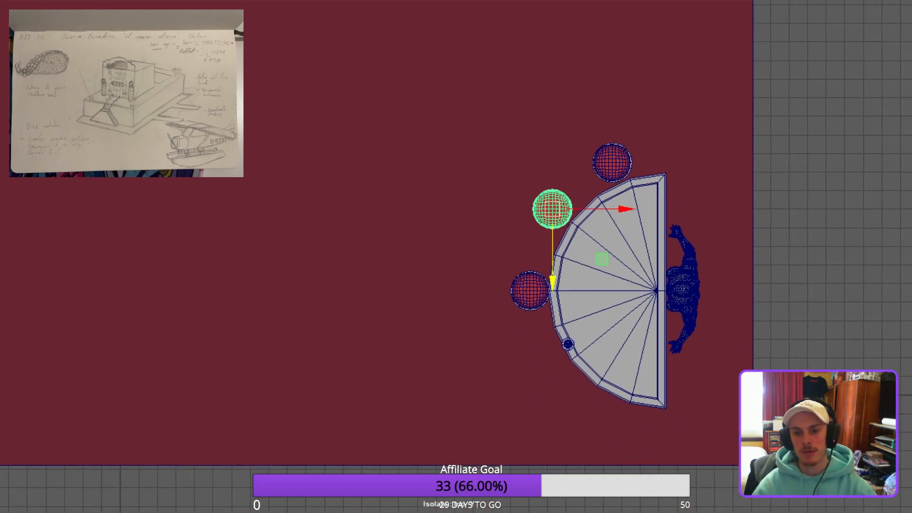
pyautogui.keyDown('shift'); pyautogui.click(617, 162); pyautogui.keyUp('shift')
pyautogui.hotkey('ctrl', 'd')
pyautogui.moveTo(612, 233); pyautogui.dragTo(612, 398)
pyautogui.keyDown('ctrl'); pyautogui.moveTo(568, 348); pyautogui.dragTo(544, 363); pyautogui.keyUp('ctrl')
pyautogui.moveTo(612, 399); pyautogui.dragTo(612, 490)
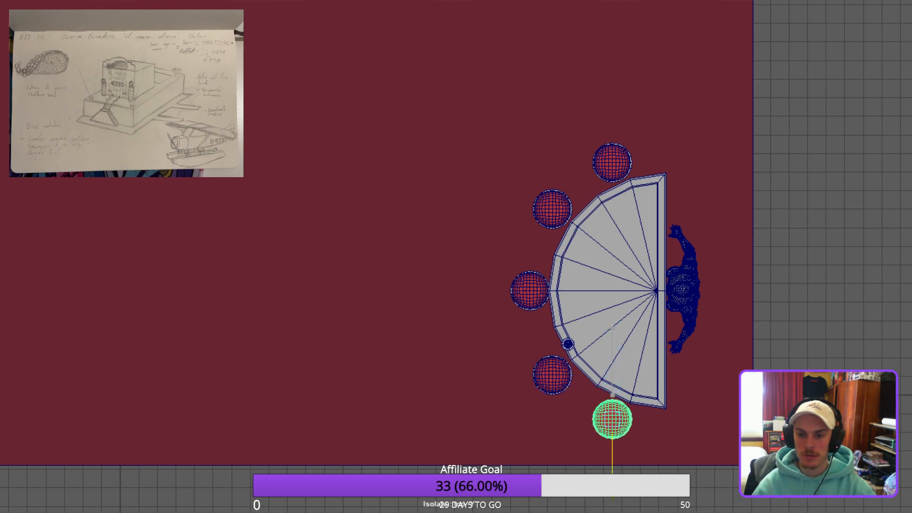
pyautogui.click(613, 489)
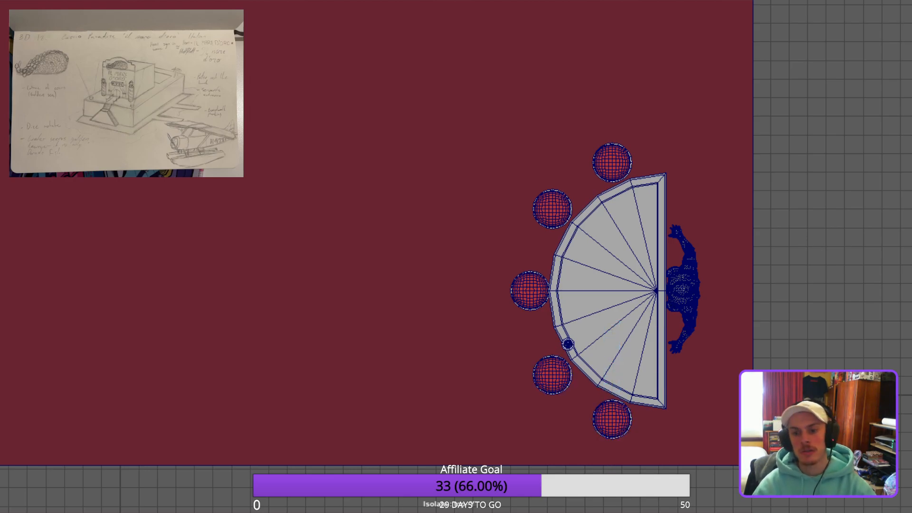
# Return to the perspective view, select the table, stools, drink and figure, and show the whole casino again.
pyautogui.press('space')
pyautogui.press('space')
pyautogui.keyDown('alt'); pyautogui.moveTo(456, 333); pyautogui.dragTo(446, 195); pyautogui.keyUp('alt')
pyautogui.moveTo(163, 101); pyautogui.dragTo(608, 304)
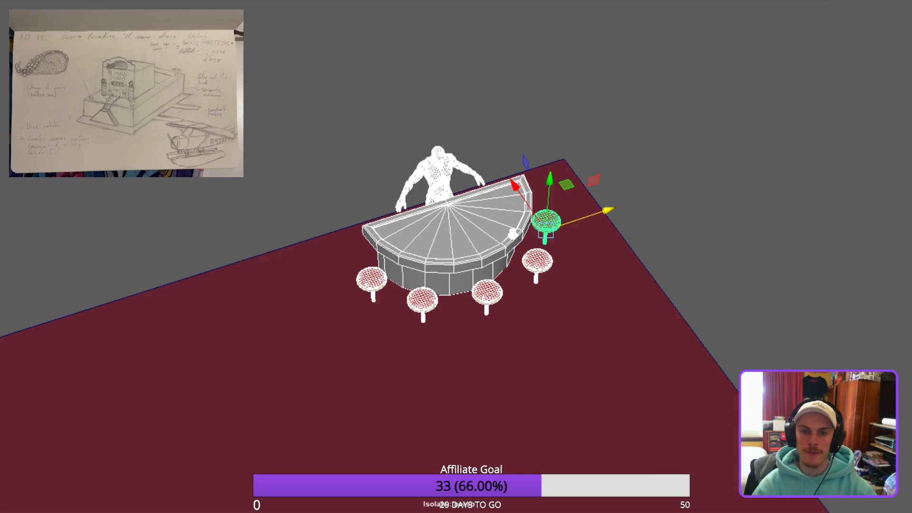
pyautogui.hotkey('ctrl', '1')
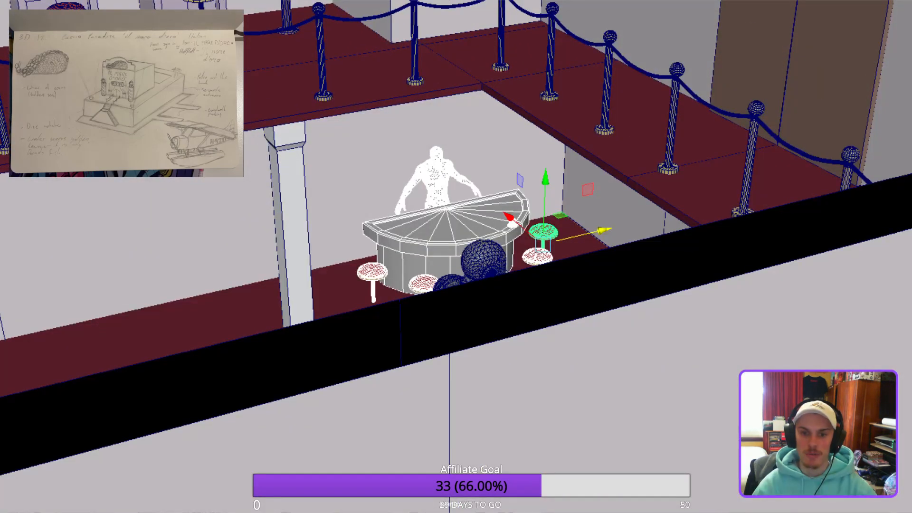
pyautogui.hotkey('alt', 'q')
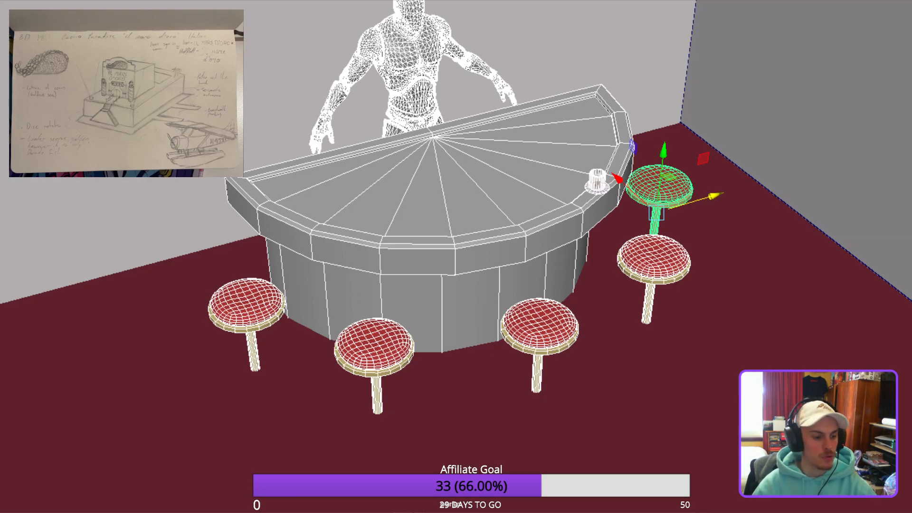
# Group the selected table set, rotate it to face out of the room's corner, and reposition it.
pyautogui.hotkey('ctrl', 'a')
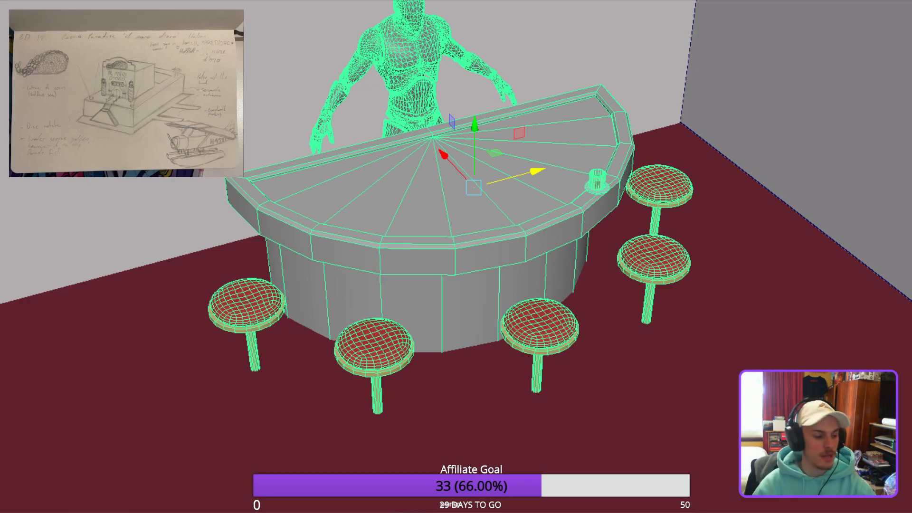
pyautogui.press('e')
pyautogui.moveTo(453, 226); pyautogui.dragTo(395, 227)
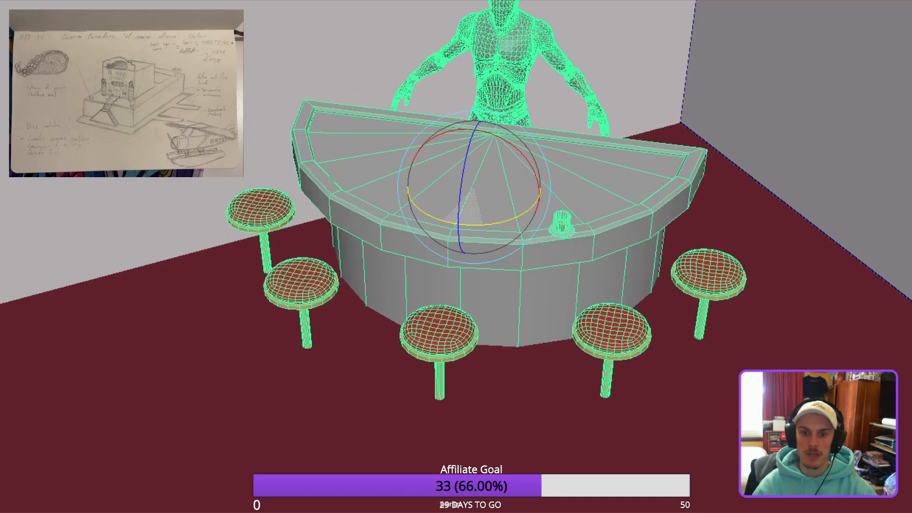
pyautogui.moveTo(536, 171); pyautogui.dragTo(657, 136)
pyautogui.moveTo(564, 121); pyautogui.dragTo(590, 146)
pyautogui.scroll(-10, 456, 256)
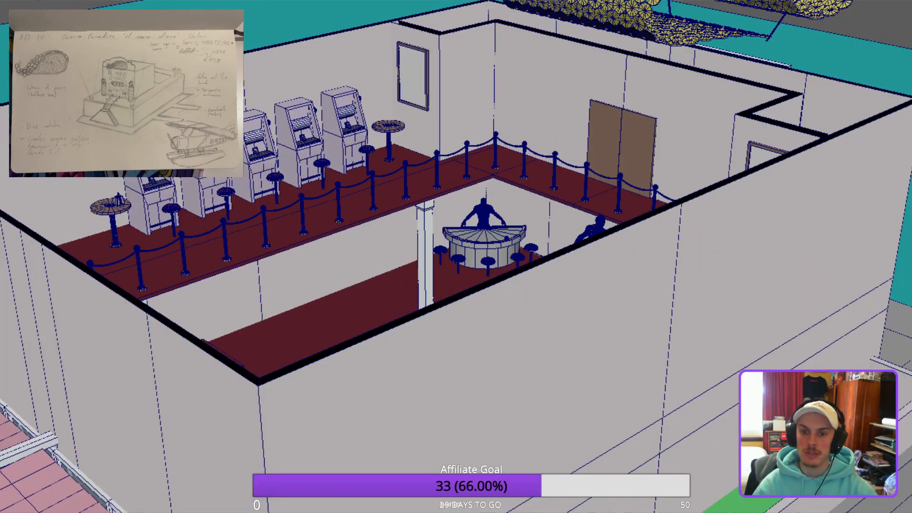
# Examine the rotated table set in the corner of the lower floor, up close and from a distance.
pyautogui.scroll(10, 456, 257)
pyautogui.keyDown('alt'); pyautogui.moveTo(456, 256); pyautogui.dragTo(480, 308); pyautogui.keyUp('alt')
pyautogui.scroll(-6, 456, 257)
pyautogui.scroll(6, 456, 257)
pyautogui.scroll(-5, 456, 256)
pyautogui.scroll(-6, 456, 256)
pyautogui.scroll(6, 456, 256)
pyautogui.scroll(3, 456, 256)
pyautogui.hotkey('ctrl', 'z')
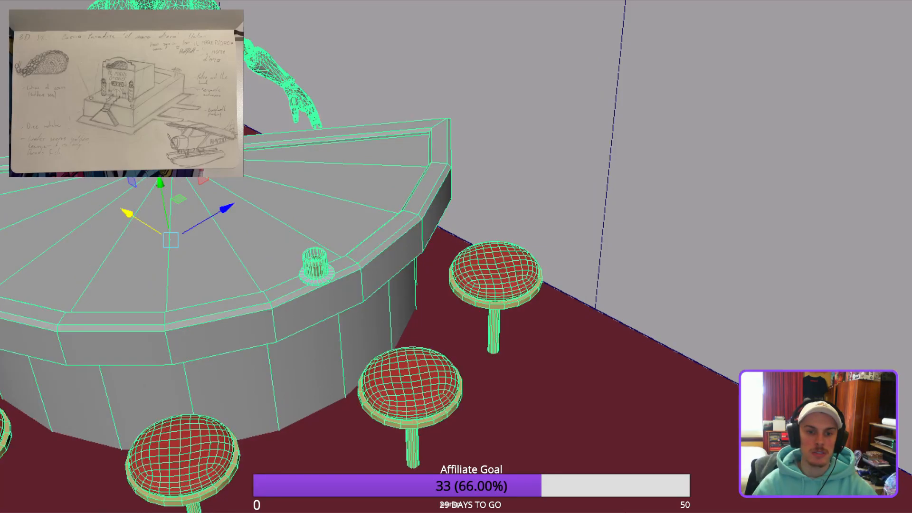
pyautogui.scroll(-4, 456, 257)
pyautogui.keyDown('alt'); pyautogui.moveTo(394, 266); pyautogui.dragTo(525, 237, button='middle'); pyautogui.keyUp('alt')
pyautogui.keyDown('alt'); pyautogui.moveTo(475, 257); pyautogui.dragTo(449, 219); pyautogui.keyUp('alt')
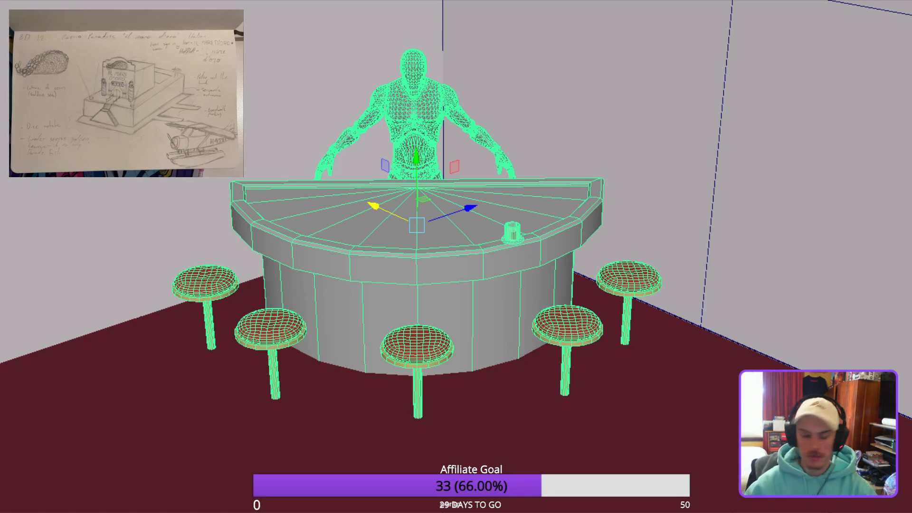
pyautogui.keyDown('alt'); pyautogui.moveTo(456, 257); pyautogui.dragTo(442, 289); pyautogui.keyUp('alt')
# Undo the table set's rotation and repositioning so it lines up with the back wall.
pyautogui.hotkey('ctrl', 'z')
pyautogui.hotkey('ctrl', 'z')
pyautogui.hotkey('ctrl', 'z')
pyautogui.hotkey('ctrl', 'z')
pyautogui.scroll(-3, 455, 256)
# Select the half-round tabletop, examine its proportions against the figure and stools, and deselect it.
pyautogui.click(446, 266)
pyautogui.scroll(2, 456, 257)
pyautogui.scroll(-2, 442, 83)
pyautogui.keyDown('alt'); pyautogui.moveTo(441, 83); pyautogui.dragTo(513, 173, button='middle'); pyautogui.keyUp('alt')
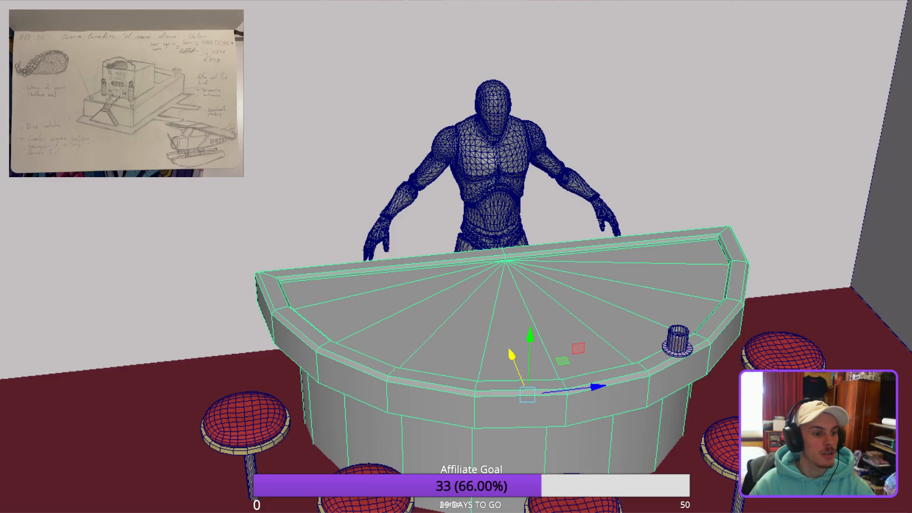
pyautogui.keyDown('alt'); pyautogui.moveTo(527, 395); pyautogui.dragTo(486, 353, button='middle'); pyautogui.keyUp('alt')
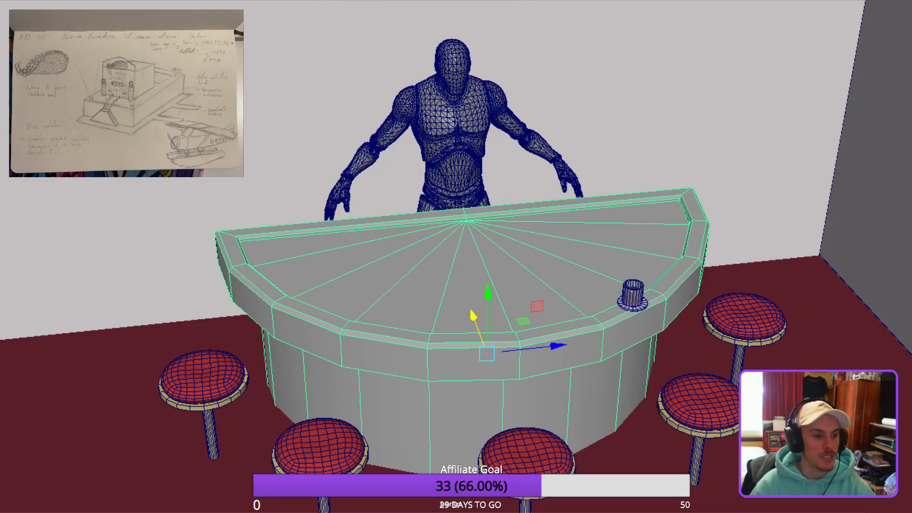
pyautogui.scroll(-2, 456, 256)
pyautogui.keyDown('alt'); pyautogui.moveTo(455, 257); pyautogui.dragTo(488, 256); pyautogui.keyUp('alt')
pyautogui.scroll(5, 456, 257)
pyautogui.keyDown('alt'); pyautogui.moveTo(456, 257); pyautogui.dragTo(511, 274, button='middle'); pyautogui.keyUp('alt')
pyautogui.keyDown('alt'); pyautogui.moveTo(455, 256); pyautogui.dragTo(427, 252); pyautogui.keyUp('alt')
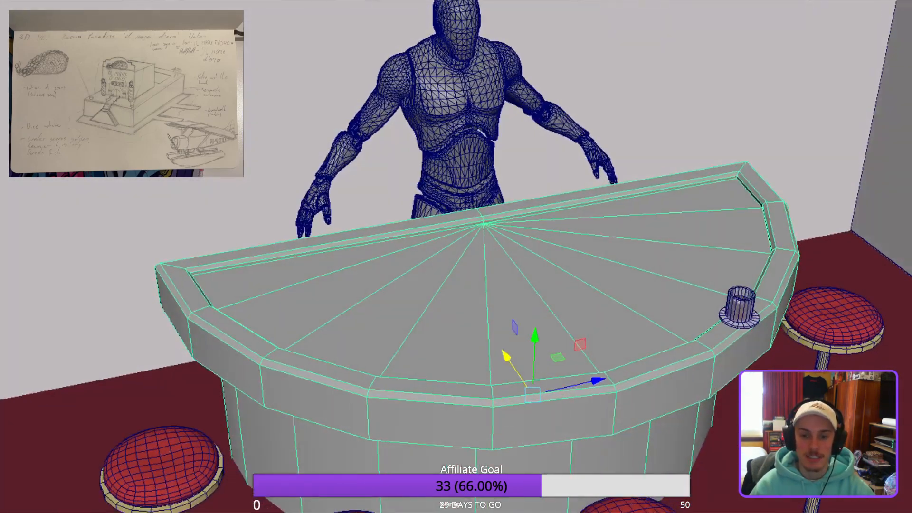
pyautogui.scroll(-3, 456, 257)
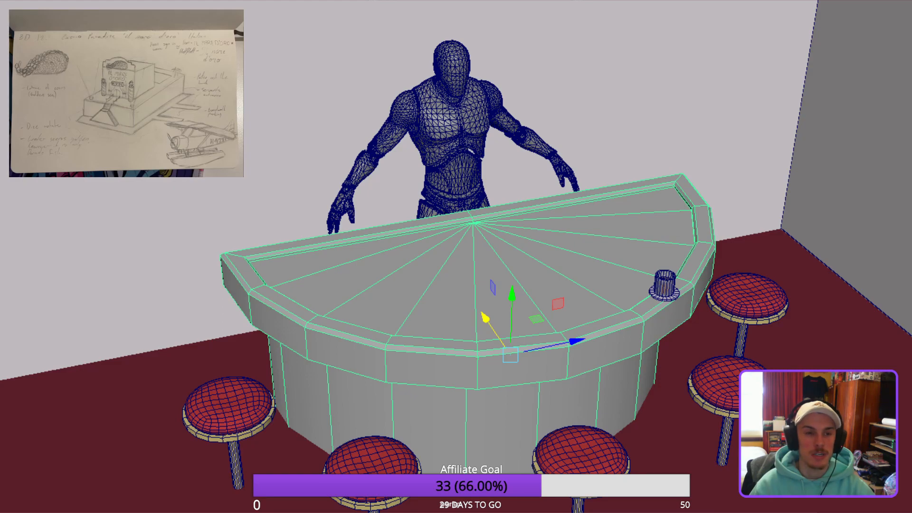
pyautogui.press('Escape')
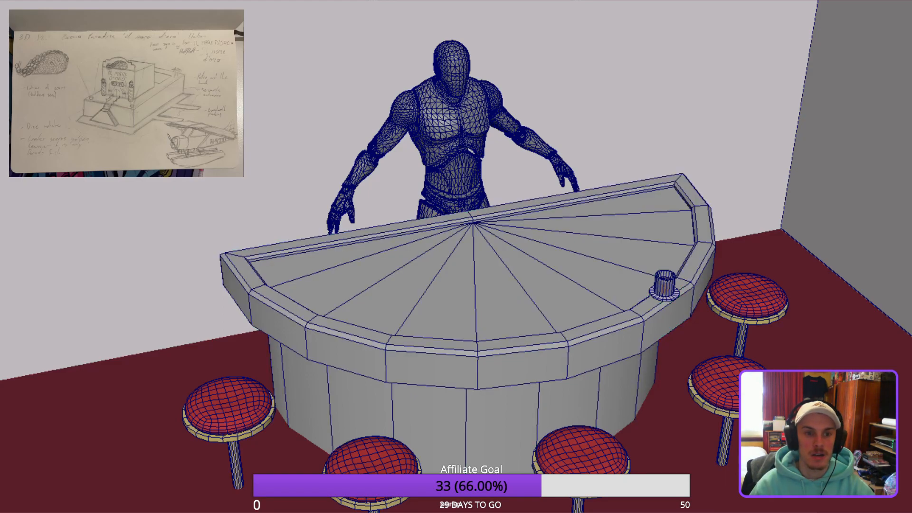
# Move the new cube across the lower floor toward the half-round table in the room's corner.
pyautogui.scroll(-6, 455, 257)
pyautogui.keyDown('alt'); pyautogui.moveTo(456, 257); pyautogui.dragTo(503, 262); pyautogui.keyUp('alt')
pyautogui.scroll(-6, 456, 257)
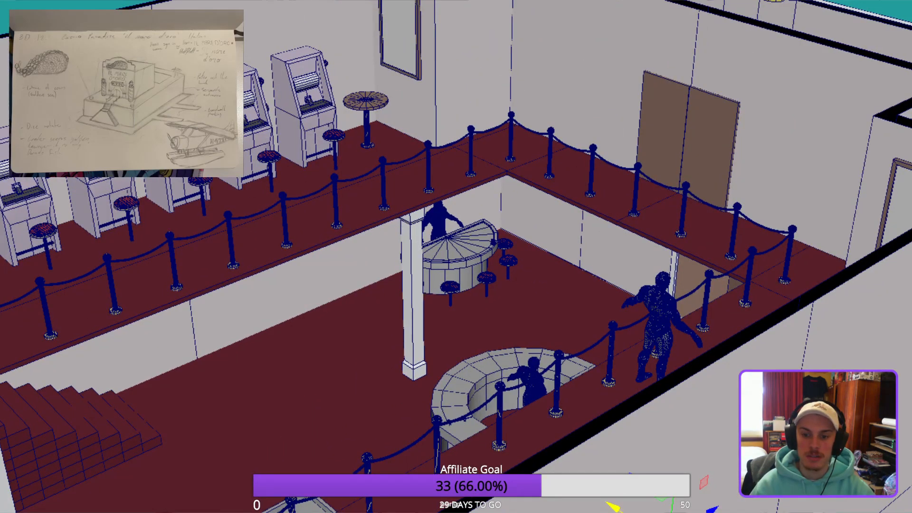
pyautogui.moveTo(610, 439); pyautogui.dragTo(473, 279)
pyautogui.hotkey('ctrl', 'z')
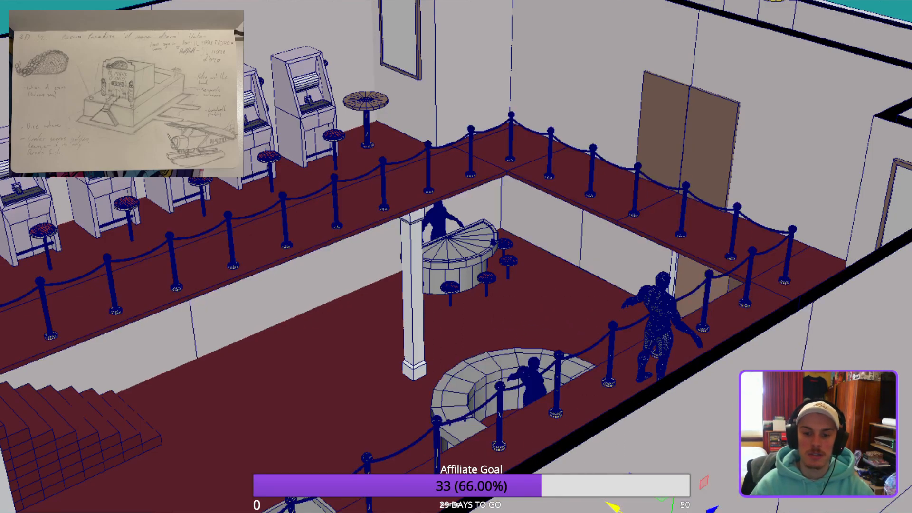
pyautogui.moveTo(610, 504); pyautogui.dragTo(330, 318)
pyautogui.moveTo(371, 284); pyautogui.dragTo(369, 245)
pyautogui.moveTo(426, 285); pyautogui.dragTo(484, 260)
pyautogui.moveTo(428, 221); pyautogui.dragTo(428, 164)
pyautogui.moveTo(384, 207); pyautogui.dragTo(449, 241)
pyautogui.moveTo(541, 243); pyautogui.dragTo(498, 263)
pyautogui.press('f')
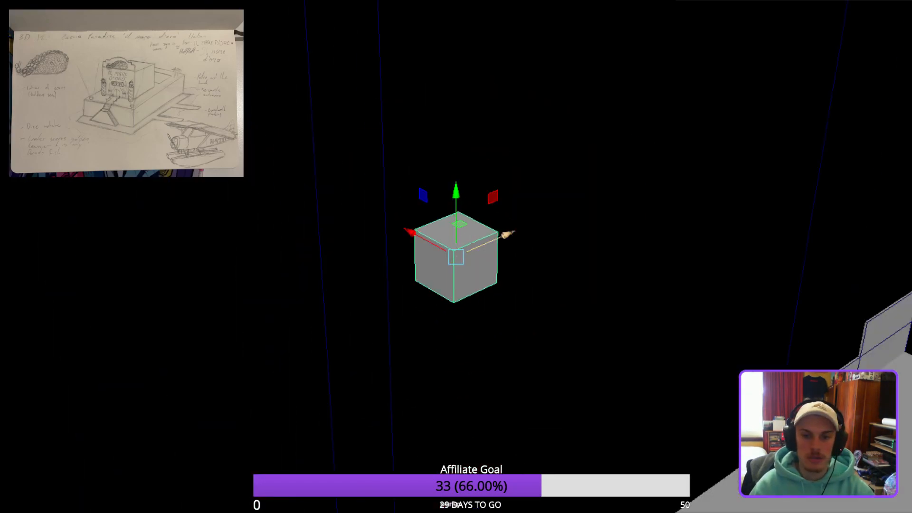
# Raise the cube to table height and set it on the half-round tabletop beside the figure's hand.
pyautogui.keyDown('alt'); pyautogui.moveTo(460, 224); pyautogui.dragTo(555, 223); pyautogui.keyUp('alt')
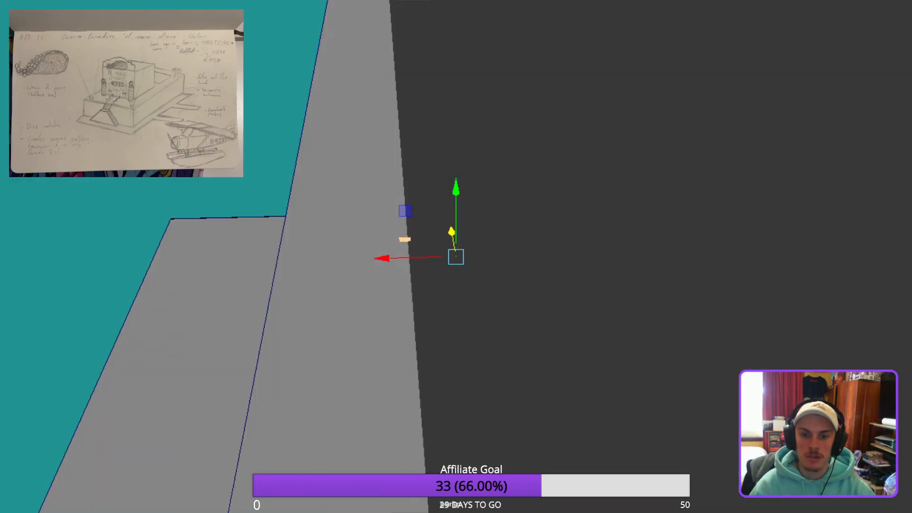
pyautogui.press('f')
pyautogui.moveTo(455, 189); pyautogui.dragTo(456, 56)
pyautogui.click(460, 109)
pyautogui.hotkey('ctrl', 'z')
pyautogui.moveTo(384, 131); pyautogui.dragTo(479, 132)
pyautogui.press('f')
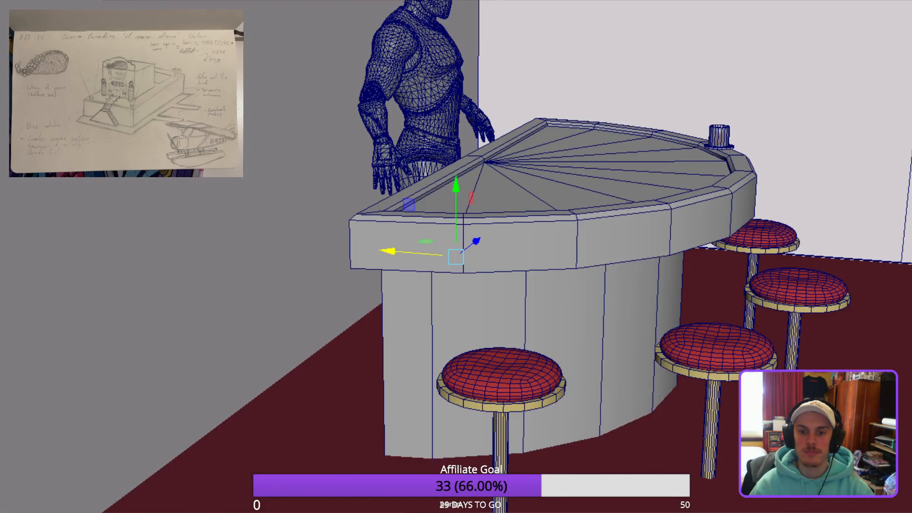
pyautogui.moveTo(388, 250); pyautogui.dragTo(486, 258)
pyautogui.moveTo(555, 193); pyautogui.dragTo(247, 323)
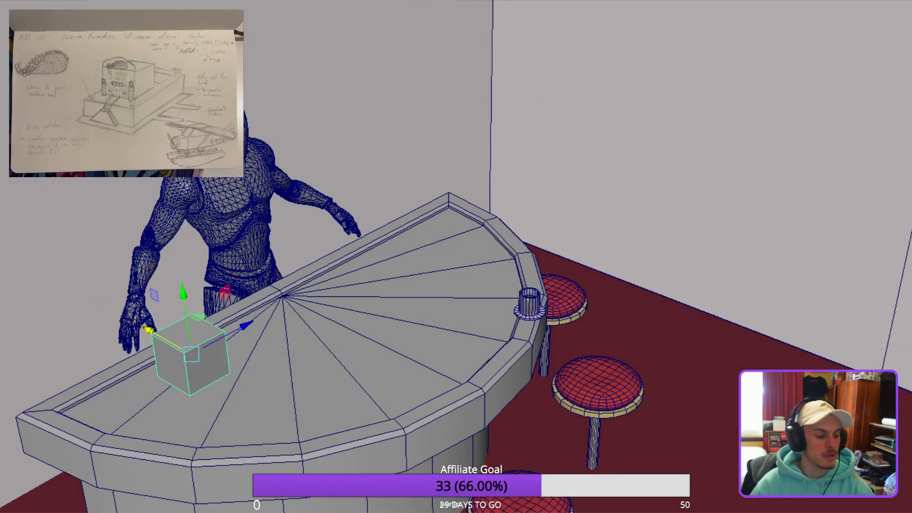
# Duplicate the cube, place the copy beside it near the tabletop's corner, and shrink the copy into a small flat box.
pyautogui.press('f')
pyautogui.scroll(-5, 456, 256)
pyautogui.keyDown('alt'); pyautogui.moveTo(561, 252); pyautogui.dragTo(373, 266); pyautogui.keyUp('alt')
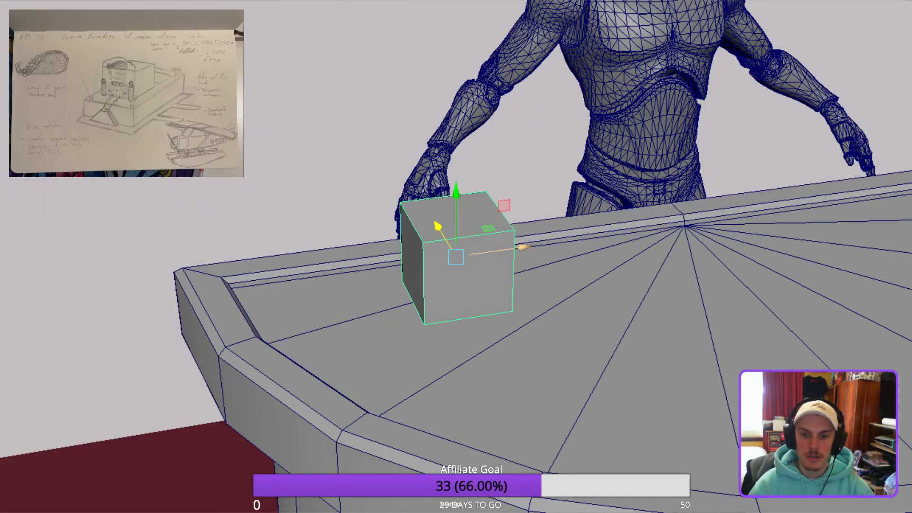
pyautogui.hotkey('ctrl', 'd')
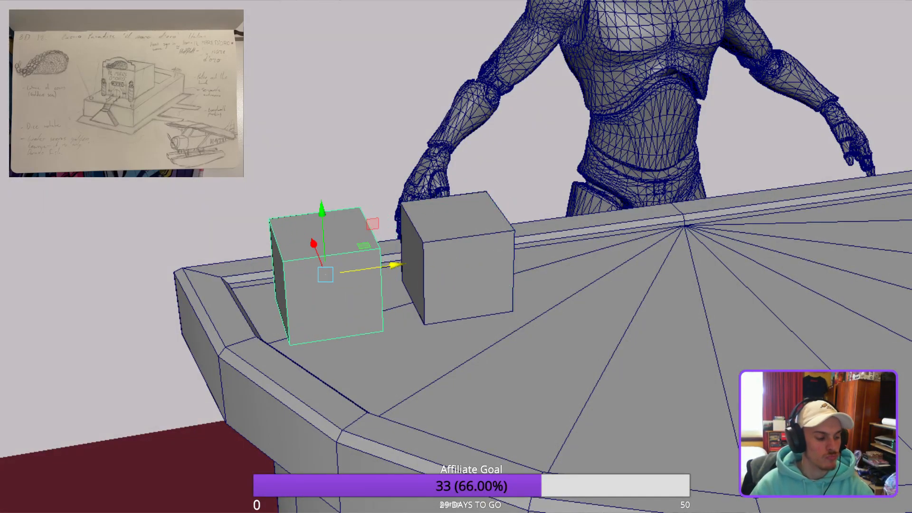
pyautogui.press('r')
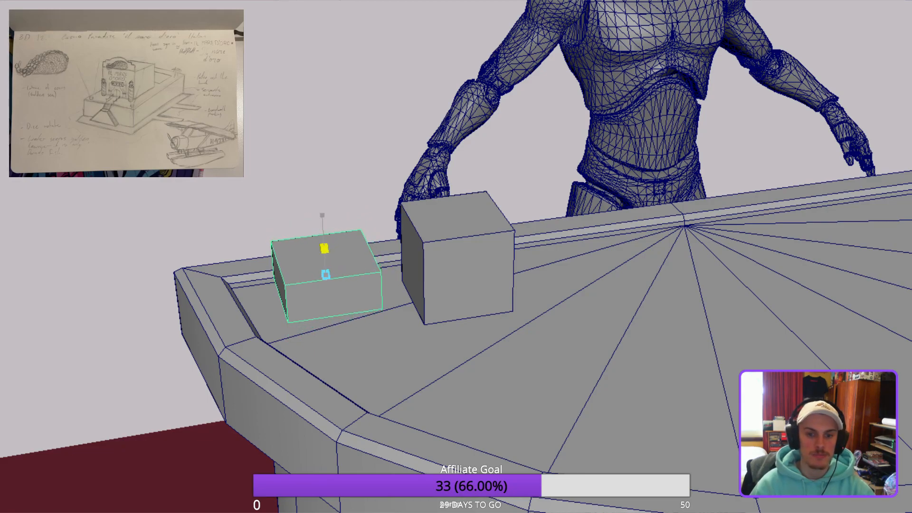
pyautogui.keyDown('alt'); pyautogui.moveTo(456, 257); pyautogui.dragTo(560, 228); pyautogui.keyUp('alt')
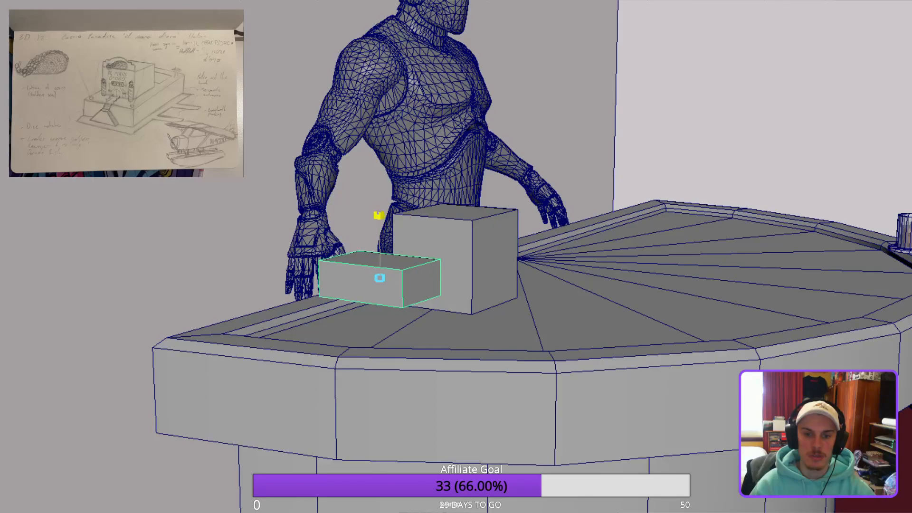
pyautogui.keyDown('alt'); pyautogui.moveTo(405, 218); pyautogui.dragTo(372, 273); pyautogui.keyUp('alt')
pyautogui.moveTo(367, 337); pyautogui.dragTo(308, 319)
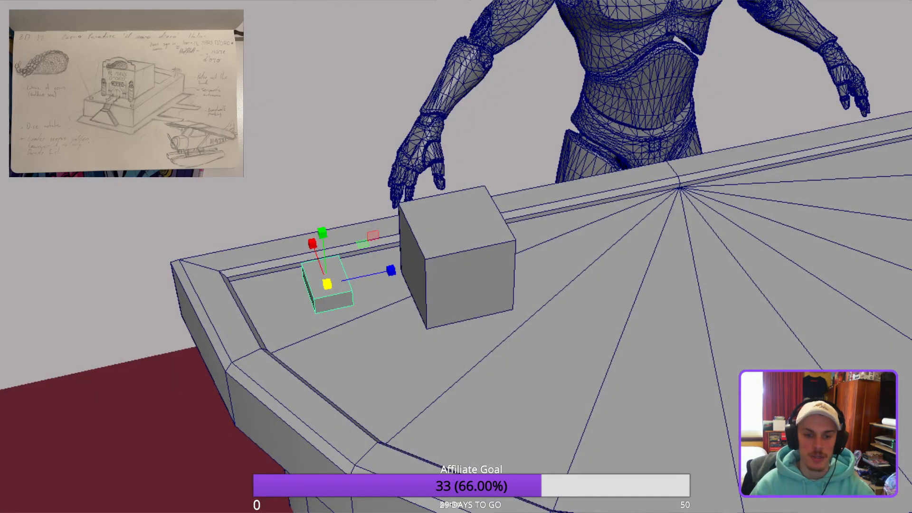
# Select the small box's four vertical corner edges and try extruding them.
pyautogui.keyDown('alt'); pyautogui.moveTo(309, 318); pyautogui.dragTo(361, 319, button='right'); pyautogui.keyUp('alt')
pyautogui.keyDown('alt'); pyautogui.moveTo(361, 318); pyautogui.dragTo(361, 247); pyautogui.keyUp('alt')
pyautogui.keyDown('alt'); pyautogui.moveTo(361, 247); pyautogui.dragTo(389, 247, button='right'); pyautogui.keyUp('alt')
pyautogui.keyDown('alt'); pyautogui.moveTo(333, 262); pyautogui.dragTo(498, 277, button='middle'); pyautogui.keyUp('alt')
pyautogui.keyDown('alt'); pyautogui.moveTo(498, 278); pyautogui.dragTo(551, 278, button='right'); pyautogui.keyUp('alt')
pyautogui.keyDown('alt'); pyautogui.moveTo(456, 257); pyautogui.dragTo(422, 268); pyautogui.keyUp('alt')
pyautogui.keyDown('alt'); pyautogui.moveTo(422, 268); pyautogui.dragTo(470, 268, button='right'); pyautogui.keyUp('alt')
pyautogui.keyDown('alt'); pyautogui.moveTo(470, 268); pyautogui.dragTo(446, 275); pyautogui.keyUp('alt')
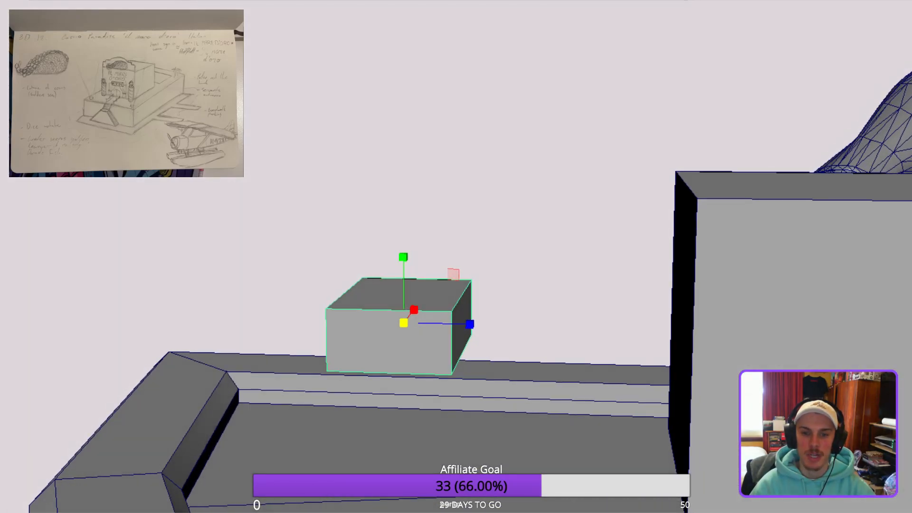
pyautogui.keyDown('shift'); pyautogui.click(326, 340); pyautogui.keyUp('shift')
pyautogui.keyDown('alt'); pyautogui.moveTo(418, 299); pyautogui.dragTo(309, 340); pyautogui.keyUp('alt')
pyautogui.keyDown('shift'); pyautogui.click(405, 317); pyautogui.keyUp('shift')
pyautogui.keyDown('alt'); pyautogui.moveTo(405, 317); pyautogui.dragTo(598, 309); pyautogui.keyUp('alt')
pyautogui.hotkey('ctrl', 'e')
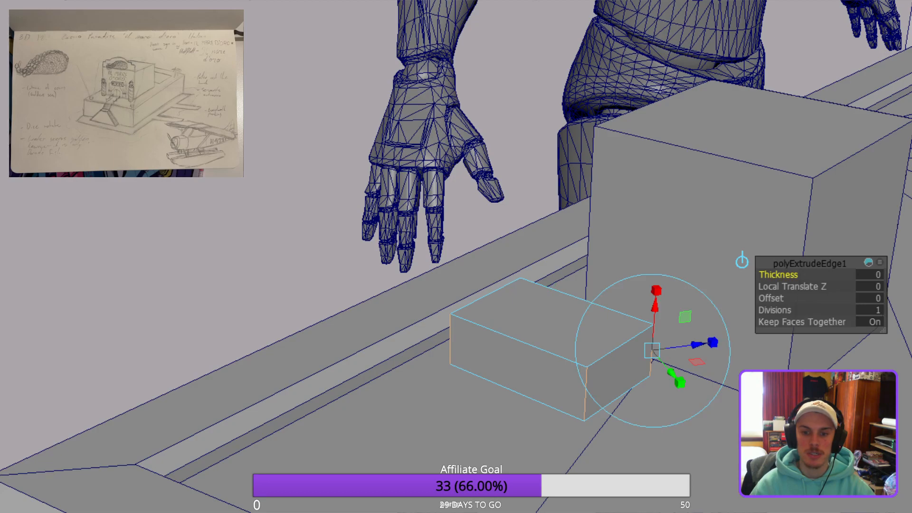
pyautogui.press('q')
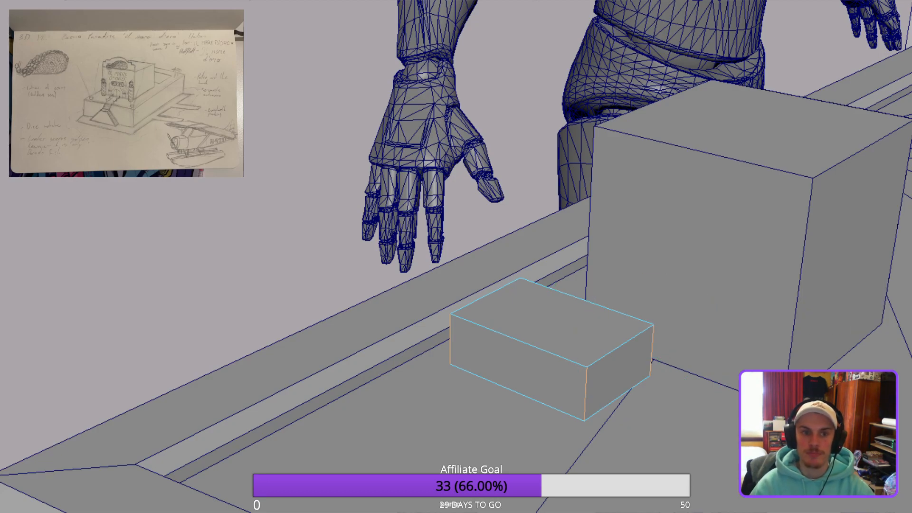
# Bevel the small box's four vertical corner edges into narrow chamfers and check them from several sides.
pyautogui.hotkey('ctrl', 'b')
pyautogui.keyDown('alt'); pyautogui.moveTo(570, 333); pyautogui.dragTo(442, 361); pyautogui.keyUp('alt')
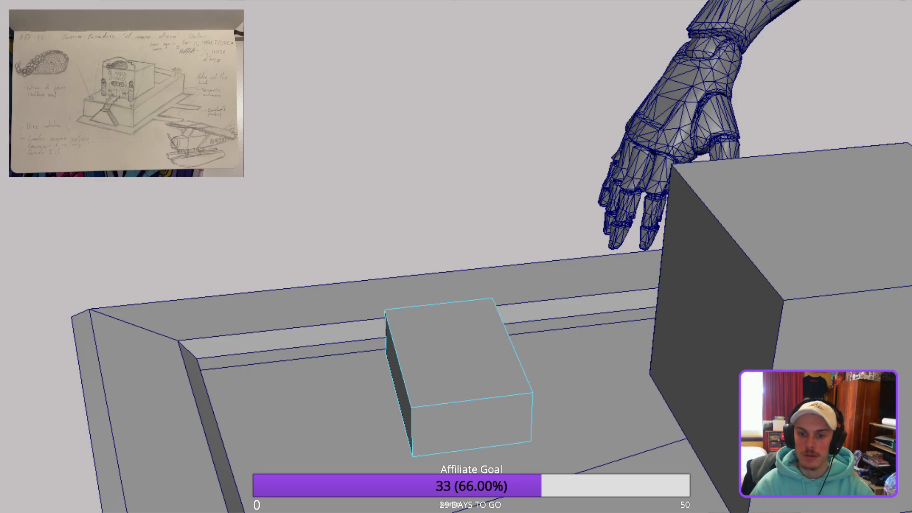
pyautogui.keyDown('alt'); pyautogui.moveTo(455, 285); pyautogui.dragTo(399, 318); pyautogui.keyUp('alt')
pyautogui.scroll(-1, 456, 256)
pyautogui.scroll(4, 456, 257)
pyautogui.keyDown('alt'); pyautogui.moveTo(398, 342); pyautogui.dragTo(565, 107, button='middle'); pyautogui.keyUp('alt')
pyautogui.keyDown('alt'); pyautogui.moveTo(570, 228); pyautogui.dragTo(508, 176); pyautogui.keyUp('alt')
pyautogui.scroll(3, 513, 114)
pyautogui.scroll(-2, 513, 114)
pyautogui.keyDown('alt'); pyautogui.moveTo(513, 114); pyautogui.dragTo(446, 161, button='middle'); pyautogui.keyUp('alt')
pyautogui.keyDown('alt'); pyautogui.moveTo(608, 180); pyautogui.dragTo(585, 199); pyautogui.keyUp('alt')
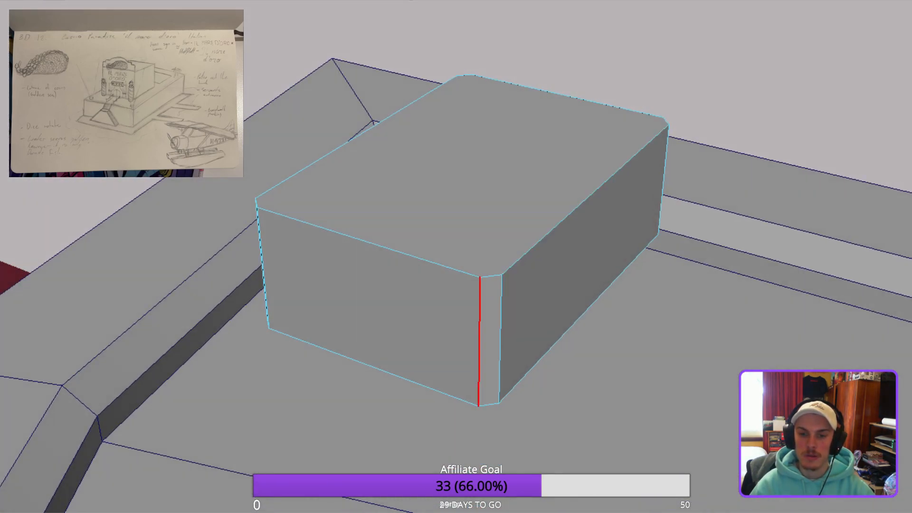
pyautogui.keyDown('alt'); pyautogui.moveTo(475, 281); pyautogui.dragTo(532, 259); pyautogui.keyUp('alt')
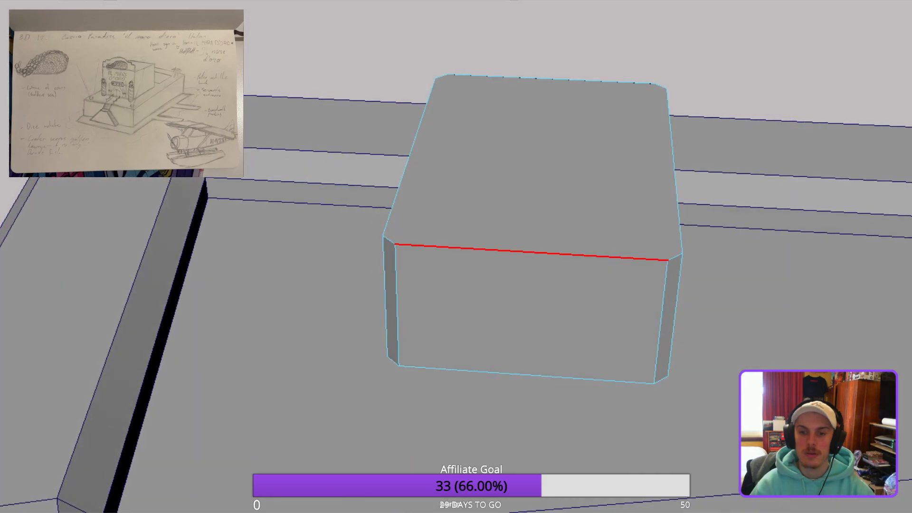
pyautogui.click(332, 285)
pyautogui.keyDown('alt'); pyautogui.moveTo(332, 285); pyautogui.dragTo(352, 190); pyautogui.keyUp('alt')
# Scale the large cube down into a low rectangular box and move it near the tabletop's corner.
pyautogui.scroll(-3, 387, 251)
pyautogui.click(352, 249)
pyautogui.click(499, 180)
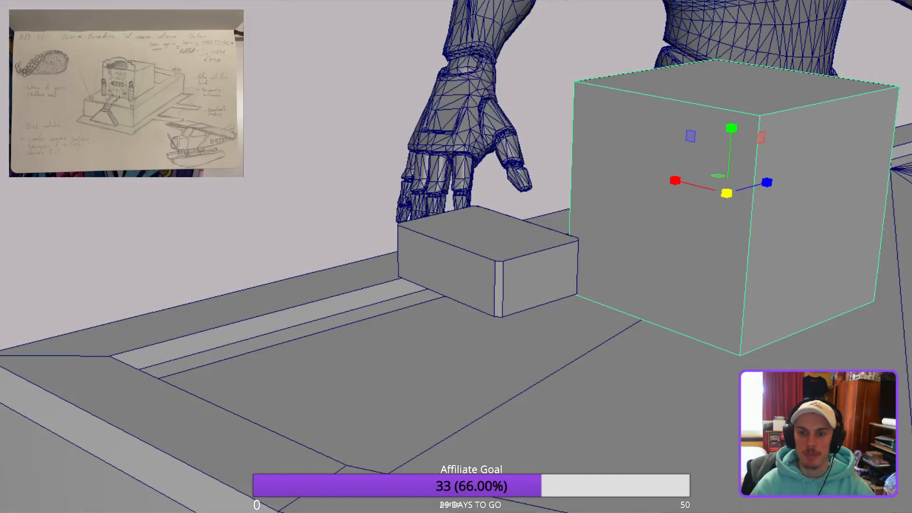
pyautogui.moveTo(732, 128); pyautogui.dragTo(594, 190)
pyautogui.scroll(-3, 593, 190)
pyautogui.keyDown('alt'); pyautogui.moveTo(594, 190); pyautogui.dragTo(500, 200, button='middle'); pyautogui.keyUp('alt')
pyautogui.moveTo(706, 295); pyautogui.dragTo(779, 285)
pyautogui.moveTo(546, 208); pyautogui.dragTo(356, 257)
# Extrude the box's top face inward with an offset of 0.025 to leave a thin rim.
pyautogui.scroll(3, 304, 323)
pyautogui.scroll(4, 455, 285)
pyautogui.keyDown('alt'); pyautogui.moveTo(527, 223); pyautogui.dragTo(575, 207); pyautogui.keyUp('alt')
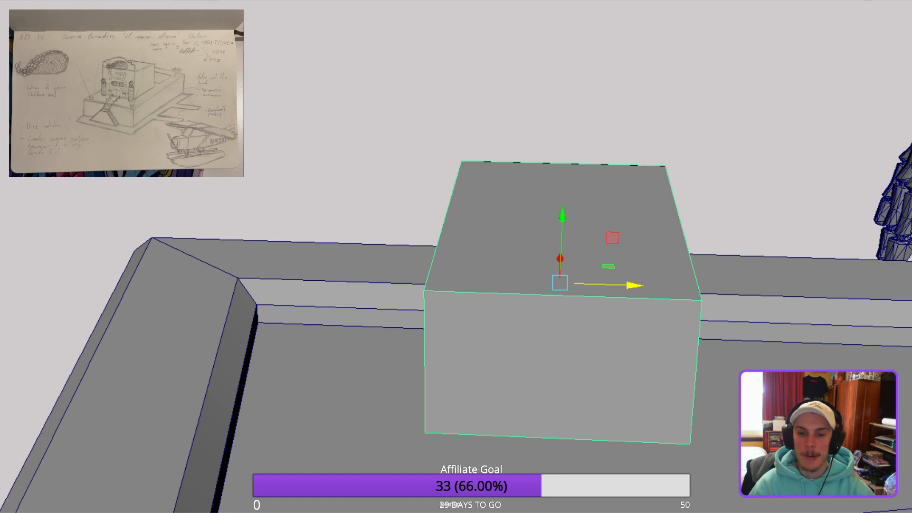
pyautogui.press('F11')
pyautogui.click(562, 222)
pyautogui.scroll(1, 561, 222)
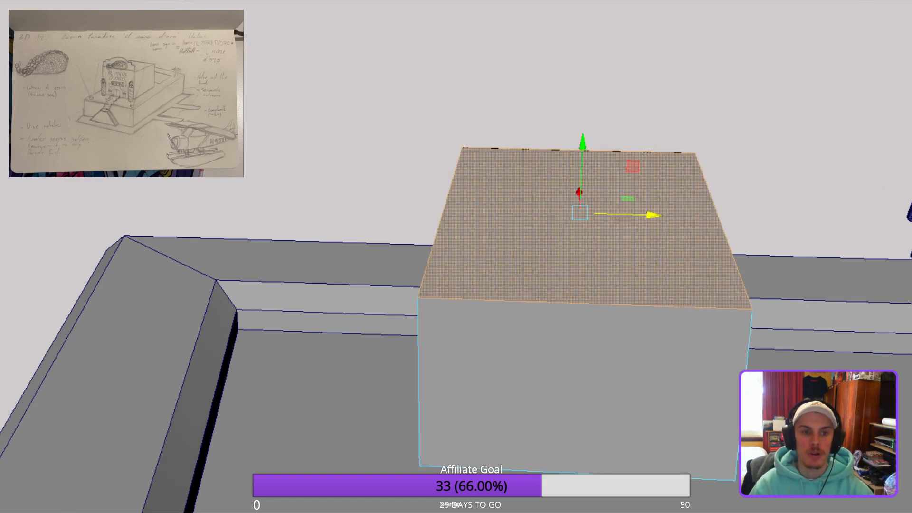
pyautogui.hotkey('ctrl', 'e')
pyautogui.moveTo(771, 298)
pyautogui.mouseDown()
pyautogui.moveTo(793, 297)
pyautogui.moveTo(760, 298)
pyautogui.moveTo(776, 297)
pyautogui.mouseUp()
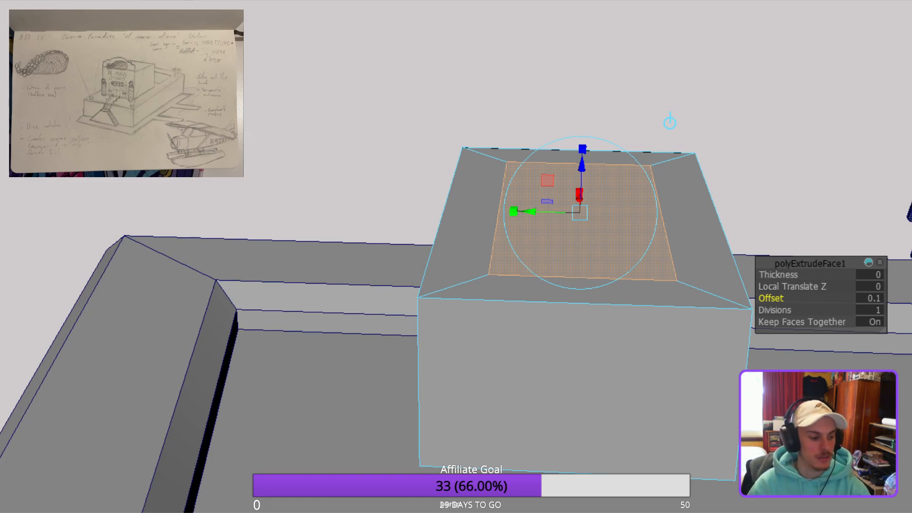
pyautogui.moveTo(776, 298); pyautogui.dragTo(773, 298)
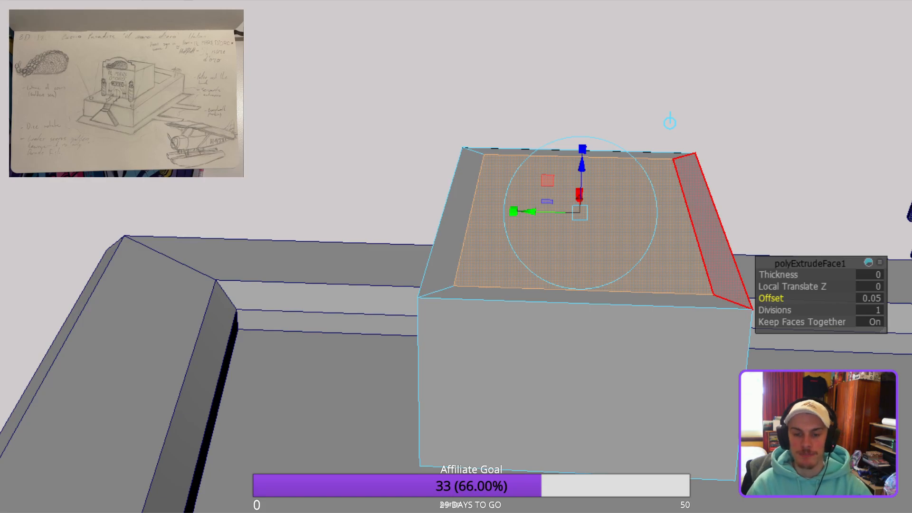
pyautogui.moveTo(669, 122)
pyautogui.keyDown('alt'); pyautogui.mouseDown()
pyautogui.moveTo(674, 179)
pyautogui.moveTo(672, 112)
pyautogui.moveTo(668, 128)
pyautogui.mouseUp(); pyautogui.keyUp('alt')
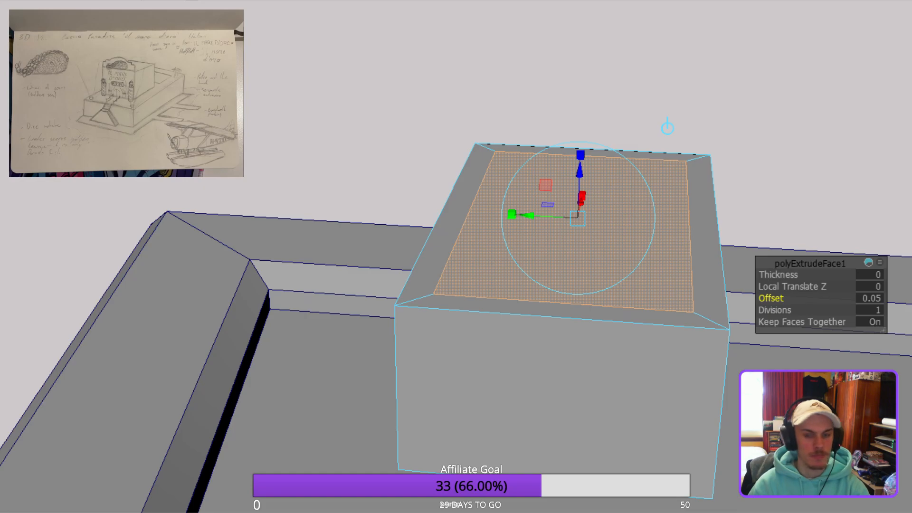
pyautogui.moveTo(667, 127); pyautogui.dragTo(665, 126, button='middle')
pyautogui.keyDown('alt'); pyautogui.moveTo(665, 126); pyautogui.dragTo(610, 128); pyautogui.keyUp('alt')
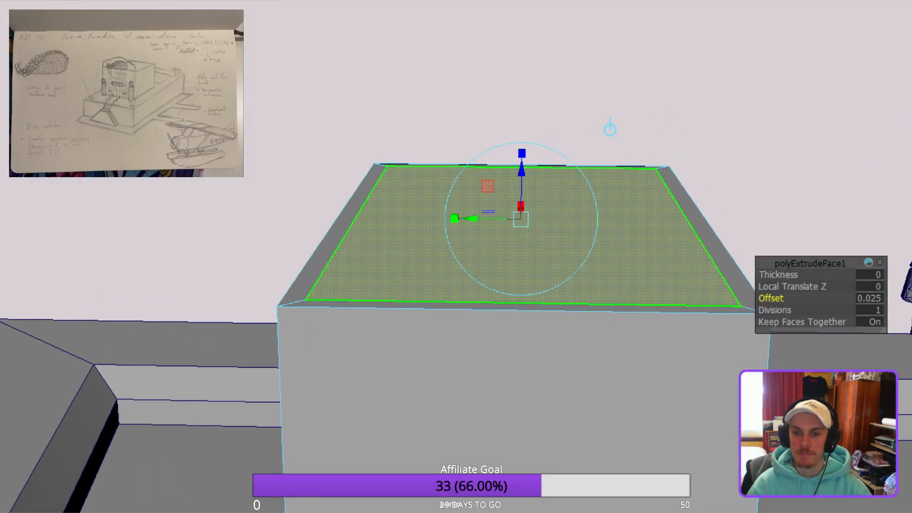
# Cut a centred edge loop lengthwise and another crosswise through the box.
pyautogui.press('F8')
pyautogui.keyDown('alt'); pyautogui.moveTo(523, 238); pyautogui.dragTo(524, 214); pyautogui.keyUp('alt')
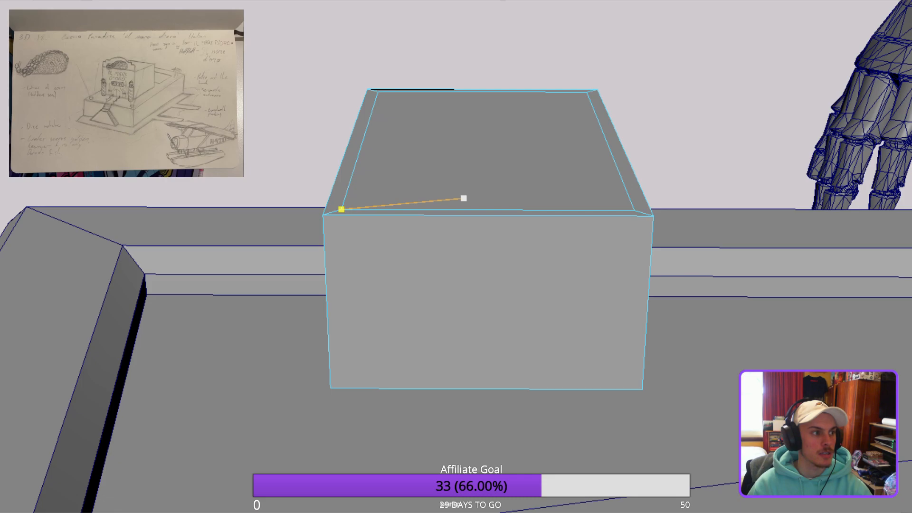
pyautogui.keyDown('ctrl'); pyautogui.keyDown('shift'); pyautogui.click(487, 214); pyautogui.keyUp('shift'); pyautogui.keyUp('ctrl')
pyautogui.keyDown('alt'); pyautogui.moveTo(488, 214); pyautogui.dragTo(603, 252); pyautogui.keyUp('alt')
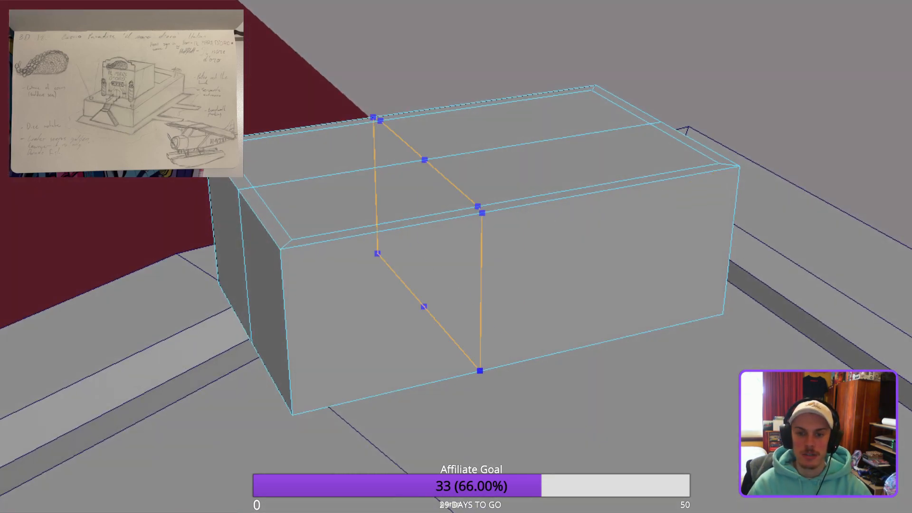
pyautogui.keyDown('alt'); pyautogui.moveTo(482, 213); pyautogui.dragTo(413, 206); pyautogui.keyUp('alt')
pyautogui.keyDown('ctrl'); pyautogui.keyDown('shift'); pyautogui.click(468, 212); pyautogui.keyUp('shift'); pyautogui.keyUp('ctrl')
# Insert two lengthwise edge loops, one near each long side of the box.
pyautogui.keyDown('alt'); pyautogui.moveTo(477, 298); pyautogui.dragTo(613, 247); pyautogui.keyUp('alt')
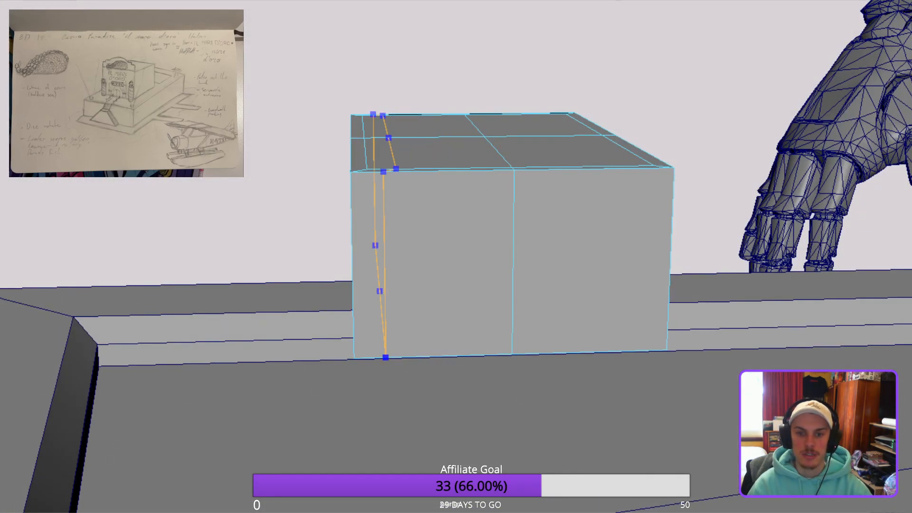
pyautogui.keyDown('ctrl'); pyautogui.click(402, 357); pyautogui.keyUp('ctrl')
pyautogui.keyDown('alt'); pyautogui.moveTo(587, 157); pyautogui.dragTo(578, 172); pyautogui.keyUp('alt')
pyautogui.keyDown('ctrl'); pyautogui.click(598, 288); pyautogui.keyUp('ctrl')
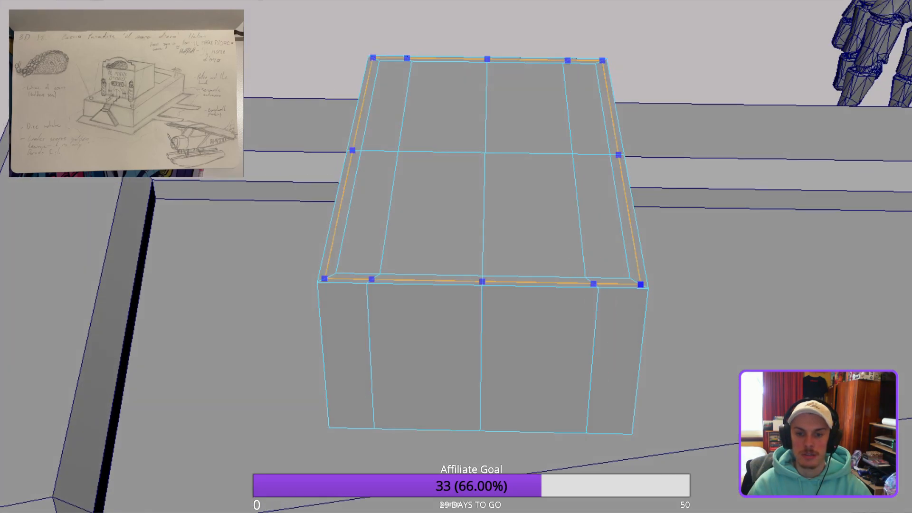
# Straighten the two lengthwise edge loops near the long sides by scaling each one flat across the box's width.
pyautogui.keyDown('alt'); pyautogui.moveTo(546, 200); pyautogui.dragTo(523, 245); pyautogui.keyUp('alt')
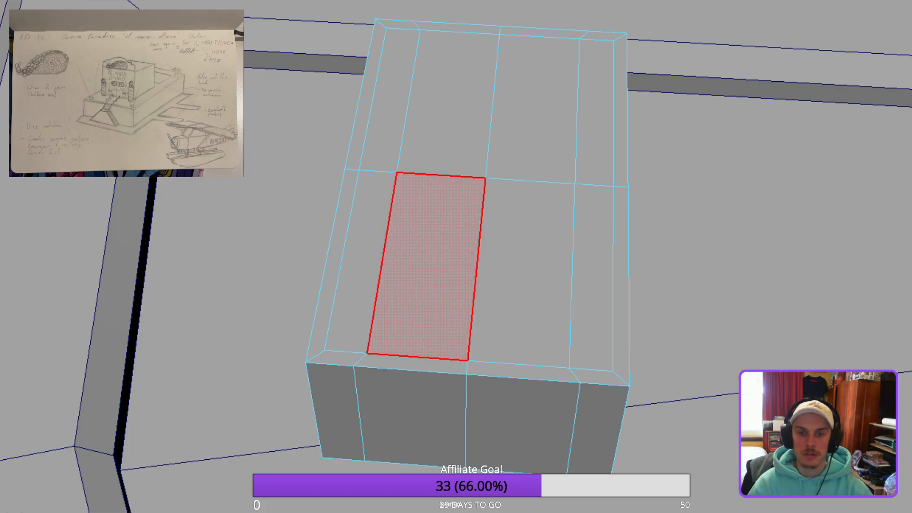
pyautogui.doubleClick(407, 106)
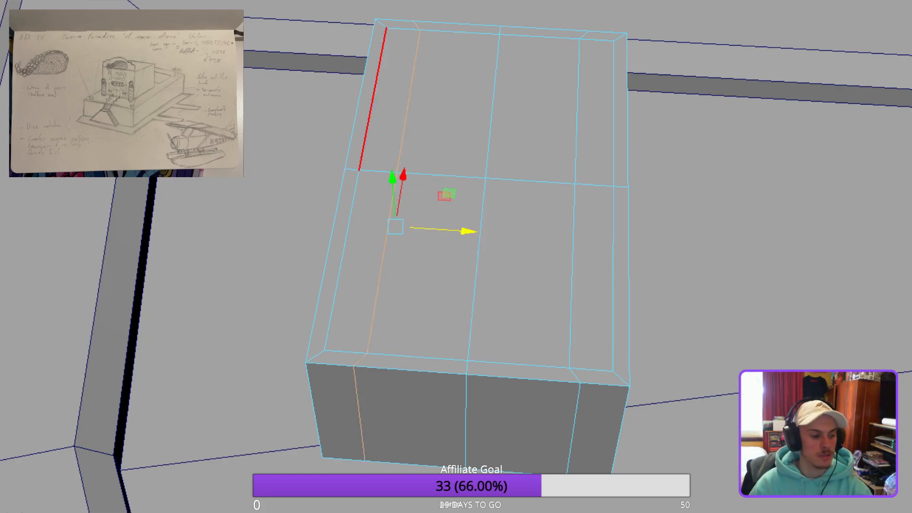
pyautogui.press('r')
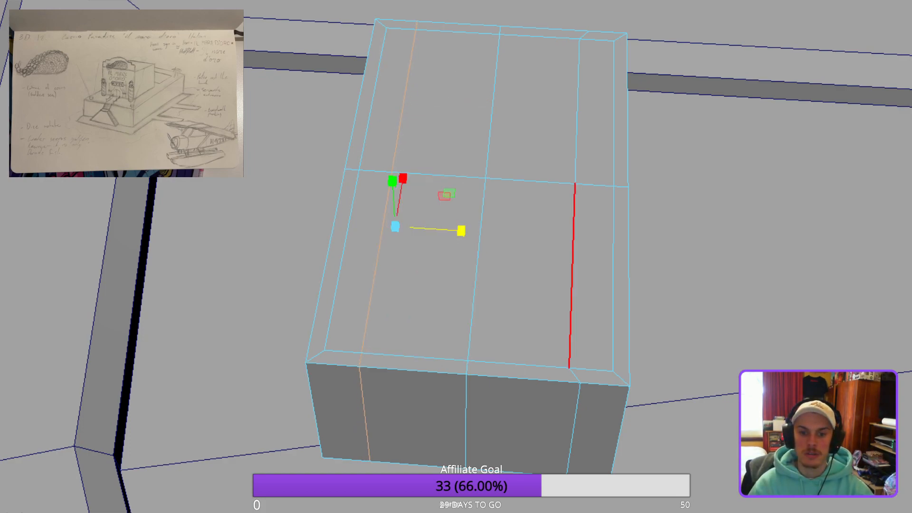
pyautogui.doubleClick(572, 275)
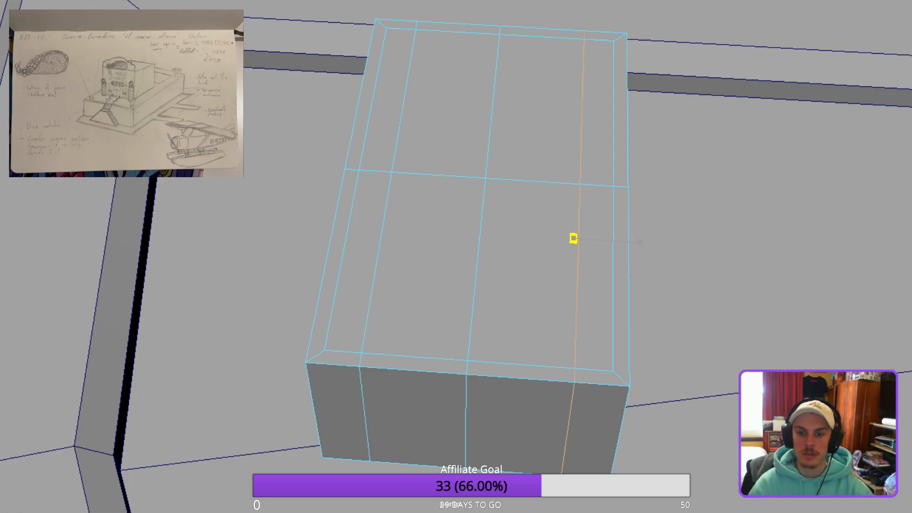
pyautogui.moveTo(532, 181)
pyautogui.keyDown('alt'); pyautogui.mouseDown()
pyautogui.moveTo(532, 99)
pyautogui.moveTo(532, 148)
pyautogui.mouseUp(); pyautogui.keyUp('alt')
pyautogui.keyDown('alt'); pyautogui.moveTo(598, 156); pyautogui.dragTo(413, 162); pyautogui.keyUp('alt')
# Insert two crosswise edge loops, one near each short end of the box.
pyautogui.press('q')
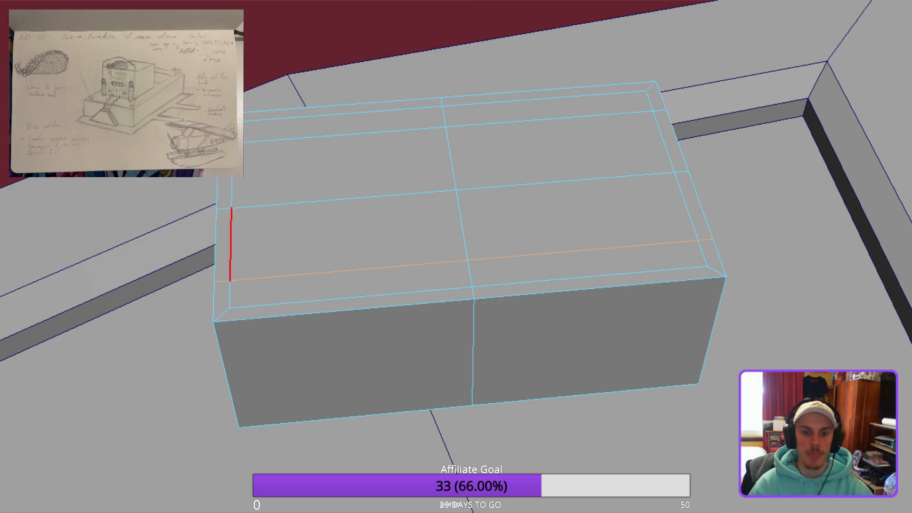
pyautogui.keyDown('alt'); pyautogui.moveTo(329, 290); pyautogui.dragTo(311, 270); pyautogui.keyUp('alt')
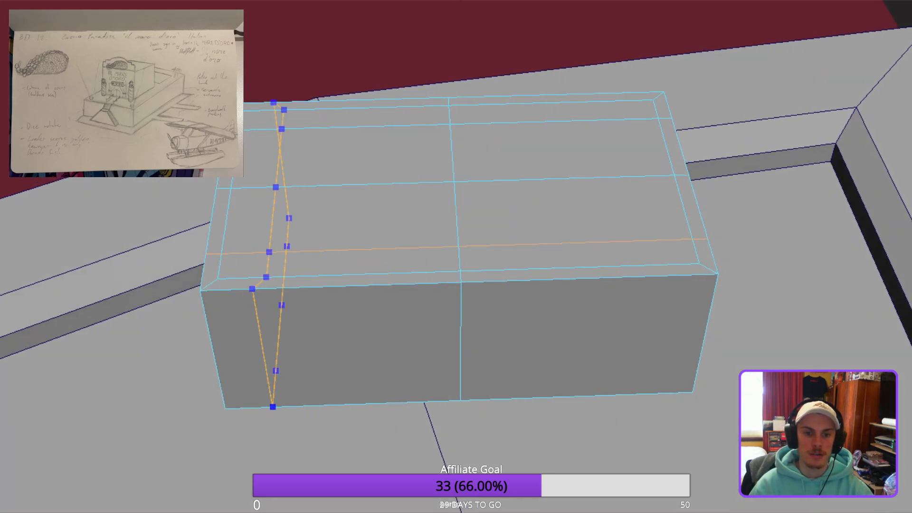
pyautogui.keyDown('ctrl'); pyautogui.click(266, 277); pyautogui.keyUp('ctrl')
pyautogui.keyDown('alt'); pyautogui.moveTo(265, 277); pyautogui.dragTo(243, 275); pyautogui.keyUp('alt')
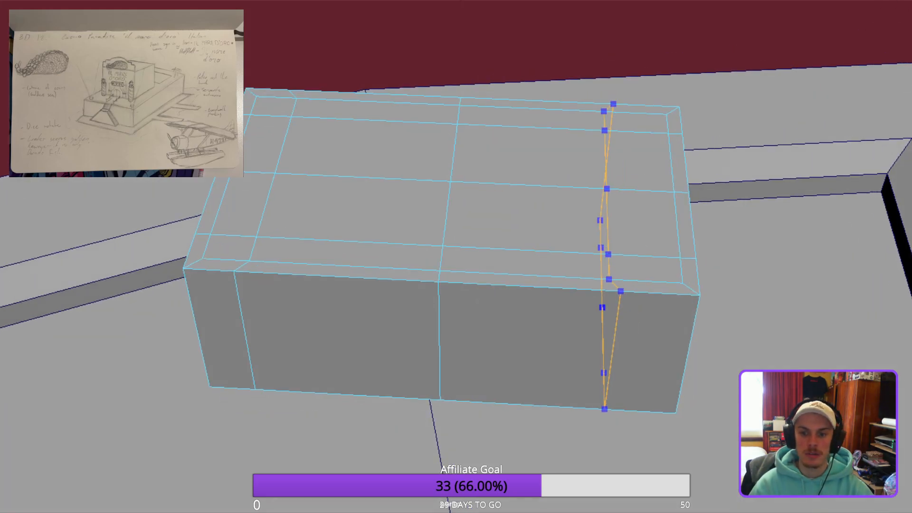
pyautogui.keyDown('ctrl'); pyautogui.click(605, 107); pyautogui.keyUp('ctrl')
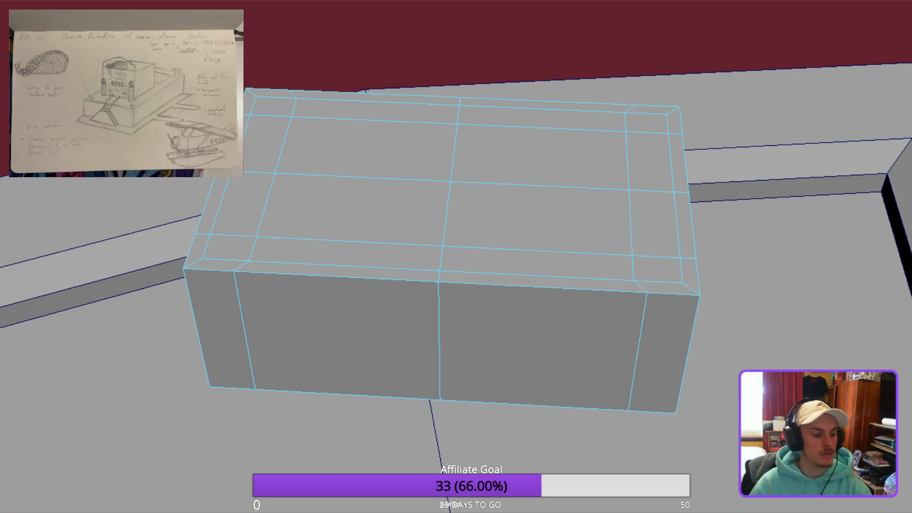
# Straighten the two crosswise edge loops near the short ends by scaling each one flat along the box's length.
pyautogui.doubleClick(630, 222)
pyautogui.moveTo(693, 255); pyautogui.dragTo(625, 253)
pyautogui.doubleClick(265, 204)
pyautogui.moveTo(344, 237); pyautogui.dragTo(422, 185)
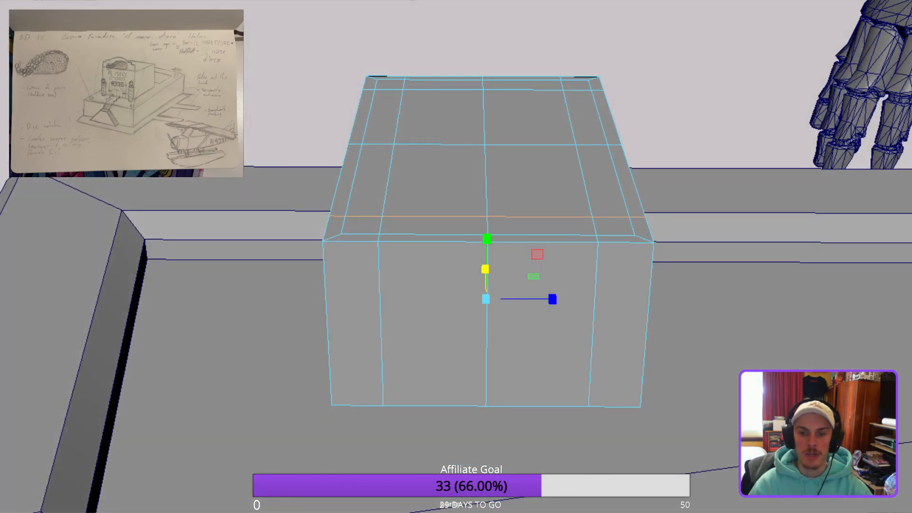
pyautogui.keyDown('alt'); pyautogui.moveTo(540, 217); pyautogui.dragTo(449, 280, button='middle'); pyautogui.keyUp('alt')
pyautogui.scroll(2, 449, 281)
pyautogui.keyDown('alt'); pyautogui.moveTo(449, 280); pyautogui.dragTo(464, 163); pyautogui.keyUp('alt')
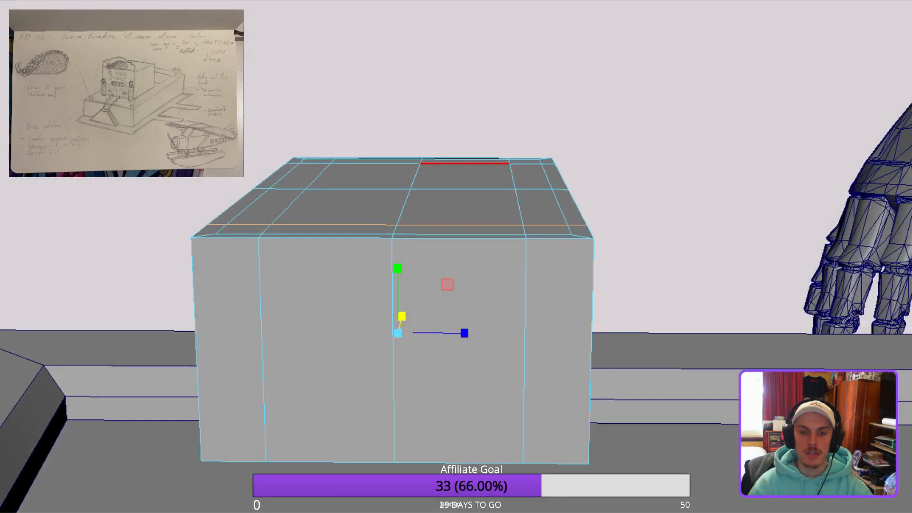
# Select the box's top faces and the whole rim around them, leaving out the four inner corner squares.
pyautogui.press('F11')
pyautogui.keyDown('alt'); pyautogui.moveTo(463, 207); pyautogui.dragTo(463, 295); pyautogui.keyUp('alt')
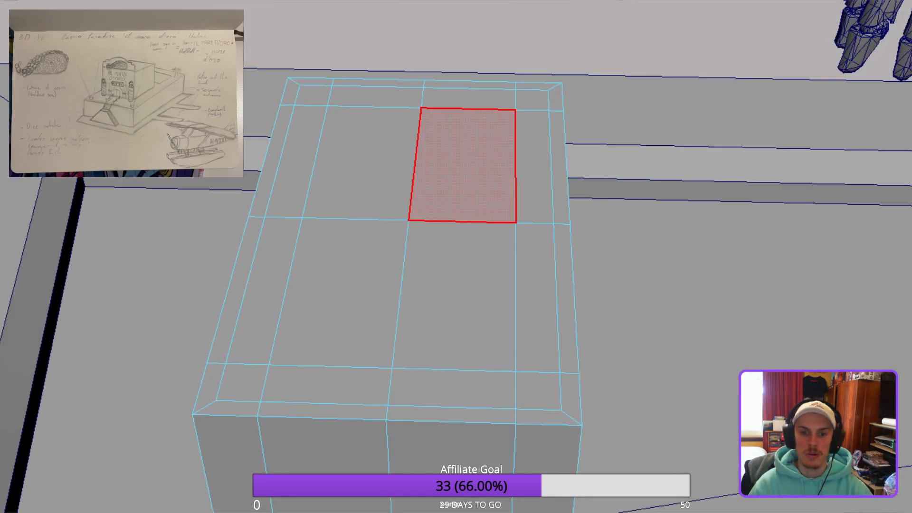
pyautogui.click(470, 84)
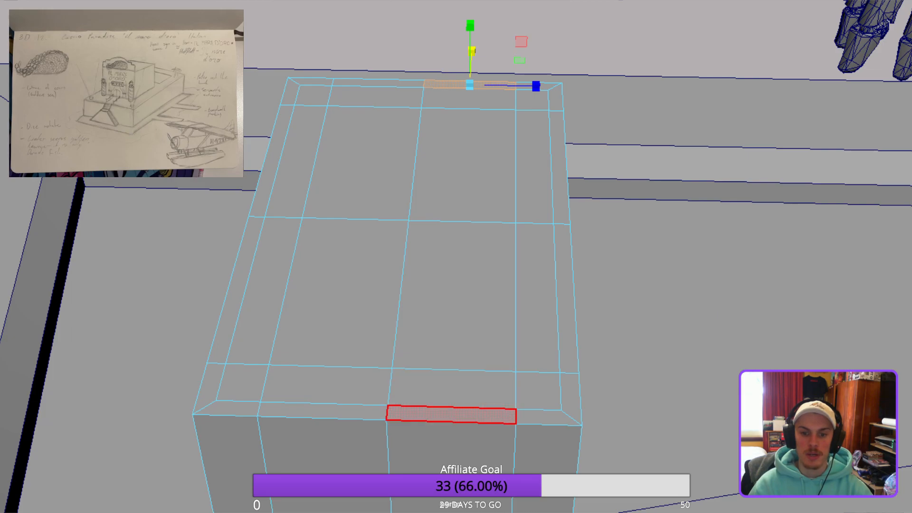
pyautogui.keyDown('shift'); pyautogui.doubleClick(451, 414); pyautogui.keyUp('shift')
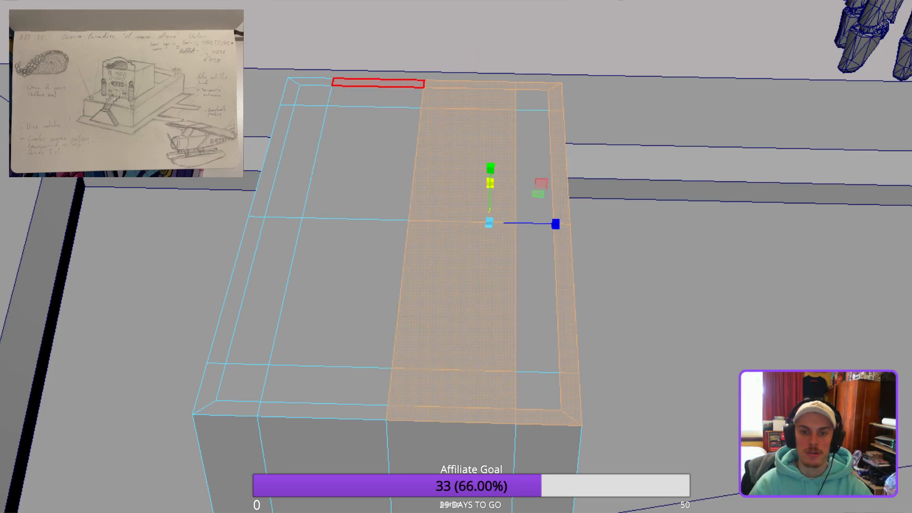
pyautogui.keyDown('shift'); pyautogui.click(378, 83); pyautogui.keyUp('shift')
pyautogui.keyDown('shift'); pyautogui.click(323, 411); pyautogui.keyUp('shift')
pyautogui.keyDown('shift'); pyautogui.doubleClick(323, 410); pyautogui.keyUp('shift')
pyautogui.keyDown('alt'); pyautogui.moveTo(577, 304); pyautogui.dragTo(551, 304); pyautogui.keyUp('alt')
pyautogui.keyDown('shift'); pyautogui.click(549, 304); pyautogui.keyUp('shift')
pyautogui.keyDown('shift'); pyautogui.click(520, 299); pyautogui.keyUp('shift')
pyautogui.keyDown('shift'); pyautogui.click(539, 171); pyautogui.keyUp('shift')
pyautogui.keyDown('shift'); pyautogui.click(305, 152); pyautogui.keyUp('shift')
pyautogui.keyDown('shift'); pyautogui.click(254, 280); pyautogui.keyUp('shift')
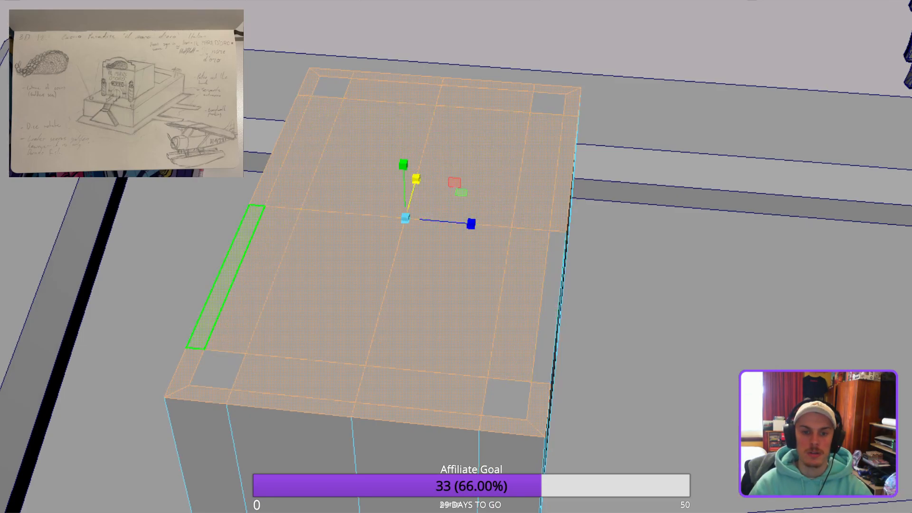
pyautogui.keyDown('shift'); pyautogui.click(226, 277); pyautogui.keyUp('shift')
# Deselect the L-shaped rim faces at the four corners and add the inner corner squares to the selection.
pyautogui.keyDown('ctrl'); pyautogui.moveTo(612, 472); pyautogui.dragTo(515, 403); pyautogui.keyUp('ctrl')
pyautogui.keyDown('shift'); pyautogui.click(549, 306); pyautogui.keyUp('shift')
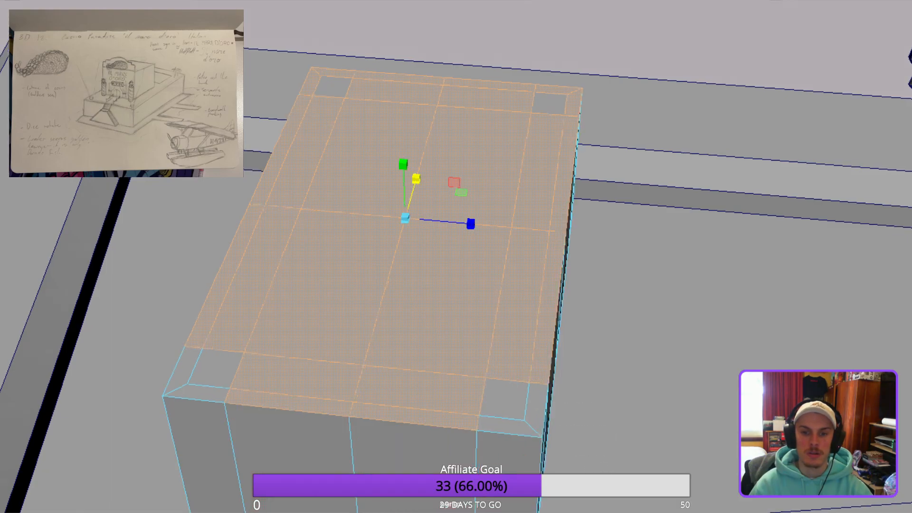
pyautogui.keyDown('alt'); pyautogui.moveTo(549, 306); pyautogui.dragTo(447, 323); pyautogui.keyUp('alt')
pyautogui.keyDown('ctrl'); pyautogui.moveTo(680, 200); pyautogui.dragTo(679, 199); pyautogui.keyUp('ctrl')
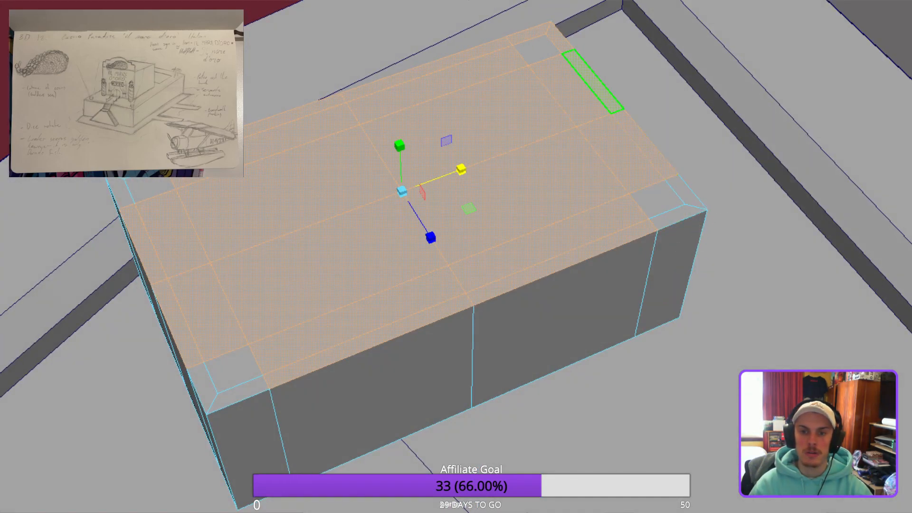
pyautogui.keyDown('alt'); pyautogui.moveTo(399, 285); pyautogui.dragTo(450, 292); pyautogui.keyUp('alt')
pyautogui.keyDown('shift'); pyautogui.click(506, 337); pyautogui.keyUp('shift')
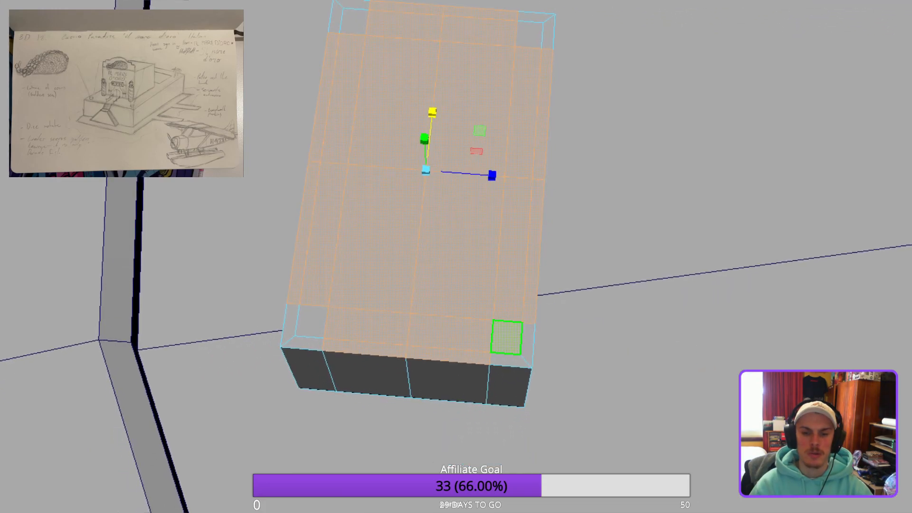
pyautogui.keyDown('shift'); pyautogui.click(311, 321); pyautogui.keyUp('shift')
pyautogui.keyDown('alt'); pyautogui.moveTo(426, 170); pyautogui.dragTo(404, 264, button='middle'); pyautogui.keyUp('alt')
pyautogui.scroll(-1, 404, 263)
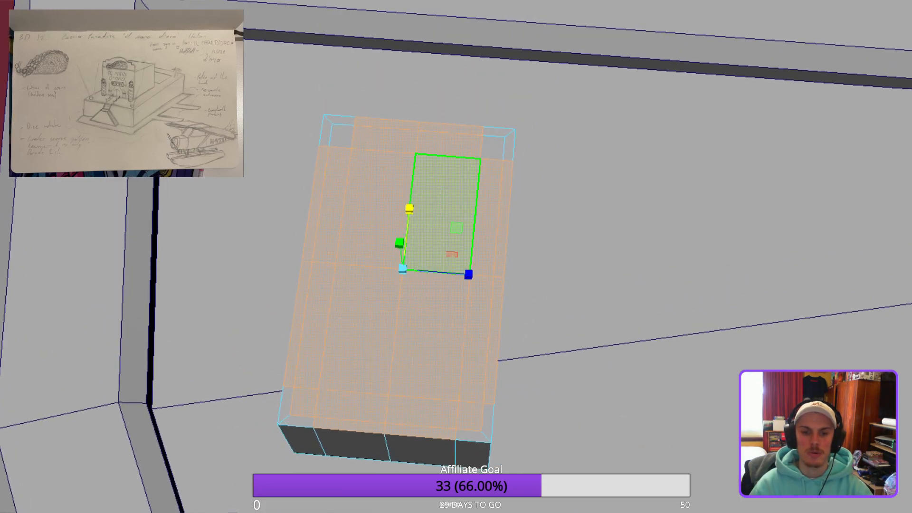
pyautogui.keyDown('shift'); pyautogui.click(492, 148); pyautogui.keyUp('shift')
pyautogui.keyDown('alt'); pyautogui.moveTo(493, 148); pyautogui.dragTo(506, 112); pyautogui.keyUp('alt')
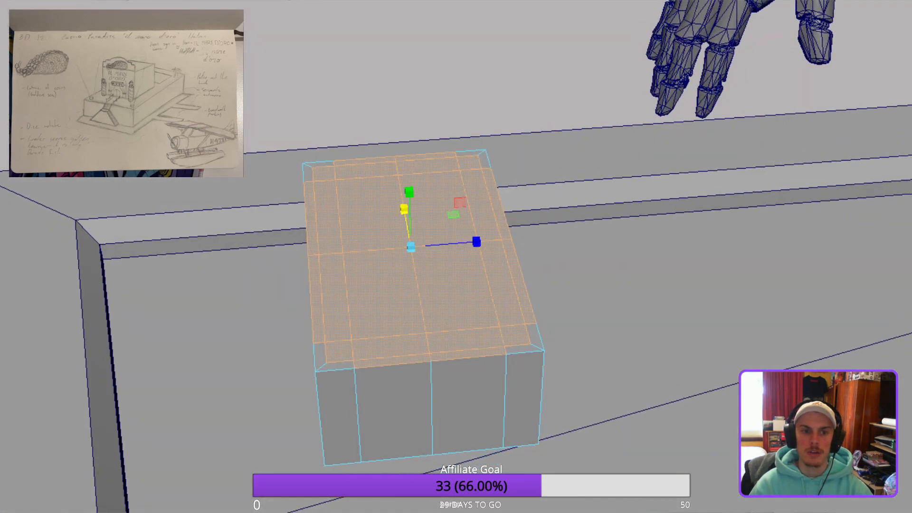
# Extrude the selected top faces down into the box with a Local Translate Z of -0.231, leaving four corner posts.
pyautogui.hotkey('ctrl', 'e')
pyautogui.keyDown('alt'); pyautogui.moveTo(485, 158); pyautogui.dragTo(484, 125); pyautogui.keyUp('alt')
pyautogui.moveTo(371, 166); pyautogui.dragTo(294, 216)
pyautogui.scroll(3, 456, 257)
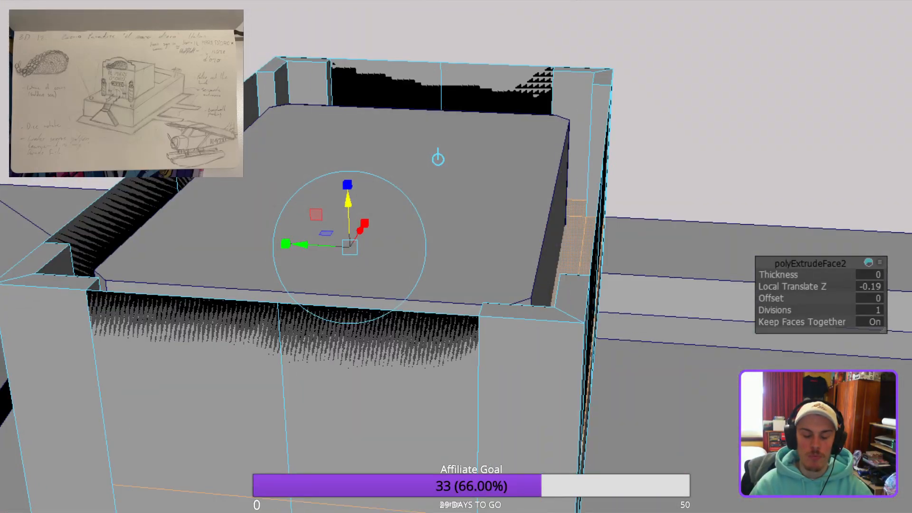
pyautogui.keyDown('alt'); pyautogui.moveTo(456, 257); pyautogui.dragTo(408, 183); pyautogui.keyUp('alt')
pyautogui.moveTo(421, 228); pyautogui.dragTo(421, 266)
pyautogui.keyDown('alt'); pyautogui.moveTo(420, 266); pyautogui.dragTo(366, 285); pyautogui.keyUp('alt')
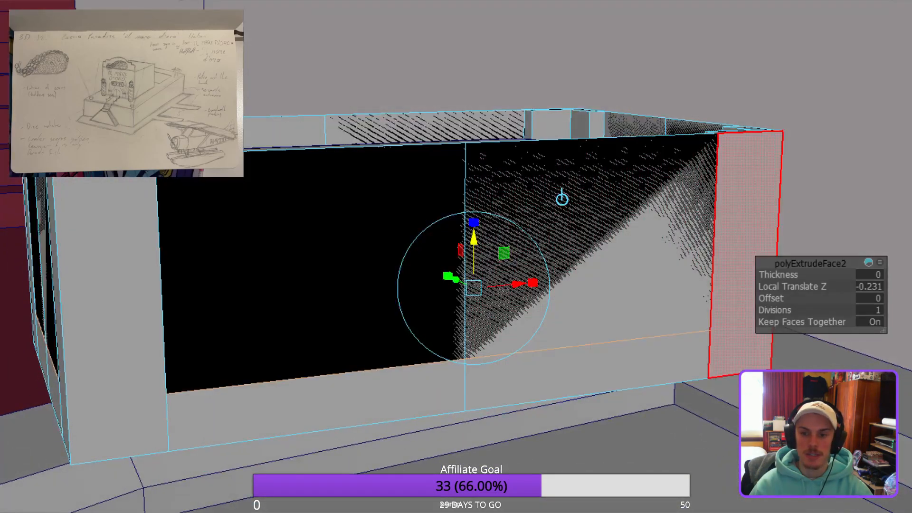
# Delete both outer wall panels between the corner posts on one short end of the box.
pyautogui.press('F8')
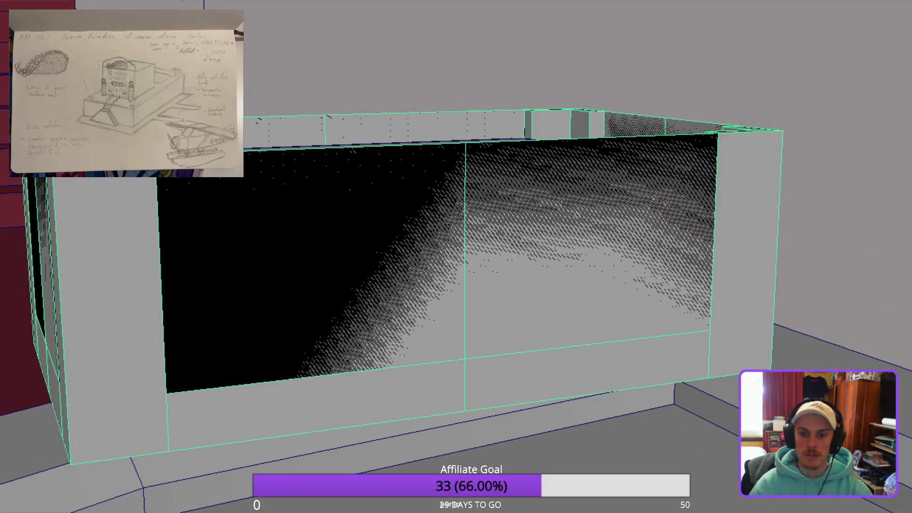
pyautogui.press('F8')
pyautogui.click(590, 247)
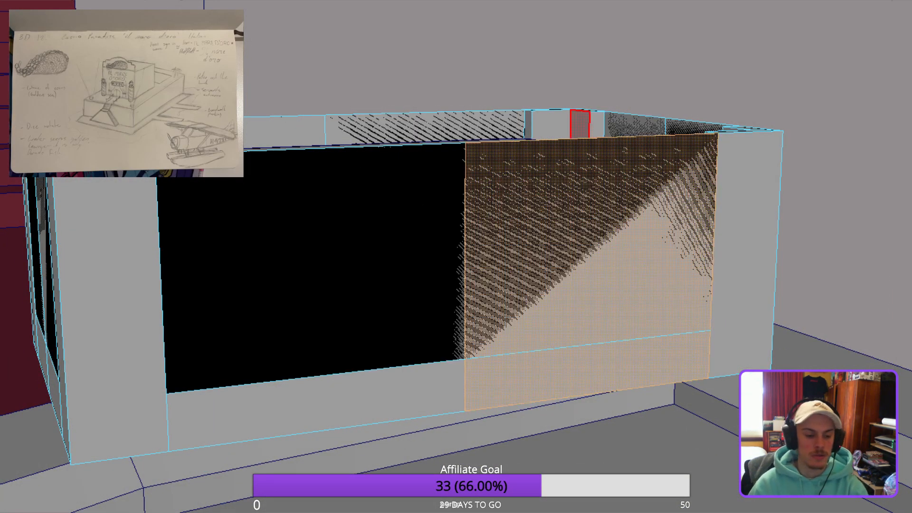
pyautogui.press('Delete')
pyautogui.click(332, 266)
pyautogui.press('Delete')
# Delete the outer wall panels between the corner posts on a long side and on the opposite short end.
pyautogui.keyDown('alt'); pyautogui.moveTo(591, 247); pyautogui.dragTo(807, 247); pyautogui.keyUp('alt')
pyautogui.click(213, 295)
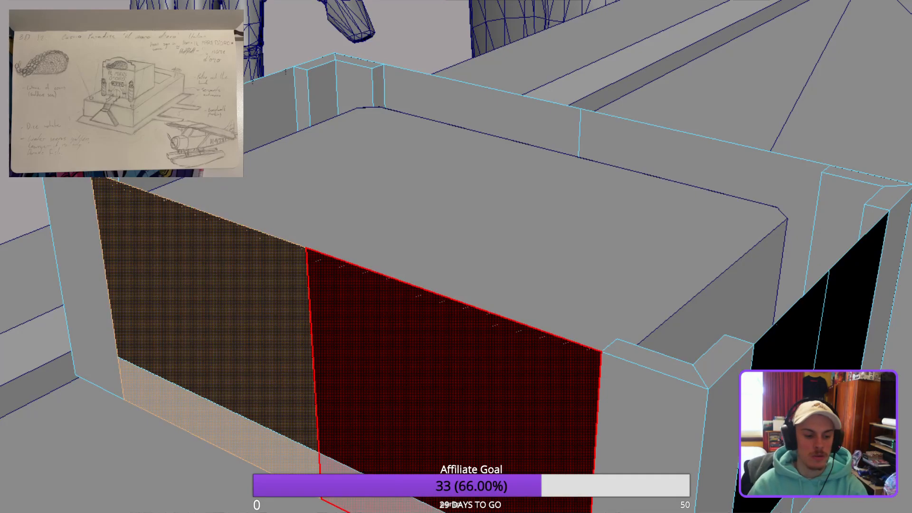
pyautogui.press('Delete')
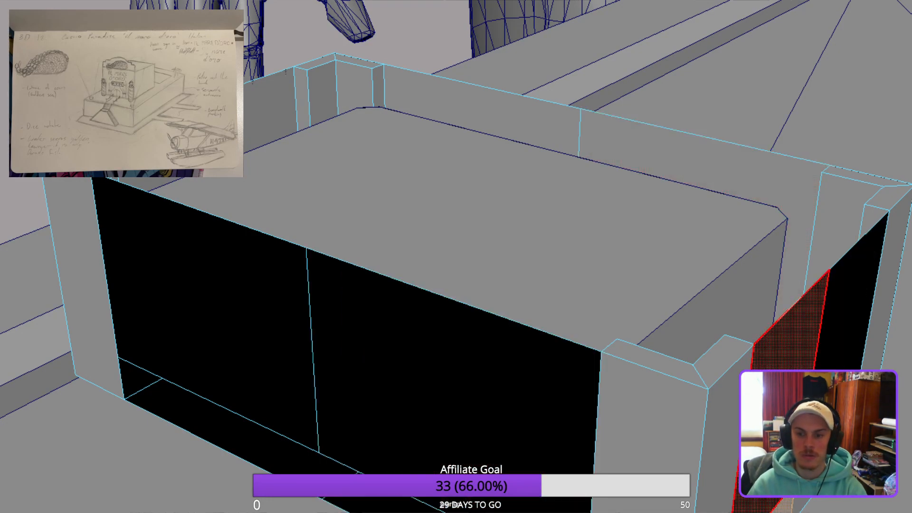
pyautogui.keyDown('alt'); pyautogui.moveTo(475, 109); pyautogui.dragTo(694, 121); pyautogui.keyUp('alt')
pyautogui.click(221, 304)
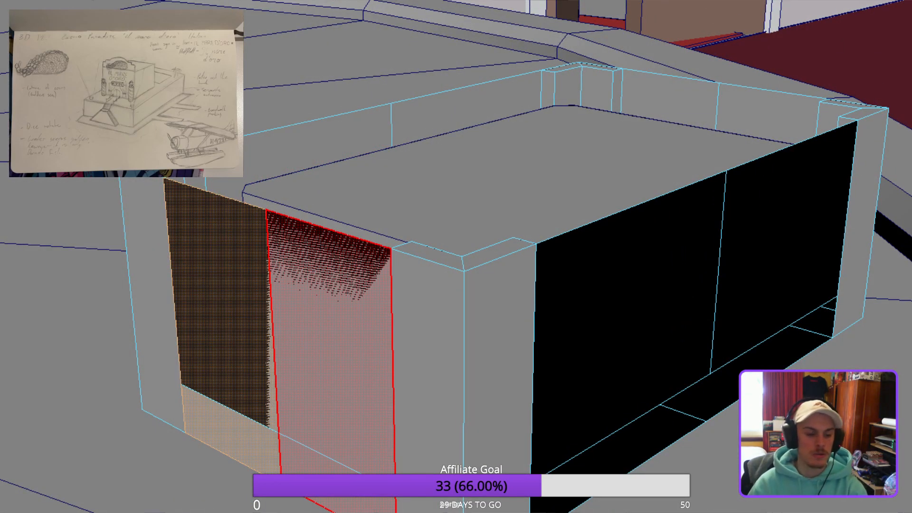
pyautogui.press('Delete')
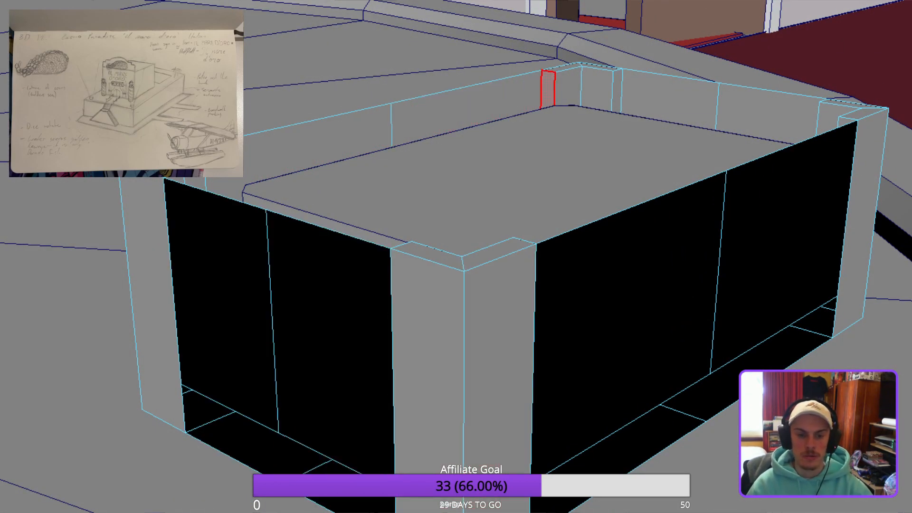
# Delete the two inner wall faces between the corner posts on the short end to open it up.
pyautogui.keyDown('alt'); pyautogui.moveTo(465, 109); pyautogui.dragTo(546, 138); pyautogui.keyUp('alt')
pyautogui.click(514, 251)
pyautogui.keyDown('shift'); pyautogui.click(413, 237); pyautogui.keyUp('shift')
pyautogui.press('Delete')
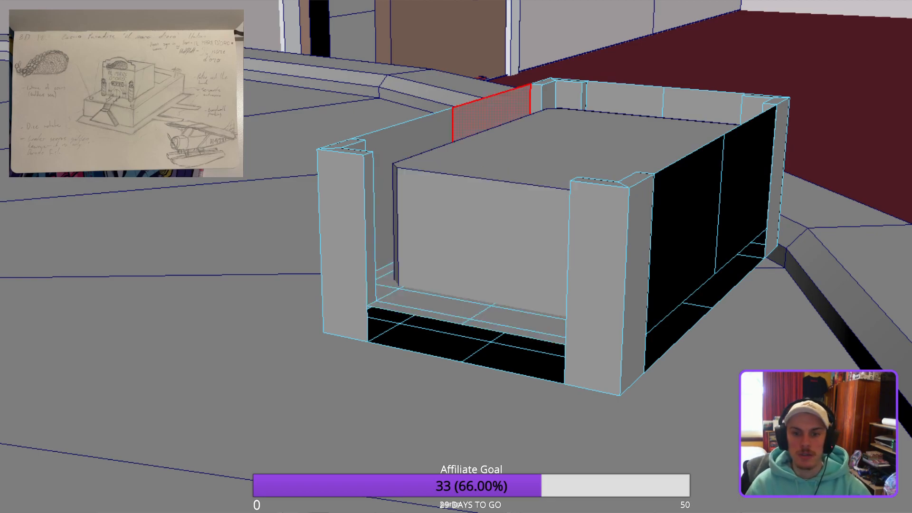
# Select the leftover wall faces between the corner posts on the other three sides and delete them.
pyautogui.keyDown('alt'); pyautogui.moveTo(594, 285); pyautogui.dragTo(384, 323); pyautogui.keyUp('alt')
pyautogui.click(570, 289)
pyautogui.keyDown('shift'); pyautogui.click(774, 266); pyautogui.keyUp('shift')
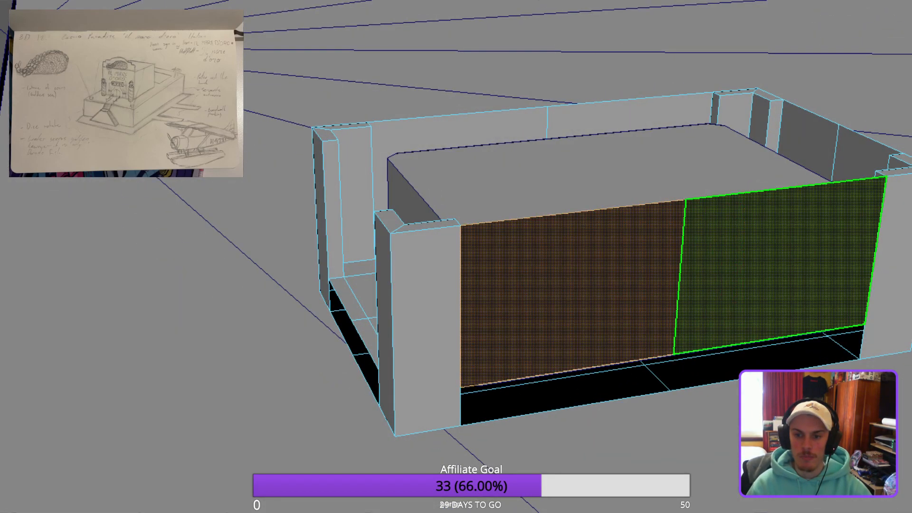
pyautogui.keyDown('alt'); pyautogui.moveTo(774, 266); pyautogui.dragTo(570, 285); pyautogui.keyUp('alt')
pyautogui.keyDown('shift'); pyautogui.click(606, 318); pyautogui.keyUp('shift')
pyautogui.keyDown('shift'); pyautogui.click(713, 295); pyautogui.keyUp('shift')
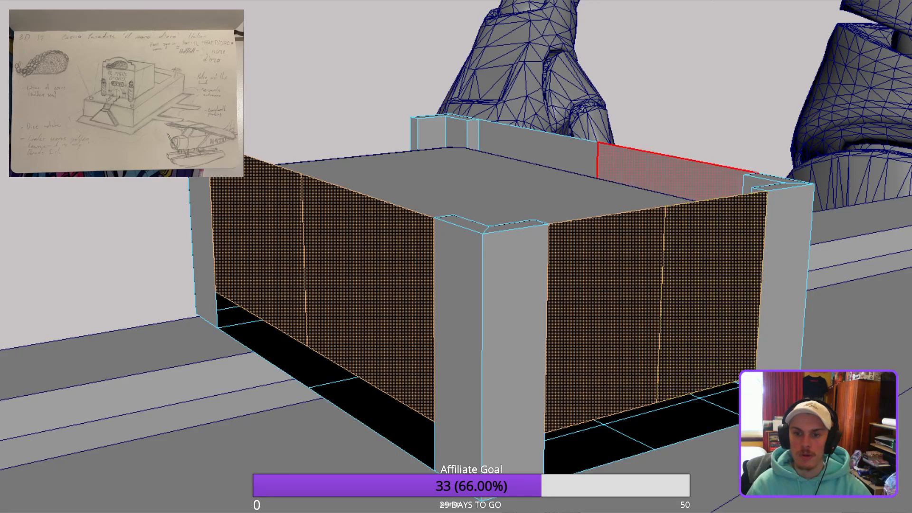
pyautogui.keyDown('shift'); pyautogui.click(667, 169); pyautogui.keyUp('shift')
pyautogui.keyDown('shift'); pyautogui.click(539, 148); pyautogui.keyUp('shift')
pyautogui.press('Delete')
# Append two polygons to close the open strip beneath the floor on one long side of the holder.
pyautogui.keyDown('alt'); pyautogui.moveTo(539, 190); pyautogui.dragTo(389, 266); pyautogui.keyUp('alt')
pyautogui.keyDown('alt'); pyautogui.moveTo(389, 266); pyautogui.dragTo(427, 135, button='middle'); pyautogui.keyUp('alt')
pyautogui.keyDown('alt'); pyautogui.moveTo(427, 237); pyautogui.dragTo(456, 290); pyautogui.keyUp('alt')
pyautogui.scroll(-2, 456, 237)
pyautogui.scroll(-3, 447, 237)
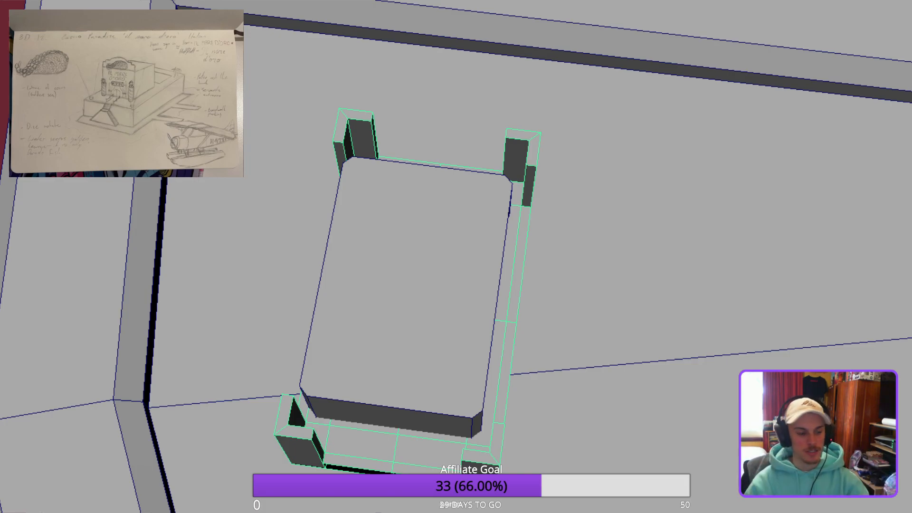
pyautogui.keyDown('alt'); pyautogui.moveTo(456, 290); pyautogui.dragTo(380, 238); pyautogui.keyUp('alt')
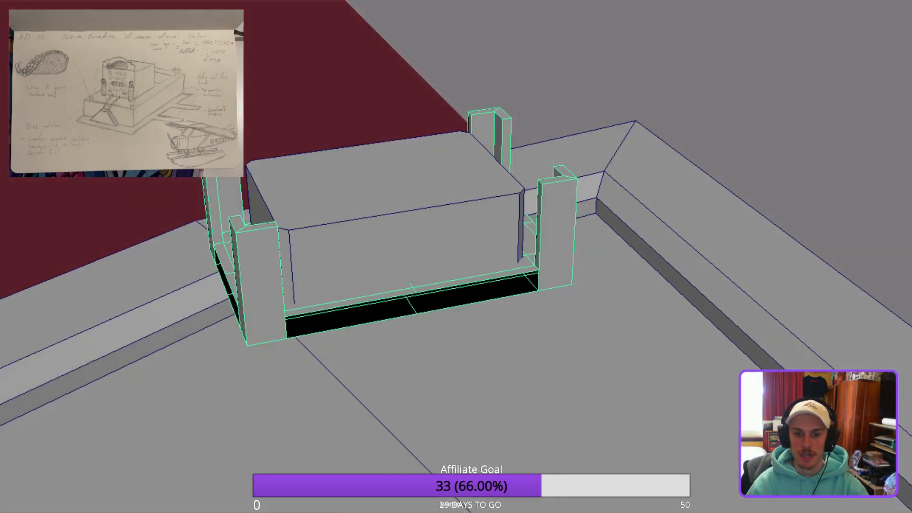
pyautogui.scroll(6, 456, 256)
pyautogui.keyDown('alt'); pyautogui.moveTo(456, 257); pyautogui.dragTo(428, 228); pyautogui.keyUp('alt')
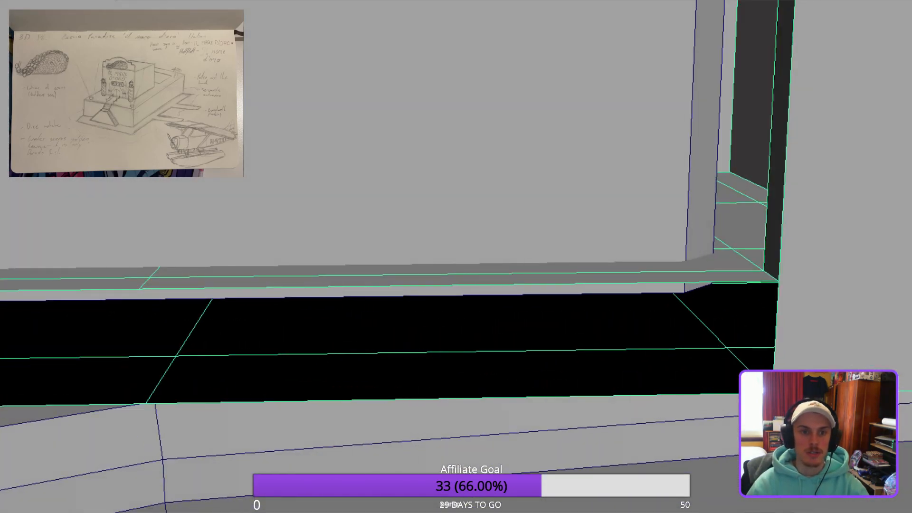
pyautogui.press('g')
pyautogui.click(458, 285)
pyautogui.click(458, 398)
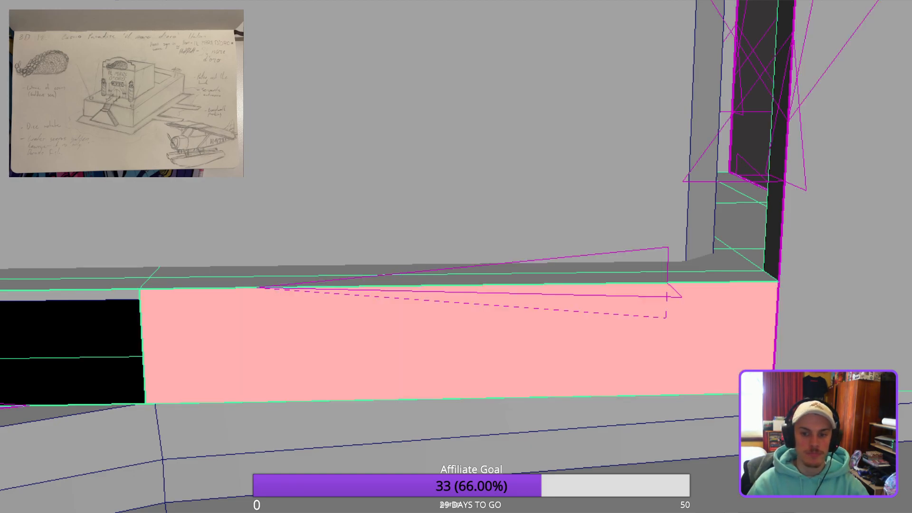
pyautogui.press('Return')
pyautogui.click(72, 289)
pyautogui.click(72, 405)
pyautogui.press('Return')
# Append two polygons to close the open base strip between the posts on the adjacent short end.
pyautogui.keyDown('alt'); pyautogui.moveTo(456, 257); pyautogui.dragTo(522, 256); pyautogui.keyUp('alt')
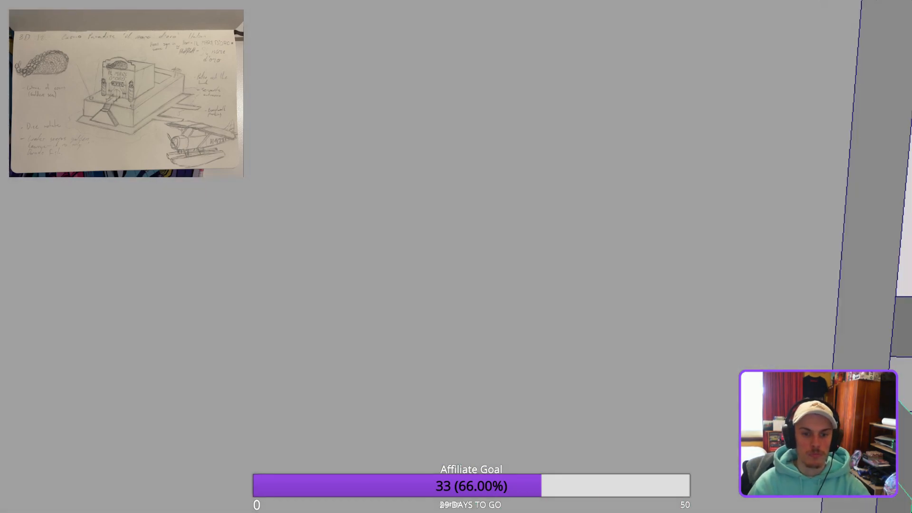
pyautogui.scroll(-3, 456, 256)
pyautogui.press('g')
pyautogui.click(447, 423)
pyautogui.click(447, 501)
pyautogui.press('Return')
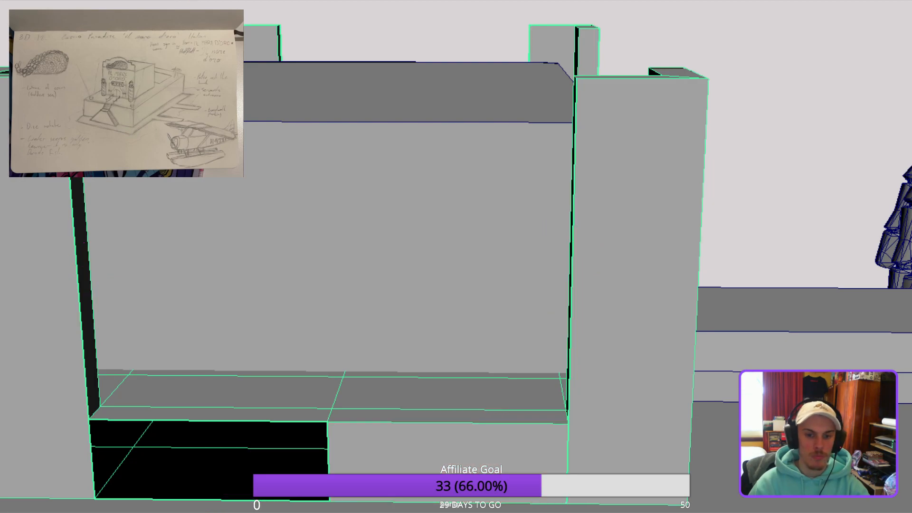
pyautogui.press('g')
pyautogui.click(209, 499)
pyautogui.press('Return')
# Append two polygons to close the open base strip between the posts on the holder's other long side.
pyautogui.keyDown('alt'); pyautogui.moveTo(456, 256); pyautogui.dragTo(333, 295); pyautogui.keyUp('alt')
pyautogui.scroll(-3, 456, 257)
pyautogui.keyDown('alt'); pyautogui.moveTo(408, 266); pyautogui.dragTo(465, 266); pyautogui.keyUp('alt')
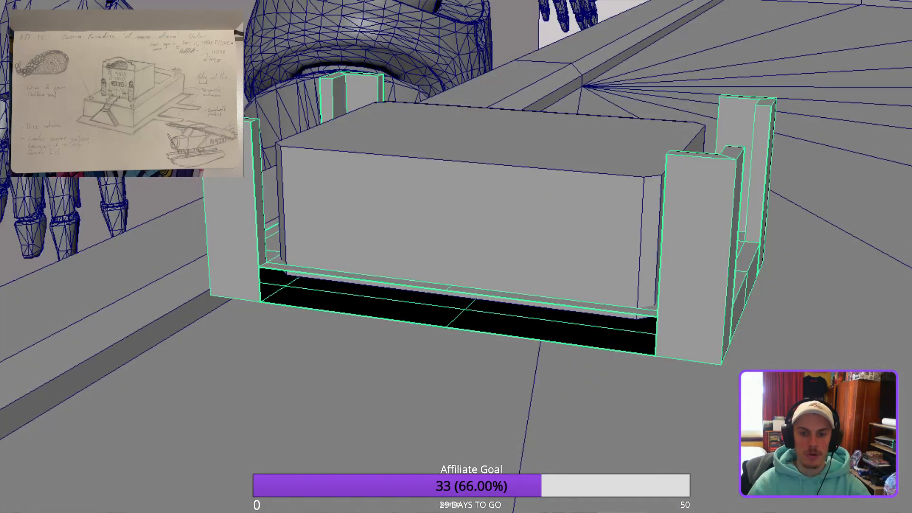
pyautogui.press('g')
pyautogui.click(550, 341)
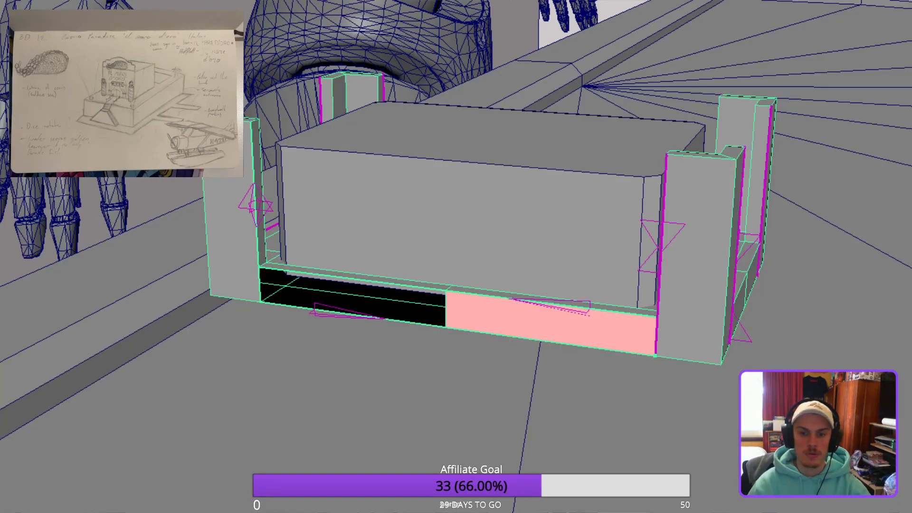
pyautogui.press('Return')
pyautogui.press('g')
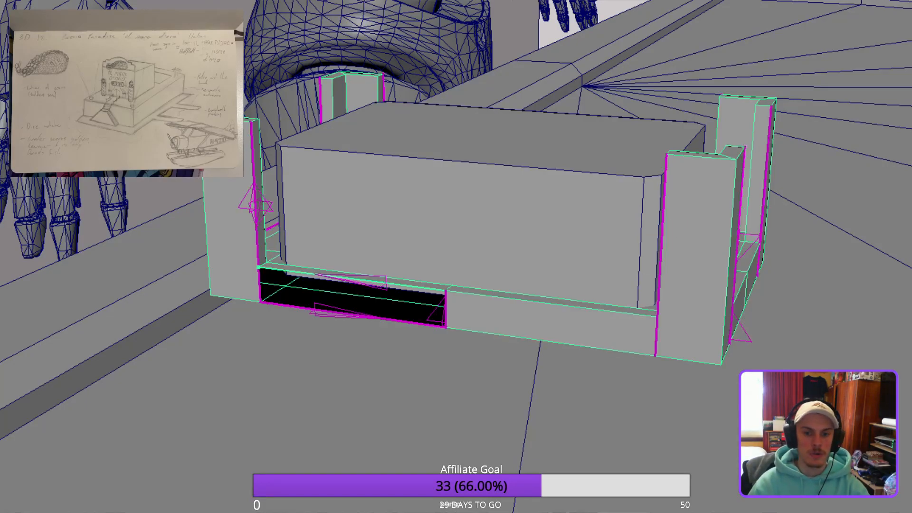
pyautogui.click(353, 314)
pyautogui.press('Return')
# Append two polygons to close the last open base strip on the remaining short end of the holder.
pyautogui.keyDown('alt'); pyautogui.moveTo(361, 246); pyautogui.dragTo(523, 285); pyautogui.keyUp('alt')
pyautogui.scroll(6, 456, 256)
pyautogui.moveTo(456, 256)
pyautogui.keyDown('alt'); pyautogui.mouseDown()
pyautogui.moveTo(504, 256)
pyautogui.moveTo(494, 209)
pyautogui.moveTo(454, 242)
pyautogui.mouseUp(); pyautogui.keyUp('alt')
pyautogui.click(556, 306)
pyautogui.click(553, 422)
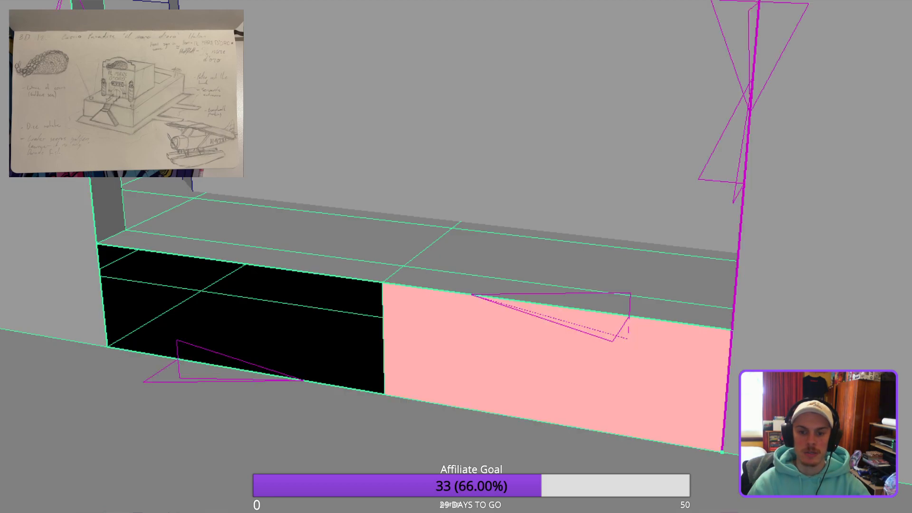
pyautogui.press('Return')
pyautogui.click(240, 263)
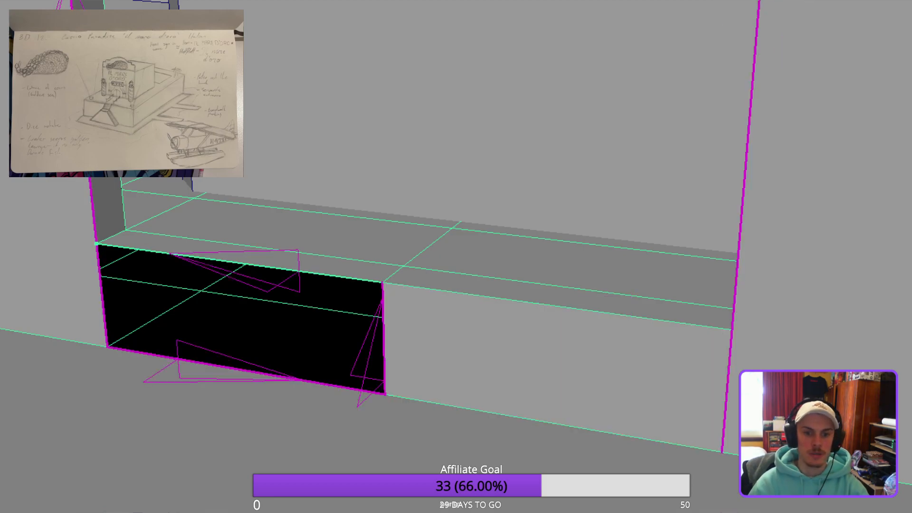
pyautogui.click(246, 370)
pyautogui.press('Return')
# Merge the holder's vertices with a distance threshold of 0.01 and return to object selection.
pyautogui.keyDown('alt'); pyautogui.moveTo(456, 257); pyautogui.dragTo(485, 304); pyautogui.keyUp('alt')
pyautogui.keyDown('alt'); pyautogui.moveTo(485, 304); pyautogui.dragTo(427, 304, button='right'); pyautogui.keyUp('alt')
pyautogui.keyDown('alt'); pyautogui.moveTo(427, 304); pyautogui.dragTo(371, 285); pyautogui.keyUp('alt')
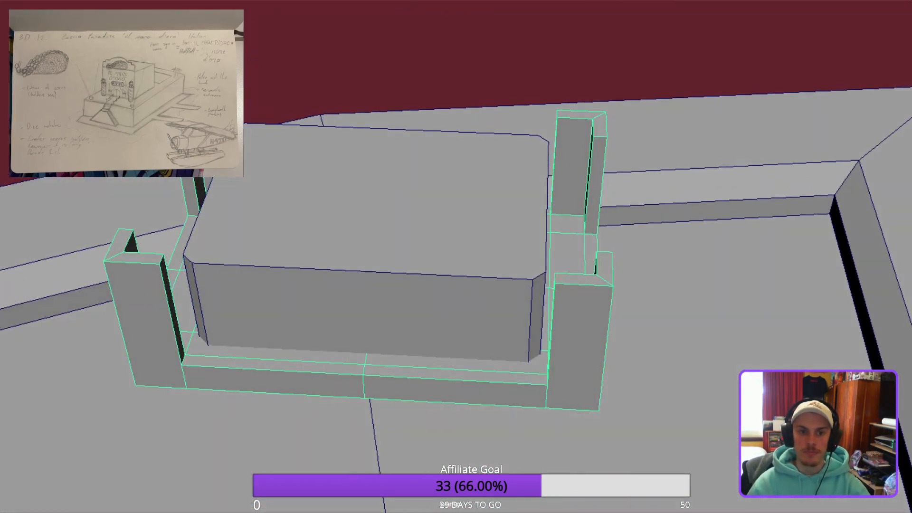
pyautogui.press('g')
pyautogui.keyDown('alt'); pyautogui.moveTo(456, 257); pyautogui.dragTo(357, 213); pyautogui.keyUp('alt')
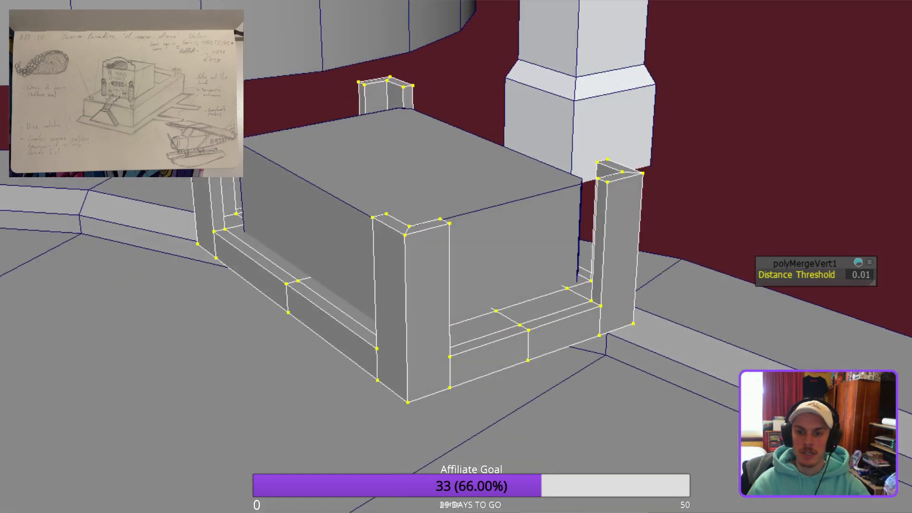
pyautogui.press('F8')
pyautogui.keyDown('alt'); pyautogui.moveTo(456, 256); pyautogui.dragTo(304, 294); pyautogui.keyUp('alt')
pyautogui.keyDown('alt'); pyautogui.moveTo(304, 294); pyautogui.dragTo(342, 295, button='right'); pyautogui.keyUp('alt')
pyautogui.click(506, 333)
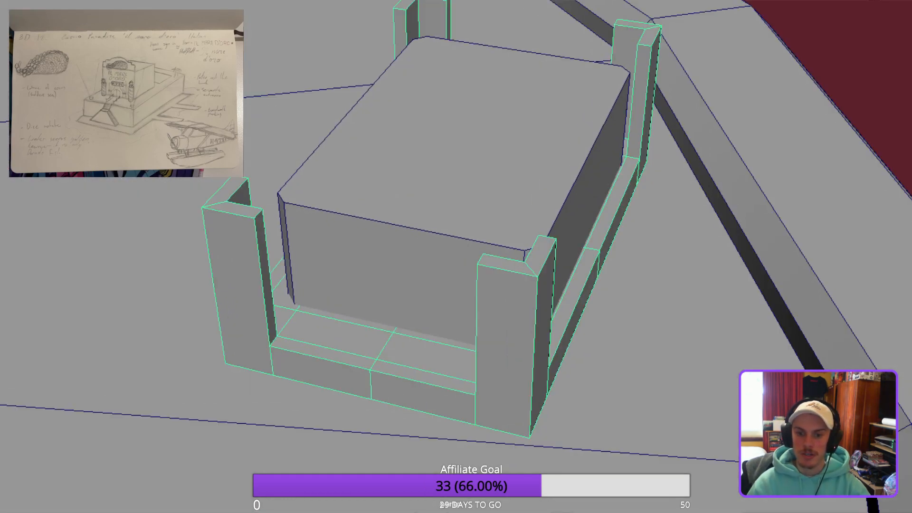
# Select the middle edge loops that divide the holder's base strips and floor and delete them.
pyautogui.keyDown('alt'); pyautogui.moveTo(361, 266); pyautogui.dragTo(522, 266); pyautogui.keyUp('alt')
pyautogui.keyDown('alt'); pyautogui.moveTo(428, 266); pyautogui.dragTo(494, 266, button='right'); pyautogui.keyUp('alt')
pyautogui.keyDown('alt'); pyautogui.moveTo(428, 266); pyautogui.dragTo(480, 256); pyautogui.keyUp('alt')
pyautogui.keyDown('alt'); pyautogui.moveTo(479, 257); pyautogui.dragTo(427, 256, button='right'); pyautogui.keyUp('alt')
pyautogui.keyDown('alt'); pyautogui.moveTo(522, 266); pyautogui.dragTo(371, 237); pyautogui.keyUp('alt')
pyautogui.keyDown('alt'); pyautogui.moveTo(427, 256); pyautogui.dragTo(370, 257, button='right'); pyautogui.keyUp('alt')
pyautogui.keyDown('alt'); pyautogui.moveTo(456, 304); pyautogui.dragTo(494, 171, button='middle'); pyautogui.keyUp('alt')
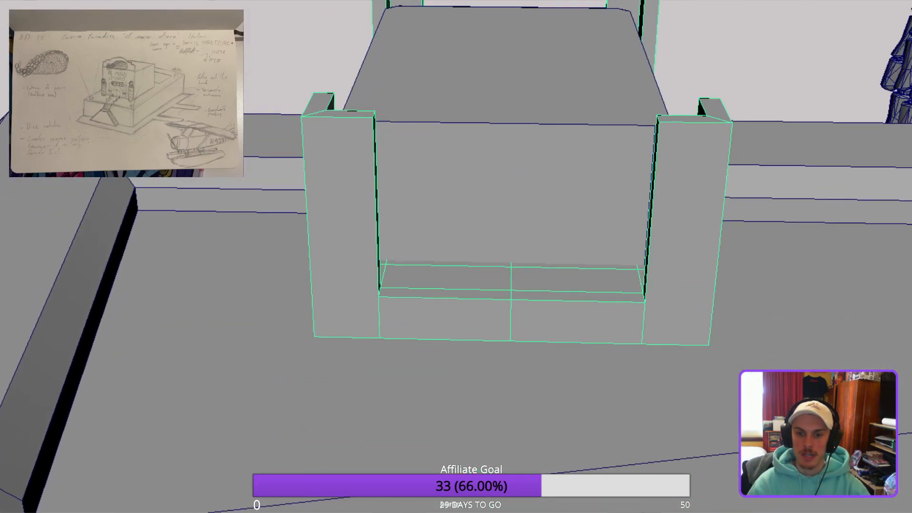
pyautogui.keyDown('alt'); pyautogui.moveTo(444, 340); pyautogui.dragTo(589, 351); pyautogui.keyUp('alt')
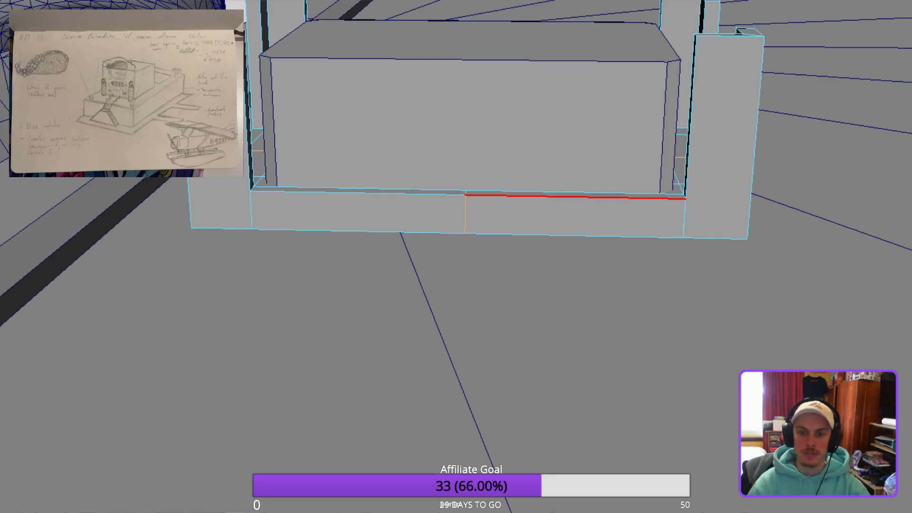
pyautogui.keyDown('alt'); pyautogui.moveTo(575, 199); pyautogui.dragTo(422, 256); pyautogui.keyUp('alt')
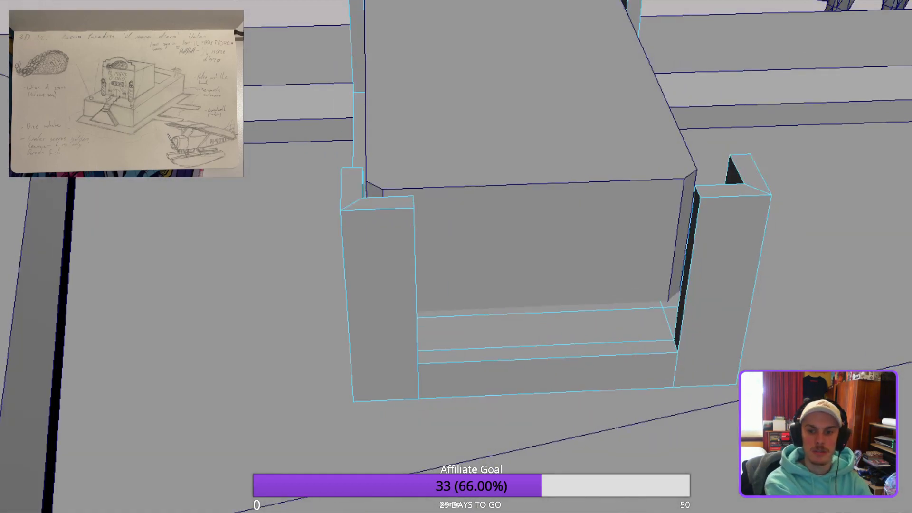
pyautogui.keyDown('alt'); pyautogui.moveTo(428, 266); pyautogui.dragTo(503, 290); pyautogui.keyUp('alt')
pyautogui.keyDown('alt'); pyautogui.moveTo(570, 327); pyautogui.dragTo(485, 437); pyautogui.keyUp('alt')
pyautogui.keyDown('alt'); pyautogui.moveTo(484, 437); pyautogui.dragTo(385, 423, button='right'); pyautogui.keyUp('alt')
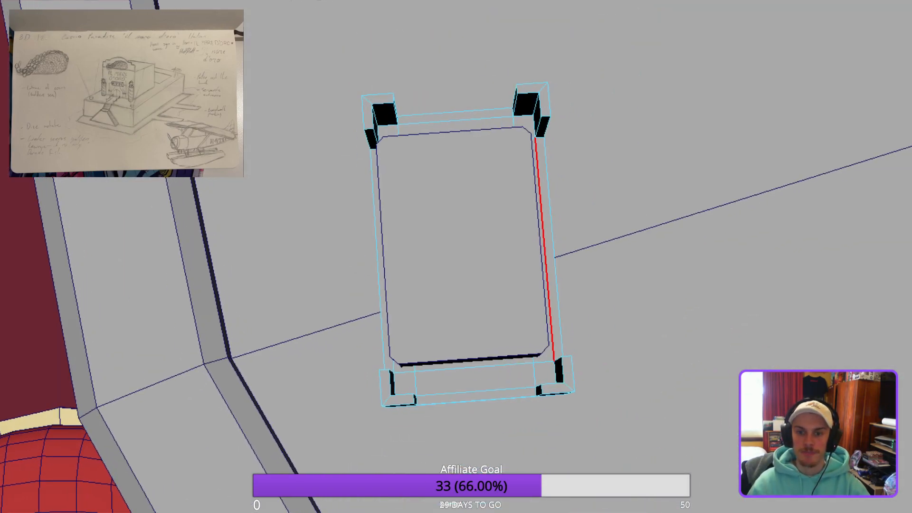
# Adjust the holder's placement across its width to line it up around the block.
pyautogui.press('f')
pyautogui.keyDown('alt'); pyautogui.moveTo(499, 304); pyautogui.dragTo(507, 225); pyautogui.keyUp('alt')
pyautogui.press('r')
pyautogui.moveTo(456, 256); pyautogui.dragTo(480, 304)
pyautogui.moveTo(525, 237); pyautogui.dragTo(509, 224)
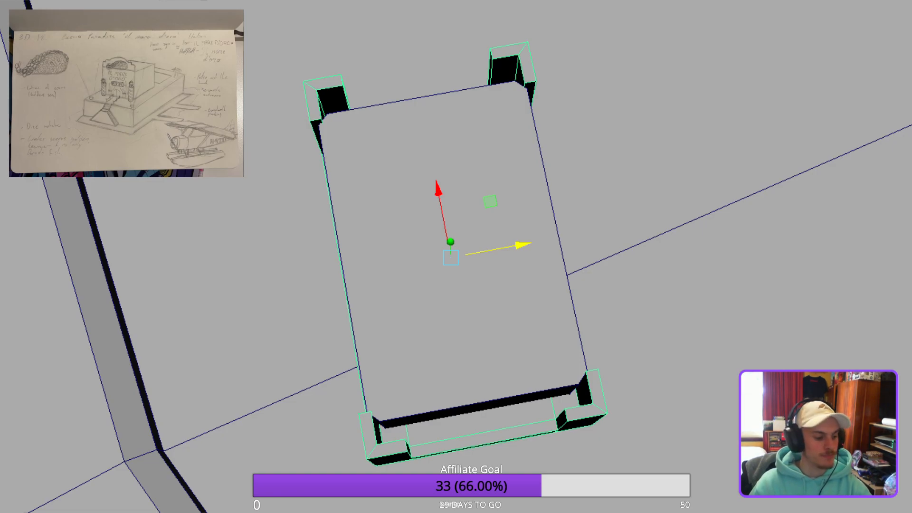
pyautogui.hotkey('ctrl', 'z')
pyautogui.hotkey('ctrl', 'z')
pyautogui.moveTo(526, 244); pyautogui.dragTo(646, 195)
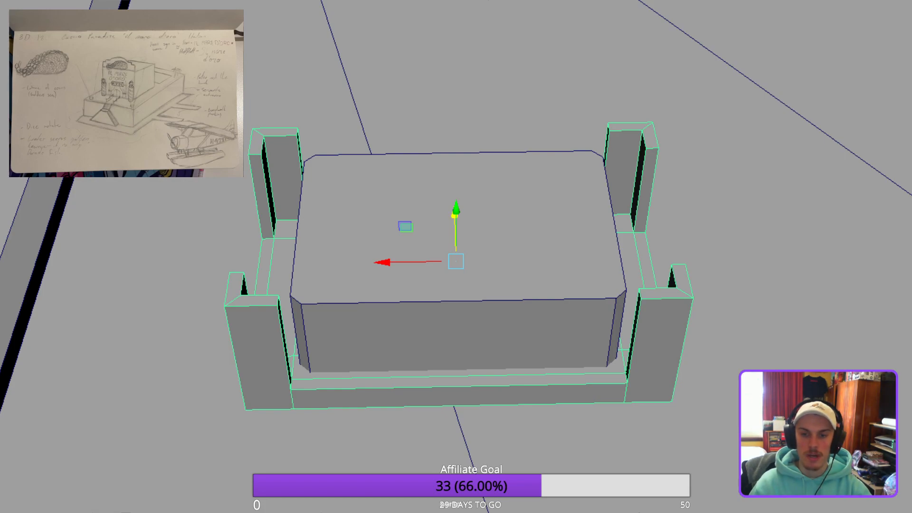
# Insert an edge loop across the middle of the holder's long sides and shift the side vertices to fit the block.
pyautogui.hotkey('ctrl', 'shift', 'x')
pyautogui.keyDown('ctrl'); pyautogui.keyDown('shift'); pyautogui.click(458, 387); pyautogui.keyUp('shift'); pyautogui.keyUp('ctrl')
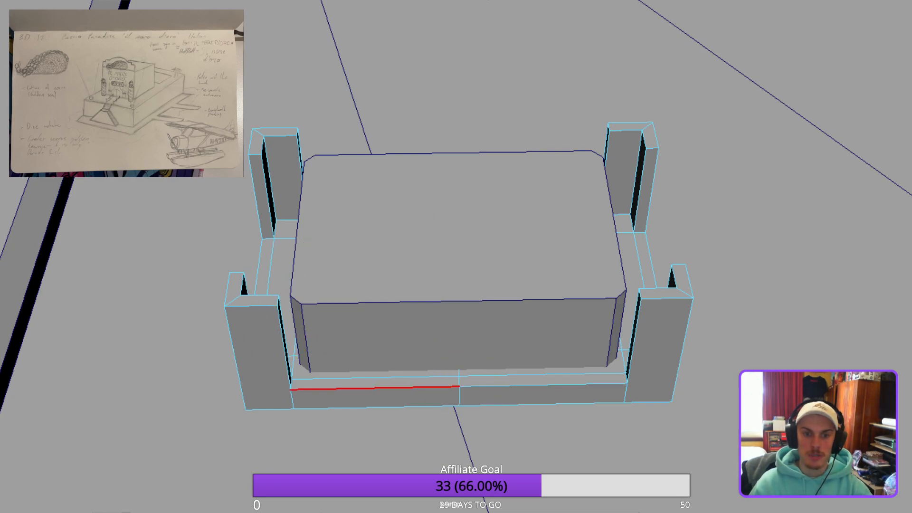
pyautogui.scroll(-2, 374, 388)
pyautogui.press('F9')
pyautogui.moveTo(384, 443); pyautogui.dragTo(171, 9)
pyautogui.moveTo(223, 264); pyautogui.dragTo(114, 304)
pyautogui.scroll(3, 456, 257)
pyautogui.scroll(-2, 456, 256)
pyautogui.keyDown('alt'); pyautogui.moveTo(455, 257); pyautogui.dragTo(493, 177, button='middle'); pyautogui.keyUp('alt')
pyautogui.scroll(-1, 494, 177)
pyautogui.moveTo(350, 46); pyautogui.dragTo(497, 452)
pyautogui.moveTo(522, 240); pyautogui.dragTo(528, 262)
pyautogui.scroll(-1, 528, 261)
pyautogui.keyDown('alt'); pyautogui.moveTo(528, 261); pyautogui.dragTo(430, 274, button='middle'); pyautogui.keyUp('alt')
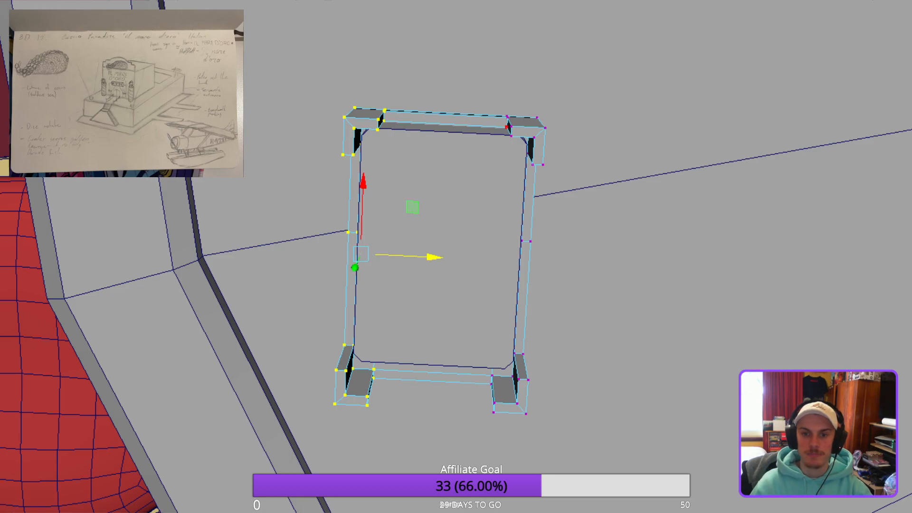
# Insert a centered edge loop running lengthwise through the holder's floor and both short ends.
pyautogui.press('F8')
pyautogui.hotkey('ctrl', 'shift', 'x')
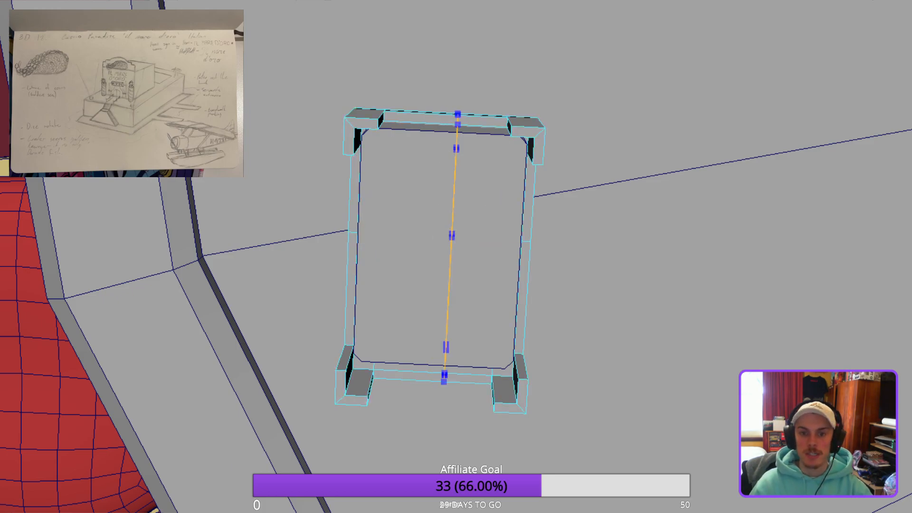
pyautogui.keyDown('ctrl'); pyautogui.middleClick(441, 192); pyautogui.keyUp('ctrl')
pyautogui.keyDown('alt'); pyautogui.moveTo(442, 193); pyautogui.dragTo(423, 157); pyautogui.keyUp('alt')
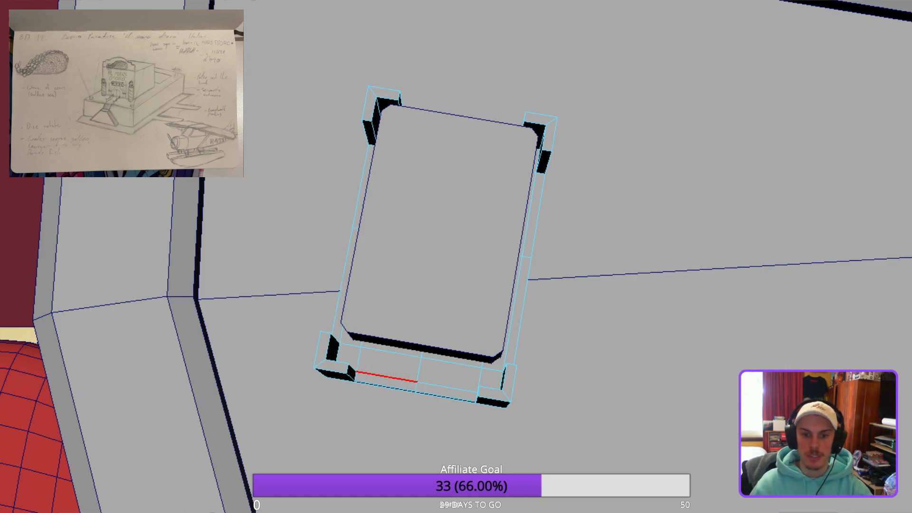
# Shift the vertices along one long side of the holder across its width to refine the gap around the block.
pyautogui.press('F9')
pyautogui.keyDown('alt'); pyautogui.moveTo(387, 377); pyautogui.dragTo(382, 366); pyautogui.keyUp('alt')
pyautogui.moveTo(407, 152); pyautogui.dragTo(406, 93)
pyautogui.keyDown('alt'); pyautogui.moveTo(406, 180); pyautogui.dragTo(382, 198); pyautogui.keyUp('alt')
pyautogui.scroll(4, 383, 198)
pyautogui.keyDown('alt'); pyautogui.moveTo(383, 198); pyautogui.dragTo(497, 309, button='middle'); pyautogui.keyUp('alt')
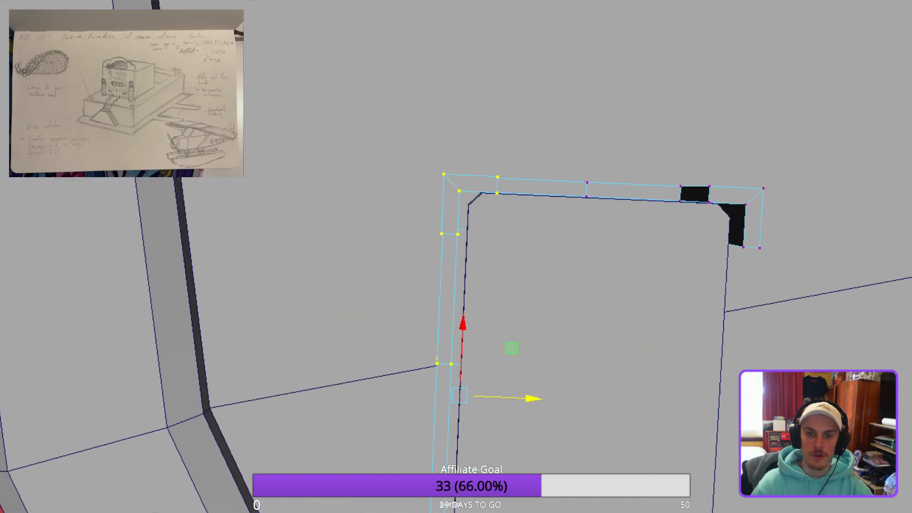
pyautogui.moveTo(533, 399); pyautogui.dragTo(674, 328)
pyautogui.scroll(-4, 554, 373)
pyautogui.scroll(6, 675, 328)
pyautogui.keyDown('alt'); pyautogui.moveTo(674, 236); pyautogui.dragTo(502, 361, button='middle'); pyautogui.keyUp('alt')
pyautogui.keyDown('alt'); pyautogui.moveTo(502, 362); pyautogui.dragTo(486, 339); pyautogui.keyUp('alt')
# Lower the top vertices of one corner post slightly toward the block's top and return to object selection.
pyautogui.moveTo(92, 139); pyautogui.dragTo(261, 241)
pyautogui.moveTo(218, 190); pyautogui.dragTo(218, 213)
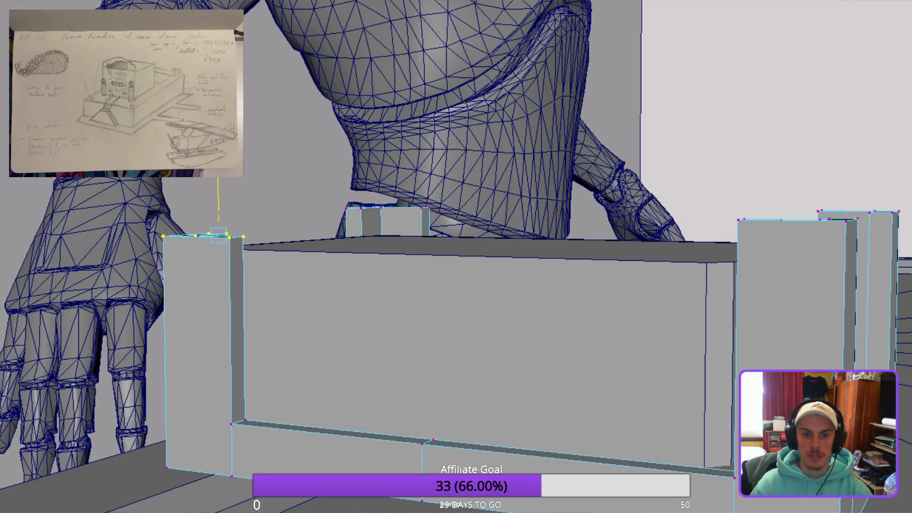
pyautogui.keyDown('alt'); pyautogui.moveTo(489, 285); pyautogui.dragTo(391, 351); pyautogui.keyUp('alt')
pyautogui.scroll(-2, 456, 257)
pyautogui.keyDown('alt'); pyautogui.moveTo(620, 270); pyautogui.dragTo(658, 342); pyautogui.keyUp('alt')
pyautogui.press('F8')
pyautogui.scroll(-2, 456, 256)
pyautogui.keyDown('alt'); pyautogui.moveTo(499, 264); pyautogui.dragTo(460, 244, button='middle'); pyautogui.keyUp('alt')
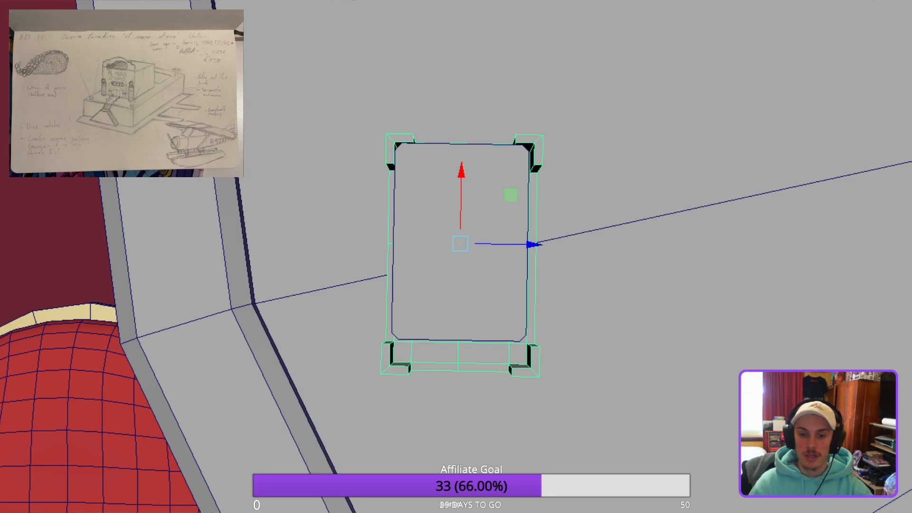
# Delete the faces of three quarters of the holder, keeping only one corner quarter, and select the remaining piece.
pyautogui.press('F11')
pyautogui.moveTo(351, 249); pyautogui.dragTo(660, 458)
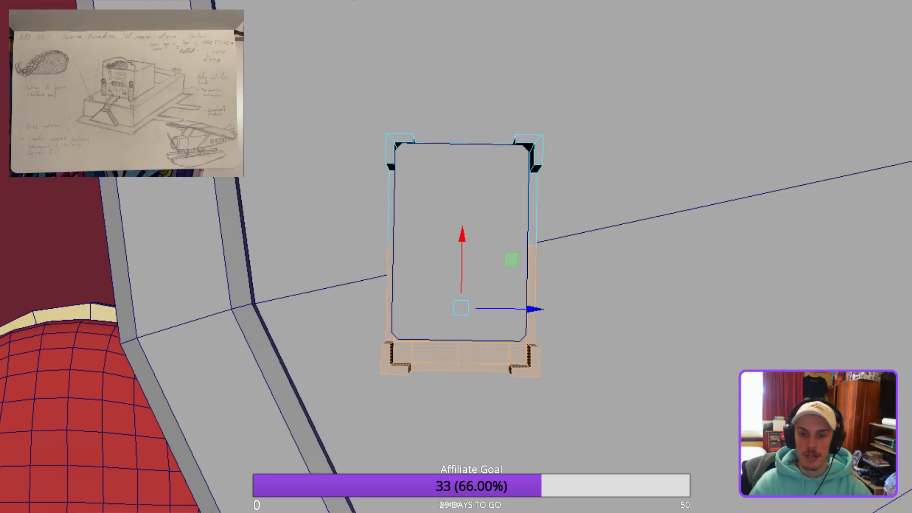
pyautogui.keyDown('shift'); pyautogui.moveTo(637, 210); pyautogui.dragTo(637, 211); pyautogui.keyUp('shift')
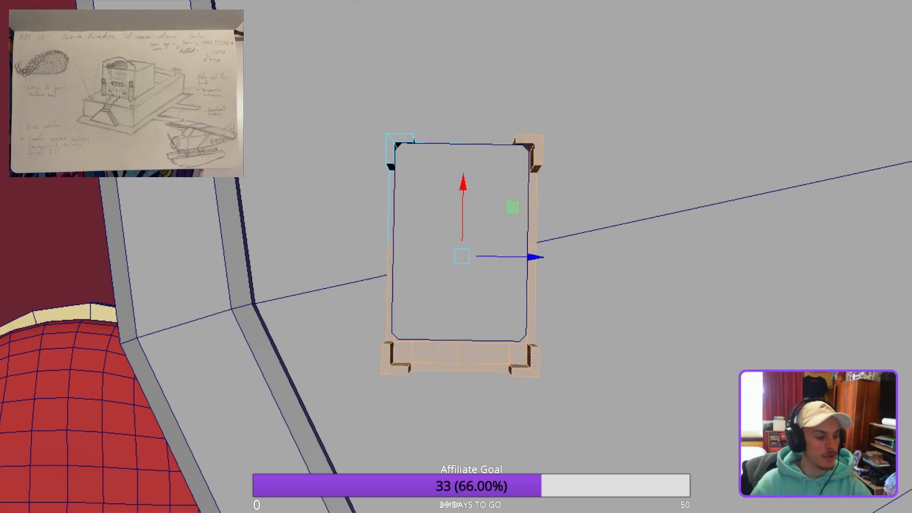
pyautogui.press('4')
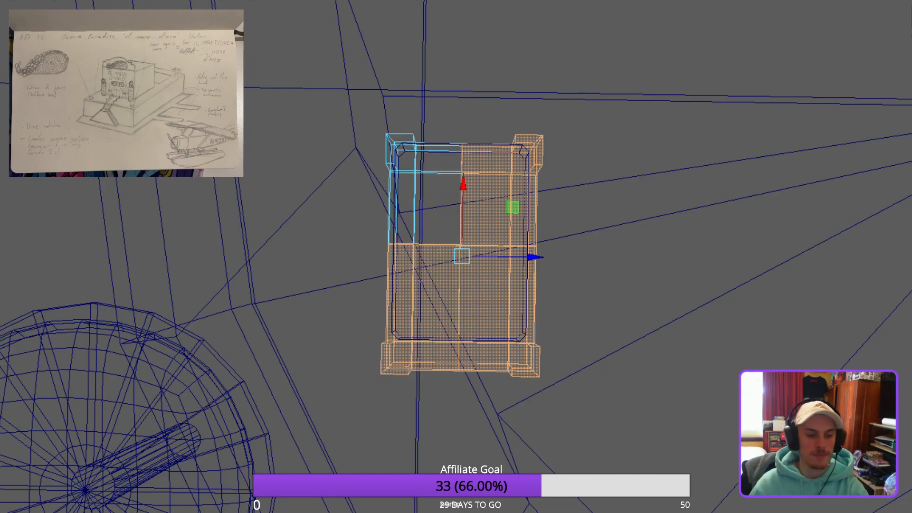
pyautogui.press('Delete')
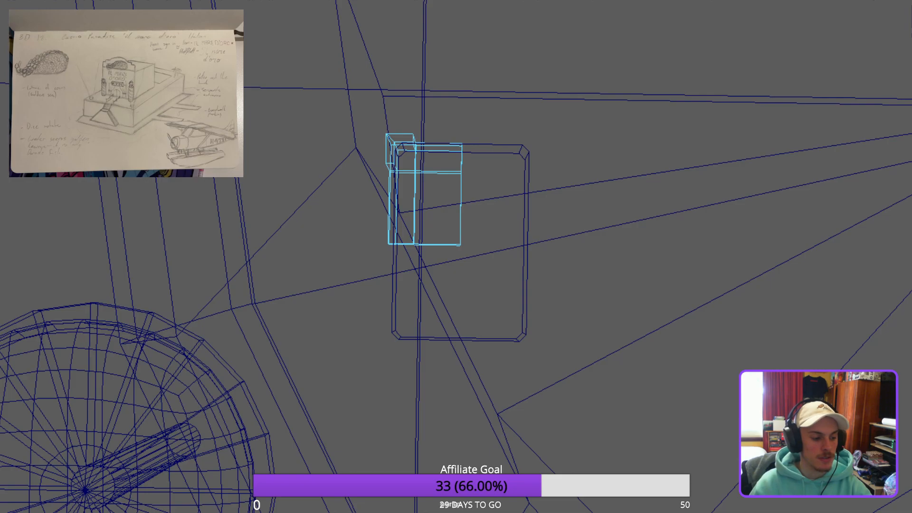
pyautogui.press('5')
pyautogui.click(390, 148)
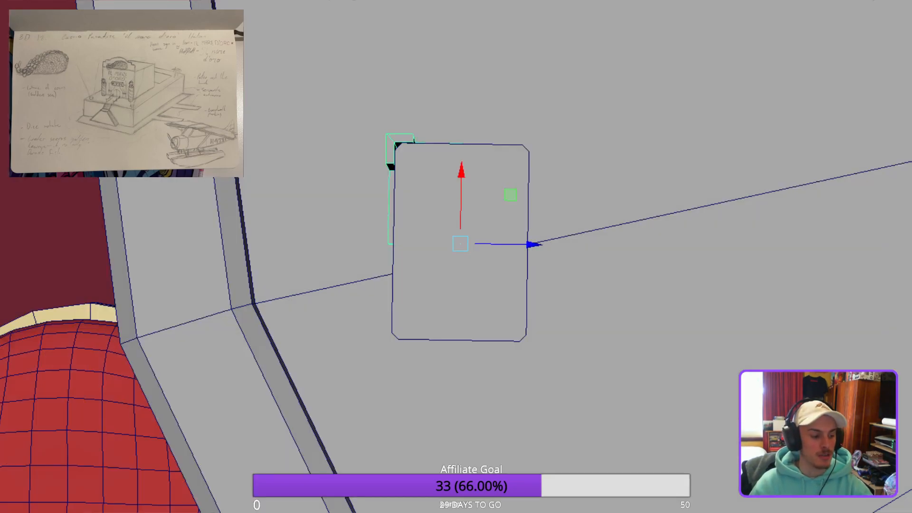
# Duplicate the corner quarter and mirror the copy across the holder's width with a negative scale.
pyautogui.press('r')
pyautogui.moveTo(527, 244); pyautogui.dragTo(393, 243)
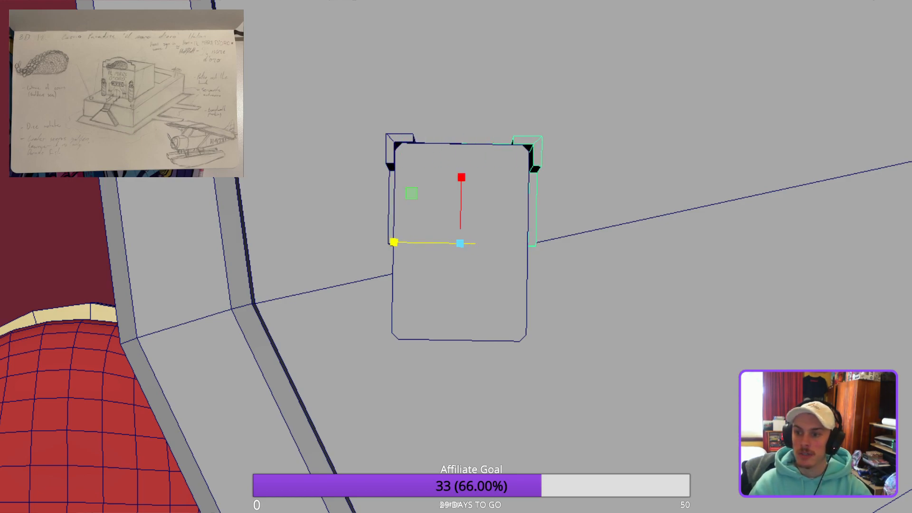
pyautogui.hotkey('ctrl', 'z')
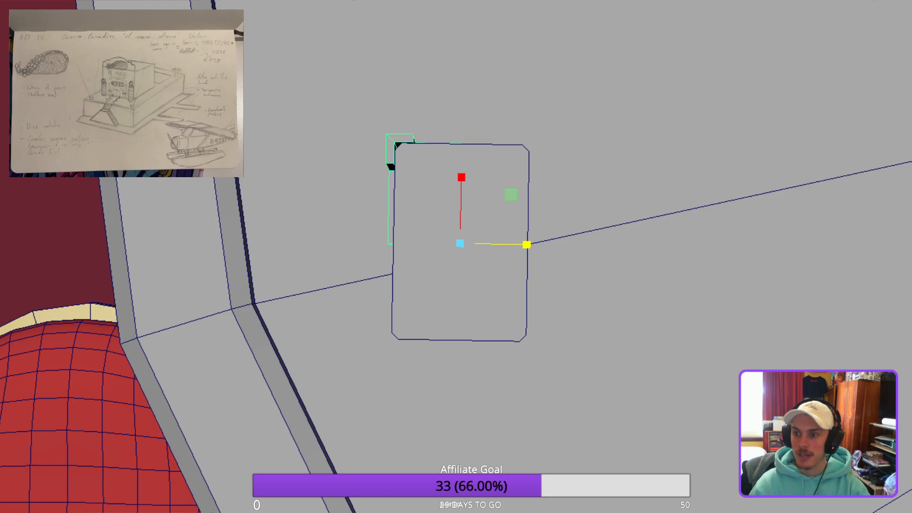
pyautogui.moveTo(526, 244); pyautogui.dragTo(224, 160)
pyautogui.keyDown('alt'); pyautogui.moveTo(456, 256); pyautogui.dragTo(475, 228); pyautogui.keyUp('alt')
pyautogui.scroll(6, 456, 256)
pyautogui.keyDown('alt'); pyautogui.moveTo(481, 348); pyautogui.dragTo(361, 332); pyautogui.keyUp('alt')
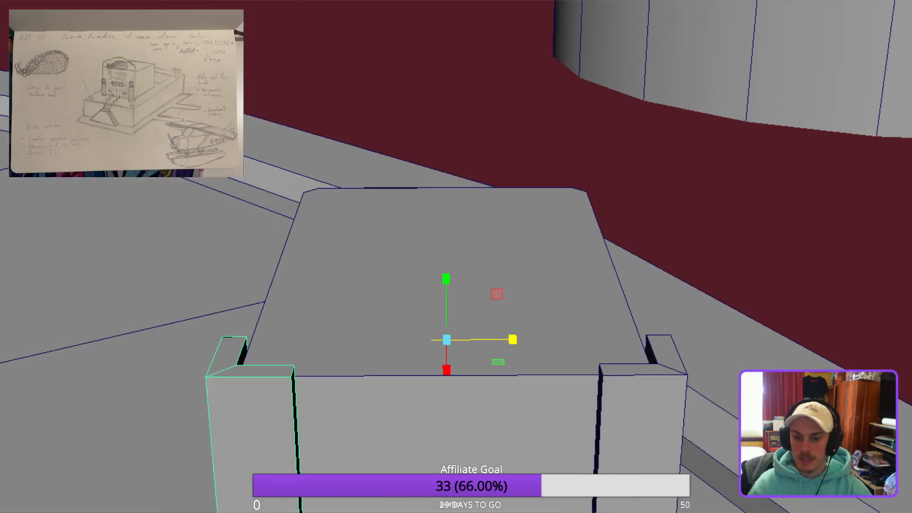
pyautogui.keyDown('alt'); pyautogui.moveTo(446, 340); pyautogui.dragTo(418, 128, button='middle'); pyautogui.keyUp('alt')
pyautogui.scroll(-1, 456, 256)
pyautogui.keyDown('alt'); pyautogui.moveTo(360, 228); pyautogui.dragTo(465, 290); pyautogui.keyUp('alt')
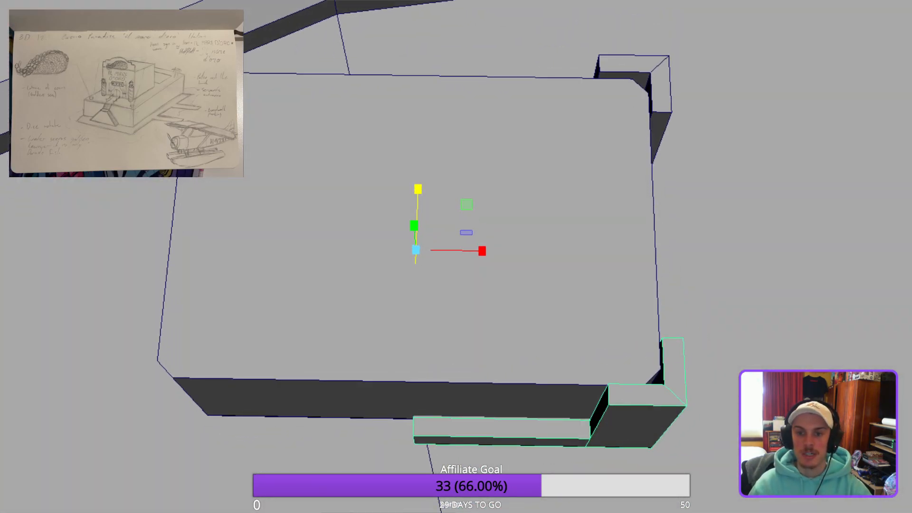
# Select both corner quarters and mirror duplicates of them along the holder's length to complete the other end.
pyautogui.hotkey('ctrl', 'z')
pyautogui.hotkey('ctrl', 'z')
pyautogui.keyDown('shift'); pyautogui.click(661, 86); pyautogui.keyUp('shift')
pyautogui.keyDown('shift'); pyautogui.moveTo(481, 250); pyautogui.dragTo(347, 249); pyautogui.keyUp('shift')
pyautogui.hotkey('ctrl', 'z')
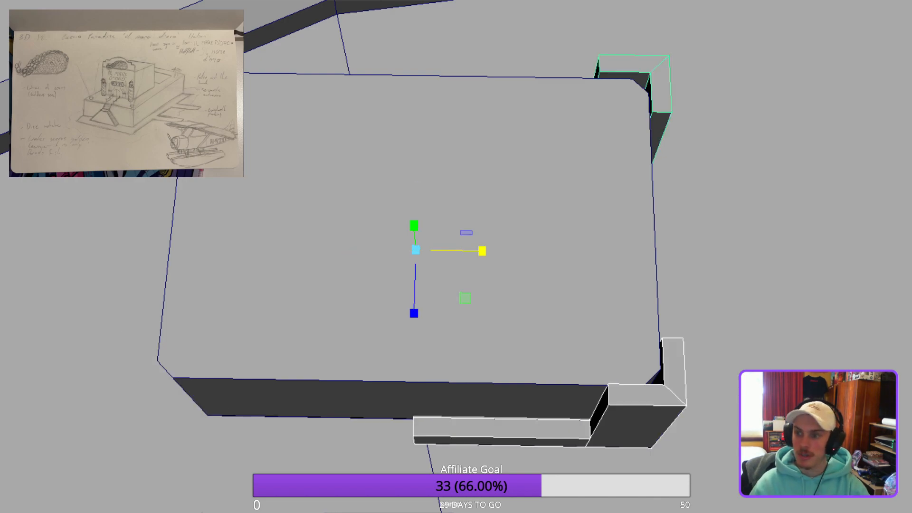
pyautogui.hotkey('ctrl', 'y')
# Select all four mirrored corner pieces of the holder and group them.
pyautogui.keyDown('alt'); pyautogui.moveTo(361, 266); pyautogui.dragTo(314, 143); pyautogui.keyUp('alt')
pyautogui.scroll(-5, 456, 256)
pyautogui.keyDown('shift'); pyautogui.click(610, 209); pyautogui.keyUp('shift')
pyautogui.keyDown('alt'); pyautogui.moveTo(611, 209); pyautogui.dragTo(454, 237); pyautogui.keyUp('alt')
pyautogui.keyDown('shift'); pyautogui.click(629, 223); pyautogui.keyUp('shift')
pyautogui.keyDown('alt'); pyautogui.moveTo(629, 224); pyautogui.dragTo(333, 230); pyautogui.keyUp('alt')
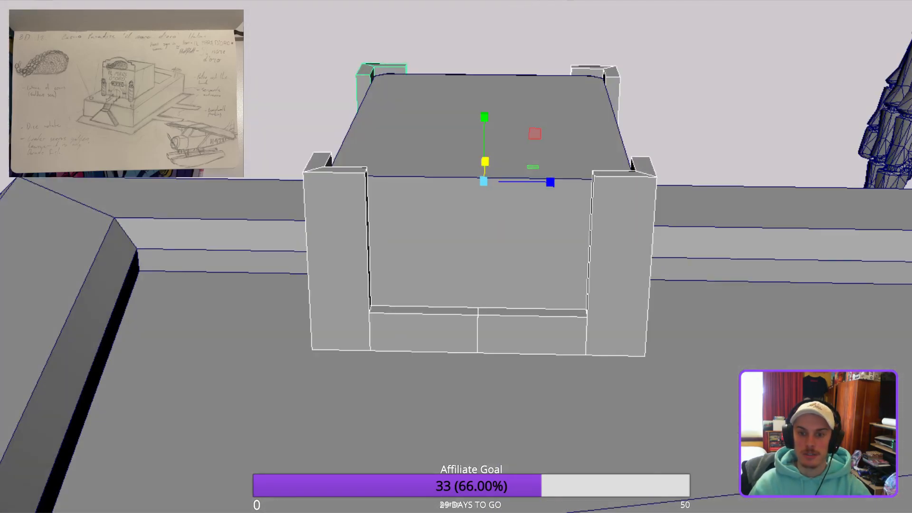
pyautogui.scroll(-3, 456, 256)
pyautogui.press('e')
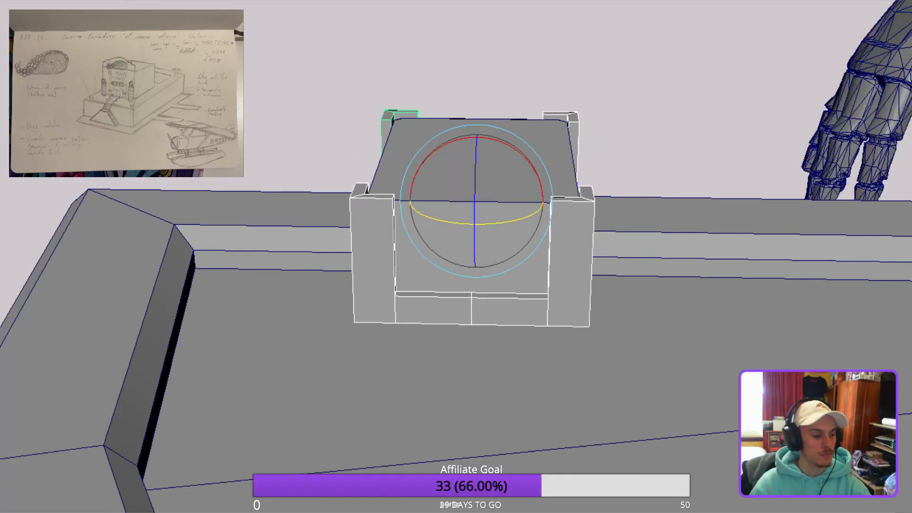
pyautogui.press('w')
pyautogui.press('4')
pyautogui.scroll(-1, 469, 221)
pyautogui.moveTo(546, 239)
pyautogui.keyDown('alt'); pyautogui.mouseDown()
pyautogui.moveTo(446, 237)
pyautogui.moveTo(199, 204)
pyautogui.moveTo(138, 337)
pyautogui.moveTo(199, 280)
pyautogui.moveTo(278, 231)
pyautogui.moveTo(420, 266)
pyautogui.moveTo(428, 228)
pyautogui.mouseUp(); pyautogui.keyUp('alt')
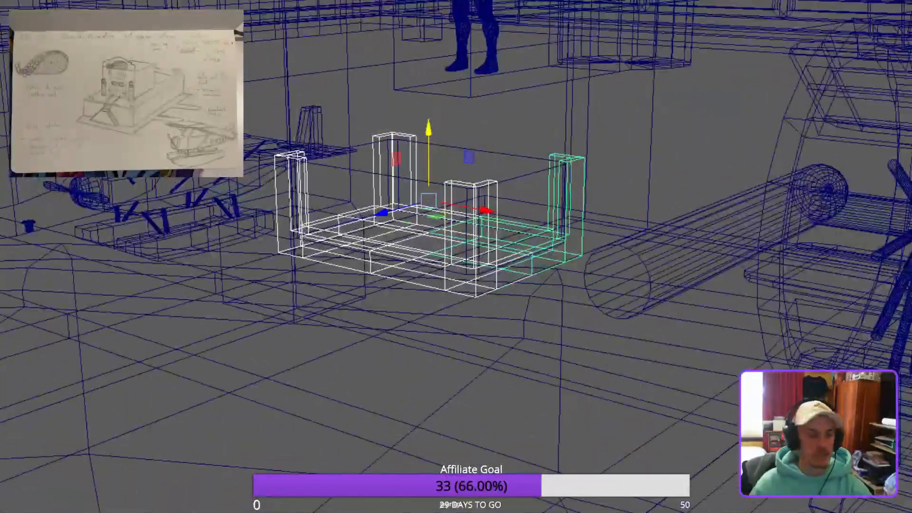
pyautogui.press('5')
pyautogui.hotkey('ctrl', 'g')
pyautogui.moveTo(333, 214)
pyautogui.keyDown('alt'); pyautogui.mouseDown()
pyautogui.moveTo(584, 314)
pyautogui.moveTo(555, 352)
pyautogui.moveTo(518, 280)
pyautogui.moveTo(394, 238)
pyautogui.mouseUp(); pyautogui.keyUp('alt')
pyautogui.scroll(2, 456, 256)
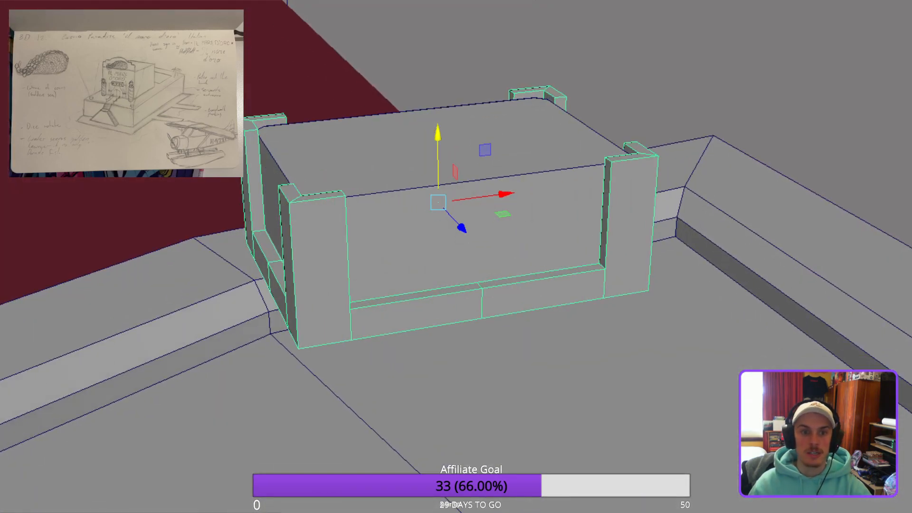
# Merge the holder's vertices with a distance threshold of 0.01 and remove the middle seam edges between its corner quarters.
pyautogui.press('g')
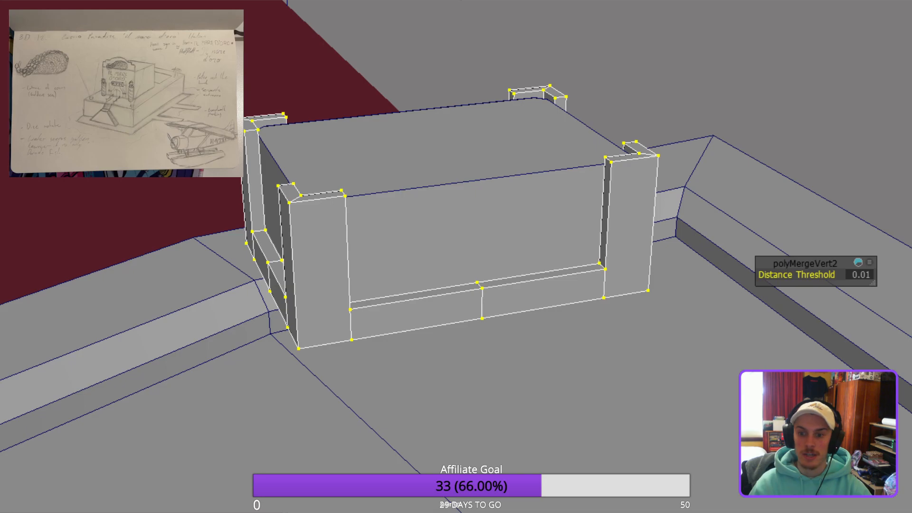
pyautogui.keyDown('alt'); pyautogui.moveTo(456, 256); pyautogui.dragTo(418, 257); pyautogui.keyUp('alt')
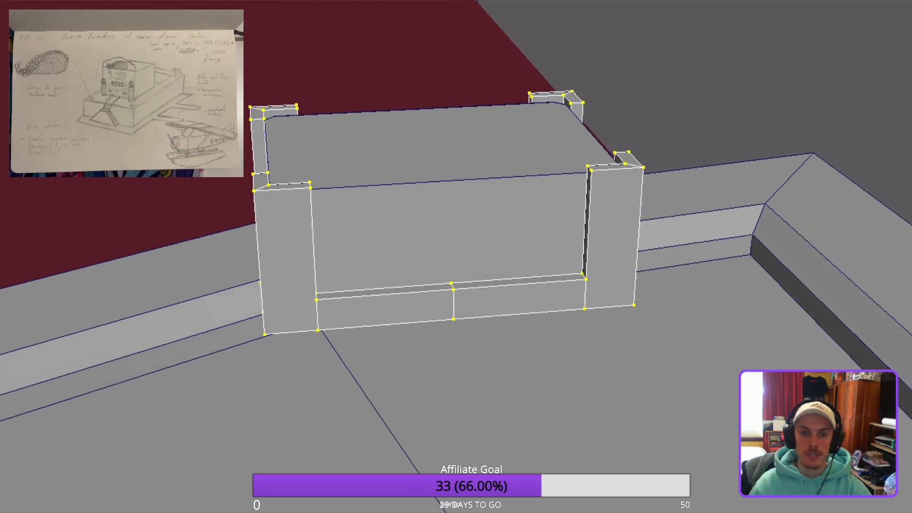
pyautogui.press('F10')
pyautogui.click(453, 304)
pyautogui.keyDown('alt'); pyautogui.moveTo(586, 295); pyautogui.dragTo(712, 309); pyautogui.keyUp('alt')
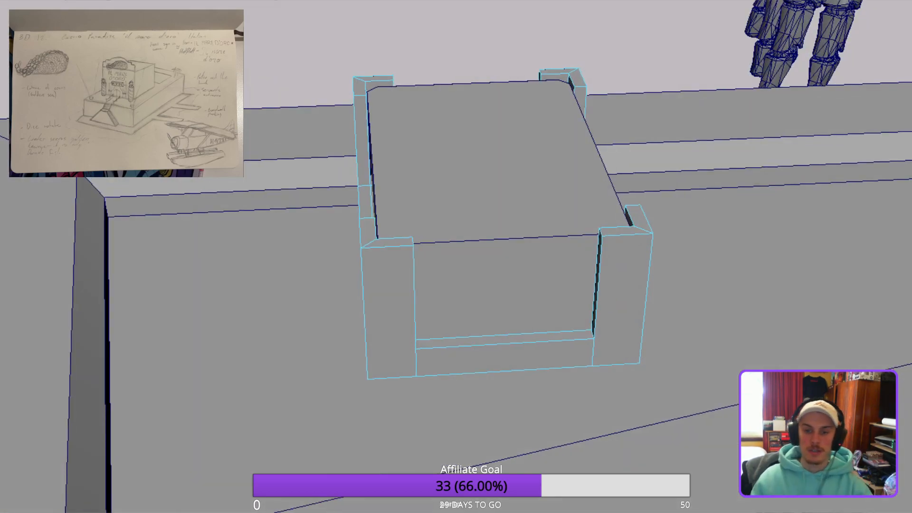
# Select the block together with its corner-post holder and move both along the tabletop near the straight rim, beside the mannequin's hand.
pyautogui.keyDown('alt'); pyautogui.moveTo(522, 228); pyautogui.dragTo(584, 228); pyautogui.keyUp('alt')
pyautogui.keyDown('shift'); pyautogui.click(570, 166); pyautogui.keyUp('shift')
pyautogui.press('w')
pyautogui.moveTo(491, 125); pyautogui.dragTo(566, 304)
pyautogui.scroll(-4, 490, 332)
pyautogui.scroll(-3, 477, 331)
pyautogui.moveTo(466, 227); pyautogui.dragTo(466, 243)
pyautogui.moveTo(397, 310); pyautogui.dragTo(284, 306)
pyautogui.keyDown('alt'); pyautogui.moveTo(475, 266); pyautogui.dragTo(323, 304); pyautogui.keyUp('alt')
pyautogui.moveTo(551, 260); pyautogui.dragTo(781, 279)
pyautogui.keyDown('alt'); pyautogui.moveTo(617, 285); pyautogui.dragTo(447, 304); pyautogui.keyUp('alt')
pyautogui.scroll(-3, 456, 285)
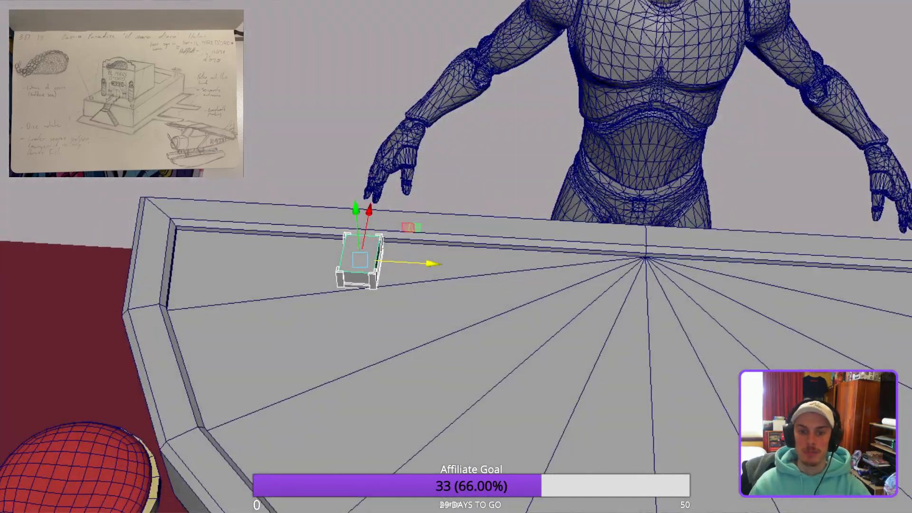
pyautogui.moveTo(431, 263); pyautogui.dragTo(494, 247)
pyautogui.scroll(-2, 456, 266)
pyautogui.keyDown('alt'); pyautogui.moveTo(456, 266); pyautogui.dragTo(417, 273, button='middle'); pyautogui.keyUp('alt')
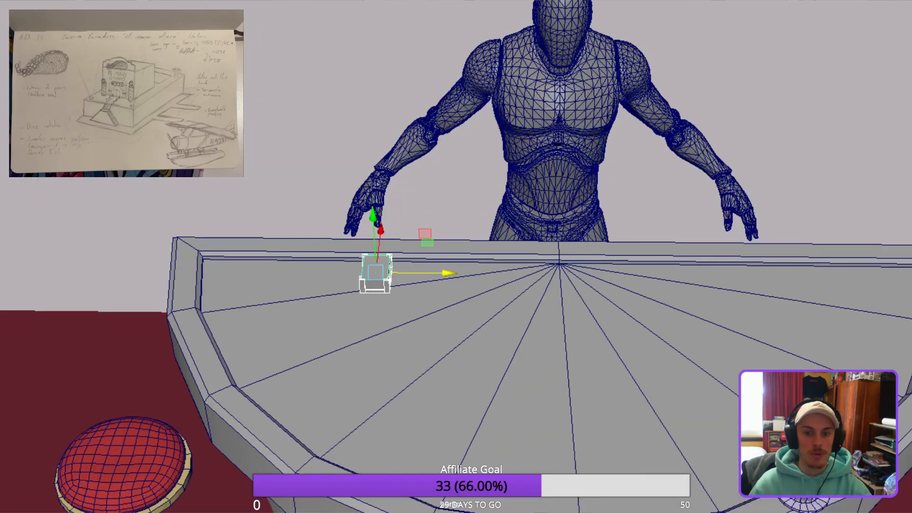
pyautogui.moveTo(418, 273)
pyautogui.keyDown('alt'); pyautogui.mouseDown()
pyautogui.moveTo(444, 275)
pyautogui.moveTo(432, 271)
pyautogui.mouseUp(); pyautogui.keyUp('alt')
pyautogui.keyDown('alt'); pyautogui.moveTo(432, 270); pyautogui.dragTo(341, 271, button='middle'); pyautogui.keyUp('alt')
pyautogui.keyDown('alt'); pyautogui.moveTo(340, 271); pyautogui.dragTo(352, 280); pyautogui.keyUp('alt')
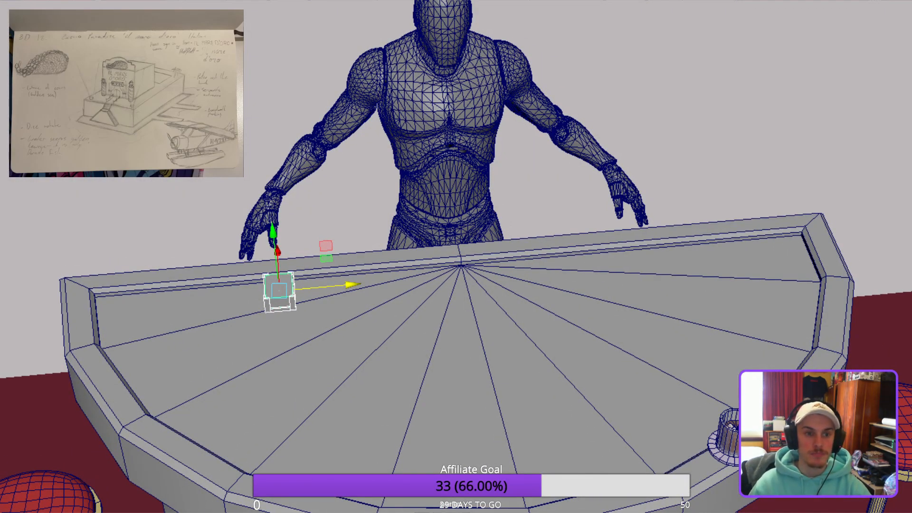
pyautogui.hotkey('alt', 'd')
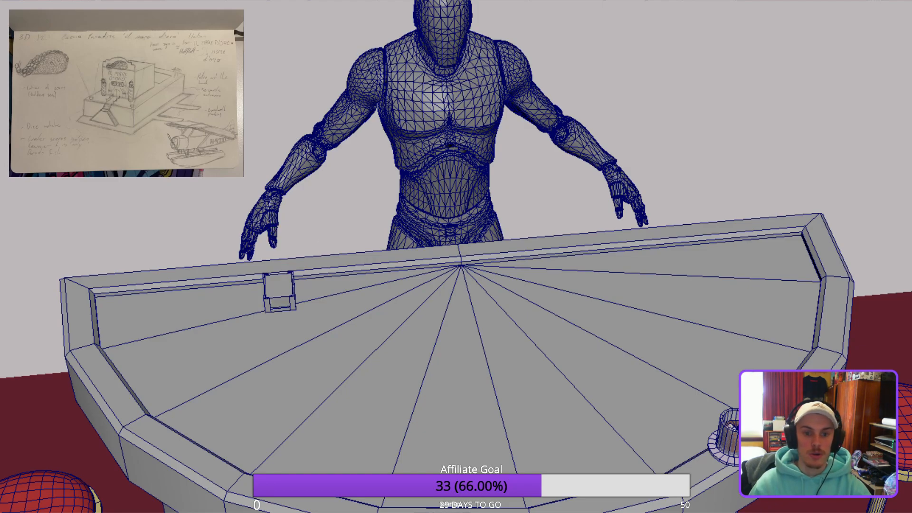
# Create a polygon cube and move it through the scene toward the half-round table.
pyautogui.scroll(-5, 456, 257)
pyautogui.keyDown('alt'); pyautogui.moveTo(456, 256); pyautogui.dragTo(361, 223); pyautogui.keyUp('alt')
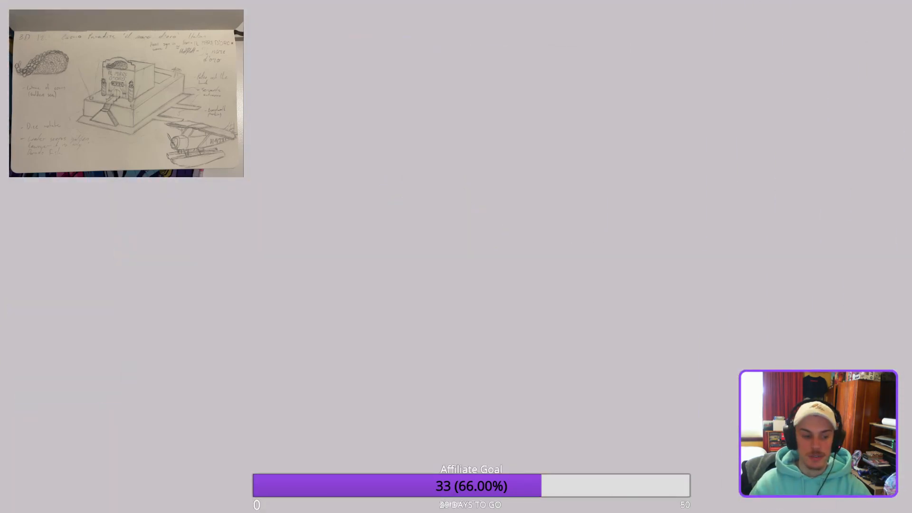
pyautogui.scroll(5, 456, 256)
pyautogui.scroll(-4, 456, 256)
pyautogui.keyDown('alt'); pyautogui.moveTo(456, 257); pyautogui.dragTo(444, 178, button='middle'); pyautogui.keyUp('alt')
pyautogui.scroll(-10, 456, 257)
pyautogui.keyDown('alt'); pyautogui.moveTo(456, 256); pyautogui.dragTo(506, 270); pyautogui.keyUp('alt')
pyautogui.moveTo(643, 403); pyautogui.dragTo(663, 164)
pyautogui.scroll(8, 456, 257)
pyautogui.keyDown('alt'); pyautogui.moveTo(455, 257); pyautogui.dragTo(418, 228); pyautogui.keyUp('alt')
pyautogui.moveTo(907, 202); pyautogui.dragTo(268, 112)
pyautogui.scroll(3, 456, 256)
pyautogui.press('f')
pyautogui.scroll(-6, 456, 256)
pyautogui.keyDown('alt'); pyautogui.moveTo(456, 257); pyautogui.dragTo(418, 294); pyautogui.keyUp('alt')
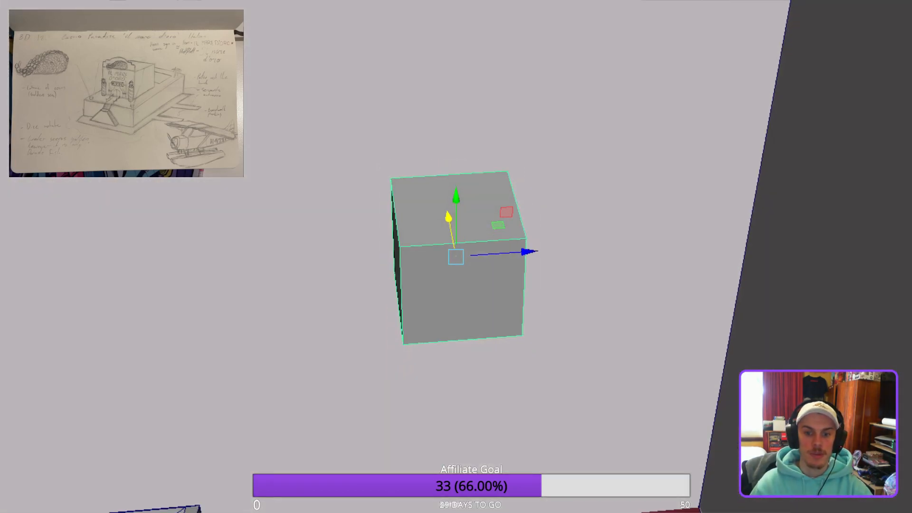
# Place the cube on the half-round tabletop, centred in front of the mannequin.
pyautogui.scroll(-3, 456, 257)
pyautogui.keyDown('alt'); pyautogui.moveTo(527, 252); pyautogui.dragTo(747, 96, button='middle'); pyautogui.keyUp('alt')
pyautogui.moveTo(747, 95); pyautogui.dragTo(120, 131)
pyautogui.scroll(-4, 456, 256)
pyautogui.keyDown('alt'); pyautogui.moveTo(120, 131); pyautogui.dragTo(449, 134, button='middle'); pyautogui.keyUp('alt')
pyautogui.keyDown('alt'); pyautogui.moveTo(449, 135); pyautogui.dragTo(524, 189); pyautogui.keyUp('alt')
pyautogui.moveTo(496, 223); pyautogui.dragTo(511, 247)
pyautogui.moveTo(617, 295); pyautogui.dragTo(420, 257)
pyautogui.press('f')
pyautogui.scroll(-2, 456, 256)
pyautogui.moveTo(456, 189); pyautogui.dragTo(489, 292)
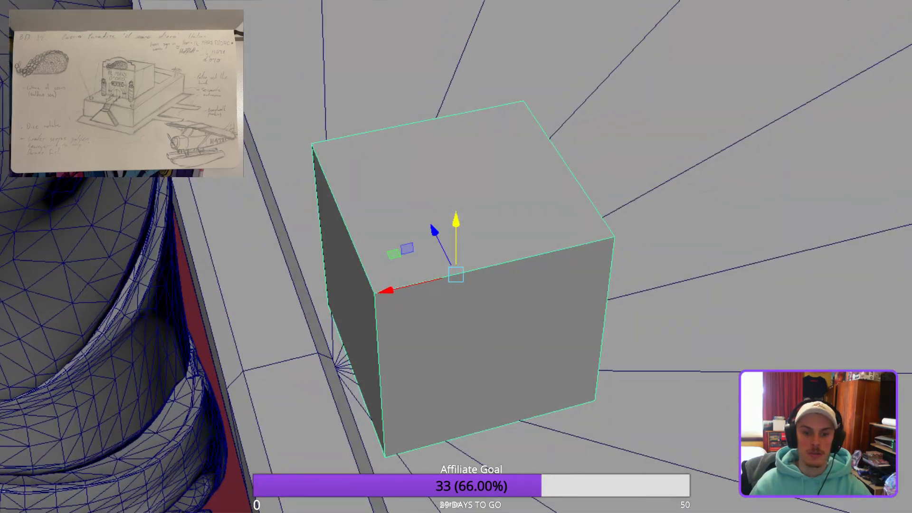
pyautogui.moveTo(389, 293); pyautogui.dragTo(228, 328)
# Scale the cube along the table's straight side into a long block in front of the mannequin.
pyautogui.scroll(-5, 449, 278)
pyautogui.keyDown('alt'); pyautogui.moveTo(380, 309); pyautogui.dragTo(442, 203); pyautogui.keyUp('alt')
pyautogui.scroll(4, 453, 271)
pyautogui.scroll(2, 454, 271)
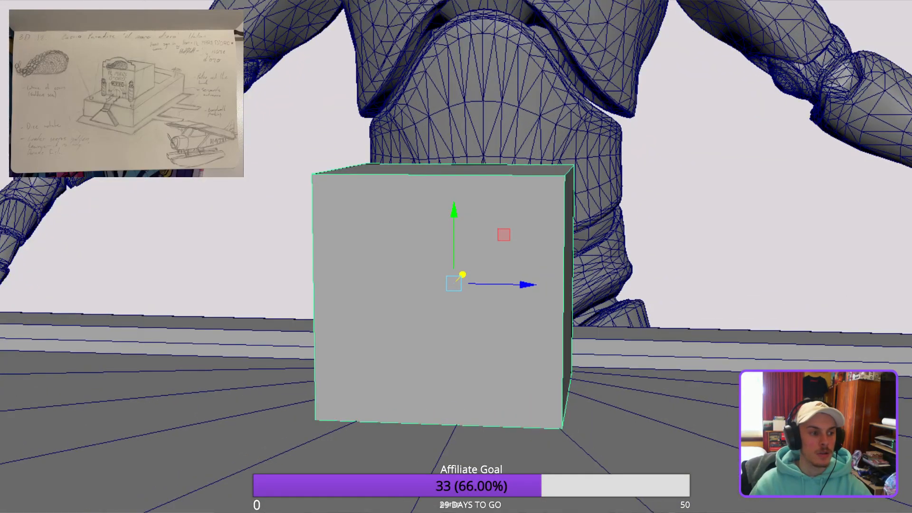
pyautogui.keyDown('alt'); pyautogui.moveTo(442, 203); pyautogui.dragTo(460, 229); pyautogui.keyUp('alt')
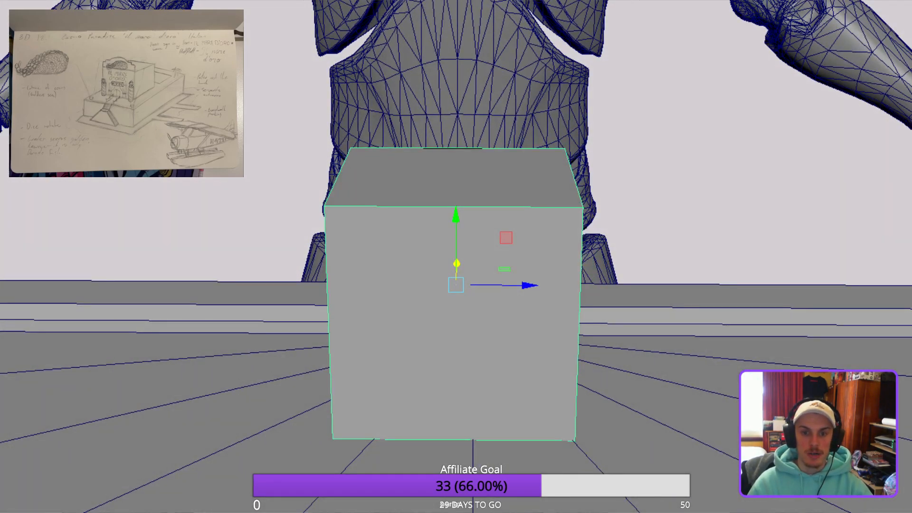
pyautogui.press('r')
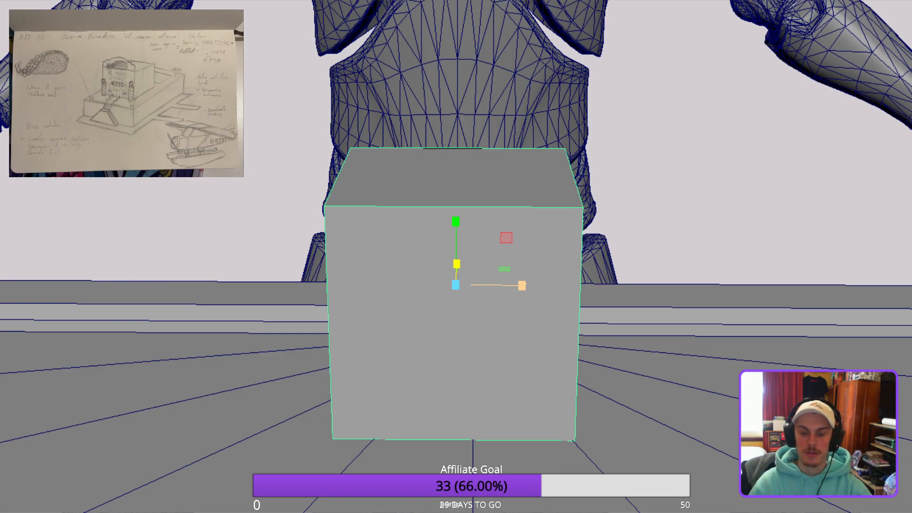
pyautogui.moveTo(522, 285); pyautogui.dragTo(655, 367)
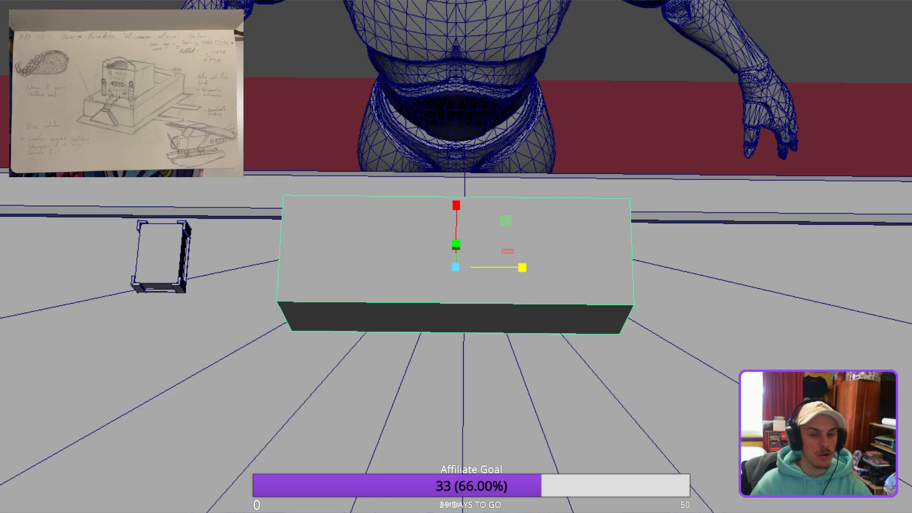
pyautogui.moveTo(522, 268); pyautogui.dragTo(295, 266)
# Bring the small round disc over to the half-round table and position it at the long block's front, near the holder-side corner.
pyautogui.keyDown('alt'); pyautogui.moveTo(295, 200); pyautogui.dragTo(703, 399, button='middle'); pyautogui.keyUp('alt')
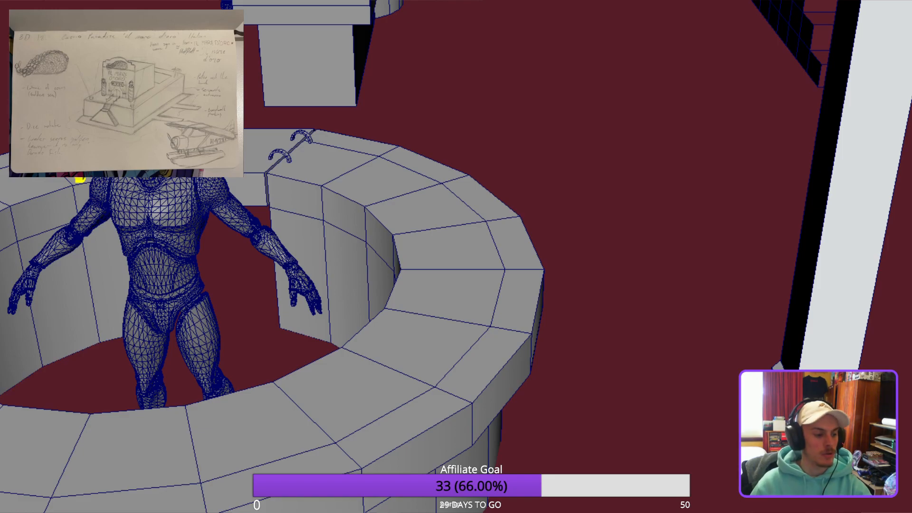
pyautogui.moveTo(161, 151); pyautogui.dragTo(793, 151)
pyautogui.keyDown('alt'); pyautogui.moveTo(792, 151); pyautogui.dragTo(590, 148); pyautogui.keyUp('alt')
pyautogui.moveTo(426, 415); pyautogui.dragTo(447, 366)
pyautogui.moveTo(416, 428); pyautogui.dragTo(566, 40)
pyautogui.moveTo(628, 74); pyautogui.dragTo(804, 91)
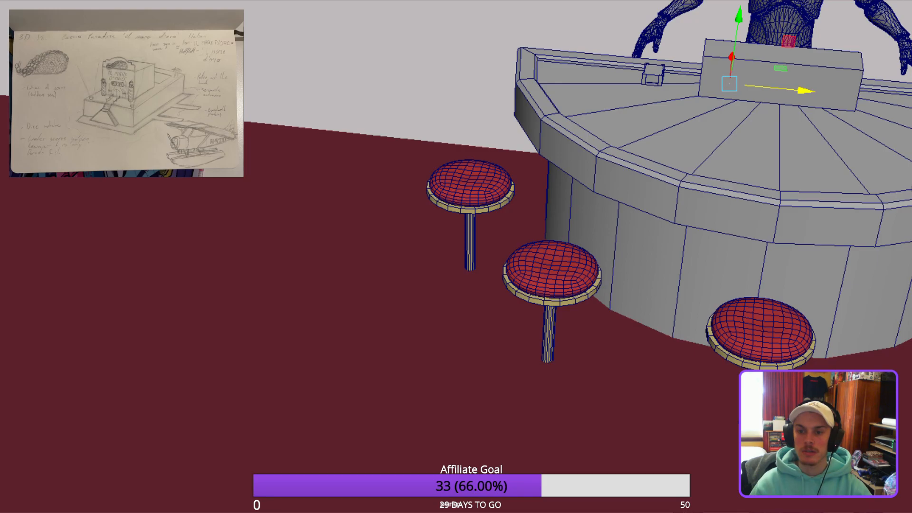
pyautogui.press('f')
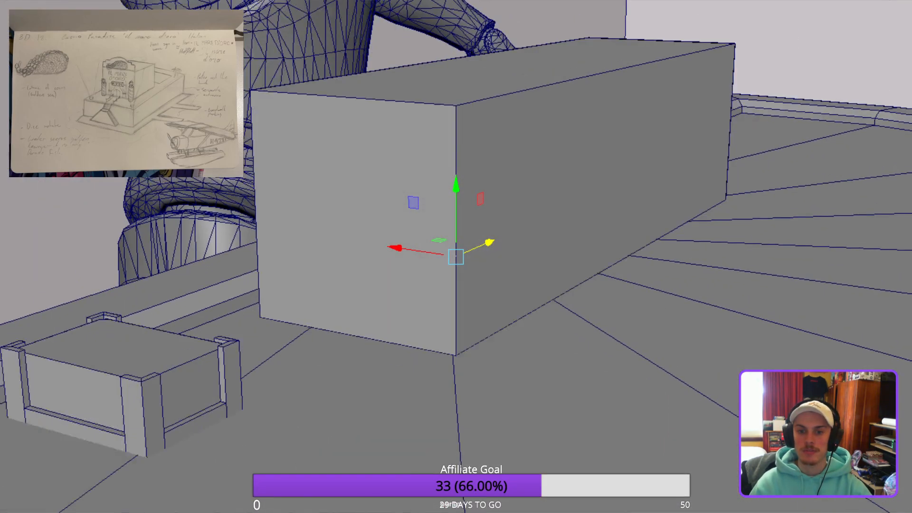
pyautogui.moveTo(369, 347); pyautogui.dragTo(526, 377)
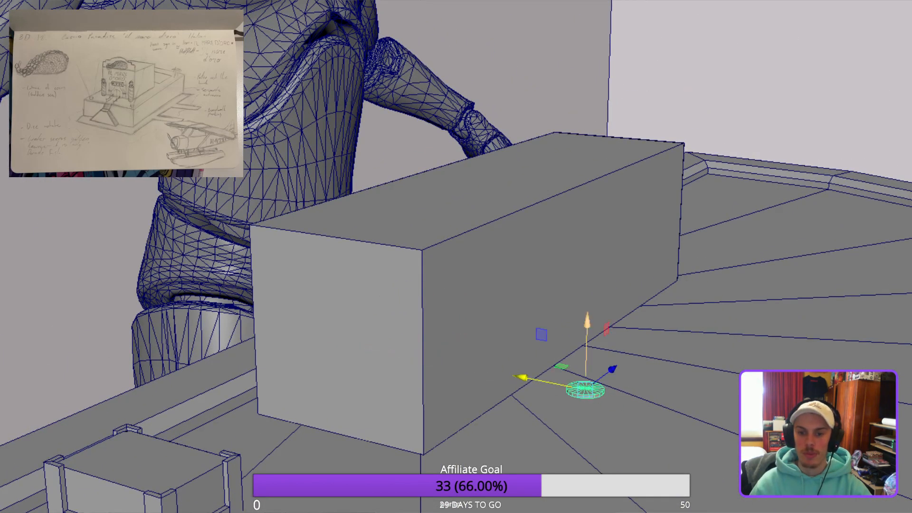
pyautogui.moveTo(587, 318); pyautogui.dragTo(480, 238)
pyautogui.moveTo(497, 352); pyautogui.dragTo(457, 354)
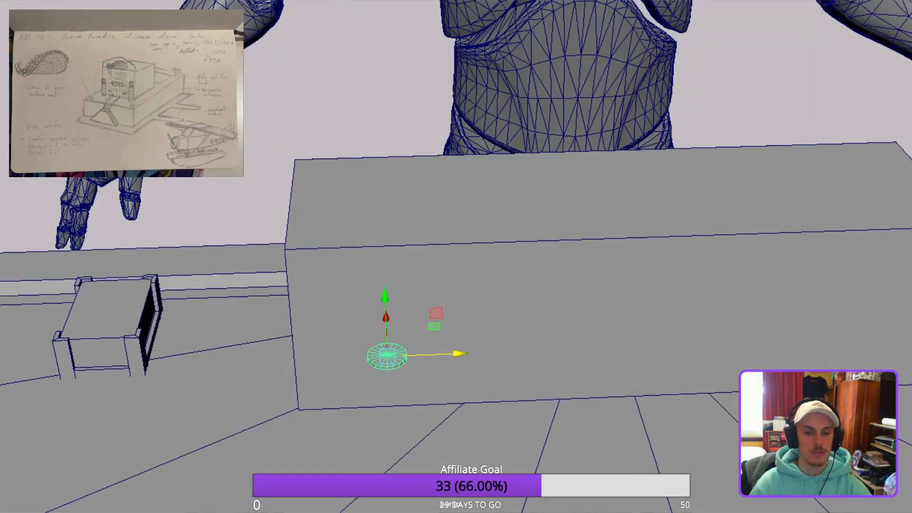
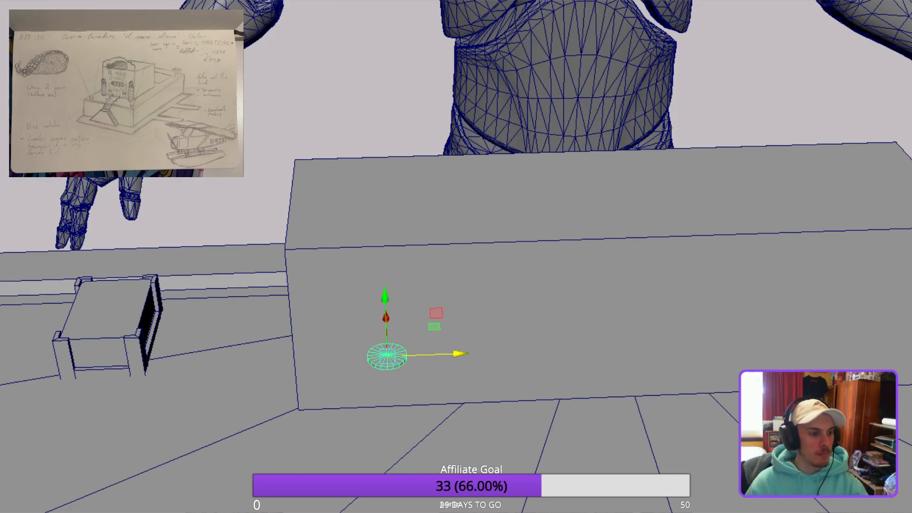
# Duplicate the disc, place the copy right beside the first one, and adjust both as a pair near the block's corner.
pyautogui.keyDown('alt'); pyautogui.moveTo(387, 356); pyautogui.dragTo(508, 300); pyautogui.keyUp('alt')
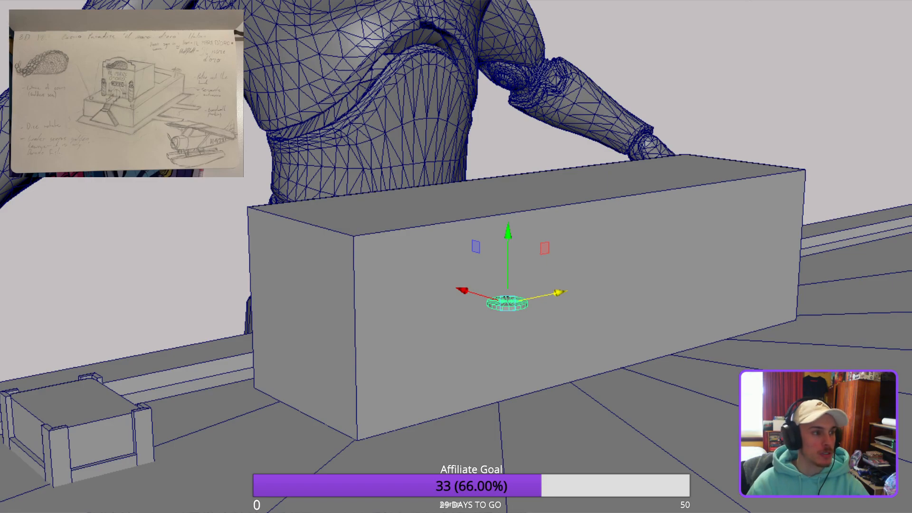
pyautogui.keyDown('alt'); pyautogui.moveTo(507, 300); pyautogui.dragTo(389, 364); pyautogui.keyUp('alt')
pyautogui.hotkey('ctrl', 'z')
pyautogui.moveTo(449, 372)
pyautogui.mouseDown()
pyautogui.moveTo(390, 373)
pyautogui.moveTo(442, 373)
pyautogui.mouseUp()
pyautogui.hotkey('ctrl', 'd')
pyautogui.scroll(3, 455, 256)
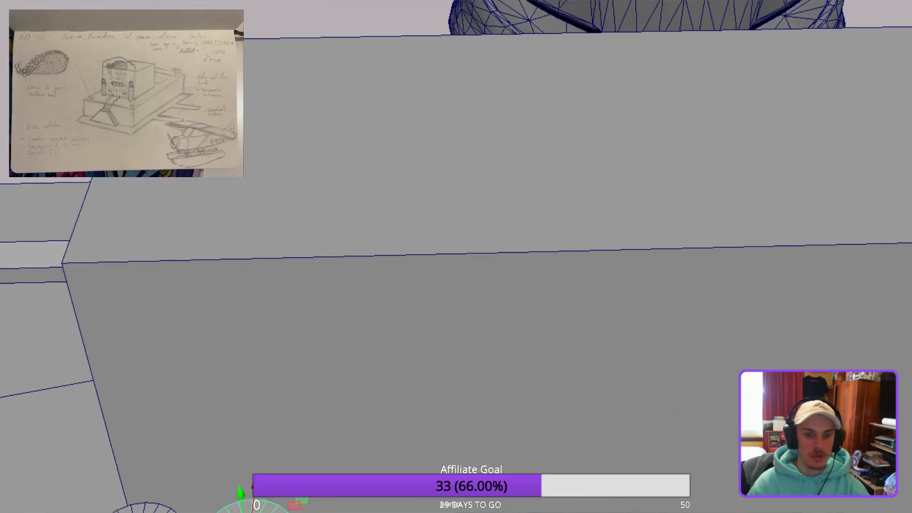
pyautogui.keyDown('alt'); pyautogui.moveTo(361, 361); pyautogui.dragTo(551, 152, button='middle'); pyautogui.keyUp('alt')
pyautogui.moveTo(524, 305); pyautogui.dragTo(527, 305)
pyautogui.keyDown('shift'); pyautogui.click(341, 306); pyautogui.keyUp('shift')
pyautogui.moveTo(415, 308)
pyautogui.mouseDown()
pyautogui.moveTo(467, 307)
pyautogui.moveTo(420, 307)
pyautogui.mouseUp()
pyautogui.scroll(-4, 456, 257)
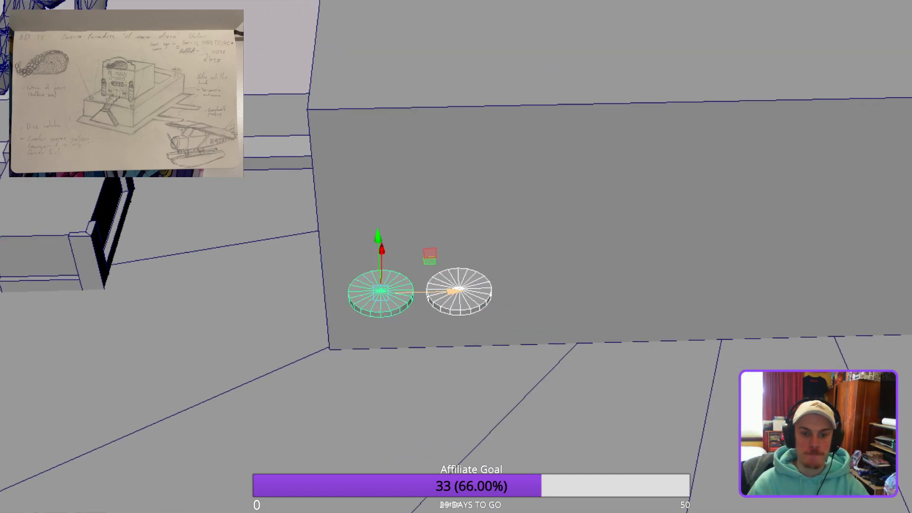
pyautogui.keyDown('alt'); pyautogui.moveTo(420, 308); pyautogui.dragTo(206, 357, button='middle'); pyautogui.keyUp('alt')
pyautogui.keyDown('shift'); pyautogui.moveTo(247, 331); pyautogui.dragTo(381, 328); pyautogui.keyUp('shift')
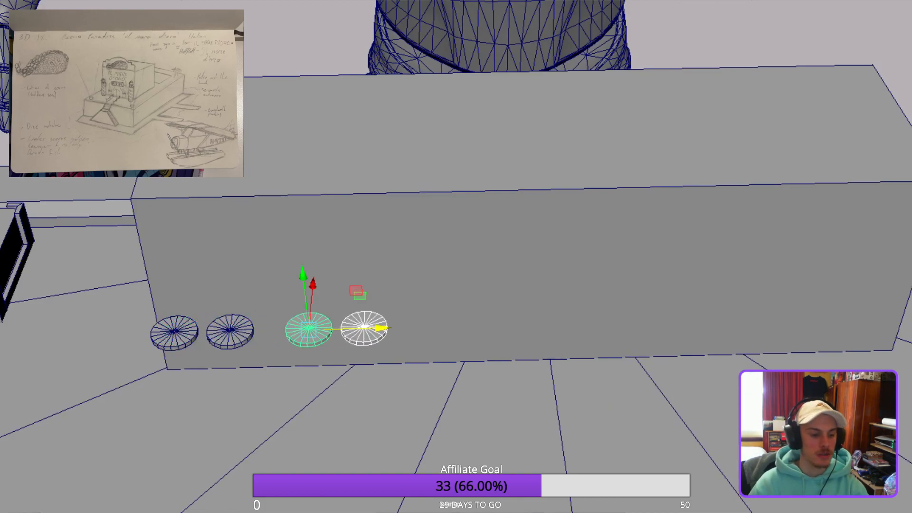
pyautogui.press('Delete')
# Select the original pair of discs and raise it onto the block's top surface at the front corner.
pyautogui.click(230, 331)
pyautogui.keyDown('shift'); pyautogui.click(174, 333); pyautogui.keyUp('shift')
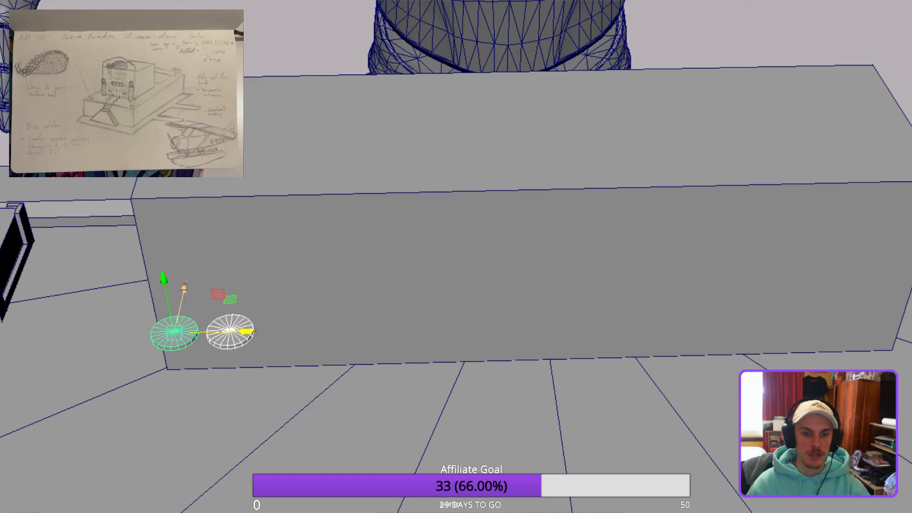
pyautogui.press('Delete')
pyautogui.hotkey('ctrl', 'z')
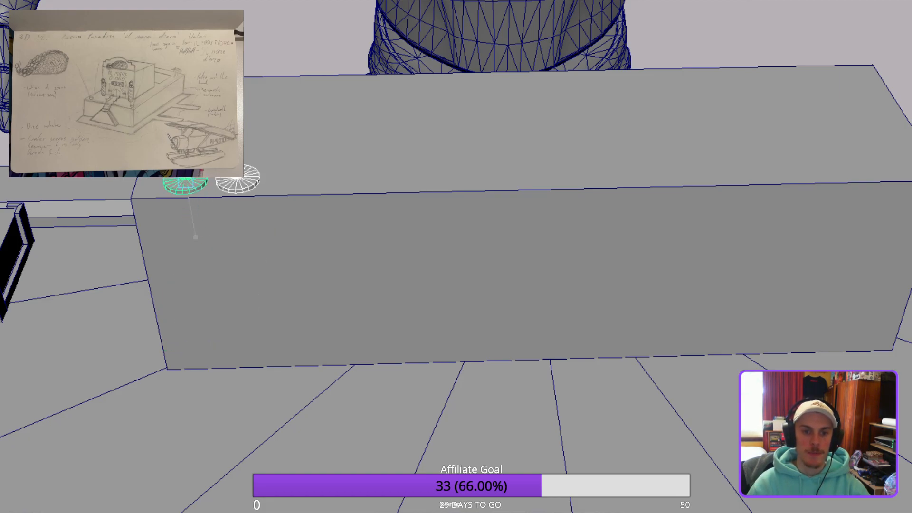
pyautogui.moveTo(185, 179); pyautogui.dragTo(185, 181)
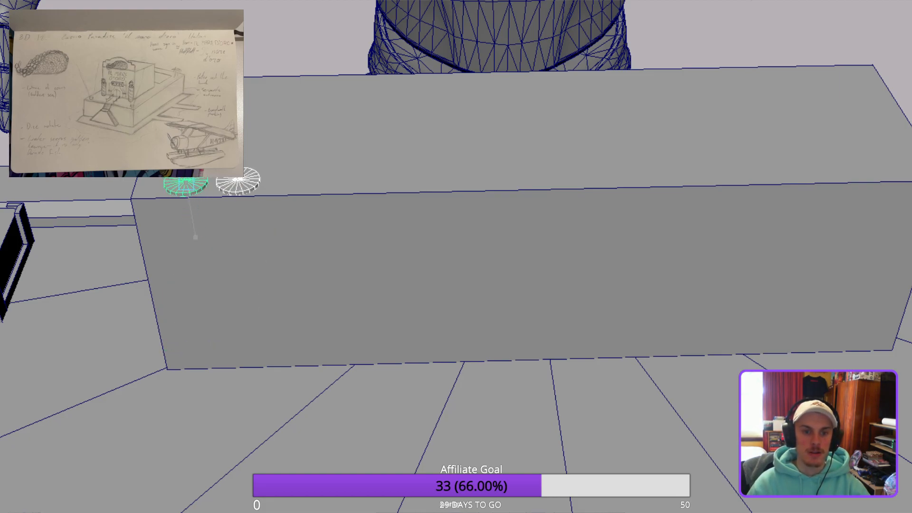
pyautogui.scroll(-3, 455, 257)
pyautogui.keyDown('alt'); pyautogui.moveTo(242, 246); pyautogui.dragTo(259, 312); pyautogui.keyUp('alt')
pyautogui.scroll(3, 258, 311)
pyautogui.keyDown('alt'); pyautogui.moveTo(256, 315); pyautogui.dragTo(370, 263, button='middle'); pyautogui.keyUp('alt')
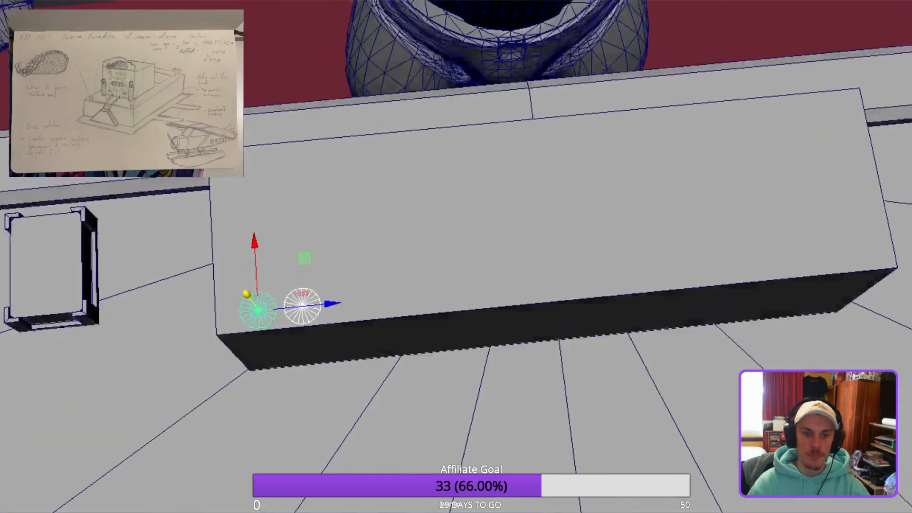
# Duplicate the disc pair repeatedly along the block's front top edge to form a row of five evenly spaced pairs.
pyautogui.moveTo(370, 263); pyautogui.dragTo(507, 251)
pyautogui.hotkey('ctrl', 'd')
pyautogui.keyDown('alt'); pyautogui.moveTo(508, 251); pyautogui.dragTo(331, 292, button='middle'); pyautogui.keyUp('alt')
pyautogui.hotkey('ctrl', 'd')
pyautogui.moveTo(328, 293); pyautogui.dragTo(464, 287)
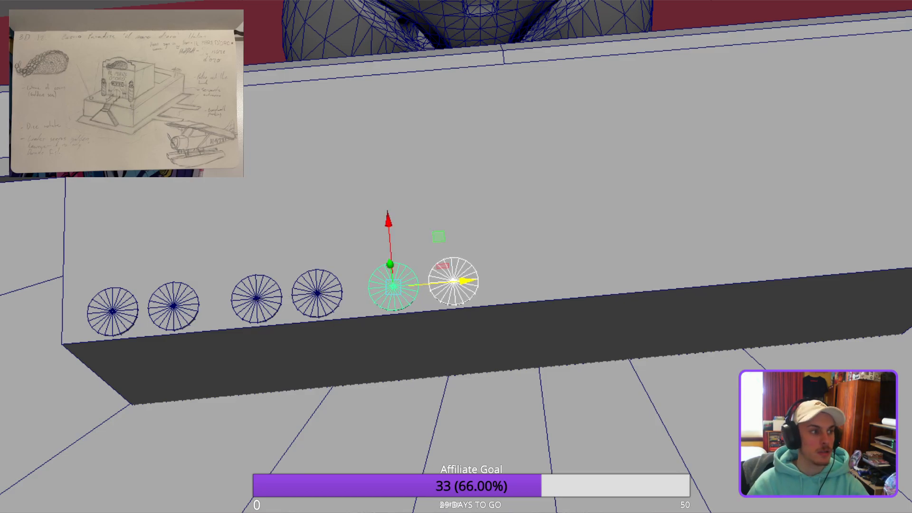
pyautogui.keyDown('alt'); pyautogui.moveTo(465, 281); pyautogui.dragTo(308, 324, button='middle'); pyautogui.keyUp('alt')
pyautogui.hotkey('ctrl', 'd')
pyautogui.moveTo(308, 324); pyautogui.dragTo(581, 300)
pyautogui.hotkey('ctrl', 'd')
# Shorten the long block by moving its far end face inward to just beyond the last disc.
pyautogui.scroll(-2, 581, 300)
pyautogui.keyDown('alt'); pyautogui.moveTo(581, 300); pyautogui.dragTo(668, 255, button='middle'); pyautogui.keyUp('alt')
pyautogui.keyDown('alt'); pyautogui.moveTo(668, 254); pyautogui.dragTo(636, 167); pyautogui.keyUp('alt')
pyautogui.click(658, 209)
pyautogui.keyDown('alt'); pyautogui.moveTo(637, 166); pyautogui.dragTo(477, 146, button='middle'); pyautogui.keyUp('alt')
pyautogui.keyDown('alt'); pyautogui.moveTo(478, 146); pyautogui.dragTo(423, 128); pyautogui.keyUp('alt')
pyautogui.press('F11')
pyautogui.click(616, 317)
pyautogui.keyDown('alt'); pyautogui.moveTo(536, 313); pyautogui.dragTo(603, 332); pyautogui.keyUp('alt')
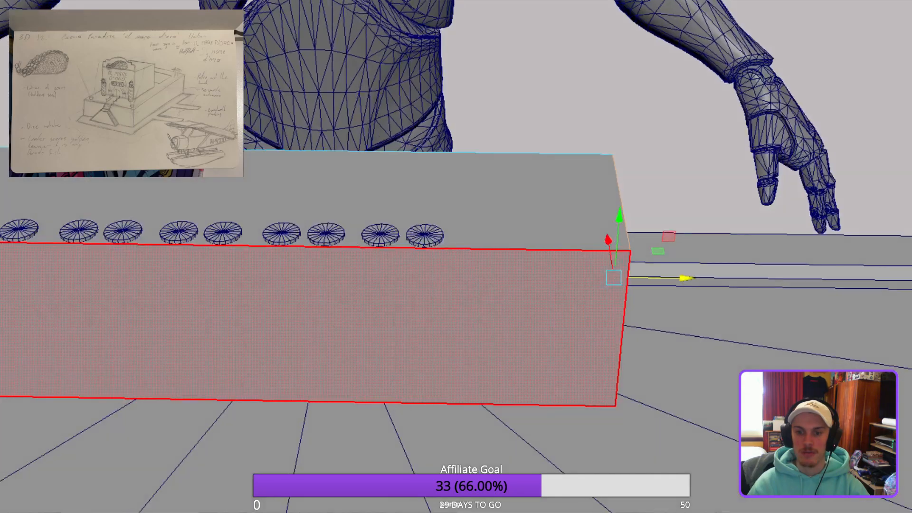
pyautogui.moveTo(683, 278); pyautogui.dragTo(539, 277)
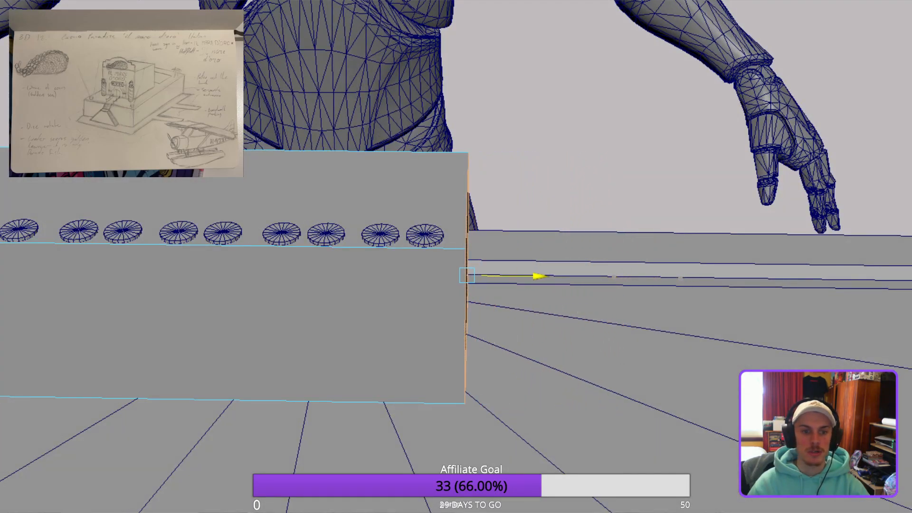
pyautogui.scroll(-1, 539, 276)
pyautogui.keyDown('alt'); pyautogui.moveTo(539, 277); pyautogui.dragTo(808, 323, button='middle'); pyautogui.keyUp('alt')
pyautogui.keyDown('alt'); pyautogui.moveTo(807, 323); pyautogui.dragTo(805, 352); pyautogui.keyUp('alt')
pyautogui.keyDown('alt'); pyautogui.moveTo(805, 351); pyautogui.dragTo(656, 345, button='middle'); pyautogui.keyUp('alt')
pyautogui.scroll(-1, 655, 351)
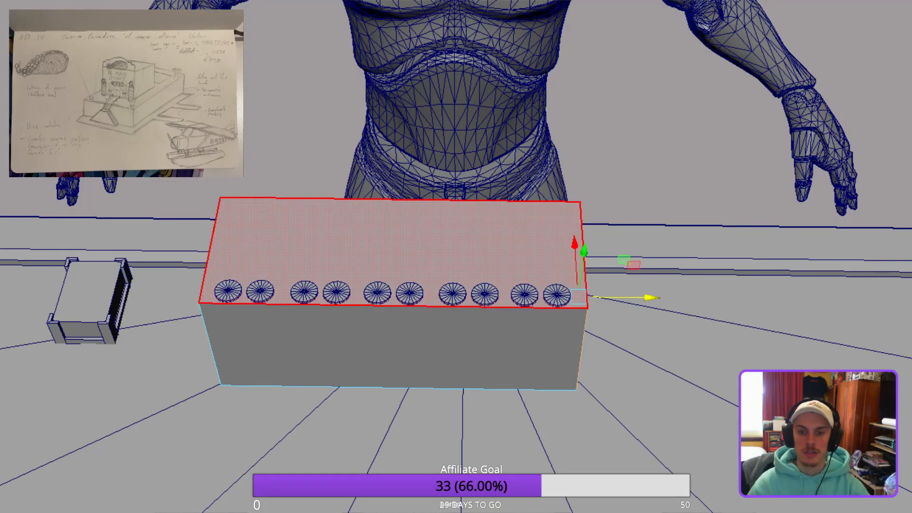
pyautogui.press('F8')
# Insert an edge loop around the middle of the long block with the Multi-Cut tool.
pyautogui.moveTo(522, 257)
pyautogui.keyDown('alt'); pyautogui.mouseDown()
pyautogui.moveTo(560, 252)
pyautogui.moveTo(525, 242)
pyautogui.mouseUp(); pyautogui.keyUp('alt')
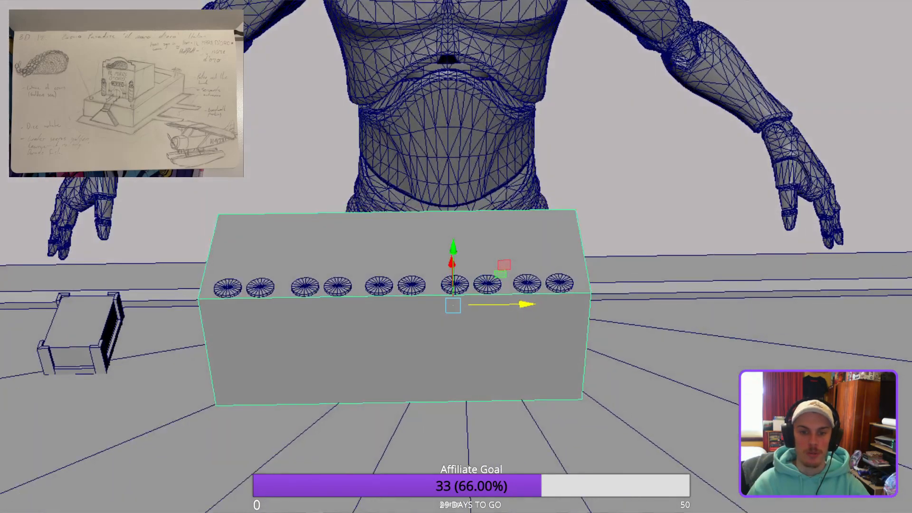
pyautogui.scroll(3, 525, 242)
pyautogui.scroll(2, 524, 242)
pyautogui.keyDown('alt'); pyautogui.moveTo(525, 243); pyautogui.dragTo(607, 192, button='middle'); pyautogui.keyUp('alt')
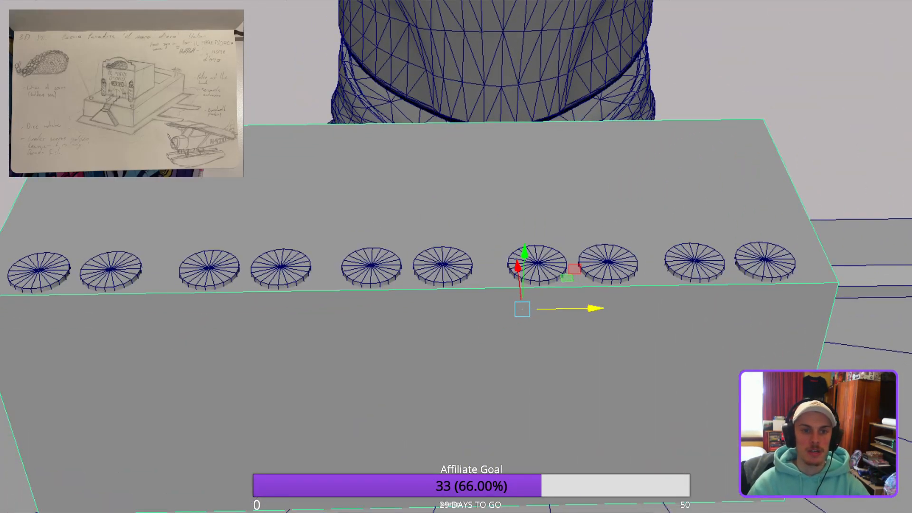
pyautogui.hotkey('ctrl', 'shift', 'x')
pyautogui.keyDown('ctrl'); pyautogui.middleClick(407, 290); pyautogui.keyUp('ctrl')
pyautogui.keyDown('alt'); pyautogui.moveTo(579, 258); pyautogui.dragTo(589, 237); pyautogui.keyUp('alt')
pyautogui.scroll(-4, 594, 228)
pyautogui.scroll(4, 552, 266)
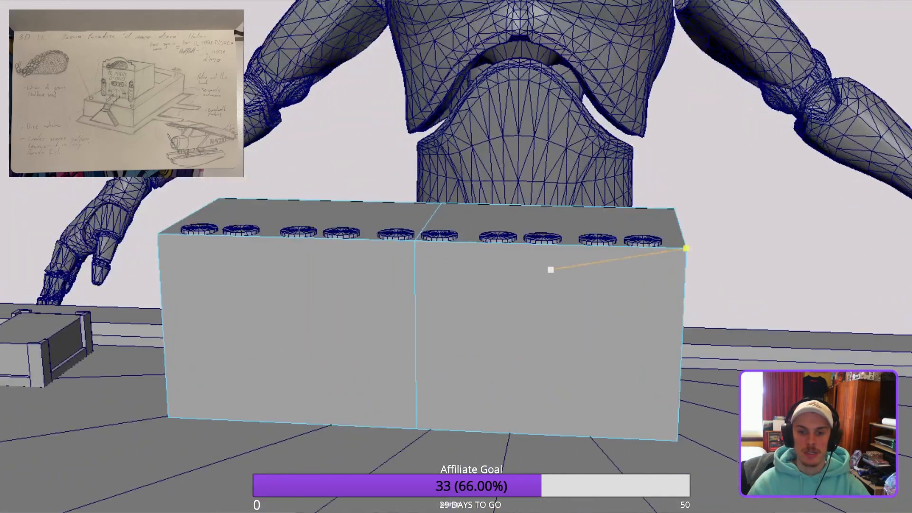
# Select the block together with all ten discs and shift them sideways to centre the block on the table's middle seam.
pyautogui.scroll(-1, 551, 266)
pyautogui.keyDown('alt'); pyautogui.moveTo(551, 267); pyautogui.dragTo(565, 259); pyautogui.keyUp('alt')
pyautogui.press('w')
pyautogui.scroll(4, 511, 285)
pyautogui.keyDown('alt'); pyautogui.moveTo(511, 266); pyautogui.dragTo(511, 294); pyautogui.keyUp('alt')
pyautogui.keyDown('shift'); pyautogui.click(741, 250); pyautogui.keyUp('shift')
pyautogui.keyDown('shift'); pyautogui.click(679, 248); pyautogui.keyUp('shift')
pyautogui.keyDown('shift'); pyautogui.click(603, 245); pyautogui.keyUp('shift')
pyautogui.keyDown('shift'); pyautogui.click(542, 243); pyautogui.keyUp('shift')
pyautogui.keyDown('shift'); pyautogui.click(461, 239); pyautogui.keyUp('shift')
pyautogui.keyDown('shift'); pyautogui.click(401, 235); pyautogui.keyUp('shift')
pyautogui.keyDown('shift'); pyautogui.click(326, 232); pyautogui.keyUp('shift')
pyautogui.keyDown('shift'); pyautogui.click(267, 230); pyautogui.keyUp('shift')
pyautogui.keyDown('shift'); pyautogui.click(187, 226); pyautogui.keyUp('shift')
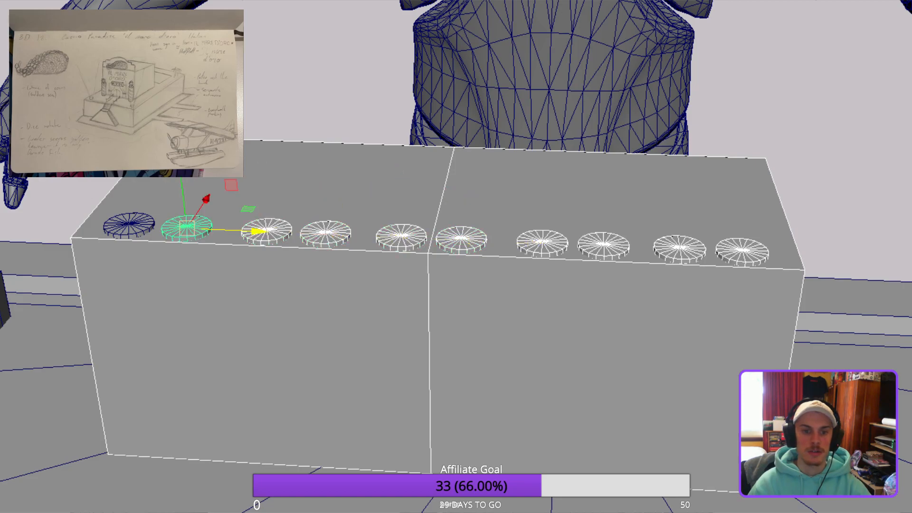
pyautogui.keyDown('shift'); pyautogui.click(129, 224); pyautogui.keyUp('shift')
pyautogui.keyDown('alt'); pyautogui.moveTo(456, 256); pyautogui.dragTo(453, 163, button='middle'); pyautogui.keyUp('alt')
pyautogui.keyDown('alt'); pyautogui.moveTo(454, 163); pyautogui.dragTo(473, 163); pyautogui.keyUp('alt')
pyautogui.moveTo(198, 145); pyautogui.dragTo(244, 145)
pyautogui.keyDown('alt'); pyautogui.moveTo(361, 238); pyautogui.dragTo(428, 308); pyautogui.keyUp('alt')
pyautogui.scroll(-3, 532, 261)
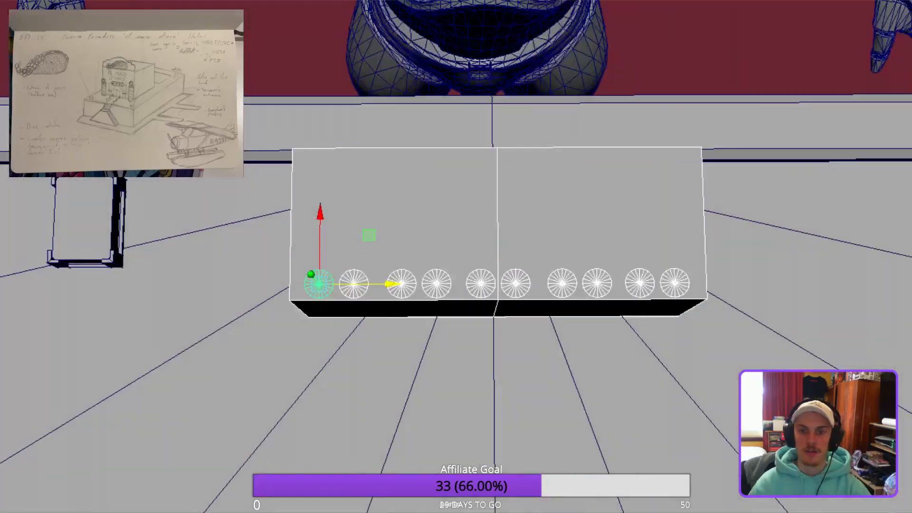
# Select the mannequin behind the table and move it slightly back from the table edge.
pyautogui.scroll(-2, 456, 257)
pyautogui.keyDown('alt'); pyautogui.moveTo(456, 256); pyautogui.dragTo(375, 305, button='middle'); pyautogui.keyUp('alt')
pyautogui.click(387, 71)
pyautogui.moveTo(489, 206); pyautogui.dragTo(494, 162)
pyautogui.scroll(3, 456, 257)
# Lower both top faces of the long block to flatten it into a thin slab beneath the floating discs.
pyautogui.click(448, 295)
pyautogui.scroll(-2, 455, 256)
pyautogui.keyDown('alt'); pyautogui.moveTo(456, 256); pyautogui.dragTo(508, 257, button='middle'); pyautogui.keyUp('alt')
pyautogui.keyDown('alt'); pyautogui.moveTo(455, 256); pyautogui.dragTo(470, 190); pyautogui.keyUp('alt')
pyautogui.scroll(4, 456, 257)
pyautogui.scroll(3, 456, 256)
pyautogui.keyDown('alt'); pyautogui.moveTo(456, 256); pyautogui.dragTo(480, 287); pyautogui.keyUp('alt')
pyautogui.press('F11')
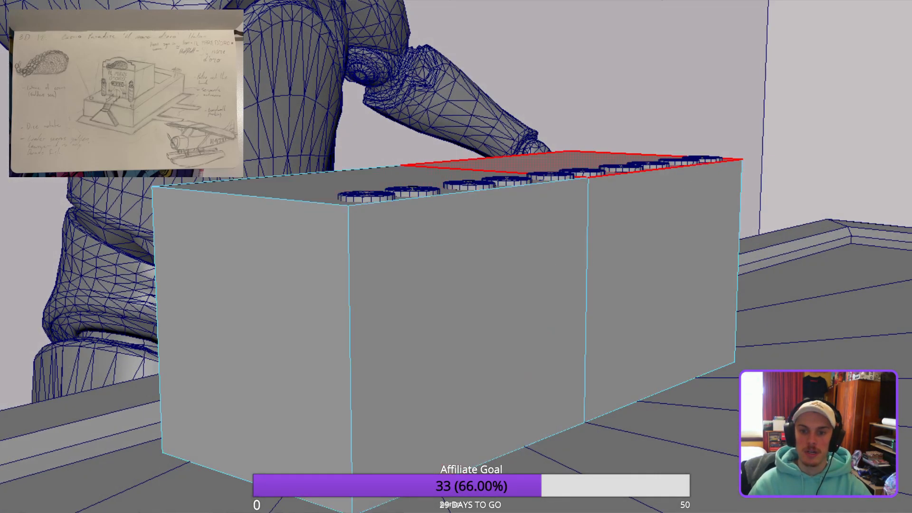
pyautogui.click(575, 163)
pyautogui.keyDown('shift'); pyautogui.click(427, 178); pyautogui.keyUp('shift')
pyautogui.moveTo(489, 106); pyautogui.dragTo(489, 245)
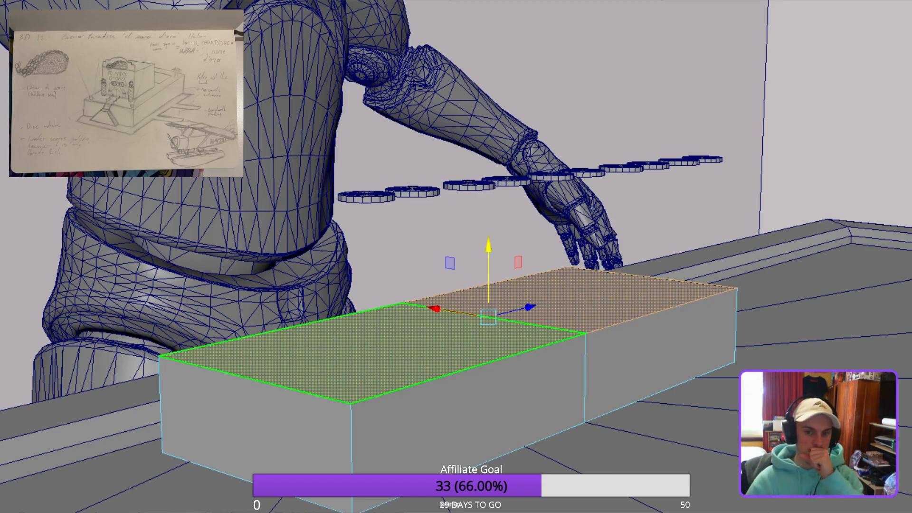
pyautogui.keyDown('alt'); pyautogui.moveTo(372, 354); pyautogui.dragTo(416, 318); pyautogui.keyUp('alt')
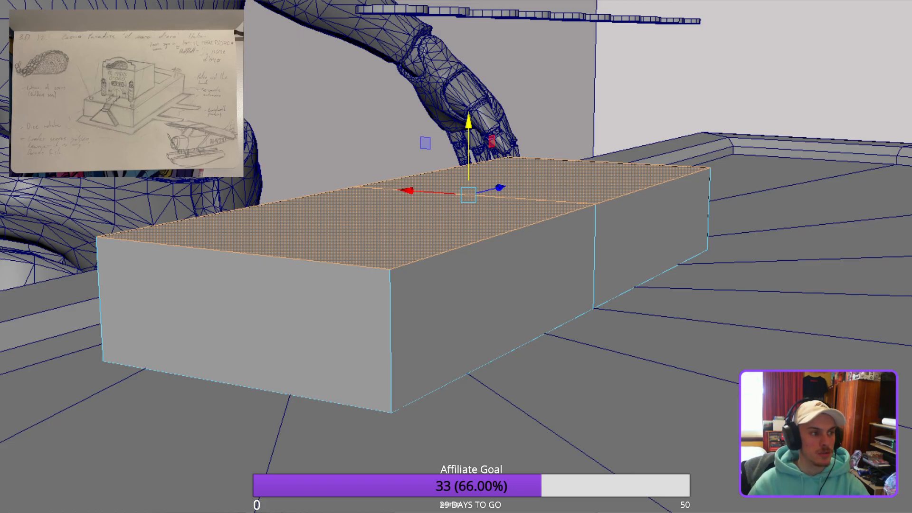
pyautogui.moveTo(468, 122); pyautogui.dragTo(469, 162)
pyautogui.keyDown('alt'); pyautogui.moveTo(468, 235); pyautogui.dragTo(476, 257, button='middle'); pyautogui.keyUp('alt')
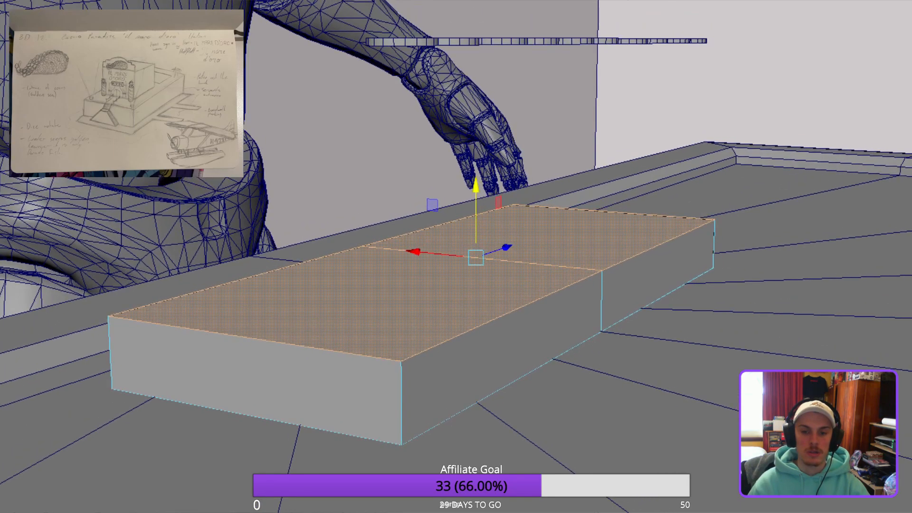
# Select both top edges on the slab's mannequin side and lower them so the top surface slopes toward the mannequin.
pyautogui.keyDown('alt'); pyautogui.moveTo(476, 258); pyautogui.dragTo(532, 270); pyautogui.keyUp('alt')
pyautogui.press('F10')
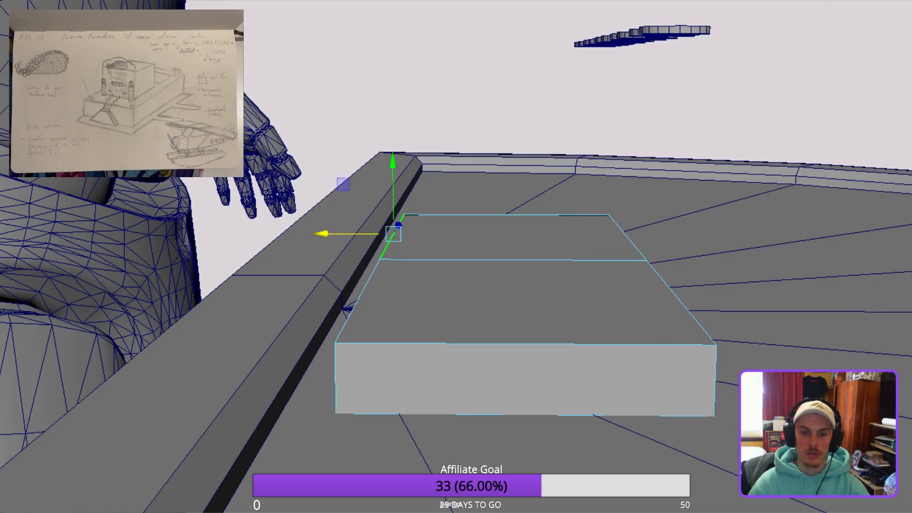
pyautogui.keyDown('shift'); pyautogui.click(358, 301); pyautogui.keyUp('shift')
pyautogui.moveTo(379, 187); pyautogui.dragTo(480, 209)
pyautogui.moveTo(387, 209); pyautogui.dragTo(304, 211)
pyautogui.keyDown('alt'); pyautogui.moveTo(456, 213); pyautogui.dragTo(404, 261); pyautogui.keyUp('alt')
pyautogui.scroll(-5, 399, 218)
pyautogui.keyDown('alt'); pyautogui.moveTo(527, 361); pyautogui.dragTo(530, 323); pyautogui.keyUp('alt')
pyautogui.scroll(3, 536, 361)
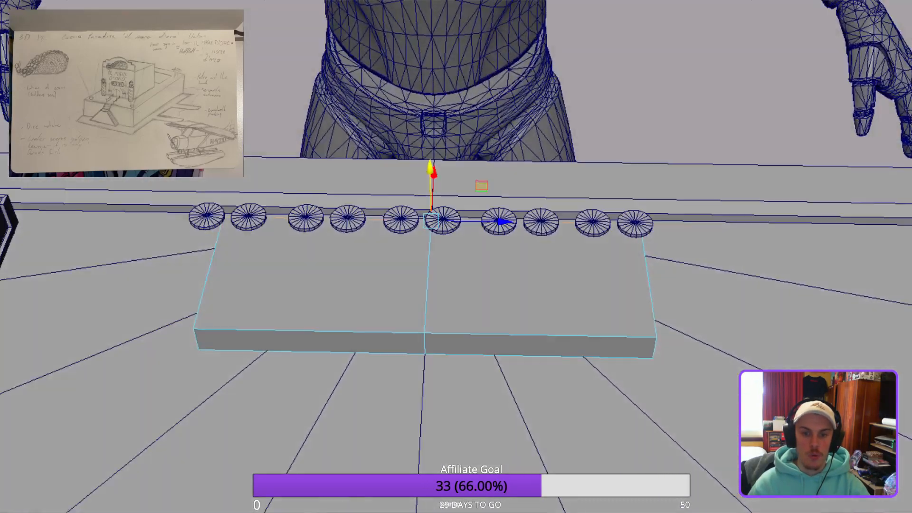
pyautogui.scroll(3, 456, 256)
pyautogui.keyDown('alt'); pyautogui.moveTo(428, 285); pyautogui.dragTo(427, 343, button='middle'); pyautogui.keyUp('alt')
pyautogui.keyDown('alt'); pyautogui.moveTo(427, 343); pyautogui.dragTo(428, 318); pyautogui.keyUp('alt')
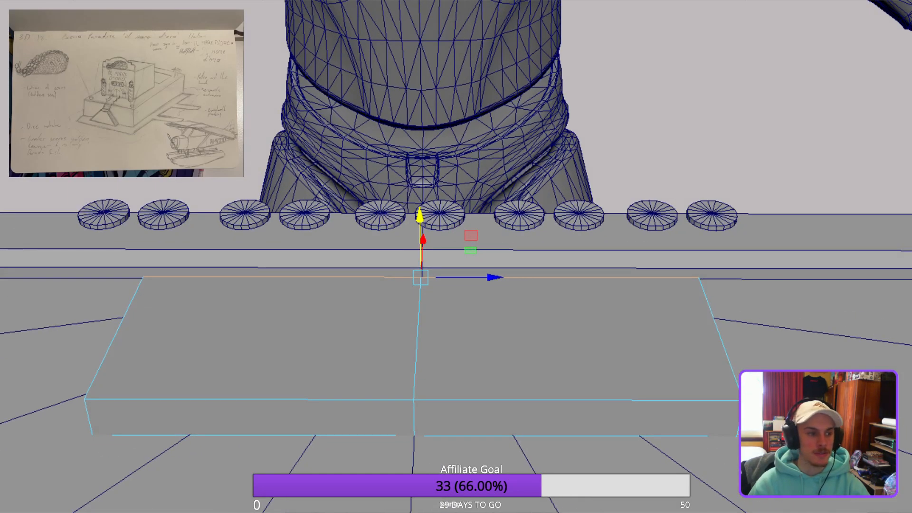
pyautogui.scroll(-2, 456, 256)
pyautogui.keyDown('alt'); pyautogui.moveTo(427, 317); pyautogui.dragTo(427, 355, button='middle'); pyautogui.keyUp('alt')
pyautogui.keyDown('alt'); pyautogui.moveTo(427, 355); pyautogui.dragTo(451, 332); pyautogui.keyUp('alt')
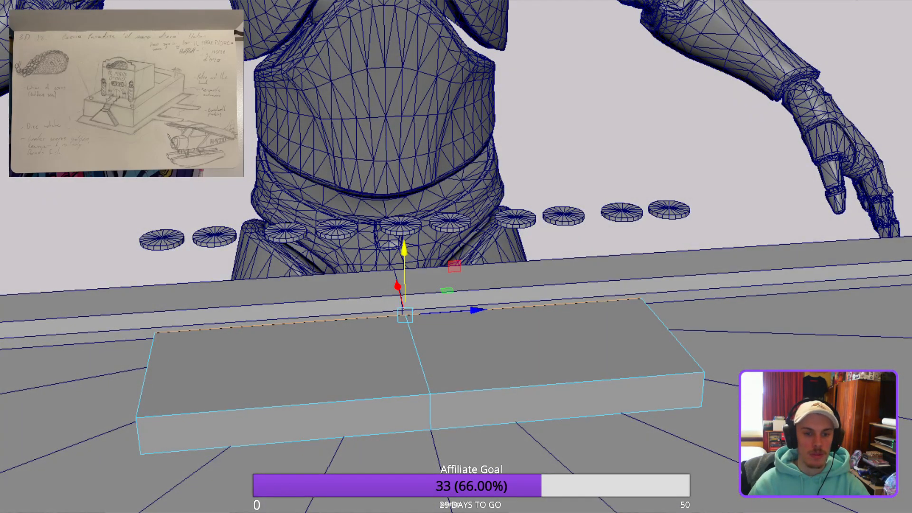
# Duplicate the end disc down to the slab, turn it on its side and stretch it into a long cylinder.
pyautogui.click(162, 240)
pyautogui.keyDown('alt'); pyautogui.moveTo(427, 285); pyautogui.dragTo(506, 285); pyautogui.keyUp('alt')
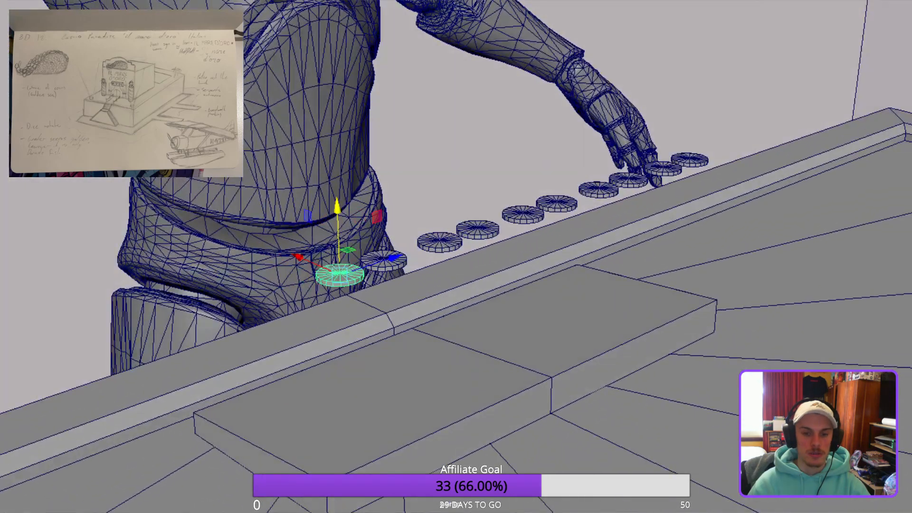
pyautogui.moveTo(337, 209); pyautogui.dragTo(341, 318)
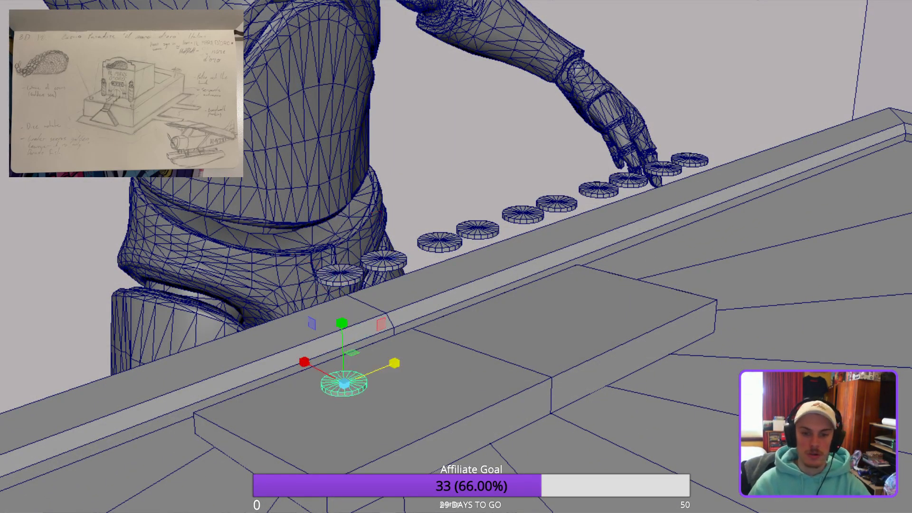
pyautogui.press('e')
pyautogui.moveTo(362, 340); pyautogui.dragTo(480, 408)
pyautogui.press('w')
pyautogui.moveTo(600, 368); pyautogui.dragTo(869, 404)
pyautogui.keyDown('alt'); pyautogui.moveTo(456, 256); pyautogui.dragTo(522, 266); pyautogui.keyUp('alt')
pyautogui.moveTo(688, 356); pyautogui.dragTo(672, 355)
pyautogui.keyDown('alt'); pyautogui.moveTo(522, 266); pyautogui.dragTo(418, 290); pyautogui.keyUp('alt')
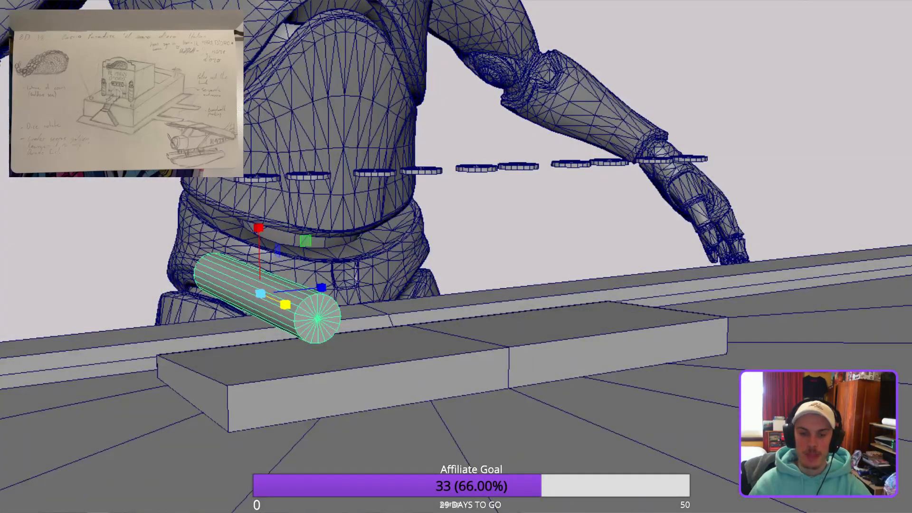
# Select the slab's top perimeter edges and its vertical corner edges and bevel them.
pyautogui.click(522, 361)
pyautogui.keyDown('alt'); pyautogui.moveTo(522, 361); pyautogui.dragTo(440, 375); pyautogui.keyUp('alt')
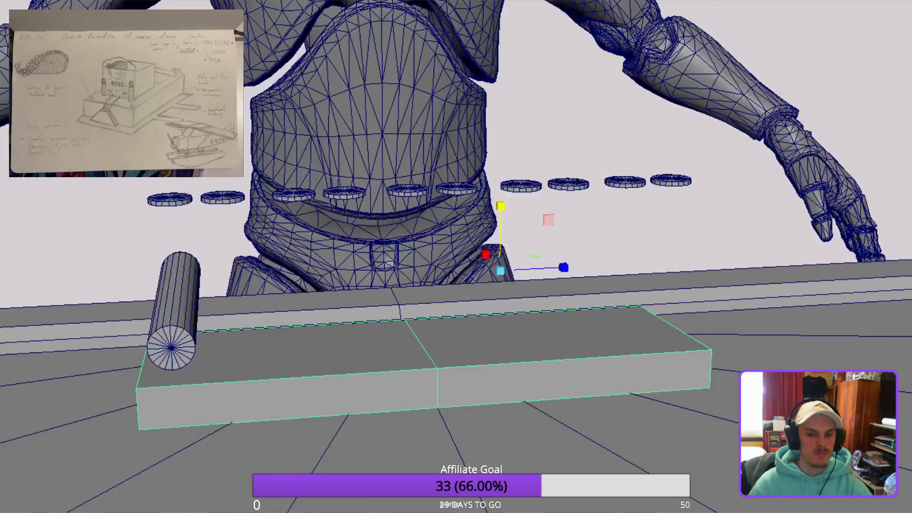
pyautogui.keyDown('alt'); pyautogui.moveTo(441, 375); pyautogui.dragTo(533, 346, button='middle'); pyautogui.keyUp('alt')
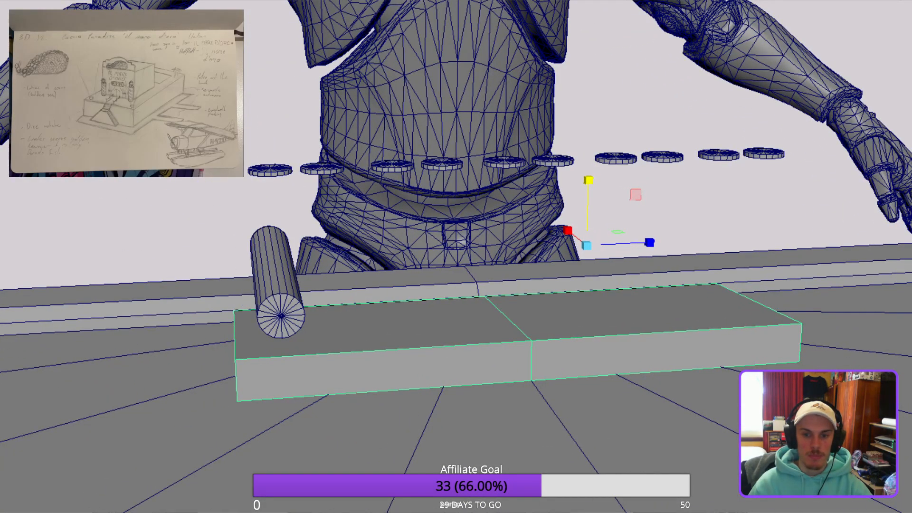
pyautogui.press('F10')
pyautogui.scroll(3, 456, 256)
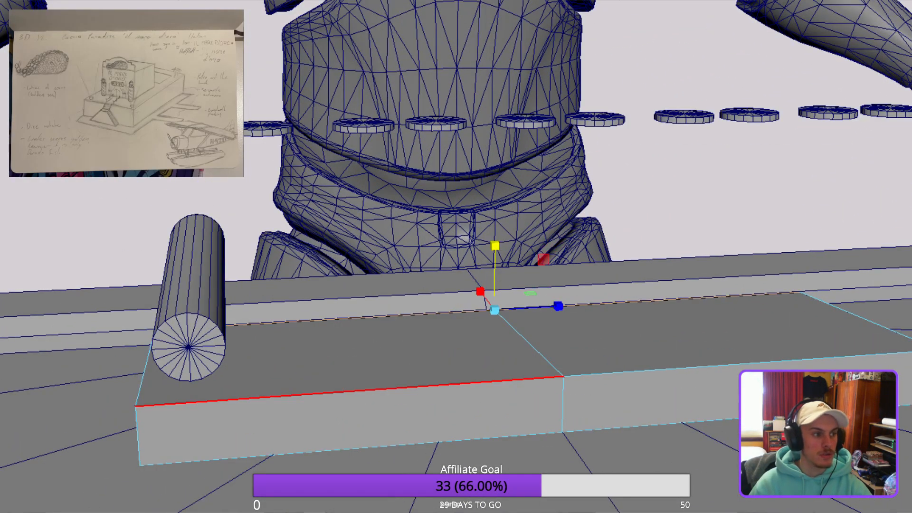
pyautogui.click(349, 391)
pyautogui.keyDown('alt'); pyautogui.moveTo(349, 391); pyautogui.dragTo(404, 394); pyautogui.keyUp('alt')
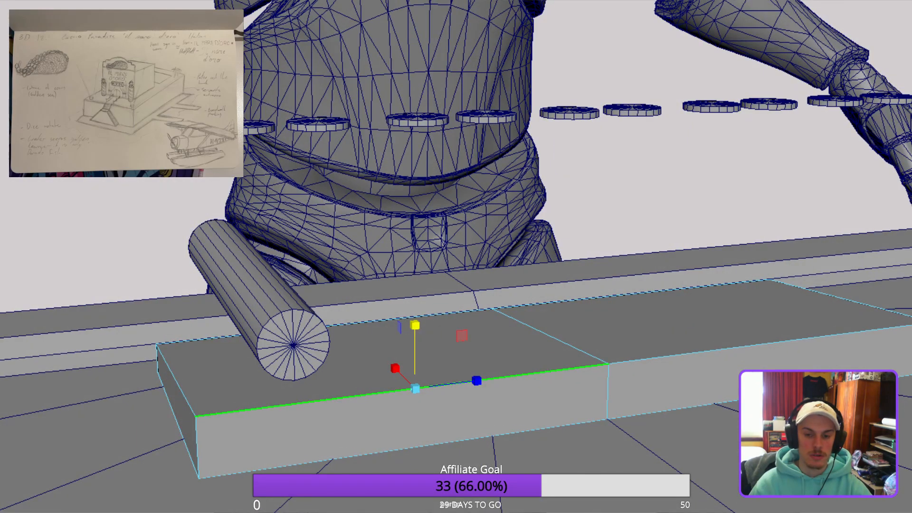
pyautogui.doubleClick(350, 397)
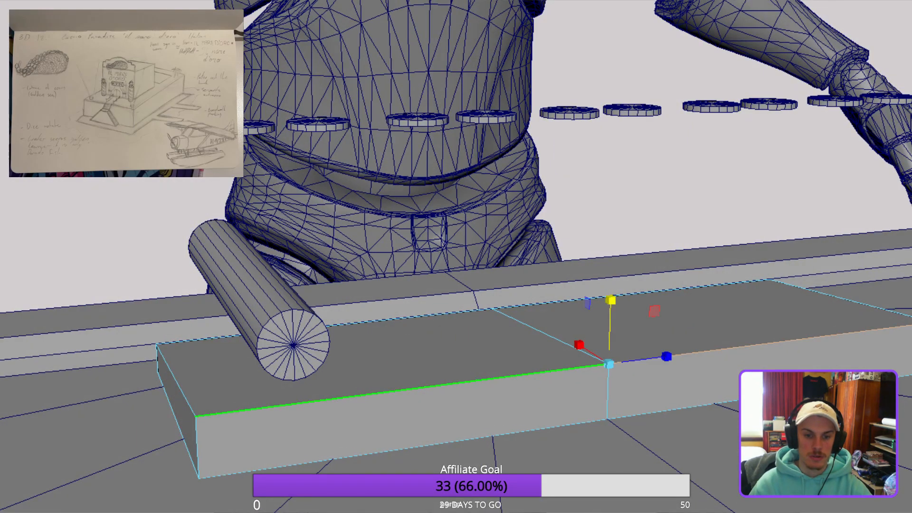
pyautogui.keyDown('shift'); pyautogui.click(176, 380); pyautogui.keyUp('shift')
pyautogui.keyDown('shift'); pyautogui.click(632, 294); pyautogui.keyUp('shift')
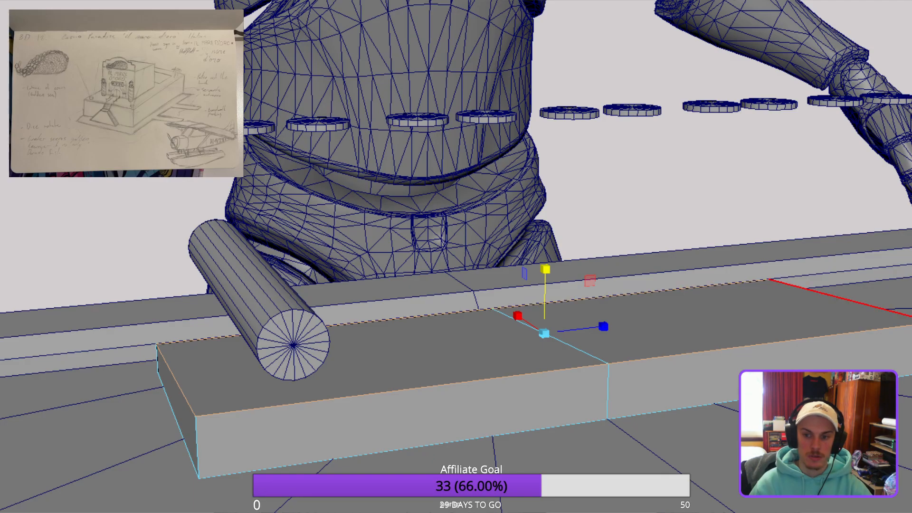
pyautogui.keyDown('shift'); pyautogui.click(197, 447); pyautogui.keyUp('shift')
pyautogui.keyDown('alt'); pyautogui.moveTo(618, 361); pyautogui.dragTo(779, 346); pyautogui.keyUp('alt')
pyautogui.keyDown('alt'); pyautogui.moveTo(463, 383); pyautogui.dragTo(703, 380); pyautogui.keyUp('alt')
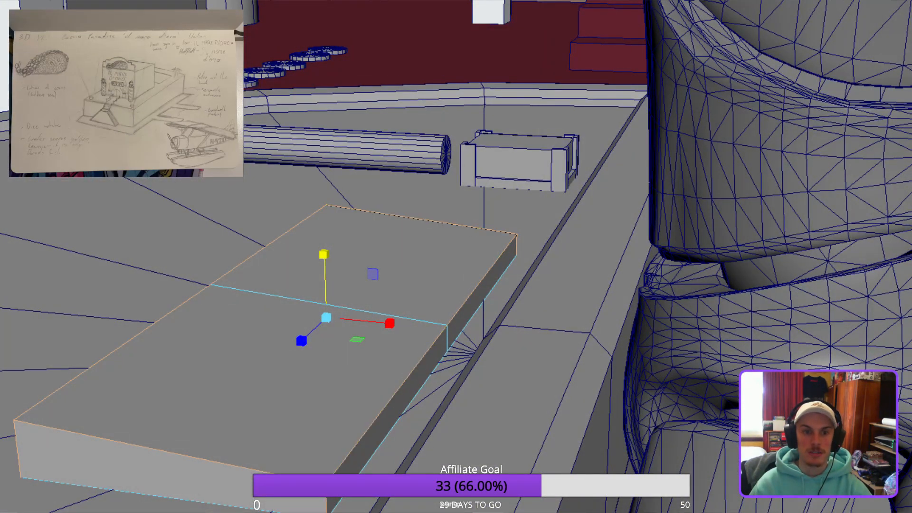
pyautogui.hotkey('ctrl', 'b')
pyautogui.keyDown('alt'); pyautogui.moveTo(456, 294); pyautogui.dragTo(603, 256); pyautogui.keyUp('alt')
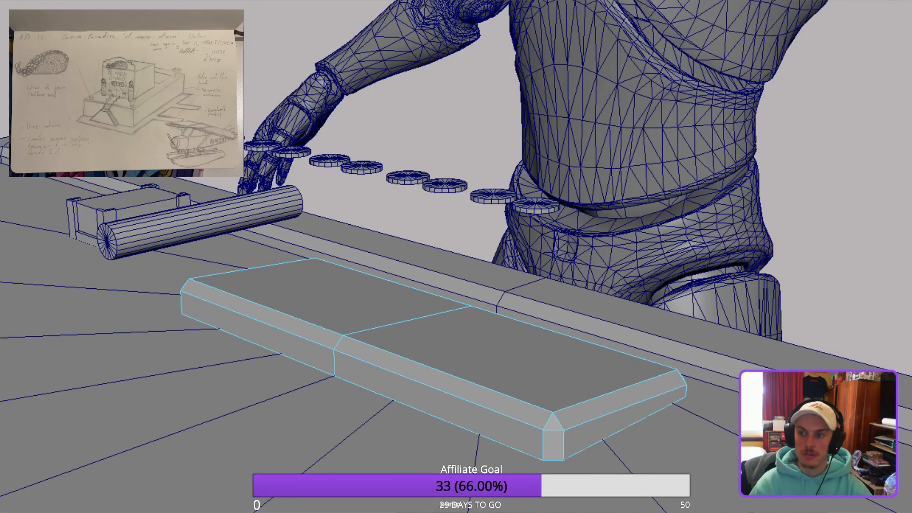
# Compare wider and narrower bevels on the slab and keep a narrow one along its top and corner edges.
pyautogui.hotkey('ctrl', 'z')
pyautogui.hotkey('ctrl', 'z')
pyautogui.hotkey('ctrl', 'z')
pyautogui.hotkey('ctrl', 'y')
pyautogui.hotkey('ctrl', 'y')
pyautogui.hotkey('ctrl', 'y')
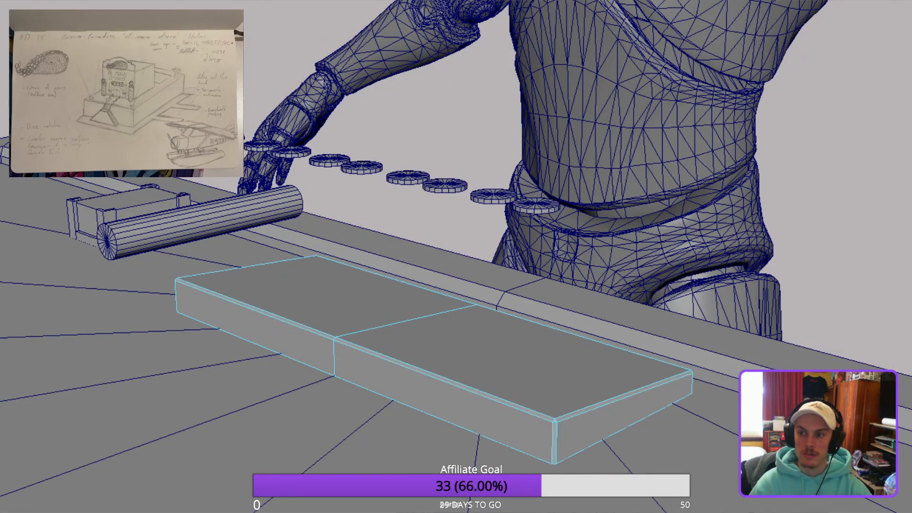
pyautogui.hotkey('ctrl', 'z')
pyautogui.hotkey('ctrl', 'z')
pyautogui.hotkey('ctrl', 'z')
pyautogui.keyDown('alt'); pyautogui.moveTo(456, 256); pyautogui.dragTo(522, 249); pyautogui.keyUp('alt')
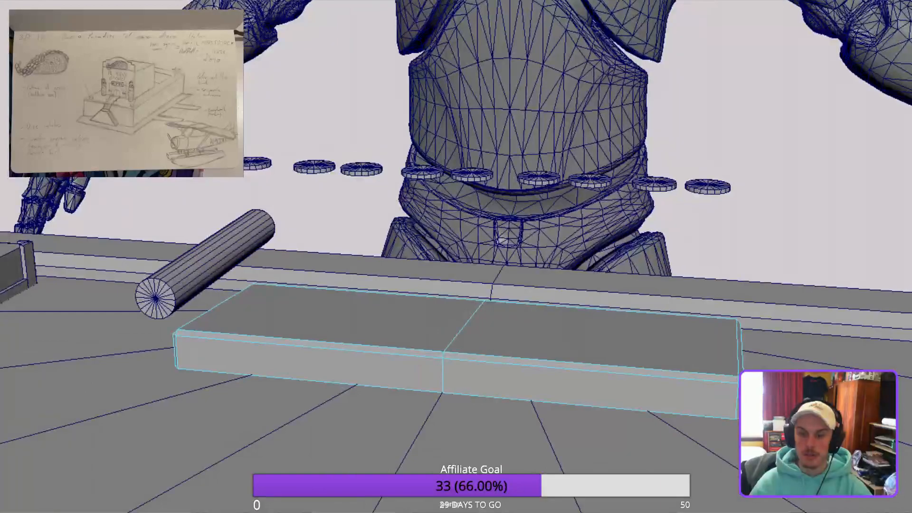
pyautogui.keyDown('alt'); pyautogui.moveTo(456, 257); pyautogui.dragTo(570, 257); pyautogui.keyUp('alt')
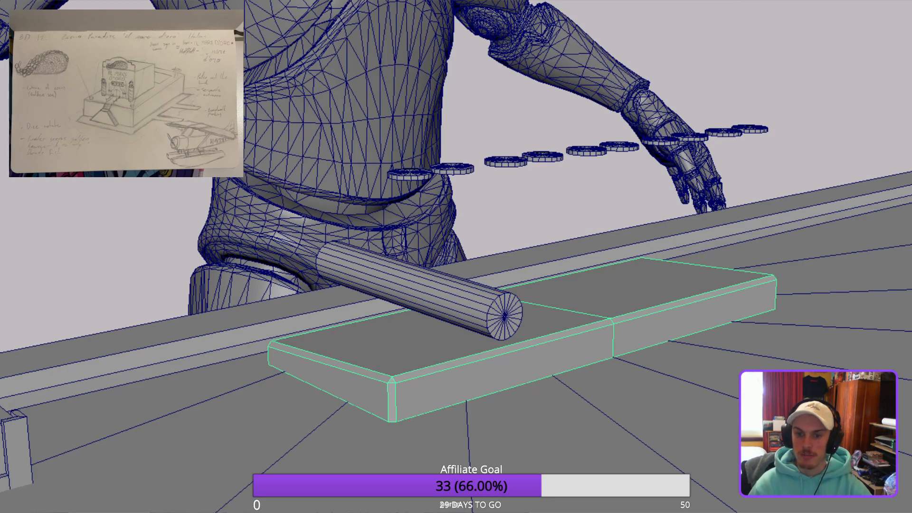
# Move the long cylinder into the slab's end and shorten it to fit within the slab's depth.
pyautogui.hotkey('ctrl', 'shift', 'a')
pyautogui.hotkey('ctrl', 'z')
pyautogui.keyDown('alt'); pyautogui.moveTo(456, 256); pyautogui.dragTo(418, 280); pyautogui.keyUp('alt')
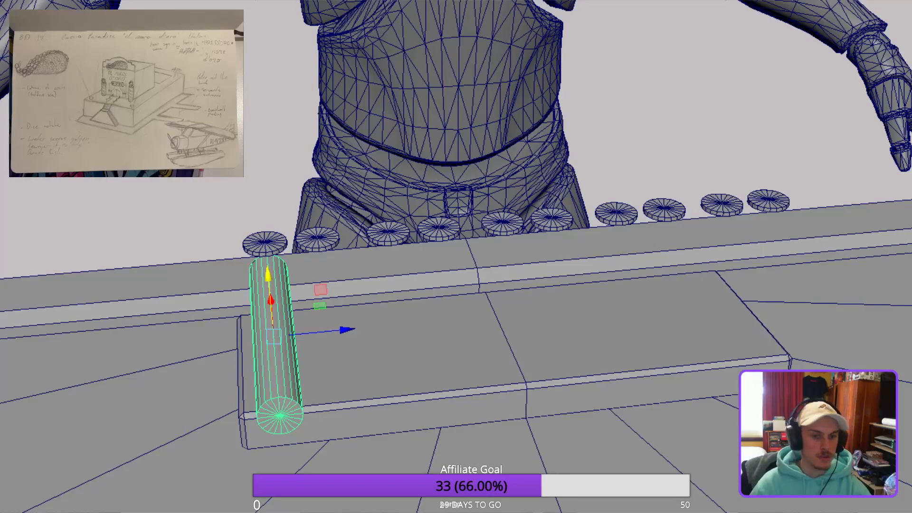
pyautogui.moveTo(268, 275); pyautogui.dragTo(408, 328)
pyautogui.moveTo(534, 331); pyautogui.dragTo(479, 331)
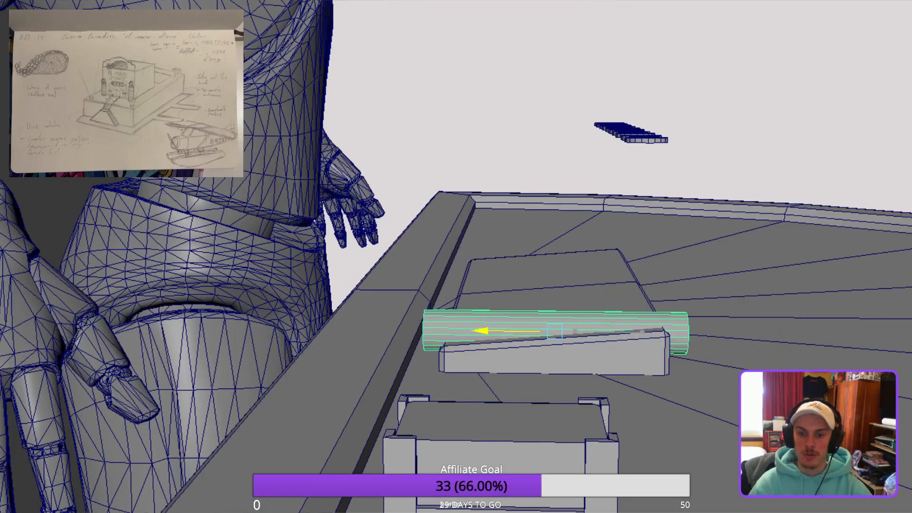
pyautogui.press('r')
pyautogui.moveTo(621, 332)
pyautogui.mouseDown()
pyautogui.moveTo(600, 332)
pyautogui.moveTo(629, 331)
pyautogui.mouseUp()
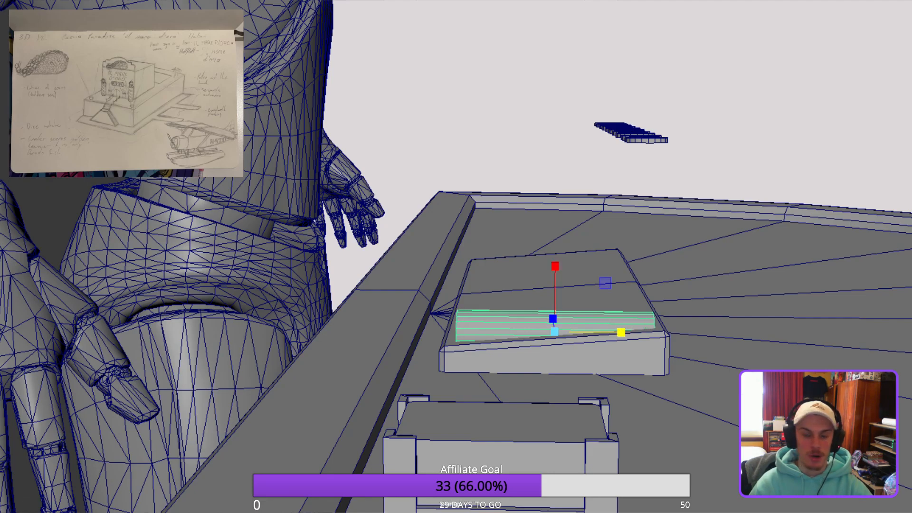
# Rotate the cylinder to match the slab's slope and position it half-sunk near the slab's end.
pyautogui.press('e')
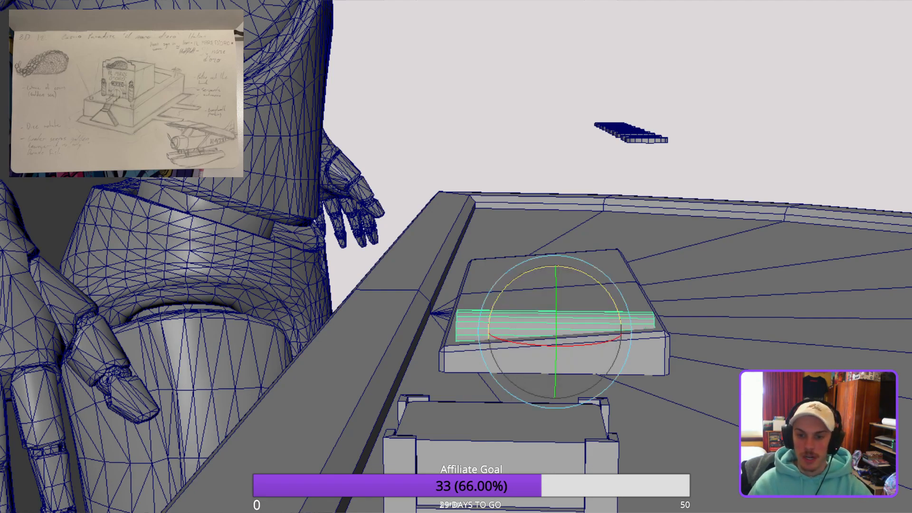
pyautogui.moveTo(600, 284); pyautogui.dragTo(651, 319)
pyautogui.press('f')
pyautogui.press('w')
pyautogui.moveTo(599, 424); pyautogui.dragTo(551, 394)
pyautogui.moveTo(437, 387); pyautogui.dragTo(266, 409)
# Duplicate the half-sunk cylinder and place the copy beside it with a small gap.
pyautogui.keyDown('alt'); pyautogui.moveTo(266, 332); pyautogui.dragTo(404, 332, button='middle'); pyautogui.keyUp('alt')
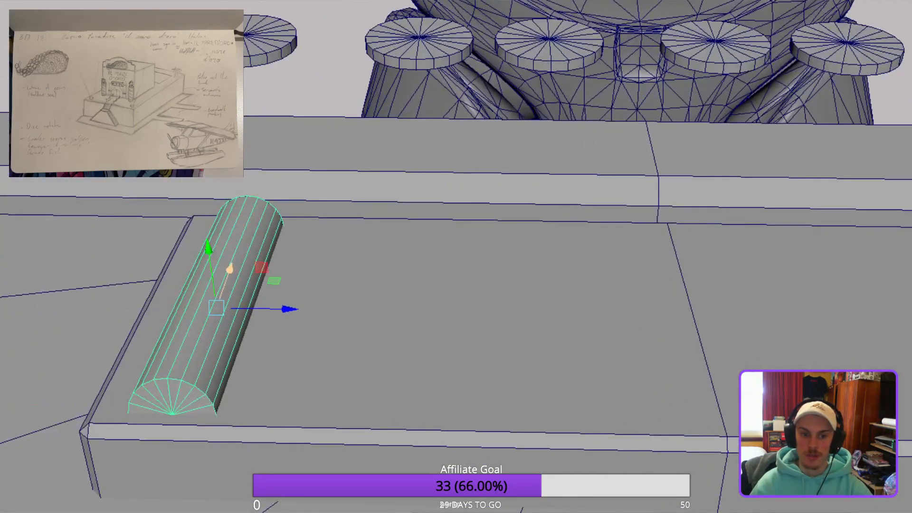
pyautogui.keyDown('alt'); pyautogui.moveTo(403, 332); pyautogui.dragTo(389, 330); pyautogui.keyUp('alt')
pyautogui.keyDown('alt'); pyautogui.moveTo(389, 330); pyautogui.dragTo(456, 330, button='right'); pyautogui.keyUp('alt')
pyautogui.keyDown('alt'); pyautogui.moveTo(456, 330); pyautogui.dragTo(651, 278, button='middle'); pyautogui.keyUp('alt')
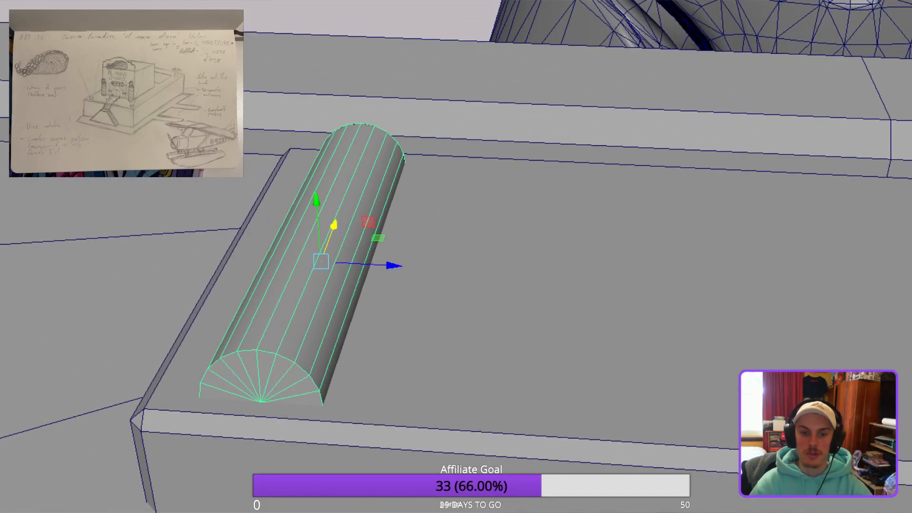
pyautogui.keyDown('alt'); pyautogui.moveTo(456, 285); pyautogui.dragTo(534, 285); pyautogui.keyUp('alt')
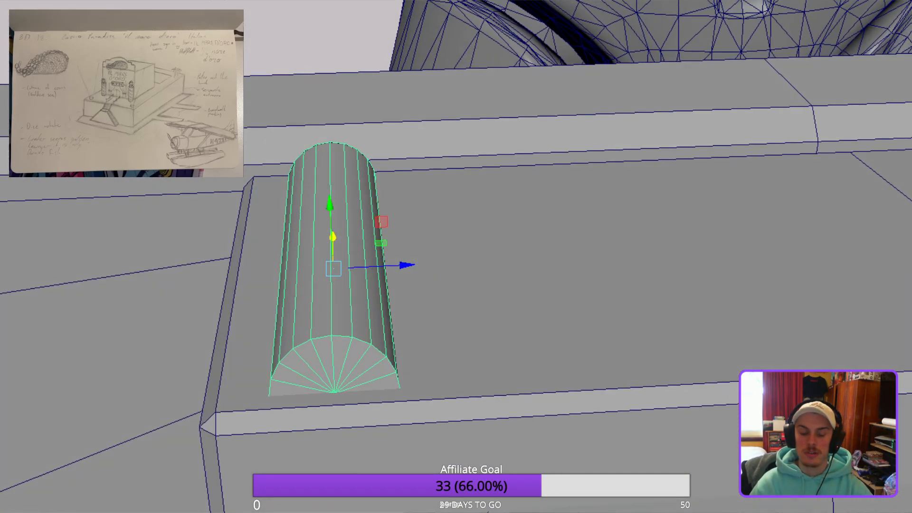
pyautogui.keyDown('alt'); pyautogui.moveTo(534, 285); pyautogui.dragTo(456, 285, button='right'); pyautogui.keyUp('alt')
pyautogui.keyDown('alt'); pyautogui.moveTo(455, 285); pyautogui.dragTo(484, 277); pyautogui.keyUp('alt')
pyautogui.hotkey('ctrl', 'd')
# Duplicate the pair of cylinders farther along the slab and add a fifth single cylinder just before the middle edge loop.
pyautogui.keyDown('shift'); pyautogui.click(319, 278); pyautogui.keyUp('shift')
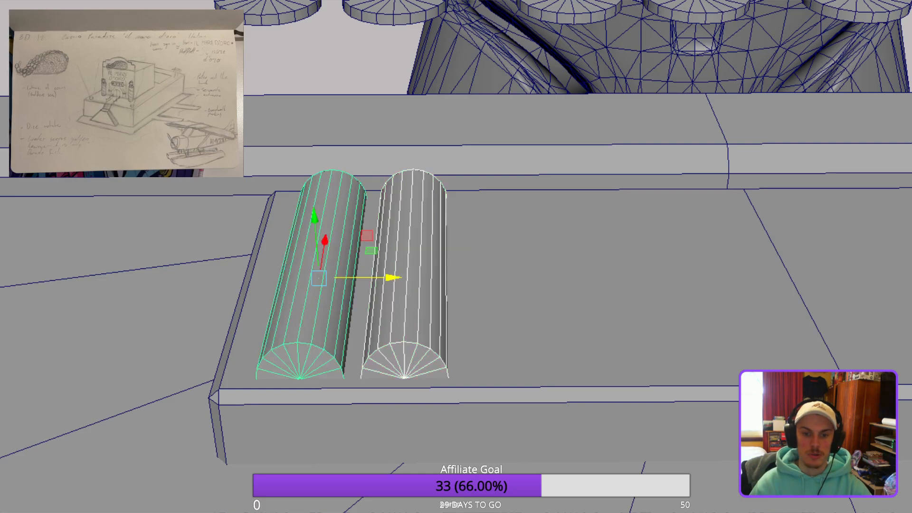
pyautogui.hotkey('ctrl', 'd')
pyautogui.moveTo(393, 277); pyautogui.dragTo(609, 277)
pyautogui.keyDown('alt'); pyautogui.moveTo(609, 277); pyautogui.dragTo(435, 273, button='middle'); pyautogui.keyUp('alt')
pyautogui.click(451, 276)
pyautogui.moveTo(499, 273); pyautogui.dragTo(615, 272)
pyautogui.scroll(-3, 456, 257)
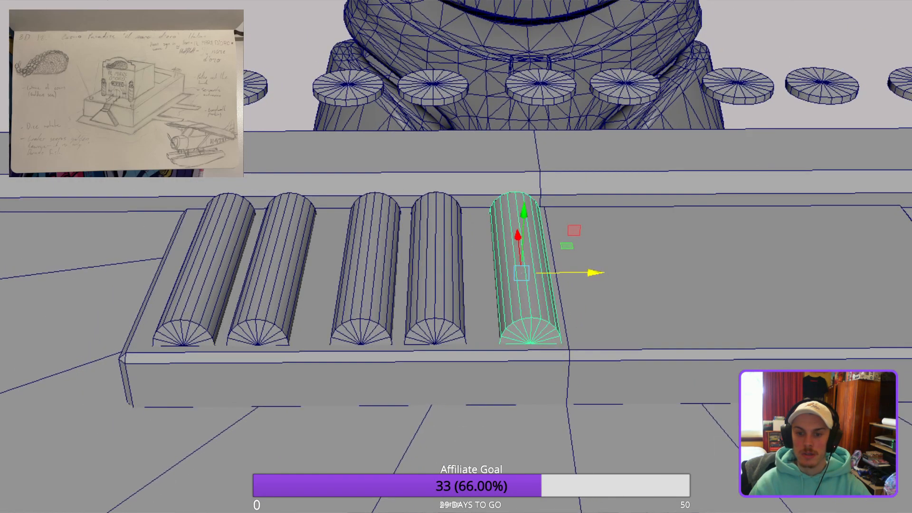
# Examine the spacing of the five half-sunk cylinders against the slab's middle edge loop.
pyautogui.keyDown('shift'); pyautogui.click(434, 266); pyautogui.keyUp('shift')
pyautogui.keyDown('shift'); pyautogui.click(365, 266); pyautogui.keyUp('shift')
pyautogui.moveTo(441, 273); pyautogui.dragTo(438, 250)
pyautogui.click(631, 280)
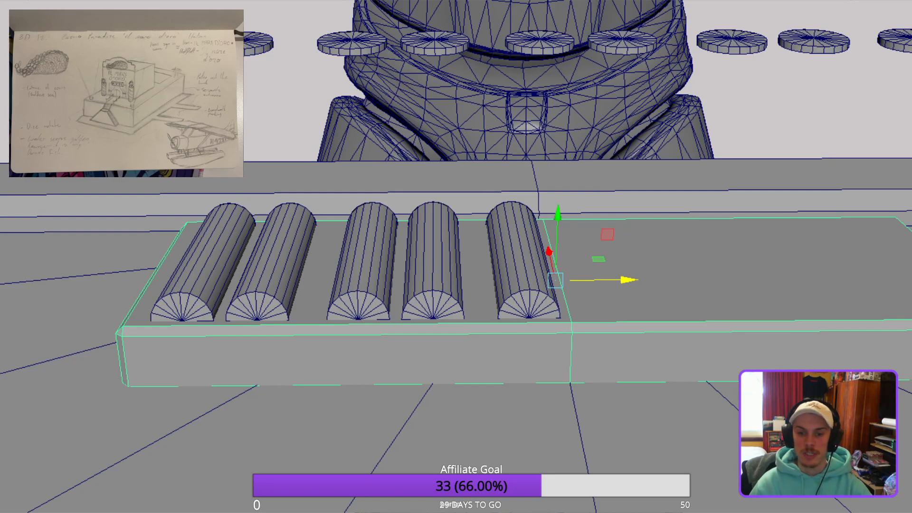
pyautogui.scroll(-2, 556, 280)
pyautogui.keyDown('alt'); pyautogui.moveTo(555, 280); pyautogui.dragTo(406, 276, button='middle'); pyautogui.keyUp('alt')
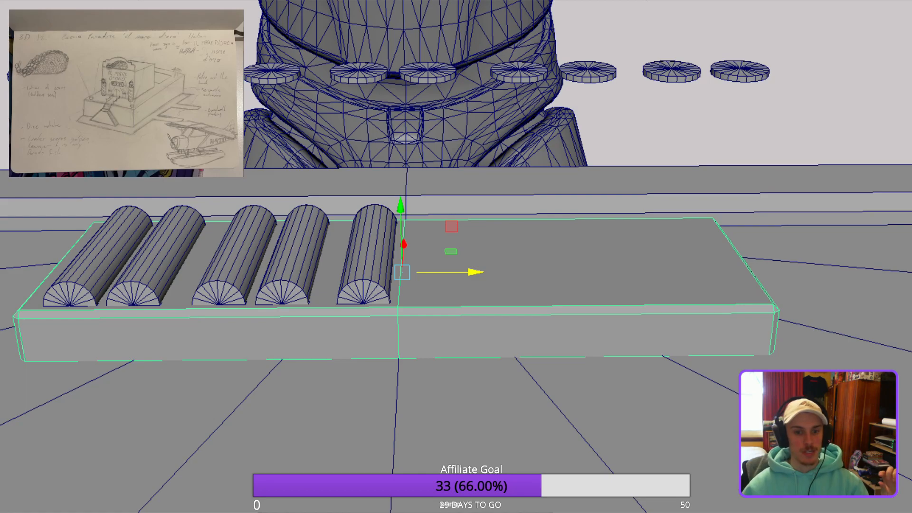
pyautogui.scroll(-2, 456, 256)
pyautogui.scroll(6, 456, 257)
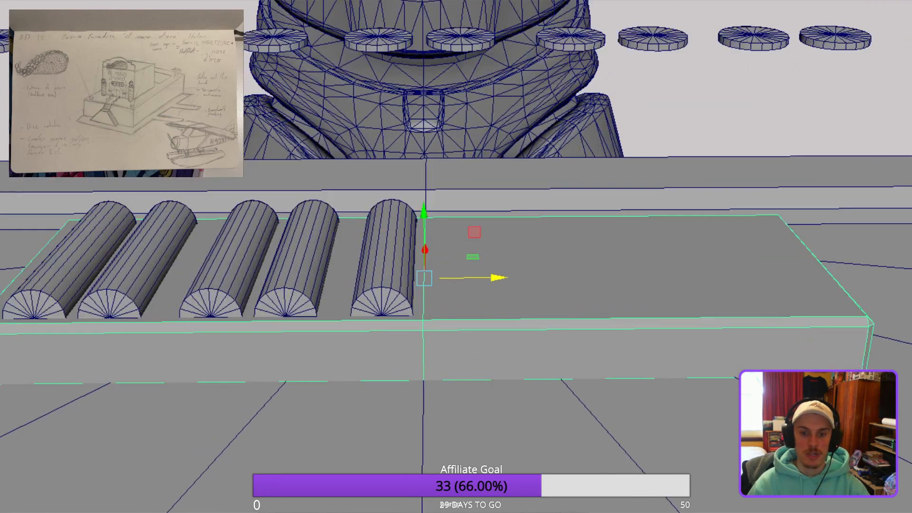
pyautogui.keyDown('alt'); pyautogui.moveTo(399, 296); pyautogui.dragTo(688, 270, button='middle'); pyautogui.keyUp('alt')
pyautogui.scroll(-3, 456, 257)
pyautogui.keyDown('alt'); pyautogui.moveTo(456, 257); pyautogui.dragTo(463, 266, button='middle'); pyautogui.keyUp('alt')
# Combine the five half-sunk cylinders into a single object.
pyautogui.click(589, 252)
pyautogui.keyDown('shift'); pyautogui.click(468, 256); pyautogui.keyUp('shift')
pyautogui.keyDown('shift'); pyautogui.click(373, 256); pyautogui.keyUp('shift')
pyautogui.keyDown('shift'); pyautogui.click(245, 257); pyautogui.keyUp('shift')
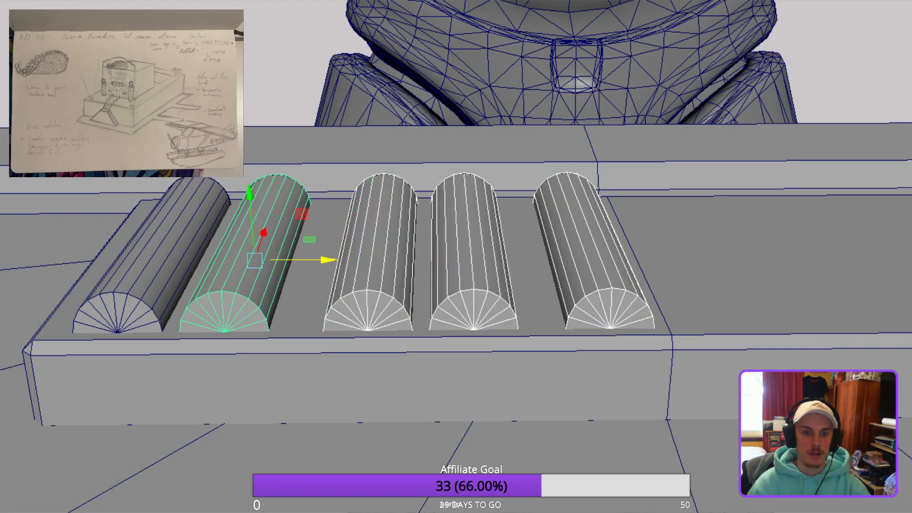
pyautogui.keyDown('shift'); pyautogui.click(157, 259); pyautogui.keyUp('shift')
pyautogui.hotkey('ctrl', 'g')
# Try a Boolean difference with the combined cylinders selected before the slab, and undo it.
pyautogui.keyDown('shift'); pyautogui.click(672, 274); pyautogui.keyUp('shift')
pyautogui.keyDown('alt'); pyautogui.moveTo(456, 257); pyautogui.dragTo(494, 262); pyautogui.keyUp('alt')
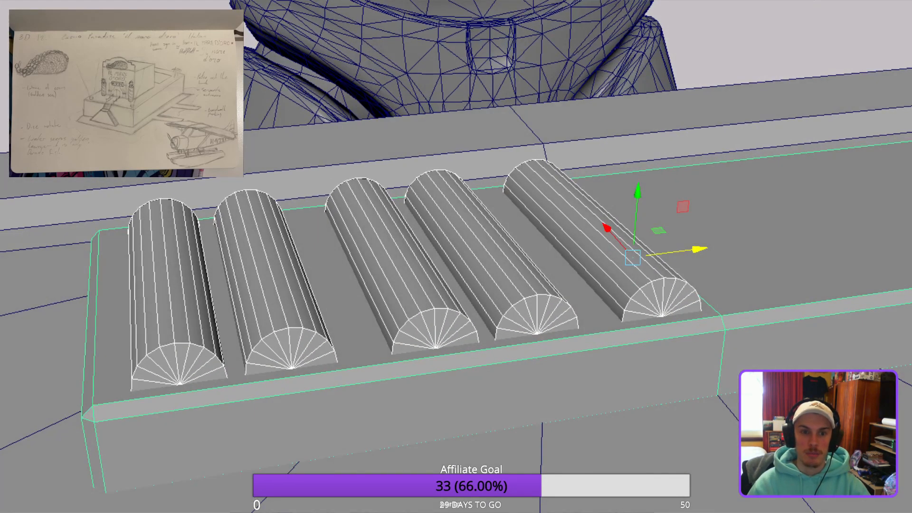
pyautogui.press('g')
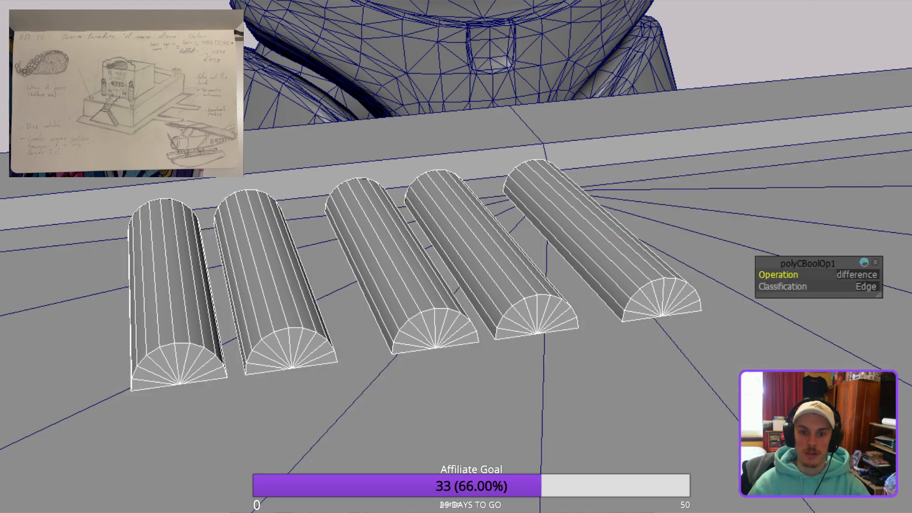
pyautogui.hotkey('ctrl', 'z')
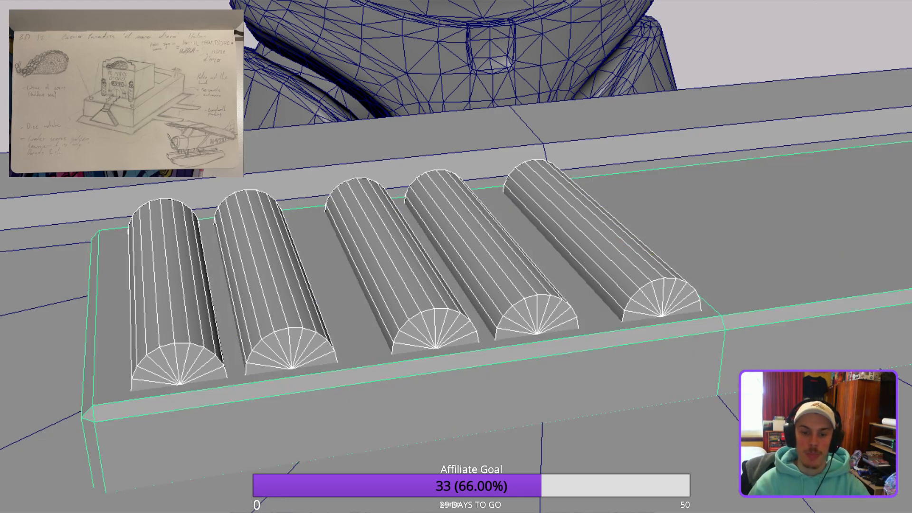
# Subtract the combined cylinders from the slab with a Boolean difference to carve five half-round grooves.
pyautogui.click(671, 247)
pyautogui.keyDown('shift'); pyautogui.click(599, 242); pyautogui.keyUp('shift')
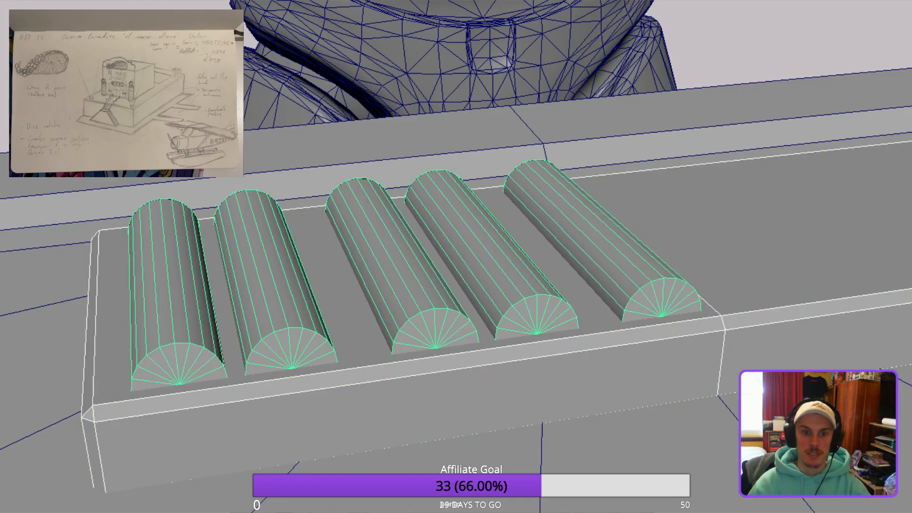
pyautogui.press('g')
pyautogui.keyDown('alt'); pyautogui.moveTo(456, 256); pyautogui.dragTo(199, 214); pyautogui.keyUp('alt')
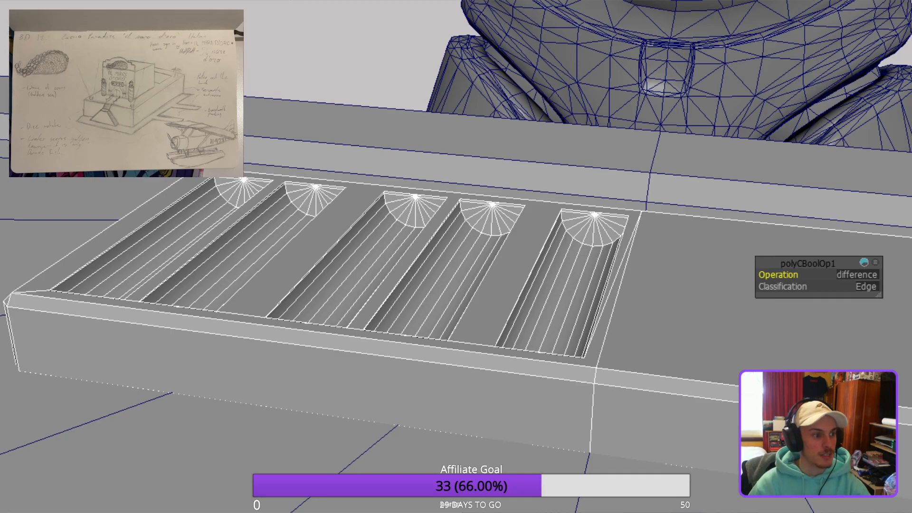
# Examine the carved grooves and the surrounding slab topology from several angles.
pyautogui.keyDown('alt'); pyautogui.moveTo(200, 214); pyautogui.dragTo(394, 169); pyautogui.keyUp('alt')
pyautogui.scroll(-4, 456, 256)
pyautogui.scroll(5, 456, 257)
pyautogui.scroll(3, 456, 257)
pyautogui.scroll(2, 456, 257)
pyautogui.keyDown('alt'); pyautogui.moveTo(394, 168); pyautogui.dragTo(524, 205, button='middle'); pyautogui.keyUp('alt')
pyautogui.keyDown('alt'); pyautogui.moveTo(525, 204); pyautogui.dragTo(556, 266); pyautogui.keyUp('alt')
pyautogui.scroll(-2, 456, 256)
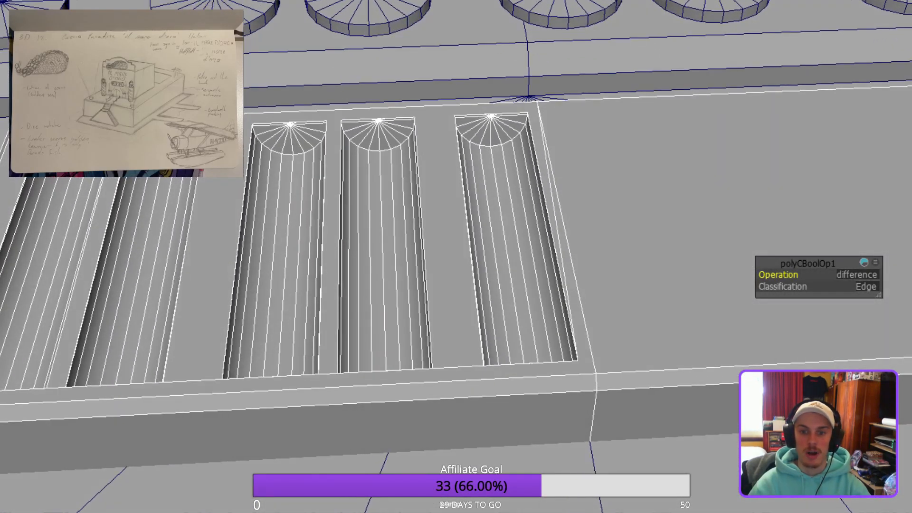
pyautogui.click(556, 266)
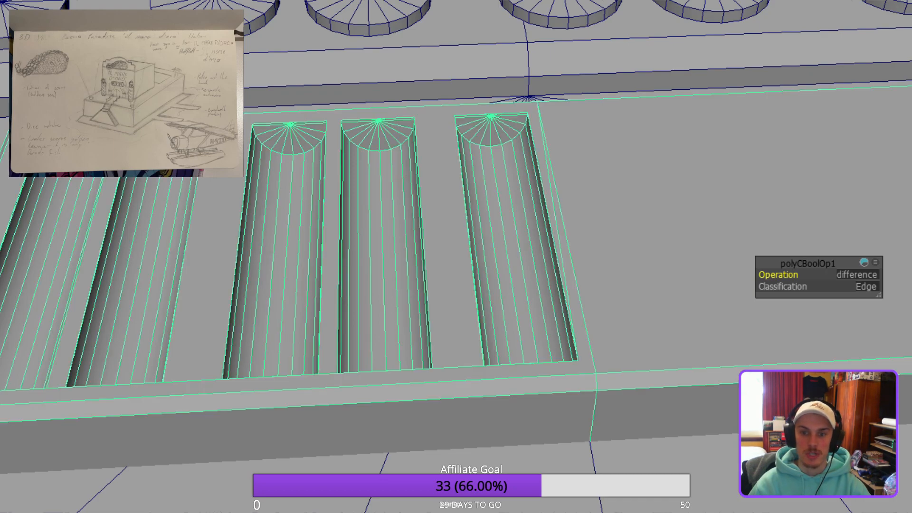
pyautogui.keyDown('alt'); pyautogui.moveTo(555, 266); pyautogui.dragTo(558, 209); pyautogui.keyUp('alt')
pyautogui.scroll(-2, 558, 209)
pyautogui.keyDown('alt'); pyautogui.moveTo(558, 209); pyautogui.dragTo(568, 247, button='middle'); pyautogui.keyUp('alt')
pyautogui.scroll(-2, 467, 226)
pyautogui.keyDown('alt'); pyautogui.moveTo(568, 248); pyautogui.dragTo(648, 243); pyautogui.keyUp('alt')
pyautogui.scroll(-1, 456, 256)
pyautogui.keyDown('alt'); pyautogui.moveTo(456, 257); pyautogui.dragTo(480, 283, button='middle'); pyautogui.keyUp('alt')
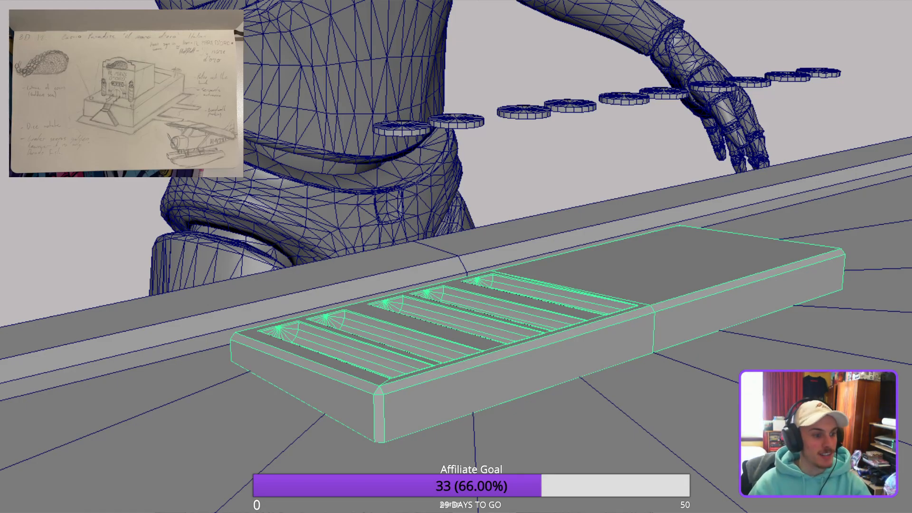
pyautogui.keyDown('alt'); pyautogui.moveTo(479, 282); pyautogui.dragTo(467, 297); pyautogui.keyUp('alt')
pyautogui.scroll(3, 536, 311)
pyautogui.scroll(3, 467, 297)
pyautogui.keyDown('alt'); pyautogui.moveTo(467, 296); pyautogui.dragTo(553, 199, button='middle'); pyautogui.keyUp('alt')
pyautogui.keyDown('alt'); pyautogui.moveTo(456, 256); pyautogui.dragTo(660, 199, button='middle'); pyautogui.keyUp('alt')
pyautogui.keyDown('alt'); pyautogui.moveTo(661, 200); pyautogui.dragTo(653, 223); pyautogui.keyUp('alt')
pyautogui.scroll(-1, 456, 257)
pyautogui.keyDown('alt'); pyautogui.moveTo(653, 223); pyautogui.dragTo(404, 161, button='middle'); pyautogui.keyUp('alt')
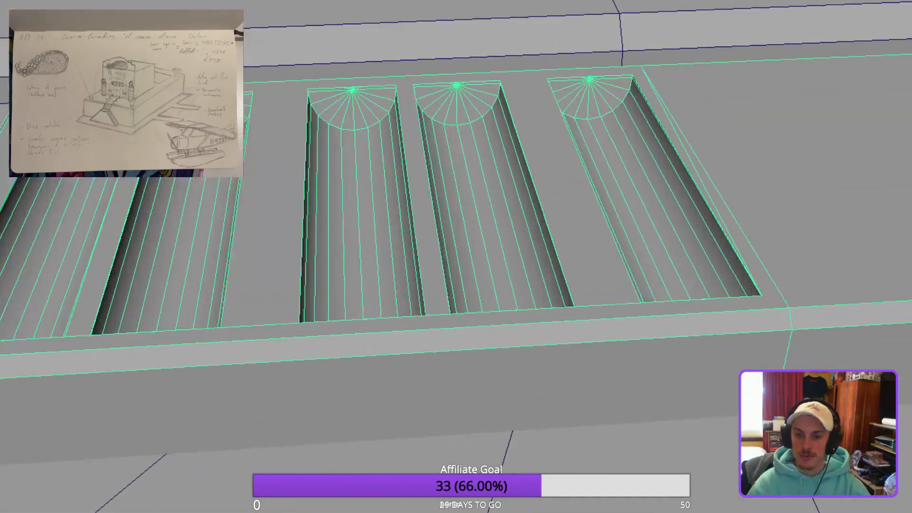
# Cut an edge from the front corner of the groove nearest the middle edge loop to the loop's front vertex.
pyautogui.keyDown('alt'); pyautogui.moveTo(404, 161); pyautogui.dragTo(361, 169); pyautogui.keyUp('alt')
pyautogui.scroll(2, 456, 257)
pyautogui.scroll(-2, 456, 256)
pyautogui.keyDown('alt'); pyautogui.moveTo(456, 256); pyautogui.dragTo(304, 216, button='middle'); pyautogui.keyUp('alt')
pyautogui.scroll(3, 456, 257)
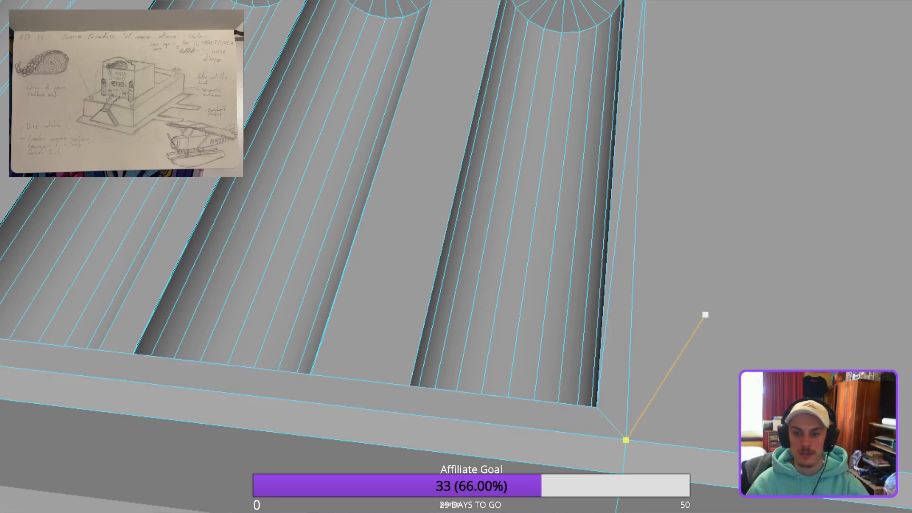
# Cut an edge from the middle edge loop's back vertex to the adjacent corner of the nearest groove.
pyautogui.keyDown('alt'); pyautogui.moveTo(679, 196); pyautogui.dragTo(629, 346, button='middle'); pyautogui.keyUp('alt')
pyautogui.scroll(3, 650, 189)
pyautogui.keyDown('alt'); pyautogui.moveTo(649, 189); pyautogui.dragTo(859, 195); pyautogui.keyUp('alt')
pyautogui.keyDown('alt'); pyautogui.moveTo(57, 352); pyautogui.dragTo(323, 209, button='middle'); pyautogui.keyUp('alt')
pyautogui.keyDown('alt'); pyautogui.moveTo(323, 209); pyautogui.dragTo(366, 208); pyautogui.keyUp('alt')
pyautogui.keyDown('alt'); pyautogui.moveTo(784, 133); pyautogui.dragTo(663, 124); pyautogui.keyUp('alt')
pyautogui.keyDown('alt'); pyautogui.moveTo(651, 156); pyautogui.dragTo(248, 190, button='middle'); pyautogui.keyUp('alt')
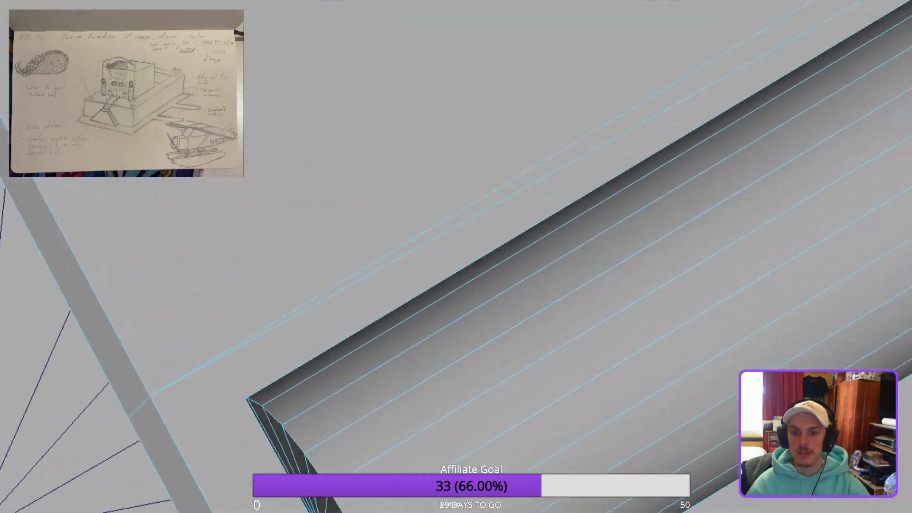
pyautogui.keyDown('alt'); pyautogui.moveTo(248, 190); pyautogui.dragTo(399, 190); pyautogui.keyUp('alt')
pyautogui.scroll(-2, 456, 257)
pyautogui.keyDown('alt'); pyautogui.moveTo(354, 443); pyautogui.dragTo(500, 220, button='middle'); pyautogui.keyUp('alt')
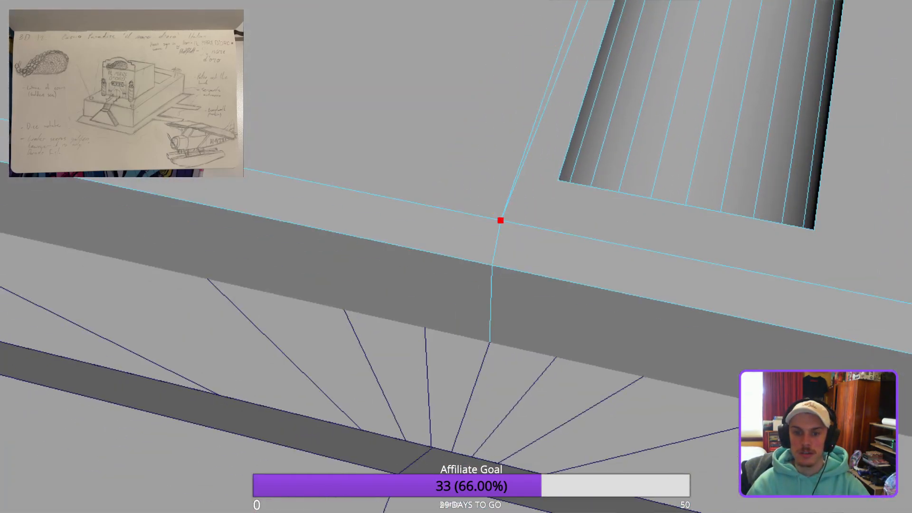
pyautogui.click(501, 220)
pyautogui.keyDown('alt'); pyautogui.moveTo(501, 221); pyautogui.dragTo(487, 189); pyautogui.keyUp('alt')
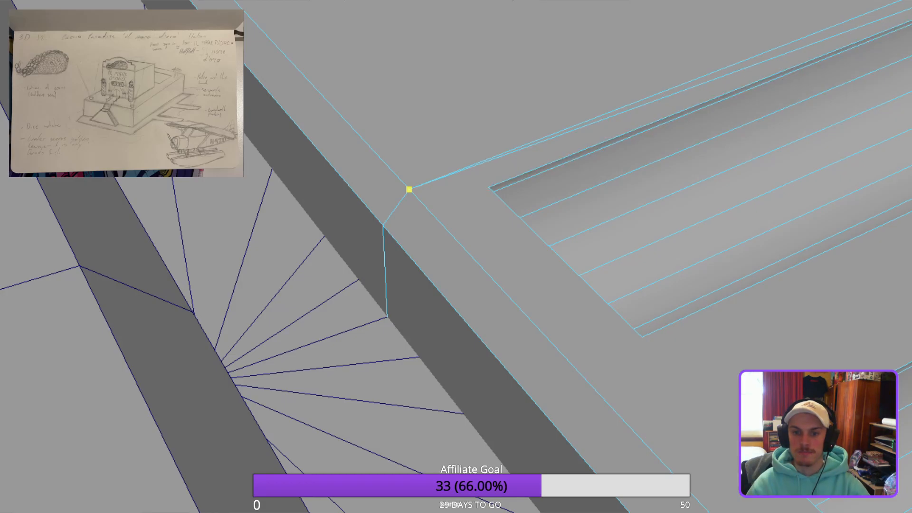
pyautogui.click(489, 187)
pyautogui.rightClick(489, 187)
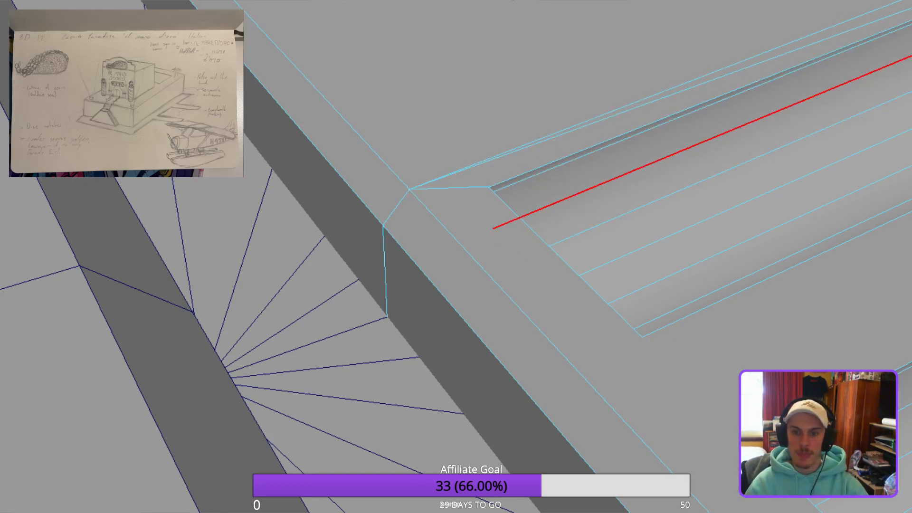
# Cut connecting edges from the outermost groove's outer corners to the slab's end corners.
pyautogui.keyDown('alt'); pyautogui.moveTo(503, 247); pyautogui.dragTo(370, 190); pyautogui.keyUp('alt')
pyautogui.keyDown('alt'); pyautogui.moveTo(456, 257); pyautogui.dragTo(404, 252); pyautogui.keyUp('alt')
pyautogui.keyDown('alt'); pyautogui.moveTo(404, 251); pyautogui.dragTo(660, 209, button='middle'); pyautogui.keyUp('alt')
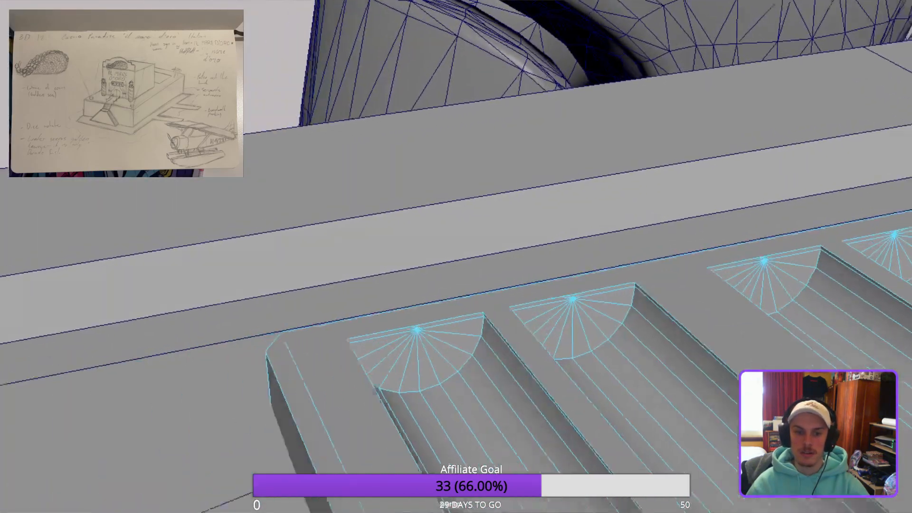
pyautogui.keyDown('alt'); pyautogui.moveTo(660, 209); pyautogui.dragTo(694, 238); pyautogui.keyUp('alt')
pyautogui.scroll(3, 449, 323)
pyautogui.keyDown('alt'); pyautogui.moveTo(405, 426); pyautogui.dragTo(474, 286, button='middle'); pyautogui.keyUp('alt')
pyautogui.click(474, 286)
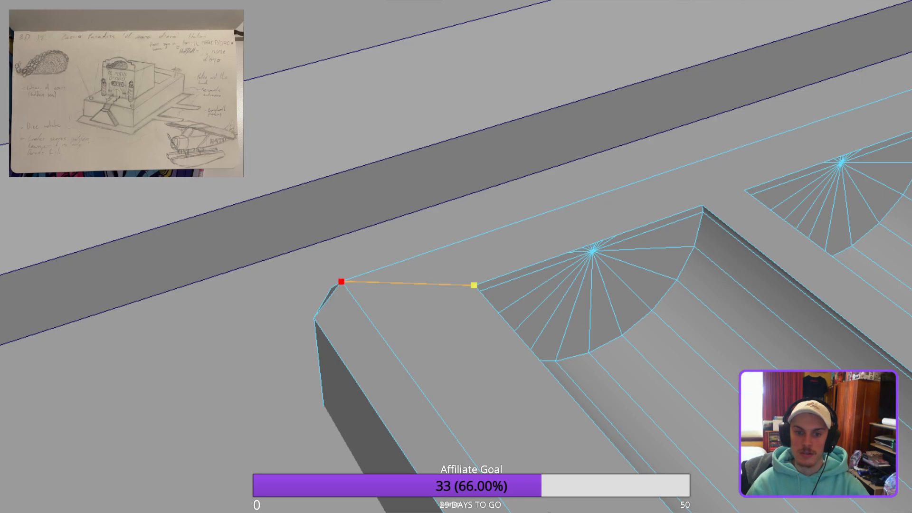
pyautogui.click(341, 282)
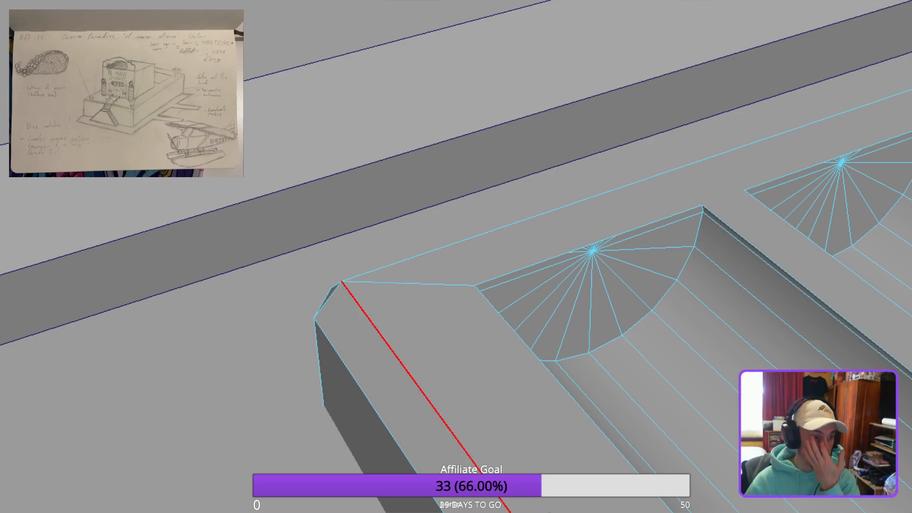
pyautogui.click(474, 285)
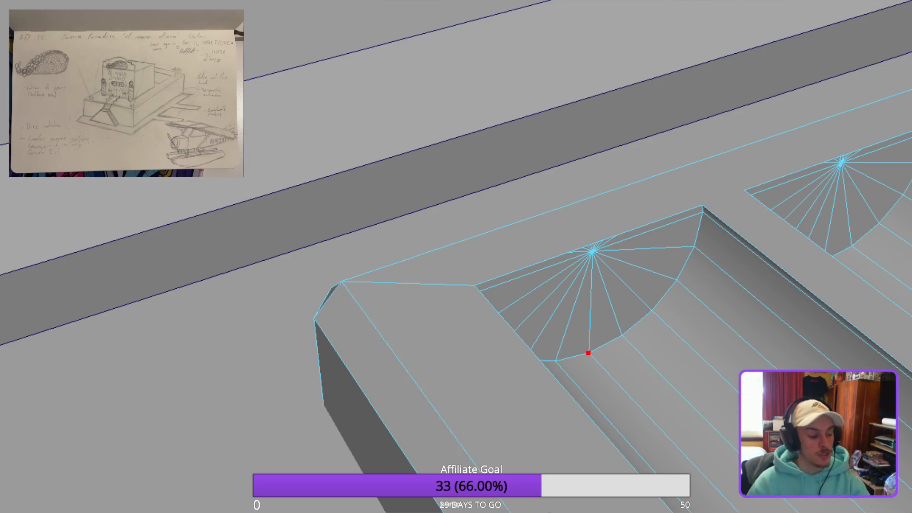
# Insert a partial edge loop down the slab's front rim and side, between the single groove and its neighbouring pair.
pyautogui.scroll(-2, 588, 353)
pyautogui.keyDown('alt'); pyautogui.moveTo(588, 353); pyautogui.dragTo(384, 210, button='middle'); pyautogui.keyUp('alt')
pyautogui.scroll(-3, 384, 210)
pyautogui.keyDown('alt'); pyautogui.moveTo(456, 256); pyautogui.dragTo(332, 257); pyautogui.keyUp('alt')
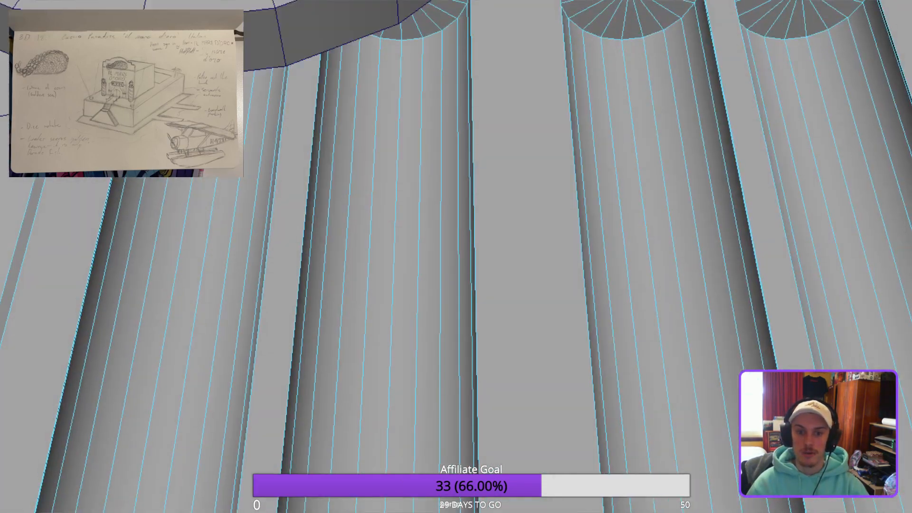
pyautogui.scroll(-3, 456, 257)
pyautogui.keyDown('alt'); pyautogui.moveTo(456, 256); pyautogui.dragTo(418, 199); pyautogui.keyUp('alt')
pyautogui.scroll(-2, 456, 257)
pyautogui.keyDown('alt'); pyautogui.moveTo(456, 257); pyautogui.dragTo(358, 282, button='middle'); pyautogui.keyUp('alt')
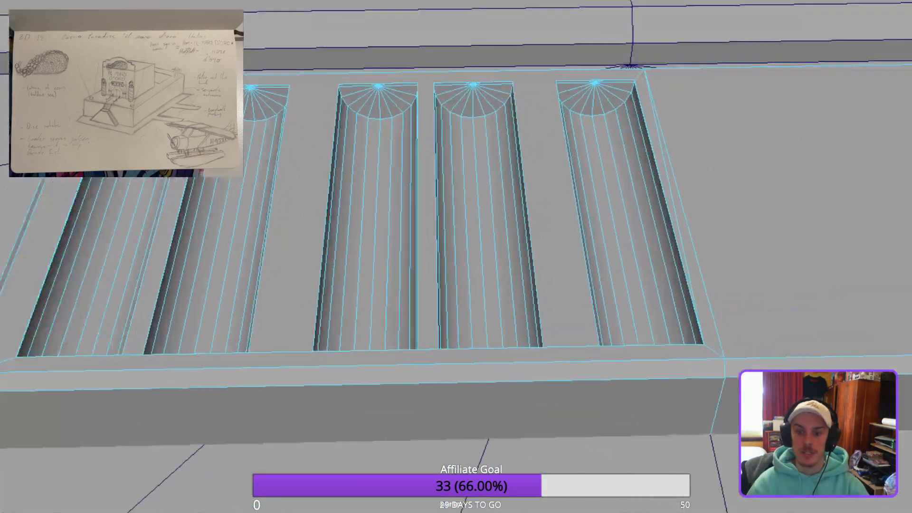
pyautogui.scroll(2, 456, 257)
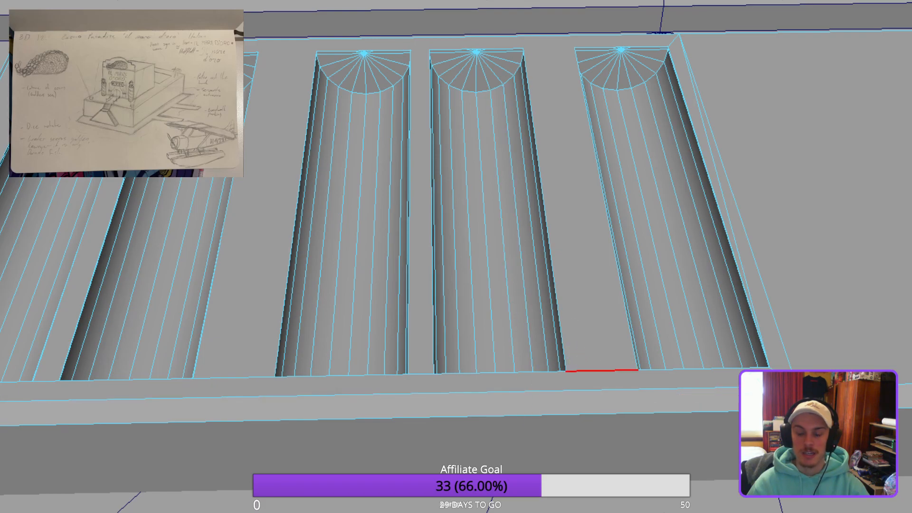
pyautogui.scroll(-2, 456, 256)
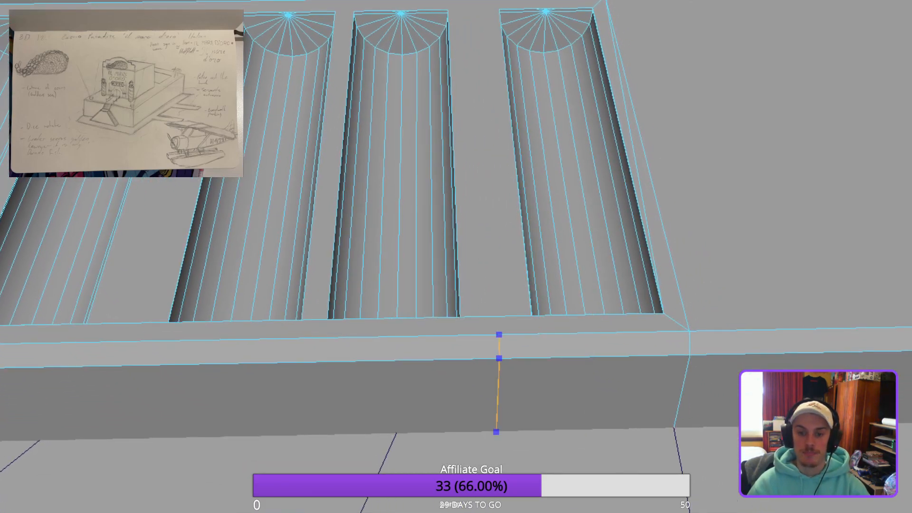
pyautogui.scroll(3, 529, 304)
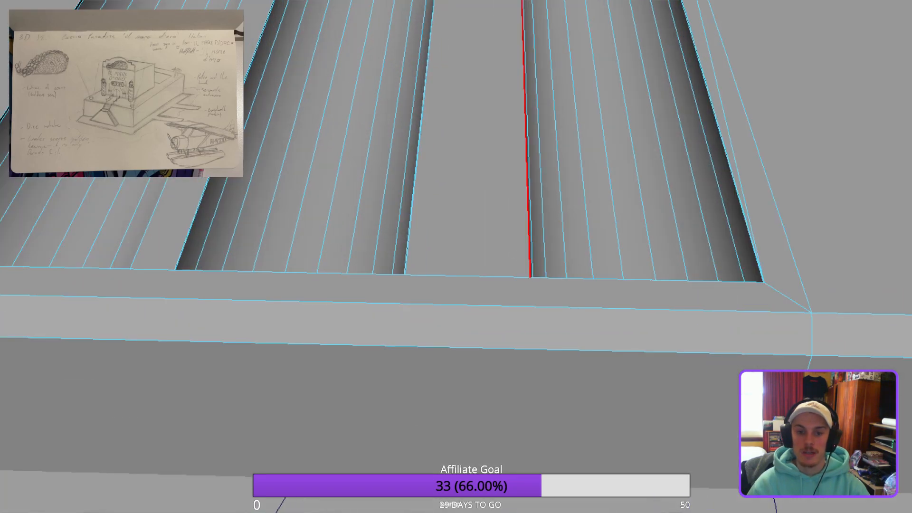
pyautogui.scroll(-2, 484, 277)
pyautogui.keyDown('alt'); pyautogui.moveTo(430, 257); pyautogui.dragTo(497, 317, button='middle'); pyautogui.keyUp('alt')
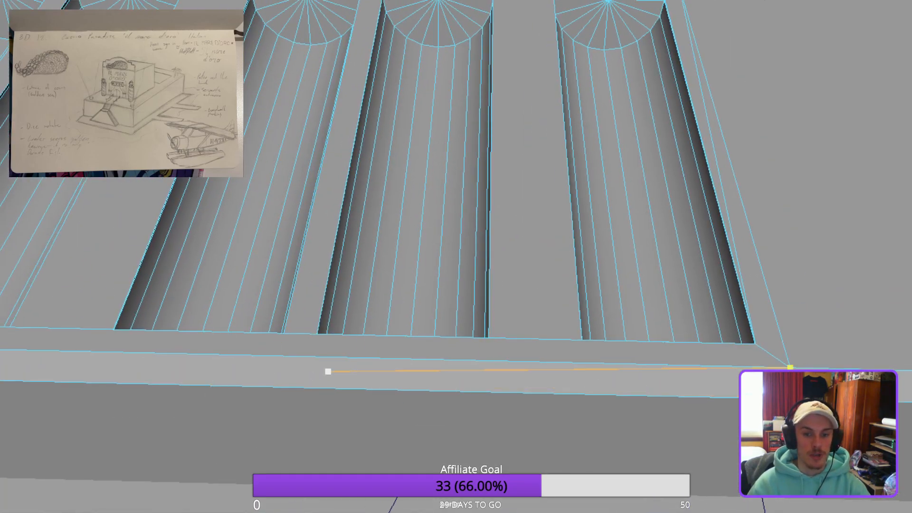
pyautogui.click(538, 361)
# Insert three more partial edge loops down the slab's front side, one in each remaining gap between the grooves.
pyautogui.keyDown('alt'); pyautogui.moveTo(438, 375); pyautogui.dragTo(631, 341, button='middle'); pyautogui.keyUp('alt')
pyautogui.keyDown('ctrl'); pyautogui.click(457, 323); pyautogui.keyUp('ctrl')
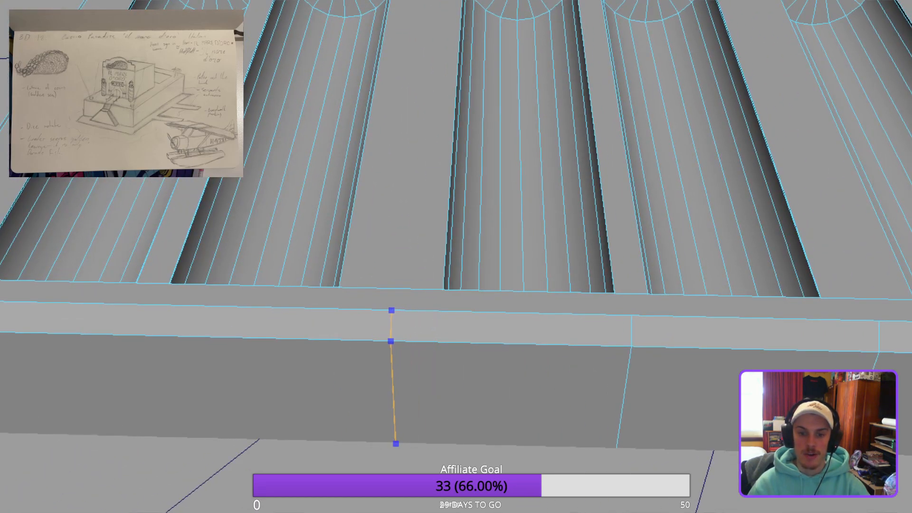
pyautogui.keyDown('ctrl'); pyautogui.click(388, 311); pyautogui.keyUp('ctrl')
pyautogui.keyDown('alt'); pyautogui.moveTo(388, 311); pyautogui.dragTo(626, 350, button='middle'); pyautogui.keyUp('alt')
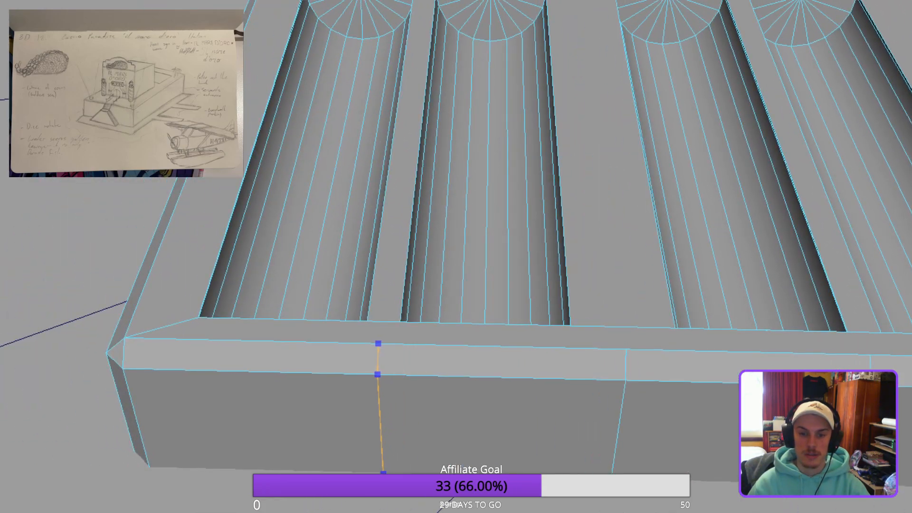
pyautogui.keyDown('ctrl'); pyautogui.click(379, 374); pyautogui.keyUp('ctrl')
# Delete the redundant long edge running beside the groove nearest the middle edge loop.
pyautogui.keyDown('alt'); pyautogui.moveTo(484, 306); pyautogui.dragTo(475, 382); pyautogui.keyUp('alt')
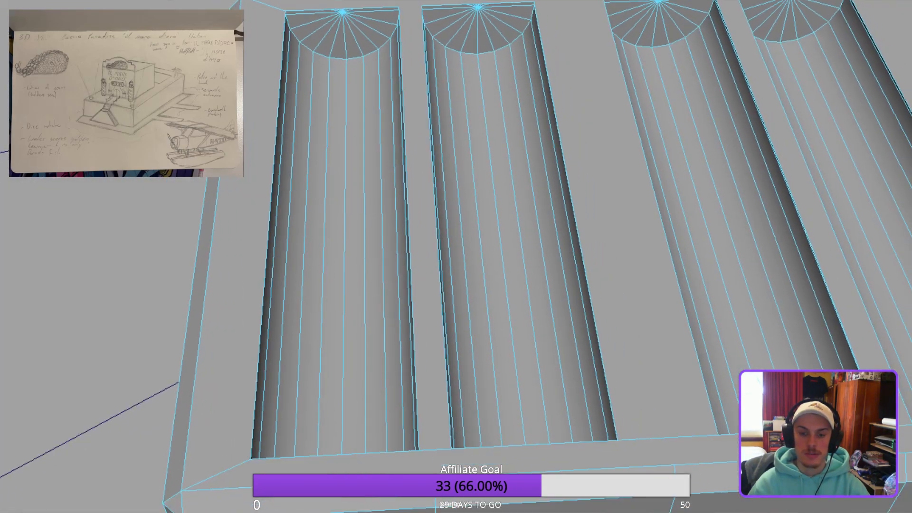
pyautogui.keyDown('alt'); pyautogui.moveTo(475, 383); pyautogui.dragTo(219, 95, button='middle'); pyautogui.keyUp('alt')
pyautogui.scroll(-3, 456, 257)
pyautogui.keyDown('alt'); pyautogui.moveTo(684, 183); pyautogui.dragTo(455, 341, button='middle'); pyautogui.keyUp('alt')
pyautogui.scroll(4, 475, 301)
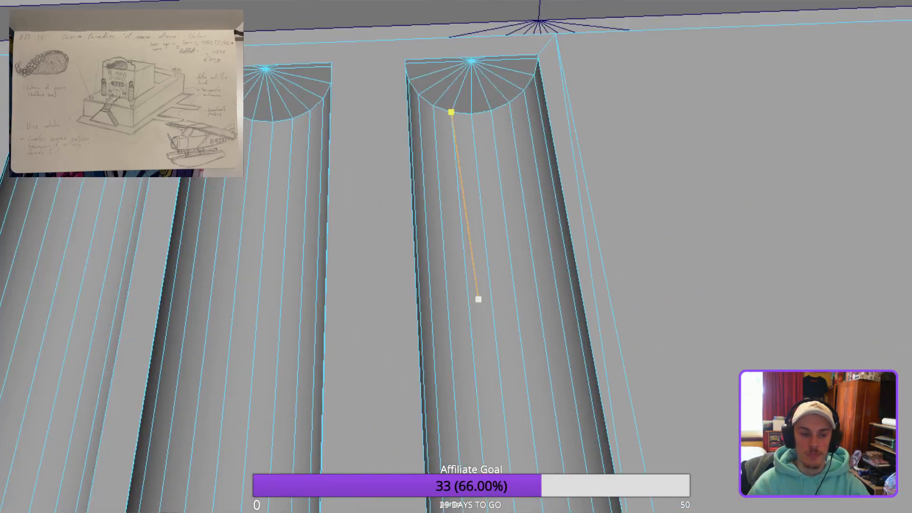
pyautogui.press('q')
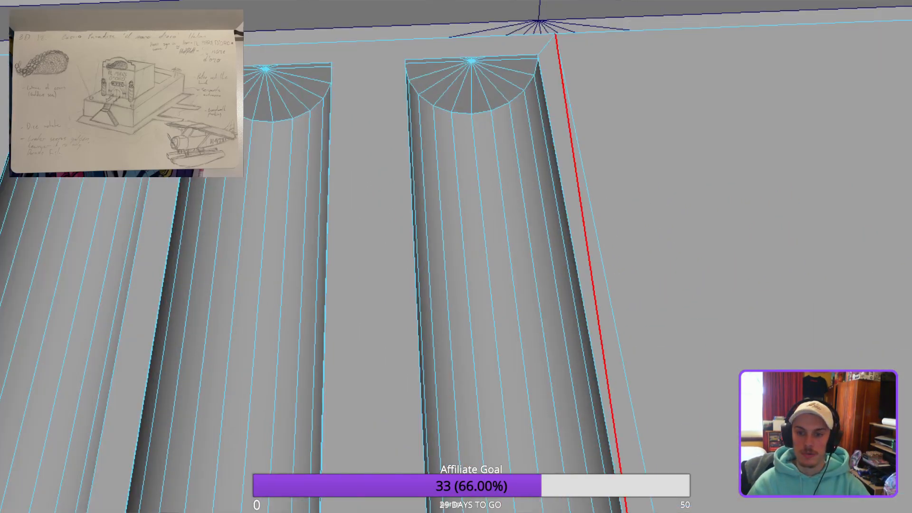
pyautogui.click(589, 267)
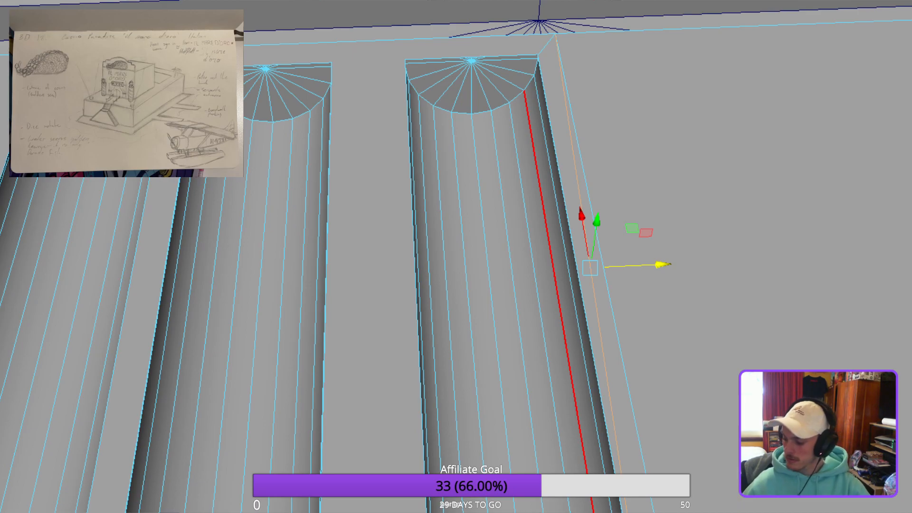
pyautogui.press('Delete')
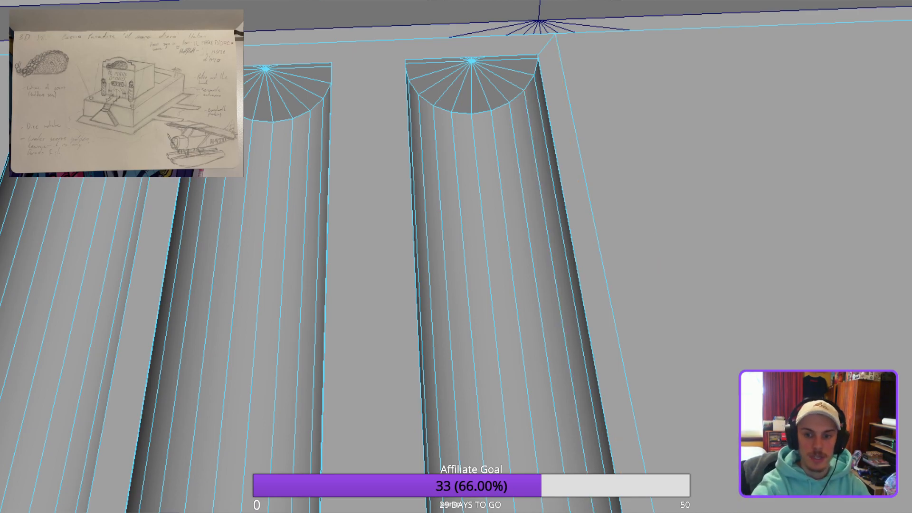
# Examine the grooved slab as a whole object, looking over its grooves and the new rim edges.
pyautogui.scroll(-4, 456, 257)
pyautogui.keyDown('alt'); pyautogui.moveTo(529, 290); pyautogui.dragTo(584, 189, button='middle'); pyautogui.keyUp('alt')
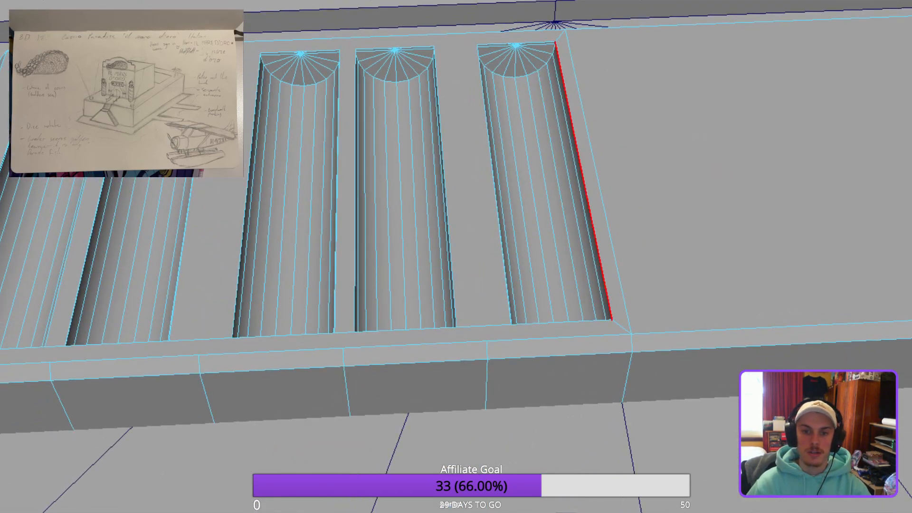
pyautogui.press('F8')
pyautogui.scroll(-2, 456, 257)
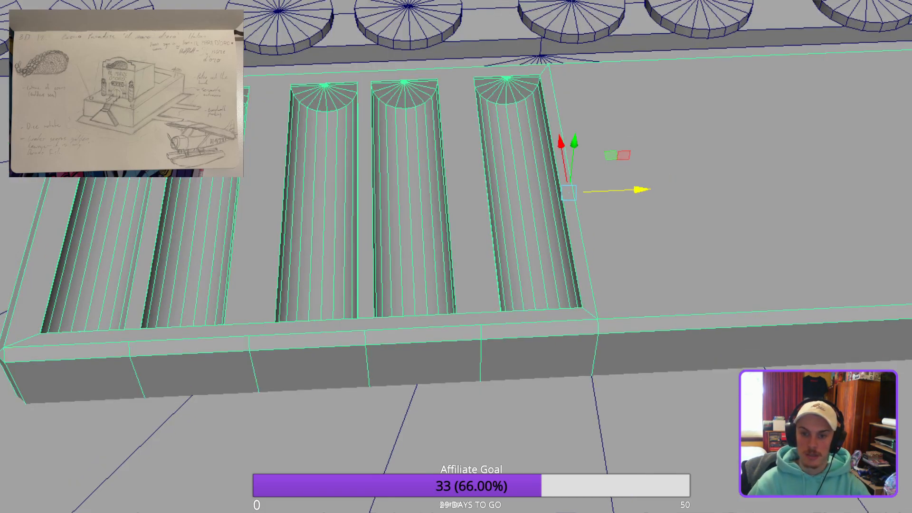
pyautogui.hotkey('ctrl', 'shift', 'a')
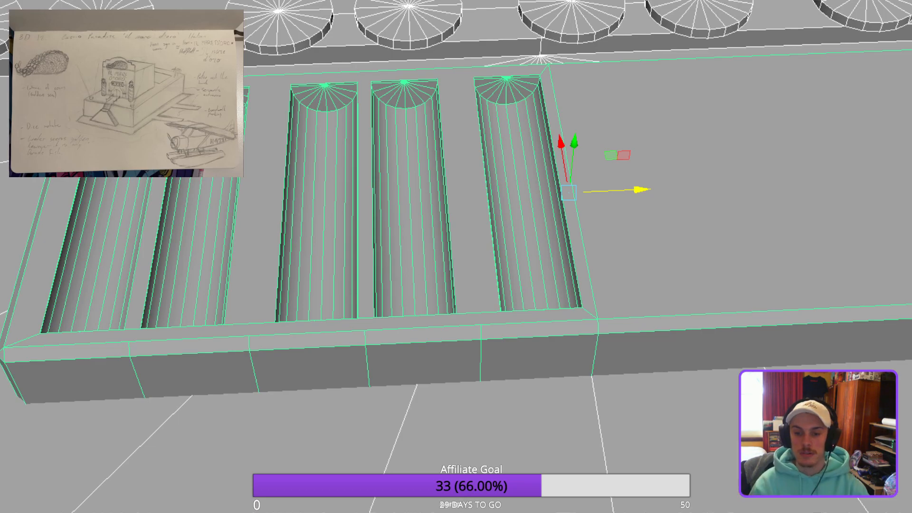
pyautogui.scroll(-2, 456, 257)
pyautogui.scroll(5, 456, 257)
pyautogui.keyDown('alt'); pyautogui.moveTo(456, 257); pyautogui.dragTo(568, 241, button='middle'); pyautogui.keyUp('alt')
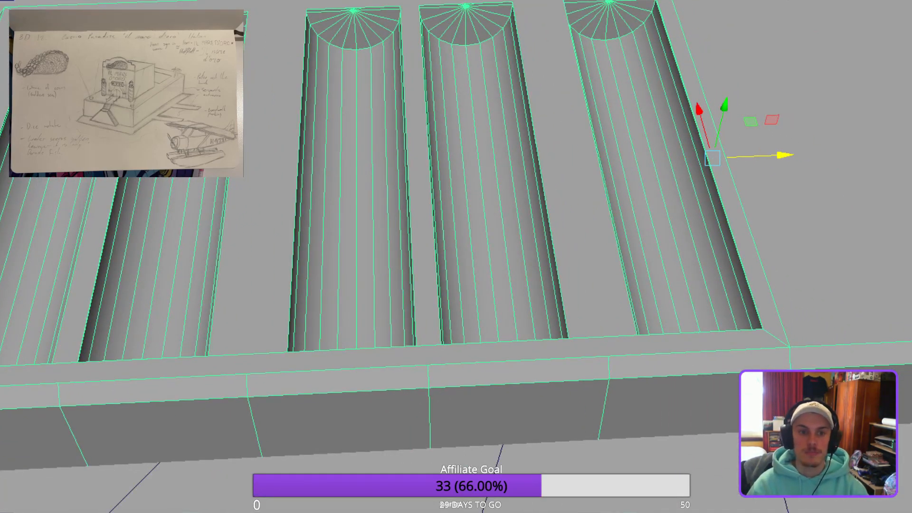
# Cut two edges across the gap nearest the middle edge loop, joining the facing groove corners to the rim vertex between them.
pyautogui.scroll(3, 456, 257)
pyautogui.moveTo(648, 394); pyautogui.dragTo(649, 332, button='right')
pyautogui.keyDown('alt'); pyautogui.moveTo(649, 332); pyautogui.dragTo(770, 307); pyautogui.keyUp('alt')
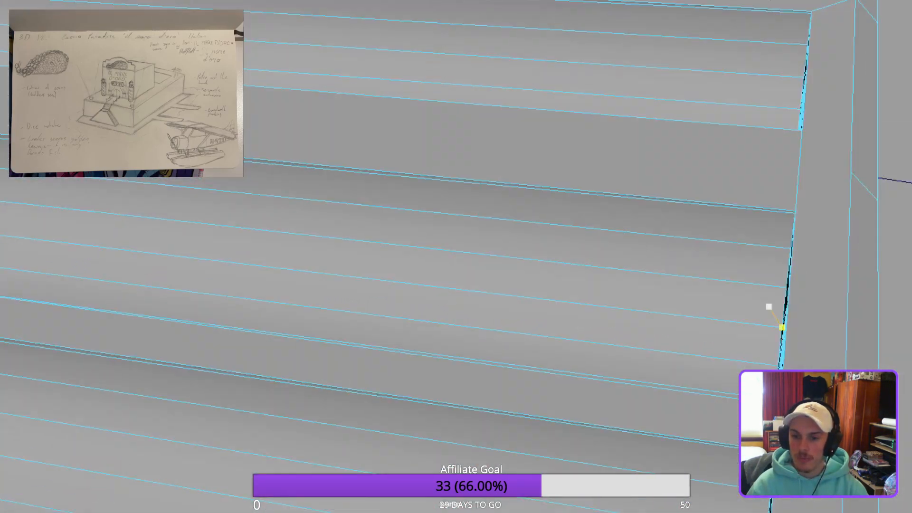
pyautogui.keyDown('alt'); pyautogui.moveTo(809, 204); pyautogui.dragTo(840, 200); pyautogui.keyUp('alt')
pyautogui.keyDown('alt'); pyautogui.moveTo(618, 257); pyautogui.dragTo(570, 256); pyautogui.keyUp('alt')
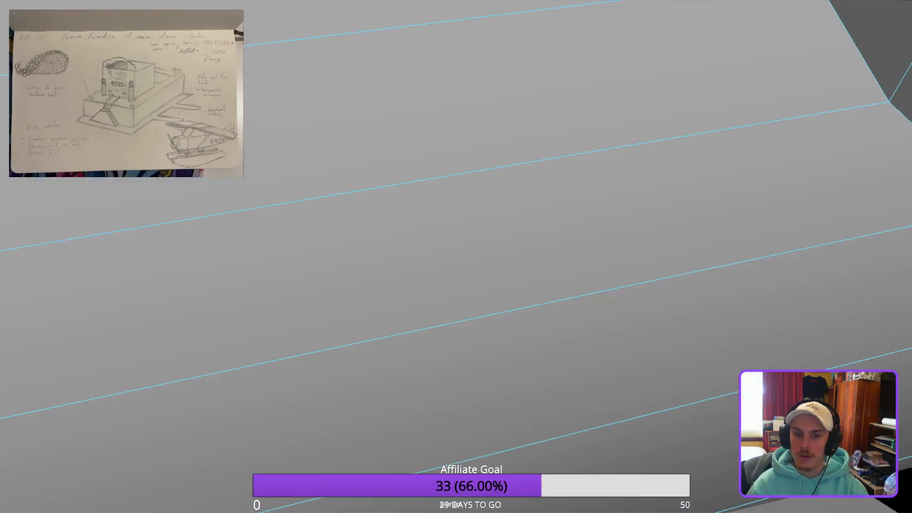
pyautogui.scroll(-3, 456, 257)
pyautogui.keyDown('alt'); pyautogui.moveTo(438, 262); pyautogui.dragTo(521, 385, button='middle'); pyautogui.keyUp('alt')
pyautogui.keyDown('alt'); pyautogui.moveTo(333, 256); pyautogui.dragTo(266, 285); pyautogui.keyUp('alt')
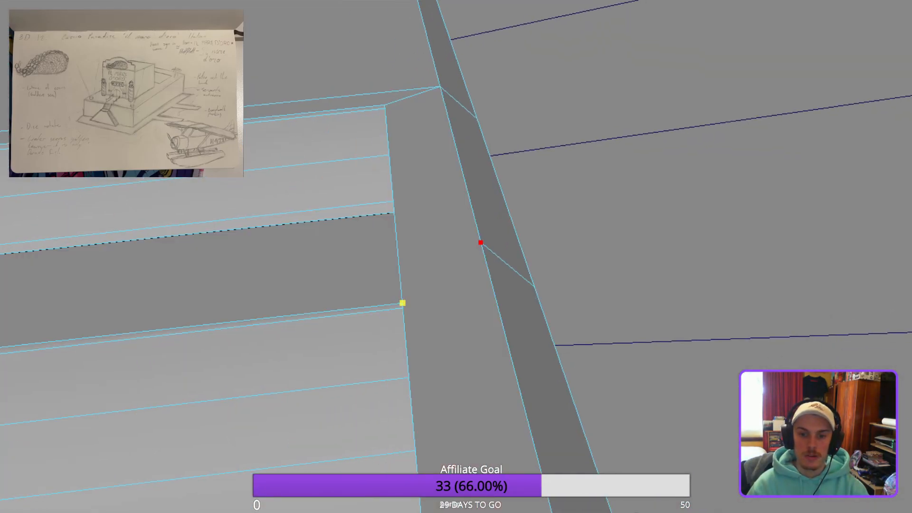
pyautogui.click(480, 242)
pyautogui.keyDown('alt'); pyautogui.moveTo(480, 242); pyautogui.dragTo(361, 247); pyautogui.keyUp('alt')
pyautogui.scroll(-3, 456, 256)
pyautogui.keyDown('alt'); pyautogui.moveTo(760, 238); pyautogui.dragTo(712, 214); pyautogui.keyUp('alt')
pyautogui.scroll(3, 657, 236)
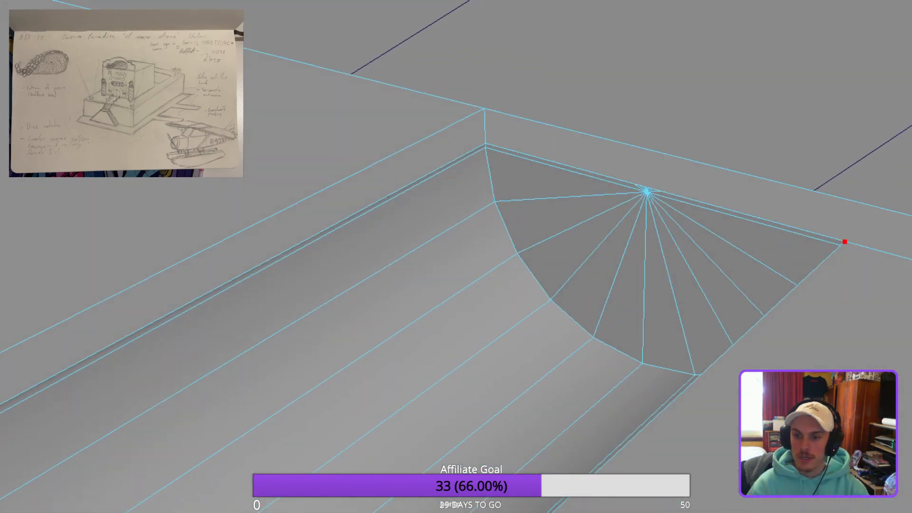
pyautogui.scroll(-2, 456, 257)
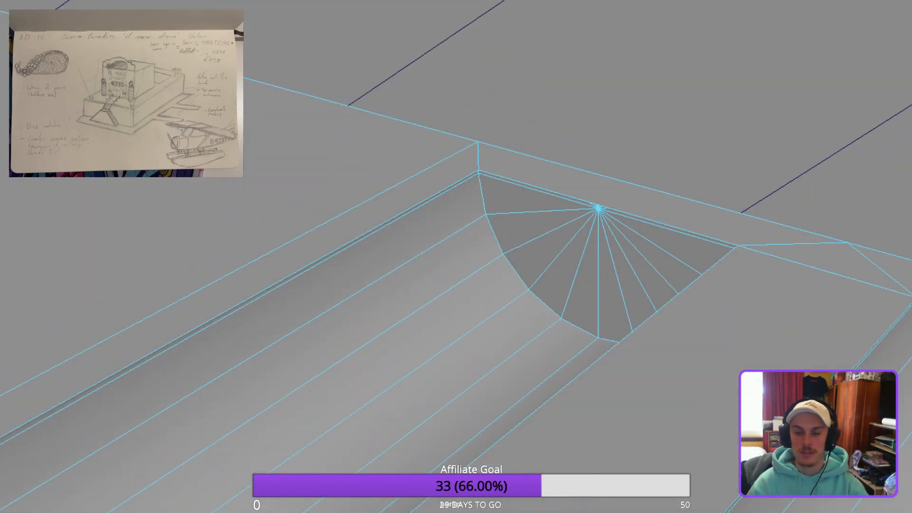
# Cut two matching edges in the second gap, linking the neighbouring groove corners through the rim vertex.
pyautogui.keyDown('alt'); pyautogui.moveTo(807, 256); pyautogui.dragTo(670, 277); pyautogui.keyUp('alt')
pyautogui.scroll(2, 670, 278)
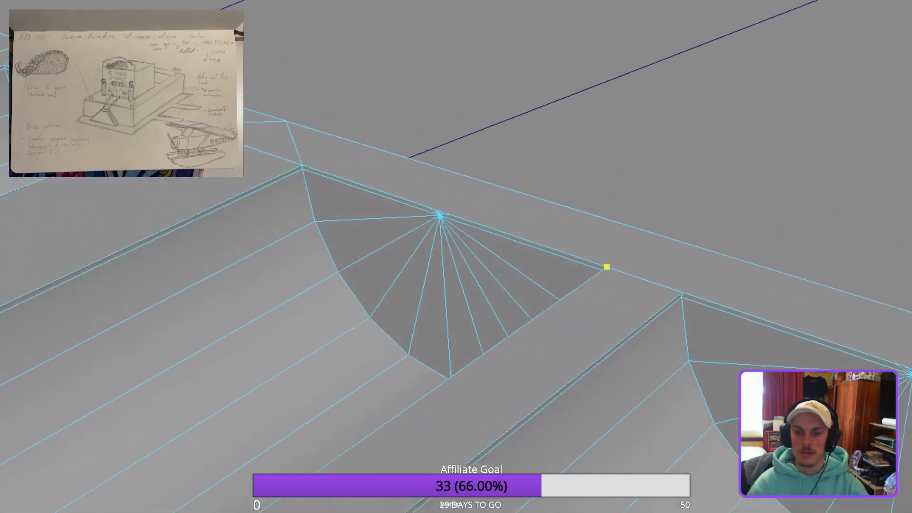
pyautogui.keyDown('alt'); pyautogui.moveTo(807, 271); pyautogui.dragTo(641, 285); pyautogui.keyUp('alt')
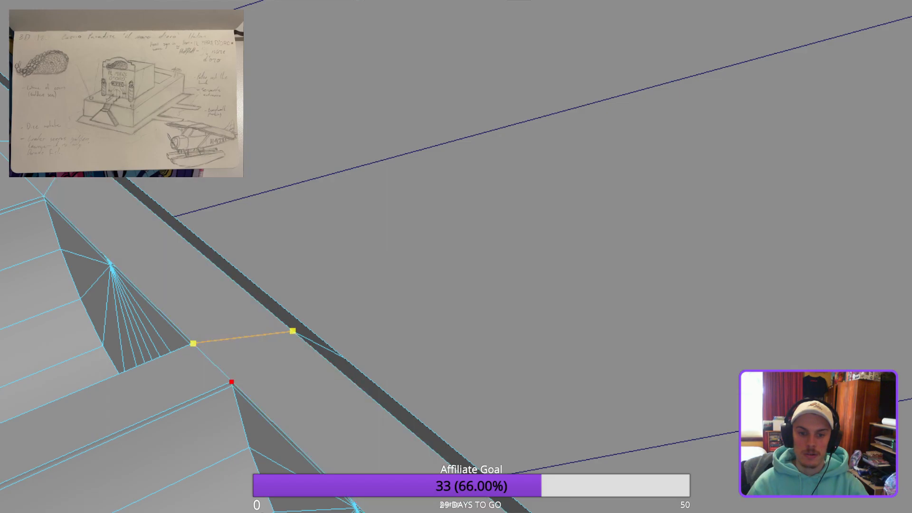
pyautogui.click(232, 382)
pyautogui.press('Return')
pyautogui.scroll(-3, 456, 257)
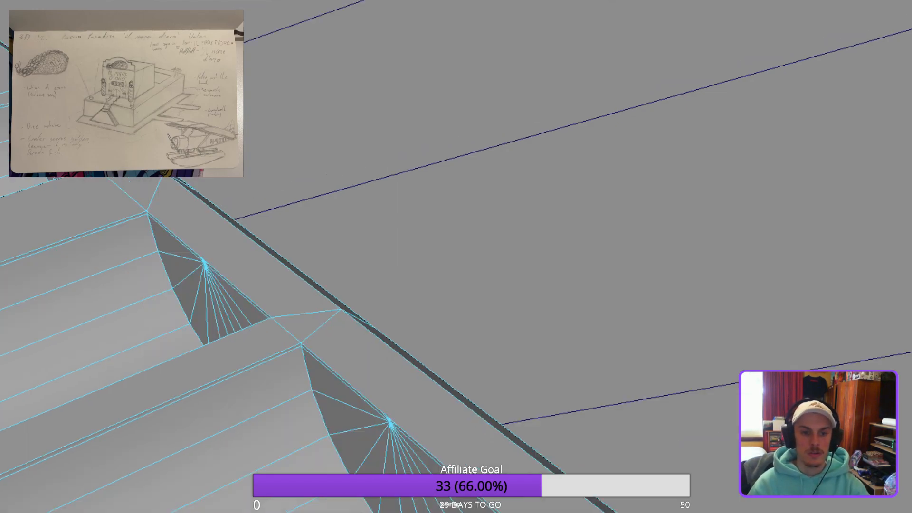
# Connect the facing groove corners of the third gap through the rim vertex with two cut edges.
pyautogui.keyDown('alt'); pyautogui.moveTo(485, 380); pyautogui.dragTo(413, 323); pyautogui.keyUp('alt')
pyautogui.click(408, 321)
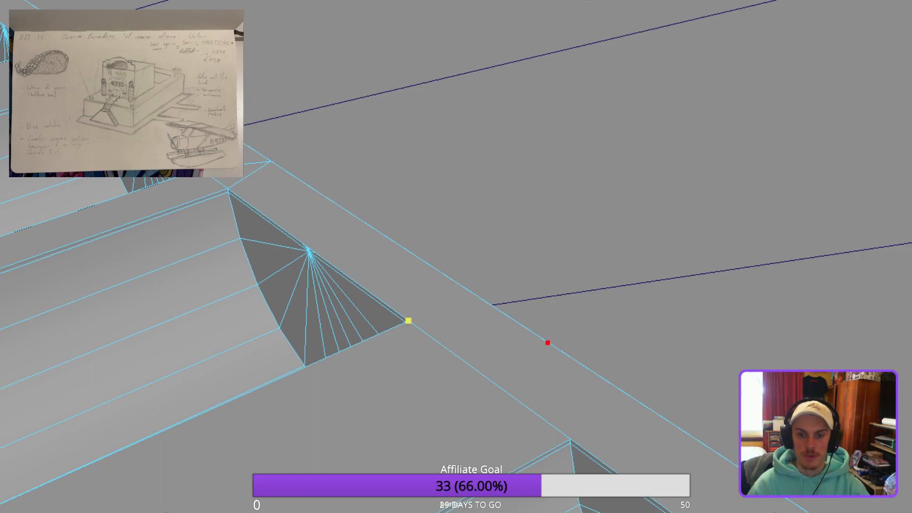
pyautogui.click(571, 440)
pyautogui.press('Return')
# Cut the last pair of edges on this side, joining the fourth gap's groove corners to the rim vertex.
pyautogui.scroll(-3, 455, 257)
pyautogui.keyDown('alt'); pyautogui.moveTo(523, 333); pyautogui.dragTo(404, 304); pyautogui.keyUp('alt')
pyautogui.keyDown('alt'); pyautogui.moveTo(522, 304); pyautogui.dragTo(456, 285); pyautogui.keyUp('alt')
pyautogui.scroll(1, 455, 257)
pyautogui.scroll(4, 456, 257)
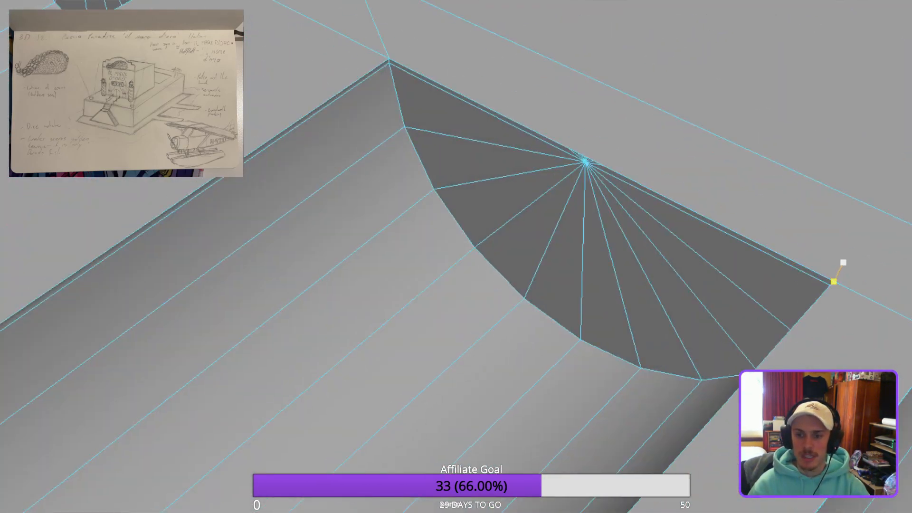
pyautogui.click(833, 282)
pyautogui.keyDown('alt'); pyautogui.moveTo(808, 238); pyautogui.dragTo(617, 266); pyautogui.keyUp('alt')
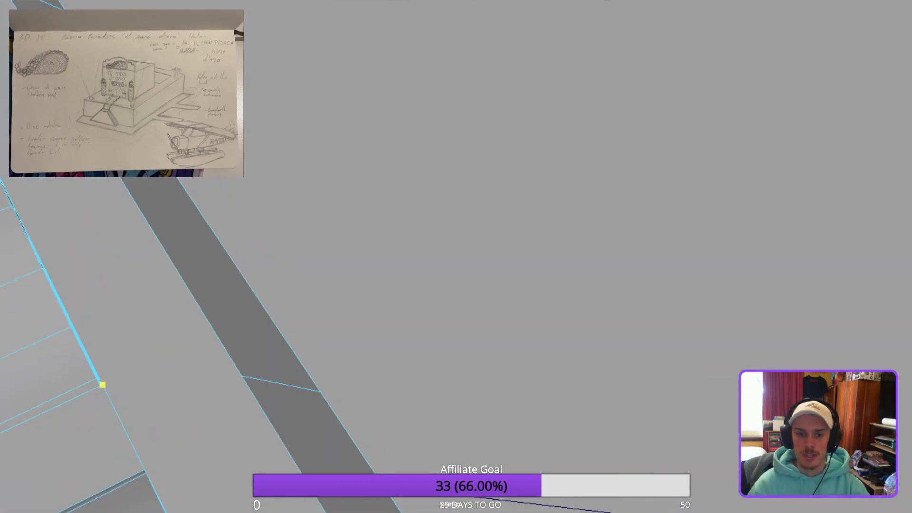
pyautogui.click(242, 376)
pyautogui.keyDown('alt'); pyautogui.moveTo(242, 376); pyautogui.dragTo(641, 190); pyautogui.keyUp('alt')
pyautogui.click(721, 140)
pyautogui.press('Return')
pyautogui.click(722, 141)
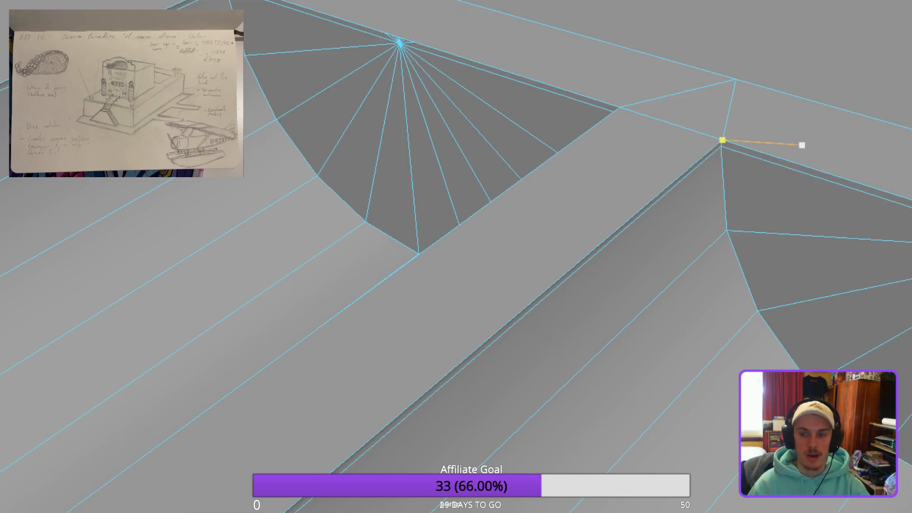
pyautogui.press('Return')
# Return the slab to object mode and isolate it from the rest of the scene.
pyautogui.scroll(-4, 787, 144)
pyautogui.keyDown('alt'); pyautogui.moveTo(787, 143); pyautogui.dragTo(522, 185); pyautogui.keyUp('alt')
pyautogui.scroll(-3, 846, 133)
pyautogui.keyDown('alt'); pyautogui.moveTo(523, 185); pyautogui.dragTo(729, 192, button='middle'); pyautogui.keyUp('alt')
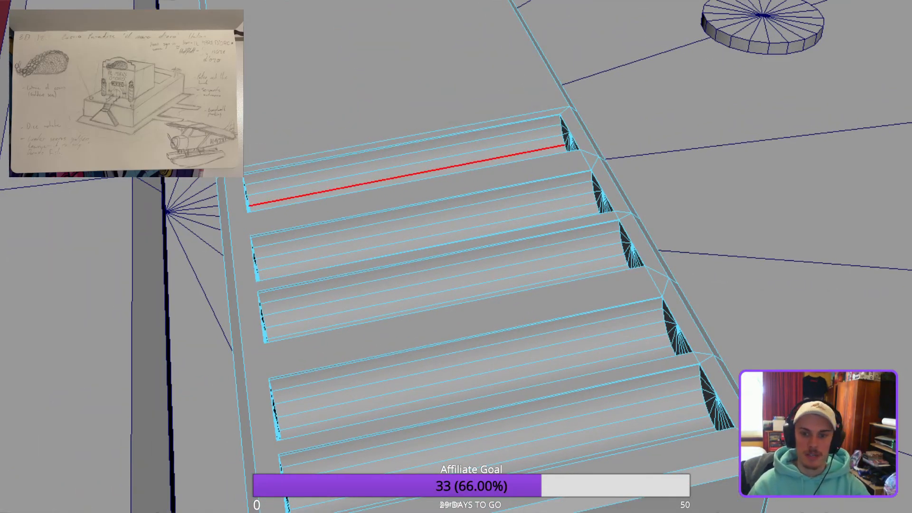
pyautogui.press('w')
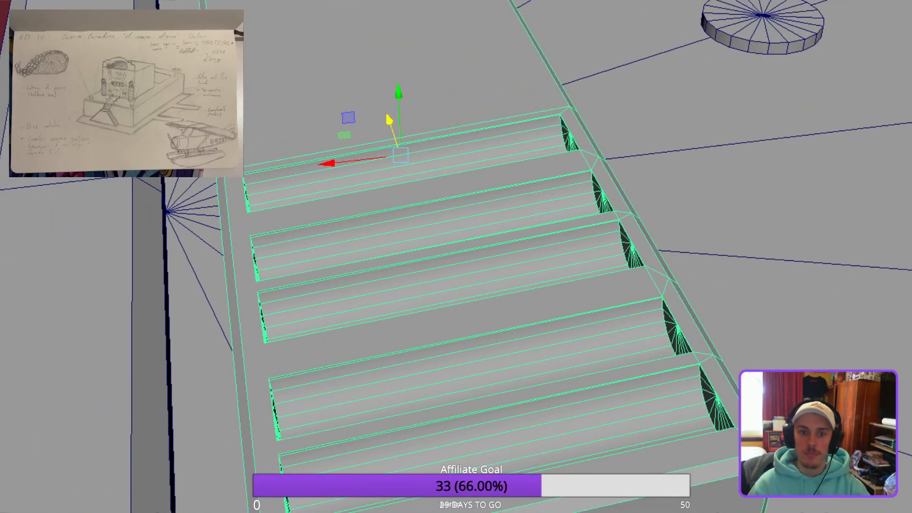
pyautogui.hotkey('ctrl', '1')
pyautogui.moveTo(522, 238)
pyautogui.keyDown('alt'); pyautogui.mouseDown()
pyautogui.moveTo(617, 161)
pyautogui.moveTo(532, 252)
pyautogui.mouseUp(); pyautogui.keyUp('alt')
pyautogui.keyDown('alt'); pyautogui.moveTo(532, 251); pyautogui.dragTo(247, 370, button='middle'); pyautogui.keyUp('alt')
pyautogui.keyDown('alt'); pyautogui.moveTo(455, 332); pyautogui.dragTo(475, 346); pyautogui.keyUp('alt')
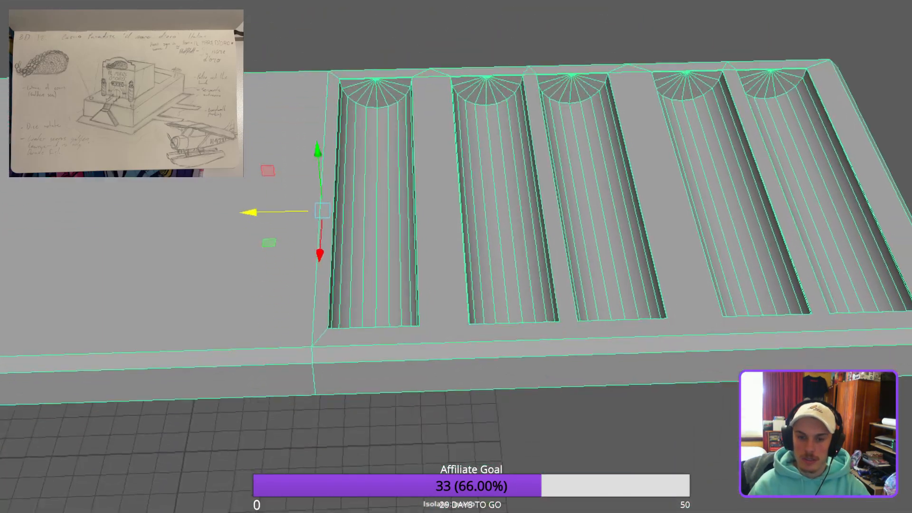
# Delete the four short edges running straight between neighbouring groove corners along the side with the angled cuts.
pyautogui.keyDown('alt'); pyautogui.moveTo(475, 304); pyautogui.dragTo(546, 304, button='right'); pyautogui.keyUp('alt')
pyautogui.keyDown('alt'); pyautogui.moveTo(475, 237); pyautogui.dragTo(431, 389, button='middle'); pyautogui.keyUp('alt')
pyautogui.press('F10')
pyautogui.click(374, 118)
pyautogui.keyDown('shift'); pyautogui.click(517, 115); pyautogui.keyUp('shift')
pyautogui.keyDown('shift'); pyautogui.click(663, 111); pyautogui.keyUp('shift')
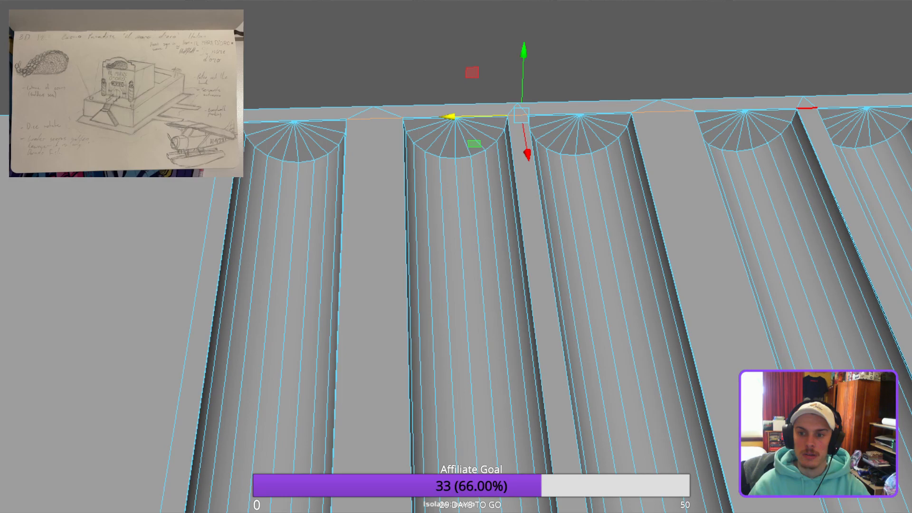
pyautogui.keyDown('shift'); pyautogui.click(807, 109); pyautogui.keyUp('shift')
pyautogui.press('Delete')
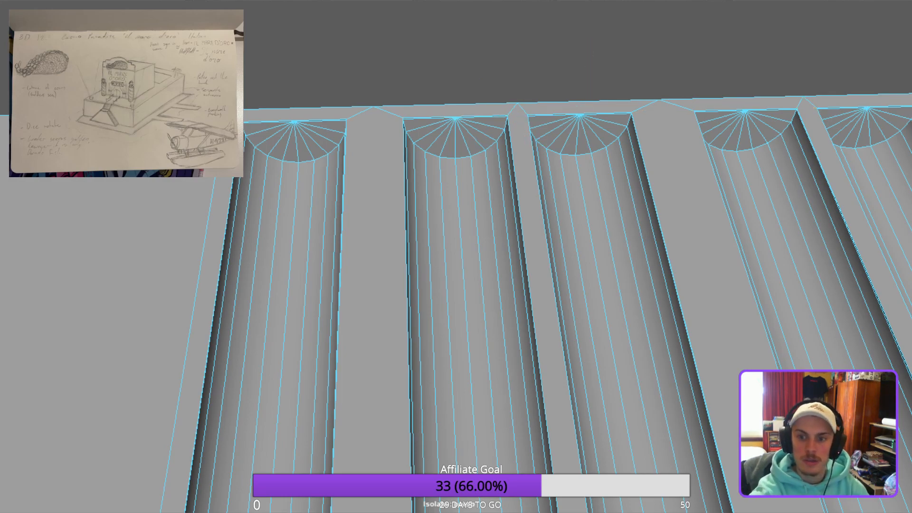
# Insert two partial edge loops down the slab's opposite long side, in the two gaps nearest the middle edge loop.
pyautogui.scroll(-3, 456, 257)
pyautogui.keyDown('alt'); pyautogui.moveTo(455, 256); pyautogui.dragTo(480, 193, button='middle'); pyautogui.keyUp('alt')
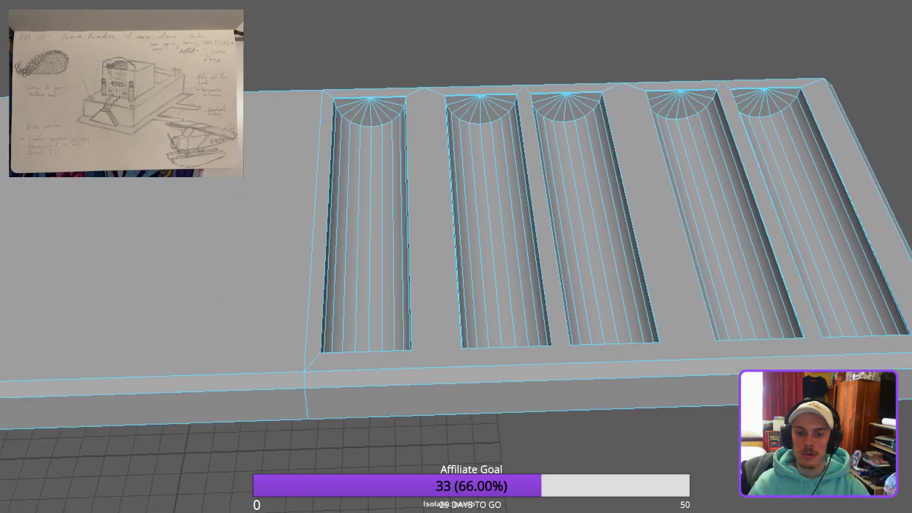
pyautogui.scroll(4, 456, 256)
pyautogui.scroll(-3, 456, 257)
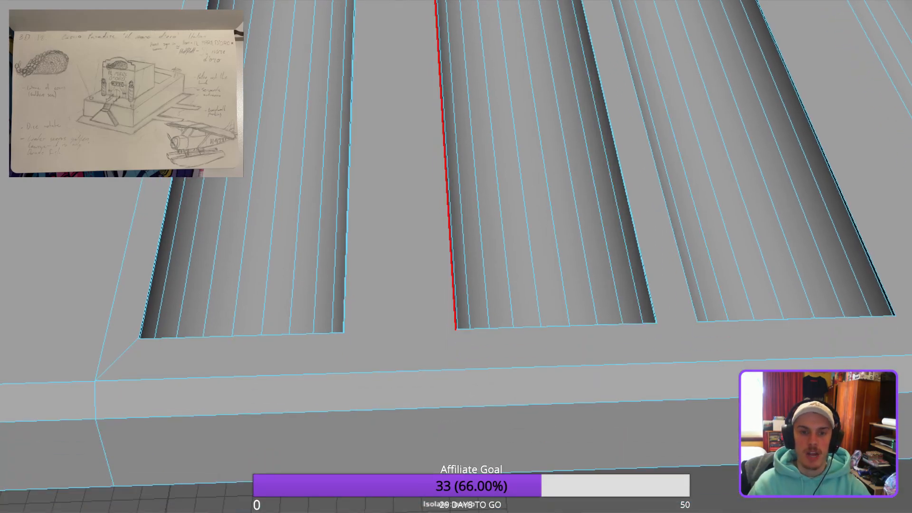
pyautogui.keyDown('alt'); pyautogui.moveTo(456, 256); pyautogui.dragTo(456, 304, button='middle'); pyautogui.keyUp('alt')
pyautogui.scroll(3, 456, 256)
pyautogui.keyDown('alt'); pyautogui.moveTo(447, 237); pyautogui.dragTo(446, 240, button='middle'); pyautogui.keyUp('alt')
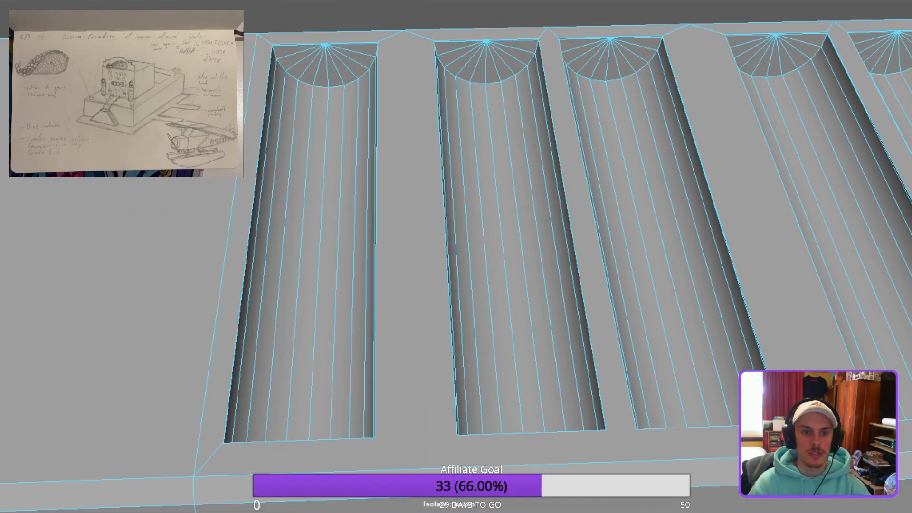
pyautogui.scroll(-3, 407, 455)
pyautogui.keyDown('alt'); pyautogui.moveTo(435, 455); pyautogui.dragTo(406, 352, button='middle'); pyautogui.keyUp('alt')
pyautogui.keyDown('ctrl'); pyautogui.click(397, 333); pyautogui.keyUp('ctrl')
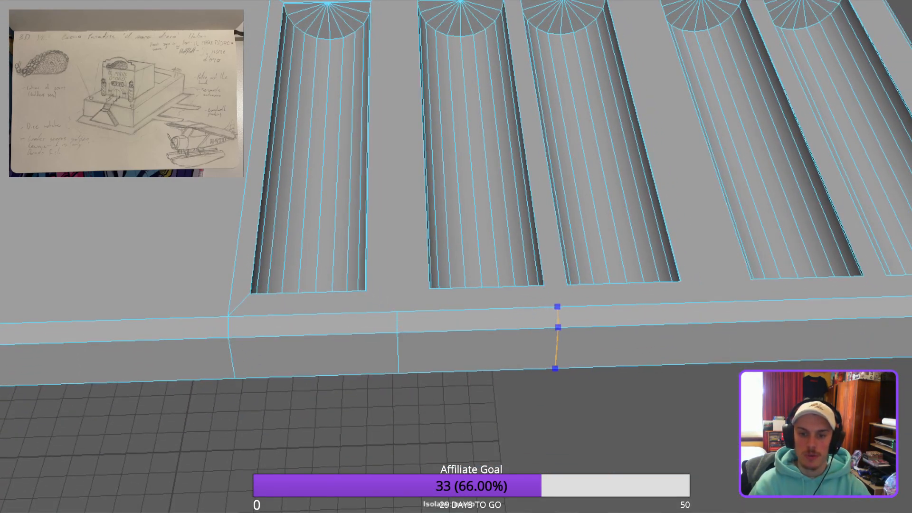
pyautogui.keyDown('ctrl'); pyautogui.click(558, 327); pyautogui.keyUp('ctrl')
# Insert partial edge loops down the same side of the slab in the two remaining gaps towards its outer end.
pyautogui.scroll(-1, 625, 337)
pyautogui.keyDown('alt'); pyautogui.moveTo(624, 337); pyautogui.dragTo(411, 332, button='middle'); pyautogui.keyUp('alt')
pyautogui.scroll(2, 456, 327)
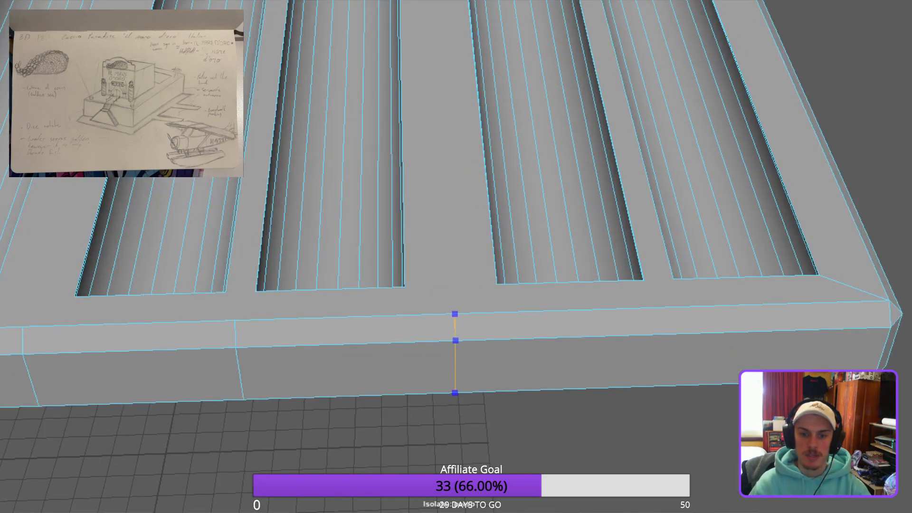
pyautogui.keyDown('ctrl'); pyautogui.click(449, 333); pyautogui.keyUp('ctrl')
pyautogui.keyDown('alt'); pyautogui.moveTo(675, 347); pyautogui.dragTo(387, 309, button='middle'); pyautogui.keyUp('alt')
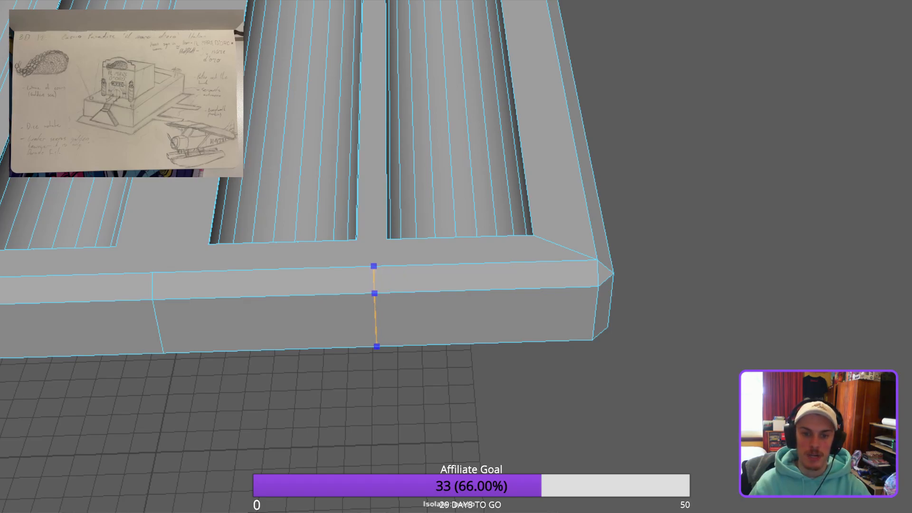
pyautogui.keyDown('ctrl'); pyautogui.click(371, 281); pyautogui.keyUp('ctrl')
pyautogui.keyDown('alt'); pyautogui.moveTo(533, 235); pyautogui.dragTo(777, 327, button='middle'); pyautogui.keyUp('alt')
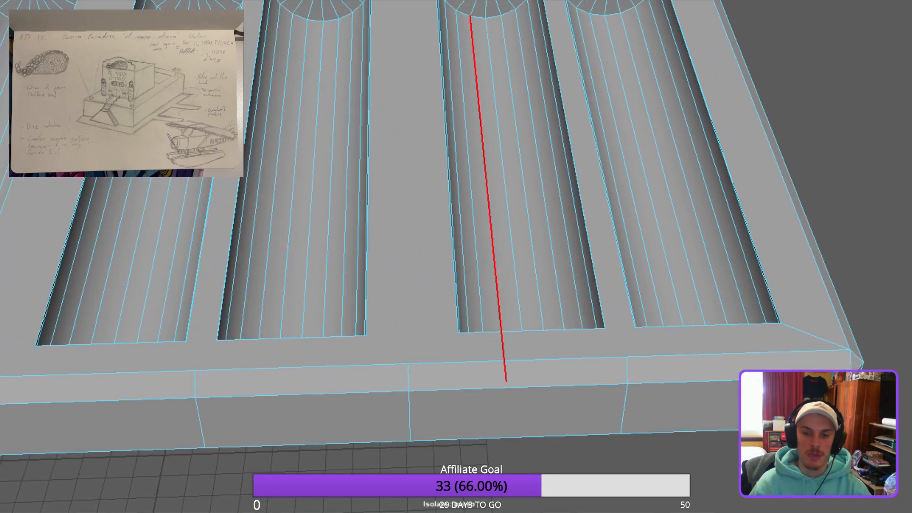
pyautogui.keyDown('alt'); pyautogui.moveTo(489, 228); pyautogui.dragTo(617, 304, button='middle'); pyautogui.keyUp('alt')
pyautogui.click(594, 404)
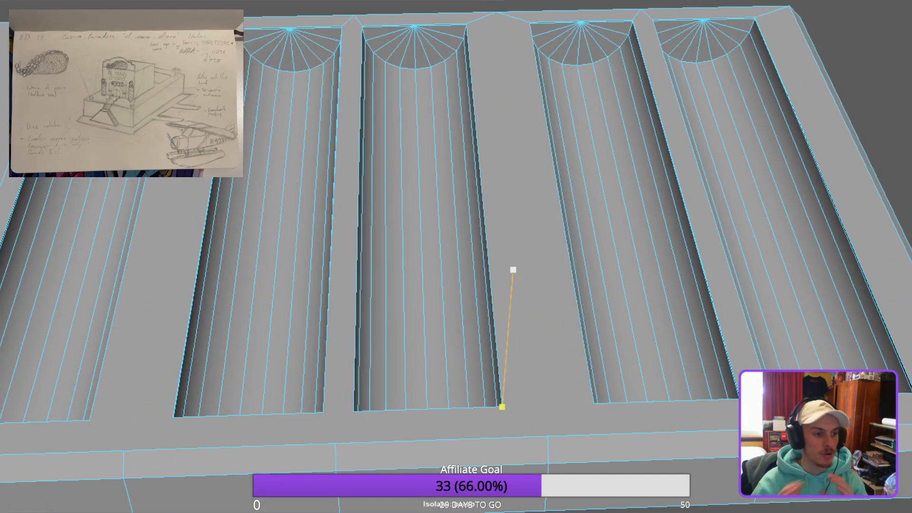
pyautogui.press('q')
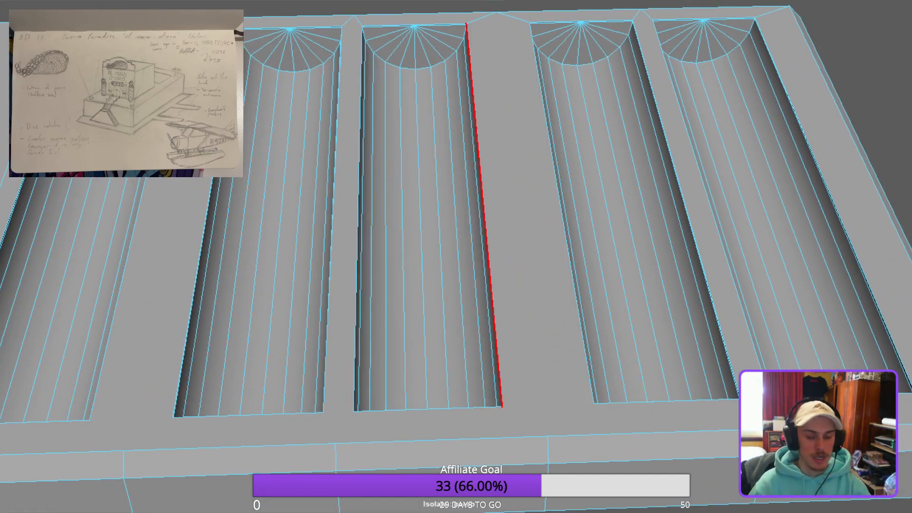
pyautogui.scroll(-2, 570, 238)
pyautogui.keyDown('alt'); pyautogui.moveTo(537, 237); pyautogui.dragTo(540, 216, button='middle'); pyautogui.keyUp('alt')
pyautogui.scroll(1, 513, 218)
pyautogui.click(493, 235)
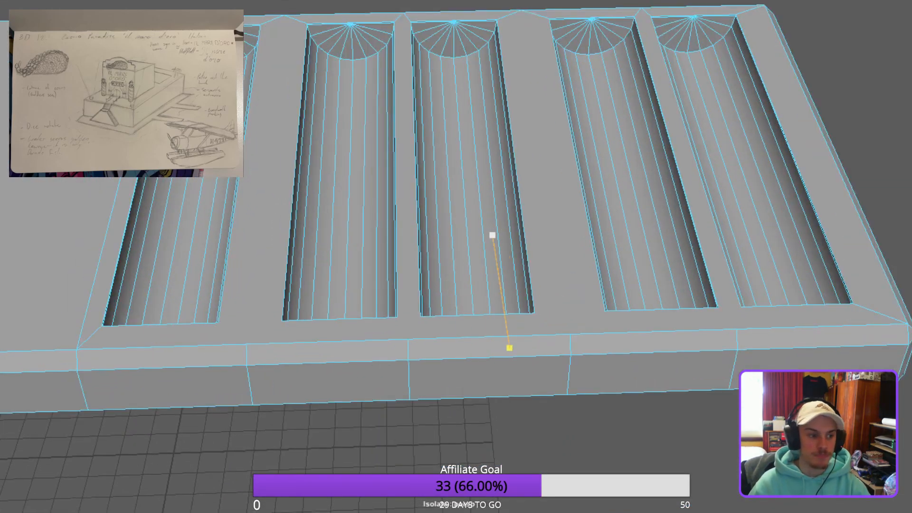
pyautogui.scroll(5, 334, 321)
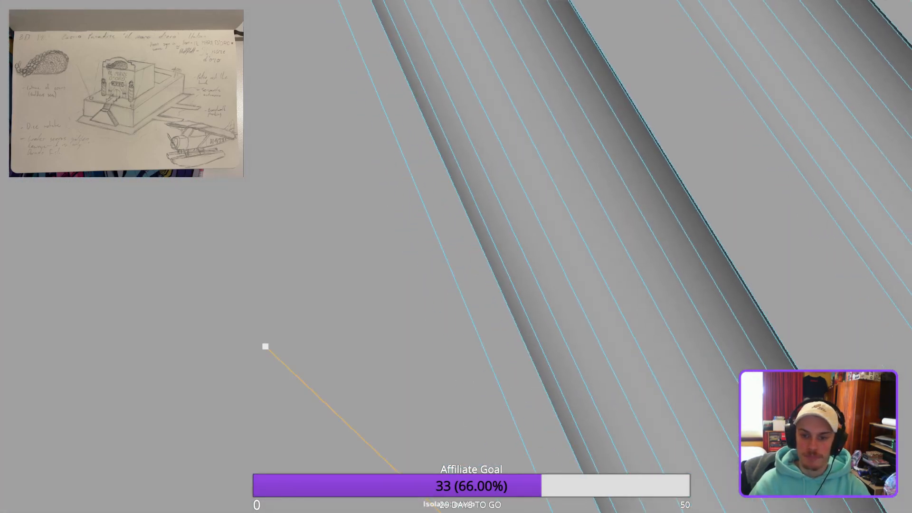
pyautogui.press('Escape')
# Cut edges from the two facing groove corners to the edge-loop vertex in the first wide gap along the slab's opposite side.
pyautogui.keyDown('alt'); pyautogui.moveTo(760, 494); pyautogui.dragTo(537, 323, button='middle'); pyautogui.keyUp('alt')
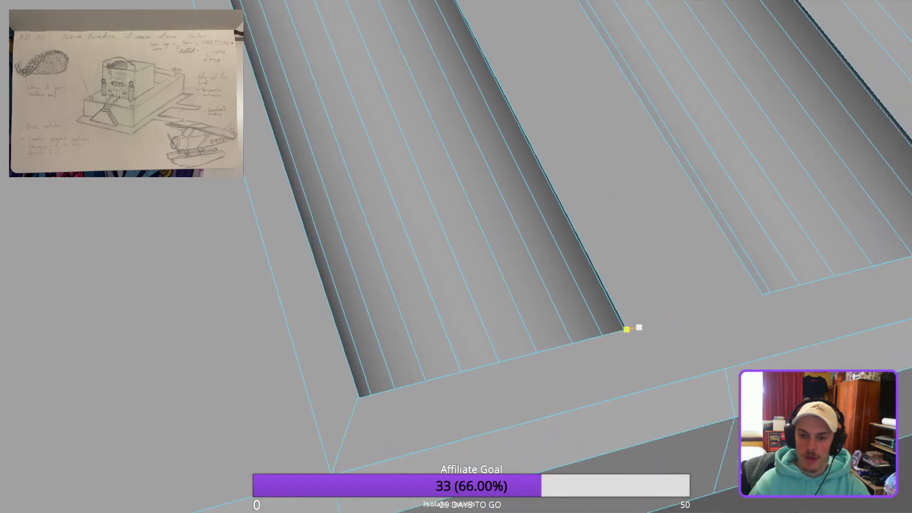
pyautogui.keyDown('alt'); pyautogui.moveTo(626, 329); pyautogui.dragTo(403, 386, button='middle'); pyautogui.keyUp('alt')
pyautogui.keyDown('alt'); pyautogui.moveTo(403, 386); pyautogui.dragTo(456, 376); pyautogui.keyUp('alt')
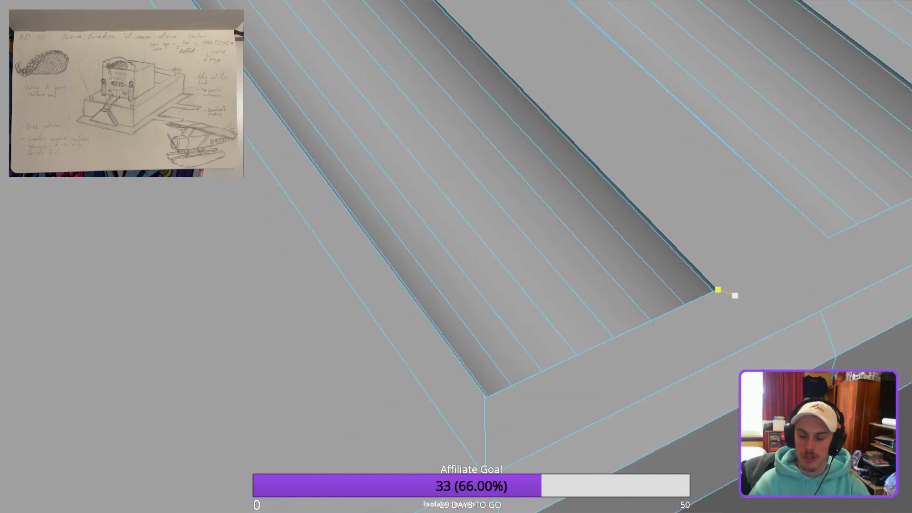
pyautogui.keyDown('alt'); pyautogui.moveTo(731, 295); pyautogui.dragTo(807, 176); pyautogui.keyUp('alt')
pyautogui.keyDown('alt'); pyautogui.moveTo(808, 176); pyautogui.dragTo(247, 142, button='middle'); pyautogui.keyUp('alt')
pyautogui.keyDown('alt'); pyautogui.moveTo(247, 143); pyautogui.dragTo(456, 161); pyautogui.keyUp('alt')
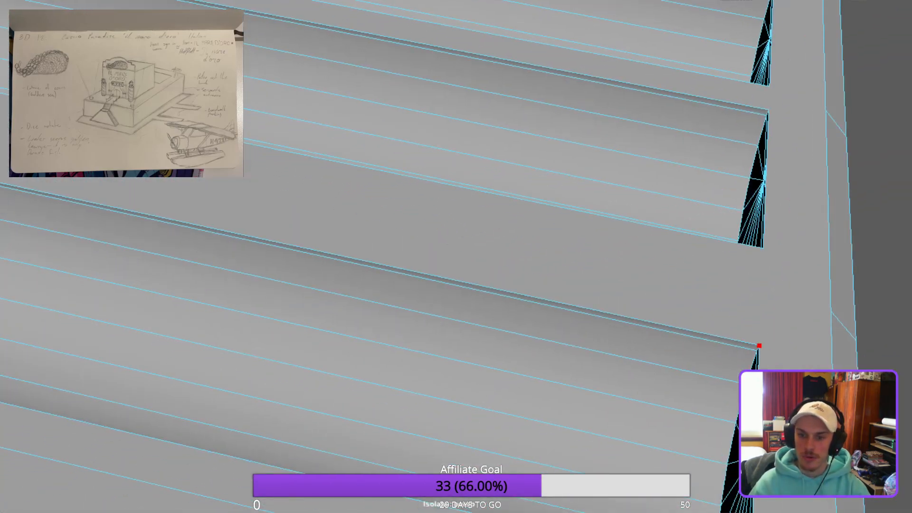
pyautogui.click(830, 311)
pyautogui.click(762, 248)
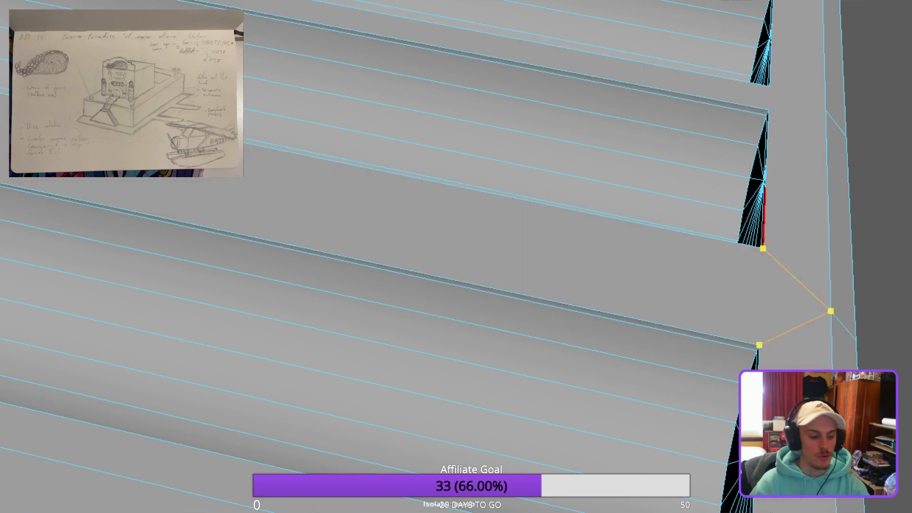
# Cut edges joining the groove corners beside the neighbouring narrow gap to that gap's edge-loop vertex.
pyautogui.keyDown('alt'); pyautogui.moveTo(850, 238); pyautogui.dragTo(427, 200); pyautogui.keyUp('alt')
pyautogui.keyDown('alt'); pyautogui.moveTo(427, 200); pyautogui.dragTo(498, 361, button='middle'); pyautogui.keyUp('alt')
pyautogui.scroll(-3, 499, 361)
pyautogui.scroll(4, 499, 361)
pyautogui.moveTo(499, 361)
pyautogui.keyDown('alt'); pyautogui.mouseDown()
pyautogui.moveTo(480, 312)
pyautogui.moveTo(494, 361)
pyautogui.mouseUp(); pyautogui.keyUp('alt')
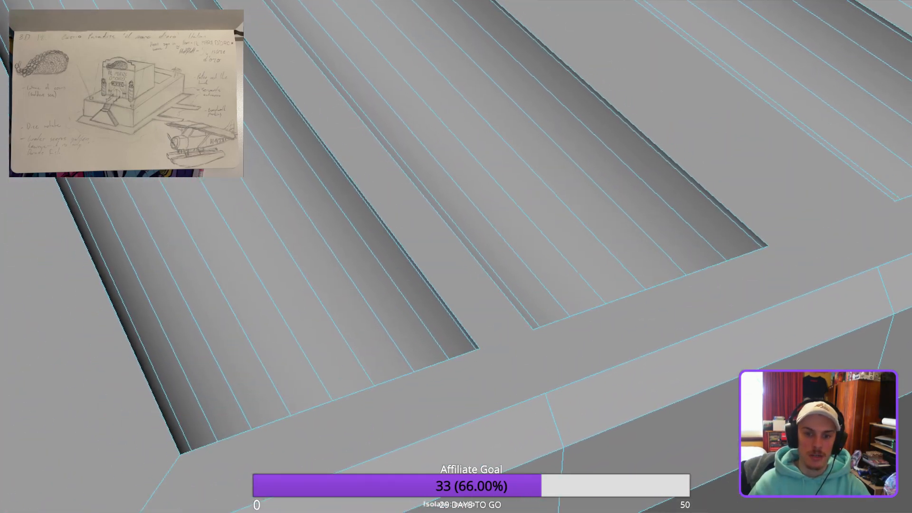
pyautogui.scroll(2, 494, 380)
pyautogui.keyDown('alt'); pyautogui.moveTo(492, 397); pyautogui.dragTo(542, 432); pyautogui.keyUp('alt')
pyautogui.click(558, 370)
pyautogui.click(665, 441)
pyautogui.click(637, 340)
pyautogui.rightClick(814, 287)
pyautogui.scroll(-4, 814, 286)
pyautogui.keyDown('alt'); pyautogui.moveTo(810, 204); pyautogui.dragTo(810, 226, button='middle'); pyautogui.keyUp('alt')
pyautogui.keyDown('alt'); pyautogui.moveTo(455, 190); pyautogui.dragTo(547, 356, button='middle'); pyautogui.keyUp('alt')
pyautogui.keyDown('alt'); pyautogui.moveTo(546, 356); pyautogui.dragTo(475, 346); pyautogui.keyUp('alt')
pyautogui.keyDown('alt'); pyautogui.moveTo(475, 347); pyautogui.dragTo(496, 384, button='middle'); pyautogui.keyUp('alt')
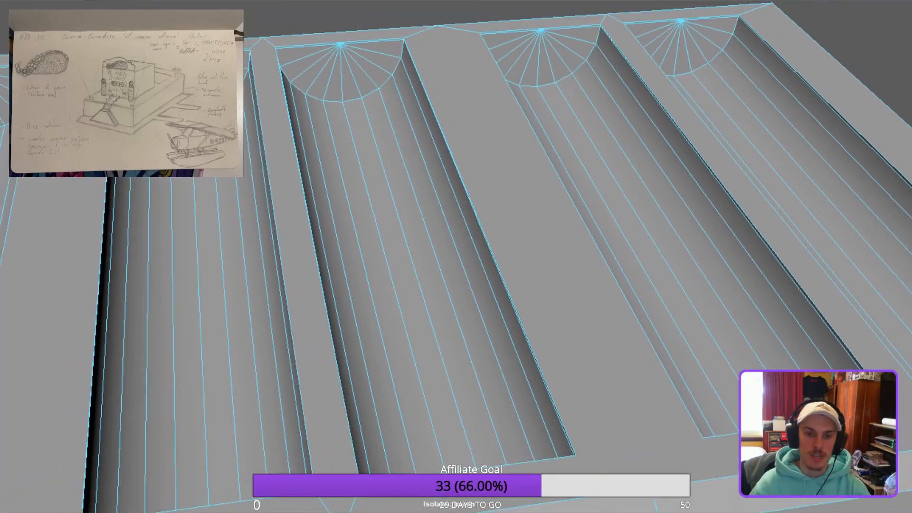
pyautogui.keyDown('alt'); pyautogui.moveTo(593, 213); pyautogui.dragTo(546, 142); pyautogui.keyUp('alt')
pyautogui.keyDown('alt'); pyautogui.moveTo(535, 126); pyautogui.dragTo(582, 190, button='middle'); pyautogui.keyUp('alt')
pyautogui.click(324, 104)
pyautogui.press('BackSpace')
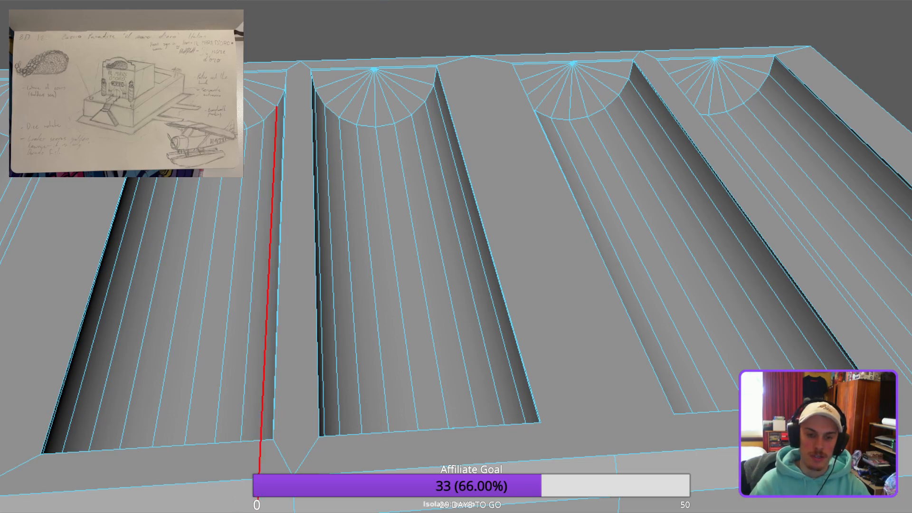
pyautogui.click(304, 236)
pyautogui.press('Escape')
pyautogui.keyDown('alt'); pyautogui.moveTo(366, 247); pyautogui.dragTo(527, 242); pyautogui.keyUp('alt')
pyautogui.keyDown('alt'); pyautogui.moveTo(617, 171); pyautogui.dragTo(440, 273, button='middle'); pyautogui.keyUp('alt')
pyautogui.scroll(3, 475, 242)
pyautogui.click(284, 196)
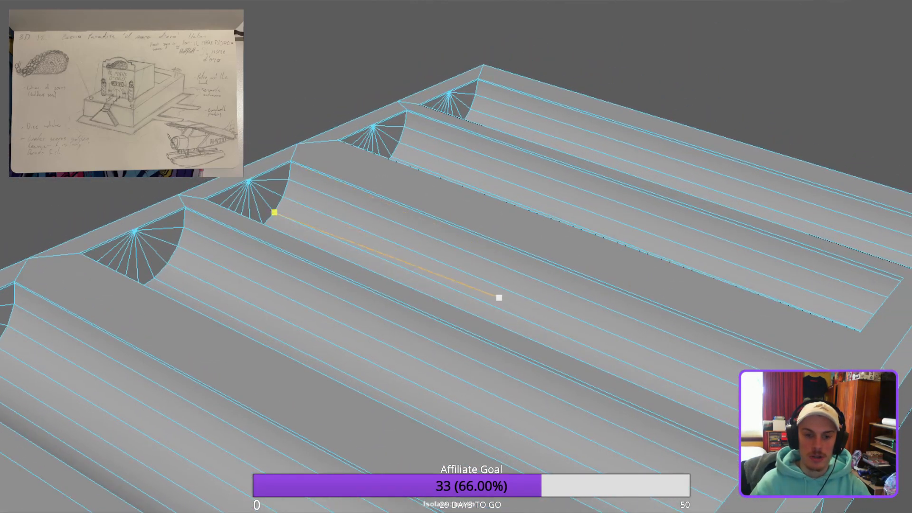
pyautogui.press('Escape')
# Cut edges joining the facing groove corners to the edge-loop vertex in the remaining wide gap on the same side.
pyautogui.keyDown('alt'); pyautogui.moveTo(710, 296); pyautogui.dragTo(720, 303, button='middle'); pyautogui.keyUp('alt')
pyautogui.keyDown('alt'); pyautogui.moveTo(721, 303); pyautogui.dragTo(561, 312); pyautogui.keyUp('alt')
pyautogui.keyDown('alt'); pyautogui.moveTo(381, 306); pyautogui.dragTo(420, 300, button='middle'); pyautogui.keyUp('alt')
pyautogui.keyDown('alt'); pyautogui.moveTo(419, 299); pyautogui.dragTo(467, 287); pyautogui.keyUp('alt')
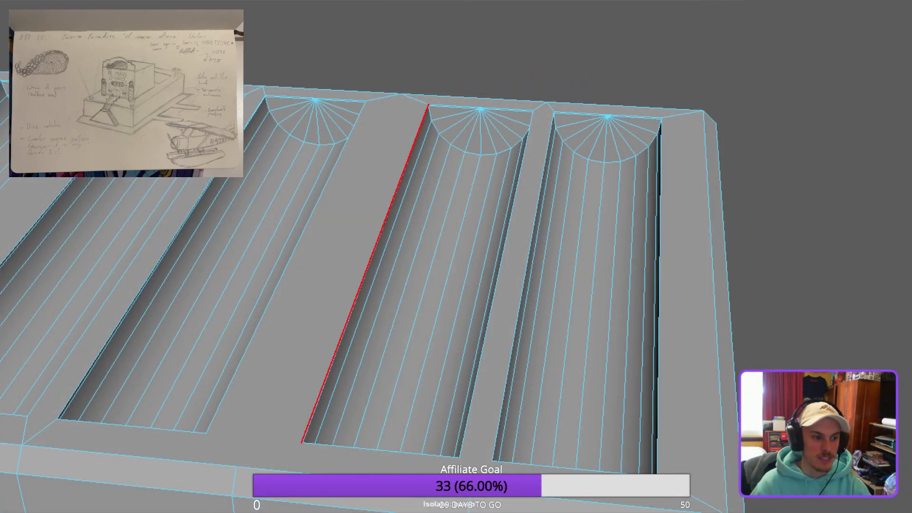
pyautogui.keyDown('alt'); pyautogui.moveTo(348, 271); pyautogui.dragTo(473, 235, button='middle'); pyautogui.keyUp('alt')
pyautogui.keyDown('alt'); pyautogui.moveTo(472, 235); pyautogui.dragTo(502, 360, button='right'); pyautogui.keyUp('alt')
pyautogui.keyDown('alt'); pyautogui.moveTo(502, 360); pyautogui.dragTo(542, 269, button='middle'); pyautogui.keyUp('alt')
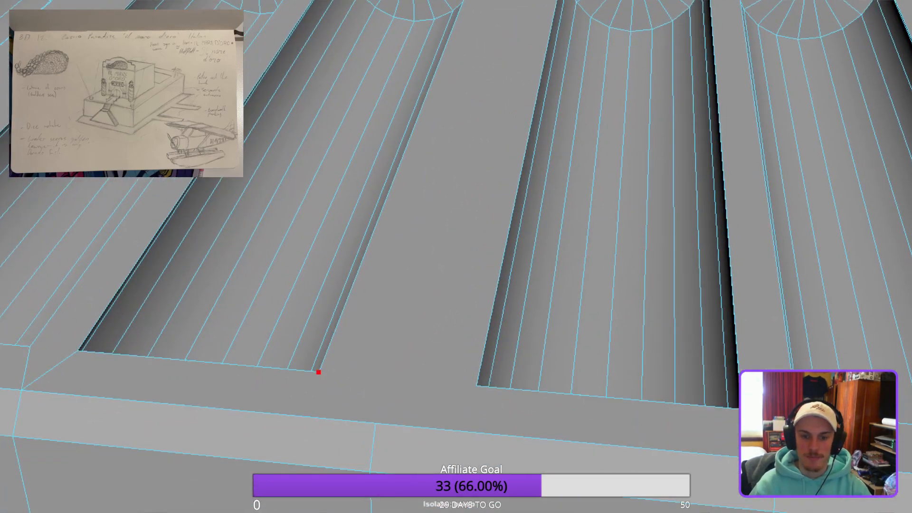
pyautogui.click(375, 423)
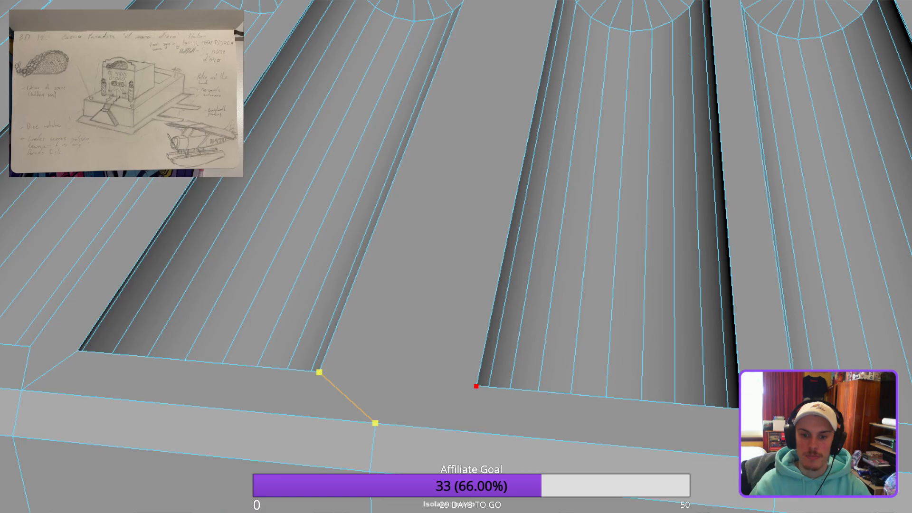
pyautogui.click(476, 386)
pyautogui.rightClick(646, 402)
pyautogui.keyDown('alt'); pyautogui.moveTo(674, 404); pyautogui.dragTo(646, 361, button='right'); pyautogui.keyUp('alt')
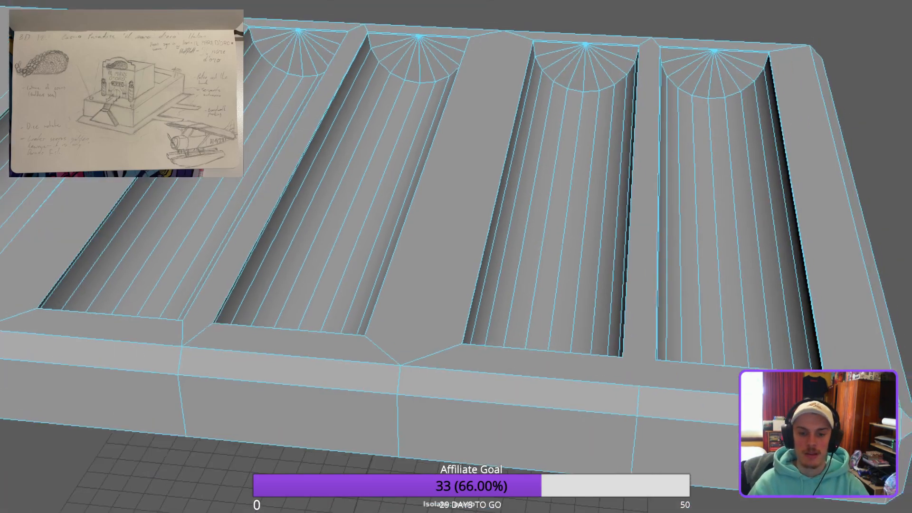
# Try to cut a straight edge directly between the two groove corners facing each other across the wide gap.
pyautogui.keyDown('alt'); pyautogui.moveTo(646, 361); pyautogui.dragTo(503, 405, button='middle'); pyautogui.keyUp('alt')
pyautogui.moveTo(529, 442); pyautogui.dragTo(529, 395)
pyautogui.keyDown('alt'); pyautogui.moveTo(529, 396); pyautogui.dragTo(551, 404, button='right'); pyautogui.keyUp('alt')
pyautogui.keyDown('alt'); pyautogui.moveTo(551, 404); pyautogui.dragTo(503, 403, button='middle'); pyautogui.keyUp('alt')
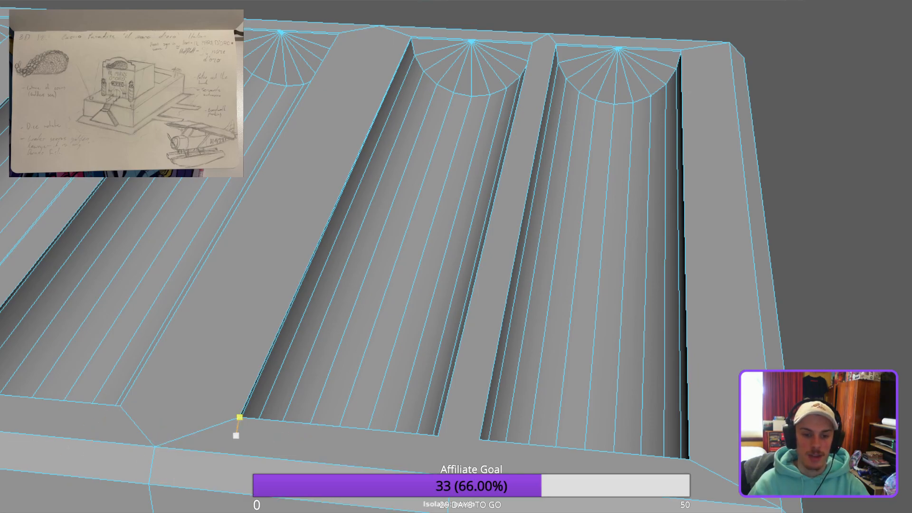
pyautogui.press('BackSpace')
pyautogui.click(121, 406)
pyautogui.click(239, 417)
pyautogui.rightClick(209, 401)
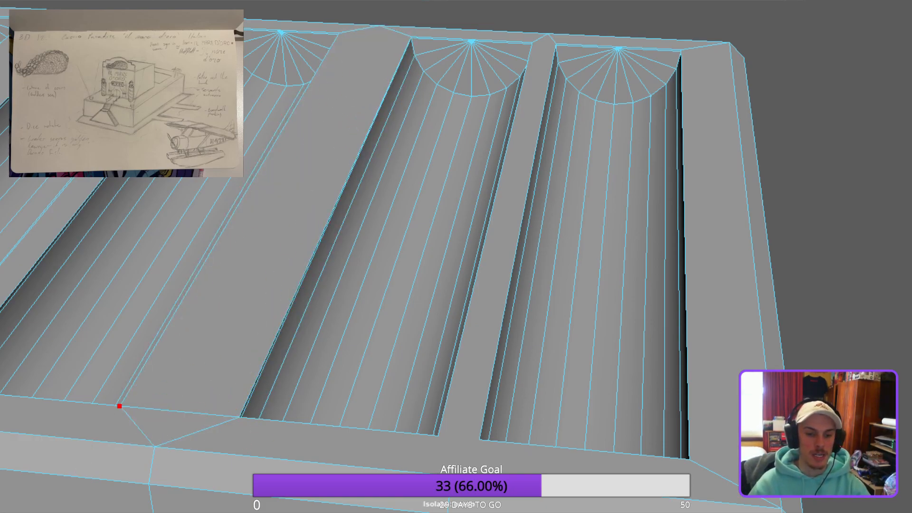
pyautogui.keyDown('ctrl'); pyautogui.click(391, 353); pyautogui.keyUp('ctrl')
# Cut across the last narrow gap to connect the facing corners of the two outermost grooves.
pyautogui.scroll(-2, 452, 427)
pyautogui.keyDown('alt'); pyautogui.moveTo(452, 427); pyautogui.dragTo(356, 418); pyautogui.keyUp('alt')
pyautogui.keyDown('alt'); pyautogui.moveTo(356, 418); pyautogui.dragTo(603, 228, button='middle'); pyautogui.keyUp('alt')
pyautogui.scroll(5, 608, 419)
pyautogui.keyDown('alt'); pyautogui.moveTo(508, 252); pyautogui.dragTo(565, 245); pyautogui.keyUp('alt')
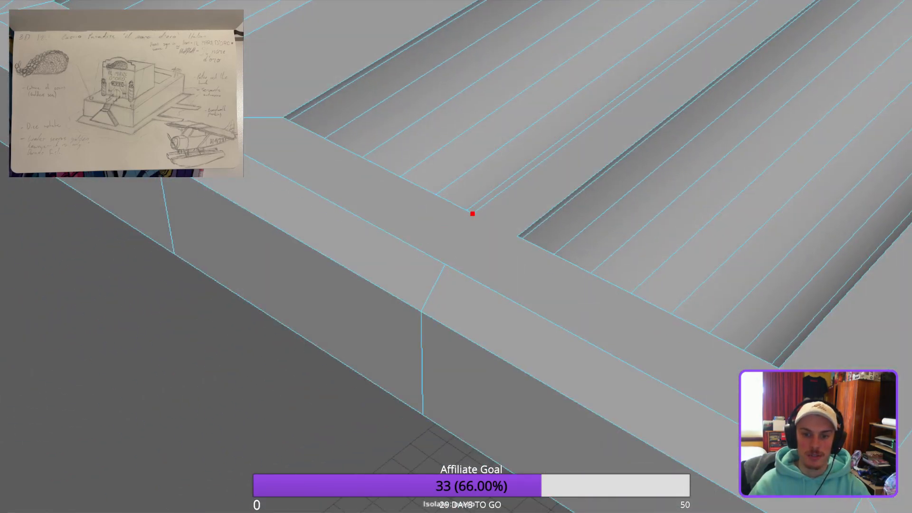
pyautogui.click(517, 235)
pyautogui.press('Return')
# Examine the groove ends and corner cuts along the slab's far side for missing or stray edges.
pyautogui.scroll(-1, 456, 256)
pyautogui.keyDown('alt'); pyautogui.moveTo(631, 333); pyautogui.dragTo(517, 335); pyautogui.keyUp('alt')
pyautogui.keyDown('alt'); pyautogui.moveTo(380, 256); pyautogui.dragTo(494, 275); pyautogui.keyUp('alt')
pyautogui.keyDown('alt'); pyautogui.moveTo(455, 256); pyautogui.dragTo(513, 257, button='right'); pyautogui.keyUp('alt')
pyautogui.keyDown('alt'); pyautogui.moveTo(456, 209); pyautogui.dragTo(456, 323, button='middle'); pyautogui.keyUp('alt')
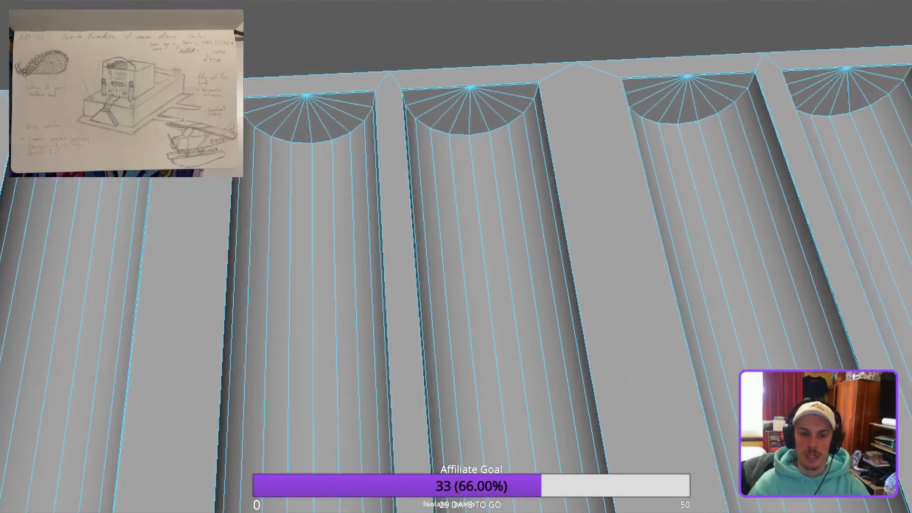
pyautogui.keyDown('alt'); pyautogui.moveTo(209, 162); pyautogui.dragTo(295, 167); pyautogui.keyUp('alt')
pyautogui.keyDown('alt'); pyautogui.moveTo(295, 166); pyautogui.dragTo(491, 264, button='middle'); pyautogui.keyUp('alt')
pyautogui.keyDown('alt'); pyautogui.moveTo(456, 257); pyautogui.dragTo(522, 256, button='right'); pyautogui.keyUp('alt')
pyautogui.keyDown('alt'); pyautogui.moveTo(456, 257); pyautogui.dragTo(484, 271); pyautogui.keyUp('alt')
pyautogui.keyDown('alt'); pyautogui.moveTo(332, 266); pyautogui.dragTo(454, 226, button='middle'); pyautogui.keyUp('alt')
pyautogui.keyDown('alt'); pyautogui.moveTo(453, 226); pyautogui.dragTo(428, 194); pyautogui.keyUp('alt')
pyautogui.keyDown('alt'); pyautogui.moveTo(455, 257); pyautogui.dragTo(423, 228); pyautogui.keyUp('alt')
pyautogui.keyDown('alt'); pyautogui.moveTo(522, 200); pyautogui.dragTo(214, 271, button='middle'); pyautogui.keyUp('alt')
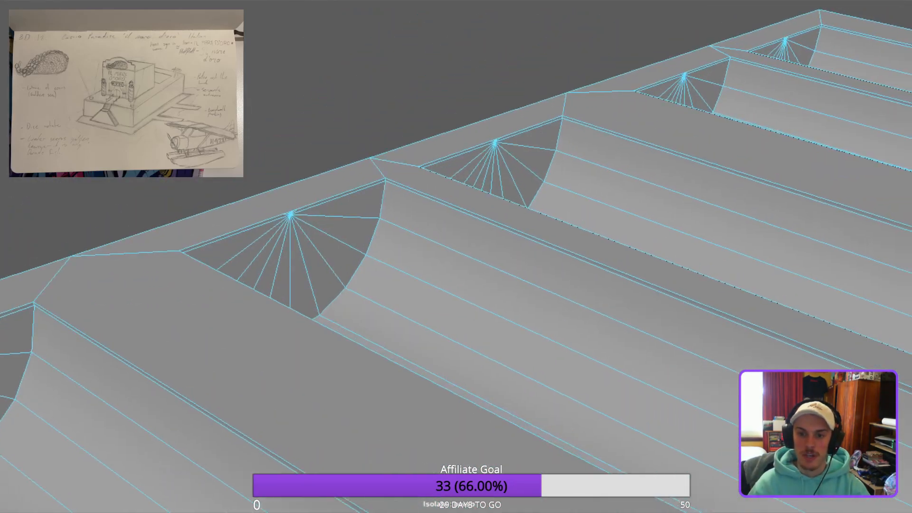
pyautogui.keyDown('alt'); pyautogui.moveTo(456, 257); pyautogui.dragTo(413, 224); pyautogui.keyUp('alt')
pyautogui.click(660, 232)
pyautogui.scroll(8, 687, 223)
pyautogui.press('q')
pyautogui.keyDown('alt'); pyautogui.moveTo(292, 222); pyautogui.dragTo(143, 223, button='right'); pyautogui.keyUp('alt')
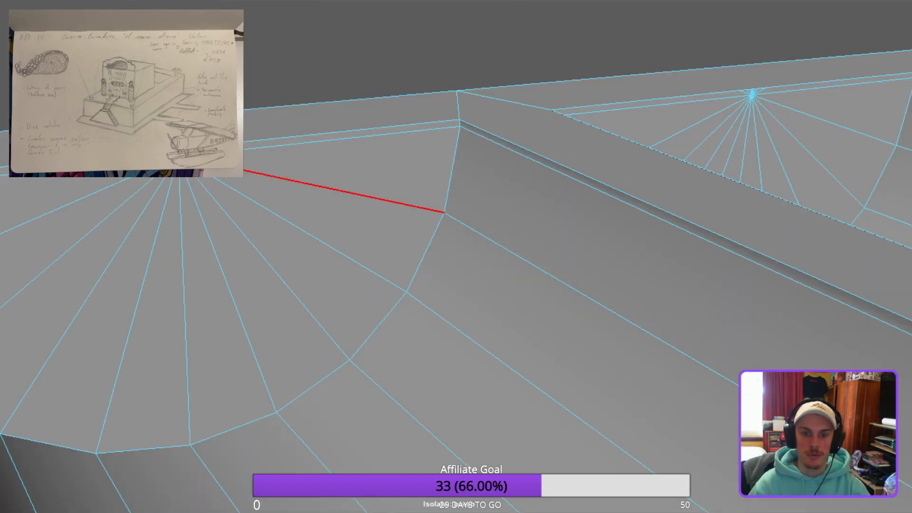
# Examine the corner cuts at both ends of the grooves, including those around the outermost groove.
pyautogui.keyDown('alt'); pyautogui.moveTo(395, 261); pyautogui.dragTo(304, 261, button='right'); pyautogui.keyUp('alt')
pyautogui.keyDown('alt'); pyautogui.moveTo(332, 256); pyautogui.dragTo(733, 195); pyautogui.keyUp('alt')
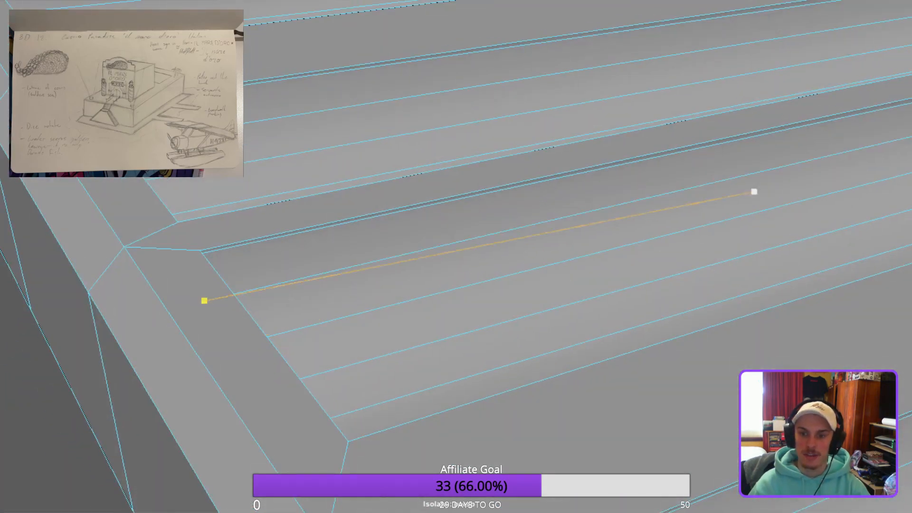
pyautogui.keyDown('alt'); pyautogui.moveTo(733, 195); pyautogui.dragTo(266, 304, button='middle'); pyautogui.keyUp('alt')
pyautogui.keyDown('alt'); pyautogui.moveTo(609, 196); pyautogui.dragTo(581, 201, button='middle'); pyautogui.keyUp('alt')
pyautogui.click(581, 200)
pyautogui.keyDown('alt'); pyautogui.moveTo(48, 323); pyautogui.dragTo(390, 308, button='middle'); pyautogui.keyUp('alt')
pyautogui.keyDown('alt'); pyautogui.moveTo(389, 309); pyautogui.dragTo(110, 294); pyautogui.keyUp('alt')
pyautogui.keyDown('alt'); pyautogui.moveTo(442, 293); pyautogui.dragTo(527, 294, button='right'); pyautogui.keyUp('alt')
pyautogui.keyDown('alt'); pyautogui.moveTo(527, 294); pyautogui.dragTo(578, 209, button='middle'); pyautogui.keyUp('alt')
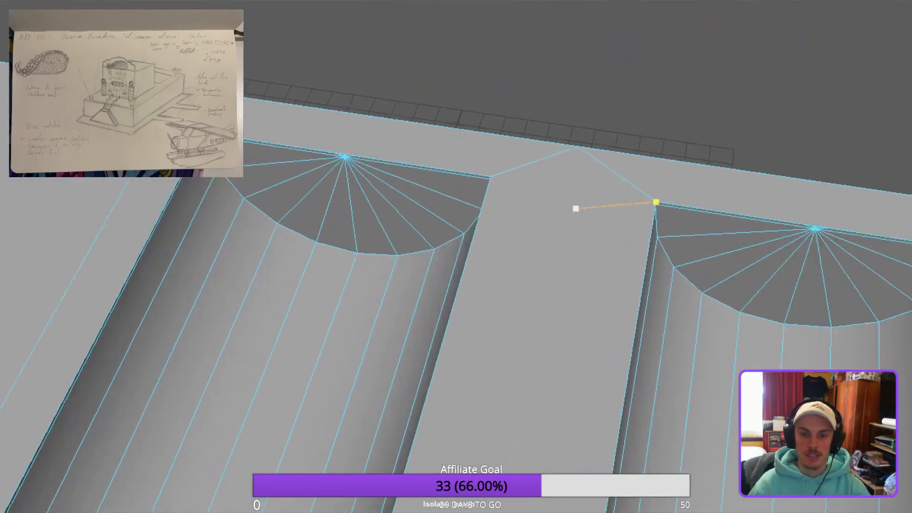
pyautogui.keyDown('alt'); pyautogui.moveTo(468, 187); pyautogui.dragTo(492, 187); pyautogui.keyUp('alt')
pyautogui.keyDown('alt'); pyautogui.moveTo(493, 188); pyautogui.dragTo(679, 128, button='middle'); pyautogui.keyUp('alt')
pyautogui.keyDown('alt'); pyautogui.moveTo(679, 128); pyautogui.dragTo(584, 128, button='right'); pyautogui.keyUp('alt')
pyautogui.keyDown('alt'); pyautogui.moveTo(584, 128); pyautogui.dragTo(465, 181); pyautogui.keyUp('alt')
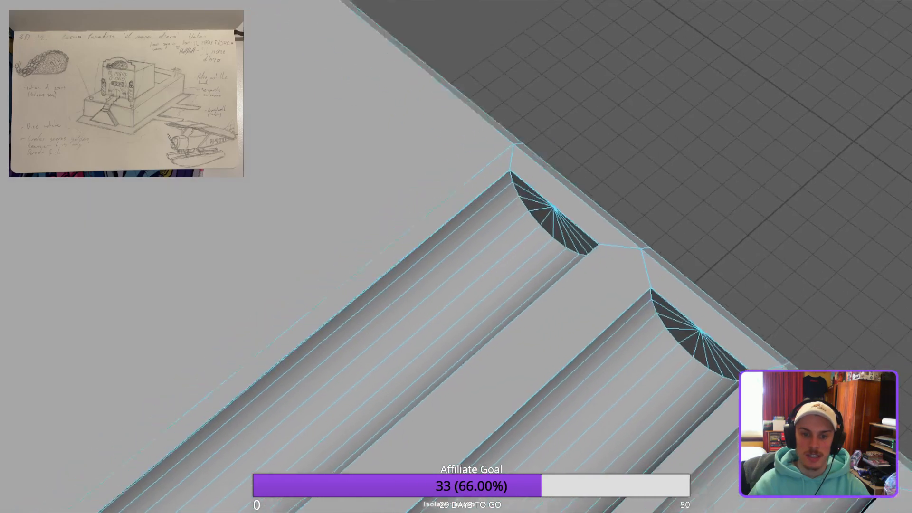
pyautogui.keyDown('alt'); pyautogui.moveTo(465, 180); pyautogui.dragTo(638, 108, button='middle'); pyautogui.keyUp('alt')
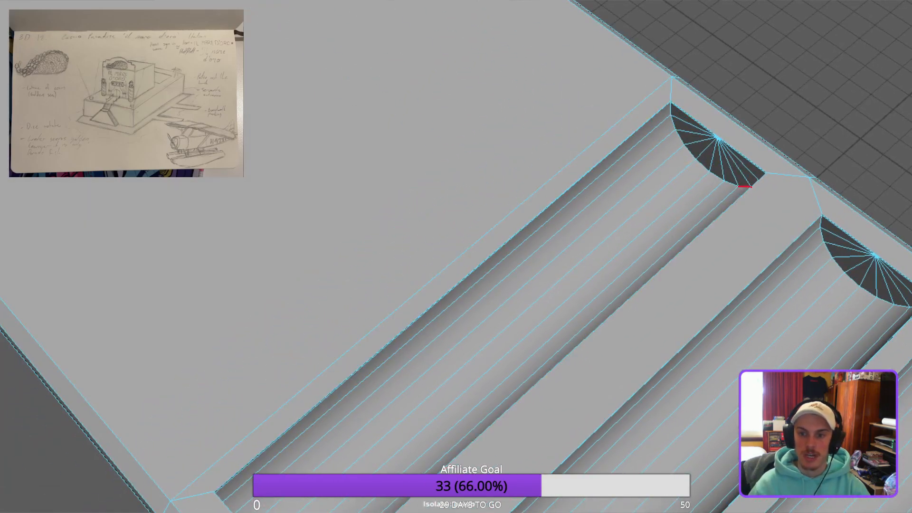
pyautogui.moveTo(661, 242)
pyautogui.keyDown('alt'); pyautogui.mouseDown(button='middle')
pyautogui.moveTo(668, 246)
pyautogui.moveTo(698, 10)
pyautogui.mouseUp(button='middle'); pyautogui.keyUp('alt')
pyautogui.keyDown('alt'); pyautogui.moveTo(456, 256); pyautogui.dragTo(599, 257, button='right'); pyautogui.keyUp('alt')
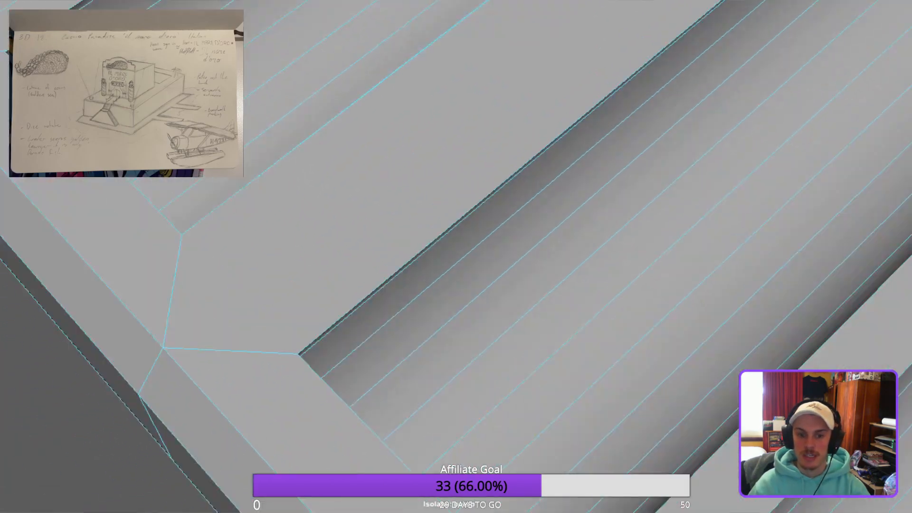
# Cut an edge between the two groove corners across the wide flat divider at the tray's near end.
pyautogui.keyDown('alt'); pyautogui.moveTo(129, 247); pyautogui.dragTo(268, 227, button='middle'); pyautogui.keyUp('alt')
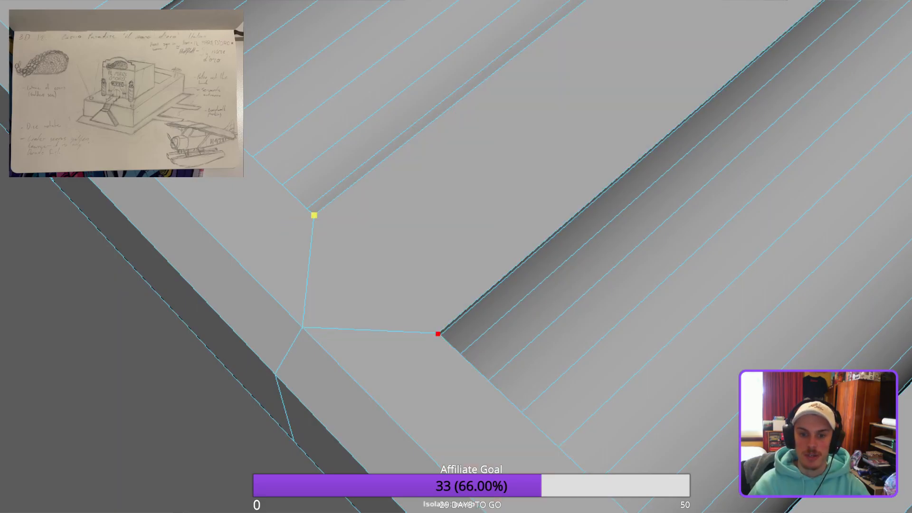
pyautogui.click(438, 333)
pyautogui.rightClick(439, 333)
pyautogui.click(494, 436)
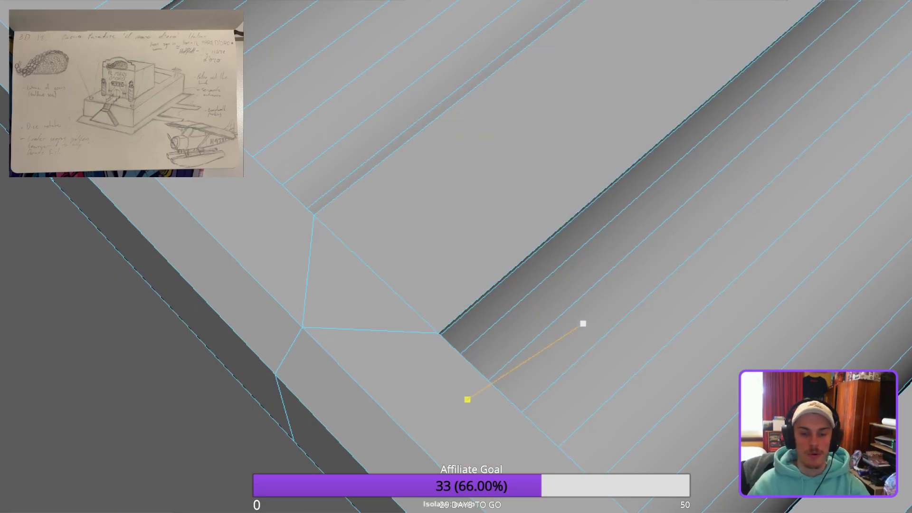
# Cut a connecting edge between the groove corners across the neighbouring narrow divider at the near rim.
pyautogui.keyDown('alt'); pyautogui.moveTo(583, 326); pyautogui.dragTo(674, 281); pyautogui.keyUp('alt')
pyautogui.keyDown('alt'); pyautogui.moveTo(705, 269); pyautogui.dragTo(576, 316, button='middle'); pyautogui.keyUp('alt')
pyautogui.keyDown('alt'); pyautogui.moveTo(576, 316); pyautogui.dragTo(812, 375, button='right'); pyautogui.keyUp('alt')
pyautogui.keyDown('alt'); pyautogui.moveTo(812, 375); pyautogui.dragTo(571, 317, button='middle'); pyautogui.keyUp('alt')
pyautogui.rightClick(571, 317)
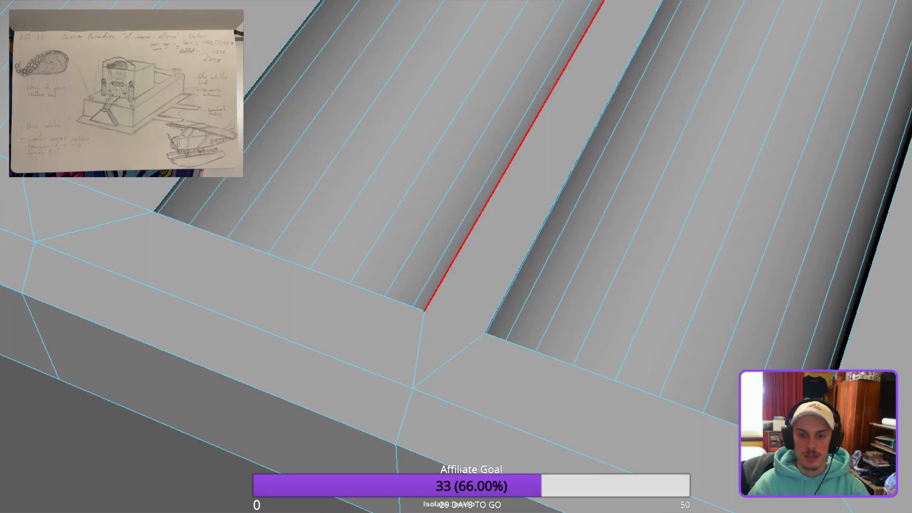
pyautogui.click(424, 311)
pyautogui.click(484, 337)
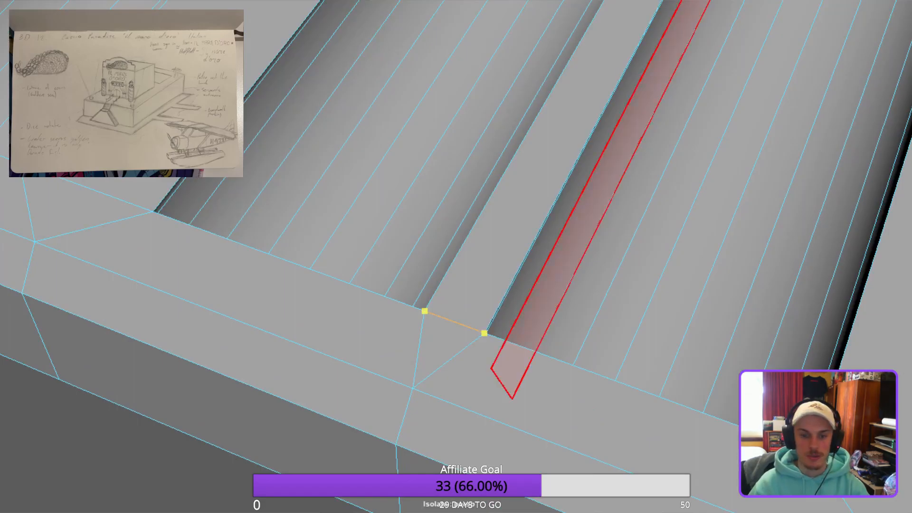
# Cut an edge joining the two groove corners across the following wide divider at the near rim.
pyautogui.keyDown('alt'); pyautogui.moveTo(767, 297); pyautogui.dragTo(361, 238); pyautogui.keyUp('alt')
pyautogui.click(259, 192)
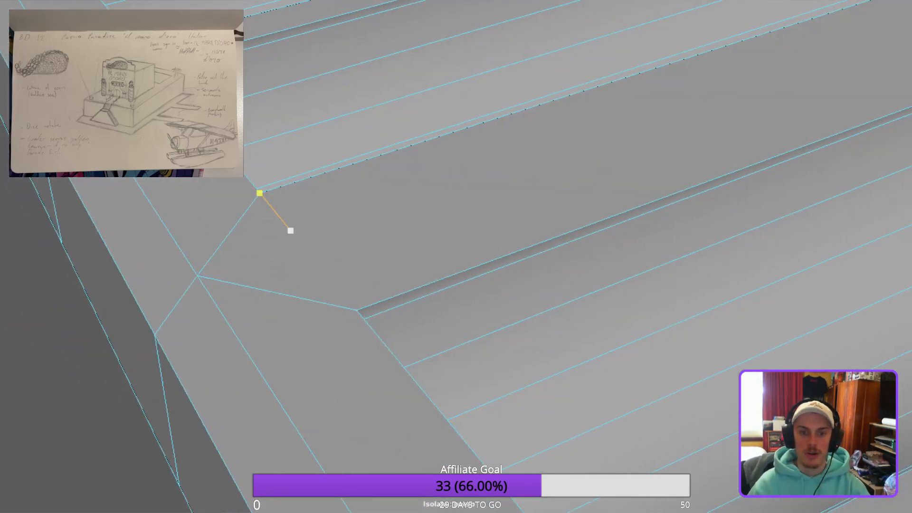
pyautogui.click(355, 311)
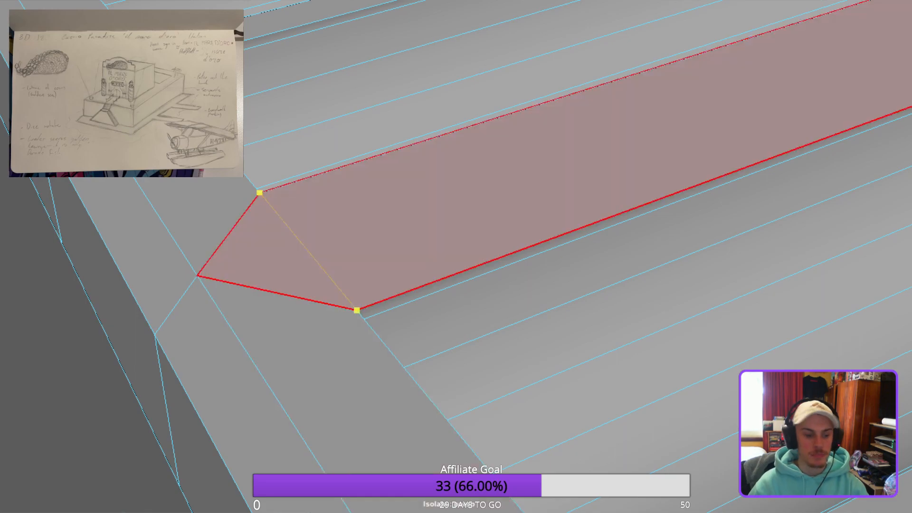
pyautogui.rightClick(407, 277)
# Connect the groove corners across the next narrow divider at the near rim with a cut.
pyautogui.scroll(-4, 446, 380)
pyautogui.keyDown('alt'); pyautogui.moveTo(610, 309); pyautogui.dragTo(418, 354); pyautogui.keyUp('alt')
pyautogui.click(184, 366)
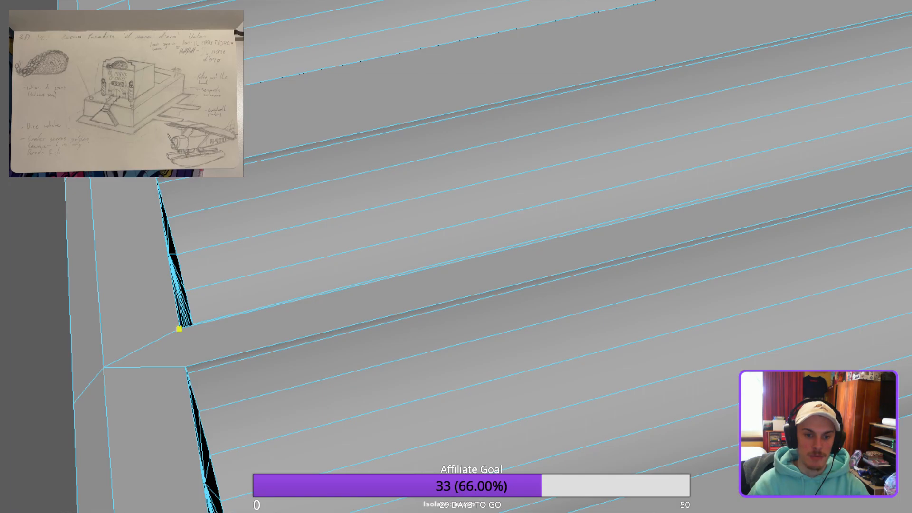
pyautogui.click(185, 366)
pyautogui.scroll(2, 505, 304)
pyautogui.rightClick(505, 323)
# Cut an edge between the groove corners across a divider at the tray's opposite end.
pyautogui.scroll(-3, 505, 346)
pyautogui.keyDown('alt'); pyautogui.moveTo(505, 345); pyautogui.dragTo(502, 185, button='middle'); pyautogui.keyUp('alt')
pyautogui.keyDown('alt'); pyautogui.moveTo(502, 185); pyautogui.dragTo(380, 200); pyautogui.keyUp('alt')
pyautogui.keyDown('alt'); pyautogui.moveTo(807, 394); pyautogui.dragTo(536, 228, button='middle'); pyautogui.keyUp('alt')
pyautogui.click(620, 244)
pyautogui.scroll(5, 655, 166)
pyautogui.keyDown('alt'); pyautogui.moveTo(655, 165); pyautogui.dragTo(440, 275, button='middle'); pyautogui.keyUp('alt')
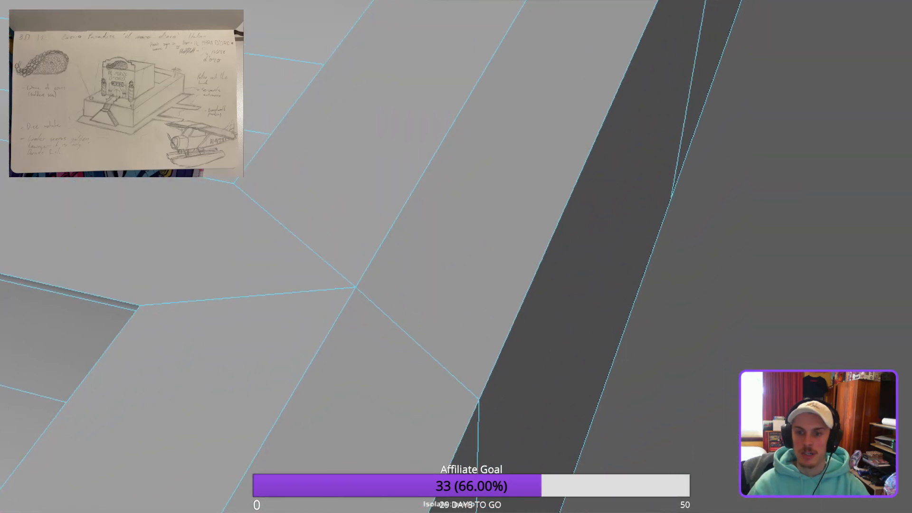
pyautogui.keyDown('alt'); pyautogui.moveTo(440, 274); pyautogui.dragTo(707, 204); pyautogui.keyUp('alt')
pyautogui.click(716, 208)
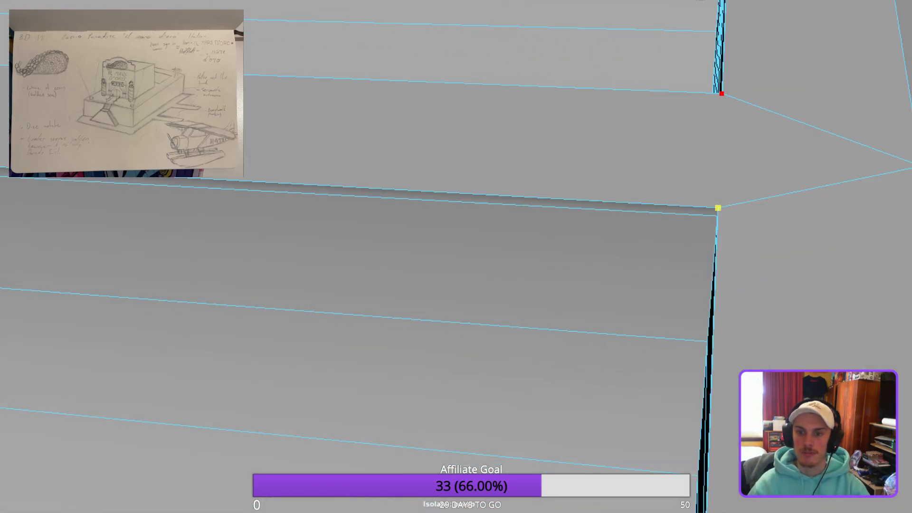
pyautogui.click(721, 94)
pyautogui.rightClick(722, 94)
pyautogui.click(721, 93)
pyautogui.rightClick(780, 35)
# Join the groove corners across the next wide divider along the opposite rim with a cut.
pyautogui.keyDown('alt'); pyautogui.moveTo(779, 35); pyautogui.dragTo(674, 143); pyautogui.keyUp('alt')
pyautogui.scroll(-3, 513, 276)
pyautogui.keyDown('alt'); pyautogui.moveTo(513, 275); pyautogui.dragTo(646, 243, button='middle'); pyautogui.keyUp('alt')
pyautogui.click(614, 129)
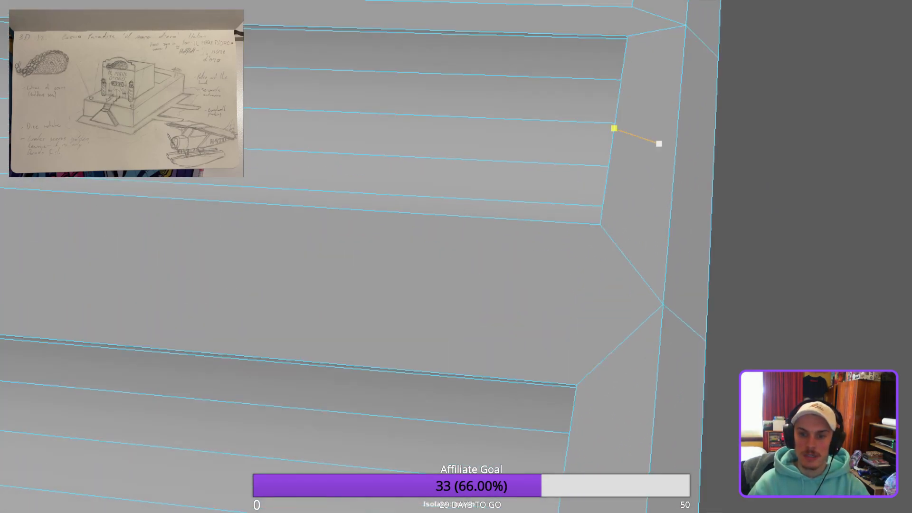
pyautogui.keyDown('alt'); pyautogui.moveTo(600, 222); pyautogui.dragTo(784, 204); pyautogui.keyUp('alt')
pyautogui.keyDown('alt'); pyautogui.moveTo(784, 204); pyautogui.dragTo(200, 423, button='middle'); pyautogui.keyUp('alt')
pyautogui.scroll(-4, 551, 340)
pyautogui.keyDown('alt'); pyautogui.moveTo(333, 342); pyautogui.dragTo(512, 332); pyautogui.keyUp('alt')
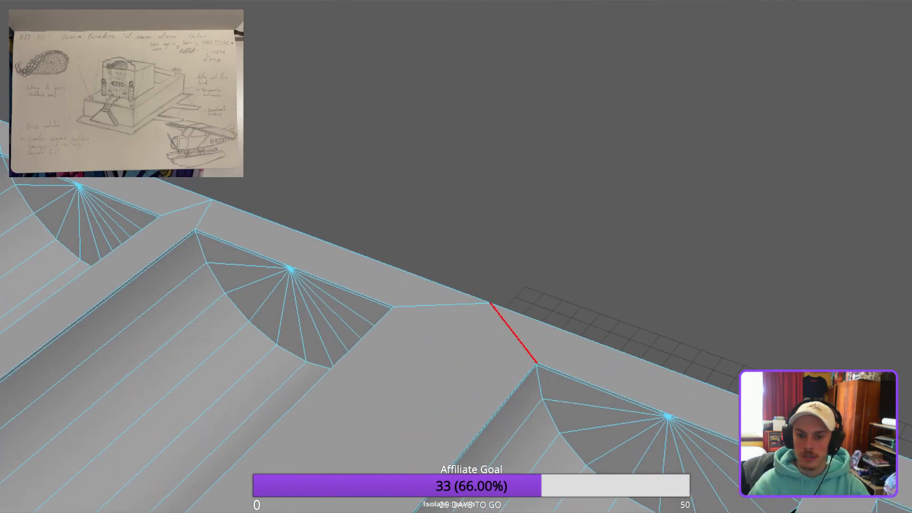
# Cut edges across the remaining wide and narrow dividers along the far rim to connect their groove corners.
pyautogui.click(536, 362)
pyautogui.keyDown('alt'); pyautogui.moveTo(535, 362); pyautogui.dragTo(632, 356); pyautogui.keyUp('alt')
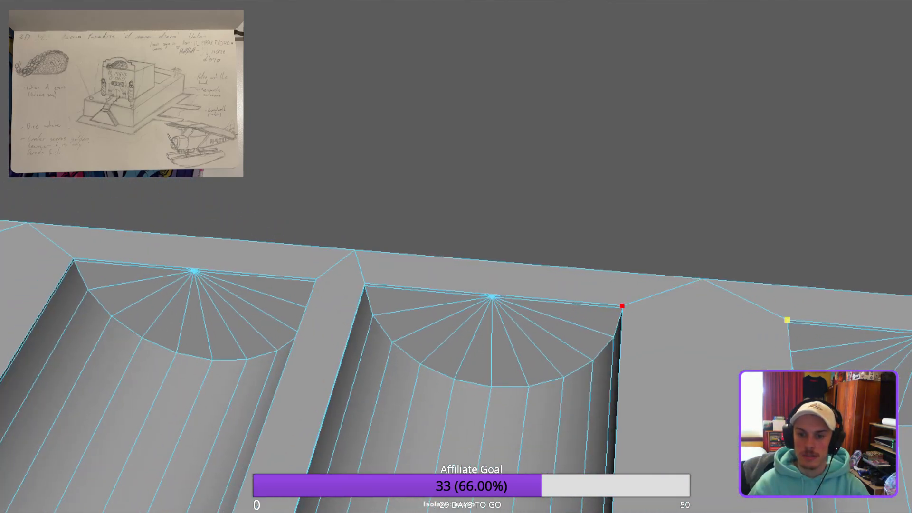
pyautogui.click(622, 306)
pyautogui.press('Return')
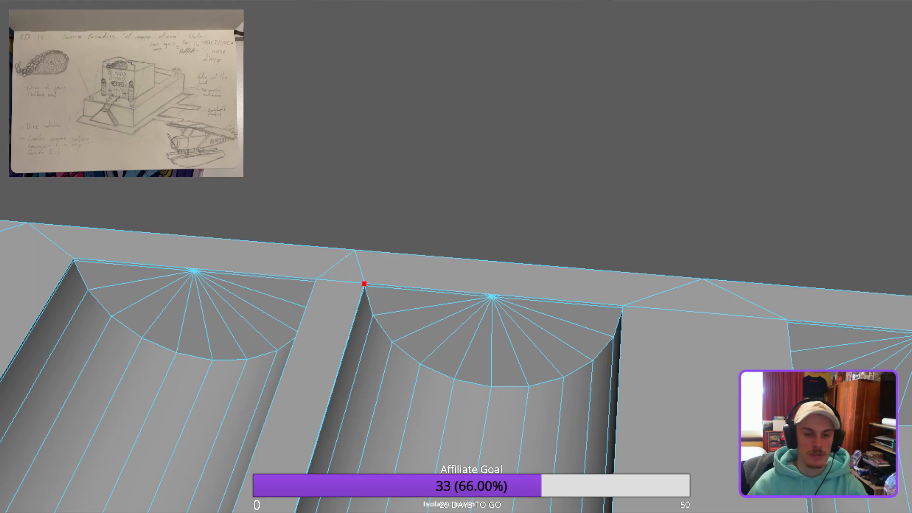
pyautogui.keyDown('alt'); pyautogui.moveTo(427, 256); pyautogui.dragTo(546, 256); pyautogui.keyUp('alt')
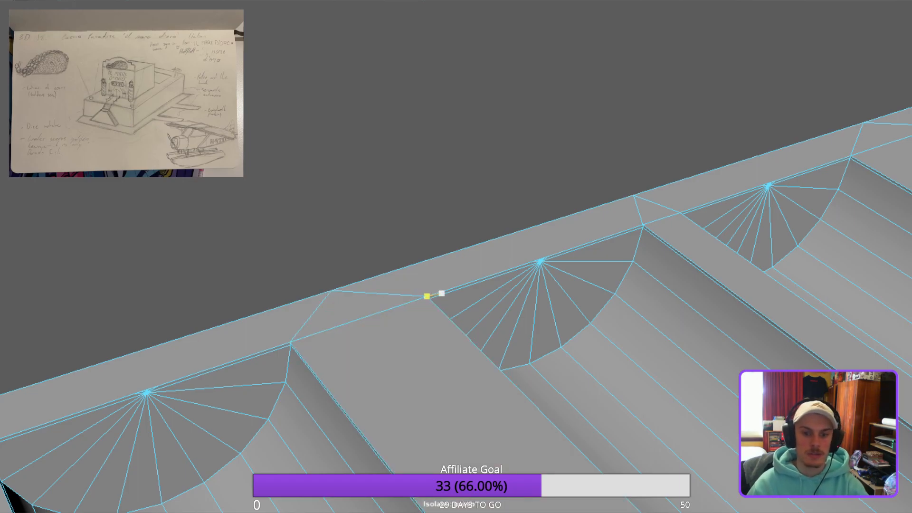
pyautogui.scroll(-5, 441, 293)
pyautogui.keyDown('alt'); pyautogui.moveTo(539, 305); pyautogui.dragTo(423, 290); pyautogui.keyUp('alt')
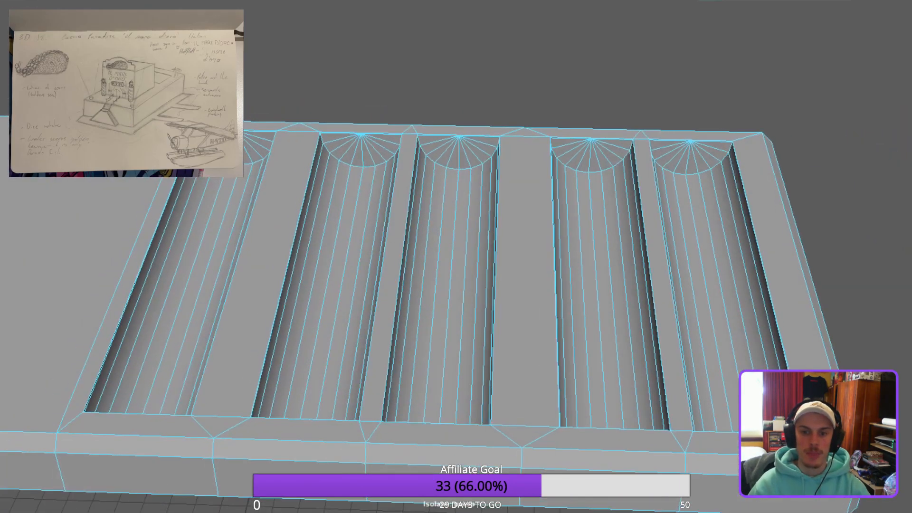
# Delete the faces of the tray's left half, keeping only the half with the cleaned-up dividers.
pyautogui.press('w')
pyautogui.scroll(-3, 494, 280)
pyautogui.keyDown('alt'); pyautogui.moveTo(333, 271); pyautogui.dragTo(581, 245, button='middle'); pyautogui.keyUp('alt')
pyautogui.press('F11')
pyautogui.moveTo(2, 96); pyautogui.dragTo(279, 473)
pyautogui.press('Delete')
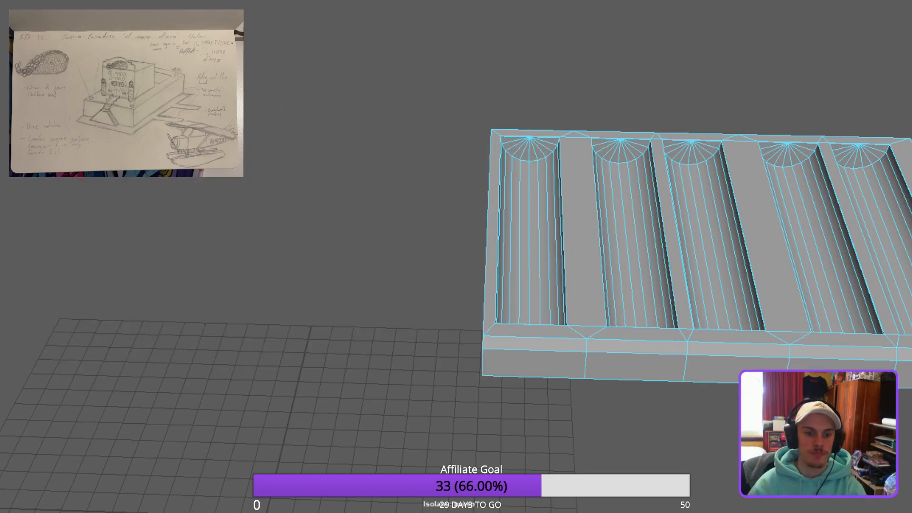
# Duplicate the remaining tray half and mirror the copy across the centre line by negative scaling.
pyautogui.press('F8')
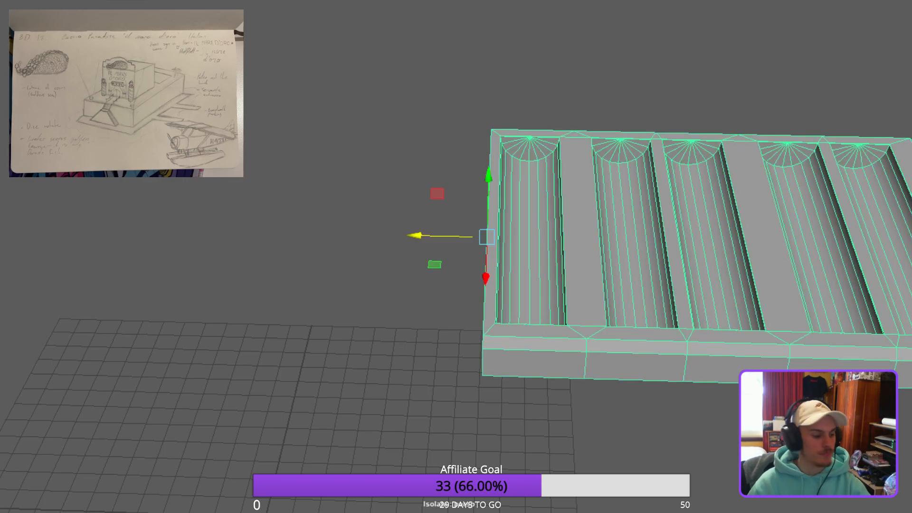
pyautogui.press('r')
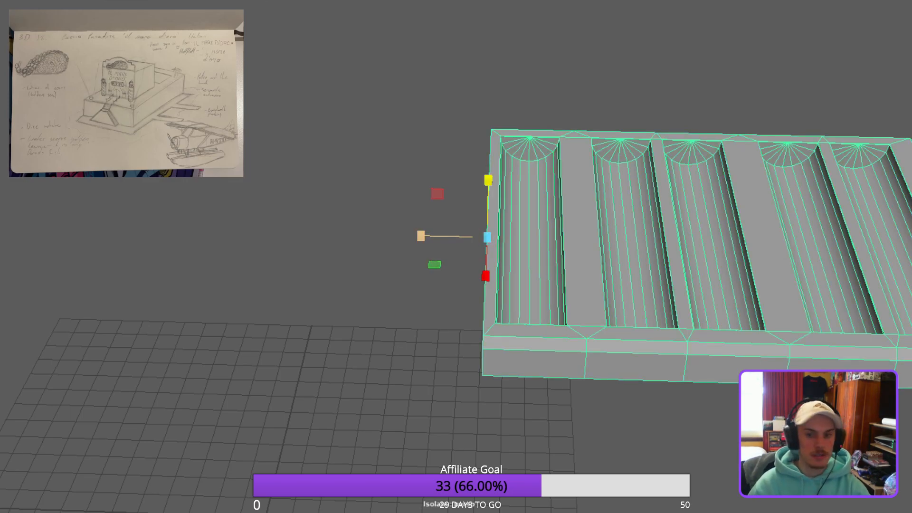
pyautogui.hotkey('ctrl', 'd')
pyautogui.moveTo(420, 236); pyautogui.dragTo(553, 238)
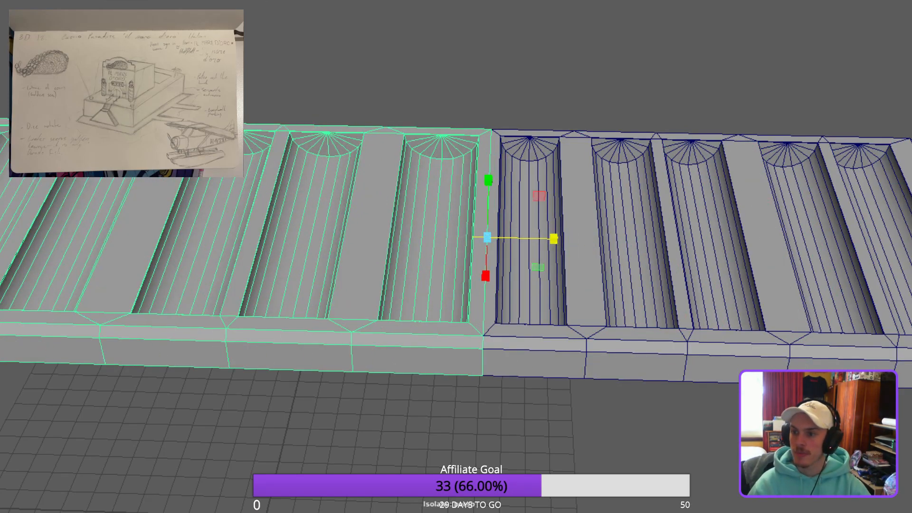
pyautogui.press('Return')
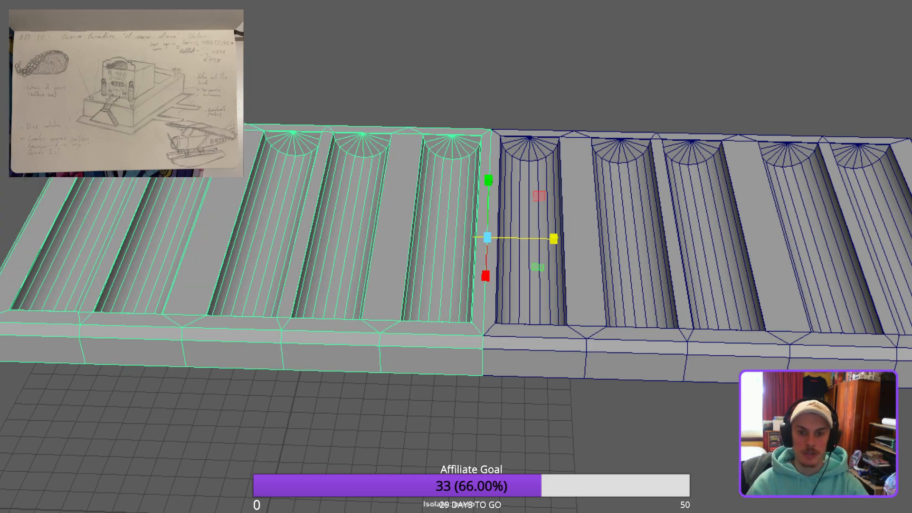
# Combine the original and mirrored tray halves into one mesh.
pyautogui.keyDown('shift'); pyautogui.click(584, 247); pyautogui.keyUp('shift')
pyautogui.keyDown('alt'); pyautogui.moveTo(584, 247); pyautogui.dragTo(360, 247); pyautogui.keyUp('alt')
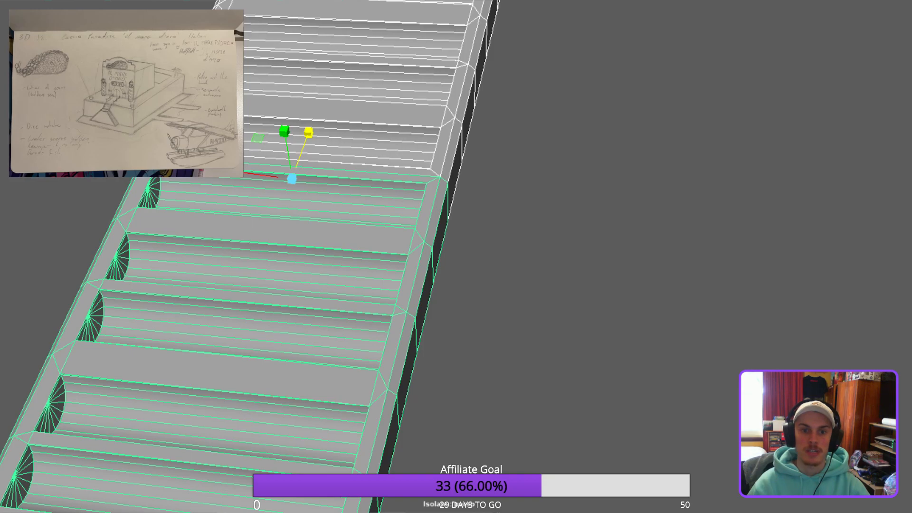
pyautogui.keyDown('alt'); pyautogui.moveTo(522, 256); pyautogui.dragTo(332, 228); pyautogui.keyUp('alt')
pyautogui.scroll(4, 456, 256)
pyautogui.keyDown('alt'); pyautogui.moveTo(447, 142); pyautogui.dragTo(437, 352, button='middle'); pyautogui.keyUp('alt')
pyautogui.keyDown('alt'); pyautogui.moveTo(428, 266); pyautogui.dragTo(484, 224); pyautogui.keyUp('alt')
# Merge the overlapping vertices along the tray's centre seam.
pyautogui.press('F9')
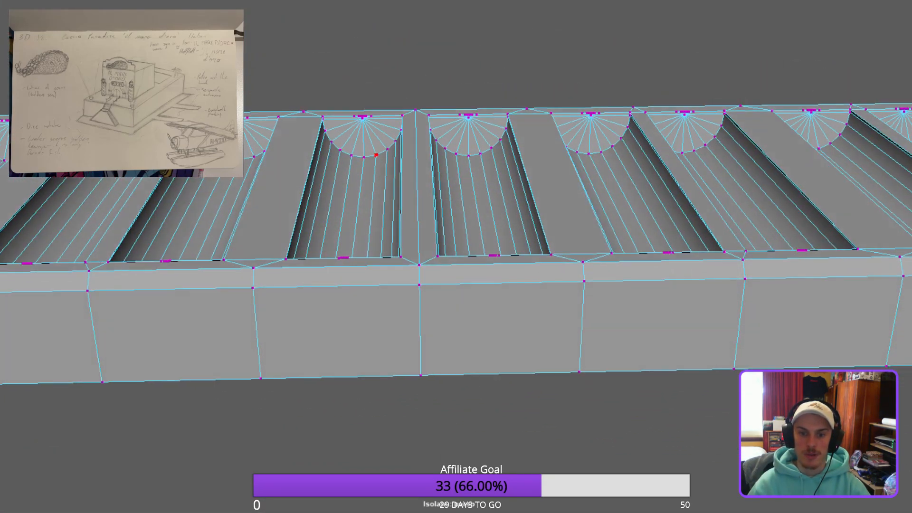
pyautogui.keyDown('alt'); pyautogui.moveTo(375, 153); pyautogui.dragTo(376, 129); pyautogui.keyUp('alt')
pyautogui.moveTo(418, 340)
pyautogui.mouseDown()
pyautogui.moveTo(405, 112)
pyautogui.moveTo(446, 114)
pyautogui.moveTo(536, 152)
pyautogui.moveTo(626, 162)
pyautogui.moveTo(727, 107)
pyautogui.moveTo(584, 166)
pyautogui.moveTo(546, 157)
pyautogui.moveTo(474, 109)
pyautogui.mouseUp()
pyautogui.press('4')
pyautogui.press('5')
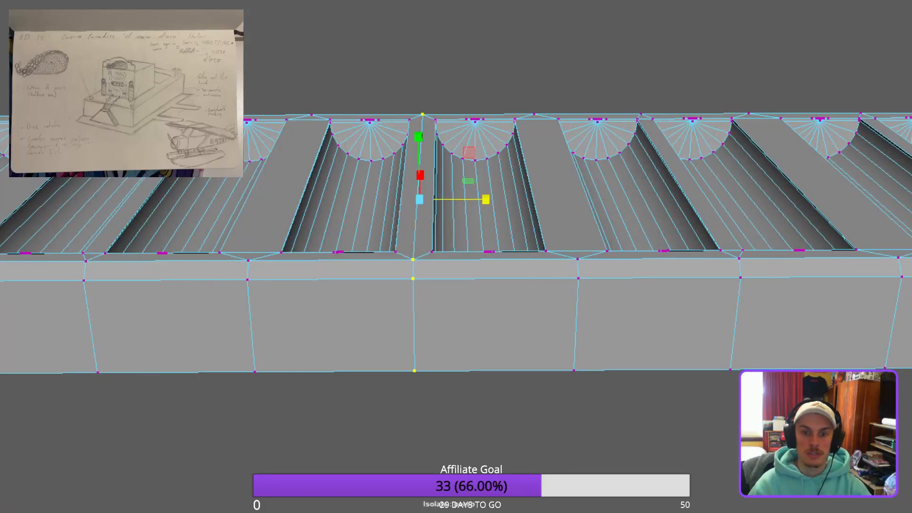
pyautogui.press('g')
pyautogui.press('F8')
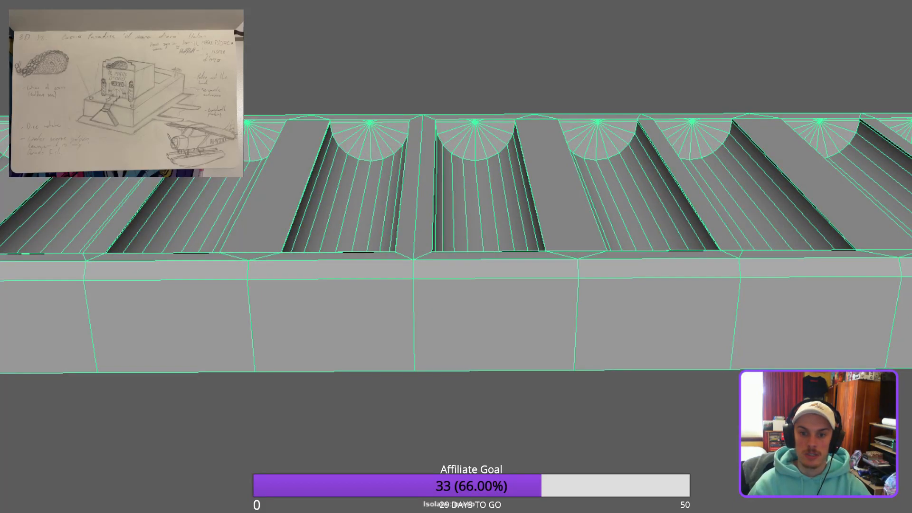
# Examine the joined tray's vertices around the centre seam in wireframe.
pyautogui.keyDown('alt'); pyautogui.moveTo(456, 256); pyautogui.dragTo(551, 276); pyautogui.keyUp('alt')
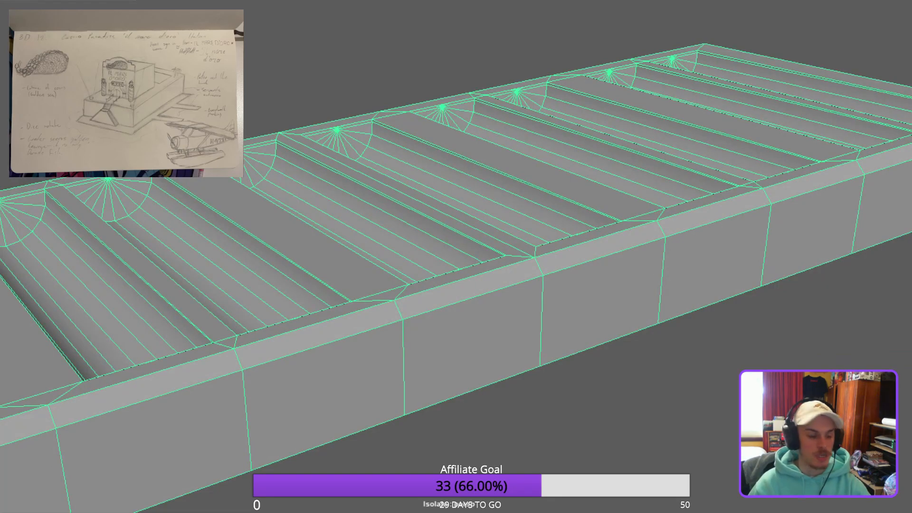
pyautogui.keyDown('alt'); pyautogui.moveTo(455, 256); pyautogui.dragTo(361, 213); pyautogui.keyUp('alt')
pyautogui.press('4')
pyautogui.keyDown('alt'); pyautogui.moveTo(450, 217); pyautogui.dragTo(430, 310); pyautogui.keyUp('alt')
pyautogui.press('F9')
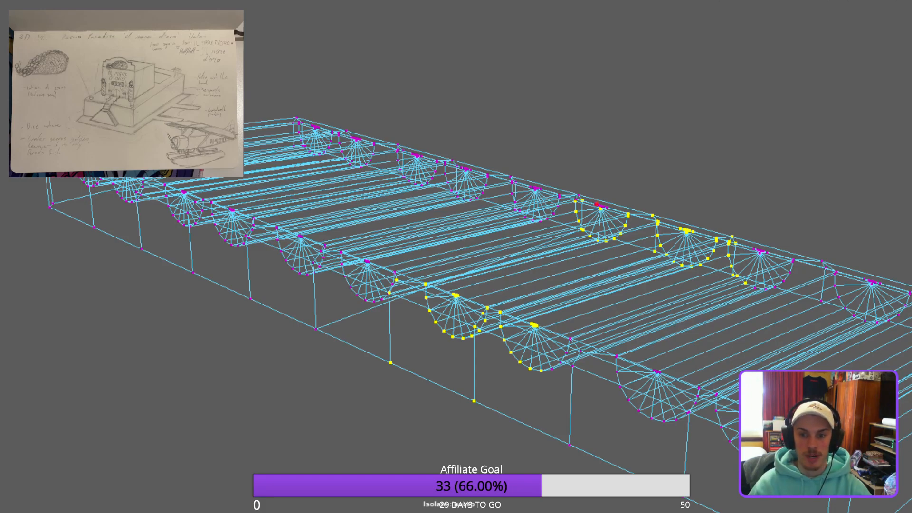
pyautogui.keyDown('alt'); pyautogui.moveTo(430, 309); pyautogui.dragTo(468, 284); pyautogui.keyUp('alt')
pyautogui.keyDown('ctrl'); pyautogui.moveTo(485, 154); pyautogui.dragTo(821, 272); pyautogui.keyUp('ctrl')
pyautogui.moveTo(632, 309)
pyautogui.keyDown('alt'); pyautogui.mouseDown()
pyautogui.moveTo(644, 271)
pyautogui.moveTo(674, 263)
pyautogui.moveTo(622, 281)
pyautogui.moveTo(634, 276)
pyautogui.moveTo(546, 328)
pyautogui.moveTo(527, 309)
pyautogui.moveTo(494, 304)
pyautogui.moveTo(536, 338)
pyautogui.mouseUp(); pyautogui.keyUp('alt')
pyautogui.press('5')
pyautogui.press('F8')
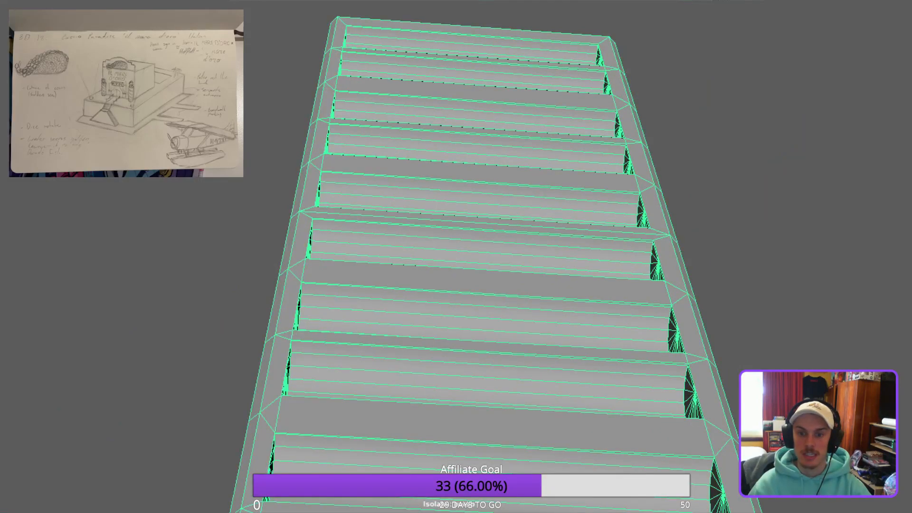
# Deselect the tray and turn off isolation to show the whole table scene.
pyautogui.click(741, 285)
pyautogui.scroll(-4, 455, 256)
pyautogui.keyDown('alt'); pyautogui.moveTo(568, 294); pyautogui.dragTo(551, 228, button='middle'); pyautogui.keyUp('alt')
pyautogui.keyDown('alt'); pyautogui.moveTo(551, 228); pyautogui.dragTo(694, 228); pyautogui.keyUp('alt')
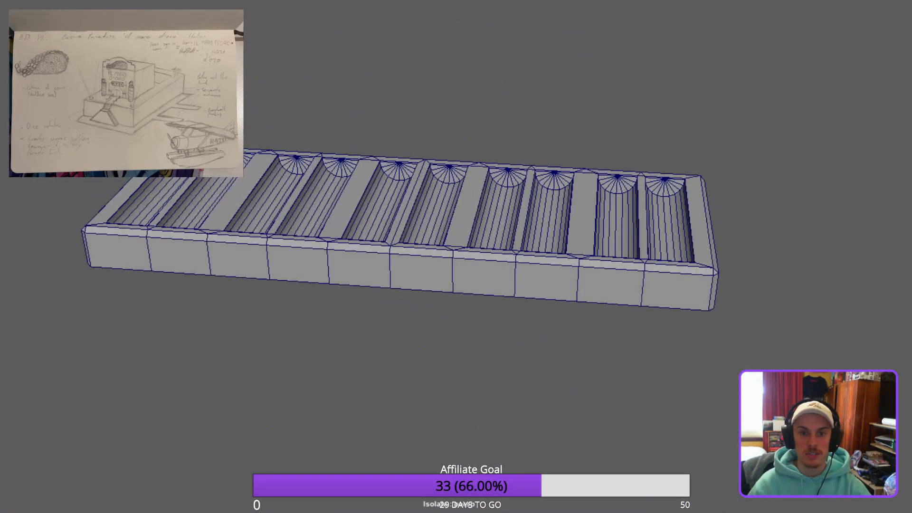
pyautogui.hotkey('ctrl', '1')
pyautogui.keyDown('alt'); pyautogui.moveTo(455, 256); pyautogui.dragTo(565, 251); pyautogui.keyUp('alt')
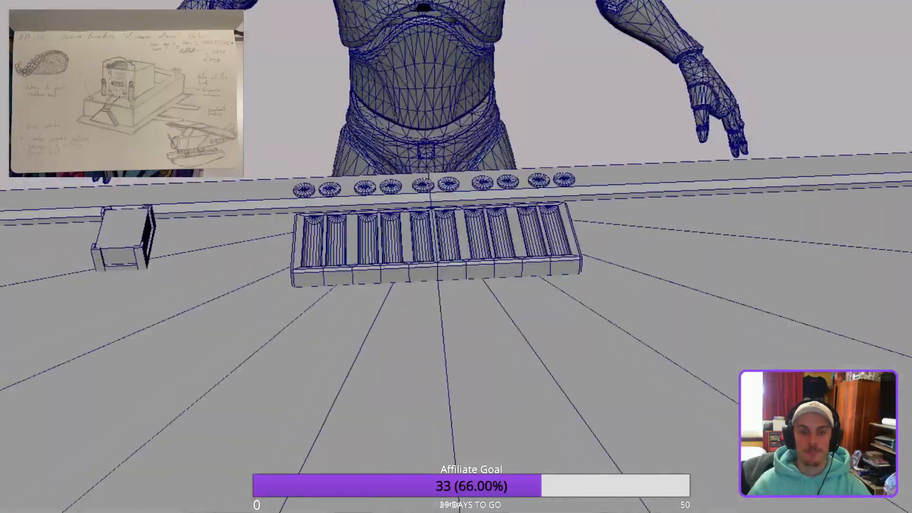
# Select the row of round chips and lower them to the height of the tray's grooves.
pyautogui.scroll(3, 456, 257)
pyautogui.keyDown('alt'); pyautogui.moveTo(456, 256); pyautogui.dragTo(605, 232); pyautogui.keyUp('alt')
pyautogui.hotkey('ctrl', 'z')
pyautogui.moveTo(498, 184); pyautogui.dragTo(375, 202)
pyautogui.press('4')
pyautogui.keyDown('alt'); pyautogui.moveTo(456, 238); pyautogui.dragTo(428, 238); pyautogui.keyUp('alt')
pyautogui.press('5')
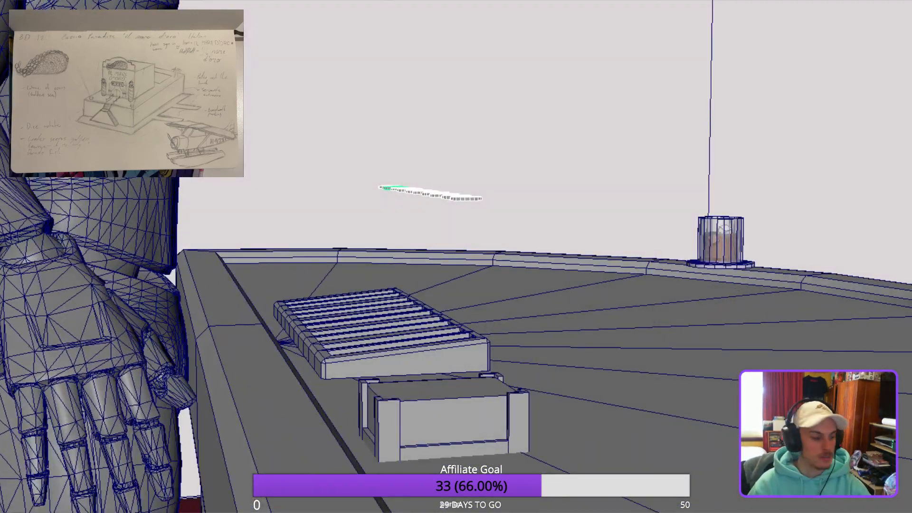
pyautogui.moveTo(395, 116); pyautogui.dragTo(396, 209)
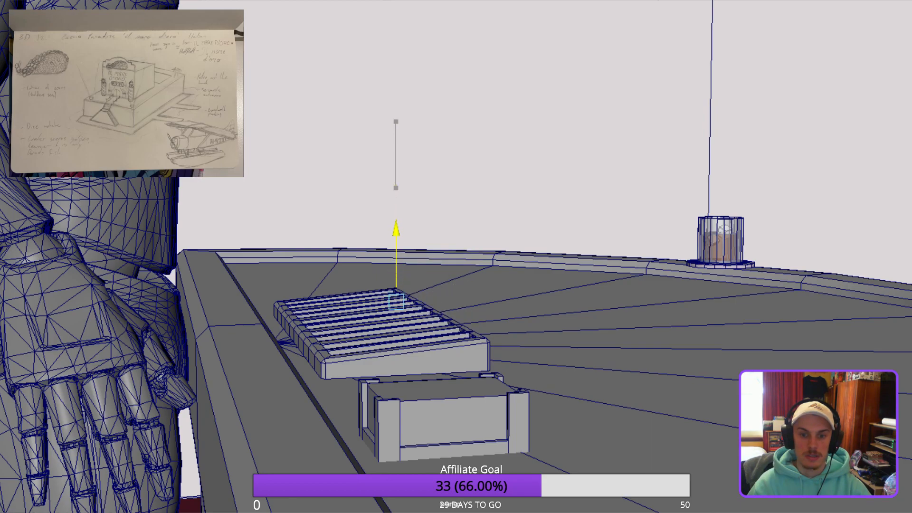
pyautogui.press('f')
pyautogui.scroll(-4, 456, 256)
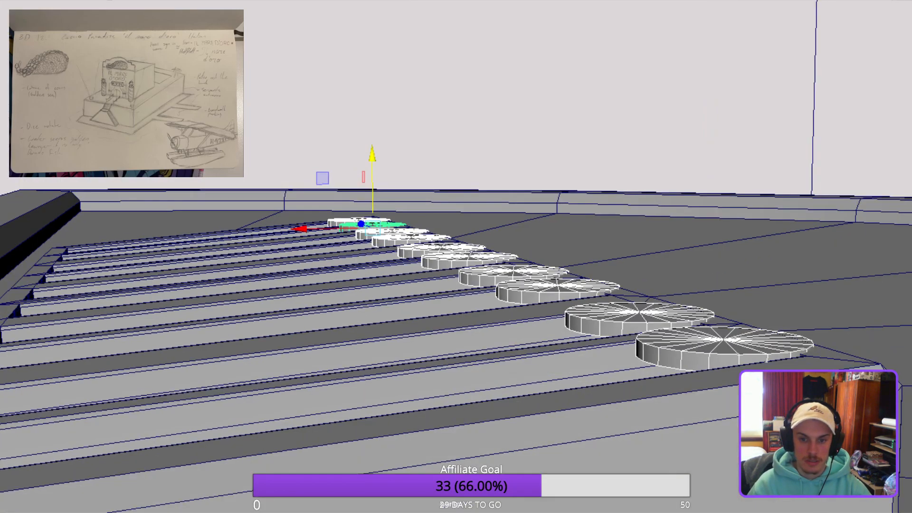
# Rotate the chips upright and seat them at the far ends of the tray's grooves.
pyautogui.keyDown('alt'); pyautogui.moveTo(456, 257); pyautogui.dragTo(428, 277, button='middle'); pyautogui.keyUp('alt')
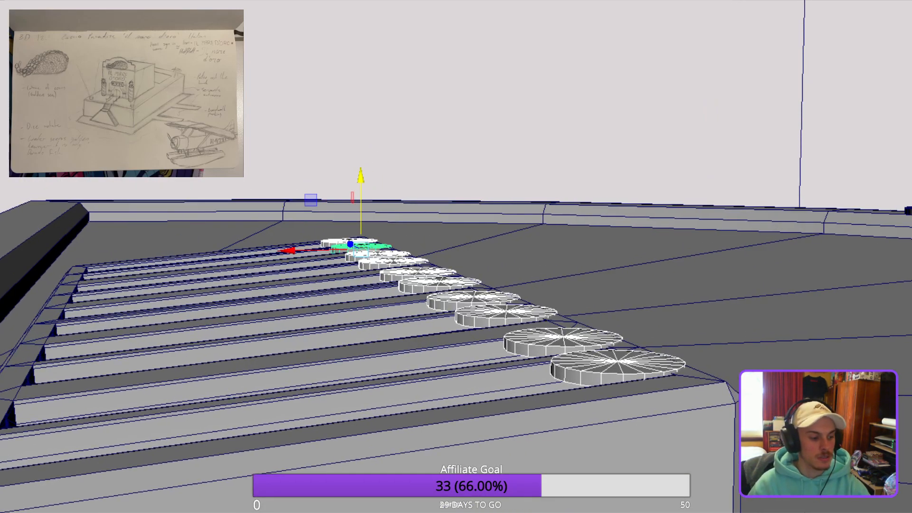
pyautogui.moveTo(341, 185); pyautogui.dragTo(394, 237)
pyautogui.moveTo(430, 112); pyautogui.dragTo(387, 98)
pyautogui.keyDown('alt'); pyautogui.moveTo(387, 199); pyautogui.dragTo(555, 231); pyautogui.keyUp('alt')
pyautogui.keyDown('alt'); pyautogui.moveTo(475, 237); pyautogui.dragTo(551, 225, button='middle'); pyautogui.keyUp('alt')
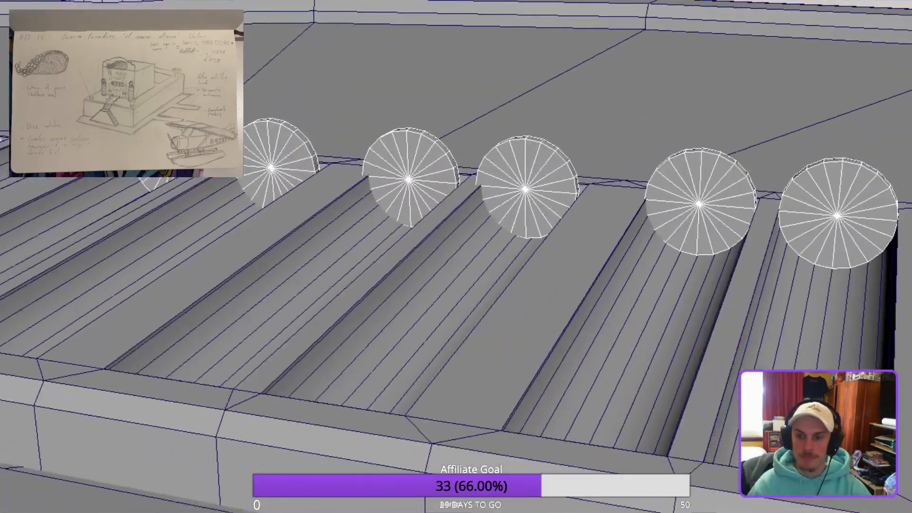
# Nudge a chip near one end of the row sideways so it sits centred in its groove.
pyautogui.keyDown('alt'); pyautogui.moveTo(513, 228); pyautogui.dragTo(547, 232); pyautogui.keyUp('alt')
pyautogui.keyDown('alt'); pyautogui.moveTo(546, 232); pyautogui.dragTo(477, 256, button='middle'); pyautogui.keyUp('alt')
pyautogui.keyDown('alt'); pyautogui.moveTo(477, 257); pyautogui.dragTo(546, 256, button='right'); pyautogui.keyUp('alt')
pyautogui.keyDown('alt'); pyautogui.moveTo(546, 247); pyautogui.dragTo(409, 269, button='middle'); pyautogui.keyUp('alt')
pyautogui.click(538, 225)
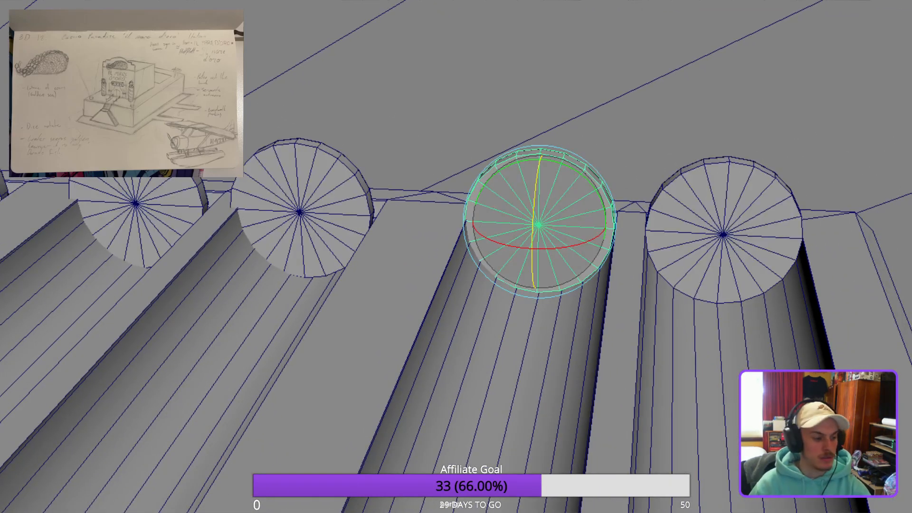
pyautogui.press('w')
pyautogui.moveTo(468, 218); pyautogui.dragTo(469, 218)
pyautogui.keyDown('alt'); pyautogui.moveTo(538, 225); pyautogui.dragTo(667, 224); pyautogui.keyUp('alt')
pyautogui.click(465, 237)
pyautogui.keyDown('alt'); pyautogui.moveTo(465, 236); pyautogui.dragTo(428, 237); pyautogui.keyUp('alt')
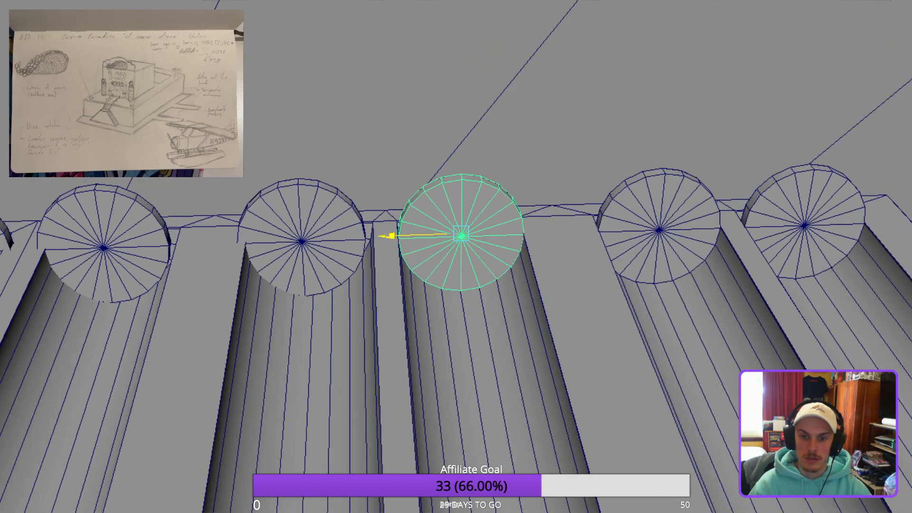
pyautogui.keyDown('alt'); pyautogui.moveTo(461, 236); pyautogui.dragTo(572, 238, button='middle'); pyautogui.keyUp('alt')
pyautogui.click(413, 244)
pyautogui.moveTo(352, 243); pyautogui.dragTo(350, 243)
# Shift the next two chips along the row sideways to centre each in its groove.
pyautogui.press('f')
pyautogui.scroll(-3, 450, 246)
pyautogui.keyDown('alt'); pyautogui.moveTo(450, 246); pyautogui.dragTo(635, 218, button='middle'); pyautogui.keyUp('alt')
pyautogui.click(343, 230)
pyautogui.moveTo(269, 228); pyautogui.dragTo(278, 228)
pyautogui.scroll(-2, 551, 292)
pyautogui.keyDown('alt'); pyautogui.moveTo(551, 292); pyautogui.dragTo(711, 269, button='middle'); pyautogui.keyUp('alt')
pyautogui.click(350, 218)
pyautogui.moveTo(283, 220); pyautogui.dragTo(276, 225)
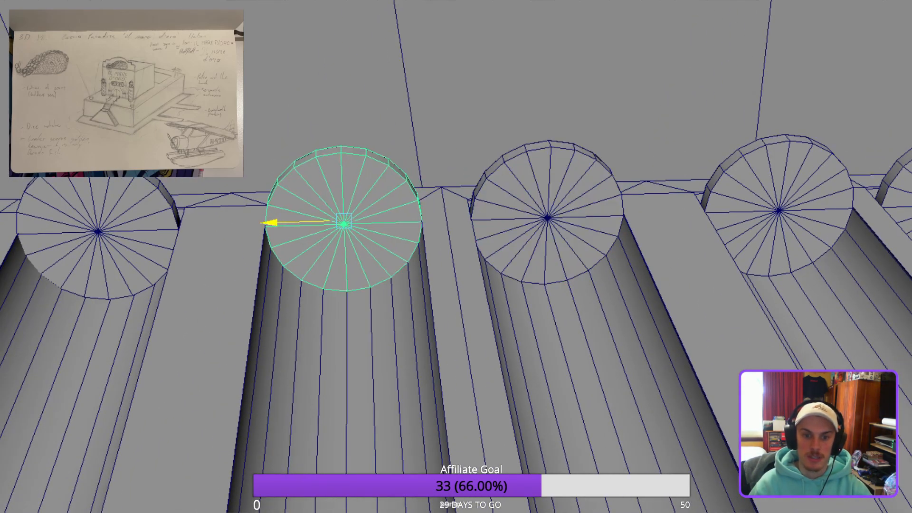
# Select the five chips in one half of the tray and group them.
pyautogui.keyDown('alt'); pyautogui.moveTo(276, 225); pyautogui.dragTo(608, 207, button='middle'); pyautogui.keyUp('alt')
pyautogui.keyDown('alt'); pyautogui.moveTo(608, 208); pyautogui.dragTo(342, 214); pyautogui.keyUp('alt')
pyautogui.scroll(-2, 582, 210)
pyautogui.keyDown('alt'); pyautogui.moveTo(342, 214); pyautogui.dragTo(489, 223, button='middle'); pyautogui.keyUp('alt')
pyautogui.scroll(-2, 489, 223)
pyautogui.keyDown('alt'); pyautogui.moveTo(489, 223); pyautogui.dragTo(309, 218); pyautogui.keyUp('alt')
pyautogui.keyDown('alt'); pyautogui.moveTo(456, 190); pyautogui.dragTo(616, 214, button='middle'); pyautogui.keyUp('alt')
pyautogui.scroll(2, 617, 213)
pyautogui.click(514, 269)
pyautogui.keyDown('shift'); pyautogui.click(400, 271); pyautogui.keyUp('shift')
pyautogui.keyDown('shift'); pyautogui.click(310, 275); pyautogui.keyUp('shift')
pyautogui.keyDown('shift'); pyautogui.click(189, 277); pyautogui.keyUp('shift')
pyautogui.keyDown('shift'); pyautogui.click(98, 281); pyautogui.keyUp('shift')
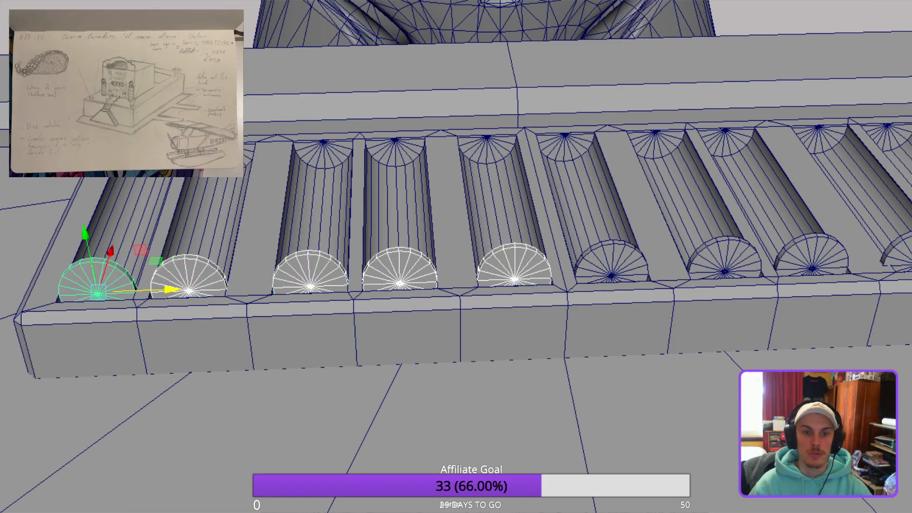
pyautogui.hotkey('ctrl', 'g')
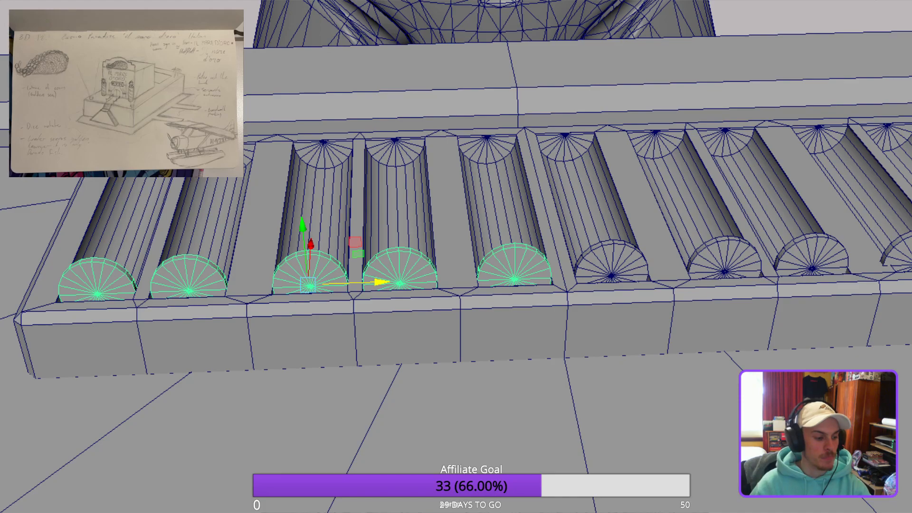
# Duplicate the chip group and mirror the copy along the row with negative scaling.
pyautogui.keyDown('shift'); pyautogui.moveTo(380, 282); pyautogui.dragTo(259, 286); pyautogui.keyUp('shift')
pyautogui.press('r')
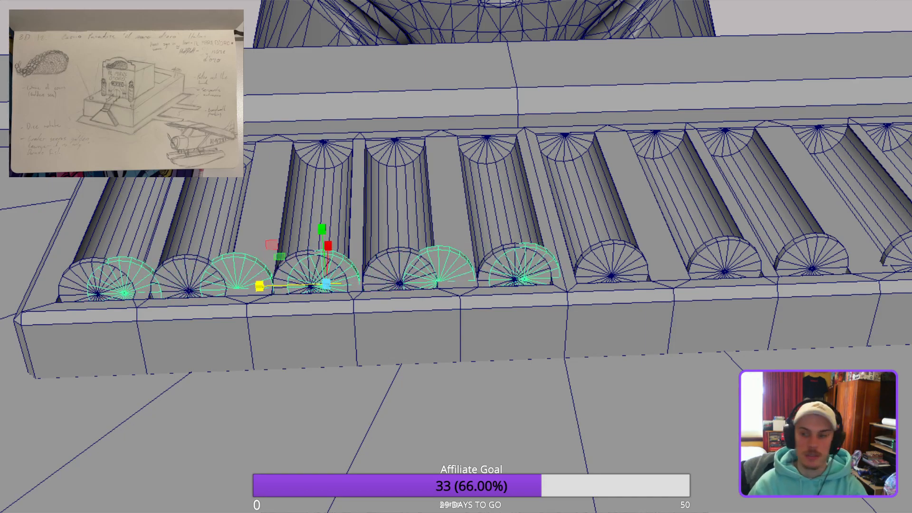
pyautogui.moveTo(260, 286); pyautogui.dragTo(257, 286)
# Delete the five original chips in the other half of the tray.
pyautogui.click(611, 266)
pyautogui.scroll(-1, 611, 266)
pyautogui.keyDown('alt'); pyautogui.moveTo(611, 266); pyautogui.dragTo(430, 263, button='middle'); pyautogui.keyUp('alt')
pyautogui.keyDown('shift'); pyautogui.click(511, 261); pyautogui.keyUp('shift')
pyautogui.keyDown('shift'); pyautogui.click(586, 258); pyautogui.keyUp('shift')
pyautogui.keyDown('shift'); pyautogui.click(679, 254); pyautogui.keyUp('shift')
pyautogui.keyDown('shift'); pyautogui.click(753, 251); pyautogui.keyUp('shift')
pyautogui.press('Delete')
# Move the mirrored chip group into the emptied half so its chips line up with the grooves.
pyautogui.click(356, 261)
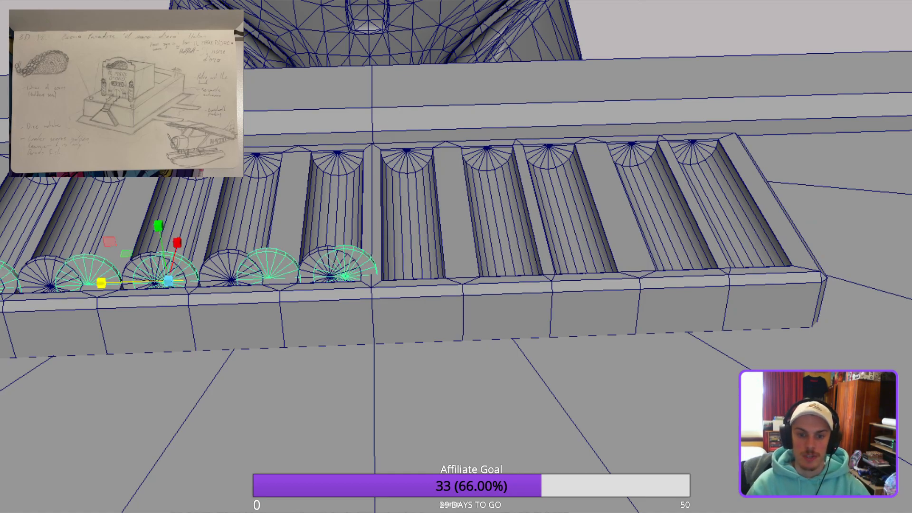
pyautogui.press('w')
pyautogui.moveTo(238, 278); pyautogui.dragTo(656, 264)
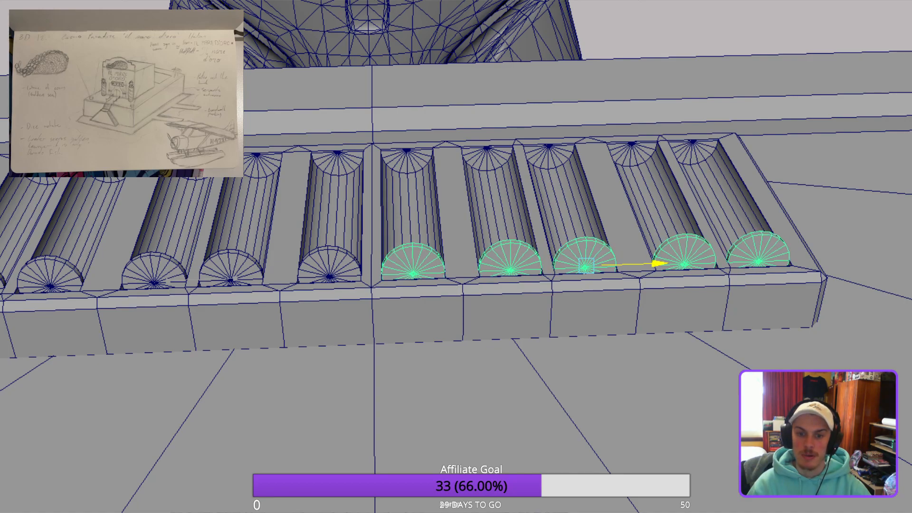
# Select both chip groups and move them to the opposite ends of the grooves, against the tray's wall.
pyautogui.keyDown('alt'); pyautogui.moveTo(657, 264); pyautogui.dragTo(524, 269, button='middle'); pyautogui.keyUp('alt')
pyautogui.keyDown('alt'); pyautogui.moveTo(525, 269); pyautogui.dragTo(617, 237); pyautogui.keyUp('alt')
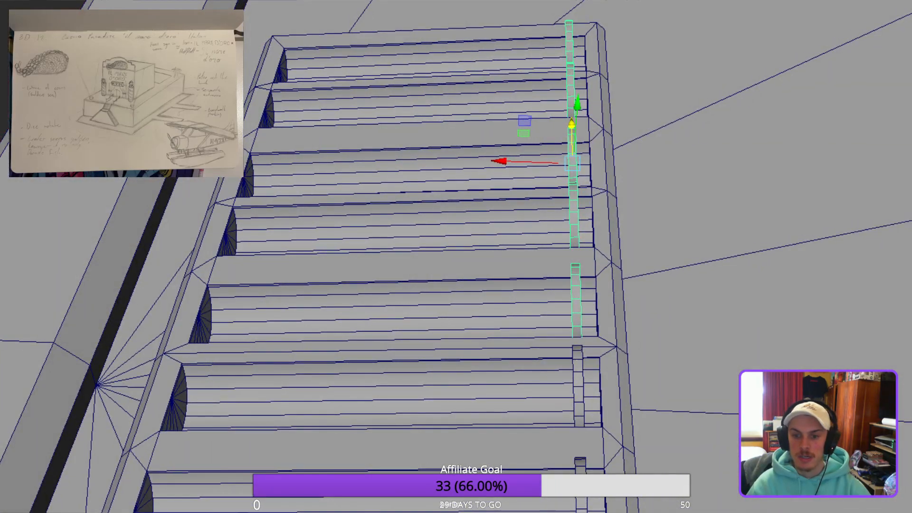
pyautogui.keyDown('shift'); pyautogui.click(578, 386); pyautogui.keyUp('shift')
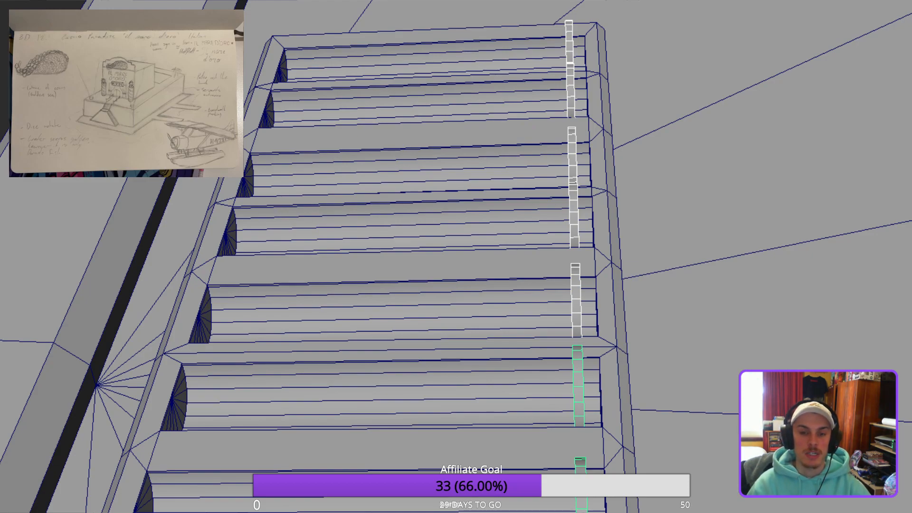
pyautogui.keyDown('alt'); pyautogui.moveTo(578, 385); pyautogui.dragTo(584, 328); pyautogui.keyUp('alt')
pyautogui.moveTo(631, 302); pyautogui.dragTo(199, 291)
pyautogui.moveTo(205, 290)
pyautogui.keyDown('alt'); pyautogui.mouseDown()
pyautogui.moveTo(361, 175)
pyautogui.moveTo(362, 192)
pyautogui.moveTo(256, 252)
pyautogui.moveTo(209, 251)
pyautogui.moveTo(157, 228)
pyautogui.moveTo(200, 237)
pyautogui.moveTo(162, 223)
pyautogui.moveTo(164, 205)
pyautogui.mouseUp(); pyautogui.keyUp('alt')
pyautogui.scroll(3, 456, 256)
pyautogui.scroll(3, 456, 257)
pyautogui.moveTo(398, 195); pyautogui.dragTo(574, 261)
pyautogui.scroll(-2, 456, 256)
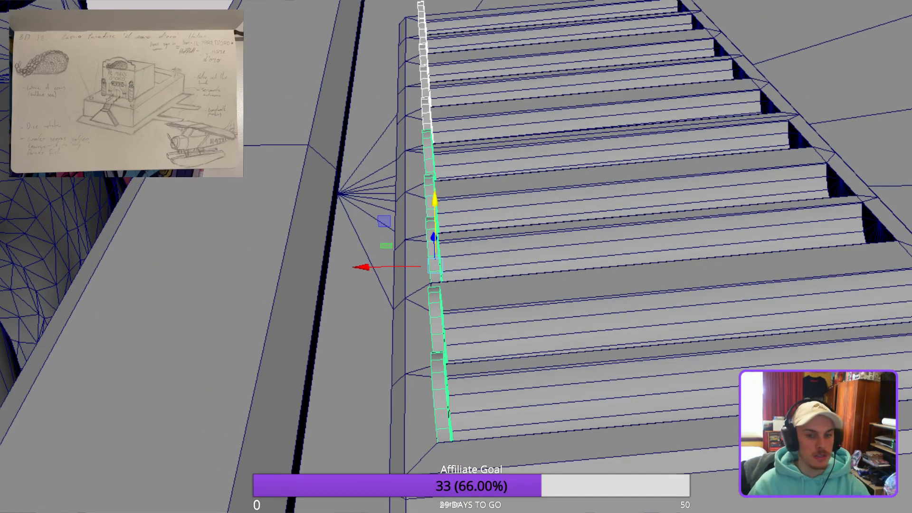
# Duplicate both chip groups repeatedly along the grooves to form stacks about seven chips deep.
pyautogui.moveTo(361, 267); pyautogui.dragTo(398, 267)
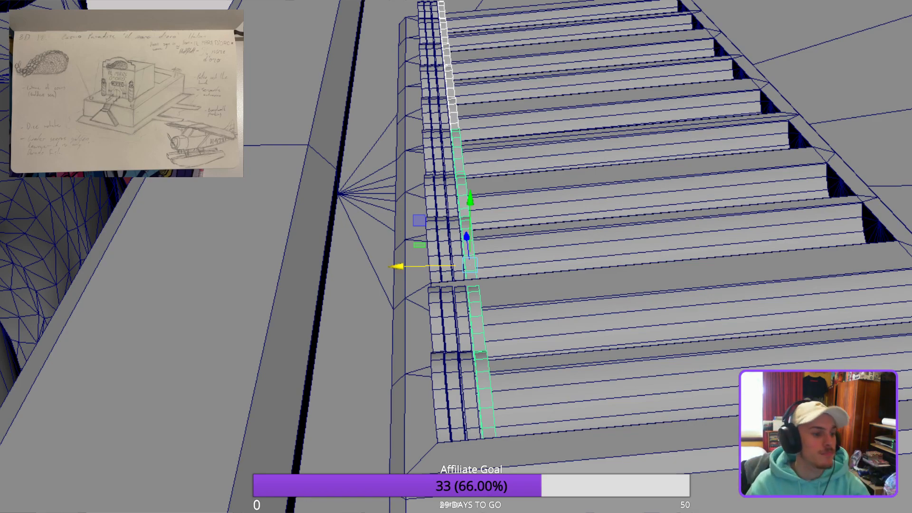
pyautogui.keyDown('alt'); pyautogui.moveTo(399, 266); pyautogui.dragTo(373, 209); pyautogui.keyUp('alt')
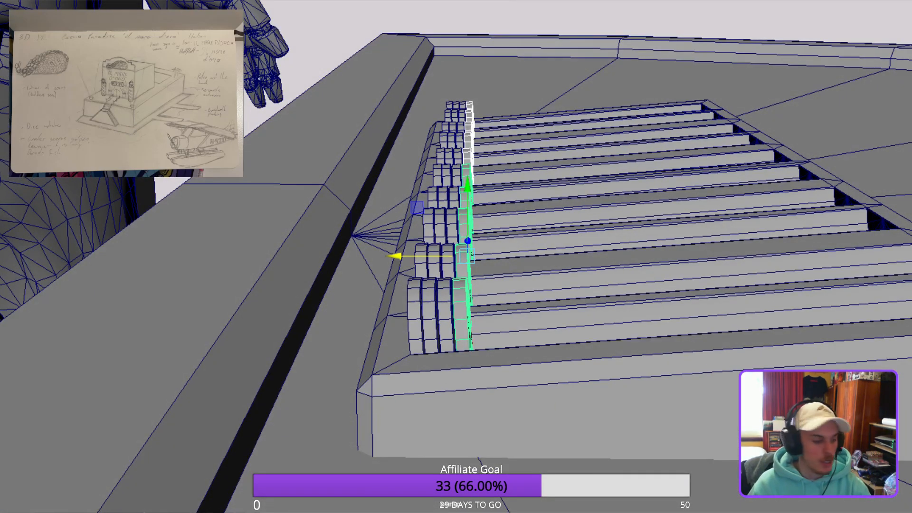
pyautogui.moveTo(395, 256); pyautogui.dragTo(421, 268)
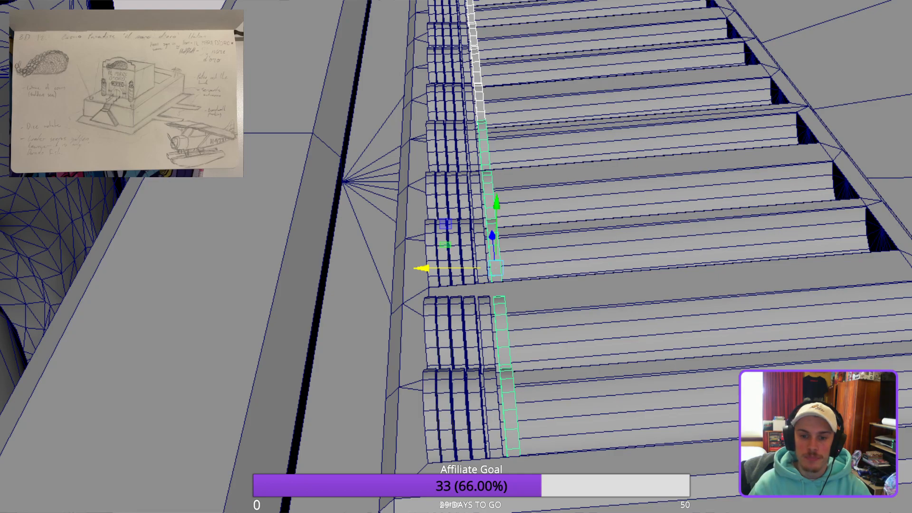
pyautogui.keyDown('shift'); pyautogui.moveTo(422, 267); pyautogui.dragTo(436, 268); pyautogui.keyUp('shift')
pyautogui.keyDown('alt'); pyautogui.moveTo(436, 268); pyautogui.dragTo(379, 326, button='middle'); pyautogui.keyUp('alt')
pyautogui.keyDown('alt'); pyautogui.moveTo(379, 326); pyautogui.dragTo(335, 332); pyautogui.keyUp('alt')
pyautogui.keyDown('alt'); pyautogui.moveTo(444, 280); pyautogui.dragTo(391, 290); pyautogui.keyUp('alt')
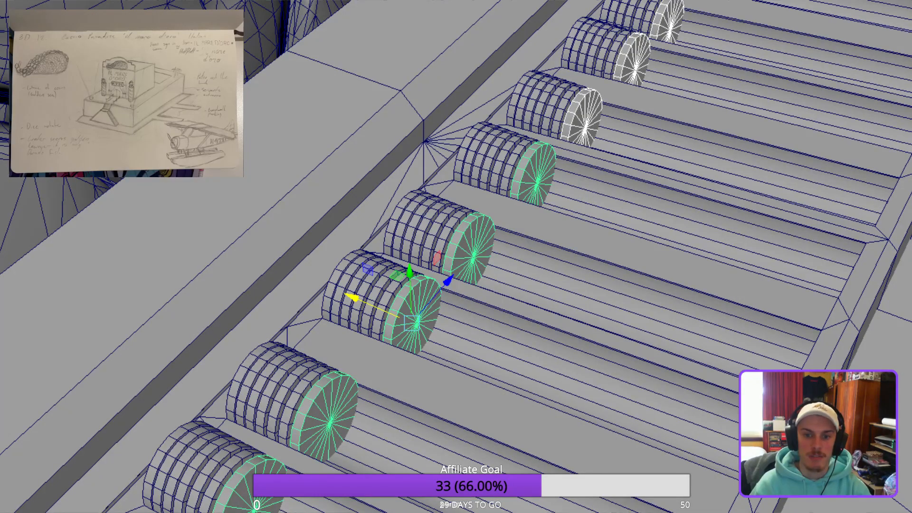
# Keep duplicating the end chips of both groups until the stacks extend past the middle of the grooves.
pyautogui.scroll(-2, 456, 256)
pyautogui.keyDown('alt'); pyautogui.moveTo(423, 297); pyautogui.dragTo(380, 378, button='middle'); pyautogui.keyUp('alt')
pyautogui.keyDown('alt'); pyautogui.moveTo(427, 238); pyautogui.dragTo(508, 85, button='middle'); pyautogui.keyUp('alt')
pyautogui.keyDown('alt'); pyautogui.moveTo(456, 257); pyautogui.dragTo(509, 233); pyautogui.keyUp('alt')
pyautogui.keyDown('alt'); pyautogui.moveTo(456, 256); pyautogui.dragTo(484, 294); pyautogui.keyUp('alt')
pyautogui.scroll(3, 456, 256)
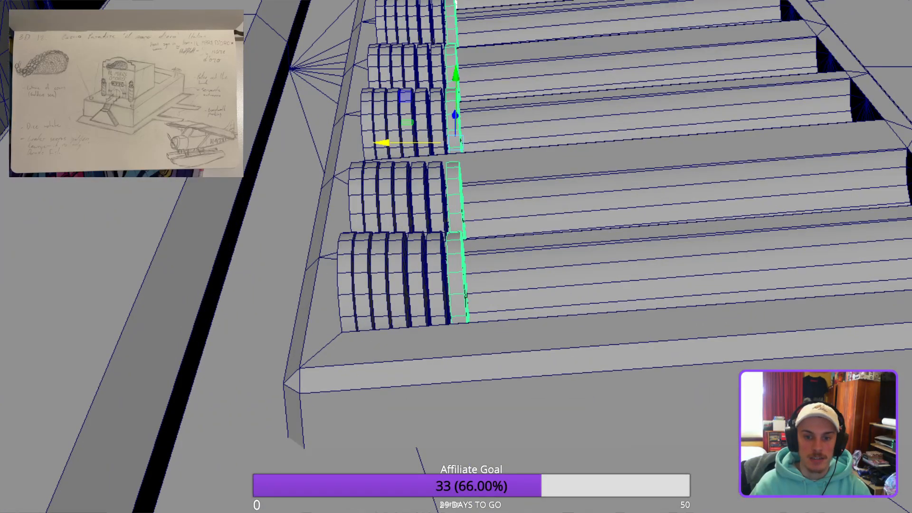
pyautogui.scroll(2, 456, 257)
pyautogui.keyDown('alt'); pyautogui.moveTo(455, 257); pyautogui.dragTo(456, 304, button='middle'); pyautogui.keyUp('alt')
pyautogui.moveTo(385, 163); pyautogui.dragTo(468, 163)
pyautogui.moveTo(468, 163)
pyautogui.keyDown('alt'); pyautogui.mouseDown()
pyautogui.moveTo(489, 162)
pyautogui.moveTo(439, 163)
pyautogui.moveTo(482, 164)
pyautogui.mouseUp(); pyautogui.keyUp('alt')
pyautogui.scroll(-2, 483, 164)
pyautogui.keyDown('alt'); pyautogui.moveTo(483, 164); pyautogui.dragTo(411, 181, button='middle'); pyautogui.keyUp('alt')
pyautogui.keyDown('alt'); pyautogui.moveTo(411, 181); pyautogui.dragTo(411, 153); pyautogui.keyUp('alt')
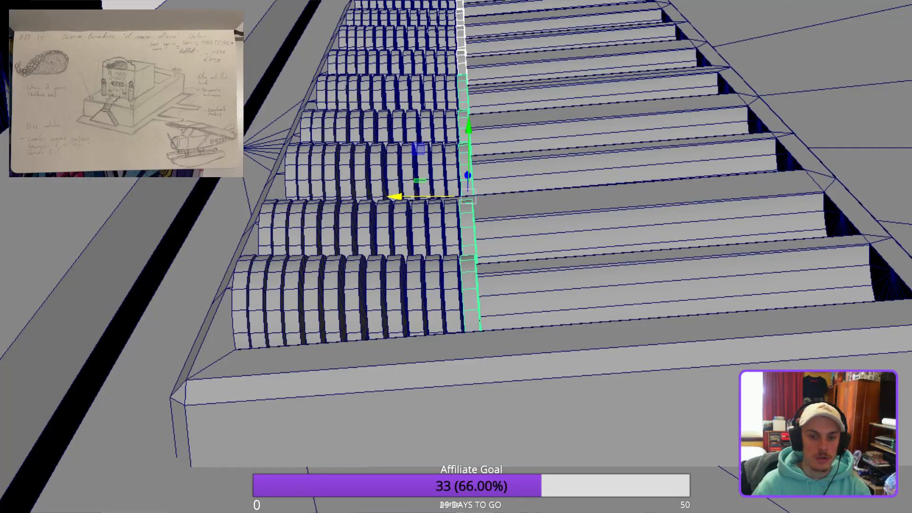
pyautogui.keyDown('shift'); pyautogui.moveTo(398, 197); pyautogui.dragTo(450, 196); pyautogui.keyUp('shift')
pyautogui.scroll(2, 453, 194)
pyautogui.keyDown('alt'); pyautogui.moveTo(454, 193); pyautogui.dragTo(341, 196, button='middle'); pyautogui.keyUp('alt')
pyautogui.keyDown('shift'); pyautogui.moveTo(346, 191); pyautogui.dragTo(367, 191); pyautogui.keyUp('shift')
pyautogui.hotkey('ctrl', 'z')
pyautogui.click(508, 214)
pyautogui.moveTo(431, 191); pyautogui.dragTo(375, 204)
pyautogui.hotkey('ctrl', 'z')
pyautogui.keyDown('alt'); pyautogui.moveTo(446, 214); pyautogui.dragTo(404, 213, button='right'); pyautogui.keyUp('alt')
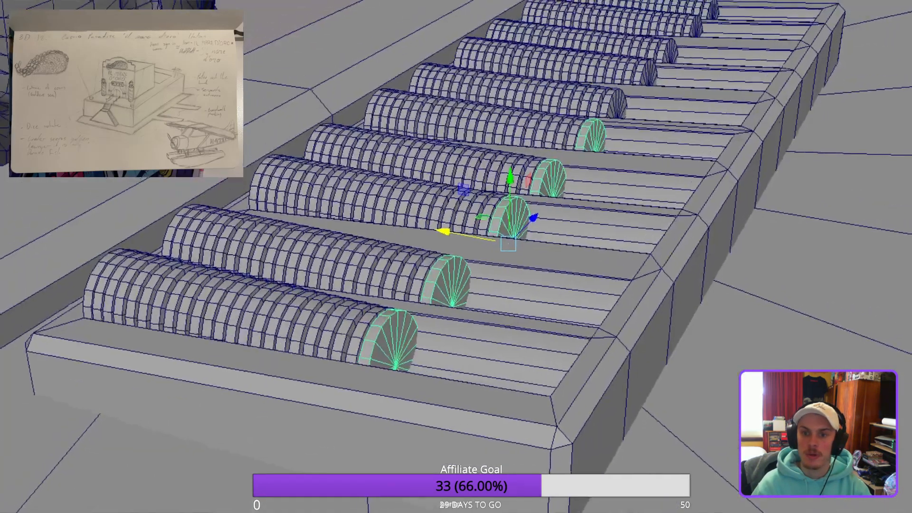
pyautogui.keyDown('alt'); pyautogui.moveTo(427, 214); pyautogui.dragTo(443, 260, button='middle'); pyautogui.keyUp('alt')
pyautogui.keyDown('alt'); pyautogui.moveTo(443, 259); pyautogui.dragTo(517, 271); pyautogui.keyUp('alt')
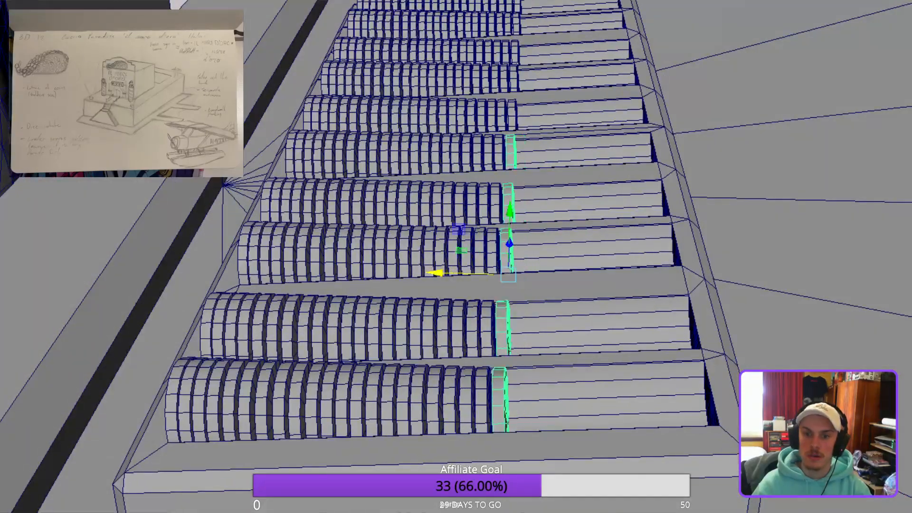
pyautogui.hotkey('ctrl', 'z')
pyautogui.hotkey('ctrl', 'z')
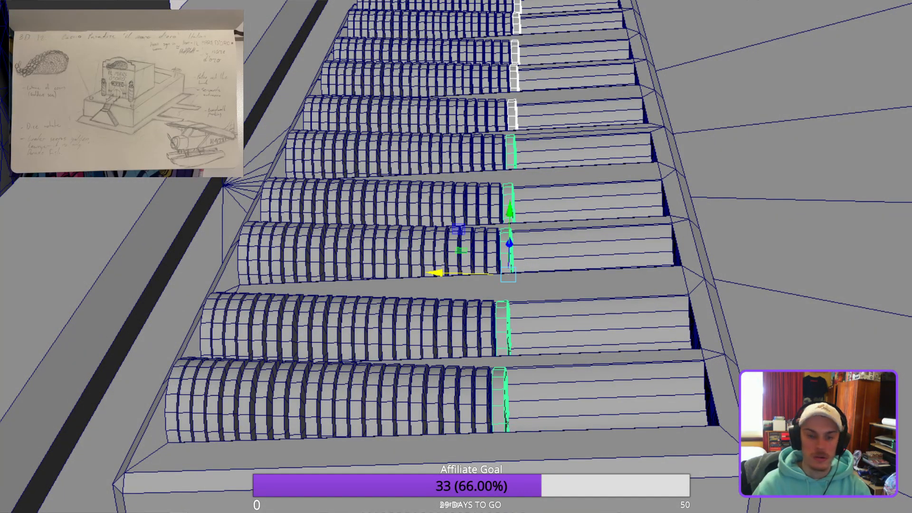
# Add further duplicates of both chip groups to lengthen the stacks toward the open end of the grooves.
pyautogui.moveTo(435, 273); pyautogui.dragTo(451, 273)
pyautogui.scroll(4, 450, 274)
pyautogui.keyDown('alt'); pyautogui.moveTo(555, 209); pyautogui.dragTo(552, 138, button='middle'); pyautogui.keyUp('alt')
pyautogui.moveTo(477, 199); pyautogui.dragTo(473, 199)
pyautogui.scroll(-2, 472, 199)
pyautogui.keyDown('alt'); pyautogui.moveTo(473, 199); pyautogui.dragTo(421, 223, button='middle'); pyautogui.keyUp('alt')
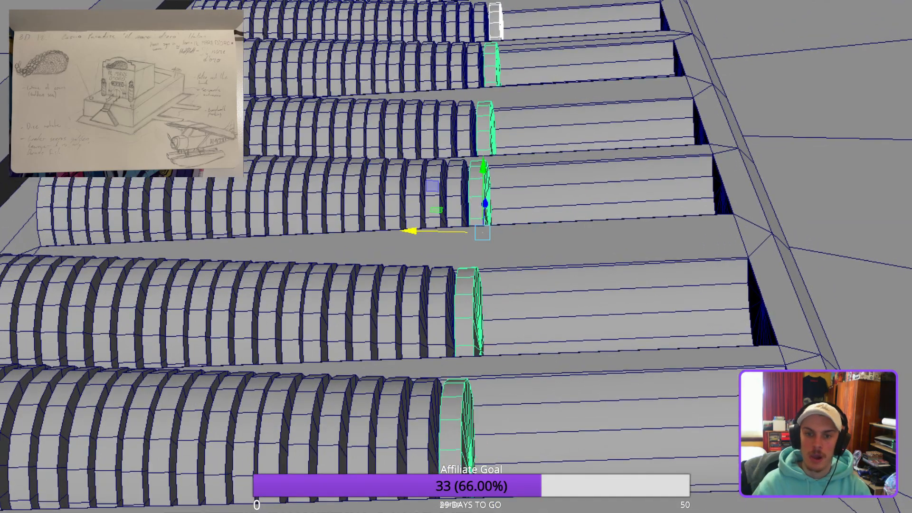
pyautogui.moveTo(413, 231); pyautogui.dragTo(430, 183)
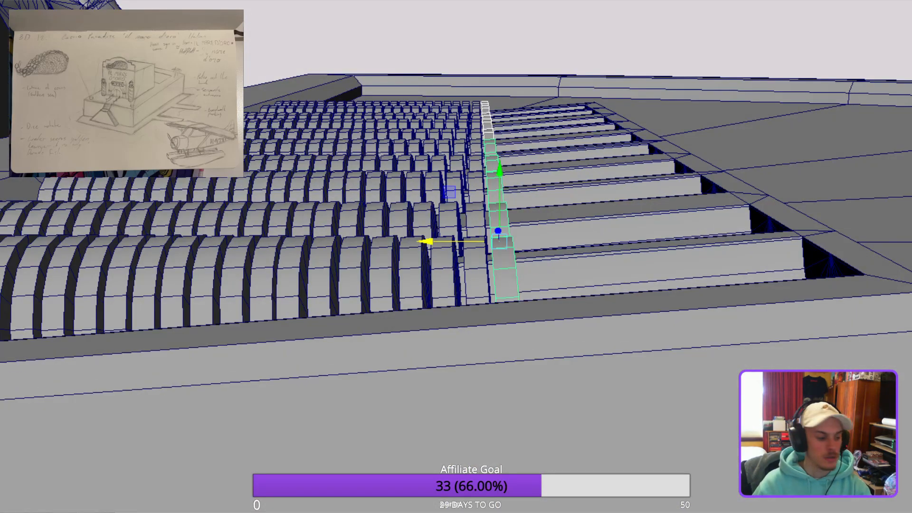
pyautogui.moveTo(424, 241); pyautogui.dragTo(466, 317)
# Examine the length and spacing of the chip stacks across the tray.
pyautogui.scroll(-3, 466, 241)
pyautogui.scroll(-5, 466, 285)
pyautogui.keyDown('alt'); pyautogui.moveTo(466, 285); pyautogui.dragTo(493, 247); pyautogui.keyUp('alt')
pyautogui.scroll(-3, 500, 285)
pyautogui.scroll(5, 463, 256)
pyautogui.scroll(3, 477, 259)
pyautogui.scroll(2, 477, 259)
pyautogui.scroll(-2, 478, 258)
pyautogui.scroll(-4, 477, 259)
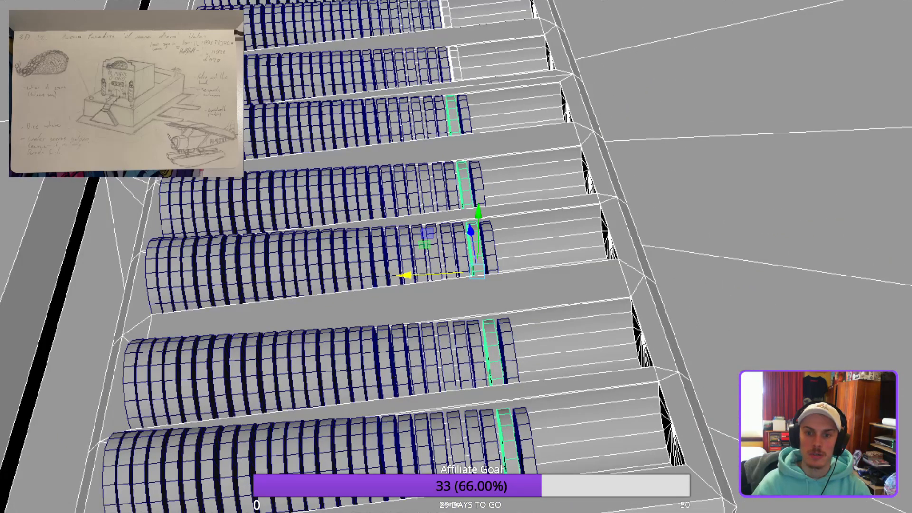
# Select the outermost duplicated chip rows of both groups, working inward from the open end of the stacks.
pyautogui.scroll(3, 494, 247)
pyautogui.keyDown('shift'); pyautogui.click(473, 247); pyautogui.keyUp('shift')
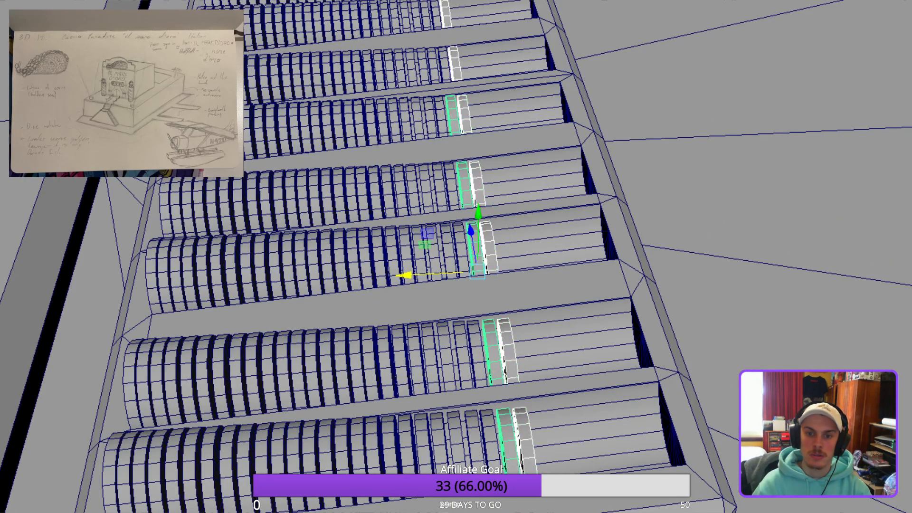
pyautogui.keyDown('shift'); pyautogui.click(443, 64); pyautogui.keyUp('shift')
pyautogui.keyDown('shift'); pyautogui.click(432, 65); pyautogui.keyUp('shift')
pyautogui.keyDown('shift'); pyautogui.click(441, 116); pyautogui.keyUp('shift')
pyautogui.keyDown('shift'); pyautogui.click(422, 66); pyautogui.keyUp('shift')
pyautogui.keyDown('shift'); pyautogui.click(430, 116); pyautogui.keyUp('shift')
pyautogui.keyDown('shift'); pyautogui.click(411, 66); pyautogui.keyUp('shift')
pyautogui.keyDown('shift'); pyautogui.click(417, 116); pyautogui.keyUp('shift')
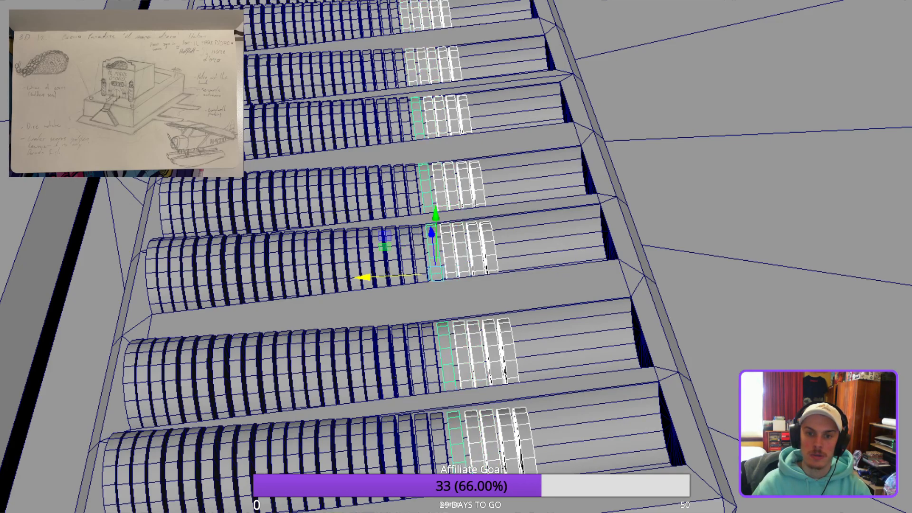
pyautogui.keyDown('shift'); pyautogui.click(390, 67); pyautogui.keyUp('shift')
pyautogui.keyDown('shift'); pyautogui.click(405, 116); pyautogui.keyUp('shift')
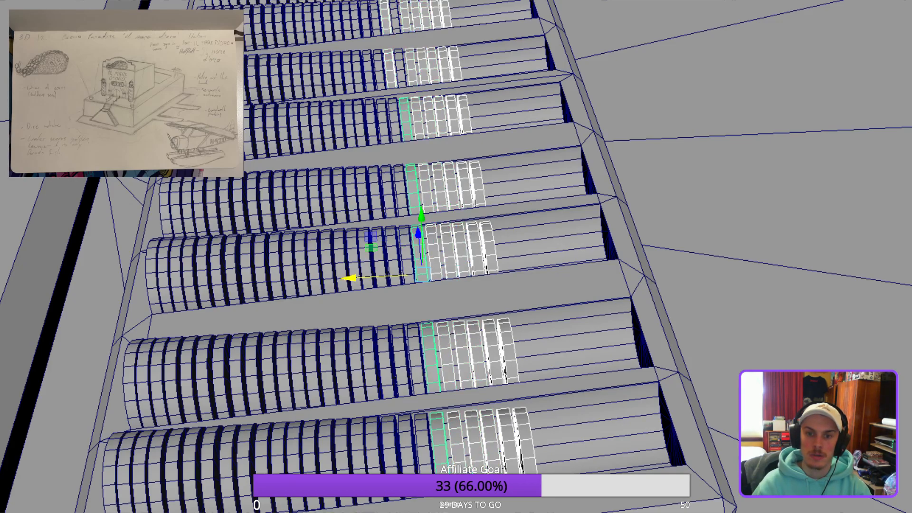
# Extend the selection to the skipped row and the next several chip rows in both halves.
pyautogui.keyDown('shift'); pyautogui.click(400, 66); pyautogui.keyUp('shift')
pyautogui.keyDown('shift'); pyautogui.click(394, 119); pyautogui.keyUp('shift')
pyautogui.keyDown('shift'); pyautogui.click(379, 68); pyautogui.keyUp('shift')
pyautogui.keyDown('shift'); pyautogui.click(383, 118); pyautogui.keyUp('shift')
pyautogui.keyDown('shift'); pyautogui.click(369, 68); pyautogui.keyUp('shift')
pyautogui.keyDown('shift'); pyautogui.click(372, 118); pyautogui.keyUp('shift')
pyautogui.keyDown('shift'); pyautogui.click(358, 67); pyautogui.keyUp('shift')
pyautogui.keyDown('shift'); pyautogui.click(361, 118); pyautogui.keyUp('shift')
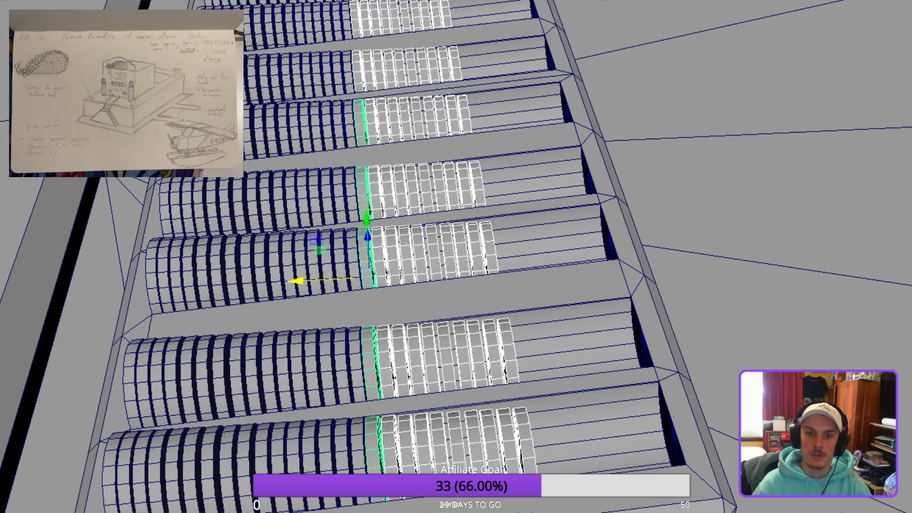
# Add the chip rows around the middle of the stacks in both groups to the selection.
pyautogui.scroll(5, 456, 257)
pyautogui.keyDown('alt'); pyautogui.moveTo(361, 123); pyautogui.dragTo(512, 351, button='middle'); pyautogui.keyUp('alt')
pyautogui.scroll(3, 456, 257)
pyautogui.keyDown('alt'); pyautogui.moveTo(456, 257); pyautogui.dragTo(460, 245, button='middle'); pyautogui.keyUp('alt')
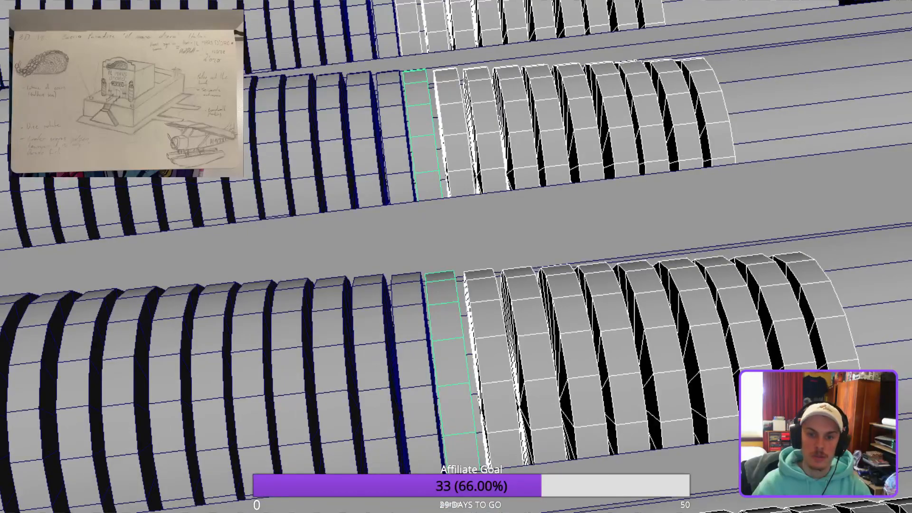
pyautogui.keyDown('shift'); pyautogui.click(409, 361); pyautogui.keyUp('shift')
pyautogui.scroll(-5, 456, 257)
pyautogui.scroll(5, 456, 257)
pyautogui.keyDown('alt'); pyautogui.moveTo(427, 119); pyautogui.dragTo(475, 266, button='middle'); pyautogui.keyUp('alt')
pyautogui.scroll(2, 456, 257)
pyautogui.keyDown('shift'); pyautogui.click(446, 175); pyautogui.keyUp('shift')
pyautogui.keyDown('shift'); pyautogui.click(419, 178); pyautogui.keyUp('shift')
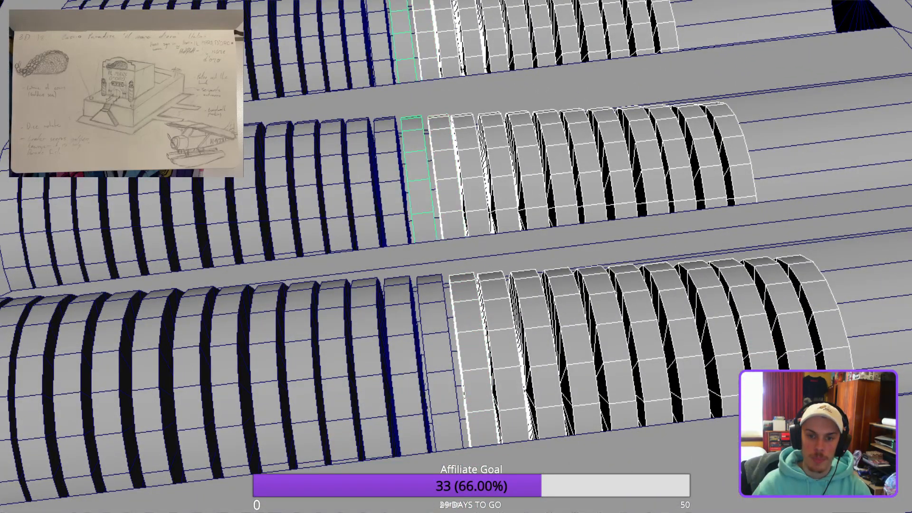
pyautogui.keyDown('shift'); pyautogui.click(429, 361); pyautogui.keyUp('shift')
pyautogui.keyDown('shift'); pyautogui.click(398, 364); pyautogui.keyUp('shift')
pyautogui.keyDown('shift'); pyautogui.moveTo(394, 185); pyautogui.dragTo(356, 209); pyautogui.keyUp('shift')
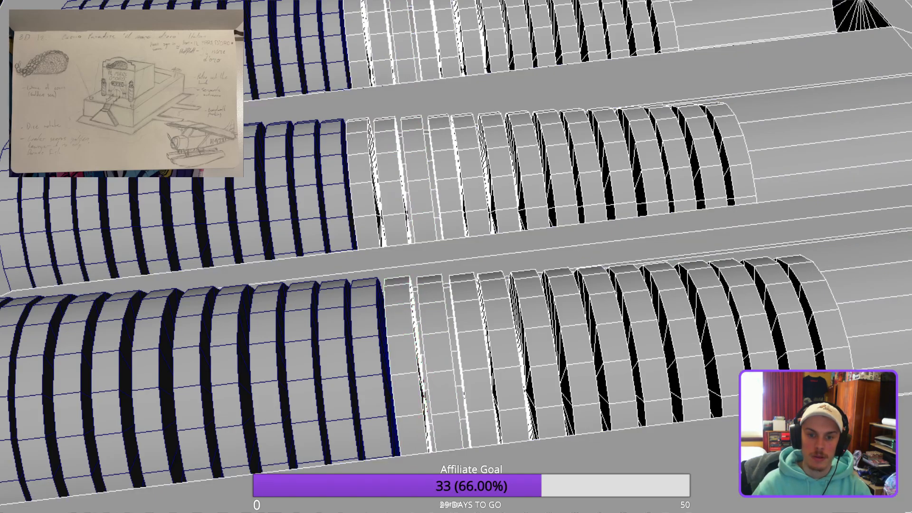
pyautogui.hotkey('ctrl', 'z')
# Add the next several chip rows in both halves to the selection, working toward the closed end of the stacks.
pyautogui.keyDown('shift'); pyautogui.click(392, 185); pyautogui.keyUp('shift')
pyautogui.keyDown('shift'); pyautogui.click(363, 187); pyautogui.keyUp('shift')
pyautogui.keyDown('shift'); pyautogui.click(368, 361); pyautogui.keyUp('shift')
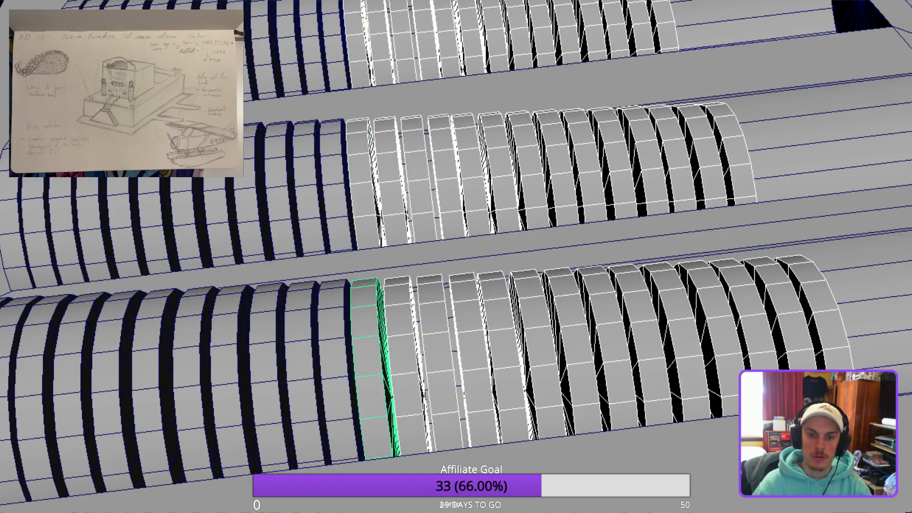
pyautogui.keyDown('shift'); pyautogui.click(337, 185); pyautogui.keyUp('shift')
pyautogui.keyDown('shift'); pyautogui.click(335, 361); pyautogui.keyUp('shift')
pyautogui.keyDown('shift'); pyautogui.click(306, 188); pyautogui.keyUp('shift')
pyautogui.keyDown('shift'); pyautogui.moveTo(280, 238); pyautogui.dragTo(304, 309); pyautogui.keyUp('shift')
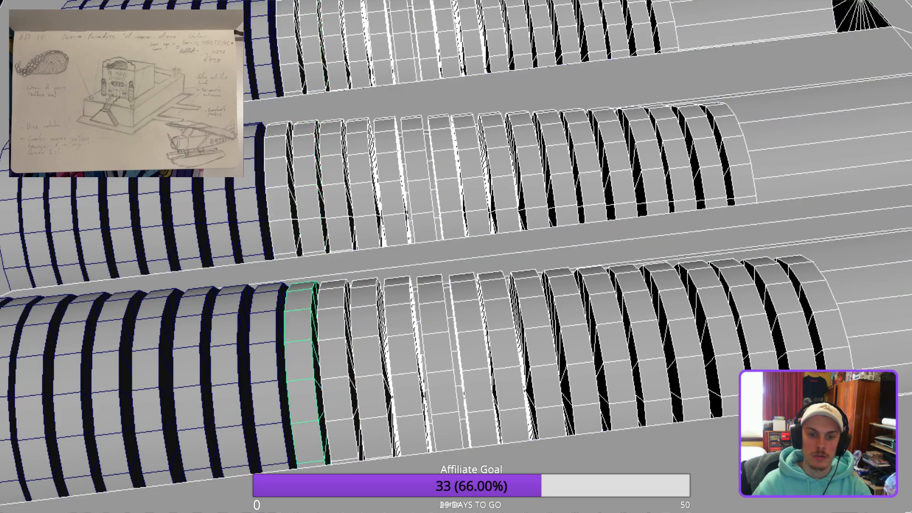
pyautogui.hotkey('ctrl', 'z')
pyautogui.keyDown('shift'); pyautogui.click(266, 361); pyautogui.keyUp('shift')
pyautogui.keyDown('shift'); pyautogui.click(281, 190); pyautogui.keyUp('shift')
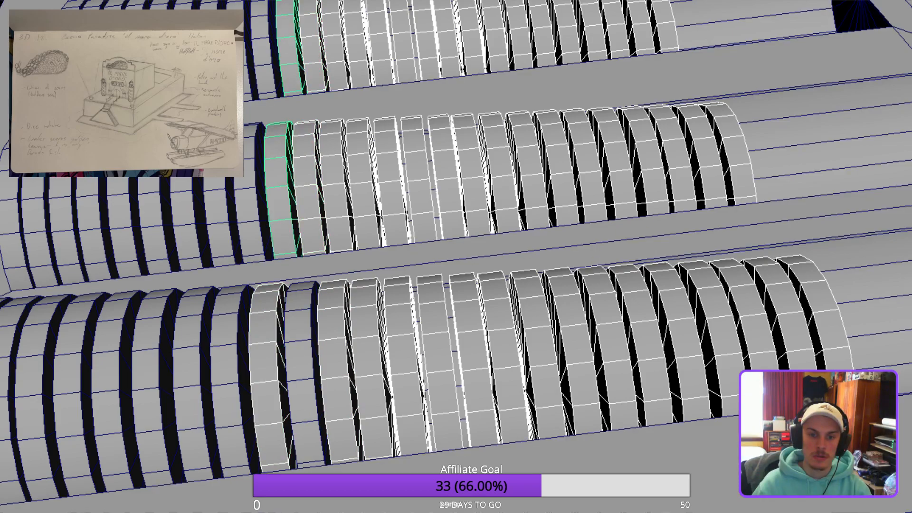
pyautogui.keyDown('shift'); pyautogui.click(302, 361); pyautogui.keyUp('shift')
# Extend the selection in both groups with the following three or so chip rows.
pyautogui.keyDown('shift'); pyautogui.click(228, 365); pyautogui.keyUp('shift')
pyautogui.keyDown('shift'); pyautogui.click(247, 200); pyautogui.keyUp('shift')
pyautogui.keyDown('shift'); pyautogui.click(217, 209); pyautogui.keyUp('shift')
pyautogui.keyDown('shift'); pyautogui.click(185, 214); pyautogui.keyUp('shift')
pyautogui.keyDown('shift'); pyautogui.click(193, 380); pyautogui.keyUp('shift')
pyautogui.keyDown('shift'); pyautogui.click(154, 385); pyautogui.keyUp('shift')
pyautogui.keyDown('shift'); pyautogui.click(154, 223); pyautogui.keyUp('shift')
# Add the remaining chip rows up to the closed end of the grooves to the selection in both halves.
pyautogui.keyDown('alt'); pyautogui.moveTo(155, 223); pyautogui.dragTo(375, 173, button='middle'); pyautogui.keyUp('alt')
pyautogui.keyDown('shift'); pyautogui.click(344, 156); pyautogui.keyUp('shift')
pyautogui.keyDown('shift'); pyautogui.click(382, 323); pyautogui.keyUp('shift')
pyautogui.keyDown('shift'); pyautogui.click(347, 328); pyautogui.keyUp('shift')
pyautogui.keyDown('shift'); pyautogui.click(311, 328); pyautogui.keyUp('shift')
pyautogui.keyDown('shift'); pyautogui.click(314, 157); pyautogui.keyUp('shift')
pyautogui.keyDown('shift'); pyautogui.click(287, 156); pyautogui.keyUp('shift')
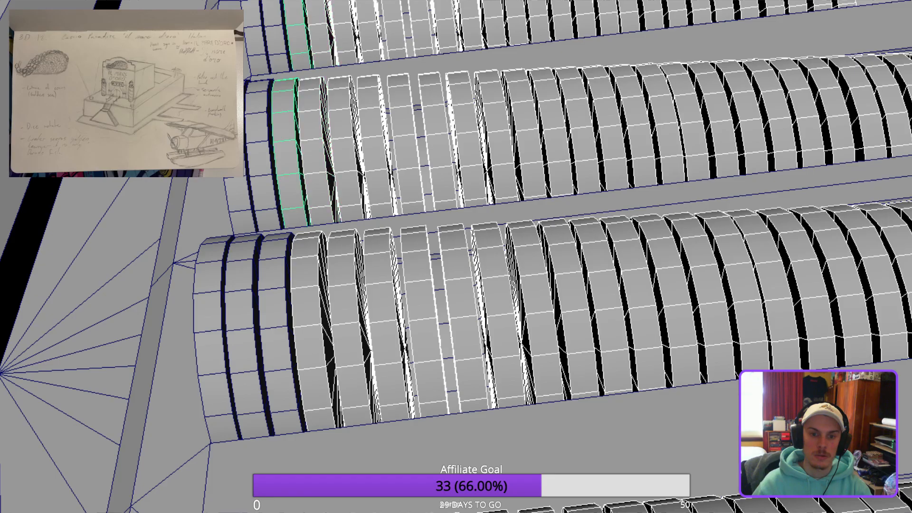
pyautogui.keyDown('shift'); pyautogui.click(274, 327); pyautogui.keyUp('shift')
pyautogui.keyDown('shift'); pyautogui.click(259, 157); pyautogui.keyUp('shift')
pyautogui.keyDown('shift'); pyautogui.click(240, 332); pyautogui.keyUp('shift')
pyautogui.keyDown('shift'); pyautogui.click(209, 332); pyautogui.keyUp('shift')
pyautogui.keyDown('shift'); pyautogui.click(238, 199); pyautogui.keyUp('shift')
# Rotate all the selected chip rows together by a slight angle.
pyautogui.scroll(-3, 237, 199)
pyautogui.keyDown('alt'); pyautogui.moveTo(237, 200); pyautogui.dragTo(309, 133, button='middle'); pyautogui.keyUp('alt')
pyautogui.keyDown('alt'); pyautogui.moveTo(456, 256); pyautogui.dragTo(456, 205, button='middle'); pyautogui.keyUp('alt')
pyautogui.scroll(-8, 456, 257)
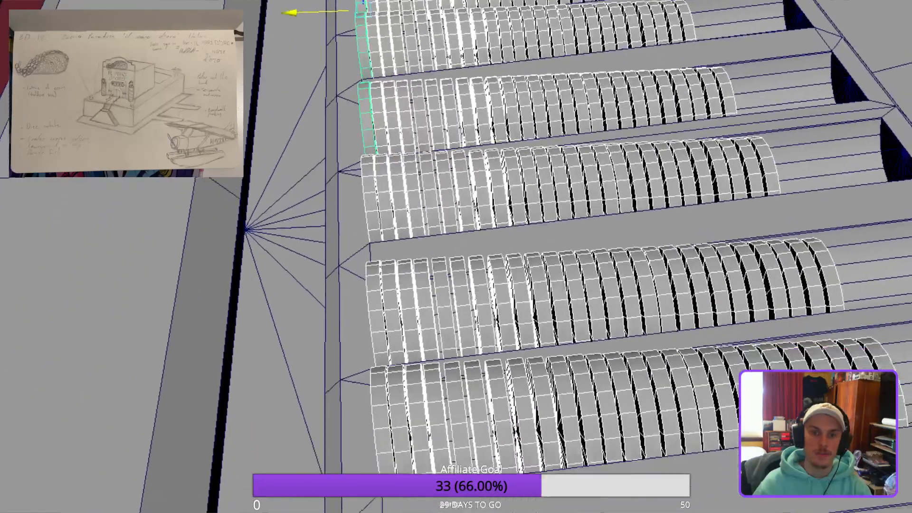
pyautogui.keyDown('alt'); pyautogui.moveTo(456, 257); pyautogui.dragTo(475, 290, button='middle'); pyautogui.keyUp('alt')
pyautogui.scroll(3, 456, 256)
pyautogui.scroll(4, 456, 257)
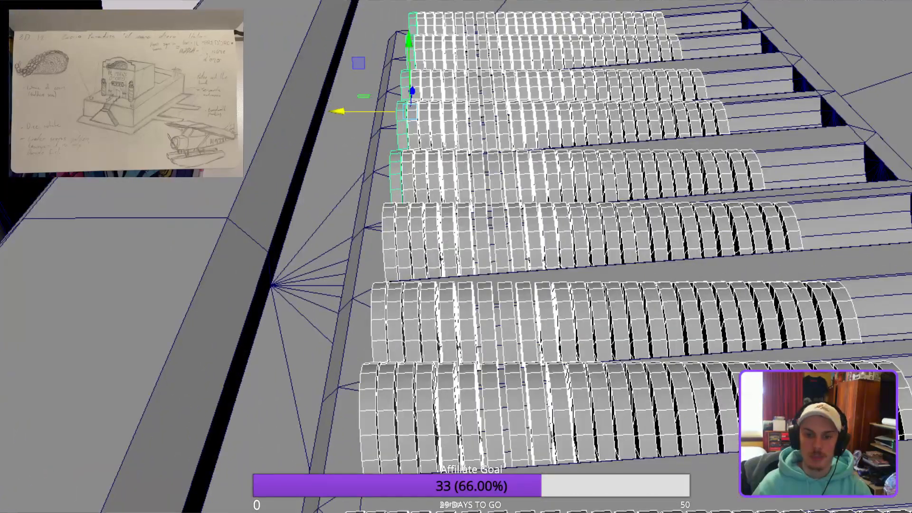
pyautogui.press('e')
pyautogui.moveTo(470, 23); pyautogui.dragTo(457, 12)
pyautogui.scroll(-2, 456, 257)
pyautogui.keyDown('alt'); pyautogui.moveTo(456, 257); pyautogui.dragTo(449, 224, button='middle'); pyautogui.keyUp('alt')
pyautogui.scroll(-1, 456, 257)
pyautogui.scroll(4, 456, 257)
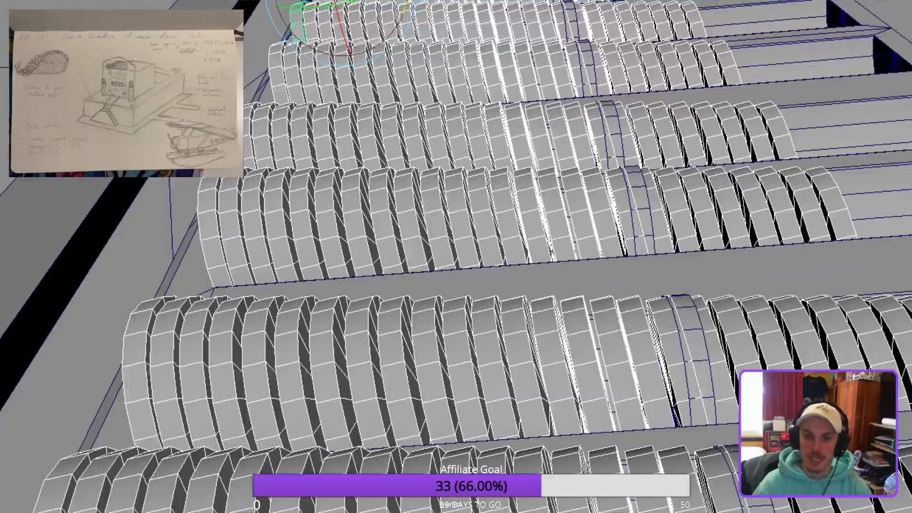
pyautogui.scroll(1, 455, 256)
pyautogui.keyDown('alt'); pyautogui.moveTo(455, 257); pyautogui.dragTo(414, 259); pyautogui.keyUp('alt')
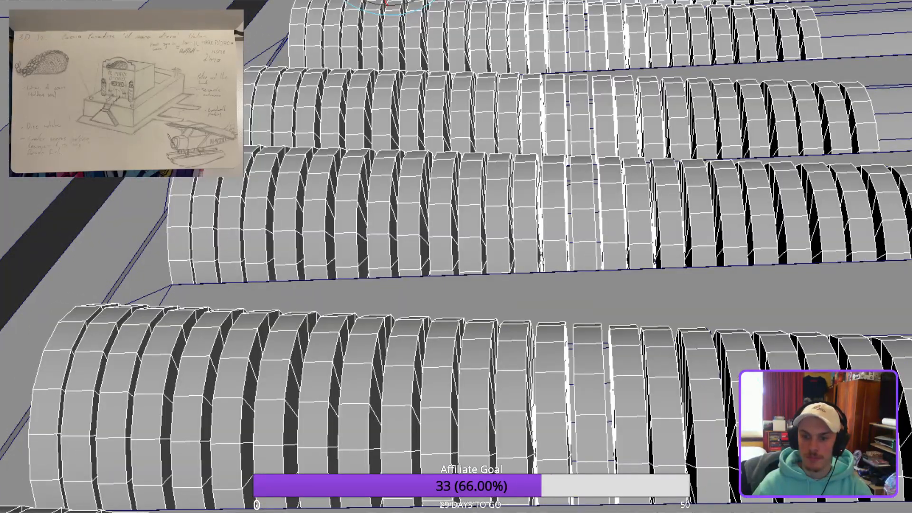
pyautogui.moveTo(387, 4); pyautogui.dragTo(396, 3)
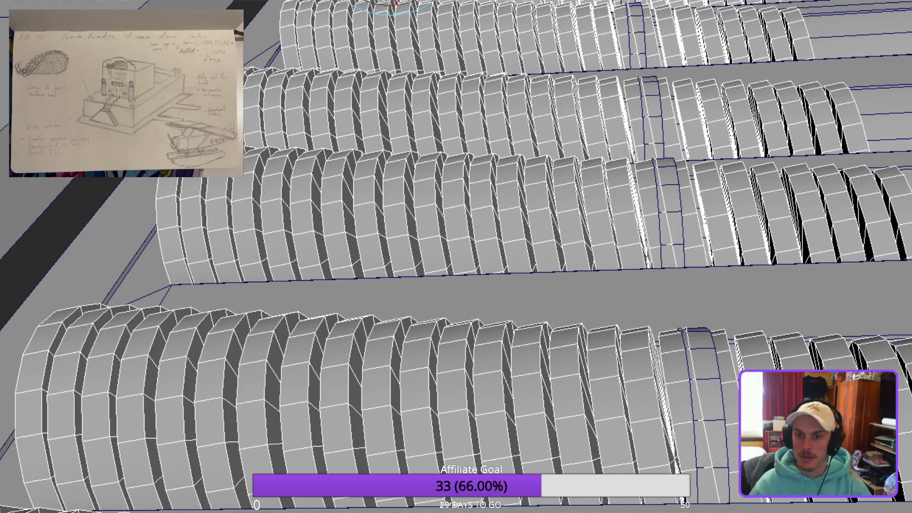
# Delete the overlapping leftover chip row that was not rotated from the stacks of both groups.
pyautogui.scroll(-5, 456, 257)
pyautogui.scroll(1, 456, 256)
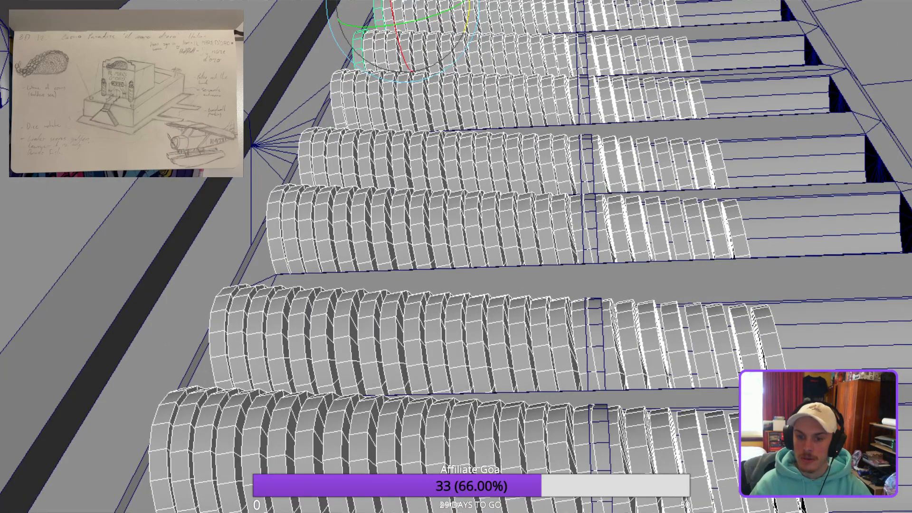
pyautogui.click(592, 228)
pyautogui.scroll(-2, 456, 257)
pyautogui.scroll(4, 456, 257)
pyautogui.keyDown('alt'); pyautogui.moveTo(456, 256); pyautogui.dragTo(409, 437, button='middle'); pyautogui.keyUp('alt')
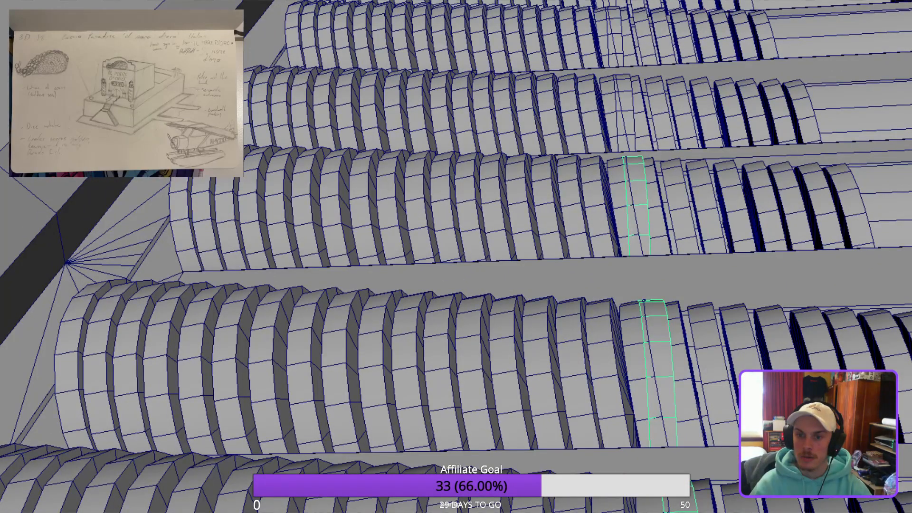
pyautogui.keyDown('shift'); pyautogui.click(625, 110); pyautogui.keyUp('shift')
pyautogui.press('Delete')
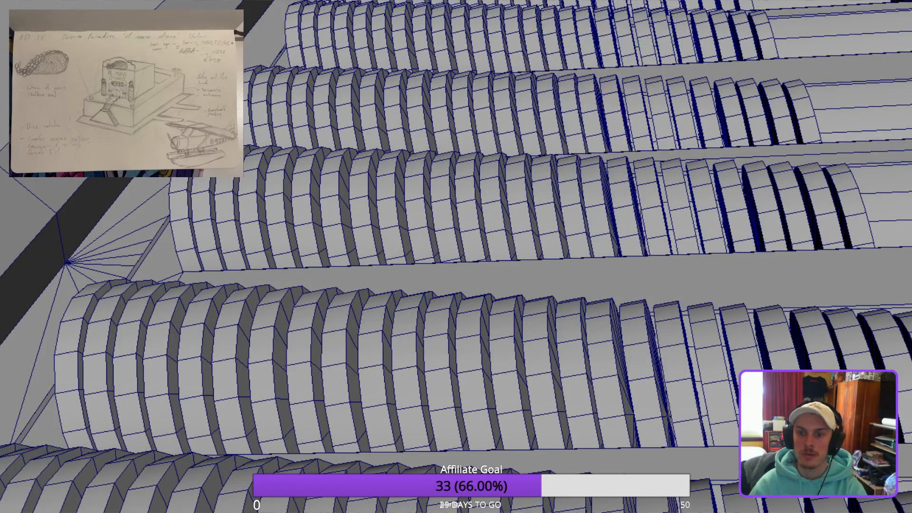
# Select all the chips in the tray and exclude the surrounding table and other objects from the selection.
pyautogui.scroll(-3, 456, 256)
pyautogui.click(700, 110)
pyautogui.scroll(-2, 700, 110)
pyautogui.keyDown('alt'); pyautogui.moveTo(700, 110); pyautogui.dragTo(700, 14); pyautogui.keyUp('alt')
pyautogui.scroll(-8, 456, 256)
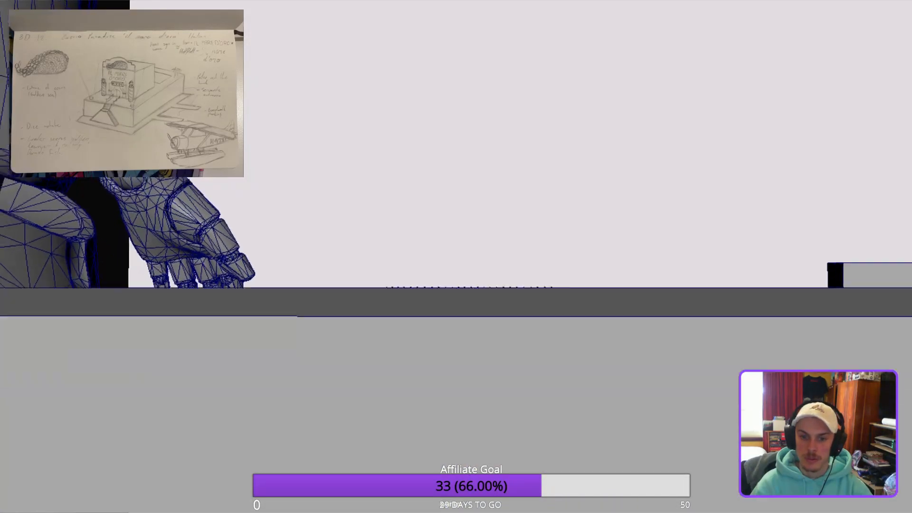
pyautogui.moveTo(456, 256)
pyautogui.keyDown('alt'); pyautogui.mouseDown()
pyautogui.moveTo(444, 237)
pyautogui.moveTo(444, 280)
pyautogui.moveTo(451, 268)
pyautogui.mouseUp(); pyautogui.keyUp('alt')
pyautogui.moveTo(272, 119); pyautogui.dragTo(563, 353)
pyautogui.keyDown('alt'); pyautogui.moveTo(563, 353); pyautogui.dragTo(563, 404); pyautogui.keyUp('alt')
pyautogui.scroll(-3, 456, 257)
pyautogui.keyDown('alt'); pyautogui.moveTo(456, 257); pyautogui.dragTo(470, 273); pyautogui.keyUp('alt')
pyautogui.keyDown('ctrl'); pyautogui.moveTo(517, 157); pyautogui.dragTo(614, 395); pyautogui.keyUp('ctrl')
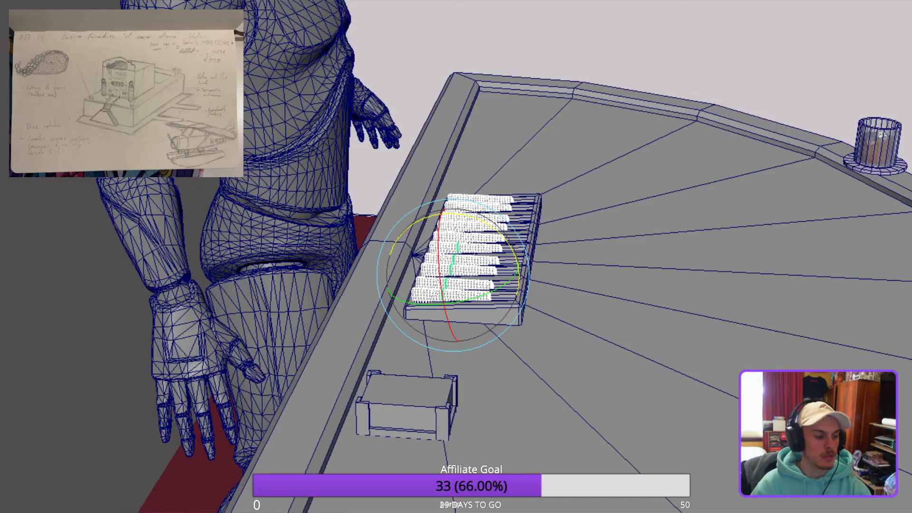
# Move all the selected chips slightly along the grooves toward the empty end of the tray.
pyautogui.press('4')
pyautogui.moveTo(456, 257)
pyautogui.keyDown('alt'); pyautogui.mouseDown()
pyautogui.moveTo(309, 218)
pyautogui.moveTo(442, 232)
pyautogui.moveTo(322, 271)
pyautogui.moveTo(427, 237)
pyautogui.mouseUp(); pyautogui.keyUp('alt')
pyautogui.scroll(-5, 456, 257)
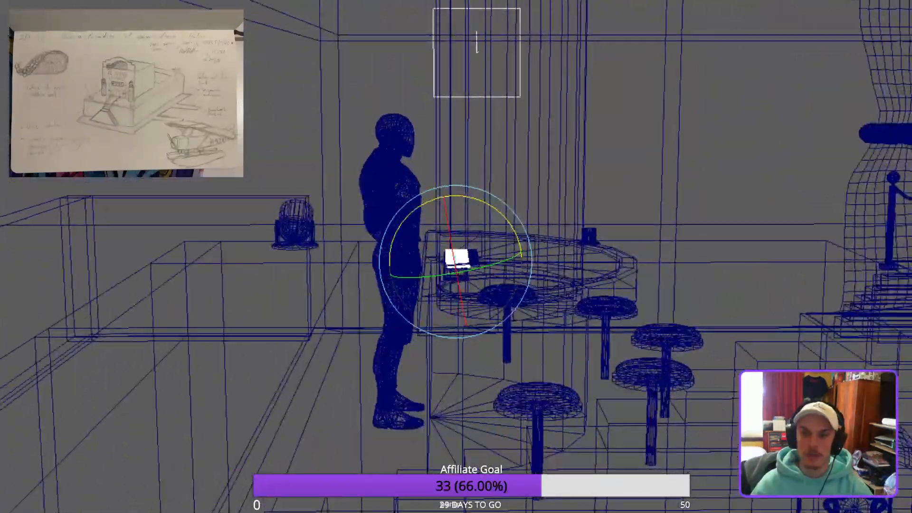
pyautogui.scroll(6, 456, 256)
pyautogui.press('5')
pyautogui.scroll(5, 456, 257)
pyautogui.press('w')
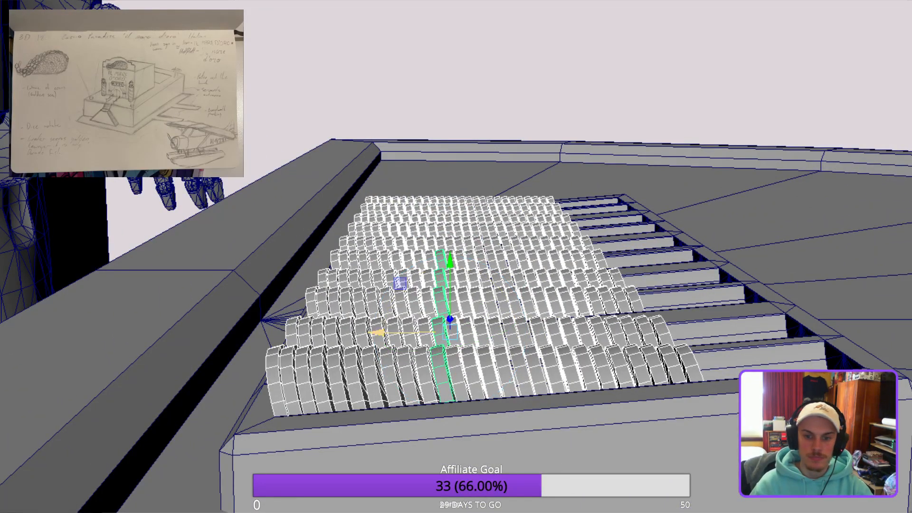
pyautogui.moveTo(380, 333)
pyautogui.mouseDown()
pyautogui.moveTo(401, 333)
pyautogui.moveTo(392, 332)
pyautogui.mouseUp()
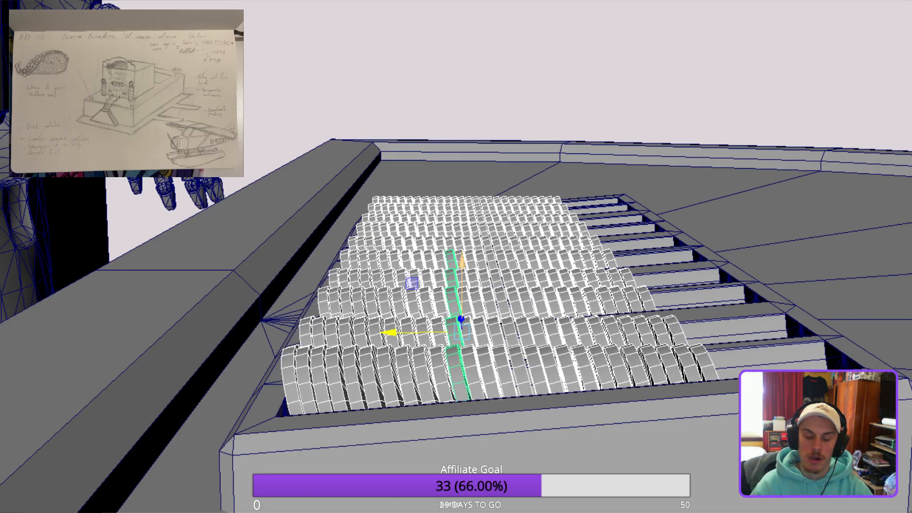
# Try to rotate and group all the chip stacks together.
pyautogui.press('e')
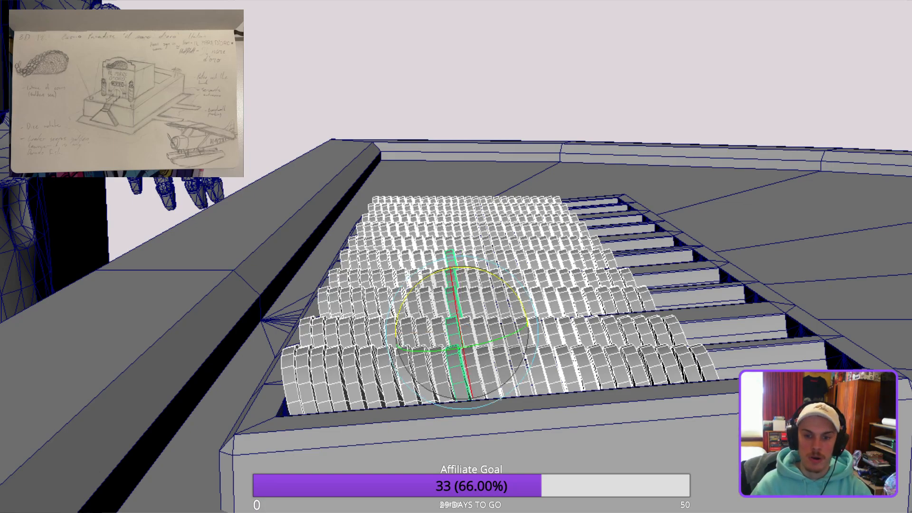
pyautogui.moveTo(504, 337)
pyautogui.mouseDown()
pyautogui.moveTo(404, 350)
pyautogui.moveTo(504, 337)
pyautogui.mouseUp()
pyautogui.hotkey('ctrl', 'z')
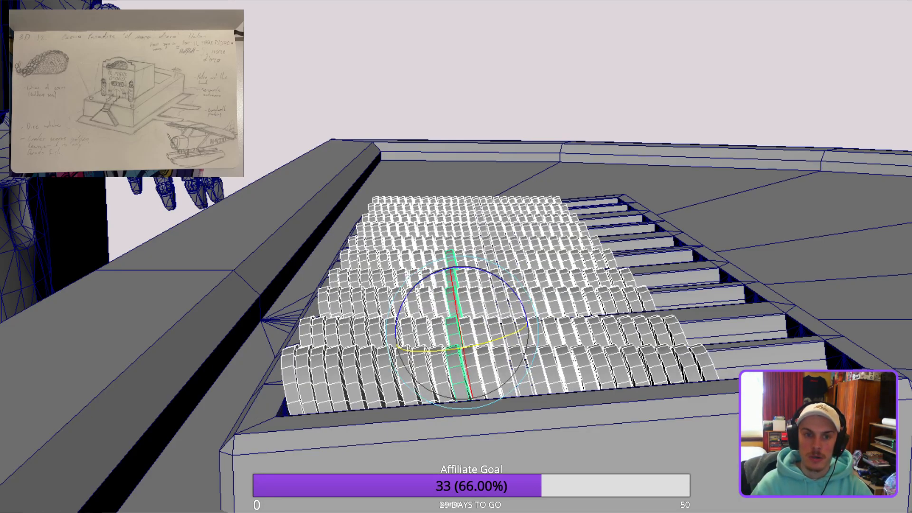
pyautogui.keyDown('alt'); pyautogui.moveTo(456, 285); pyautogui.dragTo(430, 308); pyautogui.keyUp('alt')
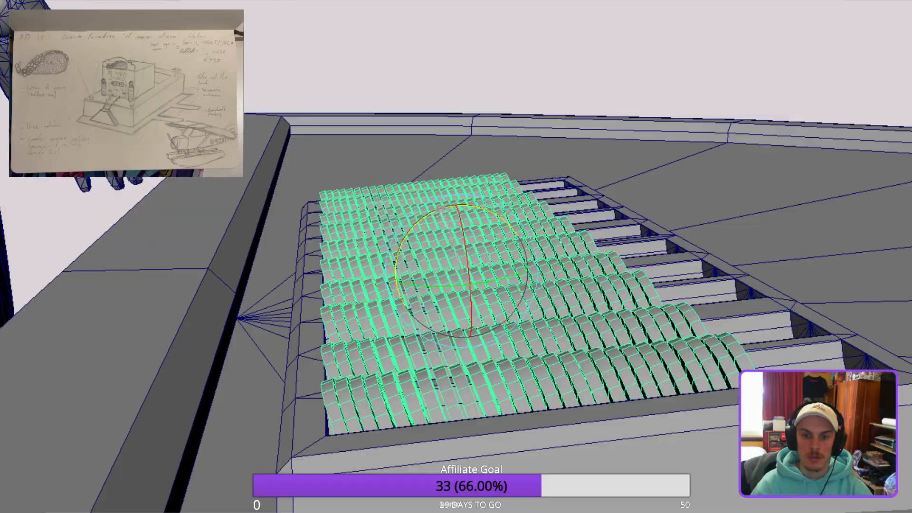
pyautogui.keyDown('alt'); pyautogui.moveTo(456, 285); pyautogui.dragTo(346, 224); pyautogui.keyUp('alt')
pyautogui.keyDown('alt'); pyautogui.moveTo(347, 223); pyautogui.dragTo(304, 214, button='right'); pyautogui.keyUp('alt')
pyautogui.keyDown('alt'); pyautogui.moveTo(304, 214); pyautogui.dragTo(434, 296); pyautogui.keyUp('alt')
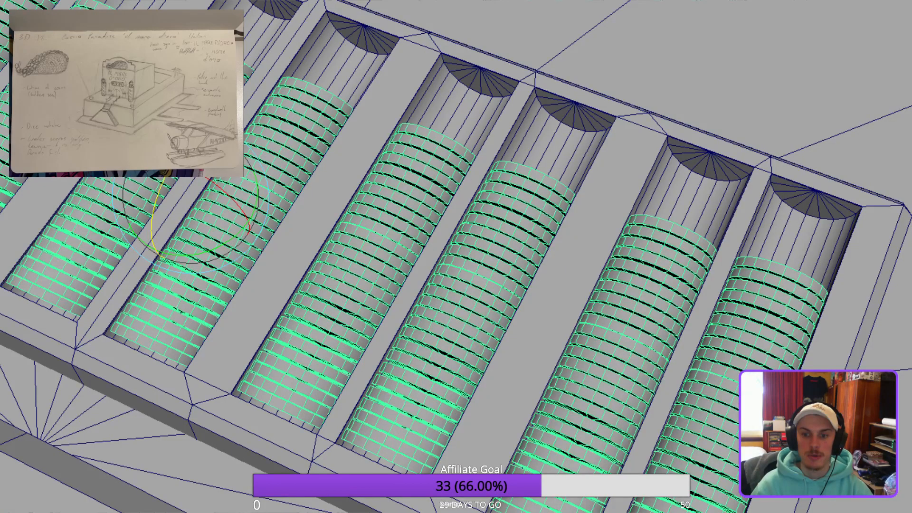
pyautogui.hotkey('ctrl', 'z')
# Reduce the selection to the pair of chip stacks at one end of the tray and group them.
pyautogui.keyDown('alt'); pyautogui.moveTo(435, 285); pyautogui.dragTo(482, 249); pyautogui.keyUp('alt')
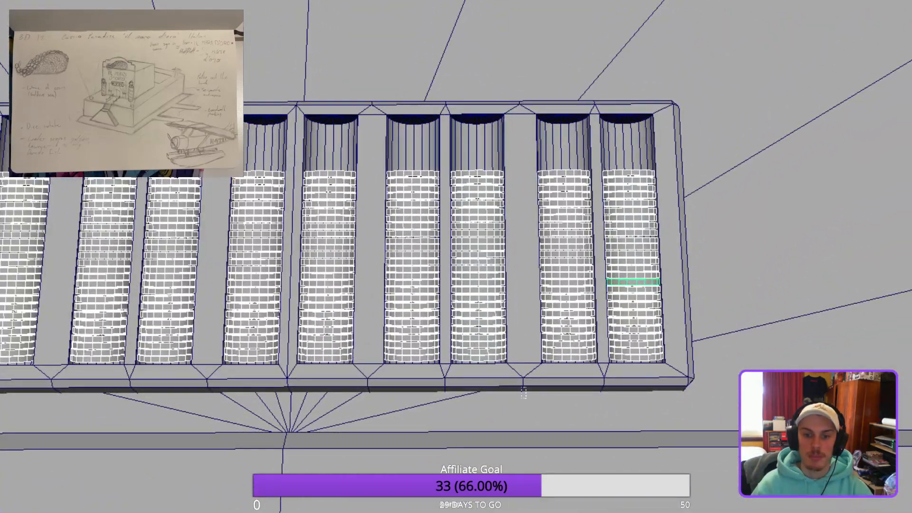
pyautogui.keyDown('ctrl'); pyautogui.moveTo(526, 398); pyautogui.dragTo(525, 398); pyautogui.keyUp('ctrl')
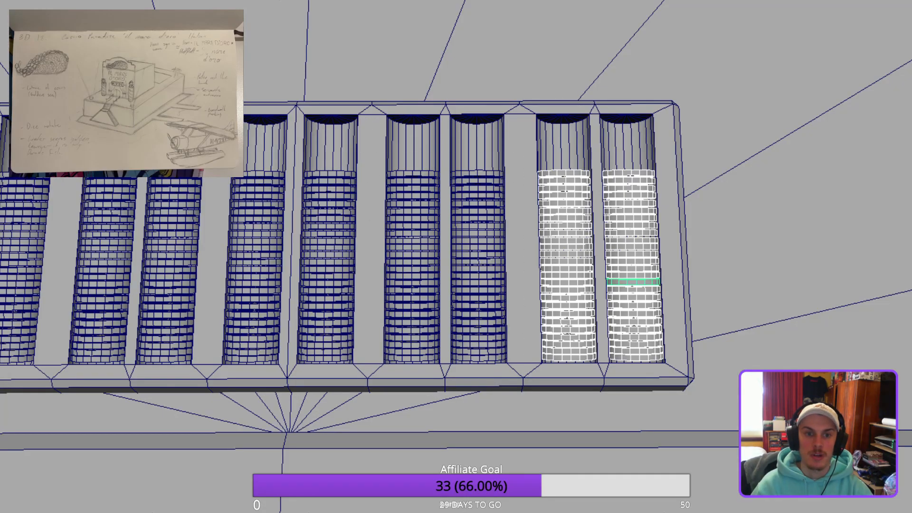
pyautogui.hotkey('ctrl', 'g')
pyautogui.press('e')
pyautogui.scroll(5, 456, 257)
pyautogui.keyDown('alt'); pyautogui.moveTo(456, 256); pyautogui.dragTo(423, 316); pyautogui.keyUp('alt')
pyautogui.scroll(-3, 456, 256)
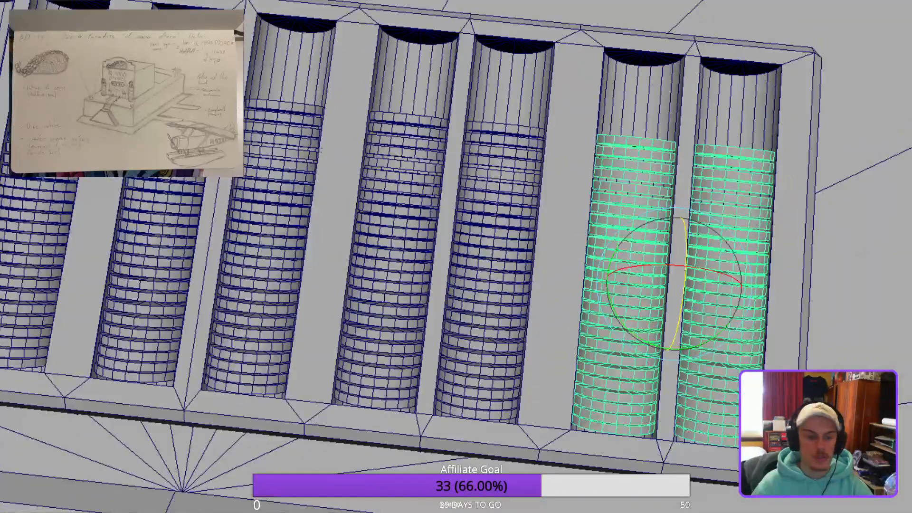
# Select the pair of chip stacks beside the first group in wireframe view, excluding the tray, and group them.
pyautogui.press('4')
pyautogui.keyDown('alt'); pyautogui.moveTo(456, 256); pyautogui.dragTo(499, 242); pyautogui.keyUp('alt')
pyautogui.moveTo(342, 200); pyautogui.dragTo(541, 389)
pyautogui.keyDown('ctrl'); pyautogui.click(560, 52); pyautogui.keyUp('ctrl')
pyautogui.scroll(-8, 456, 256)
pyautogui.keyDown('alt'); pyautogui.moveTo(456, 256); pyautogui.dragTo(508, 257); pyautogui.keyUp('alt')
pyautogui.scroll(3, 456, 256)
pyautogui.scroll(4, 456, 256)
# Select only the central pair of chip stacks and group them.
pyautogui.moveTo(363, 387); pyautogui.dragTo(362, 387)
pyautogui.scroll(-2, 456, 257)
pyautogui.keyDown('alt'); pyautogui.moveTo(456, 257); pyautogui.dragTo(513, 264, button='middle'); pyautogui.keyUp('alt')
pyautogui.keyDown('ctrl'); pyautogui.moveTo(228, 114); pyautogui.dragTo(587, 139); pyautogui.keyUp('ctrl')
pyautogui.scroll(-2, 456, 257)
pyautogui.keyDown('alt'); pyautogui.moveTo(455, 257); pyautogui.dragTo(567, 266, button='middle'); pyautogui.keyUp('alt')
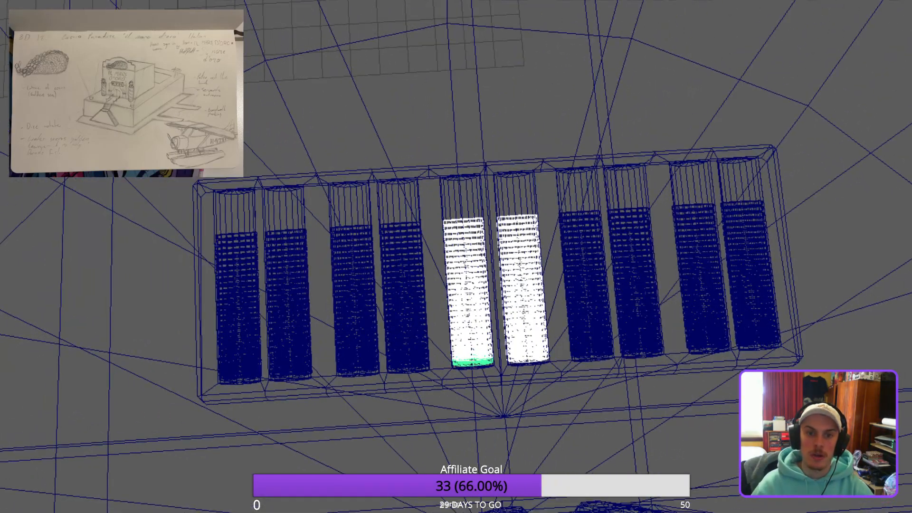
pyautogui.scroll(8, 456, 256)
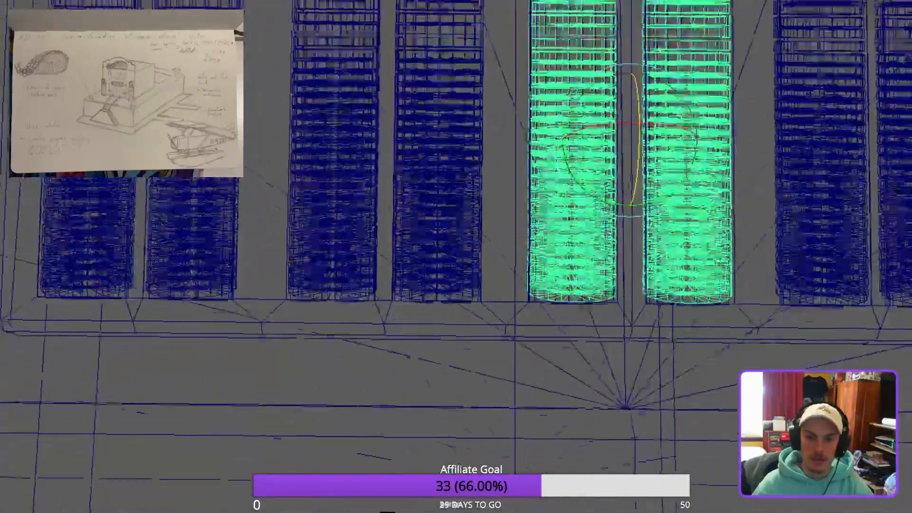
# Group the pair of chip stacks between the central pair and the last ungrouped pair.
pyautogui.scroll(-3, 455, 257)
pyautogui.keyDown('alt'); pyautogui.moveTo(456, 257); pyautogui.dragTo(451, 235); pyautogui.keyUp('alt')
pyautogui.moveTo(367, 85); pyautogui.dragTo(335, 15)
pyautogui.keyDown('alt'); pyautogui.moveTo(335, 15); pyautogui.dragTo(307, 130, button='middle'); pyautogui.keyUp('alt')
pyautogui.keyDown('ctrl'); pyautogui.moveTo(562, 87); pyautogui.dragTo(441, 95); pyautogui.keyUp('ctrl')
pyautogui.hotkey('ctrl', 'g')
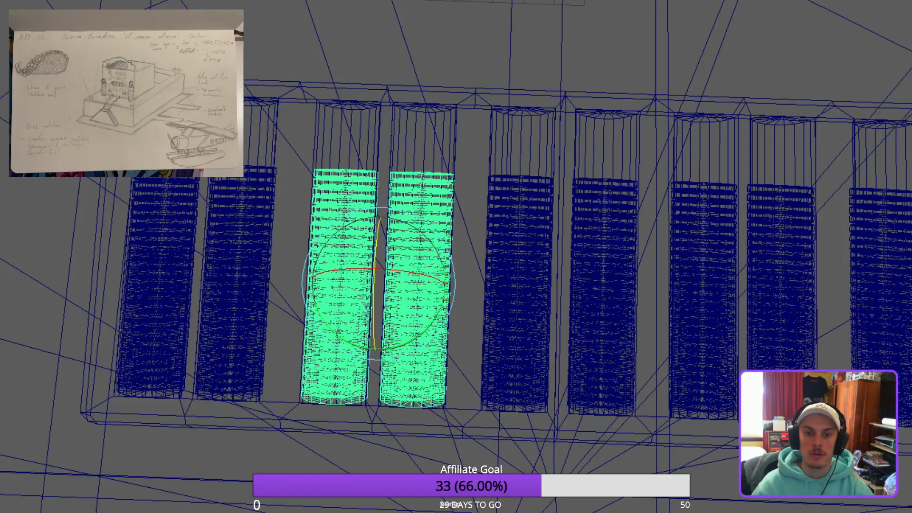
# Select the last pair of chip stacks at the far end, drop the tray and background from the selection, and group them.
pyautogui.keyDown('alt'); pyautogui.moveTo(378, 285); pyautogui.dragTo(458, 290, button='middle'); pyautogui.keyUp('alt')
pyautogui.moveTo(350, 428); pyautogui.dragTo(204, 161)
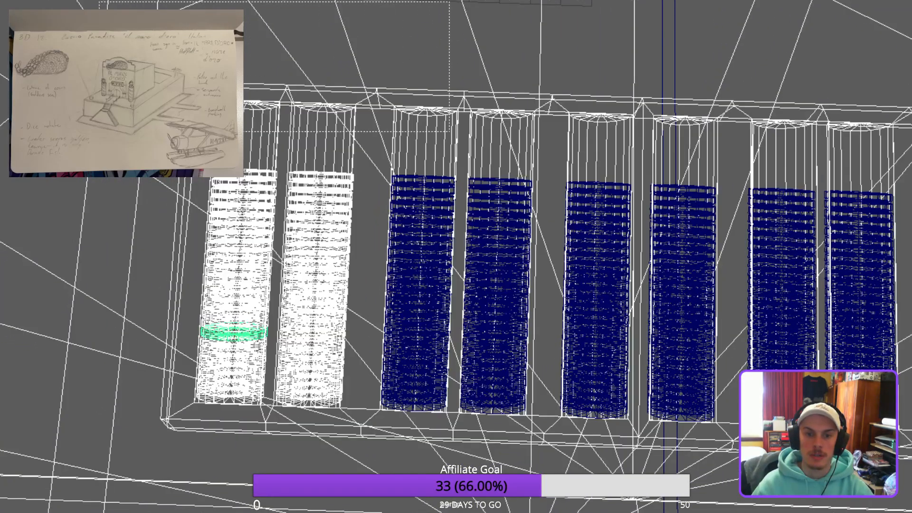
pyautogui.keyDown('ctrl'); pyautogui.moveTo(450, 1); pyautogui.dragTo(98, 131); pyautogui.keyUp('ctrl')
pyautogui.hotkey('ctrl', 'g')
# Check the paired chip stack groups in shaded view by selecting them and inspecting the tray from several angles.
pyautogui.keyDown('alt'); pyautogui.moveTo(475, 266); pyautogui.dragTo(266, 257); pyautogui.keyUp('alt')
pyautogui.press('5')
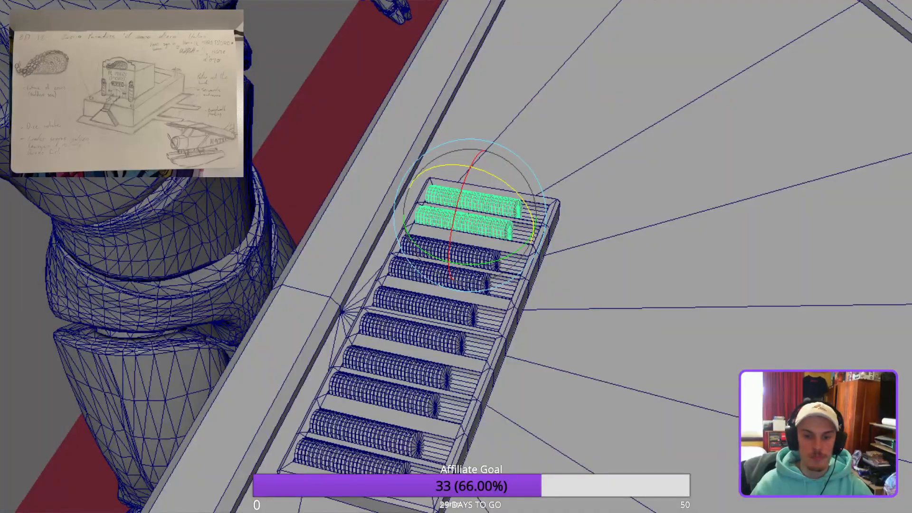
pyautogui.keyDown('alt'); pyautogui.moveTo(475, 266); pyautogui.dragTo(333, 228); pyautogui.keyUp('alt')
pyautogui.scroll(3, 456, 256)
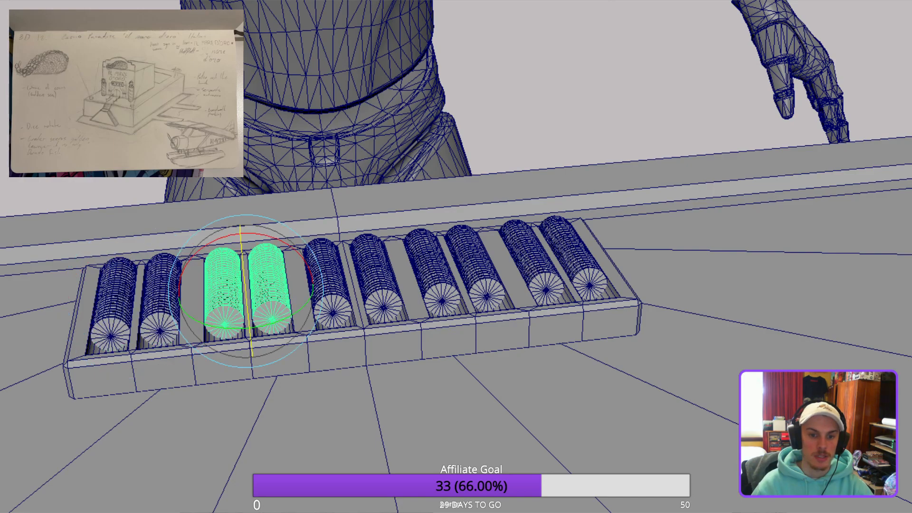
pyautogui.click(280, 356)
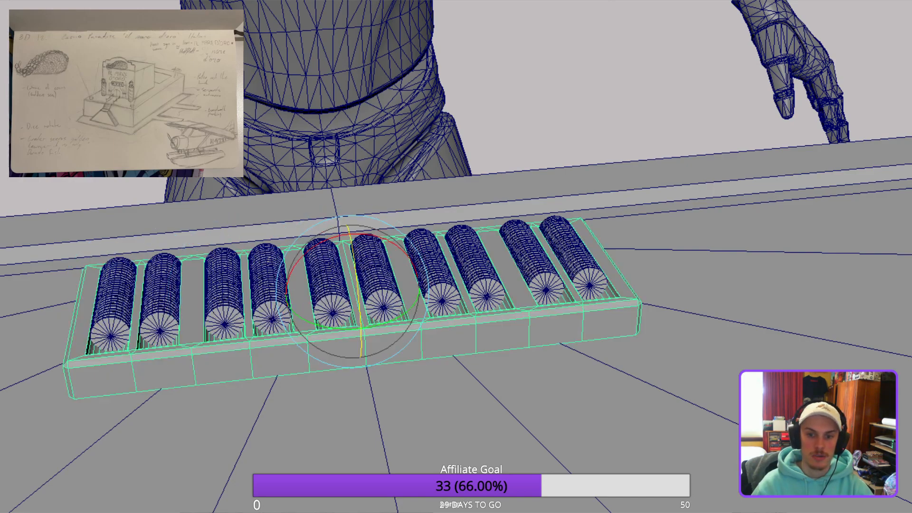
pyautogui.click(475, 266)
pyautogui.click(542, 271)
pyautogui.keyDown('alt'); pyautogui.moveTo(541, 271); pyautogui.dragTo(584, 342); pyautogui.keyUp('alt')
pyautogui.scroll(-3, 456, 257)
pyautogui.scroll(5, 456, 257)
pyautogui.keyDown('alt'); pyautogui.moveTo(475, 266); pyautogui.dragTo(408, 223); pyautogui.keyUp('alt')
pyautogui.scroll(-2, 456, 257)
pyautogui.keyDown('alt'); pyautogui.moveTo(408, 257); pyautogui.dragTo(470, 186, button='middle'); pyautogui.keyUp('alt')
pyautogui.keyDown('alt'); pyautogui.moveTo(470, 238); pyautogui.dragTo(389, 304); pyautogui.keyUp('alt')
pyautogui.scroll(3, 455, 257)
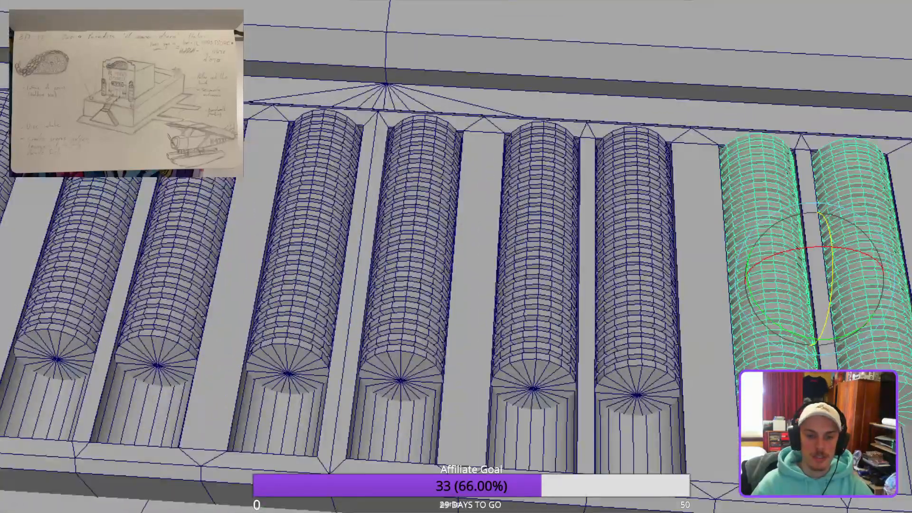
# Shorten the left stack of the central pair by deleting several chips one after another from its front end.
pyautogui.click(403, 189)
pyautogui.scroll(4, 404, 189)
pyautogui.press('f')
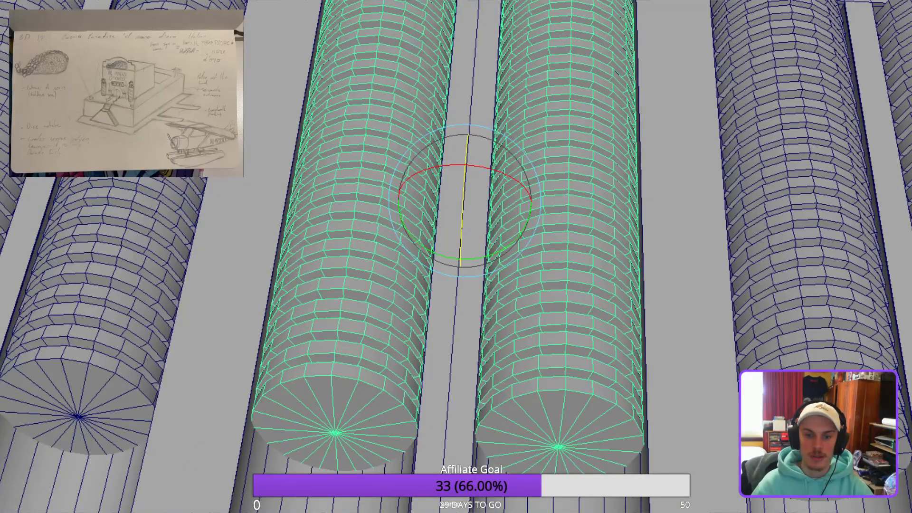
pyautogui.scroll(-2, 332, 374)
pyautogui.press('F11')
pyautogui.doubleClick(338, 377)
pyautogui.scroll(2, 426, 315)
pyautogui.keyDown('alt'); pyautogui.moveTo(426, 313); pyautogui.dragTo(574, 347); pyautogui.keyUp('alt')
pyautogui.press('Delete')
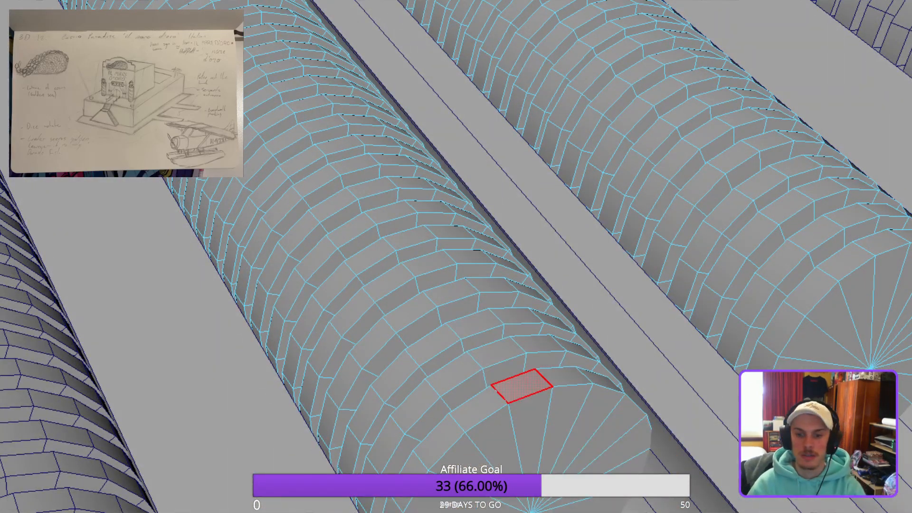
pyautogui.doubleClick(517, 384)
pyautogui.press('Delete')
pyautogui.doubleClick(495, 354)
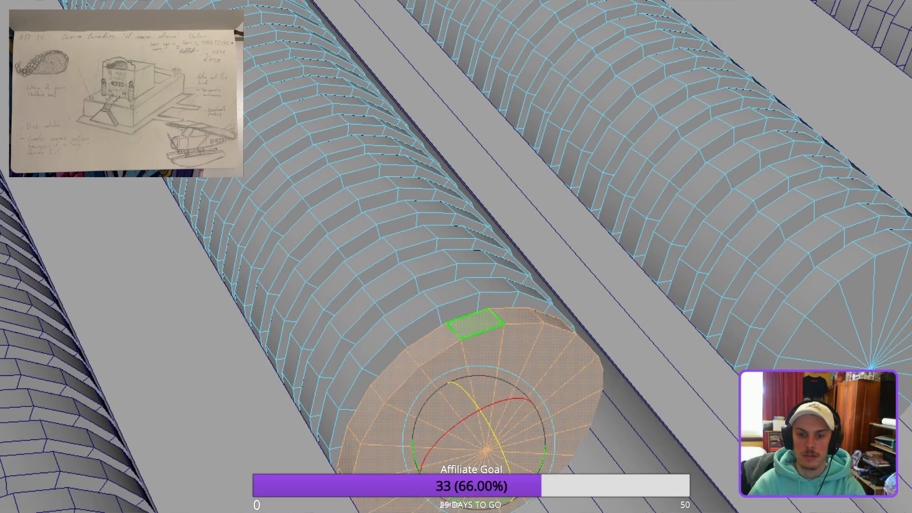
pyautogui.press('Delete')
pyautogui.doubleClick(432, 266)
pyautogui.press('Delete')
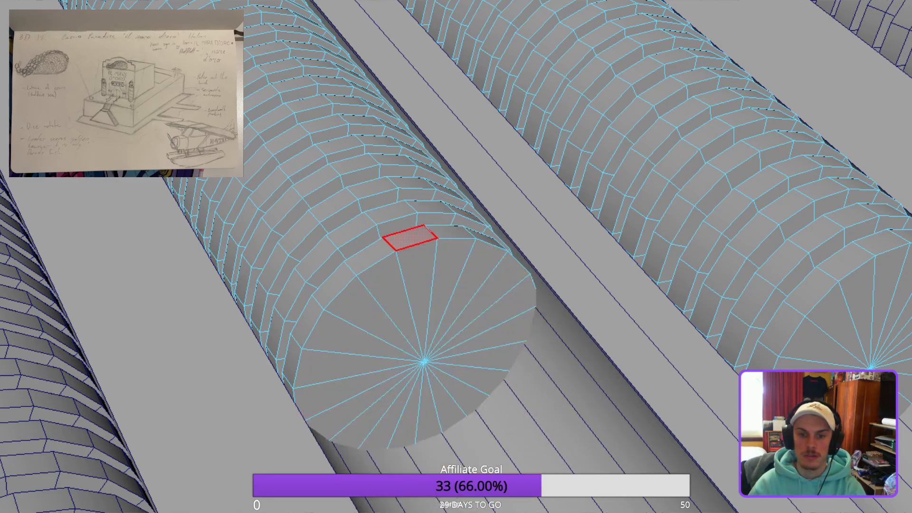
pyautogui.doubleClick(407, 232)
pyautogui.press('Delete')
pyautogui.scroll(-5, 642, 244)
pyautogui.keyDown('alt'); pyautogui.moveTo(717, 356); pyautogui.dragTo(664, 362); pyautogui.keyUp('alt')
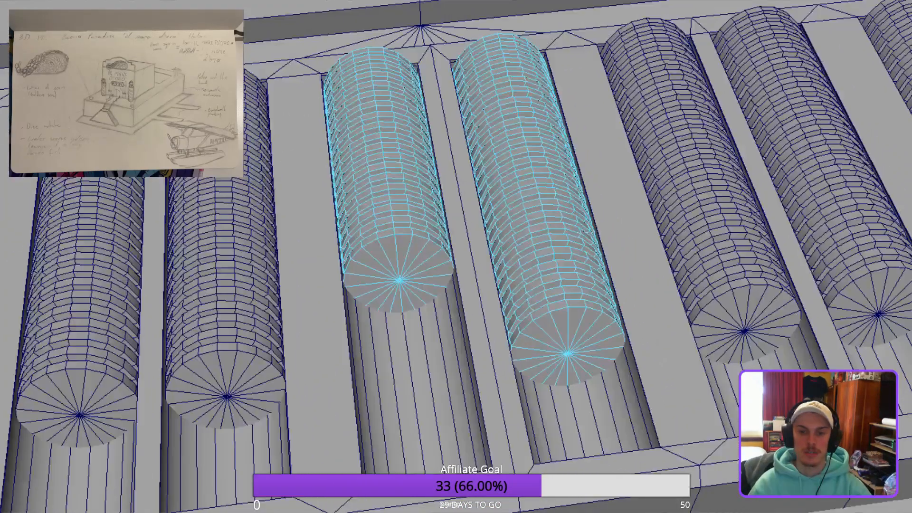
pyautogui.keyDown('alt'); pyautogui.moveTo(593, 305); pyautogui.dragTo(539, 291); pyautogui.keyUp('alt')
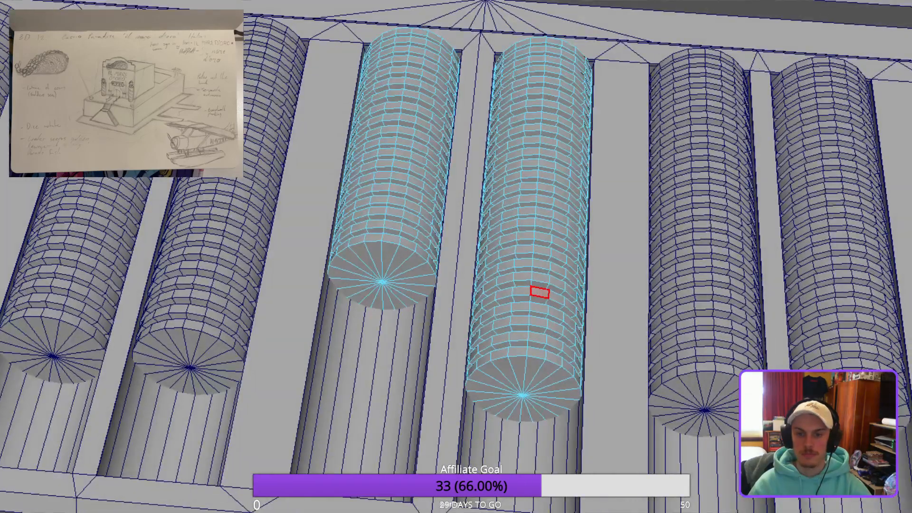
pyautogui.press('F8')
# Delete a few chips from the front of the left stack in the pair just right of the central pair.
pyautogui.scroll(-3, 539, 292)
pyautogui.keyDown('alt'); pyautogui.moveTo(540, 292); pyautogui.dragTo(342, 327, button='middle'); pyautogui.keyUp('alt')
pyautogui.click(449, 285)
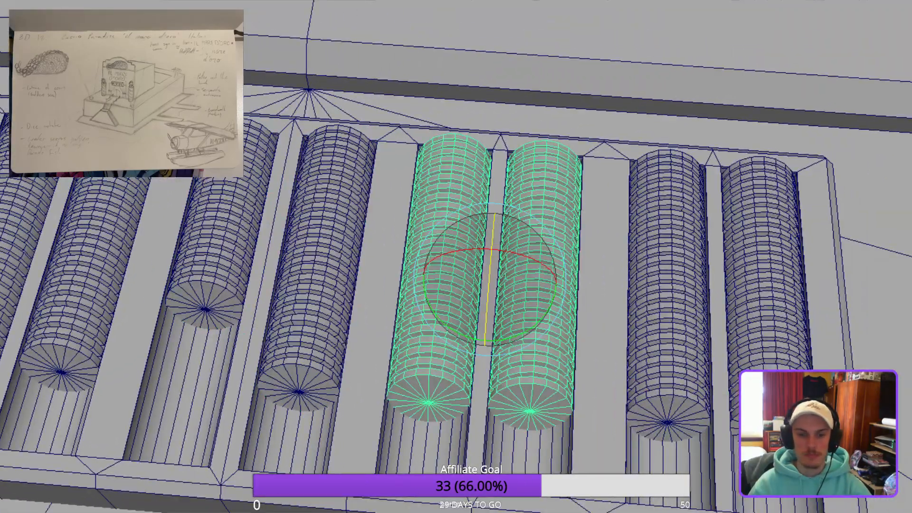
pyautogui.press('F11')
pyautogui.scroll(3, 484, 332)
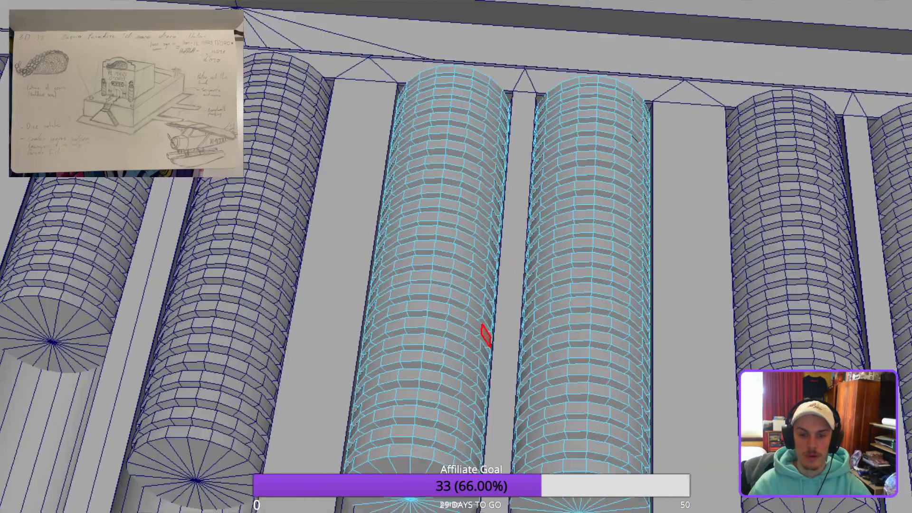
pyautogui.keyDown('alt'); pyautogui.moveTo(485, 332); pyautogui.dragTo(417, 298); pyautogui.keyUp('alt')
pyautogui.click(408, 332)
pyautogui.press('Delete')
pyautogui.doubleClick(400, 289)
pyautogui.press('Delete')
pyautogui.doubleClick(403, 274)
pyautogui.press('Delete')
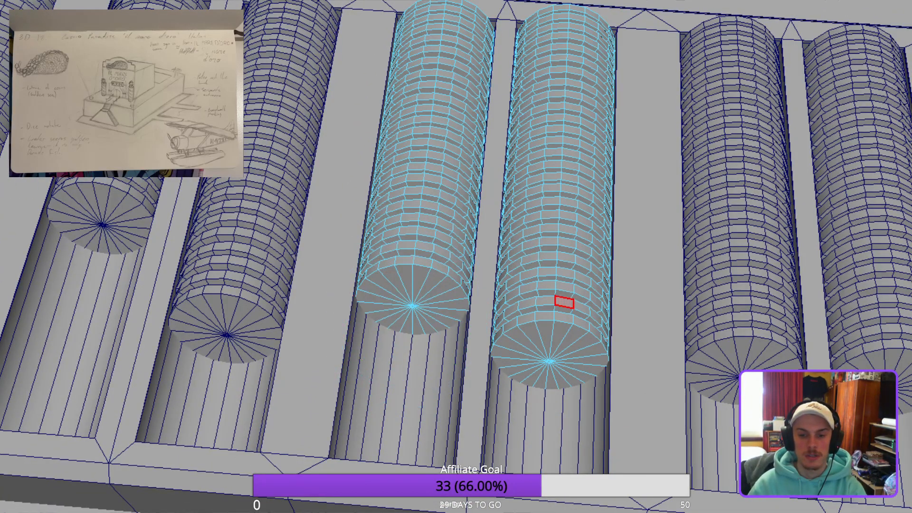
# Shorten the right stack of the same pair to well below its neighbour by deleting chips from its front end.
pyautogui.doubleClick(564, 303)
pyautogui.press('Delete')
pyautogui.doubleClick(545, 340)
pyautogui.press('Delete')
pyautogui.doubleClick(548, 304)
pyautogui.press('Delete')
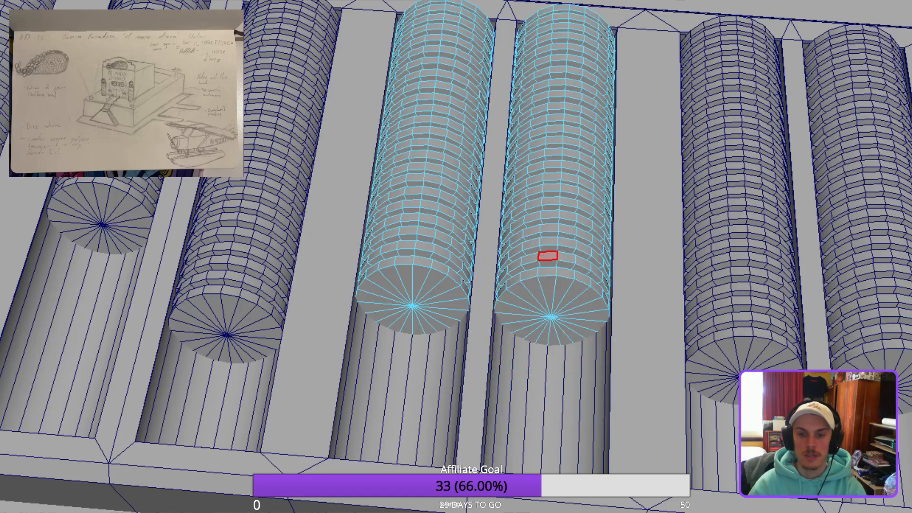
pyautogui.doubleClick(547, 255)
pyautogui.press('Delete')
pyautogui.doubleClick(536, 290)
pyautogui.press('Delete')
pyautogui.doubleClick(549, 221)
pyautogui.press('Delete')
pyautogui.doubleClick(550, 247)
pyautogui.press('Delete')
pyautogui.doubleClick(527, 221)
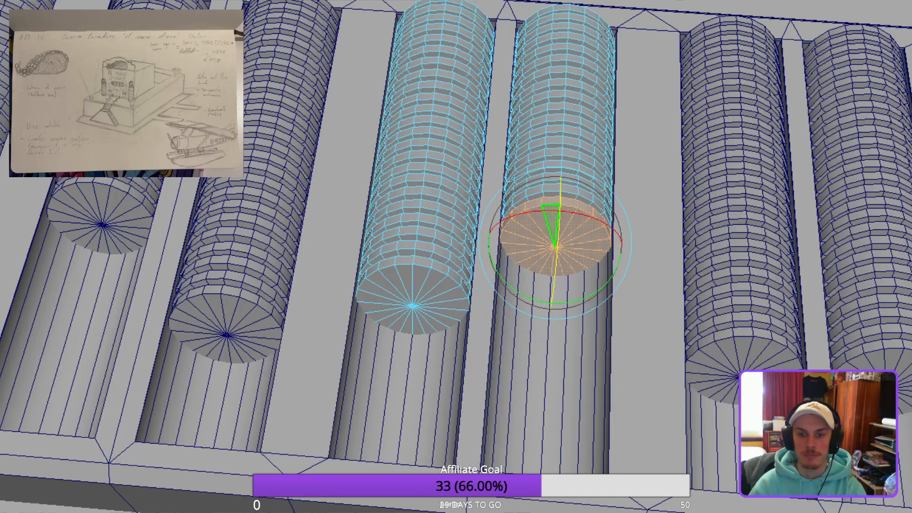
pyautogui.press('Delete')
pyautogui.doubleClick(551, 182)
pyautogui.press('Delete')
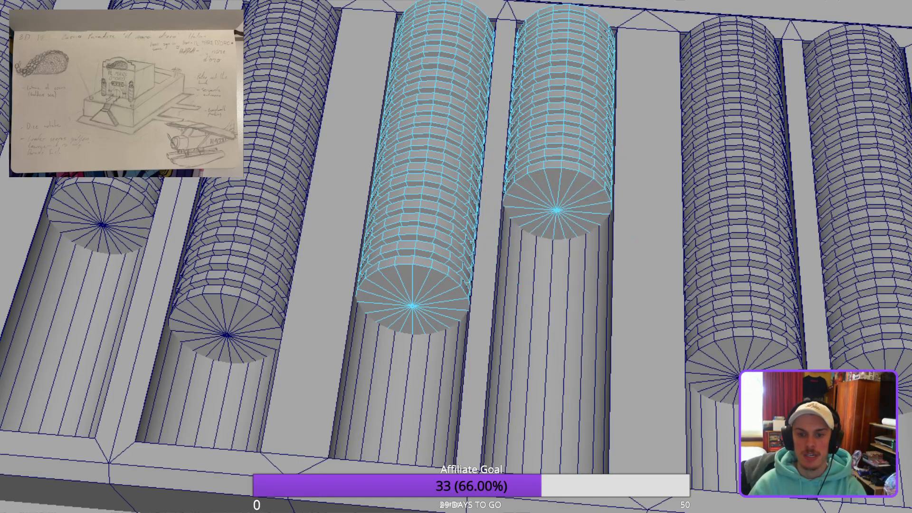
pyautogui.doubleClick(554, 196)
pyautogui.press('Delete')
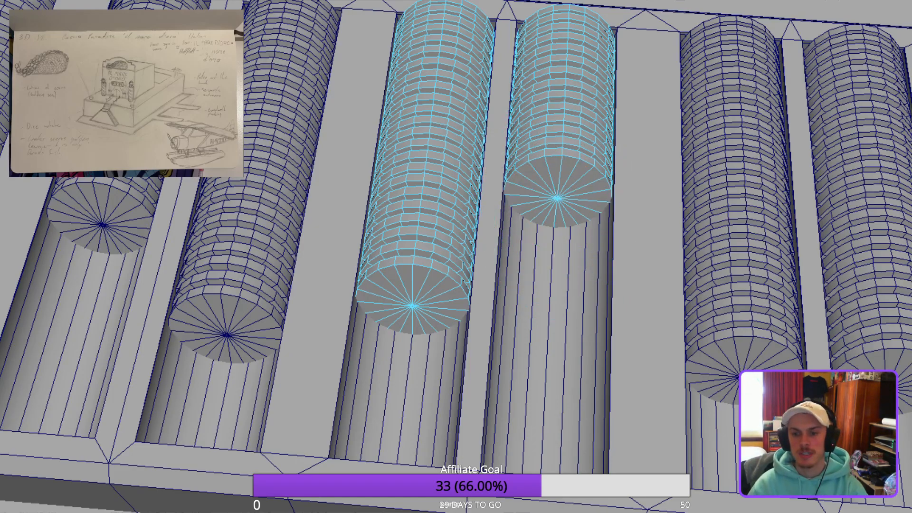
pyautogui.click(741, 209)
pyautogui.click(447, 190)
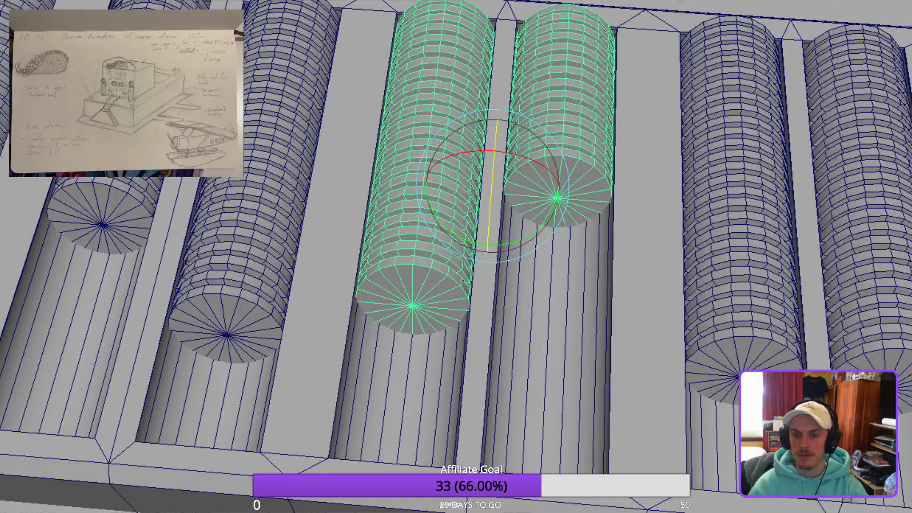
# Delete the front chips of the left stack in the rightmost pair so that it is slightly shorter than its neighbour.
pyautogui.click(741, 209)
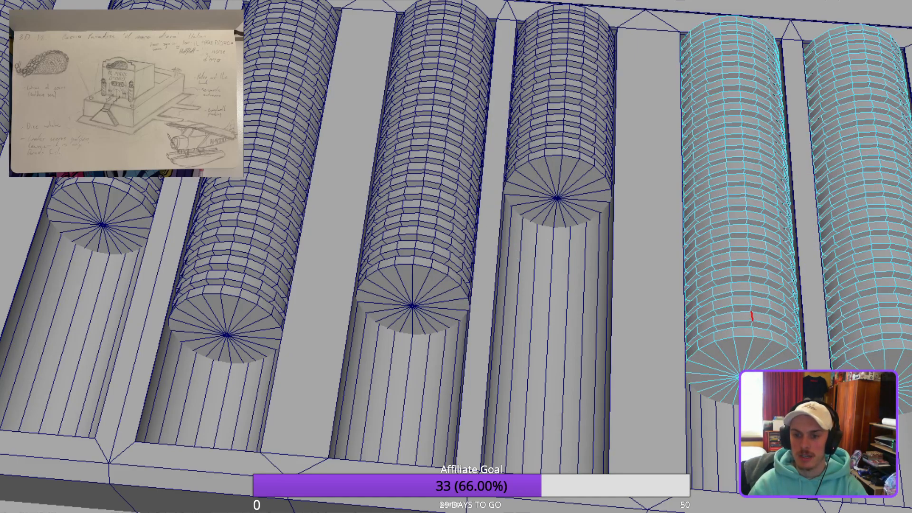
pyautogui.click(742, 331)
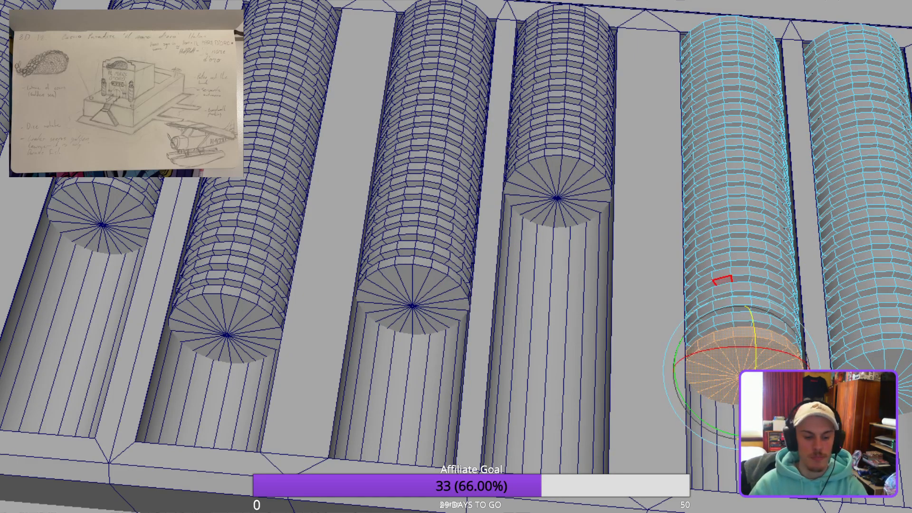
pyautogui.press('Delete')
pyautogui.doubleClick(730, 333)
pyautogui.press('Delete')
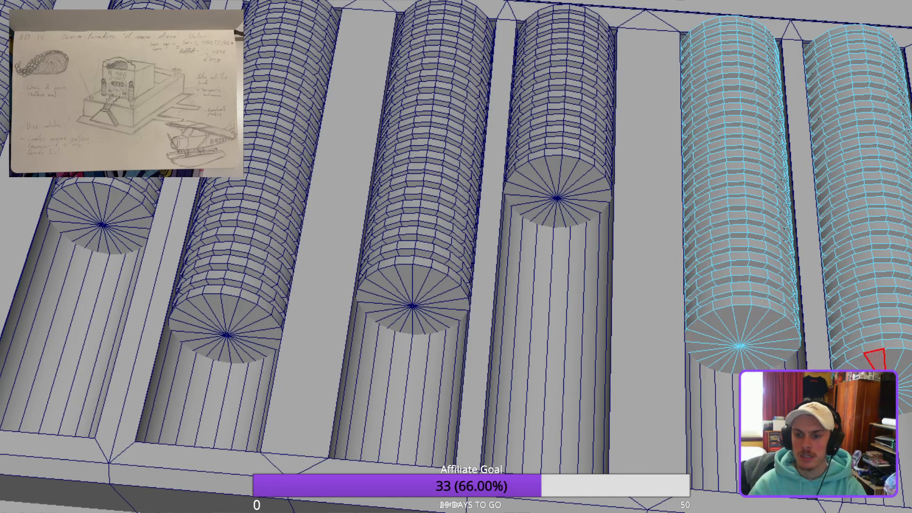
pyautogui.scroll(-5, 852, 328)
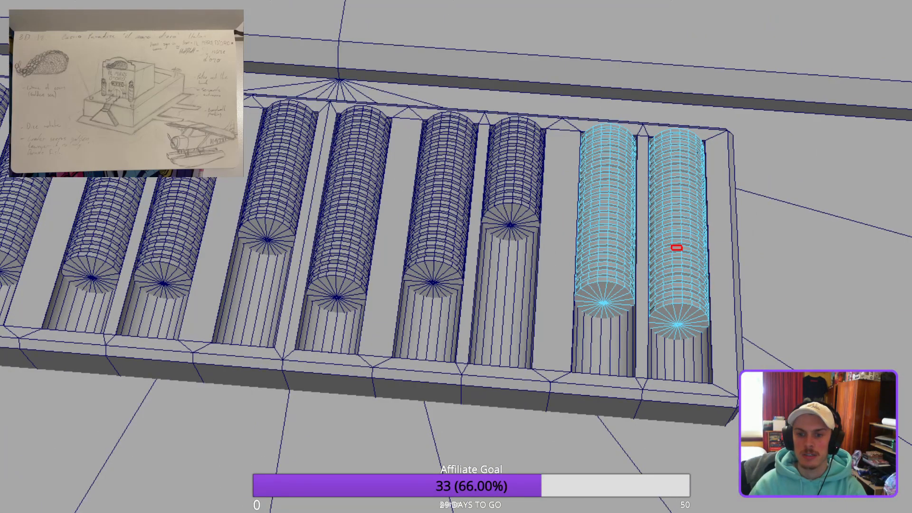
pyautogui.scroll(-2, 456, 256)
pyautogui.scroll(4, 456, 256)
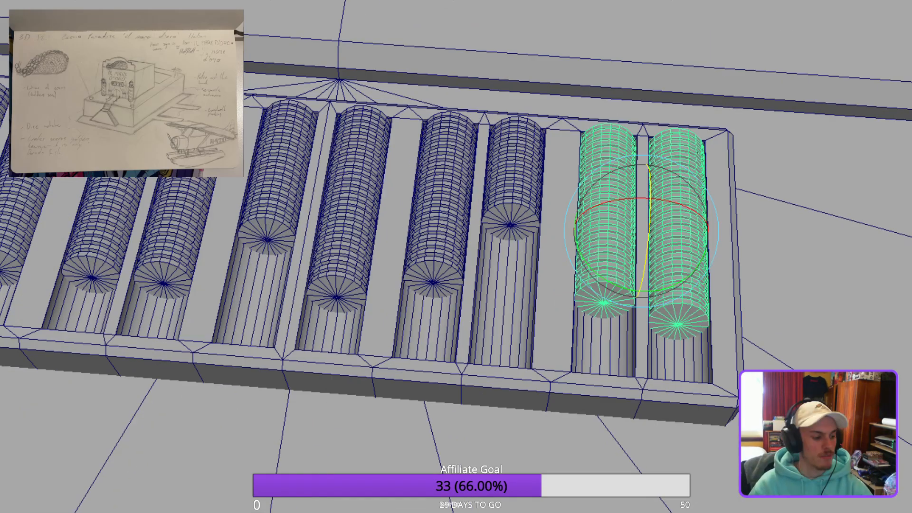
# Delete the front chips of the right stack in the pair just left of the central pair.
pyautogui.keyDown('alt'); pyautogui.moveTo(332, 256); pyautogui.dragTo(726, 266, button='middle'); pyautogui.keyUp('alt')
pyautogui.moveTo(456, 257)
pyautogui.keyDown('alt'); pyautogui.mouseDown()
pyautogui.moveTo(494, 257)
pyautogui.moveTo(463, 256)
pyautogui.mouseUp(); pyautogui.keyUp('alt')
pyautogui.click(451, 256)
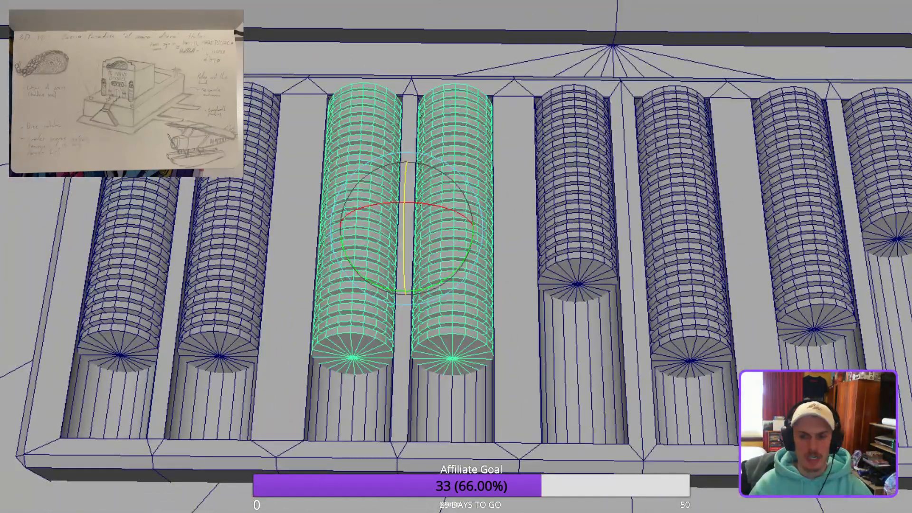
pyautogui.press('F11')
pyautogui.doubleClick(459, 328)
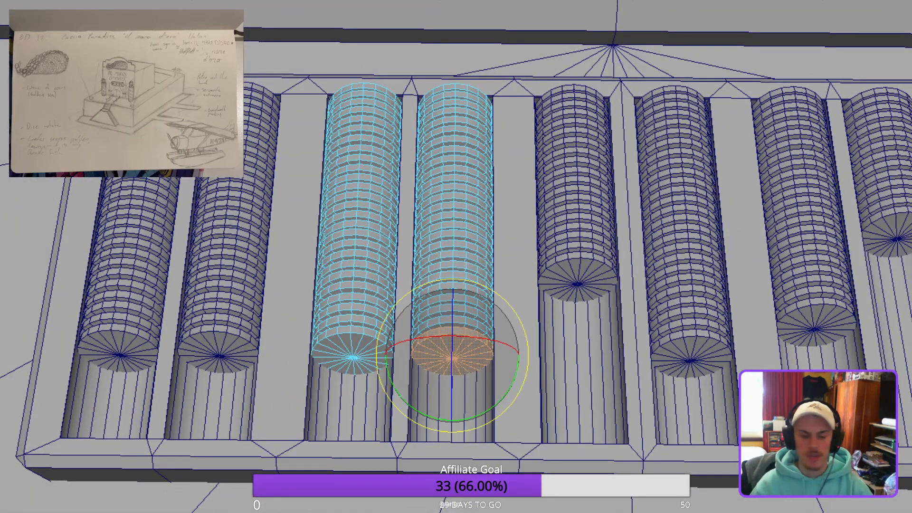
pyautogui.press('Delete')
pyautogui.doubleClick(455, 333)
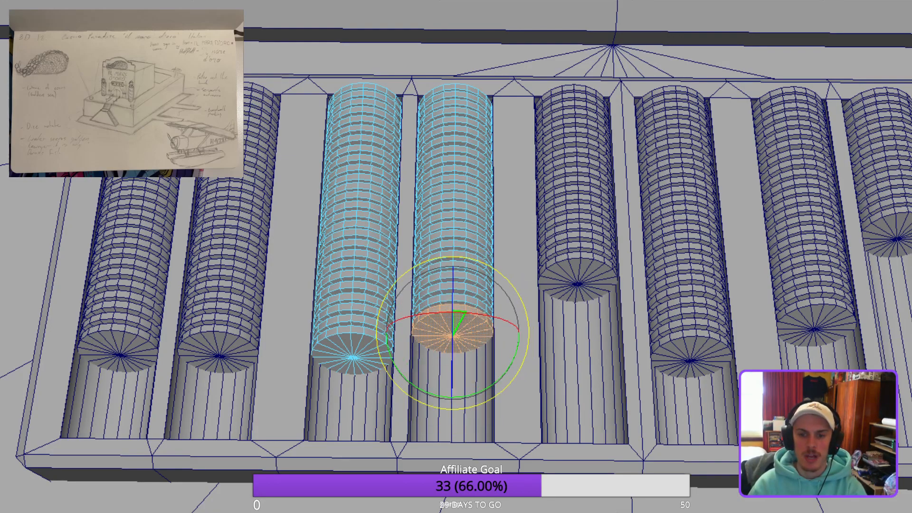
pyautogui.press('Delete')
# Shorten the left stack of that pair to less than half its length by deleting chips from its front end.
pyautogui.doubleClick(355, 344)
pyautogui.press('Delete')
pyautogui.doubleClick(356, 324)
pyautogui.press('Delete')
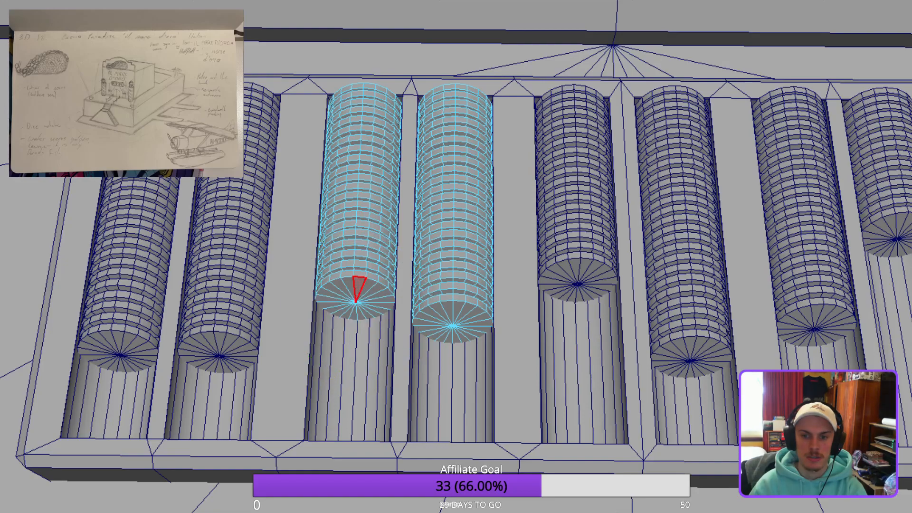
pyautogui.doubleClick(357, 283)
pyautogui.press('Delete')
pyautogui.doubleClick(359, 275)
pyautogui.press('Delete')
pyautogui.doubleClick(364, 261)
pyautogui.press('Delete')
pyautogui.doubleClick(356, 269)
pyautogui.press('Delete')
pyautogui.click(354, 264)
pyautogui.press('Delete')
pyautogui.doubleClick(359, 254)
pyautogui.press('Delete')
pyautogui.doubleClick(377, 230)
pyautogui.press('Delete')
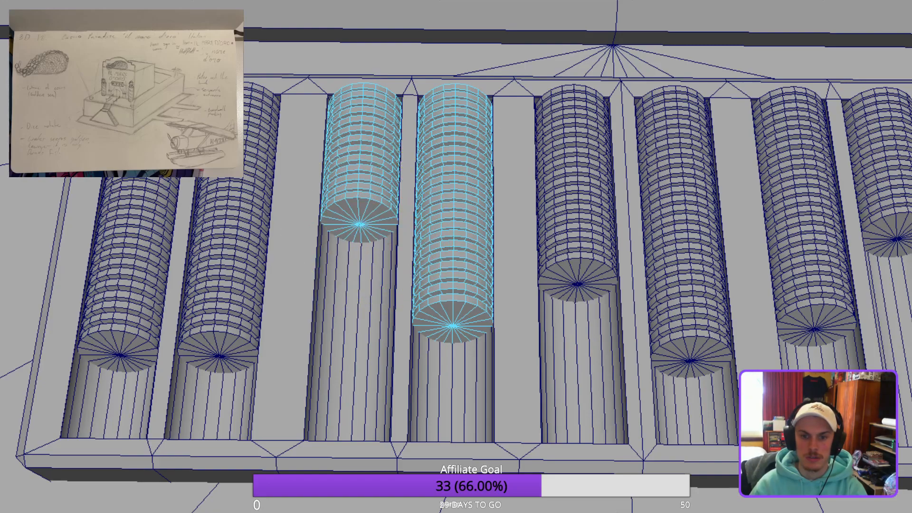
pyautogui.doubleClick(380, 216)
pyautogui.press('Delete')
pyautogui.doubleClick(341, 204)
pyautogui.press('Delete')
pyautogui.doubleClick(348, 195)
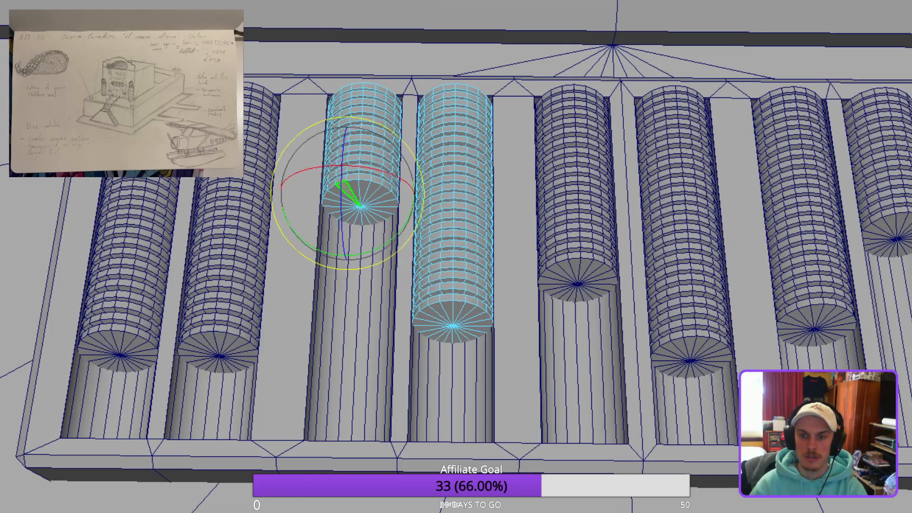
pyautogui.press('Delete')
pyautogui.doubleClick(361, 193)
pyautogui.press('Delete')
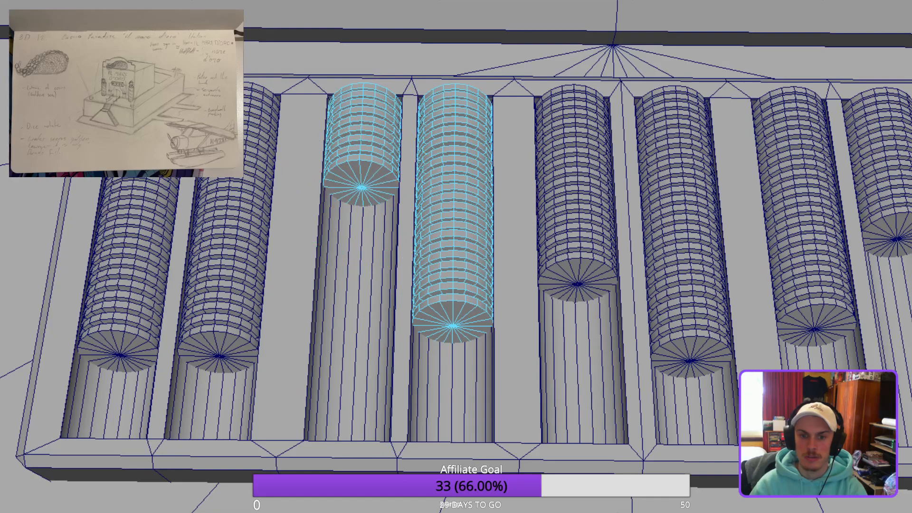
pyautogui.press('F8')
# Shorten the right stack of the leftmost pair by deleting its front chips, including the detached chip at the end.
pyautogui.click(223, 237)
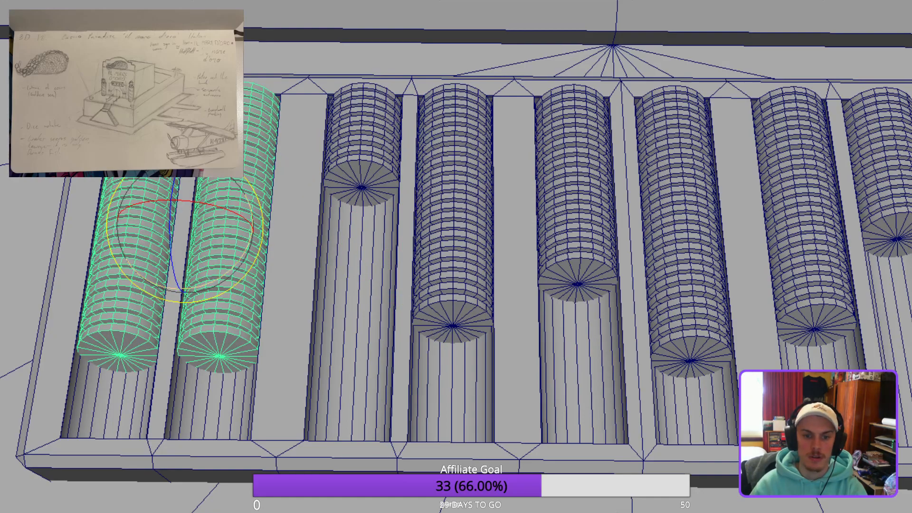
pyautogui.doubleClick(234, 325)
pyautogui.press('Delete')
pyautogui.doubleClick(235, 304)
pyautogui.press('Delete')
pyautogui.doubleClick(240, 320)
pyautogui.press('Delete')
pyautogui.doubleClick(234, 331)
pyautogui.press('Delete')
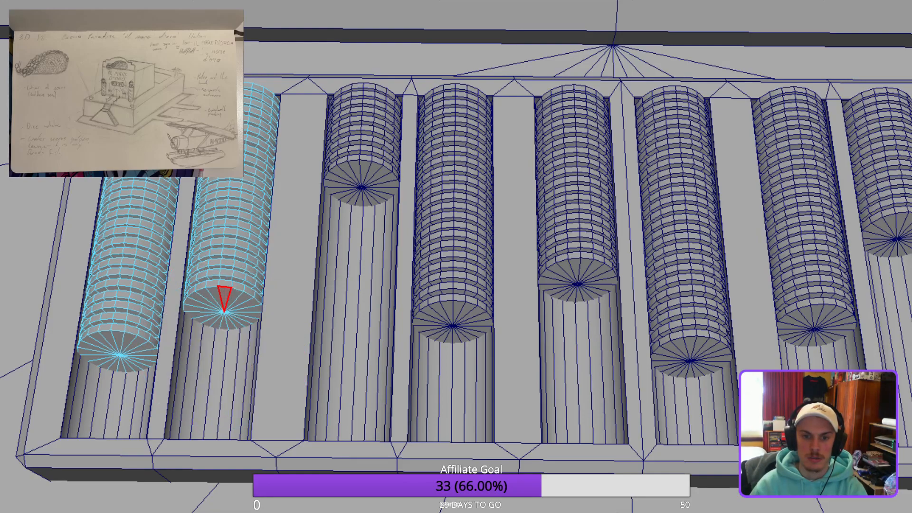
pyautogui.doubleClick(240, 307)
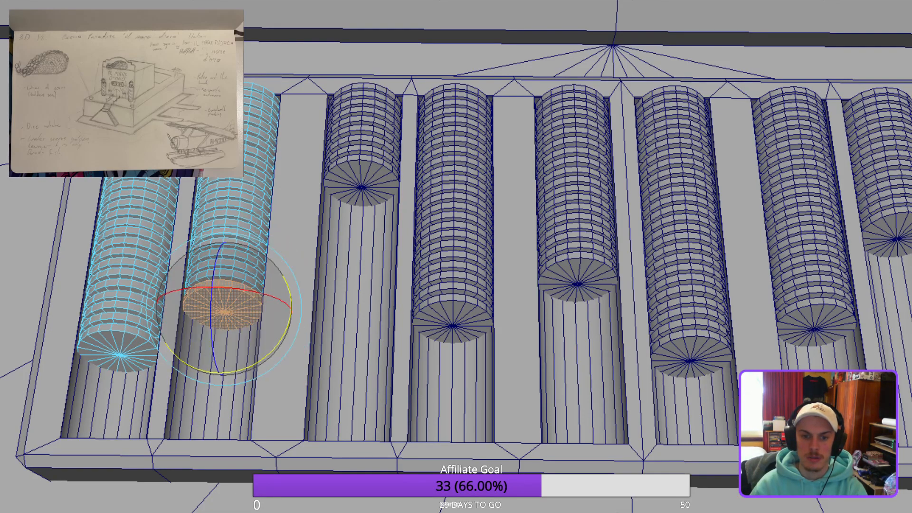
pyautogui.press('Delete')
pyautogui.doubleClick(237, 270)
pyautogui.press('Delete')
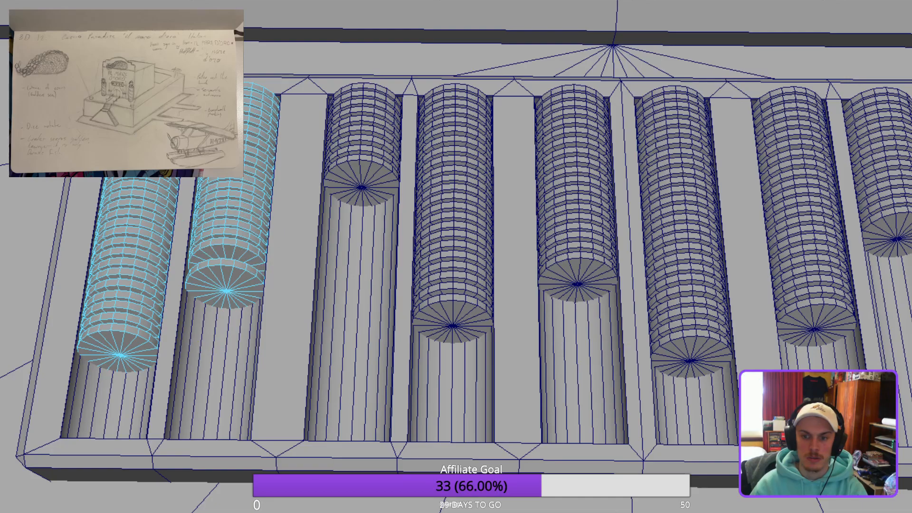
pyautogui.scroll(-5, 456, 256)
pyautogui.scroll(2, 456, 256)
pyautogui.doubleClick(272, 273)
pyautogui.press('Delete')
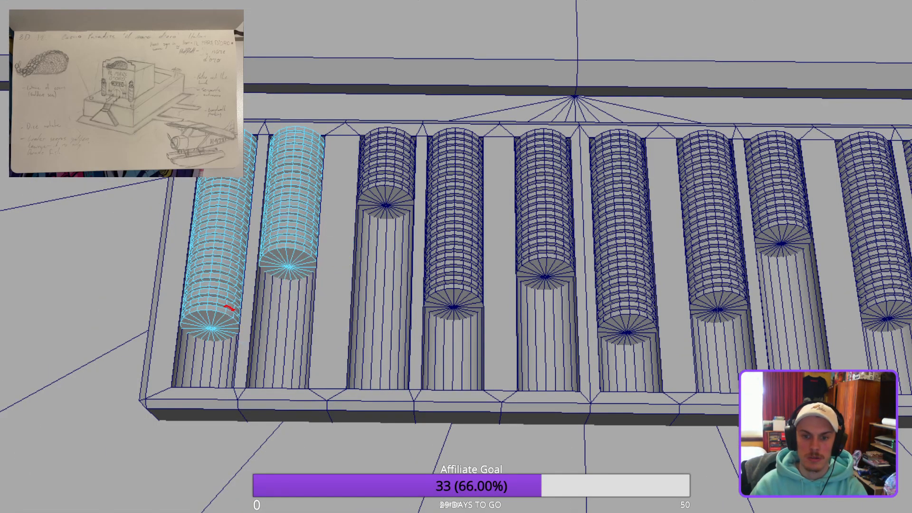
pyautogui.press('F8')
# Remove a little more from the front of the left stack in the pair just right of the central pair.
pyautogui.scroll(-4, 311, 216)
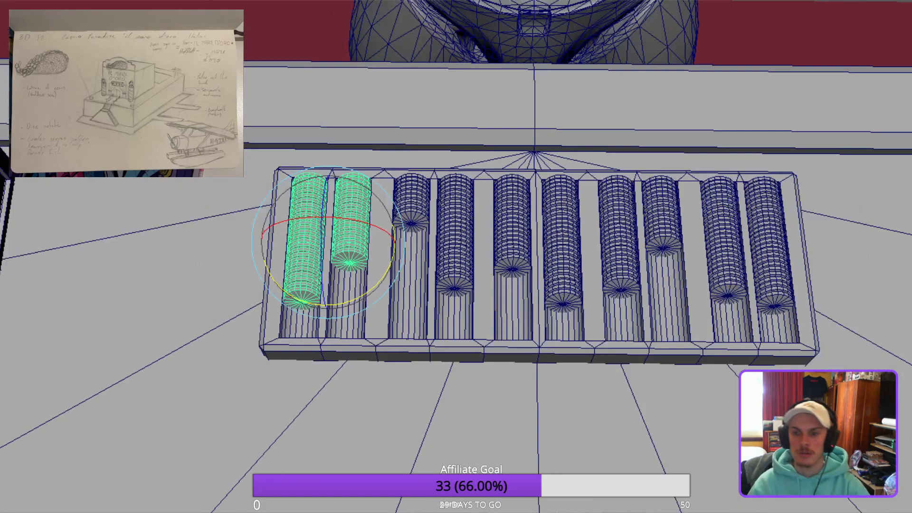
pyautogui.scroll(5, 456, 257)
pyautogui.keyDown('alt'); pyautogui.moveTo(570, 256); pyautogui.dragTo(317, 277, button='middle'); pyautogui.keyUp('alt')
pyautogui.click(558, 237)
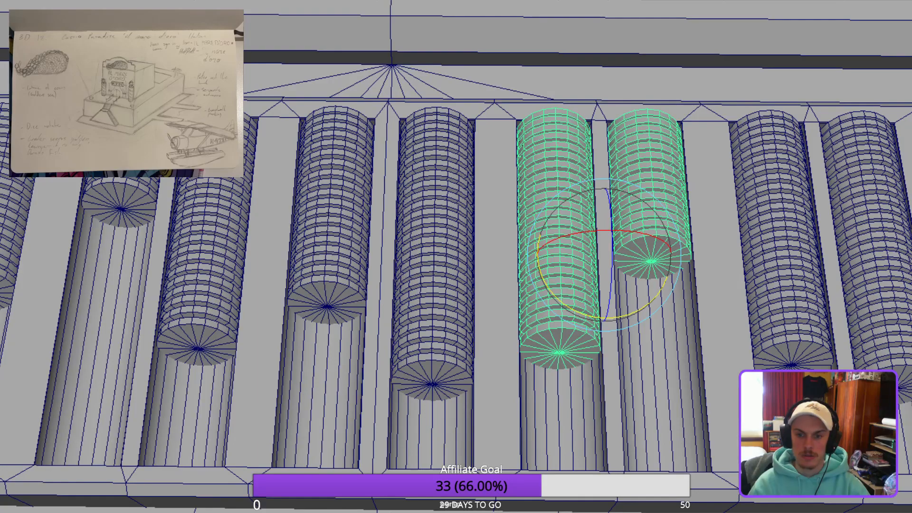
pyautogui.press('F8')
pyautogui.click(561, 340)
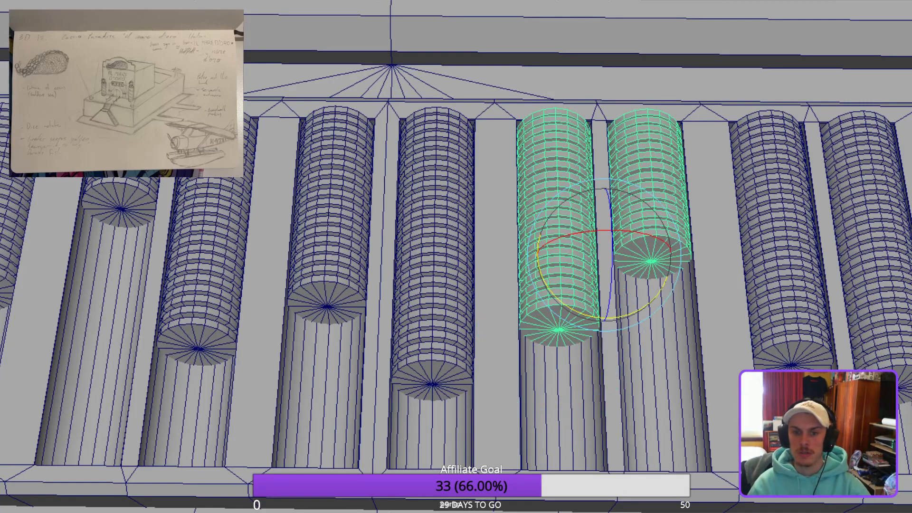
# Examine the tray with its uneven chip stacks in a wide view of the table and the mannequin.
pyautogui.scroll(-6, 456, 256)
pyautogui.keyDown('alt'); pyautogui.moveTo(456, 257); pyautogui.dragTo(238, 209); pyautogui.keyUp('alt')
pyautogui.scroll(-6, 456, 256)
pyautogui.scroll(-6, 456, 257)
pyautogui.keyDown('alt'); pyautogui.moveTo(456, 257); pyautogui.dragTo(456, 403, button='middle'); pyautogui.keyUp('alt')
pyautogui.scroll(-8, 455, 257)
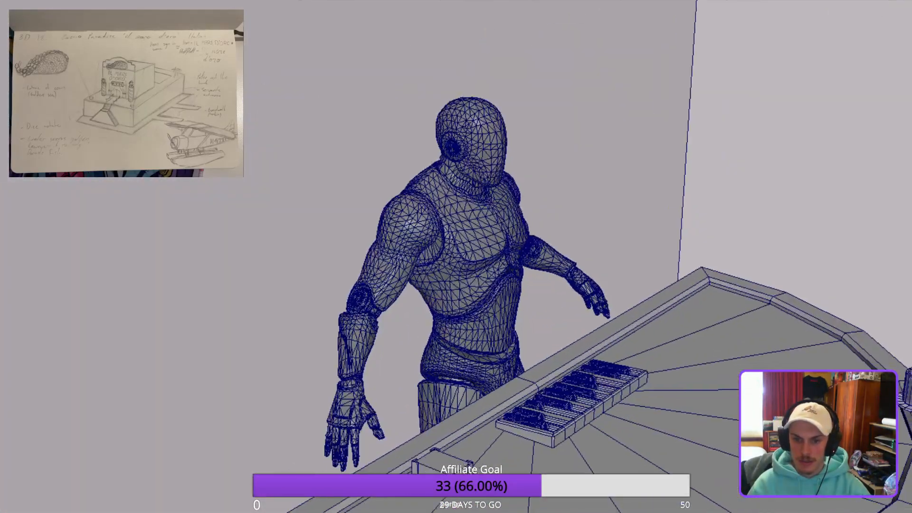
# Examine the tray's chip stacks up close from the front, including the pair just right of the central pair.
pyautogui.scroll(3, 456, 257)
pyautogui.keyDown('alt'); pyautogui.moveTo(456, 256); pyautogui.dragTo(394, 124, button='middle'); pyautogui.keyUp('alt')
pyautogui.keyDown('alt'); pyautogui.moveTo(456, 256); pyautogui.dragTo(499, 319); pyautogui.keyUp('alt')
pyautogui.keyDown('alt'); pyautogui.moveTo(499, 318); pyautogui.dragTo(456, 363, button='middle'); pyautogui.keyUp('alt')
pyautogui.keyDown('alt'); pyautogui.moveTo(455, 304); pyautogui.dragTo(565, 306); pyautogui.keyUp('alt')
pyautogui.keyDown('alt'); pyautogui.moveTo(565, 306); pyautogui.dragTo(622, 306, button='right'); pyautogui.keyUp('alt')
pyautogui.click(420, 285)
pyautogui.keyDown('alt'); pyautogui.moveTo(420, 285); pyautogui.dragTo(580, 285, button='right'); pyautogui.keyUp('alt')
pyautogui.keyDown('alt'); pyautogui.moveTo(456, 295); pyautogui.dragTo(575, 289); pyautogui.keyUp('alt')
pyautogui.keyDown('alt'); pyautogui.moveTo(575, 290); pyautogui.dragTo(603, 233, button='middle'); pyautogui.keyUp('alt')
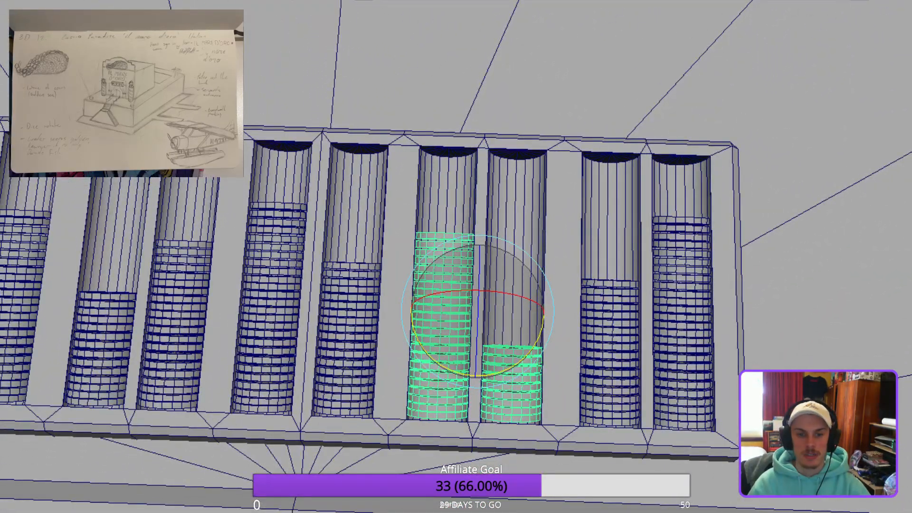
# Shorten the left stack of the central pair to about its neighbour's length by deleting chips from its front end.
pyautogui.click(346, 332)
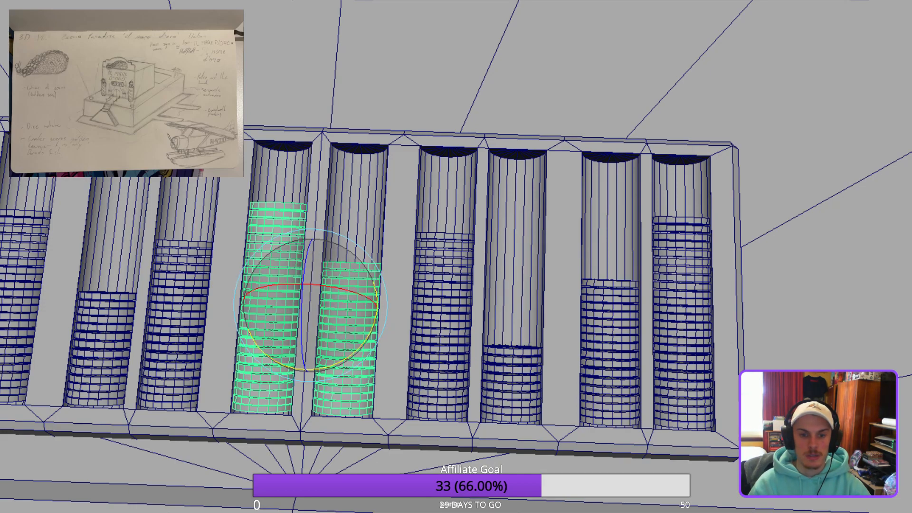
pyautogui.scroll(3, 465, 248)
pyautogui.doubleClick(223, 187)
pyautogui.press('Delete')
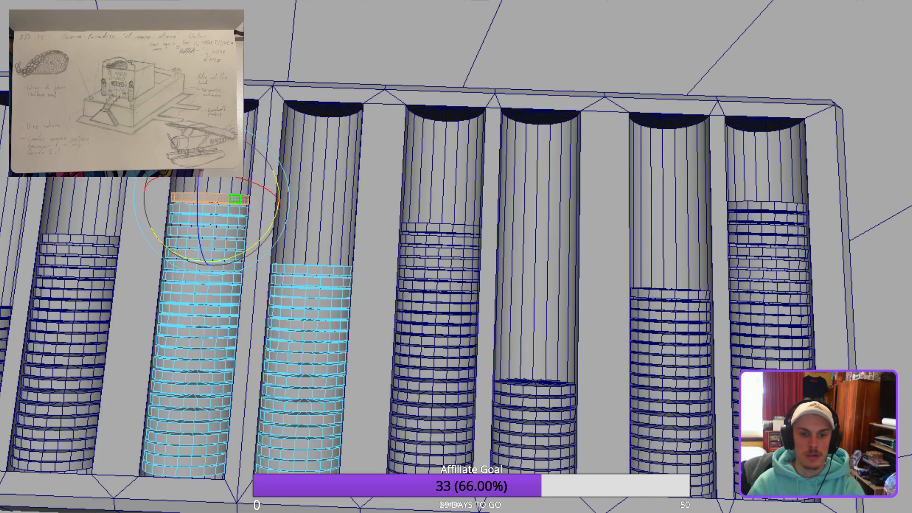
pyautogui.press('Delete')
pyautogui.doubleClick(207, 232)
pyautogui.press('Delete')
pyautogui.doubleClick(206, 242)
pyautogui.press('Delete')
pyautogui.doubleClick(204, 265)
pyautogui.press('Delete')
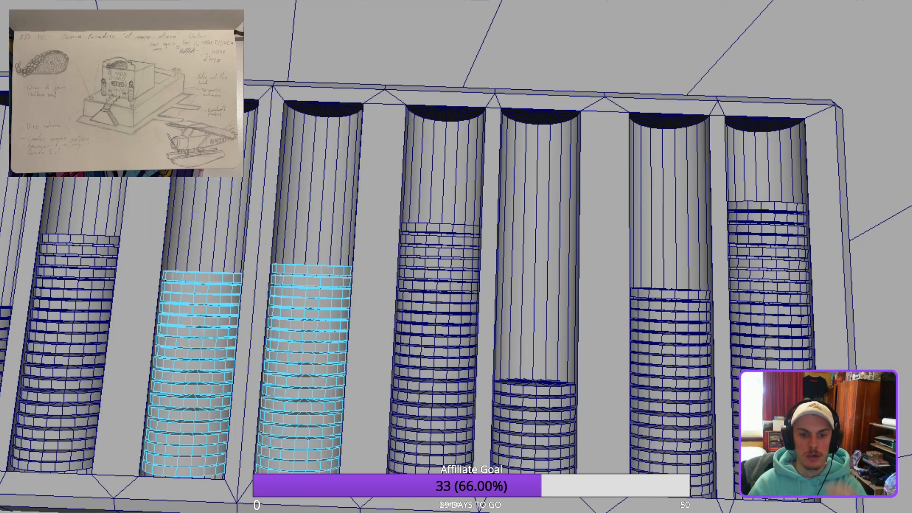
pyautogui.press('F8')
pyautogui.scroll(-2, 456, 256)
pyautogui.scroll(2, 456, 256)
pyautogui.scroll(1, 439, 233)
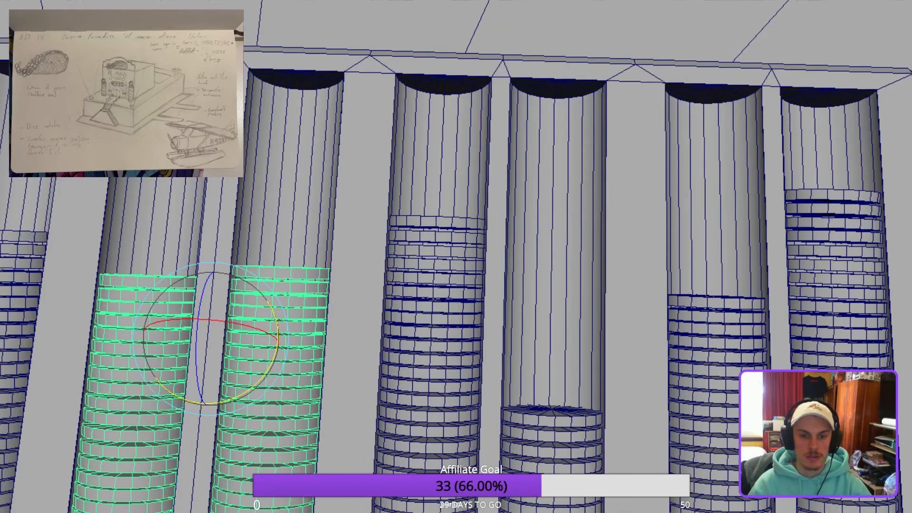
pyautogui.press('Delete')
pyautogui.press('F8')
# Examine the whole tray with its uneven stacks from a wide view over the table.
pyautogui.scroll(-4, 280, 301)
pyautogui.keyDown('alt'); pyautogui.moveTo(455, 257); pyautogui.dragTo(370, 219); pyautogui.keyUp('alt')
pyautogui.scroll(-6, 323, 256)
pyautogui.scroll(-12, 456, 256)
pyautogui.hotkey('alt', 'd')
pyautogui.scroll(10, 456, 257)
pyautogui.keyDown('alt'); pyautogui.moveTo(456, 256); pyautogui.dragTo(560, 318); pyautogui.keyUp('alt')
pyautogui.scroll(10, 456, 256)
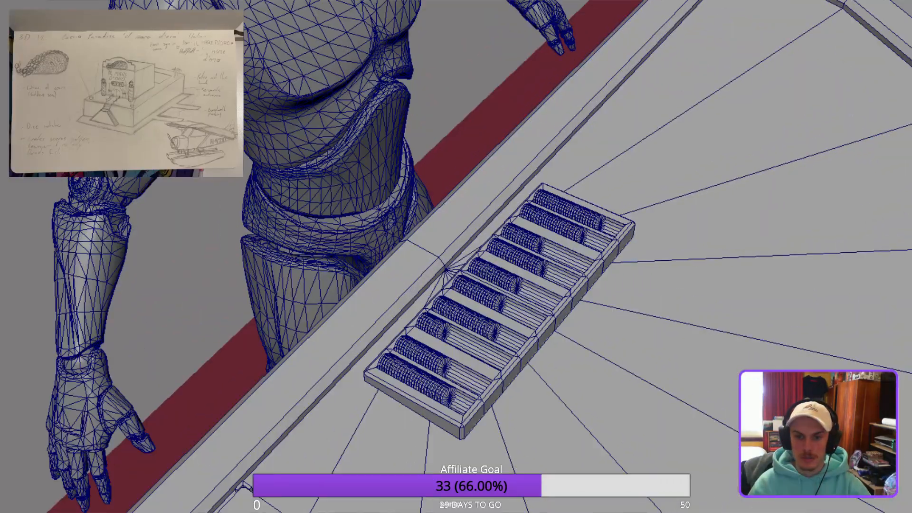
# Shorten the right stack of the second pair from the left to slightly longer than its neighbour by deleting front chips.
pyautogui.keyDown('alt'); pyautogui.moveTo(456, 256); pyautogui.dragTo(541, 285); pyautogui.keyUp('alt')
pyautogui.scroll(-3, 456, 256)
pyautogui.keyDown('alt'); pyautogui.moveTo(456, 256); pyautogui.dragTo(579, 280); pyautogui.keyUp('alt')
pyautogui.scroll(4, 456, 256)
pyautogui.keyDown('alt'); pyautogui.moveTo(456, 256); pyautogui.dragTo(788, 332, button='middle'); pyautogui.keyUp('alt')
pyautogui.scroll(2, 456, 257)
pyautogui.keyDown('alt'); pyautogui.moveTo(456, 257); pyautogui.dragTo(504, 273); pyautogui.keyUp('alt')
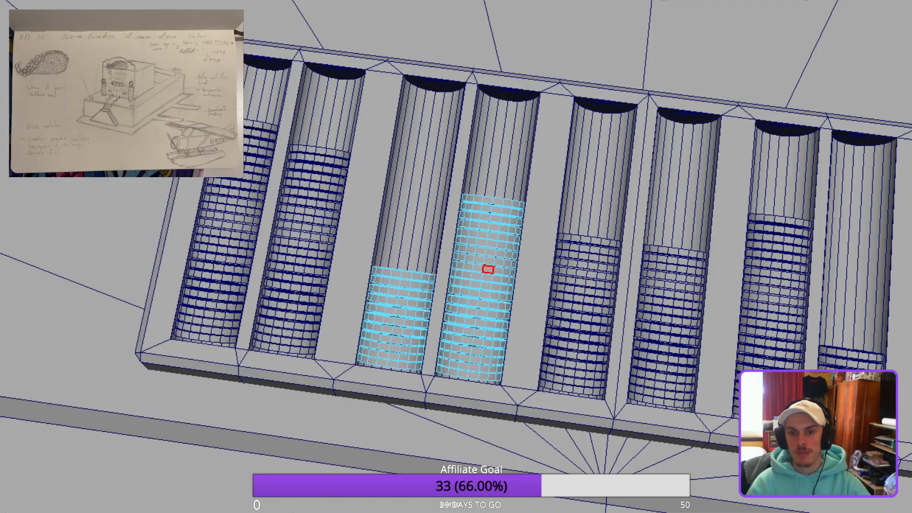
pyautogui.press('F8')
pyautogui.scroll(-2, 488, 269)
pyautogui.keyDown('alt'); pyautogui.moveTo(488, 270); pyautogui.dragTo(584, 304); pyautogui.keyUp('alt')
pyautogui.scroll(-4, 488, 269)
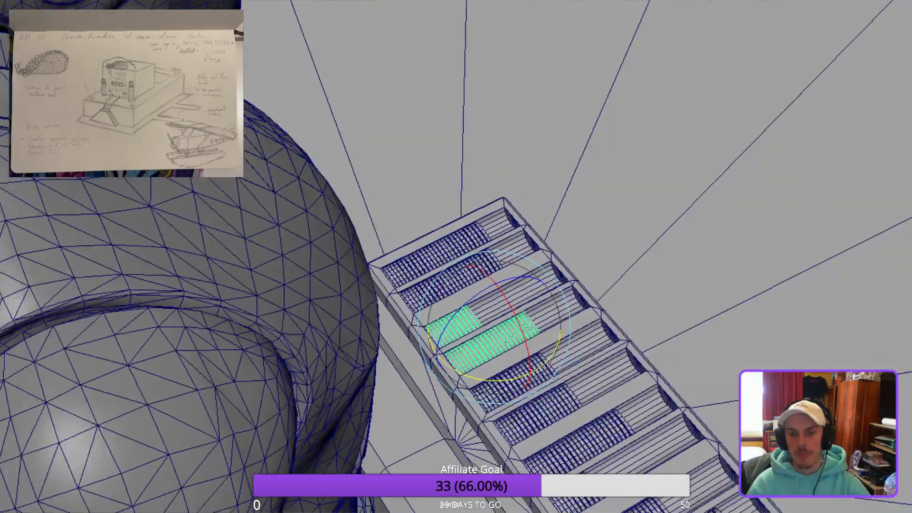
pyautogui.keyDown('alt'); pyautogui.moveTo(456, 285); pyautogui.dragTo(508, 289); pyautogui.keyUp('alt')
pyautogui.scroll(5, 456, 256)
pyautogui.keyDown('alt'); pyautogui.moveTo(456, 266); pyautogui.dragTo(582, 218); pyautogui.keyUp('alt')
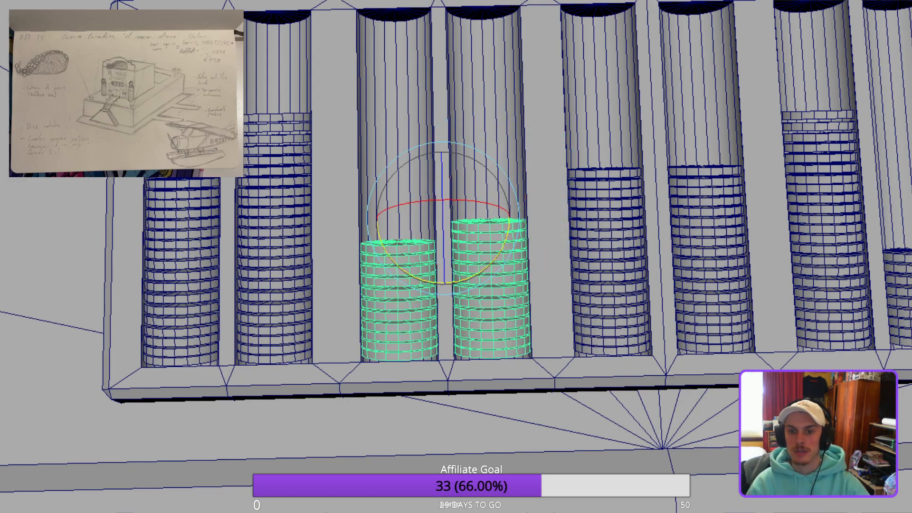
# Examine the casino building from above, including the upper floor and the round bar in the hall below.
pyautogui.keyDown('alt'); pyautogui.moveTo(551, 256); pyautogui.dragTo(366, 228); pyautogui.keyUp('alt')
pyautogui.scroll(-3, 456, 256)
pyautogui.keyDown('alt'); pyautogui.moveTo(455, 257); pyautogui.dragTo(456, 209); pyautogui.keyUp('alt')
pyautogui.scroll(-15, 455, 256)
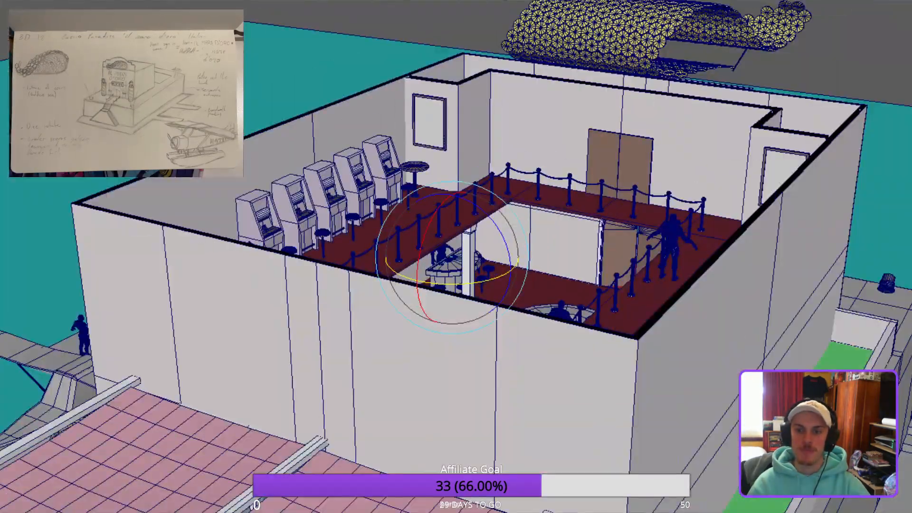
pyautogui.press('q')
pyautogui.keyDown('alt'); pyautogui.moveTo(456, 256); pyautogui.dragTo(456, 280); pyautogui.keyUp('alt')
pyautogui.scroll(10, 456, 257)
pyautogui.keyDown('alt'); pyautogui.moveTo(456, 256); pyautogui.dragTo(428, 143, button='middle'); pyautogui.keyUp('alt')
pyautogui.keyDown('alt'); pyautogui.moveTo(456, 257); pyautogui.dragTo(428, 209); pyautogui.keyUp('alt')
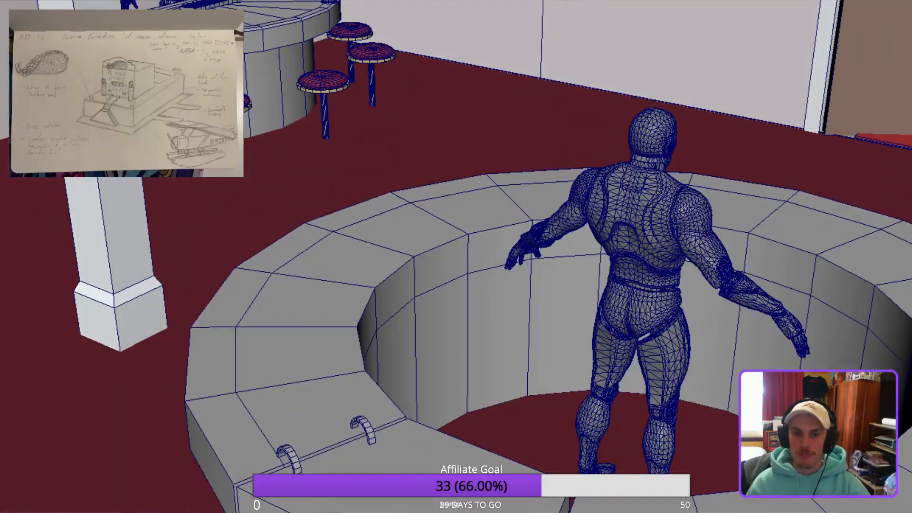
# Examine the half-round card table with its chip tray, mannequin and stools from the players' side.
pyautogui.keyDown('alt'); pyautogui.moveTo(456, 256); pyautogui.dragTo(494, 370, button='middle'); pyautogui.keyUp('alt')
pyautogui.scroll(4, 456, 256)
pyautogui.keyDown('alt'); pyautogui.moveTo(456, 256); pyautogui.dragTo(359, 250); pyautogui.keyUp('alt')
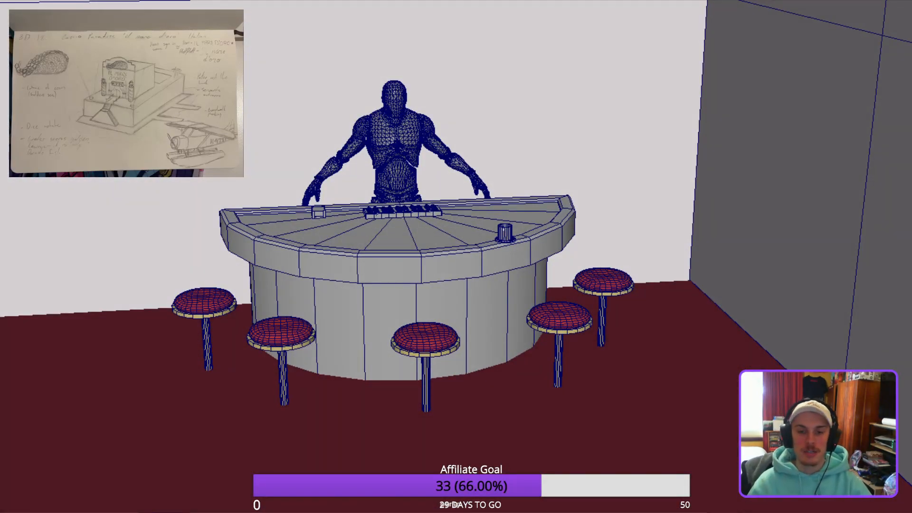
pyautogui.keyDown('alt'); pyautogui.moveTo(456, 256); pyautogui.dragTo(408, 259); pyautogui.keyUp('alt')
pyautogui.scroll(3, 456, 257)
pyautogui.keyDown('alt'); pyautogui.moveTo(456, 256); pyautogui.dragTo(510, 297, button='middle'); pyautogui.keyUp('alt')
pyautogui.keyDown('alt'); pyautogui.moveTo(455, 257); pyautogui.dragTo(454, 315); pyautogui.keyUp('alt')
pyautogui.keyDown('alt'); pyautogui.moveTo(456, 256); pyautogui.dragTo(463, 228); pyautogui.keyUp('alt')
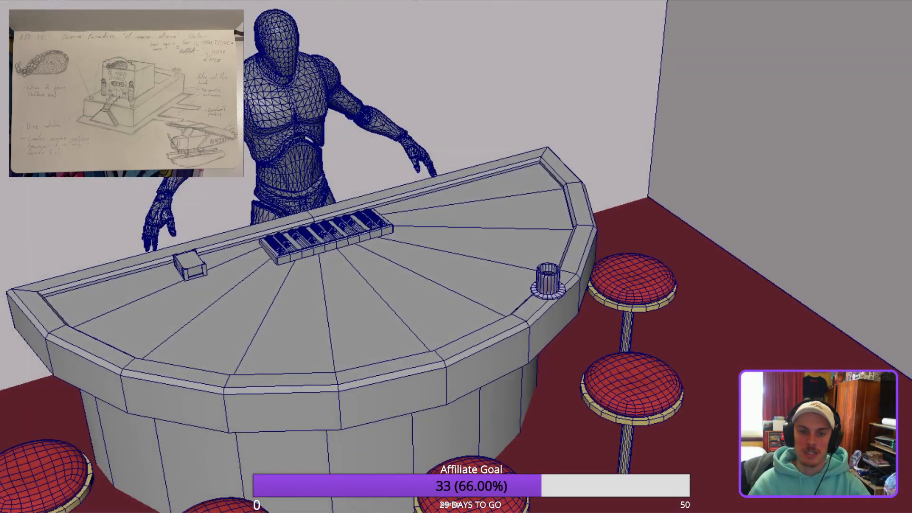
# Examine the roulette table with its wheel and loose chips, and the rest of the ground floor around it.
pyautogui.scroll(-1, 456, 257)
pyautogui.keyDown('alt'); pyautogui.moveTo(456, 257); pyautogui.dragTo(584, 252, button='middle'); pyautogui.keyUp('alt')
pyautogui.keyDown('alt'); pyautogui.moveTo(455, 256); pyautogui.dragTo(489, 232); pyautogui.keyUp('alt')
pyautogui.keyDown('alt'); pyautogui.moveTo(456, 257); pyautogui.dragTo(498, 221, button='middle'); pyautogui.keyUp('alt')
pyautogui.scroll(-2, 455, 257)
pyautogui.keyDown('alt'); pyautogui.moveTo(456, 257); pyautogui.dragTo(432, 261); pyautogui.keyUp('alt')
pyautogui.keyDown('alt'); pyautogui.moveTo(456, 257); pyautogui.dragTo(574, 207, button='middle'); pyautogui.keyUp('alt')
pyautogui.keyDown('alt'); pyautogui.moveTo(456, 257); pyautogui.dragTo(703, 333); pyautogui.keyUp('alt')
pyautogui.keyDown('alt'); pyautogui.moveTo(456, 257); pyautogui.dragTo(688, 494, button='middle'); pyautogui.keyUp('alt')
pyautogui.scroll(3, 456, 256)
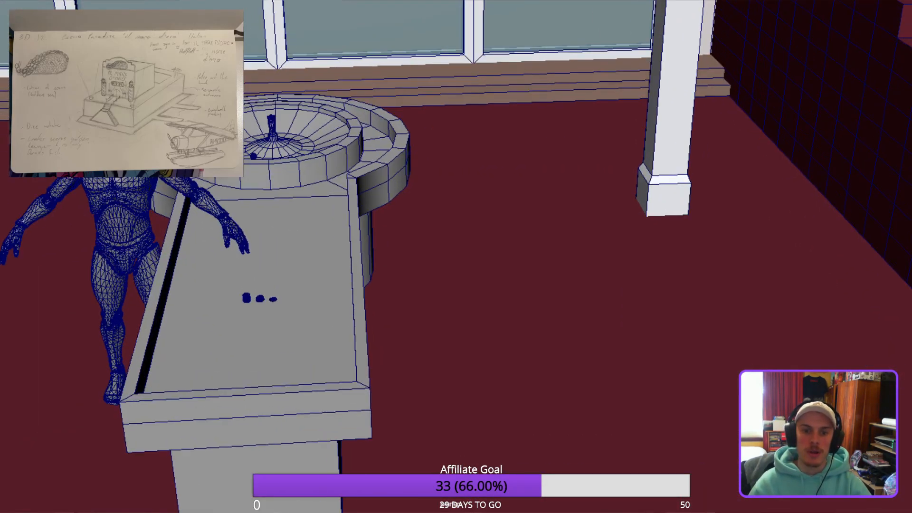
pyautogui.keyDown('alt'); pyautogui.moveTo(456, 256); pyautogui.dragTo(586, 280, button='middle'); pyautogui.keyUp('alt')
pyautogui.scroll(2, 456, 256)
pyautogui.keyDown('alt'); pyautogui.moveTo(455, 257); pyautogui.dragTo(418, 235); pyautogui.keyUp('alt')
pyautogui.keyDown('alt'); pyautogui.moveTo(456, 257); pyautogui.dragTo(385, 292, button='middle'); pyautogui.keyUp('alt')
pyautogui.scroll(-1, 456, 256)
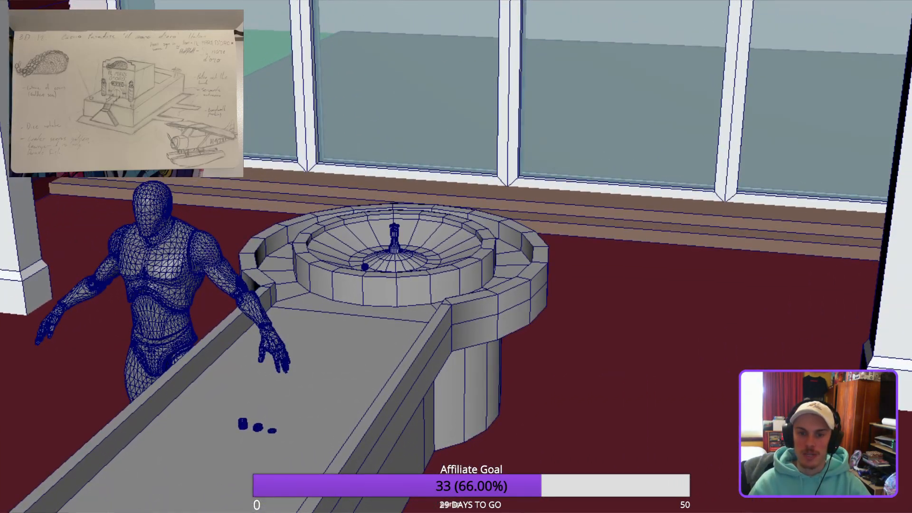
pyautogui.keyDown('alt'); pyautogui.moveTo(456, 257); pyautogui.dragTo(537, 233); pyautogui.keyUp('alt')
pyautogui.keyDown('alt'); pyautogui.moveTo(456, 256); pyautogui.dragTo(537, 265, button='middle'); pyautogui.keyUp('alt')
pyautogui.scroll(-2, 456, 257)
pyautogui.keyDown('alt'); pyautogui.moveTo(456, 256); pyautogui.dragTo(560, 289, button='middle'); pyautogui.keyUp('alt')
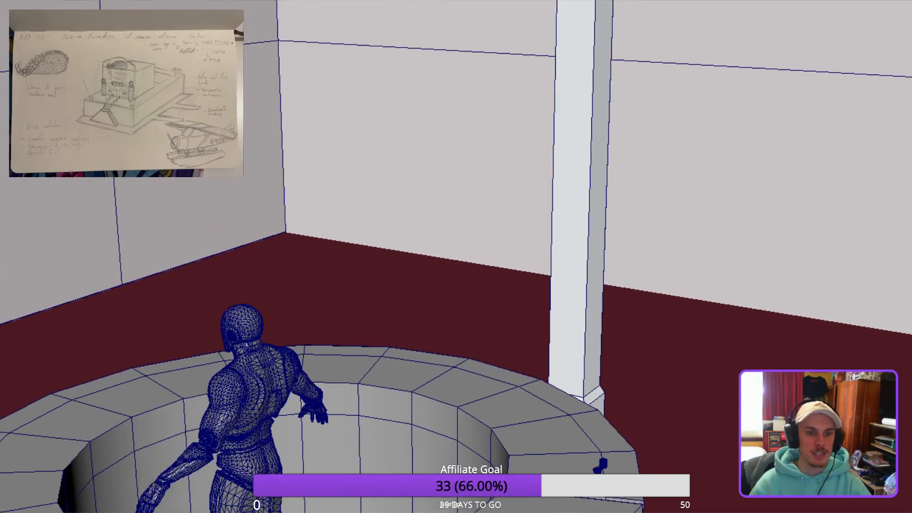
# Examine the upper floor with its slot machines and the empty ground-floor corner near the round bar.
pyautogui.scroll(-3, 455, 257)
pyautogui.keyDown('alt'); pyautogui.moveTo(456, 257); pyautogui.dragTo(422, 275); pyautogui.keyUp('alt')
pyautogui.keyDown('alt'); pyautogui.moveTo(456, 257); pyautogui.dragTo(461, 247, button='middle'); pyautogui.keyUp('alt')
pyautogui.keyDown('alt'); pyautogui.moveTo(456, 256); pyautogui.dragTo(570, 323); pyautogui.keyUp('alt')
pyautogui.keyDown('alt'); pyautogui.moveTo(456, 257); pyautogui.dragTo(355, 508, button='middle'); pyautogui.keyUp('alt')
pyautogui.scroll(-5, 456, 257)
pyautogui.keyDown('alt'); pyautogui.moveTo(456, 256); pyautogui.dragTo(451, 200); pyautogui.keyUp('alt')
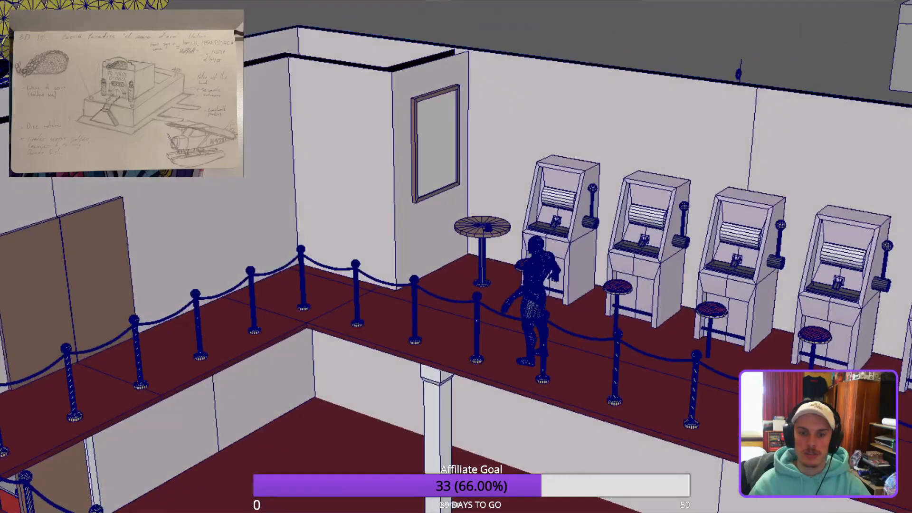
pyautogui.keyDown('alt'); pyautogui.moveTo(456, 256); pyautogui.dragTo(560, 114, button='middle'); pyautogui.keyUp('alt')
pyautogui.scroll(3, 456, 256)
pyautogui.keyDown('alt'); pyautogui.moveTo(456, 256); pyautogui.dragTo(423, 256); pyautogui.keyUp('alt')
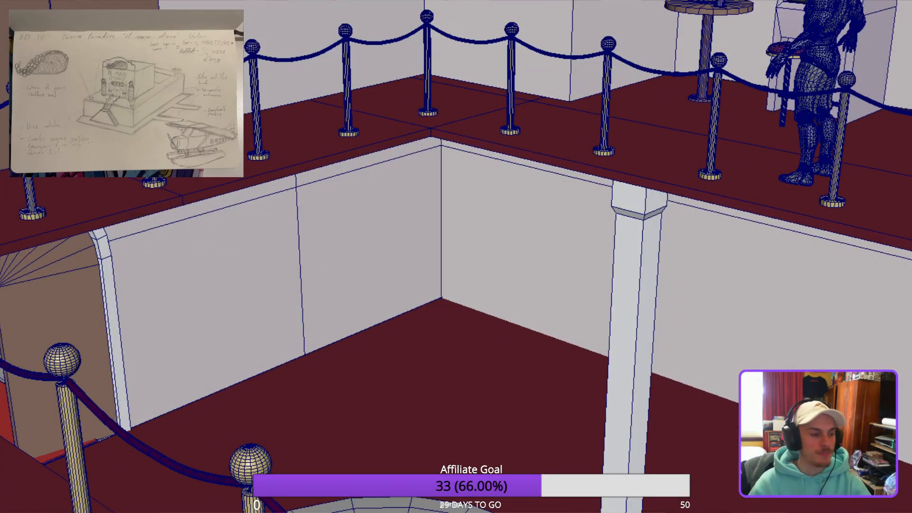
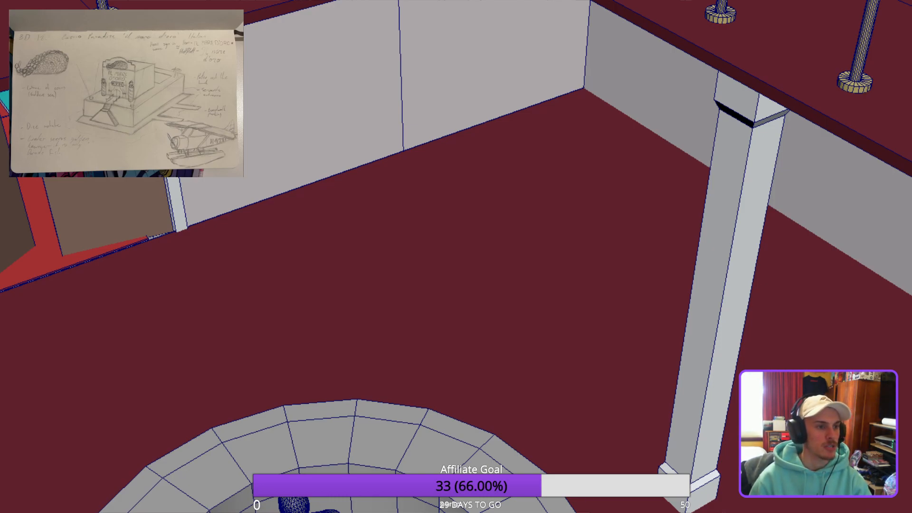
pyautogui.scroll(-2, 456, 257)
pyautogui.keyDown('alt'); pyautogui.moveTo(456, 256); pyautogui.dragTo(380, 186, button='middle'); pyautogui.keyUp('alt')
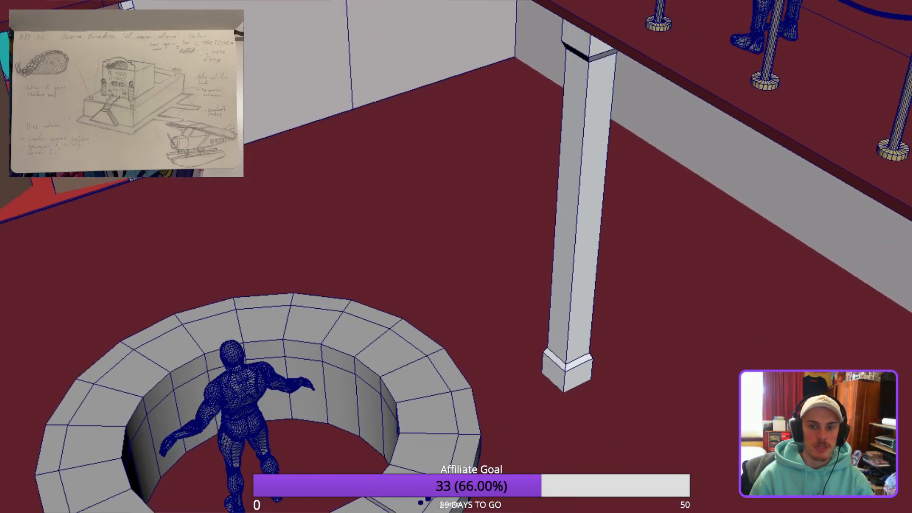
pyautogui.keyDown('alt'); pyautogui.moveTo(380, 185); pyautogui.dragTo(418, 190); pyautogui.keyUp('alt')
pyautogui.scroll(-2, 456, 257)
pyautogui.moveTo(455, 257)
pyautogui.keyDown('alt'); pyautogui.mouseDown()
pyautogui.moveTo(333, 247)
pyautogui.moveTo(451, 257)
pyautogui.mouseUp(); pyautogui.keyUp('alt')
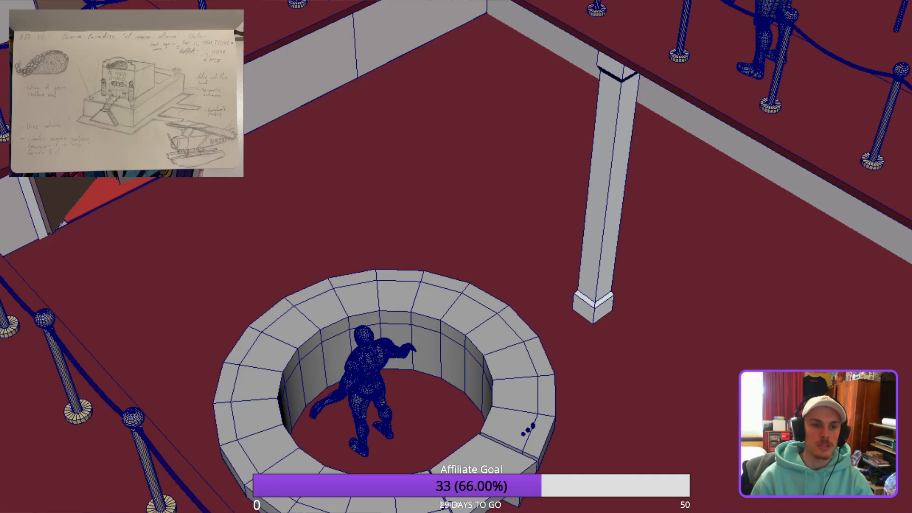
# Move the new cylinder into the empty corner of the ground floor behind the pillar.
pyautogui.press('e')
pyautogui.scroll(-3, 456, 256)
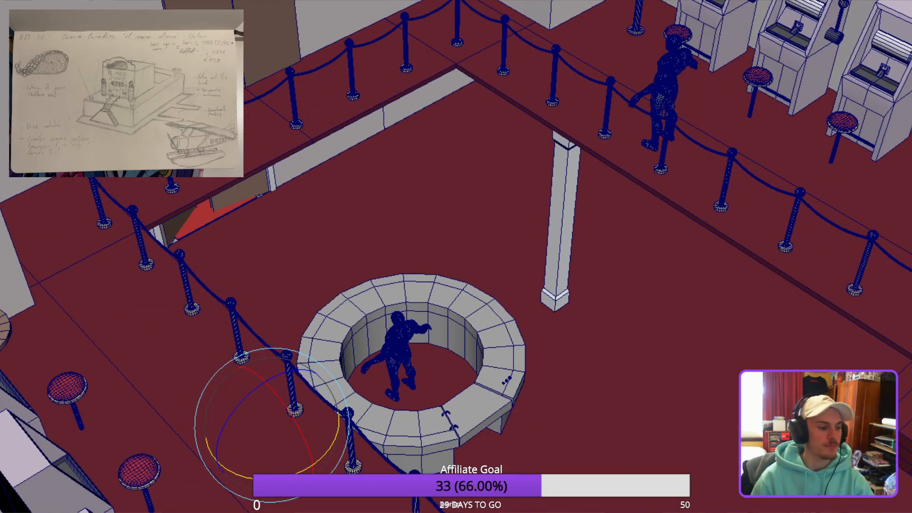
pyautogui.press('w')
pyautogui.moveTo(214, 463); pyautogui.dragTo(481, 288)
pyautogui.moveTo(541, 197); pyautogui.dragTo(552, 17)
pyautogui.press('f')
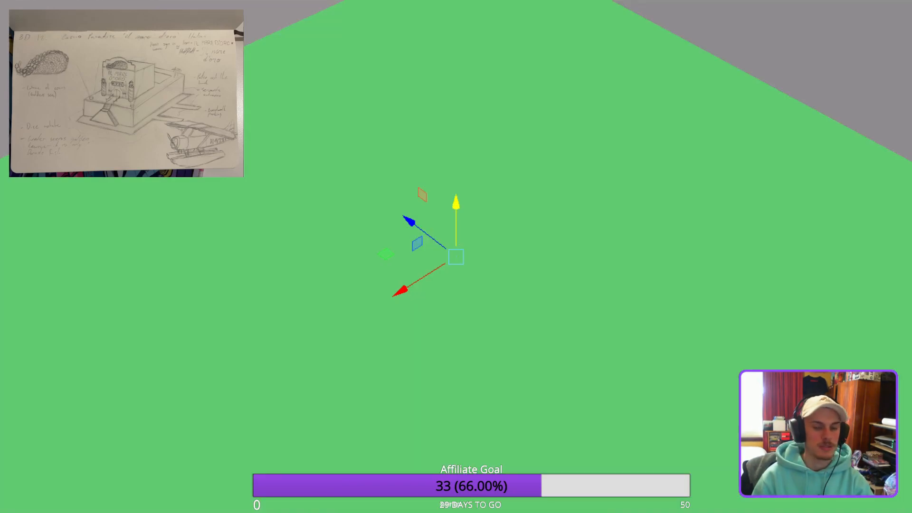
pyautogui.keyDown('alt'); pyautogui.moveTo(422, 232); pyautogui.dragTo(443, 339); pyautogui.keyUp('alt')
pyautogui.scroll(-3, 455, 257)
pyautogui.hotkey('ctrl', 'z')
pyautogui.moveTo(420, 303); pyautogui.dragTo(264, 393)
pyautogui.moveTo(311, 300); pyautogui.dragTo(306, 184)
pyautogui.moveTo(249, 240); pyautogui.dragTo(342, 259)
pyautogui.press('f')
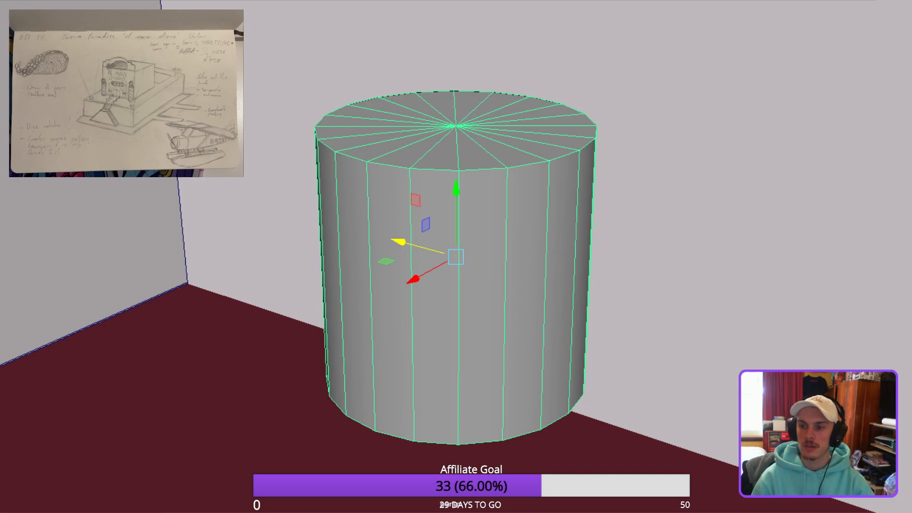
# Reduce the cylinder to eight sides.
pyautogui.moveTo(455, 256); pyautogui.dragTo(393, 257, button='middle')
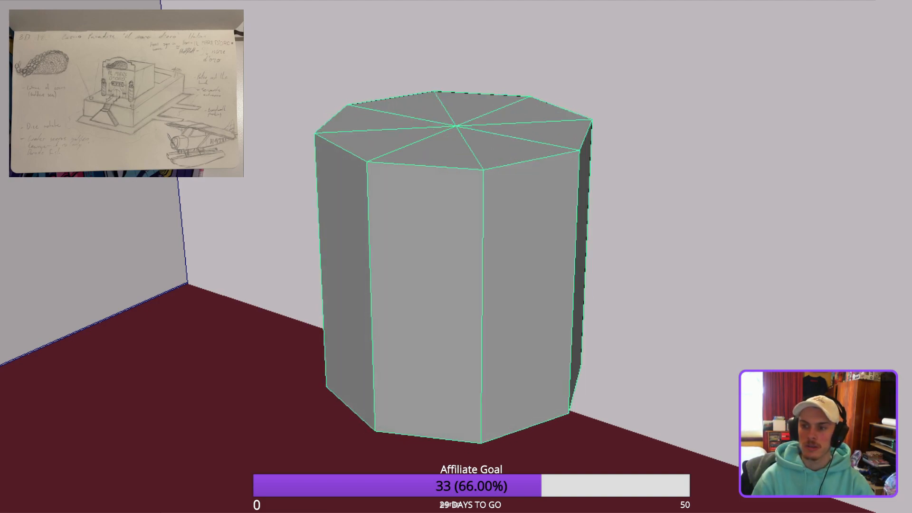
pyautogui.moveTo(456, 257)
pyautogui.keyDown('alt'); pyautogui.mouseDown()
pyautogui.moveTo(460, 311)
pyautogui.moveTo(472, 307)
pyautogui.moveTo(460, 297)
pyautogui.moveTo(460, 262)
pyautogui.mouseUp(); pyautogui.keyUp('alt')
pyautogui.scroll(-10, 456, 256)
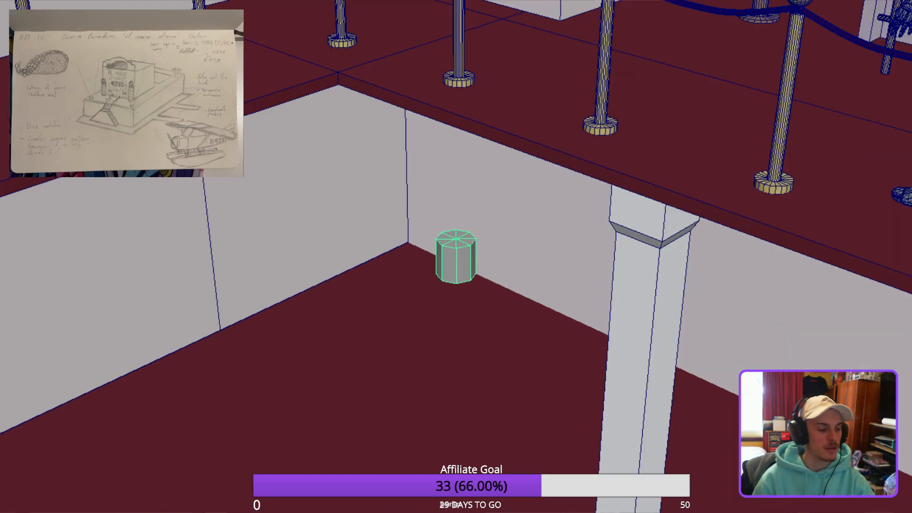
# Scale the eight-sided cylinder up uniformly and reposition it on the floor near the empty corner.
pyautogui.press('r')
pyautogui.moveTo(456, 257); pyautogui.dragTo(426, 254)
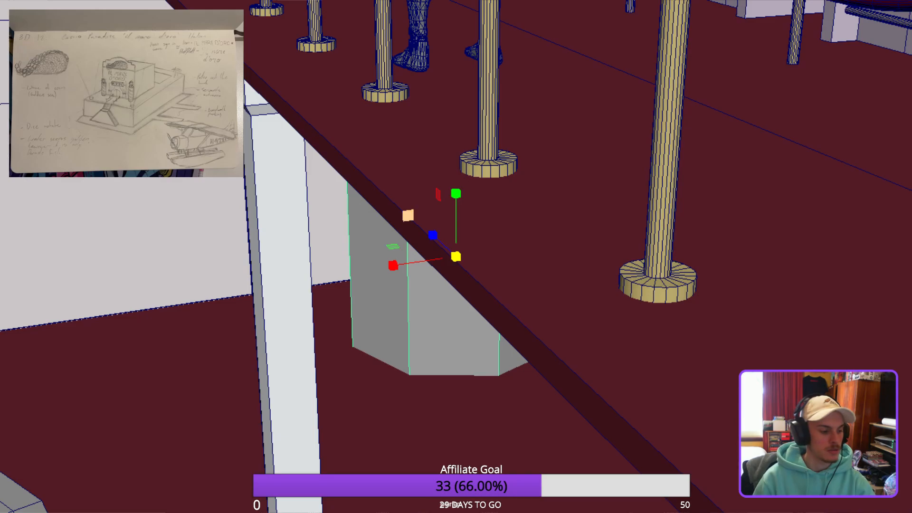
pyautogui.press('w')
pyautogui.moveTo(409, 263); pyautogui.dragTo(312, 276)
pyautogui.press('f')
pyautogui.keyDown('alt'); pyautogui.moveTo(456, 257); pyautogui.dragTo(491, 271); pyautogui.keyUp('alt')
pyautogui.scroll(3, 456, 256)
pyautogui.scroll(-2, 456, 256)
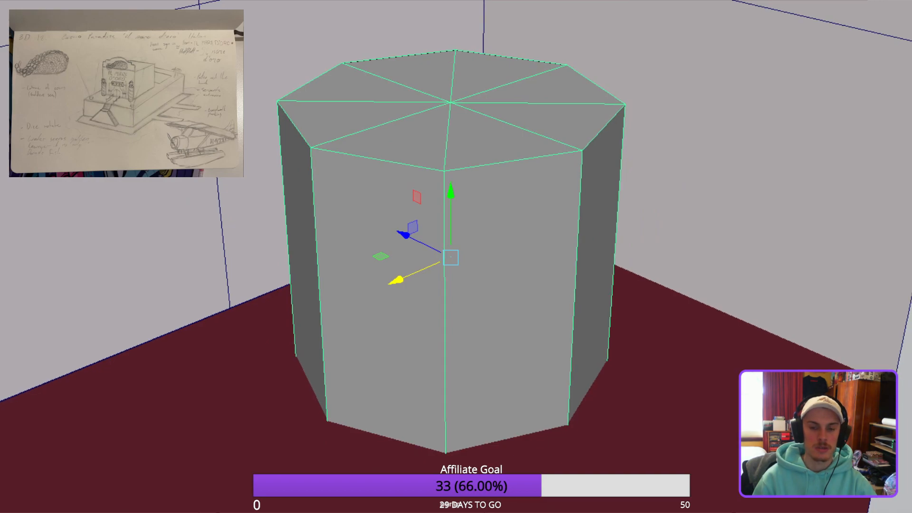
# Flatten the enlarged cylinder vertically into a thin octagonal tabletop slab.
pyautogui.press('r')
pyautogui.moveTo(450, 195); pyautogui.dragTo(413, 260)
pyautogui.scroll(-3, 450, 253)
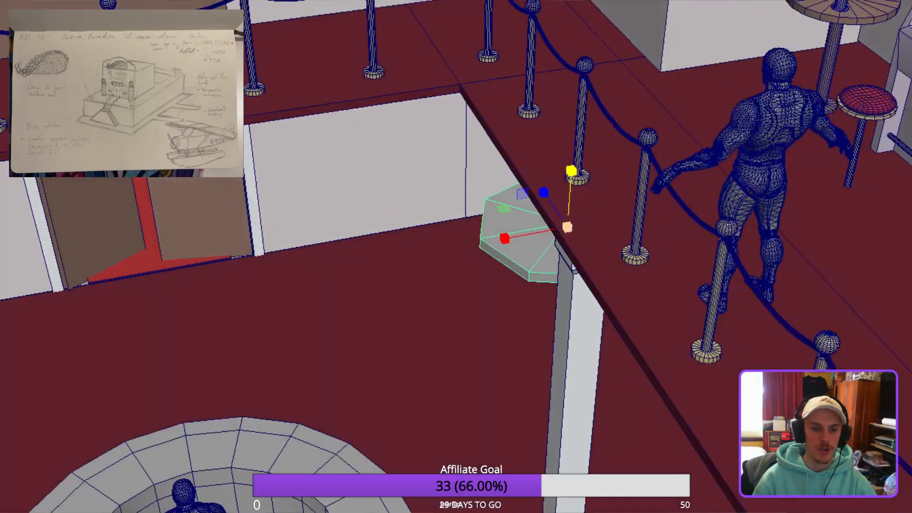
# Duplicate one stool from the half-round card table and move the copy across the hall toward the octagonal slab.
pyautogui.click(504, 238)
pyautogui.keyDown('alt'); pyautogui.moveTo(505, 238); pyautogui.dragTo(845, 179, button='middle'); pyautogui.keyUp('alt')
pyautogui.keyDown('alt'); pyautogui.moveTo(845, 180); pyautogui.dragTo(684, 200); pyautogui.keyUp('alt')
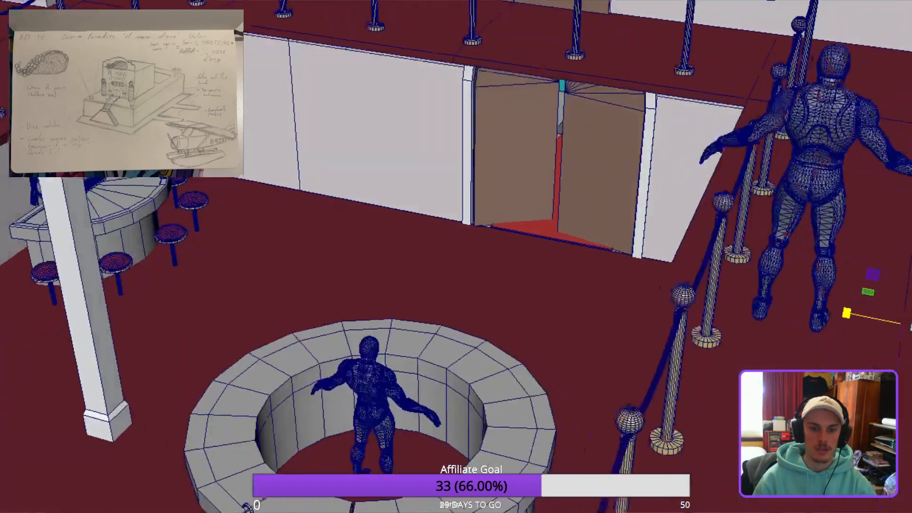
pyautogui.click(174, 226)
pyautogui.keyDown('alt'); pyautogui.moveTo(174, 225); pyautogui.dragTo(257, 209); pyautogui.keyUp('alt')
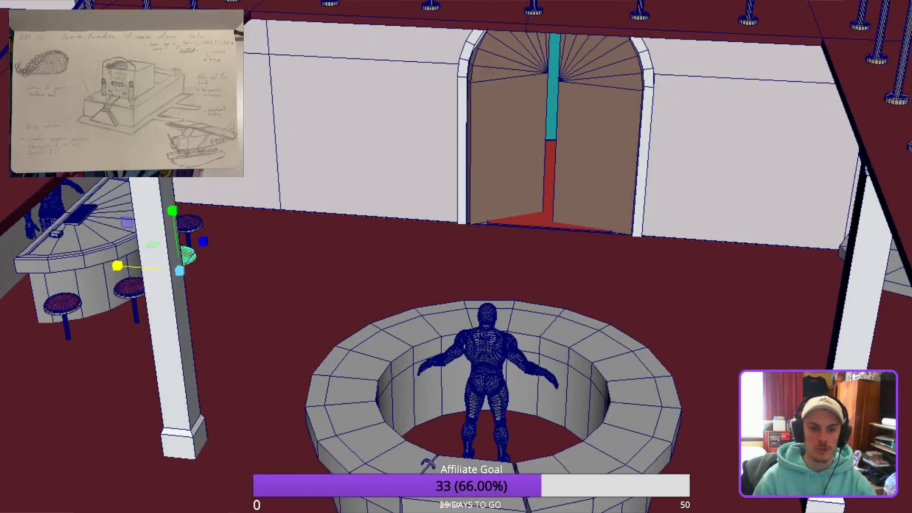
pyautogui.press('w')
pyautogui.keyDown('shift'); pyautogui.moveTo(116, 265); pyautogui.dragTo(762, 317); pyautogui.keyUp('shift')
pyautogui.keyDown('alt'); pyautogui.moveTo(762, 318); pyautogui.dragTo(774, 360); pyautogui.keyUp('alt')
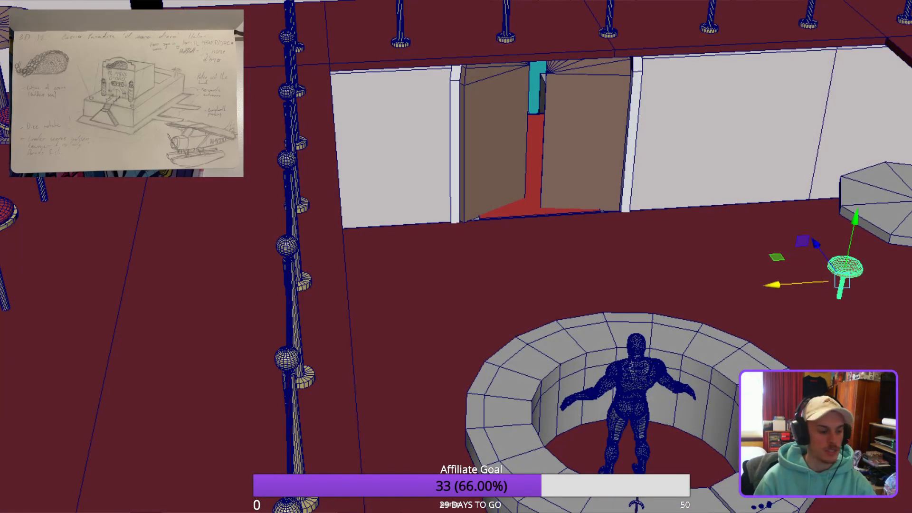
# Position the duplicated stool just outside one edge of the octagonal slab.
pyautogui.press('f')
pyautogui.keyDown('alt'); pyautogui.moveTo(456, 257); pyautogui.dragTo(489, 262); pyautogui.keyUp('alt')
pyautogui.scroll(-6, 456, 257)
pyautogui.keyDown('alt'); pyautogui.moveTo(456, 256); pyautogui.dragTo(430, 366, button='middle'); pyautogui.keyUp('alt')
pyautogui.keyDown('alt'); pyautogui.moveTo(430, 366); pyautogui.dragTo(572, 396); pyautogui.keyUp('alt')
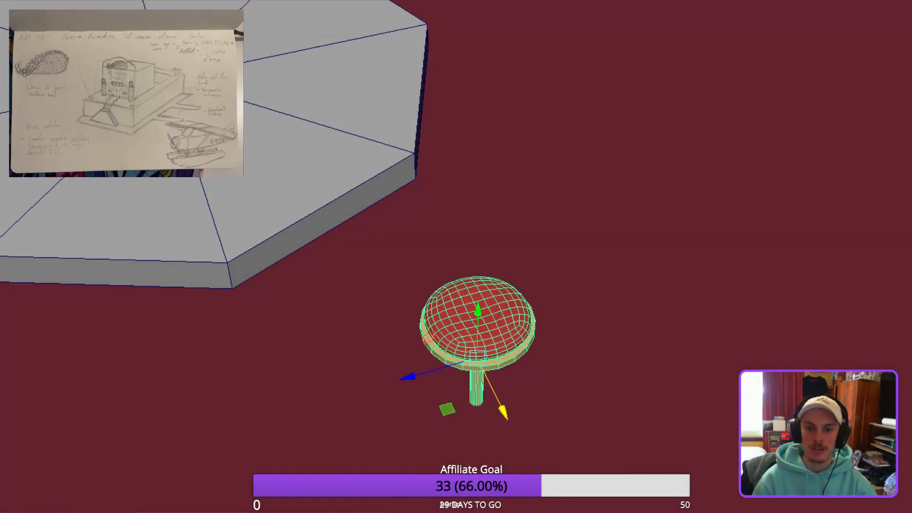
pyautogui.moveTo(410, 377); pyautogui.dragTo(362, 390)
pyautogui.moveTo(454, 423); pyautogui.dragTo(431, 373)
pyautogui.moveTo(336, 342); pyautogui.dragTo(247, 375)
pyautogui.scroll(5, 456, 256)
pyautogui.keyDown('alt'); pyautogui.moveTo(456, 256); pyautogui.dragTo(454, 223); pyautogui.keyUp('alt')
pyautogui.scroll(-3, 455, 257)
pyautogui.keyDown('alt'); pyautogui.moveTo(313, 295); pyautogui.dragTo(495, 350, button='middle'); pyautogui.keyUp('alt')
pyautogui.keyDown('alt'); pyautogui.moveTo(494, 350); pyautogui.dragTo(400, 399); pyautogui.keyUp('alt')
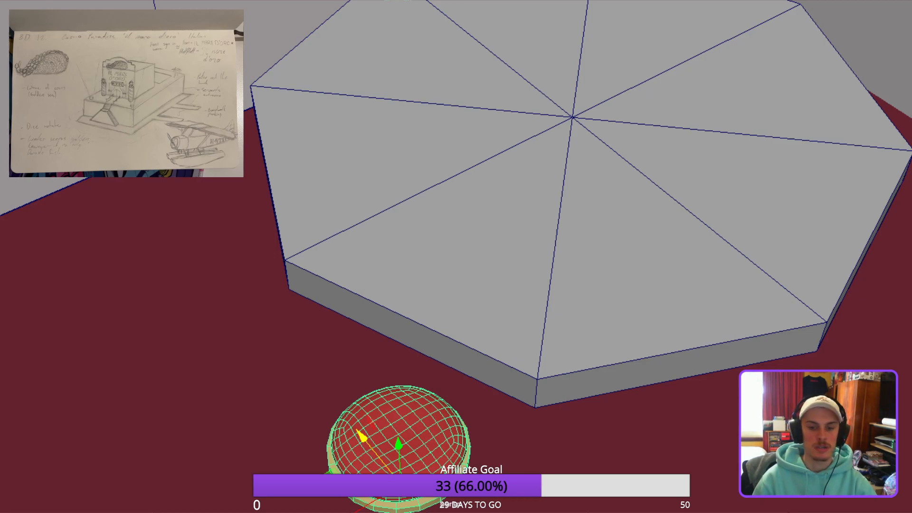
pyautogui.keyDown('alt'); pyautogui.moveTo(399, 399); pyautogui.dragTo(430, 403); pyautogui.keyUp('alt')
pyautogui.keyDown('alt'); pyautogui.moveTo(429, 404); pyautogui.dragTo(441, 297, button='middle'); pyautogui.keyUp('alt')
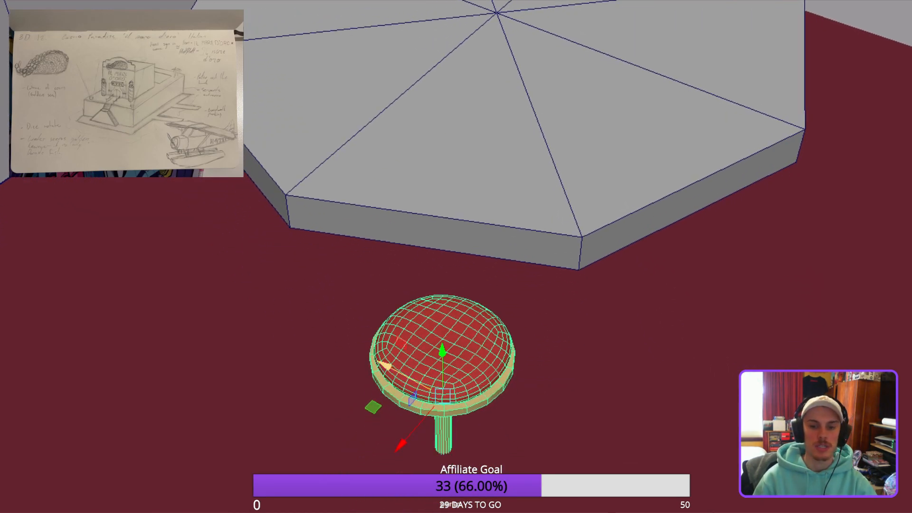
# Nudge the duplicated stool across the floor to line it up with the near edge of the octagonal slab.
pyautogui.moveTo(387, 366); pyautogui.dragTo(480, 415)
pyautogui.moveTo(510, 484); pyautogui.dragTo(539, 417)
pyautogui.scroll(-3, 546, 435)
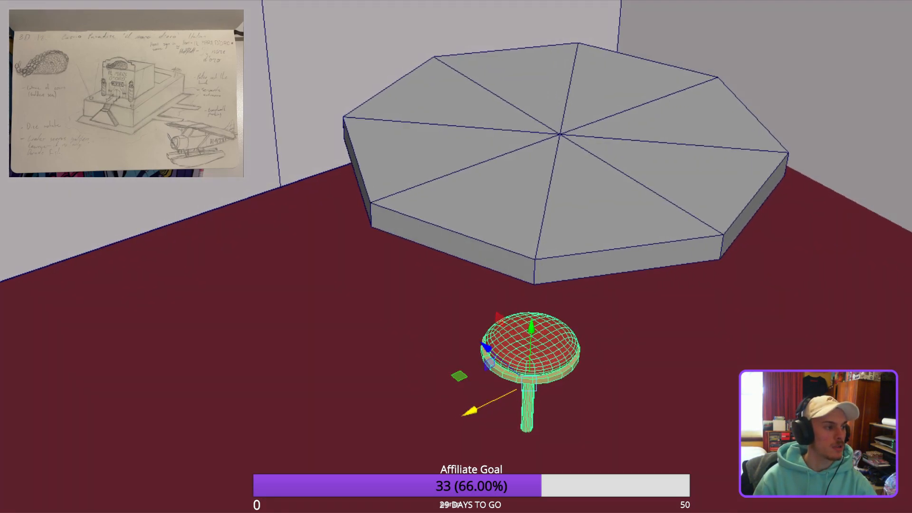
pyautogui.keyDown('alt'); pyautogui.moveTo(539, 416); pyautogui.dragTo(699, 271); pyautogui.keyUp('alt')
pyautogui.scroll(-1, 541, 385)
pyautogui.scroll(-1, 541, 385)
pyautogui.click(698, 261)
pyautogui.keyDown('shift'); pyautogui.click(665, 335); pyautogui.keyUp('shift')
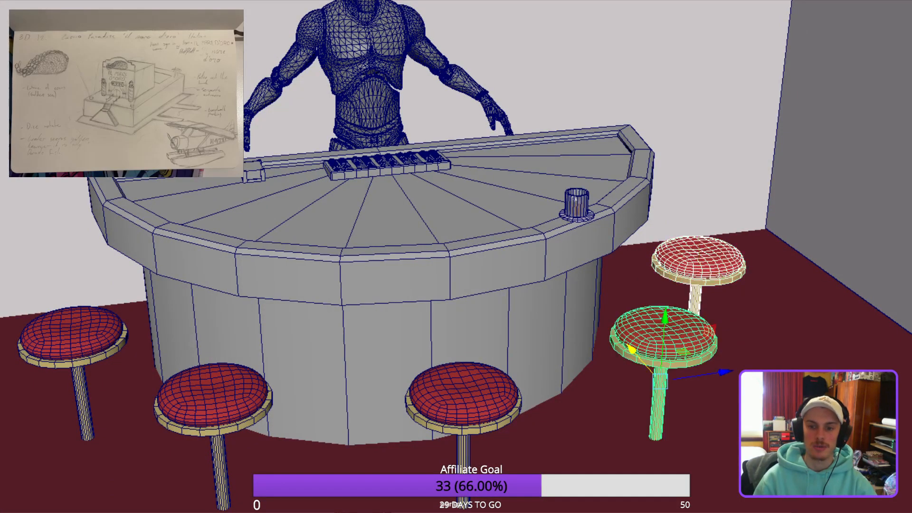
pyautogui.keyDown('shift'); pyautogui.click(463, 395); pyautogui.keyUp('shift')
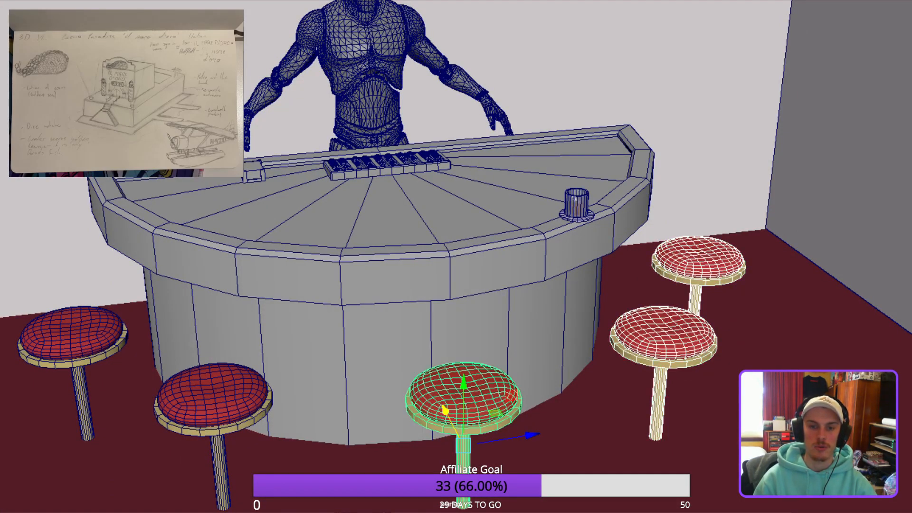
# Select the half-round card table's chip tray together with all its chip stacks and the small card box.
pyautogui.click(387, 166)
pyautogui.scroll(6, 456, 256)
pyautogui.keyDown('alt'); pyautogui.moveTo(428, 214); pyautogui.dragTo(493, 280, button='middle'); pyautogui.keyUp('alt')
pyautogui.scroll(-2, 455, 257)
pyautogui.keyDown('shift'); pyautogui.click(463, 127); pyautogui.keyUp('shift')
pyautogui.keyDown('shift'); pyautogui.click(413, 130); pyautogui.keyUp('shift')
pyautogui.keyDown('shift'); pyautogui.click(370, 133); pyautogui.keyUp('shift')
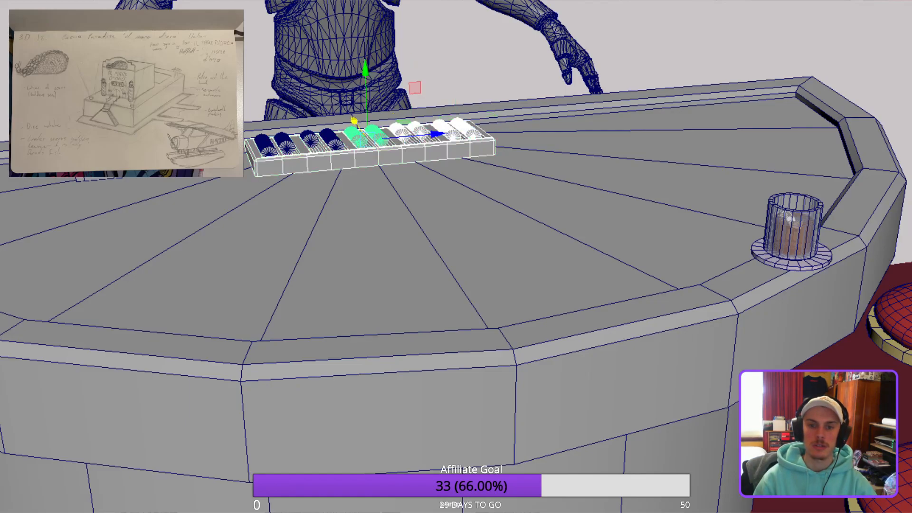
pyautogui.keyDown('shift'); pyautogui.click(323, 137); pyautogui.keyUp('shift')
pyautogui.keyDown('shift'); pyautogui.click(276, 145); pyautogui.keyUp('shift')
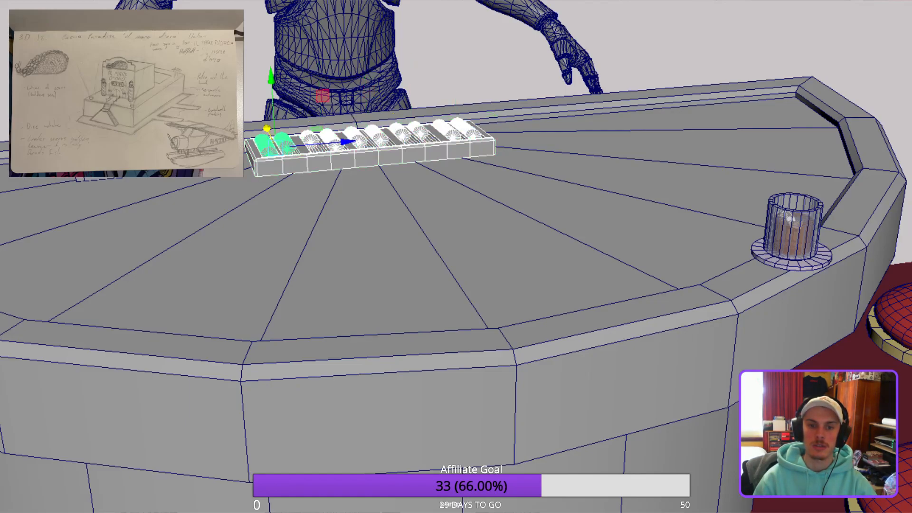
pyautogui.hotkey('ctrl', 'g')
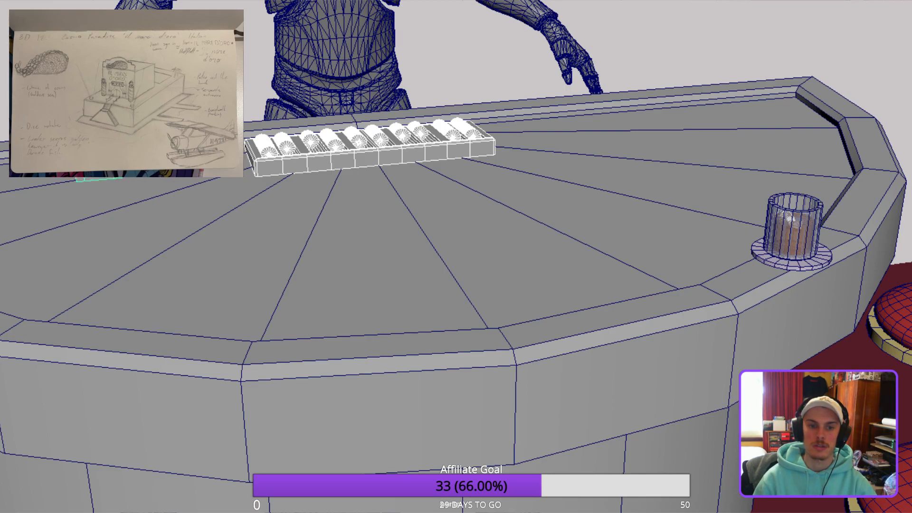
# Add the half-round table, the glass, its coaster and the dealer mannequin to the selection.
pyautogui.keyDown('shift'); pyautogui.click(593, 228); pyautogui.keyUp('shift')
pyautogui.keyDown('shift'); pyautogui.click(792, 228); pyautogui.keyUp('shift')
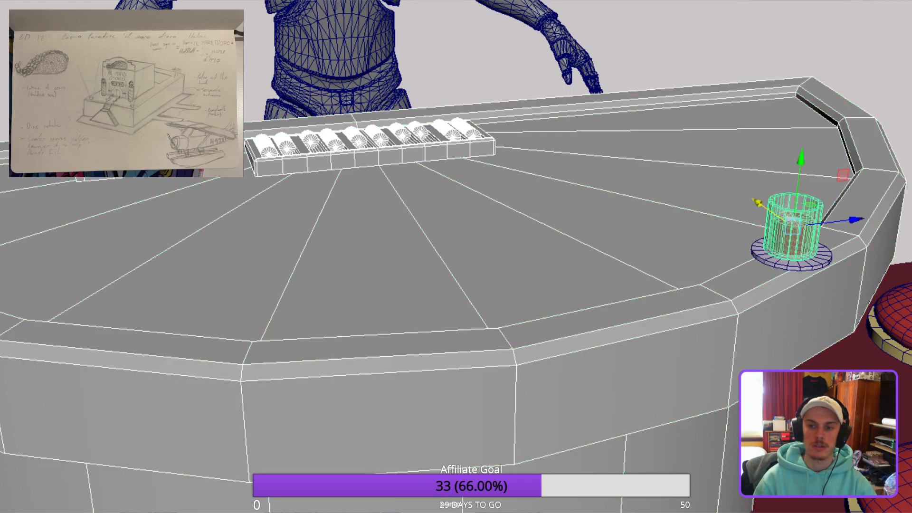
pyautogui.keyDown('shift'); pyautogui.click(762, 254); pyautogui.keyUp('shift')
pyautogui.keyDown('shift'); pyautogui.click(335, 57); pyautogui.keyUp('shift')
pyautogui.scroll(-4, 455, 257)
# Add the five stools to the selection and group the complete card table set.
pyautogui.keyDown('shift'); pyautogui.click(790, 304); pyautogui.keyUp('shift')
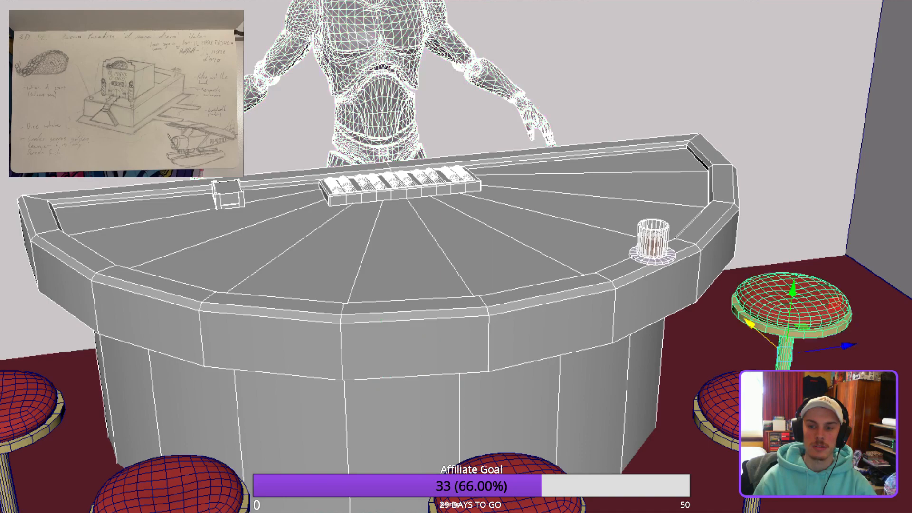
pyautogui.keyDown('shift'); pyautogui.click(717, 408); pyautogui.keyUp('shift')
pyautogui.hotkey('ctrl', 'z')
pyautogui.keyDown('shift'); pyautogui.click(717, 409); pyautogui.keyUp('shift')
pyautogui.keyDown('shift'); pyautogui.click(505, 463); pyautogui.keyUp('shift')
pyautogui.keyDown('shift'); pyautogui.click(169, 480); pyautogui.keyUp('shift')
pyautogui.keyDown('shift'); pyautogui.click(26, 404); pyautogui.keyUp('shift')
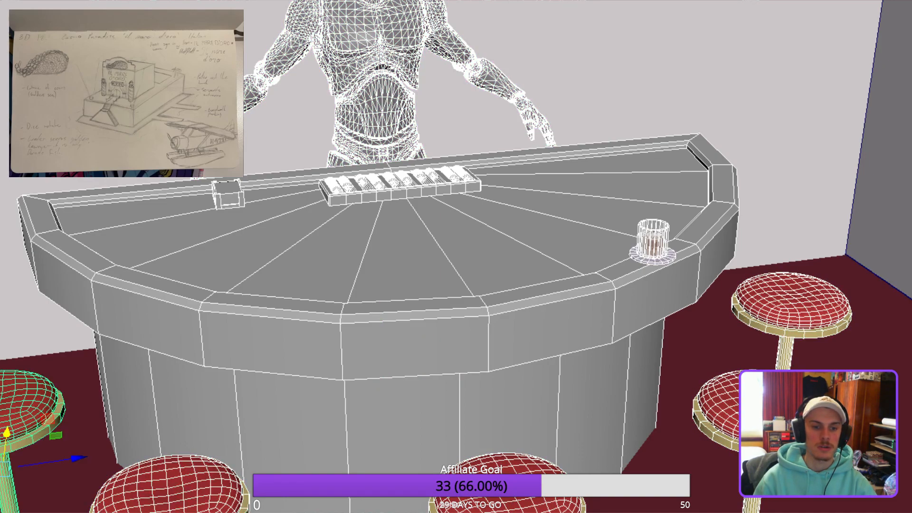
pyautogui.scroll(-3, 456, 257)
pyautogui.scroll(-1, 456, 257)
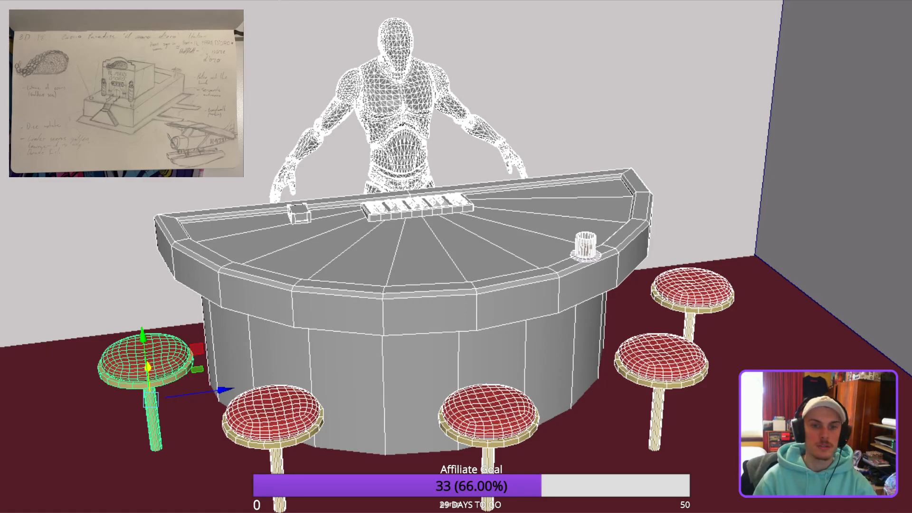
pyautogui.hotkey('ctrl', 'shift', 'a')
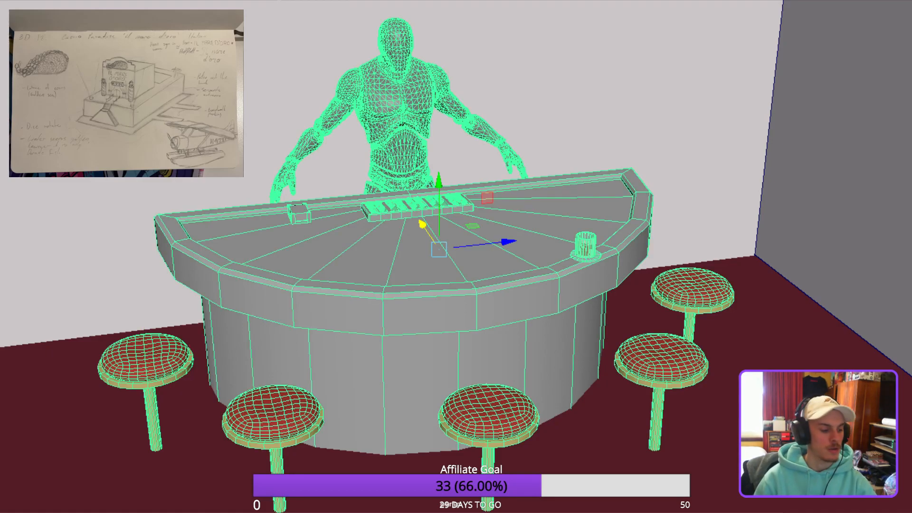
# Rotate the grouped card table set about its vertical axis and reposition it closer to the room corner.
pyautogui.press('e')
pyautogui.moveTo(477, 269); pyautogui.dragTo(420, 275)
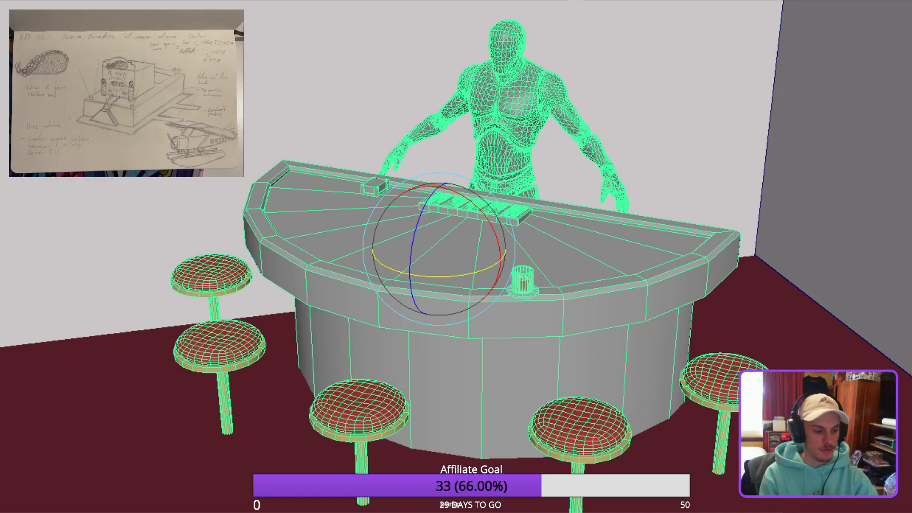
pyautogui.hotkey('ctrl', 'z')
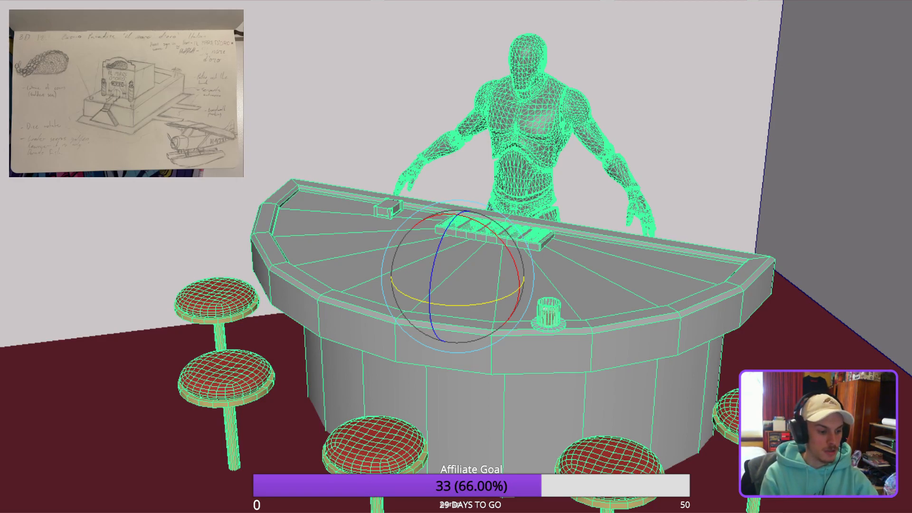
pyautogui.hotkey('ctrl', 'z')
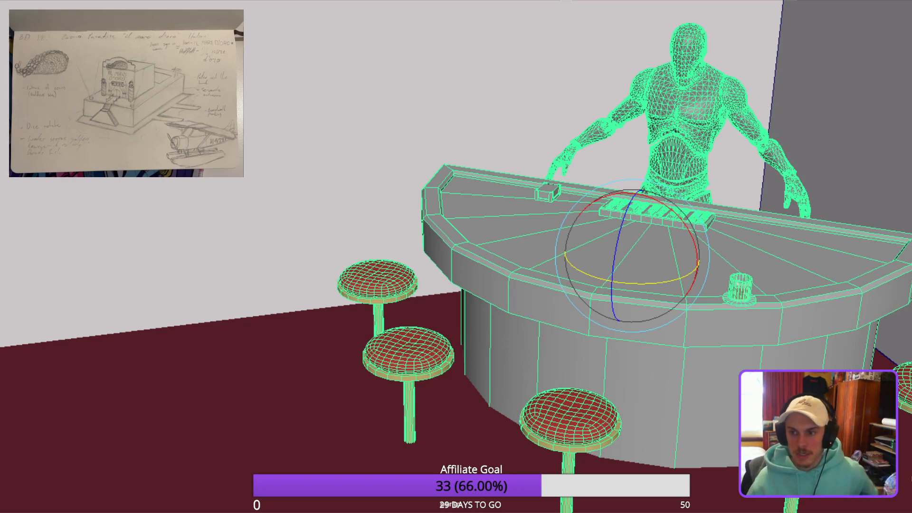
# Deselect the card table group, then select and frame the octagonal slab in the other corner.
pyautogui.keyDown('alt'); pyautogui.moveTo(456, 257); pyautogui.dragTo(546, 223); pyautogui.keyUp('alt')
pyautogui.hotkey('alt', 'd')
pyautogui.keyDown('alt'); pyautogui.moveTo(456, 256); pyautogui.dragTo(537, 200); pyautogui.keyUp('alt')
pyautogui.click(806, 233)
pyautogui.press('f')
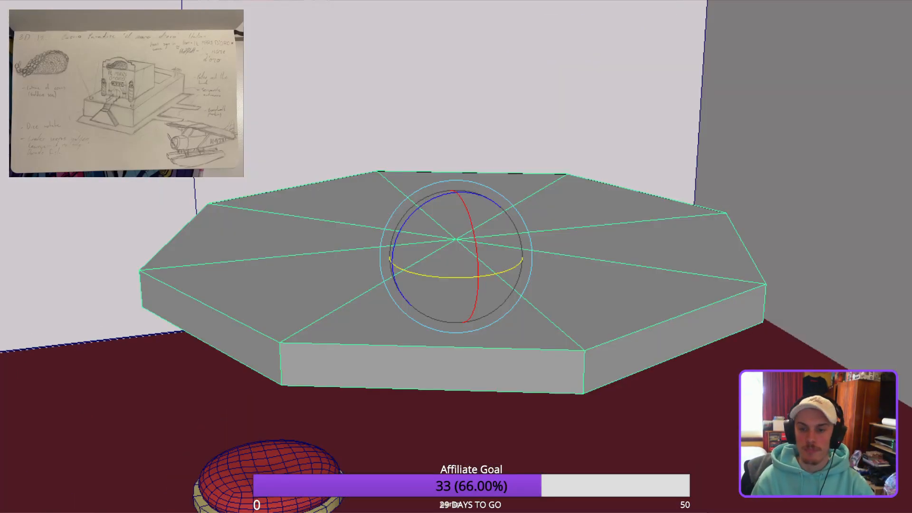
# Examine the octagonal slab and its stool in relation to the surrounding corner and hall.
pyautogui.keyDown('alt'); pyautogui.moveTo(456, 257); pyautogui.dragTo(503, 294); pyautogui.keyUp('alt')
pyautogui.scroll(-3, 456, 256)
pyautogui.keyDown('alt'); pyautogui.moveTo(456, 256); pyautogui.dragTo(446, 211, button='middle'); pyautogui.keyUp('alt')
pyautogui.keyDown('alt'); pyautogui.moveTo(447, 211); pyautogui.dragTo(480, 209); pyautogui.keyUp('alt')
pyautogui.scroll(3, 456, 257)
pyautogui.moveTo(455, 257)
pyautogui.keyDown('alt'); pyautogui.mouseDown()
pyautogui.moveTo(522, 264)
pyautogui.moveTo(550, 290)
pyautogui.moveTo(503, 292)
pyautogui.moveTo(427, 232)
pyautogui.moveTo(457, 237)
pyautogui.moveTo(446, 230)
pyautogui.moveTo(504, 269)
pyautogui.moveTo(463, 258)
pyautogui.mouseUp(); pyautogui.keyUp('alt')
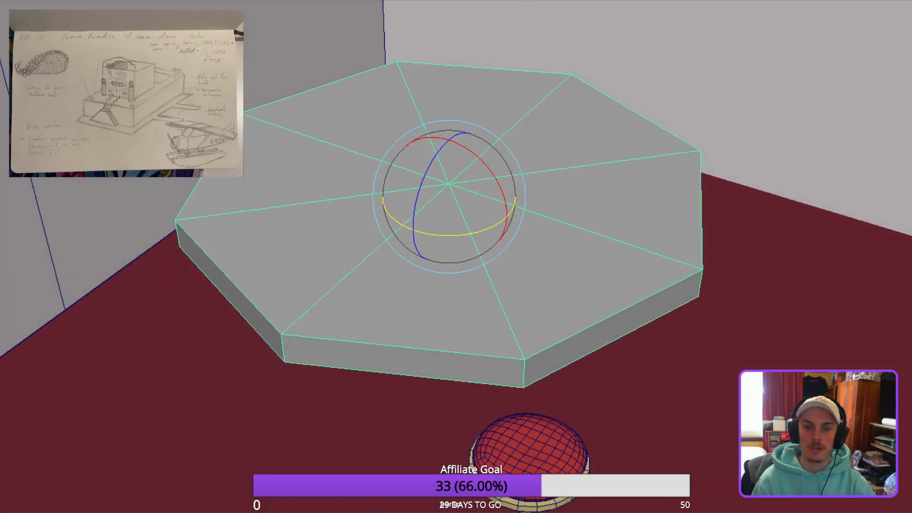
pyautogui.scroll(-5, 456, 257)
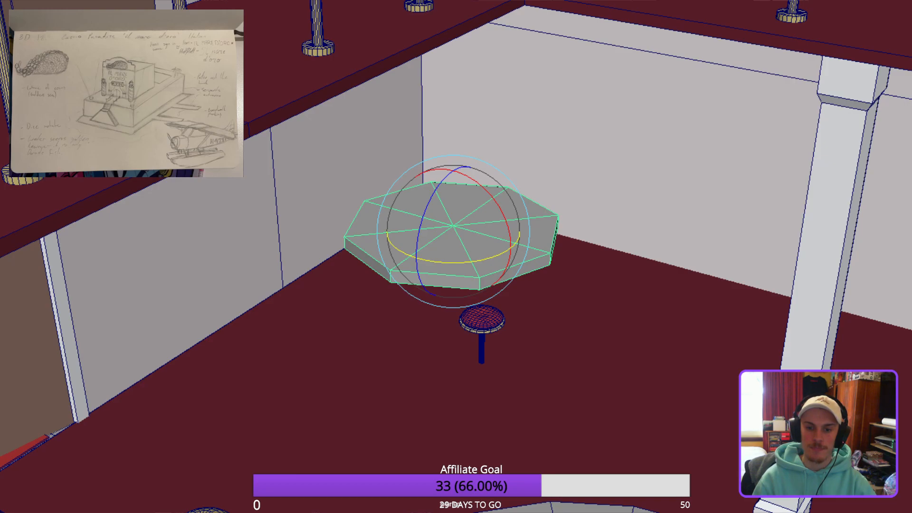
pyautogui.hotkey('ctrl', 'shift', 'a')
pyautogui.keyDown('alt'); pyautogui.moveTo(456, 257); pyautogui.dragTo(390, 256); pyautogui.keyUp('alt')
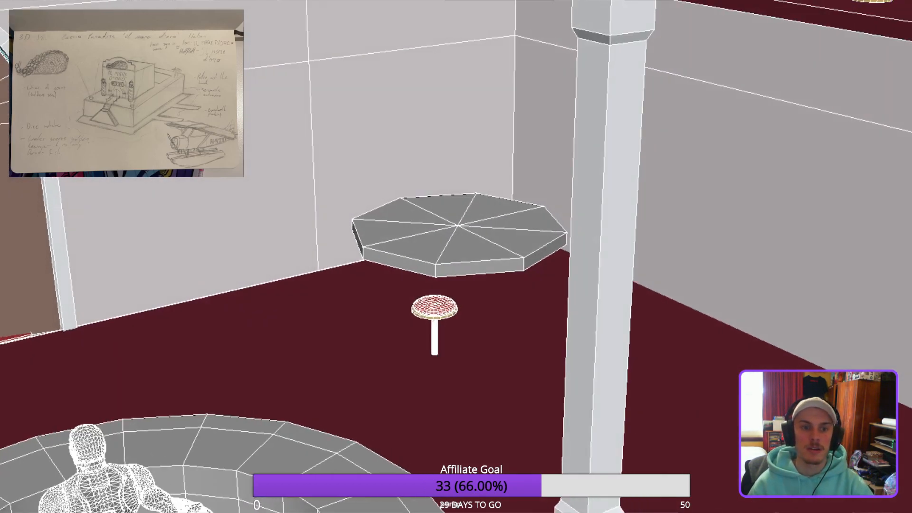
pyautogui.keyDown('alt'); pyautogui.moveTo(390, 257); pyautogui.dragTo(475, 257, button='right'); pyautogui.keyUp('alt')
pyautogui.keyDown('alt'); pyautogui.moveTo(475, 256); pyautogui.dragTo(585, 266); pyautogui.keyUp('alt')
pyautogui.press('f')
pyautogui.keyDown('alt'); pyautogui.moveTo(585, 266); pyautogui.dragTo(631, 266, button='right'); pyautogui.keyUp('alt')
pyautogui.keyDown('alt'); pyautogui.moveTo(632, 266); pyautogui.dragTo(563, 320); pyautogui.keyUp('alt')
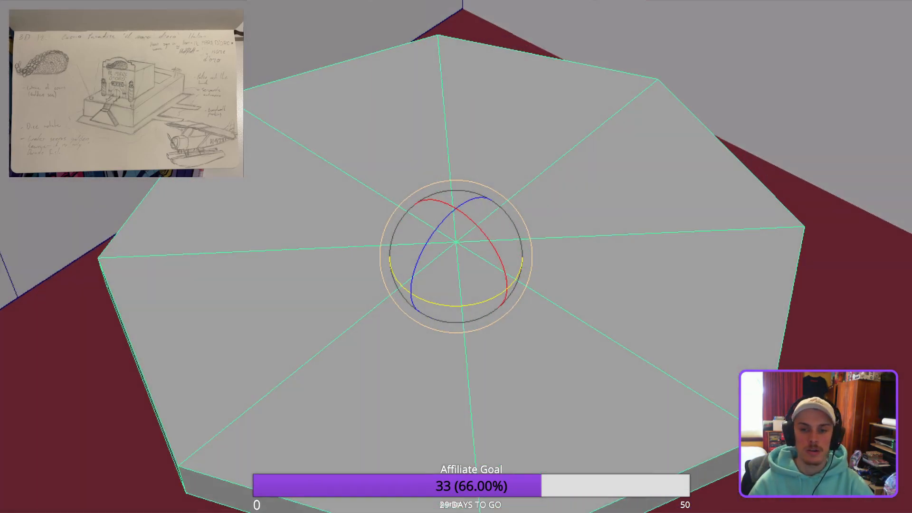
# Cut the octagonal slab with Multi-Cut from one side's midpoint to the centre on both the top and underside.
pyautogui.keyDown('alt'); pyautogui.moveTo(562, 320); pyautogui.dragTo(532, 321, button='right'); pyautogui.keyUp('alt')
pyautogui.keyDown('alt'); pyautogui.moveTo(532, 321); pyautogui.dragTo(536, 209, button='middle'); pyautogui.keyUp('alt')
pyautogui.keyDown('alt'); pyautogui.moveTo(536, 209); pyautogui.dragTo(495, 207); pyautogui.keyUp('alt')
pyautogui.keyDown('alt'); pyautogui.moveTo(494, 207); pyautogui.dragTo(527, 209, button='right'); pyautogui.keyUp('alt')
pyautogui.keyDown('alt'); pyautogui.moveTo(527, 209); pyautogui.dragTo(525, 175); pyautogui.keyUp('alt')
pyautogui.keyDown('alt'); pyautogui.moveTo(525, 175); pyautogui.dragTo(489, 175, button='right'); pyautogui.keyUp('alt')
pyautogui.moveTo(490, 175)
pyautogui.keyDown('alt'); pyautogui.mouseDown()
pyautogui.moveTo(515, 148)
pyautogui.moveTo(495, 177)
pyautogui.mouseUp(); pyautogui.keyUp('alt')
pyautogui.hotkey('ctrl', 'shift', 'x')
pyautogui.click(499, 309)
pyautogui.click(498, 340)
pyautogui.keyDown('alt'); pyautogui.moveTo(522, 309); pyautogui.dragTo(493, 310); pyautogui.keyUp('alt')
pyautogui.scroll(5, 456, 256)
pyautogui.click(516, 133)
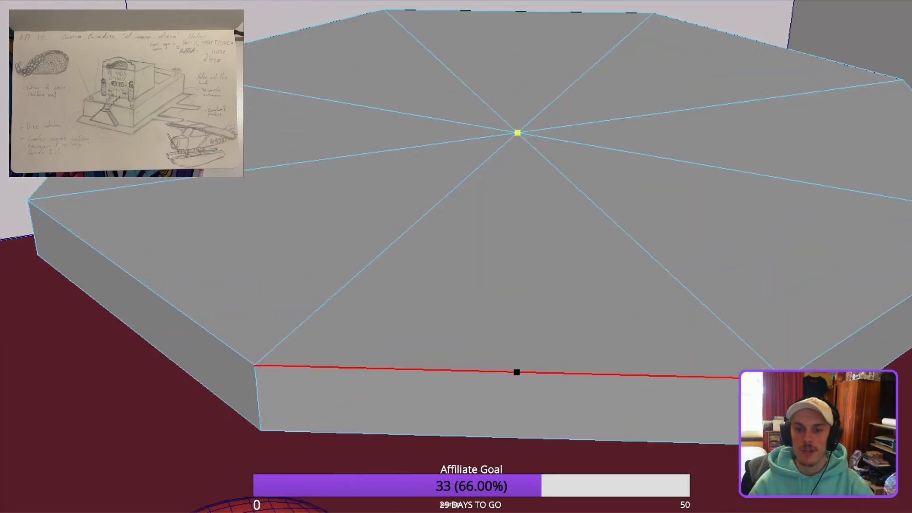
pyautogui.click(517, 438)
pyautogui.keyDown('alt'); pyautogui.moveTo(522, 421); pyautogui.dragTo(546, 280); pyautogui.keyUp('alt')
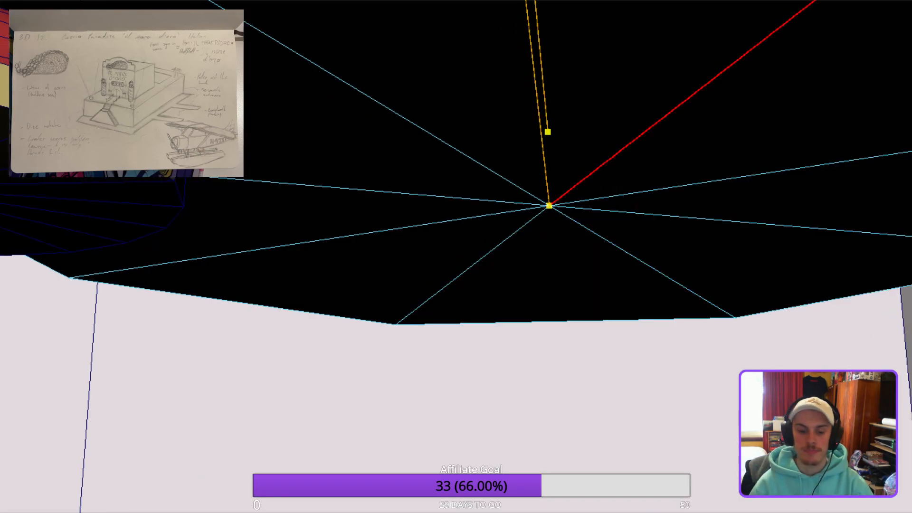
pyautogui.press('Return')
pyautogui.keyDown('alt'); pyautogui.moveTo(549, 205); pyautogui.dragTo(537, 323); pyautogui.keyUp('alt')
pyautogui.keyDown('alt'); pyautogui.moveTo(741, 110); pyautogui.dragTo(760, 177); pyautogui.keyUp('alt')
# Continue the cut from the slab's centre through the opposite side's midpoint to the underside centre, and return to object selection.
pyautogui.keyDown('alt'); pyautogui.moveTo(651, 120); pyautogui.dragTo(566, 255); pyautogui.keyUp('alt')
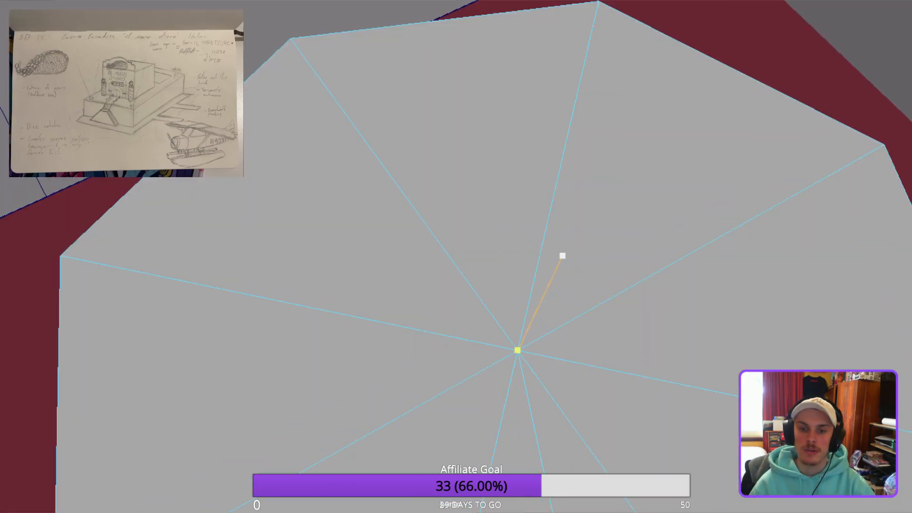
pyautogui.click(518, 351)
pyautogui.click(446, 20)
pyautogui.keyDown('alt'); pyautogui.moveTo(456, 119); pyautogui.dragTo(527, 114); pyautogui.keyUp('alt')
pyautogui.keyDown('alt'); pyautogui.moveTo(361, 209); pyautogui.dragTo(618, 221); pyautogui.keyUp('alt')
pyautogui.keyDown('alt'); pyautogui.moveTo(685, 427); pyautogui.dragTo(636, 332); pyautogui.keyUp('alt')
pyautogui.keyDown('alt'); pyautogui.moveTo(522, 237); pyautogui.dragTo(494, 275); pyautogui.keyUp('alt')
pyautogui.click(247, 472)
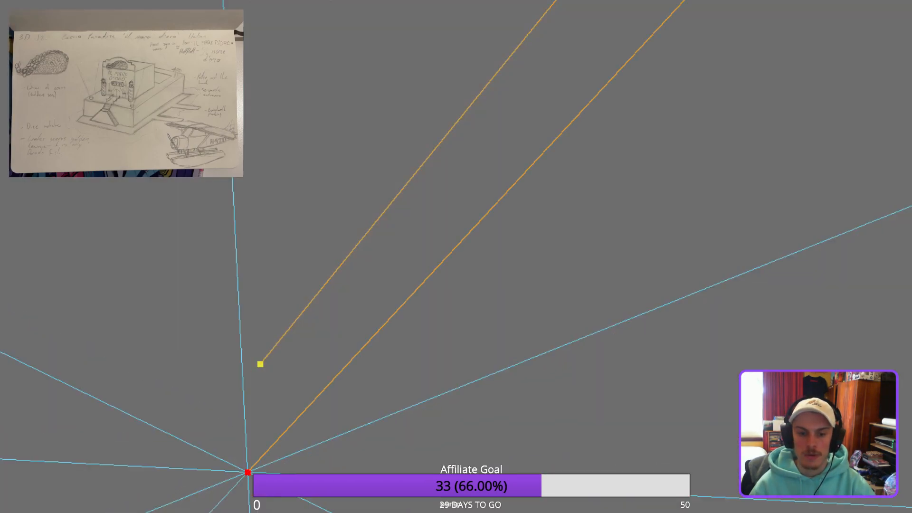
pyautogui.rightClick(260, 364)
pyautogui.keyDown('alt'); pyautogui.moveTo(593, 218); pyautogui.dragTo(361, 323); pyautogui.keyUp('alt')
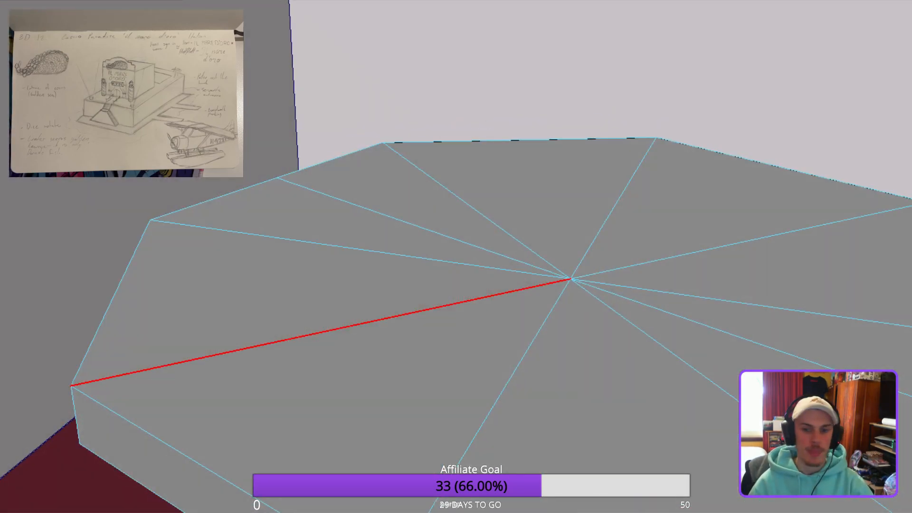
pyautogui.press('w')
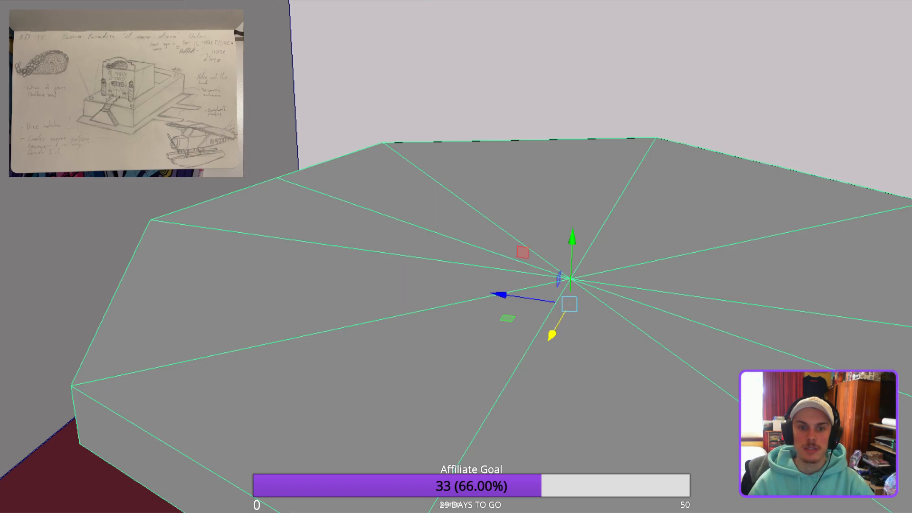
# Isolate the octagonal slab in the viewport and deselect it.
pyautogui.hotkey('ctrl', '1')
pyautogui.keyDown('alt'); pyautogui.moveTo(474, 285); pyautogui.dragTo(403, 313); pyautogui.keyUp('alt')
pyautogui.click(523, 143)
pyautogui.scroll(-5, 415, 298)
pyautogui.keyDown('alt'); pyautogui.moveTo(418, 280); pyautogui.dragTo(429, 237); pyautogui.keyUp('alt')
pyautogui.scroll(4, 415, 268)
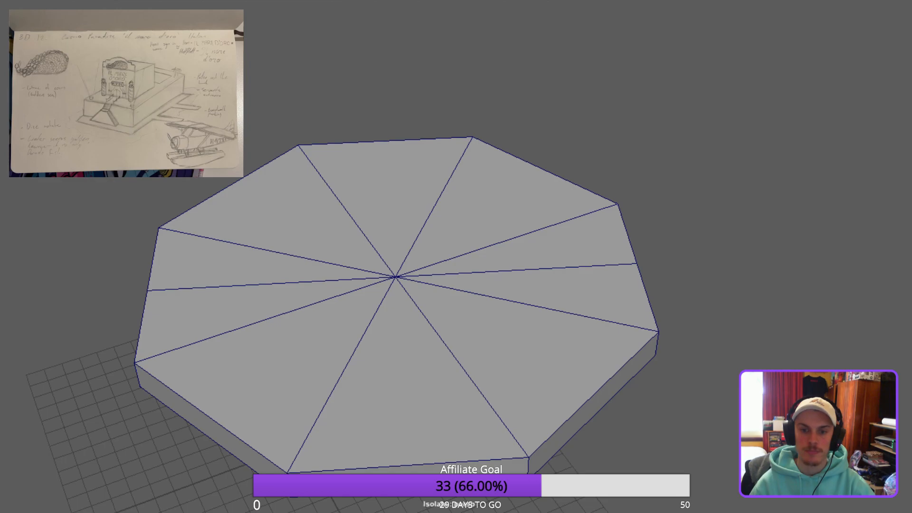
# Make a second Multi-Cut through the slab's centre, perpendicular to the first, between opposite side midpoints on top and underside.
pyautogui.click(430, 237)
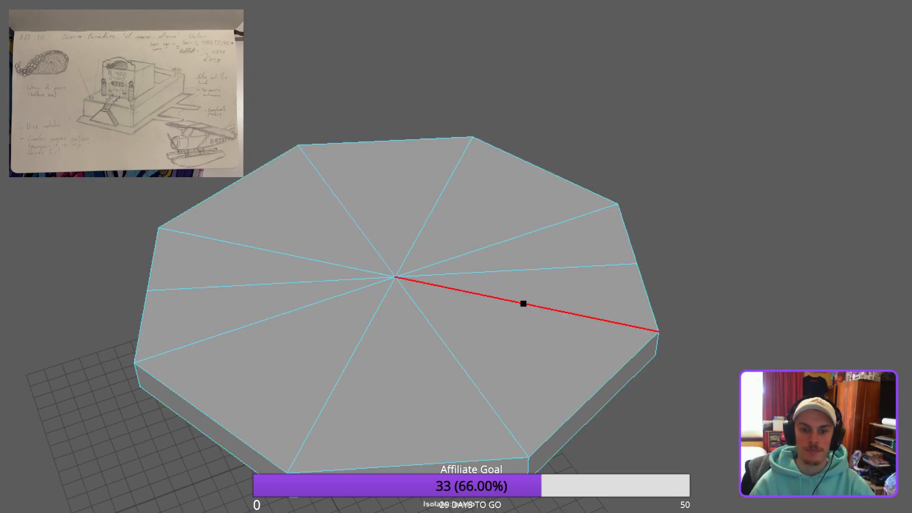
pyautogui.click(394, 277)
pyautogui.keyDown('alt'); pyautogui.moveTo(409, 464); pyautogui.dragTo(441, 157); pyautogui.keyUp('alt')
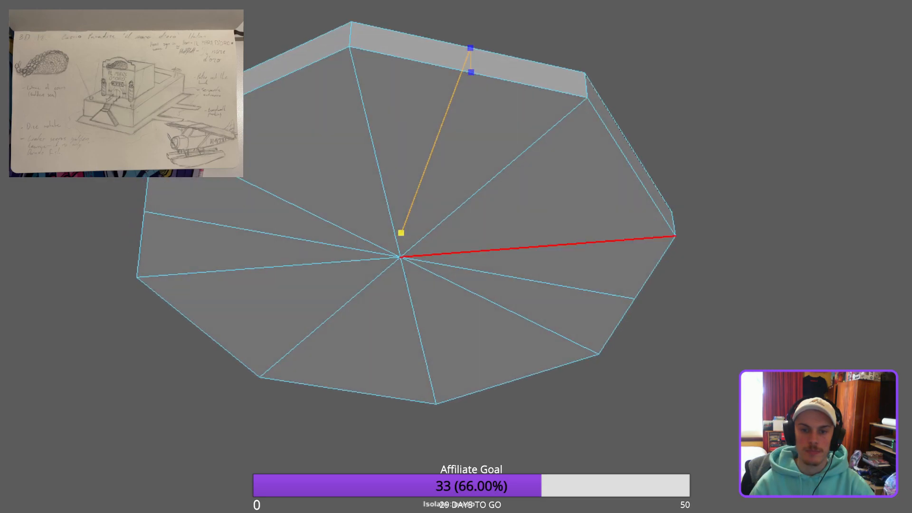
pyautogui.click(401, 257)
pyautogui.keyDown('alt'); pyautogui.moveTo(418, 328); pyautogui.dragTo(696, 394); pyautogui.keyUp('alt')
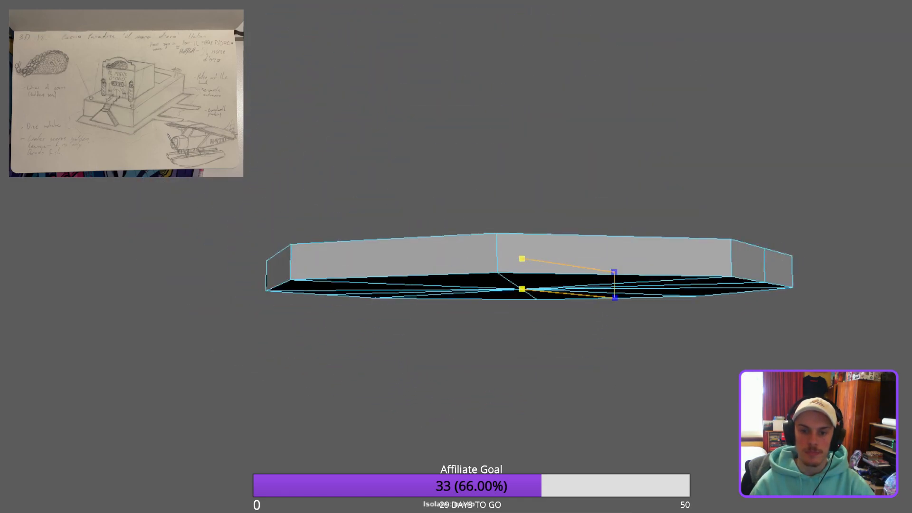
pyautogui.keyDown('alt'); pyautogui.moveTo(388, 276); pyautogui.dragTo(551, 394); pyautogui.keyUp('alt')
pyautogui.press('Return')
pyautogui.keyDown('alt'); pyautogui.moveTo(689, 210); pyautogui.dragTo(774, 232); pyautogui.keyUp('alt')
pyautogui.keyDown('alt'); pyautogui.moveTo(522, 255); pyautogui.dragTo(556, 274); pyautogui.keyUp('alt')
pyautogui.keyDown('alt'); pyautogui.moveTo(523, 274); pyautogui.dragTo(551, 223, button='middle'); pyautogui.keyUp('alt')
pyautogui.scroll(-1, 551, 223)
pyautogui.click(430, 224)
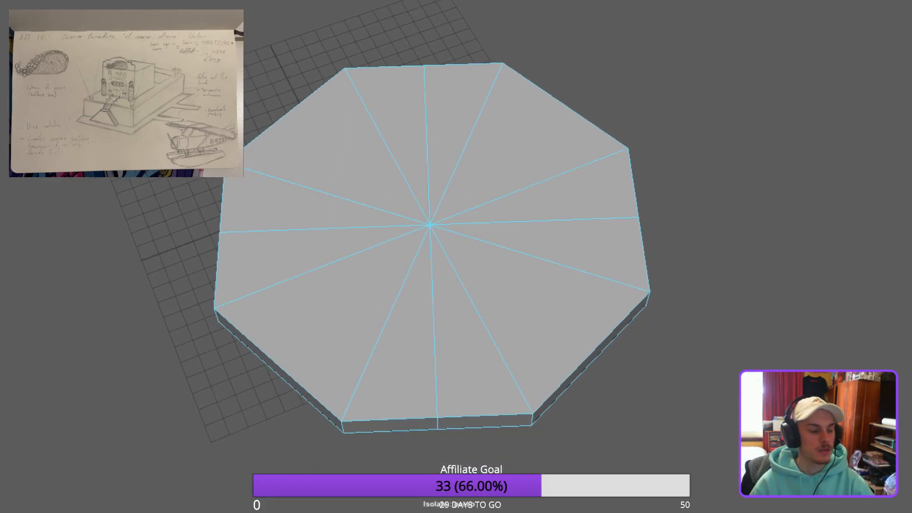
# Delete all faces on one half of the slab along the newest centre cut.
pyautogui.press('q')
pyautogui.moveTo(670, 478); pyautogui.dragTo(466, 52)
pyautogui.hotkey('ctrl', 'z')
pyautogui.moveTo(713, 470); pyautogui.dragTo(441, 24)
pyautogui.press('w')
pyautogui.press('Delete')
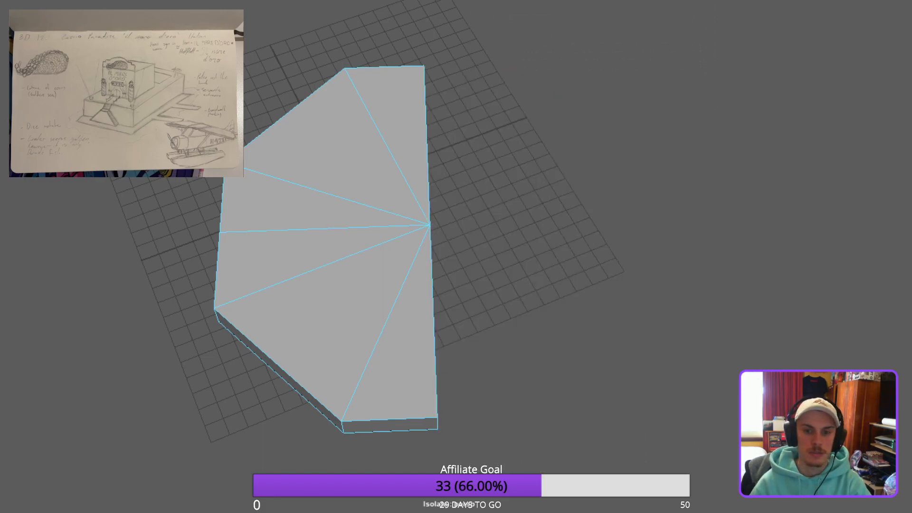
# Delete another quarter of the slab, including the leftover underside face, and return to object mode.
pyautogui.moveTo(213, 72); pyautogui.dragTo(480, 174)
pyautogui.press('Delete')
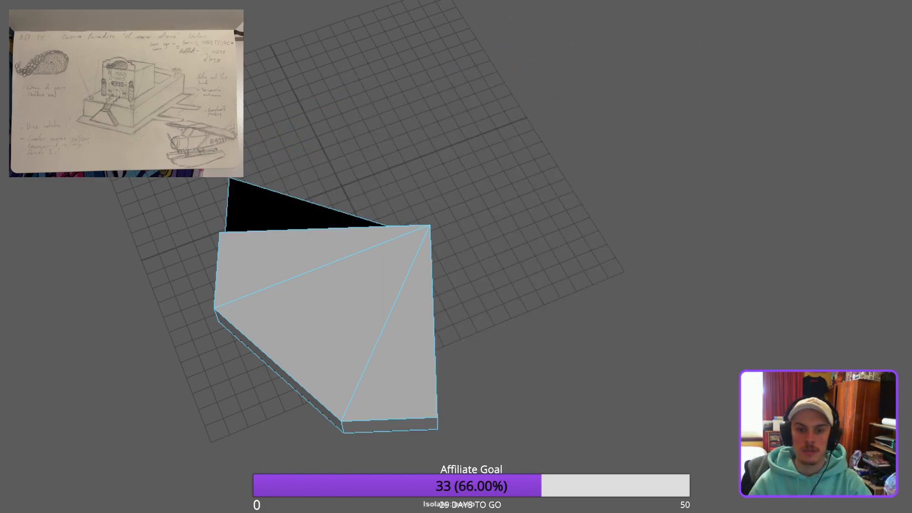
pyautogui.click(285, 209)
pyautogui.press('Delete')
pyautogui.press('F8')
# Multi-Cut a border line across the quarter slab's top, following its outer sides at 90% of the way out from the centre corner.
pyautogui.keyDown('alt'); pyautogui.moveTo(380, 285); pyautogui.dragTo(380, 309); pyautogui.keyUp('alt')
pyautogui.scroll(-1, 380, 309)
pyautogui.keyDown('alt'); pyautogui.moveTo(380, 309); pyautogui.dragTo(510, 218, button='middle'); pyautogui.keyUp('alt')
pyautogui.scroll(3, 510, 219)
pyautogui.keyDown('alt'); pyautogui.moveTo(475, 257); pyautogui.dragTo(456, 233); pyautogui.keyUp('alt')
pyautogui.scroll(2, 489, 257)
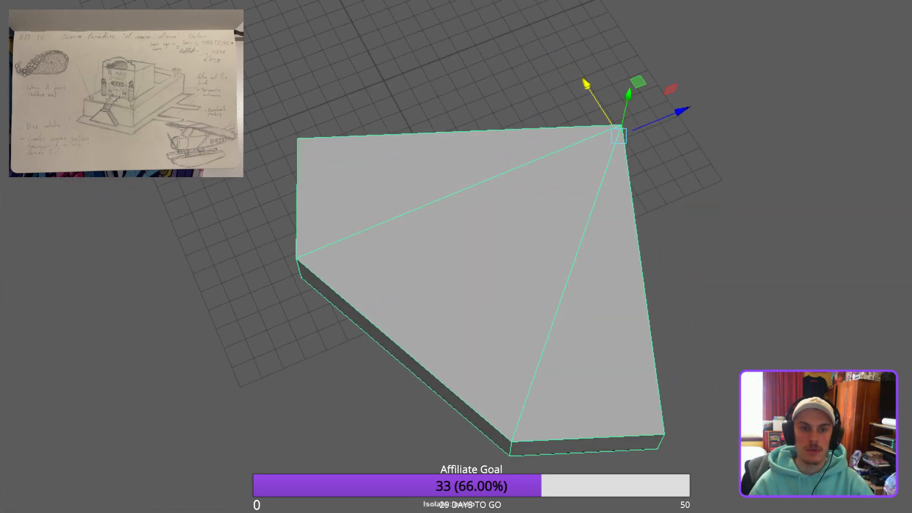
pyautogui.hotkey('ctrl', 'shift', 'x')
pyautogui.keyDown('shift'); pyautogui.click(331, 136); pyautogui.keyUp('shift')
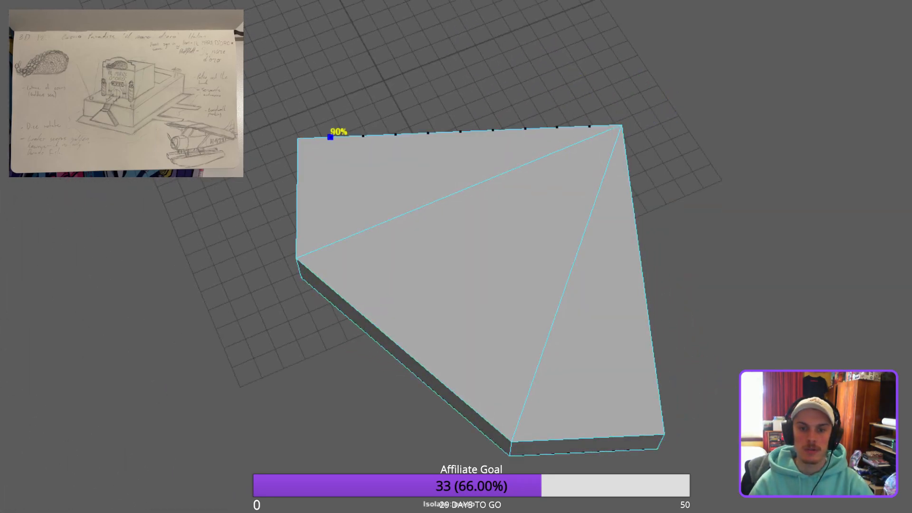
pyautogui.keyDown('shift'); pyautogui.click(330, 244); pyautogui.keyUp('shift')
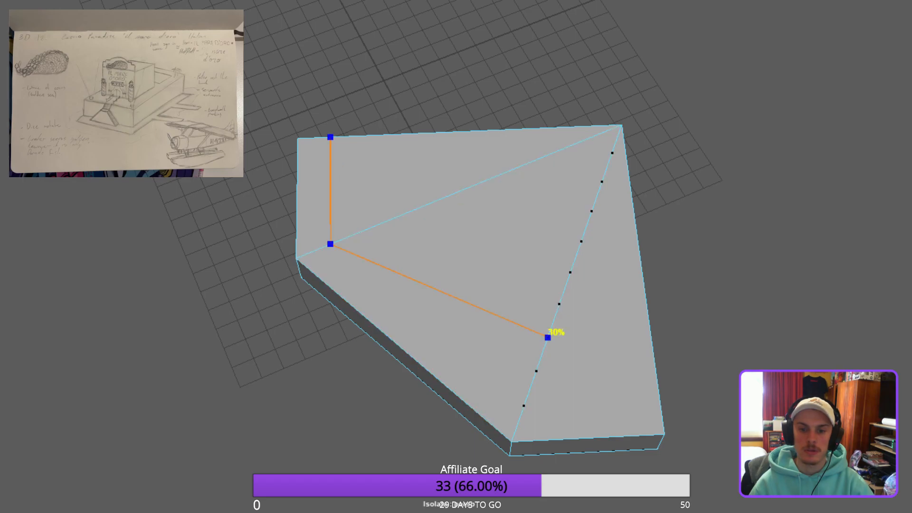
pyautogui.keyDown('shift'); pyautogui.click(524, 406); pyautogui.keyUp('shift')
pyautogui.keyDown('shift'); pyautogui.click(659, 399); pyautogui.keyUp('shift')
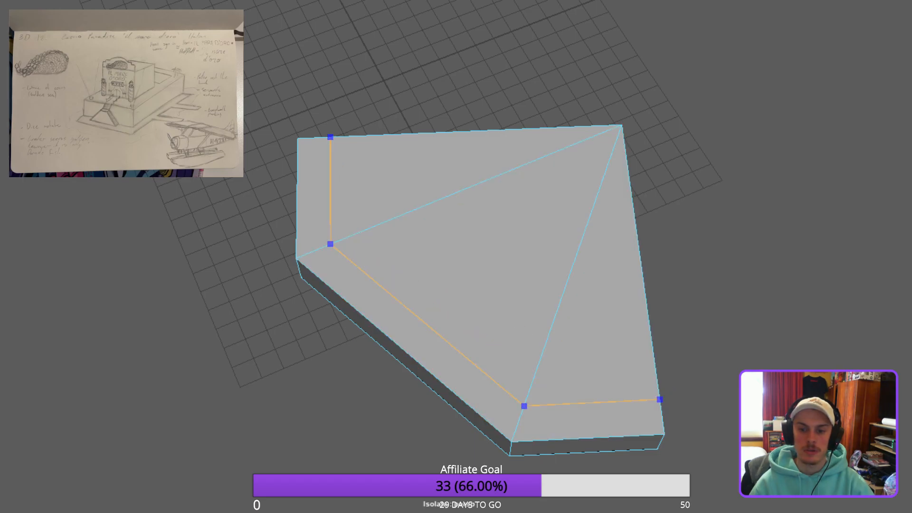
pyautogui.press('Return')
pyautogui.moveTo(631, 285)
pyautogui.keyDown('alt'); pyautogui.mouseDown()
pyautogui.moveTo(531, 257)
pyautogui.moveTo(631, 278)
pyautogui.mouseUp(); pyautogui.keyUp('alt')
pyautogui.click(622, 125)
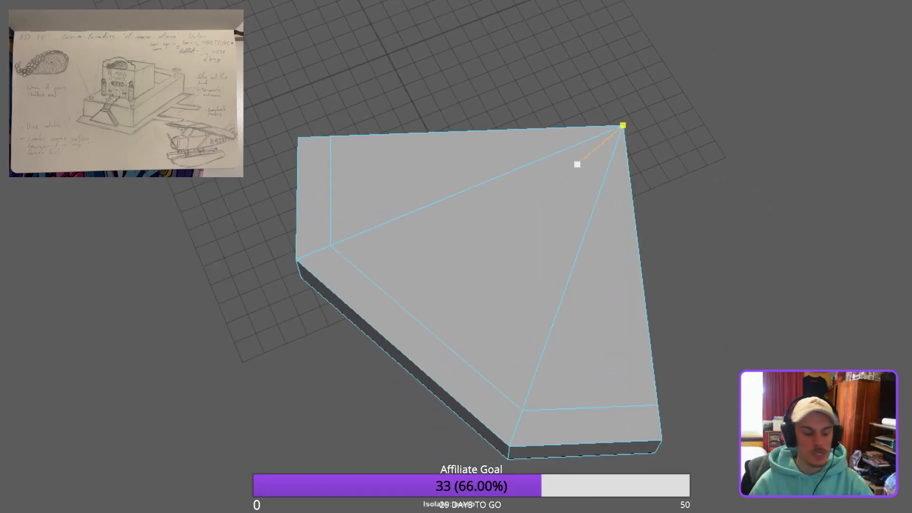
pyautogui.press('q')
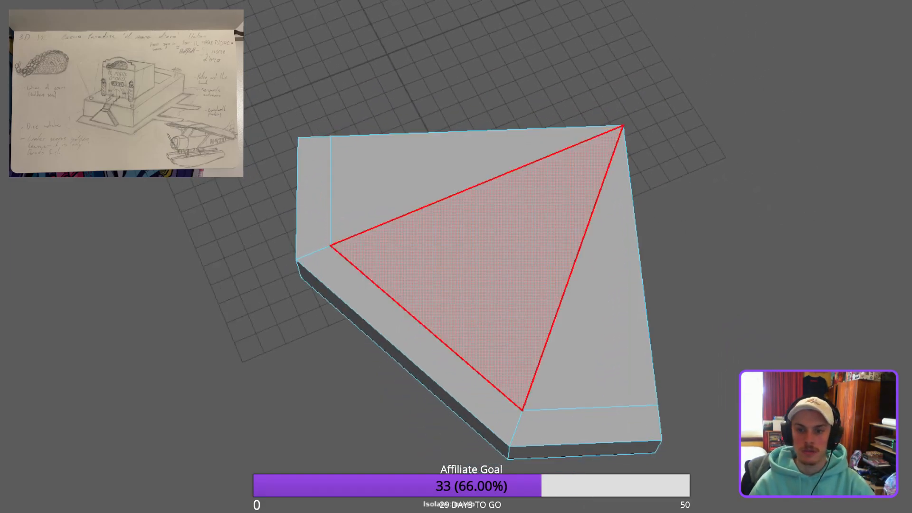
# Extrude the three inner top faces downward with a Local Translate Z of -0.254 to recess the tabletop inside its rim.
pyautogui.click(427, 178)
pyautogui.keyDown('shift'); pyautogui.click(485, 257); pyautogui.keyUp('shift')
pyautogui.keyDown('shift'); pyautogui.click(589, 303); pyautogui.keyUp('shift')
pyautogui.keyDown('alt'); pyautogui.moveTo(589, 303); pyautogui.dragTo(494, 254); pyautogui.keyUp('alt')
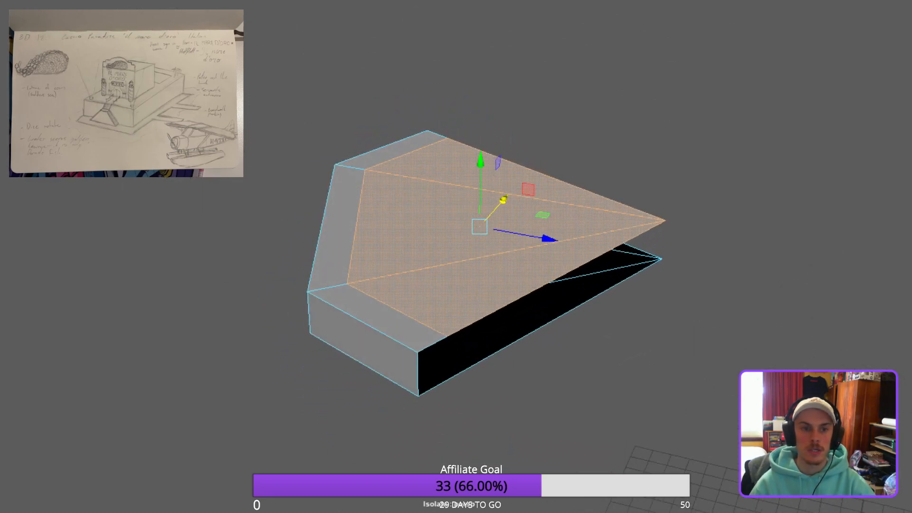
pyautogui.hotkey('ctrl', 'e')
pyautogui.moveTo(508, 134); pyautogui.dragTo(525, 161)
pyautogui.scroll(3, 462, 247)
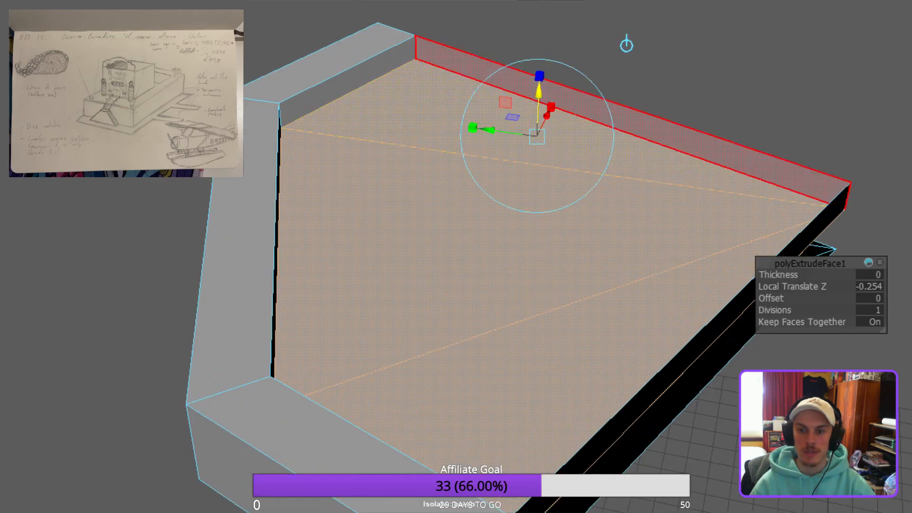
# Delete the two extruded wall faces along the open cut sides of the recess and return to object mode.
pyautogui.press('q')
pyautogui.click(618, 116)
pyautogui.keyDown('shift'); pyautogui.click(710, 332); pyautogui.keyUp('shift')
pyautogui.press('Delete')
pyautogui.press('F8')
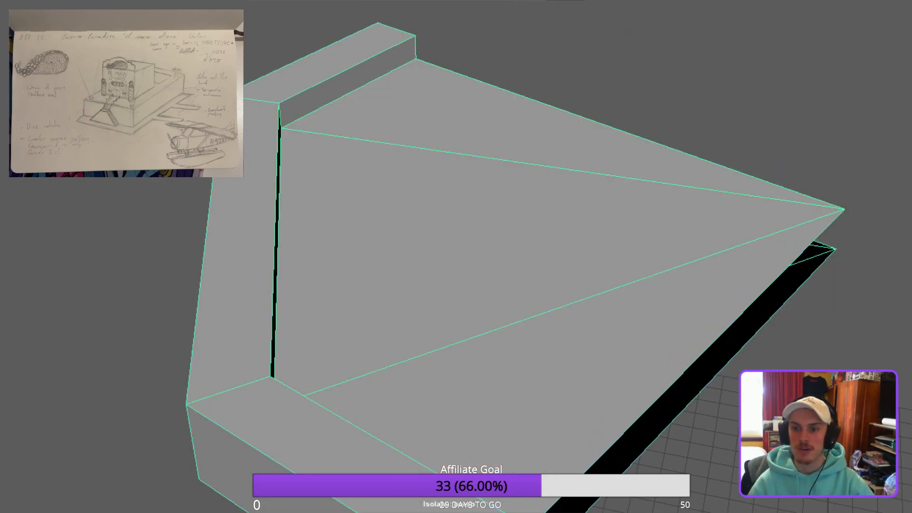
# Examine the recessed quarter slab from above and around its rim and open cut sides.
pyautogui.keyDown('alt'); pyautogui.moveTo(499, 137); pyautogui.dragTo(551, 145); pyautogui.keyUp('alt')
pyautogui.scroll(-3, 456, 256)
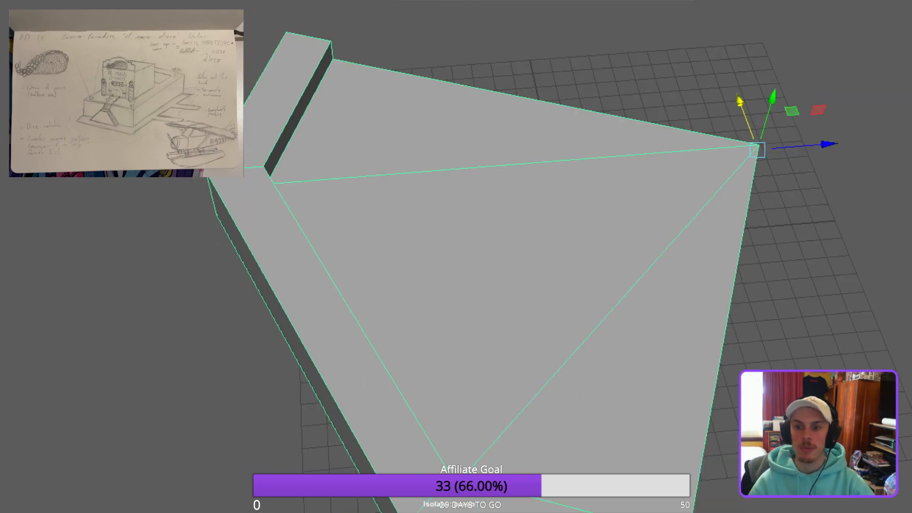
pyautogui.keyDown('alt'); pyautogui.moveTo(522, 266); pyautogui.dragTo(451, 242); pyautogui.keyUp('alt')
pyautogui.keyDown('alt'); pyautogui.moveTo(455, 257); pyautogui.dragTo(311, 257, button='middle'); pyautogui.keyUp('alt')
pyautogui.keyDown('alt'); pyautogui.moveTo(455, 257); pyautogui.dragTo(523, 284); pyautogui.keyUp('alt')
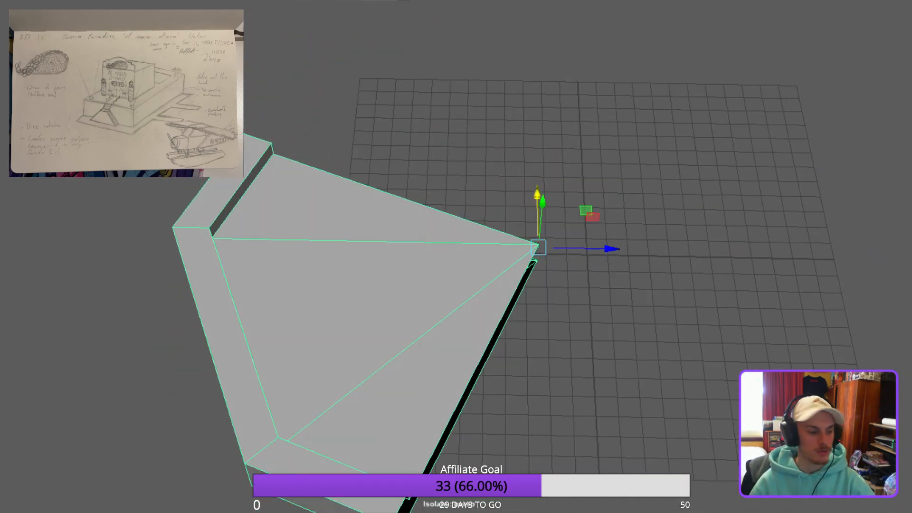
pyautogui.press('e')
pyautogui.moveTo(589, 285); pyautogui.dragTo(499, 290)
pyautogui.keyDown('alt'); pyautogui.moveTo(499, 290); pyautogui.dragTo(546, 290); pyautogui.keyUp('alt')
pyautogui.press('Delete')
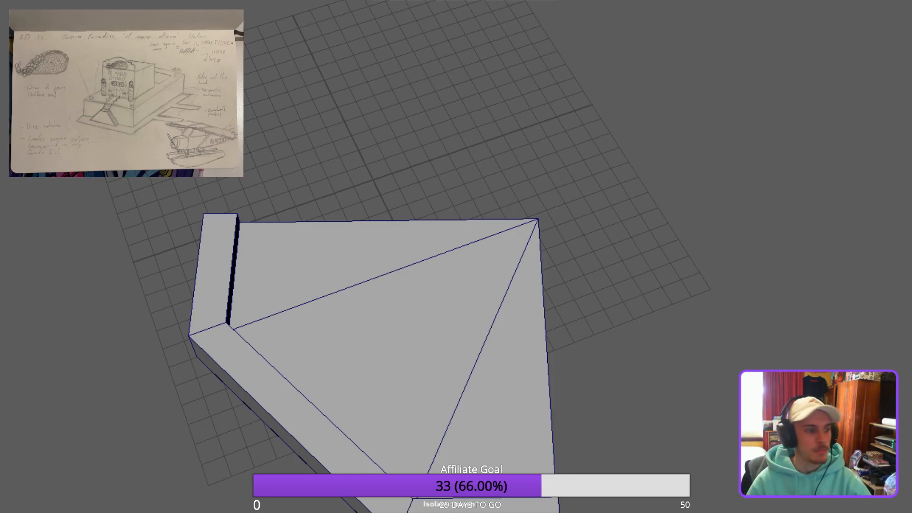
pyautogui.keyDown('alt'); pyautogui.moveTo(403, 285); pyautogui.dragTo(499, 277); pyautogui.keyUp('alt')
pyautogui.scroll(-1, 456, 285)
pyautogui.scroll(-1, 500, 277)
pyautogui.keyDown('alt'); pyautogui.moveTo(500, 277); pyautogui.dragTo(503, 244, button='middle'); pyautogui.keyUp('alt')
pyautogui.scroll(6, 475, 285)
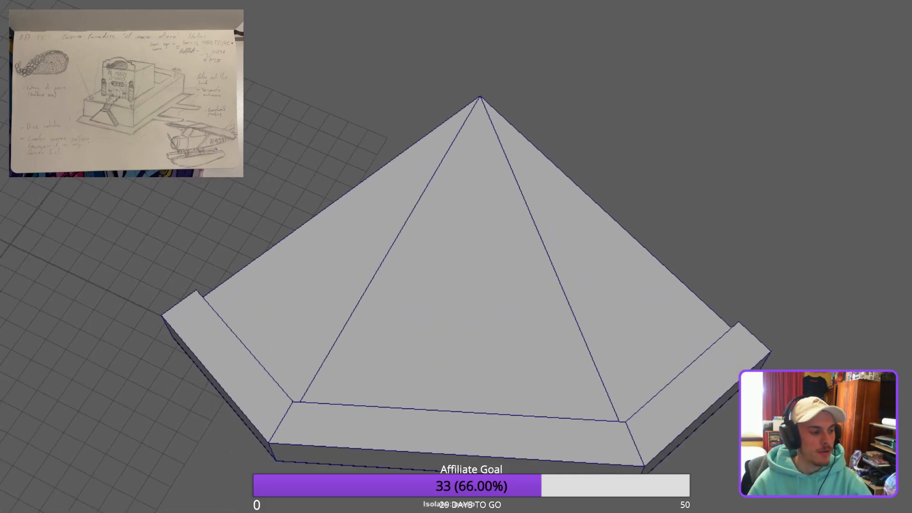
pyautogui.scroll(-1, 475, 285)
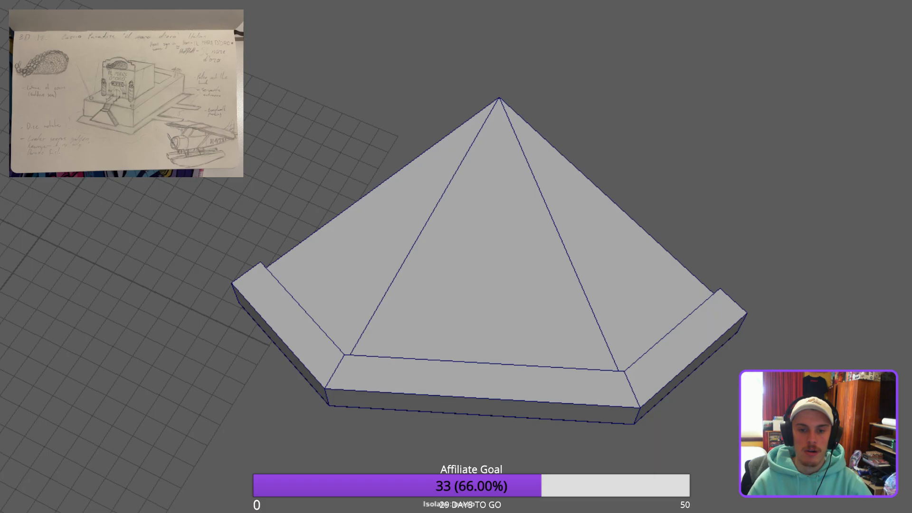
# Extrude the three recessed top faces inward with an offset of 0.5 and return to object mode.
pyautogui.click(351, 281)
pyautogui.keyDown('shift'); pyautogui.click(484, 271); pyautogui.keyUp('shift')
pyautogui.keyDown('shift'); pyautogui.click(608, 266); pyautogui.keyUp('shift')
pyautogui.keyDown('alt'); pyautogui.moveTo(608, 265); pyautogui.dragTo(418, 308); pyautogui.keyUp('alt')
pyautogui.scroll(5, 731, 238)
pyautogui.keyDown('alt'); pyautogui.moveTo(304, 55); pyautogui.dragTo(323, 76); pyautogui.keyUp('alt')
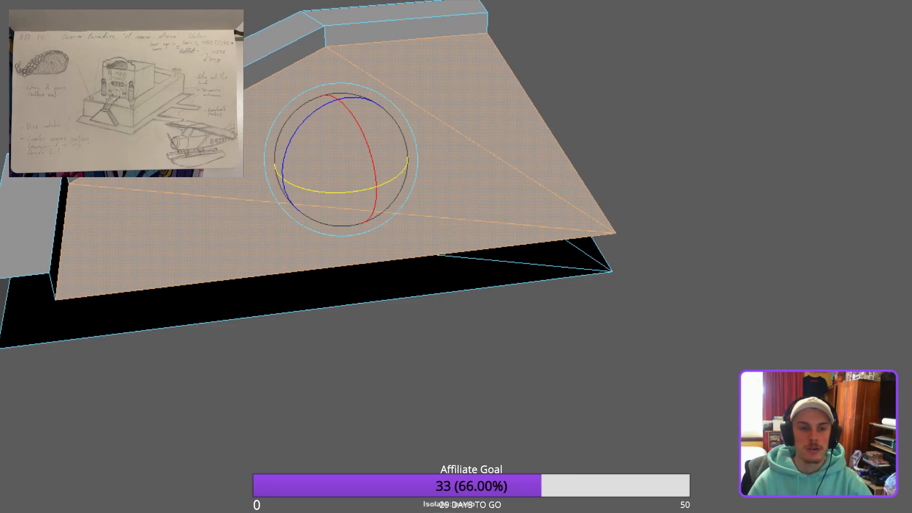
pyautogui.hotkey('ctrl', 'e')
pyautogui.moveTo(770, 298); pyautogui.dragTo(803, 298)
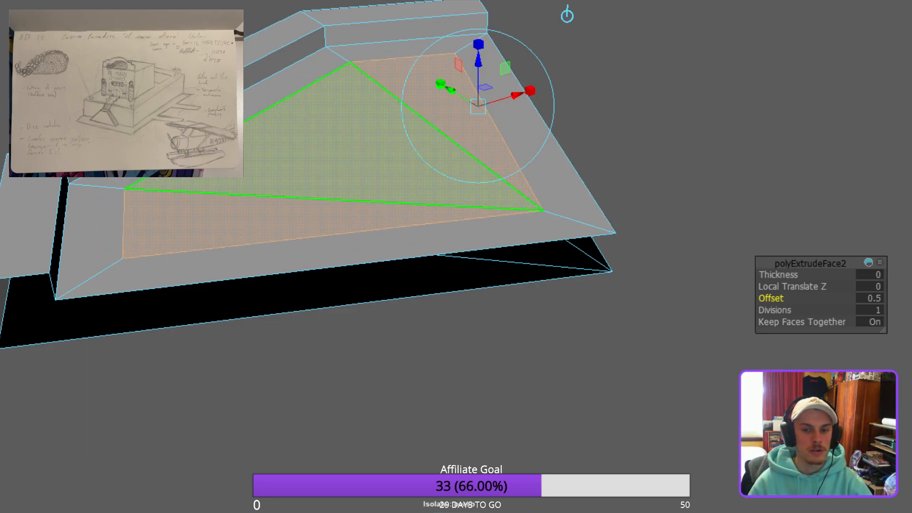
pyautogui.scroll(3, 361, 157)
pyautogui.keyDown('alt'); pyautogui.moveTo(361, 156); pyautogui.dragTo(518, 233, button='middle'); pyautogui.keyUp('alt')
pyautogui.keyDown('alt'); pyautogui.moveTo(518, 232); pyautogui.dragTo(513, 297); pyautogui.keyUp('alt')
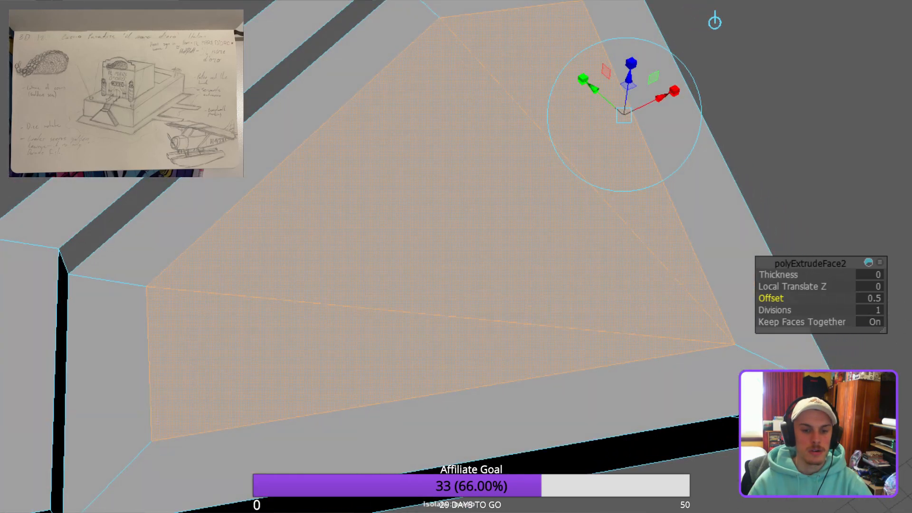
pyautogui.scroll(-3, 456, 257)
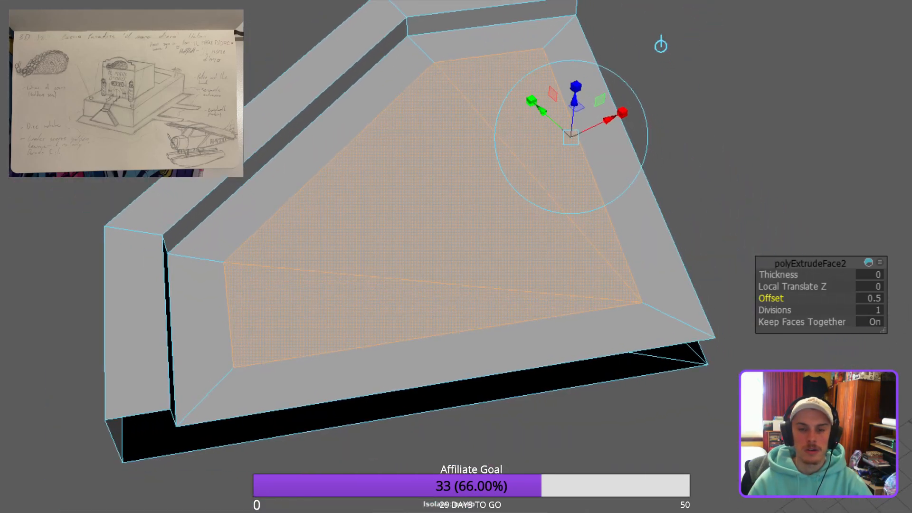
pyautogui.keyDown('alt'); pyautogui.moveTo(428, 251); pyautogui.dragTo(479, 256); pyautogui.keyUp('alt')
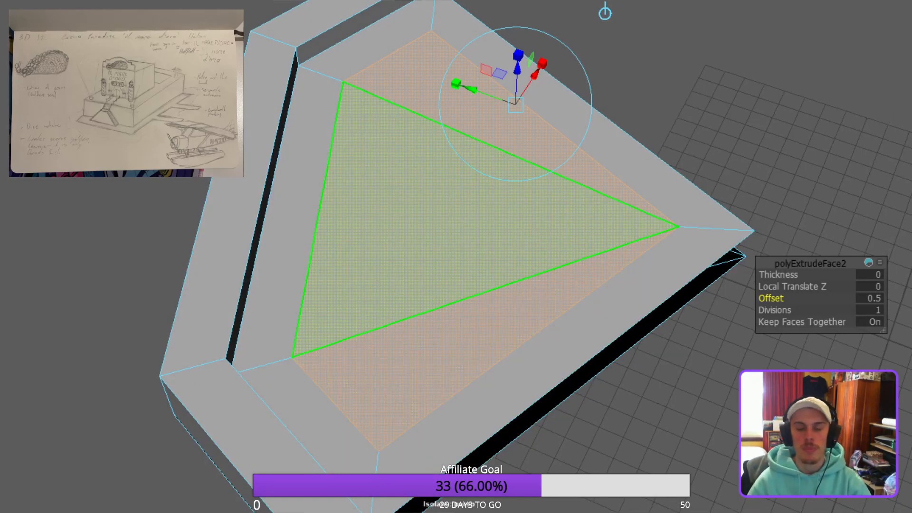
pyautogui.keyDown('alt'); pyautogui.moveTo(456, 142); pyautogui.dragTo(534, 145); pyautogui.keyUp('alt')
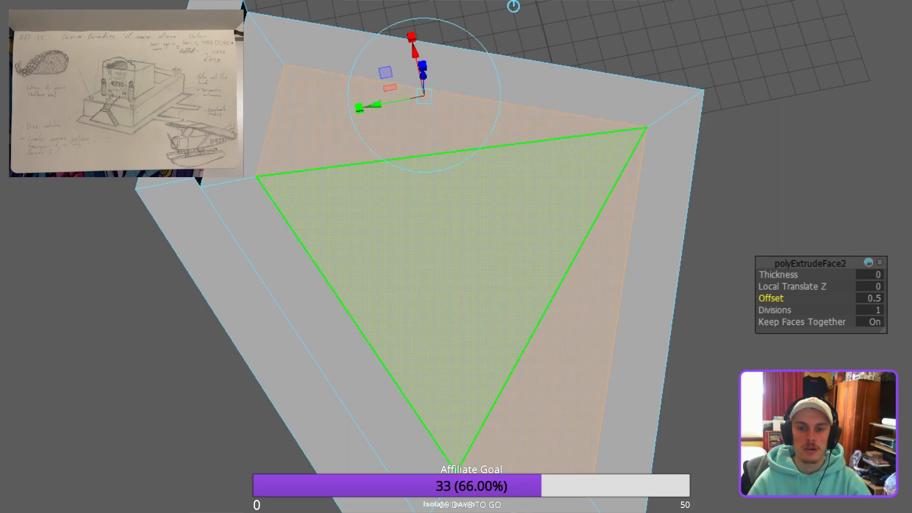
pyautogui.press('F8')
# Multi-Cut a line across the inset tabletop faces, parallel to the outer sides at 70% of the way out from the inner corner.
pyautogui.scroll(2, 456, 256)
pyautogui.scroll(-2, 456, 257)
pyautogui.keyDown('alt'); pyautogui.moveTo(455, 256); pyautogui.dragTo(426, 283, button='middle'); pyautogui.keyUp('alt')
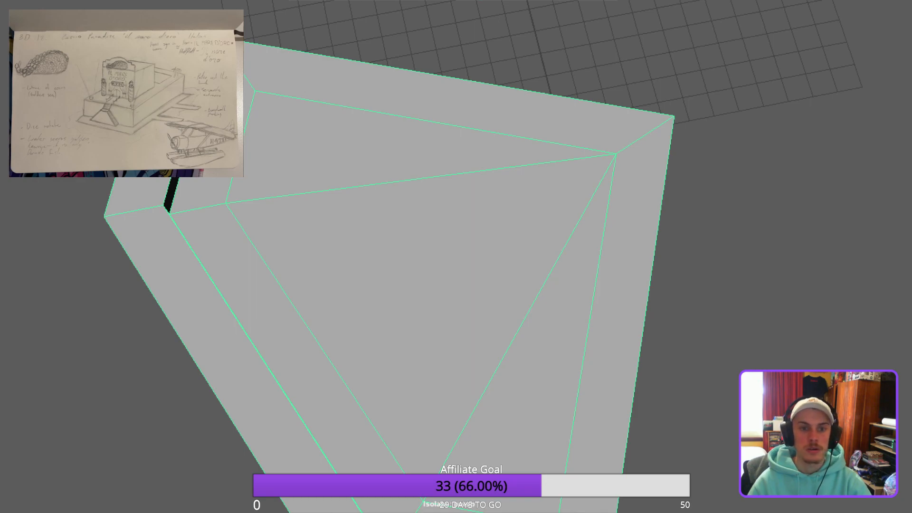
pyautogui.hotkey('ctrl', 'shift', 'x')
pyautogui.keyDown('shift'); pyautogui.click(362, 110); pyautogui.keyUp('shift')
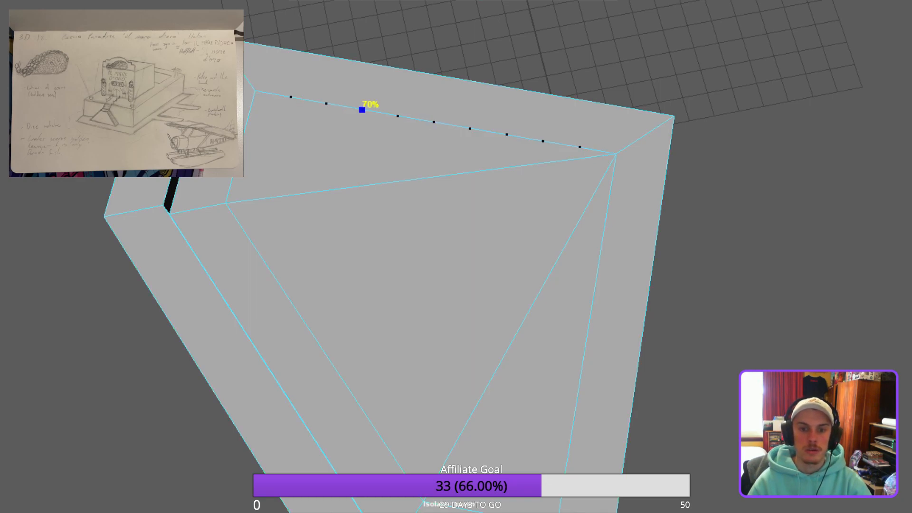
pyautogui.keyDown('shift'); pyautogui.click(343, 188); pyautogui.keyUp('shift')
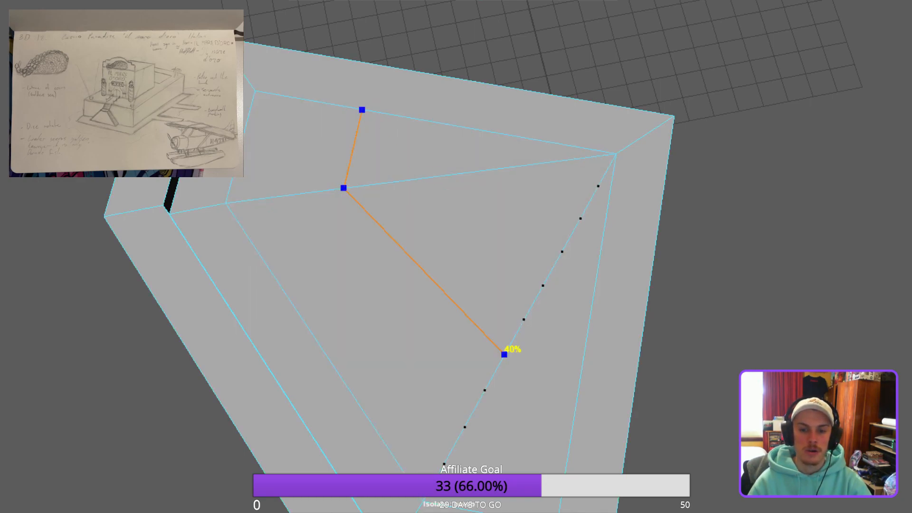
pyautogui.keyDown('shift'); pyautogui.click(485, 390); pyautogui.keyUp('shift')
pyautogui.keyDown('shift'); pyautogui.click(576, 408); pyautogui.keyUp('shift')
pyautogui.press('Return')
pyautogui.keyDown('alt'); pyautogui.moveTo(532, 309); pyautogui.dragTo(603, 311); pyautogui.keyUp('alt')
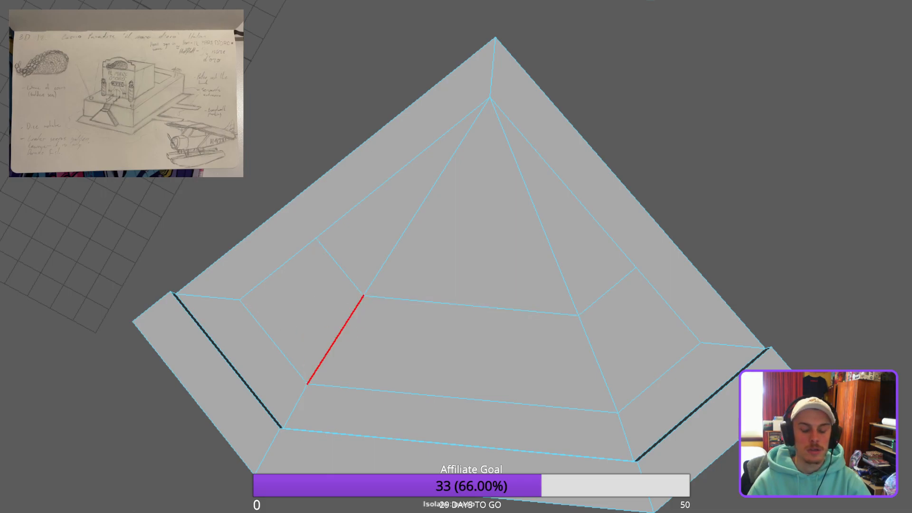
# Try scaling the two diagonal edge loops that run from the centre to the rim corners closer together, and undo it.
pyautogui.scroll(-3, 470, 305)
pyautogui.keyDown('alt'); pyautogui.moveTo(470, 305); pyautogui.dragTo(468, 247, button='middle'); pyautogui.keyUp('alt')
pyautogui.keyDown('alt'); pyautogui.moveTo(468, 247); pyautogui.dragTo(462, 220); pyautogui.keyUp('alt')
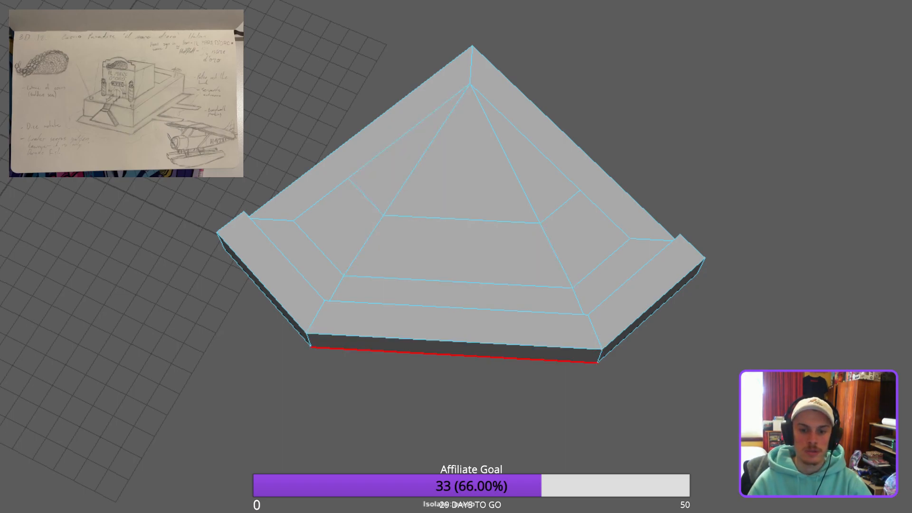
pyautogui.doubleClick(309, 340)
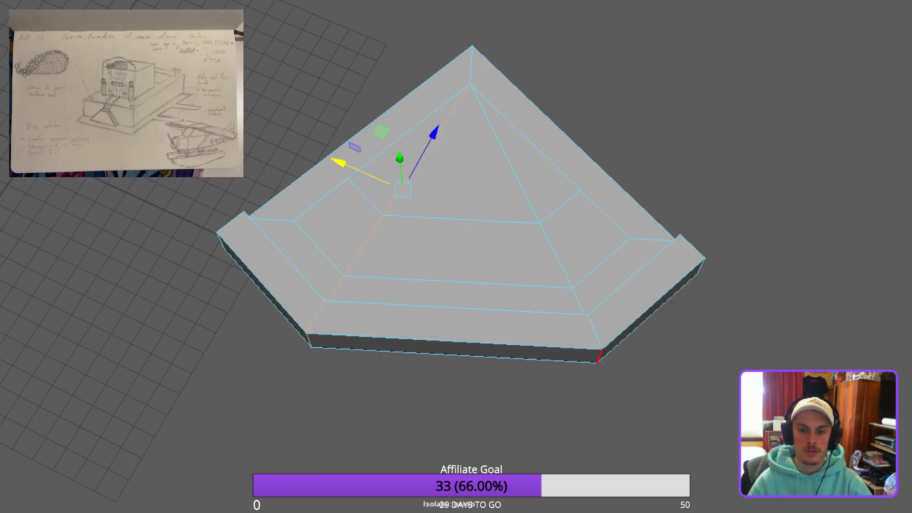
pyautogui.keyDown('shift'); pyautogui.doubleClick(599, 356); pyautogui.keyUp('shift')
pyautogui.press('r')
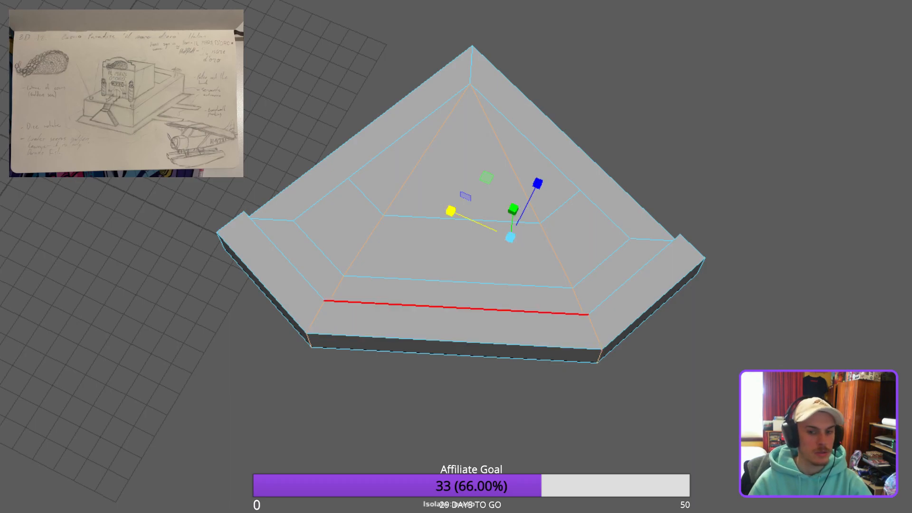
pyautogui.moveTo(451, 211); pyautogui.dragTo(458, 213)
pyautogui.hotkey('ctrl', 'z')
# Try scaling the middle outer side face of the rim along two axes, undo both changes, and deselect the slab in object mode.
pyautogui.keyDown('alt'); pyautogui.moveTo(454, 355); pyautogui.dragTo(453, 299); pyautogui.keyUp('alt')
pyautogui.moveTo(595, 297)
pyautogui.keyDown('alt'); pyautogui.mouseDown()
pyautogui.moveTo(576, 361)
pyautogui.moveTo(591, 285)
pyautogui.mouseUp(); pyautogui.keyUp('alt')
pyautogui.scroll(3, 577, 340)
pyautogui.scroll(3, 576, 361)
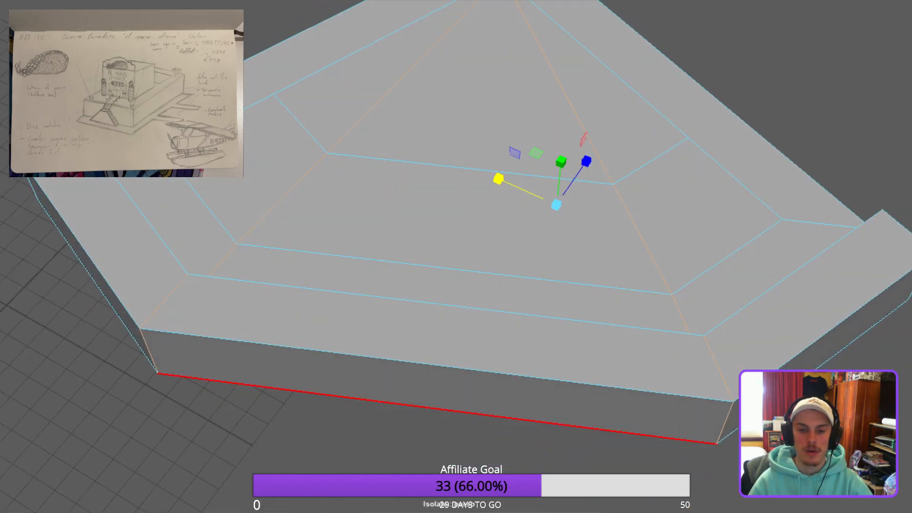
pyautogui.press('F11')
pyautogui.click(431, 385)
pyautogui.moveTo(374, 358); pyautogui.dragTo(390, 365)
pyautogui.moveTo(464, 338); pyautogui.dragTo(446, 371)
pyautogui.hotkey('ctrl', 'z')
pyautogui.hotkey('ctrl', 'z')
pyautogui.scroll(-2, 446, 285)
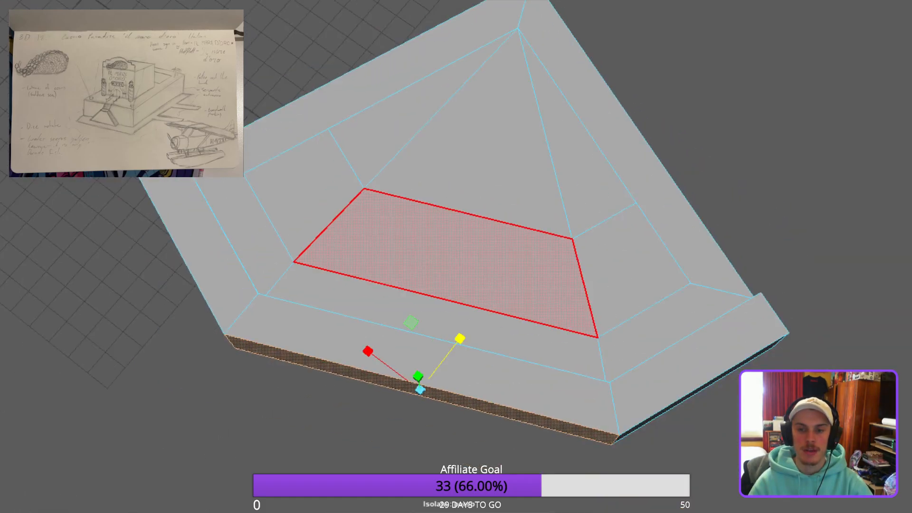
pyautogui.press('F8')
pyautogui.hotkey('alt', 'd')
# Examine the inset panel and cut lines on the quarter tabletop from several angles.
pyautogui.keyDown('alt'); pyautogui.moveTo(447, 285); pyautogui.dragTo(466, 281); pyautogui.keyUp('alt')
pyautogui.scroll(3, 455, 257)
pyautogui.scroll(2, 456, 256)
pyautogui.keyDown('alt'); pyautogui.moveTo(465, 280); pyautogui.dragTo(359, 321, button='middle'); pyautogui.keyUp('alt')
pyautogui.scroll(-2, 456, 257)
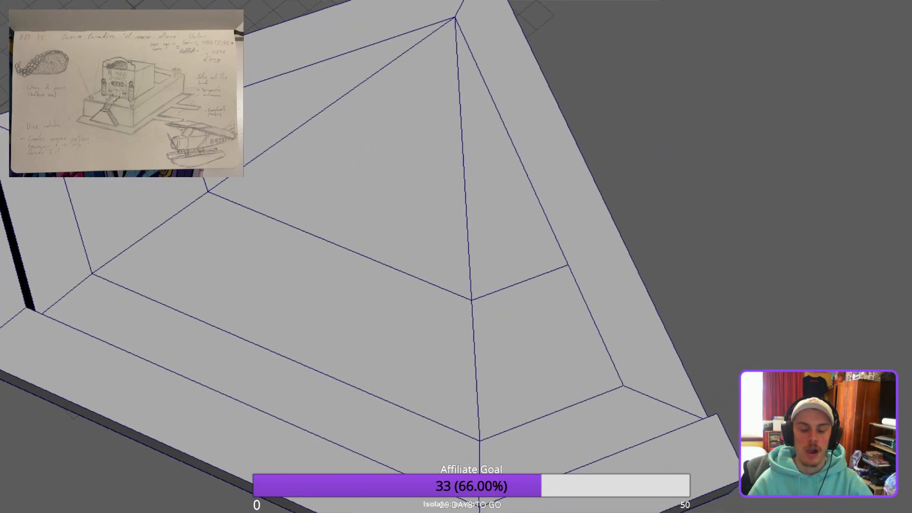
pyautogui.scroll(-1, 456, 257)
pyautogui.keyDown('alt'); pyautogui.moveTo(456, 257); pyautogui.dragTo(441, 288, button='middle'); pyautogui.keyUp('alt')
pyautogui.scroll(1, 456, 257)
pyautogui.keyDown('alt'); pyautogui.moveTo(456, 256); pyautogui.dragTo(501, 254); pyautogui.keyUp('alt')
pyautogui.scroll(-3, 453, 238)
pyautogui.keyDown('alt'); pyautogui.moveTo(454, 237); pyautogui.dragTo(470, 232); pyautogui.keyUp('alt')
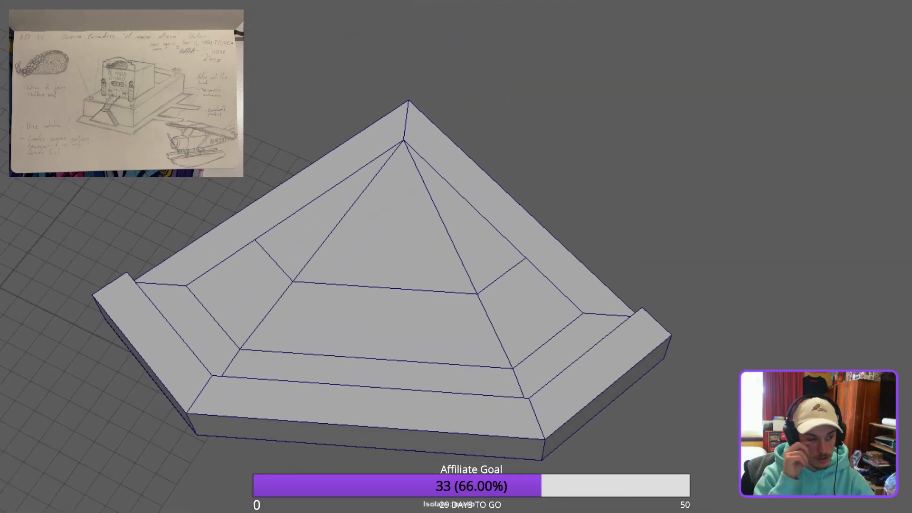
pyautogui.keyDown('alt'); pyautogui.moveTo(470, 232); pyautogui.dragTo(398, 245); pyautogui.keyUp('alt')
pyautogui.keyDown('alt'); pyautogui.moveTo(399, 244); pyautogui.dragTo(399, 254, button='middle'); pyautogui.keyUp('alt')
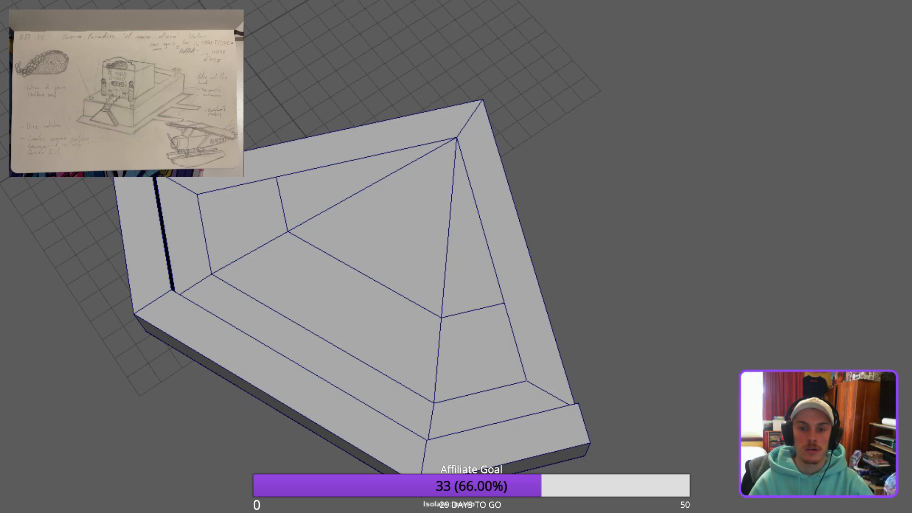
pyautogui.keyDown('alt'); pyautogui.moveTo(470, 237); pyautogui.dragTo(394, 237); pyautogui.keyUp('alt')
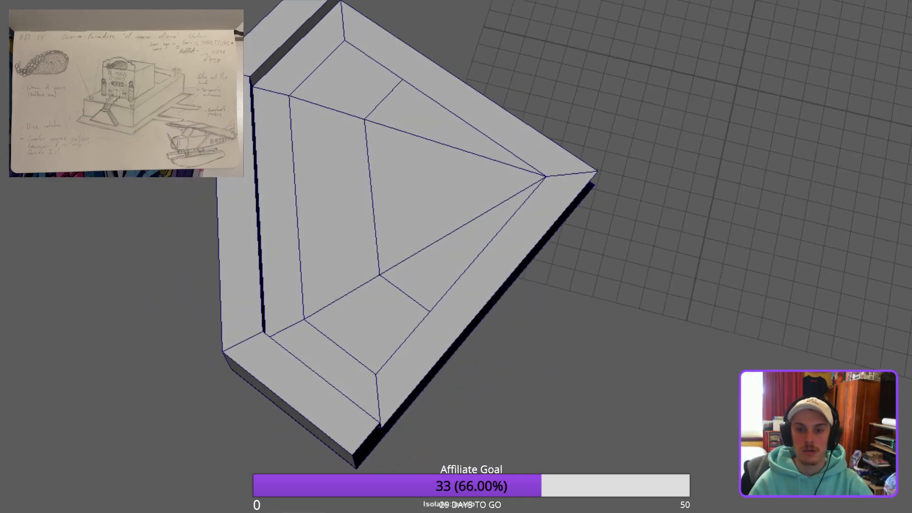
# Multi-Cut from the cut-line endpoints on both inset side edges to the slab's outermost centre corner.
pyautogui.click(427, 223)
pyautogui.scroll(6, 456, 256)
pyautogui.keyDown('alt'); pyautogui.moveTo(471, 238); pyautogui.dragTo(513, 237); pyautogui.keyUp('alt')
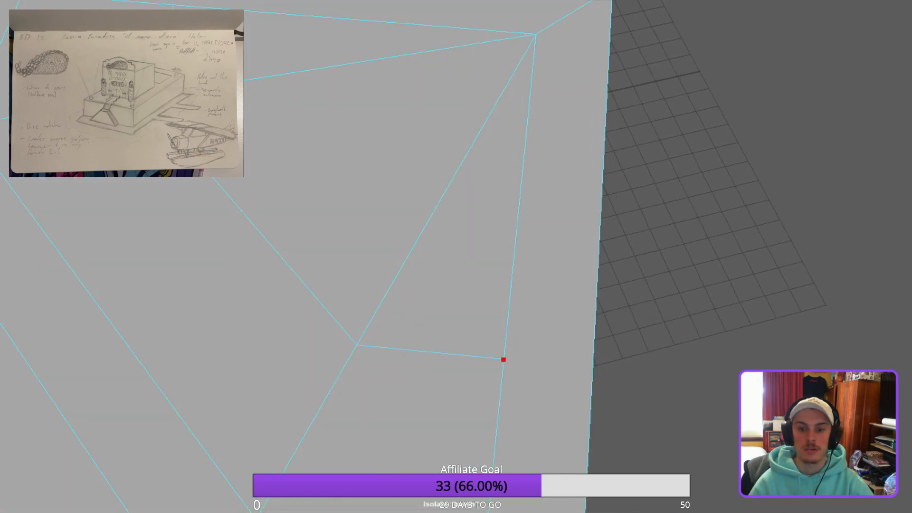
pyautogui.click(503, 360)
pyautogui.keyDown('alt'); pyautogui.moveTo(503, 359); pyautogui.dragTo(427, 354); pyautogui.keyUp('alt')
pyautogui.click(649, 149)
pyautogui.click(315, 59)
pyautogui.press('Return')
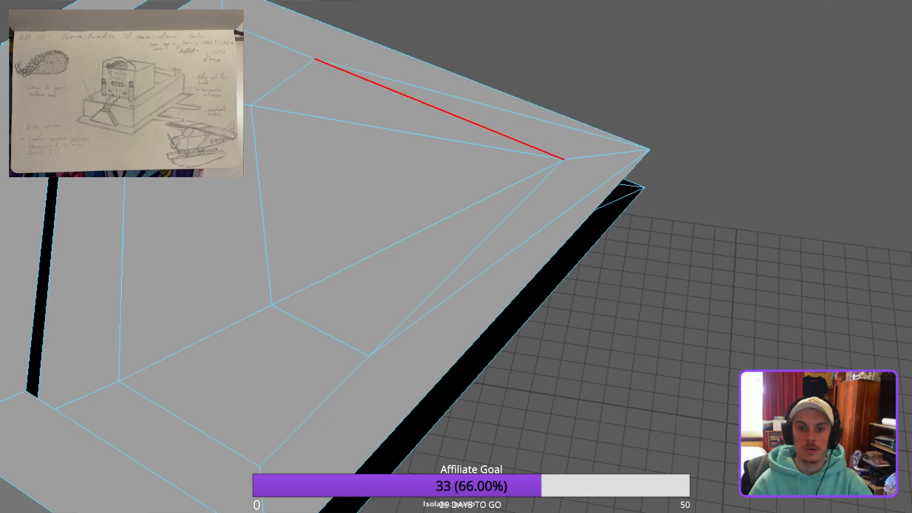
# Delete the two inset edges that run from the inner centre corner to the cut-line endpoints on the quarter tabletop.
pyautogui.click(439, 109)
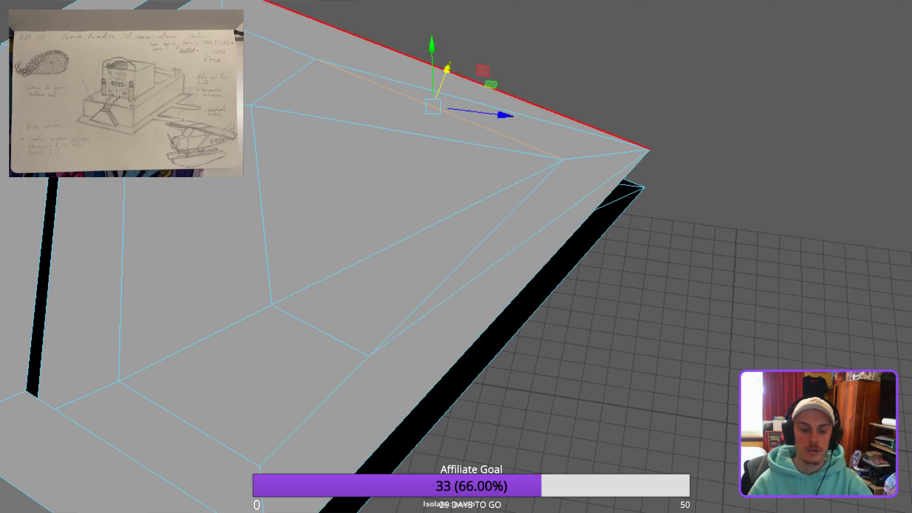
pyautogui.keyDown('shift'); pyautogui.click(466, 257); pyautogui.keyUp('shift')
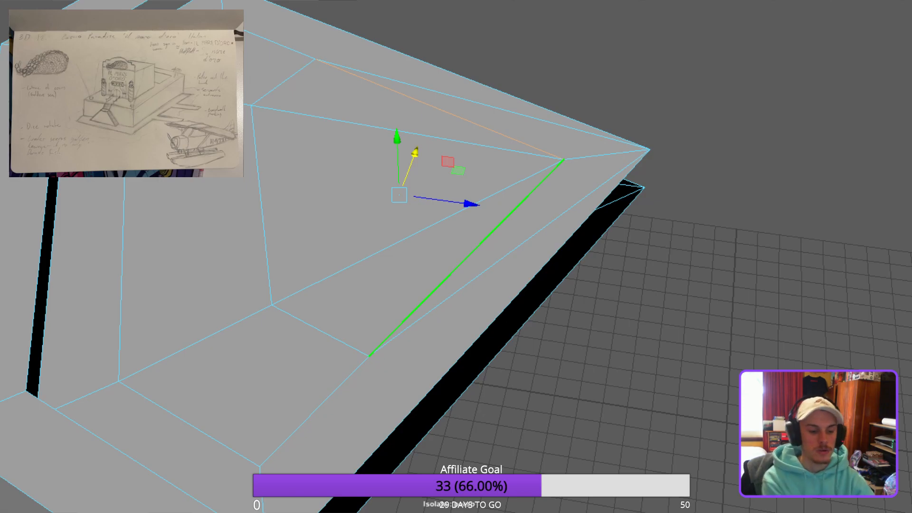
pyautogui.press('Delete')
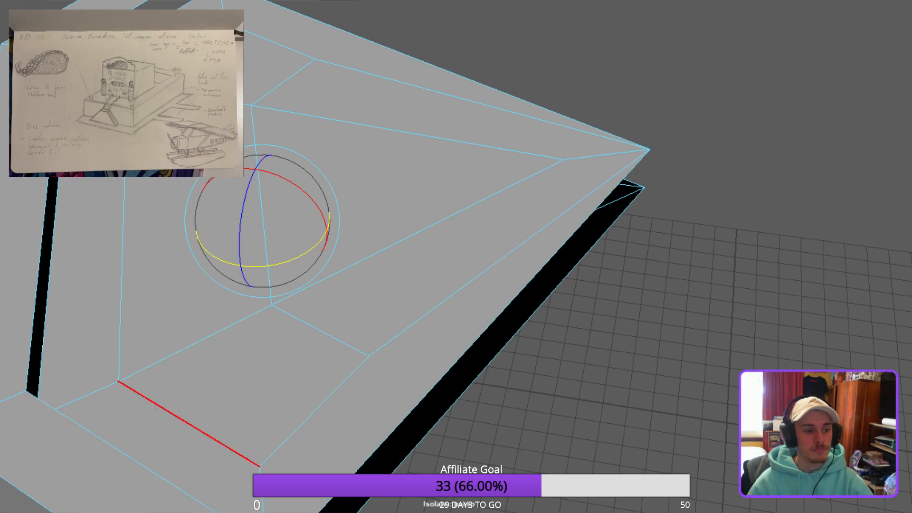
# Examine the quarter tabletop's panel layout from several angles, including the centre corner and the recessed rim.
pyautogui.moveTo(314, 411)
pyautogui.keyDown('alt'); pyautogui.mouseDown()
pyautogui.moveTo(428, 437)
pyautogui.moveTo(446, 440)
pyautogui.moveTo(417, 429)
pyautogui.moveTo(477, 435)
pyautogui.moveTo(368, 418)
pyautogui.moveTo(328, 399)
pyautogui.mouseUp(); pyautogui.keyUp('alt')
pyautogui.scroll(-3, 446, 439)
pyautogui.scroll(-2, 395, 314)
pyautogui.scroll(3, 395, 314)
pyautogui.scroll(1, 456, 256)
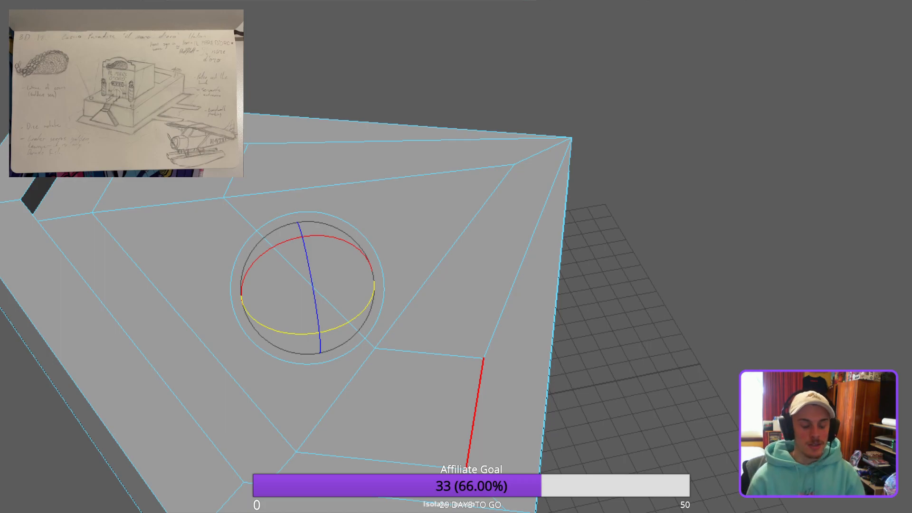
pyautogui.keyDown('alt'); pyautogui.moveTo(441, 256); pyautogui.dragTo(532, 246); pyautogui.keyUp('alt')
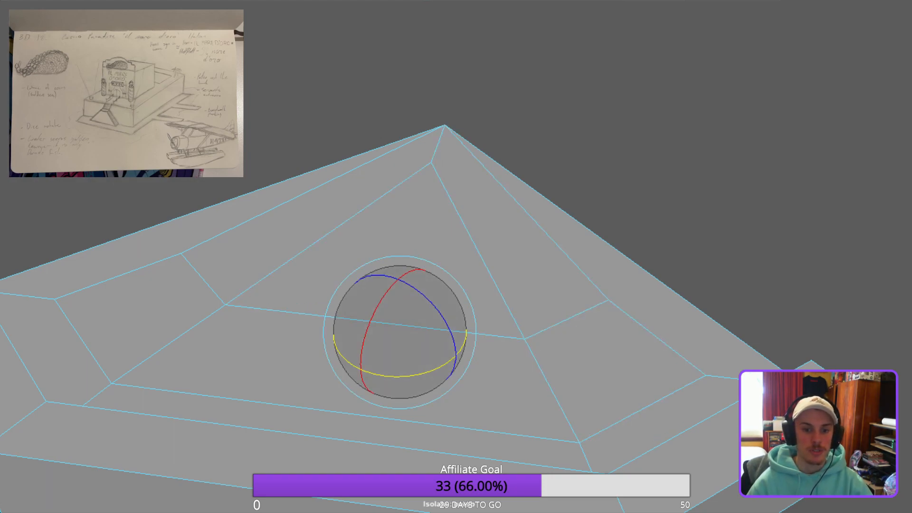
pyautogui.keyDown('alt'); pyautogui.moveTo(399, 333); pyautogui.dragTo(304, 380); pyautogui.keyUp('alt')
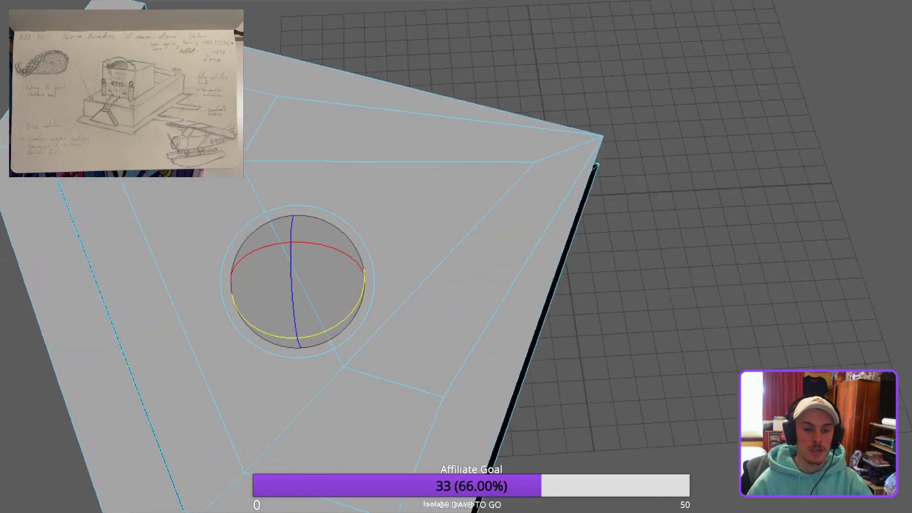
pyautogui.keyDown('alt'); pyautogui.moveTo(304, 380); pyautogui.dragTo(276, 380, button='right'); pyautogui.keyUp('alt')
pyautogui.keyDown('alt'); pyautogui.moveTo(413, 208); pyautogui.dragTo(430, 285, button='middle'); pyautogui.keyUp('alt')
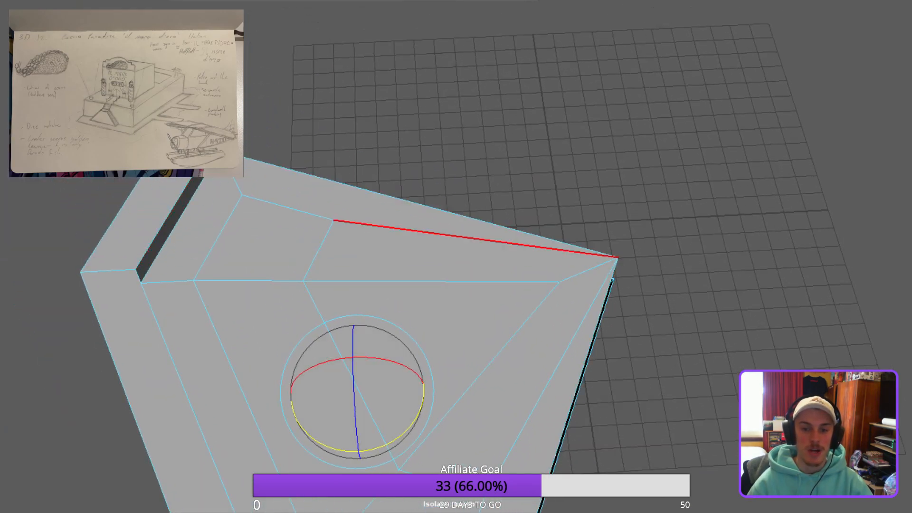
pyautogui.keyDown('alt'); pyautogui.moveTo(456, 243); pyautogui.dragTo(266, 237); pyautogui.keyUp('alt')
pyautogui.scroll(3, 456, 213)
pyautogui.keyDown('alt'); pyautogui.moveTo(618, 294); pyautogui.dragTo(542, 290); pyautogui.keyUp('alt')
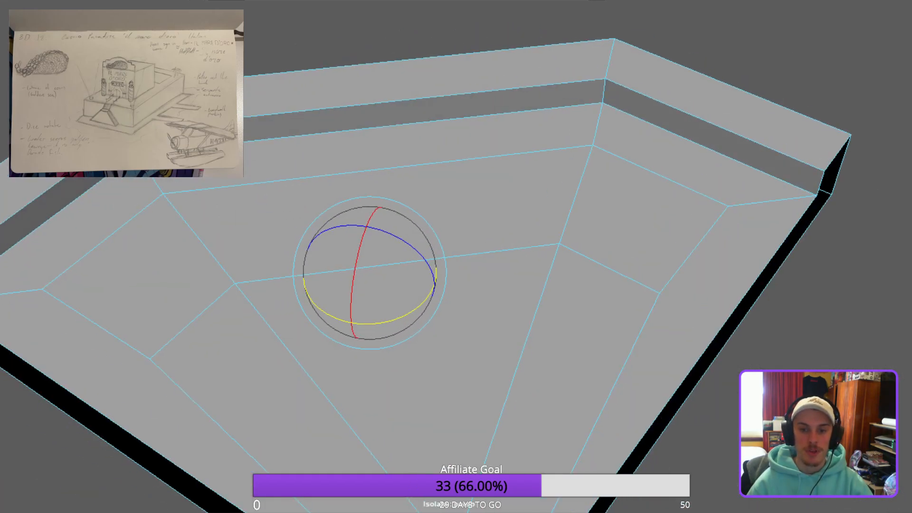
pyautogui.scroll(-1, 456, 256)
pyautogui.keyDown('alt'); pyautogui.moveTo(456, 256); pyautogui.dragTo(363, 335, button='middle'); pyautogui.keyUp('alt')
pyautogui.keyDown('alt'); pyautogui.moveTo(364, 285); pyautogui.dragTo(634, 285); pyautogui.keyUp('alt')
pyautogui.scroll(-1, 456, 257)
pyautogui.keyDown('alt'); pyautogui.moveTo(634, 285); pyautogui.dragTo(496, 242, button='middle'); pyautogui.keyUp('alt')
pyautogui.keyDown('alt'); pyautogui.moveTo(665, 233); pyautogui.dragTo(627, 223); pyautogui.keyUp('alt')
pyautogui.press('F8')
pyautogui.scroll(2, 456, 257)
pyautogui.scroll(-1, 456, 256)
pyautogui.keyDown('alt'); pyautogui.moveTo(456, 256); pyautogui.dragTo(393, 169, button='middle'); pyautogui.keyUp('alt')
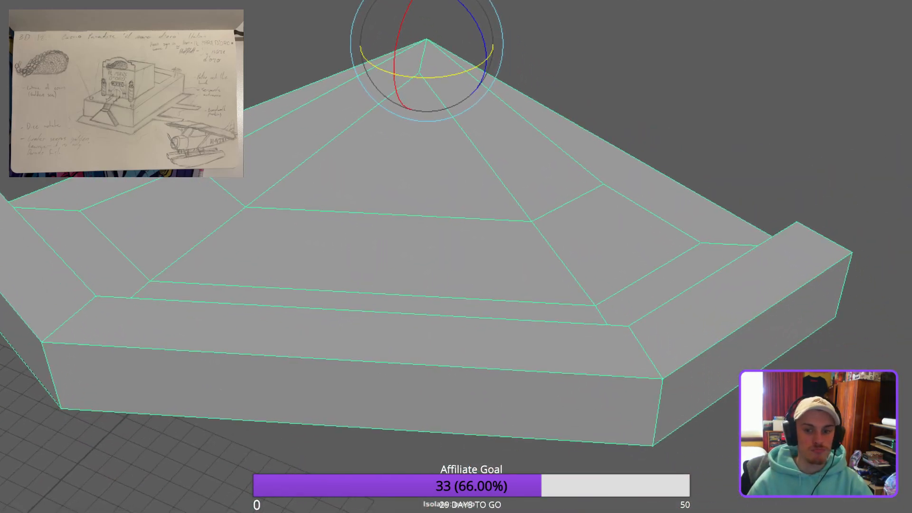
# Duplicate the whole quarter tabletop in object mode and raise the copy straight above the original.
pyautogui.press('F11')
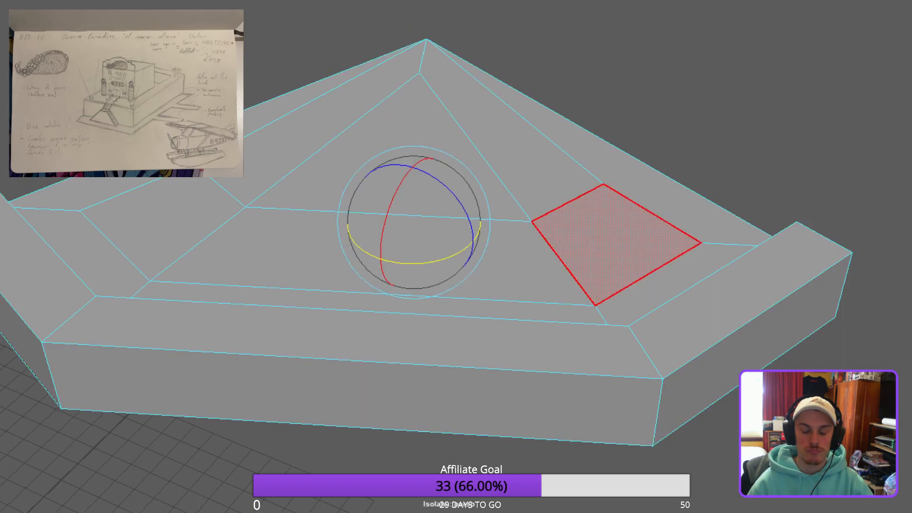
pyautogui.press('F8')
pyautogui.keyDown('alt'); pyautogui.moveTo(613, 245); pyautogui.dragTo(570, 214); pyautogui.keyUp('alt')
pyautogui.press('w')
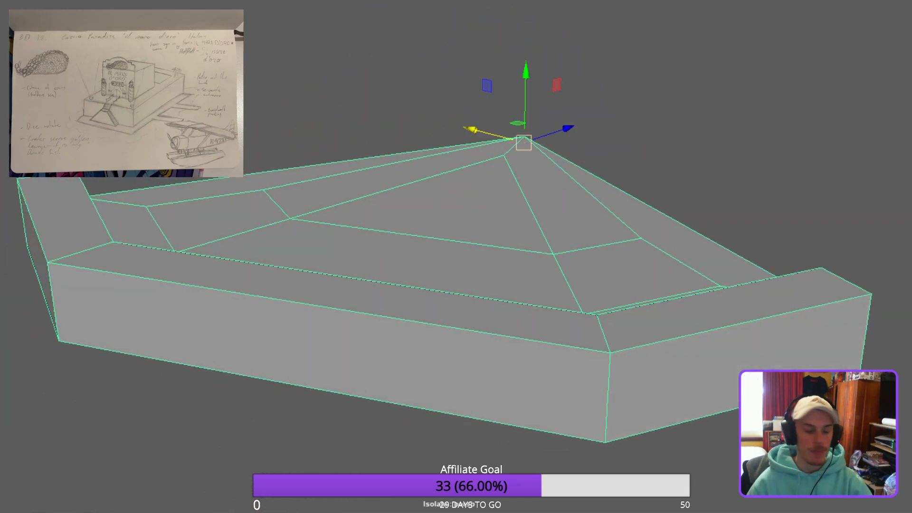
pyautogui.keyDown('shift'); pyautogui.moveTo(524, 92); pyautogui.dragTo(526, 8); pyautogui.keyUp('shift')
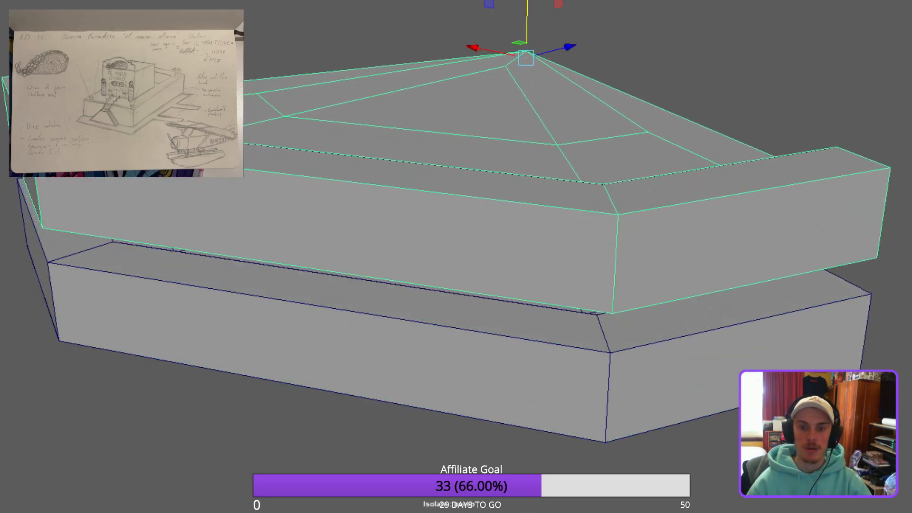
# Delete every face of the raised copy except the three inset panel faces running along the rim.
pyautogui.press('F8')
pyautogui.click(262, 110)
pyautogui.keyDown('shift'); pyautogui.click(407, 149); pyautogui.keyUp('shift')
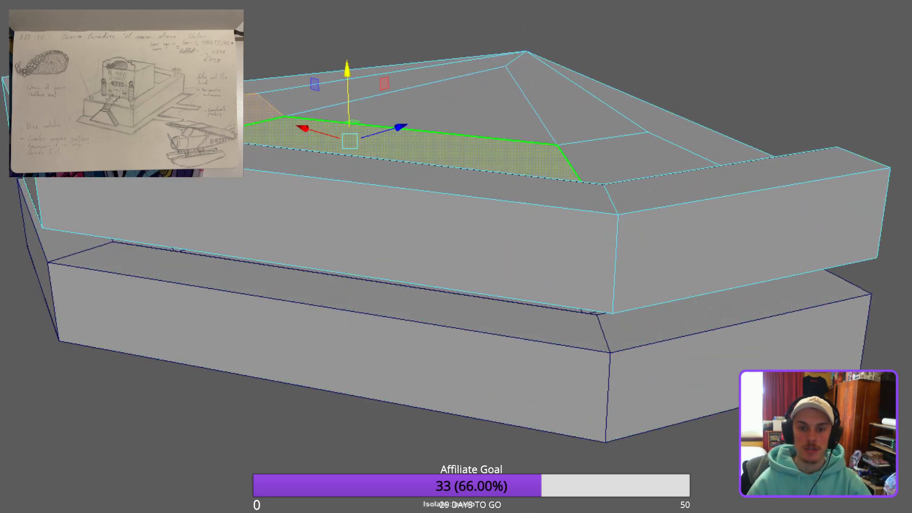
pyautogui.keyDown('shift'); pyautogui.click(637, 157); pyautogui.keyUp('shift')
pyautogui.hotkey('ctrl', 'shift', 'i')
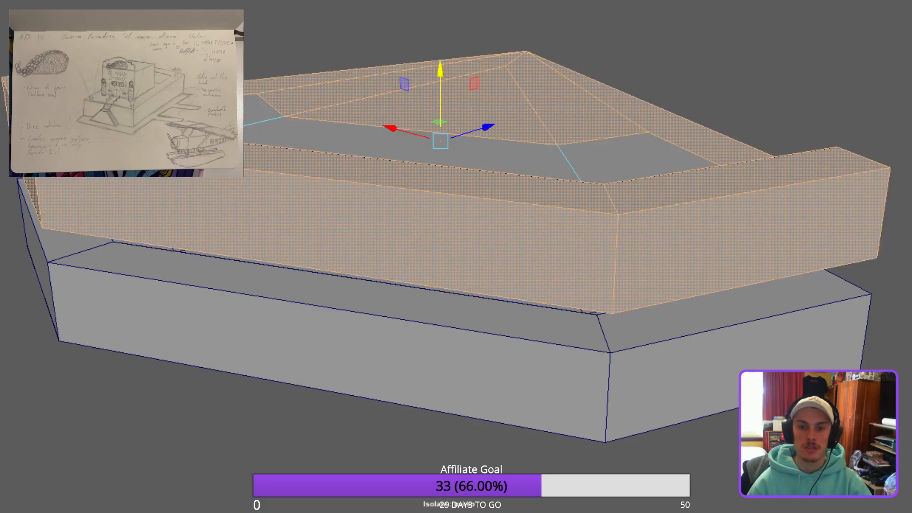
pyautogui.press('Delete')
pyautogui.press('F8')
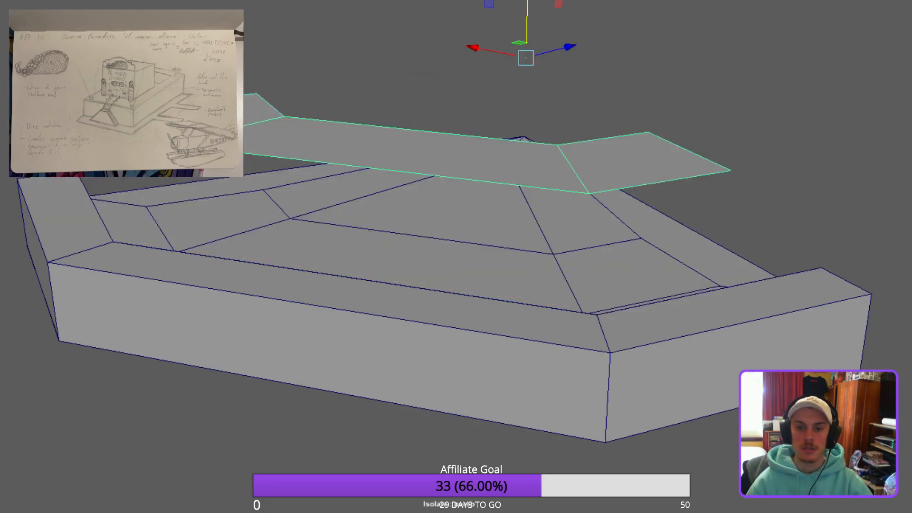
# Delete the matching three inset panel faces from the original quarter tabletop and return to object mode.
pyautogui.click(361, 304)
pyautogui.keyDown('alt'); pyautogui.moveTo(361, 304); pyautogui.dragTo(427, 303); pyautogui.keyUp('alt')
pyautogui.press('F8')
pyautogui.click(157, 247)
pyautogui.keyDown('shift'); pyautogui.click(427, 266); pyautogui.keyUp('shift')
pyautogui.keyDown('shift'); pyautogui.click(610, 256); pyautogui.keyUp('shift')
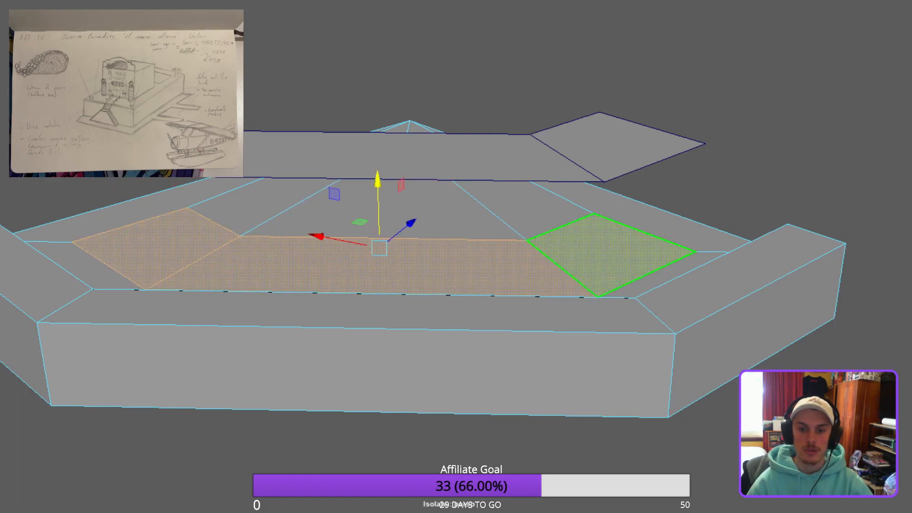
pyautogui.press('Delete')
pyautogui.keyDown('alt'); pyautogui.moveTo(456, 257); pyautogui.dragTo(333, 261); pyautogui.keyUp('alt')
pyautogui.scroll(-4, 456, 256)
pyautogui.keyDown('alt'); pyautogui.moveTo(612, 271); pyautogui.dragTo(579, 280); pyautogui.keyUp('alt')
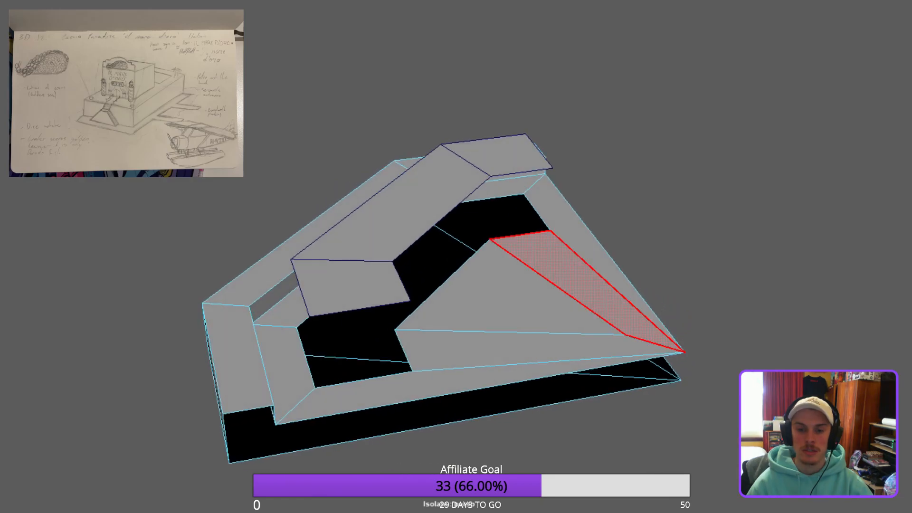
pyautogui.press('F8')
# Duplicate the quarter tabletop three times in quarter turns about its centre corner to complete the octagon.
pyautogui.keyDown('alt'); pyautogui.moveTo(456, 257); pyautogui.dragTo(584, 309); pyautogui.keyUp('alt')
pyautogui.scroll(-3, 456, 256)
pyautogui.keyDown('alt'); pyautogui.moveTo(456, 256); pyautogui.dragTo(357, 299, button='middle'); pyautogui.keyUp('alt')
pyautogui.keyDown('alt'); pyautogui.moveTo(356, 299); pyautogui.dragTo(354, 270); pyautogui.keyUp('alt')
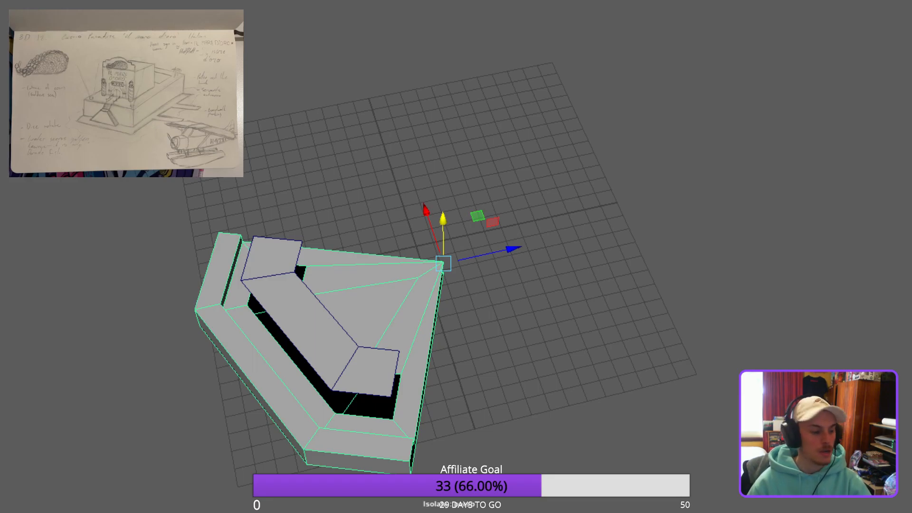
pyautogui.press('e')
pyautogui.moveTo(503, 289)
pyautogui.keyDown('shift'); pyautogui.mouseDown()
pyautogui.moveTo(463, 316)
pyautogui.moveTo(419, 313)
pyautogui.mouseUp(); pyautogui.keyUp('shift')
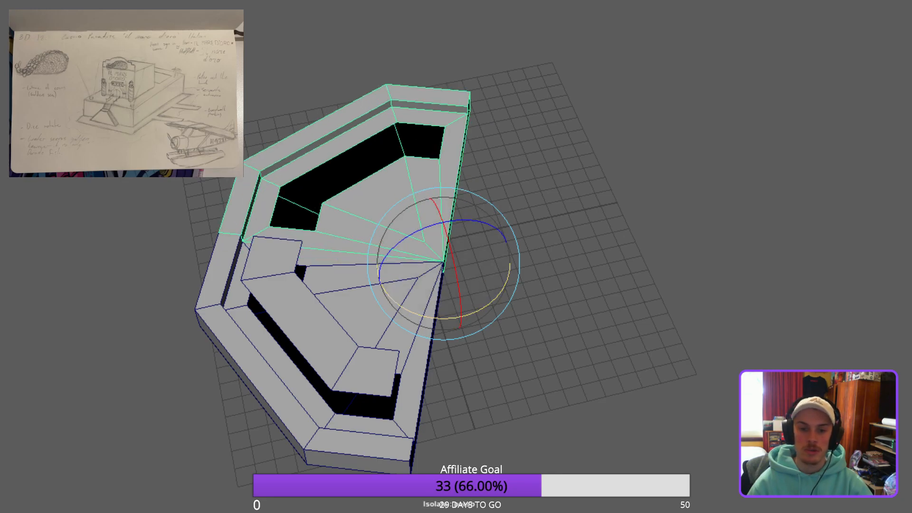
pyautogui.keyDown('shift'); pyautogui.moveTo(496, 295); pyautogui.dragTo(422, 316); pyautogui.keyUp('shift')
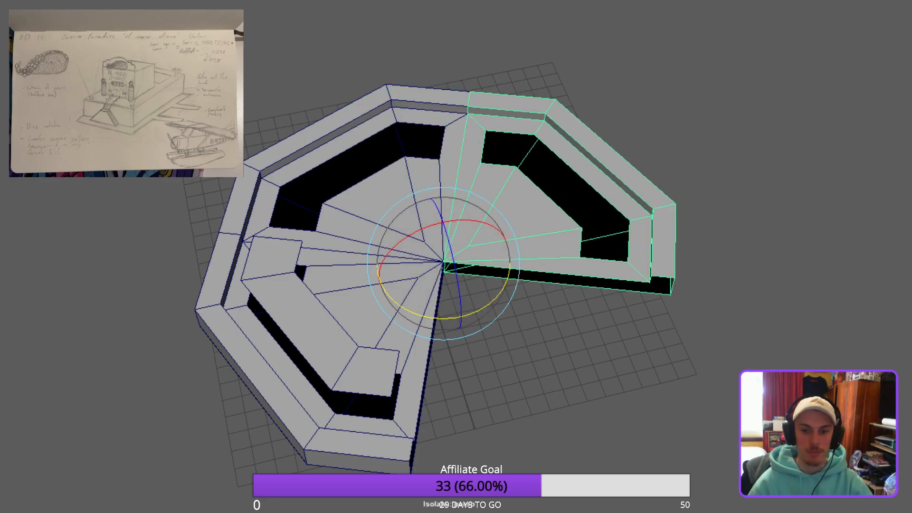
pyautogui.keyDown('shift'); pyautogui.moveTo(491, 302); pyautogui.dragTo(381, 285); pyautogui.keyUp('shift')
pyautogui.click(713, 238)
pyautogui.keyDown('alt'); pyautogui.moveTo(713, 238); pyautogui.dragTo(760, 218); pyautogui.keyUp('alt')
# Try lowering the raised panel strip into a tabletop opening and rotating it to the neighbouring one, and undo both changes.
pyautogui.click(427, 343)
pyautogui.moveTo(421, 296); pyautogui.dragTo(361, 281)
pyautogui.keyDown('alt'); pyautogui.moveTo(361, 280); pyautogui.dragTo(397, 263); pyautogui.keyUp('alt')
pyautogui.press('w')
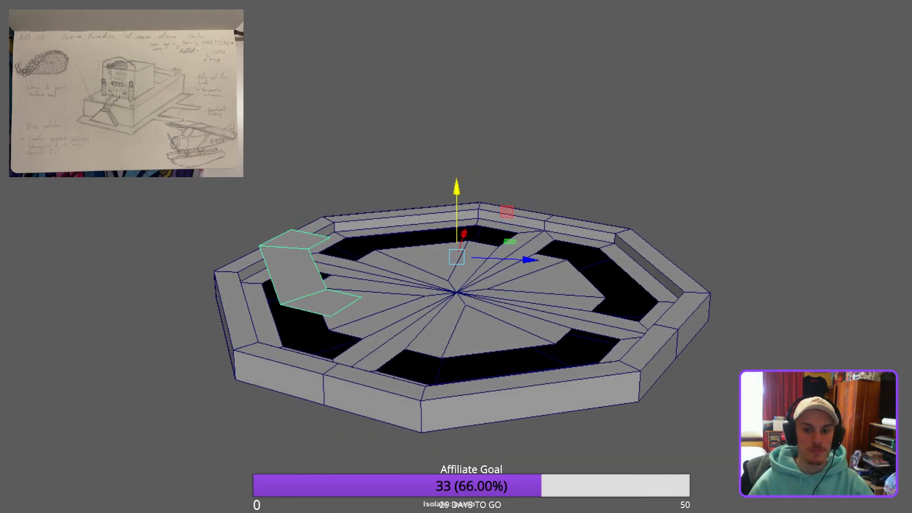
pyautogui.moveTo(456, 192); pyautogui.dragTo(456, 229)
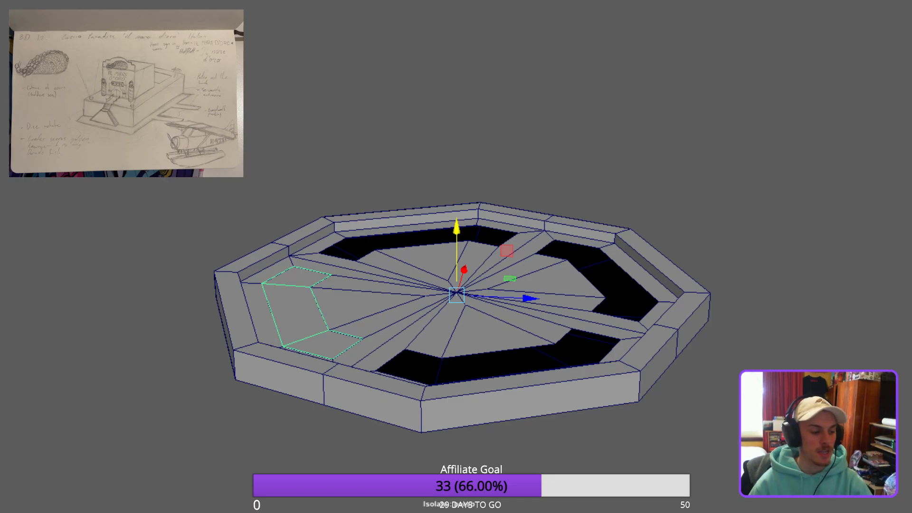
pyautogui.press('e')
pyautogui.moveTo(473, 322); pyautogui.dragTo(521, 300)
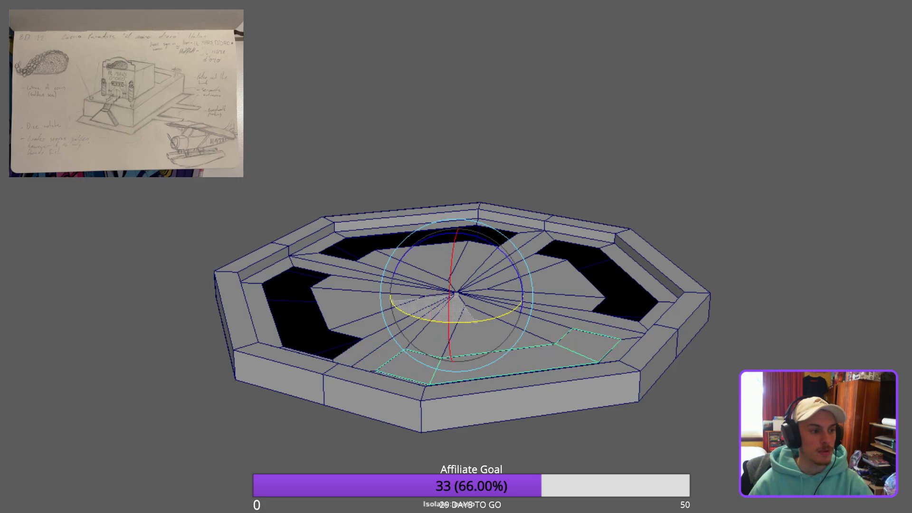
pyautogui.hotkey('ctrl', 'z')
pyautogui.hotkey('ctrl', 'z')
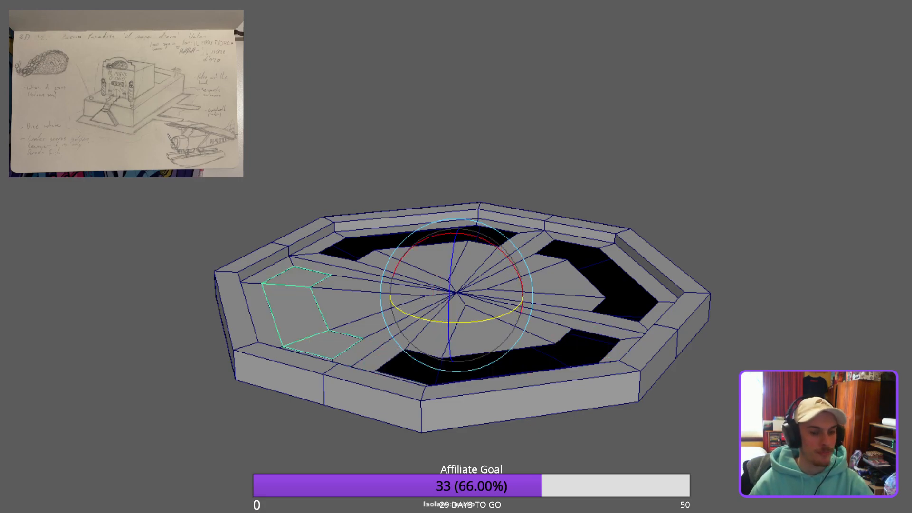
pyautogui.hotkey('ctrl', 'z')
# Select the four quarter tabletops without the raised panel strip and combine them into one octagonal mesh.
pyautogui.keyDown('alt'); pyautogui.moveTo(456, 257); pyautogui.dragTo(437, 282); pyautogui.keyUp('alt')
pyautogui.scroll(4, 455, 257)
pyautogui.click(641, 285)
pyautogui.moveTo(384, 214); pyautogui.dragTo(559, 418)
pyautogui.moveTo(503, 304)
pyautogui.keyDown('alt'); pyautogui.mouseDown()
pyautogui.moveTo(498, 315)
pyautogui.moveTo(506, 290)
pyautogui.mouseUp(); pyautogui.keyUp('alt')
pyautogui.scroll(-4, 469, 293)
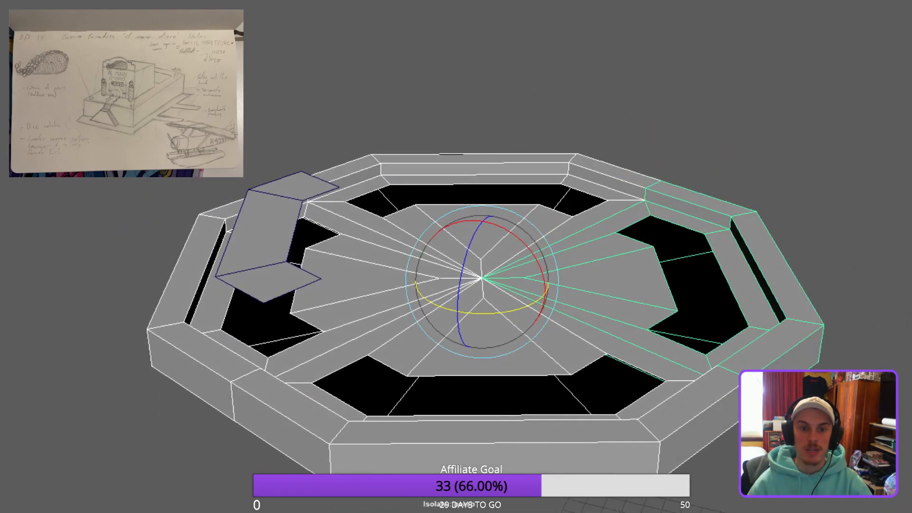
pyautogui.press('g')
pyautogui.scroll(3, 482, 278)
pyautogui.moveTo(456, 266)
pyautogui.keyDown('alt'); pyautogui.mouseDown()
pyautogui.moveTo(556, 290)
pyautogui.moveTo(536, 299)
pyautogui.moveTo(456, 276)
pyautogui.mouseUp(); pyautogui.keyUp('alt')
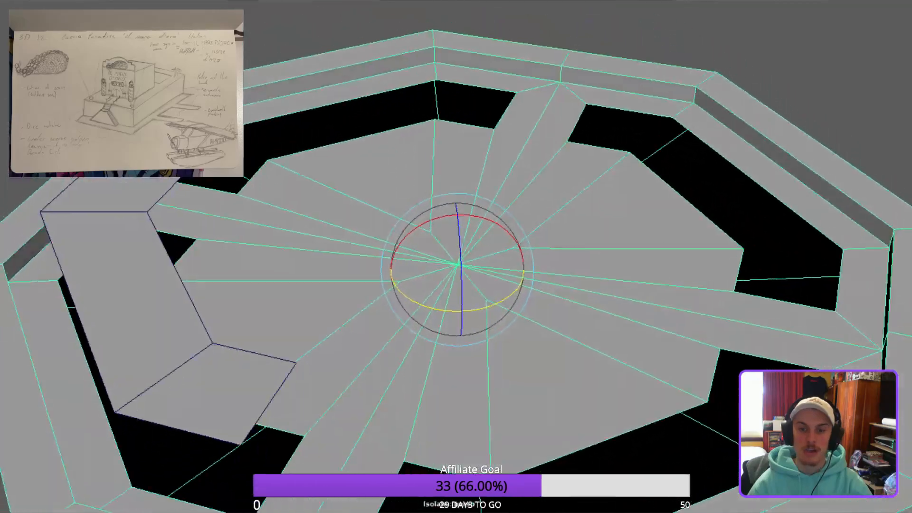
pyautogui.scroll(-4, 458, 262)
pyautogui.keyDown('alt'); pyautogui.moveTo(462, 263); pyautogui.dragTo(483, 262, button='middle'); pyautogui.keyUp('alt')
pyautogui.hotkey('alt', 'd')
# Select the raised three-face panel strip and examine it against the opening in the tabletop below.
pyautogui.keyDown('alt'); pyautogui.moveTo(456, 266); pyautogui.dragTo(558, 266); pyautogui.keyUp('alt')
pyautogui.scroll(4, 456, 266)
pyautogui.keyDown('alt'); pyautogui.moveTo(407, 273); pyautogui.dragTo(461, 155, button='middle'); pyautogui.keyUp('alt')
pyautogui.keyDown('alt'); pyautogui.moveTo(460, 155); pyautogui.dragTo(475, 155); pyautogui.keyUp('alt')
pyautogui.scroll(3, 456, 256)
pyautogui.click(463, 271)
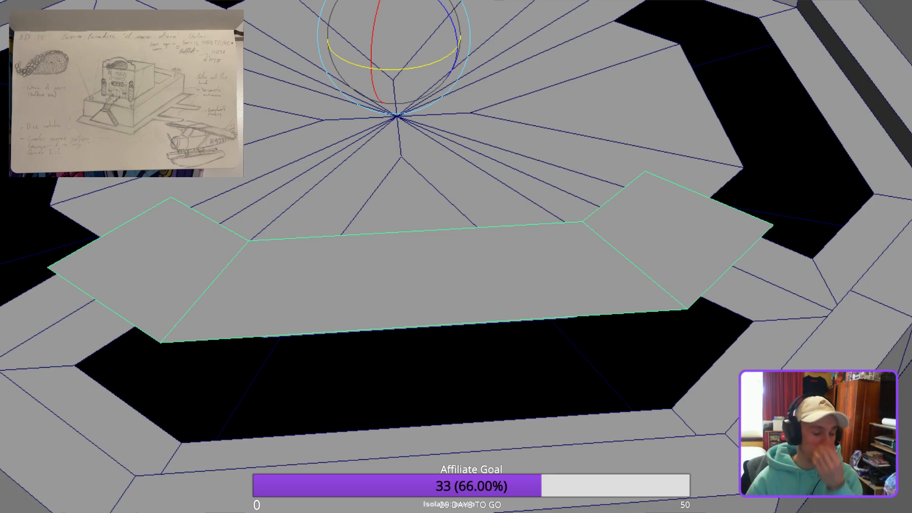
pyautogui.keyDown('alt'); pyautogui.moveTo(463, 270); pyautogui.dragTo(444, 246); pyautogui.keyUp('alt')
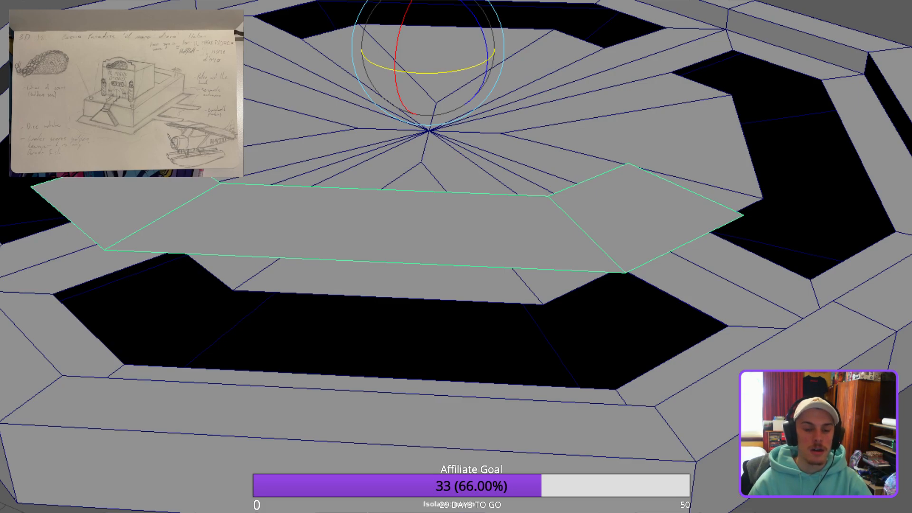
# Show the full casino interior again and isolate the semicircular gaming table set with its stools.
pyautogui.scroll(-8, 456, 256)
pyautogui.keyDown('alt'); pyautogui.moveTo(456, 256); pyautogui.dragTo(380, 237); pyautogui.keyUp('alt')
pyautogui.moveTo(719, 366); pyautogui.dragTo(342, 161)
pyautogui.hotkey('ctrl', '1')
pyautogui.keyDown('alt'); pyautogui.moveTo(523, 237); pyautogui.dragTo(304, 314); pyautogui.keyUp('alt')
pyautogui.scroll(2, 456, 257)
pyautogui.scroll(4, 456, 257)
pyautogui.keyDown('alt'); pyautogui.moveTo(456, 257); pyautogui.dragTo(361, 200); pyautogui.keyUp('alt')
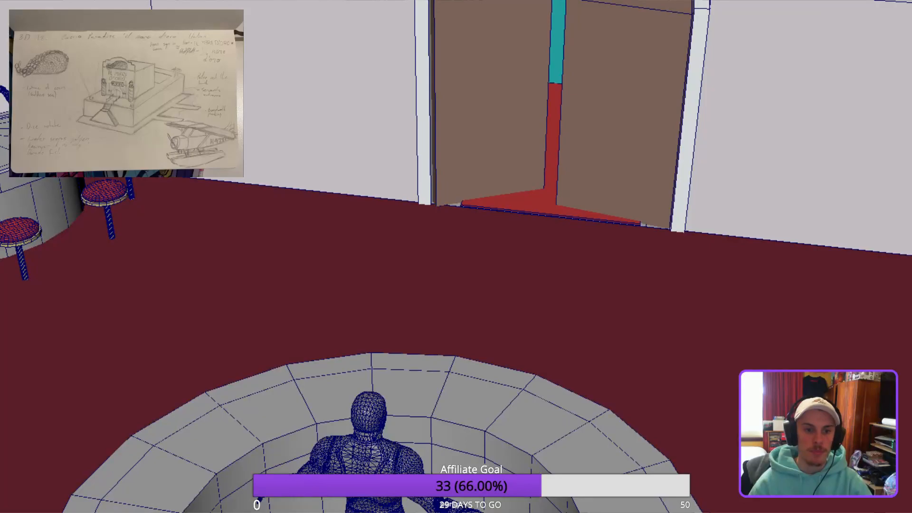
pyautogui.click(38, 204)
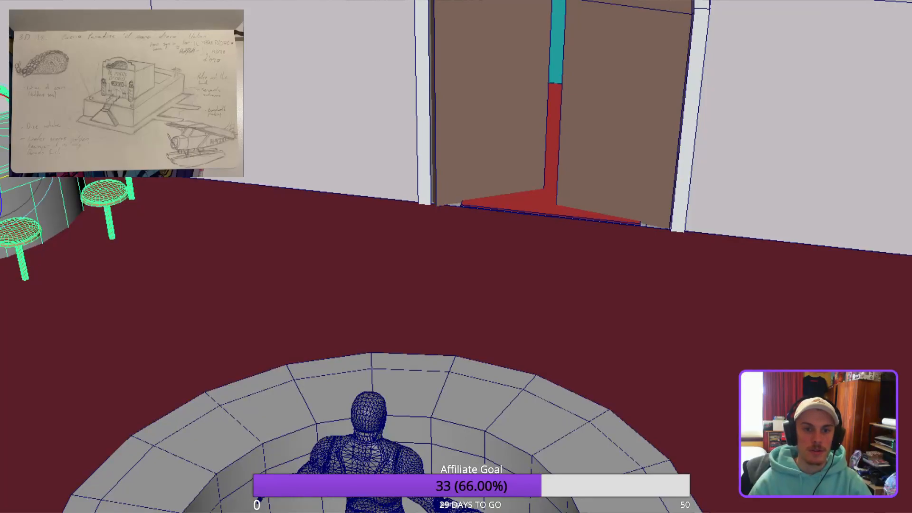
pyautogui.hotkey('ctrl', '1')
# Duplicate the semicircular table set with its stools and dealer figure sideways into the empty space beside the original.
pyautogui.keyDown('alt'); pyautogui.moveTo(456, 256); pyautogui.dragTo(418, 247); pyautogui.keyUp('alt')
pyautogui.click(456, 257)
pyautogui.keyDown('alt'); pyautogui.moveTo(418, 247); pyautogui.dragTo(603, 332, button='middle'); pyautogui.keyUp('alt')
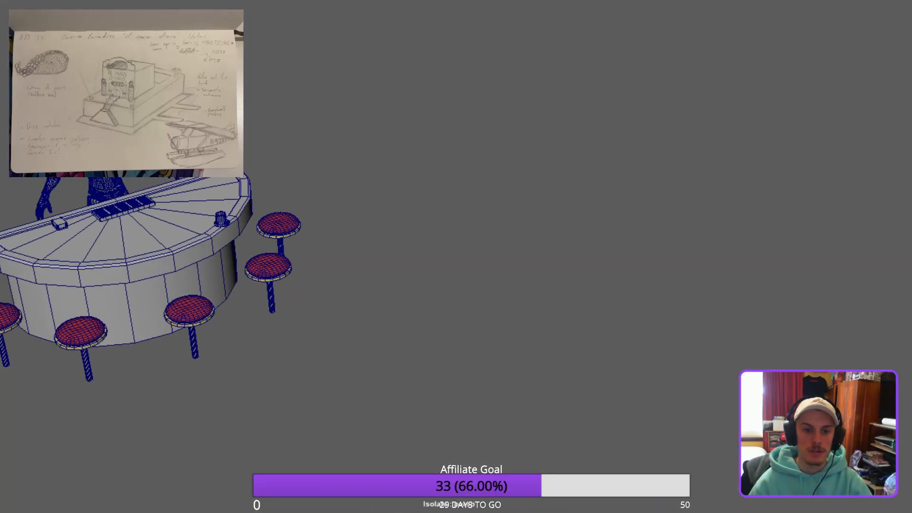
pyautogui.keyDown('alt'); pyautogui.moveTo(456, 257); pyautogui.dragTo(503, 259); pyautogui.keyUp('alt')
pyautogui.hotkey('ctrl', 'z')
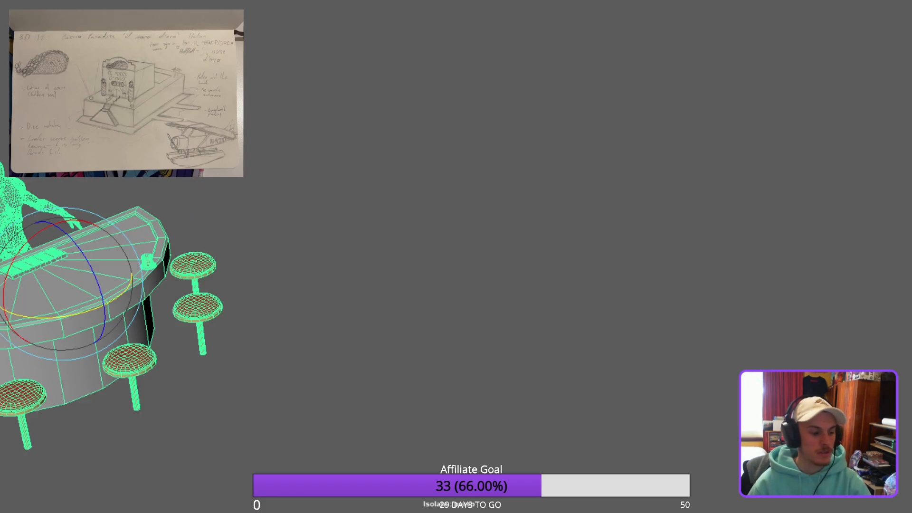
pyautogui.press('w')
pyautogui.keyDown('shift'); pyautogui.moveTo(26, 284); pyautogui.dragTo(620, 282); pyautogui.keyUp('shift')
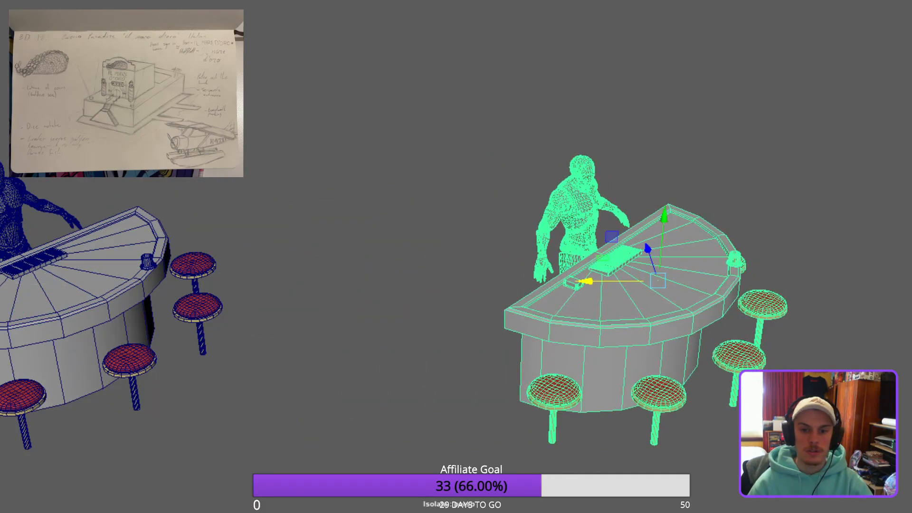
# Take the chip tray out of the selection of the duplicated semicircular table set.
pyautogui.scroll(3, 620, 281)
pyautogui.scroll(-2, 620, 281)
pyautogui.keyDown('alt'); pyautogui.moveTo(620, 281); pyautogui.dragTo(359, 185, button='middle'); pyautogui.keyUp('alt')
pyautogui.scroll(4, 358, 185)
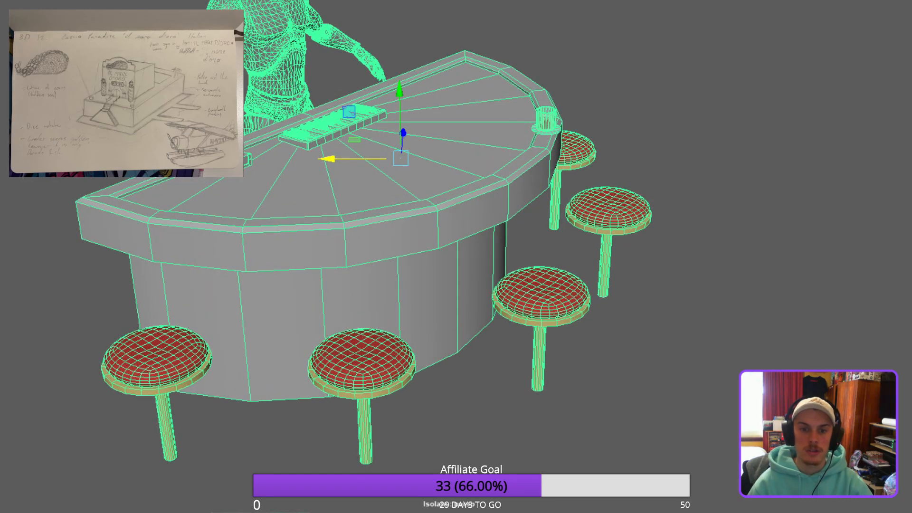
pyautogui.press('g')
pyautogui.keyDown('ctrl'); pyautogui.click(332, 136); pyautogui.keyUp('ctrl')
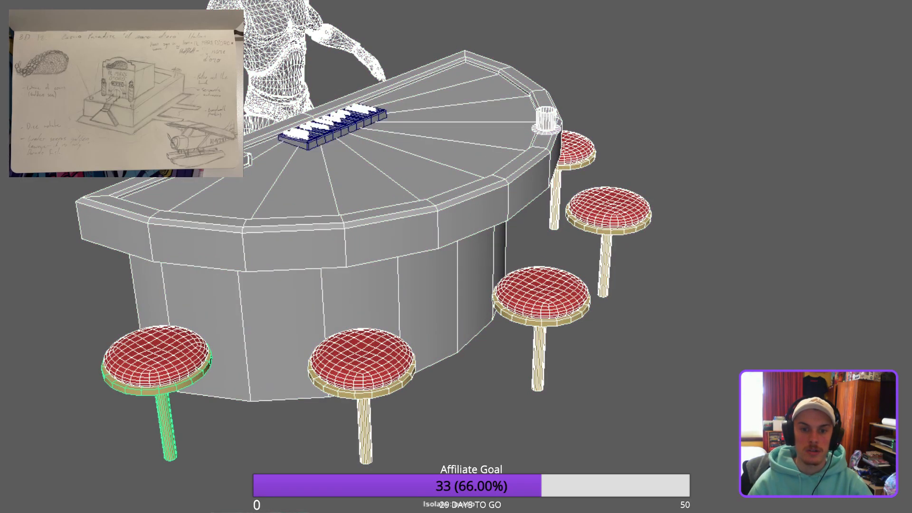
# Exclude the tabletop, the tray and the chips in its last two slots from the selection.
pyautogui.scroll(4, 456, 257)
pyautogui.keyDown('alt'); pyautogui.moveTo(456, 257); pyautogui.dragTo(555, 425, button='middle'); pyautogui.keyUp('alt')
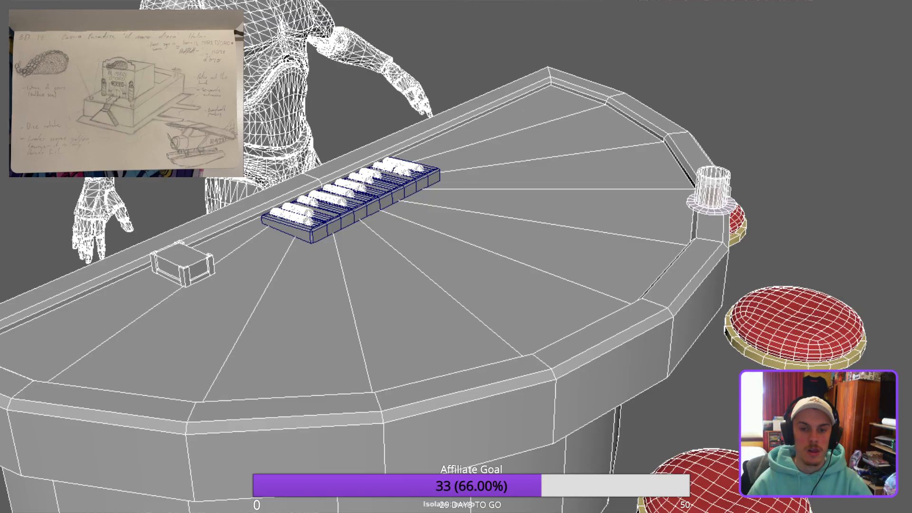
pyautogui.scroll(8, 456, 257)
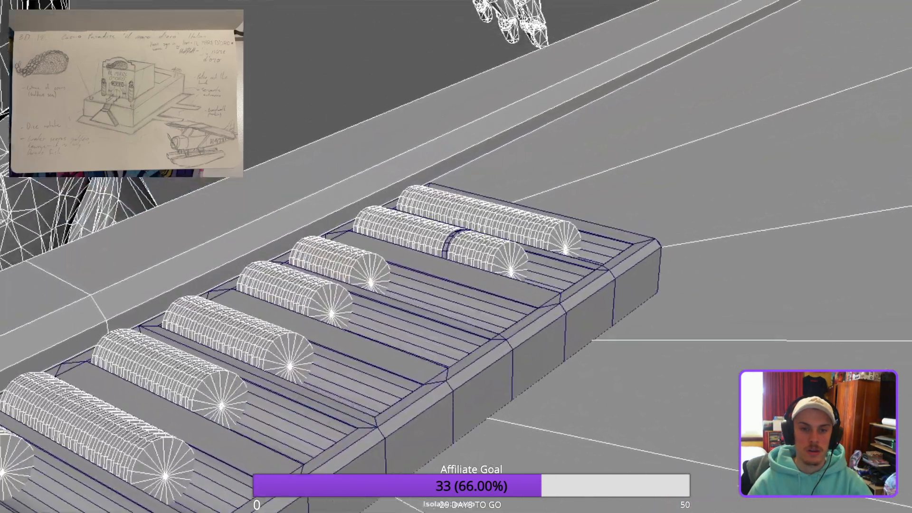
pyautogui.keyDown('alt'); pyautogui.moveTo(456, 256); pyautogui.dragTo(468, 236); pyautogui.keyUp('alt')
pyautogui.keyDown('ctrl'); pyautogui.moveTo(488, 192); pyautogui.dragTo(489, 141); pyautogui.keyUp('ctrl')
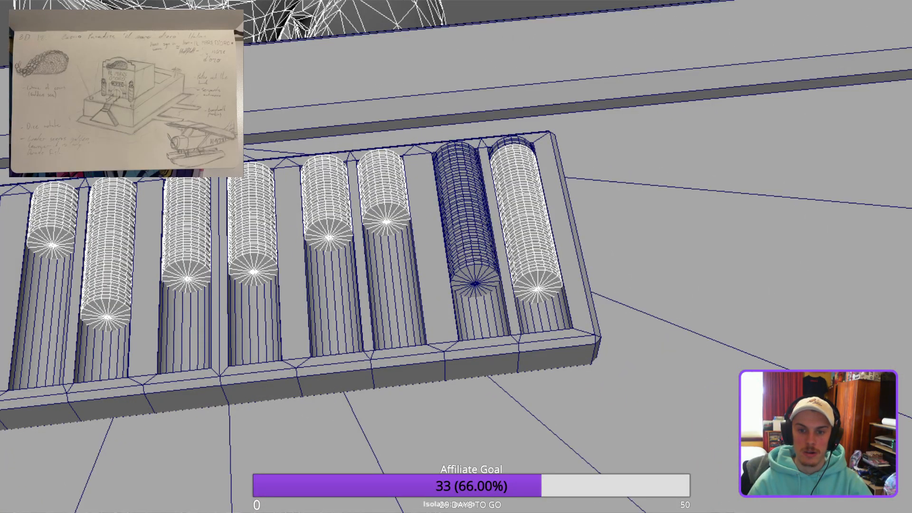
pyautogui.keyDown('shift'); pyautogui.moveTo(521, 138); pyautogui.dragTo(521, 170); pyautogui.keyUp('shift')
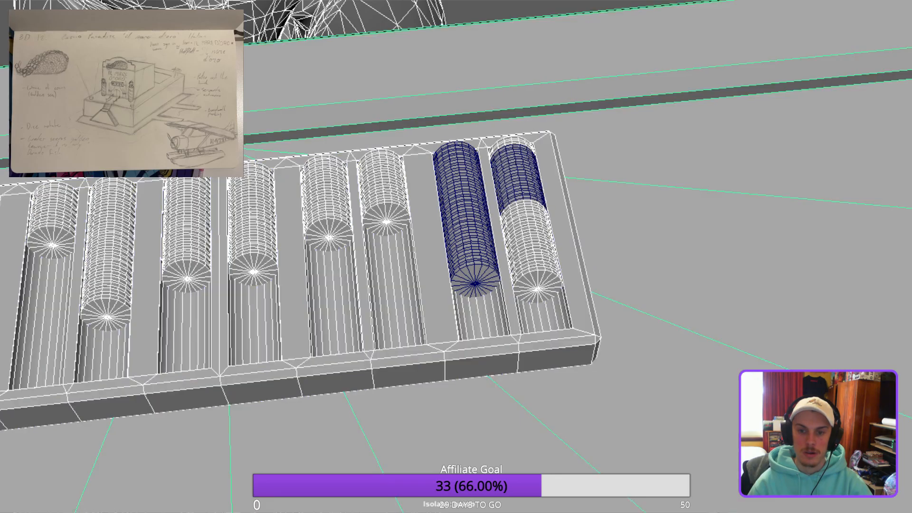
pyautogui.keyDown('ctrl'); pyautogui.moveTo(519, 340); pyautogui.dragTo(585, 356); pyautogui.keyUp('ctrl')
# Hide the selected dealer, stools and surplus chips, and hide the semicircular tabletop under the tray.
pyautogui.scroll(-5, 456, 256)
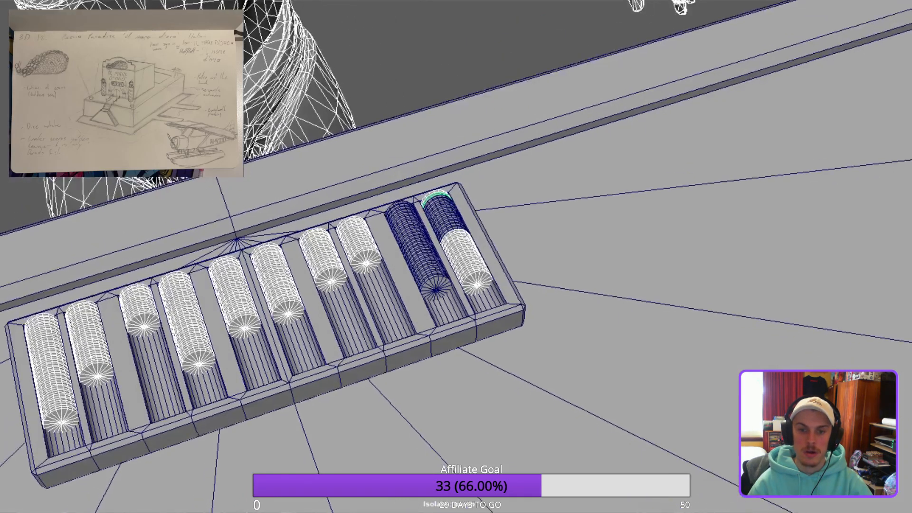
pyautogui.keyDown('alt'); pyautogui.moveTo(456, 285); pyautogui.dragTo(529, 181, button='middle'); pyautogui.keyUp('alt')
pyautogui.keyDown('alt'); pyautogui.moveTo(456, 256); pyautogui.dragTo(508, 256); pyautogui.keyUp('alt')
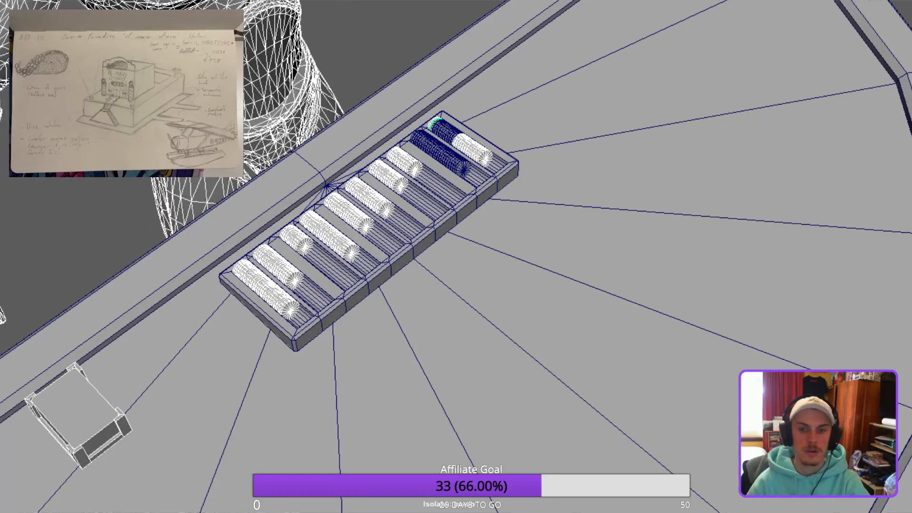
pyautogui.hotkey('ctrl', 'h')
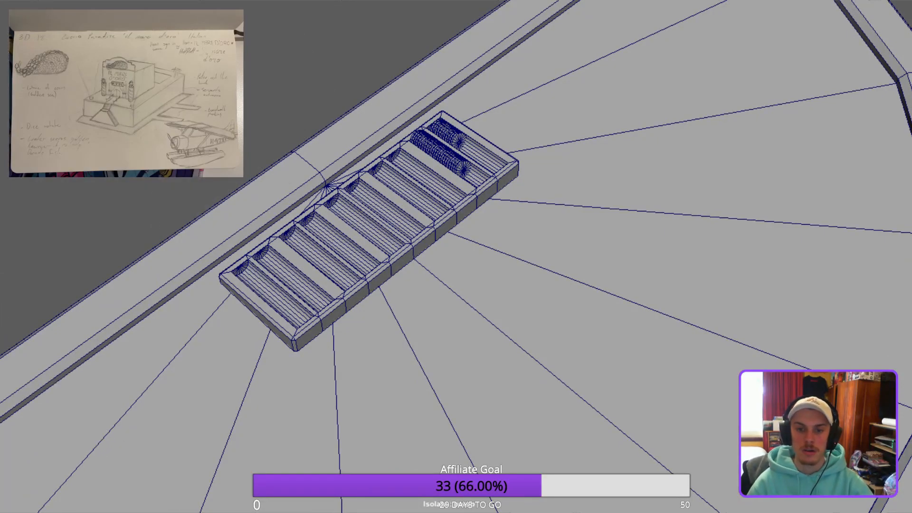
pyautogui.click(593, 285)
pyautogui.hotkey('ctrl', 'h')
pyautogui.scroll(3, 456, 257)
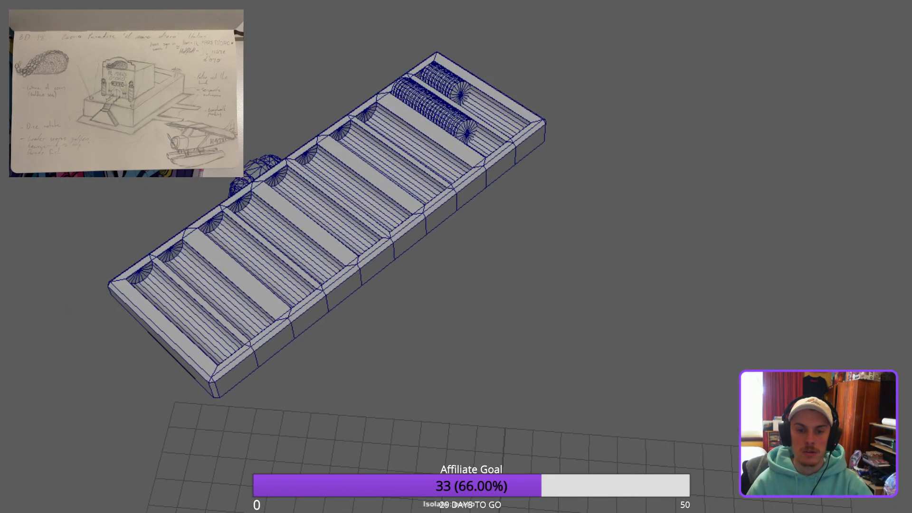
# Hide the leftover figure piece behind the chip tray.
pyautogui.keyDown('alt'); pyautogui.moveTo(333, 256); pyautogui.dragTo(451, 257); pyautogui.keyUp('alt')
pyautogui.scroll(-2, 455, 257)
pyautogui.keyDown('alt'); pyautogui.moveTo(285, 332); pyautogui.dragTo(611, 161, button='middle'); pyautogui.keyUp('alt')
pyautogui.moveTo(245, 216); pyautogui.dragTo(457, 430)
pyautogui.hotkey('ctrl', 'h')
pyautogui.scroll(-8, 456, 257)
pyautogui.scroll(9, 456, 256)
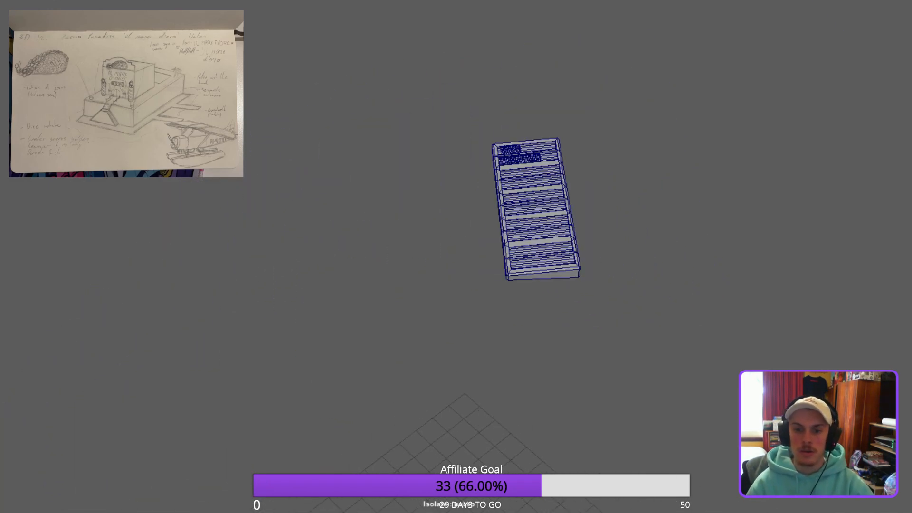
# Delete the short chip stack from the tray's end slot.
pyautogui.keyDown('alt'); pyautogui.moveTo(618, 156); pyautogui.dragTo(504, 304, button='middle'); pyautogui.keyUp('alt')
pyautogui.scroll(5, 456, 256)
pyautogui.keyDown('alt'); pyautogui.moveTo(332, 256); pyautogui.dragTo(475, 266); pyautogui.keyUp('alt')
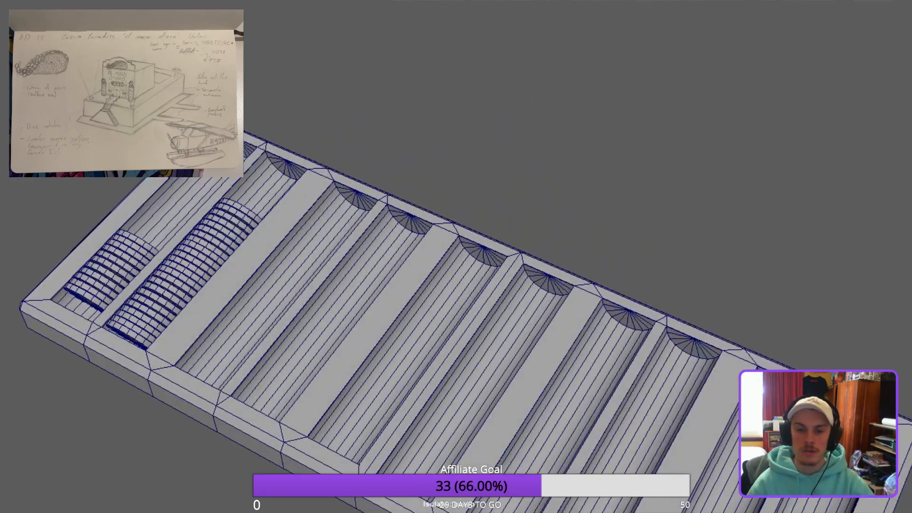
pyautogui.keyDown('alt'); pyautogui.moveTo(285, 266); pyautogui.dragTo(546, 262, button='middle'); pyautogui.keyUp('alt')
pyautogui.keyDown('alt'); pyautogui.moveTo(361, 257); pyautogui.dragTo(479, 257); pyautogui.keyUp('alt')
pyautogui.scroll(6, 456, 257)
pyautogui.keyDown('alt'); pyautogui.moveTo(361, 257); pyautogui.dragTo(451, 232, button='middle'); pyautogui.keyUp('alt')
pyautogui.moveTo(317, 273); pyautogui.dragTo(322, 428)
pyautogui.keyDown('ctrl'); pyautogui.click(322, 435); pyautogui.keyUp('ctrl')
pyautogui.press('Delete')
# Combine the chips of the remaining stack into a single object and reselect the tray.
pyautogui.keyDown('alt'); pyautogui.moveTo(456, 257); pyautogui.dragTo(395, 273); pyautogui.keyUp('alt')
pyautogui.scroll(-4, 456, 257)
pyautogui.moveTo(499, 209); pyautogui.dragTo(478, 399)
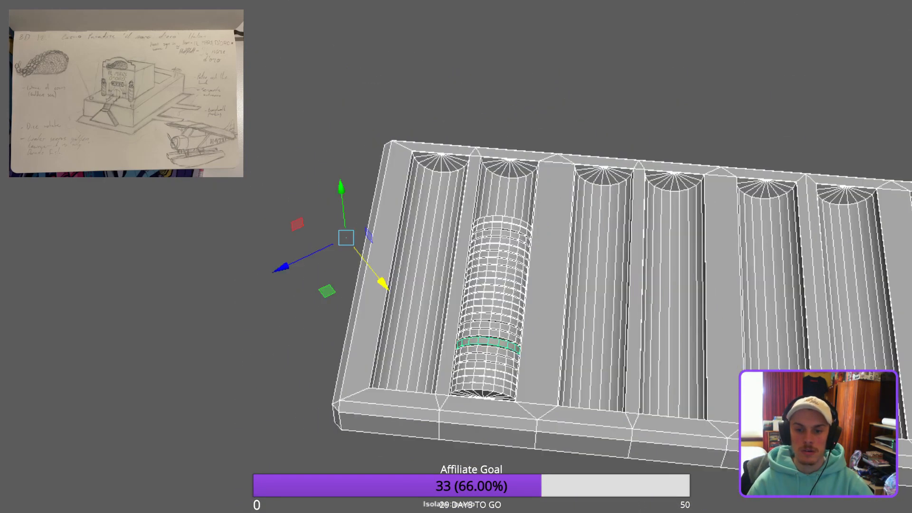
pyautogui.keyDown('ctrl'); pyautogui.click(480, 418); pyautogui.keyUp('ctrl')
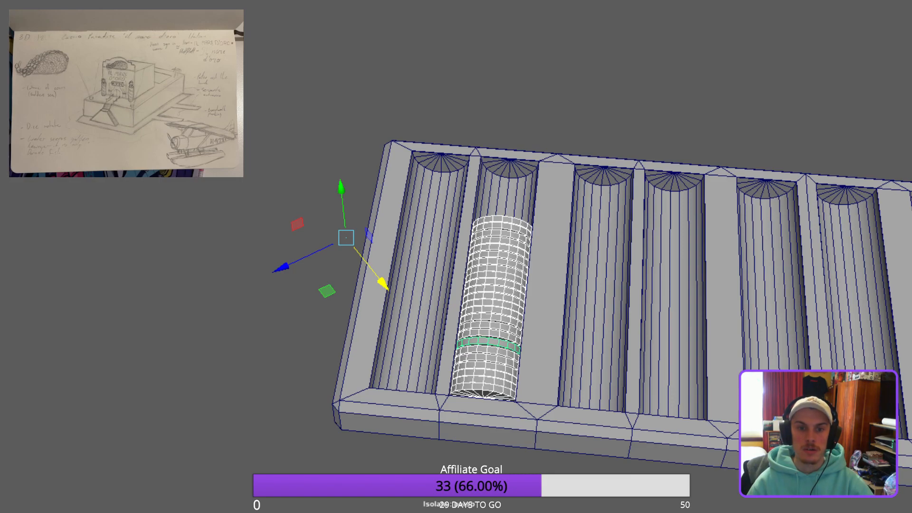
pyautogui.hotkey('ctrl', 'g')
pyautogui.click(304, 332)
pyautogui.click(544, 285)
pyautogui.scroll(-3, 456, 257)
pyautogui.keyDown('alt'); pyautogui.moveTo(455, 257); pyautogui.dragTo(247, 218, button='middle'); pyautogui.keyUp('alt')
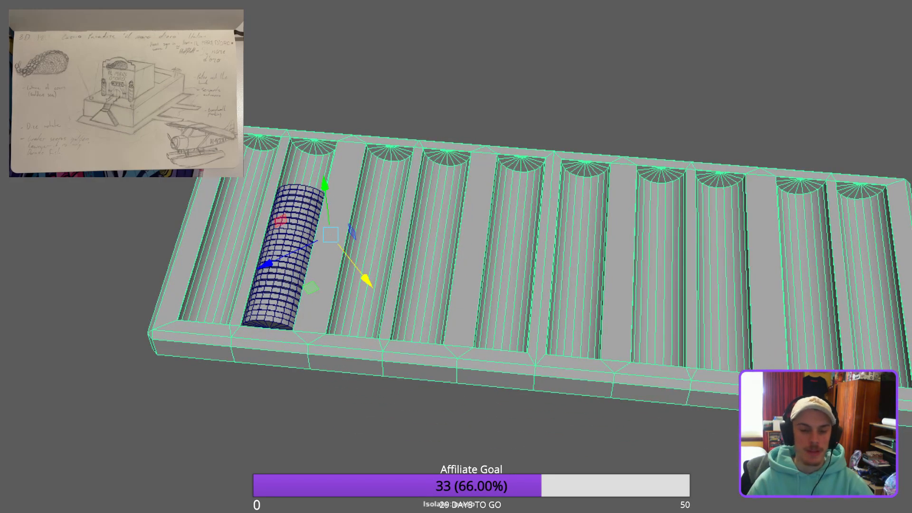
pyautogui.keyDown('shift'); pyautogui.click(284, 256); pyautogui.keyUp('shift')
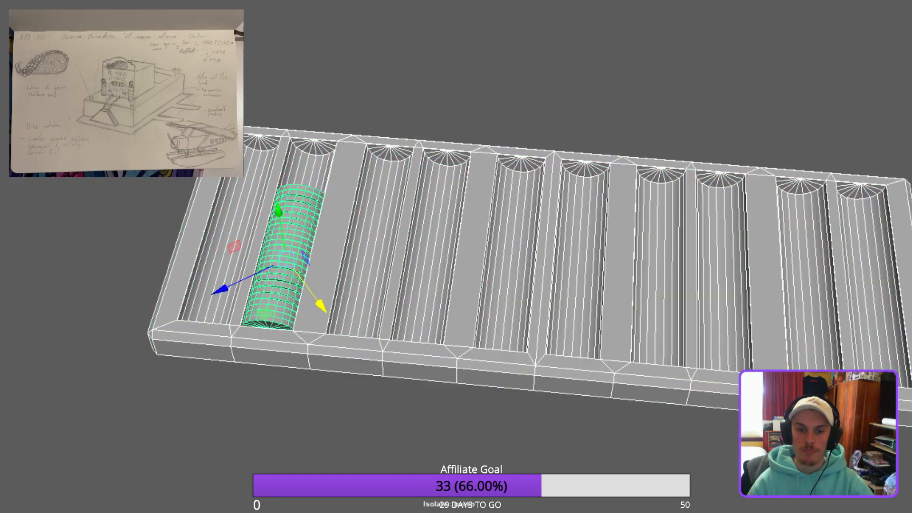
pyautogui.click(380, 94)
pyautogui.click(330, 234)
# Shift the tray's distant pivot point towards the tray.
pyautogui.keyDown('alt'); pyautogui.moveTo(523, 237); pyautogui.dragTo(427, 256); pyautogui.keyUp('alt')
pyautogui.keyDown('alt'); pyautogui.moveTo(428, 257); pyautogui.dragTo(213, 240, button='middle'); pyautogui.keyUp('alt')
pyautogui.scroll(2, 456, 257)
pyautogui.scroll(-4, 456, 256)
pyautogui.keyDown('alt'); pyautogui.moveTo(428, 257); pyautogui.dragTo(551, 256); pyautogui.keyUp('alt')
pyautogui.scroll(2, 456, 256)
pyautogui.keyDown('alt'); pyautogui.moveTo(455, 256); pyautogui.dragTo(380, 211); pyautogui.keyUp('alt')
pyautogui.scroll(-5, 456, 257)
pyautogui.keyDown('alt'); pyautogui.moveTo(428, 228); pyautogui.dragTo(465, 266); pyautogui.keyUp('alt')
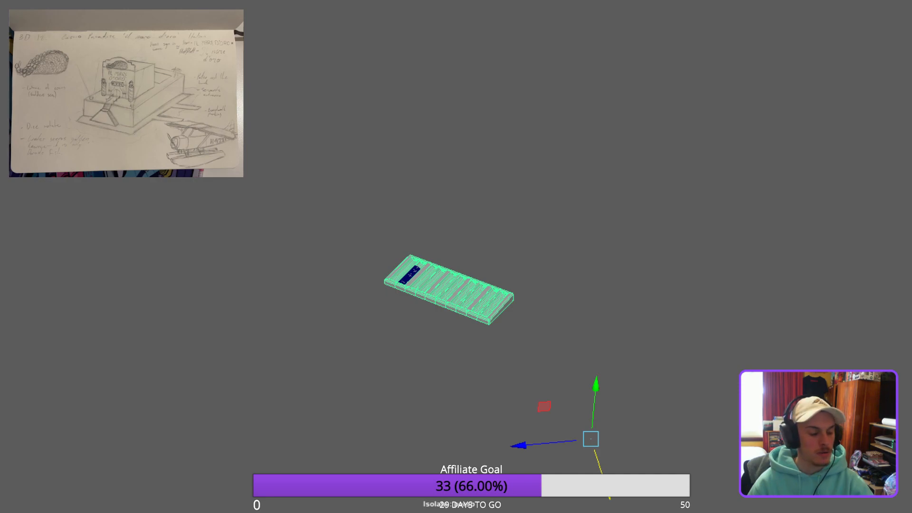
pyautogui.press('d')
pyautogui.moveTo(595, 387); pyautogui.dragTo(613, 194)
pyautogui.moveTo(539, 251); pyautogui.dragTo(350, 267)
pyautogui.moveTo(425, 304); pyautogui.dragTo(432, 339)
pyautogui.moveTo(351, 300); pyautogui.dragTo(375, 299)
pyautogui.press('d')
# Raise the tray's pivot and bring it across from the octagonal table to just above the tray.
pyautogui.keyDown('alt'); pyautogui.moveTo(427, 284); pyautogui.dragTo(413, 271); pyautogui.keyUp('alt')
pyautogui.scroll(-5, 447, 287)
pyautogui.scroll(-2, 448, 287)
pyautogui.keyDown('alt'); pyautogui.moveTo(448, 287); pyautogui.dragTo(375, 264, button='middle'); pyautogui.keyUp('alt')
pyautogui.scroll(5, 448, 287)
pyautogui.scroll(-2, 448, 287)
pyautogui.keyDown('alt'); pyautogui.moveTo(448, 287); pyautogui.dragTo(423, 261, button='middle'); pyautogui.keyUp('alt')
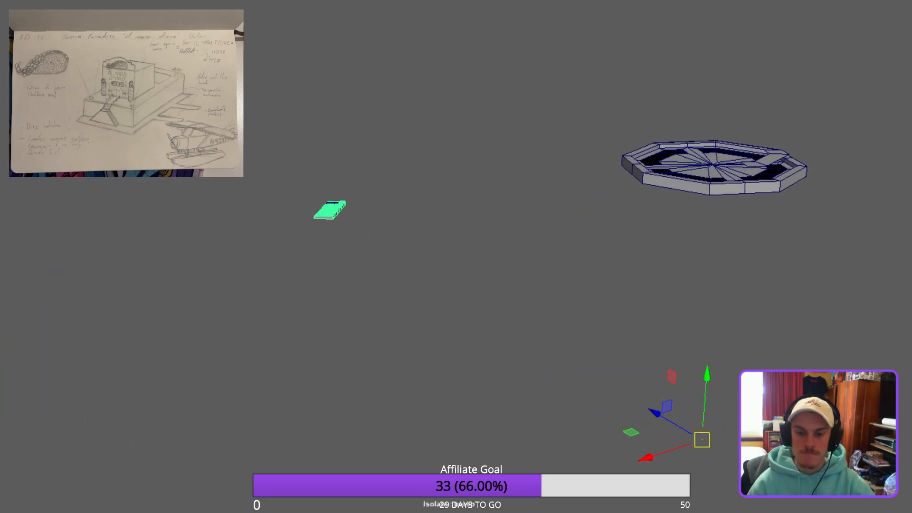
pyautogui.press('d')
pyautogui.moveTo(706, 376); pyautogui.dragTo(730, 73)
pyautogui.moveTo(670, 153); pyautogui.dragTo(334, 285)
pyautogui.press('f')
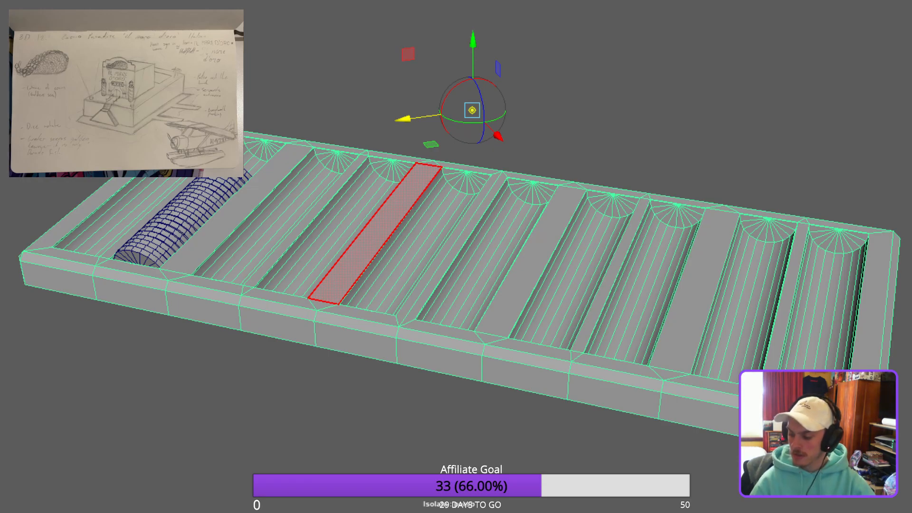
pyautogui.keyDown('alt'); pyautogui.moveTo(456, 256); pyautogui.dragTo(632, 238); pyautogui.keyUp('alt')
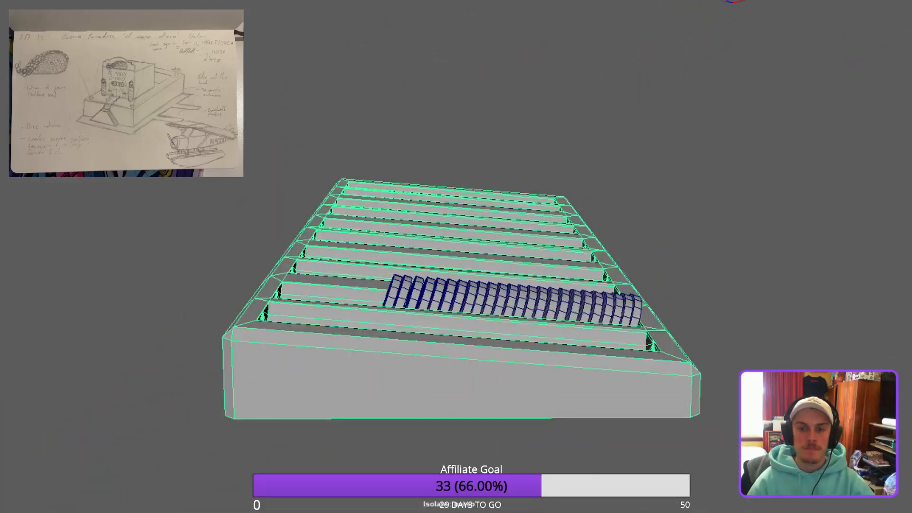
pyautogui.scroll(-3, 631, 238)
pyautogui.press('w')
pyautogui.moveTo(666, 15); pyautogui.dragTo(665, 70)
pyautogui.hotkey('ctrl', 'z')
# Lower the pivot to the tray's height and place it at the tray's centre.
pyautogui.press('d')
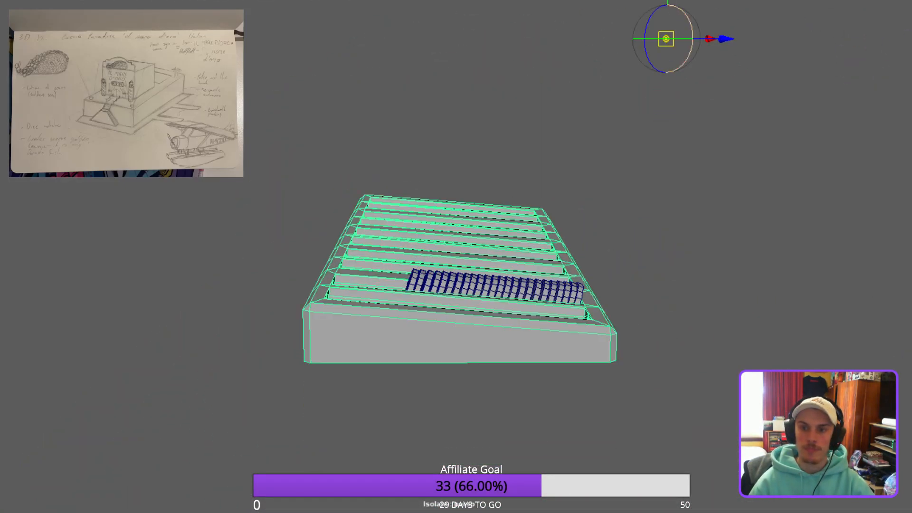
pyautogui.scroll(-3, 460, 278)
pyautogui.moveTo(615, 22); pyautogui.dragTo(611, 192)
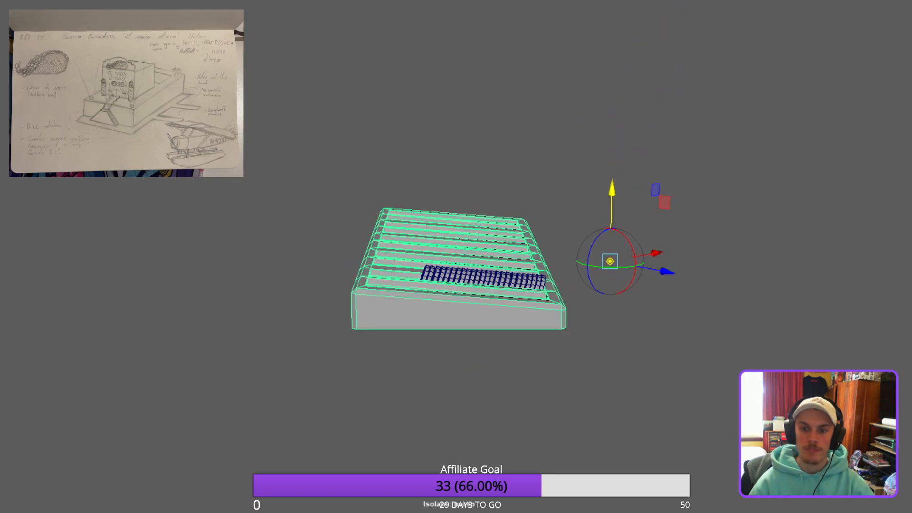
pyautogui.moveTo(666, 271); pyautogui.dragTo(349, 302)
pyautogui.moveTo(722, 376); pyautogui.dragTo(614, 245)
pyautogui.moveTo(508, 221); pyautogui.dragTo(541, 266)
pyautogui.press('d')
# Select the tray together with its chip stack and move both next to the octagonal table.
pyautogui.scroll(-3, 437, 264)
pyautogui.keyDown('alt'); pyautogui.moveTo(513, 299); pyautogui.dragTo(398, 279); pyautogui.keyUp('alt')
pyautogui.keyDown('alt'); pyautogui.moveTo(398, 280); pyautogui.dragTo(535, 349, button='middle'); pyautogui.keyUp('alt')
pyautogui.scroll(3, 535, 461)
pyautogui.scroll(-1, 535, 460)
pyautogui.keyDown('shift'); pyautogui.moveTo(491, 325); pyautogui.dragTo(594, 472); pyautogui.keyUp('shift')
pyautogui.keyDown('shift'); pyautogui.click(636, 394); pyautogui.keyUp('shift')
pyautogui.moveTo(685, 421); pyautogui.dragTo(95, 83)
pyautogui.keyDown('alt'); pyautogui.moveTo(95, 83); pyautogui.dragTo(464, 266, button='middle'); pyautogui.keyUp('alt')
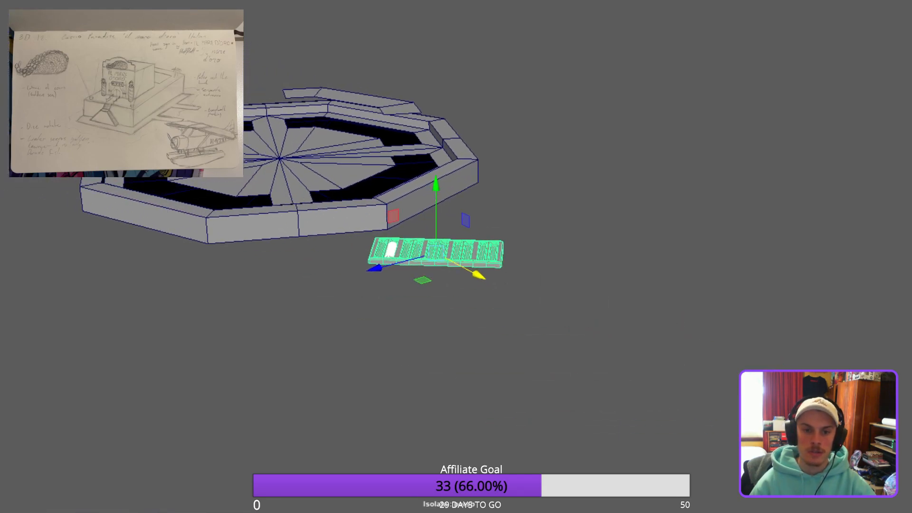
# Position the tray and chip stack over the octagonal tabletop's near rim, beside the raised panel strip.
pyautogui.press('f')
pyautogui.scroll(-5, 470, 275)
pyautogui.keyDown('alt'); pyautogui.moveTo(470, 276); pyautogui.dragTo(427, 276); pyautogui.keyUp('alt')
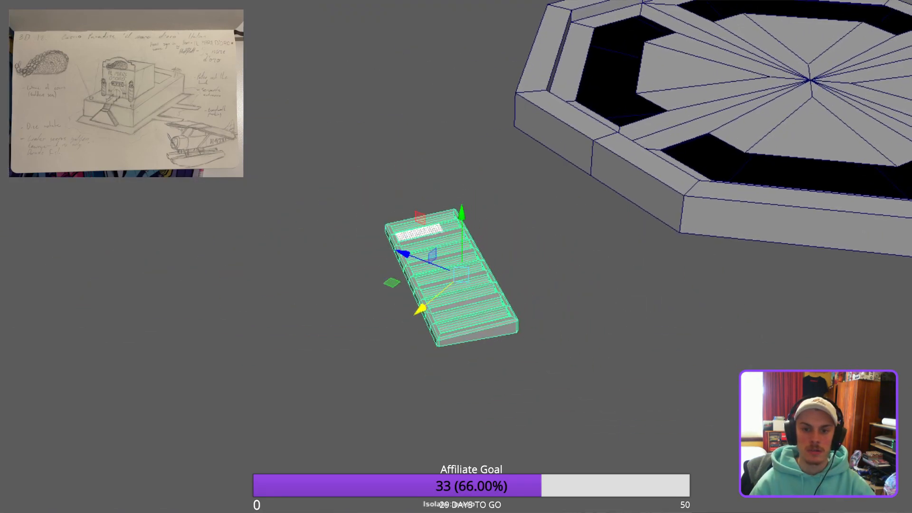
pyautogui.scroll(-3, 456, 270)
pyautogui.keyDown('alt'); pyautogui.moveTo(456, 271); pyautogui.dragTo(368, 342, button='middle'); pyautogui.keyUp('alt')
pyautogui.moveTo(331, 377); pyautogui.dragTo(476, 255)
pyautogui.moveTo(463, 198); pyautogui.dragTo(589, 280)
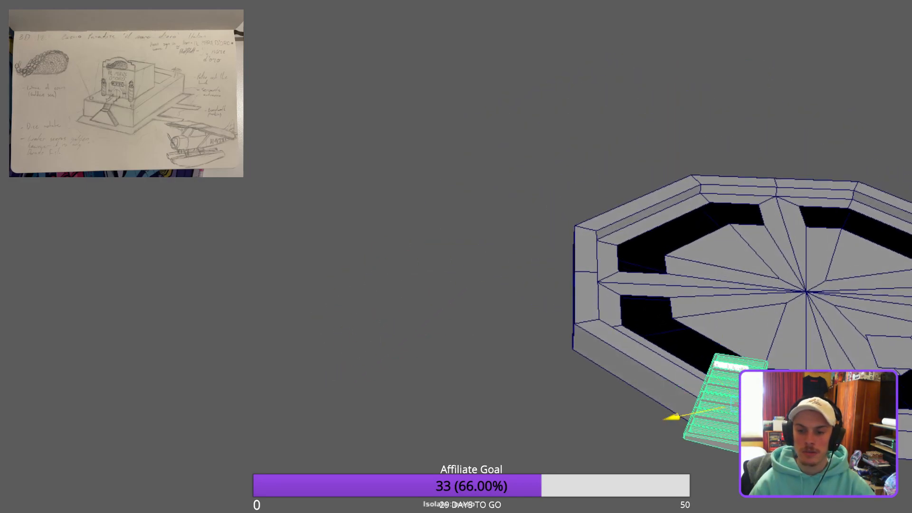
pyautogui.moveTo(672, 416); pyautogui.dragTo(769, 397)
pyautogui.press('f')
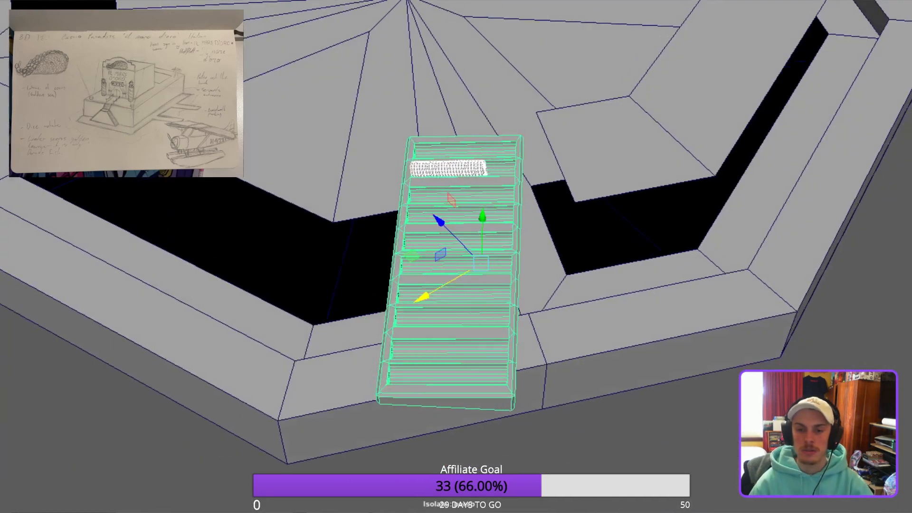
# Rotate the tray and chip stack so the tray runs along the octagonal table's near edge.
pyautogui.press('r')
pyautogui.press('e')
pyautogui.moveTo(537, 290); pyautogui.dragTo(446, 308)
pyautogui.keyDown('alt'); pyautogui.moveTo(446, 309); pyautogui.dragTo(451, 394, button='middle'); pyautogui.keyUp('alt')
pyautogui.scroll(-3, 456, 256)
pyautogui.keyDown('alt'); pyautogui.moveTo(451, 394); pyautogui.dragTo(399, 390); pyautogui.keyUp('alt')
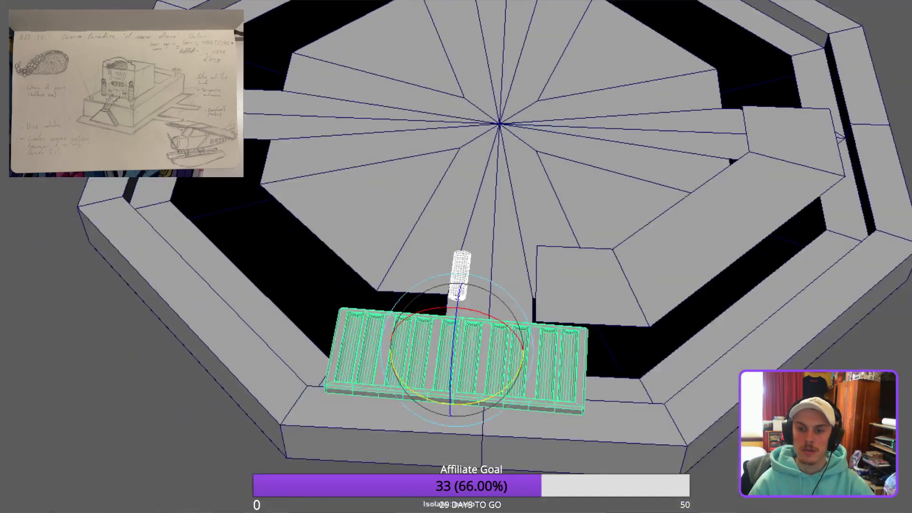
# Examine the tray's slots, the separate chip stack and the tray's fit on the octagonal tabletop.
pyautogui.keyDown('alt'); pyautogui.moveTo(455, 256); pyautogui.dragTo(432, 277, button='middle'); pyautogui.keyUp('alt')
pyautogui.scroll(3, 432, 277)
pyautogui.keyDown('alt'); pyautogui.moveTo(432, 332); pyautogui.dragTo(430, 268, button='middle'); pyautogui.keyUp('alt')
pyautogui.scroll(2, 455, 256)
pyautogui.keyDown('alt'); pyautogui.moveTo(430, 268); pyautogui.dragTo(456, 280); pyautogui.keyUp('alt')
pyautogui.scroll(2, 456, 280)
pyautogui.scroll(3, 494, 389)
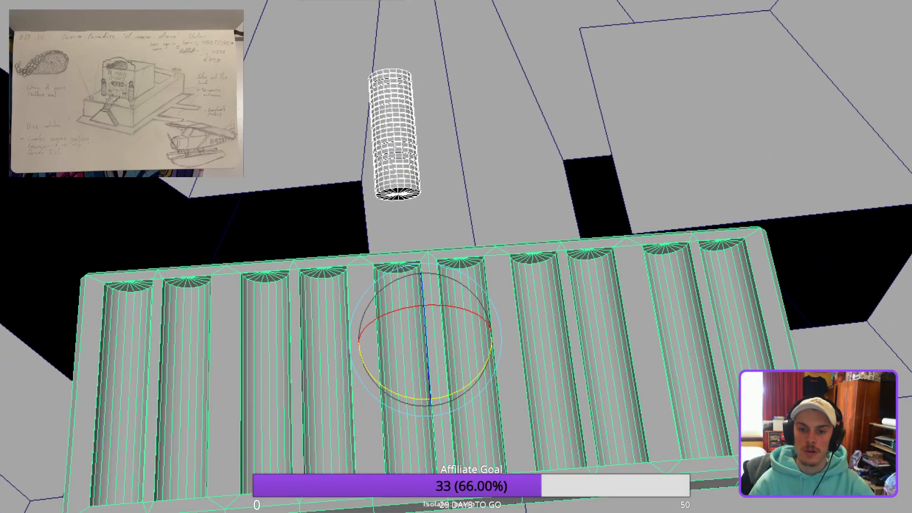
pyautogui.moveTo(589, 328); pyautogui.dragTo(589, 366, button='right')
pyautogui.scroll(-1, 589, 332)
pyautogui.keyDown('alt'); pyautogui.moveTo(589, 332); pyautogui.dragTo(493, 285, button='middle'); pyautogui.keyUp('alt')
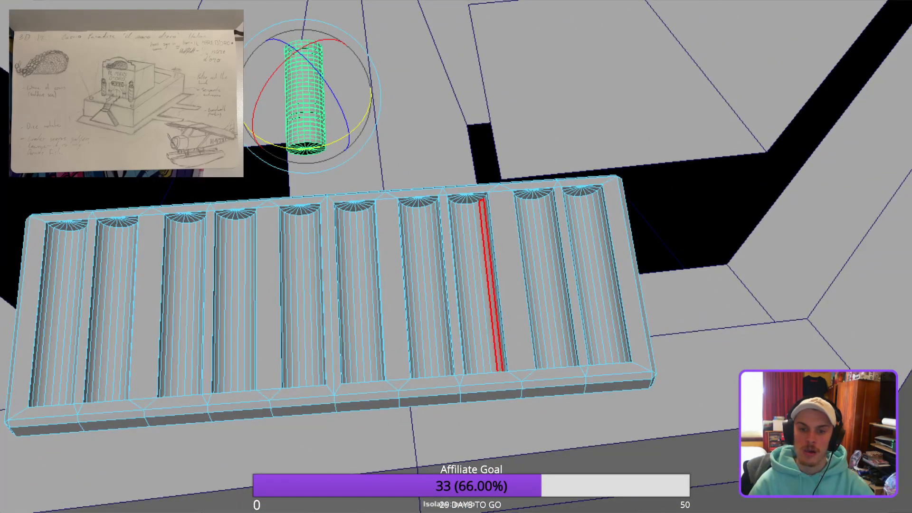
pyautogui.keyDown('alt'); pyautogui.moveTo(463, 284); pyautogui.dragTo(448, 285); pyautogui.keyUp('alt')
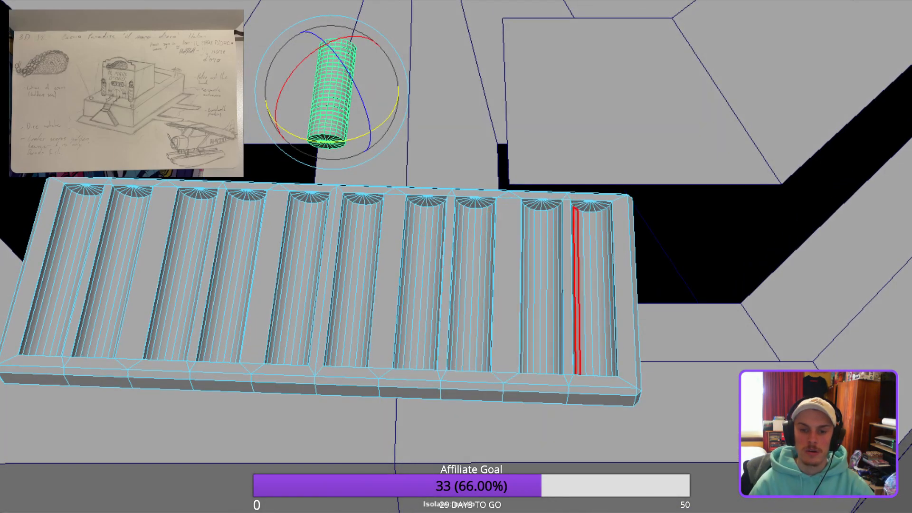
pyautogui.scroll(-1, 523, 209)
pyautogui.keyDown('alt'); pyautogui.moveTo(523, 209); pyautogui.dragTo(498, 304, button='middle'); pyautogui.keyUp('alt')
pyautogui.scroll(1, 537, 285)
pyautogui.scroll(-1, 542, 283)
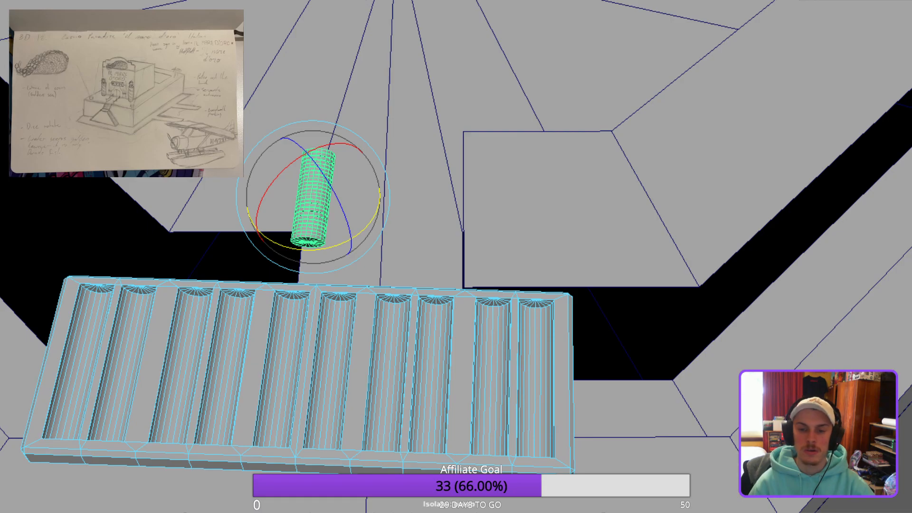
# Select the end face of the raised panel strip and examine it beside the chip tray.
pyautogui.click(560, 214)
pyautogui.press('F11')
pyautogui.click(560, 214)
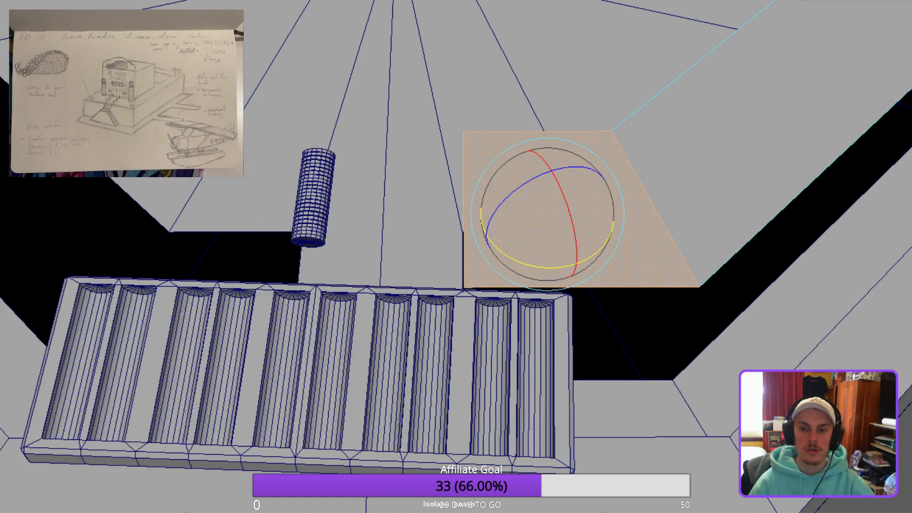
pyautogui.keyDown('alt'); pyautogui.moveTo(560, 213); pyautogui.dragTo(536, 135); pyautogui.keyUp('alt')
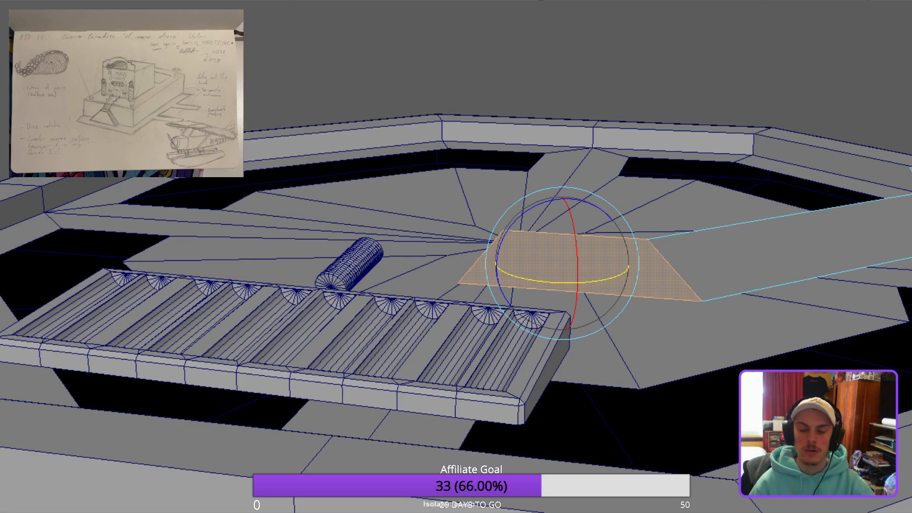
pyautogui.keyDown('alt'); pyautogui.moveTo(536, 190); pyautogui.dragTo(497, 259); pyautogui.keyUp('alt')
pyautogui.scroll(1, 496, 259)
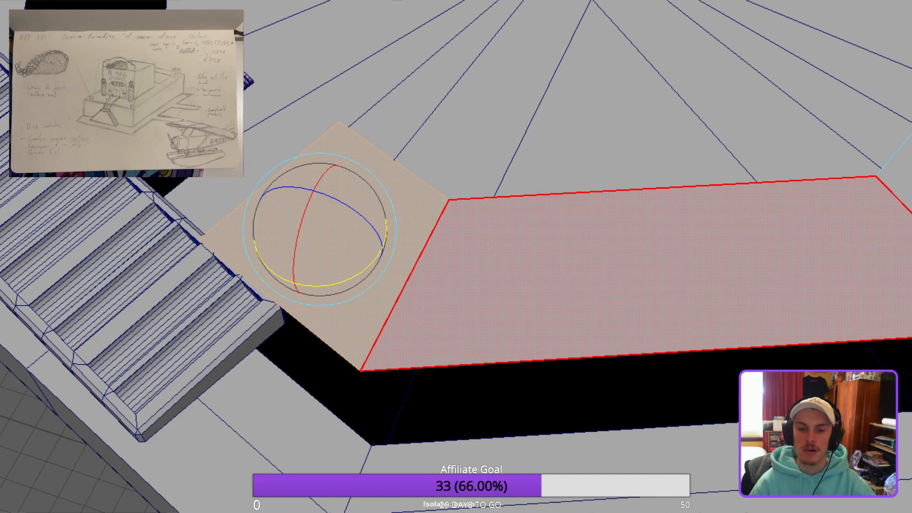
# Cut the raised panel strip's long face crosswise at its midpoint, and again halfway between that cut and the end face.
pyautogui.press('F8')
pyautogui.hotkey('ctrl', 'shift', 'x')
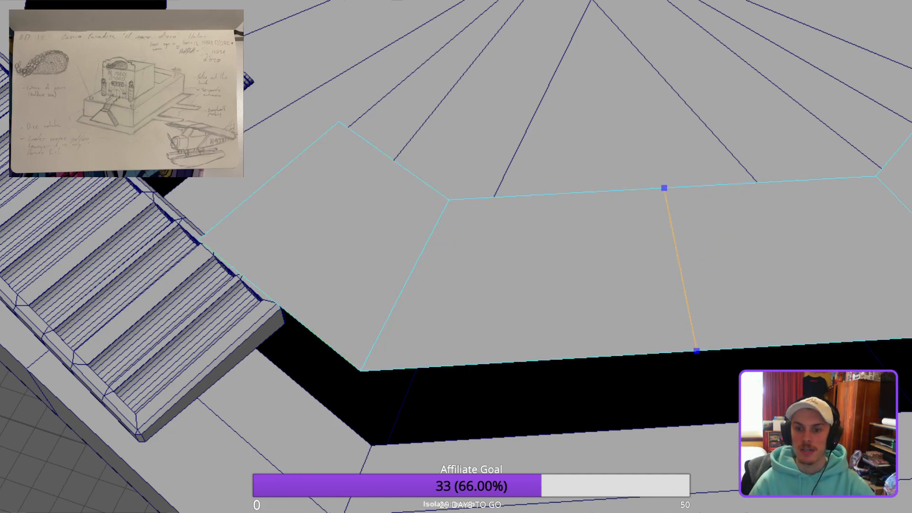
pyautogui.keyDown('alt'); pyautogui.moveTo(510, 264); pyautogui.dragTo(437, 290); pyautogui.keyUp('alt')
pyautogui.scroll(-4, 463, 246)
pyautogui.scroll(4, 455, 247)
pyautogui.click(460, 192)
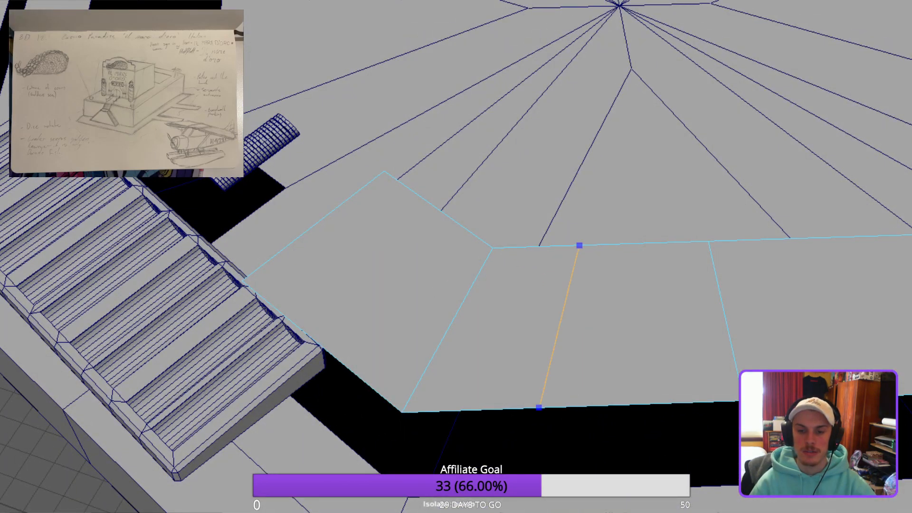
pyautogui.press('Return')
pyautogui.keyDown('alt'); pyautogui.moveTo(547, 246); pyautogui.dragTo(573, 249); pyautogui.keyUp('alt')
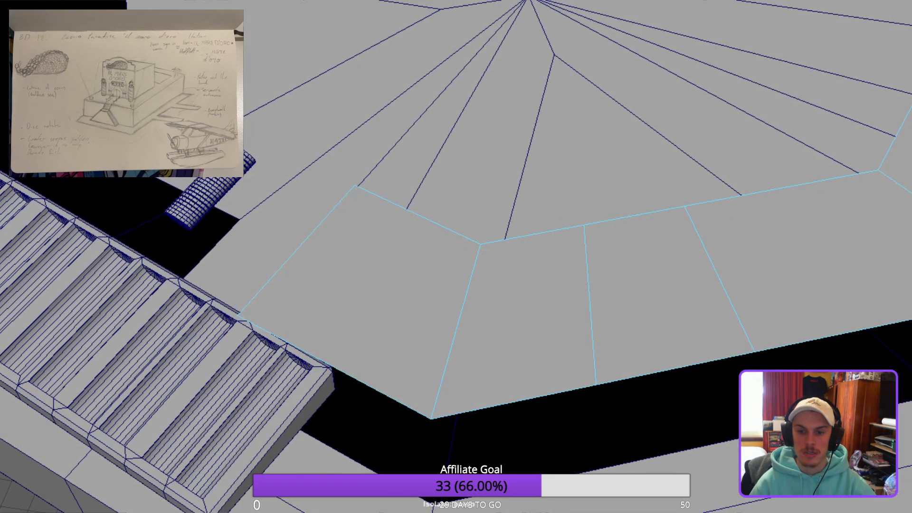
# Inset the strip's end face together with the adjoining segment by extruding both with an offset of 0.1.
pyautogui.click(373, 304)
pyautogui.keyDown('shift'); pyautogui.click(527, 314); pyautogui.keyUp('shift')
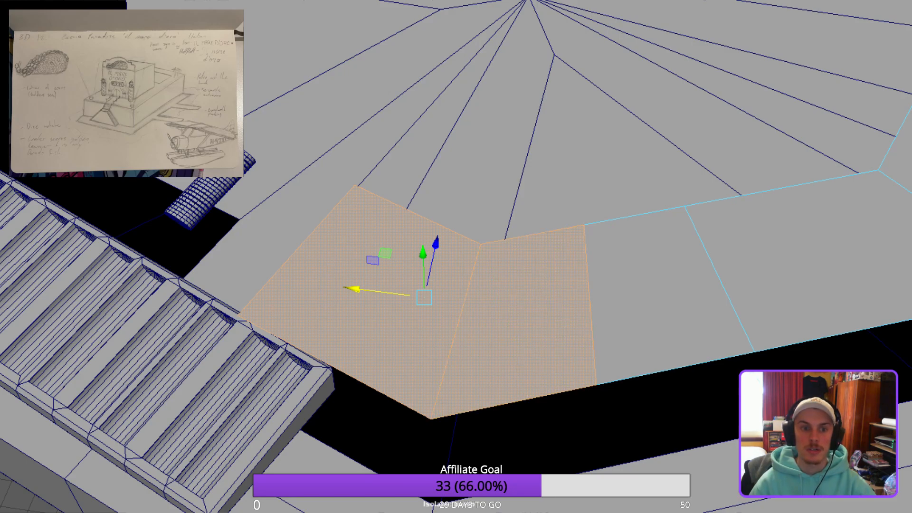
pyautogui.hotkey('ctrl', 'e')
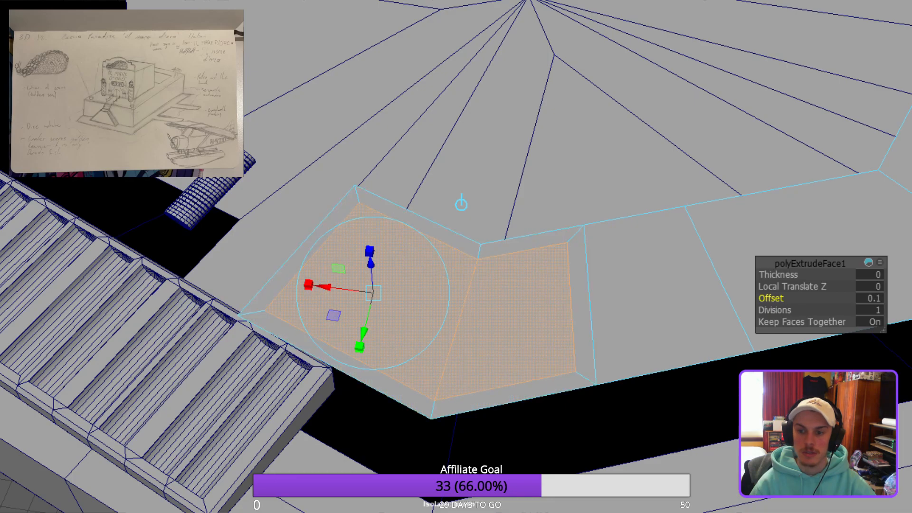
pyautogui.keyDown('alt'); pyautogui.moveTo(456, 285); pyautogui.dragTo(463, 256); pyautogui.keyUp('alt')
pyautogui.keyDown('alt'); pyautogui.moveTo(460, 221); pyautogui.dragTo(503, 228); pyautogui.keyUp('alt')
pyautogui.press('F8')
# Select the chip tray and examine its slots beside the chip stack.
pyautogui.keyDown('alt'); pyautogui.moveTo(427, 266); pyautogui.dragTo(501, 218, button='middle'); pyautogui.keyUp('alt')
pyautogui.click(285, 304)
pyautogui.keyDown('alt'); pyautogui.moveTo(380, 285); pyautogui.dragTo(460, 228); pyautogui.keyUp('alt')
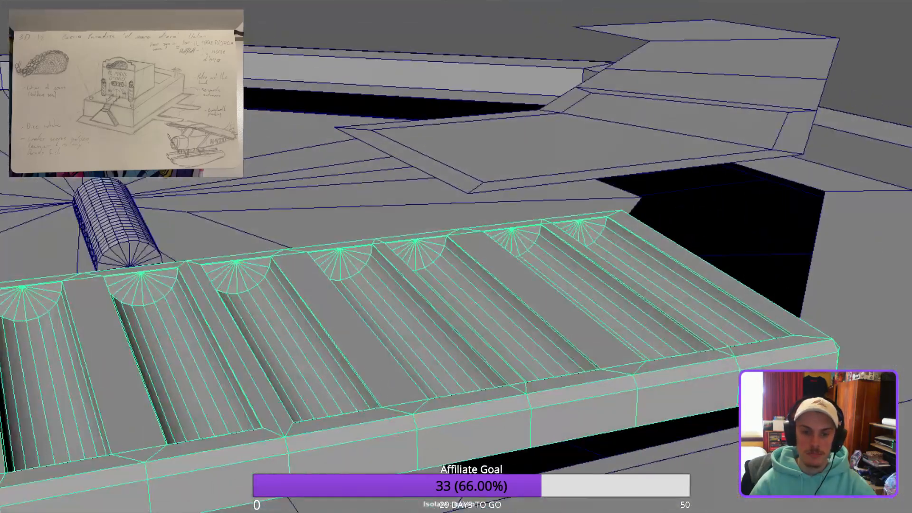
pyautogui.keyDown('alt'); pyautogui.moveTo(333, 266); pyautogui.dragTo(580, 259, button='middle'); pyautogui.keyUp('alt')
pyautogui.scroll(3, 456, 257)
pyautogui.keyDown('alt'); pyautogui.moveTo(456, 256); pyautogui.dragTo(413, 261); pyautogui.keyUp('alt')
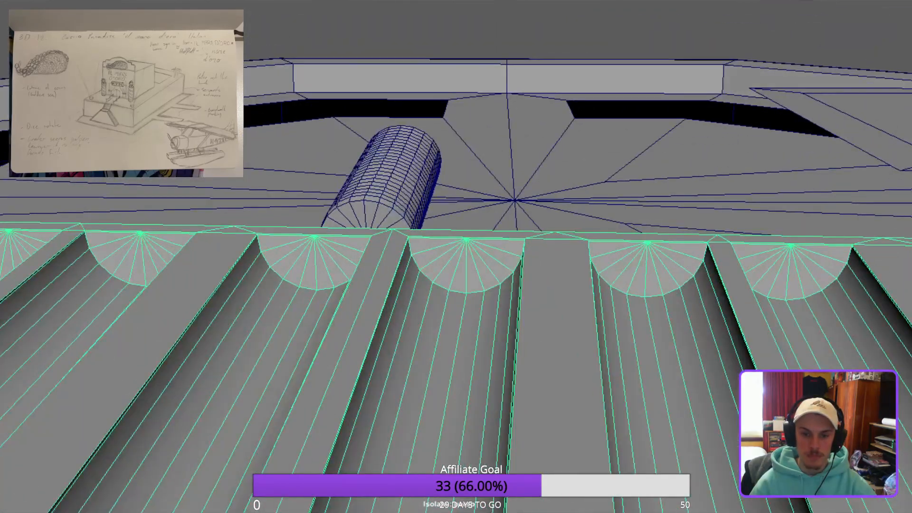
pyautogui.scroll(-2, 414, 261)
pyautogui.keyDown('alt'); pyautogui.moveTo(361, 266); pyautogui.dragTo(541, 244, button='middle'); pyautogui.keyUp('alt')
pyautogui.scroll(3, 456, 256)
pyautogui.keyDown('alt'); pyautogui.moveTo(456, 256); pyautogui.dragTo(361, 239); pyautogui.keyUp('alt')
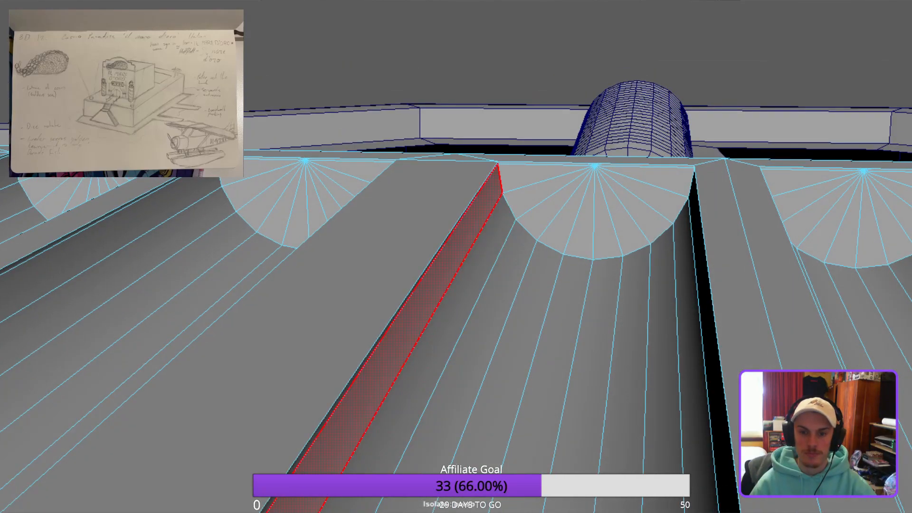
# Select only the lengthwise inner faces of one middle slot in the chip tray, leaving the neighbouring slots unselected.
pyautogui.click(387, 327)
pyautogui.keyDown('shift'); pyautogui.doubleClick(406, 332); pyautogui.keyUp('shift')
pyautogui.keyDown('alt'); pyautogui.moveTo(561, 332); pyautogui.dragTo(579, 375); pyautogui.keyUp('alt')
pyautogui.scroll(-4, 456, 256)
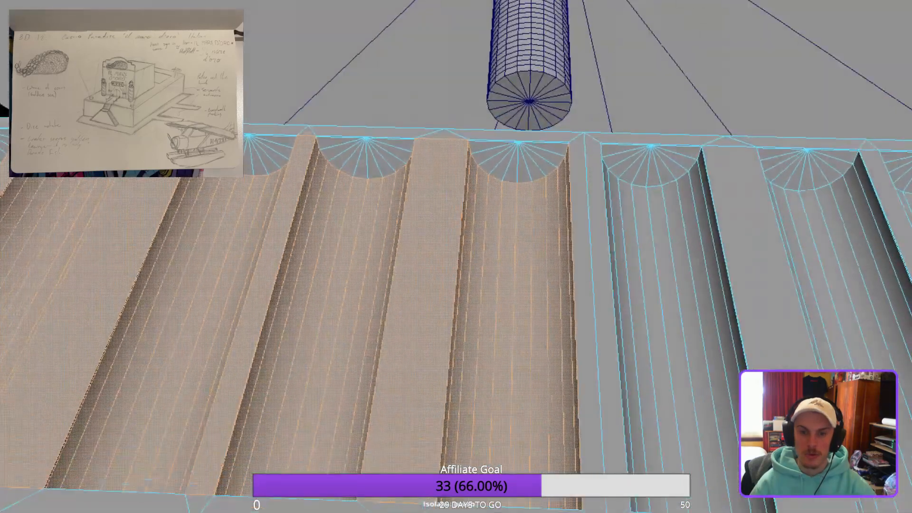
pyautogui.scroll(-3, 456, 256)
pyautogui.keyDown('alt'); pyautogui.moveTo(476, 179); pyautogui.dragTo(519, 179, button='middle'); pyautogui.keyUp('alt')
pyautogui.moveTo(486, 154); pyautogui.dragTo(0, 470)
pyautogui.moveTo(273, 381)
pyautogui.keyDown('alt'); pyautogui.mouseDown()
pyautogui.moveTo(272, 289)
pyautogui.moveTo(270, 380)
pyautogui.mouseUp(); pyautogui.keyUp('alt')
pyautogui.scroll(3, 456, 256)
pyautogui.keyDown('alt'); pyautogui.moveTo(455, 256); pyautogui.dragTo(281, 294, button='middle'); pyautogui.keyUp('alt')
pyautogui.scroll(3, 456, 257)
pyautogui.keyDown('alt'); pyautogui.moveTo(455, 256); pyautogui.dragTo(479, 233); pyautogui.keyUp('alt')
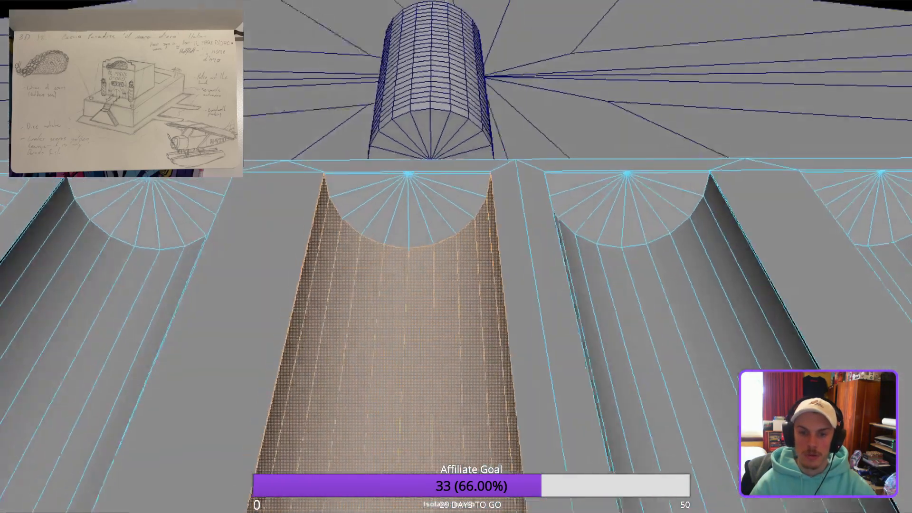
# Add the fan-shaped faces at the slot's end near the chip stack, leaving out the tray's rim and outer side faces.
pyautogui.scroll(3, 456, 257)
pyautogui.scroll(3, 456, 256)
pyautogui.keyDown('alt'); pyautogui.moveTo(422, 142); pyautogui.dragTo(442, 261, button='middle'); pyautogui.keyUp('alt')
pyautogui.keyDown('shift'); pyautogui.click(266, 129); pyautogui.keyUp('shift')
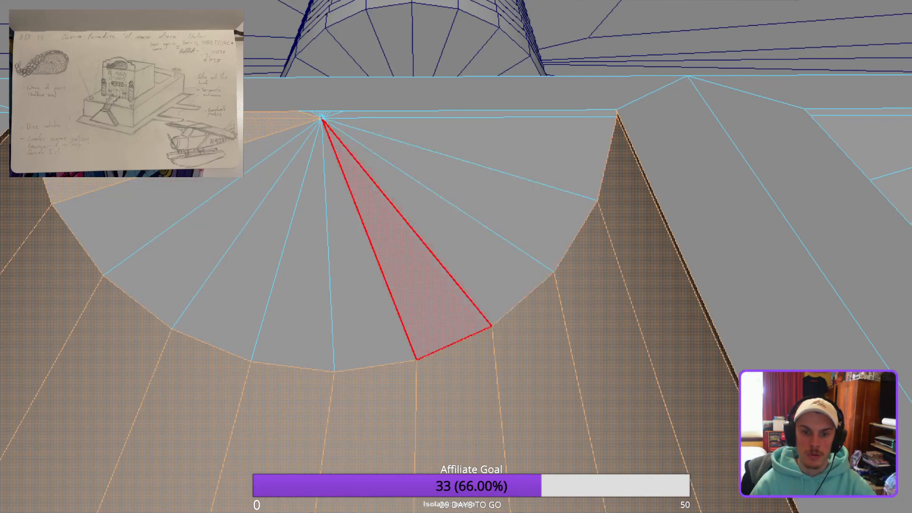
pyautogui.moveTo(312, 142); pyautogui.dragTo(290, 114)
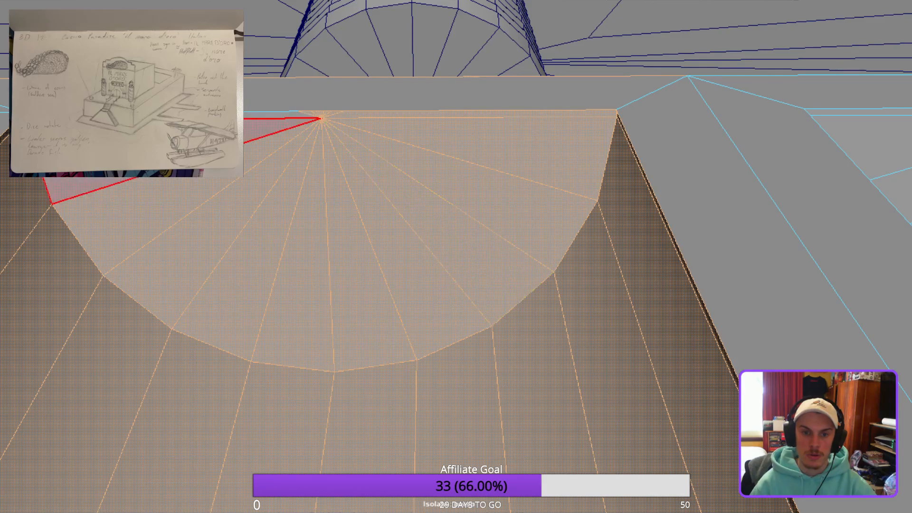
pyautogui.keyDown('shift'); pyautogui.click(304, 95); pyautogui.keyUp('shift')
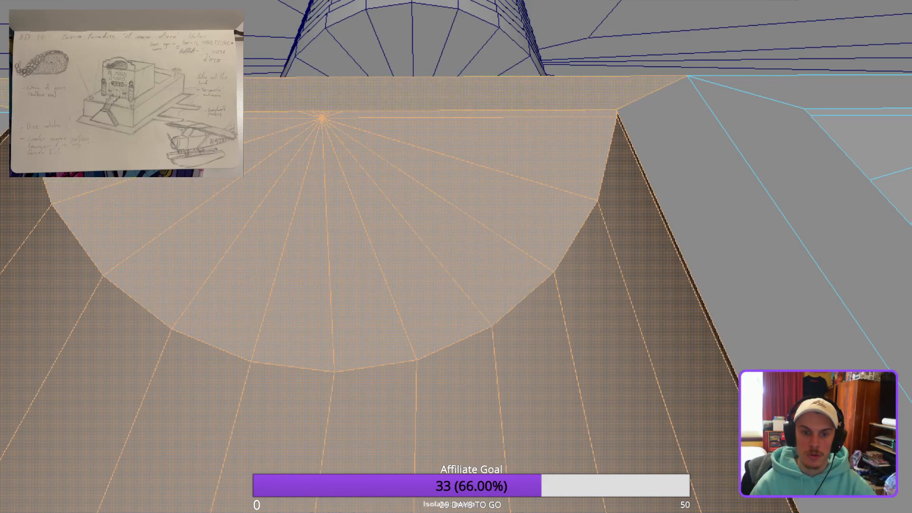
pyautogui.hotkey('ctrl', 'z')
pyautogui.keyDown('alt'); pyautogui.moveTo(304, 94); pyautogui.dragTo(568, 121); pyautogui.keyUp('alt')
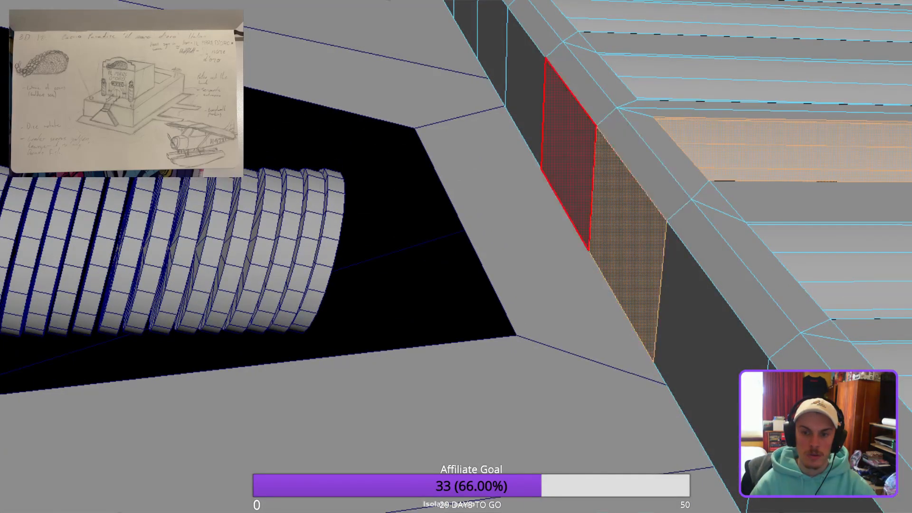
pyautogui.keyDown('ctrl'); pyautogui.click(627, 242); pyautogui.keyUp('ctrl')
pyautogui.scroll(-1, 675, 152)
pyautogui.keyDown('alt'); pyautogui.moveTo(684, 149); pyautogui.dragTo(546, 166); pyautogui.keyUp('alt')
pyautogui.keyDown('alt'); pyautogui.moveTo(546, 166); pyautogui.dragTo(333, 114, button='middle'); pyautogui.keyUp('alt')
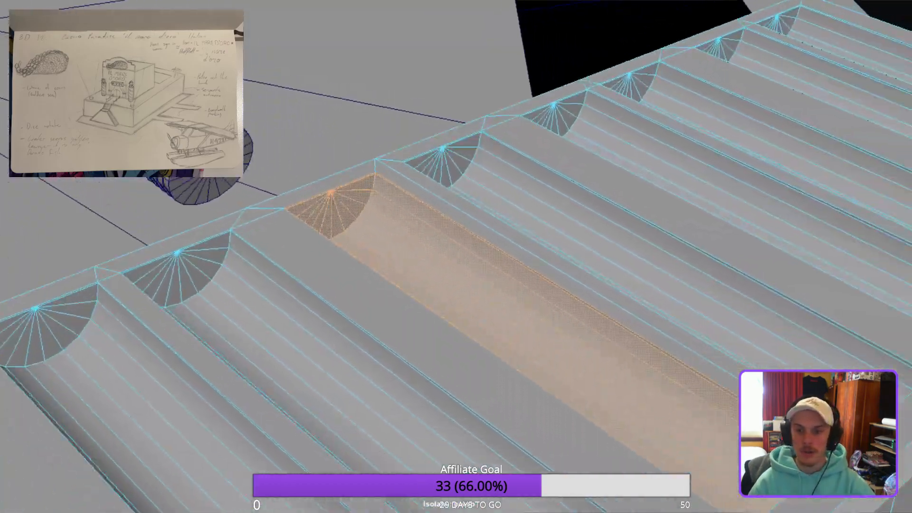
# Add the fan-shaped faces at the slot's opposite end to the face selection.
pyautogui.scroll(5, 332, 143)
pyautogui.scroll(-1, 383, 122)
pyautogui.keyDown('alt'); pyautogui.moveTo(422, 100); pyautogui.dragTo(383, 122, button='middle'); pyautogui.keyUp('alt')
pyautogui.press('4')
pyautogui.keyDown('alt'); pyautogui.moveTo(382, 162); pyautogui.dragTo(456, 161); pyautogui.keyUp('alt')
pyautogui.keyDown('alt'); pyautogui.moveTo(456, 199); pyautogui.dragTo(589, 167); pyautogui.keyUp('alt')
pyautogui.scroll(3, 589, 167)
pyautogui.keyDown('alt'); pyautogui.moveTo(703, 142); pyautogui.dragTo(522, 273, button='middle'); pyautogui.keyUp('alt')
pyautogui.keyDown('alt'); pyautogui.moveTo(522, 273); pyautogui.dragTo(546, 259); pyautogui.keyUp('alt')
pyautogui.scroll(3, 522, 242)
pyautogui.press('5')
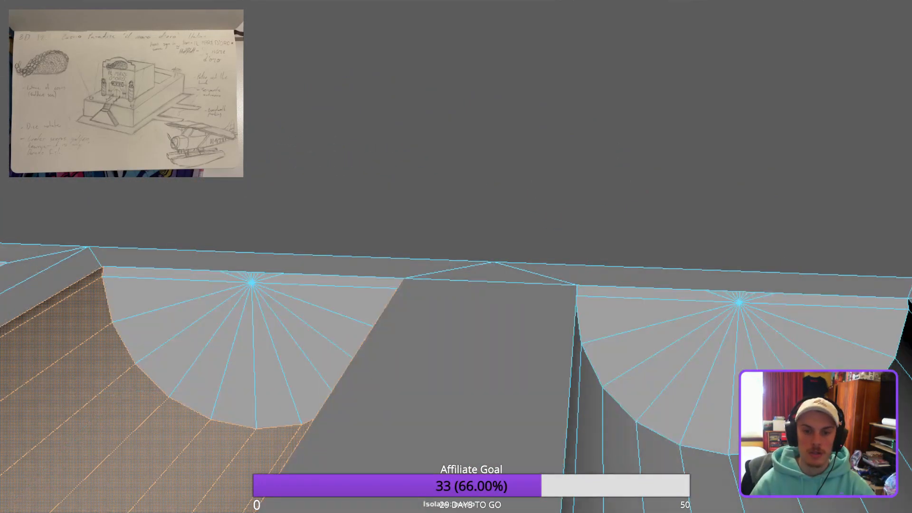
pyautogui.scroll(-3, 333, 280)
pyautogui.moveTo(333, 280)
pyautogui.keyDown('alt'); pyautogui.mouseDown(button='middle')
pyautogui.moveTo(831, 213)
pyautogui.moveTo(583, 210)
pyautogui.mouseUp(button='middle'); pyautogui.keyUp('alt')
pyautogui.keyDown('alt'); pyautogui.moveTo(637, 259); pyautogui.dragTo(591, 230, button='middle'); pyautogui.keyUp('alt')
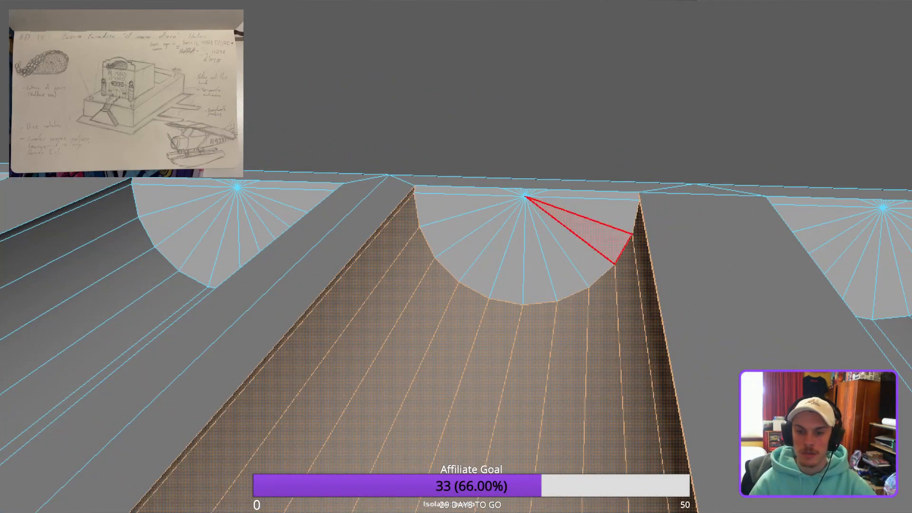
pyautogui.keyDown('shift'); pyautogui.moveTo(487, 146); pyautogui.dragTo(485, 145); pyautogui.keyUp('shift')
# Deselect the tray's rim and outer side faces so only the complete slot stays selected.
pyautogui.keyDown('alt'); pyautogui.moveTo(487, 200); pyautogui.dragTo(304, 266); pyautogui.keyUp('alt')
pyautogui.scroll(-4, 371, 247)
pyautogui.keyDown('alt'); pyautogui.moveTo(456, 266); pyautogui.dragTo(370, 249, button='middle'); pyautogui.keyUp('alt')
pyautogui.keyDown('alt'); pyautogui.moveTo(369, 249); pyautogui.dragTo(308, 251); pyautogui.keyUp('alt')
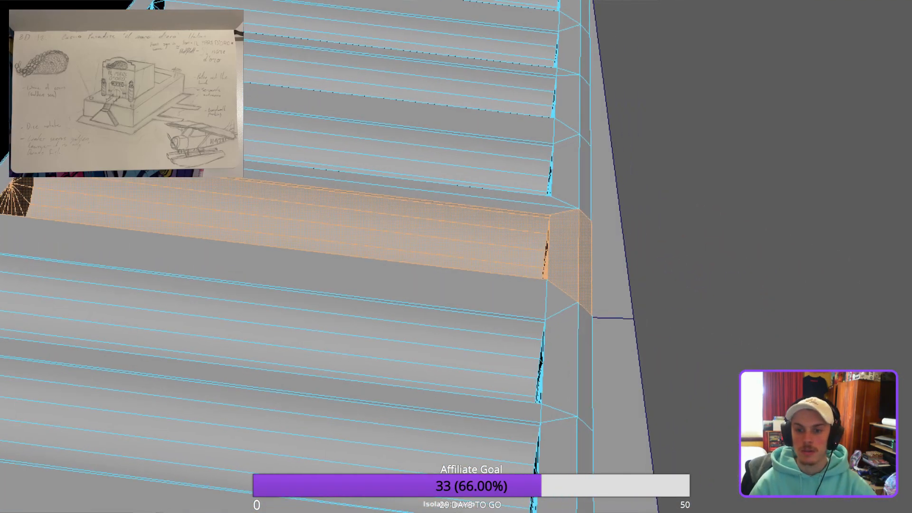
pyautogui.keyDown('ctrl'); pyautogui.moveTo(644, 396); pyautogui.dragTo(570, 158); pyautogui.keyUp('ctrl')
pyautogui.keyDown('alt'); pyautogui.moveTo(573, 162); pyautogui.dragTo(878, 95); pyautogui.keyUp('alt')
pyautogui.keyDown('alt'); pyautogui.moveTo(563, 294); pyautogui.dragTo(570, 323); pyautogui.keyUp('alt')
pyautogui.keyDown('alt'); pyautogui.moveTo(617, 138); pyautogui.dragTo(446, 209, button='middle'); pyautogui.keyUp('alt')
pyautogui.keyDown('alt'); pyautogui.moveTo(447, 209); pyautogui.dragTo(581, 228); pyautogui.keyUp('alt')
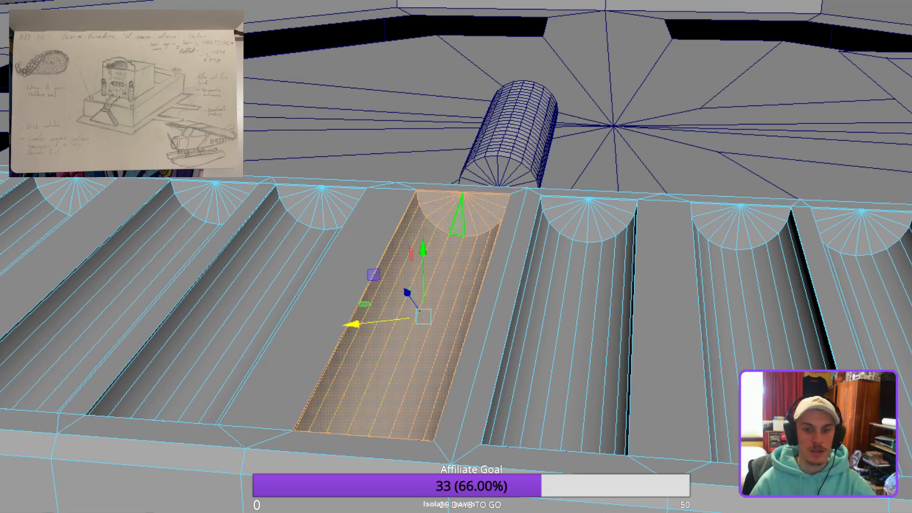
# Invert the face selection and delete the rest of the tray, keeping only the single slot.
pyautogui.scroll(-6, 566, 290)
pyautogui.keyDown('alt'); pyautogui.moveTo(565, 290); pyautogui.dragTo(622, 297); pyautogui.keyUp('alt')
pyautogui.keyDown('shift'); pyautogui.moveTo(857, 441); pyautogui.dragTo(10, 102); pyautogui.keyUp('shift')
pyautogui.scroll(5, 455, 256)
pyautogui.press('Delete')
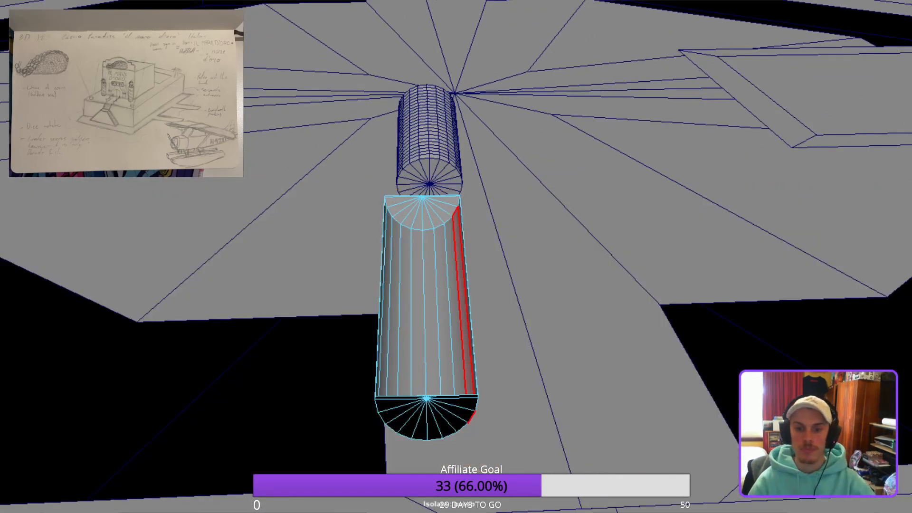
# Move the isolated slot piece over to the inset end section of the raised panel strip.
pyautogui.keyDown('alt'); pyautogui.moveTo(454, 304); pyautogui.dragTo(370, 323); pyautogui.keyUp('alt')
pyautogui.press('F8')
pyautogui.scroll(-8, 456, 256)
pyautogui.keyDown('alt'); pyautogui.moveTo(427, 304); pyautogui.dragTo(332, 299); pyautogui.keyUp('alt')
pyautogui.keyDown('alt'); pyautogui.moveTo(363, 308); pyautogui.dragTo(333, 330, button='middle'); pyautogui.keyUp('alt')
pyautogui.moveTo(332, 330); pyautogui.dragTo(472, 288)
pyautogui.moveTo(535, 209); pyautogui.dragTo(665, 199)
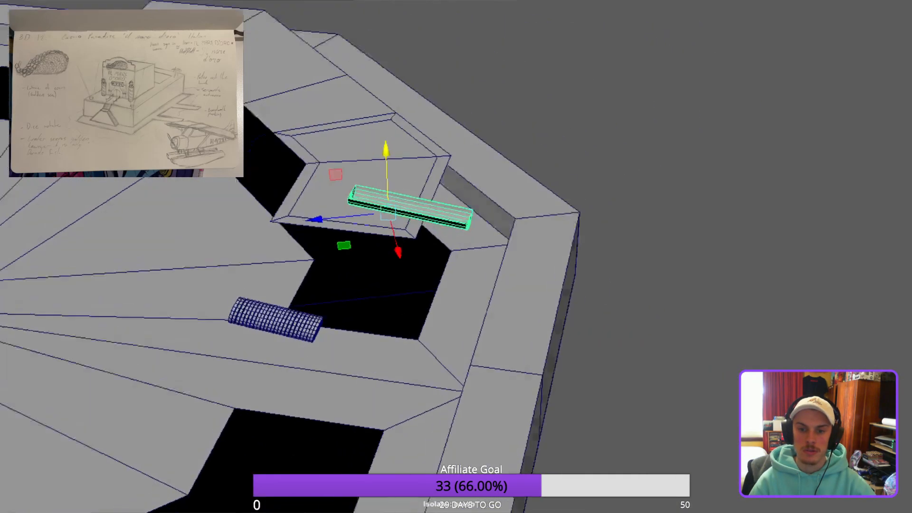
pyautogui.keyDown('alt'); pyautogui.moveTo(631, 333); pyautogui.dragTo(713, 280); pyautogui.keyUp('alt')
pyautogui.moveTo(276, 280); pyautogui.dragTo(221, 297)
pyautogui.moveTo(327, 296); pyautogui.dragTo(291, 283)
pyautogui.moveTo(239, 198); pyautogui.dragTo(288, 221)
pyautogui.press('f')
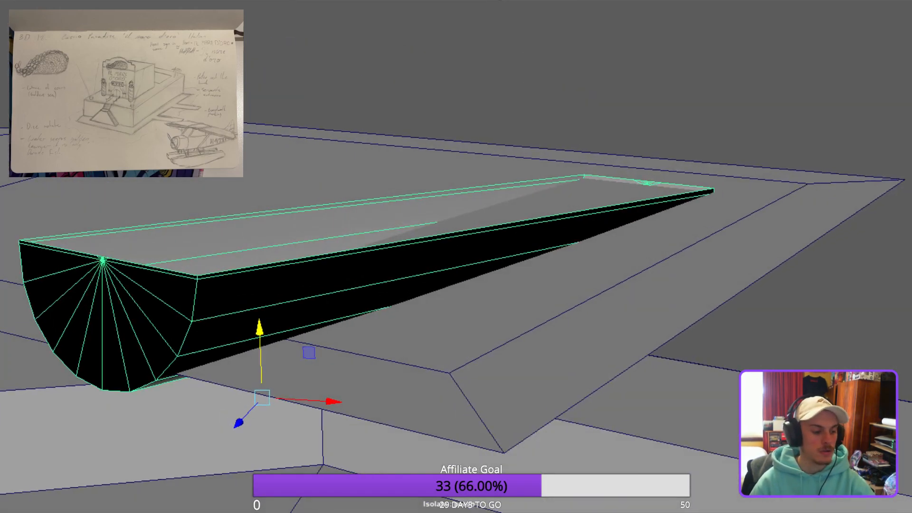
# Rotate and reposition the slot piece so it spans the width of the strip's inset face.
pyautogui.press('e')
pyautogui.moveTo(242, 346); pyautogui.dragTo(468, 385)
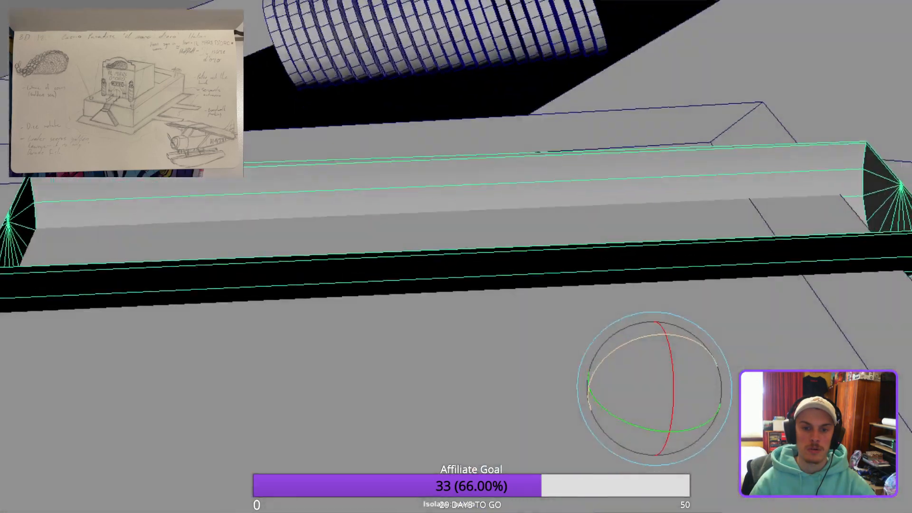
pyautogui.scroll(-5, 456, 256)
pyautogui.keyDown('alt'); pyautogui.moveTo(468, 342); pyautogui.dragTo(470, 375); pyautogui.keyUp('alt')
pyautogui.press('w')
pyautogui.moveTo(613, 309); pyautogui.dragTo(551, 334)
pyautogui.keyDown('alt'); pyautogui.moveTo(550, 335); pyautogui.dragTo(663, 326); pyautogui.keyUp('alt')
pyautogui.press('e')
pyautogui.moveTo(551, 341); pyautogui.dragTo(577, 340)
pyautogui.scroll(-4, 456, 256)
pyautogui.keyDown('alt'); pyautogui.moveTo(577, 340); pyautogui.dragTo(529, 297, button='middle'); pyautogui.keyUp('alt')
pyautogui.scroll(-1, 456, 257)
pyautogui.keyDown('alt'); pyautogui.moveTo(529, 297); pyautogui.dragTo(556, 292); pyautogui.keyUp('alt')
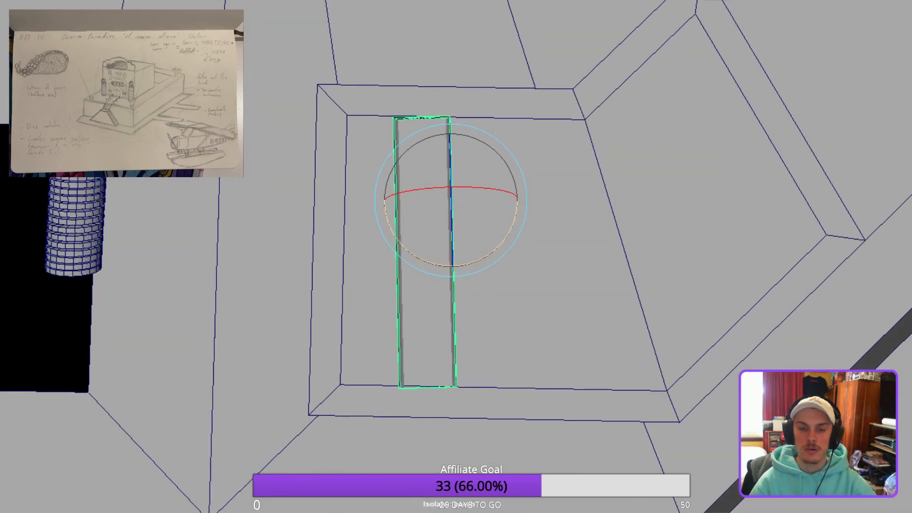
# Nudge the slot piece within the inset face and rotate it slightly towards the face's short end edge.
pyautogui.press('w')
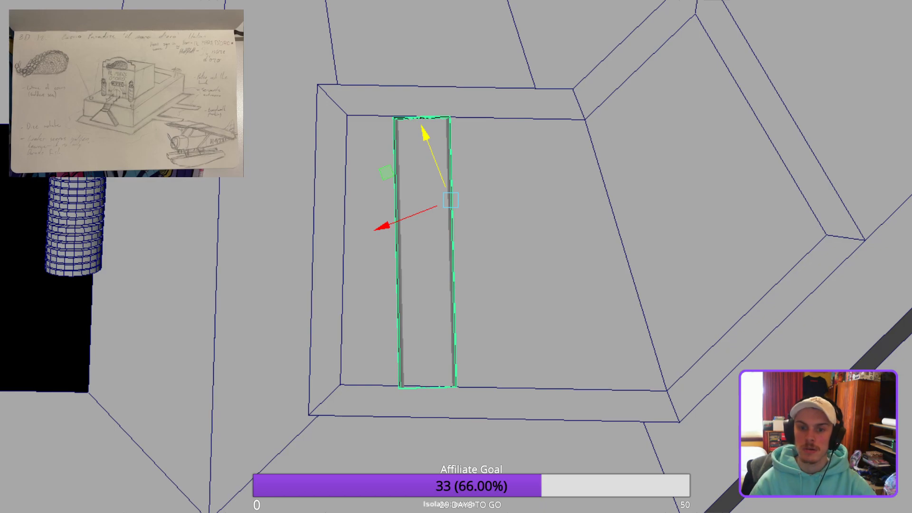
pyautogui.moveTo(425, 134); pyautogui.dragTo(428, 140)
pyautogui.moveTo(386, 231); pyautogui.dragTo(398, 226)
pyautogui.press('e')
pyautogui.moveTo(506, 249); pyautogui.dragTo(502, 253)
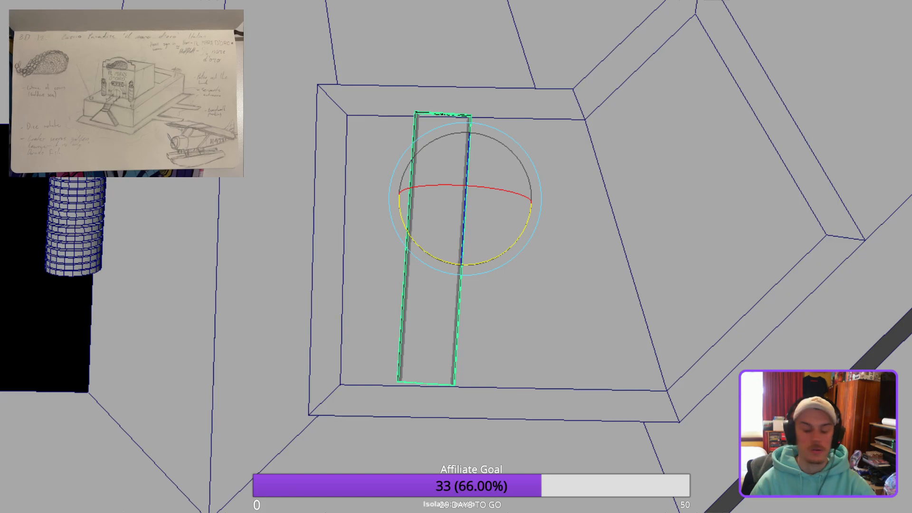
# Try tilting the slot piece about its long axis, and undo the tilt.
pyautogui.moveTo(464, 198); pyautogui.dragTo(501, 210)
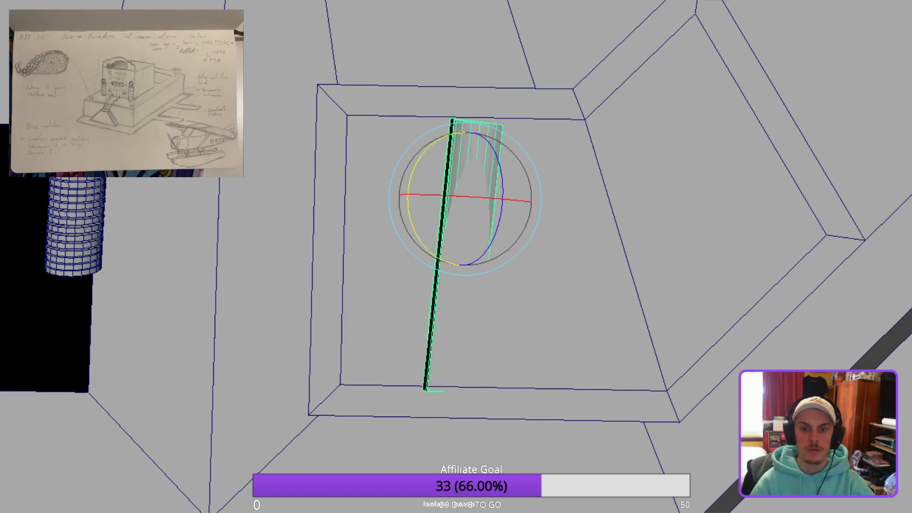
pyautogui.keyDown('alt'); pyautogui.moveTo(456, 257); pyautogui.dragTo(442, 166); pyautogui.keyUp('alt')
pyautogui.hotkey('ctrl', 'z')
# Examine from several angles how the slot piece sits against the edges of the inset face.
pyautogui.keyDown('alt'); pyautogui.moveTo(456, 257); pyautogui.dragTo(499, 290); pyautogui.keyUp('alt')
pyautogui.scroll(3, 458, 269)
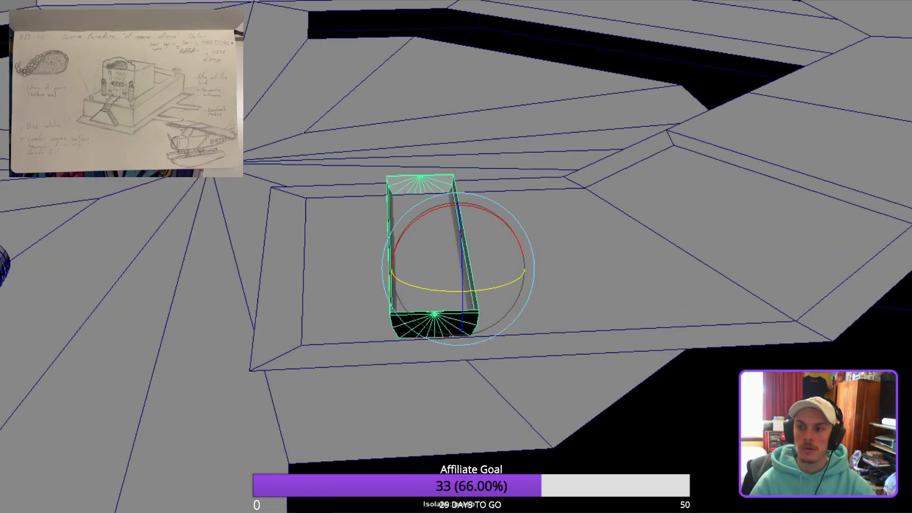
pyautogui.press('w')
pyautogui.press('q')
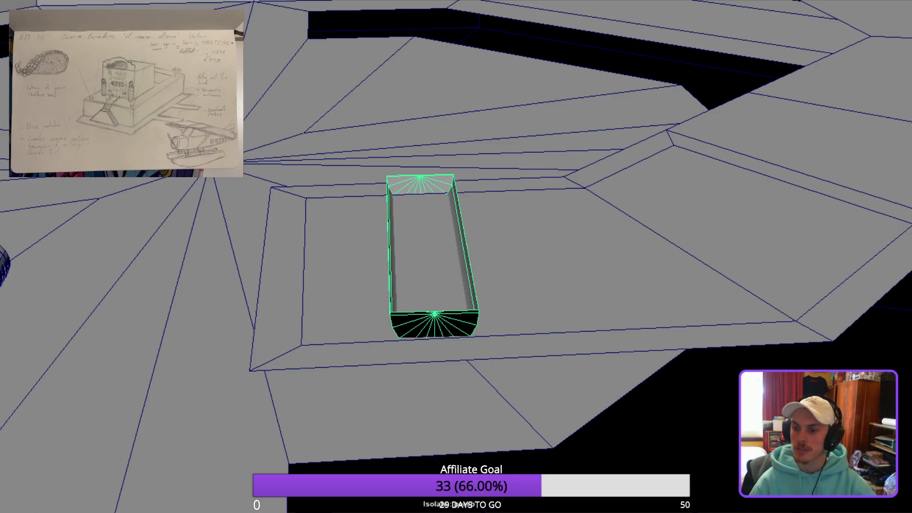
pyautogui.keyDown('alt'); pyautogui.moveTo(456, 256); pyautogui.dragTo(399, 332); pyautogui.keyUp('alt')
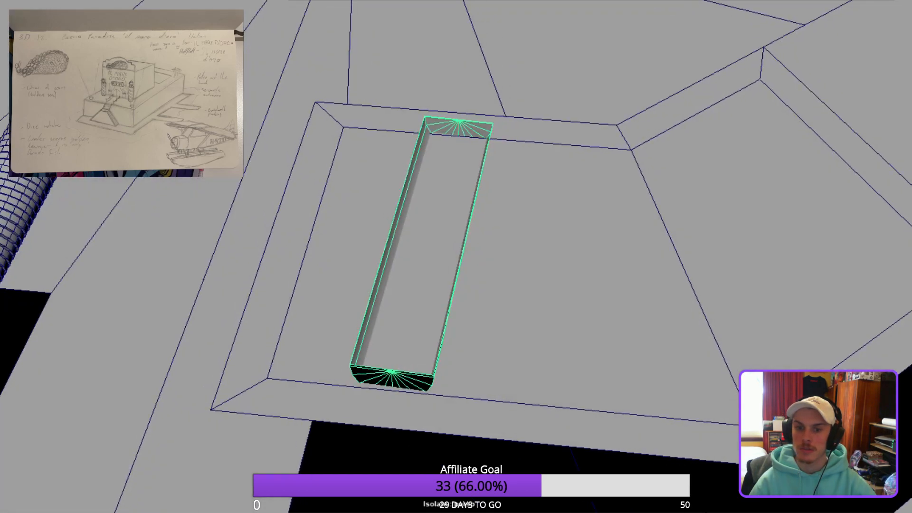
pyautogui.press('w')
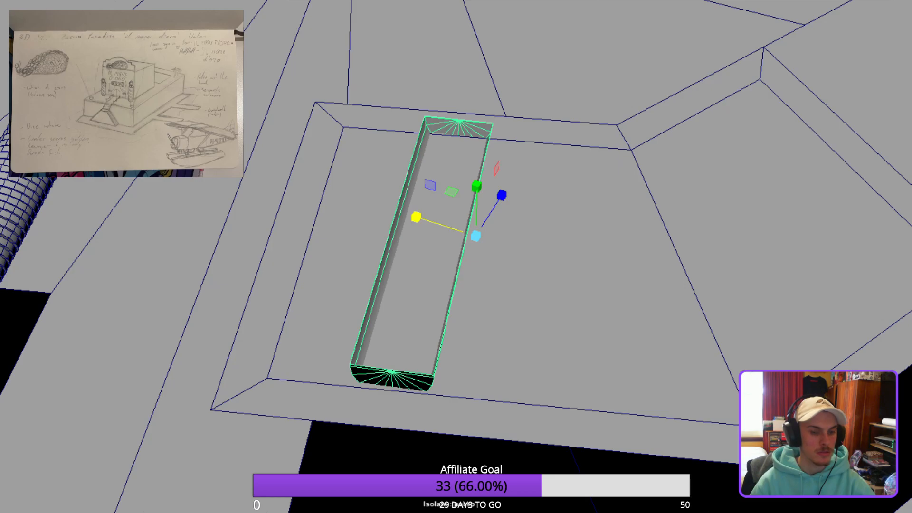
pyautogui.keyDown('alt'); pyautogui.moveTo(456, 256); pyautogui.dragTo(484, 280); pyautogui.keyUp('alt')
pyautogui.press('w')
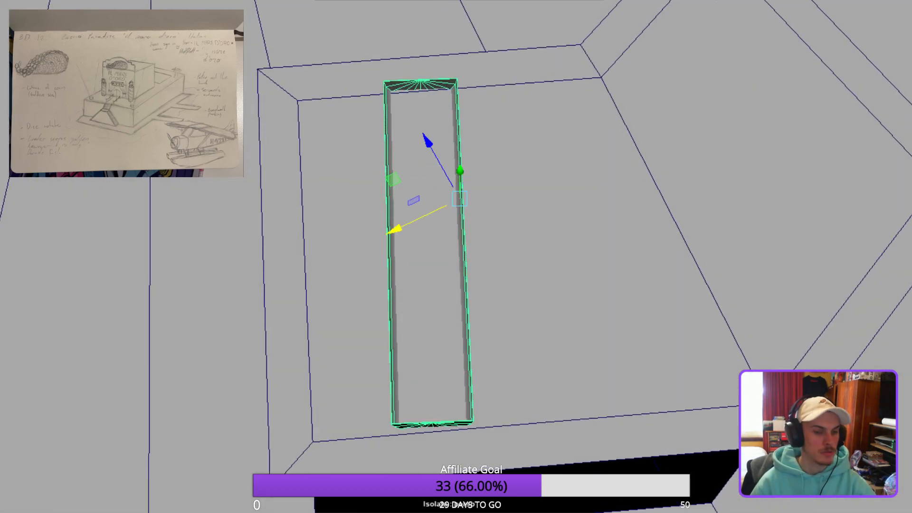
pyautogui.keyDown('alt'); pyautogui.moveTo(456, 257); pyautogui.dragTo(453, 188); pyautogui.keyUp('alt')
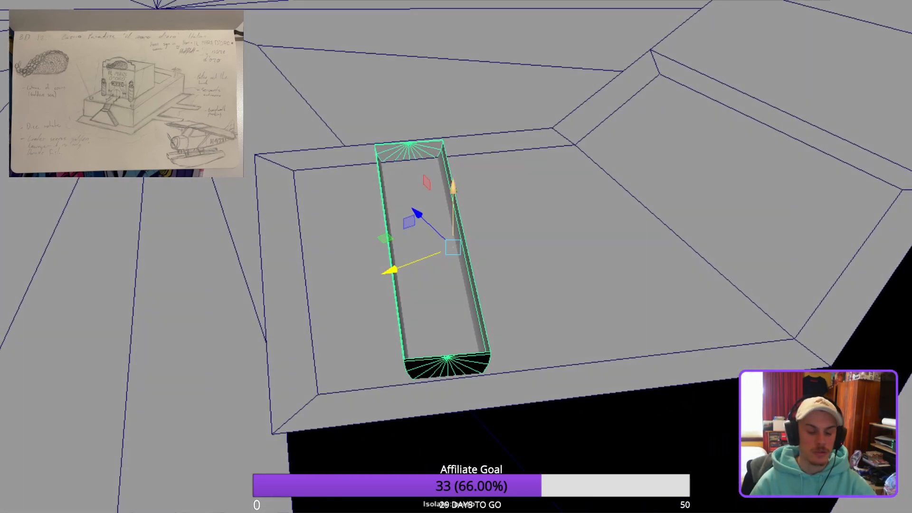
# Rotate the slot piece slightly until it runs parallel to the inset face's short end edge.
pyautogui.press('e')
pyautogui.moveTo(465, 285); pyautogui.dragTo(453, 333)
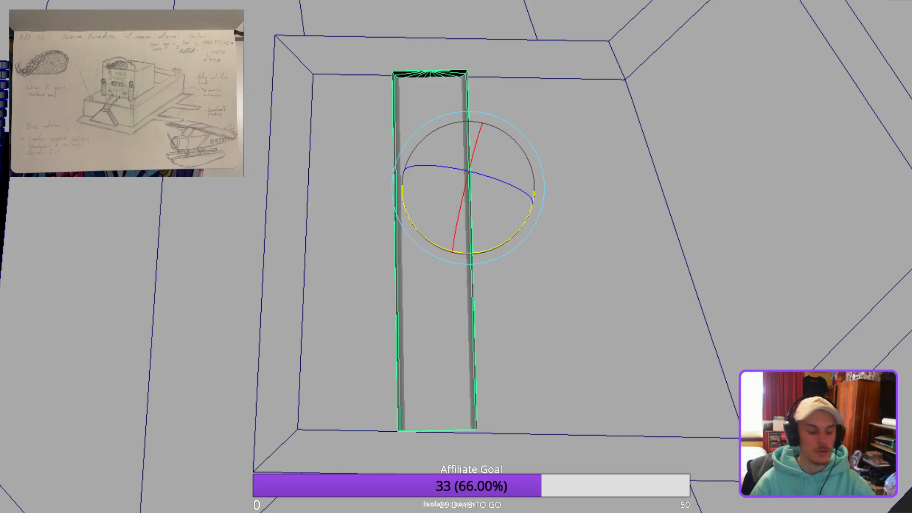
pyautogui.moveTo(467, 253); pyautogui.dragTo(464, 252)
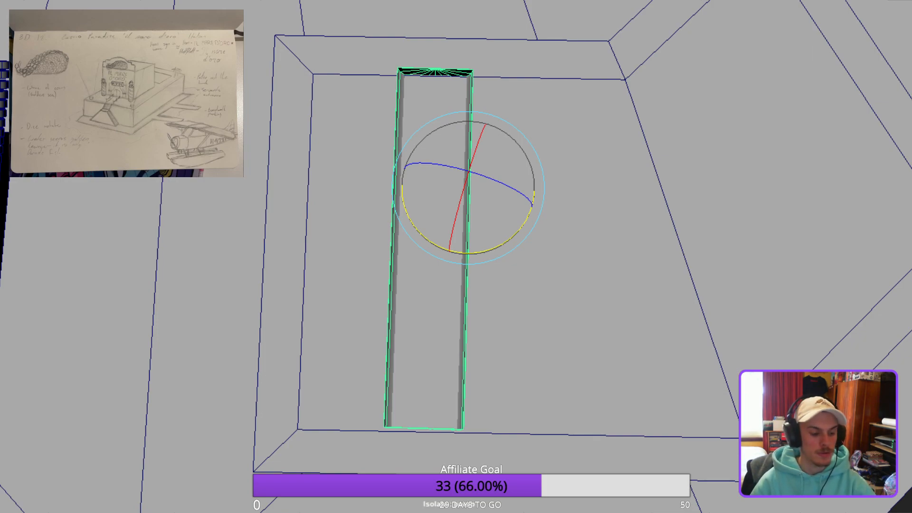
# Try rotating the slot piece a little further, undo it, and adjust the slot piece's height on the inset face.
pyautogui.moveTo(468, 253); pyautogui.dragTo(470, 253)
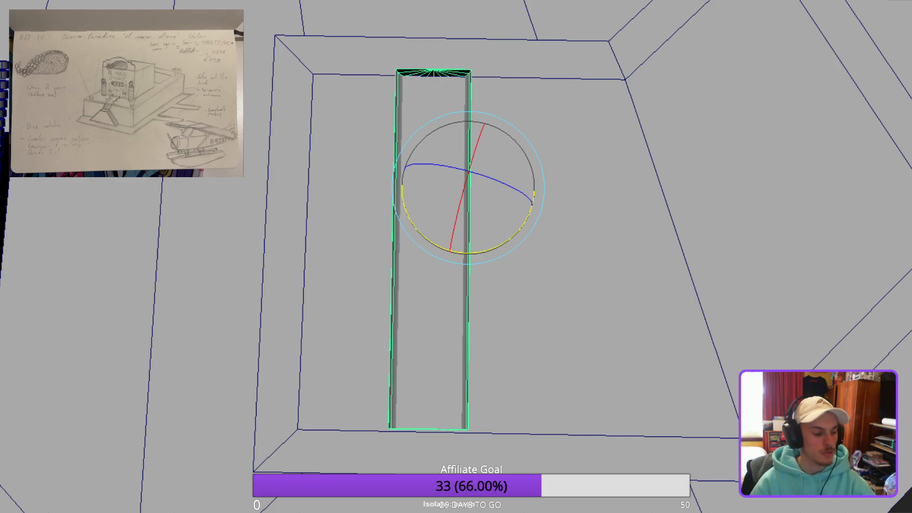
pyautogui.hotkey('ctrl', 'z')
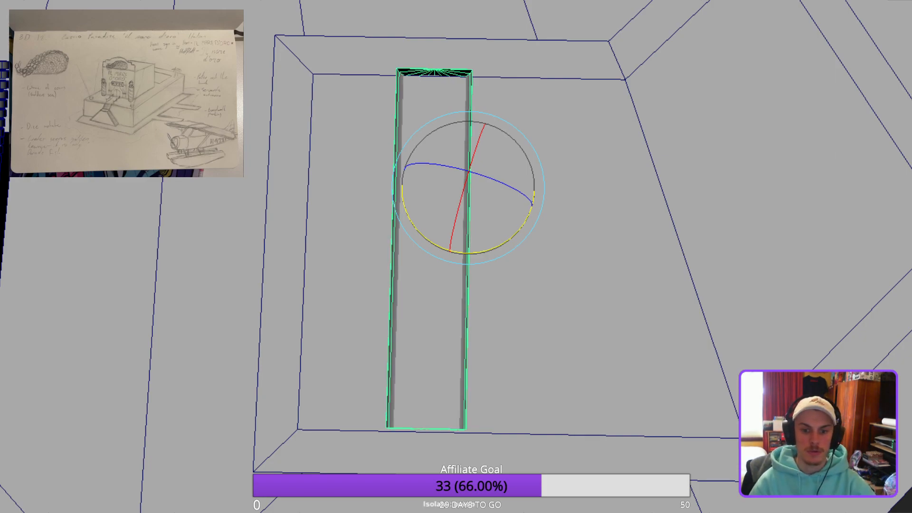
pyautogui.press('w')
pyautogui.moveTo(443, 124); pyautogui.dragTo(413, 38)
pyautogui.moveTo(489, 213); pyautogui.dragTo(488, 234)
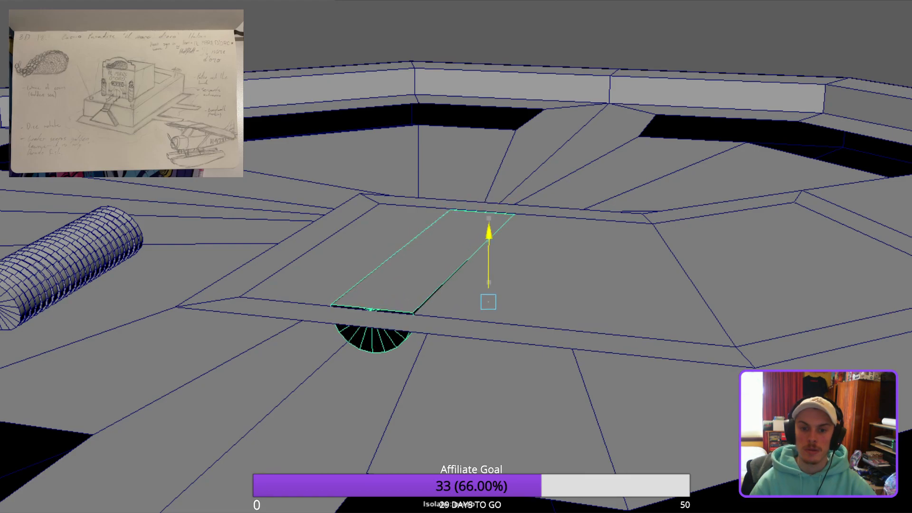
# Try rotating the slot piece slightly from a low side view, and undo the rotation.
pyautogui.keyDown('alt'); pyautogui.moveTo(437, 256); pyautogui.dragTo(603, 228); pyautogui.keyUp('alt')
pyautogui.keyDown('alt'); pyautogui.moveTo(603, 228); pyautogui.dragTo(665, 228, button='right'); pyautogui.keyUp('alt')
pyautogui.keyDown('alt'); pyautogui.moveTo(456, 285); pyautogui.dragTo(466, 245); pyautogui.keyUp('alt')
pyautogui.press('e')
pyautogui.moveTo(340, 291); pyautogui.dragTo(351, 297)
pyautogui.hotkey('ctrl', 'z')
# Raise the slot piece clear above the table's inset face and deselect it.
pyautogui.keyDown('alt'); pyautogui.moveTo(456, 285); pyautogui.dragTo(387, 260); pyautogui.keyUp('alt')
pyautogui.press('w')
pyautogui.moveTo(474, 264); pyautogui.dragTo(600, 267)
pyautogui.moveTo(331, 278); pyautogui.dragTo(347, 323)
pyautogui.moveTo(354, 255); pyautogui.dragTo(423, 176)
pyautogui.scroll(-4, 423, 176)
pyautogui.keyDown('alt'); pyautogui.moveTo(422, 257); pyautogui.dragTo(351, 185); pyautogui.keyUp('alt')
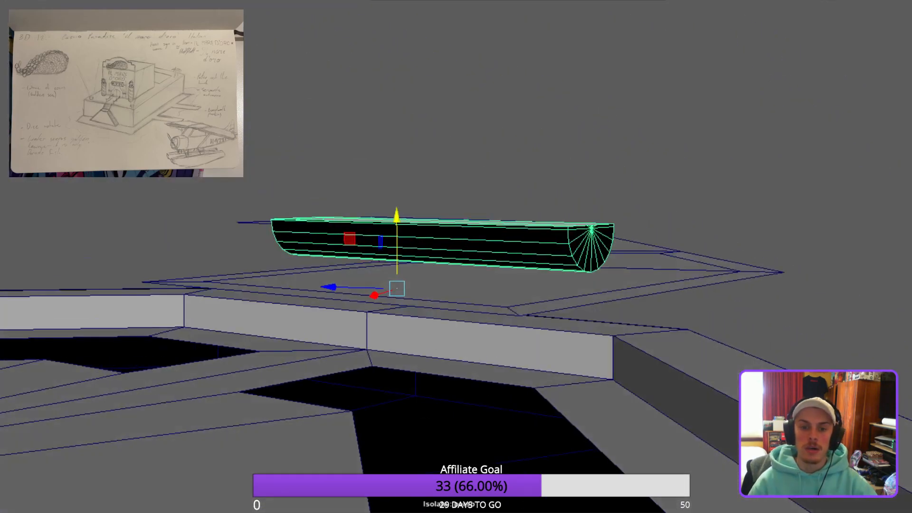
pyautogui.click(352, 185)
pyautogui.scroll(-5, 351, 186)
pyautogui.keyDown('alt'); pyautogui.moveTo(352, 185); pyautogui.dragTo(423, 256); pyautogui.keyUp('alt')
pyautogui.scroll(-8, 422, 257)
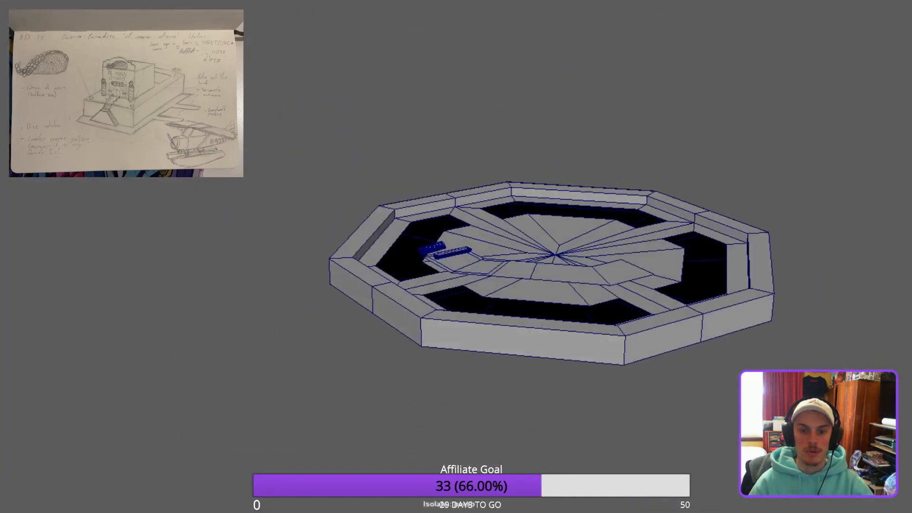
# Create a polygon cylinder and move it to the edge of the octagonal table.
pyautogui.moveTo(319, 422); pyautogui.dragTo(310, 195)
pyautogui.moveTo(356, 223); pyautogui.dragTo(460, 180)
pyautogui.press('f')
pyautogui.scroll(-6, 456, 256)
pyautogui.keyDown('alt'); pyautogui.moveTo(456, 257); pyautogui.dragTo(551, 259); pyautogui.keyUp('alt')
pyautogui.scroll(-5, 551, 259)
pyautogui.moveTo(404, 237)
pyautogui.mouseDown()
pyautogui.moveTo(469, 258)
pyautogui.moveTo(576, 342)
pyautogui.moveTo(613, 316)
pyautogui.mouseUp()
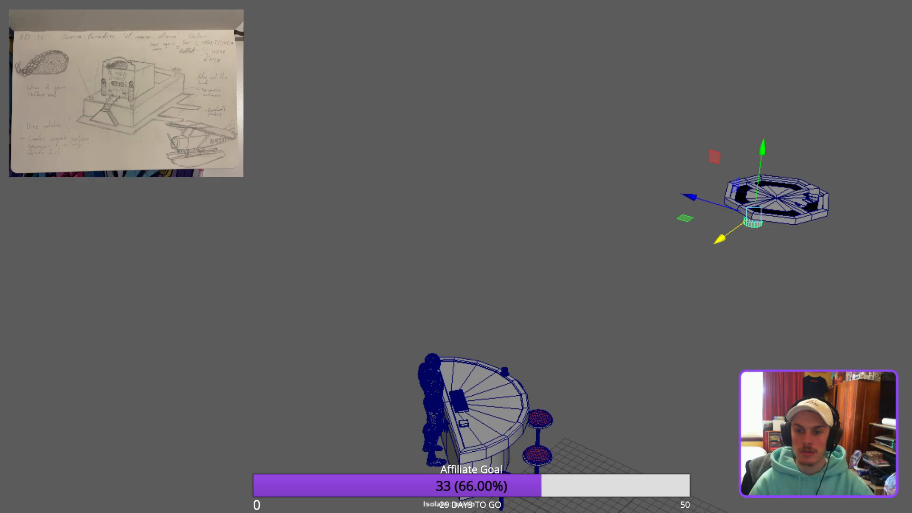
# Move the cylinder across the table to the raised panel strip and raise it through the tabletop.
pyautogui.moveTo(763, 147); pyautogui.dragTo(764, 121)
pyautogui.moveTo(696, 164); pyautogui.dragTo(756, 181)
pyautogui.moveTo(787, 221); pyautogui.dragTo(765, 239)
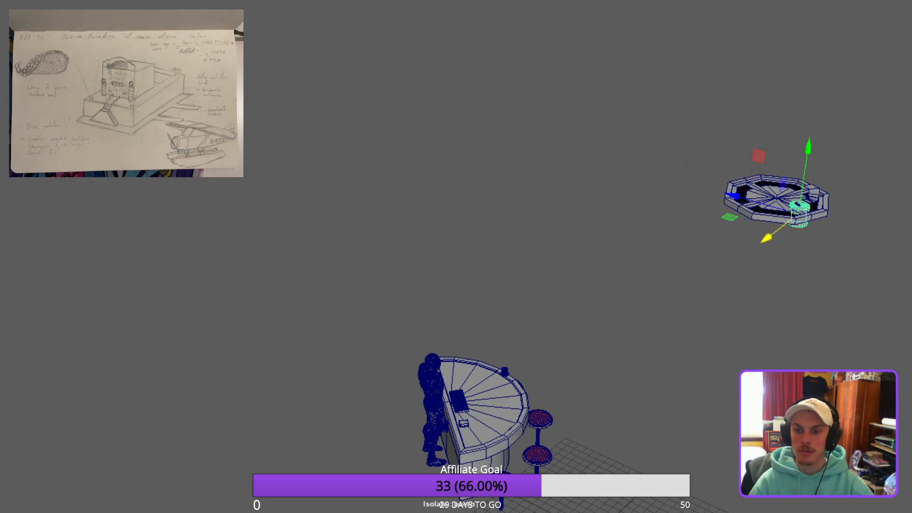
pyautogui.moveTo(808, 146); pyautogui.dragTo(810, 133)
# Re-isolate the octagonal table together with its chip parts and the new cylinder.
pyautogui.press('f')
pyautogui.scroll(-5, 456, 257)
pyautogui.hotkey('ctrl', 'shift', 'a')
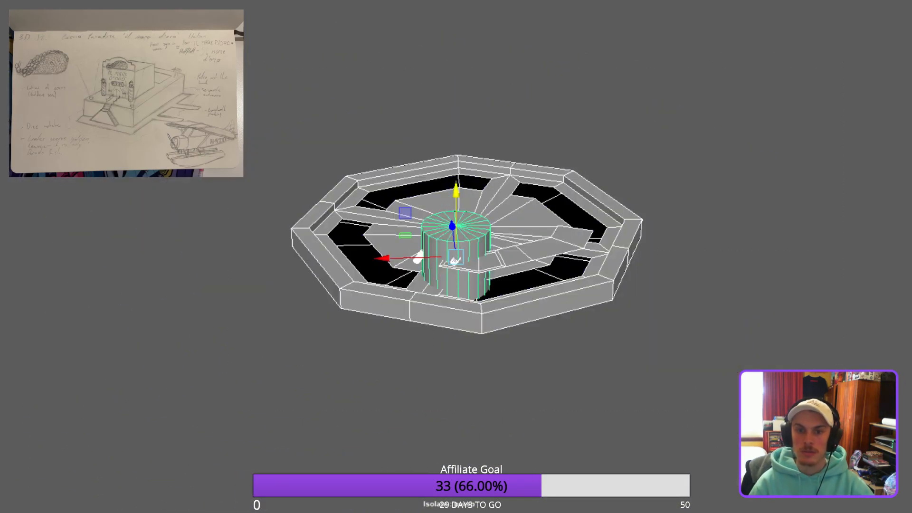
pyautogui.hotkey('ctrl', '1')
pyautogui.hotkey('ctrl', '1')
pyautogui.scroll(8, 456, 256)
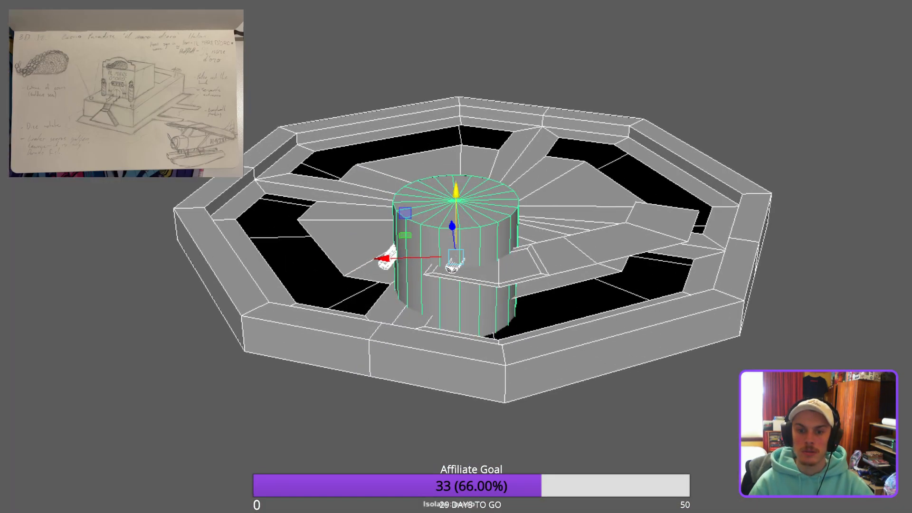
# Turn the cylinder onto its side and scale it down to a thin rod near the chip stack's thickness.
pyautogui.click(499, 214)
pyautogui.keyDown('alt'); pyautogui.moveTo(498, 214); pyautogui.dragTo(618, 228); pyautogui.keyUp('alt')
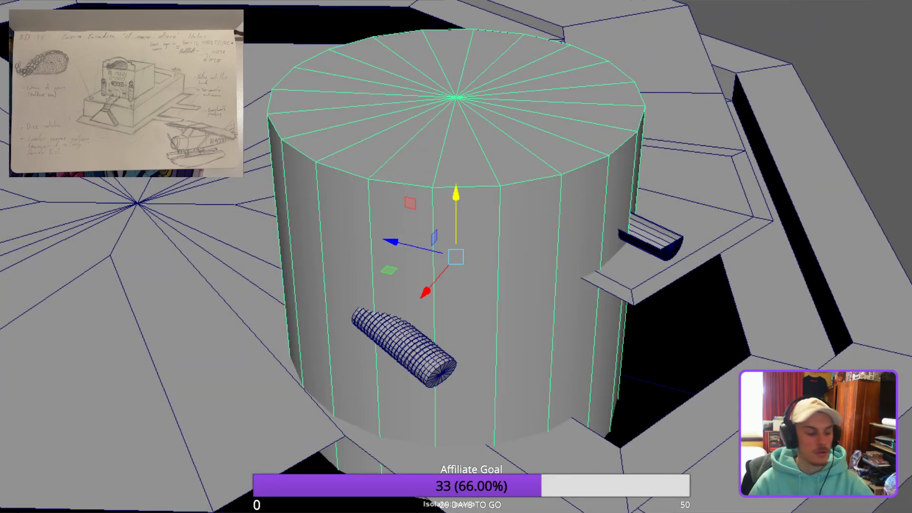
pyautogui.press('e')
pyautogui.moveTo(483, 211)
pyautogui.mouseDown()
pyautogui.moveTo(423, 203)
pyautogui.moveTo(409, 211)
pyautogui.moveTo(475, 216)
pyautogui.mouseUp()
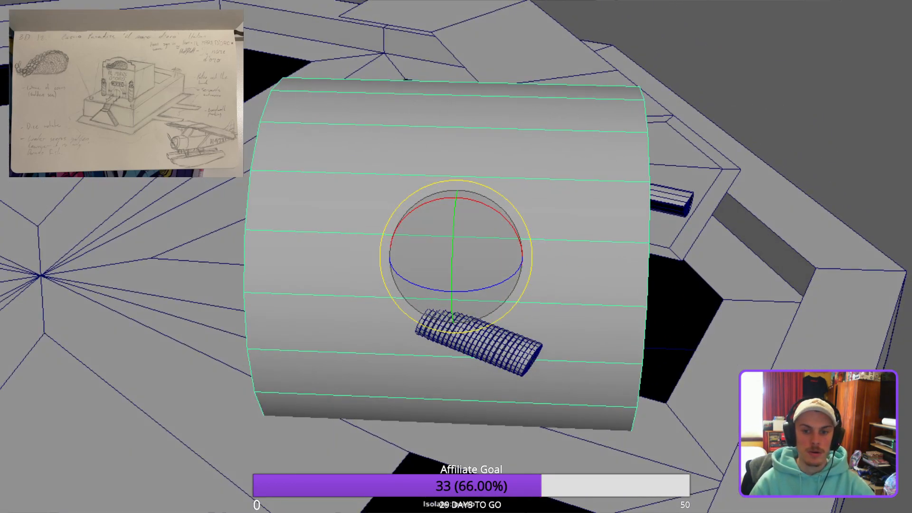
pyautogui.press('r')
pyautogui.moveTo(456, 256); pyautogui.dragTo(1, 244)
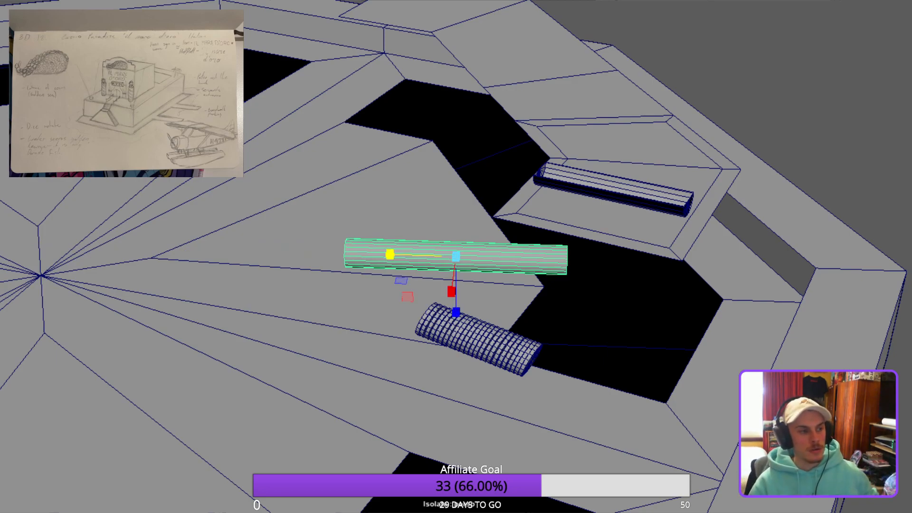
# Move the thin cylinder over the raised slot piece and fine-tune its height there.
pyautogui.press('w')
pyautogui.moveTo(380, 255); pyautogui.dragTo(404, 238)
pyautogui.moveTo(510, 241); pyautogui.dragTo(512, 159)
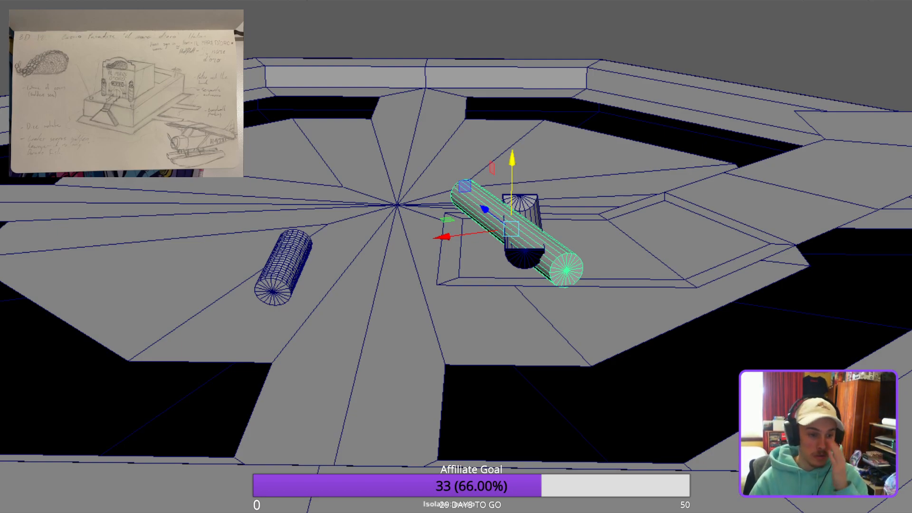
pyautogui.keyDown('alt'); pyautogui.moveTo(456, 256); pyautogui.dragTo(537, 237); pyautogui.keyUp('alt')
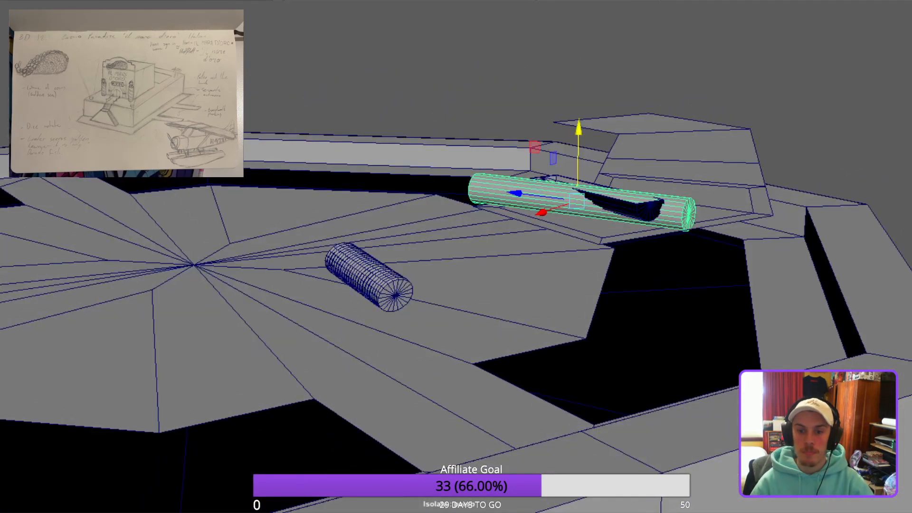
pyautogui.press('r')
pyautogui.press('w')
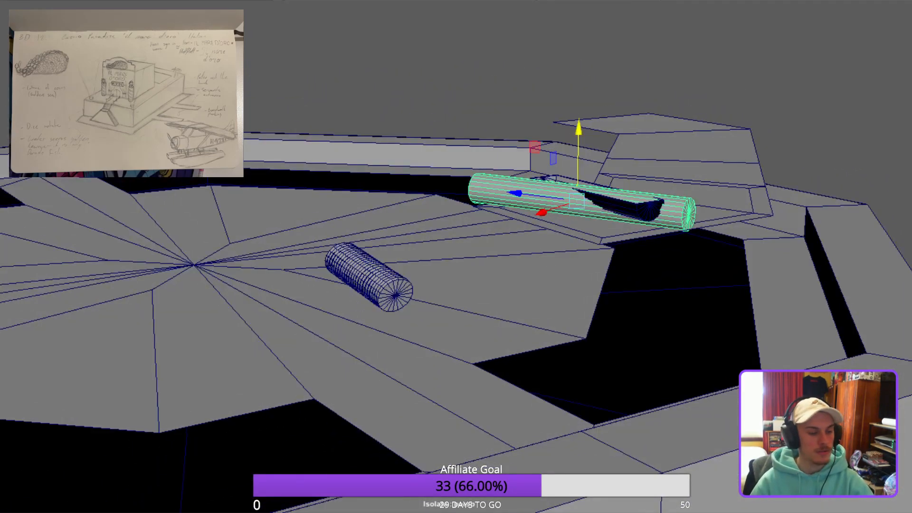
pyautogui.moveTo(578, 128); pyautogui.dragTo(578, 125)
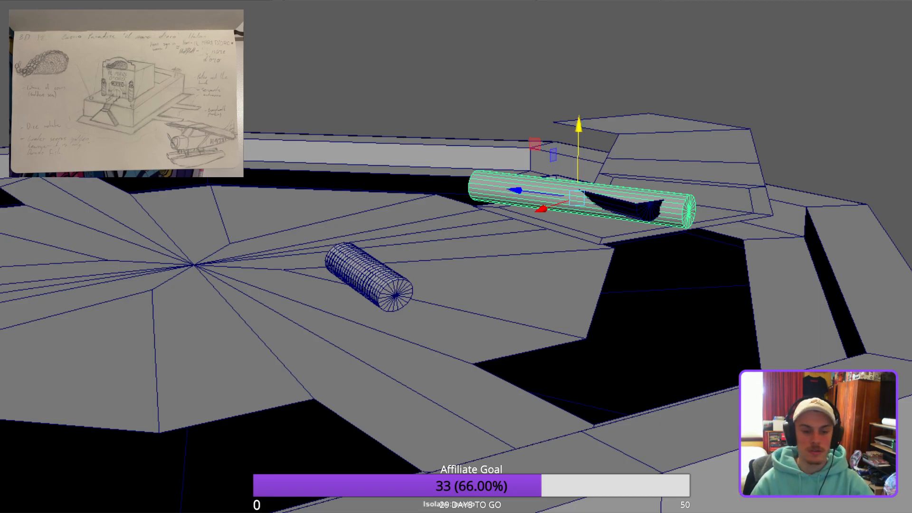
# Try turning the cylinder about the vertical axis so it runs parallel to the slot piece.
pyautogui.press('f')
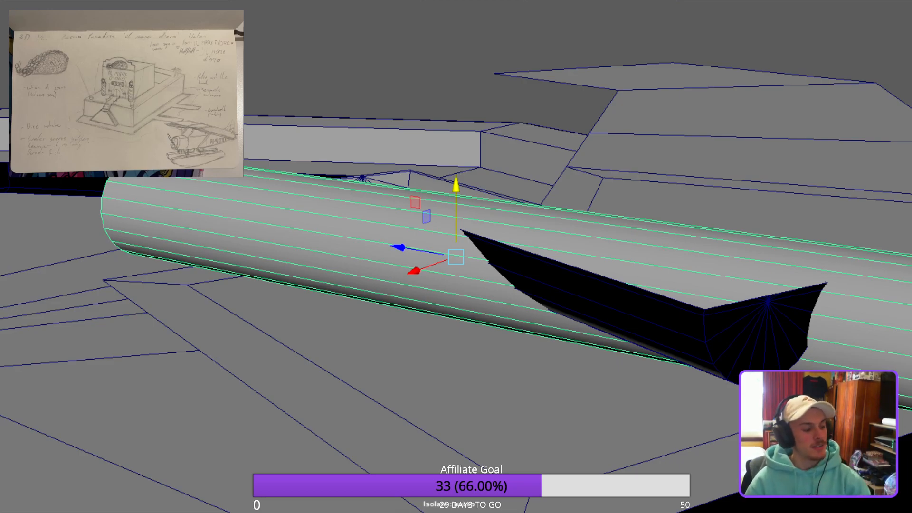
pyautogui.scroll(-4, 456, 257)
pyautogui.keyDown('alt'); pyautogui.moveTo(455, 256); pyautogui.dragTo(447, 309); pyautogui.keyUp('alt')
pyautogui.keyDown('alt'); pyautogui.moveTo(456, 257); pyautogui.dragTo(394, 276); pyautogui.keyUp('alt')
pyautogui.press('e')
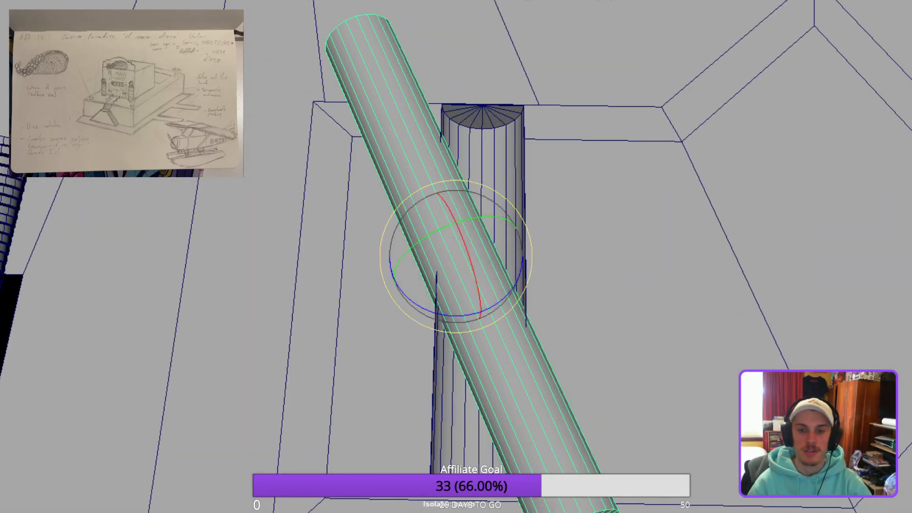
pyautogui.moveTo(511, 291)
pyautogui.mouseDown()
pyautogui.moveTo(485, 310)
pyautogui.moveTo(512, 291)
pyautogui.mouseUp()
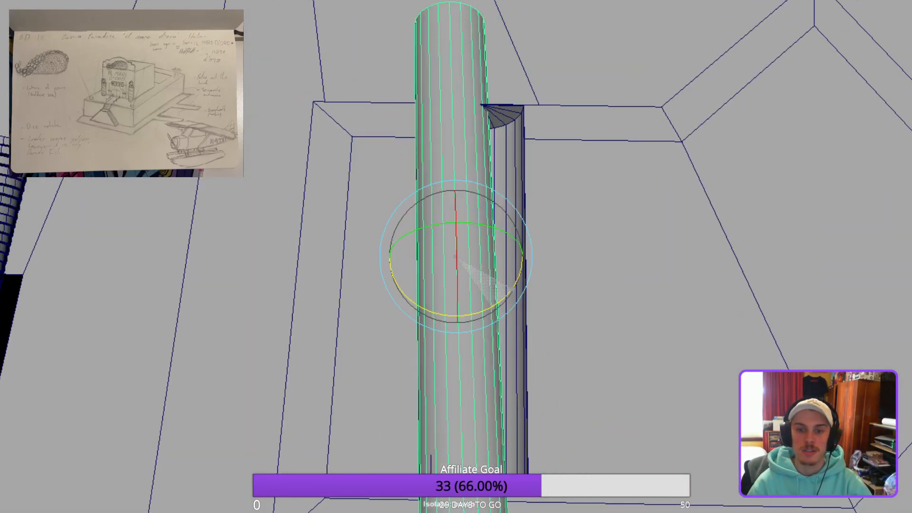
pyautogui.scroll(-3, 512, 290)
pyautogui.keyDown('alt'); pyautogui.moveTo(512, 290); pyautogui.dragTo(494, 253, button='middle'); pyautogui.keyUp('alt')
pyautogui.moveTo(493, 253)
pyautogui.keyDown('alt'); pyautogui.mouseDown()
pyautogui.moveTo(523, 271)
pyautogui.moveTo(486, 267)
pyautogui.mouseUp(); pyautogui.keyUp('alt')
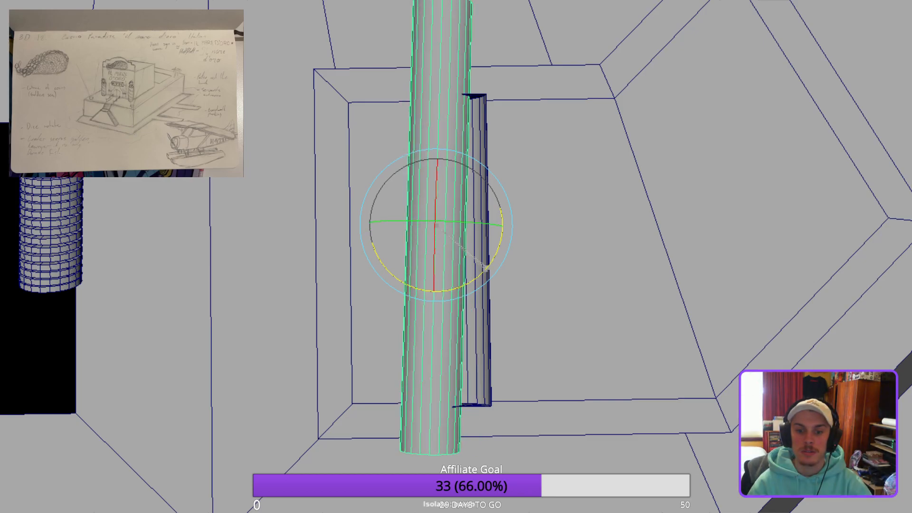
pyautogui.scroll(-3, 485, 269)
pyautogui.keyDown('alt'); pyautogui.moveTo(486, 268); pyautogui.dragTo(470, 291, button='middle'); pyautogui.keyUp('alt')
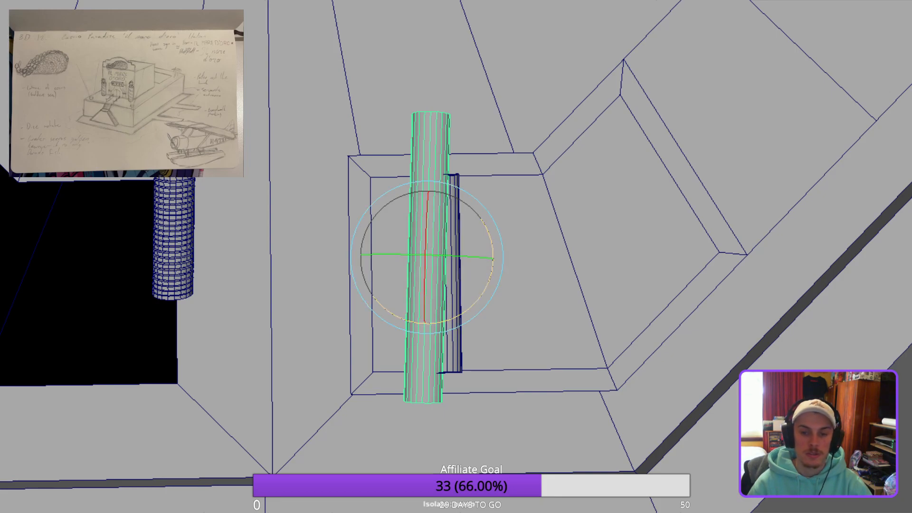
# Compare the cylinder's direction with the slot piece and undo the cylinder's rotation.
pyautogui.moveTo(492, 264); pyautogui.dragTo(461, 240)
pyautogui.press('w')
pyautogui.press('e')
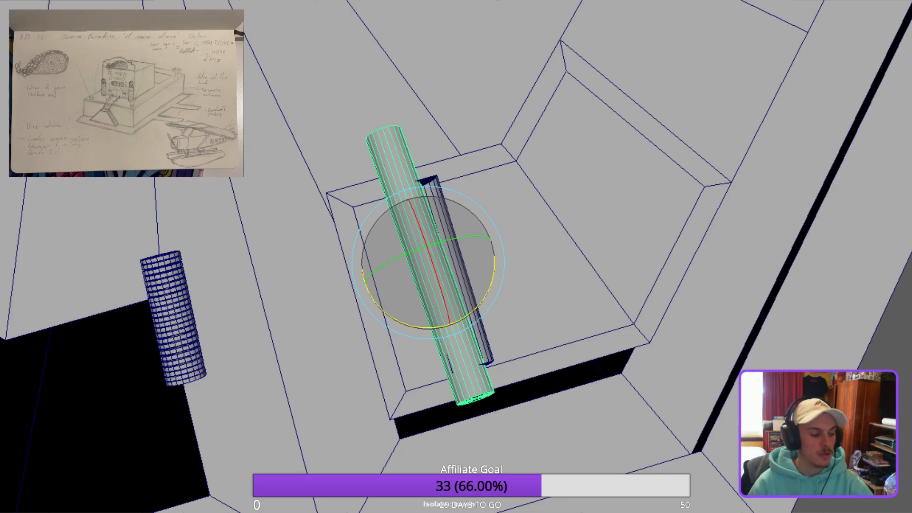
pyautogui.press('w')
pyautogui.moveTo(460, 240)
pyautogui.keyDown('alt'); pyautogui.mouseDown()
pyautogui.moveTo(475, 235)
pyautogui.moveTo(470, 217)
pyautogui.moveTo(434, 216)
pyautogui.moveTo(506, 180)
pyautogui.moveTo(422, 219)
pyautogui.mouseUp(); pyautogui.keyUp('alt')
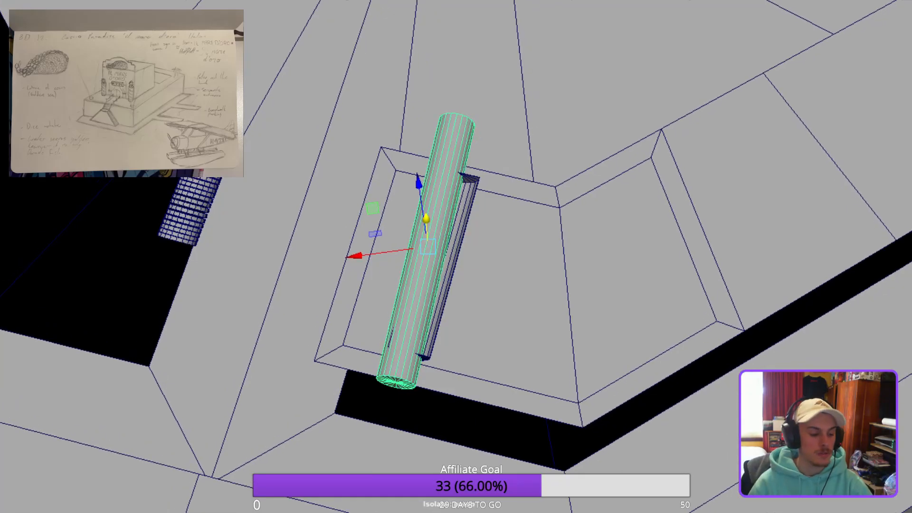
pyautogui.hotkey('ctrl', 'z')
pyautogui.keyDown('alt'); pyautogui.moveTo(423, 219); pyautogui.dragTo(551, 200); pyautogui.keyUp('alt')
pyautogui.scroll(-5, 427, 247)
pyautogui.scroll(6, 428, 247)
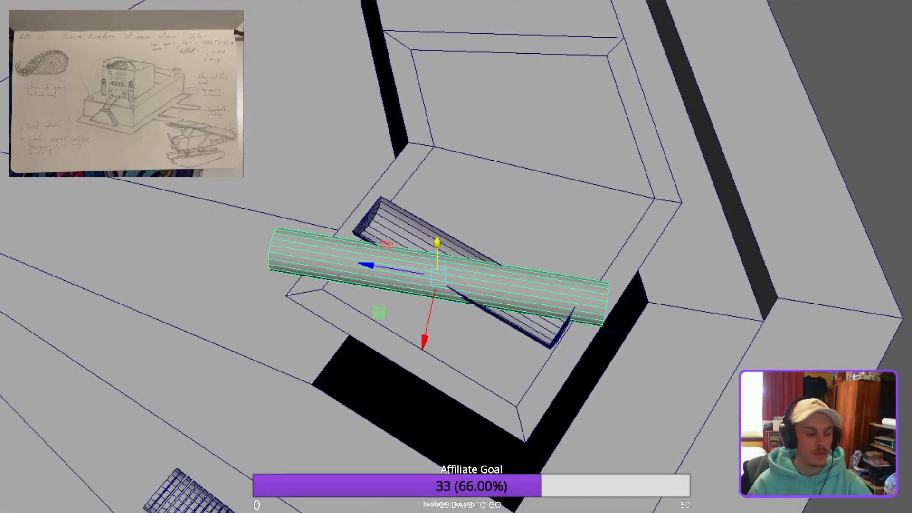
# Scale the cylinder down so it is slightly shorter and thinner than the slot piece.
pyautogui.press('r')
pyautogui.moveTo(373, 264); pyautogui.dragTo(582, 167)
pyautogui.moveTo(489, 245); pyautogui.dragTo(443, 414)
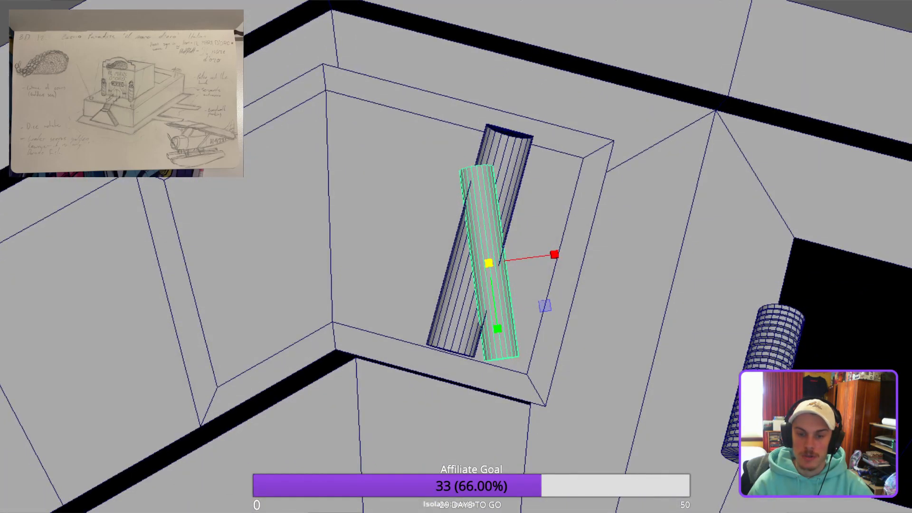
# Move the cylinder over the middle of the slot piece and rotate it parallel to the slot.
pyautogui.press('w')
pyautogui.moveTo(498, 333); pyautogui.dragTo(493, 305)
pyautogui.press('e')
pyautogui.moveTo(537, 275); pyautogui.dragTo(519, 290)
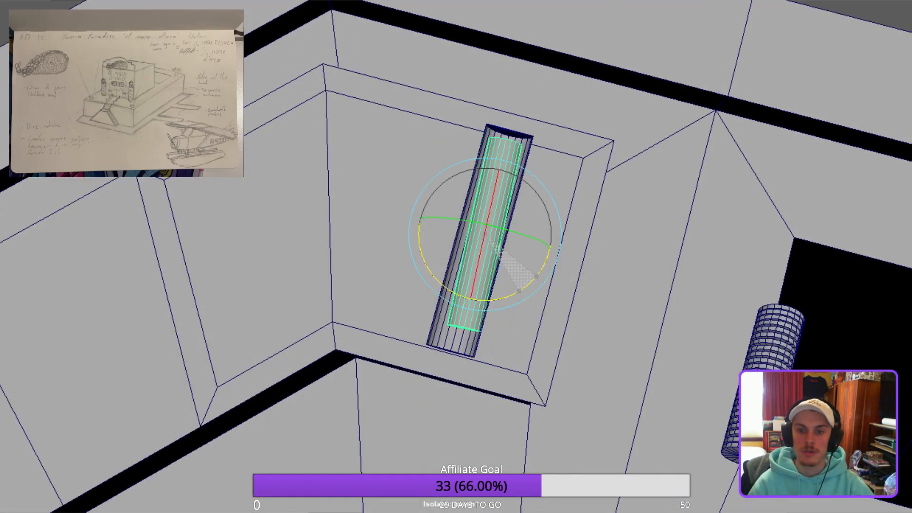
pyautogui.press('w')
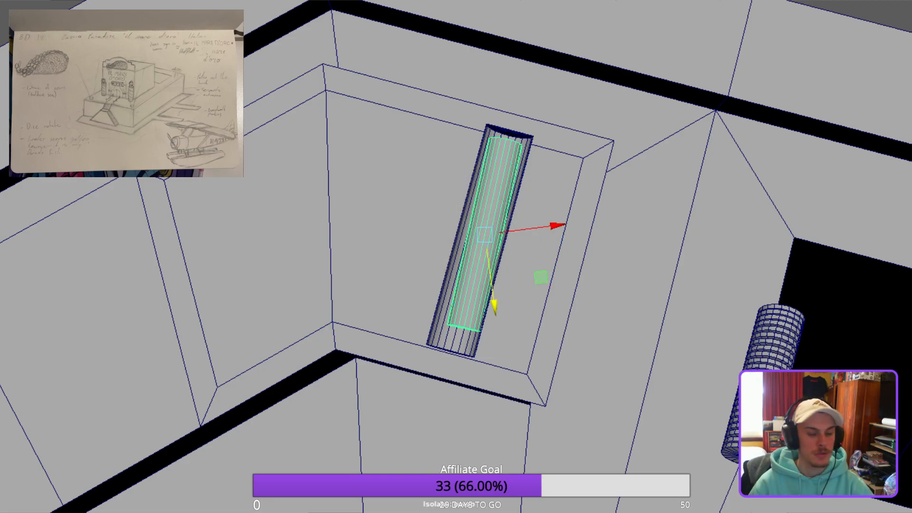
# Centre the cylinder over the slot piece and enlarge it towards the slot's length and width.
pyautogui.moveTo(557, 225); pyautogui.dragTo(544, 227)
pyautogui.moveTo(481, 308); pyautogui.dragTo(482, 315)
pyautogui.moveTo(546, 234); pyautogui.dragTo(554, 232)
pyautogui.press('r')
pyautogui.moveTo(480, 242); pyautogui.dragTo(517, 116)
pyautogui.press('w')
pyautogui.moveTo(477, 170); pyautogui.dragTo(476, 163)
pyautogui.moveTo(532, 232)
pyautogui.mouseDown()
pyautogui.moveTo(532, 241)
pyautogui.moveTo(513, 243)
pyautogui.moveTo(539, 238)
pyautogui.mouseUp()
# Nudge the cylinder sideways and vertically until it sits centred in the slot piece's hollow.
pyautogui.press('e')
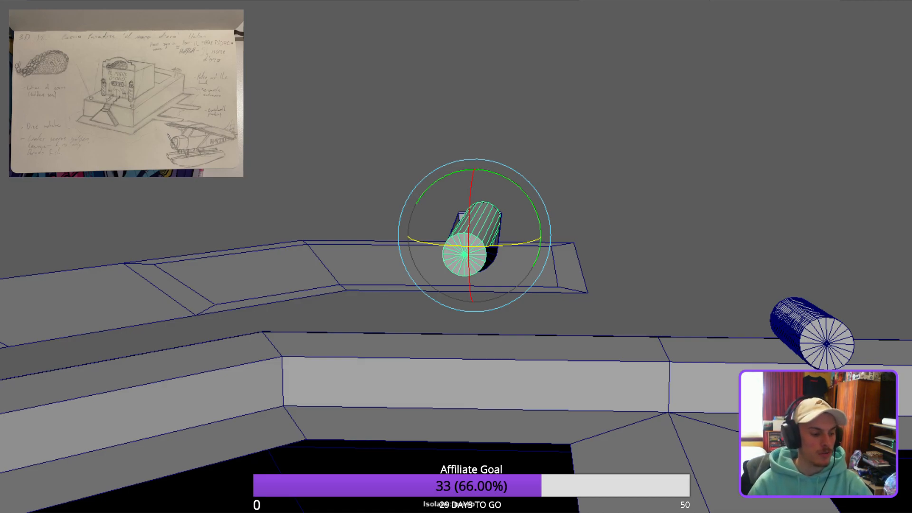
pyautogui.moveTo(539, 238); pyautogui.dragTo(518, 351)
pyautogui.press('w')
pyautogui.moveTo(545, 231); pyautogui.dragTo(552, 232)
pyautogui.keyDown('alt'); pyautogui.moveTo(522, 266); pyautogui.dragTo(456, 195); pyautogui.keyUp('alt')
pyautogui.moveTo(482, 166); pyautogui.dragTo(482, 164)
pyautogui.keyDown('alt'); pyautogui.moveTo(482, 164); pyautogui.dragTo(271, 214); pyautogui.keyUp('alt')
pyautogui.scroll(5, 456, 257)
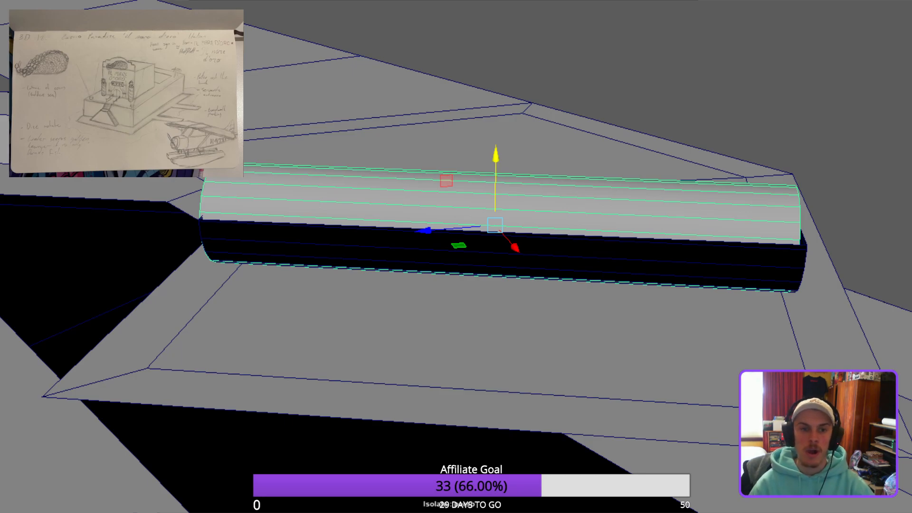
# Scale the cylinder to match the slot piece's round profile and adjust its position inside the slot.
pyautogui.press('r')
pyautogui.keyDown('alt'); pyautogui.moveTo(399, 209); pyautogui.dragTo(572, 213); pyautogui.keyUp('alt')
pyautogui.moveTo(470, 233); pyautogui.dragTo(596, 191)
pyautogui.press('w')
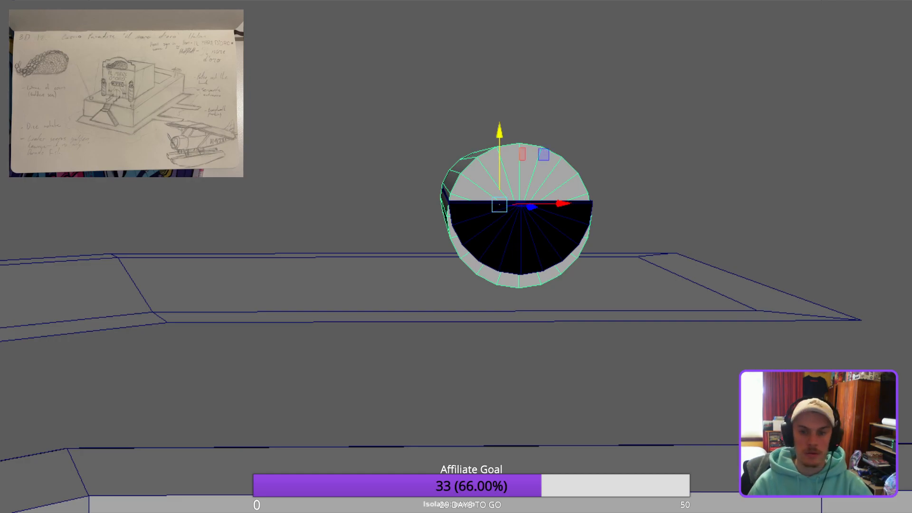
pyautogui.moveTo(499, 132); pyautogui.dragTo(612, 126)
pyautogui.moveTo(407, 116); pyautogui.dragTo(263, 193)
pyautogui.moveTo(411, 192); pyautogui.dragTo(433, 288)
# Delete the slot piece surrounding the cylinder.
pyautogui.click(523, 256)
pyautogui.click(482, 256)
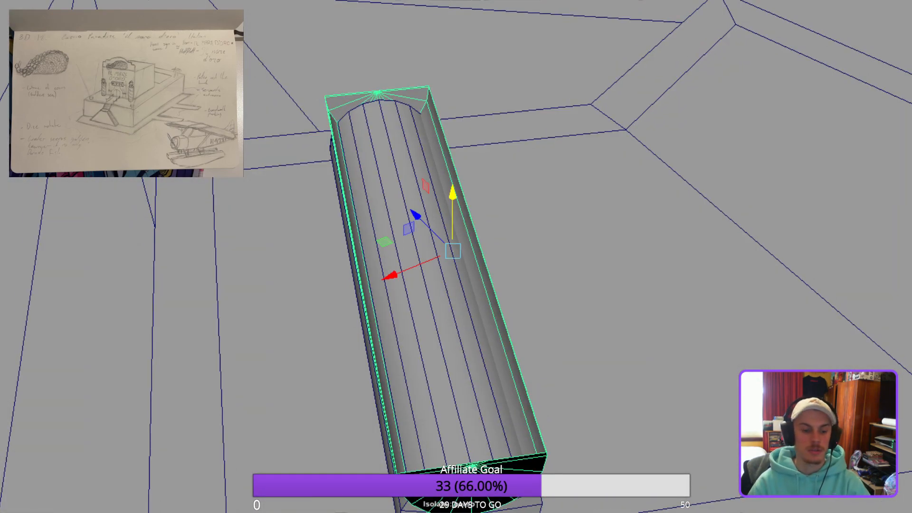
pyautogui.press('Delete')
pyautogui.scroll(-5, 456, 257)
pyautogui.keyDown('alt'); pyautogui.moveTo(456, 256); pyautogui.dragTo(304, 242); pyautogui.keyUp('alt')
pyautogui.scroll(-3, 456, 256)
pyautogui.scroll(3, 456, 256)
pyautogui.scroll(5, 456, 256)
# Duplicate the cylinder sideways across the inset face and nudge the copy parallel beside the original.
pyautogui.click(419, 238)
pyautogui.moveTo(487, 226); pyautogui.dragTo(631, 266)
pyautogui.scroll(-4, 456, 257)
pyautogui.keyDown('alt'); pyautogui.moveTo(456, 257); pyautogui.dragTo(413, 254); pyautogui.keyUp('alt')
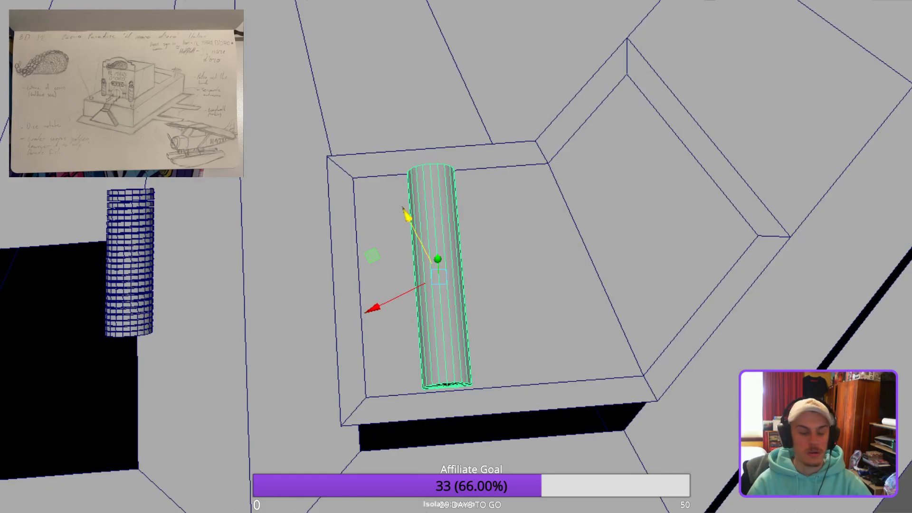
pyautogui.keyDown('shift'); pyautogui.moveTo(374, 307); pyautogui.dragTo(429, 281); pyautogui.keyUp('shift')
pyautogui.moveTo(461, 192); pyautogui.dragTo(474, 220)
pyautogui.moveTo(441, 312); pyautogui.dragTo(464, 300)
pyautogui.moveTo(496, 207); pyautogui.dragTo(491, 198)
pyautogui.moveTo(457, 292); pyautogui.dragTo(441, 300)
pyautogui.moveTo(475, 206); pyautogui.dragTo(428, 238)
# Add the other cylinder to the selection and shift both together to line them up within the inset face.
pyautogui.scroll(-3, 456, 256)
pyautogui.scroll(-2, 456, 256)
pyautogui.scroll(6, 456, 257)
pyautogui.scroll(-2, 455, 256)
pyautogui.keyDown('alt'); pyautogui.moveTo(456, 257); pyautogui.dragTo(386, 201, button='middle'); pyautogui.keyUp('alt')
pyautogui.keyDown('shift'); pyautogui.click(365, 209); pyautogui.keyUp('shift')
pyautogui.moveTo(290, 224); pyautogui.dragTo(265, 224)
pyautogui.moveTo(341, 155); pyautogui.dragTo(341, 142)
pyautogui.moveTo(268, 210); pyautogui.dragTo(287, 210)
pyautogui.moveTo(360, 143); pyautogui.dragTo(386, 145)
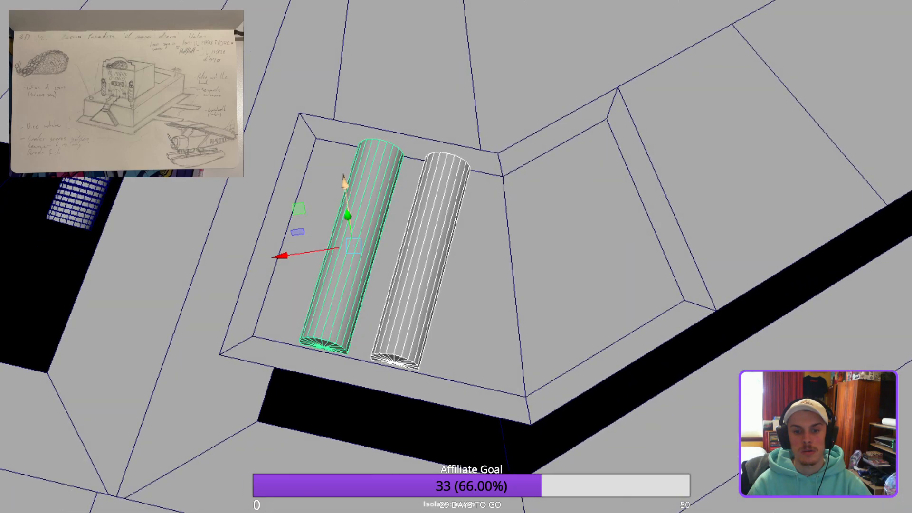
# Shorten both cylinders along their length so their ends fit inside the inset face's border.
pyautogui.press('r')
pyautogui.moveTo(370, 188); pyautogui.dragTo(327, 189)
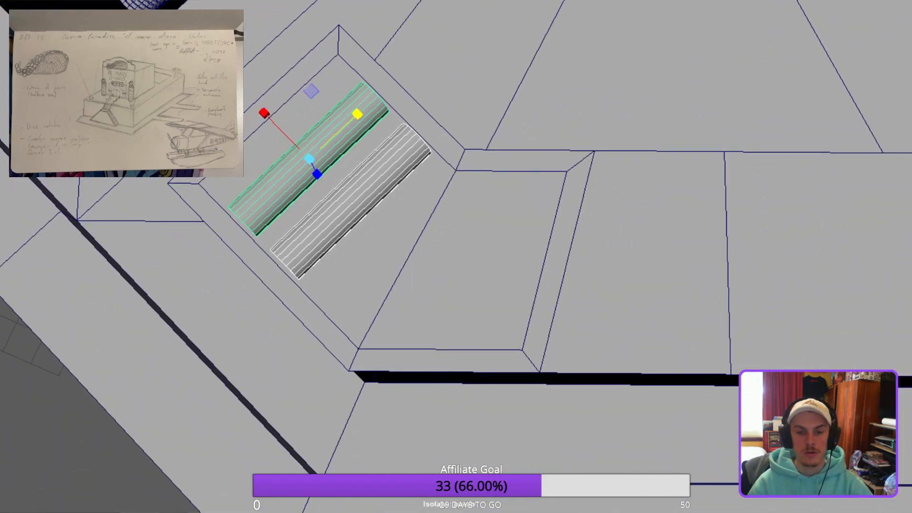
pyautogui.press('w')
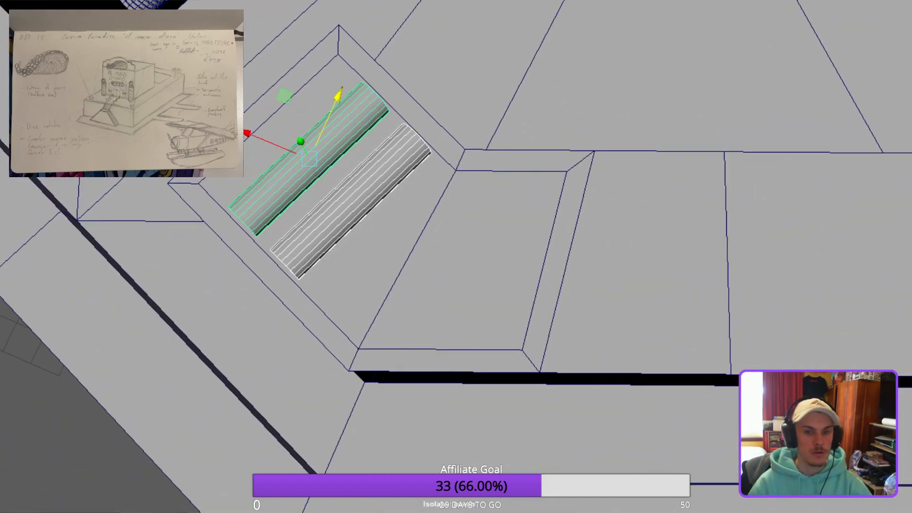
# Duplicate the two cylinders onto the adjacent inset face and delete one of the copies.
pyautogui.keyDown('shift'); pyautogui.moveTo(251, 134); pyautogui.dragTo(450, 217); pyautogui.keyUp('shift')
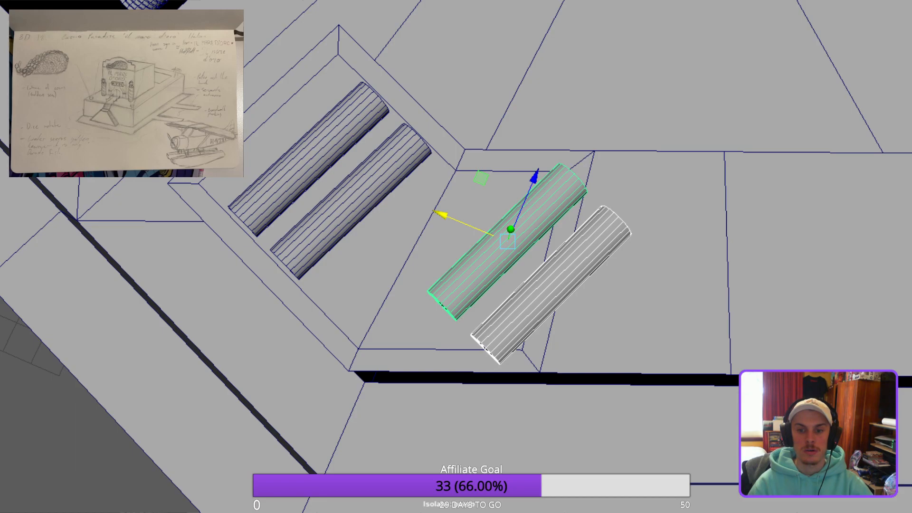
pyautogui.click(570, 256)
pyautogui.press('Delete')
pyautogui.click(537, 219)
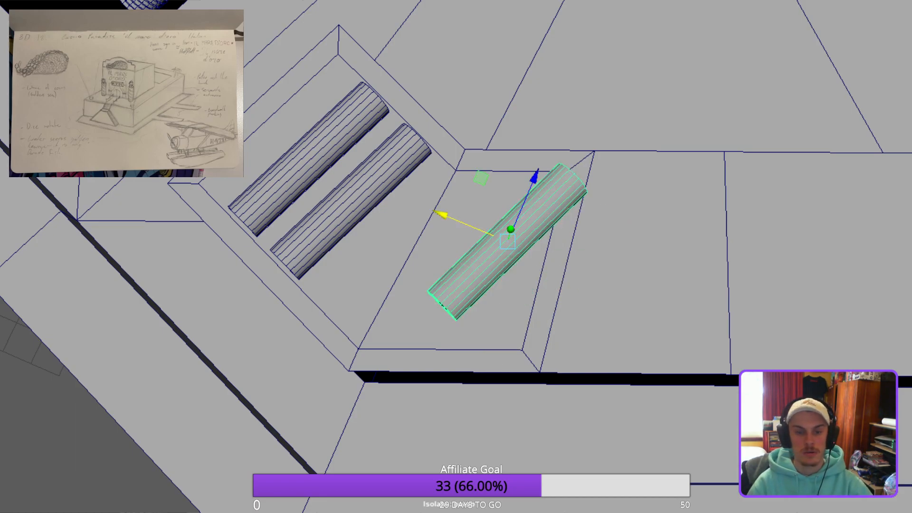
# Try rotating and repositioning the remaining copy to follow the adjacent inset face, and delete it.
pyautogui.press('e')
pyautogui.moveTo(522, 306); pyautogui.dragTo(552, 288)
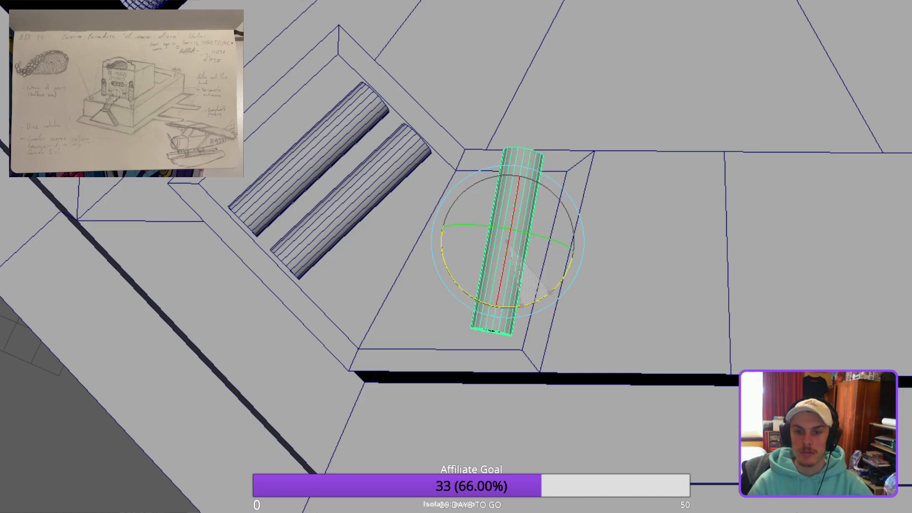
pyautogui.press('w')
pyautogui.moveTo(535, 176); pyautogui.dragTo(525, 197)
pyautogui.moveTo(434, 236); pyautogui.dragTo(433, 193)
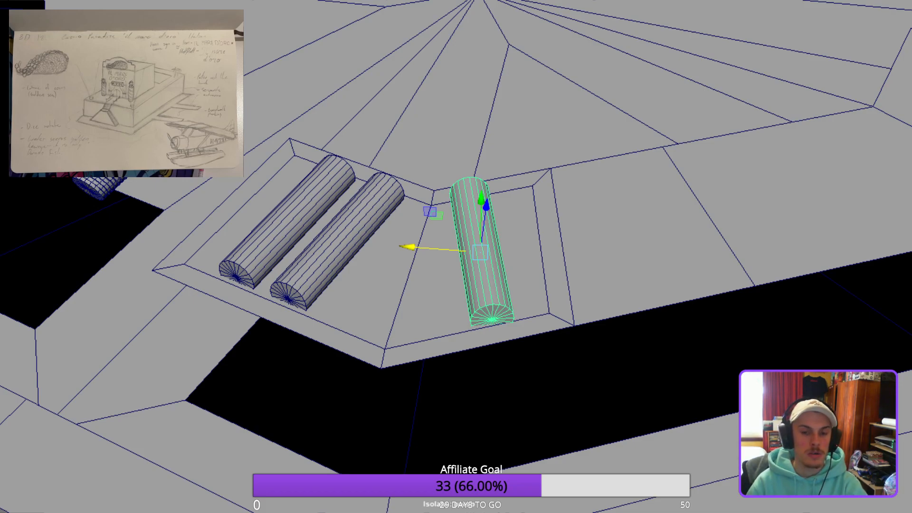
pyautogui.press('Delete')
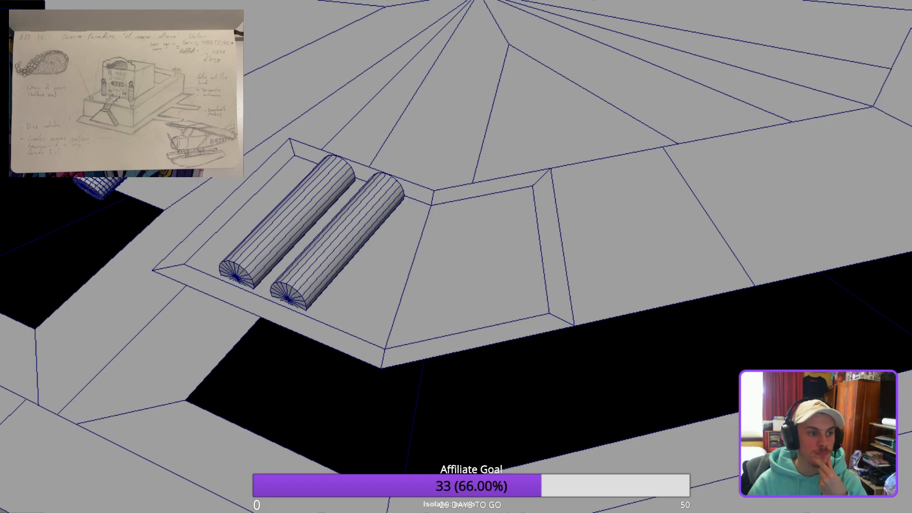
# Examine the two remaining cylinders on the inset face from above, from low angles and up close.
pyautogui.scroll(-4, 456, 256)
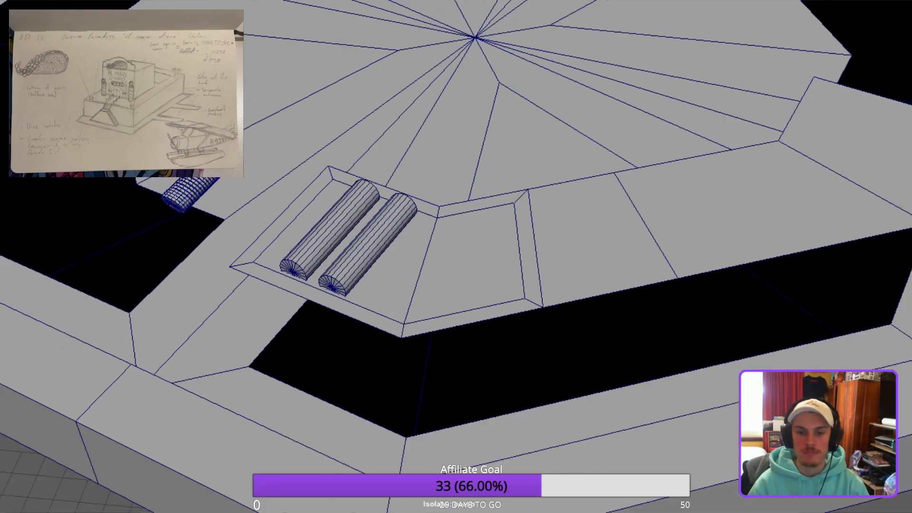
pyautogui.keyDown('alt'); pyautogui.moveTo(456, 257); pyautogui.dragTo(463, 194); pyautogui.keyUp('alt')
pyautogui.scroll(-5, 456, 257)
pyautogui.scroll(3, 463, 195)
pyautogui.scroll(-2, 456, 256)
pyautogui.keyDown('alt'); pyautogui.moveTo(456, 256); pyautogui.dragTo(304, 291); pyautogui.keyUp('alt')
pyautogui.scroll(4, 451, 299)
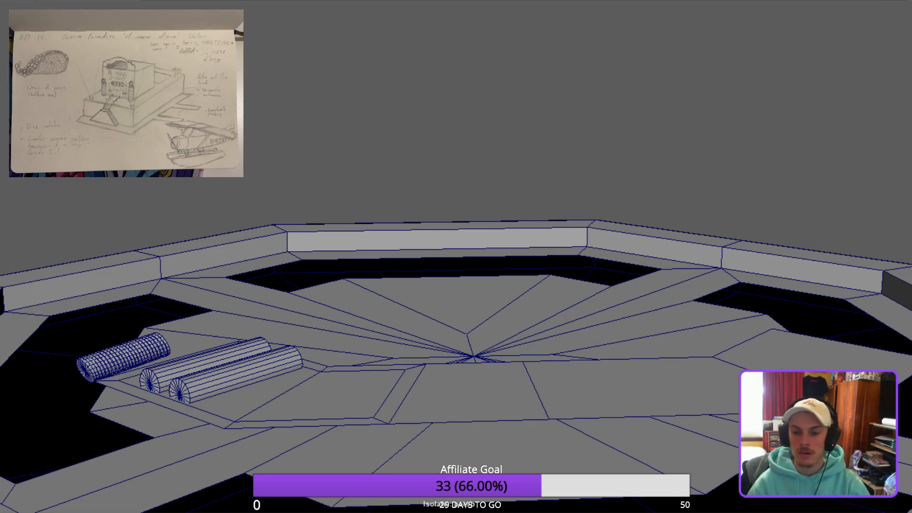
pyautogui.keyDown('alt'); pyautogui.moveTo(456, 257); pyautogui.dragTo(447, 313); pyautogui.keyUp('alt')
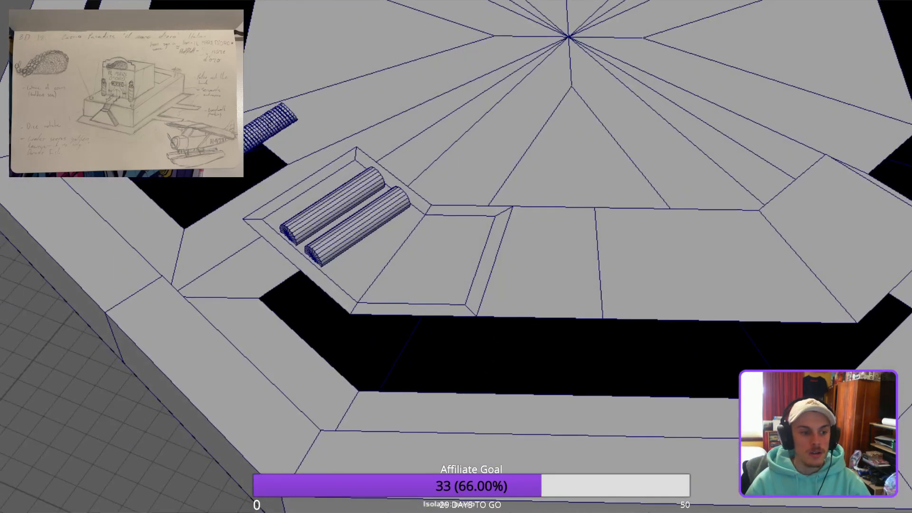
pyautogui.keyDown('alt'); pyautogui.moveTo(456, 256); pyautogui.dragTo(489, 228); pyautogui.keyUp('alt')
pyautogui.keyDown('alt'); pyautogui.moveTo(456, 257); pyautogui.dragTo(560, 256, button='right'); pyautogui.keyUp('alt')
pyautogui.keyDown('alt'); pyautogui.moveTo(456, 256); pyautogui.dragTo(504, 287, button='middle'); pyautogui.keyUp('alt')
pyautogui.keyDown('alt'); pyautogui.moveTo(456, 256); pyautogui.dragTo(442, 204); pyautogui.keyUp('alt')
pyautogui.keyDown('alt'); pyautogui.moveTo(456, 256); pyautogui.dragTo(494, 257, button='right'); pyautogui.keyUp('alt')
pyautogui.keyDown('alt'); pyautogui.moveTo(456, 257); pyautogui.dragTo(537, 323); pyautogui.keyUp('alt')
pyautogui.keyDown('alt'); pyautogui.moveTo(456, 256); pyautogui.dragTo(413, 257, button='right'); pyautogui.keyUp('alt')
pyautogui.keyDown('alt'); pyautogui.moveTo(456, 257); pyautogui.dragTo(361, 209); pyautogui.keyUp('alt')
pyautogui.keyDown('alt'); pyautogui.moveTo(455, 256); pyautogui.dragTo(406, 280, button='middle'); pyautogui.keyUp('alt')
pyautogui.keyDown('alt'); pyautogui.moveTo(456, 257); pyautogui.dragTo(418, 256, button='right'); pyautogui.keyUp('alt')
pyautogui.keyDown('alt'); pyautogui.moveTo(456, 257); pyautogui.dragTo(429, 292); pyautogui.keyUp('alt')
pyautogui.keyDown('alt'); pyautogui.moveTo(456, 257); pyautogui.dragTo(522, 290); pyautogui.keyUp('alt')
pyautogui.keyDown('alt'); pyautogui.moveTo(456, 257); pyautogui.dragTo(508, 256, button='right'); pyautogui.keyUp('alt')
pyautogui.keyDown('alt'); pyautogui.moveTo(456, 256); pyautogui.dragTo(583, 249, button='middle'); pyautogui.keyUp('alt')
pyautogui.keyDown('alt'); pyautogui.moveTo(456, 257); pyautogui.dragTo(418, 209); pyautogui.keyUp('alt')
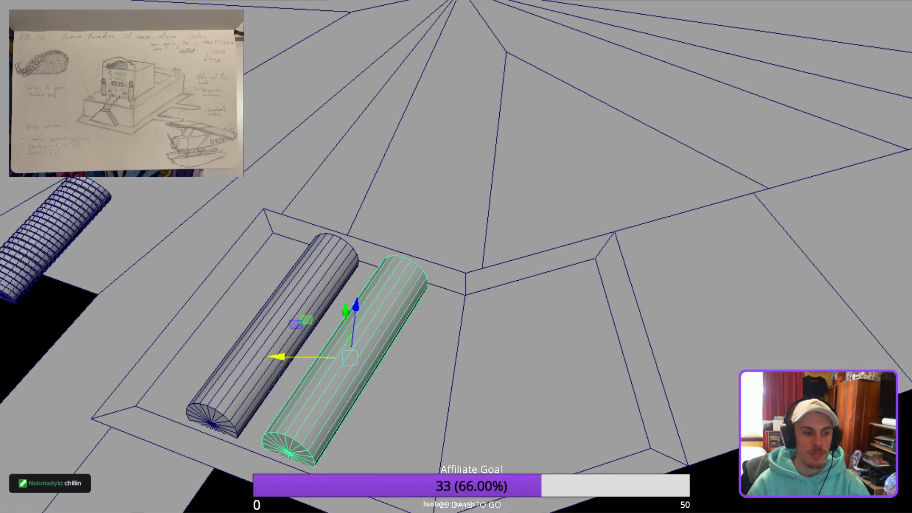
# Select the raised panel strip and inspect how its inset faces meet the cylinders from the side and above.
pyautogui.keyDown('alt'); pyautogui.moveTo(456, 257); pyautogui.dragTo(486, 234, button='middle'); pyautogui.keyUp('alt')
pyautogui.keyDown('alt'); pyautogui.moveTo(518, 332); pyautogui.dragTo(536, 333); pyautogui.keyUp('alt')
pyautogui.click(537, 333)
pyautogui.keyDown('alt'); pyautogui.moveTo(456, 257); pyautogui.dragTo(408, 257, button='right'); pyautogui.keyUp('alt')
pyautogui.keyDown('alt'); pyautogui.moveTo(456, 256); pyautogui.dragTo(389, 226); pyautogui.keyUp('alt')
pyautogui.keyDown('alt'); pyautogui.moveTo(456, 257); pyautogui.dragTo(330, 234, button='middle'); pyautogui.keyUp('alt')
pyautogui.keyDown('alt'); pyautogui.moveTo(456, 256); pyautogui.dragTo(428, 256, button='right'); pyautogui.keyUp('alt')
pyautogui.keyDown('alt'); pyautogui.moveTo(456, 257); pyautogui.dragTo(459, 281); pyautogui.keyUp('alt')
pyautogui.keyDown('alt'); pyautogui.moveTo(456, 256); pyautogui.dragTo(482, 264, button='middle'); pyautogui.keyUp('alt')
pyautogui.keyDown('alt'); pyautogui.moveTo(456, 256); pyautogui.dragTo(511, 256, button='right'); pyautogui.keyUp('alt')
pyautogui.keyDown('alt'); pyautogui.moveTo(456, 256); pyautogui.dragTo(513, 232, button='middle'); pyautogui.keyUp('alt')
pyautogui.keyDown('alt'); pyautogui.moveTo(456, 256); pyautogui.dragTo(420, 180); pyautogui.keyUp('alt')
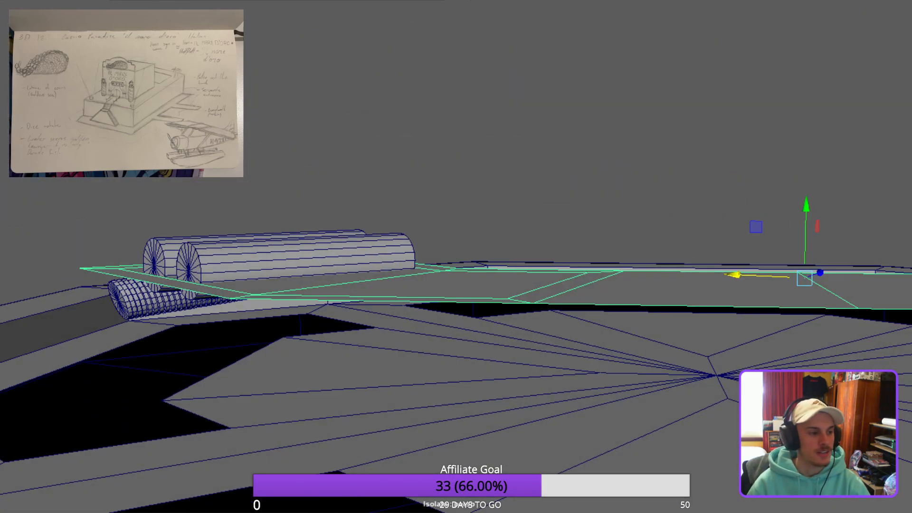
pyautogui.scroll(-1, 456, 256)
pyautogui.keyDown('alt'); pyautogui.moveTo(456, 256); pyautogui.dragTo(481, 250, button='middle'); pyautogui.keyUp('alt')
pyautogui.scroll(1, 455, 256)
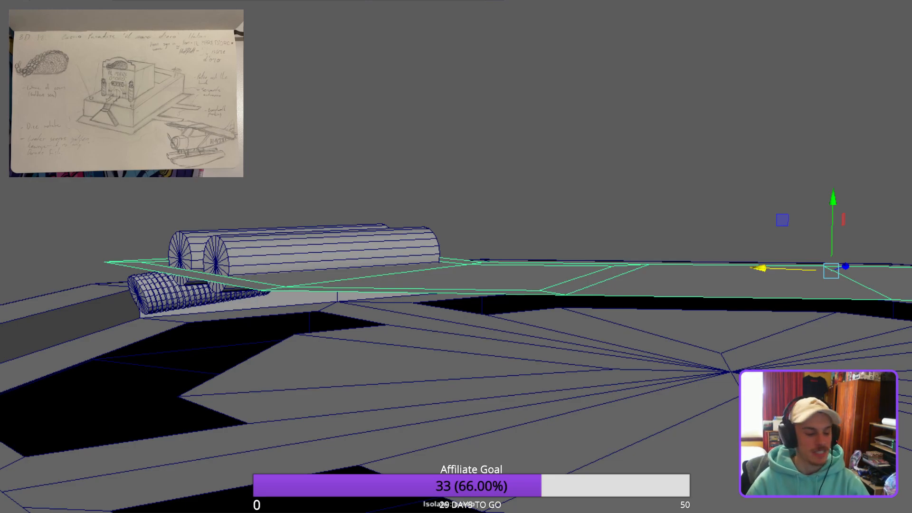
pyautogui.scroll(-2, 456, 257)
pyautogui.keyDown('alt'); pyautogui.moveTo(456, 257); pyautogui.dragTo(485, 347); pyautogui.keyUp('alt')
pyautogui.scroll(3, 455, 256)
pyautogui.keyDown('alt'); pyautogui.moveTo(456, 256); pyautogui.dragTo(406, 169); pyautogui.keyUp('alt')
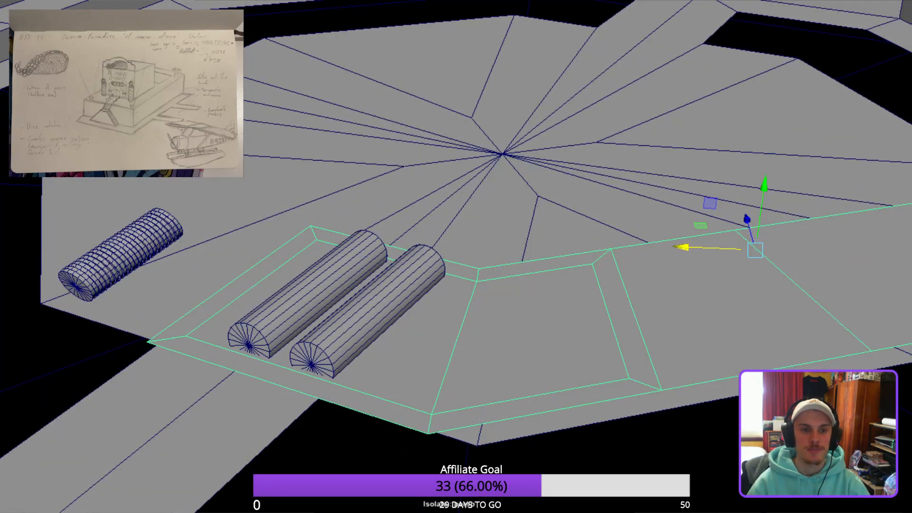
pyautogui.scroll(-3, 456, 256)
pyautogui.keyDown('alt'); pyautogui.moveTo(456, 256); pyautogui.dragTo(440, 223); pyautogui.keyUp('alt')
pyautogui.scroll(3, 456, 256)
pyautogui.keyDown('alt'); pyautogui.moveTo(456, 256); pyautogui.dragTo(494, 223); pyautogui.keyUp('alt')
# Create a new upright cylinder and raise it above the table's panelled corner.
pyautogui.scroll(-5, 456, 256)
pyautogui.press('g')
pyautogui.scroll(-7, 455, 256)
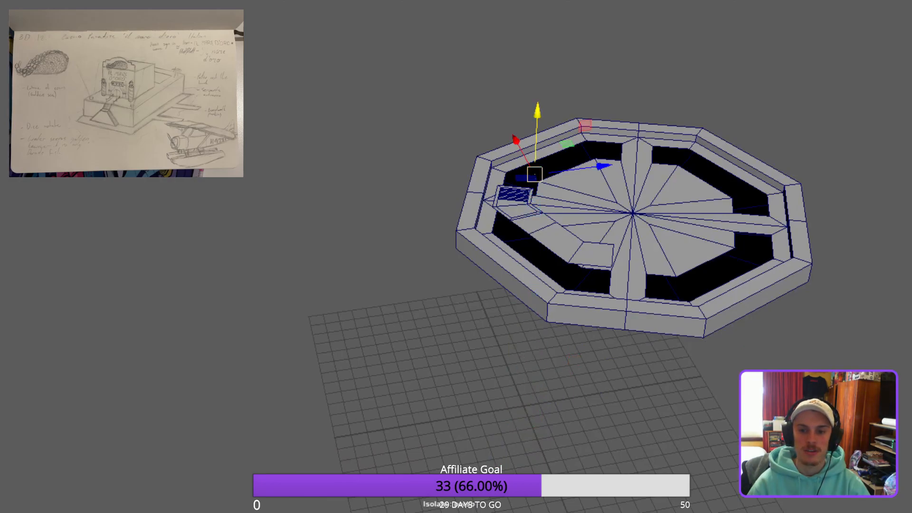
pyautogui.keyDown('alt'); pyautogui.moveTo(456, 256); pyautogui.dragTo(491, 244); pyautogui.keyUp('alt')
pyautogui.moveTo(334, 143); pyautogui.dragTo(326, 9)
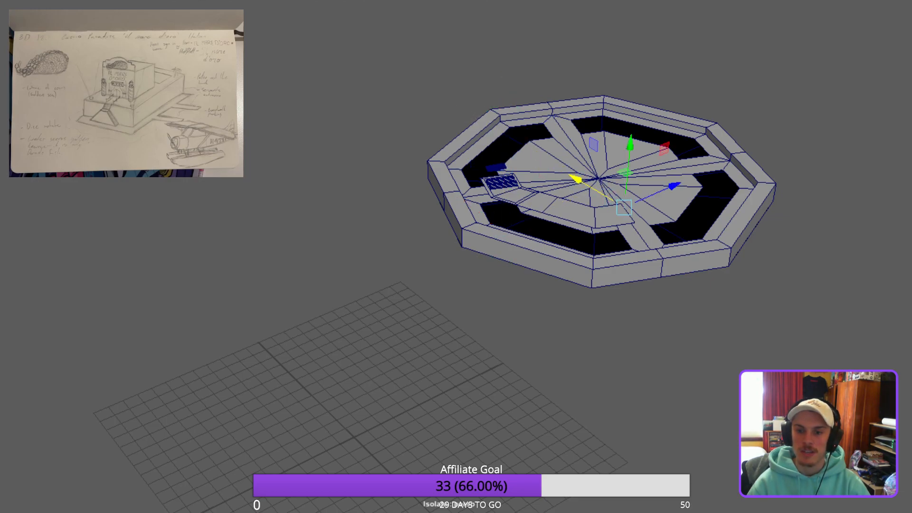
pyautogui.moveTo(511, 197); pyautogui.dragTo(514, 101)
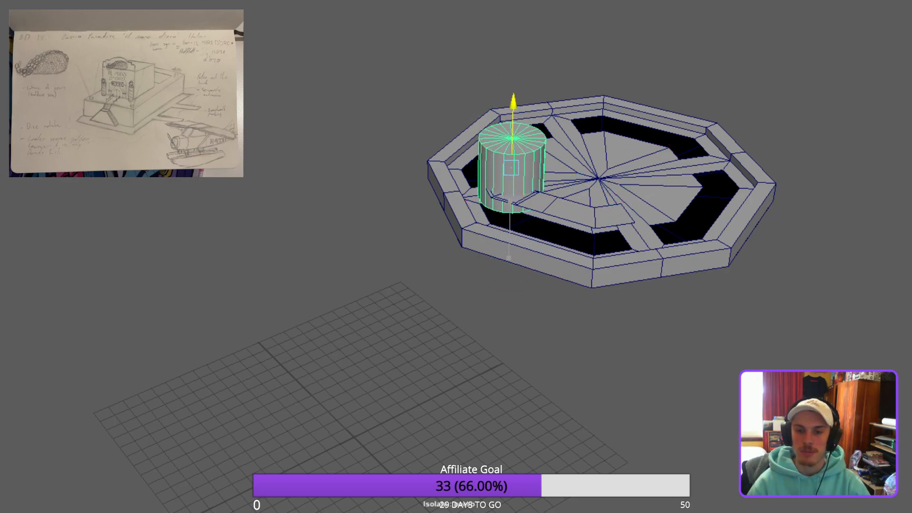
# Shrink the new cylinder and move it onto the empty adjacent inset face, sinking its base through the panel.
pyautogui.press('f')
pyautogui.keyDown('alt'); pyautogui.moveTo(441, 249); pyautogui.dragTo(499, 243); pyautogui.keyUp('alt')
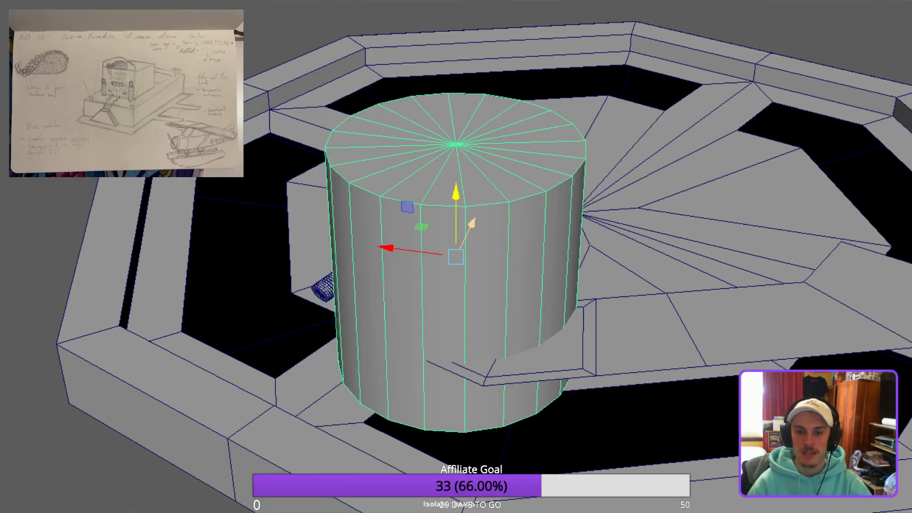
pyautogui.scroll(-10, 466, 212)
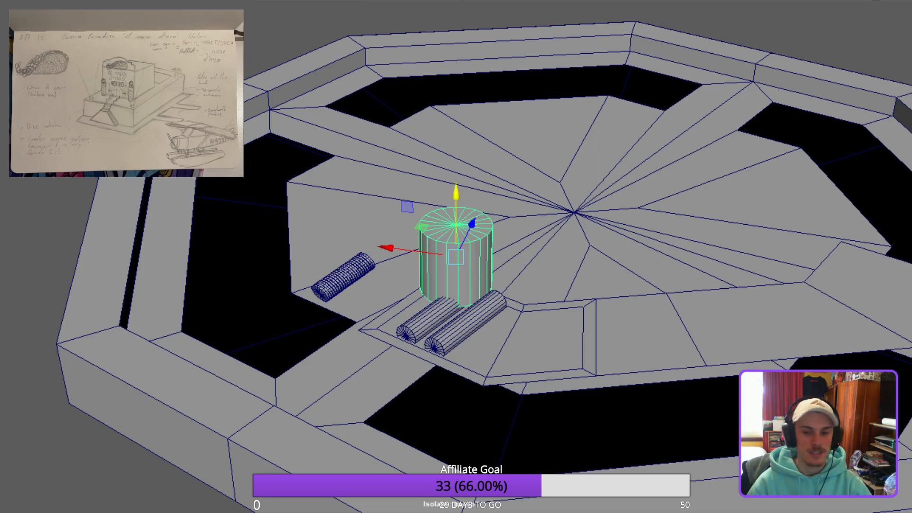
pyautogui.moveTo(413, 250); pyautogui.dragTo(394, 247)
pyautogui.moveTo(575, 264); pyautogui.dragTo(546, 295)
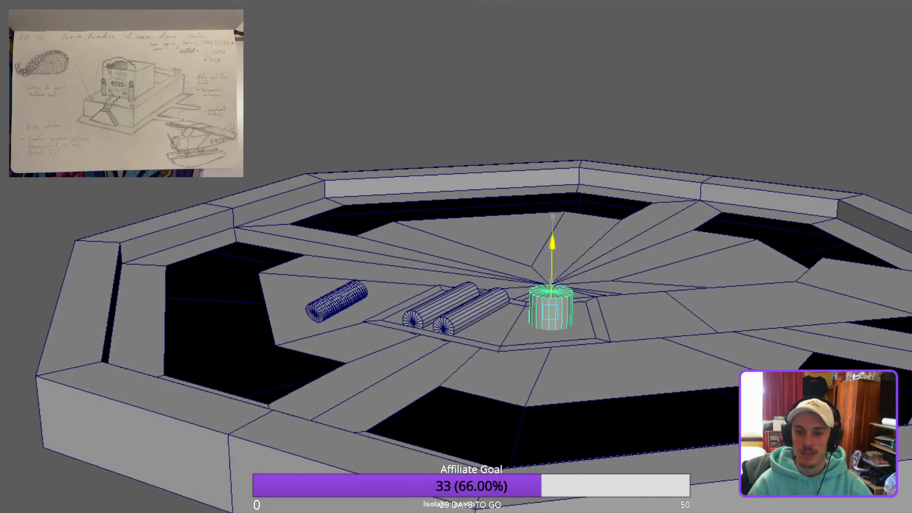
pyautogui.press('f')
pyautogui.keyDown('alt'); pyautogui.moveTo(456, 257); pyautogui.dragTo(477, 304); pyautogui.keyUp('alt')
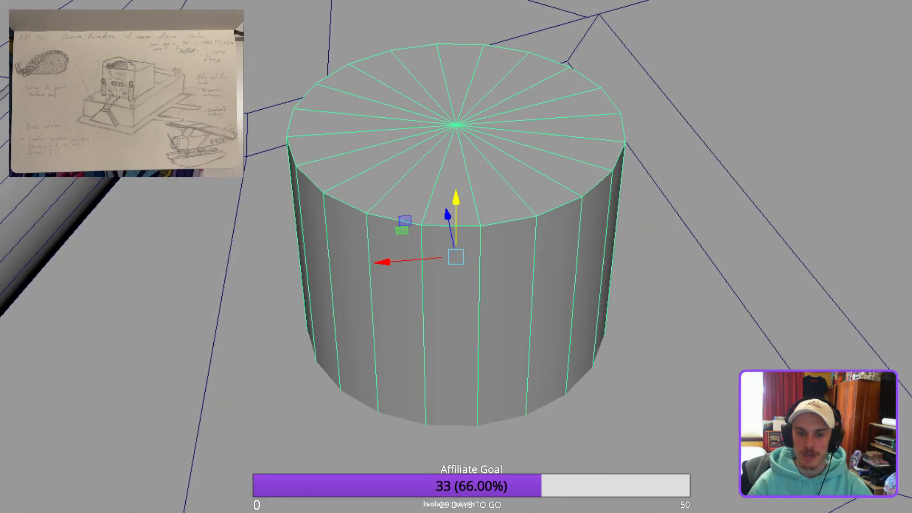
pyautogui.moveTo(383, 261); pyautogui.dragTo(383, 211)
pyautogui.scroll(-5, 456, 256)
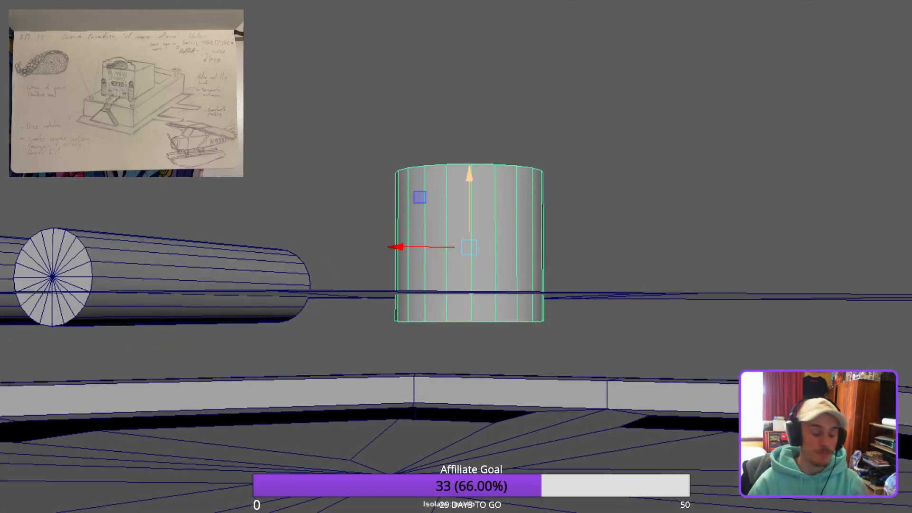
pyautogui.keyDown('alt'); pyautogui.moveTo(382, 212); pyautogui.dragTo(373, 273); pyautogui.keyUp('alt')
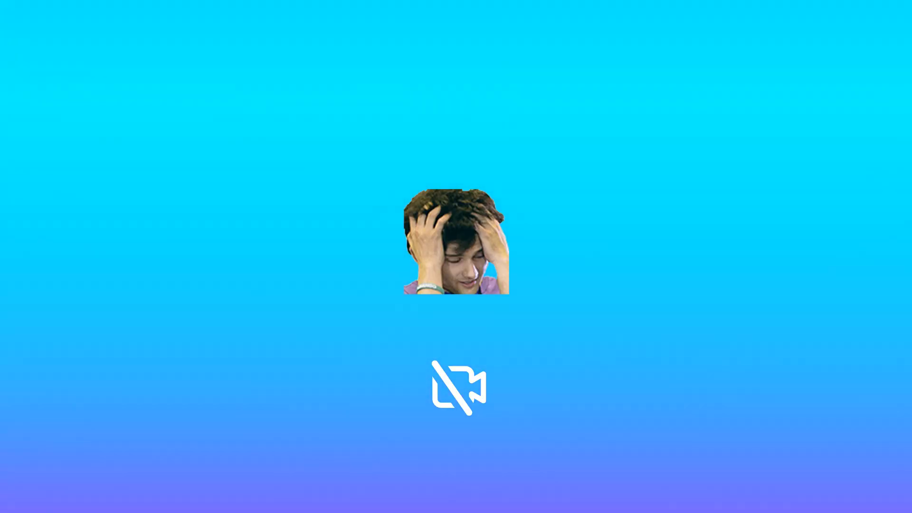